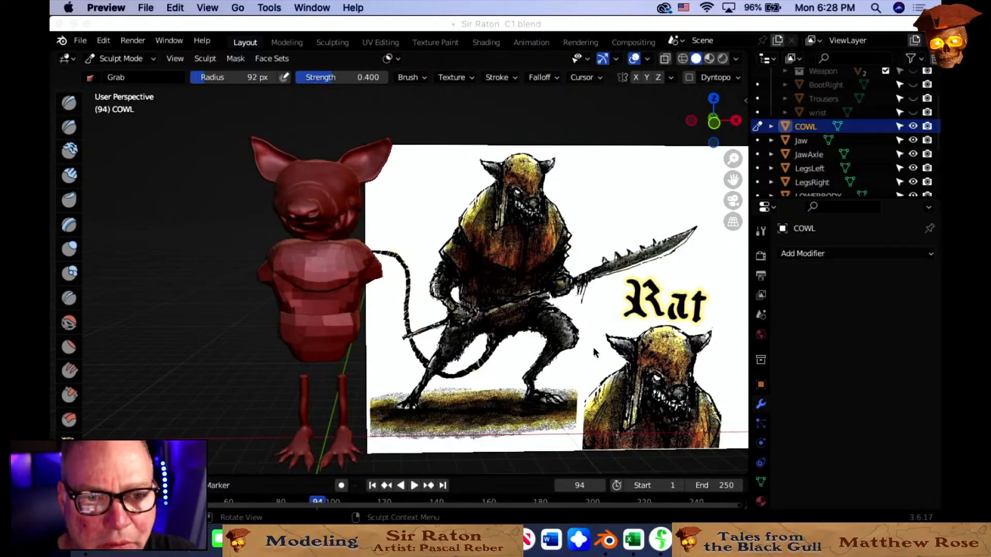
Examine the head, cowl and torso from several angles against the rat reference image.
middle_click_drag(517, 333, 560, 328)
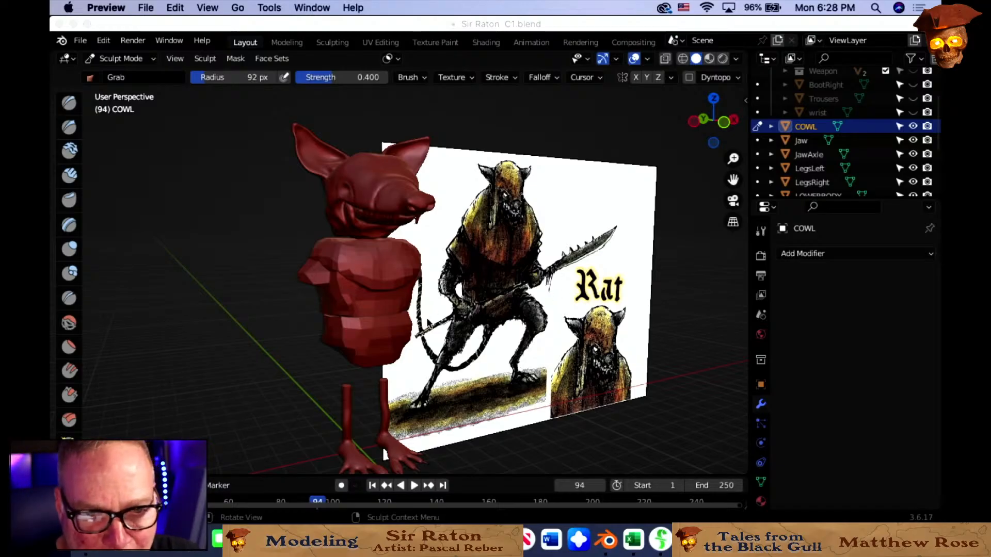
scroll(426, 323, "up", 2)
scroll(434, 330, "up", 3)
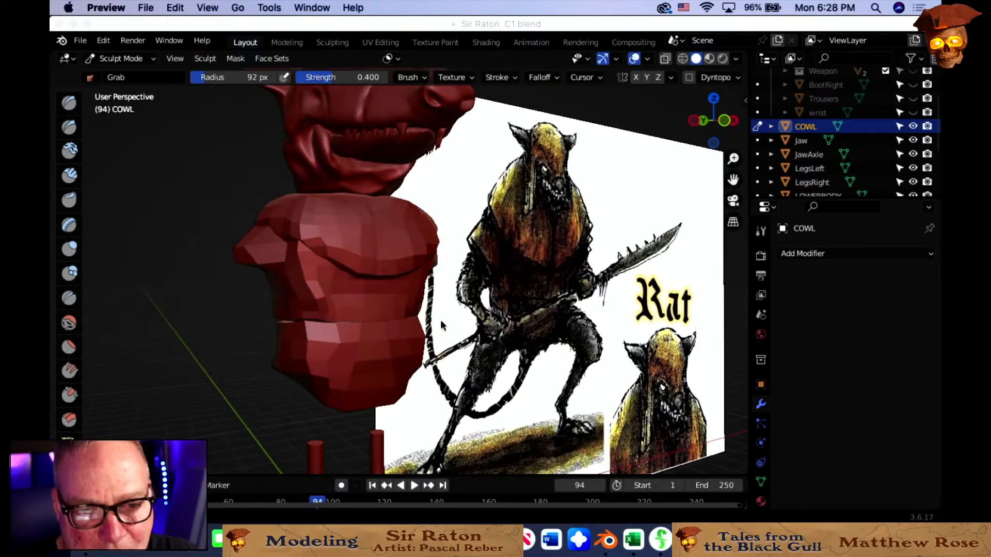
scroll(436, 340, "up", 2)
scroll(436, 342, "up", 3)
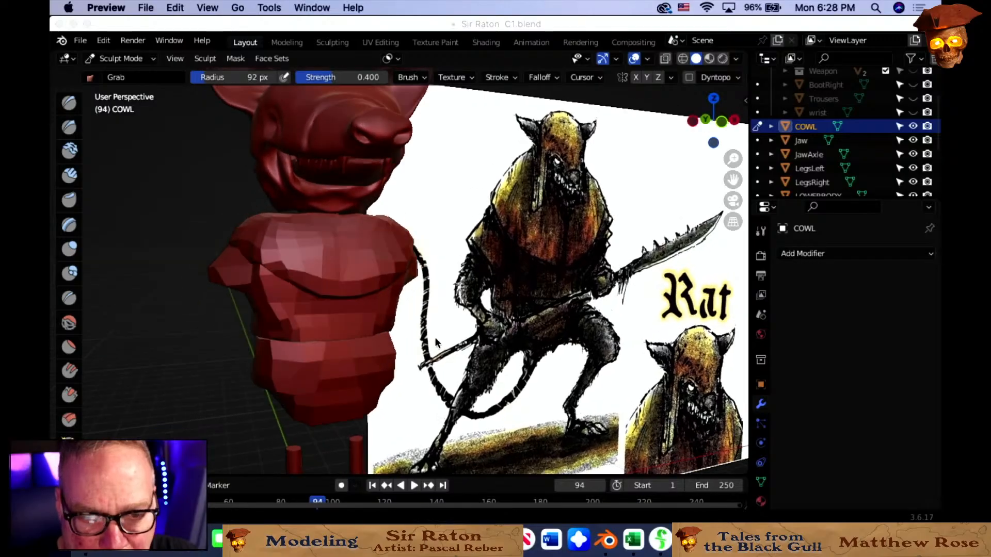
scroll(440, 330, "down", 2)
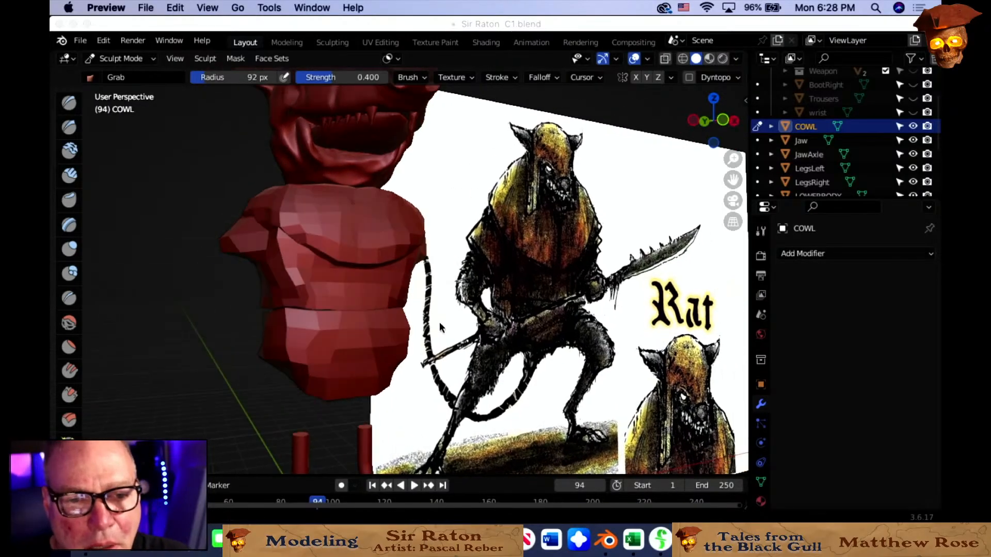
scroll(434, 335, "up", 3)
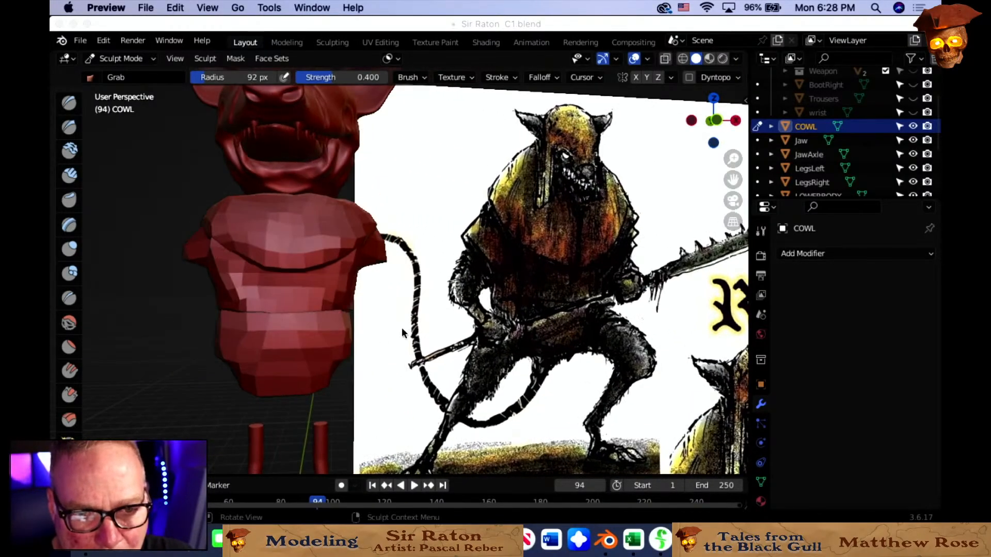
middle_click_drag(416, 354, 424, 352)
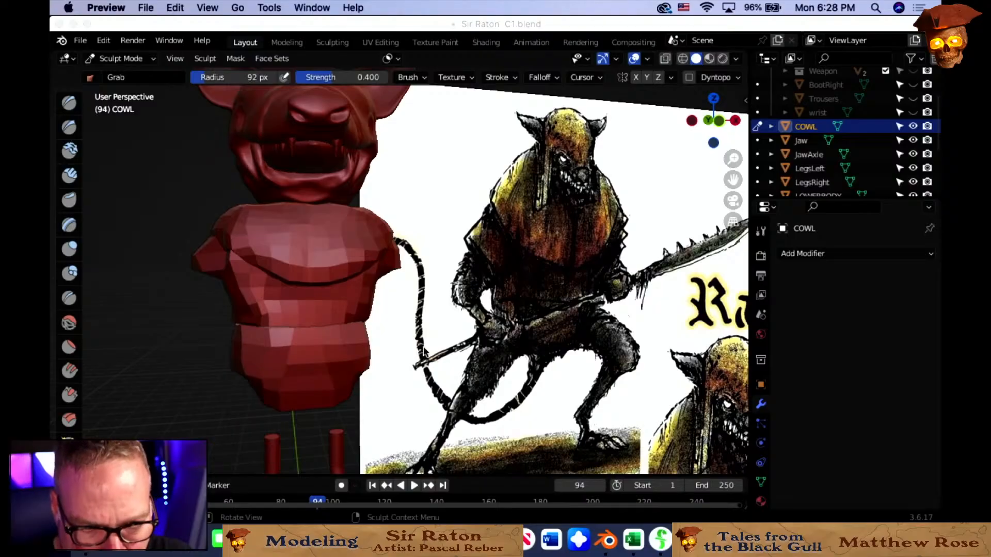
middle_click_drag(301, 301, 312, 306)
left_click(308, 282)
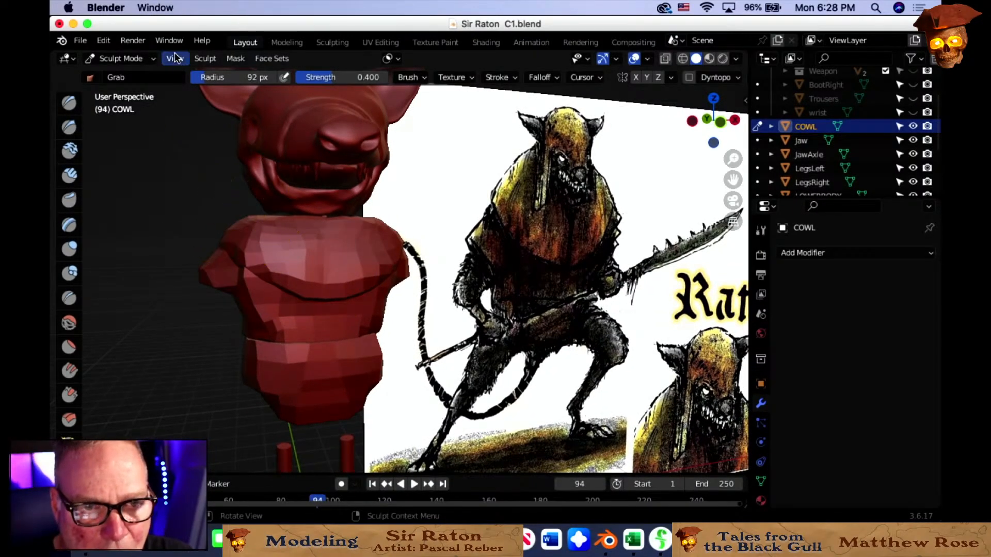
Check the cowl's outline in Object Mode and return it to Sculpt Mode.
left_click(136, 58)
left_click(138, 77)
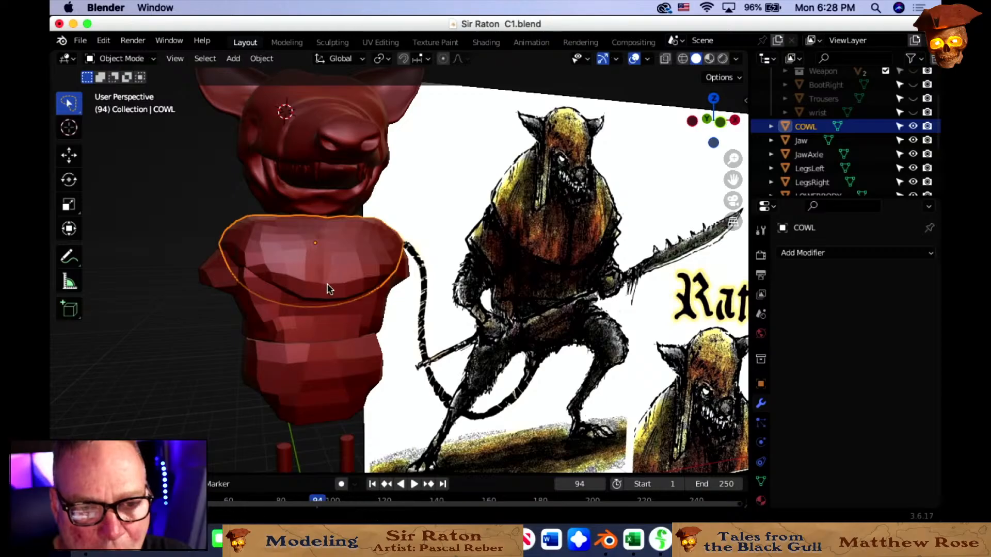
middle_click_drag(328, 287, 346, 284)
left_click(135, 59)
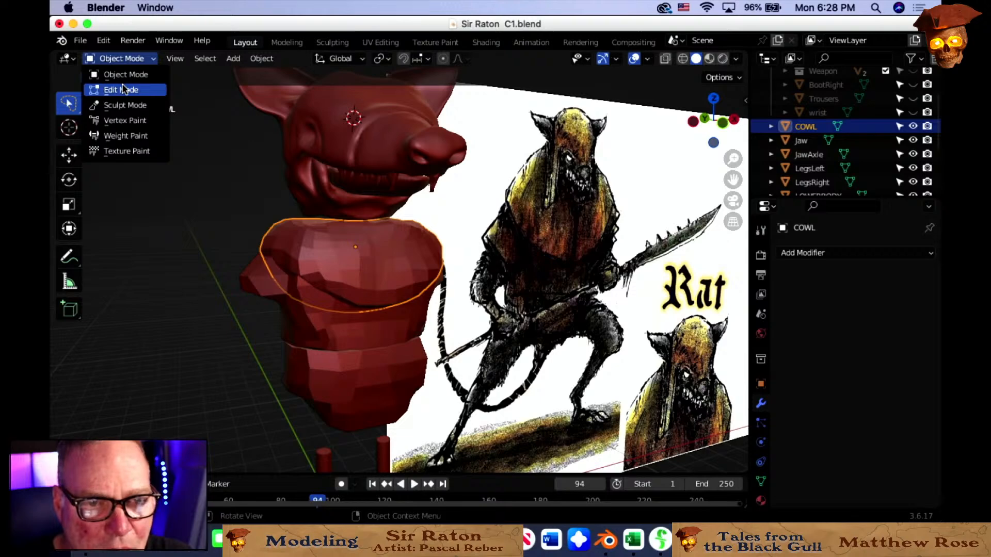
left_click(124, 105)
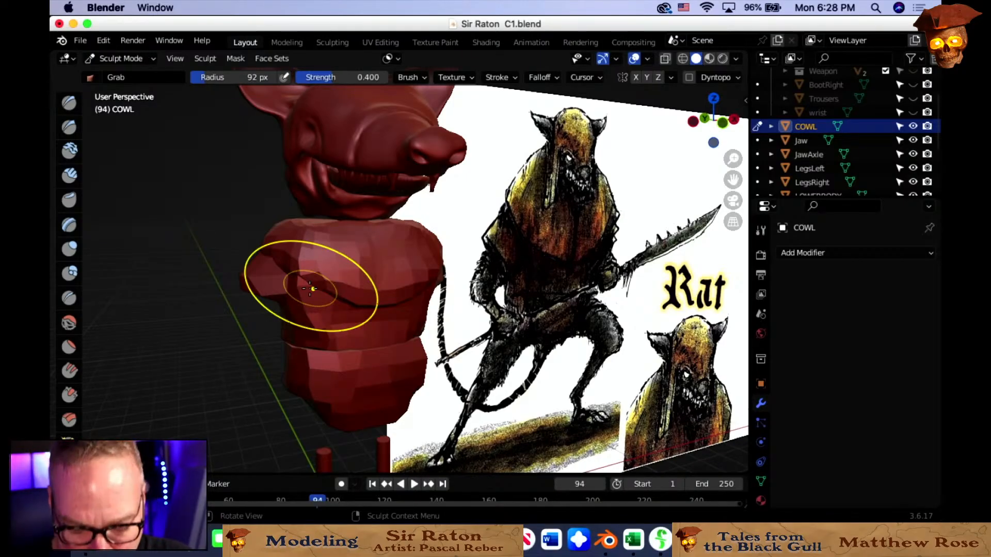
Set the cowl's voxel size to about 0.035 m and voxel-remesh it.
left_click_drag(310, 289, 361, 288)
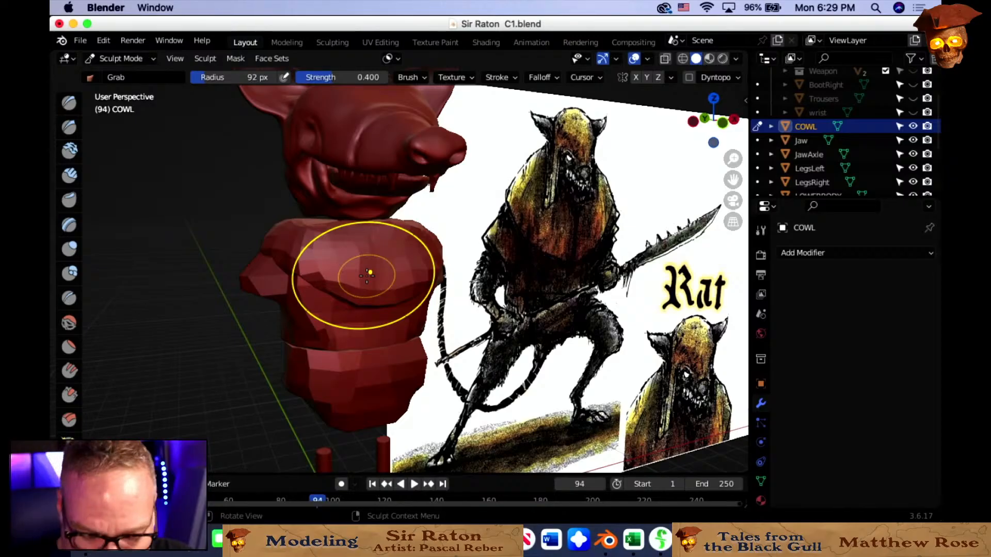
key("r")
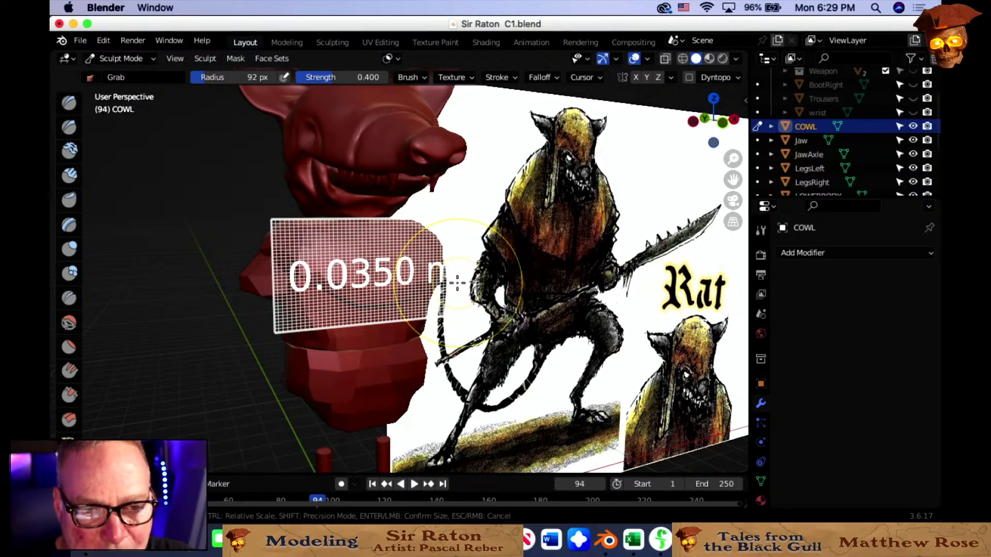
left_click(458, 283)
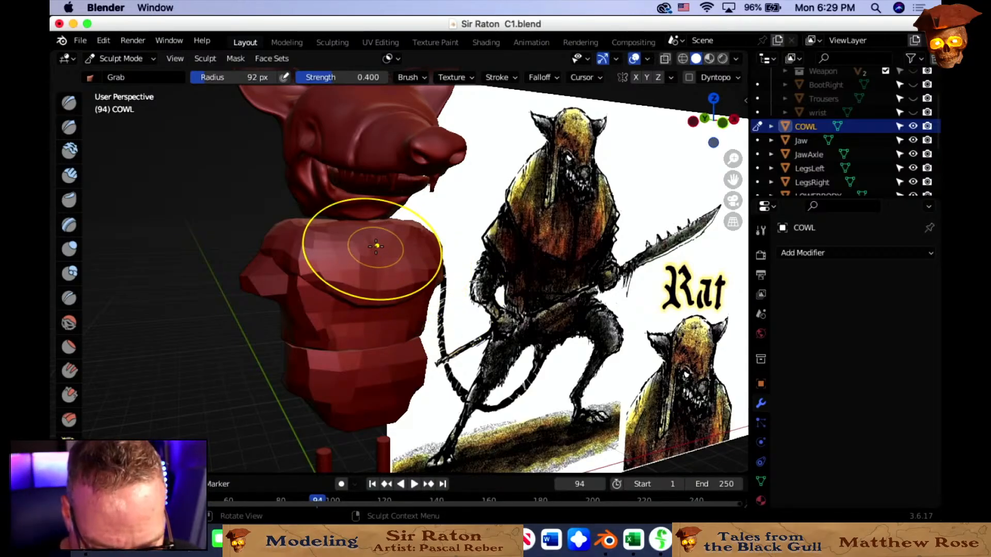
key("ctrl")
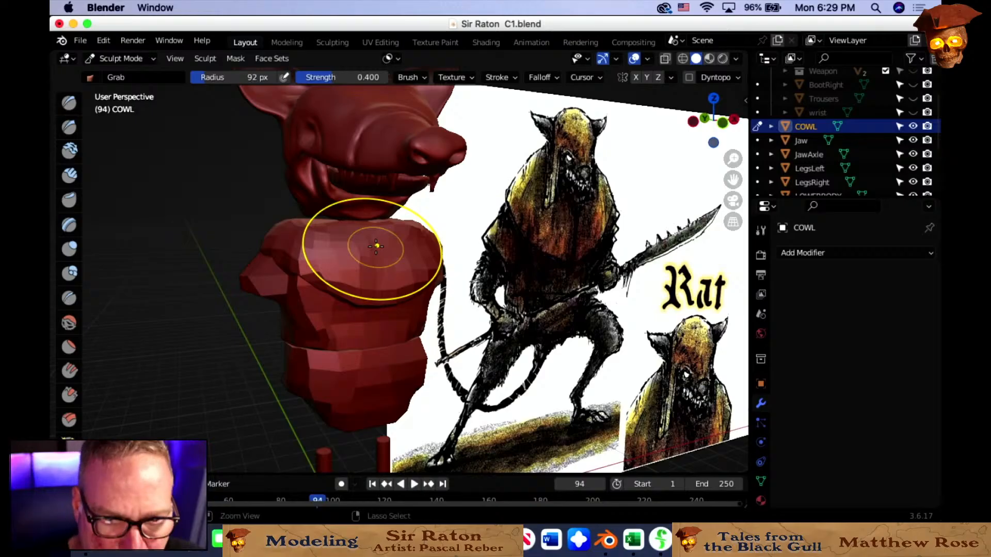
key("ctrl+r")
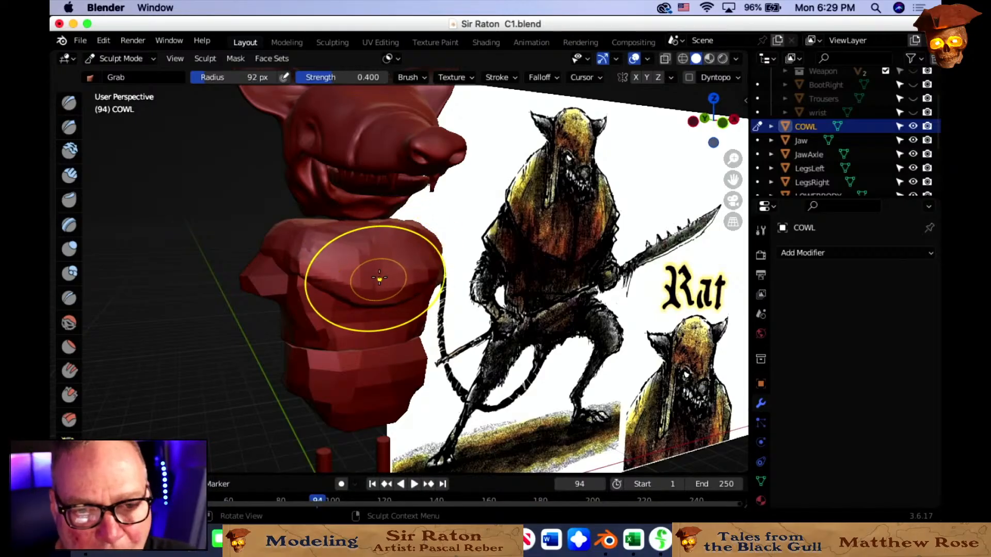
Inspect the cowl's remeshed topology in Edit Mode and return to Sculpt Mode.
mouse_move(380, 279)
middle_mouse_down()
mouse_move(410, 283)
mouse_move(387, 267)
middle_mouse_up()
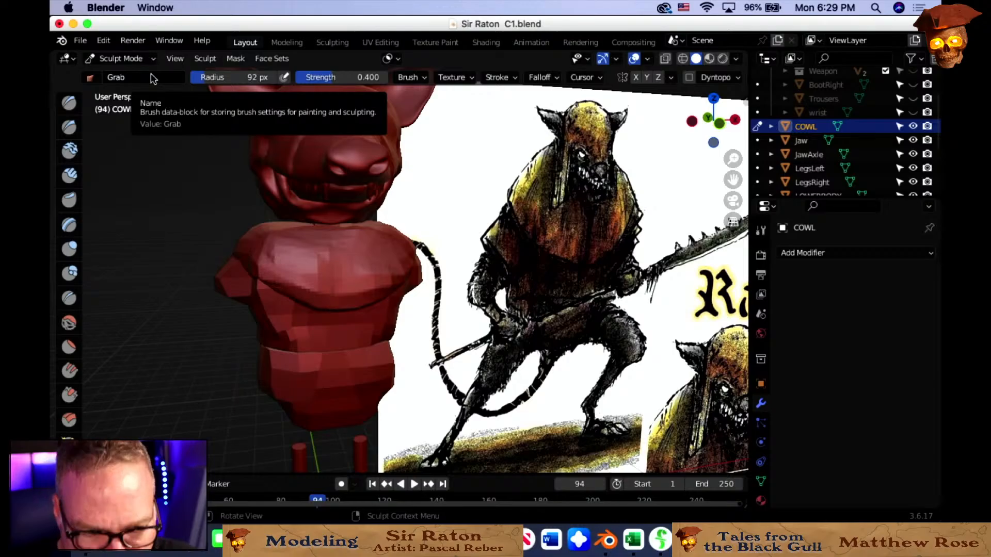
left_click(129, 59)
left_click(131, 88)
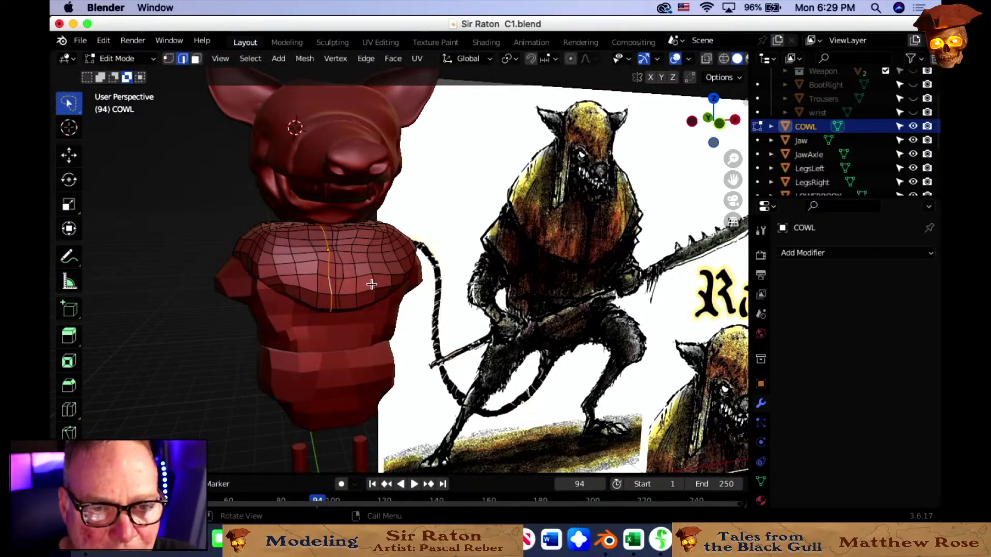
middle_click_drag(374, 294, 387, 295)
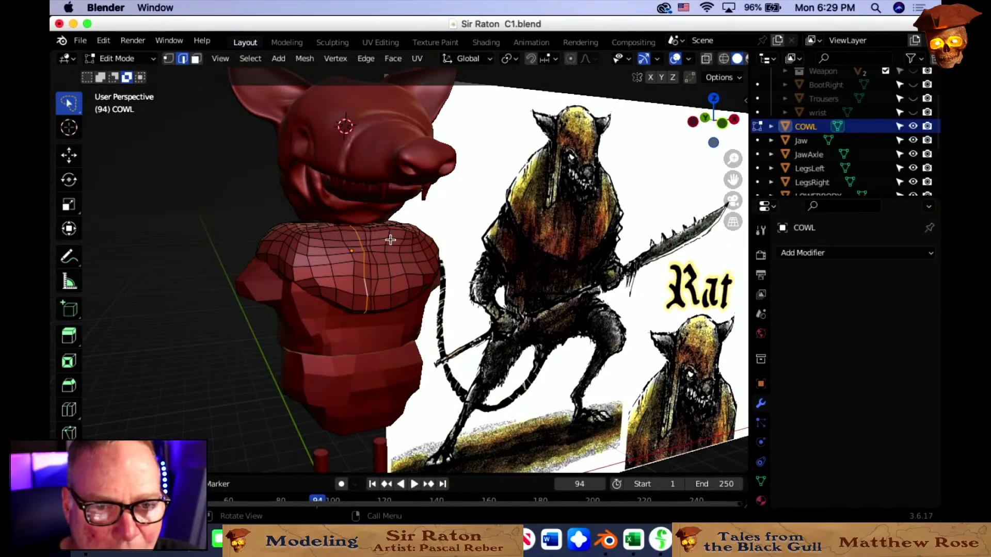
left_click(146, 58)
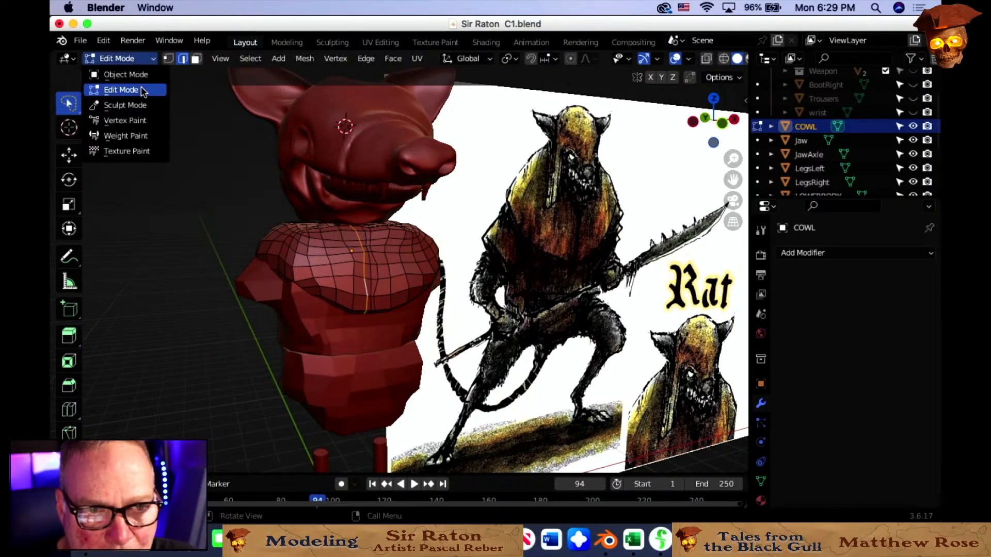
left_click(135, 105)
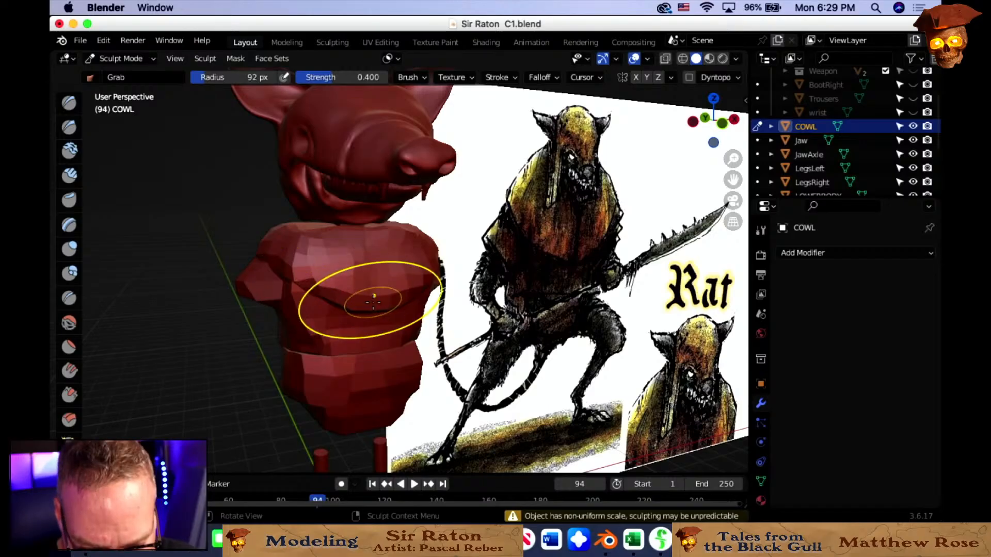
Set the cowl's voxel size to 0.0305 m and remesh it again.
key("r")
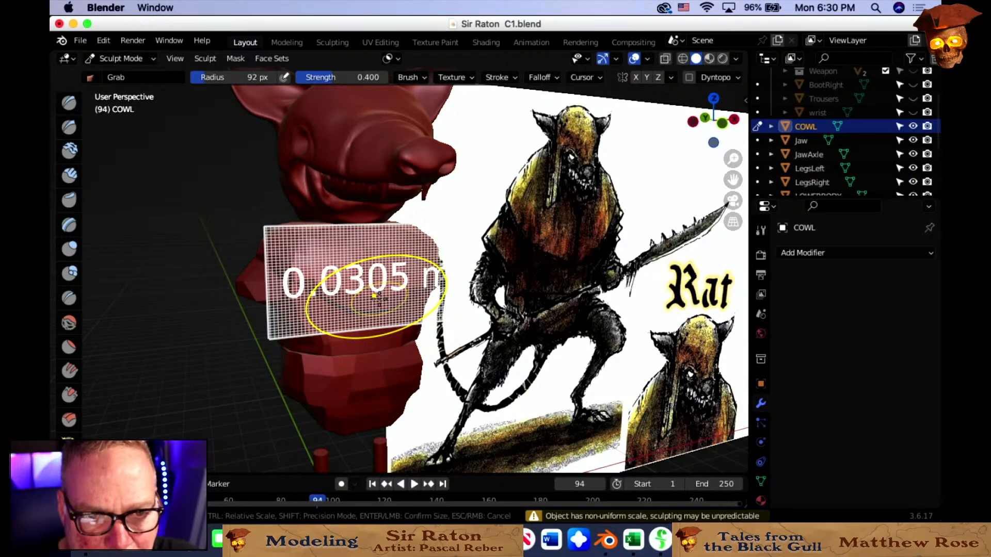
left_click(374, 296)
key("ctrl")
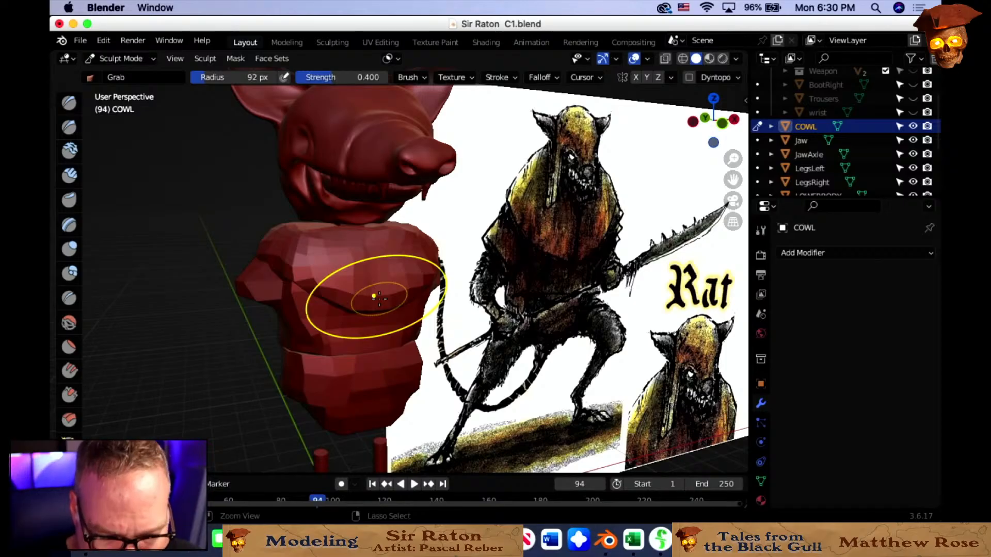
Examine the remeshed cowl from the front and both sides, comparing its shape with the rat reference.
mouse_move(320, 261)
middle_mouse_down()
mouse_move(366, 279)
mouse_move(376, 269)
middle_mouse_up()
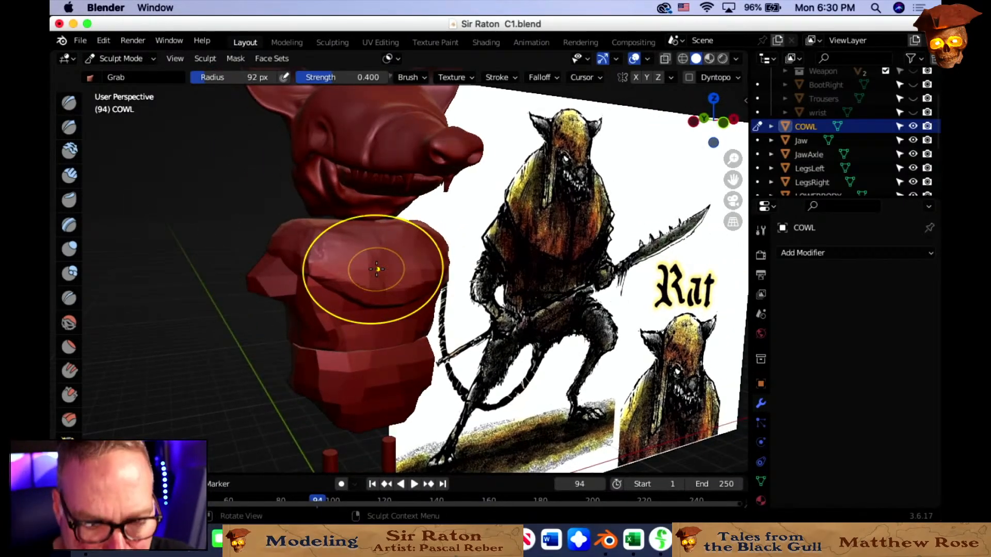
scroll(402, 288, "up", 3)
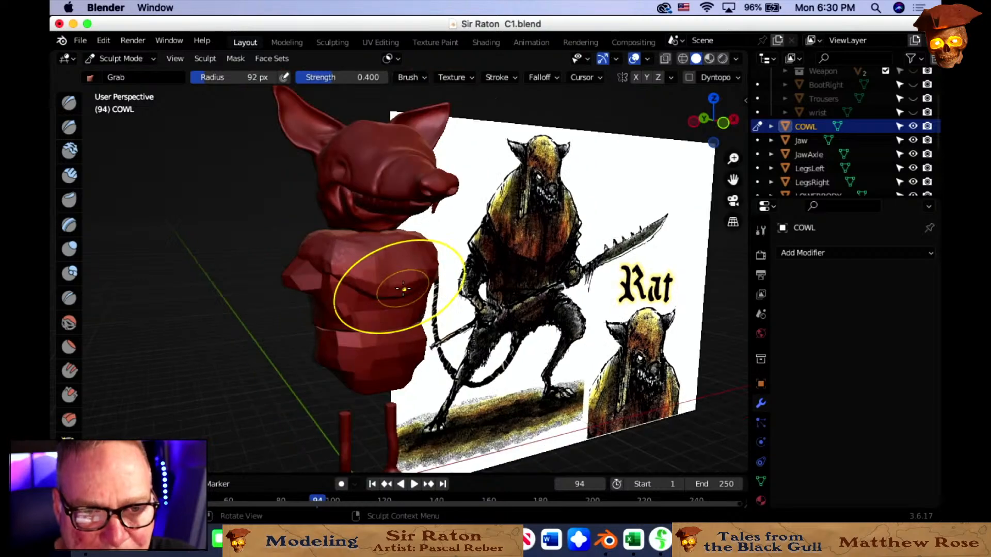
mouse_move(385, 278)
middle_mouse_down()
mouse_move(323, 282)
mouse_move(333, 282)
middle_mouse_up()
scroll(338, 281, "down", 2)
middle_click_drag(416, 255, 421, 256)
scroll(421, 255, "up", 2)
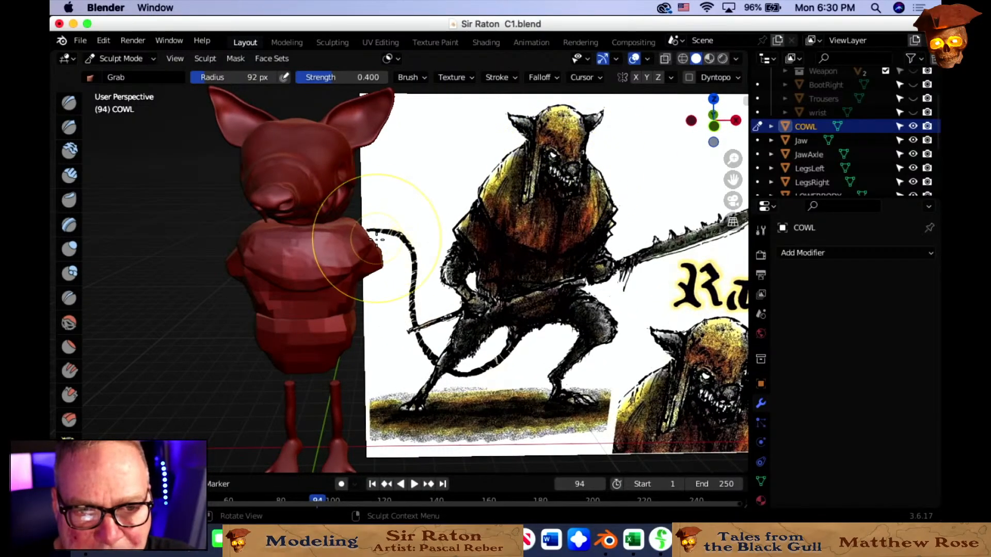
mouse_move(348, 190)
middle_mouse_down()
mouse_move(398, 215)
mouse_move(274, 214)
mouse_move(283, 196)
mouse_move(320, 206)
mouse_move(381, 177)
middle_mouse_up()
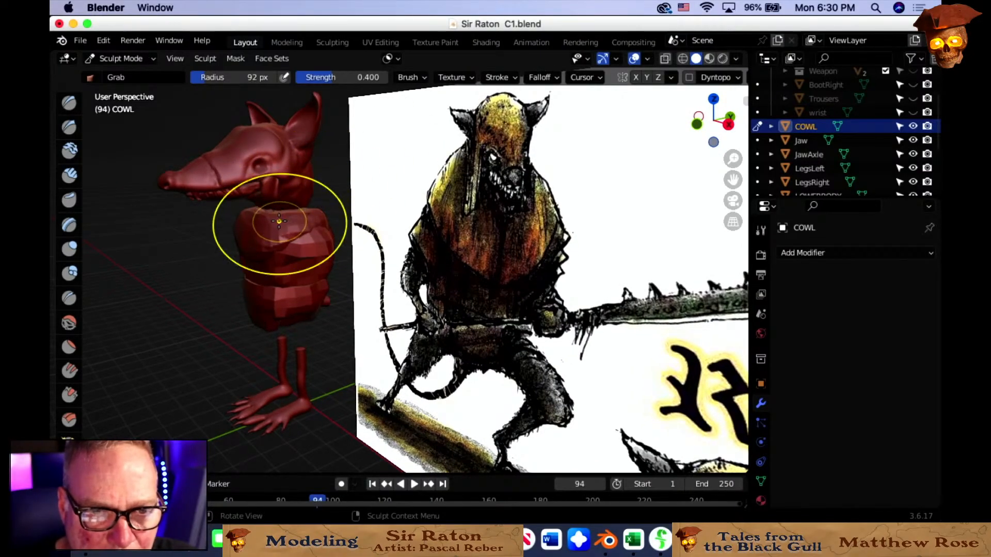
scroll(295, 216, "down", 3)
scroll(295, 217, "up", 5)
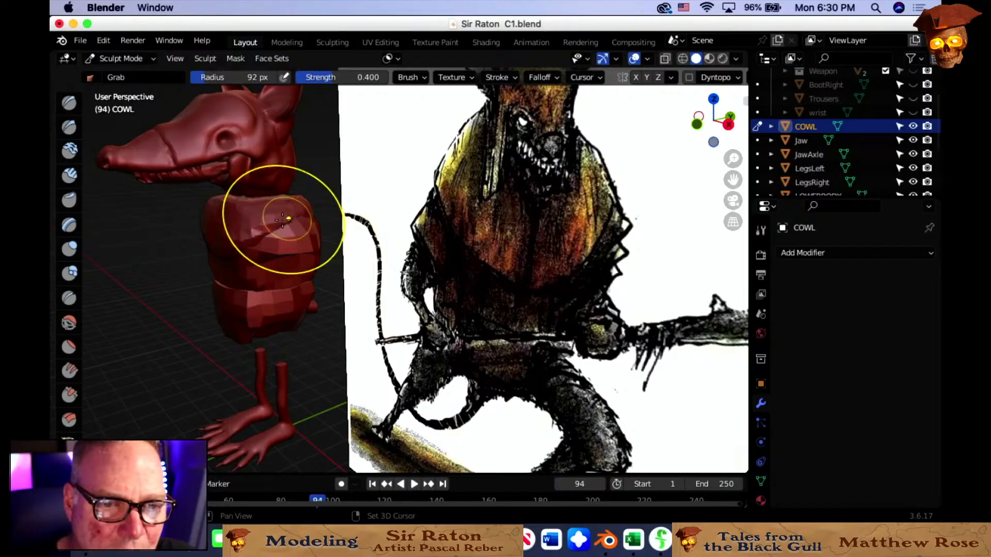
middle_click_drag(301, 273, 609, 248)
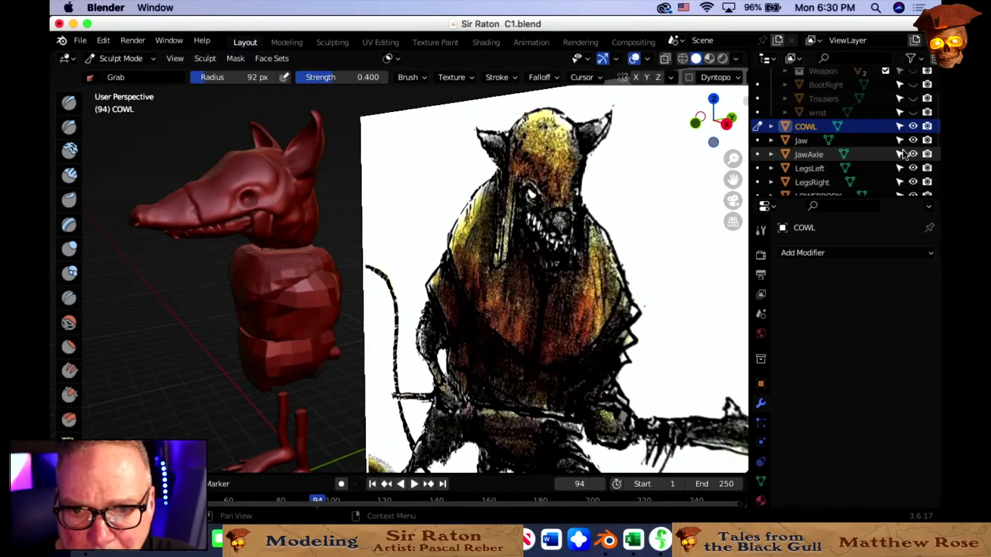
Hide Rat_Skull to inspect the neck and the top of the cowl, and show it again.
scroll(903, 154, "down", 4)
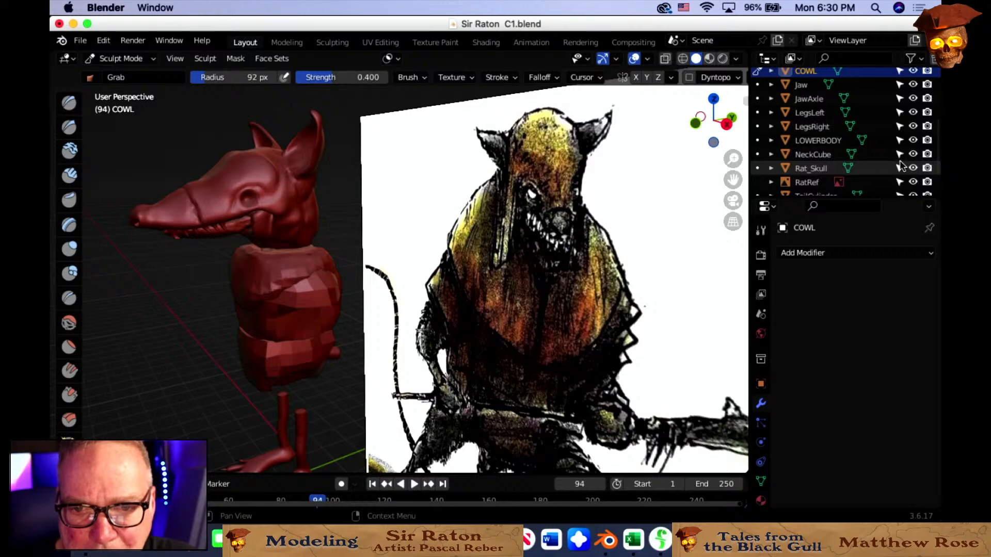
left_click(912, 169)
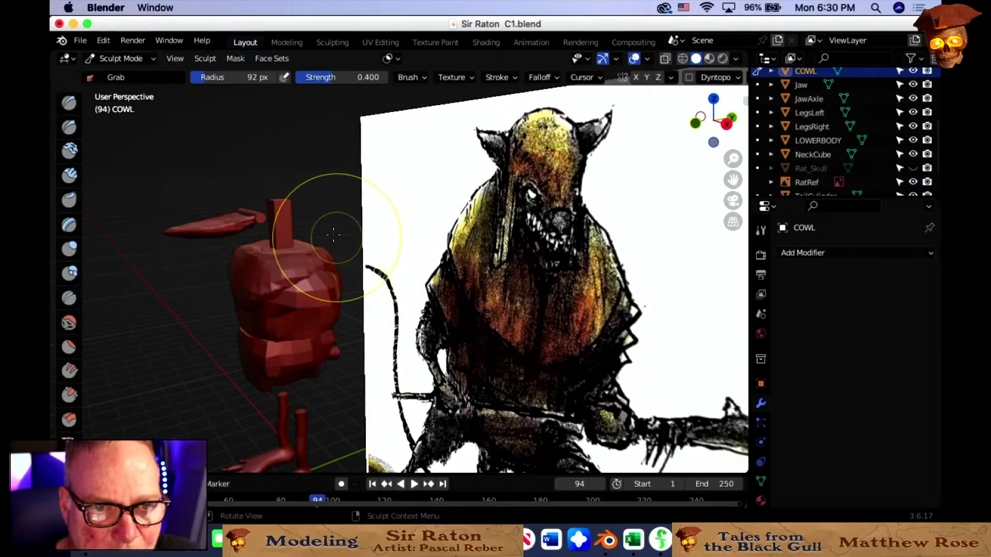
left_click(913, 169)
Check how the cowl sits beneath the skull from the side and rear, and switch to Object Mode.
mouse_move(396, 212)
middle_mouse_down()
mouse_move(474, 196)
mouse_move(527, 201)
middle_mouse_up()
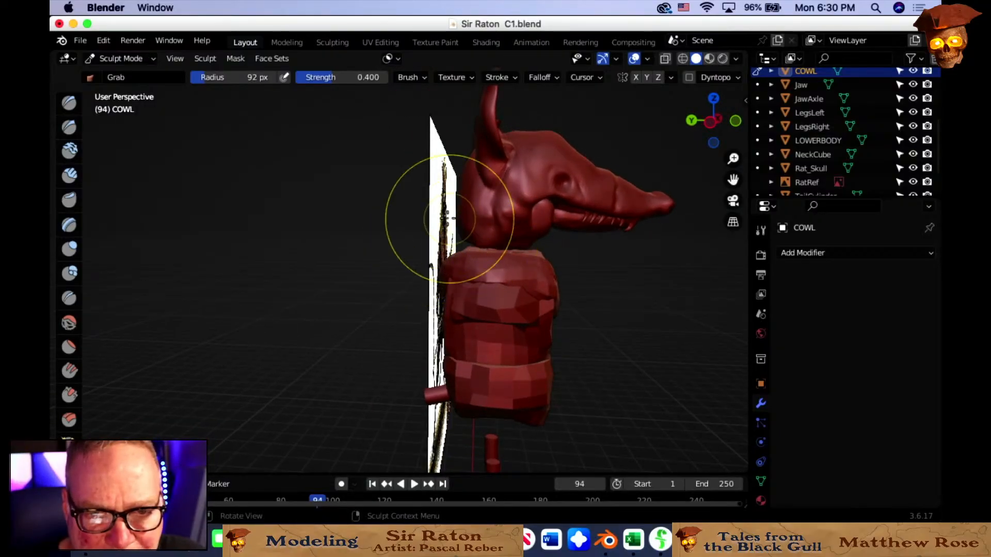
middle_click_drag(506, 224, 444, 229)
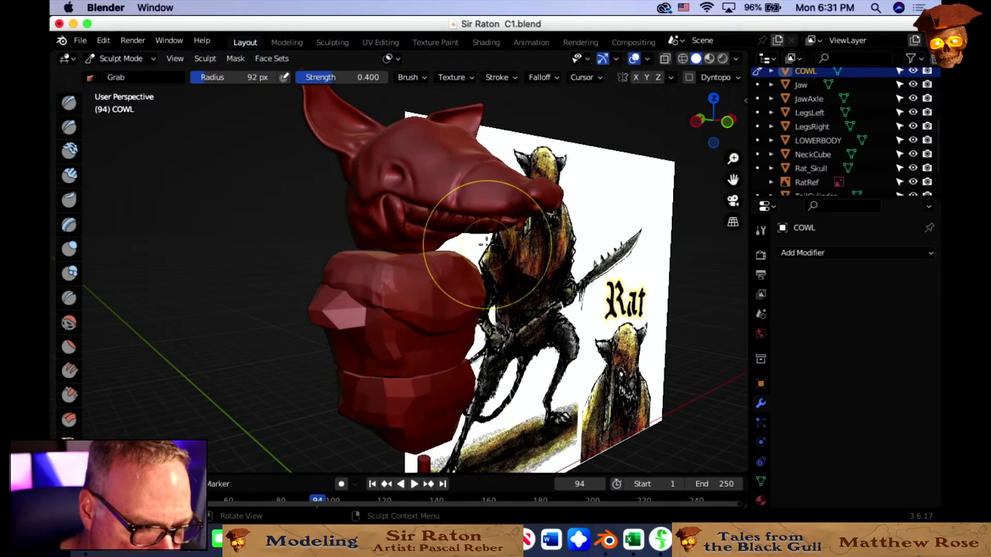
mouse_move(498, 253)
middle_mouse_down()
mouse_move(448, 250)
mouse_move(517, 252)
mouse_move(463, 248)
middle_mouse_up()
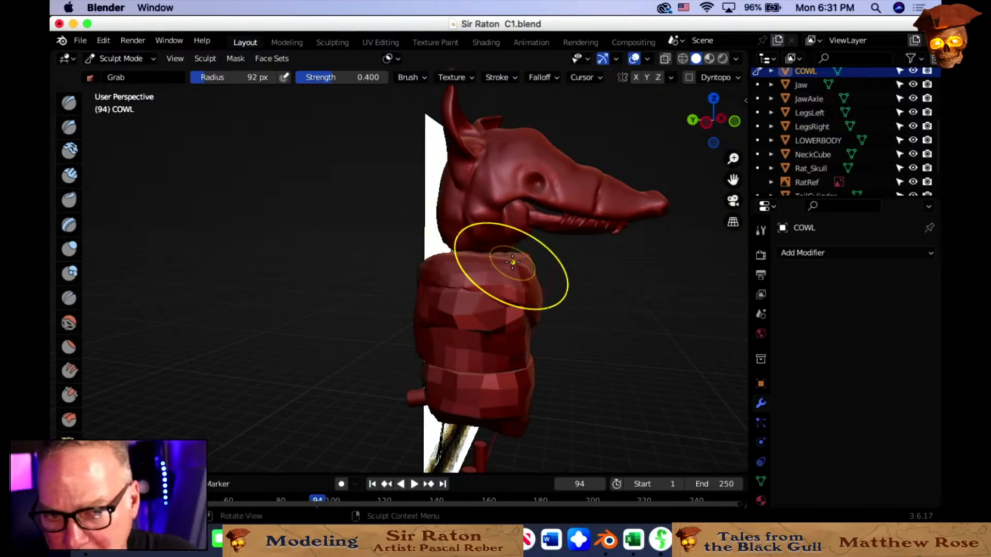
mouse_move(570, 316)
middle_mouse_down()
mouse_move(465, 311)
mouse_move(477, 349)
mouse_move(464, 364)
mouse_move(443, 342)
mouse_move(593, 336)
mouse_move(527, 341)
mouse_move(531, 331)
mouse_move(558, 343)
mouse_move(551, 362)
mouse_move(578, 335)
middle_mouse_up()
scroll(594, 336, "up", 3)
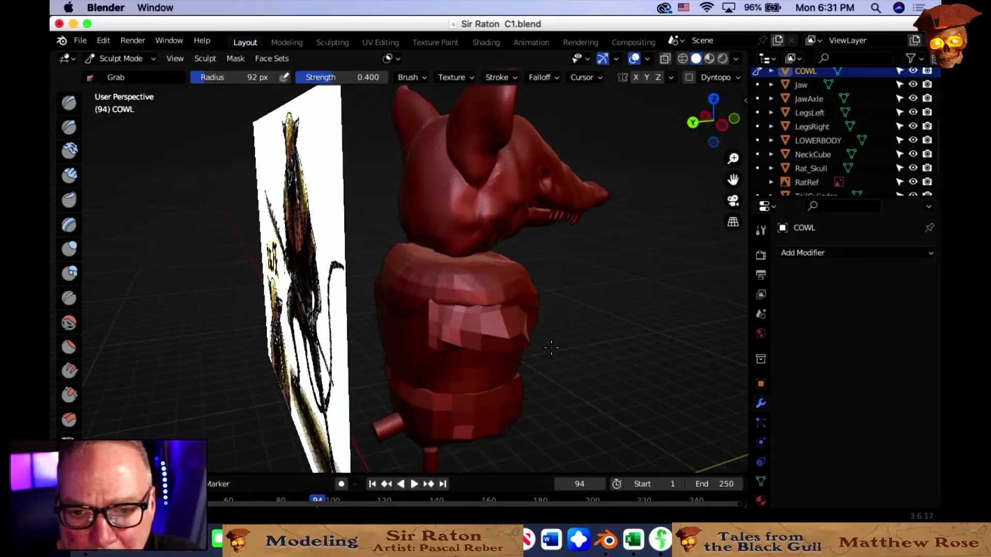
left_click(121, 58)
left_click(118, 71)
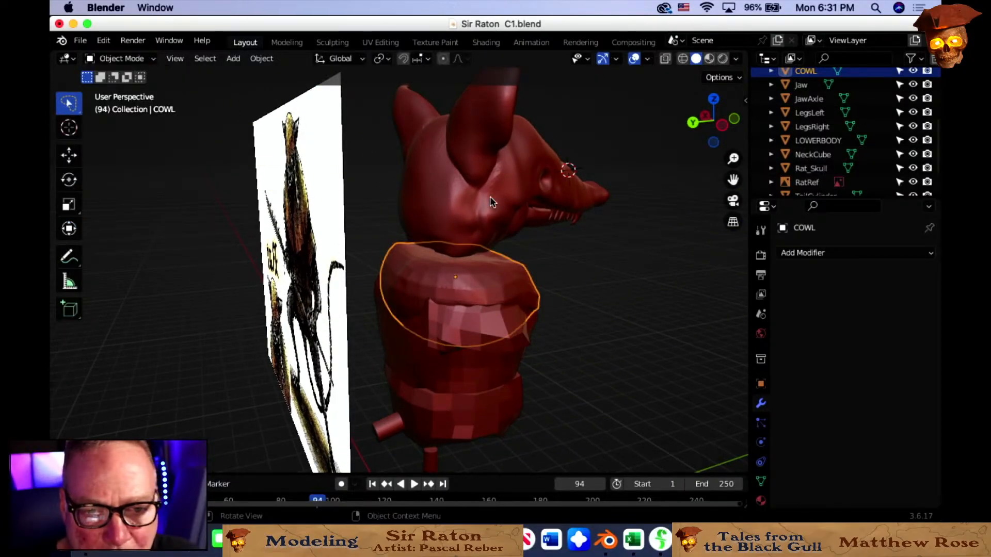
Put Rat_Skull into Sculpt Mode and reduce the Grab brush radius to 31 px.
left_click(463, 203)
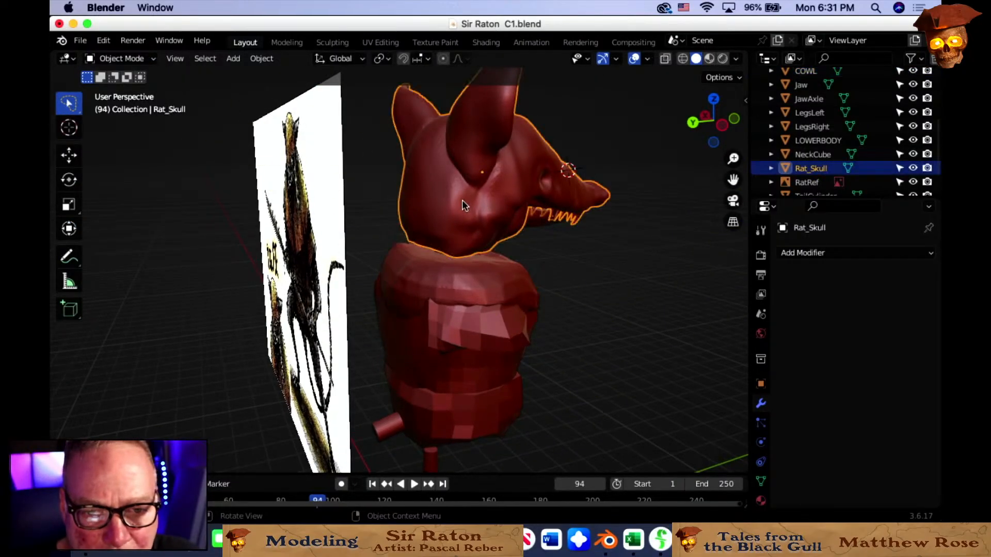
left_click(108, 60)
left_click(125, 105)
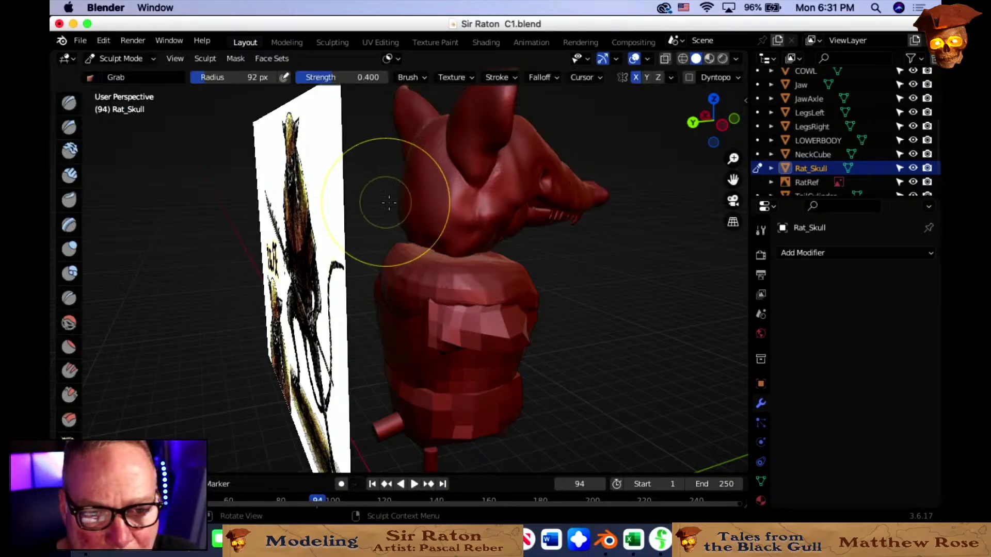
mouse_move(408, 207)
middle_mouse_down()
mouse_move(372, 207)
mouse_move(387, 206)
middle_mouse_up()
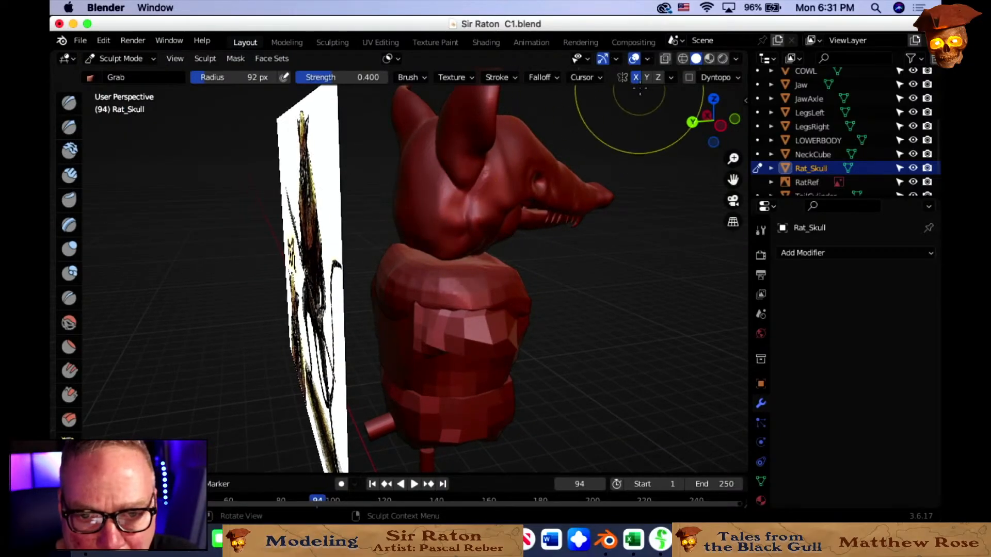
middle_click_drag(465, 204, 463, 208)
key("f")
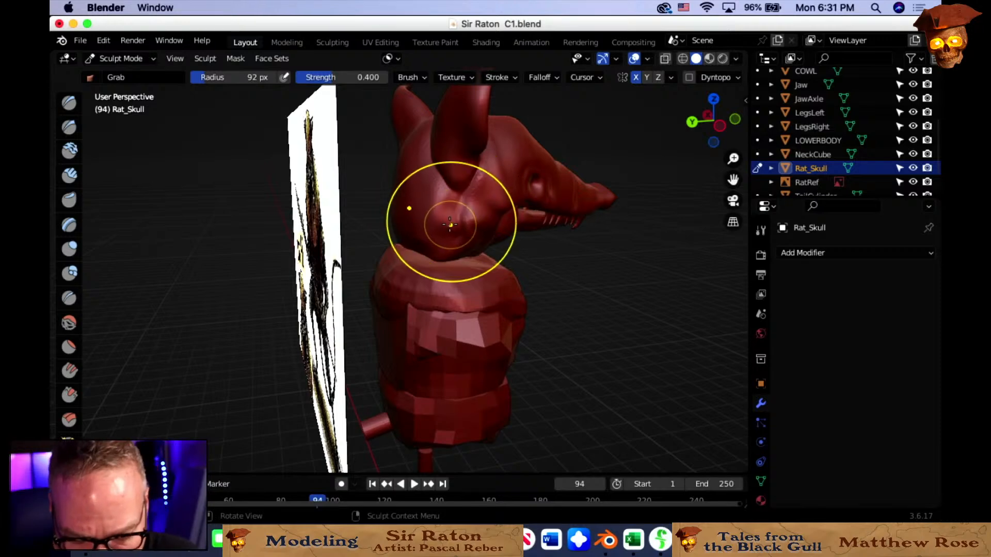
left_click(405, 212)
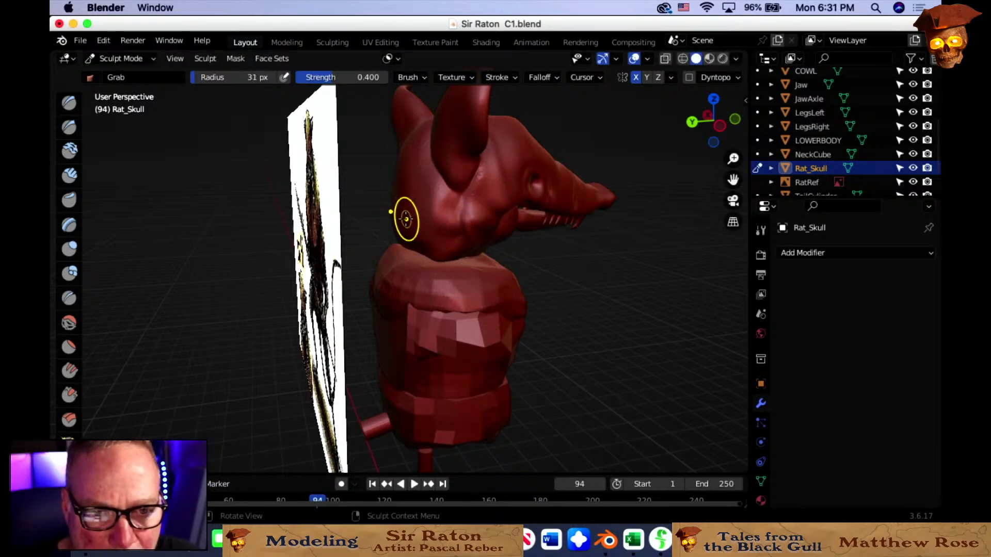
Set the Grab brush radius to 61 px and reshape the lower back of the skull just above the neck.
mouse_move(434, 246)
middle_mouse_down()
mouse_move(444, 248)
mouse_move(419, 250)
middle_mouse_up()
key("f")
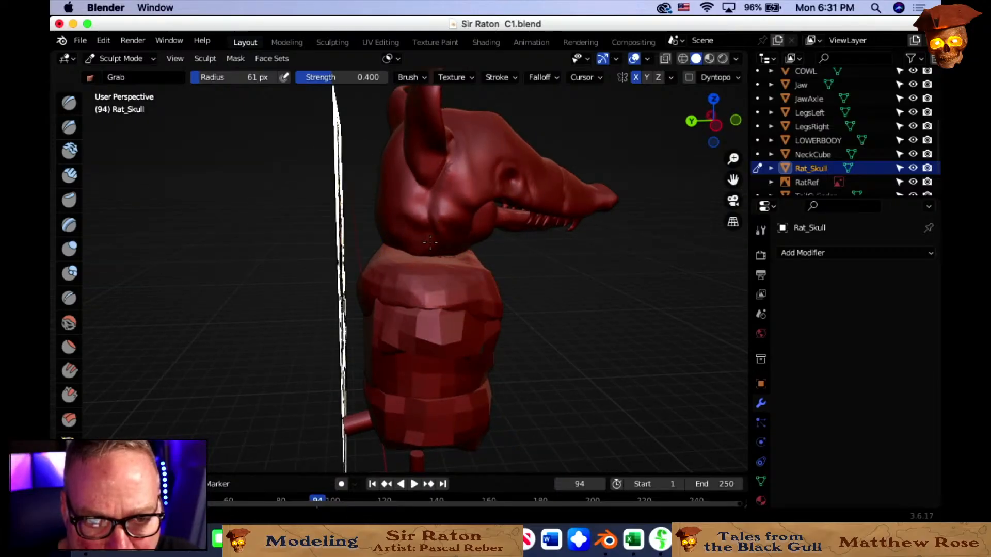
left_click_drag(413, 234, 405, 233)
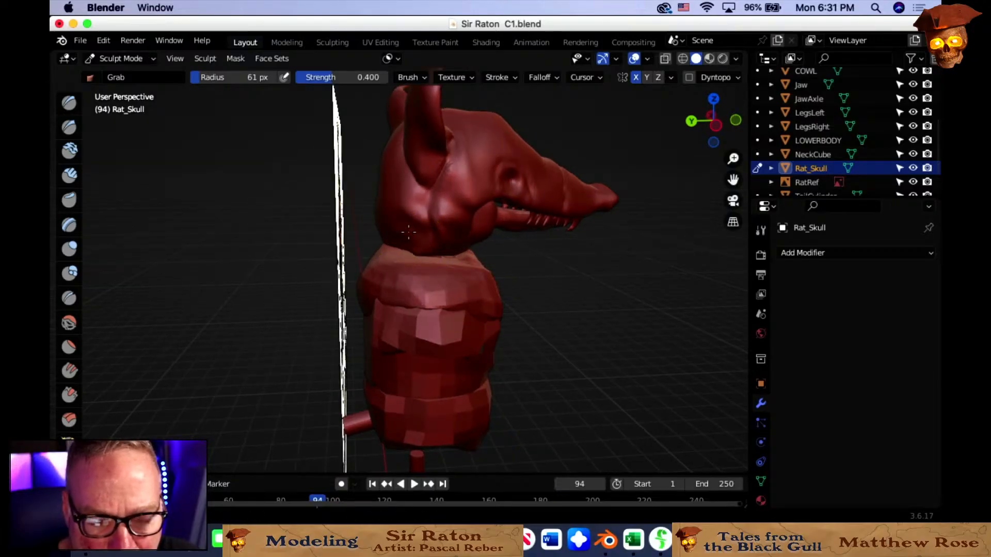
mouse_move(408, 232)
middle_mouse_down()
mouse_move(463, 242)
mouse_move(436, 239)
middle_mouse_up()
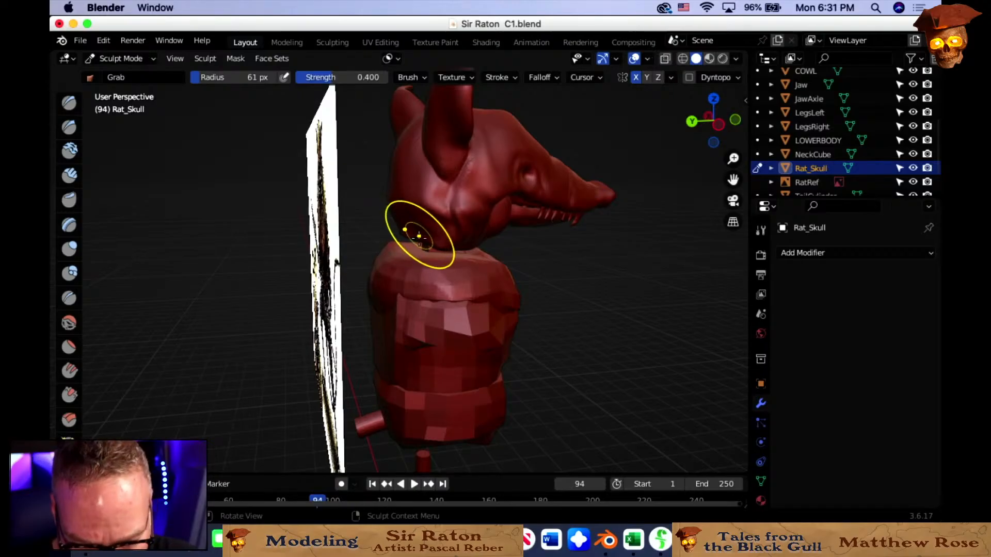
left_click_drag(434, 239, 427, 237)
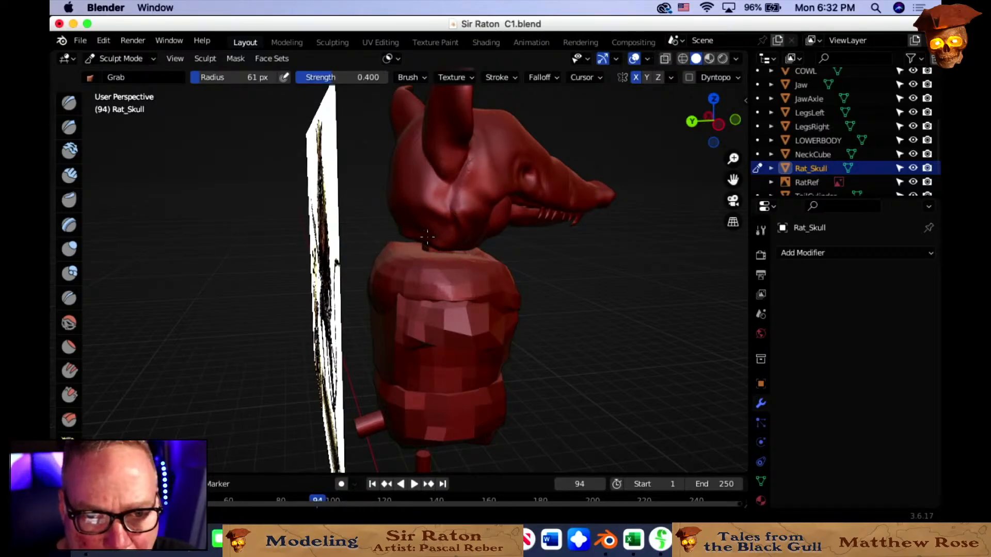
Refine the rear underside of the skull around the neck with the Grab brush at a 29 px radius.
middle_click_drag(418, 232, 475, 233)
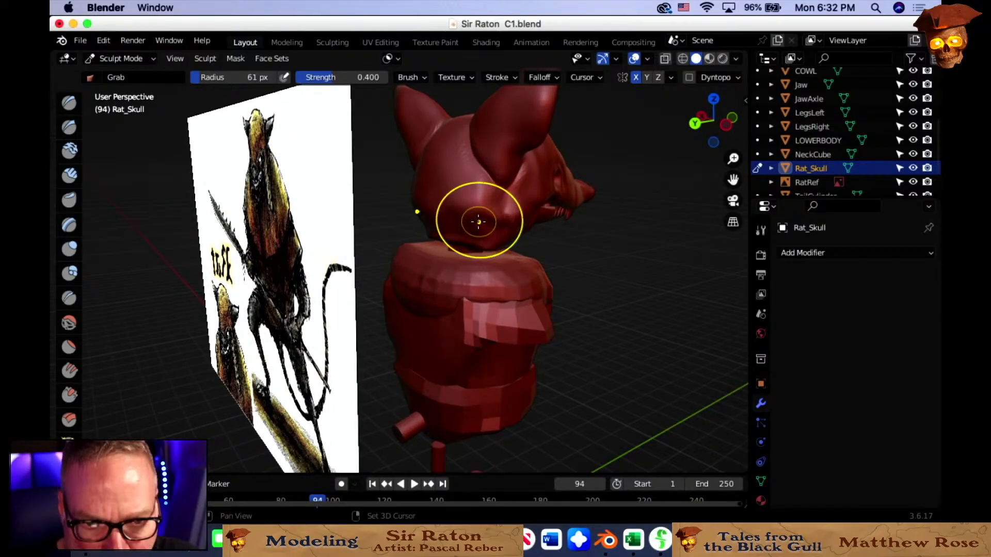
key("f")
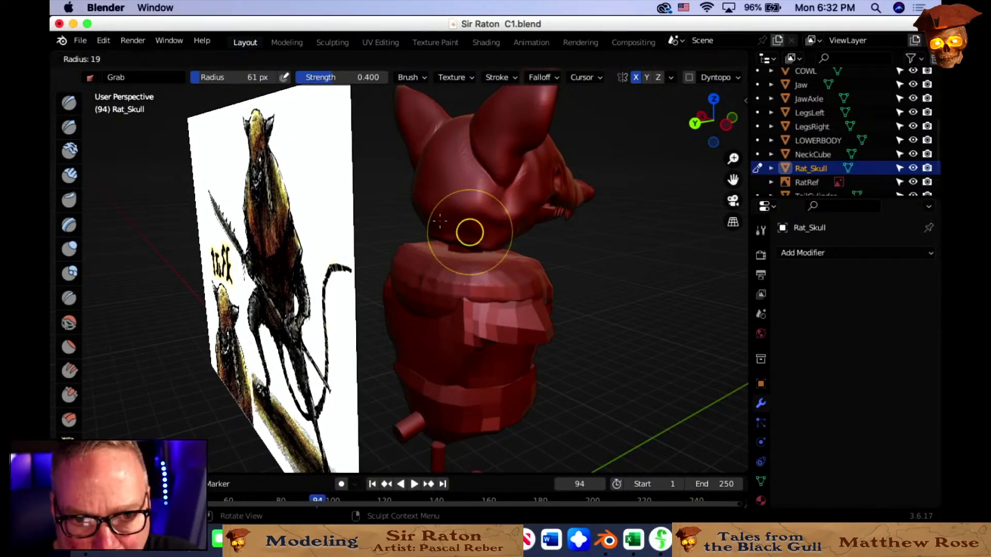
left_click(440, 221)
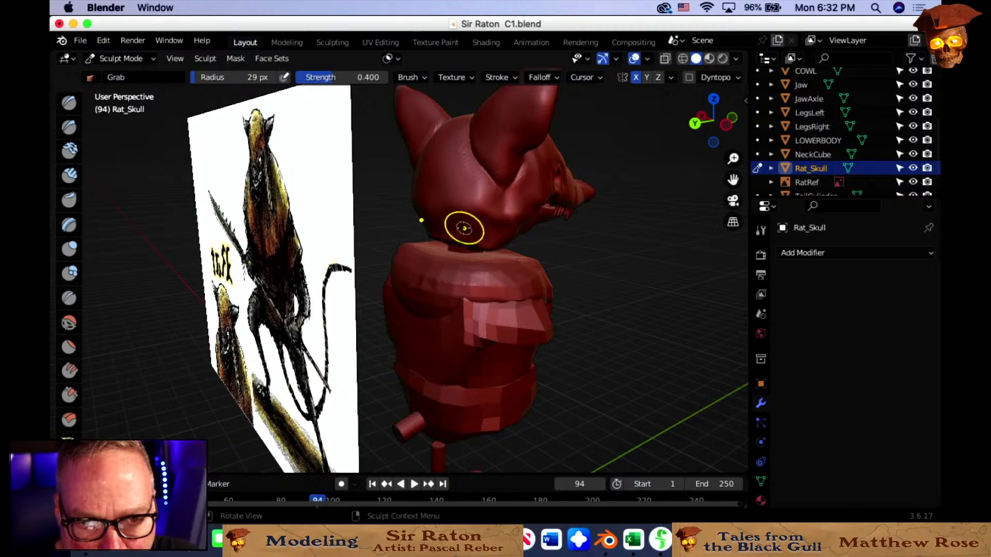
middle_click_drag(460, 223, 436, 218)
mouse_move(436, 218)
left_mouse_down()
mouse_move(450, 208)
mouse_move(431, 223)
left_mouse_up()
mouse_move(431, 223)
middle_mouse_down()
mouse_move(467, 225)
mouse_move(438, 221)
middle_mouse_up()
left_click_drag(438, 221, 450, 219)
middle_click_drag(450, 219, 454, 228)
left_click_drag(456, 226, 473, 234)
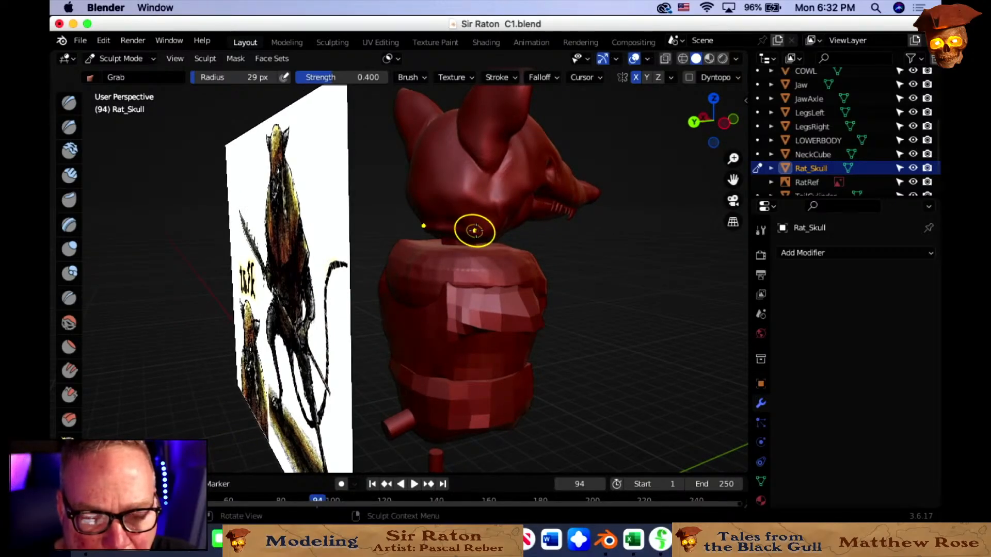
Compare the skull and cowl with the rat reference artwork from the front and sides.
mouse_move(473, 230)
middle_mouse_down()
mouse_move(456, 228)
mouse_move(464, 222)
mouse_move(312, 245)
mouse_move(293, 236)
mouse_move(332, 239)
middle_mouse_up()
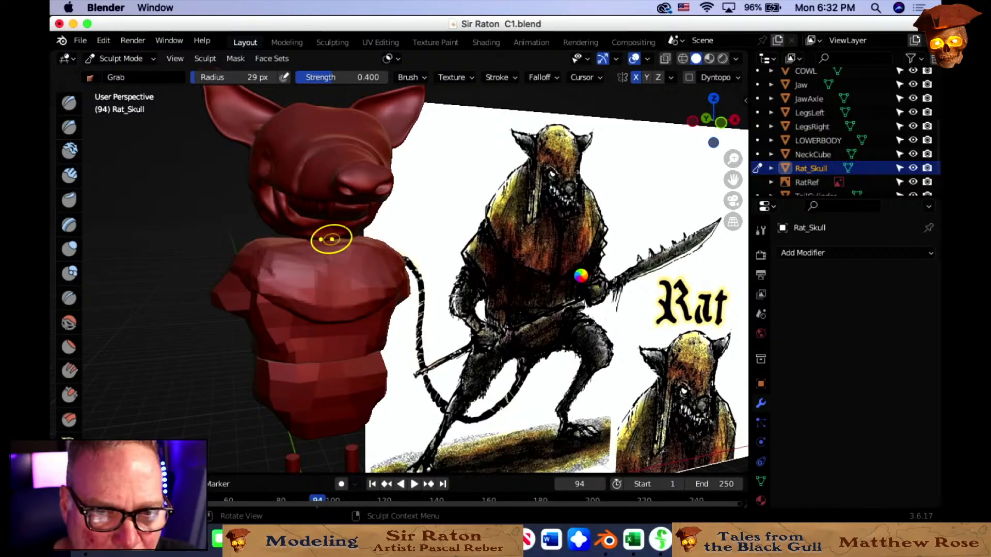
scroll(476, 263, "down", 2)
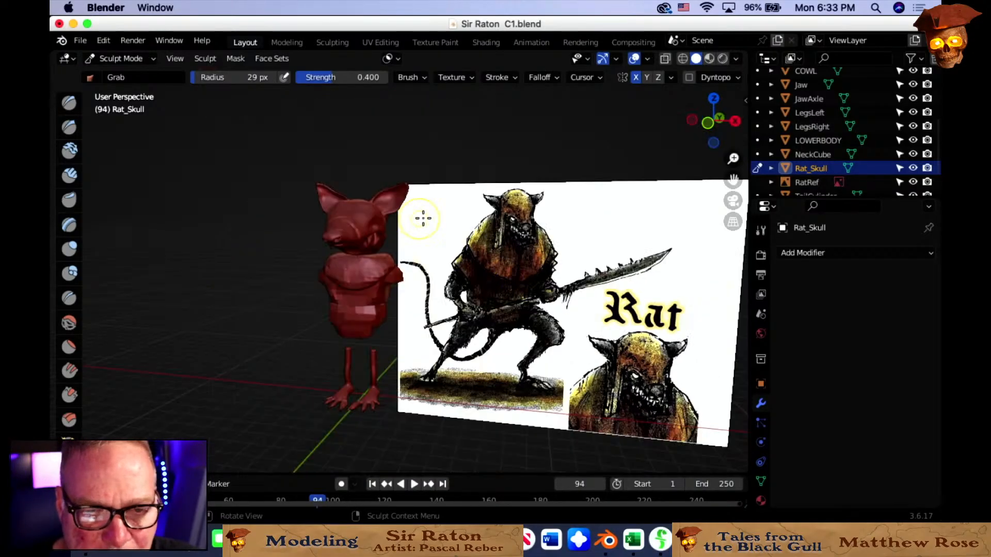
scroll(471, 276, "up", 6)
scroll(469, 274, "down", 5)
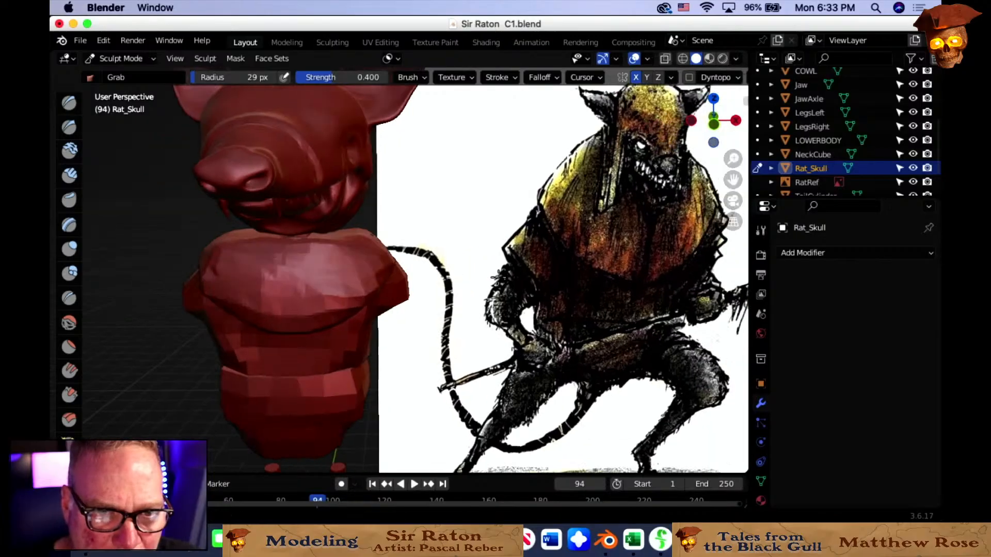
middle_click_drag(470, 275, 669, 286)
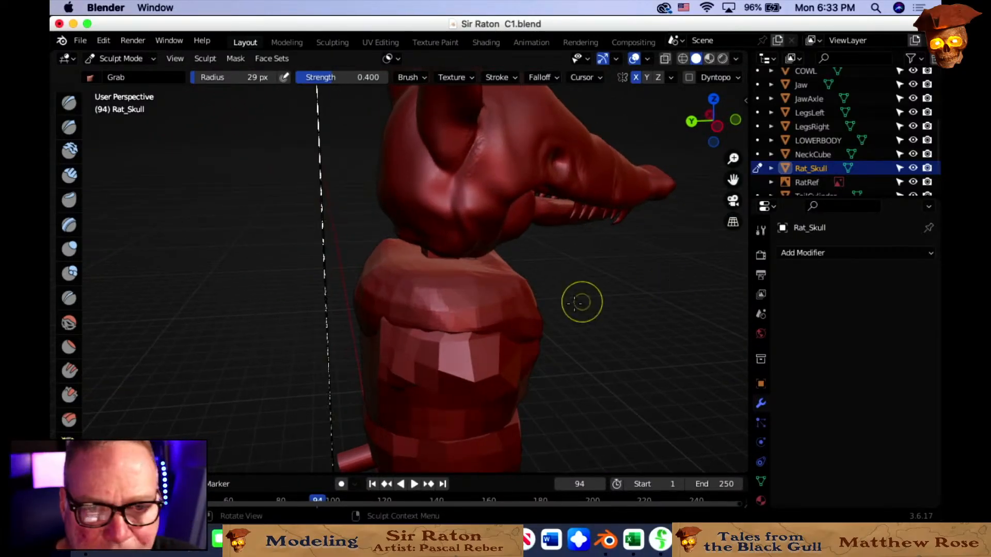
mouse_move(588, 250)
middle_mouse_down()
mouse_move(505, 251)
mouse_move(362, 181)
middle_mouse_up()
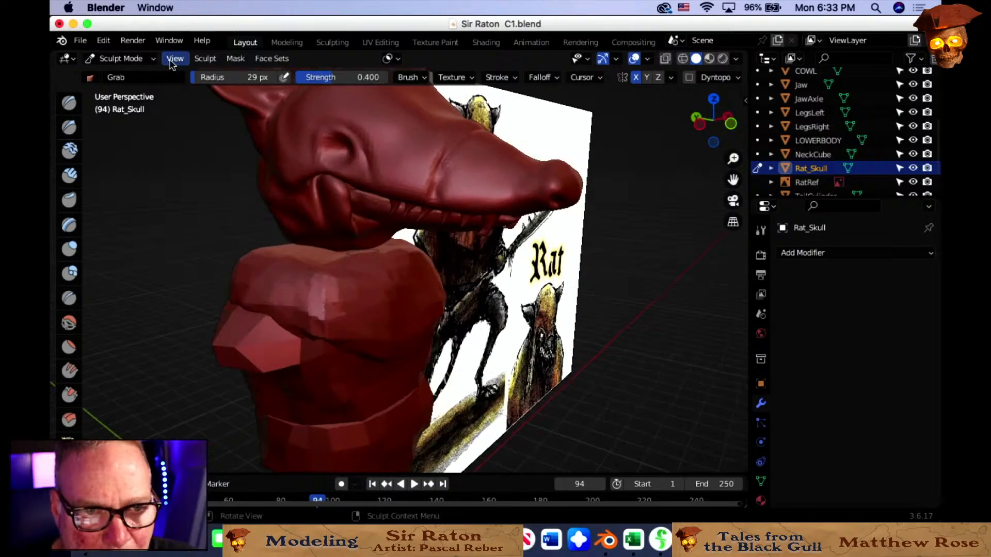
Switch from Rat_Skull to COWL in Sculpt Mode and set the Grab brush radius to 65 px.
left_click(120, 58)
left_click(124, 75)
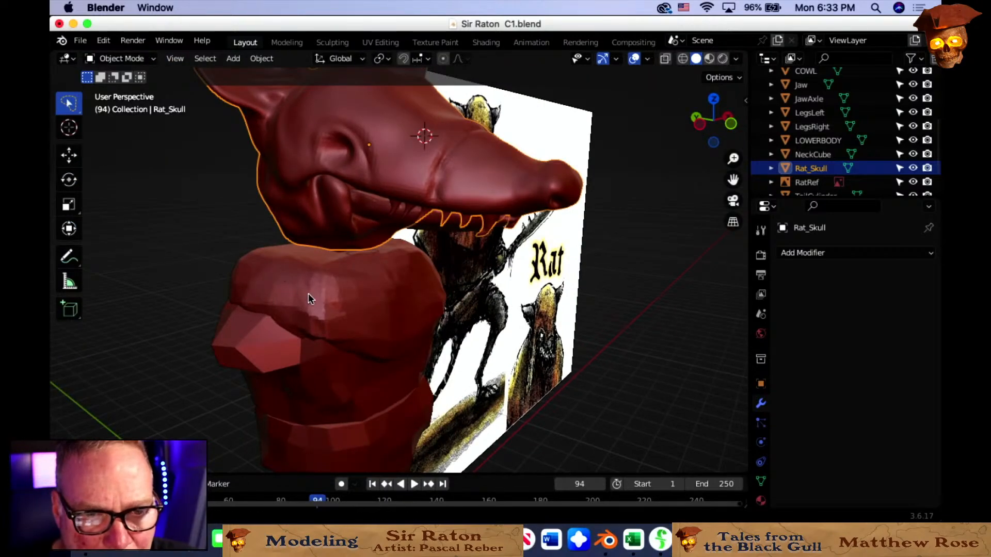
left_click(133, 142)
left_click(311, 280)
middle_click_drag(224, 201, 273, 197)
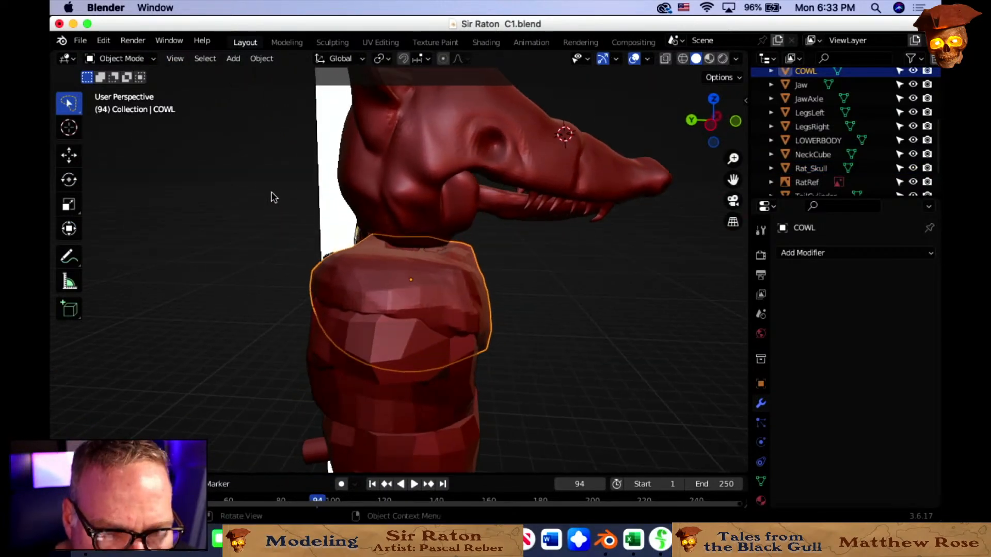
left_click(122, 59)
left_click(132, 104)
middle_click_drag(325, 238, 342, 247)
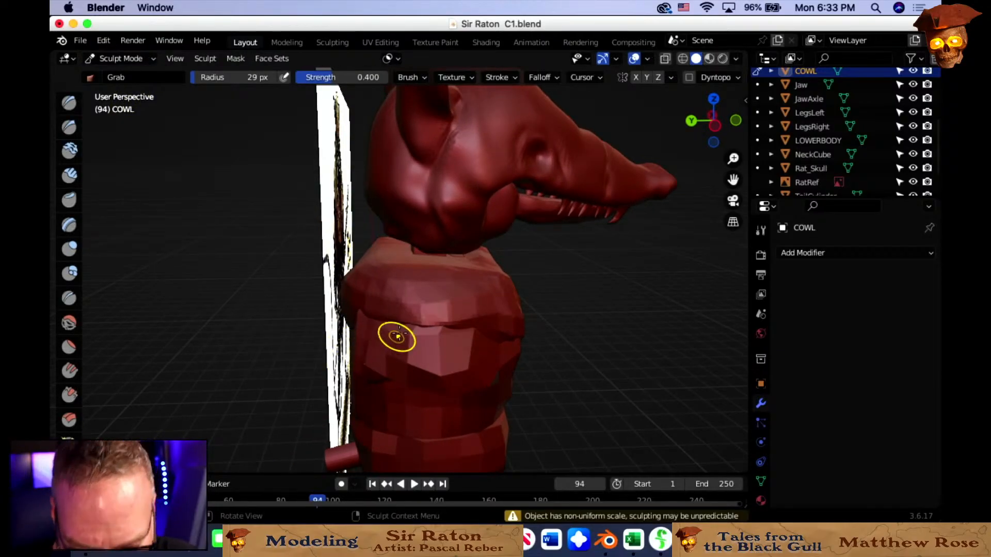
key("f")
left_click(420, 330)
Nudge the upper side of the cowl with the Grab brush and enable sculpt symmetry on the X axis.
middle_click_drag(421, 330, 400, 280)
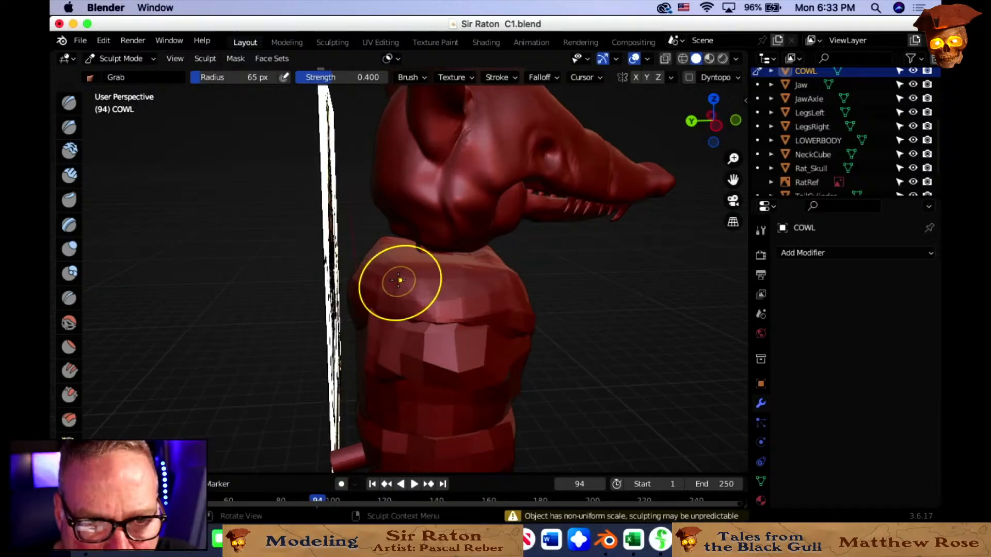
left_click_drag(398, 280, 397, 279)
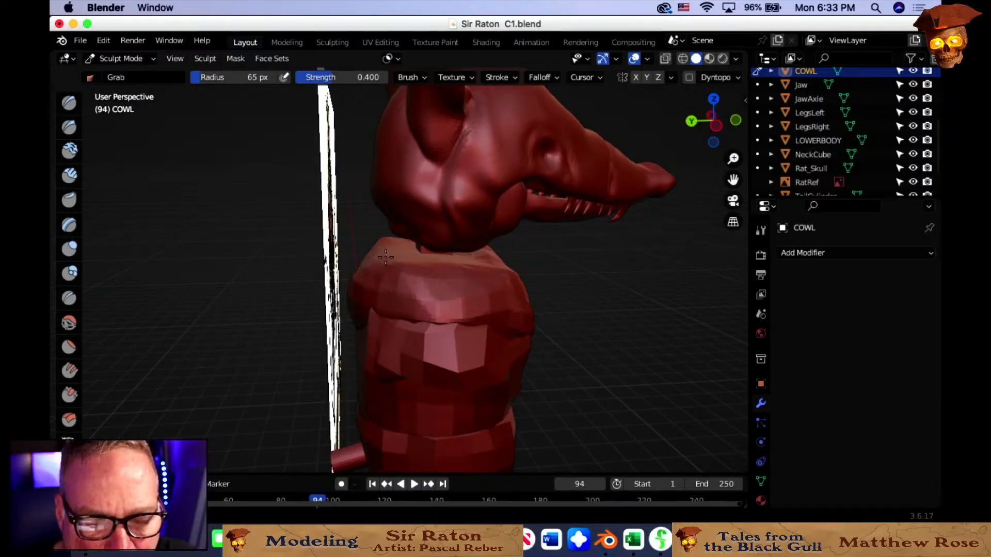
middle_click_drag(393, 266, 323, 265)
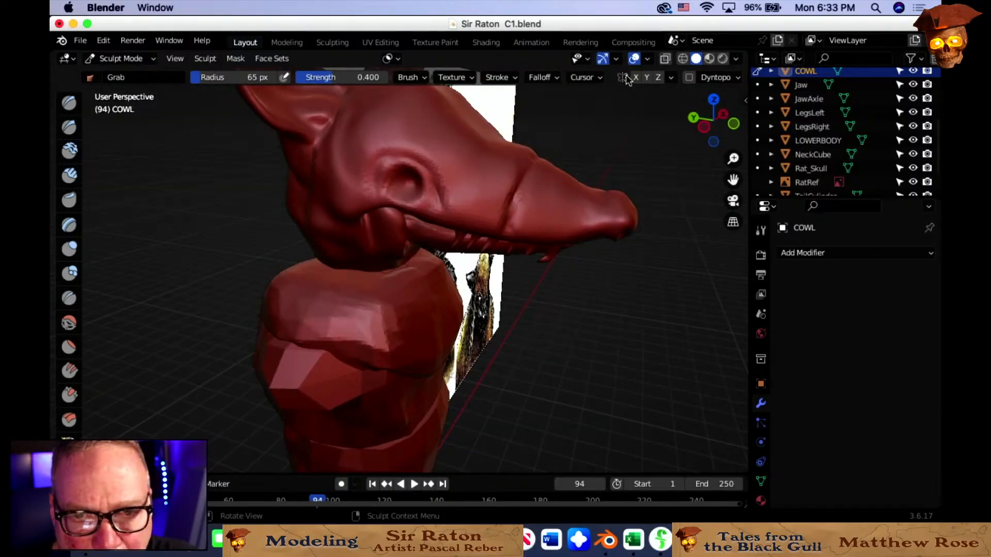
middle_click_drag(272, 243, 405, 296)
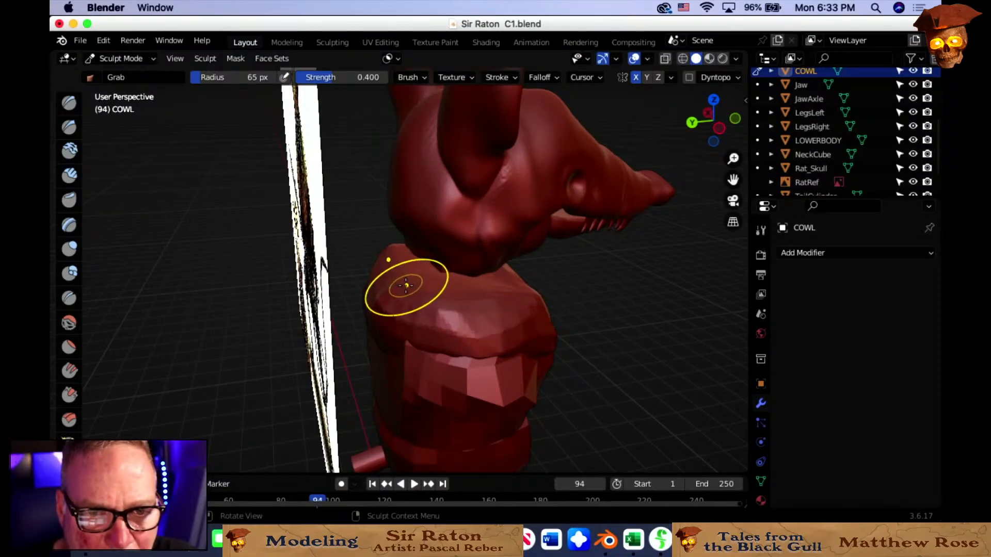
Reshape the cowl's back and shoulders with the Grab brush, pulling its upper rim up around the neck.
mouse_move(406, 285)
middle_mouse_down()
mouse_move(444, 292)
mouse_move(430, 308)
mouse_move(440, 306)
mouse_move(409, 302)
mouse_move(449, 284)
mouse_move(453, 264)
mouse_move(473, 268)
middle_mouse_up()
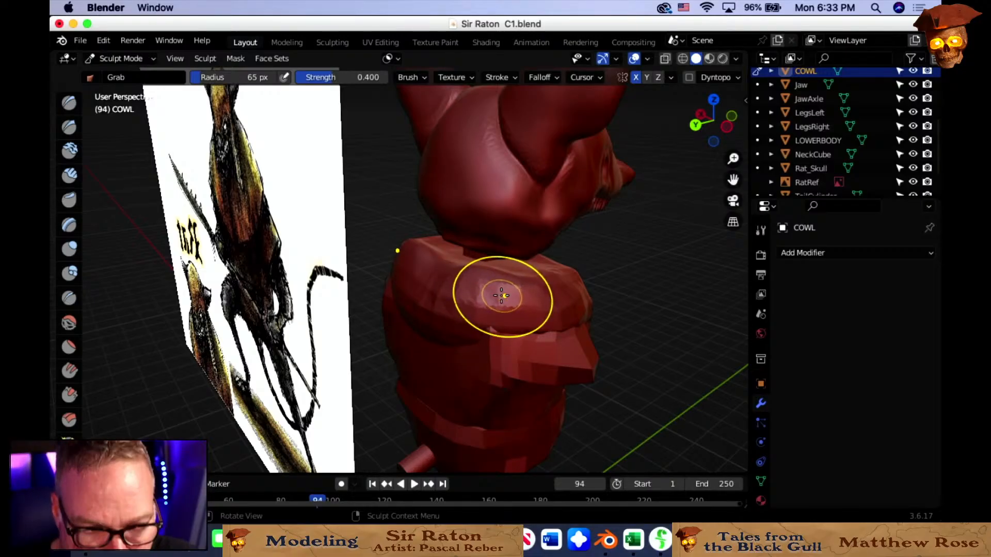
mouse_move(503, 295)
middle_mouse_down()
mouse_move(519, 293)
mouse_move(477, 305)
mouse_move(459, 293)
mouse_move(495, 284)
mouse_move(482, 262)
middle_mouse_up()
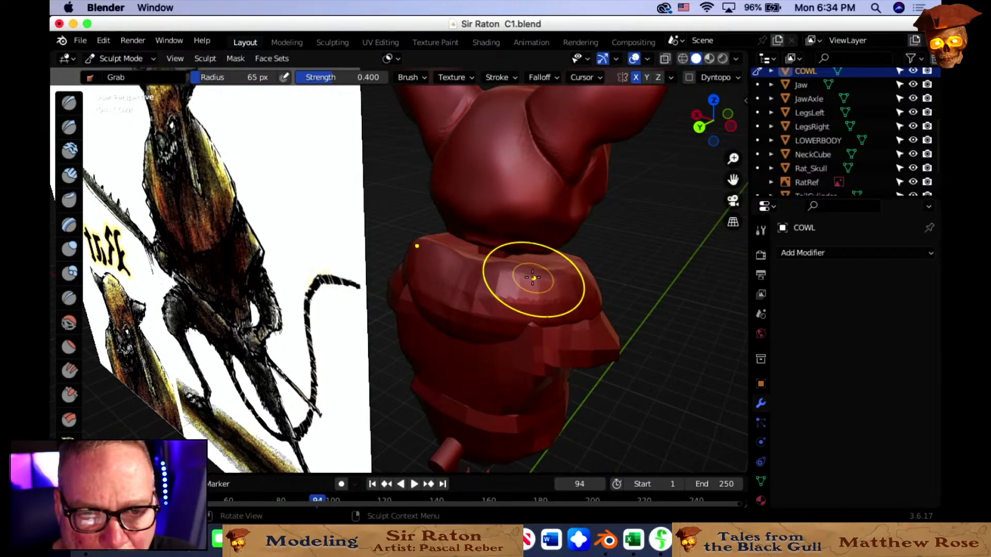
mouse_move(531, 283)
middle_mouse_down()
mouse_move(478, 272)
mouse_move(376, 299)
mouse_move(418, 304)
mouse_move(465, 284)
mouse_move(486, 298)
mouse_move(469, 310)
mouse_move(498, 315)
mouse_move(402, 317)
mouse_move(359, 301)
mouse_move(497, 329)
mouse_move(490, 321)
middle_mouse_up()
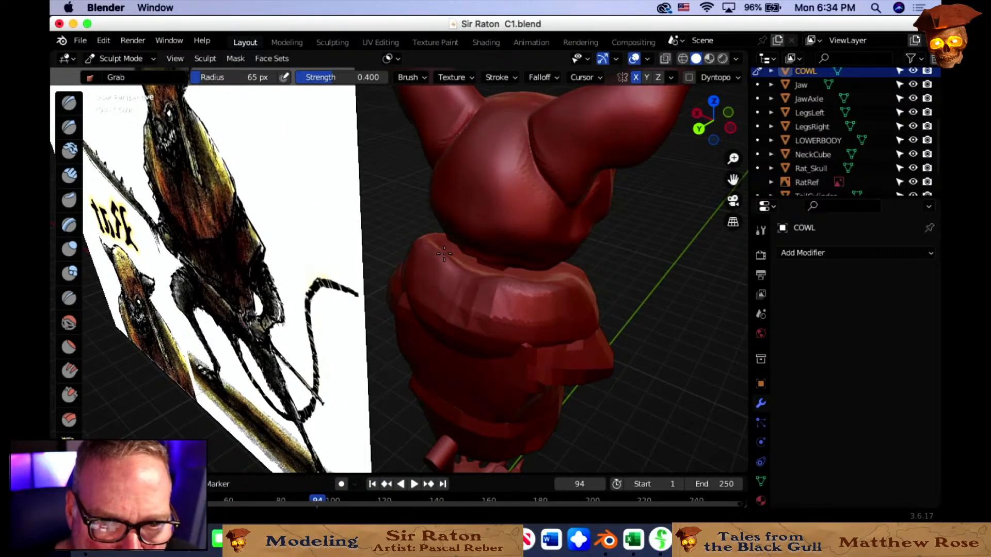
middle_click_drag(490, 299, 437, 281)
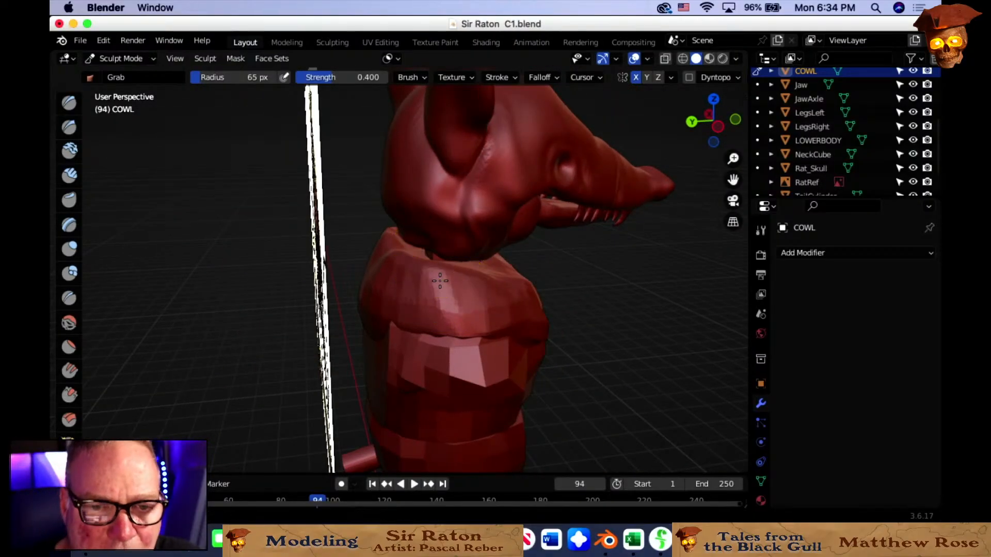
middle_click_drag(434, 281, 464, 287)
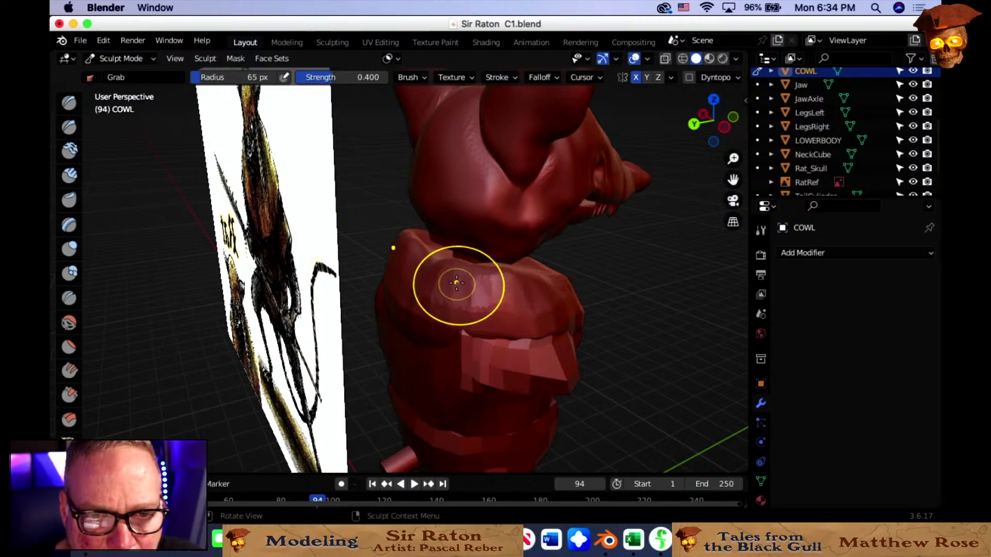
middle_click_drag(463, 264, 513, 286)
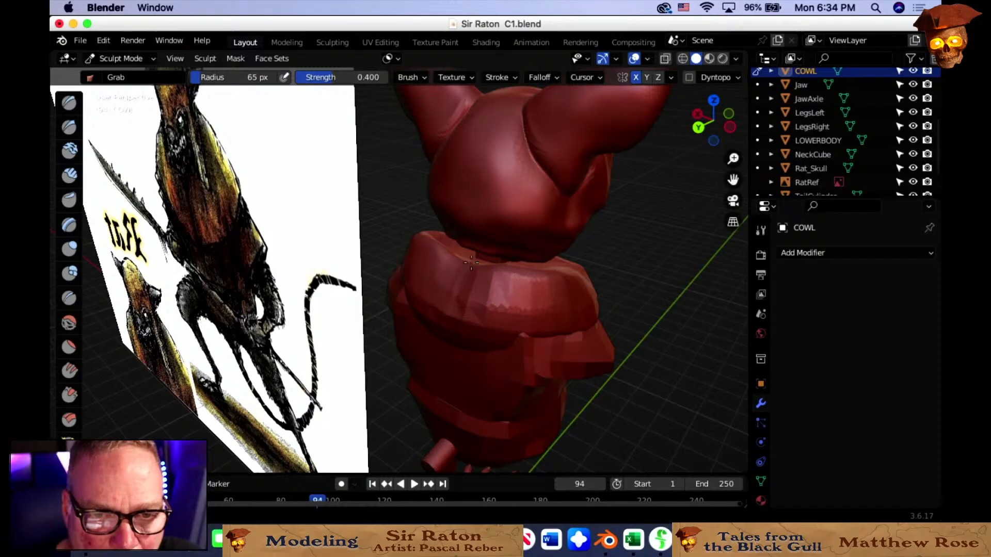
mouse_move(468, 254)
middle_mouse_down()
mouse_move(406, 263)
mouse_move(424, 259)
mouse_move(343, 255)
mouse_move(365, 262)
mouse_move(362, 238)
middle_mouse_up()
left_click_drag(363, 238, 364, 232)
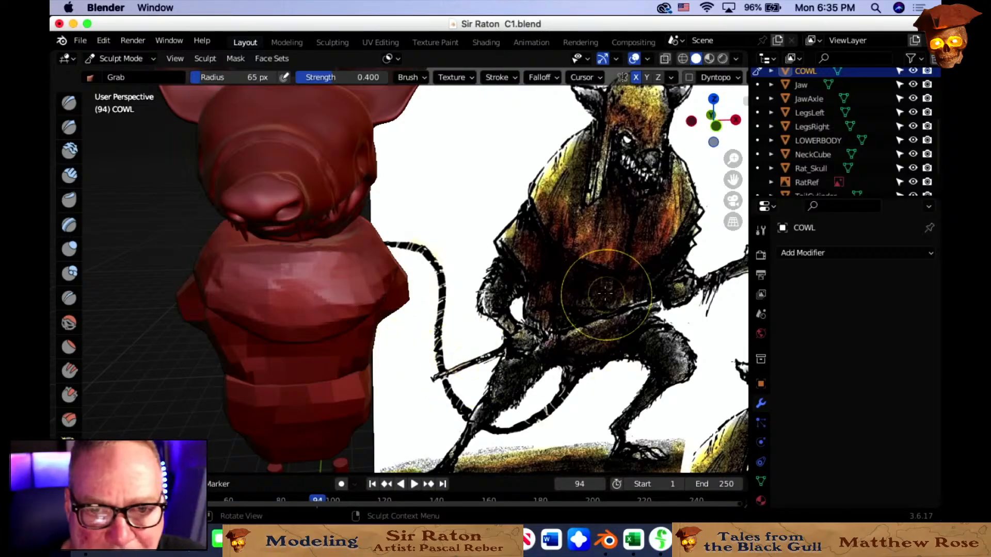
Examine the reshaped cowl and head from the front and side against the rat reference.
scroll(607, 279, "down", 2)
scroll(608, 278, "up", 2)
mouse_move(609, 281)
middle_mouse_down()
mouse_move(611, 272)
mouse_move(628, 314)
middle_mouse_up()
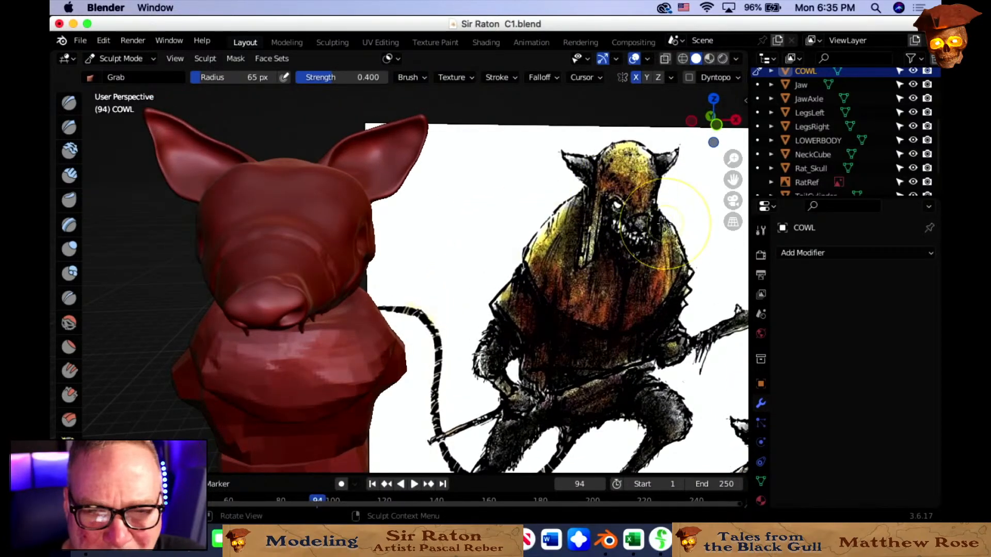
mouse_move(658, 250)
middle_mouse_down()
mouse_move(744, 264)
mouse_move(630, 265)
middle_mouse_up()
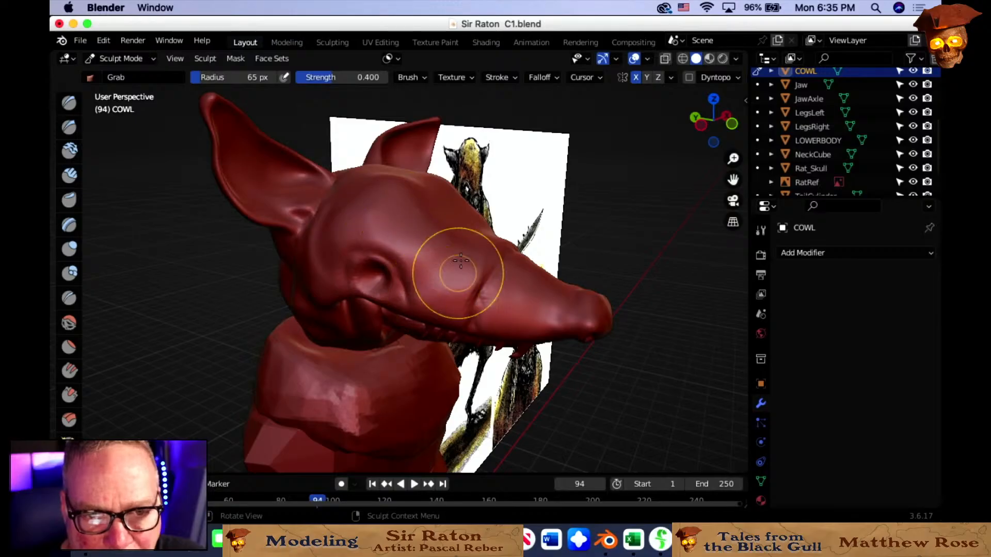
middle_click_drag(461, 260, 488, 253)
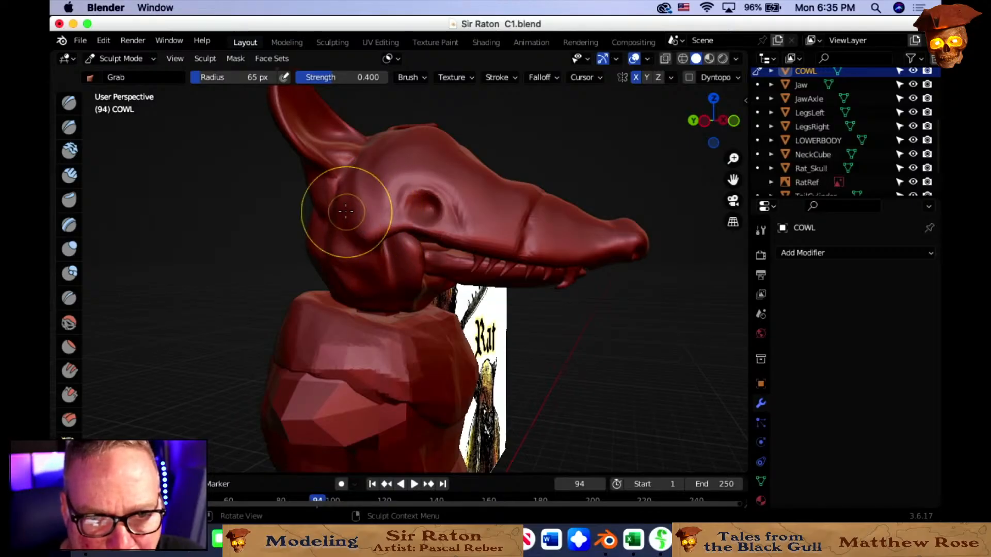
Even out the cowl's faceted front, neckline and sides, working around it from the side, back and front.
mouse_move(367, 246)
middle_mouse_down()
mouse_move(401, 213)
mouse_move(413, 221)
middle_mouse_up()
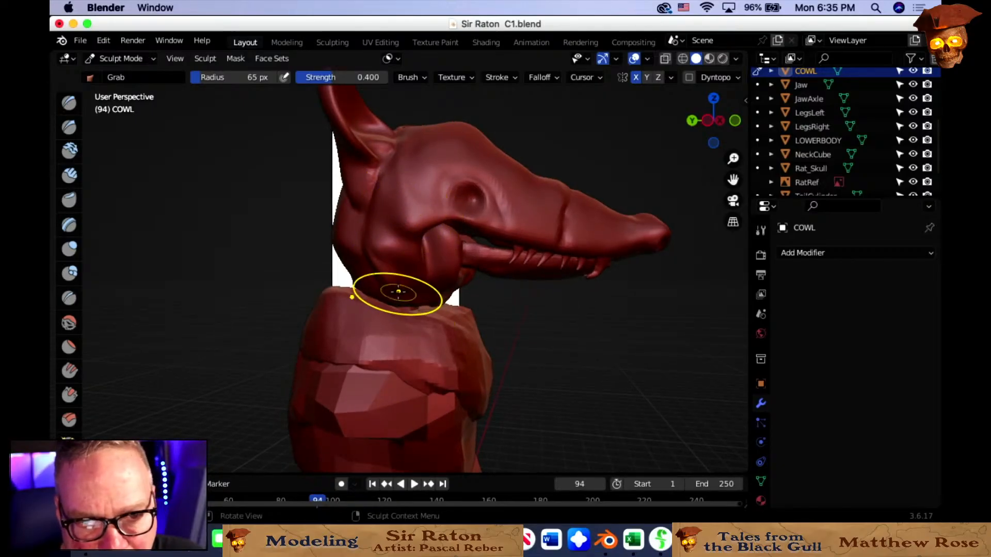
mouse_move(398, 291)
middle_mouse_down()
mouse_move(339, 295)
mouse_move(415, 233)
middle_mouse_up()
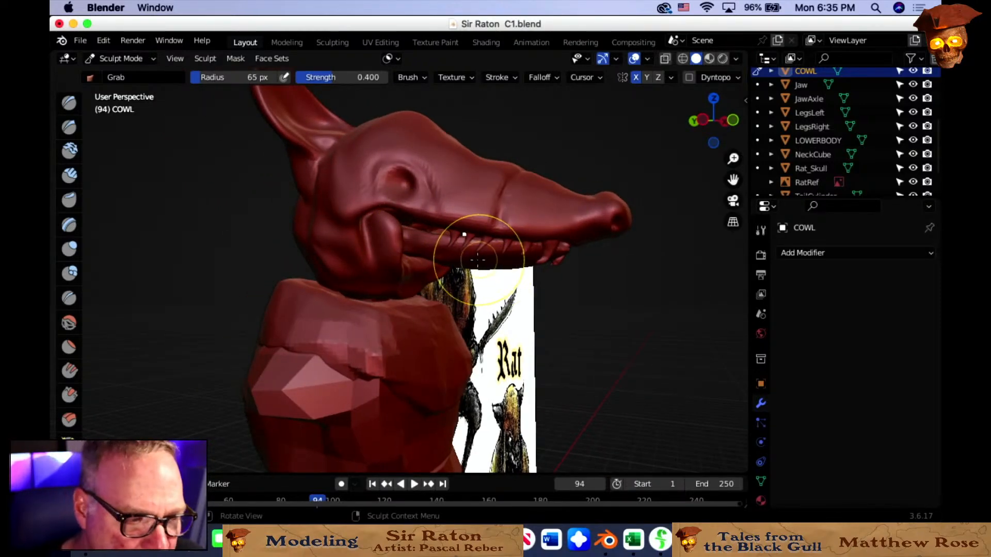
middle_click_drag(506, 250, 510, 254)
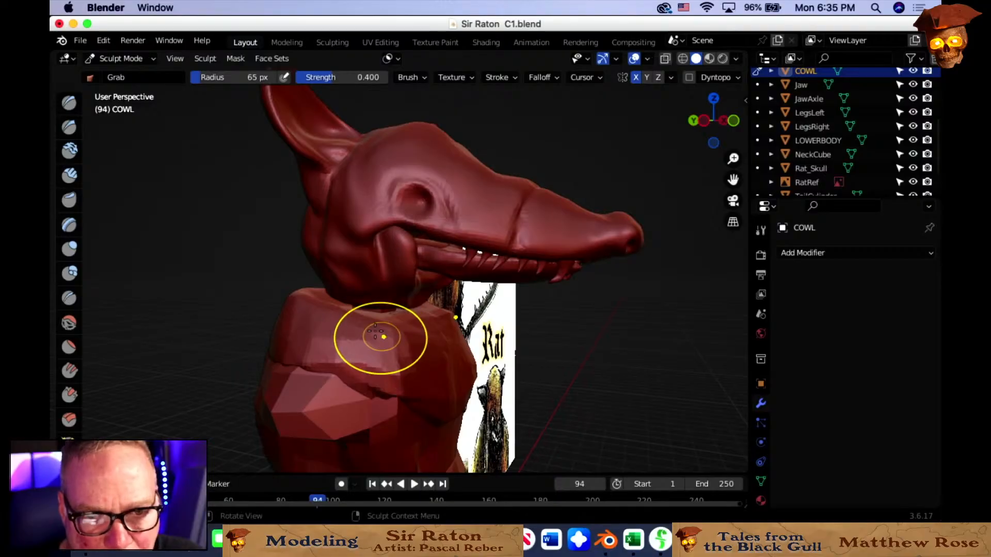
mouse_move(416, 320)
middle_mouse_down()
mouse_move(338, 306)
mouse_move(452, 324)
middle_mouse_up()
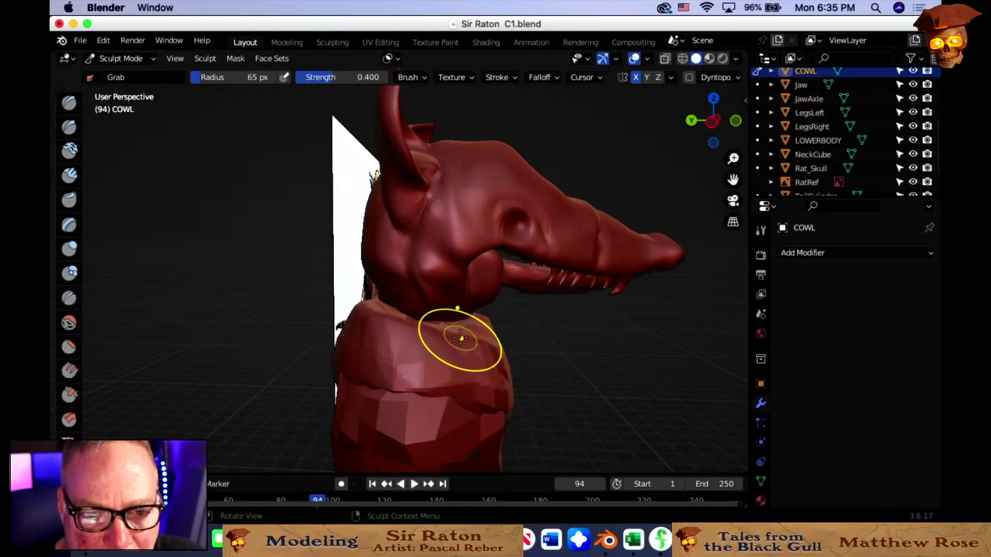
mouse_move(416, 333)
middle_mouse_down()
mouse_move(463, 334)
mouse_move(444, 315)
middle_mouse_up()
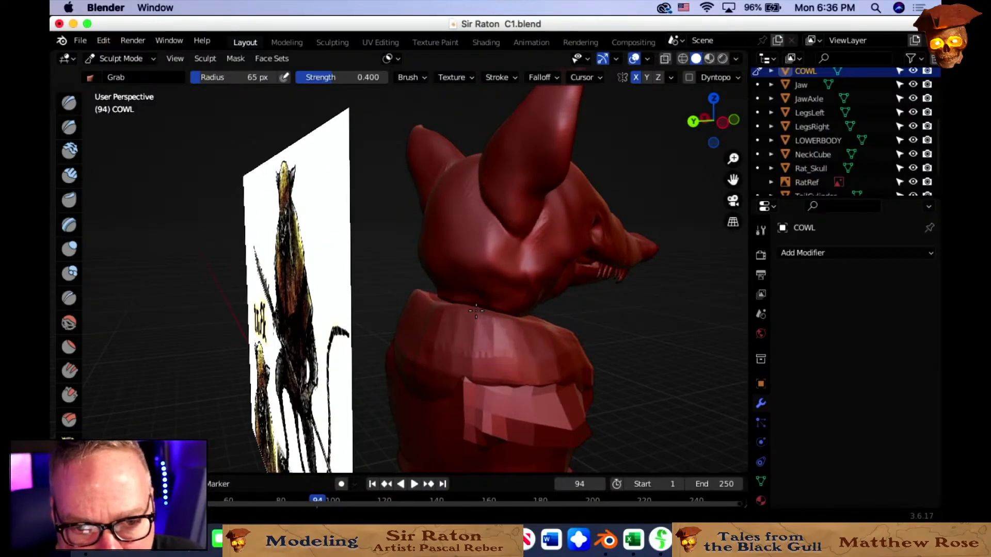
mouse_move(486, 330)
middle_mouse_down()
mouse_move(433, 346)
mouse_move(368, 327)
mouse_move(331, 341)
mouse_move(408, 343)
mouse_move(263, 349)
middle_mouse_up()
middle_click_drag(332, 347, 307, 360)
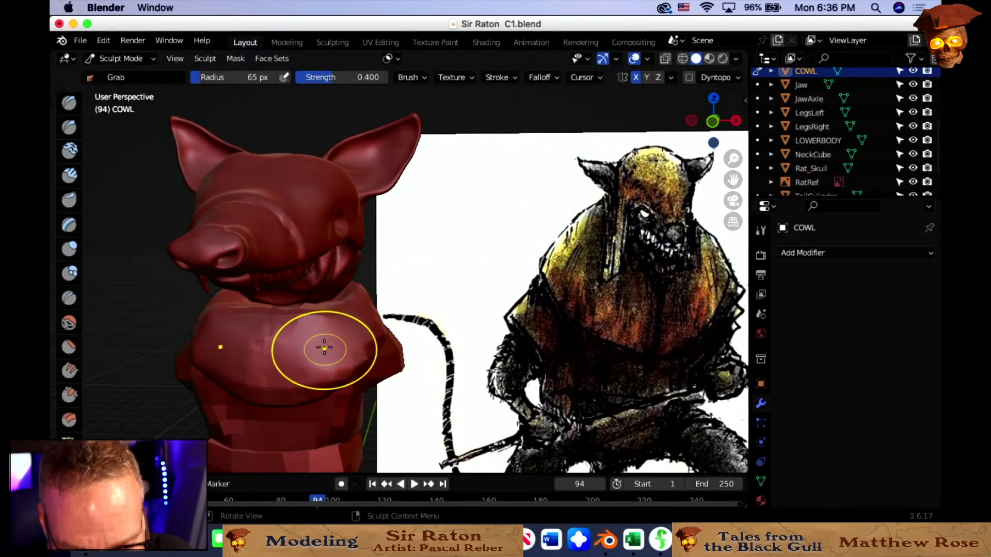
Set the brush radius to 51 px and smooth out the remaining facets on the cowl's sides and back.
key("f")
left_click(324, 344)
mouse_move(326, 344)
middle_mouse_down()
mouse_move(376, 339)
mouse_move(414, 311)
mouse_move(333, 322)
mouse_move(443, 304)
mouse_move(458, 311)
middle_mouse_up()
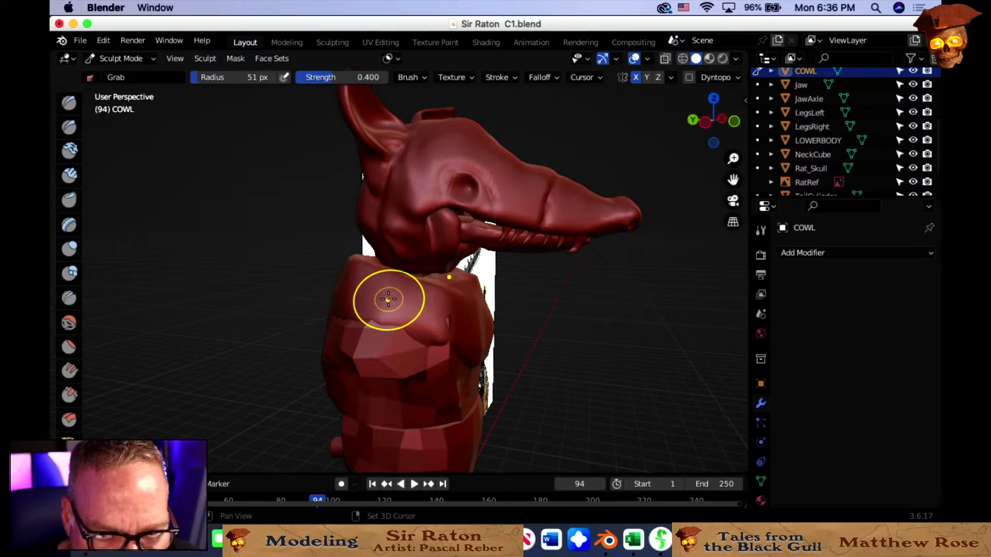
middle_click_drag(396, 310, 491, 318)
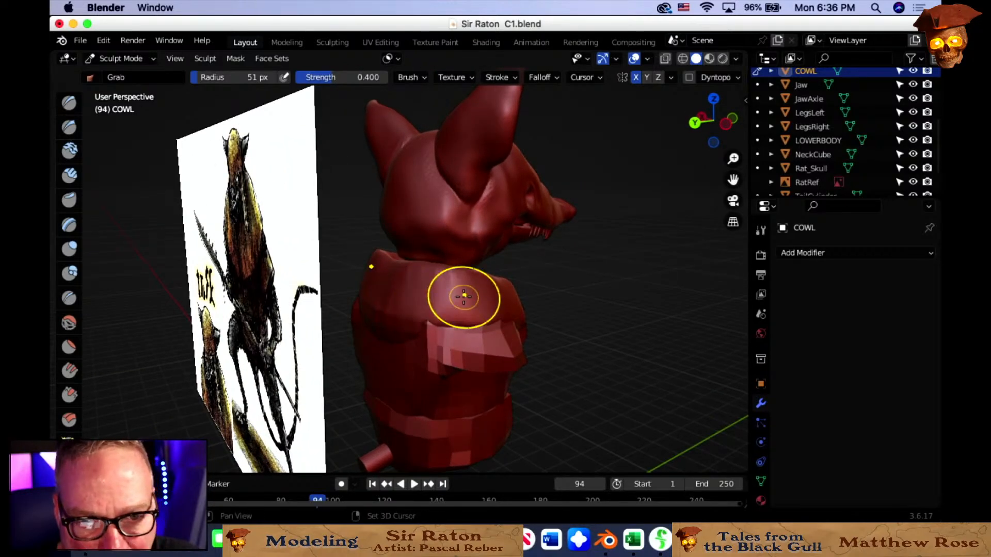
mouse_move(485, 295)
middle_mouse_down()
mouse_move(394, 299)
mouse_move(292, 283)
mouse_move(342, 249)
mouse_move(343, 259)
middle_mouse_up()
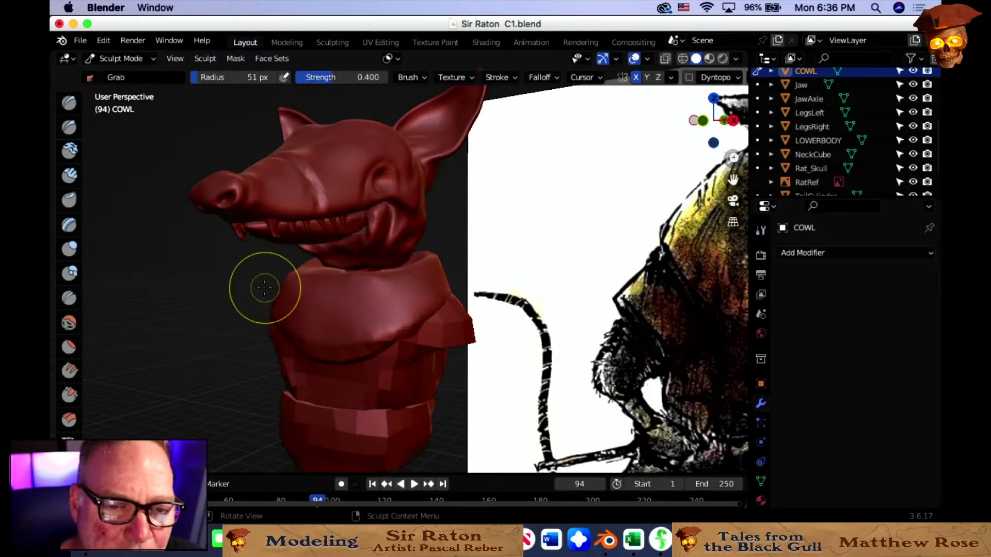
Refine the cowl's upper rim and rounded lower edge from the back, side and front against the rat reference.
mouse_move(332, 298)
middle_mouse_down()
mouse_move(402, 306)
mouse_move(361, 294)
mouse_move(286, 324)
mouse_move(268, 310)
mouse_move(310, 287)
mouse_move(439, 291)
mouse_move(391, 281)
middle_mouse_up()
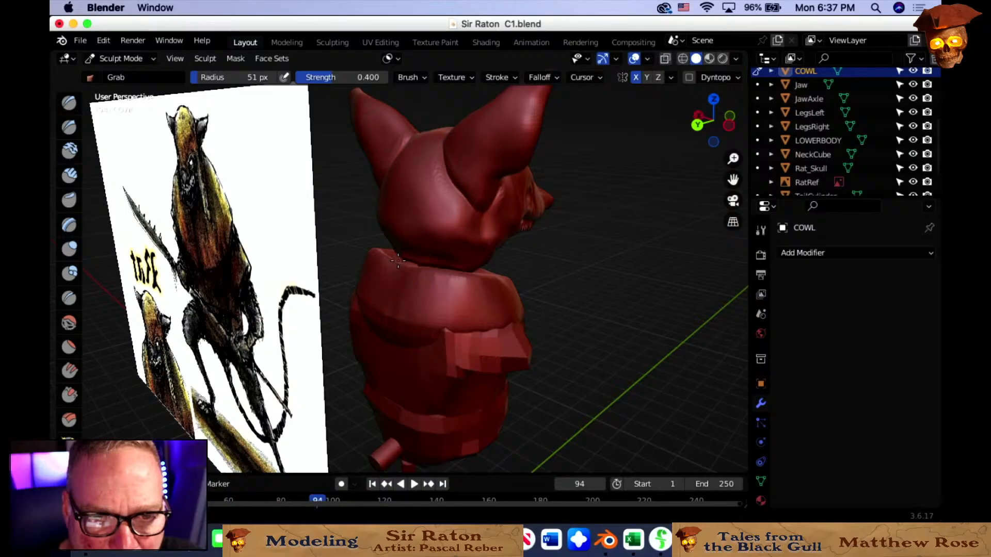
middle_click_drag(409, 276, 404, 290)
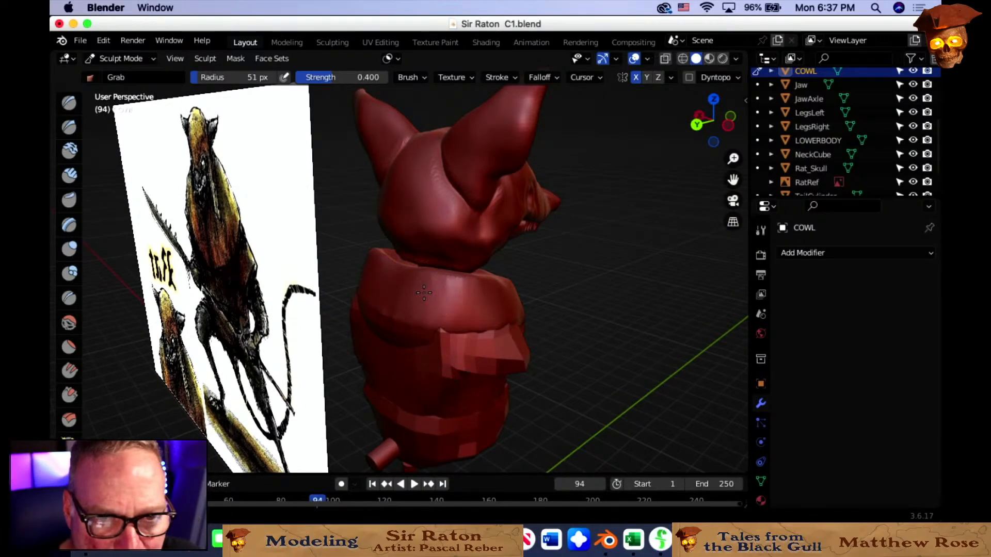
middle_click_drag(423, 293, 332, 299)
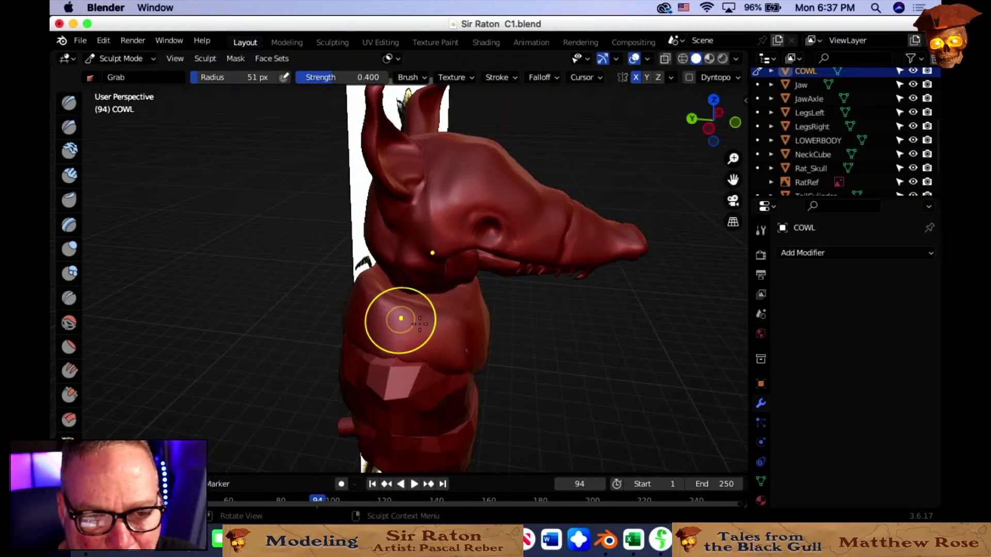
middle_click_drag(419, 323, 241, 303)
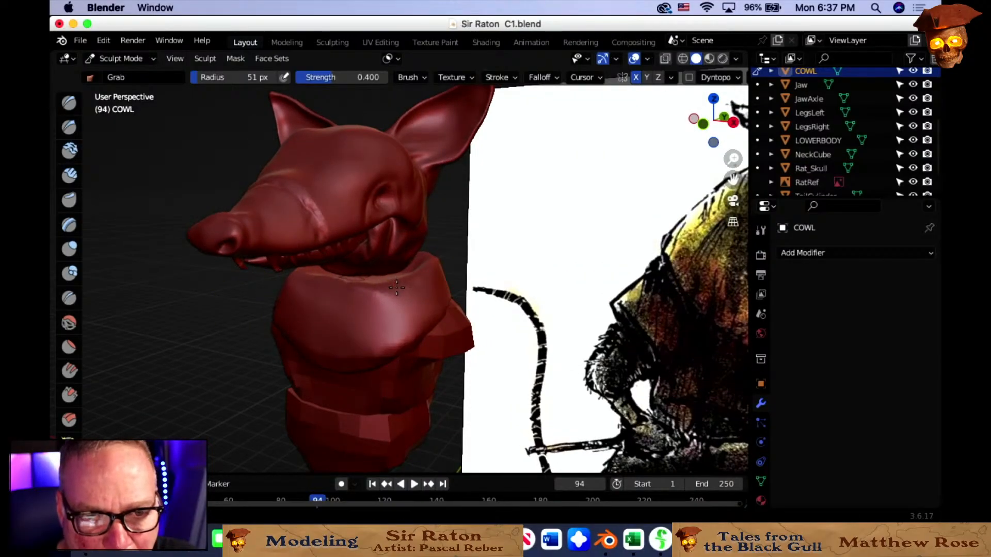
middle_click_drag(393, 284, 421, 308)
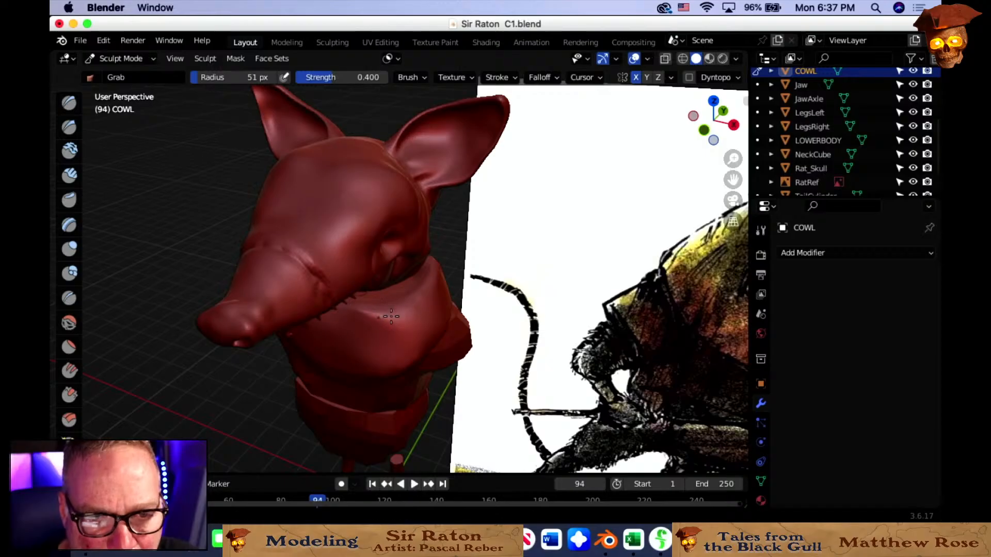
middle_click_drag(388, 324, 496, 283)
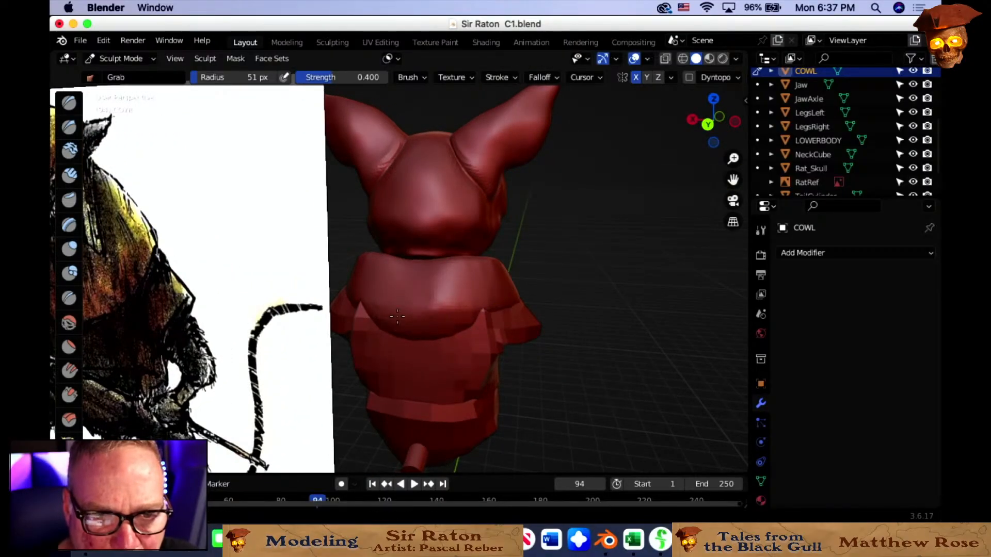
mouse_move(430, 315)
middle_mouse_down()
mouse_move(345, 303)
mouse_move(397, 274)
mouse_move(343, 287)
mouse_move(269, 270)
mouse_move(425, 327)
middle_mouse_up()
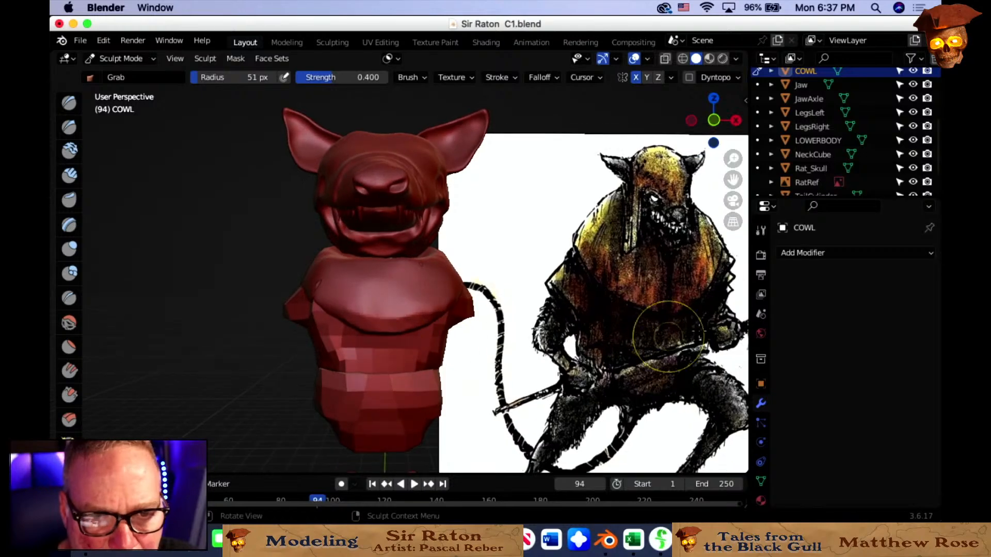
Hide the COWL object and switch to the Vest object in Sculpt Mode.
left_click(913, 71)
left_click(115, 59)
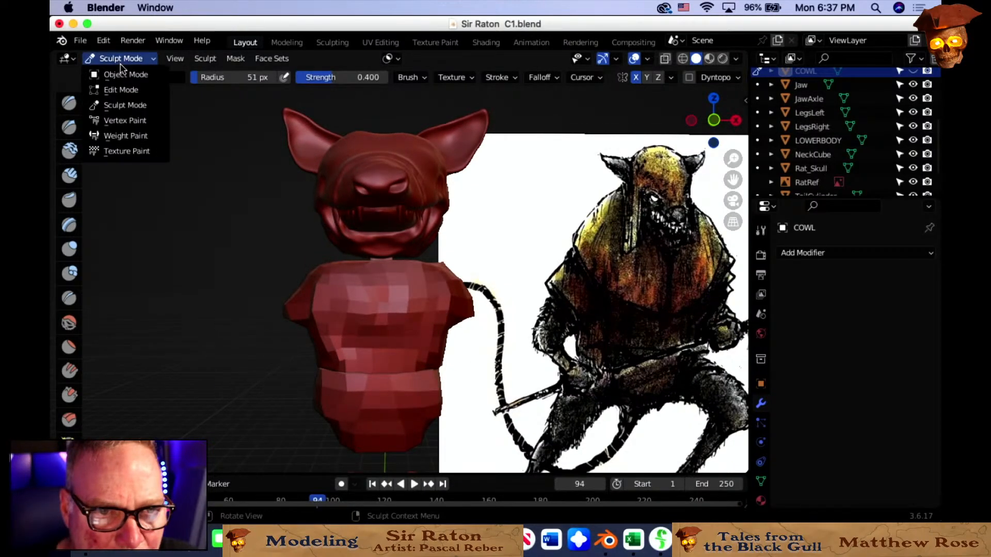
left_click(121, 74)
left_click(337, 297)
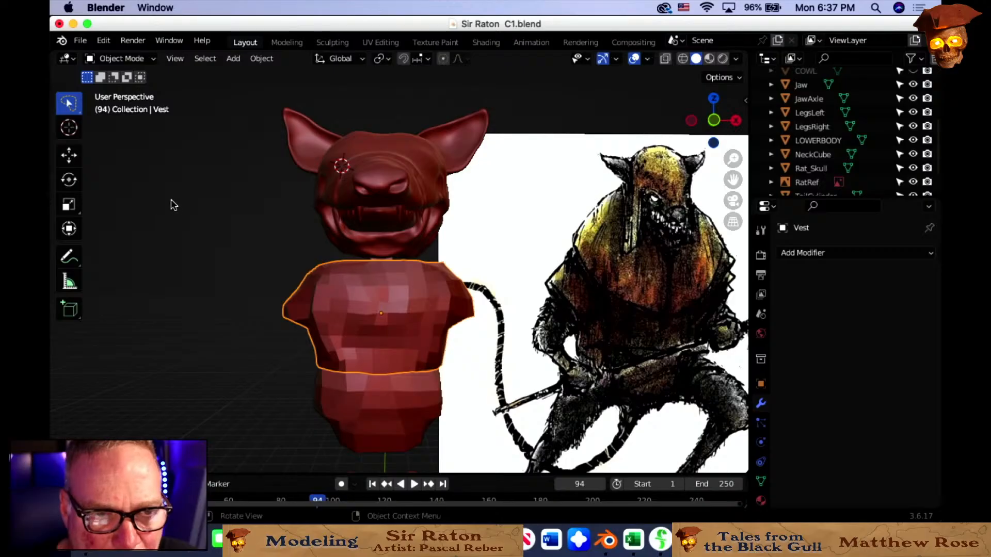
left_click(114, 58)
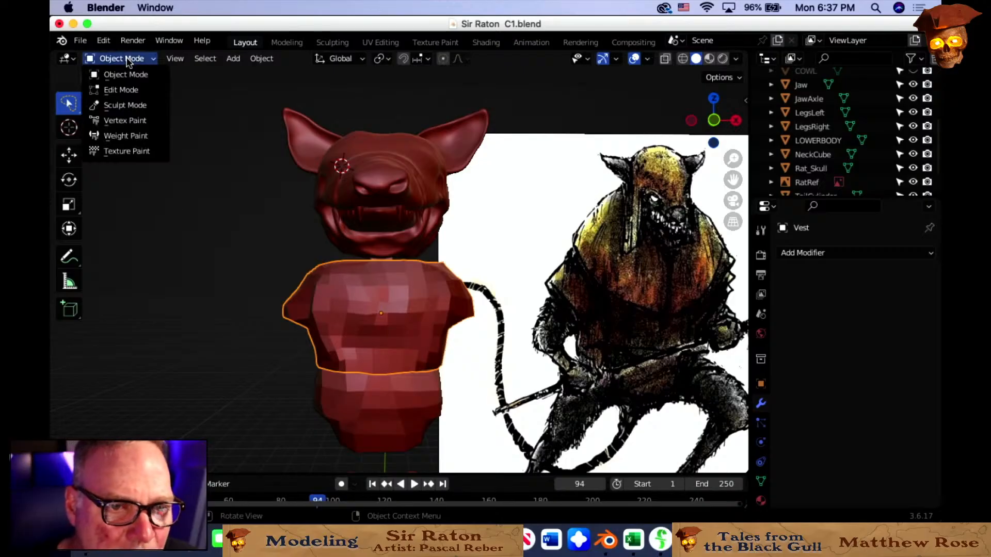
left_click(129, 101)
Enable X-axis symmetry for the vest and reshape its upper chest and shoulders with the Grab brush.
middle_click_drag(245, 225, 309, 243)
middle_click_drag(364, 332, 330, 291)
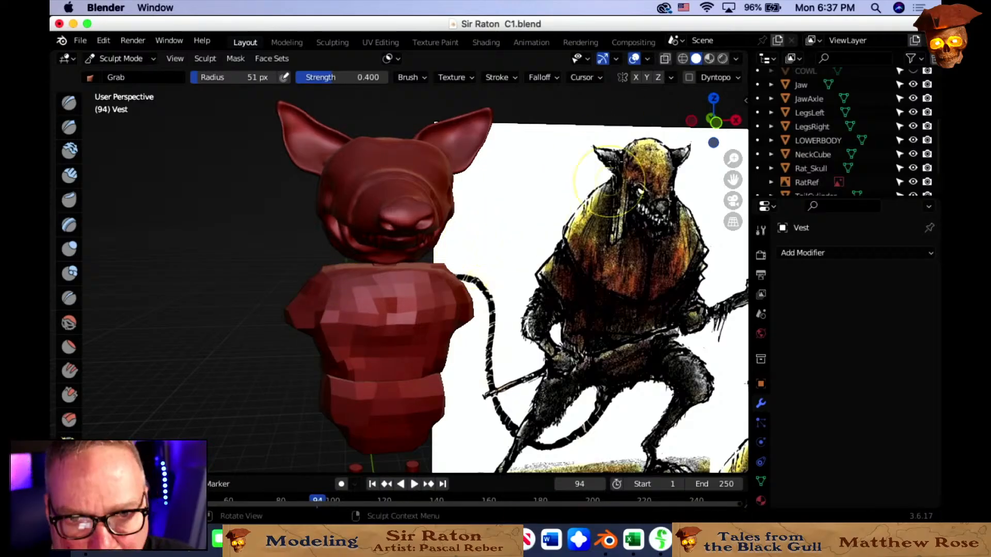
left_click(637, 77)
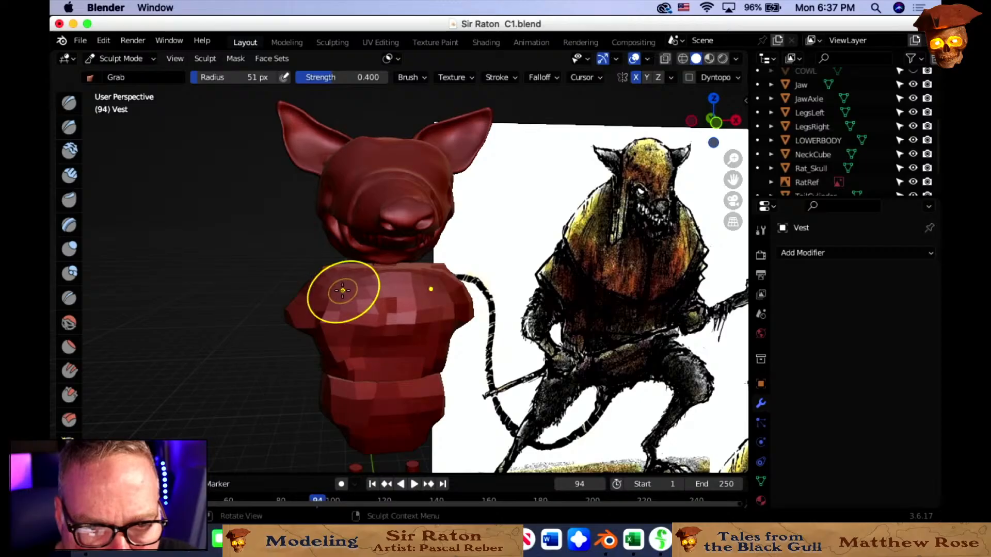
mouse_move(340, 292)
middle_mouse_down()
mouse_move(295, 293)
mouse_move(305, 298)
middle_mouse_up()
left_click_drag(404, 291, 412, 295)
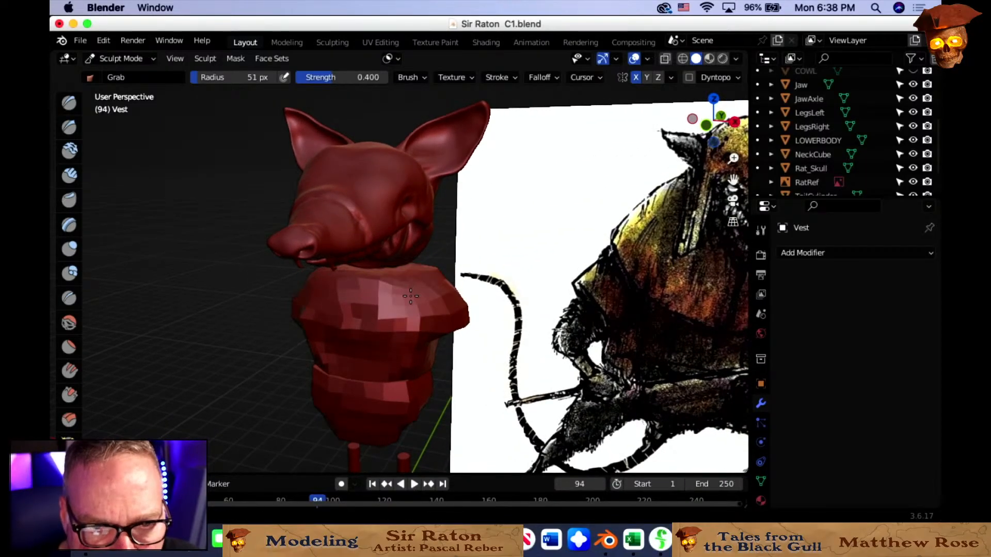
middle_click_drag(411, 296, 485, 283)
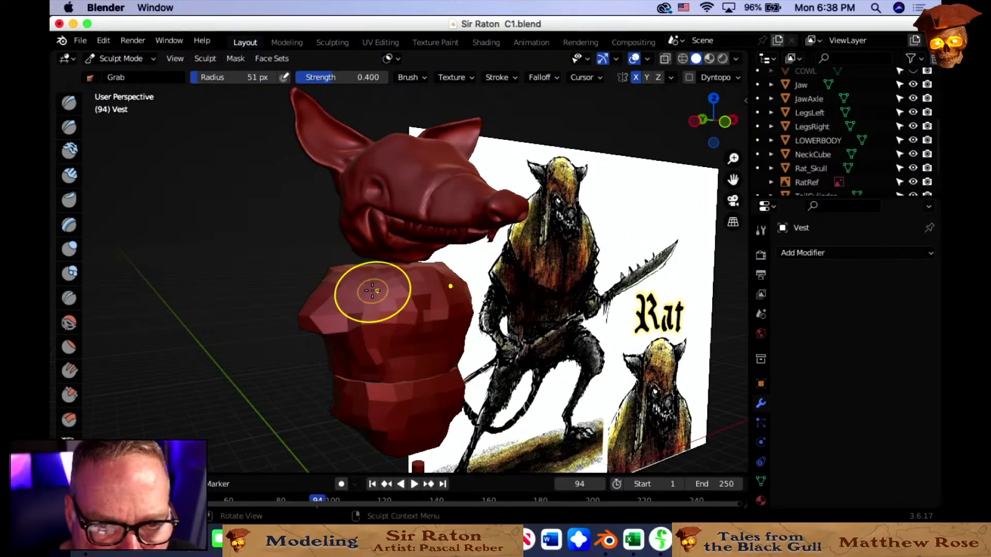
middle_click_drag(371, 293, 317, 294)
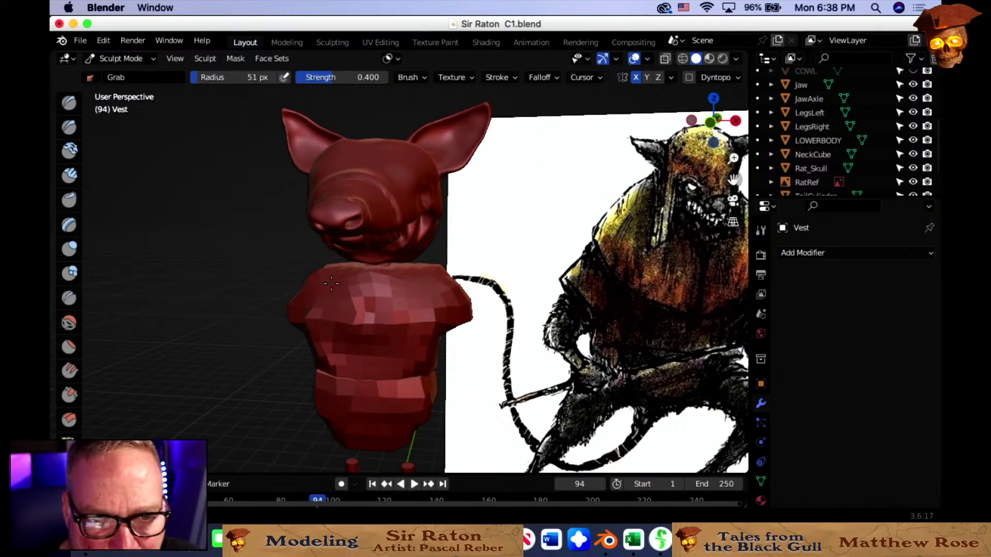
middle_click_drag(327, 289, 299, 283)
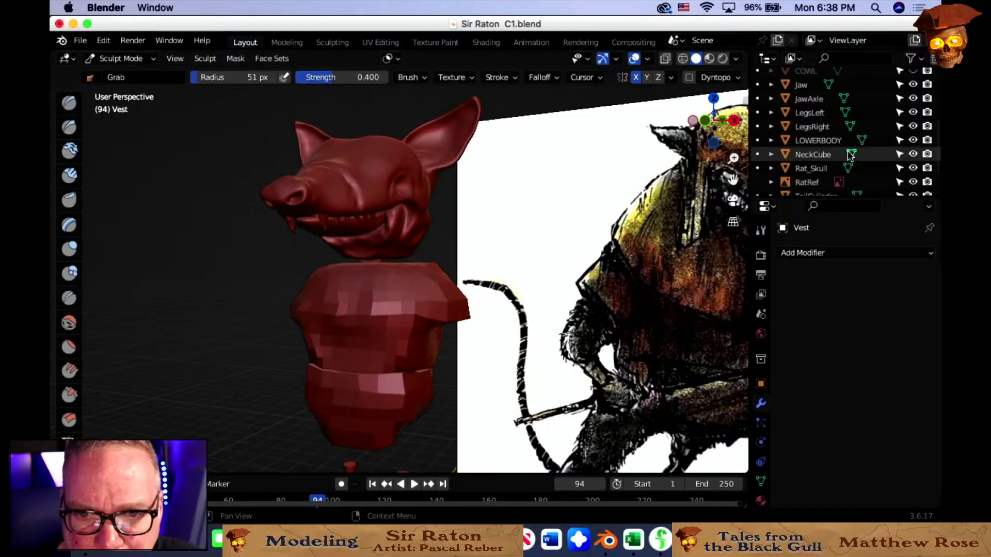
Find the hidden COWL object in the scene's object list and show it again over the vest.
scroll(851, 160, "down", 2)
scroll(853, 155, "up", 5)
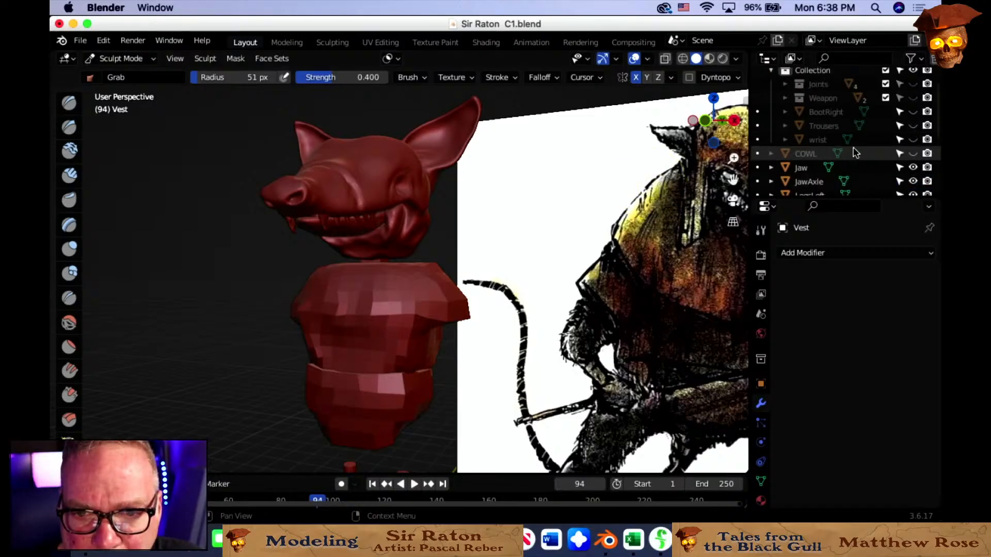
scroll(855, 151, "down", 3)
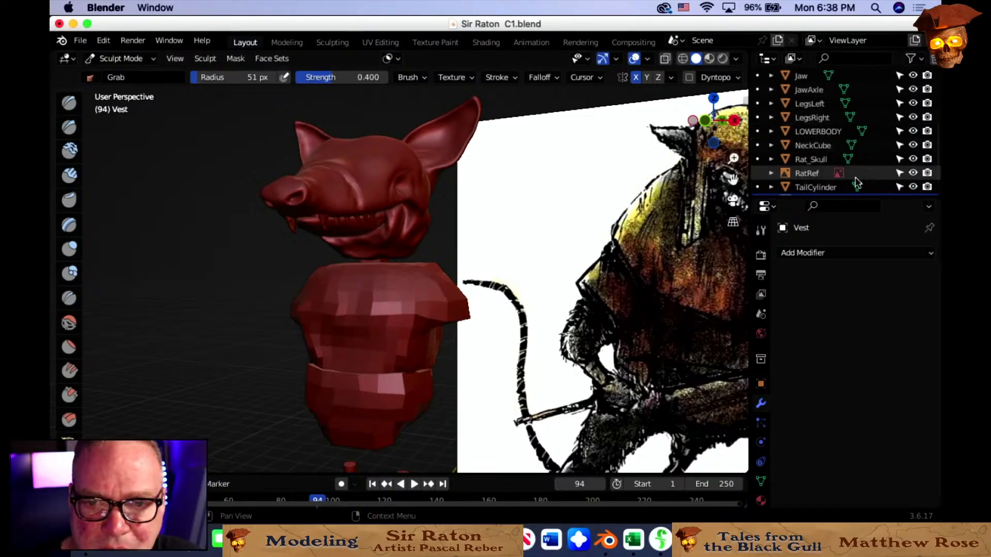
scroll(846, 171, "down", 2)
scroll(849, 165, "up", 6)
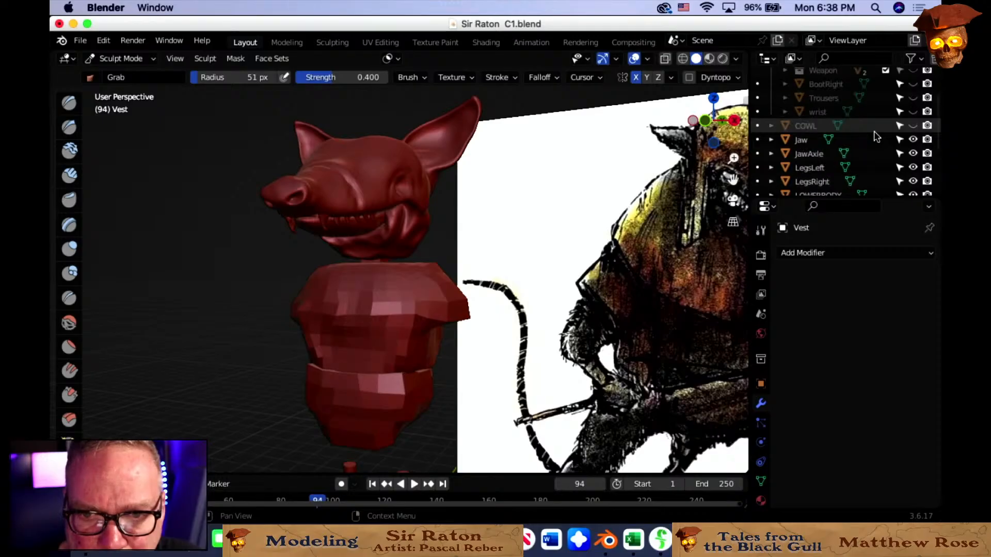
left_click(913, 126)
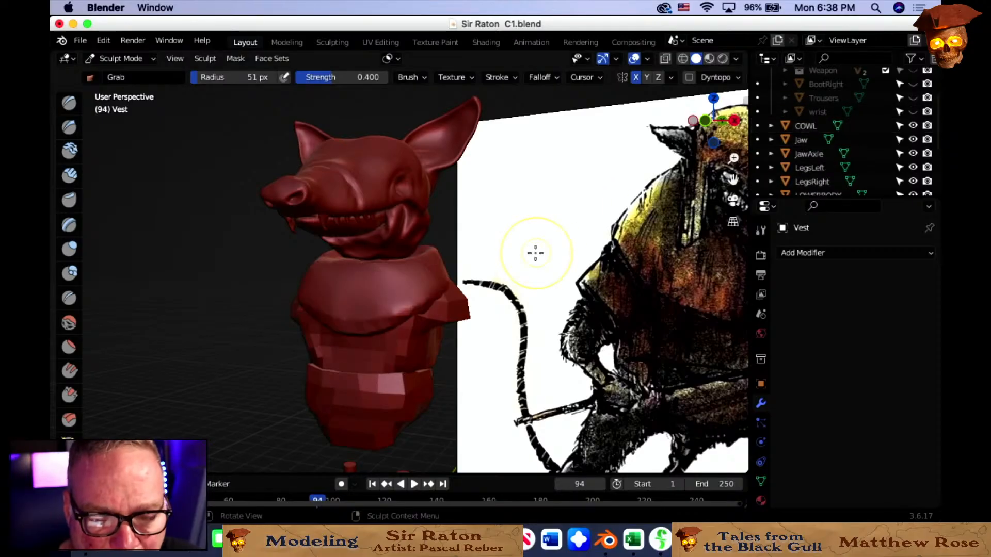
Nudge the vest's upper back under the cowl with the Grab brush, checking the fit from the back, front and side.
mouse_move(535, 252)
middle_mouse_down()
mouse_move(526, 274)
mouse_move(485, 274)
mouse_move(420, 303)
mouse_move(475, 310)
mouse_move(715, 293)
mouse_move(361, 289)
middle_mouse_up()
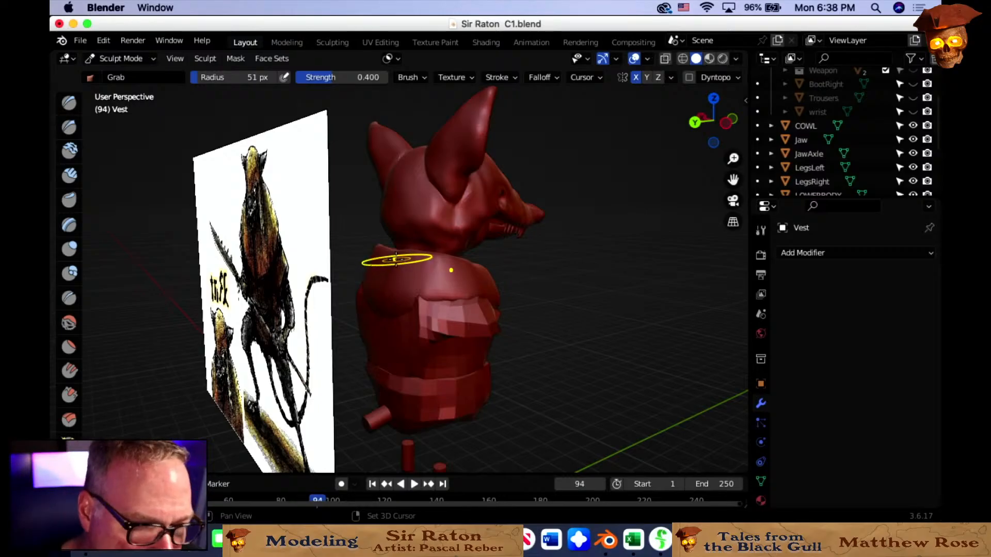
left_click_drag(395, 259, 394, 251)
middle_click_drag(398, 253, 392, 262)
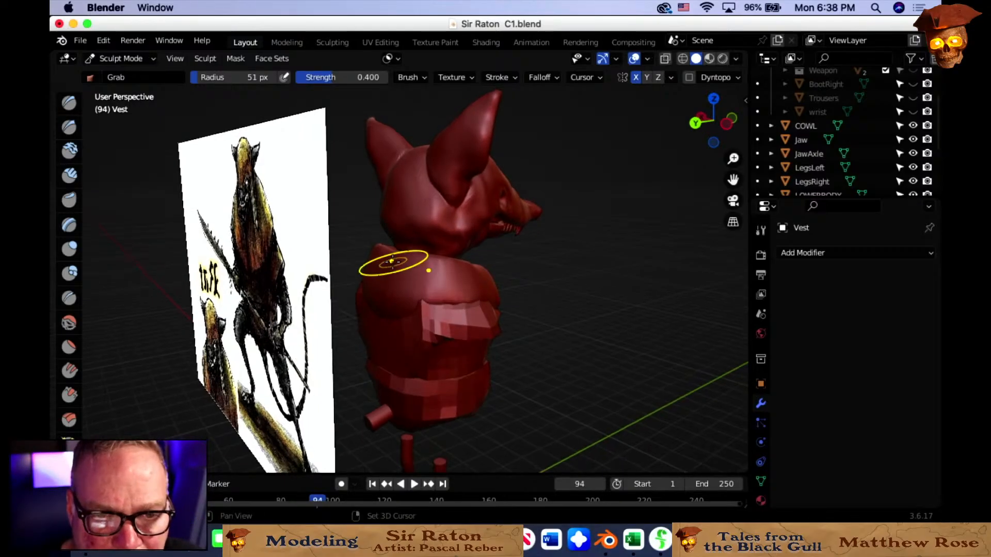
left_click_drag(389, 253, 394, 253)
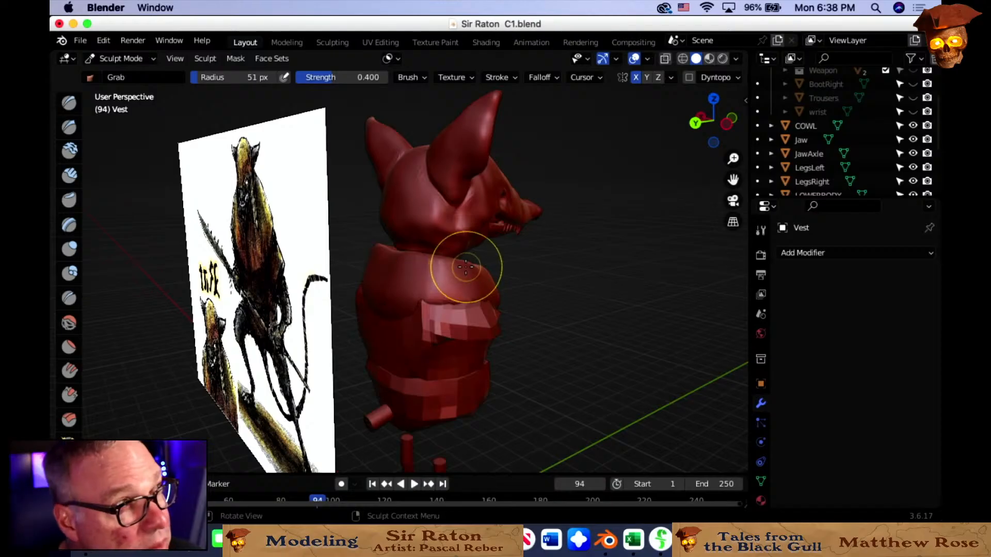
mouse_move(522, 273)
middle_mouse_down()
mouse_move(413, 281)
mouse_move(340, 265)
mouse_move(227, 274)
mouse_move(238, 276)
middle_mouse_up()
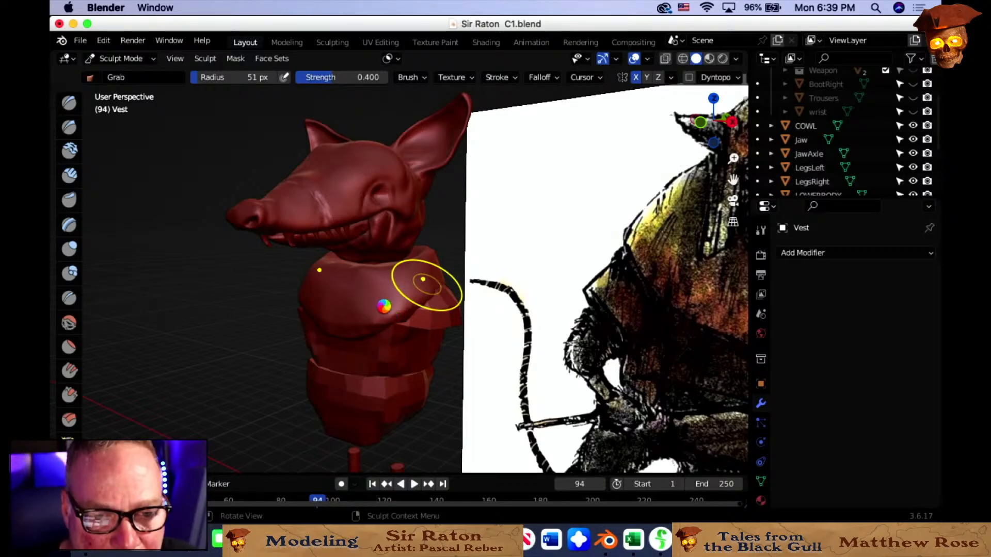
mouse_move(384, 310)
middle_mouse_down()
mouse_move(566, 315)
mouse_move(676, 334)
mouse_move(638, 318)
mouse_move(491, 300)
mouse_move(477, 304)
mouse_move(514, 304)
mouse_move(478, 310)
mouse_move(463, 297)
mouse_move(307, 305)
middle_mouse_up()
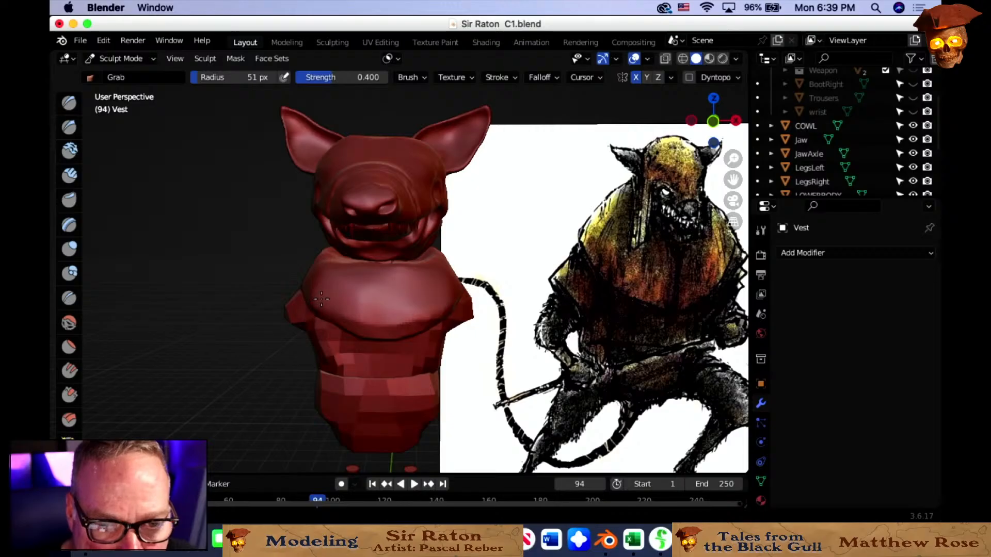
mouse_move(327, 298)
middle_mouse_down()
mouse_move(361, 294)
mouse_move(184, 316)
middle_mouse_up()
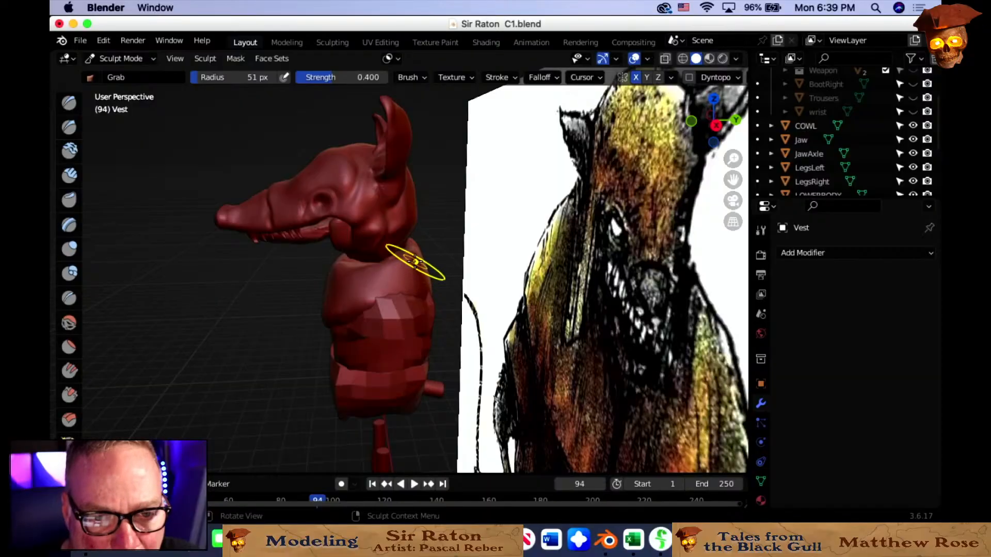
Choose the Crease brush with a 31 px radius and try to carve a vertical centre line down the front of the chest.
mouse_move(407, 270)
middle_mouse_down()
mouse_move(446, 272)
mouse_move(396, 285)
mouse_move(438, 261)
mouse_move(490, 255)
mouse_move(513, 270)
mouse_move(445, 293)
mouse_move(423, 248)
mouse_move(416, 261)
mouse_move(395, 262)
middle_mouse_up()
scroll(395, 262, "up", 5)
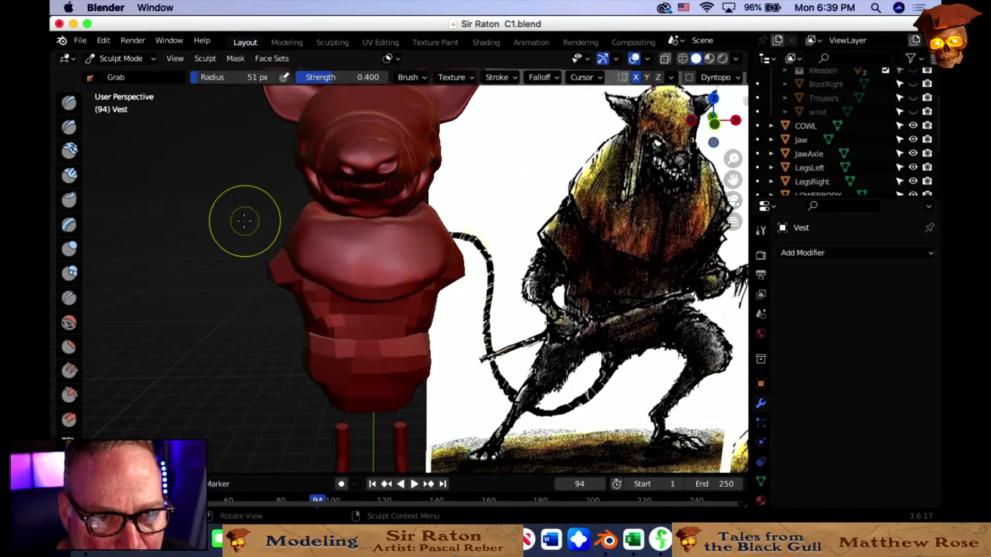
left_click(79, 303)
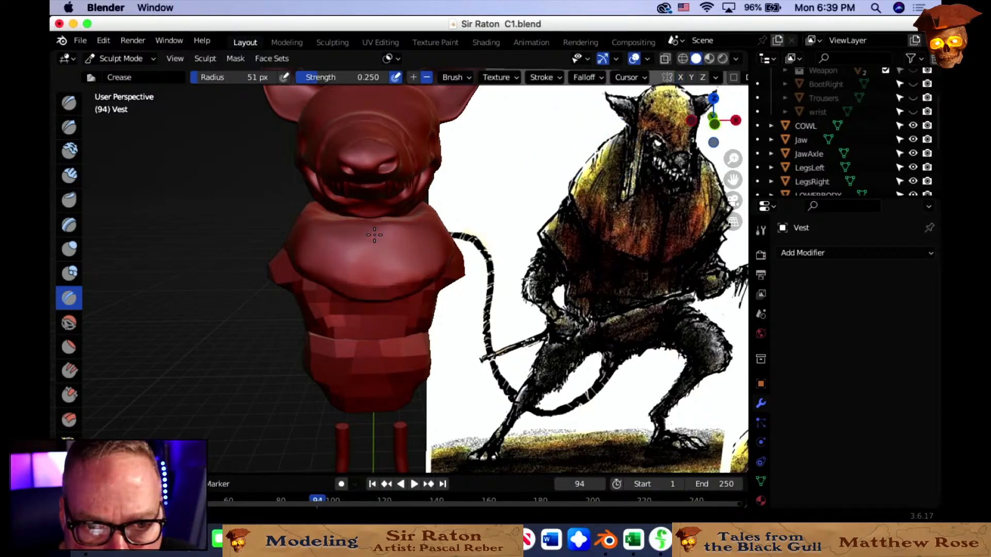
key("f")
left_click(357, 244)
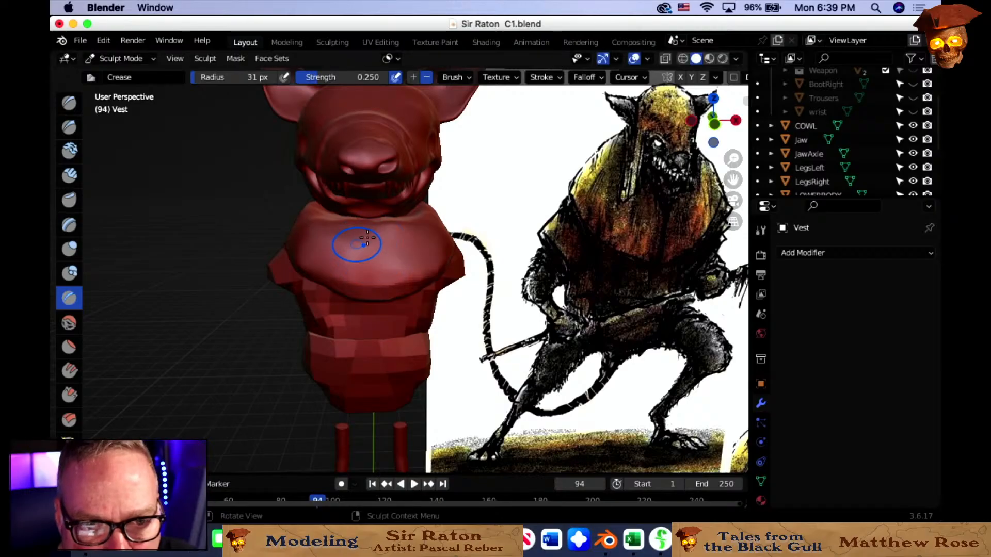
left_click_drag(369, 230, 374, 284)
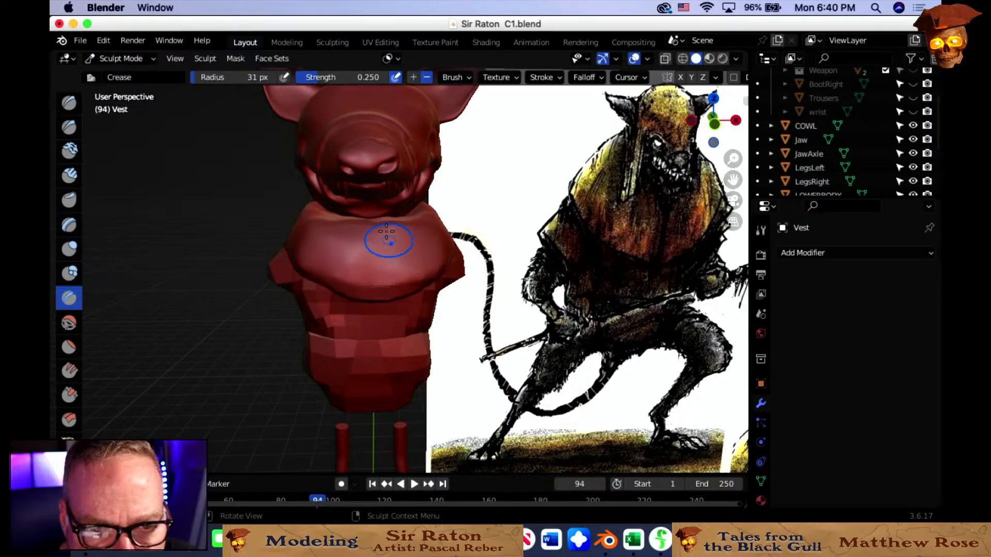
left_click_drag(369, 232, 374, 241)
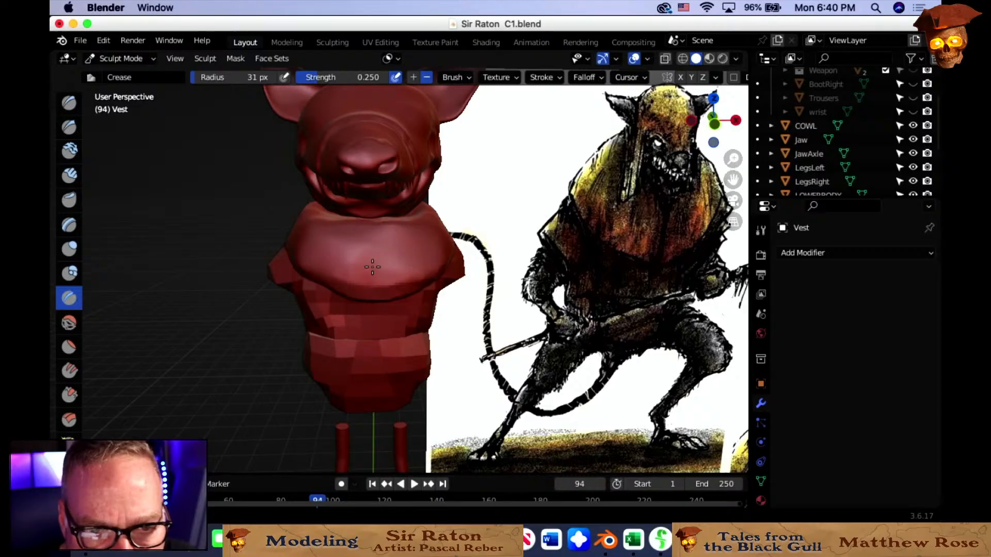
Try the centre crease on the chest again with brush radii of 39 px and 13 px.
key("f")
left_click(373, 259)
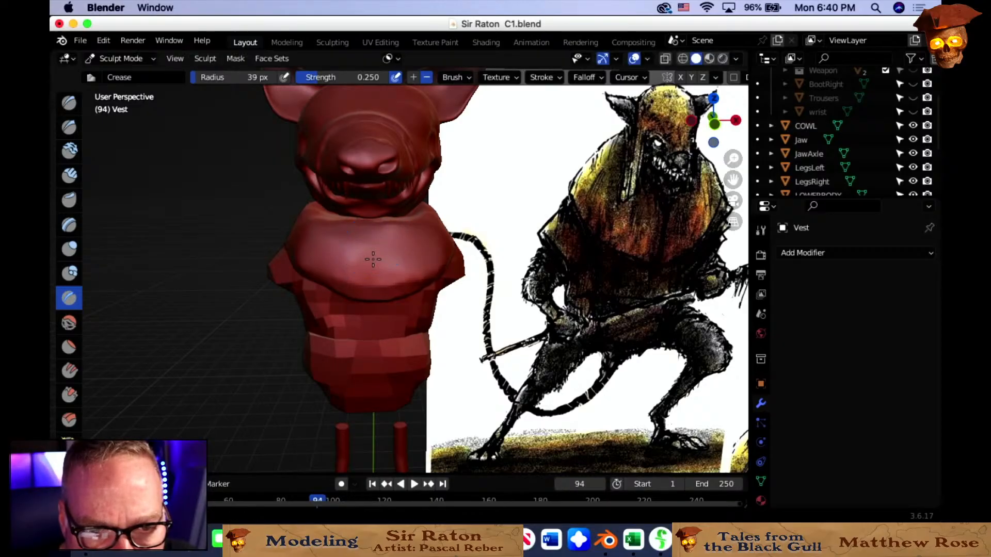
left_click_drag(373, 249, 373, 276)
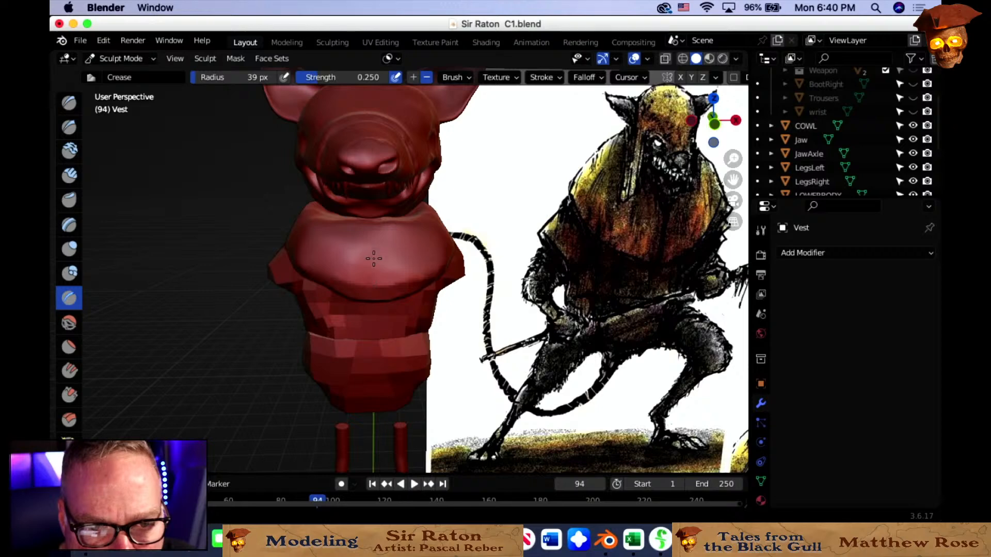
middle_click_drag(358, 261, 389, 243)
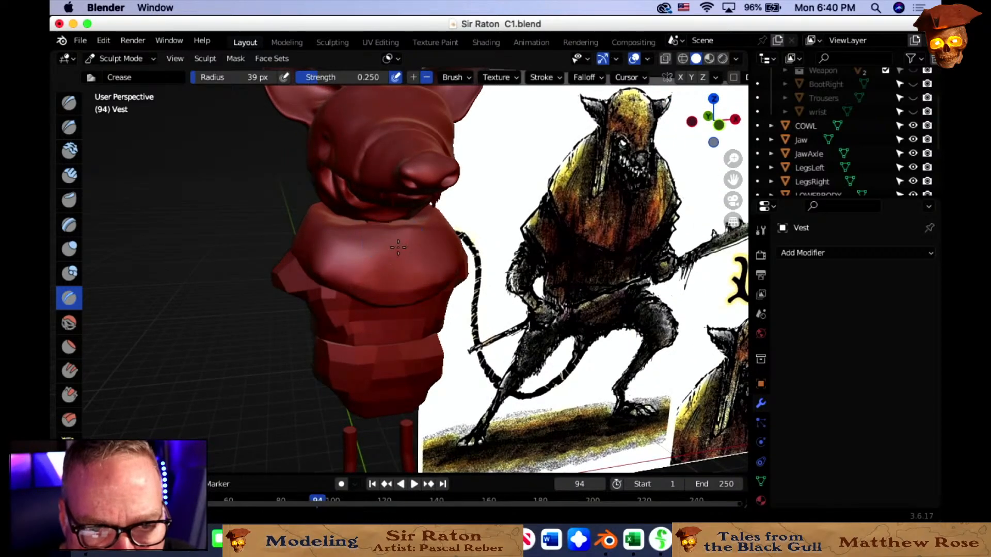
key("f")
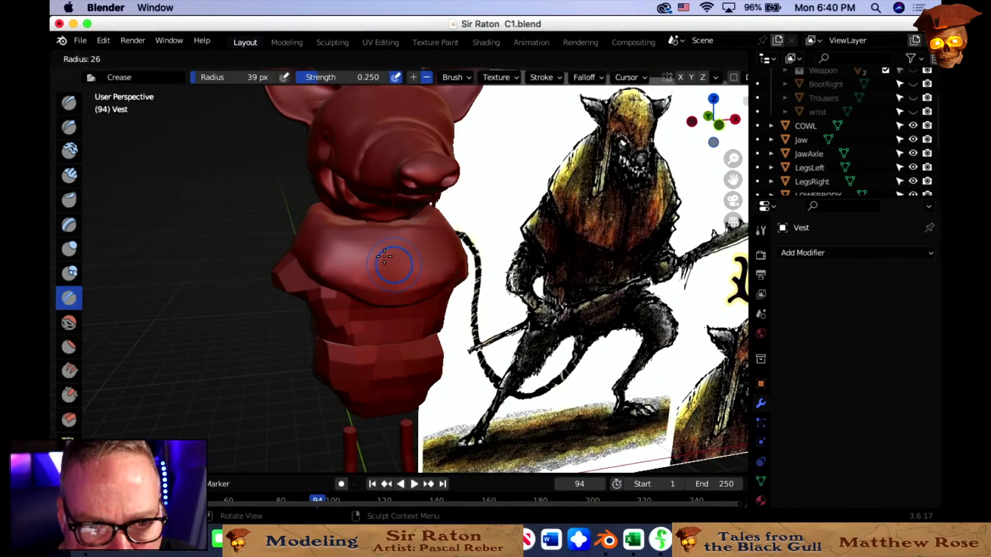
left_click(386, 248)
left_click_drag(393, 238, 401, 290)
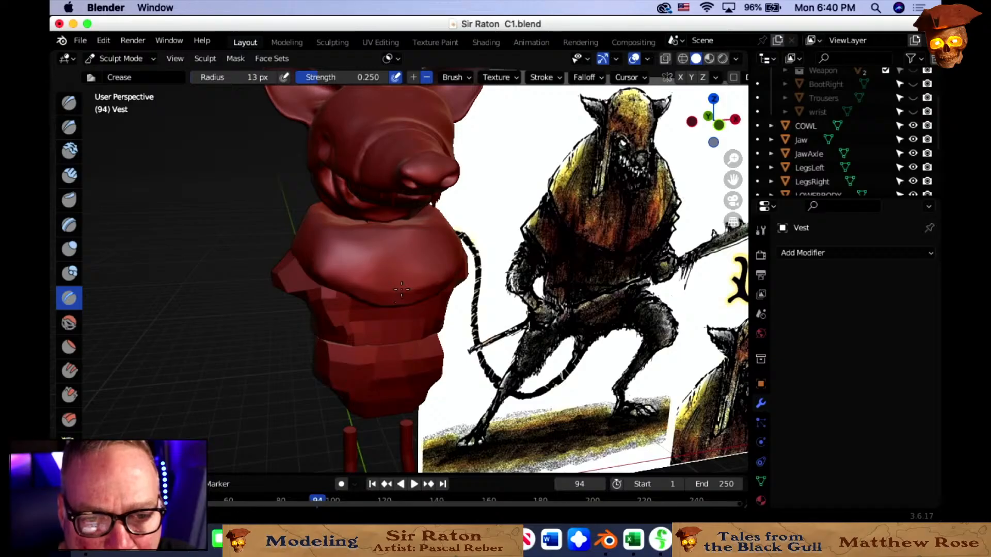
key("f")
left_click(408, 244)
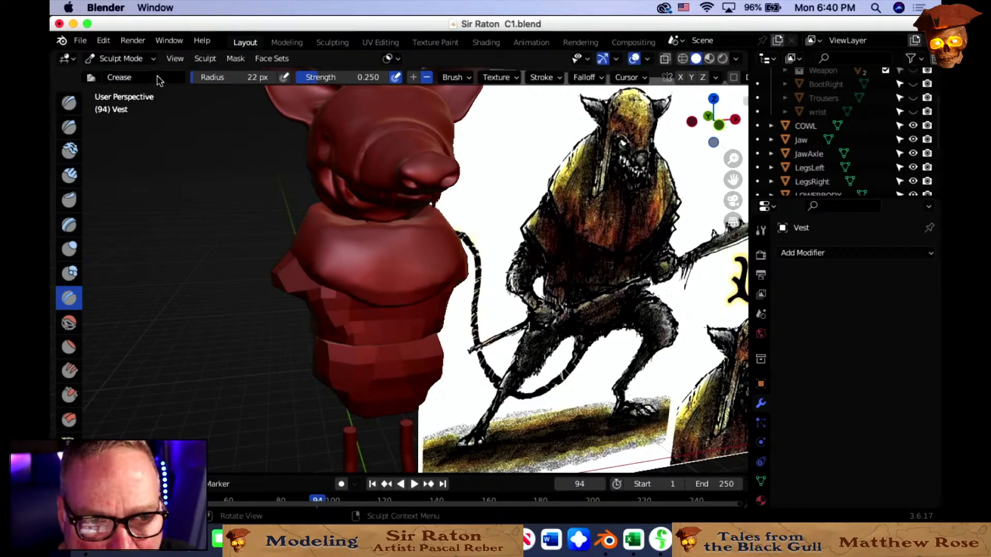
Switch from the Vest to the COWL object in Sculpt Mode and turn off its X-axis mesh symmetry.
left_click(124, 59)
left_click(122, 73)
left_click(407, 276)
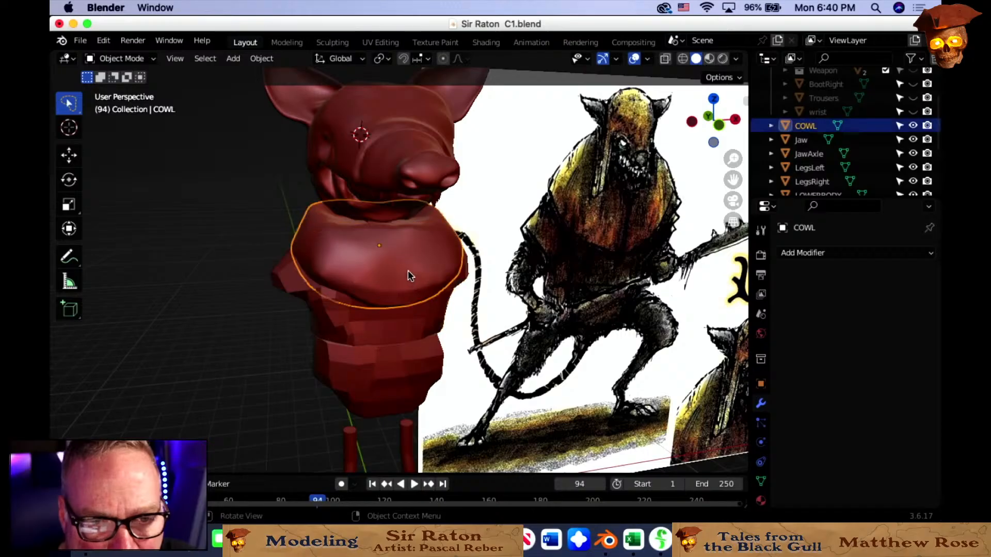
left_click(149, 59)
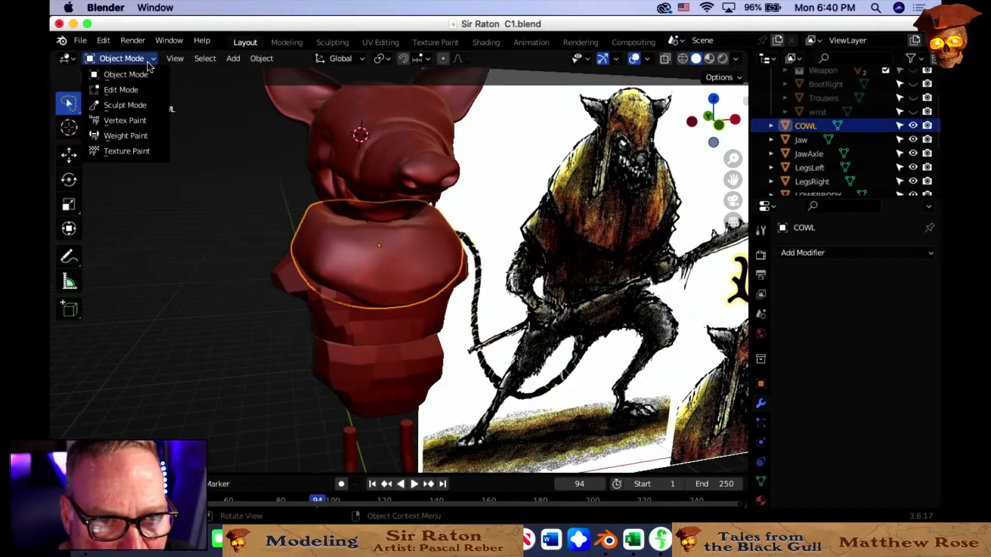
left_click(136, 104)
middle_click_drag(472, 246, 439, 255)
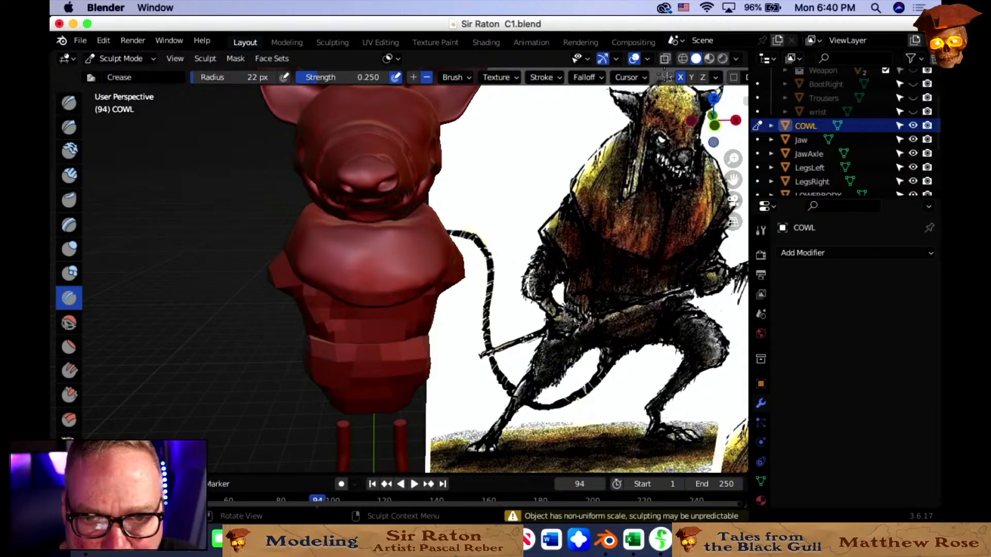
left_click(680, 78)
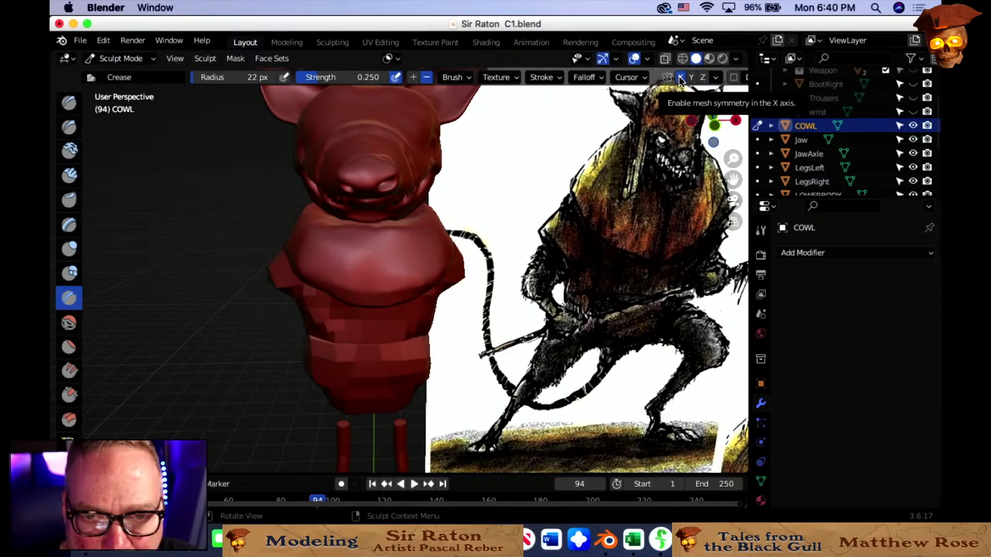
Carve a soft vertical crease down the middle of the cowl's front with the Crease brush at a 34 px radius.
key("f")
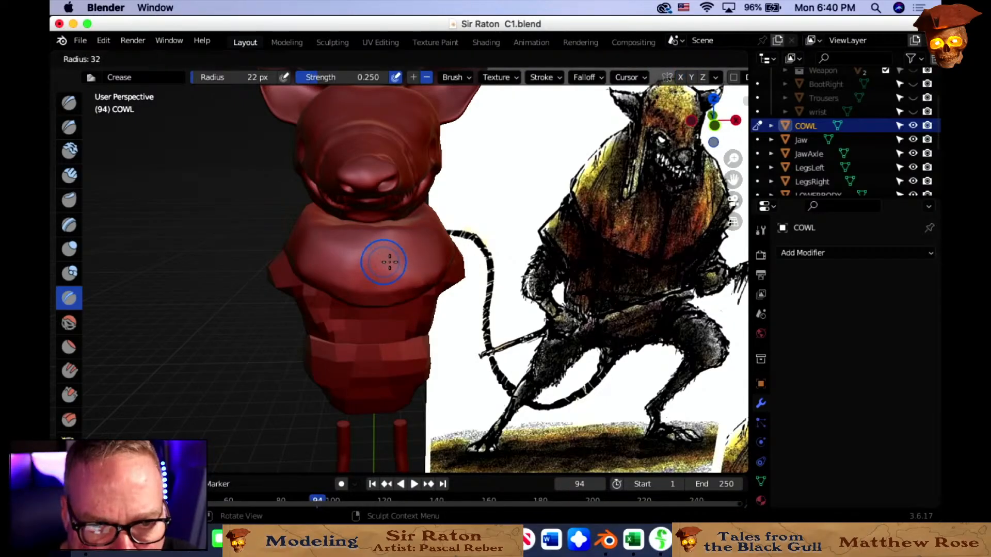
left_click(375, 264)
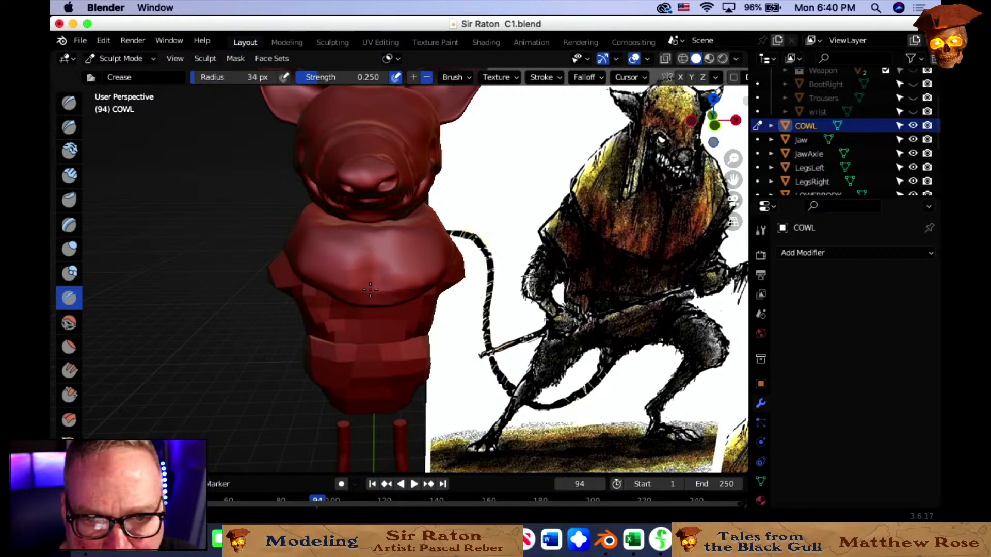
middle_click_drag(383, 243, 367, 268)
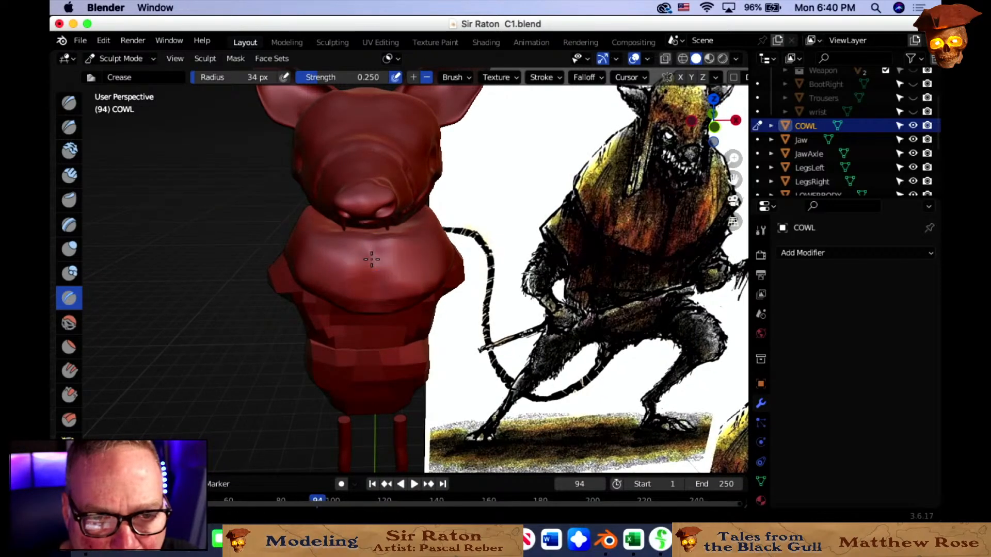
mouse_move(376, 279)
middle_mouse_down()
mouse_move(367, 261)
mouse_move(374, 266)
middle_mouse_up()
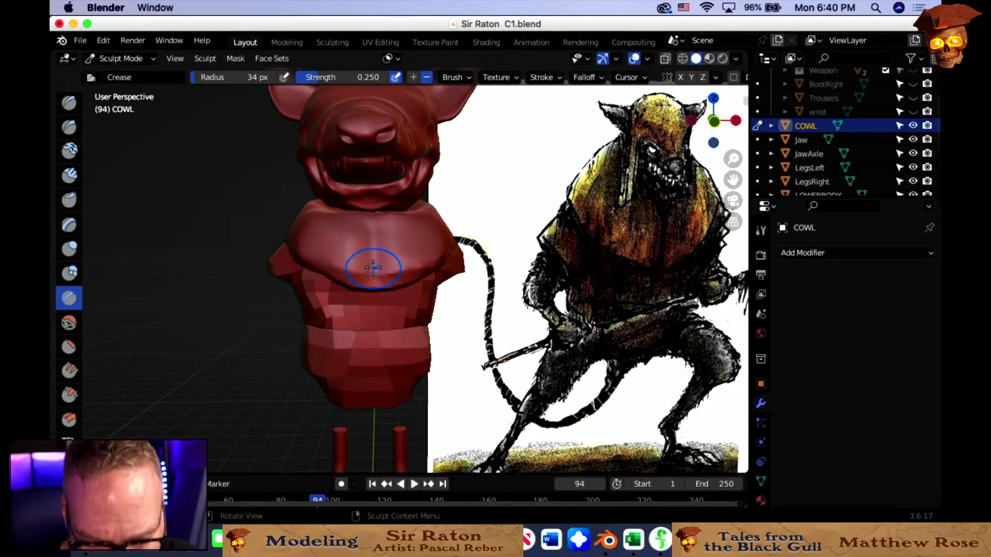
Sharpen the cowl's centre crease with the Crease brush at a 17 px radius, comparing it with the reference artwork from several angles.
key("f")
left_click(360, 260)
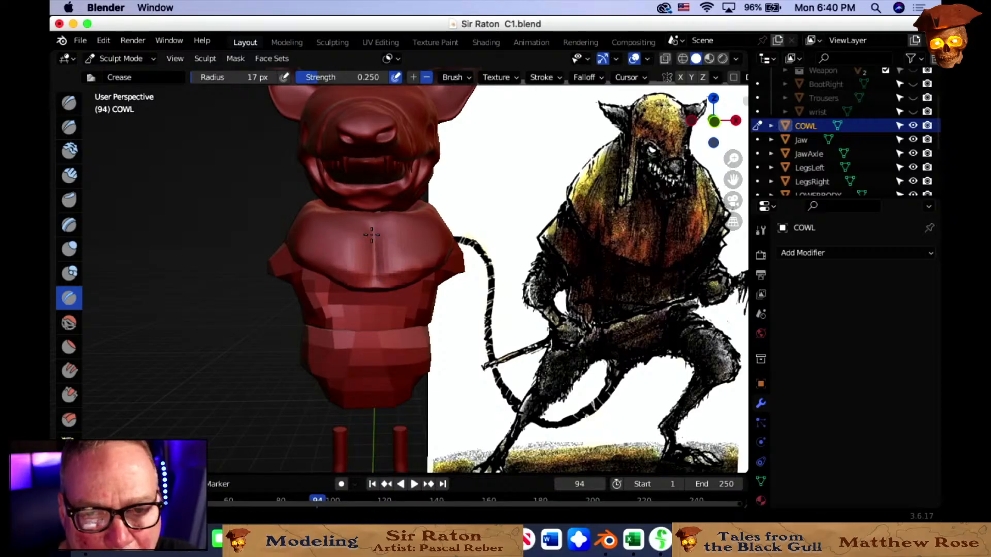
middle_click_drag(371, 234, 375, 288)
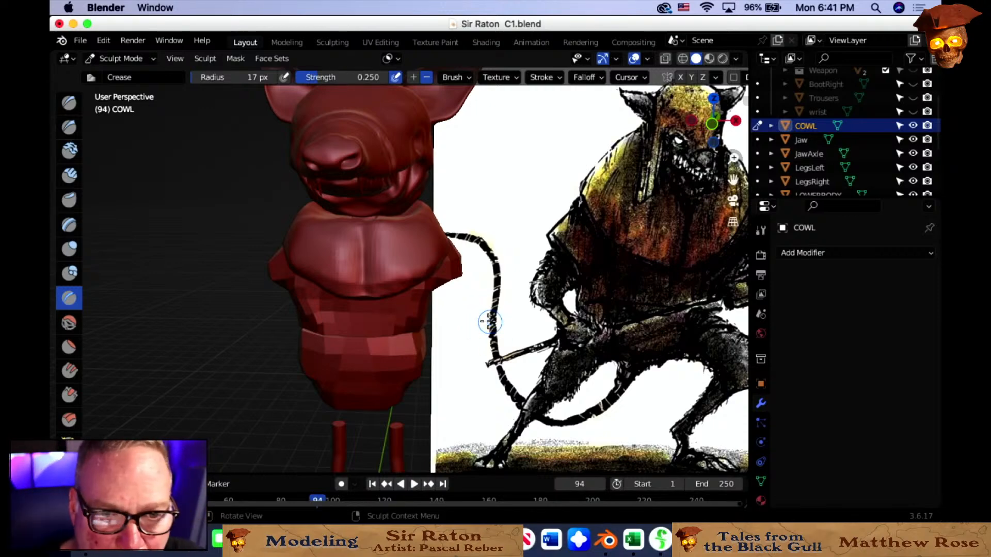
mouse_move(489, 322)
middle_mouse_down()
mouse_move(481, 317)
mouse_move(494, 288)
middle_mouse_up()
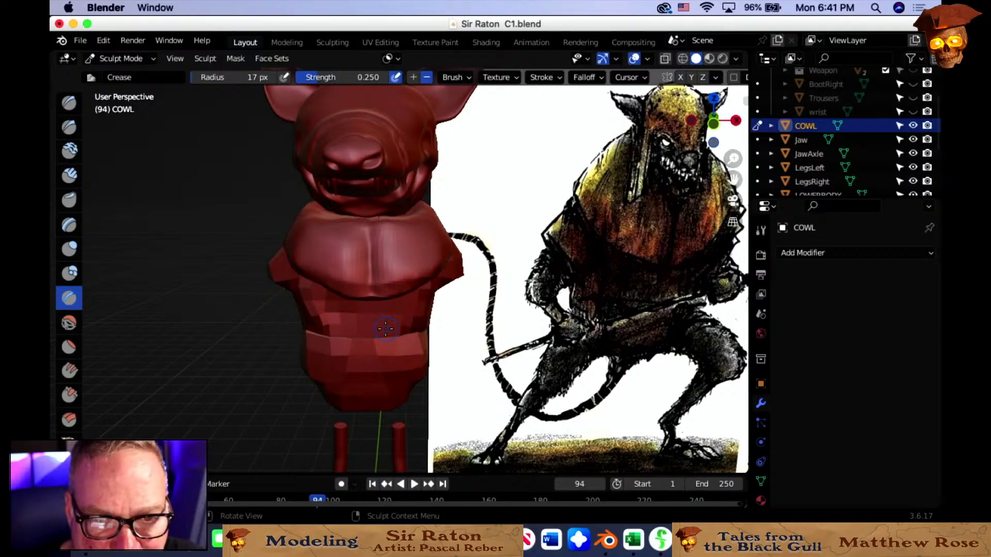
middle_click_drag(385, 329, 548, 295)
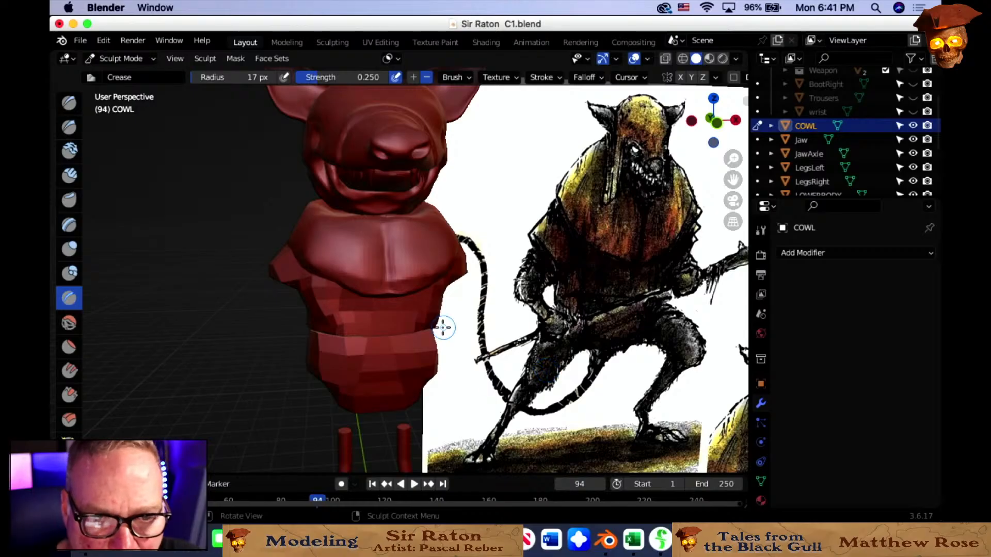
middle_click_drag(443, 327, 442, 332)
middle_click_drag(382, 292, 376, 227)
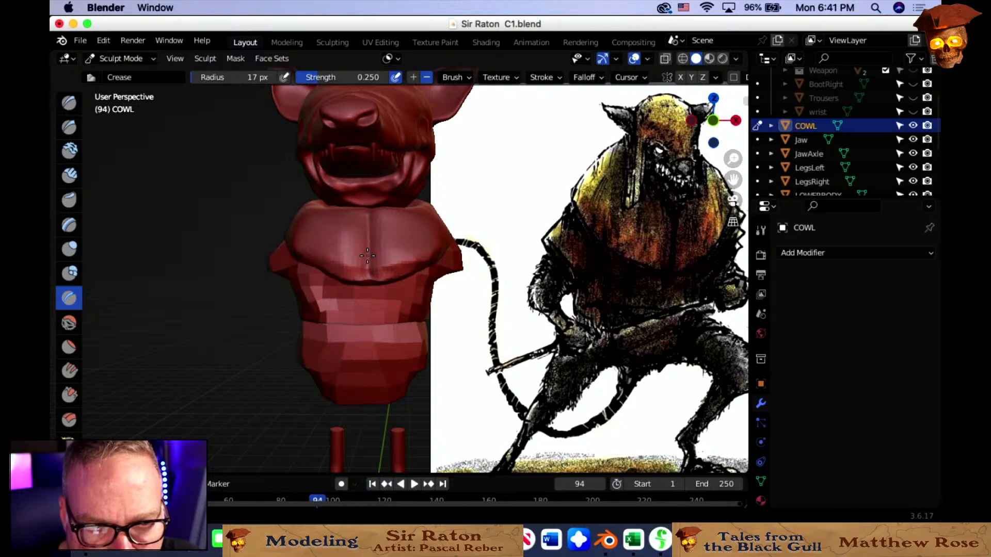
middle_click_drag(368, 256, 382, 271)
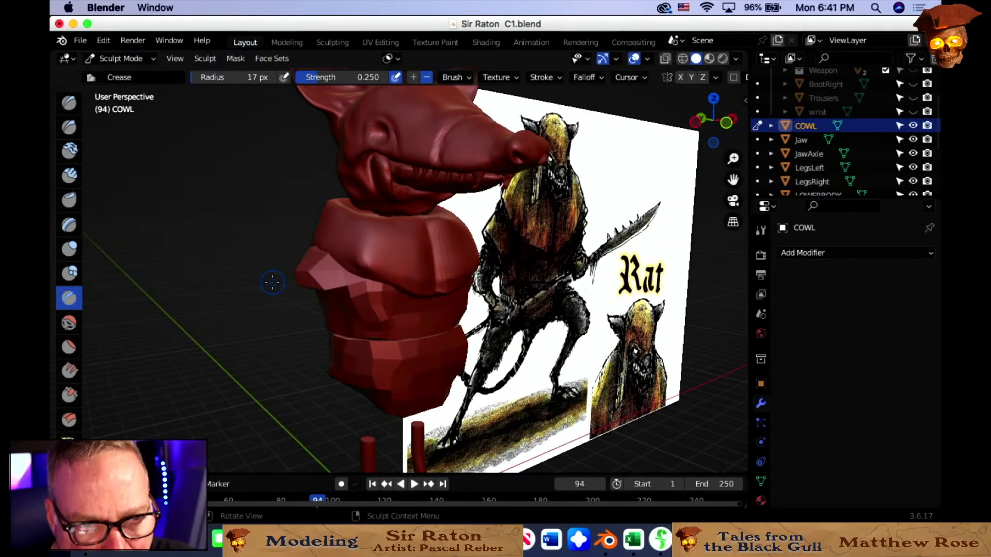
Work the lower end of the cowl's centre crease near its hem with the Crease brush at a 23 px radius.
key("f")
left_click(306, 259)
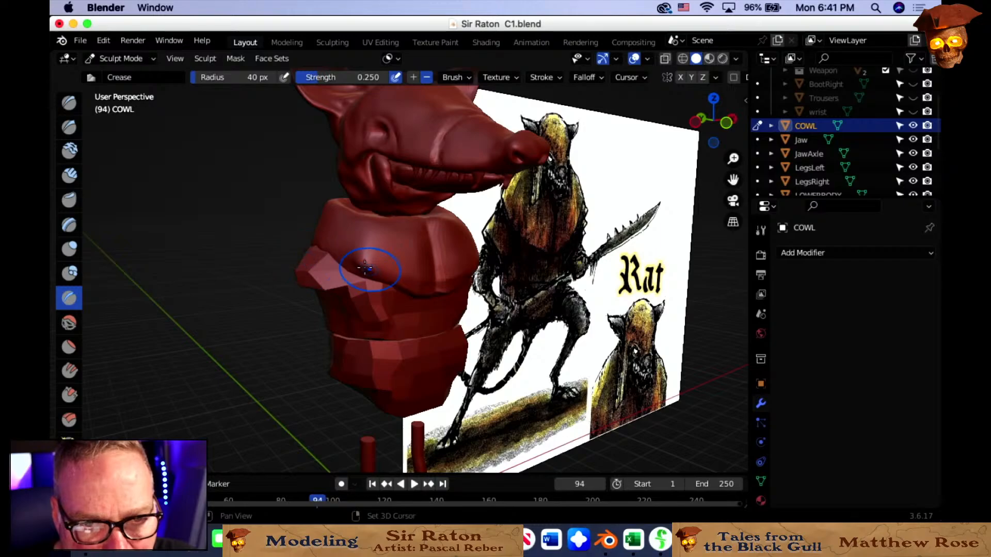
mouse_move(363, 260)
middle_mouse_down()
mouse_move(381, 299)
mouse_move(383, 290)
middle_mouse_up()
scroll(383, 290, "up", 2)
scroll(382, 290, "up", 2)
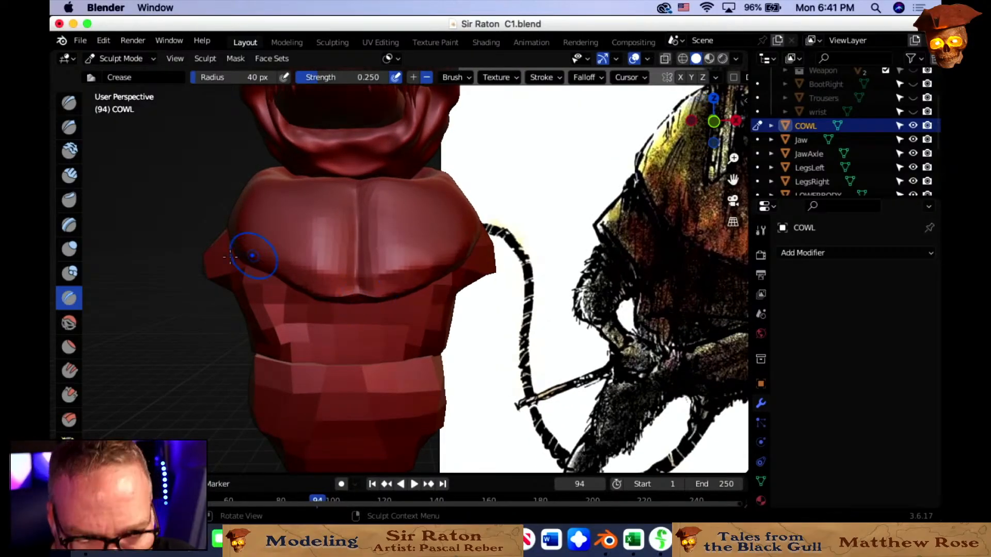
key("f")
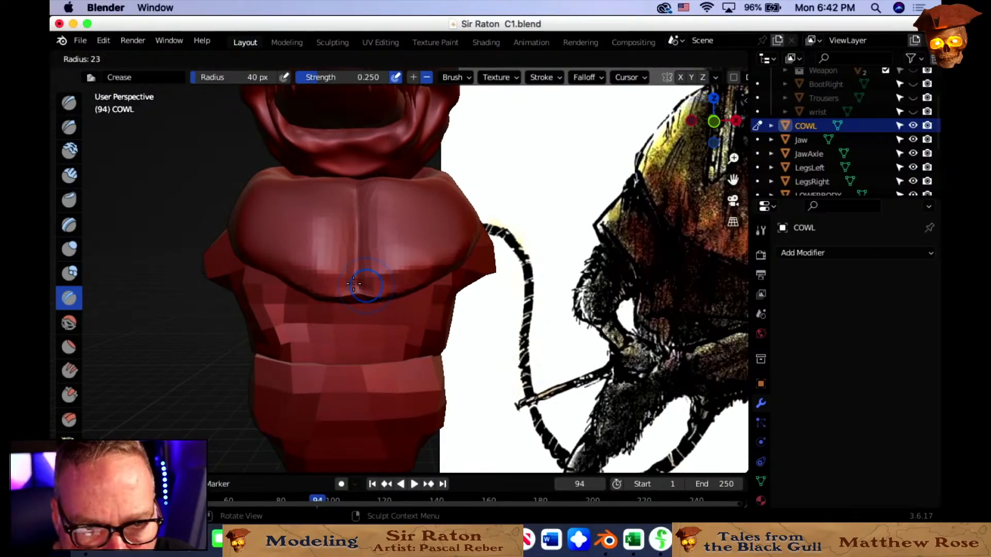
left_click(354, 283)
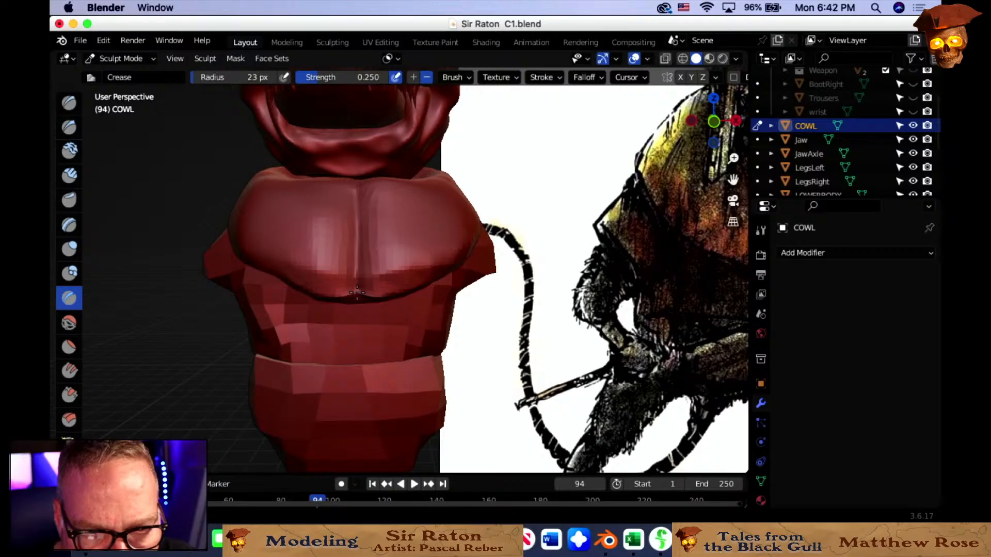
Deepen the cowl's centre crease from the neckline through the lower hem with the Crease brush at a 28 px radius.
key("f")
left_click(363, 289)
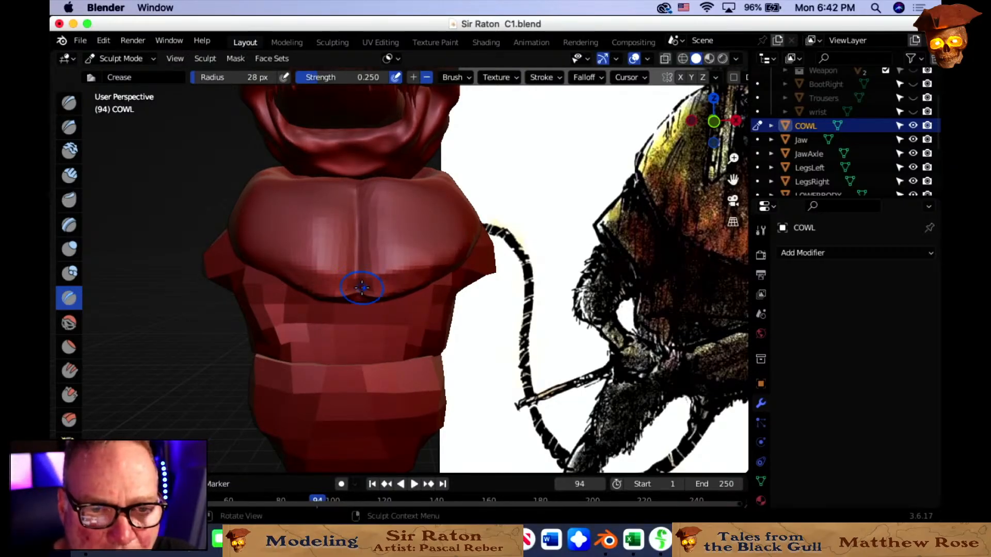
middle_click_drag(355, 299, 369, 228)
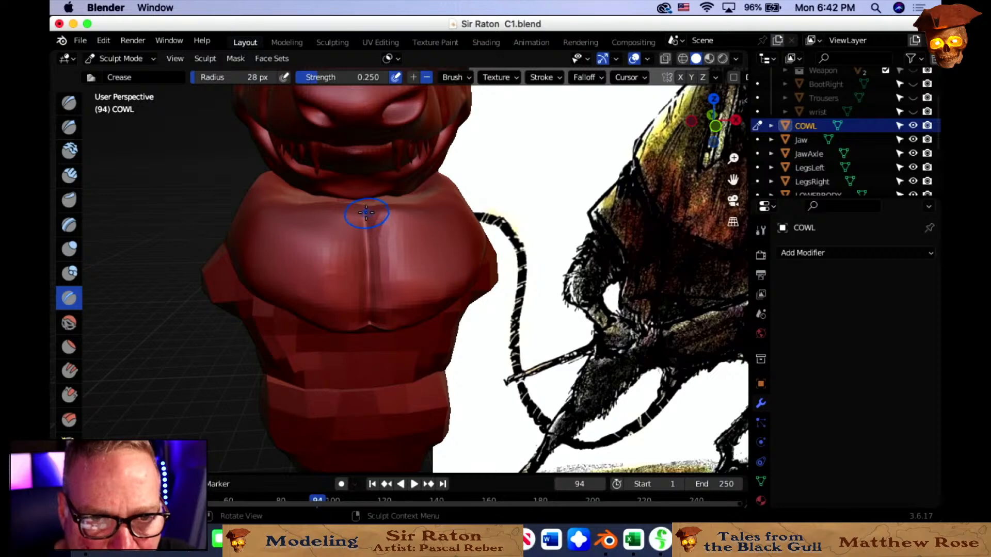
left_click_drag(366, 212, 370, 256)
left_click_drag(370, 259, 370, 307)
left_click_drag(370, 308, 369, 321)
left_click_drag(368, 210, 367, 226)
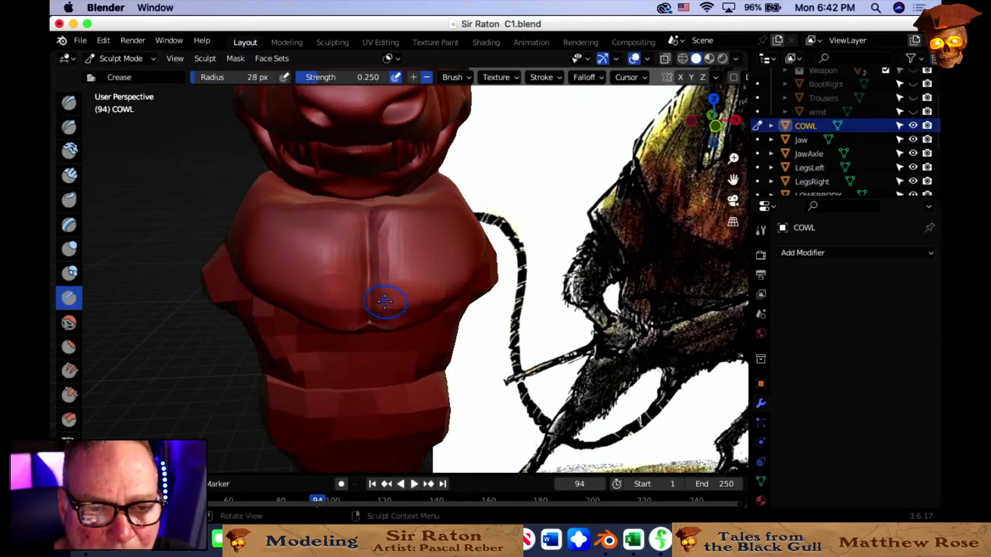
middle_click_drag(385, 302, 366, 205)
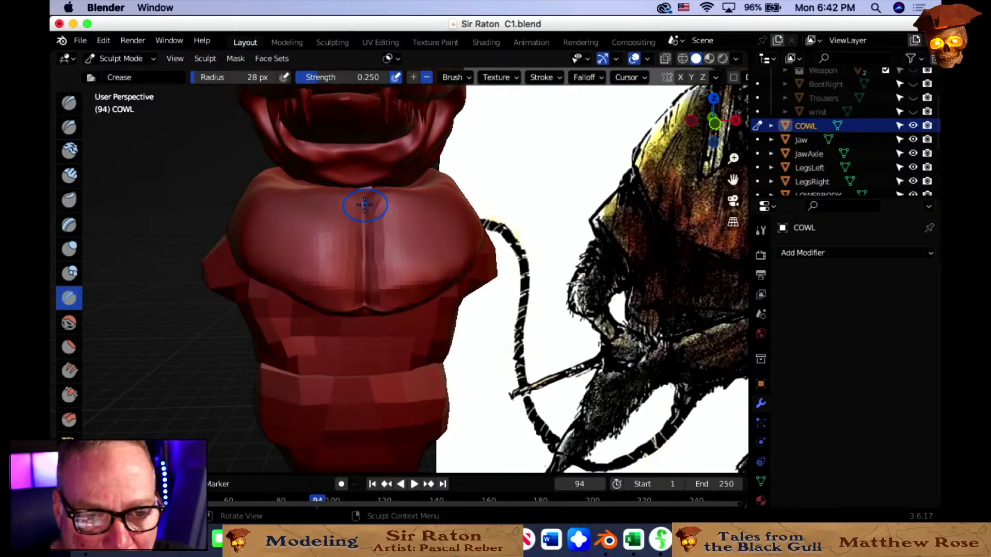
middle_click_drag(363, 201, 371, 205)
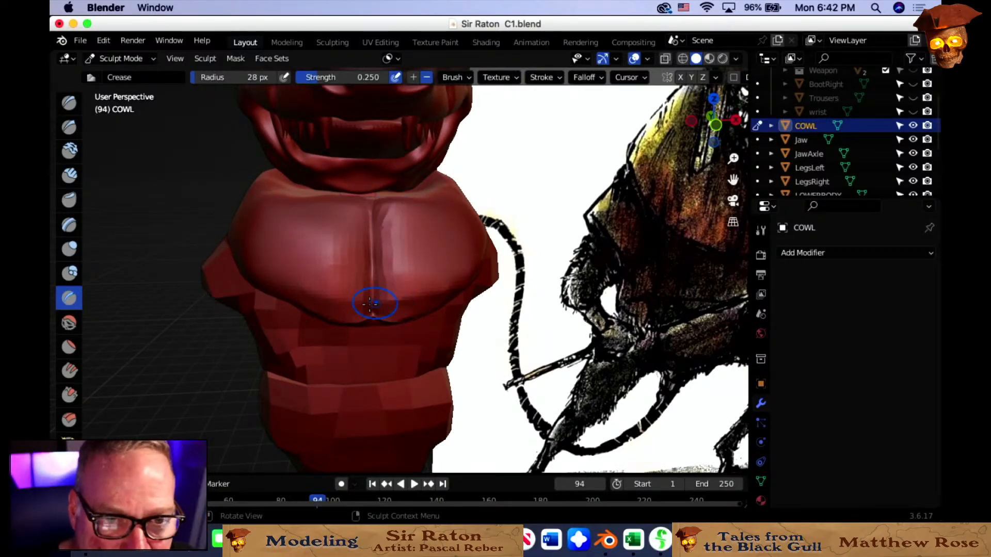
mouse_move(372, 309)
middle_mouse_down()
mouse_move(500, 236)
mouse_move(448, 196)
middle_mouse_up()
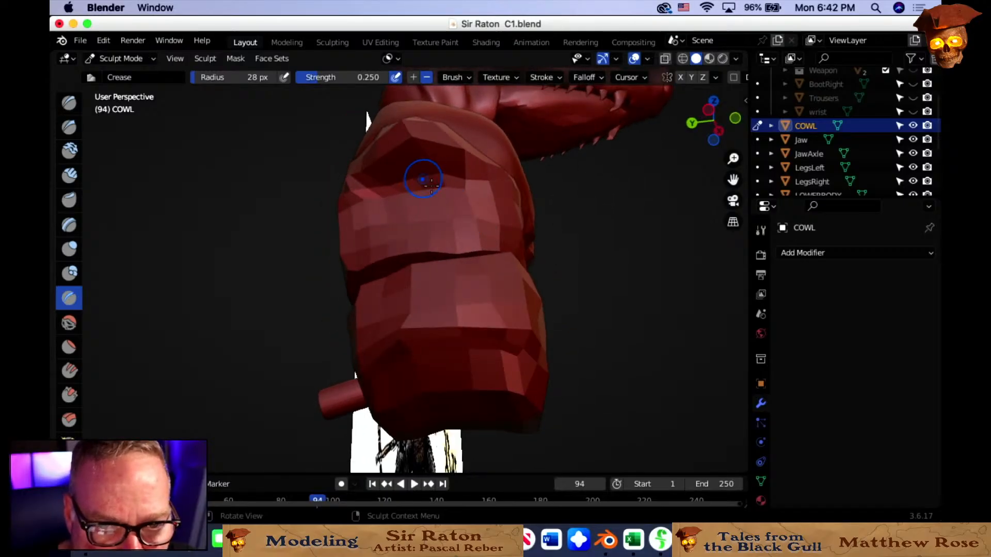
Return from sculpting to Object Mode and select the vest, checking it and the cowl from the front.
middle_click_drag(617, 255, 310, 204)
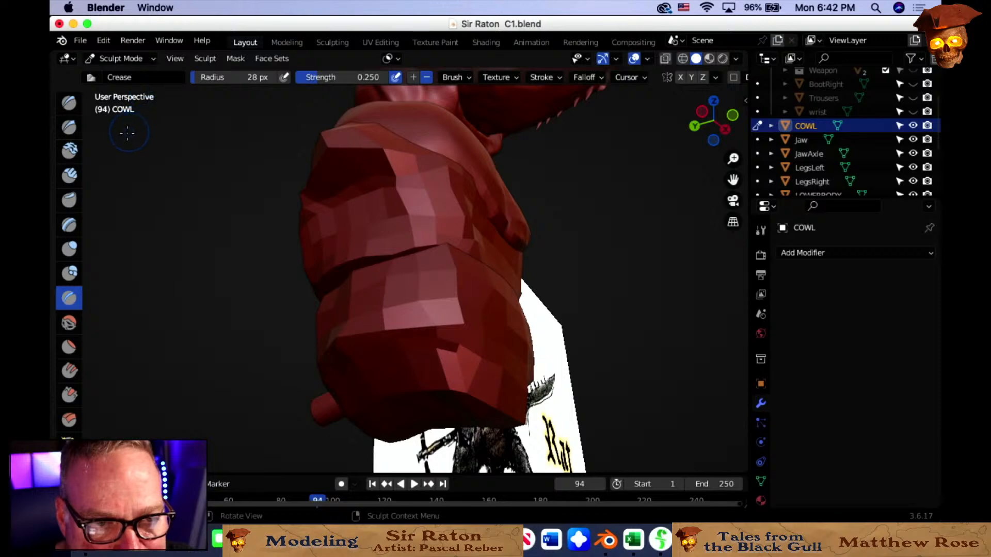
left_click(135, 58)
left_click(136, 74)
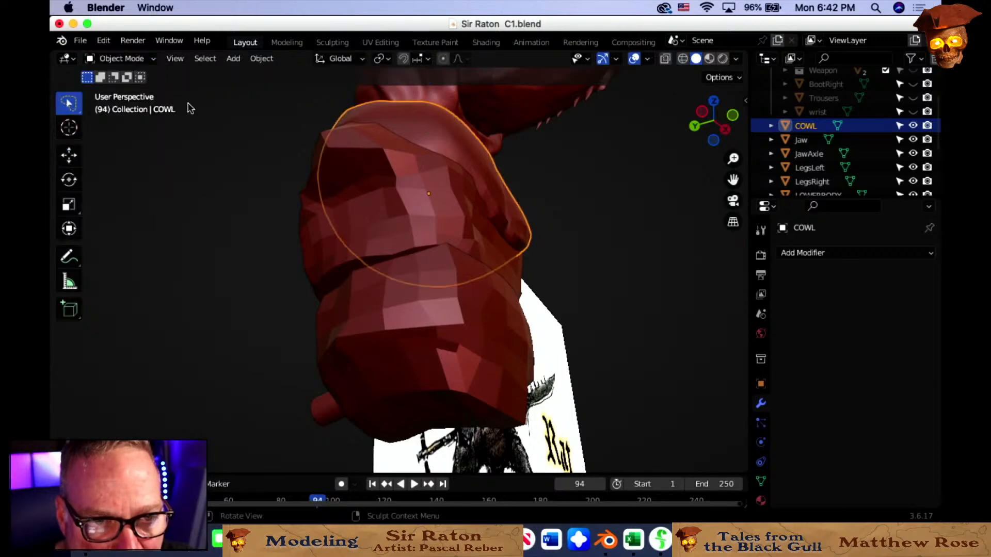
left_click(382, 238)
middle_click_drag(389, 237, 471, 268)
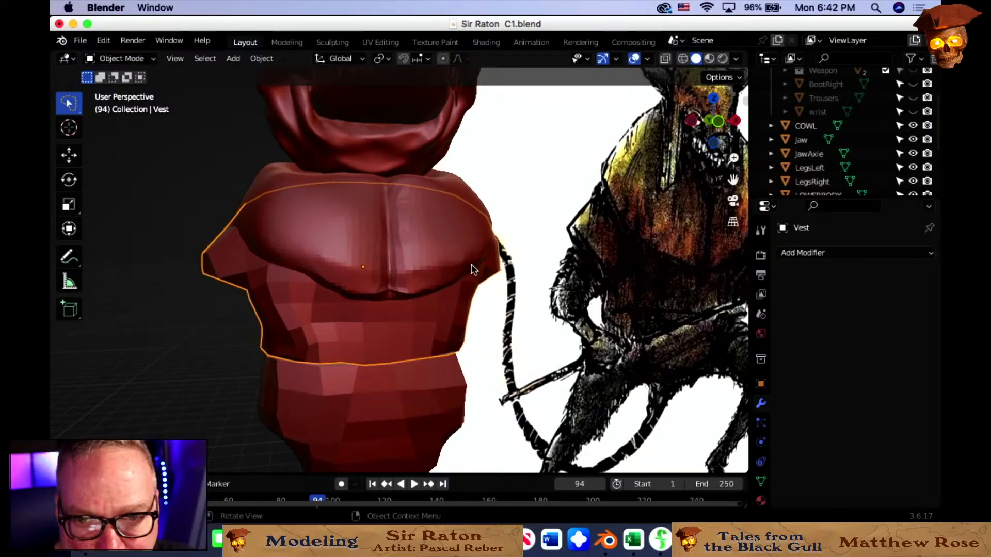
scroll(880, 124, "up", 3)
scroll(882, 126, "down", 10)
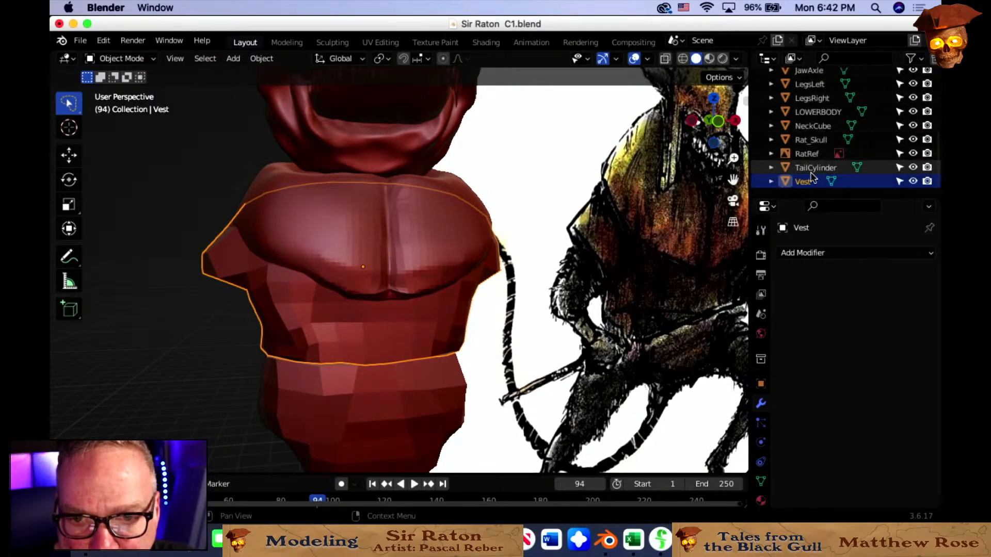
Try moving the neck cube out to the side of the torso and undo the move.
left_click(821, 128)
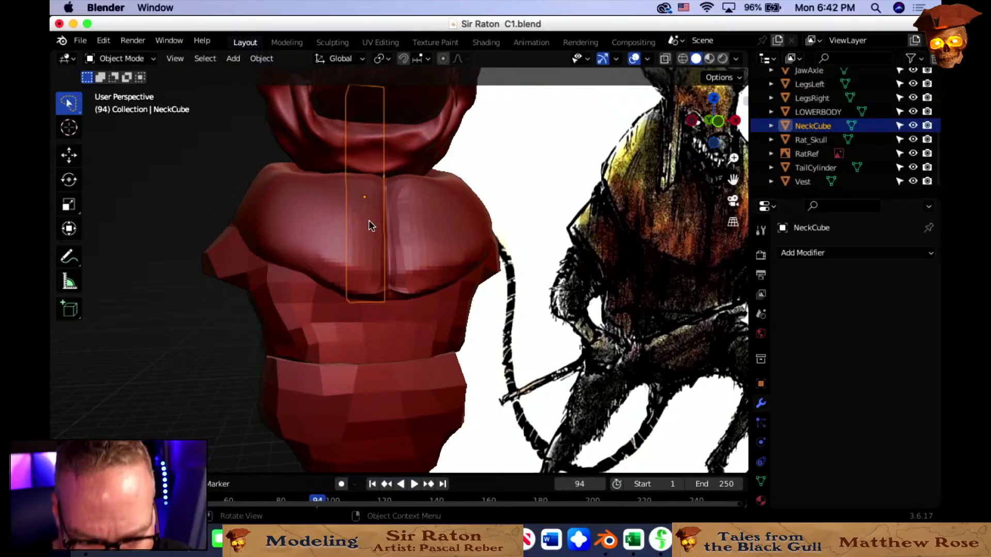
key("g")
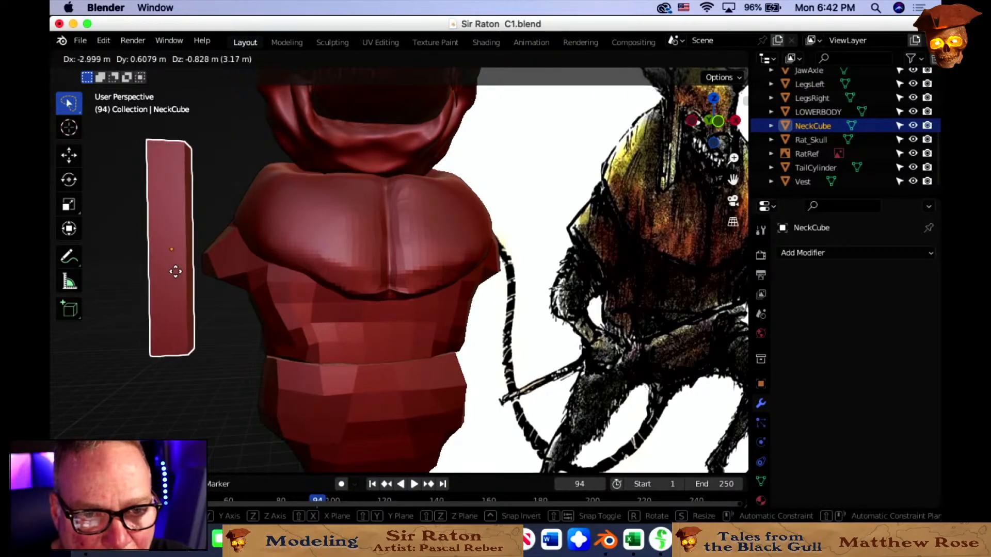
left_click(175, 272)
middle_click_drag(256, 227, 308, 230)
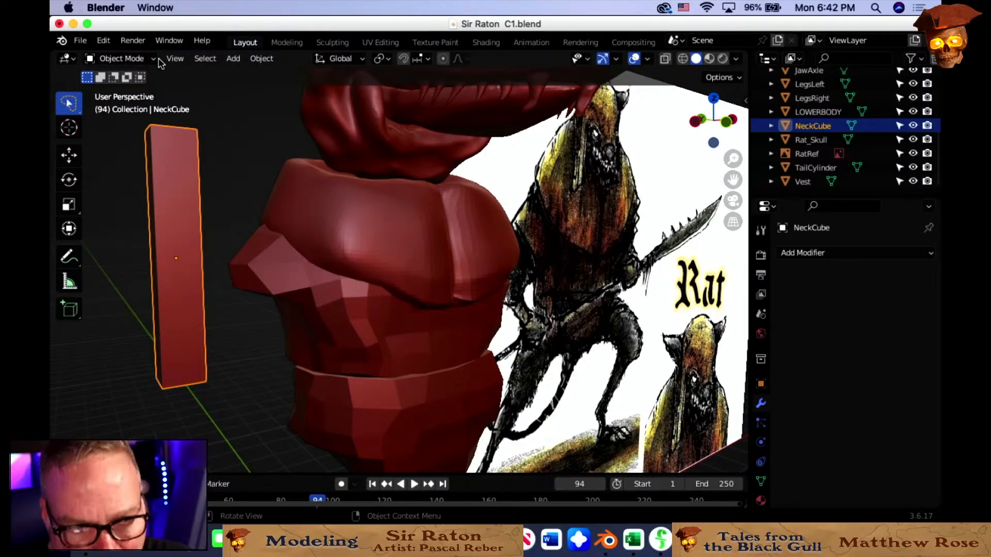
key("super+z")
left_click(509, 185)
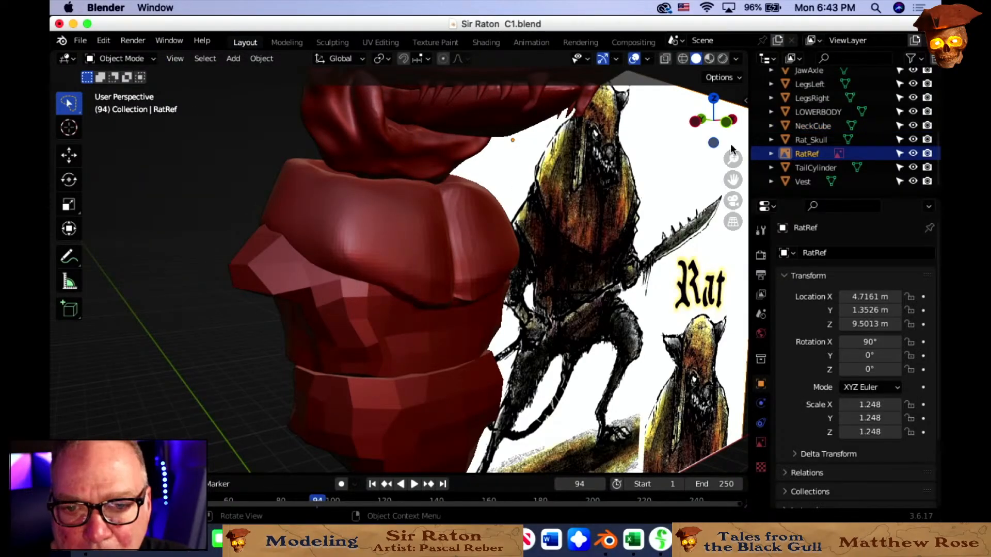
left_click(816, 128)
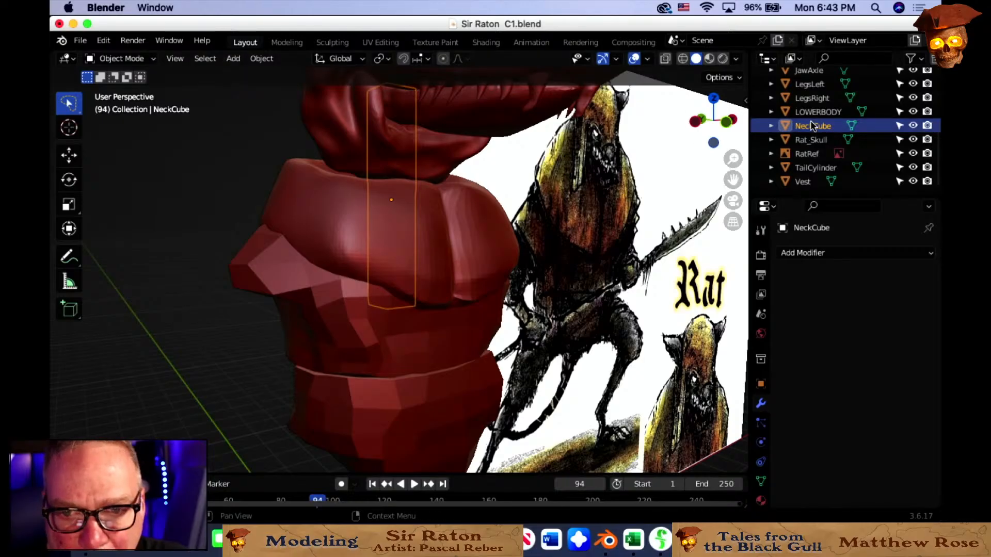
Add a cube mesh to the scene as the base for the arm socket.
left_click(574, 216)
middle_click_drag(567, 217, 513, 209)
left_click(233, 58)
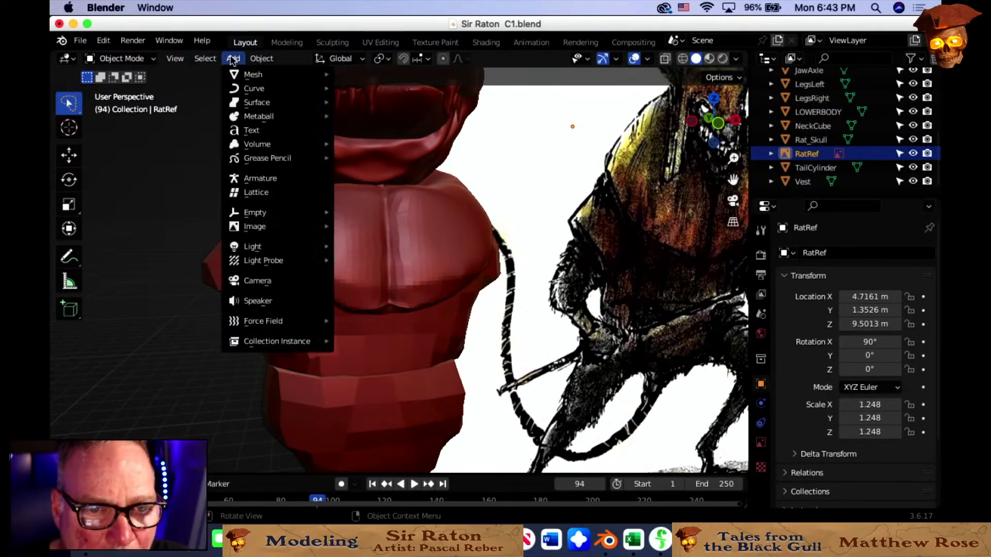
mouse_move(253, 75)
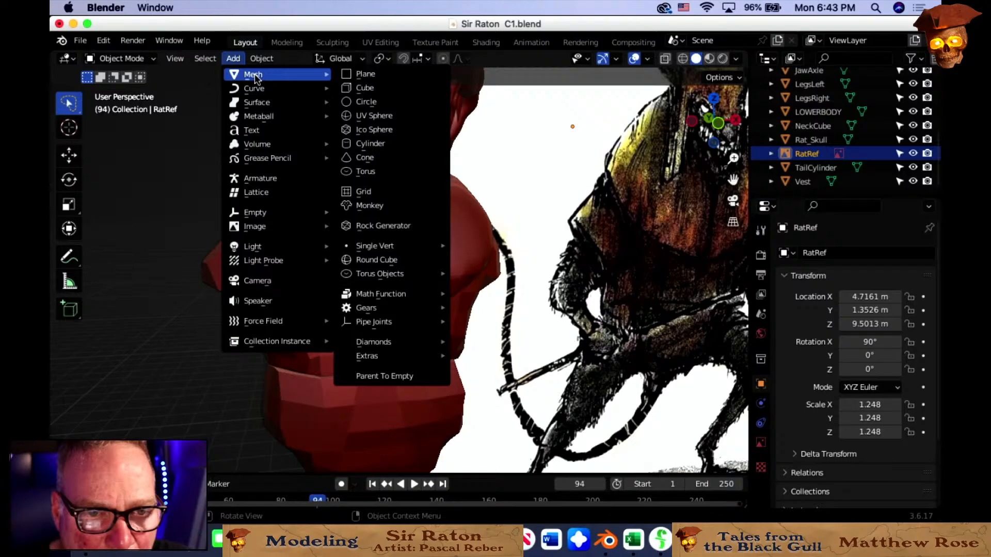
left_click(363, 94)
middle_click_drag(250, 265, 289, 284)
scroll(490, 173, "down", 6)
scroll(863, 162, "down", 1)
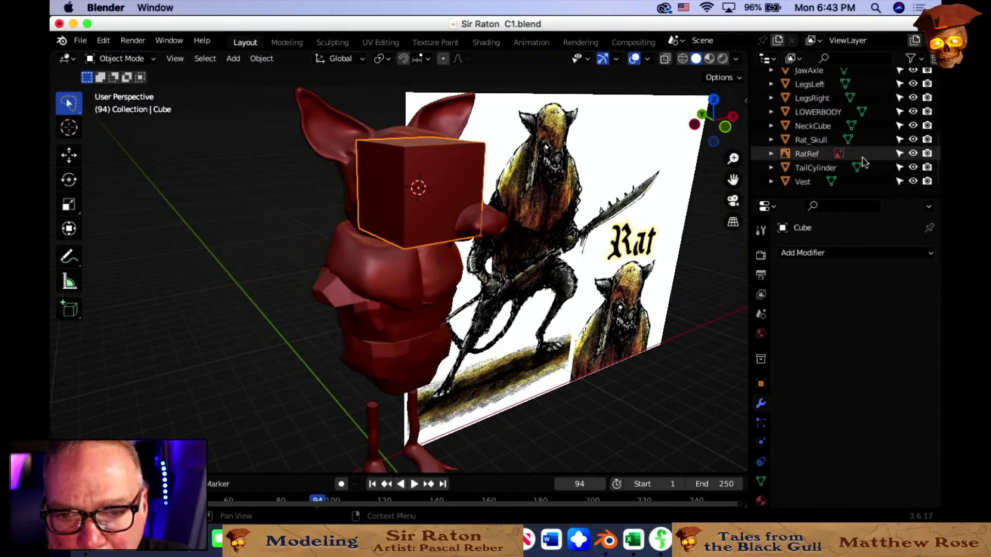
Rename the new cube armsocket.
scroll(859, 163, "up", 5)
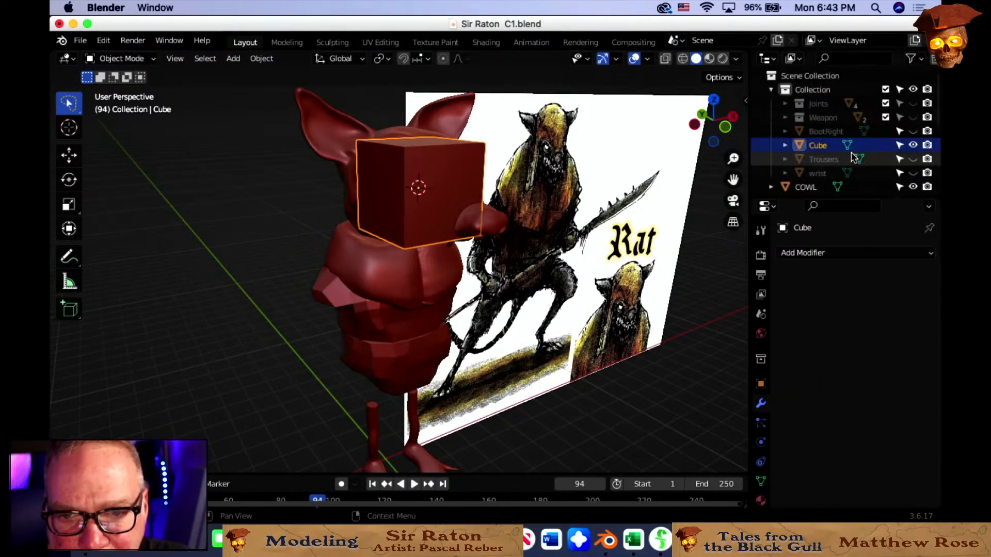
double_click(818, 146)
scroll(822, 146, "down", 2)
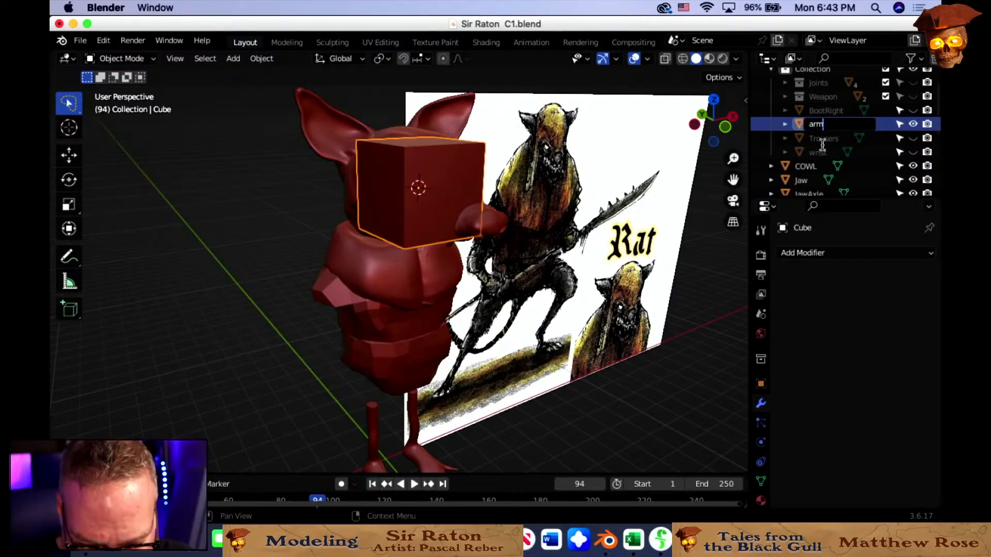
type("armsocket")
key("Return")
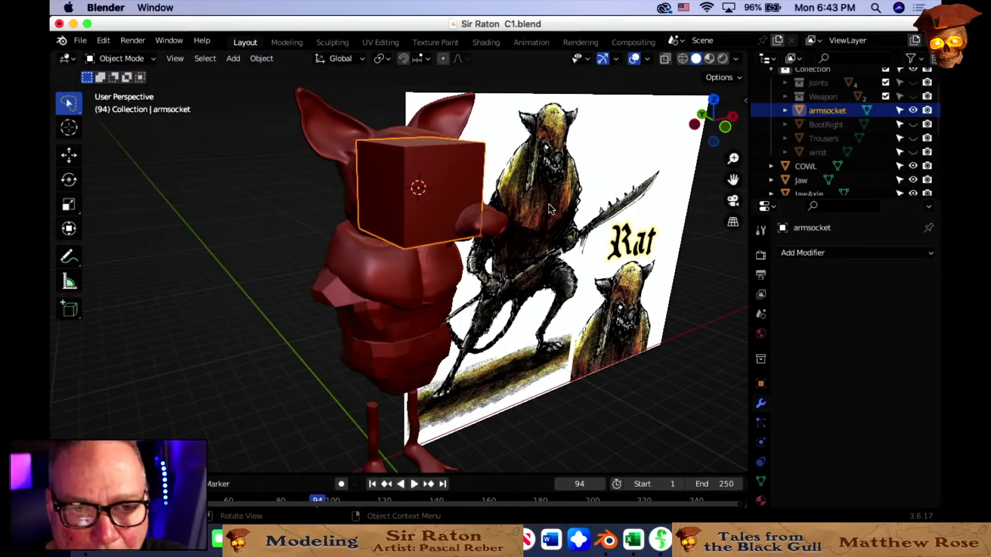
Move the armsocket cube out beside the torso, stretch it vertically and scale it down to a small block.
middle_click_drag(480, 243, 510, 256)
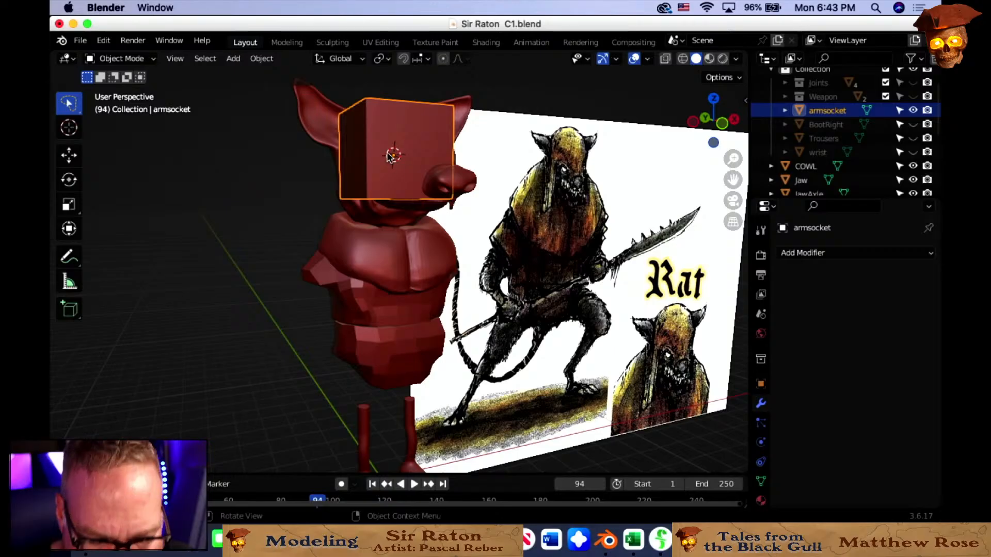
key("g")
left_click(232, 288)
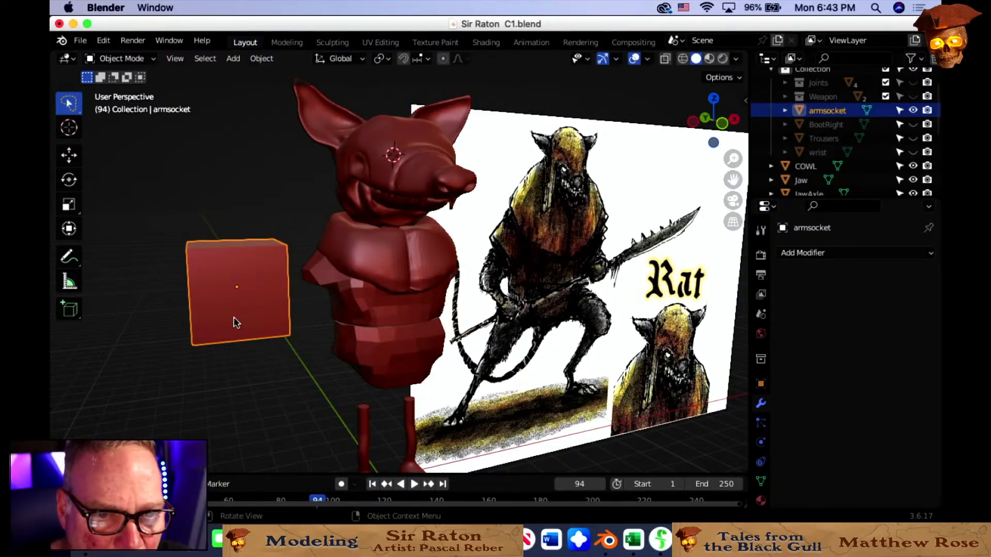
middle_click_drag(236, 323, 231, 316)
left_click(69, 204)
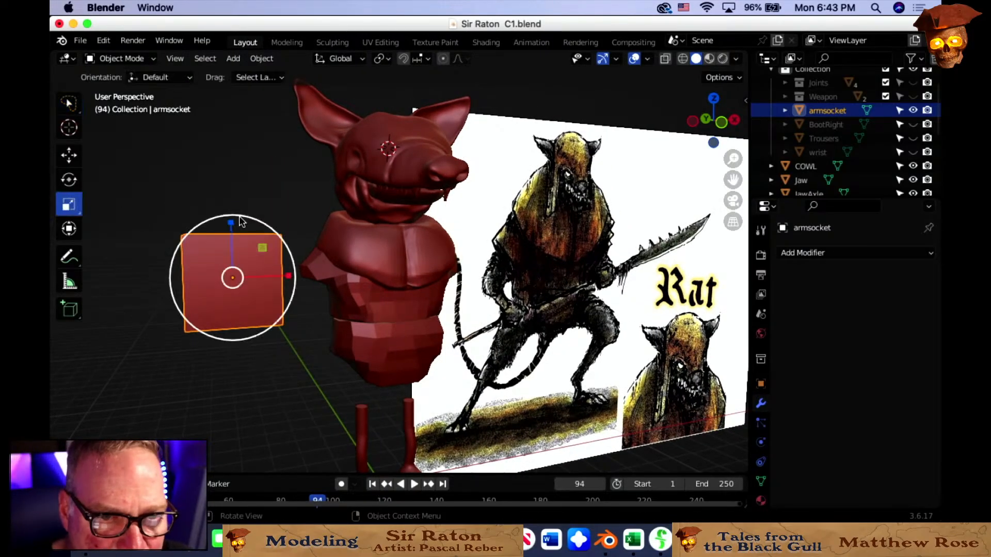
left_click_drag(233, 227, 227, 159)
middle_click_drag(222, 220, 271, 237)
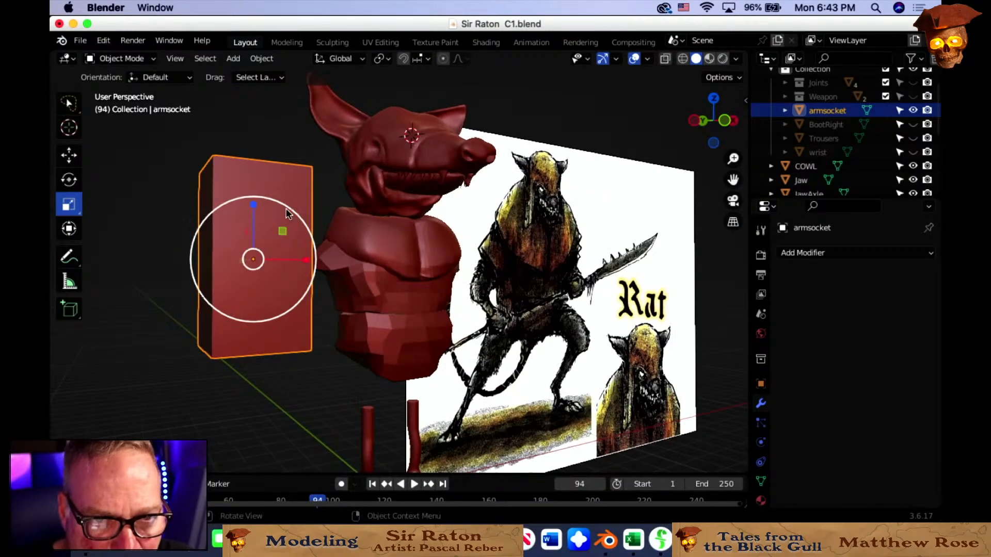
left_click_drag(289, 209, 256, 250)
middle_click_drag(268, 318, 287, 287)
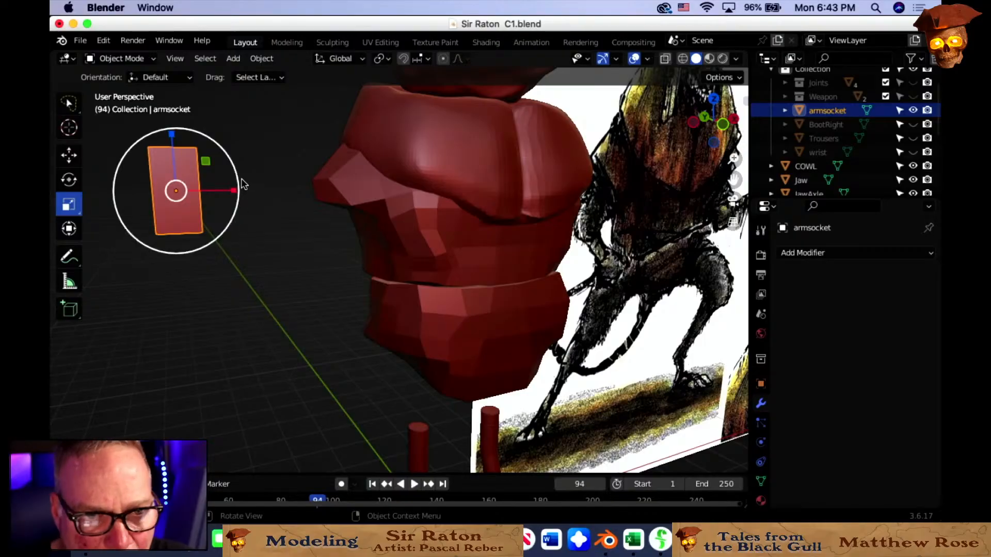
left_click_drag(238, 178, 198, 231)
Rotate the armsocket block to a tilt and bring it close to the vest's side below the shoulder.
left_click(68, 179)
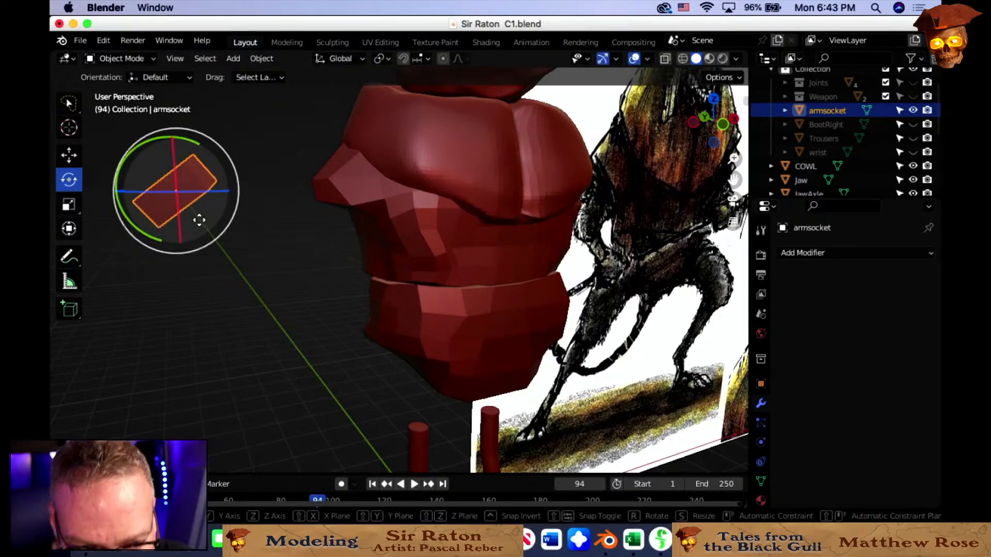
key("g")
left_click(365, 263)
middle_click_drag(365, 263, 385, 278)
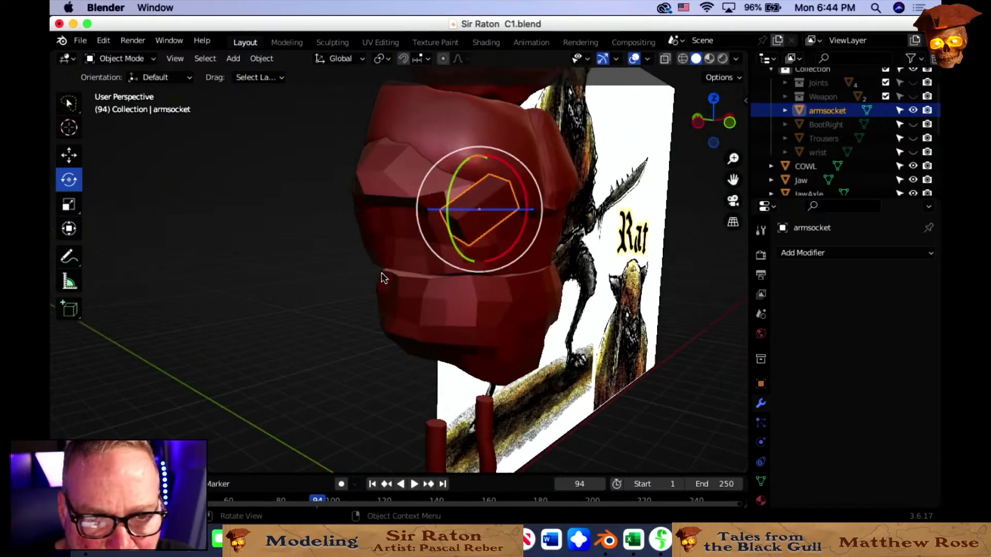
left_click_drag(424, 181, 470, 218)
mouse_move(530, 226)
left_mouse_down()
mouse_move(526, 194)
mouse_move(519, 215)
left_mouse_up()
key("g")
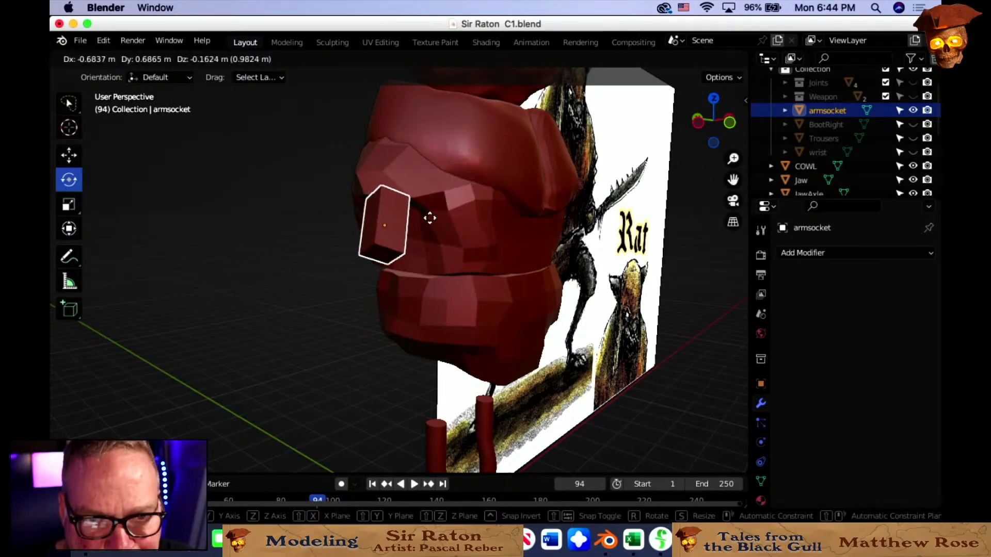
left_click(429, 207)
middle_click_drag(427, 203, 442, 247)
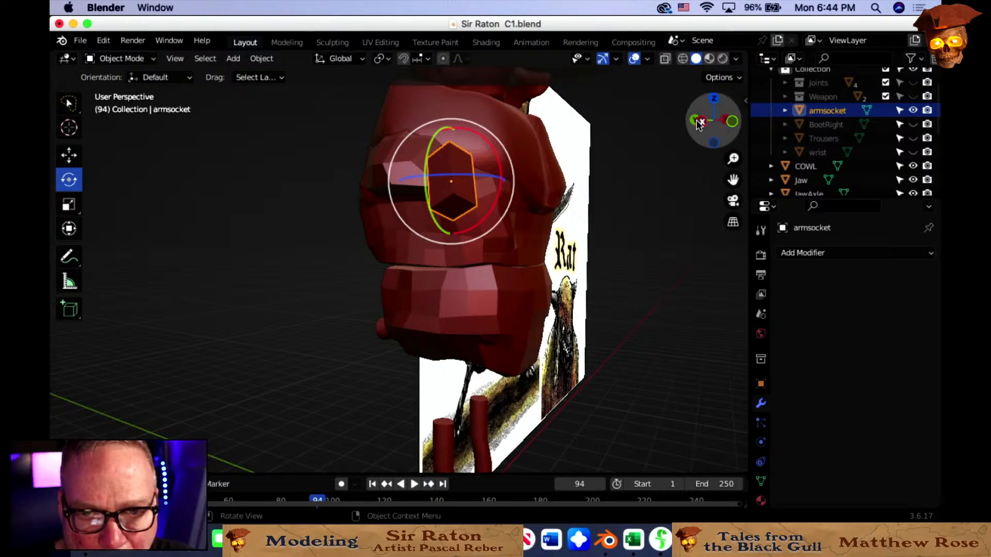
In the left side view, centre the armsocket block below the vest's shoulder and rotate it upright.
left_click(698, 122)
key("g")
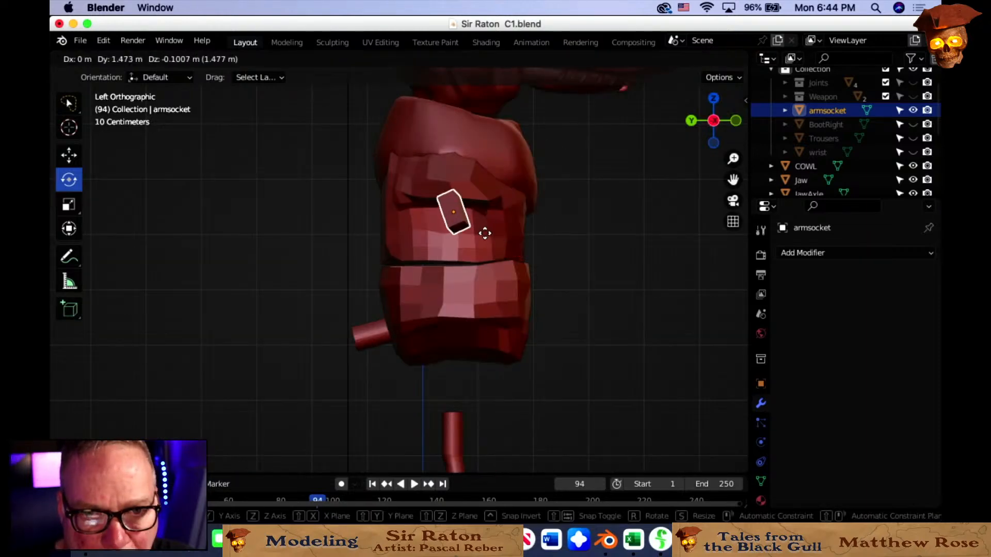
left_click(479, 232)
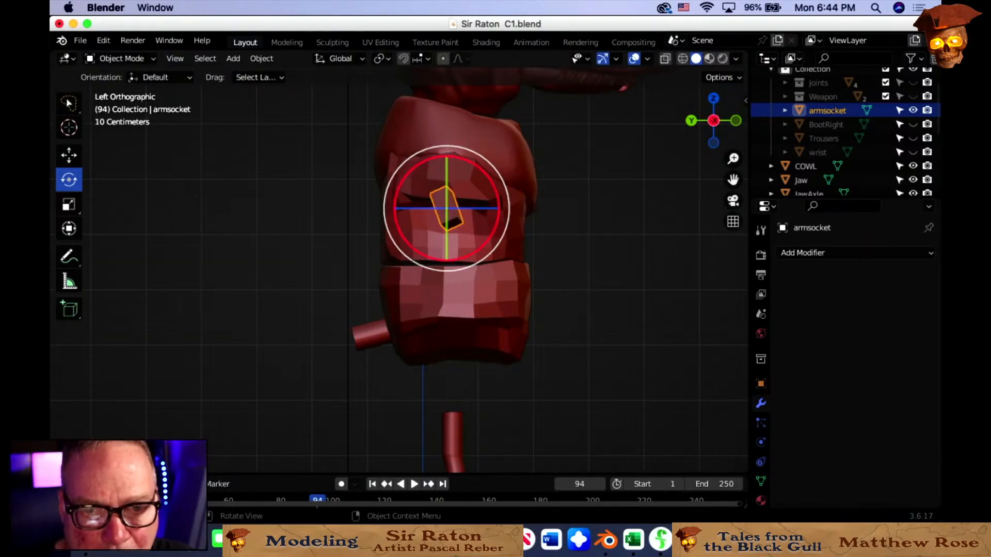
mouse_move(499, 206)
left_mouse_down()
mouse_move(495, 227)
mouse_move(511, 209)
left_mouse_up()
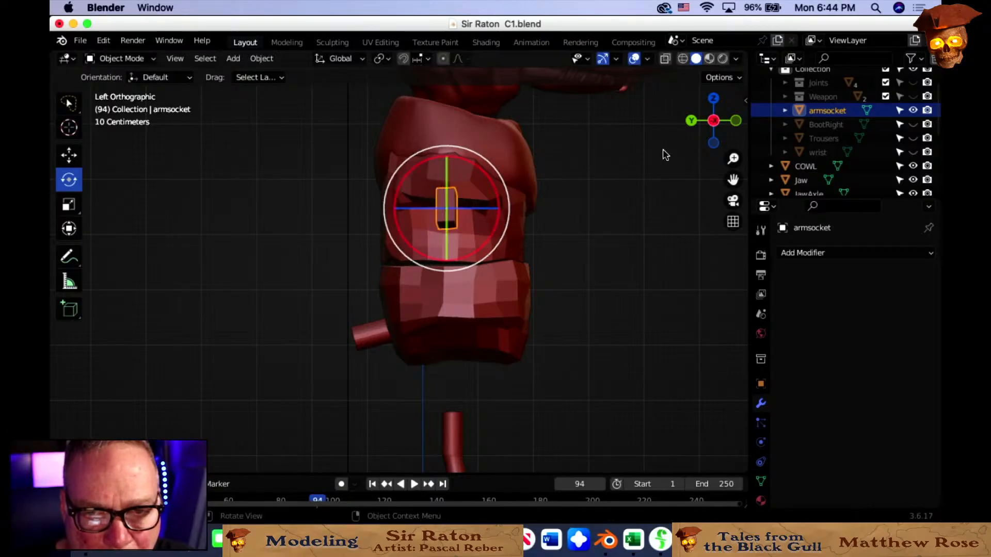
In the front view, tilt the armsocket block further and push it into the vest just under the shoulder flap.
left_click(736, 121)
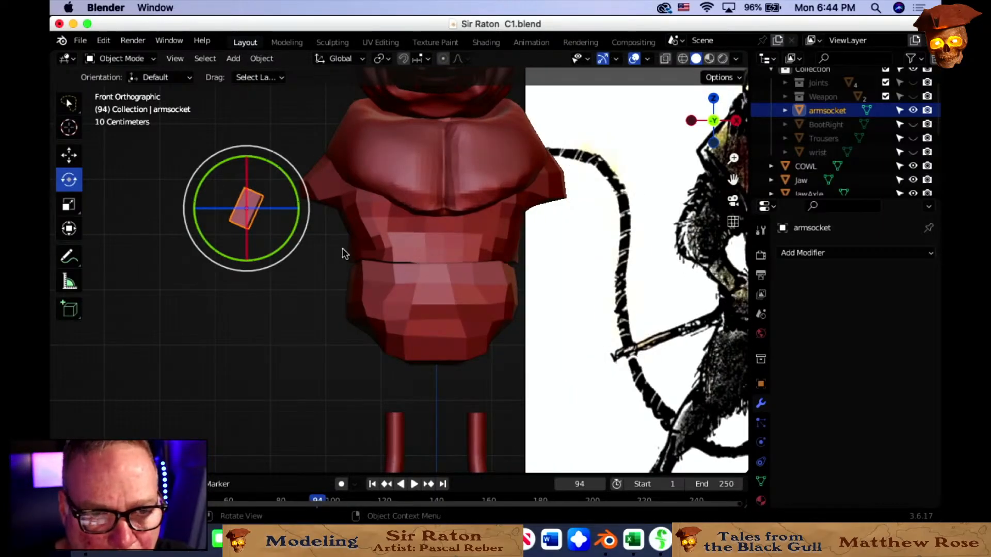
left_click_drag(296, 247, 282, 256)
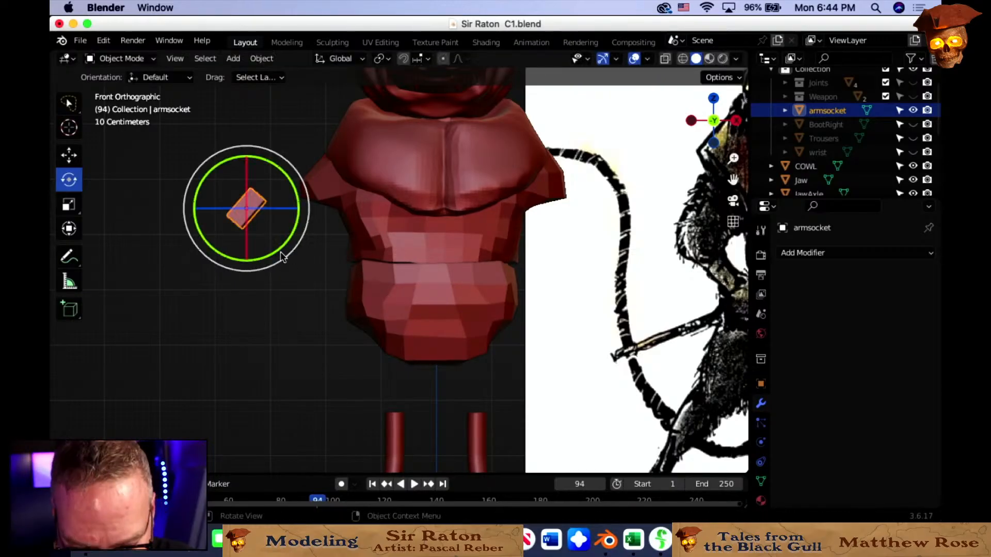
key("g")
left_click(372, 246)
Shift the armsocket block slightly toward the front of the vest's underarm, checking its fit from the side.
left_click(331, 309)
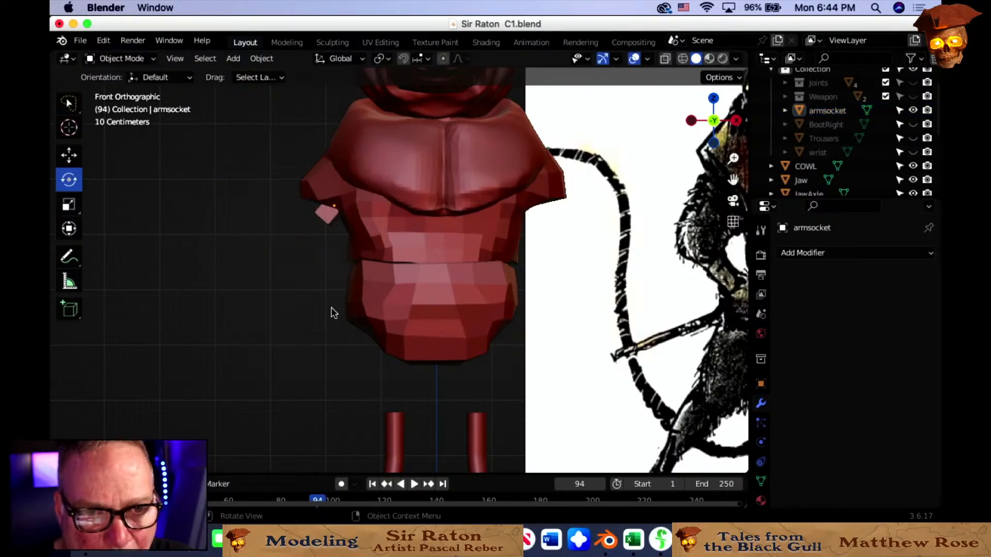
scroll(331, 308, "up", 3)
middle_click_drag(331, 310, 425, 351)
middle_click_drag(407, 351, 422, 237)
left_click(377, 197)
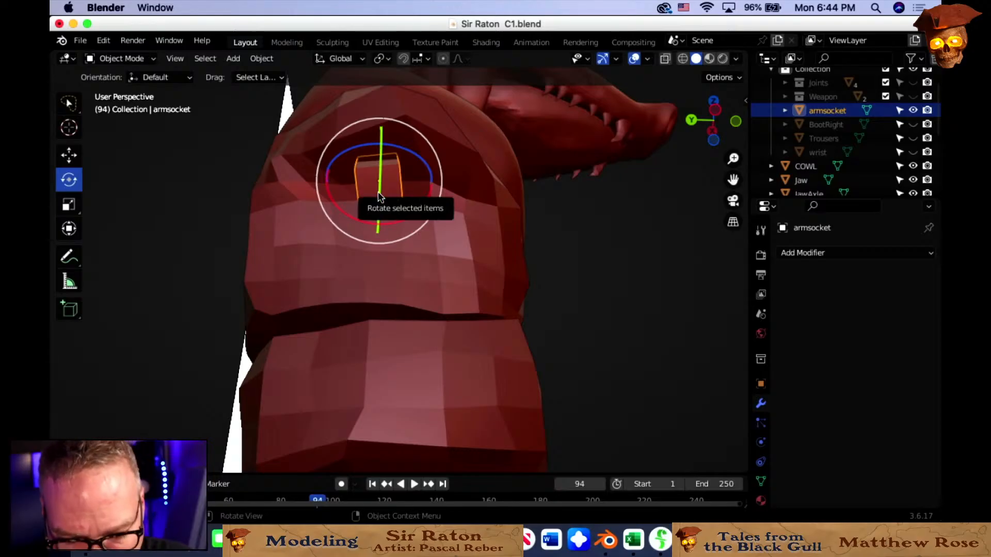
left_click_drag(377, 197, 402, 188)
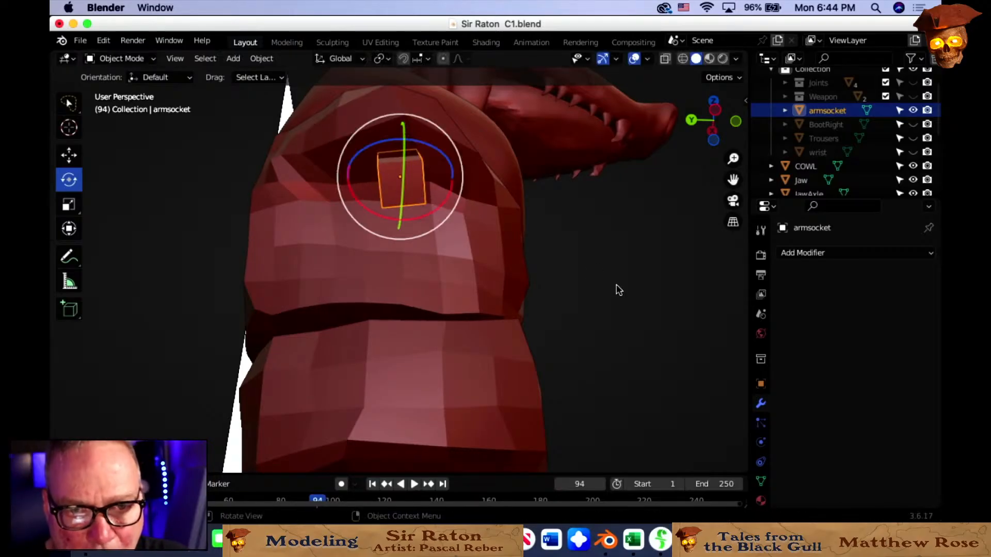
Add a Boolean modifier to the vest.
left_click(617, 288)
middle_click_drag(617, 287, 394, 309)
left_click(407, 300)
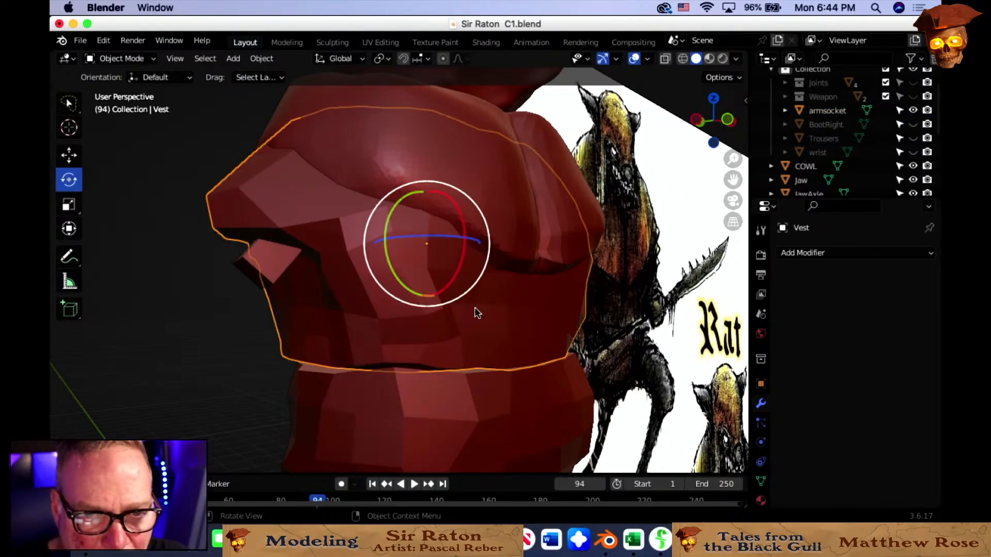
left_click(793, 253)
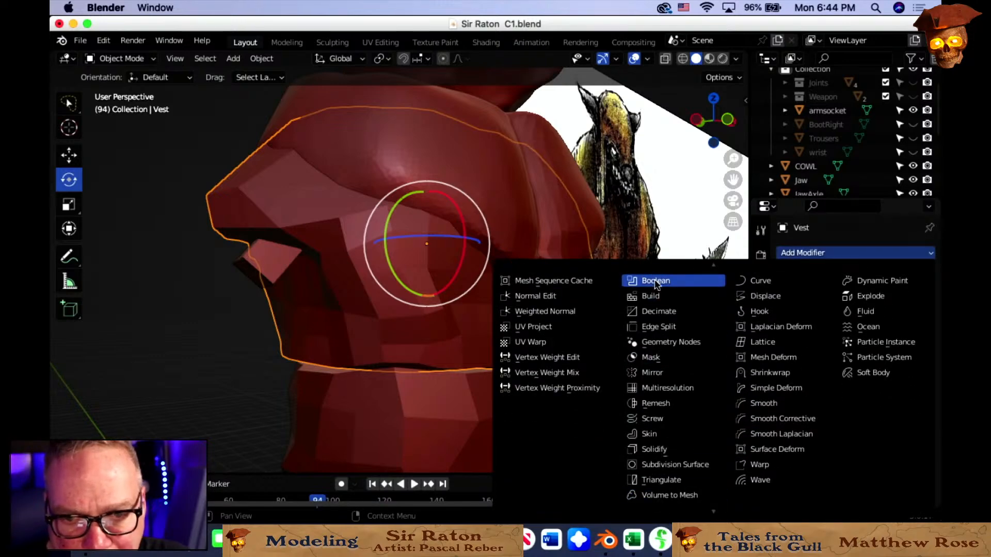
left_click(656, 283)
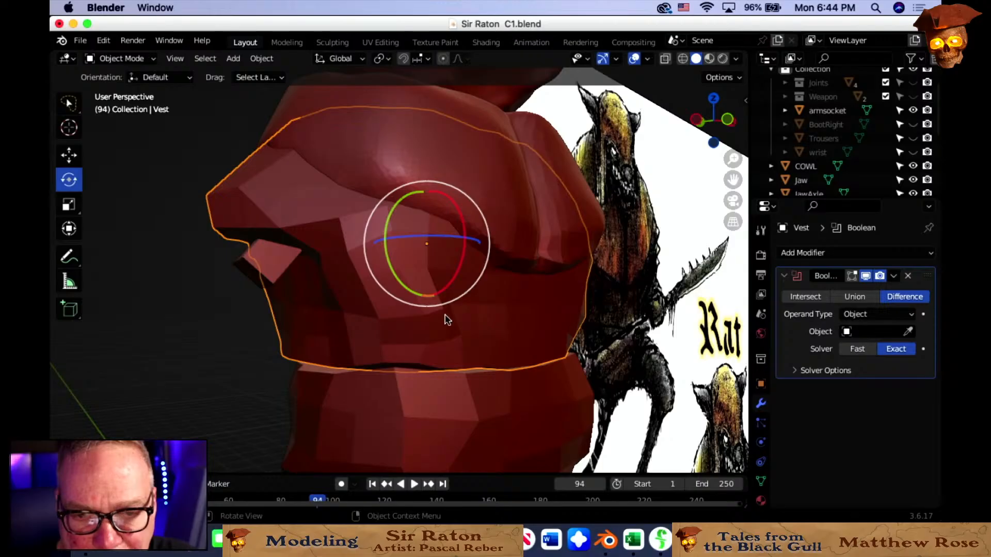
Try to cut the arm socket by applying the vest's Difference Boolean with armsocket as its object, and hide the armsocket block.
left_click(909, 333)
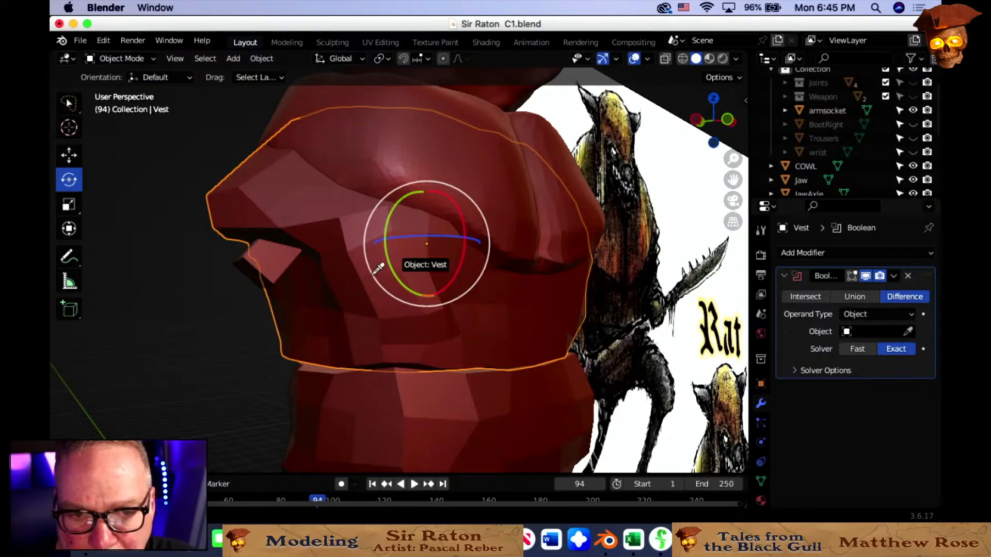
left_click(244, 270)
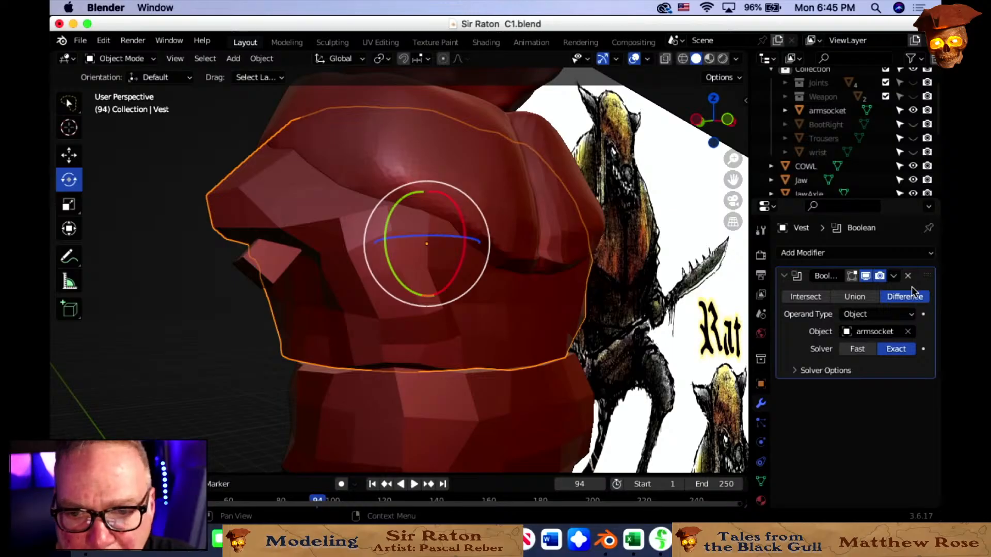
left_click(893, 276)
left_click(847, 291)
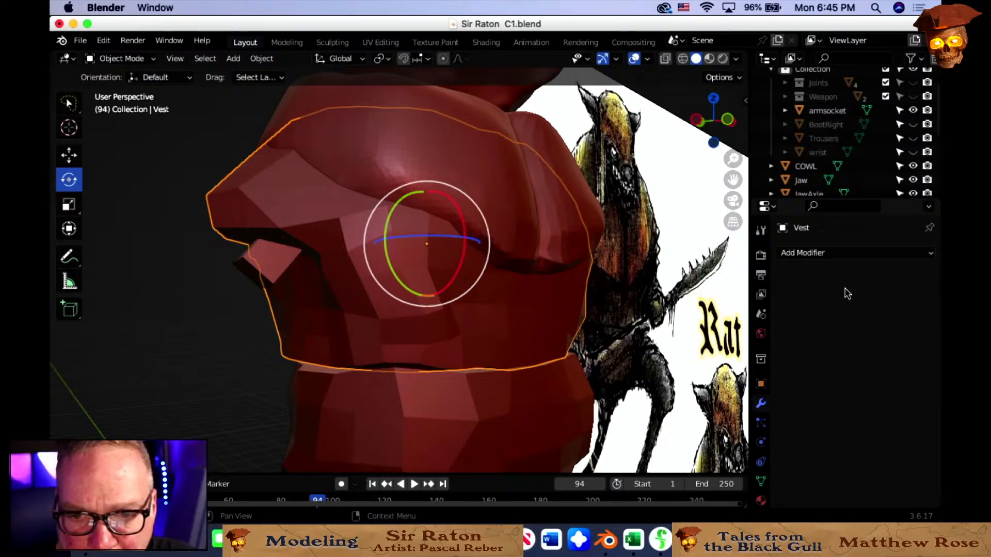
left_click(913, 111)
Examine the vest's underarm and shoulders from the side, back and front, and compare them with the reference artwork.
middle_click_drag(316, 290, 360, 268)
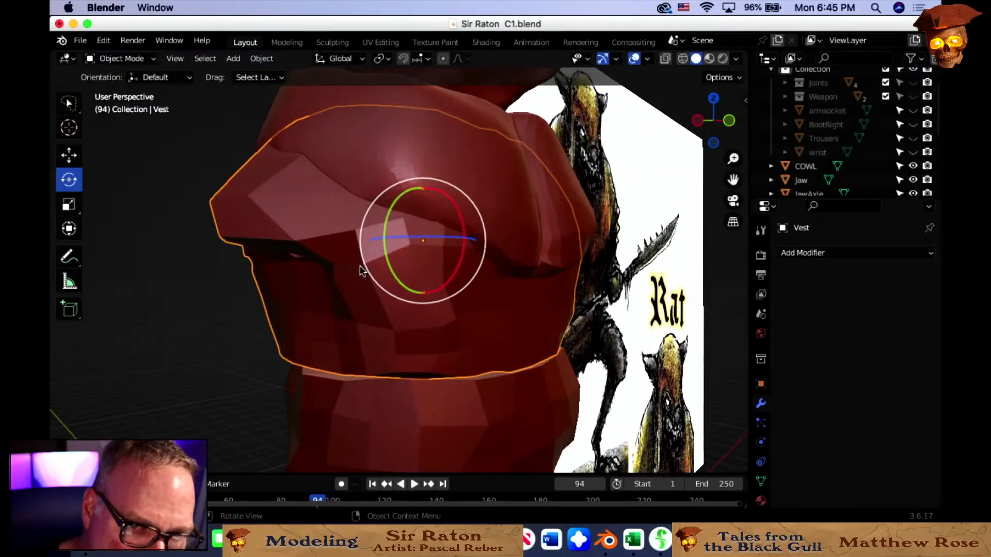
left_click(436, 157)
middle_click_drag(376, 206, 412, 183)
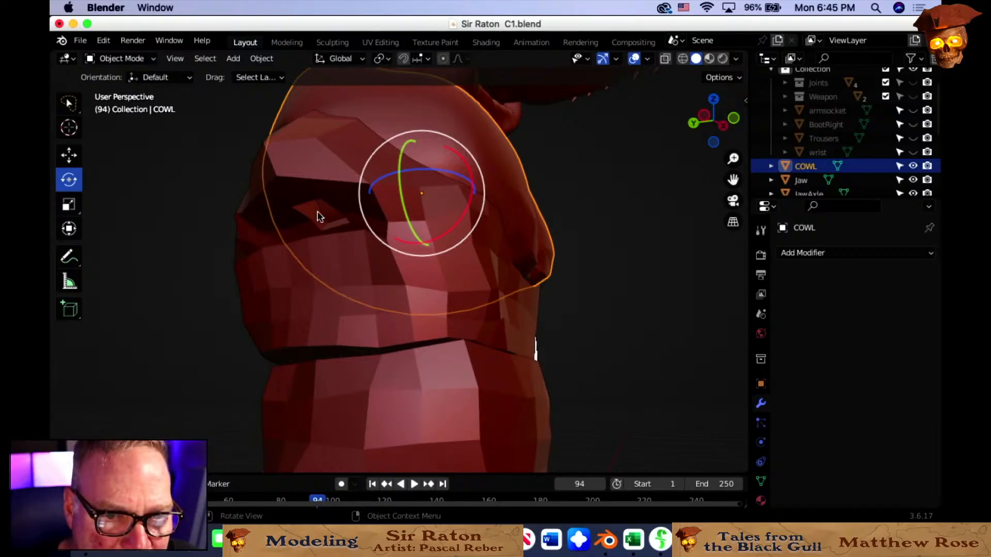
middle_click_drag(324, 237, 440, 262)
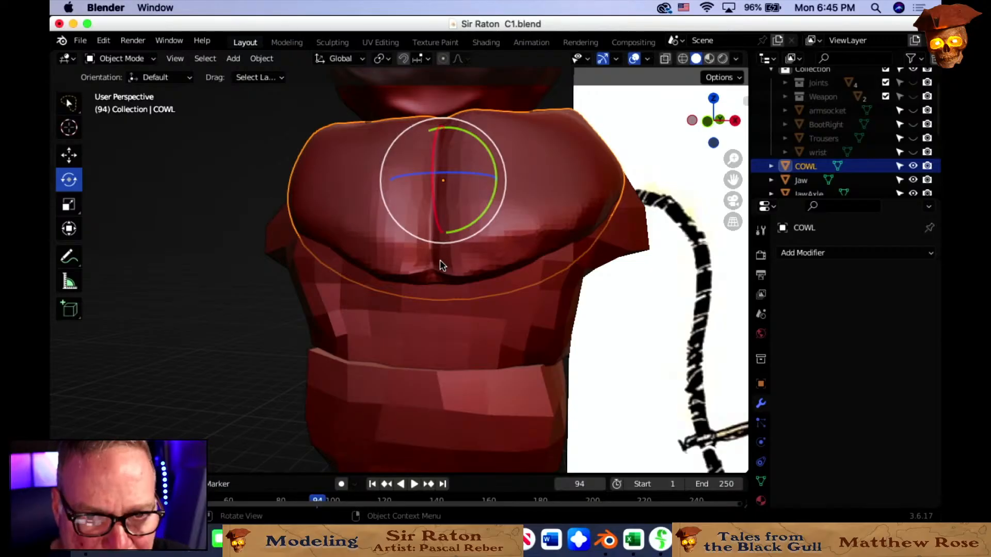
middle_click_drag(449, 320, 346, 348, "shift")
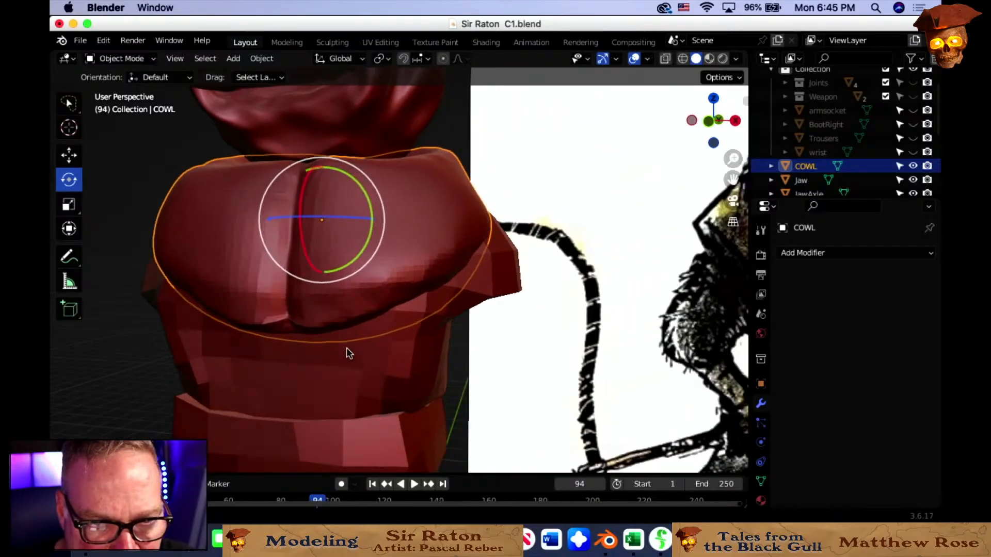
scroll(379, 346, "down", 2)
scroll(385, 345, "down", 3)
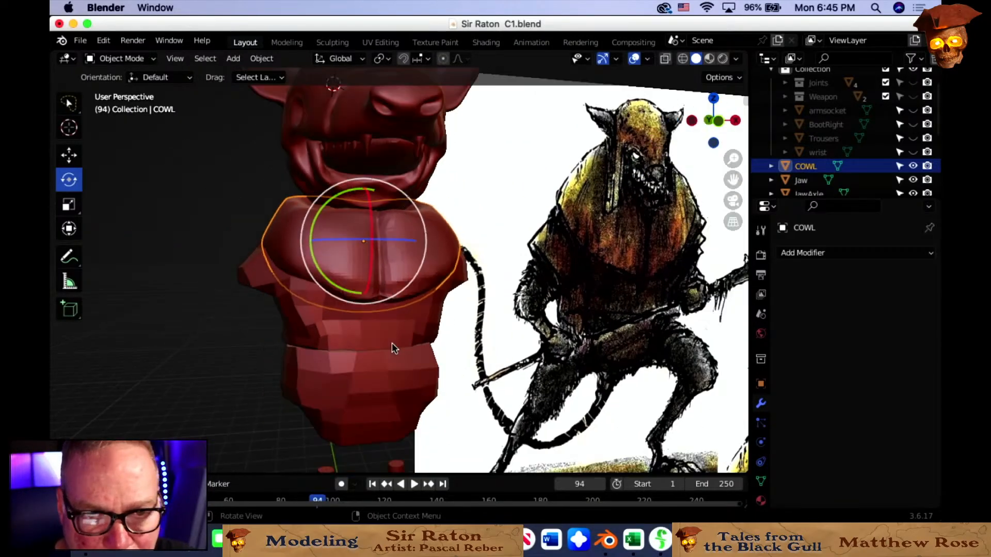
middle_click_drag(431, 331, 418, 329)
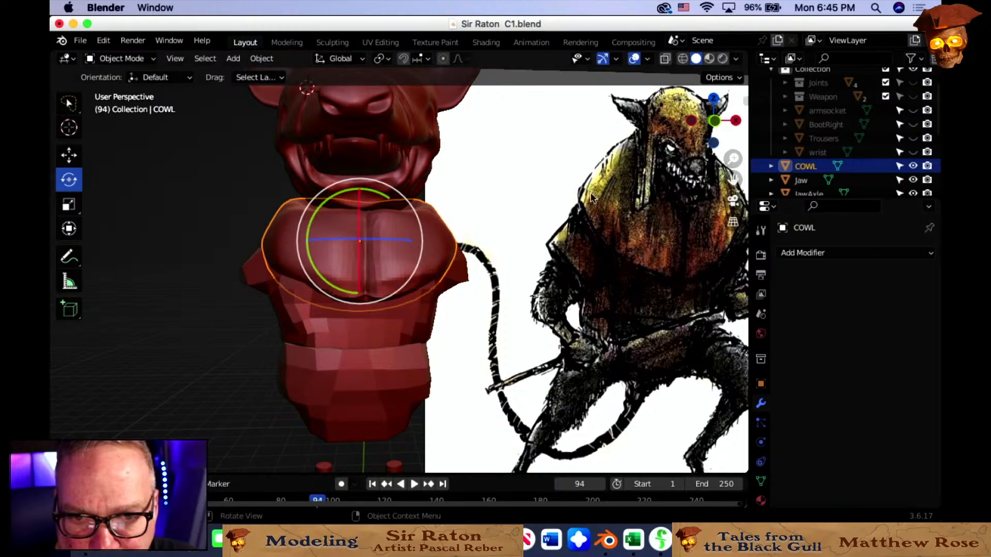
middle_click_drag(590, 195, 597, 225)
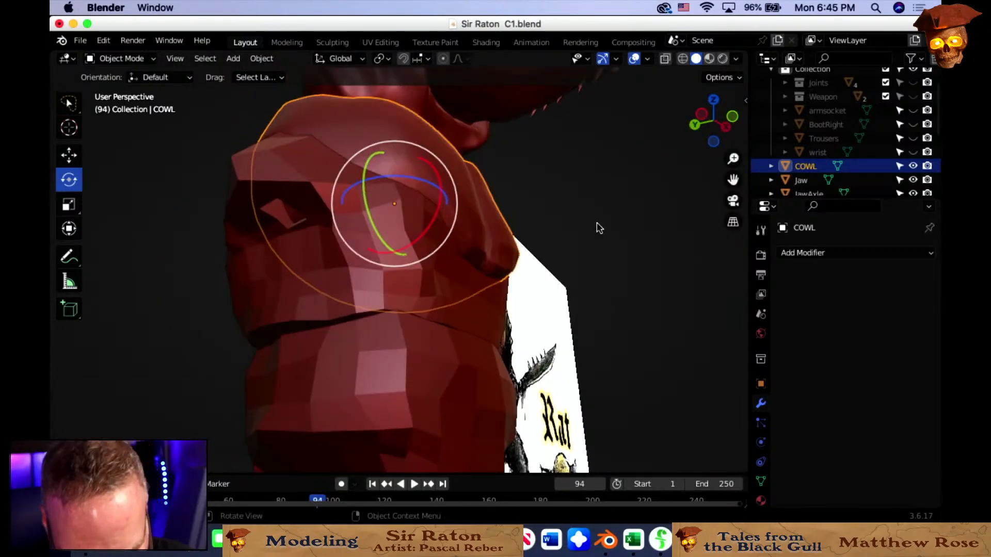
Undo the hiding of the armsocket block and the applied Boolean, and remove the Boolean modifier from the vest.
key("ctrl+z")
key("ctrl+z")
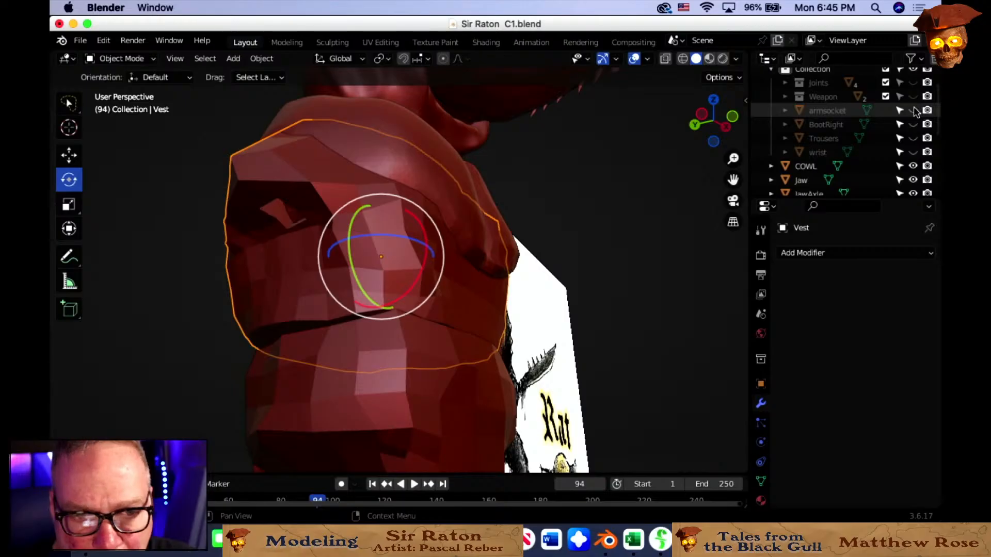
key("ctrl+z")
key("ctrl+z")
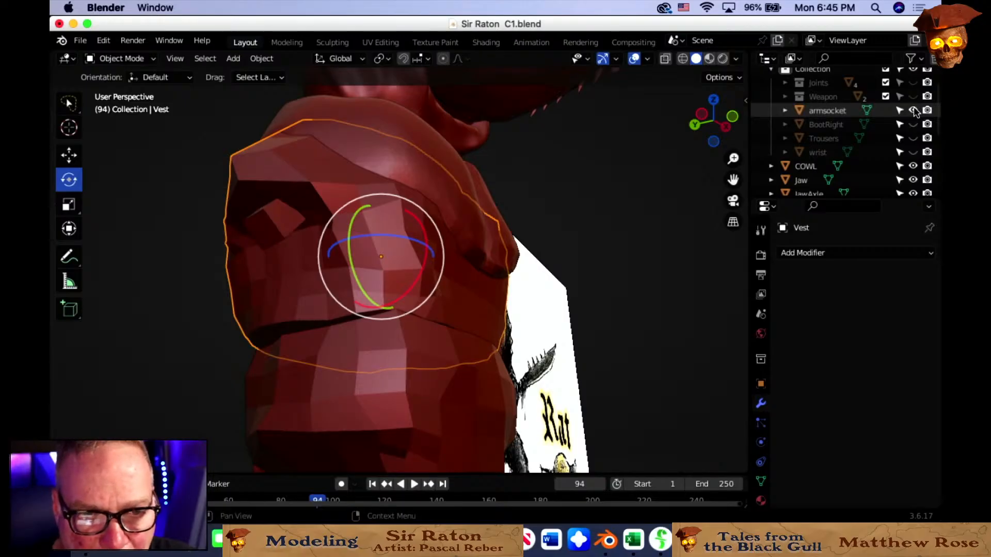
key("ctrl+z")
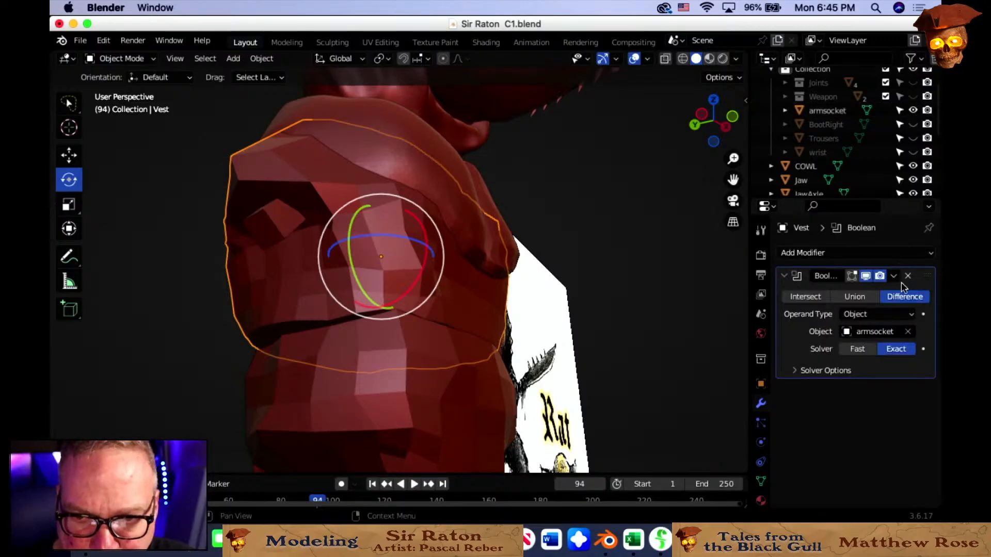
left_click(909, 277)
Check the vest's underarm with the armsocket block hidden and shown again, and compare the arm position with the artwork.
left_click(675, 210)
middle_click_drag(675, 210, 281, 236)
left_click(240, 252)
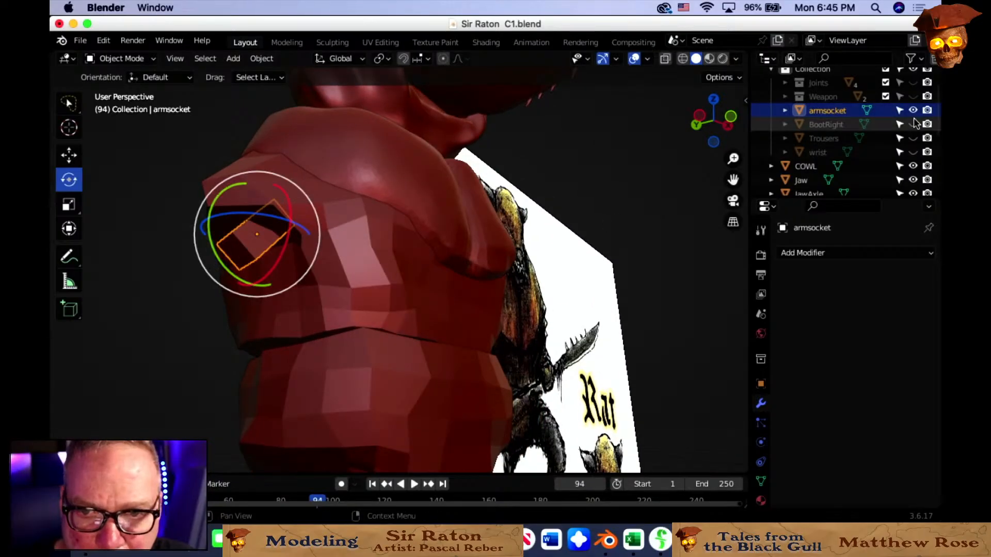
left_click(913, 111)
left_click(913, 111)
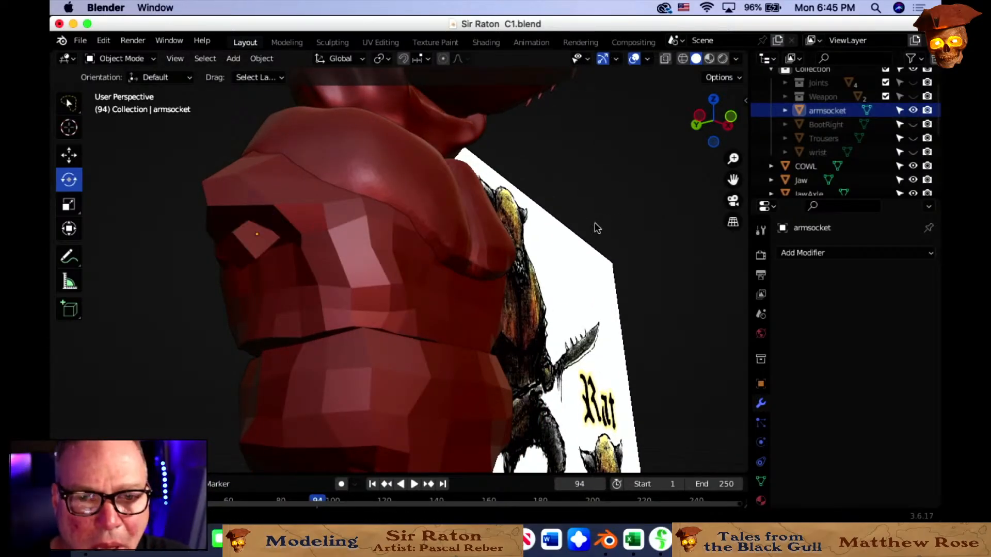
middle_click_drag(593, 225, 539, 237)
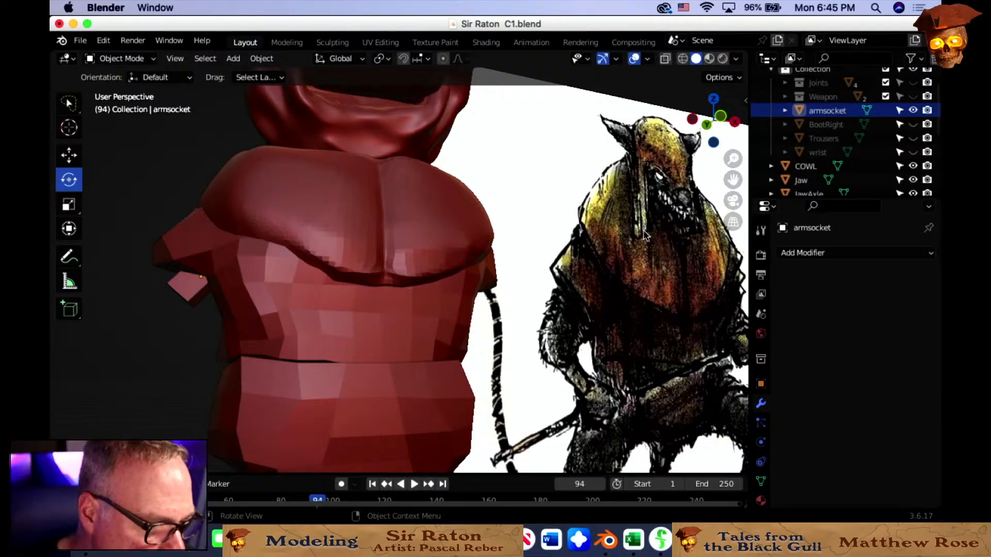
mouse_move(646, 239)
middle_mouse_down()
mouse_move(519, 270)
mouse_move(502, 295)
mouse_move(692, 325)
mouse_move(60, 316)
mouse_move(723, 331)
mouse_move(690, 342)
mouse_move(643, 323)
mouse_move(690, 334)
mouse_move(597, 301)
mouse_move(564, 311)
mouse_move(539, 264)
mouse_move(546, 272)
middle_mouse_up()
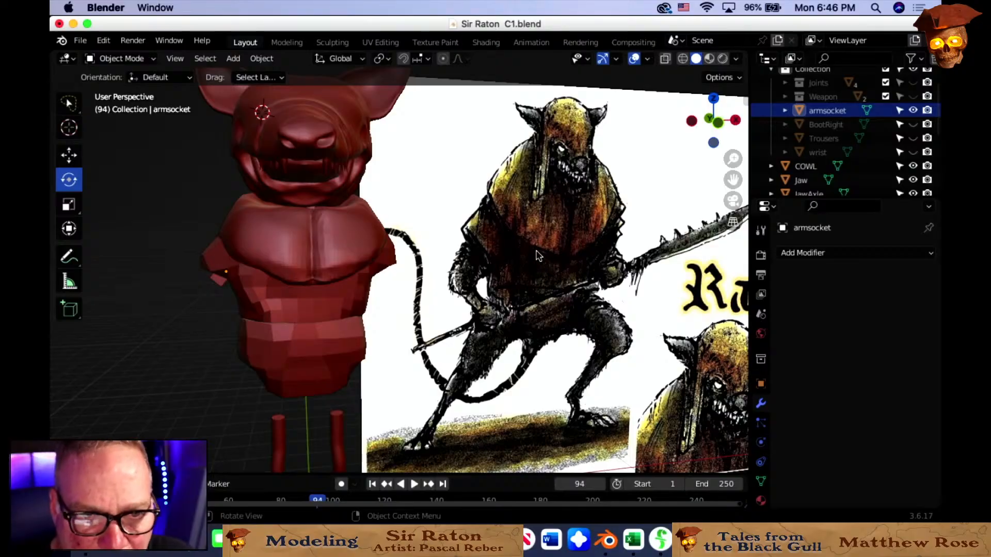
scroll(537, 258, "up", 2)
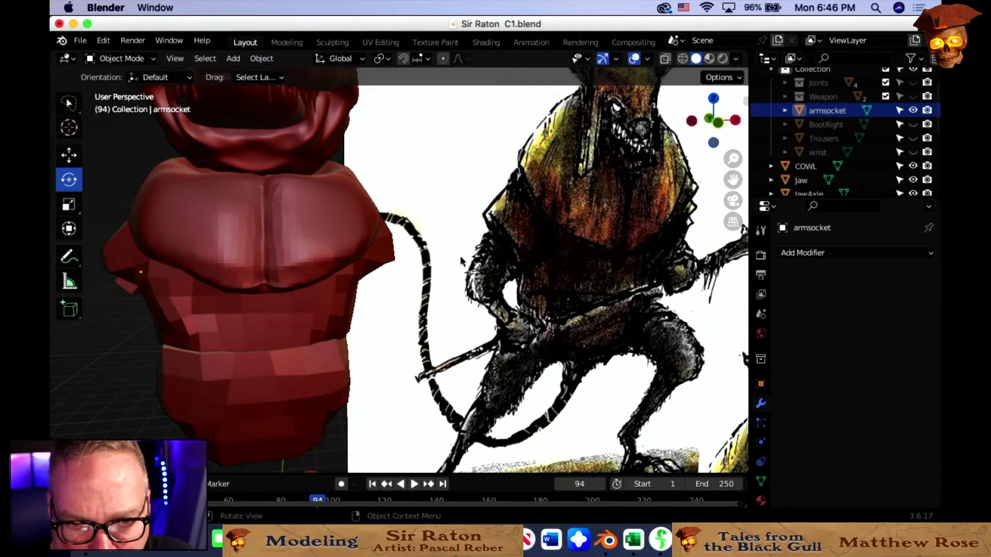
scroll(460, 256, "down", 1)
mouse_move(431, 271)
middle_mouse_down("shift")
mouse_move(476, 244)
mouse_move(490, 249)
middle_mouse_up("shift")
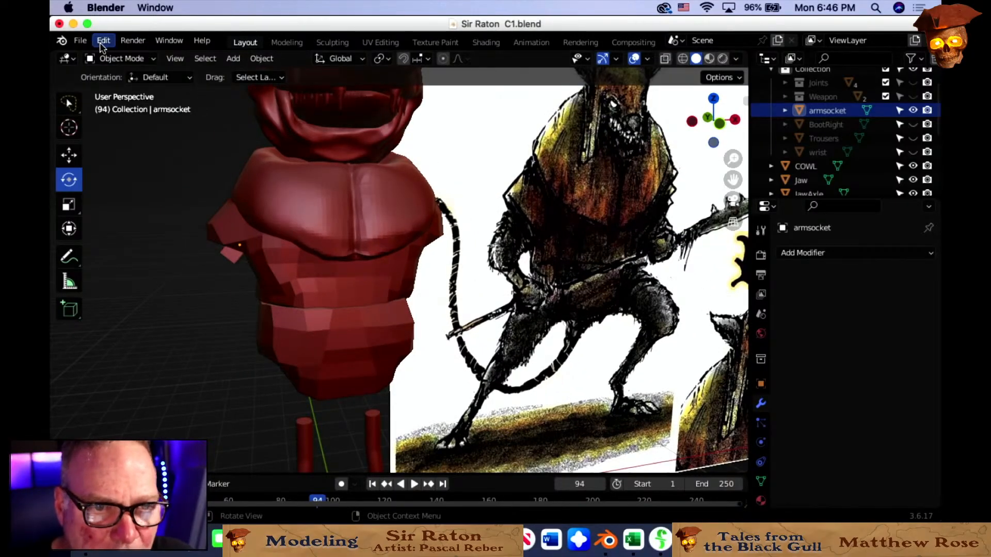
Save the file as a new version named Sir Raton Jacket C2.blend.
left_click(80, 40)
left_click(100, 146)
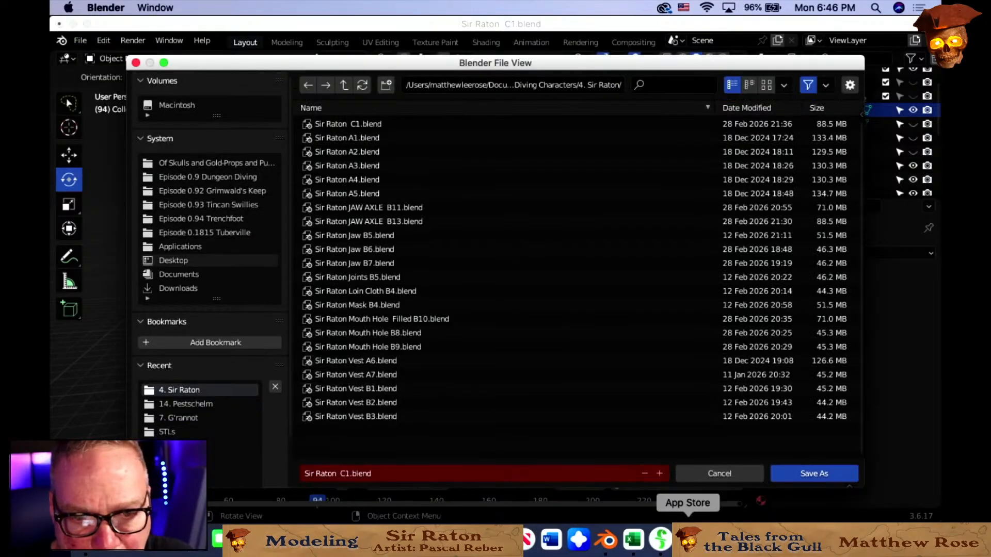
left_click(660, 473)
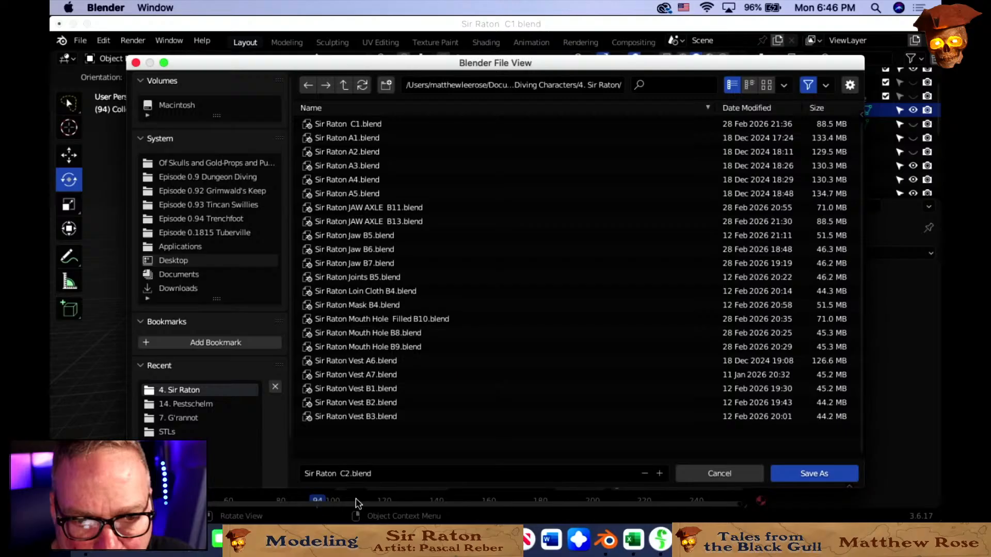
left_click(337, 474)
left_click(339, 473)
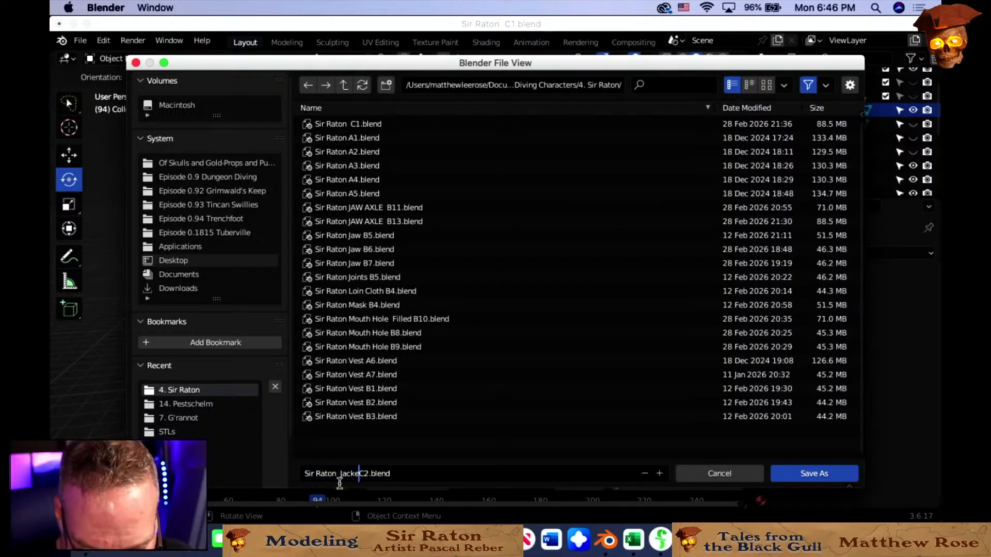
left_click(798, 479)
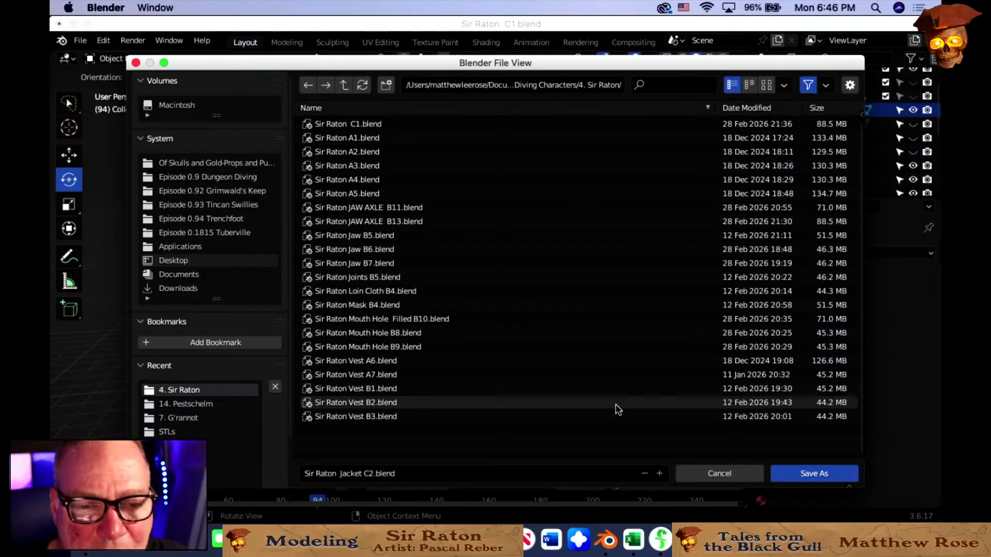
left_click(815, 471)
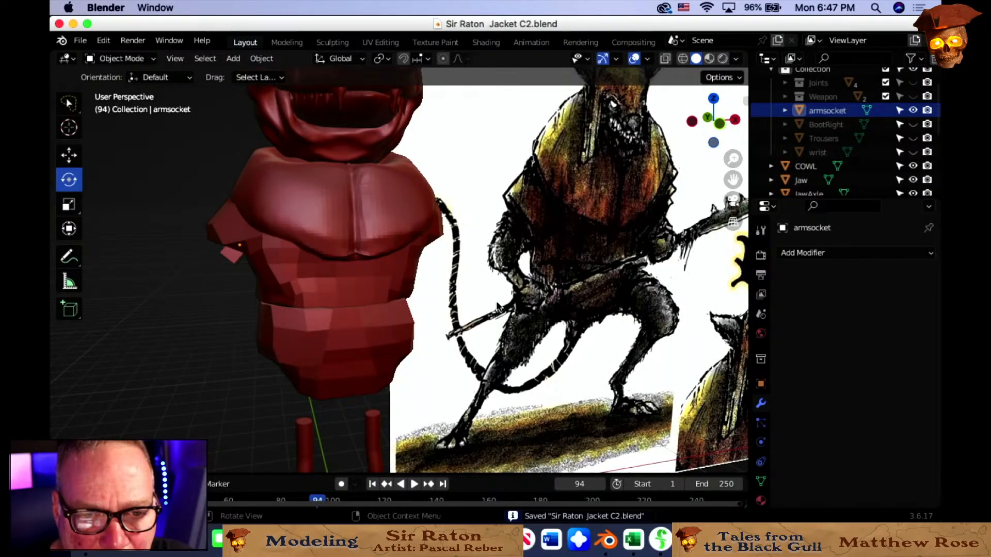
Compare the proportions of the vest, cowl and shoulders with the rat artwork from several angles.
scroll(497, 307, "down", 3)
scroll(485, 309, "up", 4)
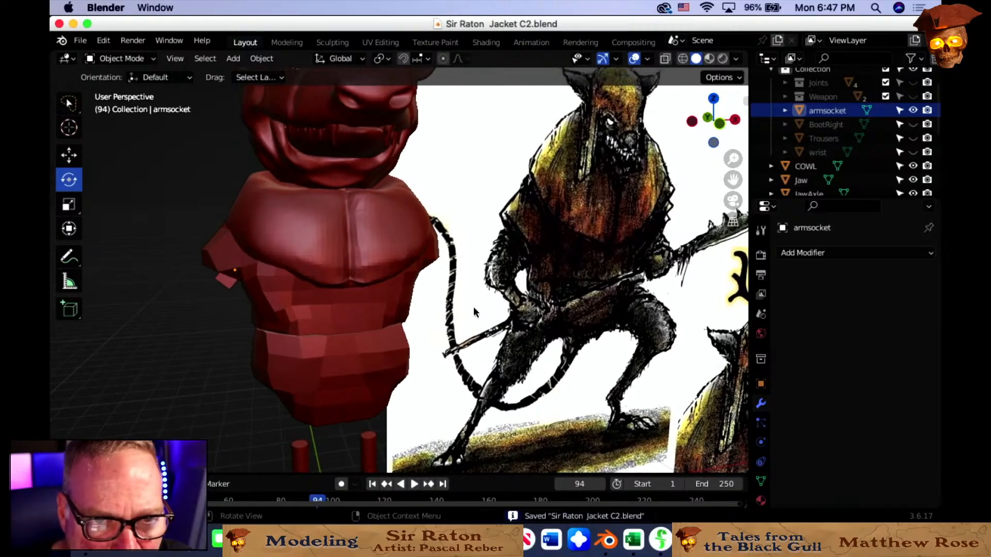
middle_click_drag(475, 311, 435, 310)
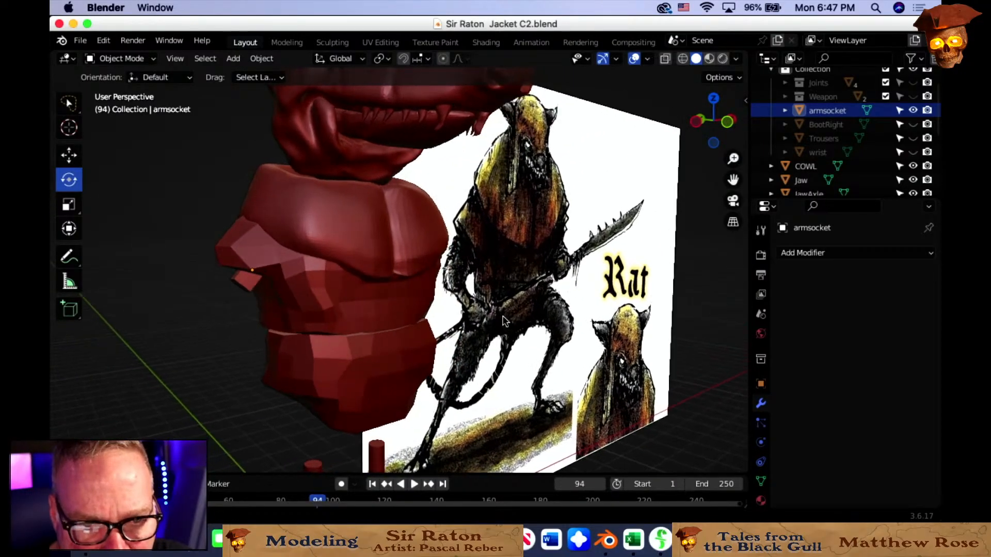
scroll(434, 310, "up", 5)
scroll(434, 309, "up", 3)
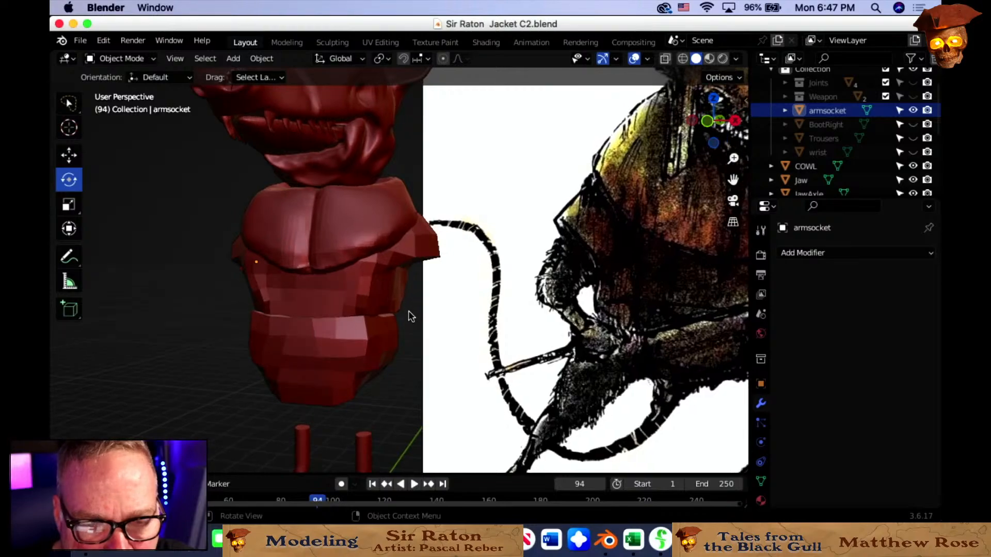
scroll(416, 315, "down", 3)
middle_click_drag(442, 312, 485, 308)
scroll(485, 334, "up", 2)
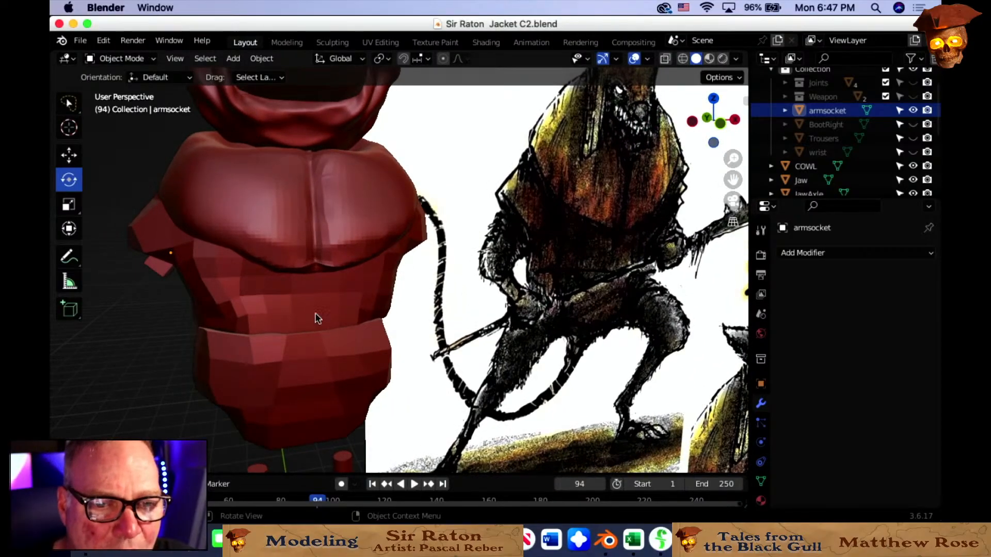
Select the vest and open it in Edit Mode to examine its mesh density.
left_click(325, 295)
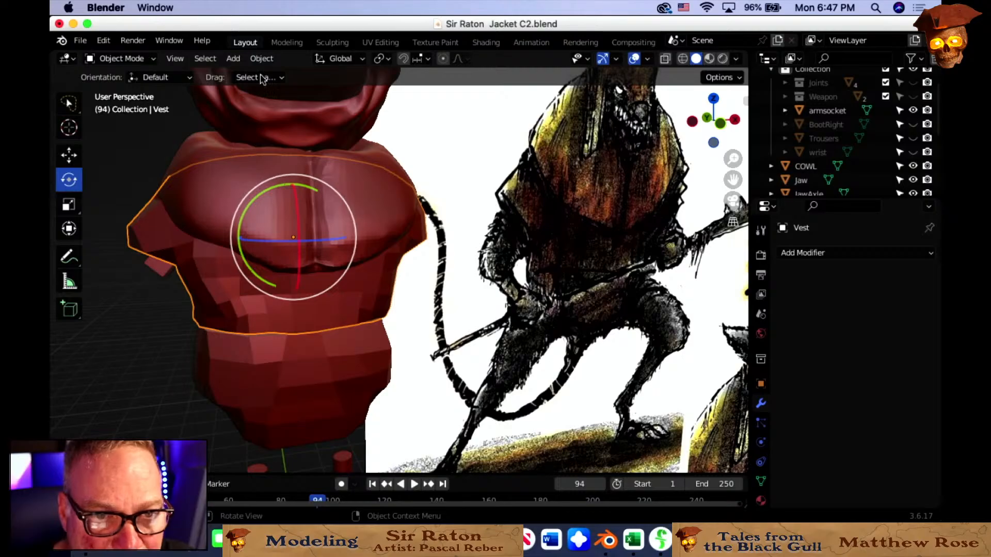
left_click(140, 60)
left_click(127, 103)
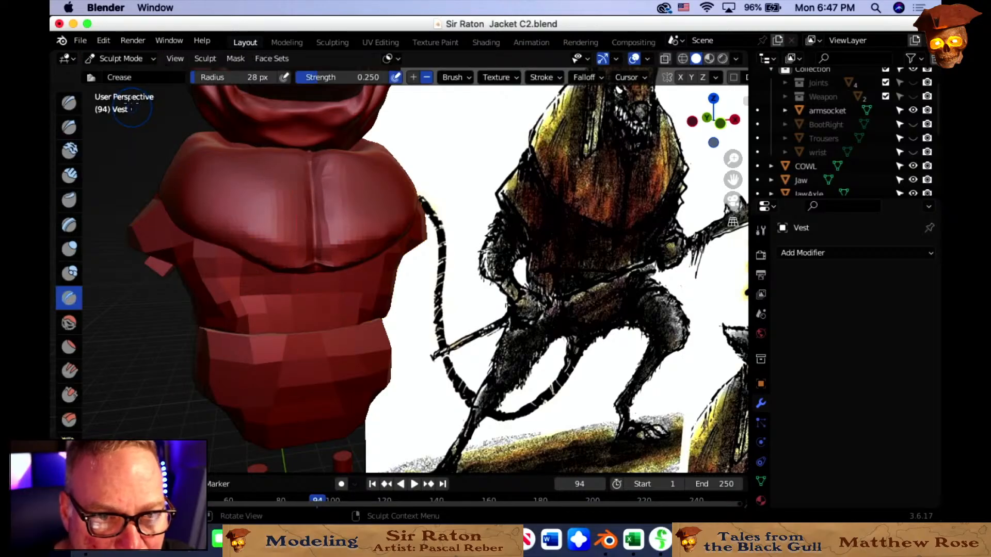
left_click(118, 59)
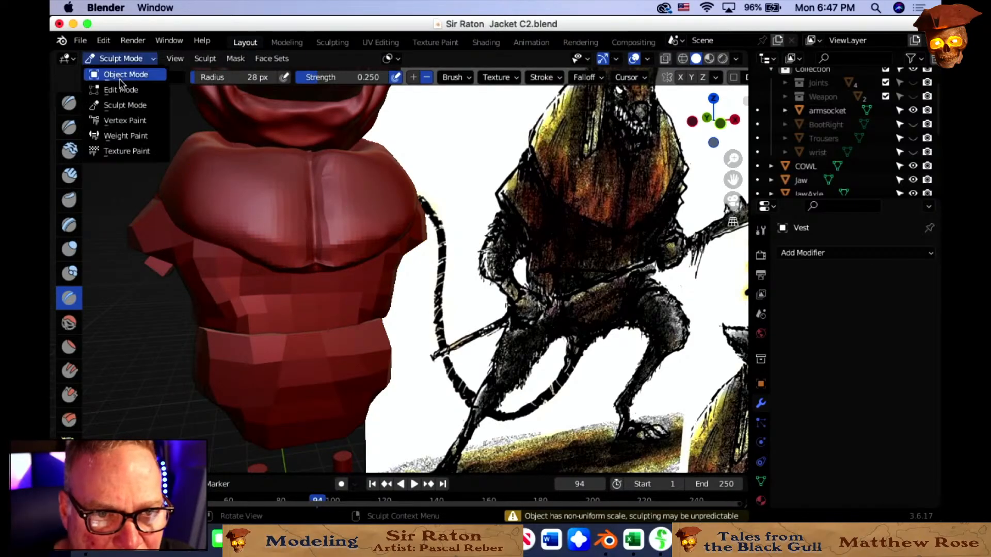
left_click(124, 89)
middle_click_drag(291, 296, 270, 290)
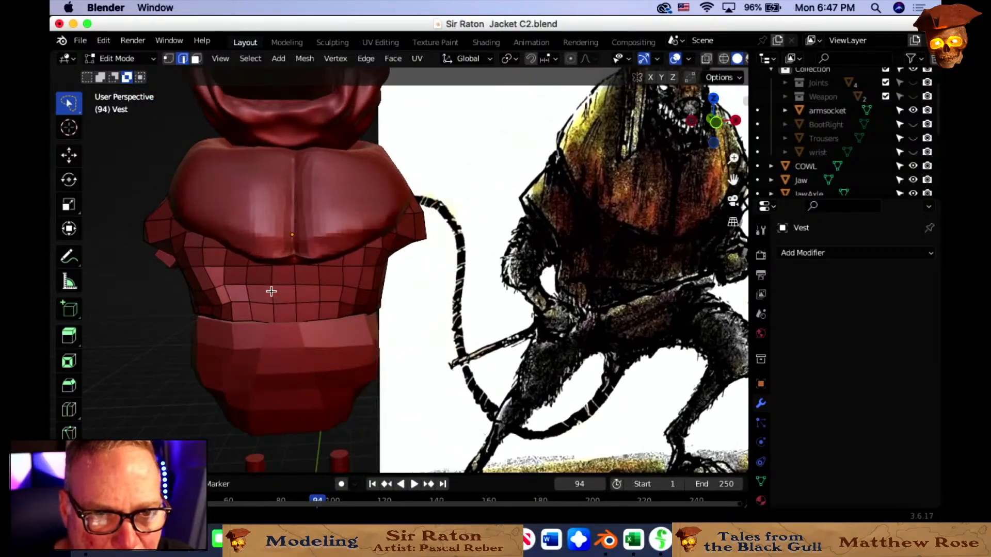
Switch the vest to Sculpt Mode and remesh it at a finer voxel size of about 0.0445 m.
left_click(124, 59)
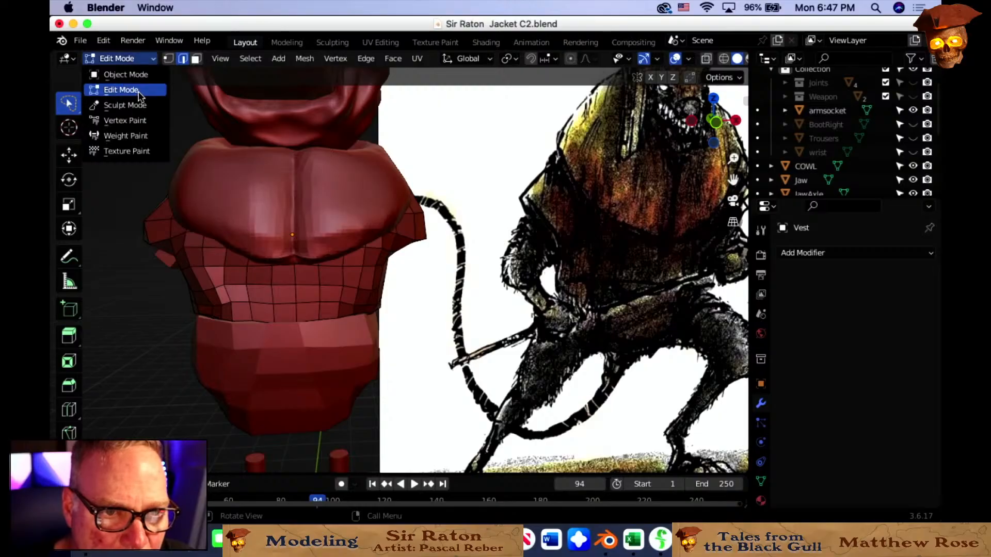
left_click(135, 106)
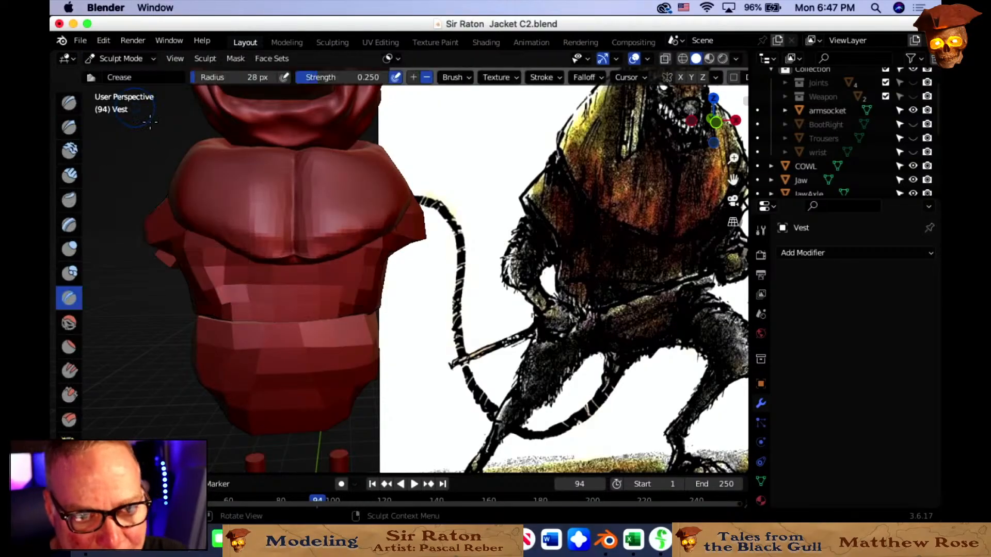
key("r")
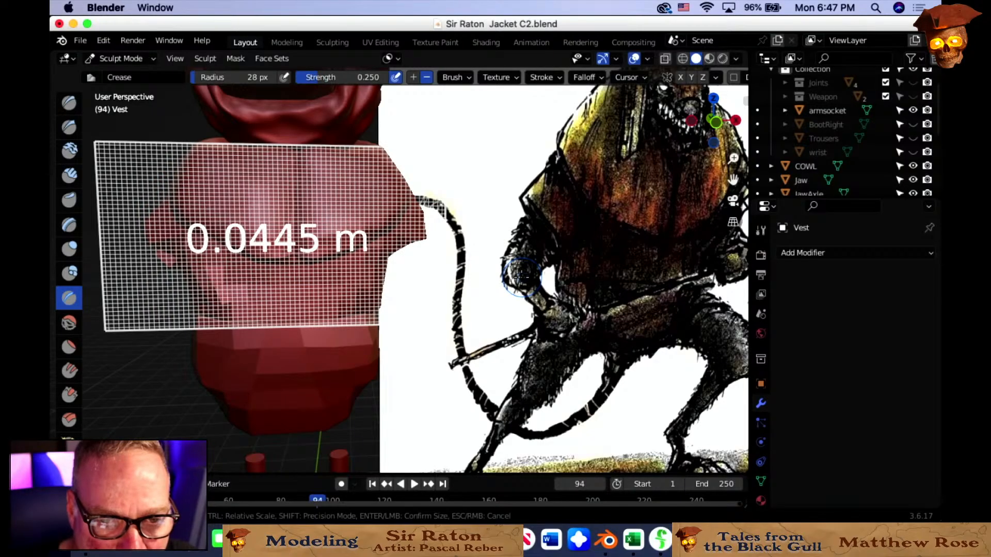
left_click(522, 277)
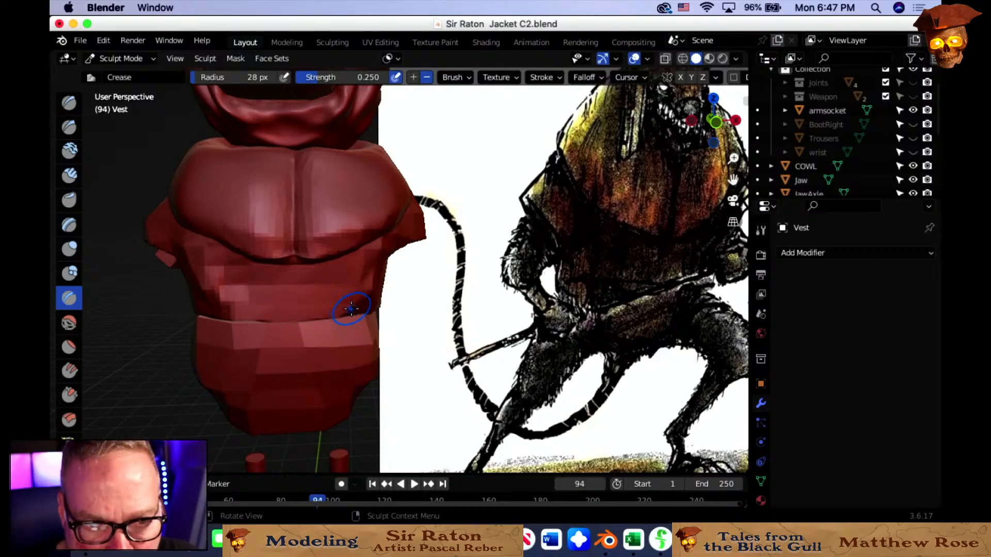
middle_click_drag(356, 310, 378, 304)
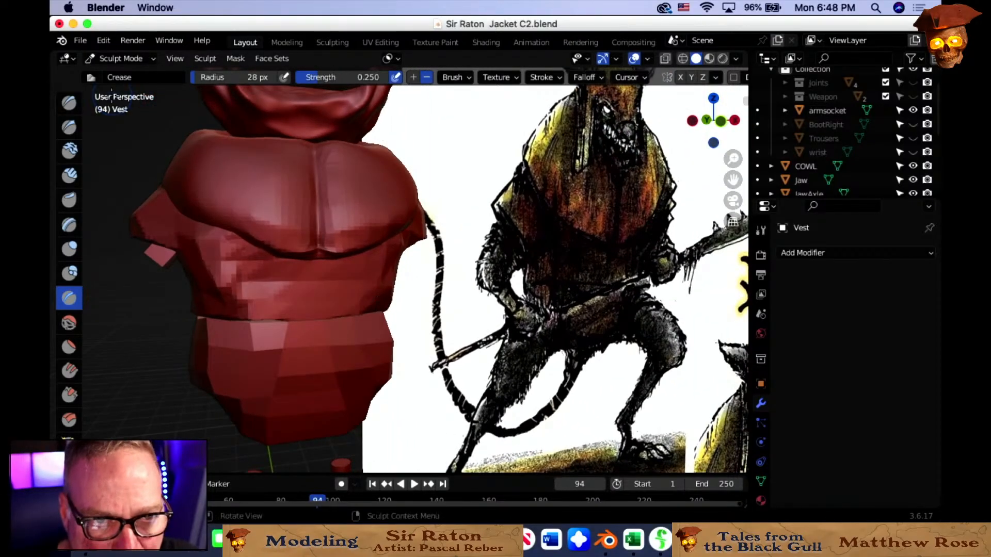
Examine the remeshed vest's mesh density in Edit Mode and return to Sculpt Mode.
left_click(120, 59)
left_click(126, 93)
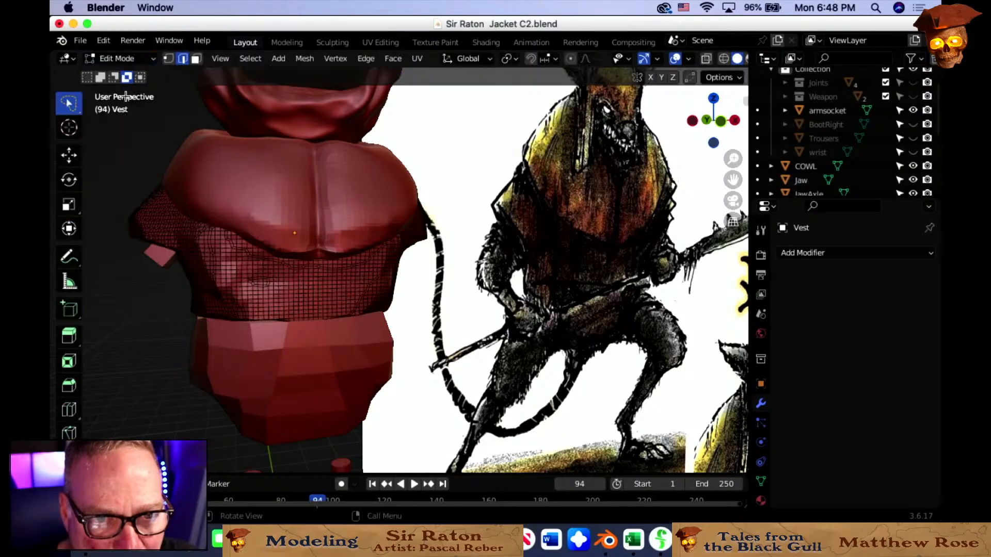
middle_click_drag(256, 227, 237, 215)
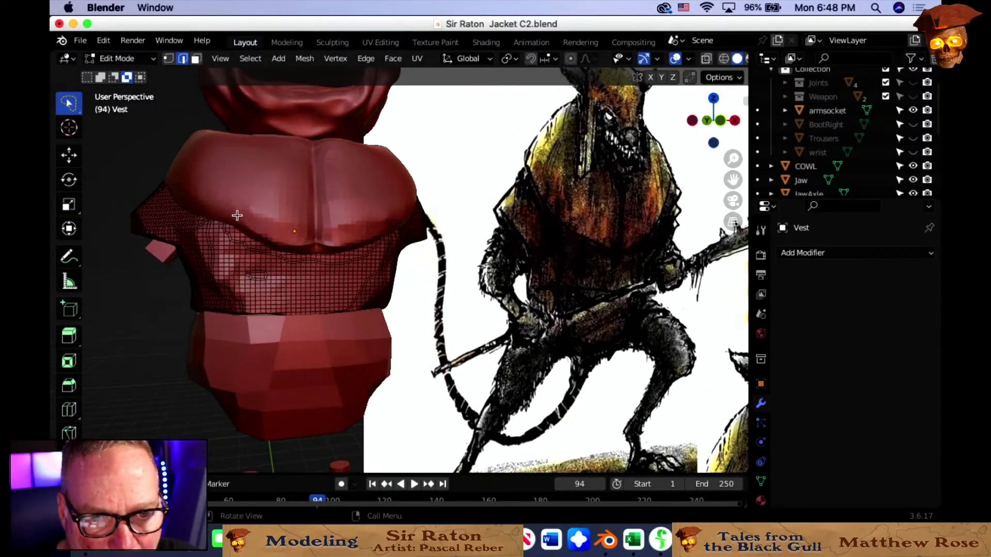
left_click(149, 59)
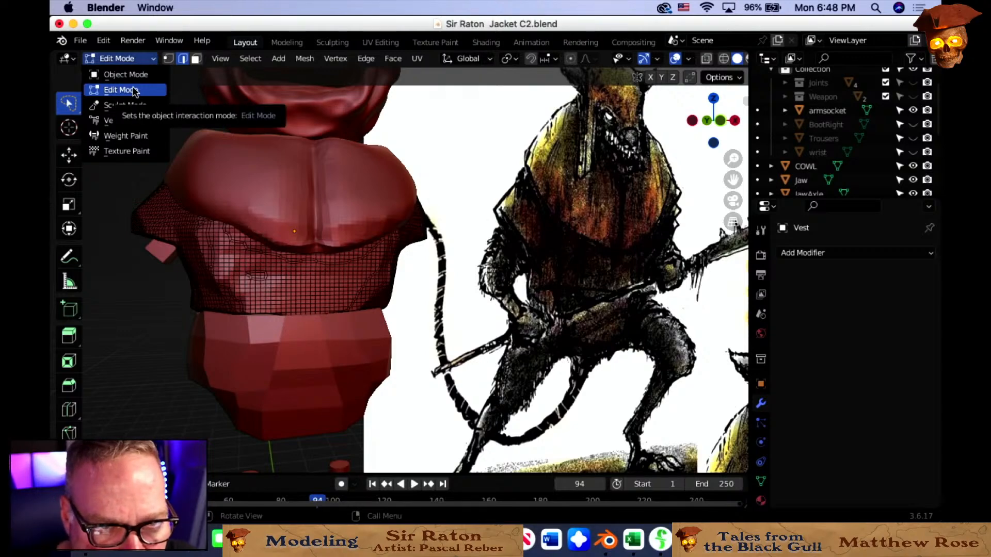
left_click(127, 105)
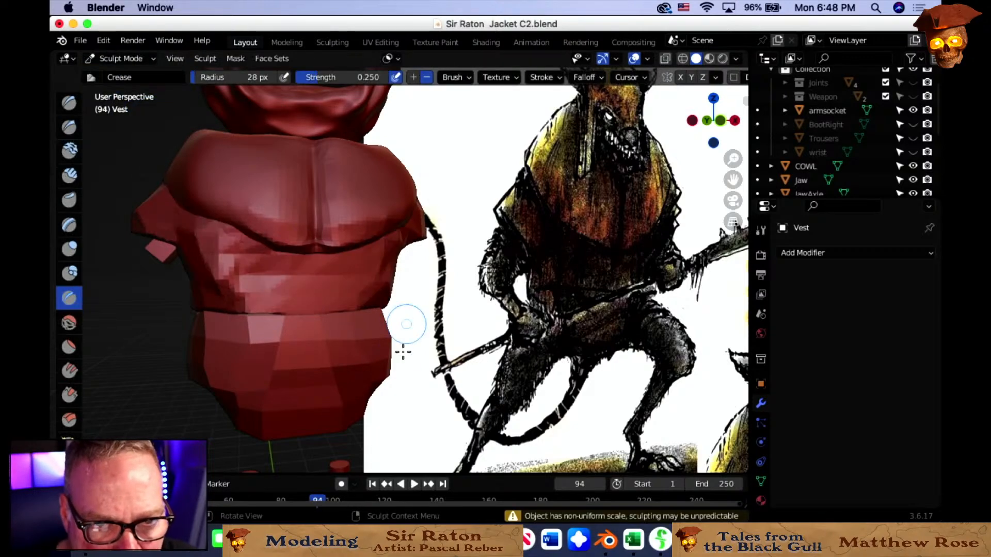
Set the sculpt brush radius to 47 px and smooth the faceted surface across the vest's front.
middle_click_drag(399, 328, 383, 328)
key("f")
left_click(405, 322)
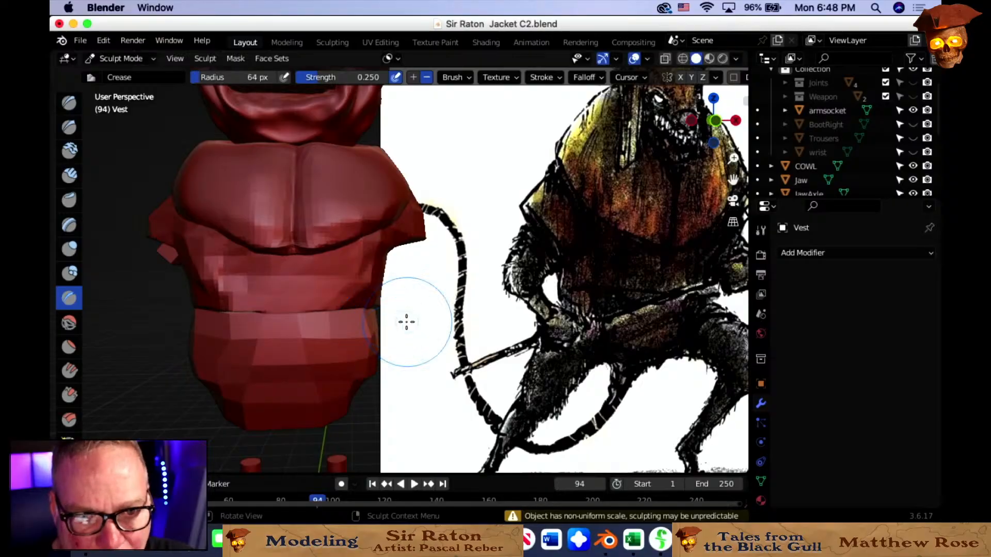
key("f")
left_click(318, 292)
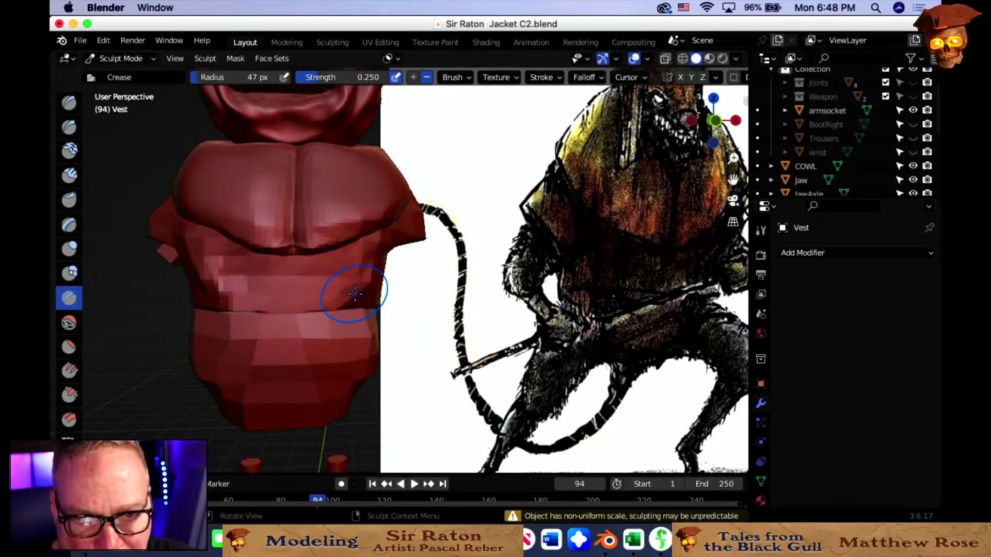
middle_click_drag(354, 290, 320, 292)
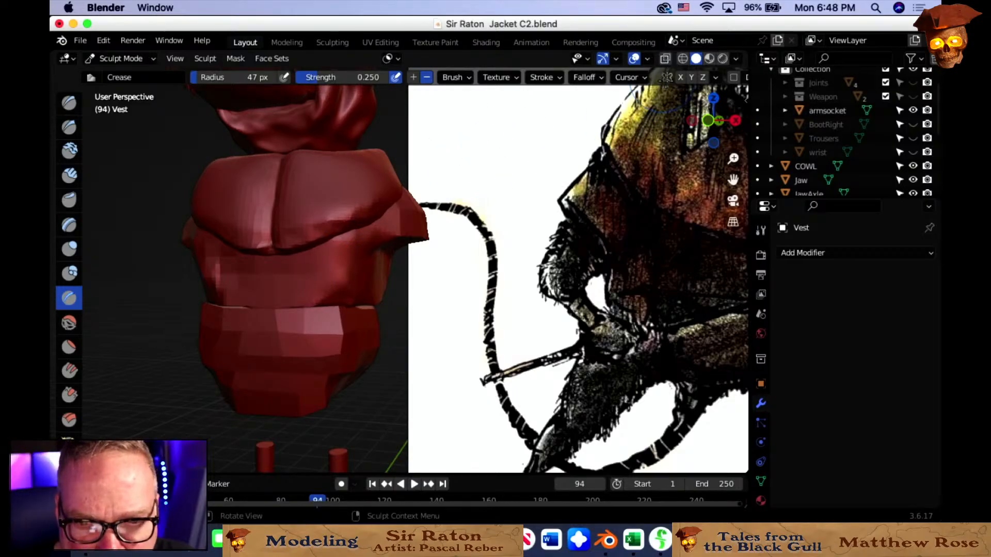
middle_click_drag(325, 279, 343, 278)
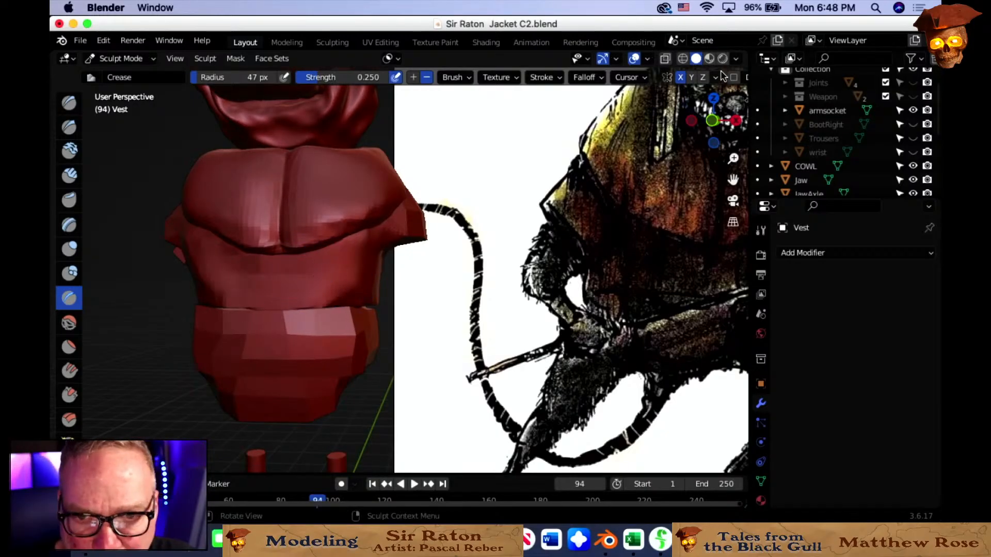
mouse_move(316, 261)
middle_mouse_down()
mouse_move(265, 283)
mouse_move(254, 233)
middle_mouse_up()
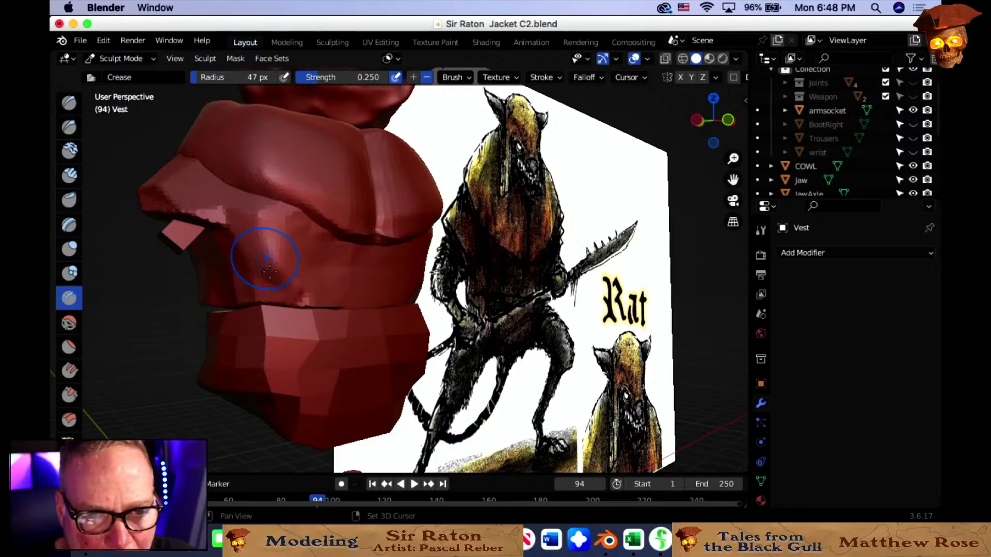
mouse_move(336, 278)
middle_mouse_down()
mouse_move(281, 283)
mouse_move(325, 287)
mouse_move(139, 235)
middle_mouse_up()
Switch to the Grab brush and smooth the blocky surfaces of the vest's lower front and left shoulder sleeve.
key("g")
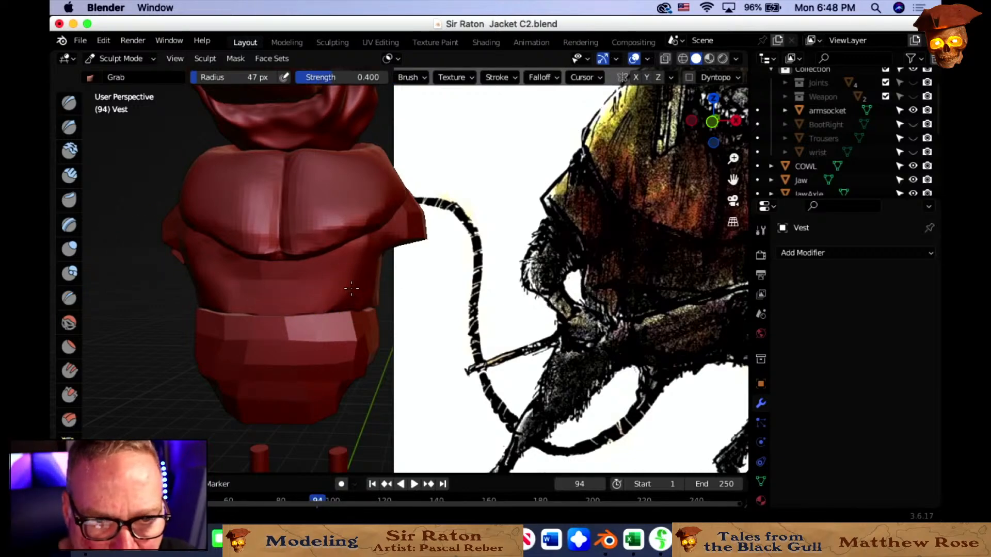
middle_click_drag(332, 289, 217, 297)
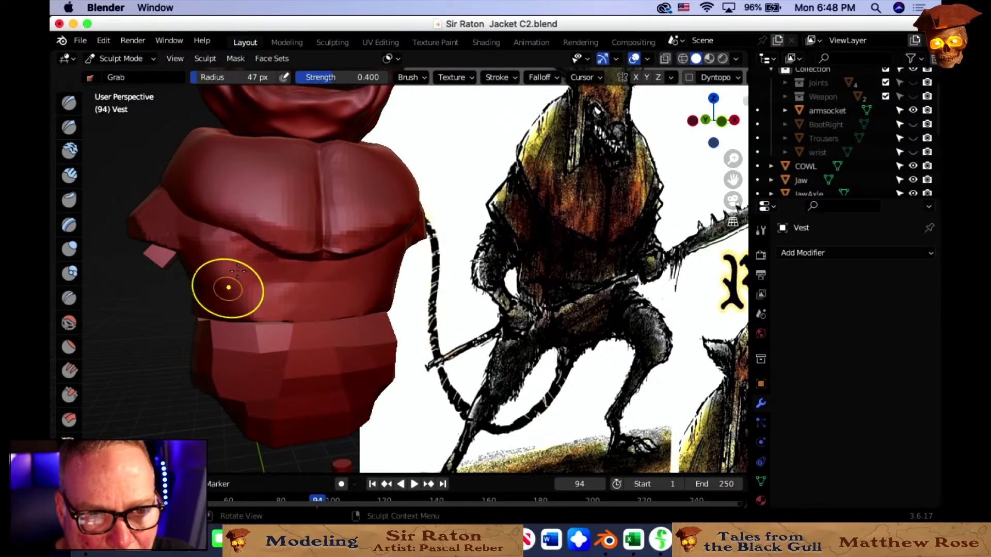
middle_click_drag(325, 270, 314, 278)
left_click_drag(378, 242, 382, 243)
middle_click_drag(382, 243, 283, 250)
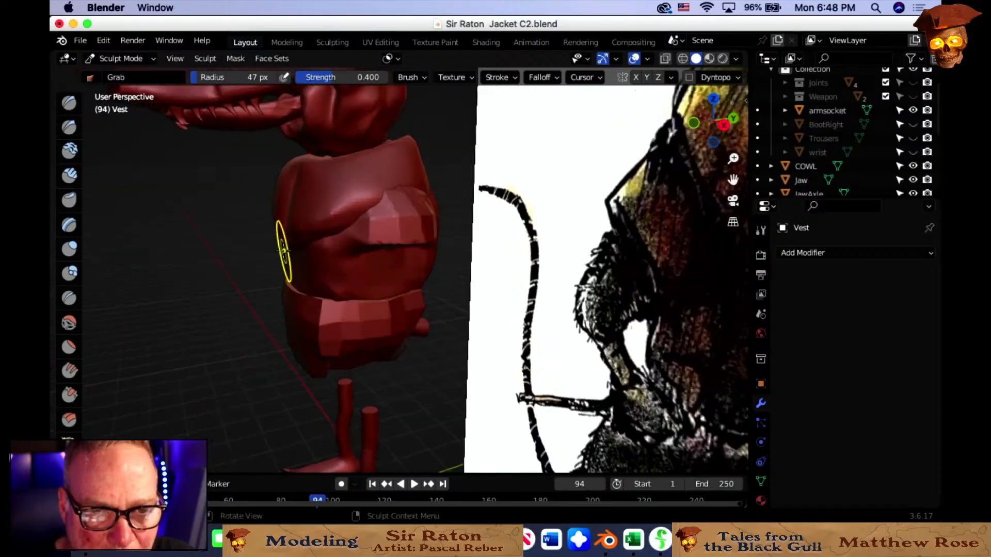
mouse_move(385, 227)
left_mouse_down()
mouse_move(409, 214)
mouse_move(382, 223)
left_mouse_up()
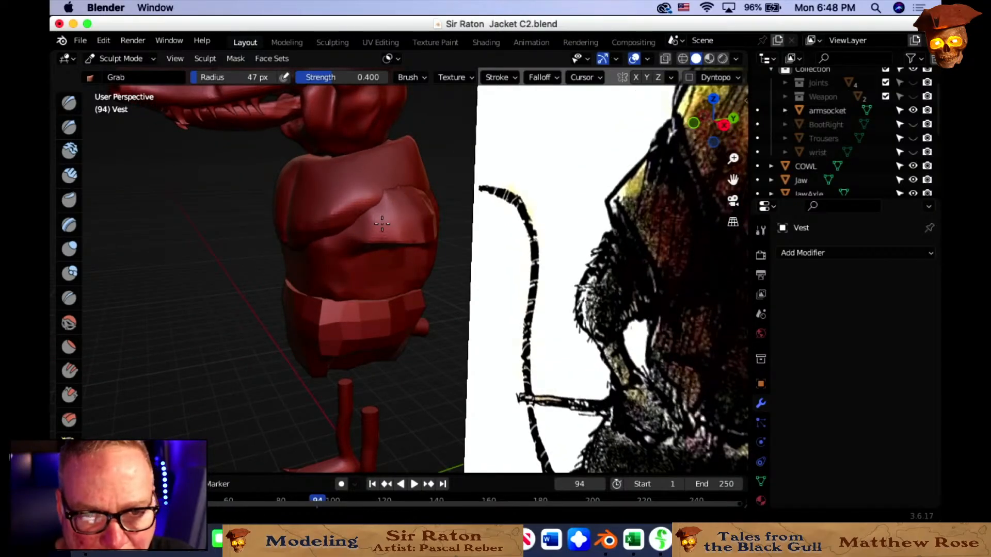
Hide the RatRef reference image that blocks the view of the vest's side.
middle_click_drag(382, 223, 332, 232)
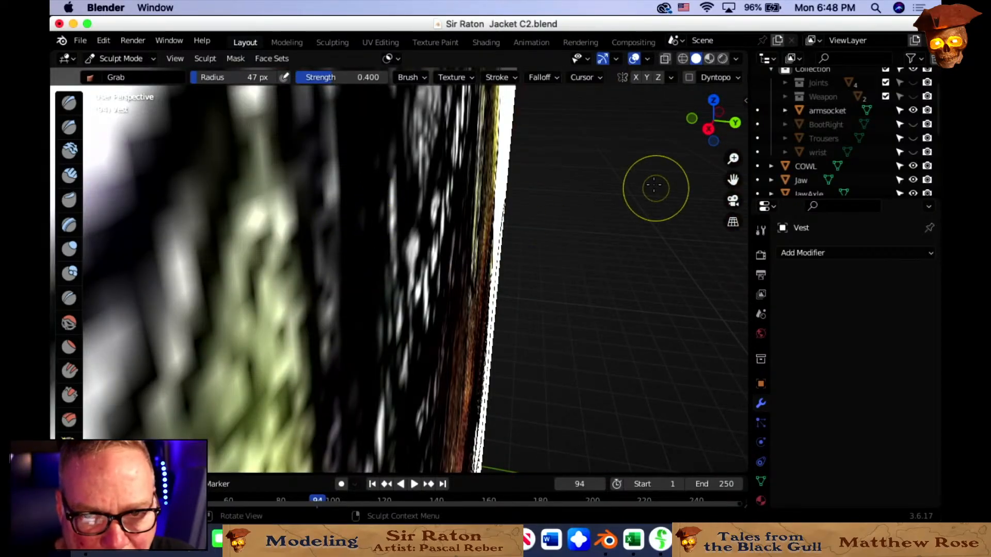
scroll(877, 159, "down", 3)
scroll(877, 159, "down", 3)
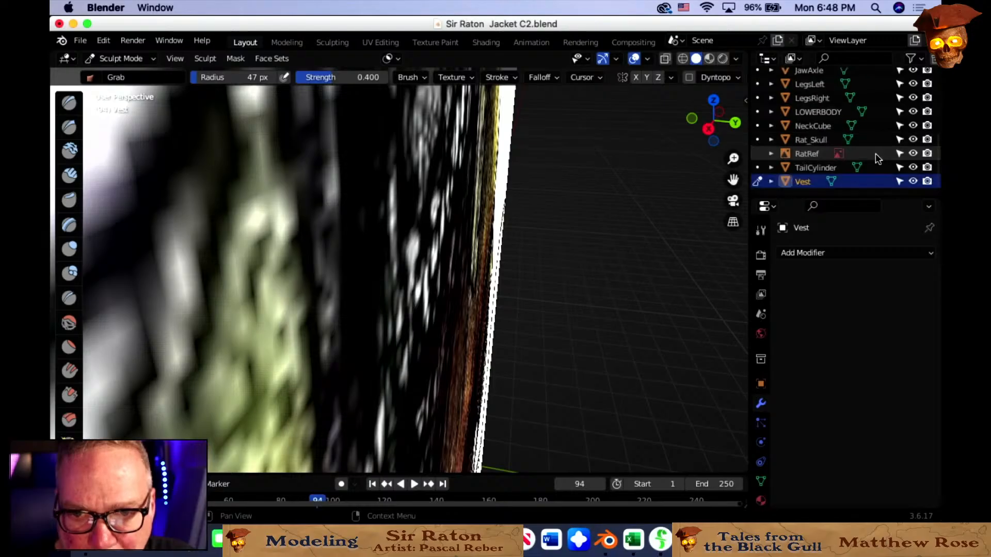
scroll(877, 159, "up", 6)
scroll(877, 159, "down", 6)
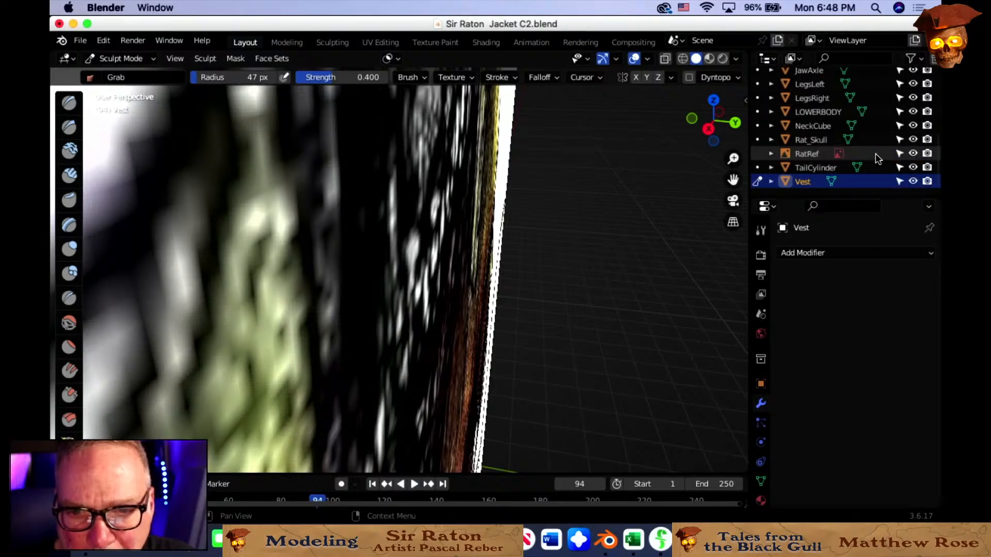
left_click(913, 154)
Smooth the back part of the vest's left shoulder sleeve and save the file.
mouse_move(463, 279)
middle_mouse_down()
mouse_move(478, 223)
mouse_move(474, 293)
mouse_move(433, 258)
mouse_move(411, 269)
middle_mouse_up()
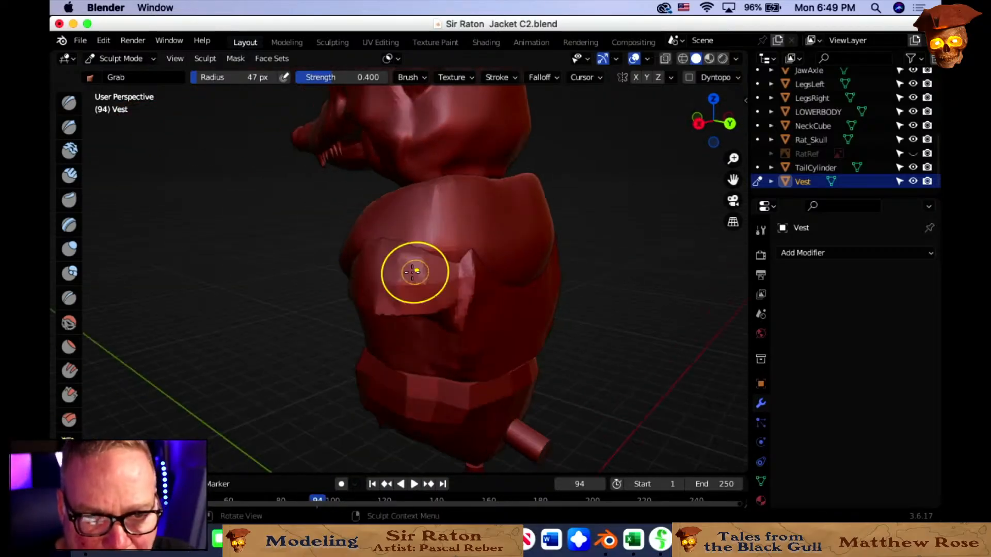
left_click_drag(418, 279, 389, 286)
mouse_move(385, 292)
middle_mouse_down()
mouse_move(431, 261)
mouse_move(415, 265)
mouse_move(439, 281)
mouse_move(423, 281)
mouse_move(439, 253)
mouse_move(438, 290)
middle_mouse_up()
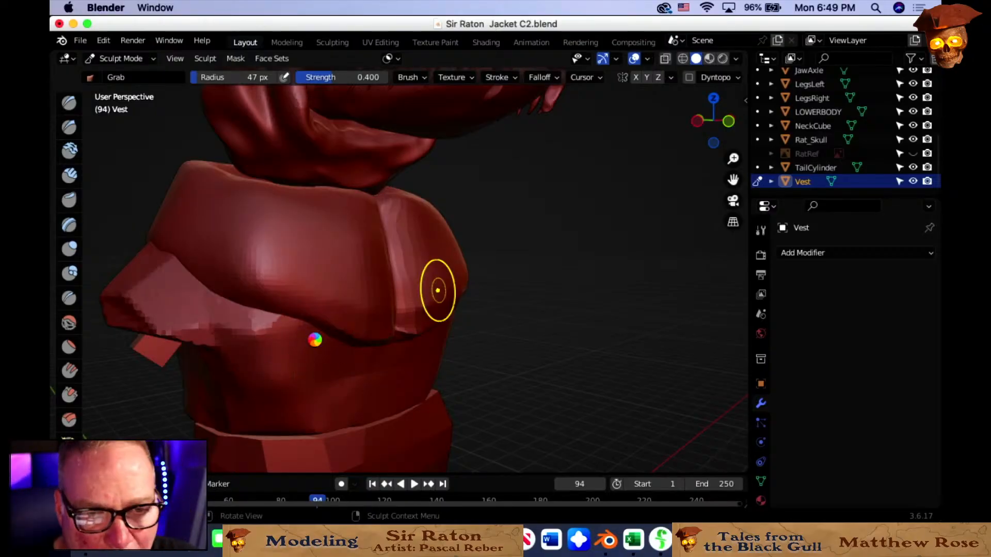
scroll(315, 339, "down", 2)
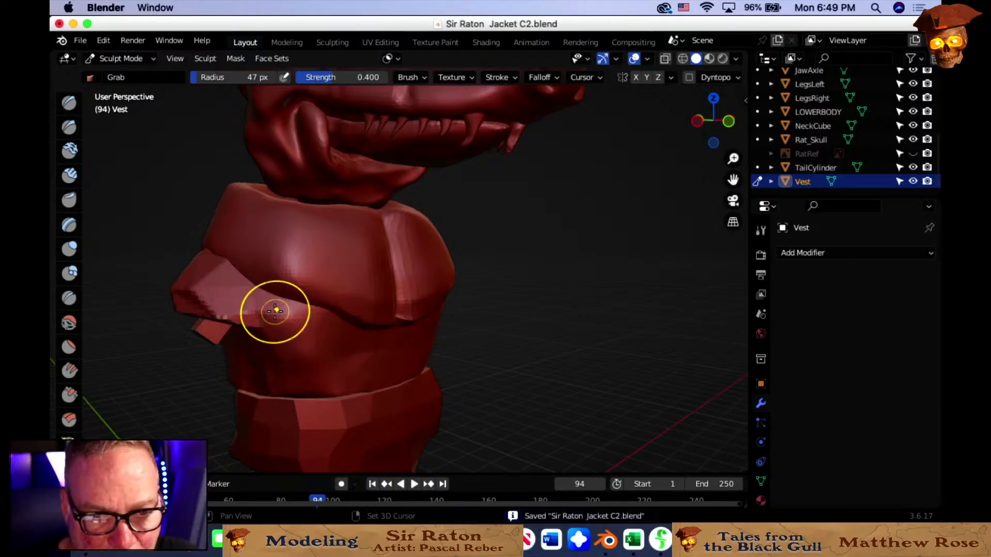
Smooth the vest's right shoulder sleeve and its jagged lower edge above the armsocket block.
middle_click_drag(274, 311, 328, 312)
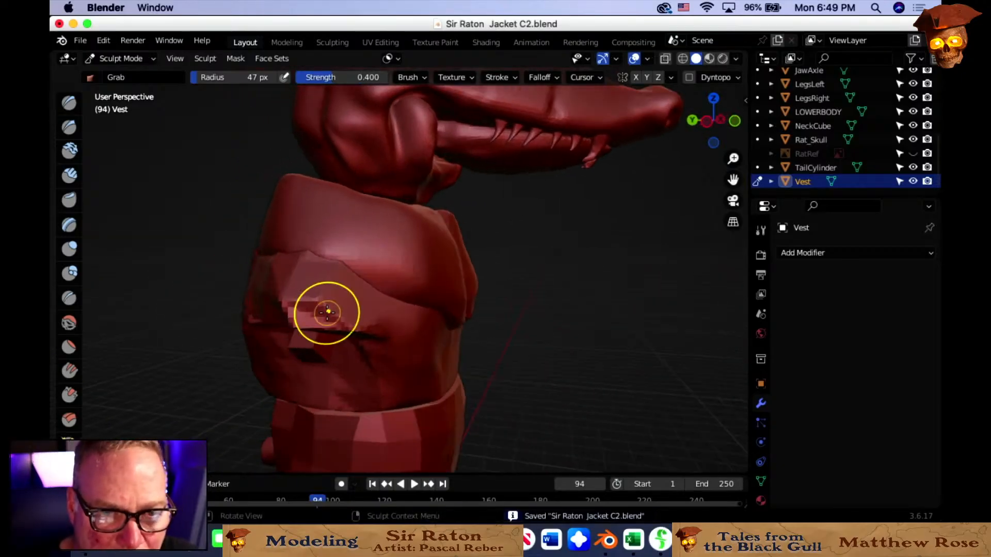
left_click_drag(334, 311, 317, 285)
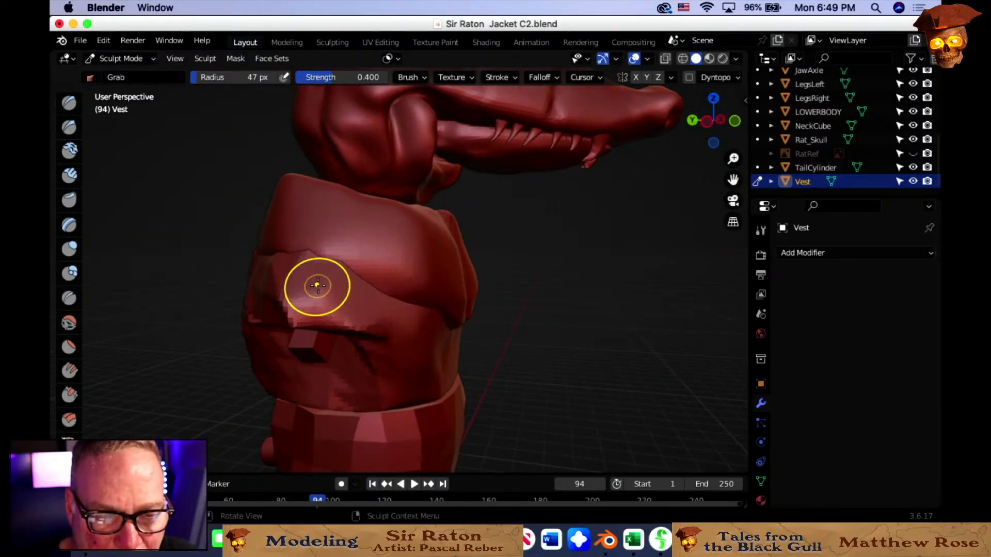
middle_click_drag(317, 286, 342, 289)
left_click_drag(346, 321, 384, 322)
mouse_move(383, 283)
middle_mouse_down()
mouse_move(321, 292)
mouse_move(256, 254)
mouse_move(128, 266)
mouse_move(327, 262)
middle_mouse_up()
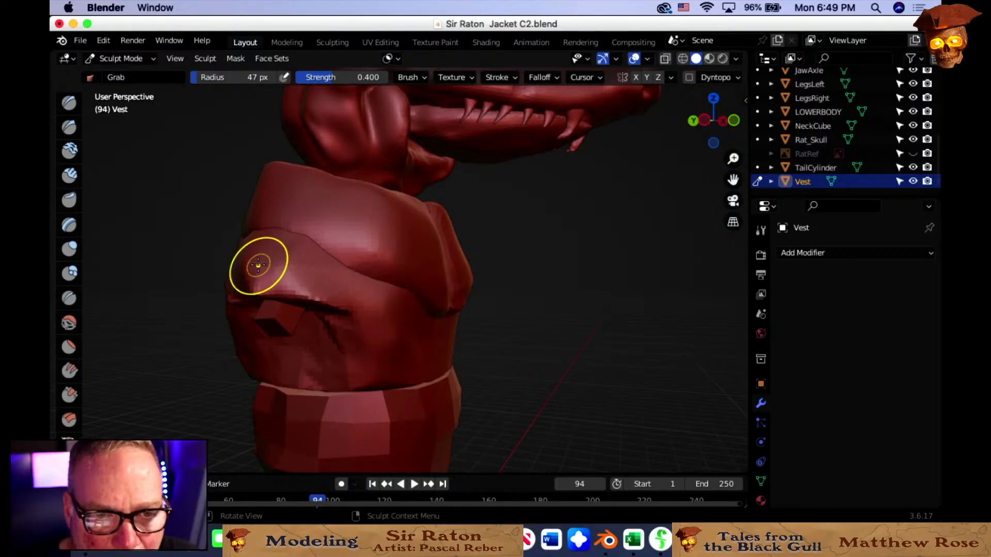
middle_click_drag(258, 265, 287, 260)
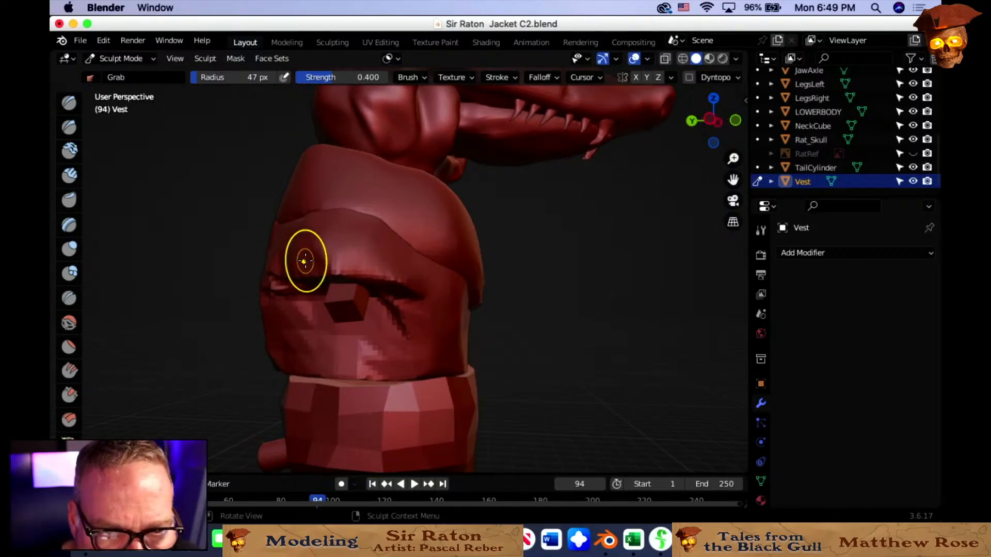
middle_click_drag(342, 243, 316, 276)
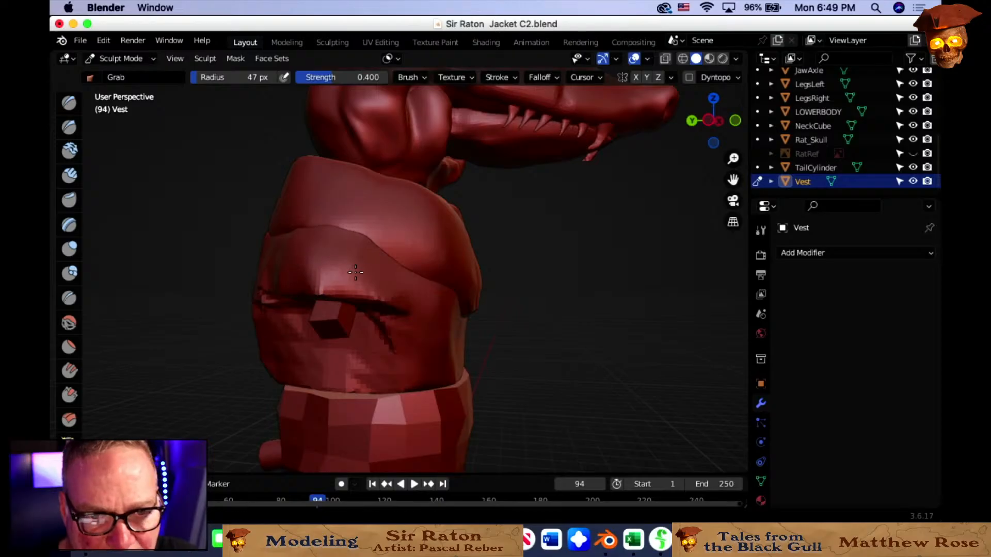
Smooth the remaining faceted patches on the vest's sides below the sleeves, checking the torso from the front and both sides.
middle_click_drag(389, 276, 453, 294)
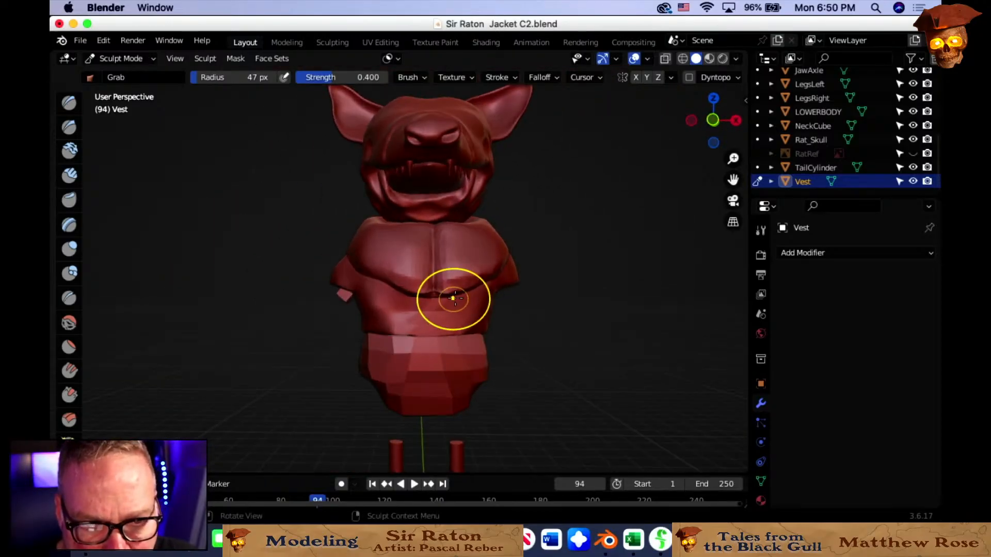
middle_click_drag(540, 298, 367, 290)
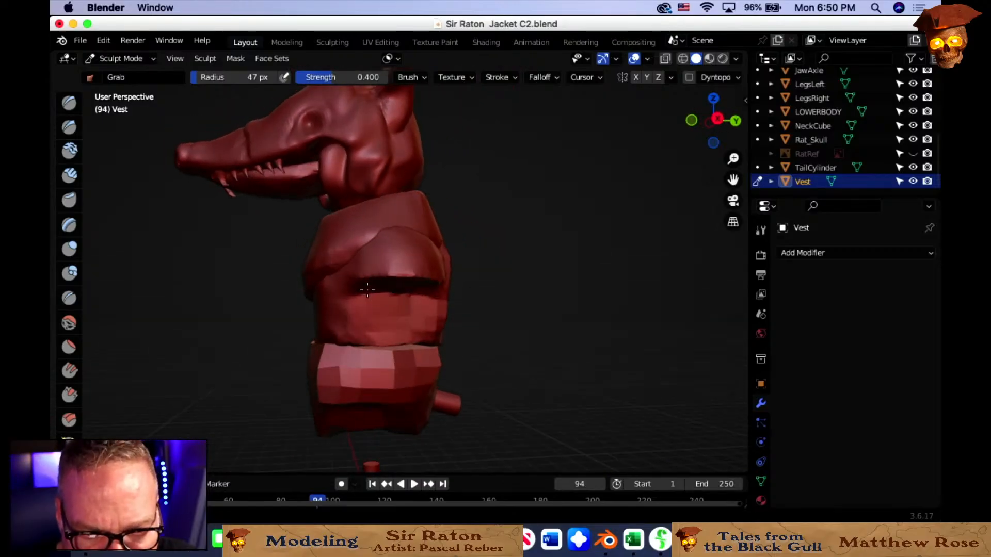
mouse_move(398, 324)
middle_mouse_down()
mouse_move(440, 316)
mouse_move(418, 322)
mouse_move(464, 331)
middle_mouse_up()
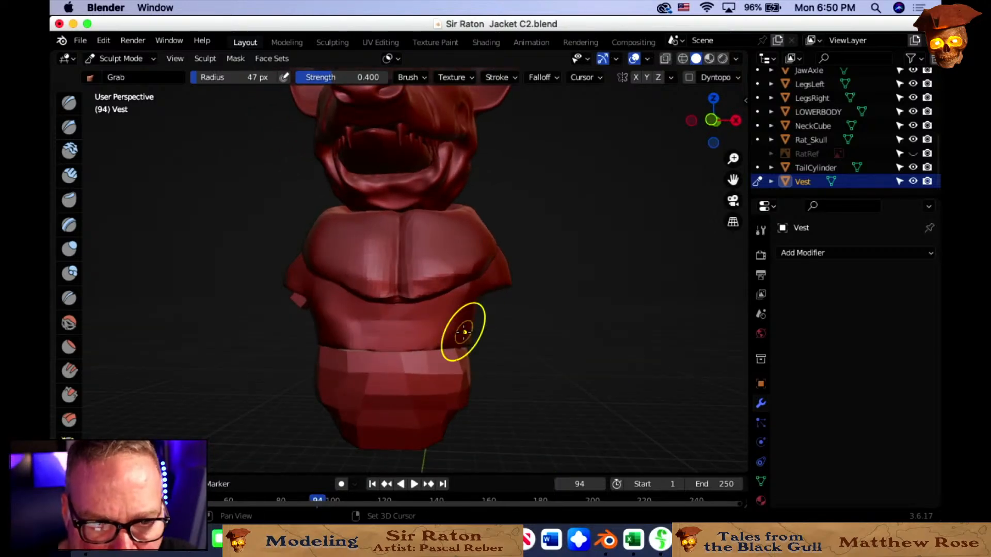
middle_click_drag(397, 336, 409, 343)
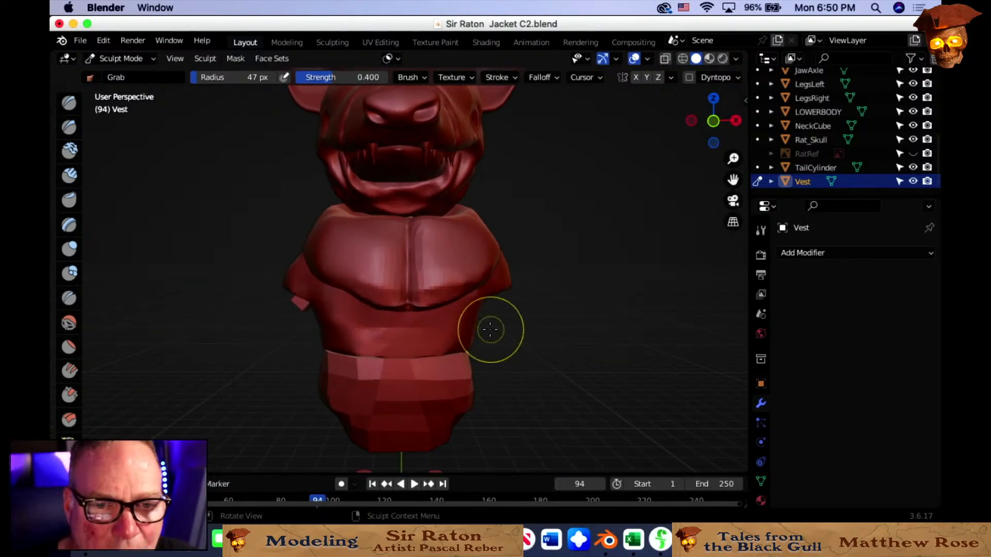
middle_click_drag(491, 327, 414, 339)
scroll(459, 324, "up", 2)
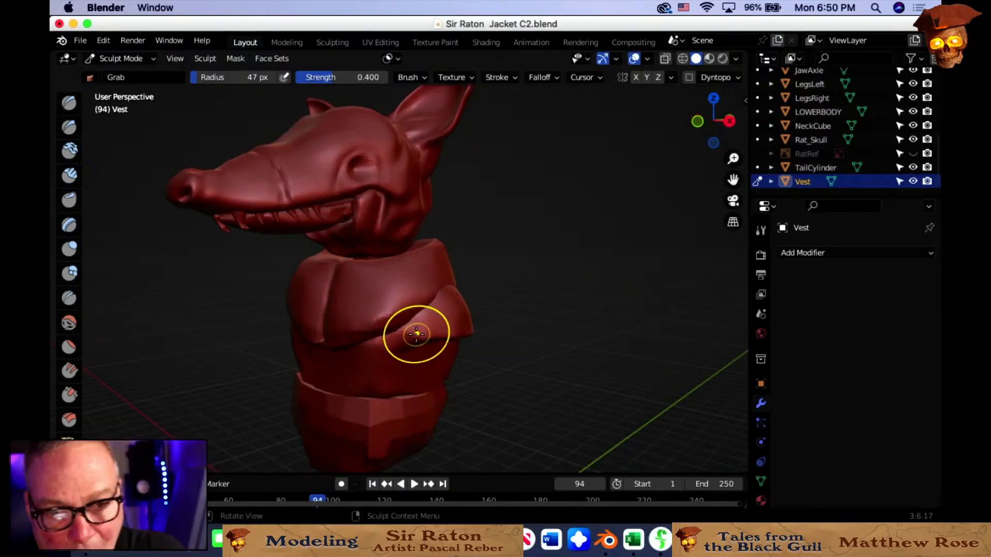
mouse_move(421, 347)
middle_mouse_down()
mouse_move(421, 356)
mouse_move(586, 358)
mouse_move(571, 342)
mouse_move(579, 339)
middle_mouse_up()
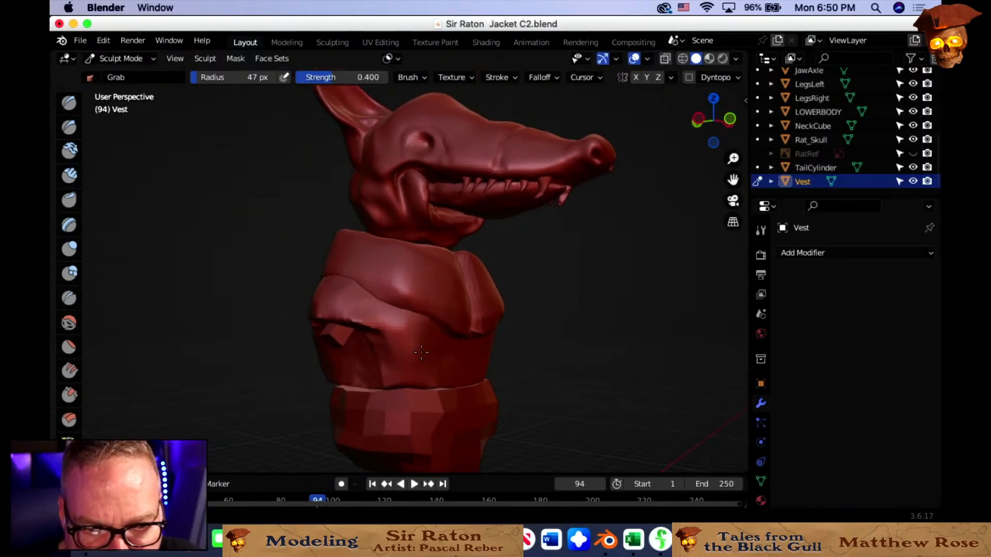
Nudge the back part of the vest's side below the shoulder sleeve with the Grab brush, checking the torso all around.
middle_click_drag(449, 356, 395, 357)
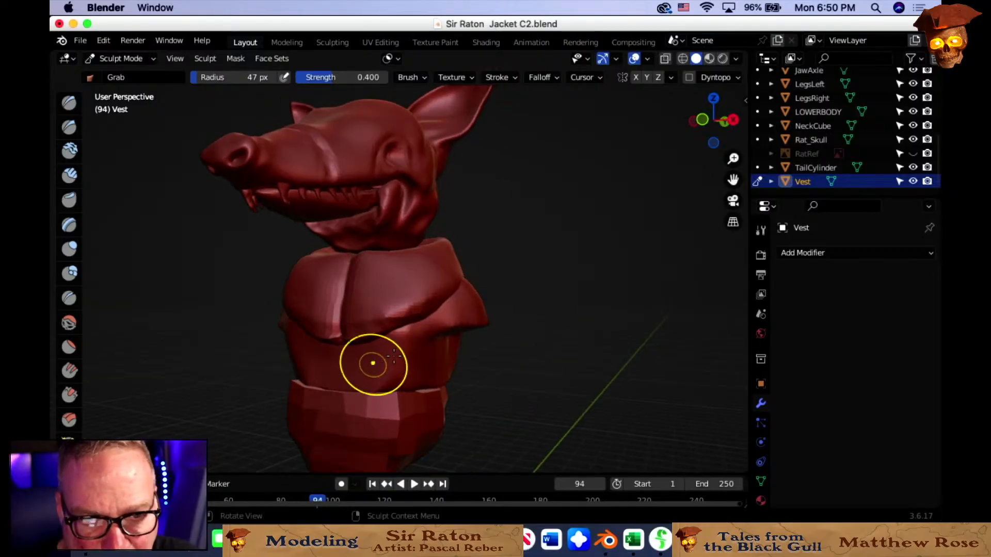
middle_click_drag(442, 312, 454, 347)
scroll(356, 309, "up", 2)
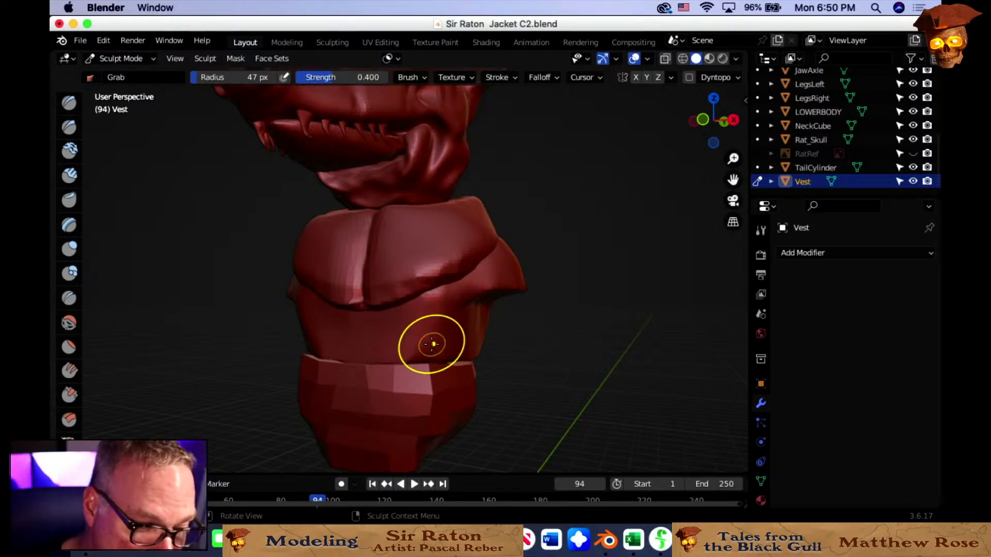
middle_click_drag(461, 363, 475, 365)
mouse_move(525, 303)
middle_mouse_down()
mouse_move(560, 303)
mouse_move(579, 284)
mouse_move(591, 288)
mouse_move(521, 290)
mouse_move(526, 302)
mouse_move(521, 289)
mouse_move(406, 266)
mouse_move(416, 290)
middle_mouse_up()
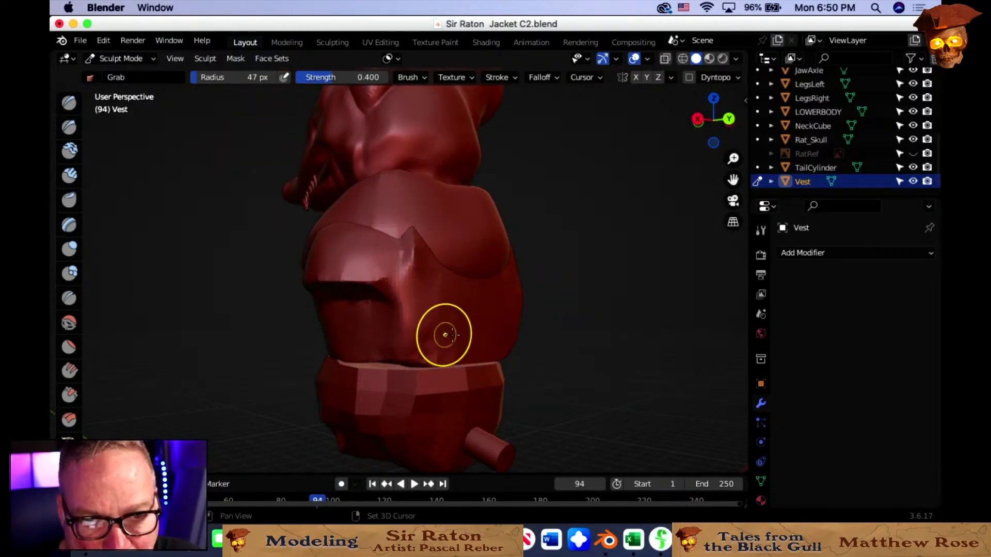
mouse_move(503, 314)
middle_mouse_down()
mouse_move(398, 314)
mouse_move(461, 304)
mouse_move(417, 314)
mouse_move(483, 341)
middle_mouse_up()
left_click_drag(473, 330, 469, 328)
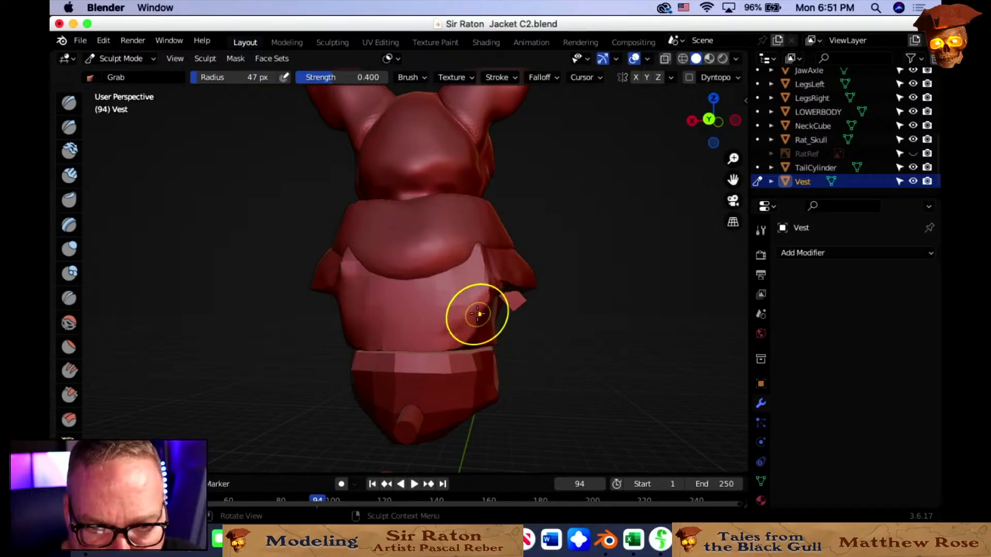
middle_click_drag(477, 343, 458, 357)
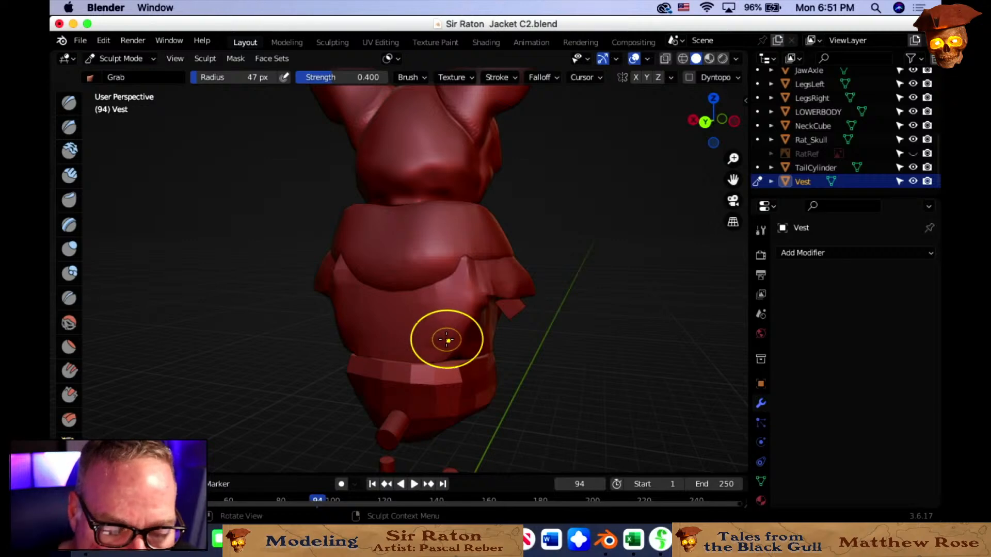
Smooth the vest's surface below the shoulder sleeve and inspect the left side up close.
middle_click_drag(445, 339, 559, 336)
mouse_move(461, 308)
left_mouse_down("shift")
mouse_move(432, 310)
mouse_move(464, 316)
left_mouse_up("shift")
mouse_move(444, 314)
middle_mouse_down()
mouse_move(458, 312)
mouse_move(460, 294)
mouse_move(471, 361)
mouse_move(537, 336)
mouse_move(469, 358)
mouse_move(513, 336)
middle_mouse_up()
scroll(459, 316, "up", 3)
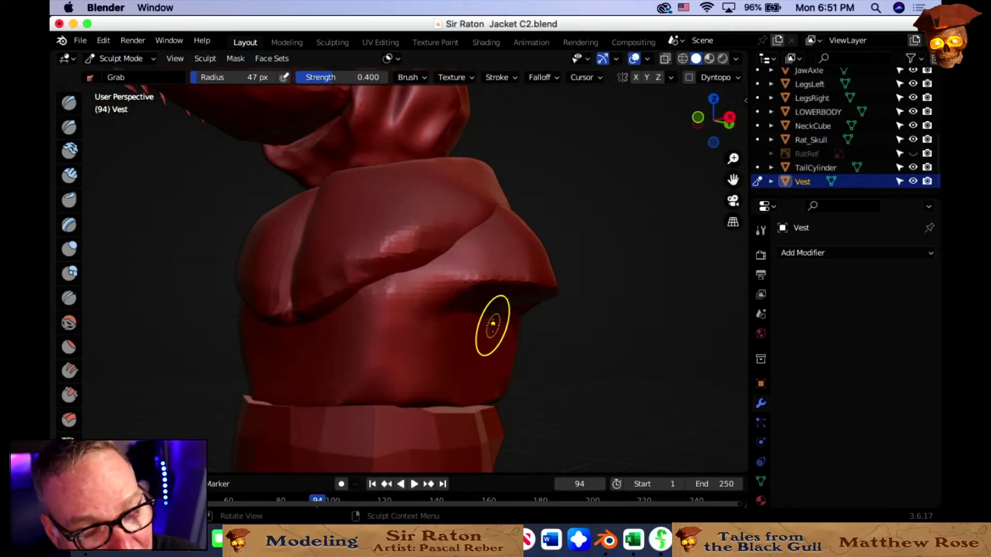
mouse_move(451, 332)
middle_mouse_down()
mouse_move(473, 334)
mouse_move(464, 305)
mouse_move(486, 299)
mouse_move(471, 336)
mouse_move(455, 331)
mouse_move(454, 340)
mouse_move(355, 301)
mouse_move(398, 288)
mouse_move(499, 314)
middle_mouse_up()
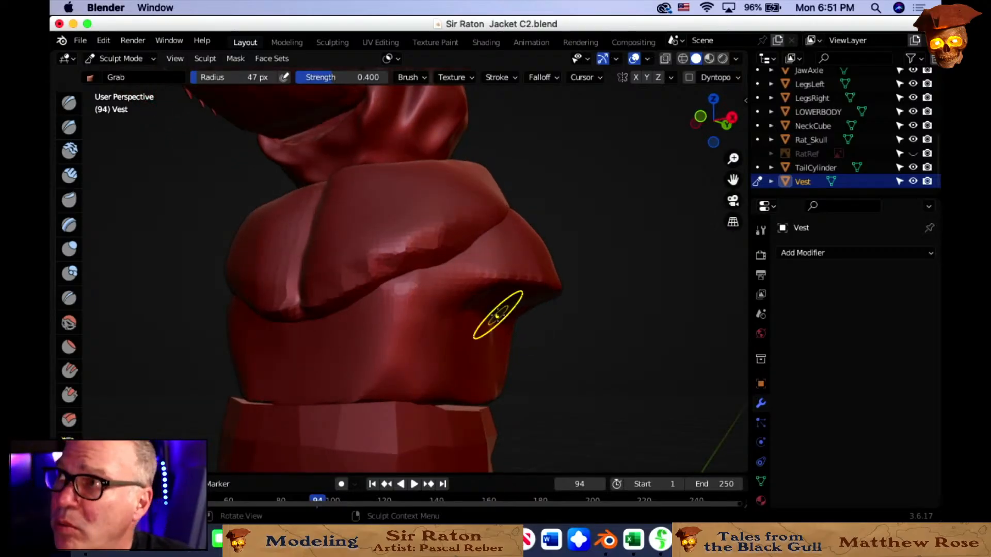
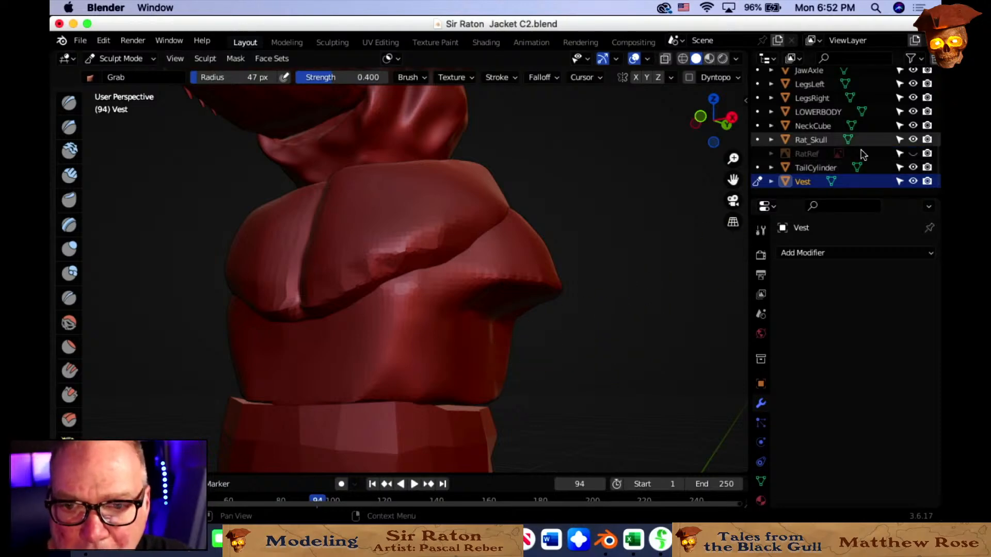
Show the RatRef image to study the jacket in the artwork and hide it again.
left_click(913, 153)
scroll(573, 255, "down", 4)
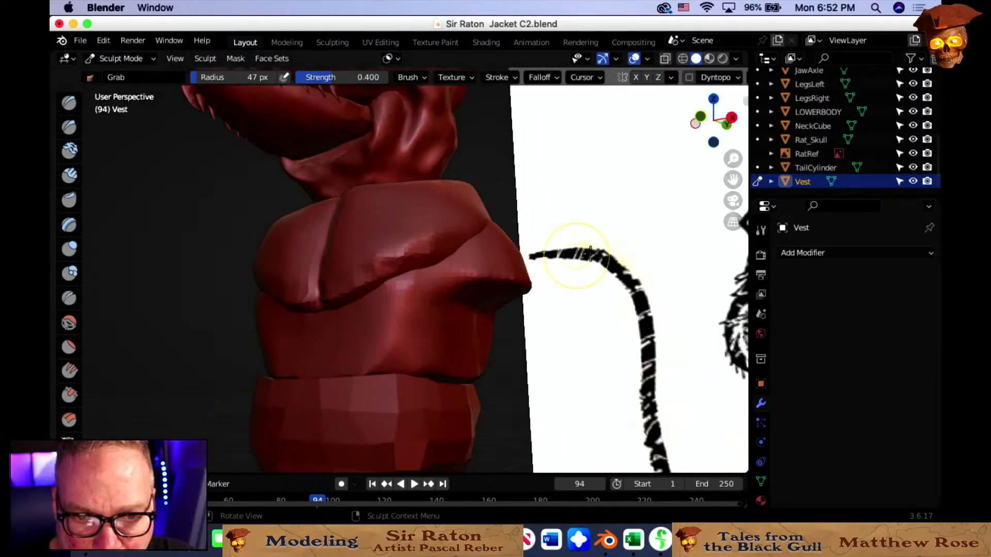
middle_click_drag(577, 255, 404, 261, "shift")
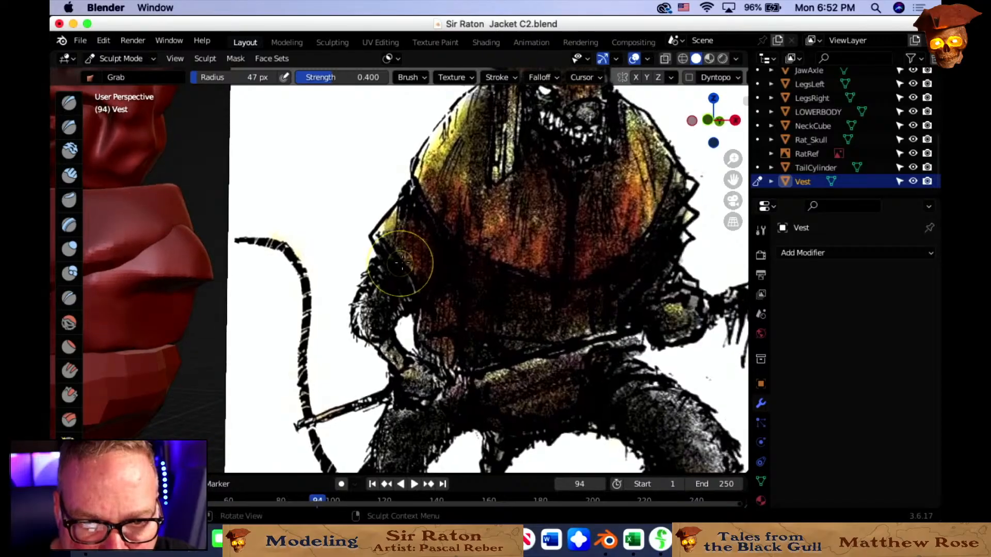
scroll(406, 261, "down", 1)
mouse_move(517, 277)
middle_mouse_down()
mouse_move(502, 283)
mouse_move(500, 270)
mouse_move(565, 265)
middle_mouse_up()
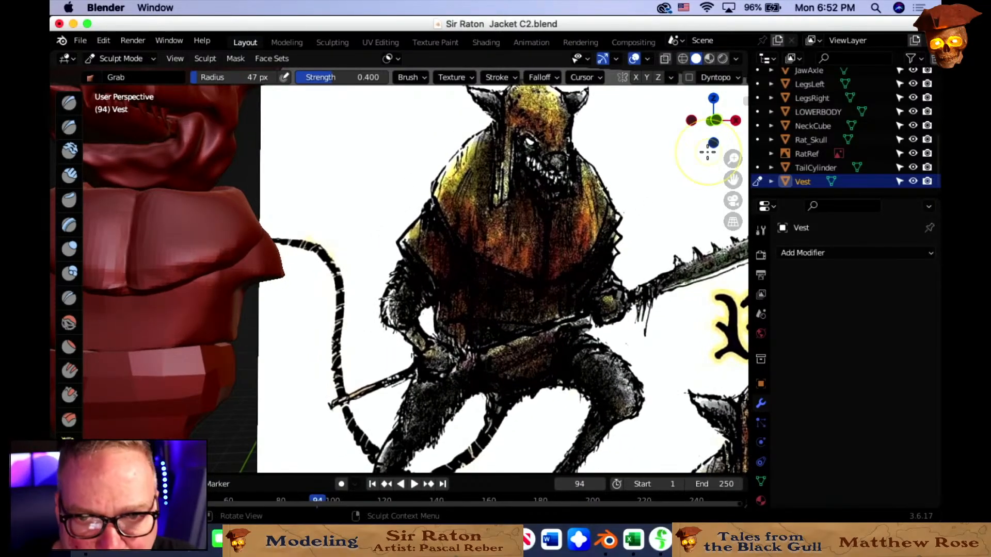
left_click(913, 155)
middle_click_drag(537, 261, 353, 308)
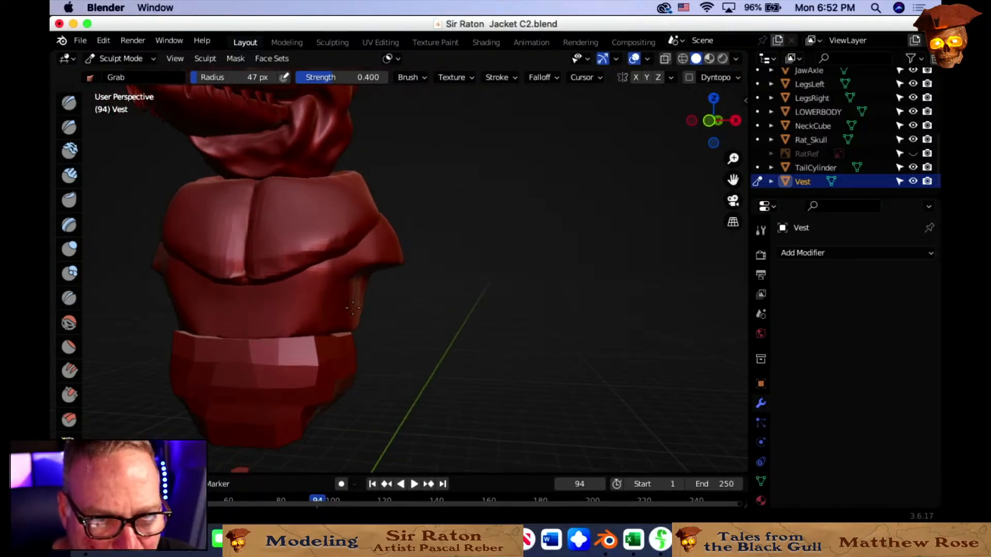
Crease the vest under its left shoulder sleeve using the Crease brush with a 33 px radius, checking the torso from both sides.
left_click(68, 299)
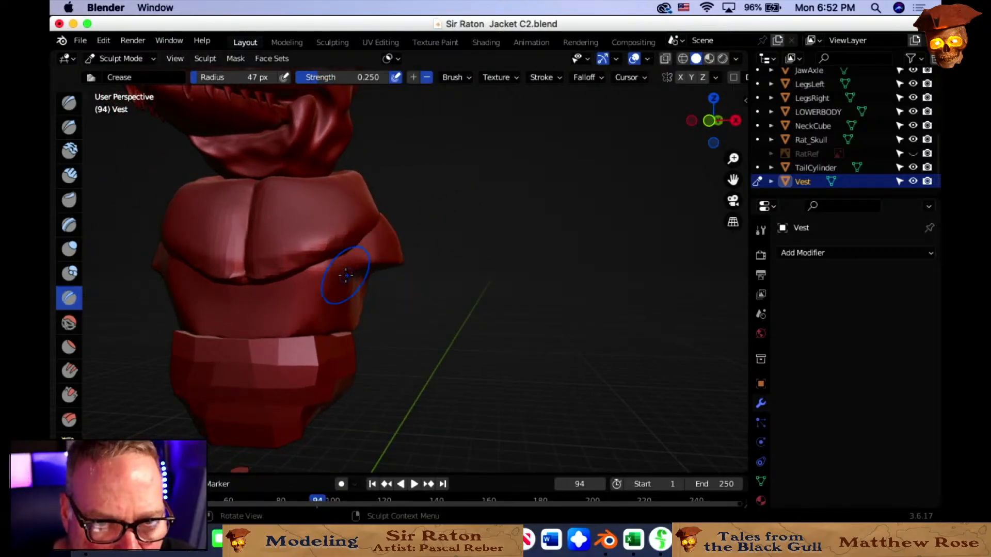
key("f")
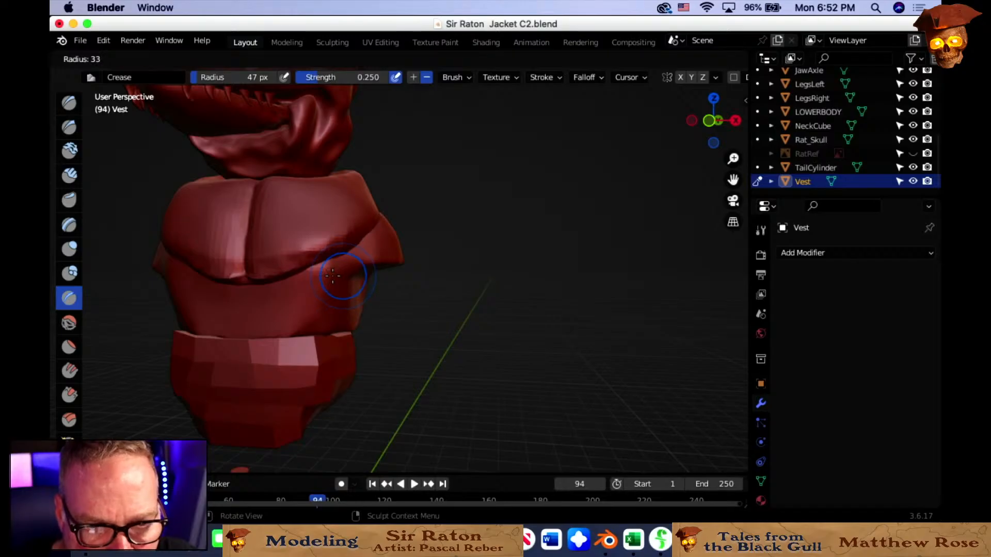
left_click(333, 276)
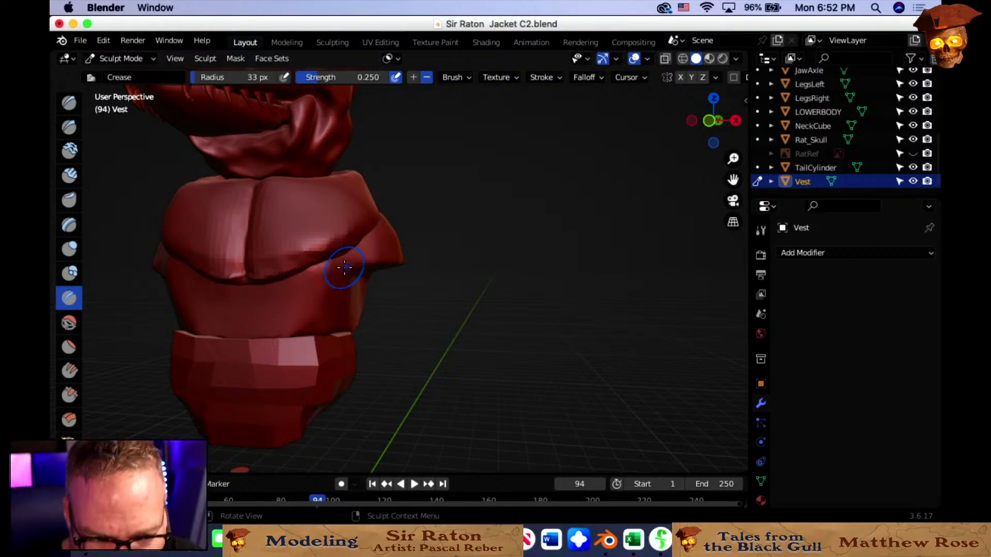
left_click_drag(344, 266, 353, 274)
left_click_drag(346, 267, 355, 274)
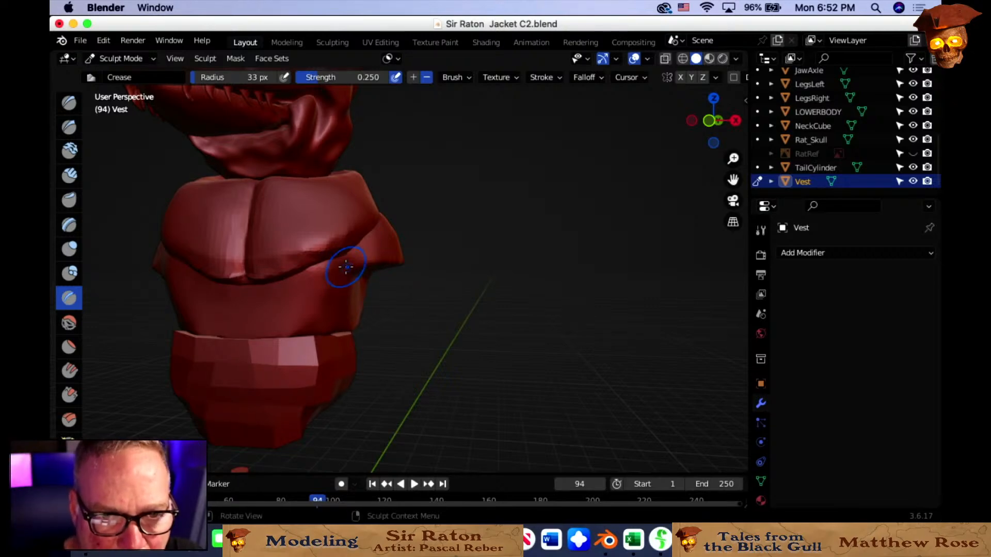
middle_click_drag(346, 265, 386, 276)
left_click_drag(385, 277, 393, 279)
mouse_move(394, 290)
middle_mouse_down()
mouse_move(229, 281)
mouse_move(222, 270)
mouse_move(267, 274)
mouse_move(317, 258)
middle_mouse_up()
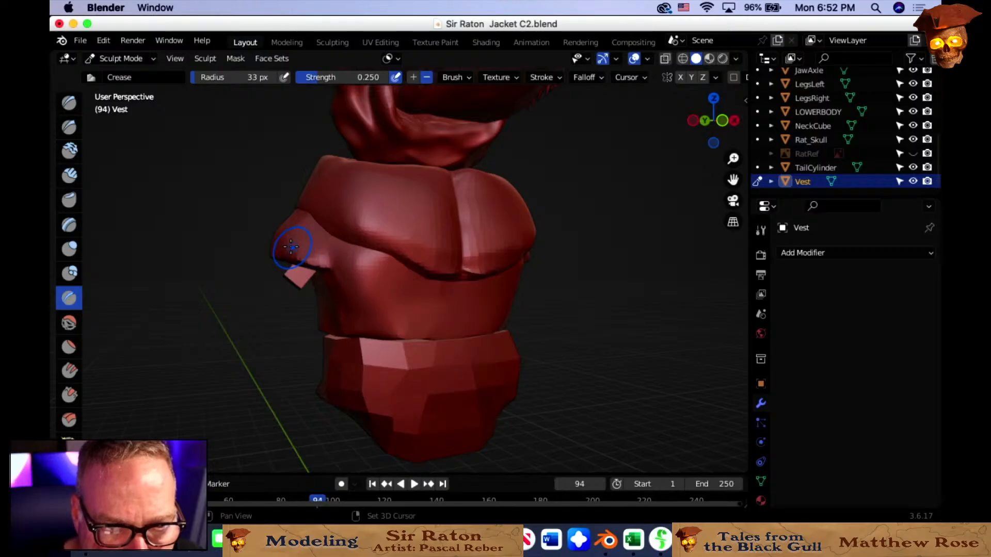
middle_click_drag(329, 261, 286, 269)
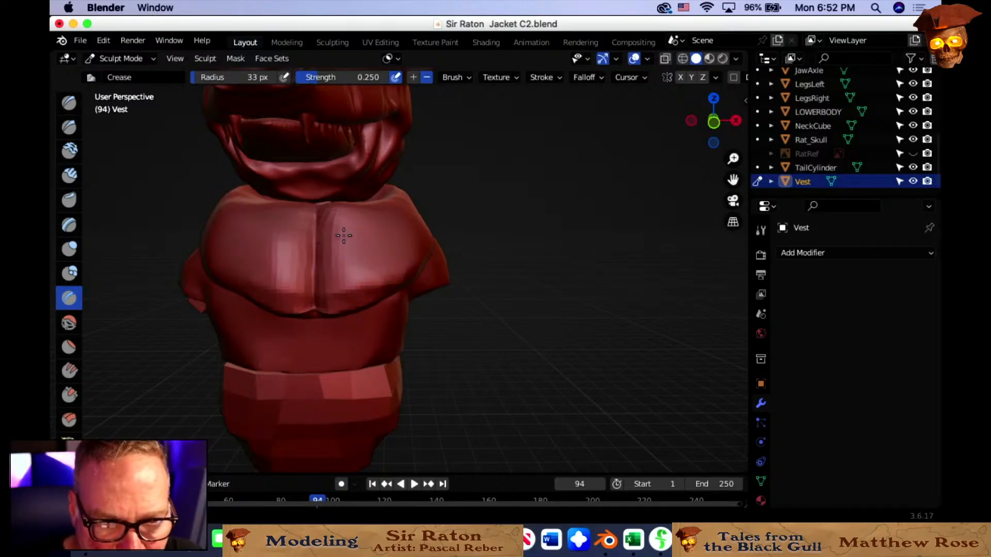
mouse_move(349, 270)
middle_mouse_down()
mouse_move(361, 270)
mouse_move(350, 266)
middle_mouse_up()
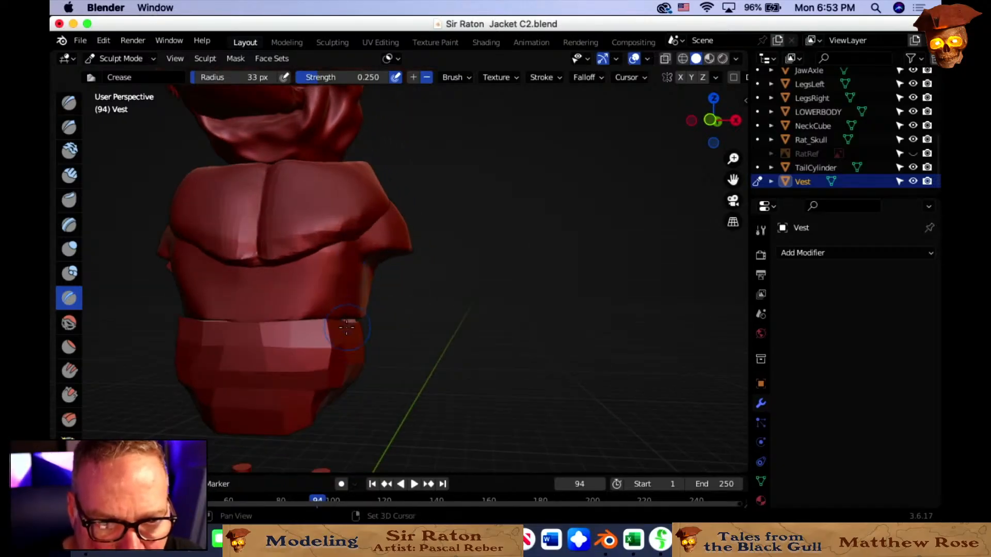
middle_click_drag(343, 316, 446, 323, "shift")
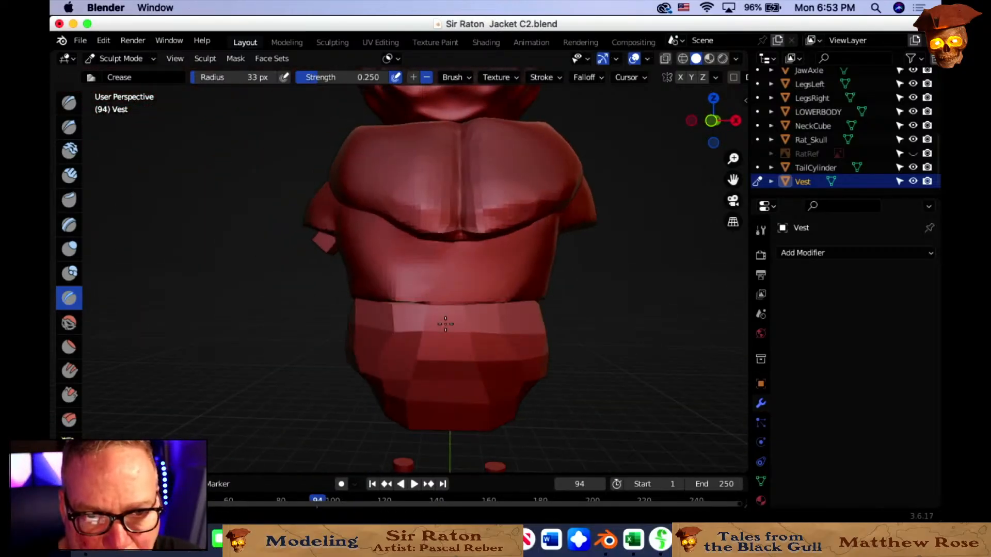
Show the RatRef image beside the whole figure and compare the torso's shape with the artwork.
scroll(446, 323, "down", 4)
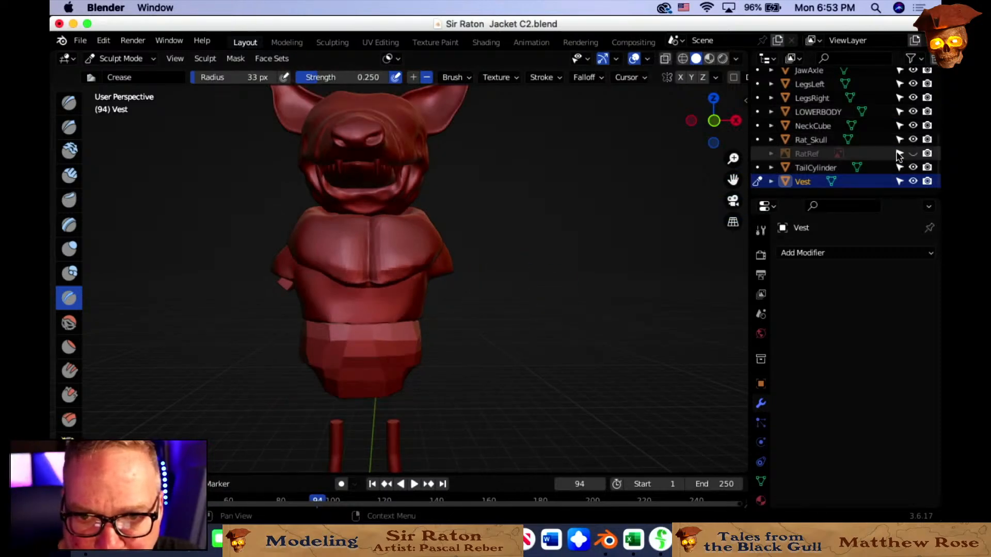
left_click(913, 153)
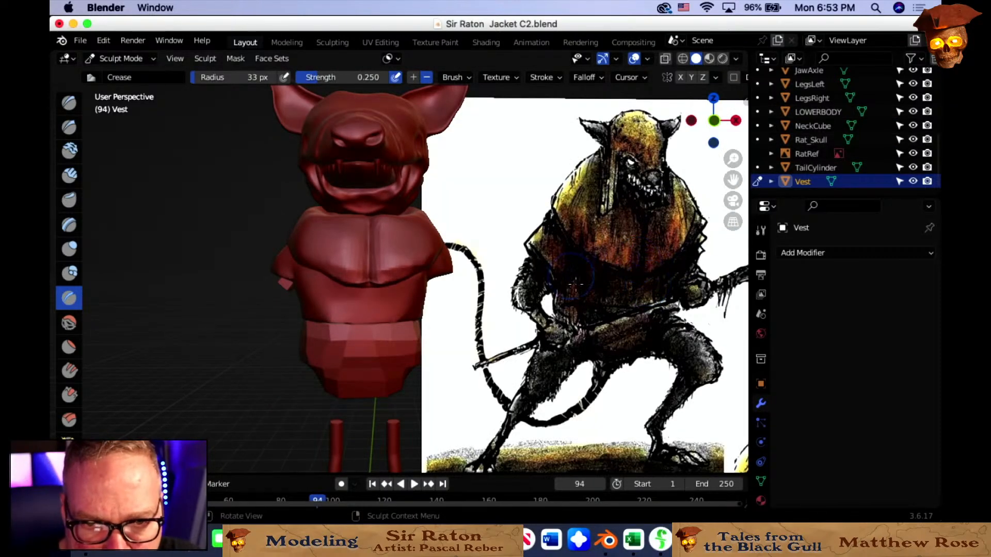
middle_click_drag(675, 279, 685, 261)
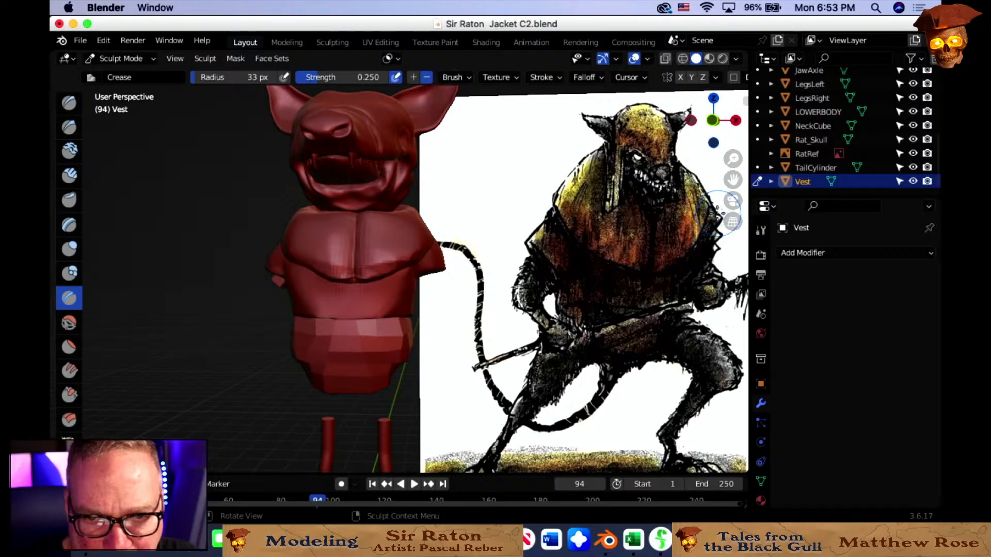
mouse_move(638, 247)
middle_mouse_down()
mouse_move(506, 236)
mouse_move(534, 241)
middle_mouse_up()
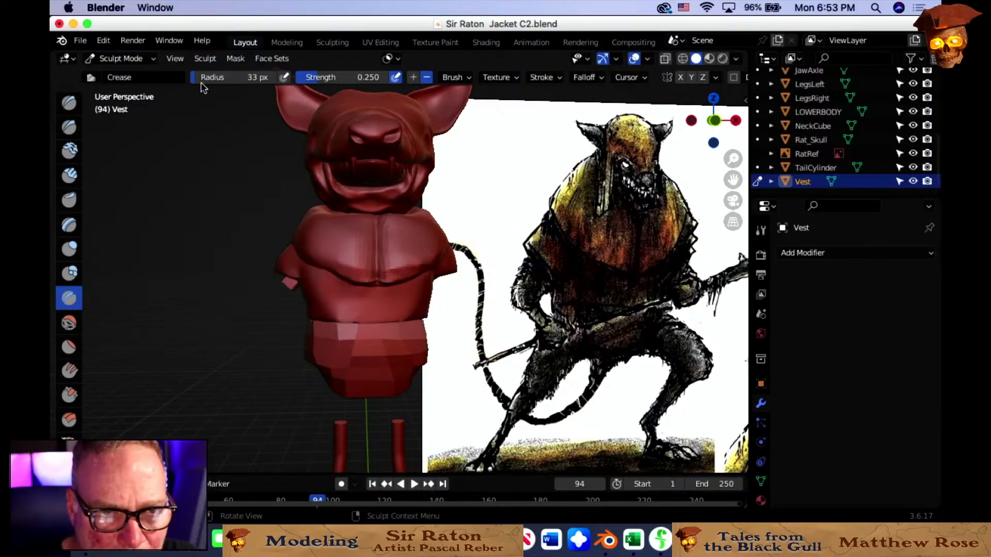
Leave sculpting of the vest, select the COWL object and enter Sculpt Mode on it.
left_click(147, 58)
left_click(145, 76)
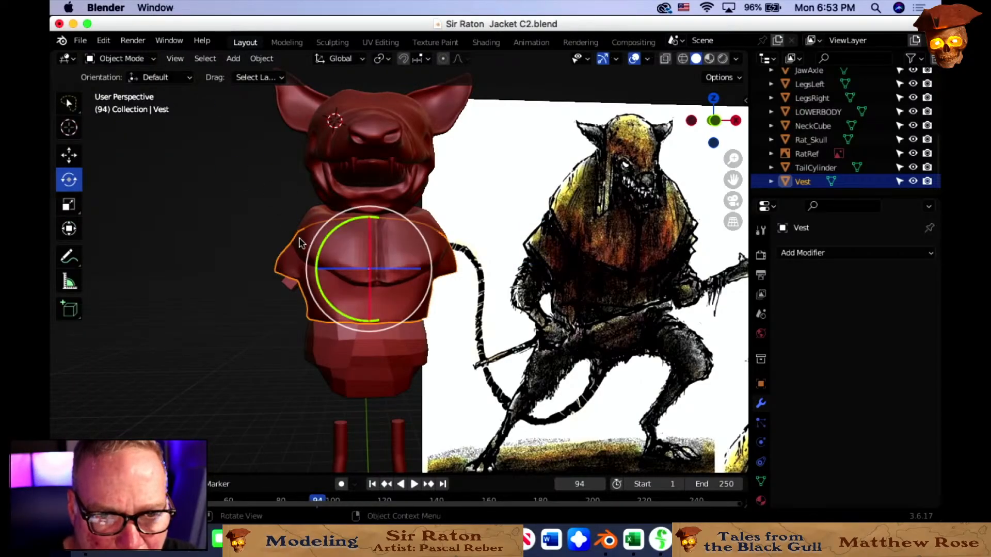
left_click(336, 237)
scroll(289, 228, "up", 4)
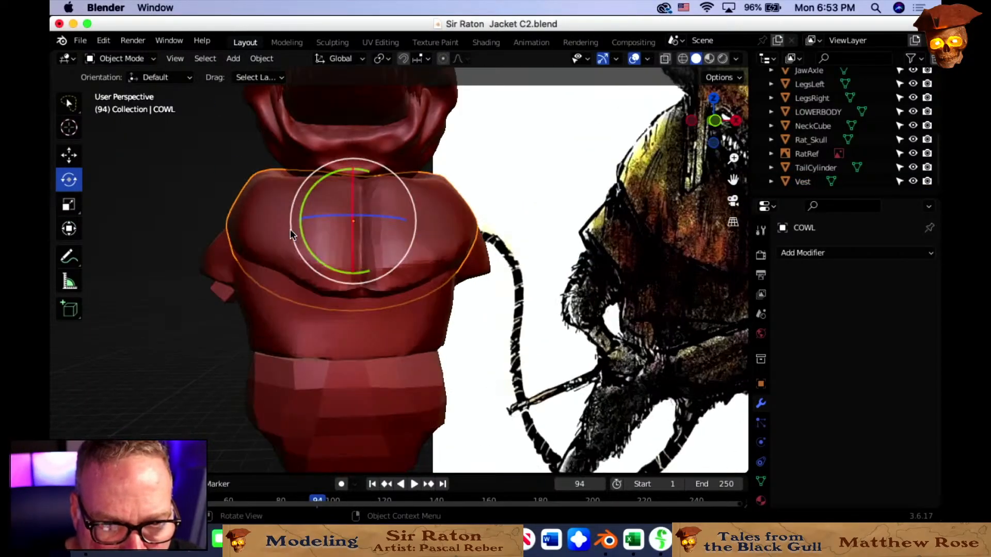
scroll(289, 228, "down", 2)
middle_click_drag(289, 228, 214, 225)
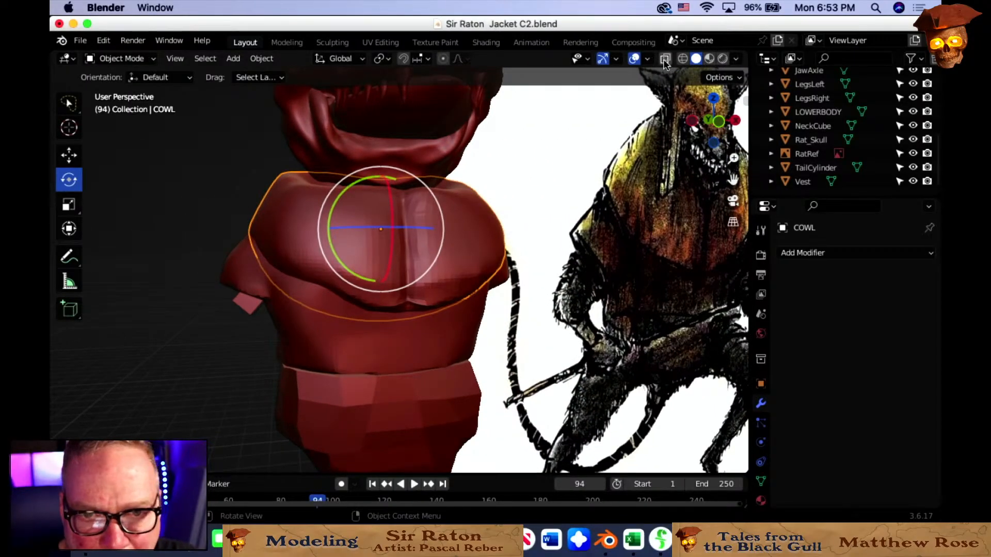
left_click(121, 58)
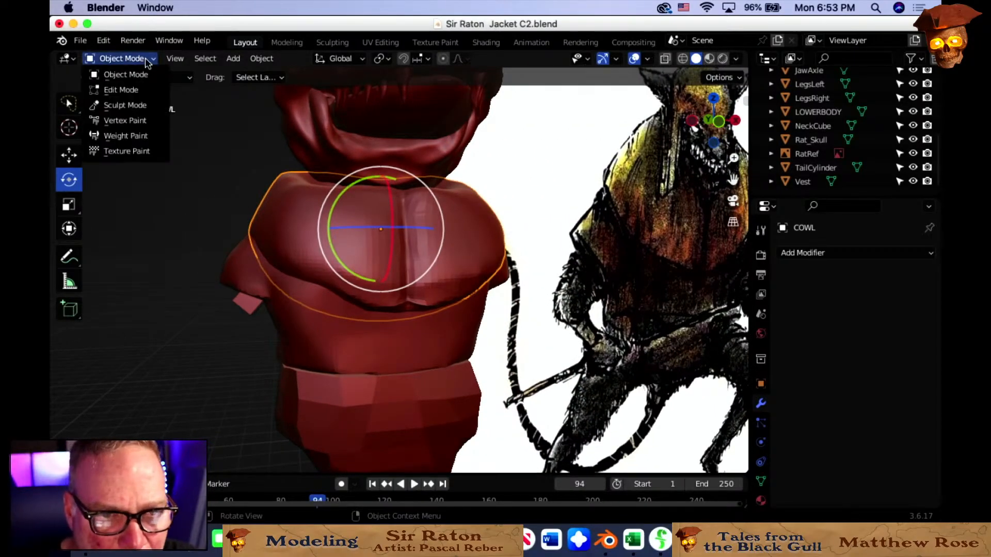
left_click(138, 105)
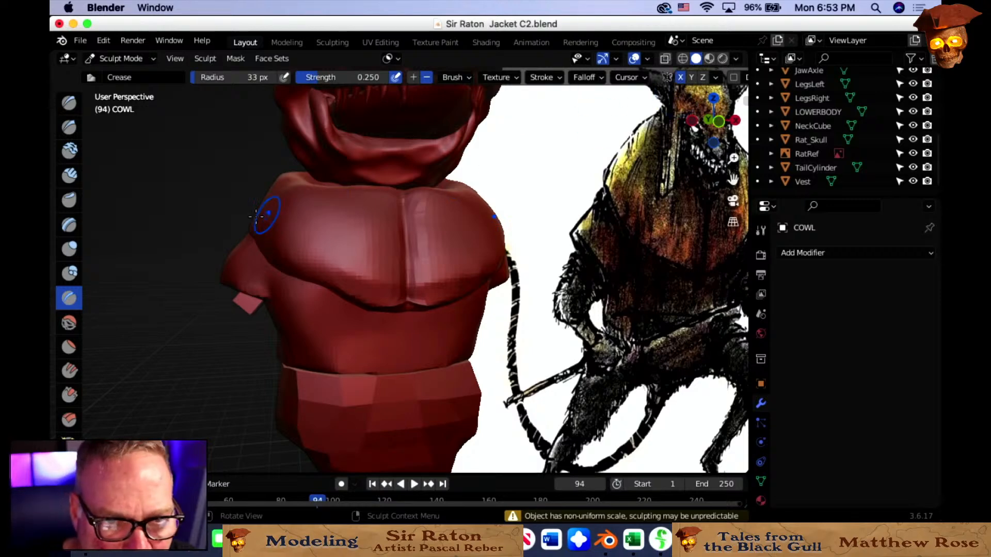
Pull the cowl's shoulders outward on both sides with the Grab brush at a 67 px radius, comparing its outline with the artwork.
key("f")
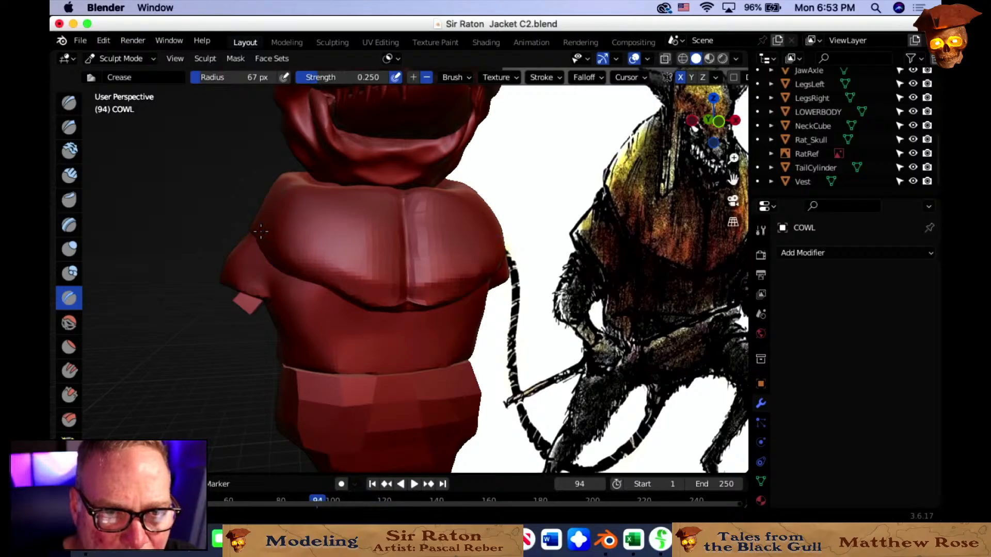
key("g")
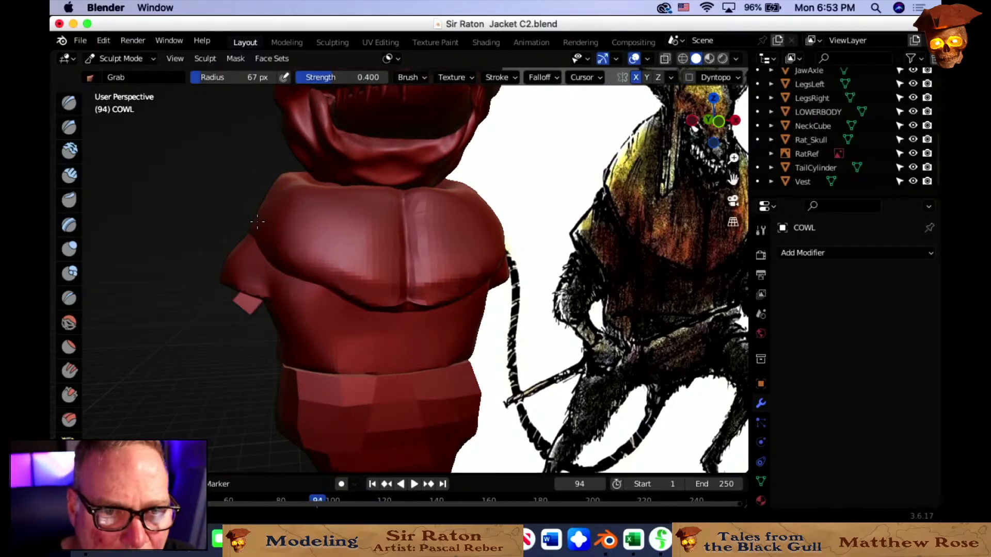
middle_click_drag(276, 221, 294, 228)
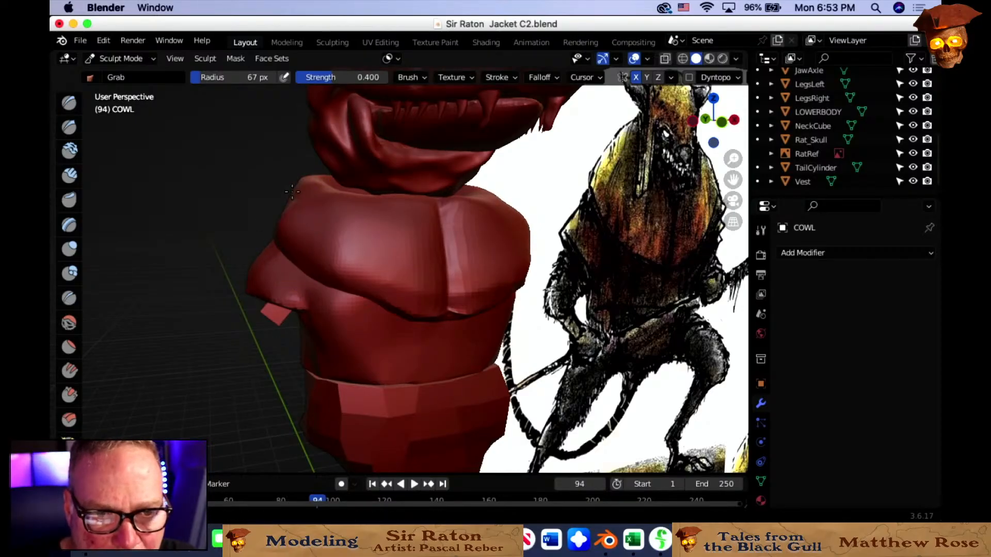
middle_click_drag(328, 228, 352, 221)
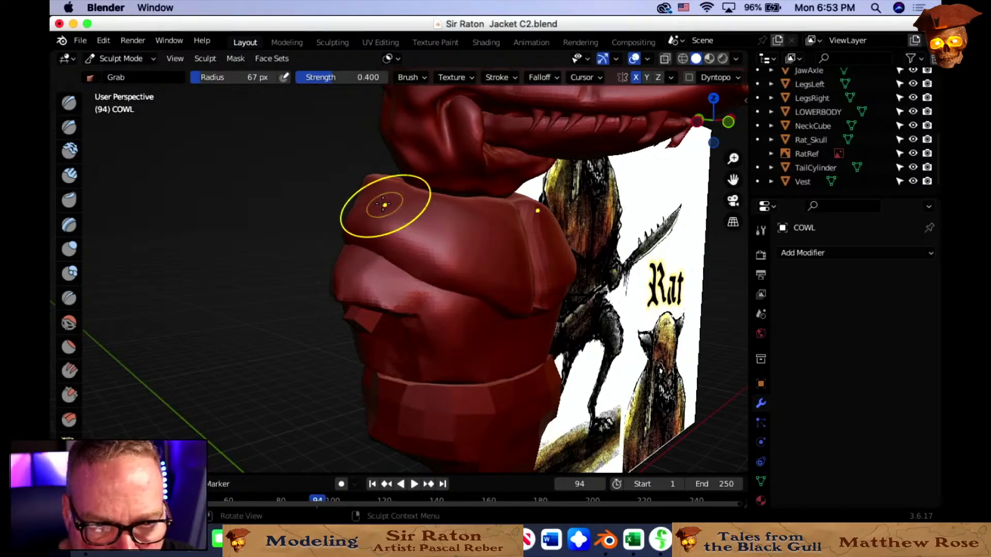
mouse_move(425, 227)
middle_mouse_down()
mouse_move(366, 223)
mouse_move(393, 226)
middle_mouse_up()
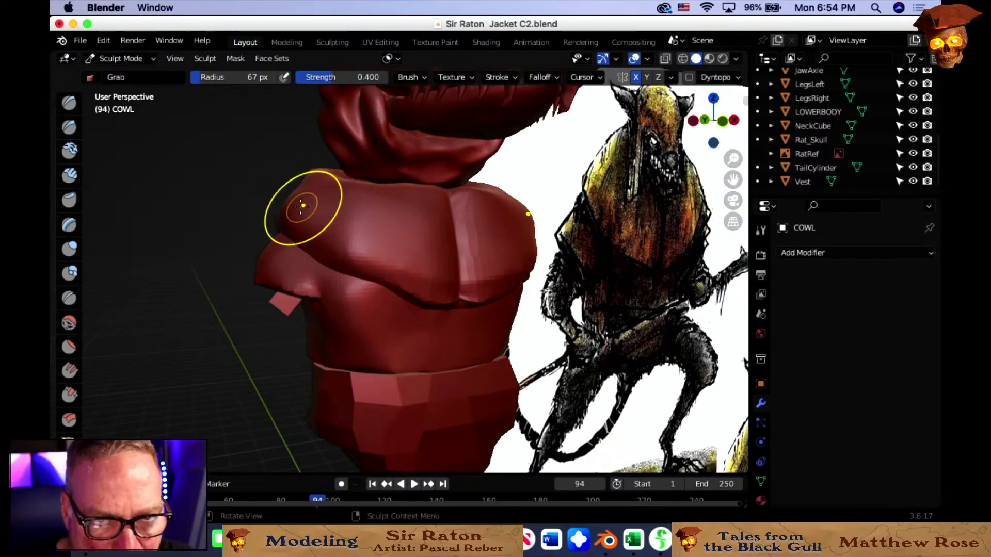
middle_click_drag(292, 209, 354, 215)
mouse_move(417, 245)
middle_mouse_down()
mouse_move(404, 238)
mouse_move(430, 263)
middle_mouse_up()
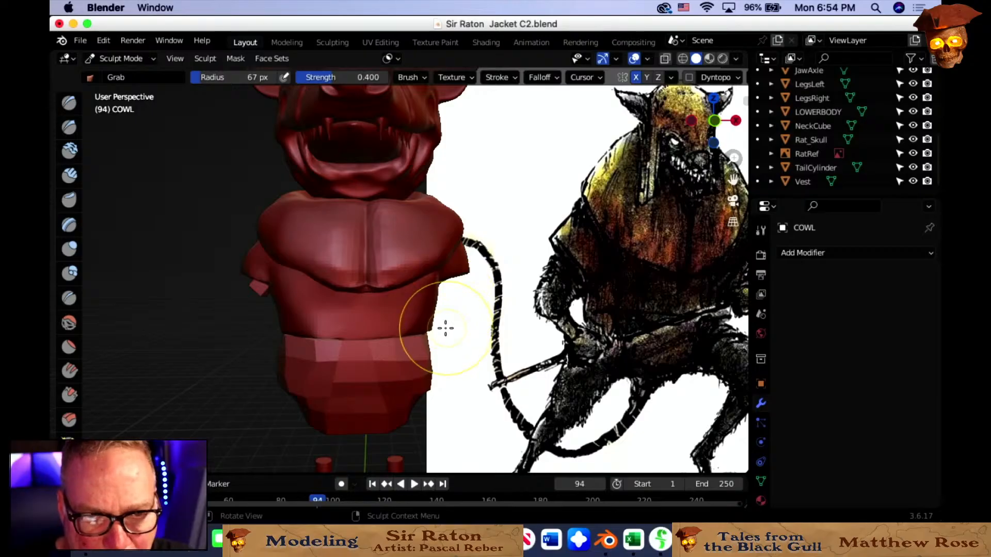
Examine the widened cowl and the vest from several angles against the artwork's torso.
scroll(446, 328, "down", 2)
scroll(445, 323, "up", 2)
mouse_move(445, 321)
middle_mouse_down("shift")
mouse_move(440, 310)
mouse_move(384, 291)
mouse_move(371, 303)
mouse_move(390, 319)
mouse_move(378, 317)
middle_mouse_up("shift")
scroll(385, 291, "down", 2)
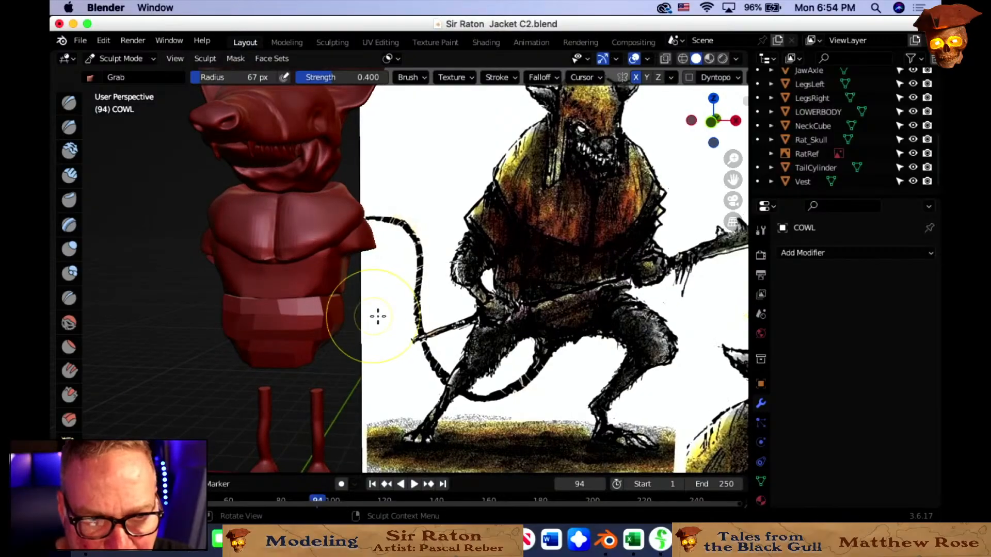
middle_click_drag(320, 282, 345, 271)
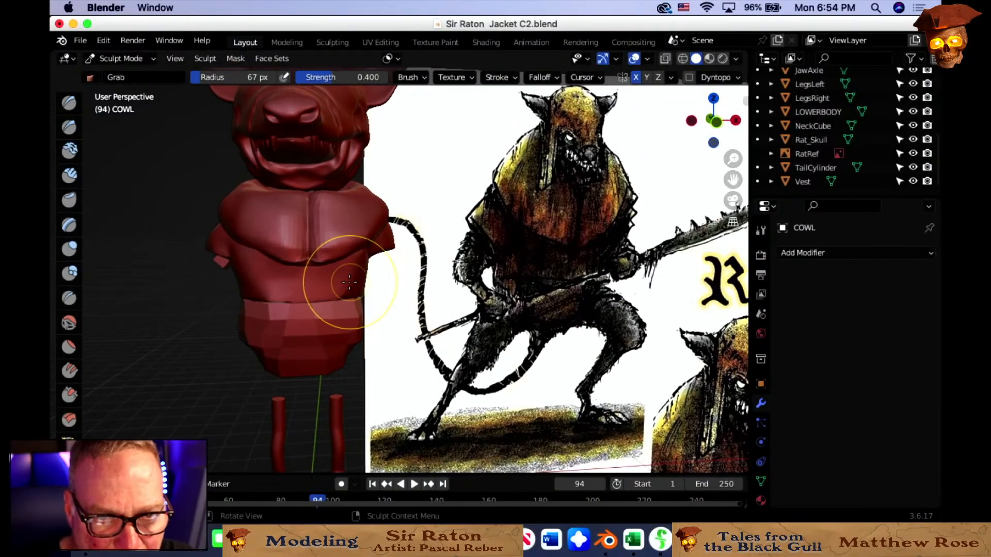
scroll(345, 270, "down", 4)
scroll(345, 269, "up", 4)
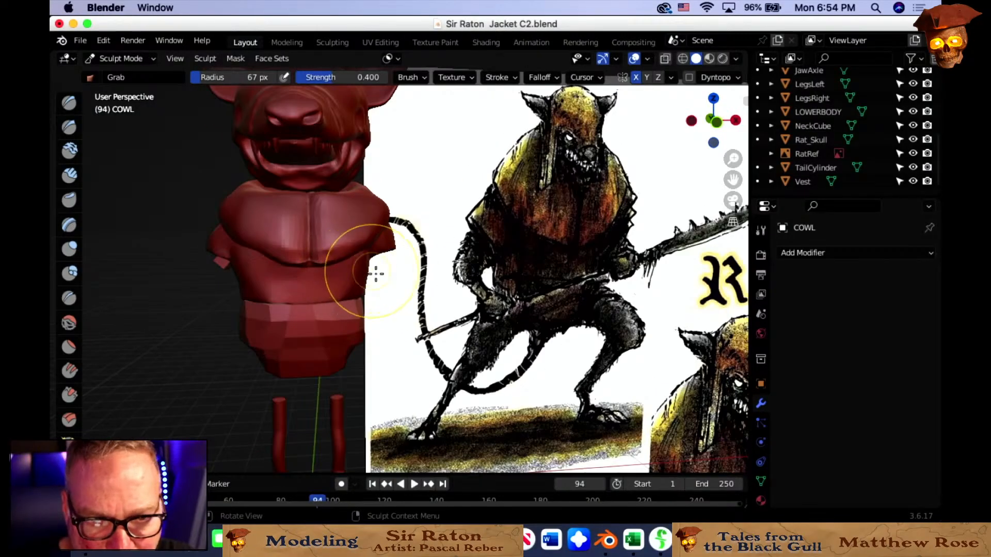
middle_click_drag(439, 318, 420, 317)
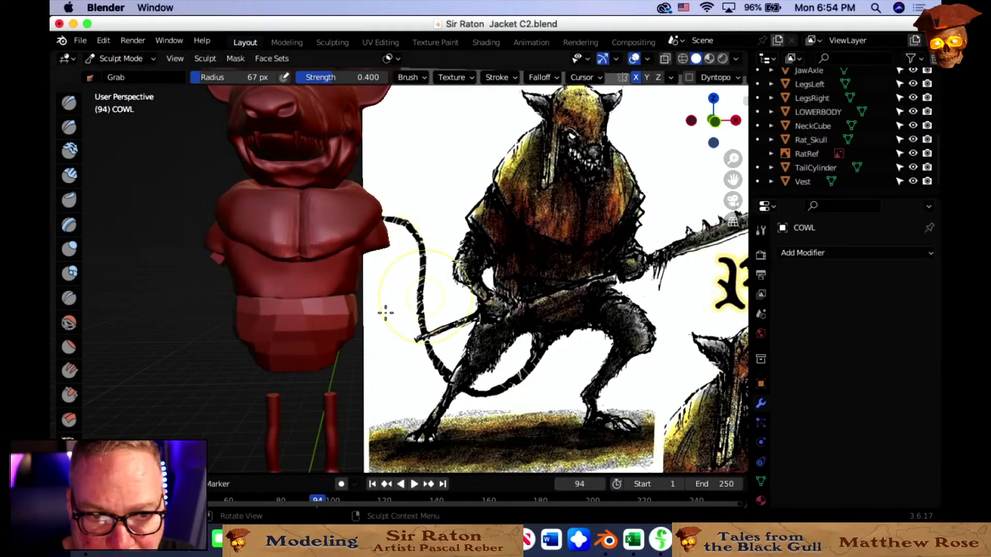
scroll(369, 316, "up", 3)
mouse_move(348, 365)
middle_mouse_down("shift")
mouse_move(495, 289)
mouse_move(446, 309)
mouse_move(651, 304)
mouse_move(275, 326)
mouse_move(508, 317)
mouse_move(467, 356)
mouse_move(387, 358)
mouse_move(411, 354)
mouse_move(482, 291)
mouse_move(475, 303)
mouse_move(508, 315)
mouse_move(279, 335)
middle_mouse_up("shift")
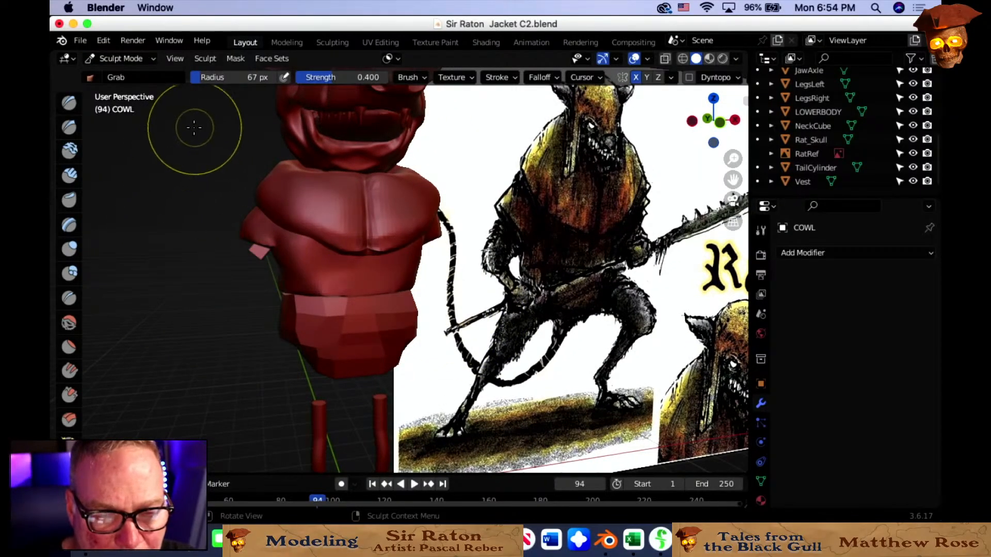
mouse_move(222, 188)
middle_mouse_down()
mouse_move(217, 199)
mouse_move(281, 219)
mouse_move(237, 195)
middle_mouse_up()
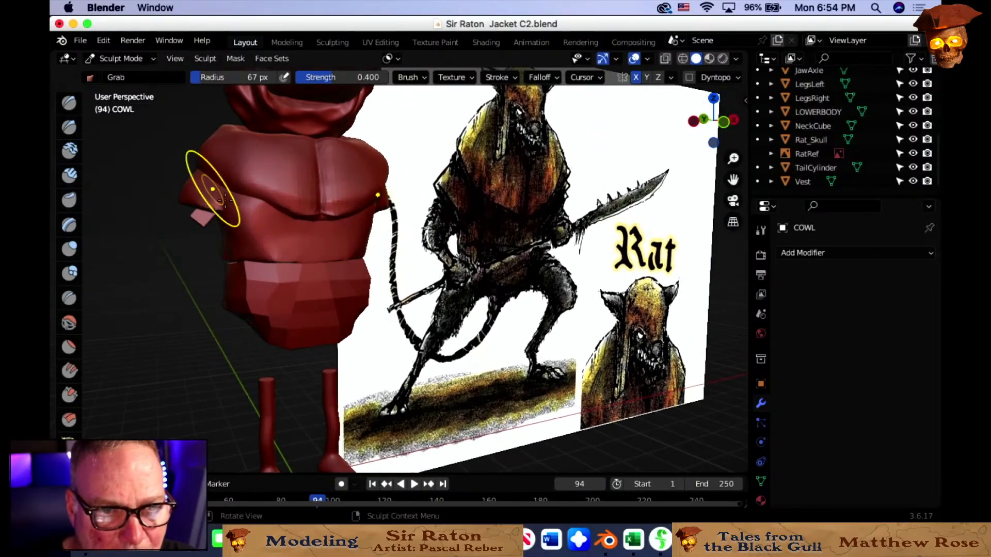
Leave sculpting of the cowl for Object Mode and save the current file.
left_click(142, 60)
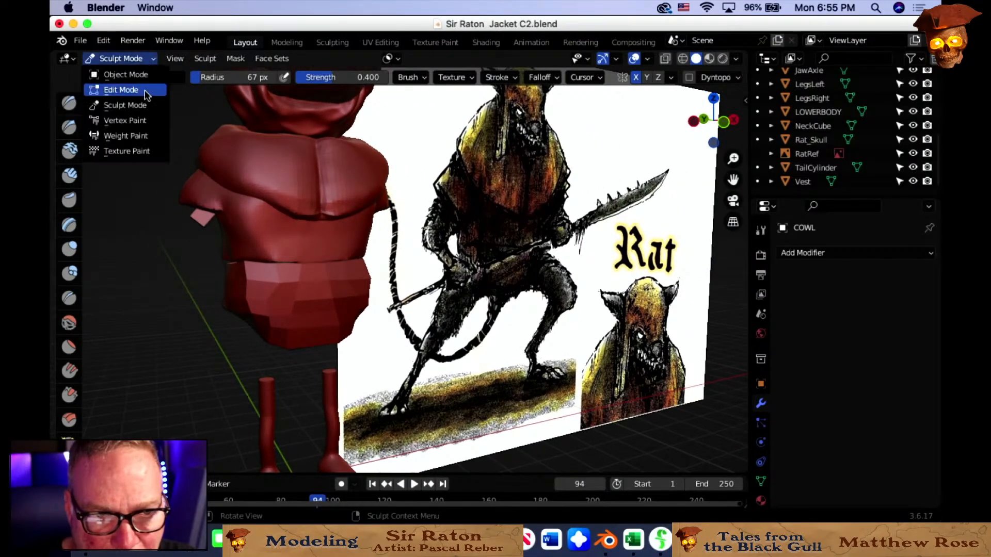
left_click(111, 72)
middle_click_drag(401, 223, 377, 224)
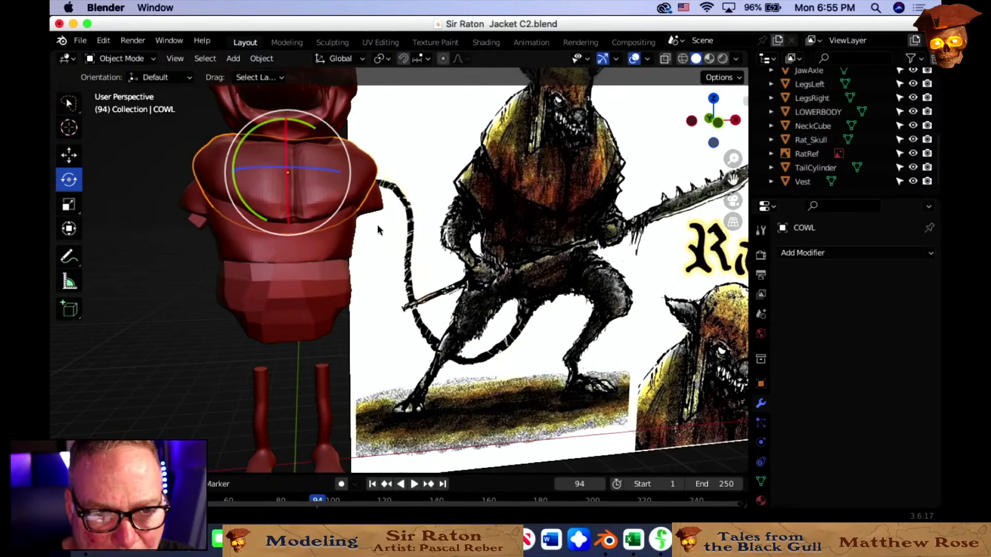
left_click(80, 40)
left_click(106, 133)
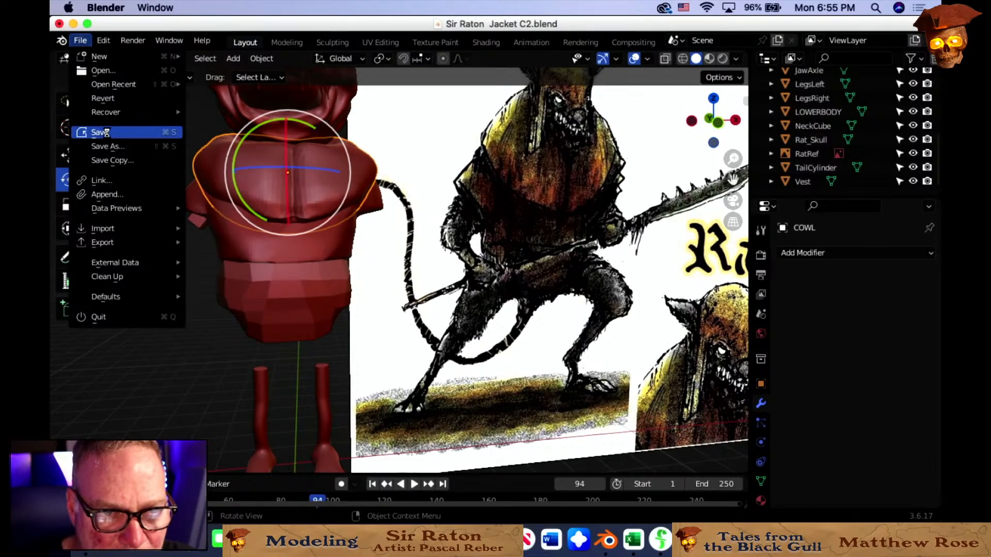
Save the project under the new name "Sir Raton Pants C2.blend" in the 4. Sir Raton folder.
left_click(80, 40)
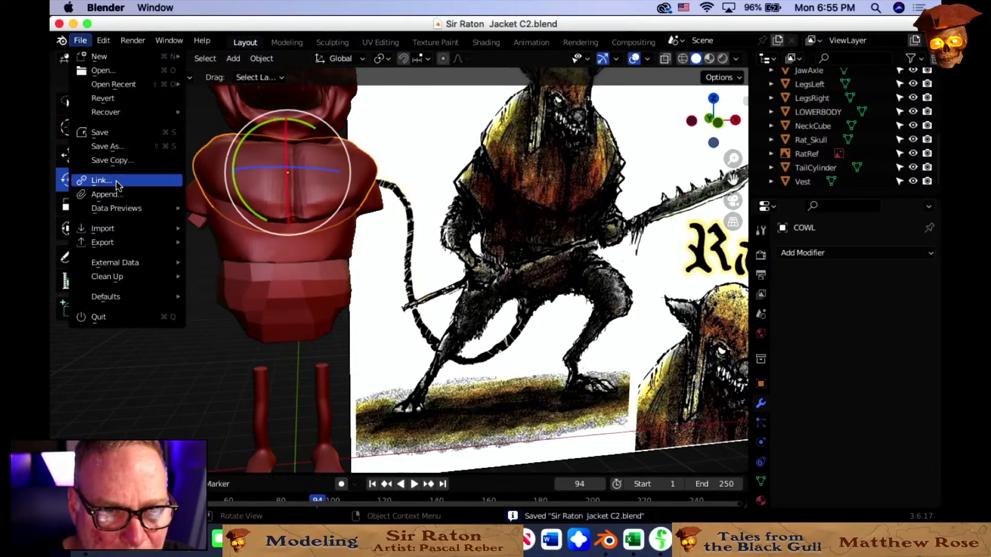
left_click(117, 148)
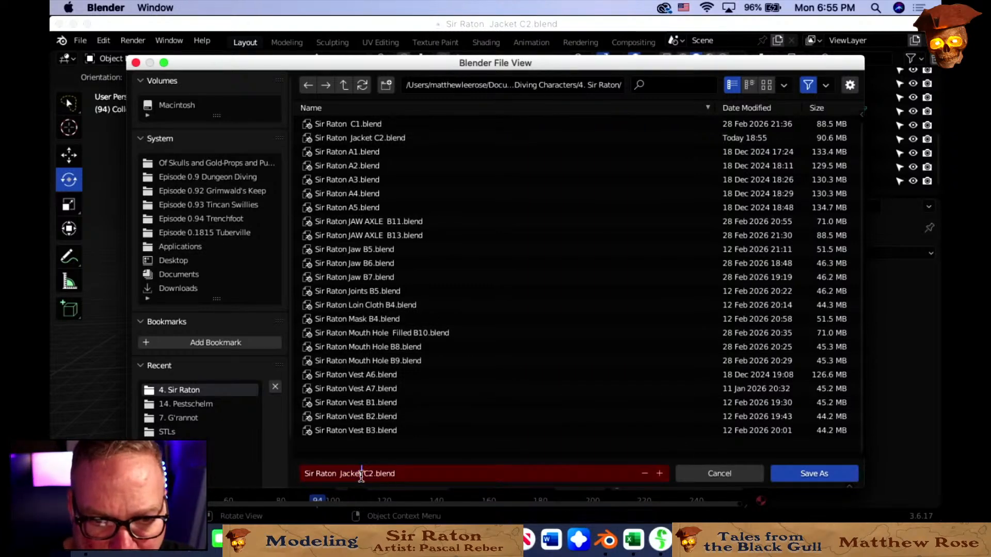
key("BackSpace")
key("BackSpace")
key("BackSpace")
key("BackSpace")
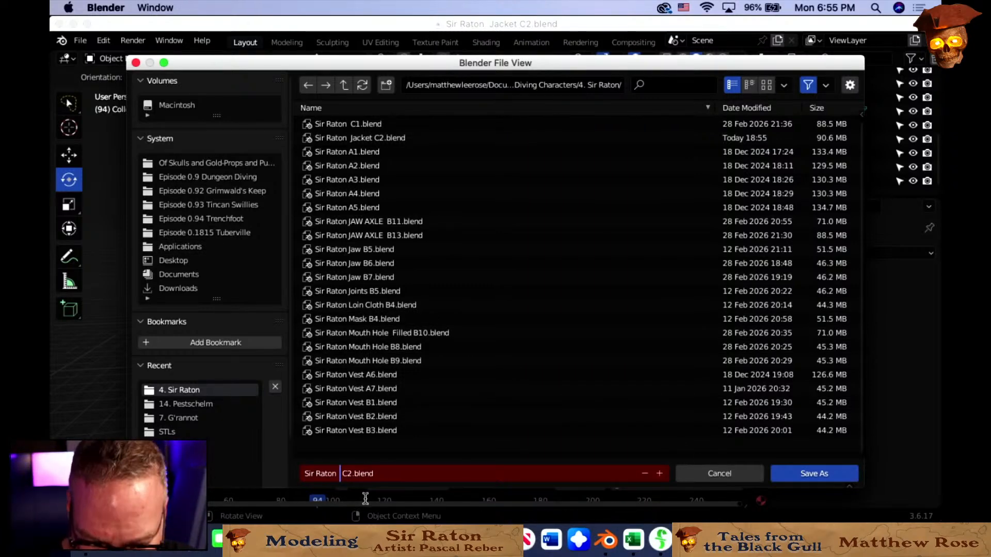
type("Pants")
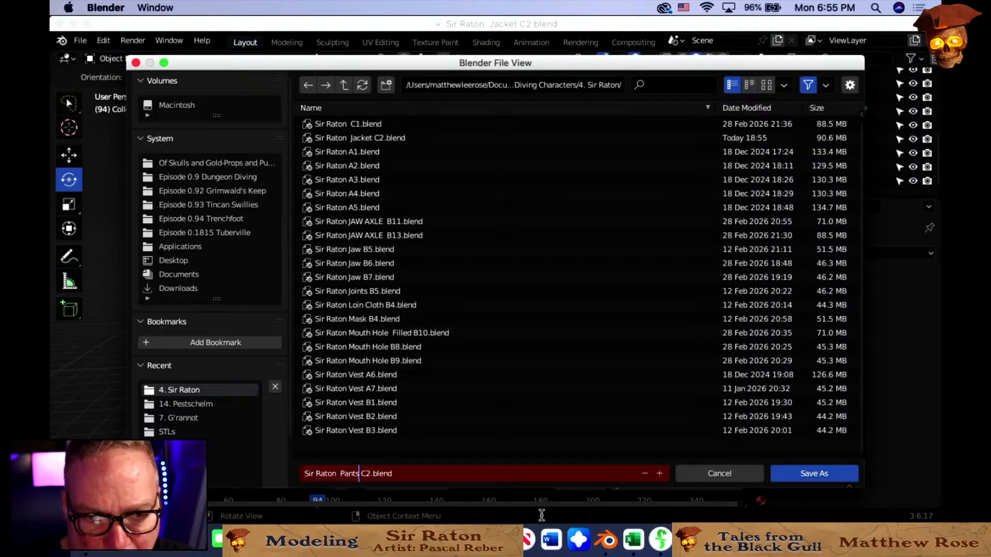
left_click(823, 474)
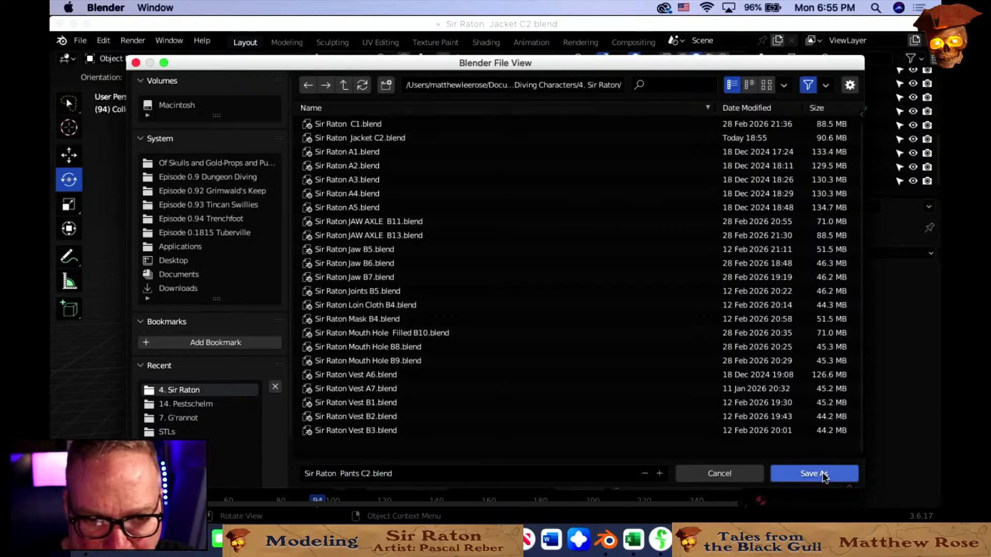
left_click(824, 474)
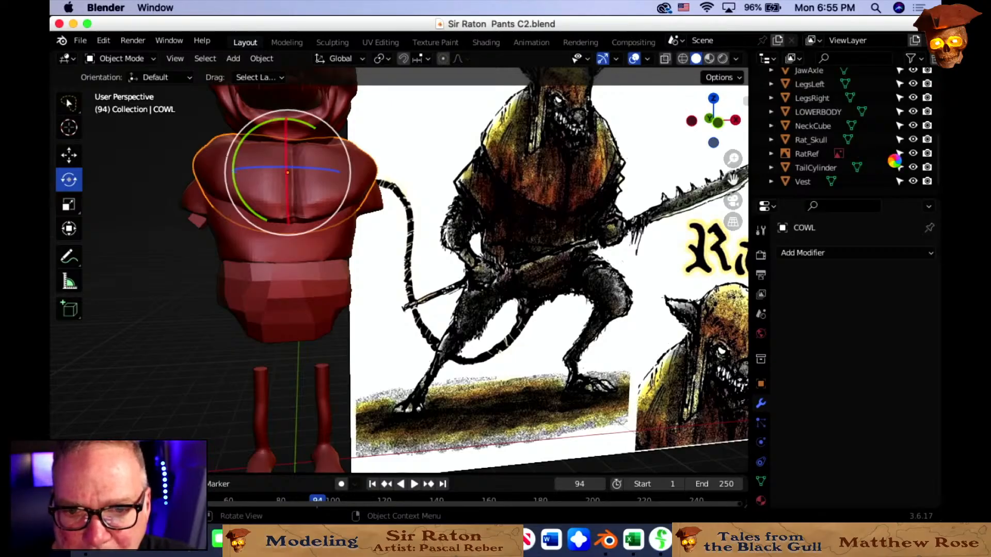
Expand the Weapon collection and make it, its Blade and its DOWEL_PIN visible.
middle_click_drag(689, 220, 690, 220)
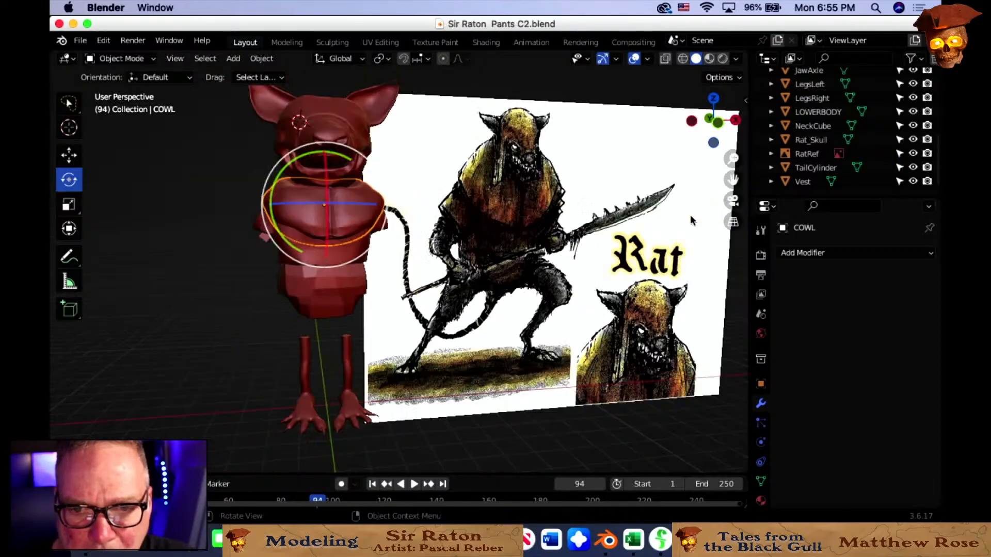
key("KP_Decimal")
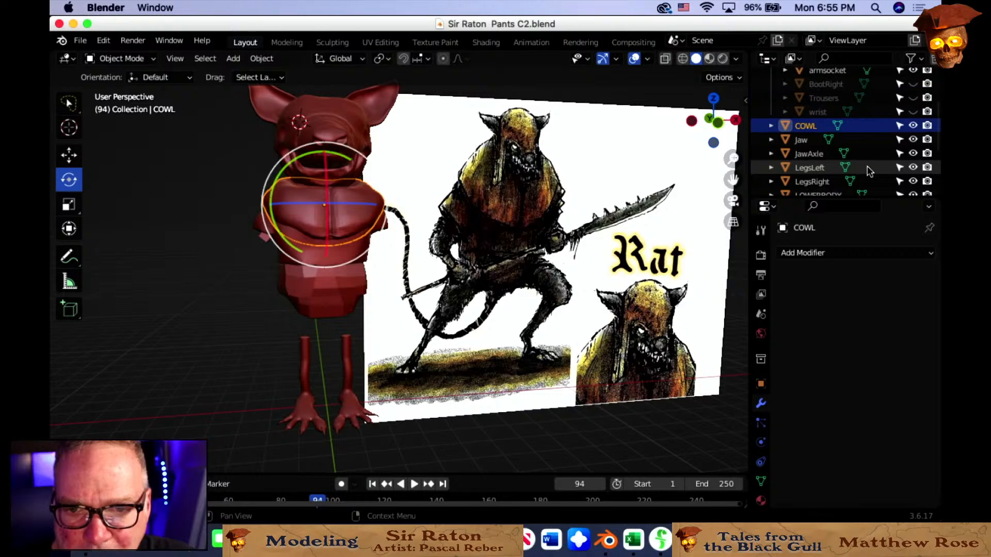
scroll(856, 150, "up", 4)
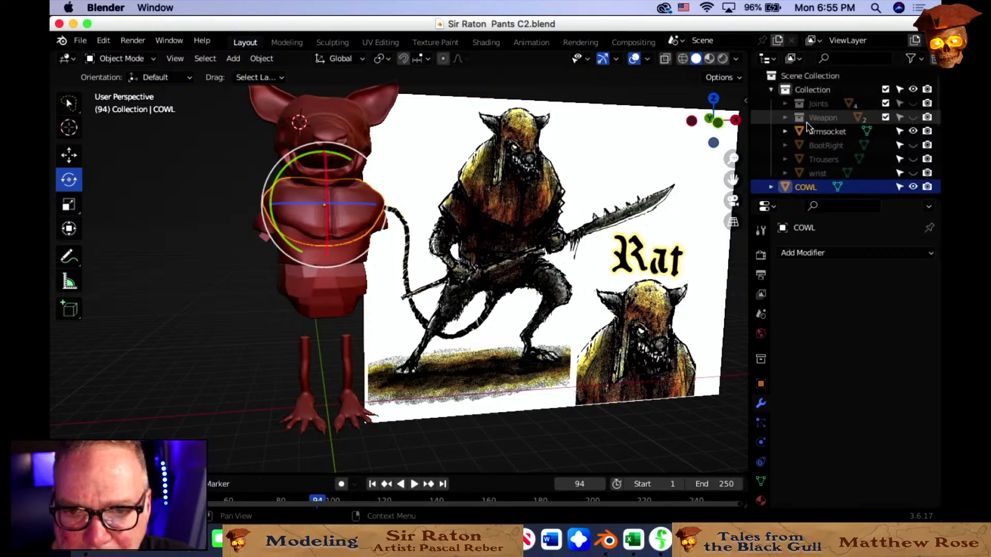
left_click(784, 118)
scroll(877, 116, "down", 2)
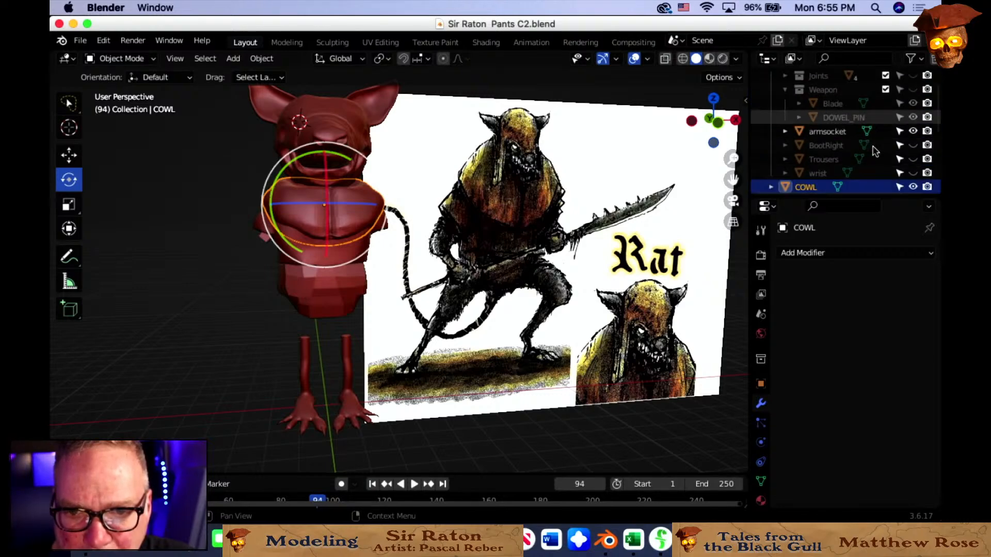
left_click(912, 118)
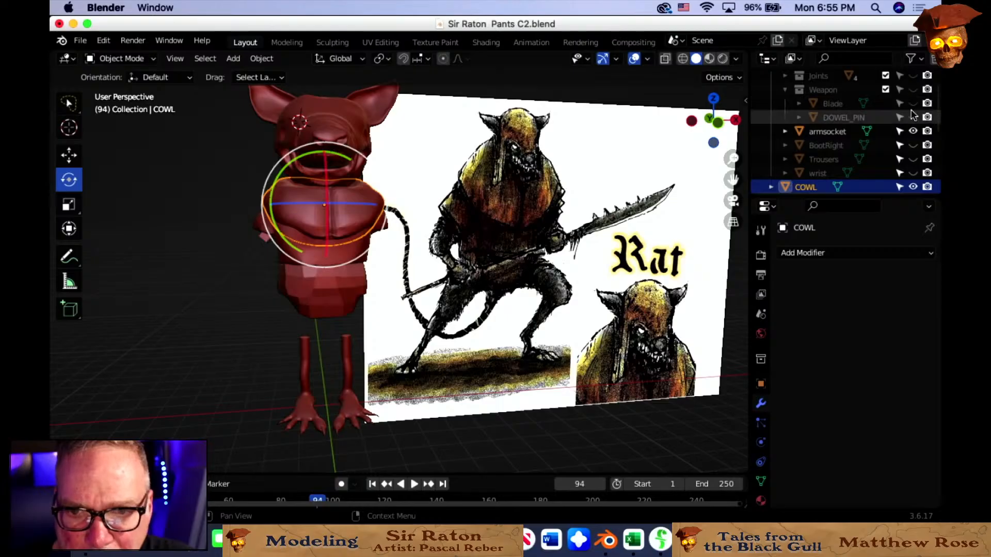
left_click(912, 104)
left_click(912, 89)
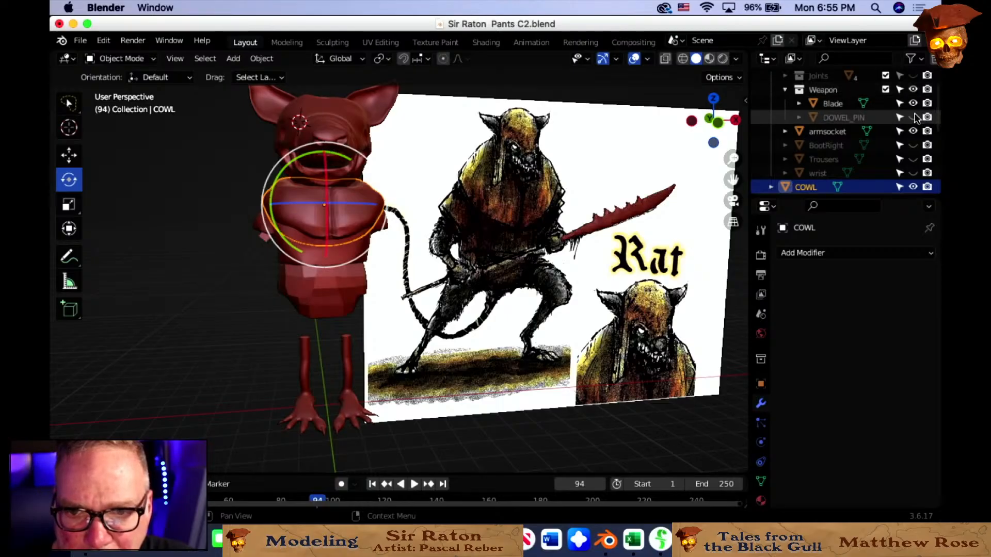
left_click(913, 118)
Examine the weapon blade against the artwork and compare the whole figure's proportions with the reference.
middle_click_drag(668, 263, 617, 271)
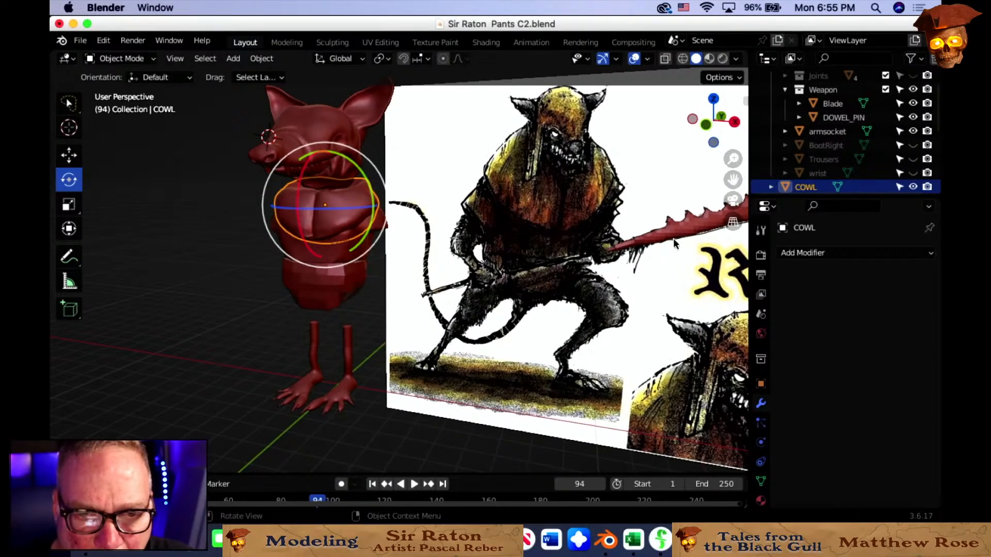
scroll(673, 238, "down", 1)
middle_click_drag(613, 238, 492, 201, "shift")
scroll(432, 237, "up", 4)
scroll(414, 215, "down", 2)
scroll(485, 207, "down", 6)
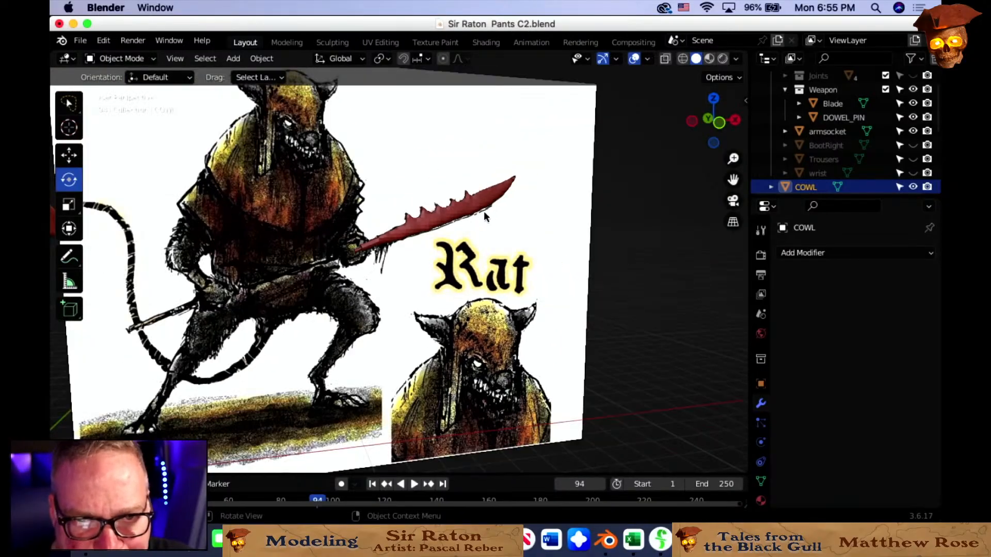
scroll(475, 220, "up", 2)
scroll(474, 218, "down", 5)
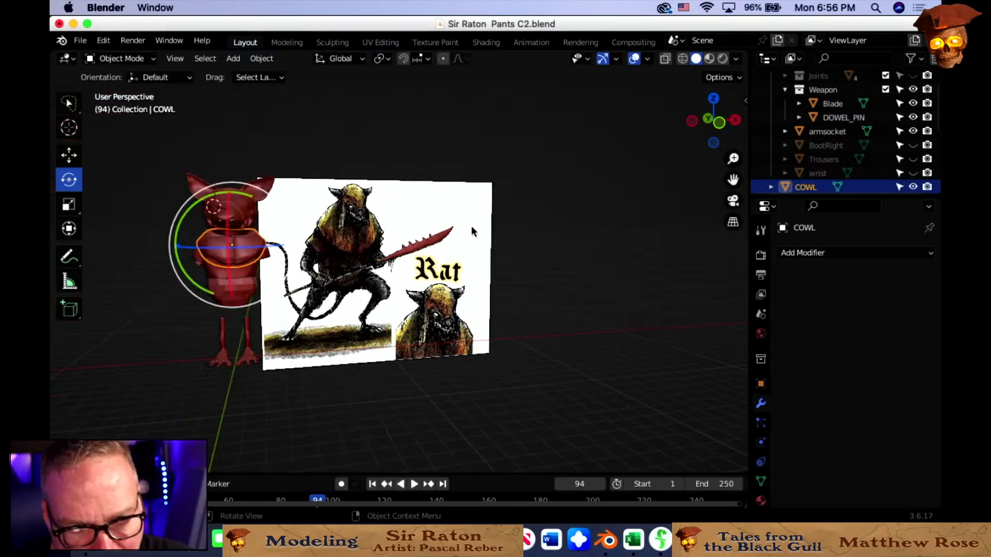
scroll(444, 248, "up", 7)
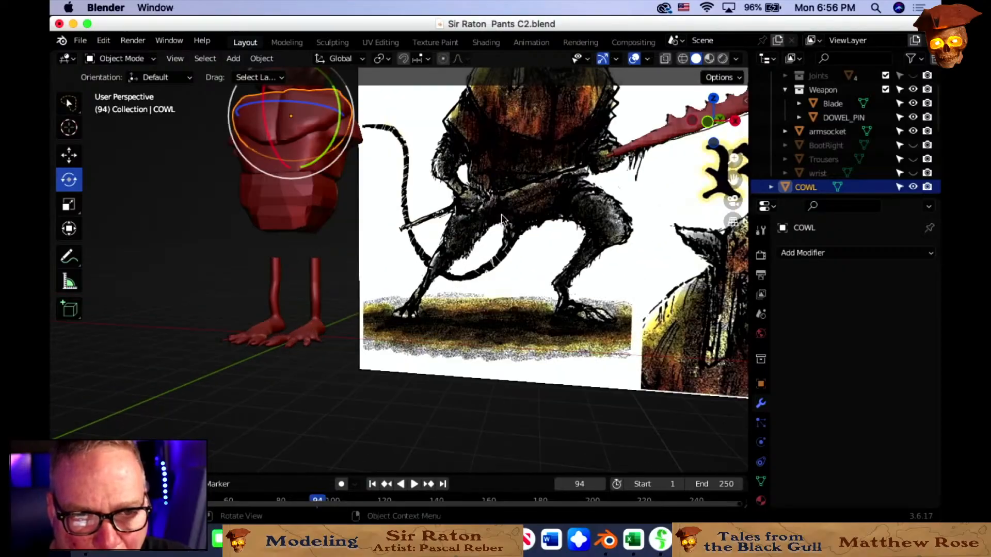
middle_click_drag(467, 232, 531, 264)
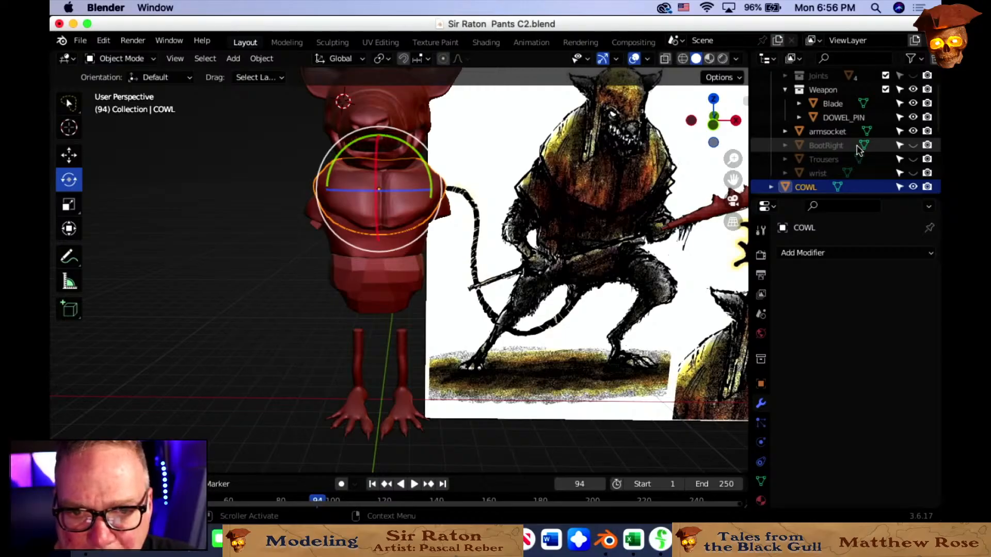
Hide the Blade and DOWEL_PIN objects in the Weapon collection.
scroll(854, 139, "up", 2)
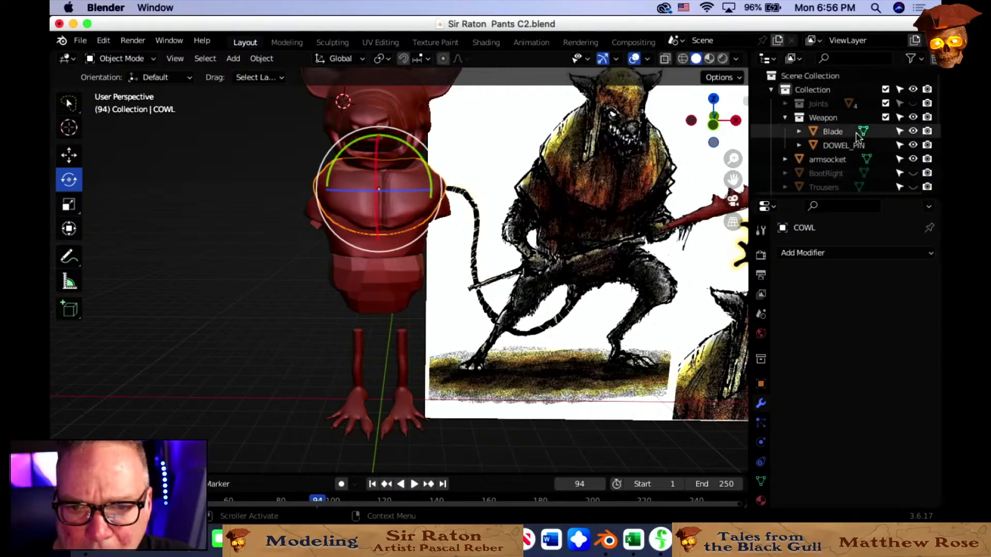
left_click(912, 131)
left_click(912, 145)
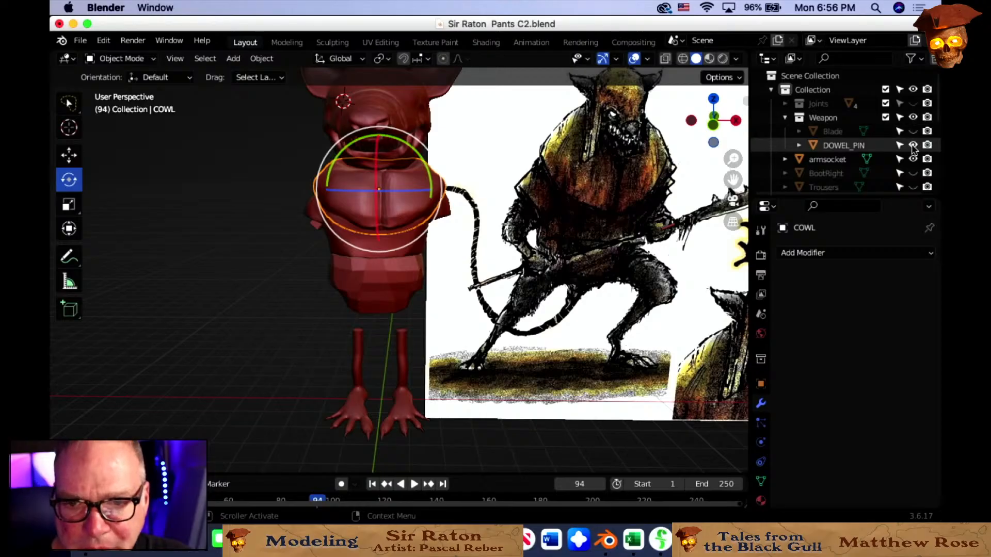
Select the LOWERBODY object and compare its shape and the gap above the legs with the artwork's hips and thighs.
scroll(877, 134, "down", 5)
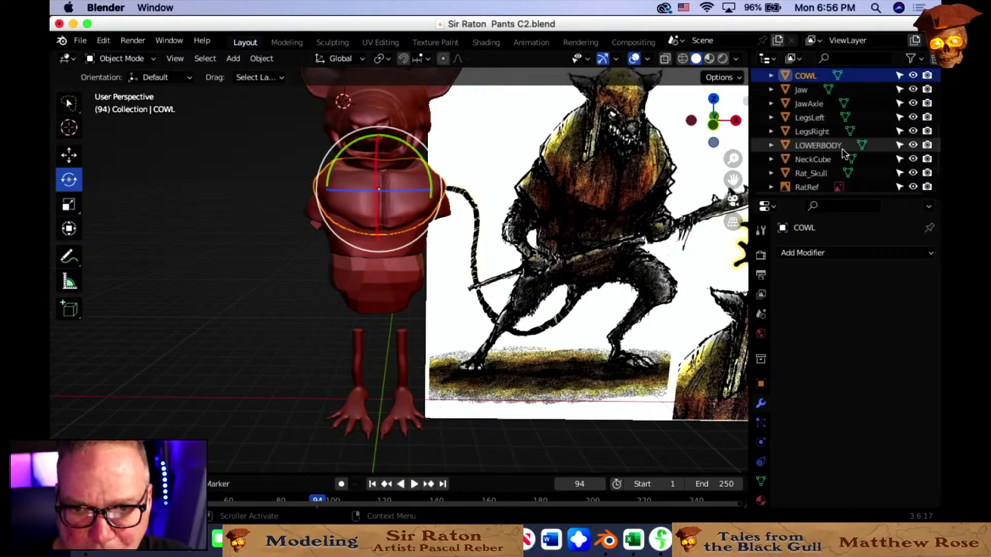
scroll(863, 149, "down", 2)
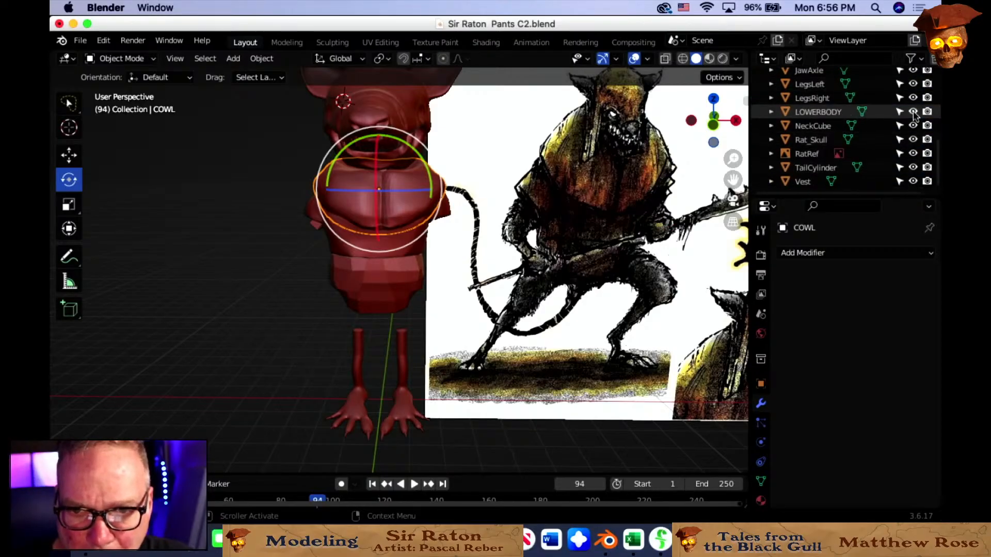
left_click(819, 112)
key("KP_Decimal")
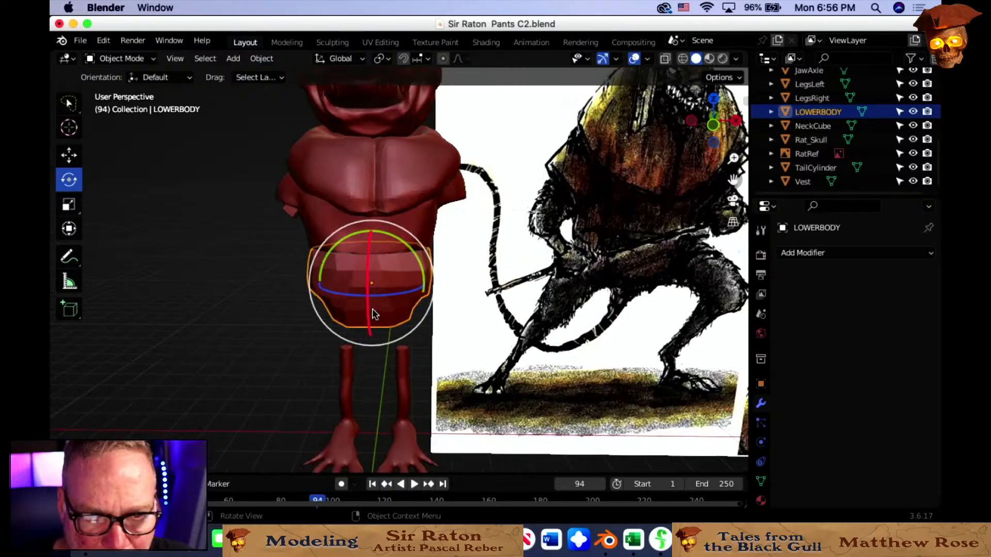
middle_click_drag(376, 314, 431, 299, "shift")
scroll(395, 299, "up", 2)
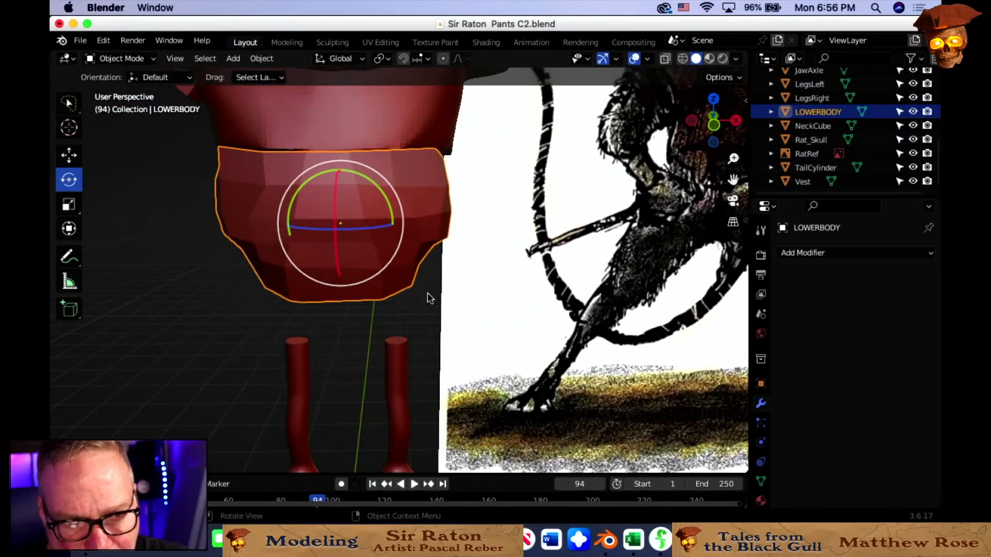
scroll(459, 288, "down", 4)
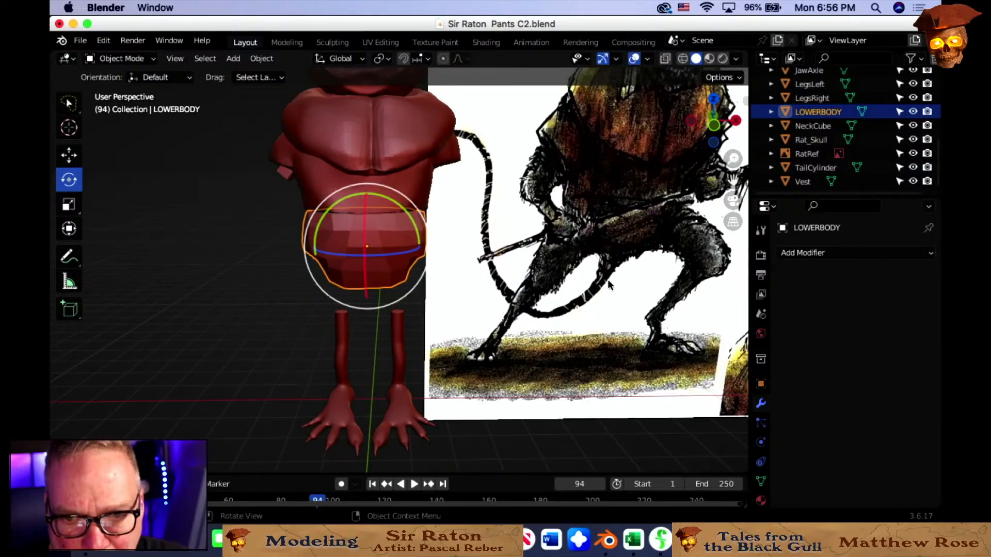
scroll(603, 283, "right", 5, "shift")
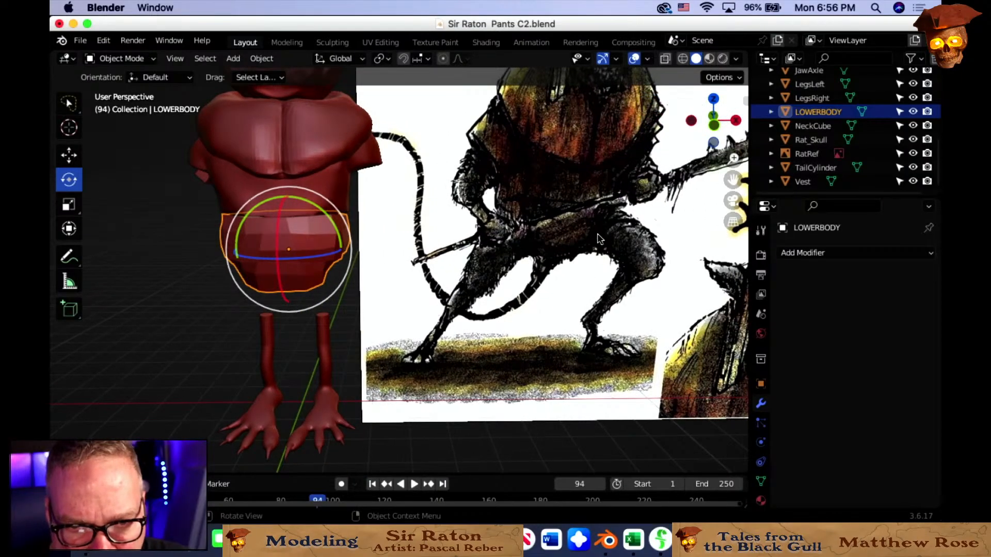
left_click(365, 299)
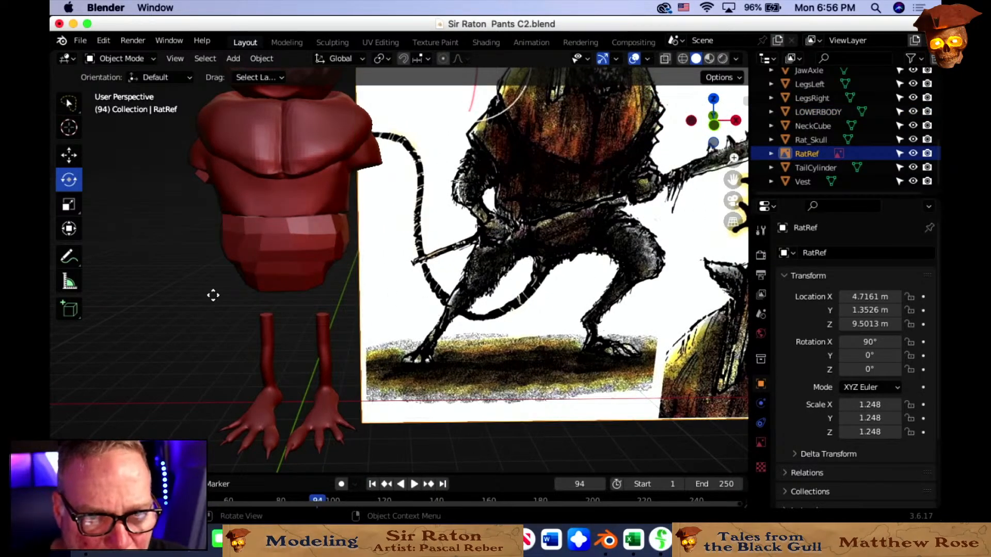
Put the LOWERBODY object in Sculpt Mode and remesh it with a voxel size of about 0.1 m.
scroll(168, 289, "left", 4)
scroll(204, 238, "right", 3)
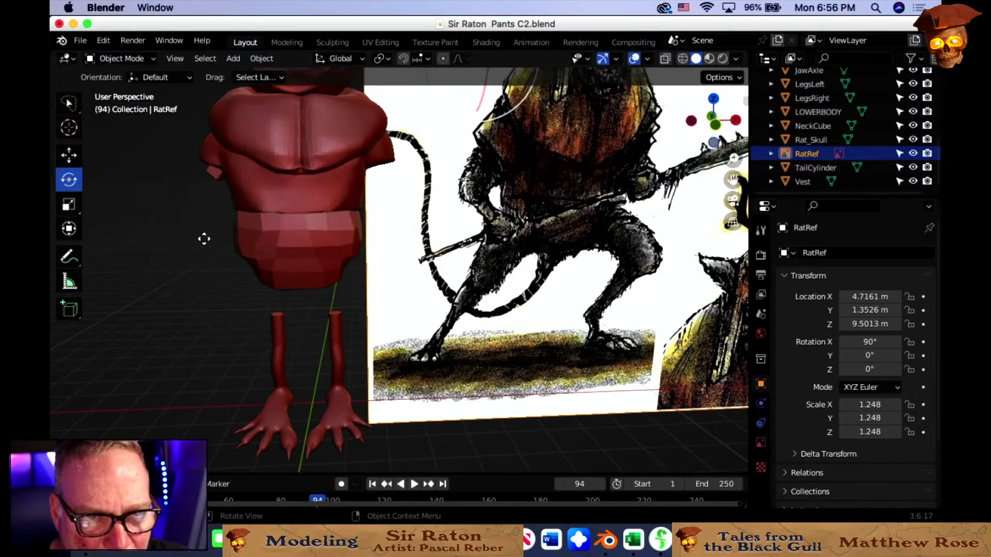
left_click(294, 234)
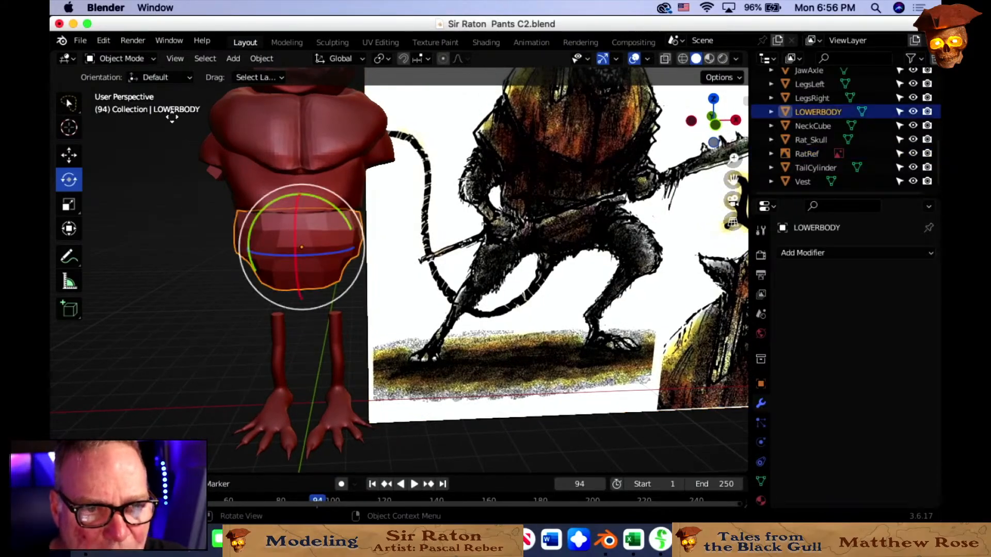
left_click(140, 58)
left_click(121, 104)
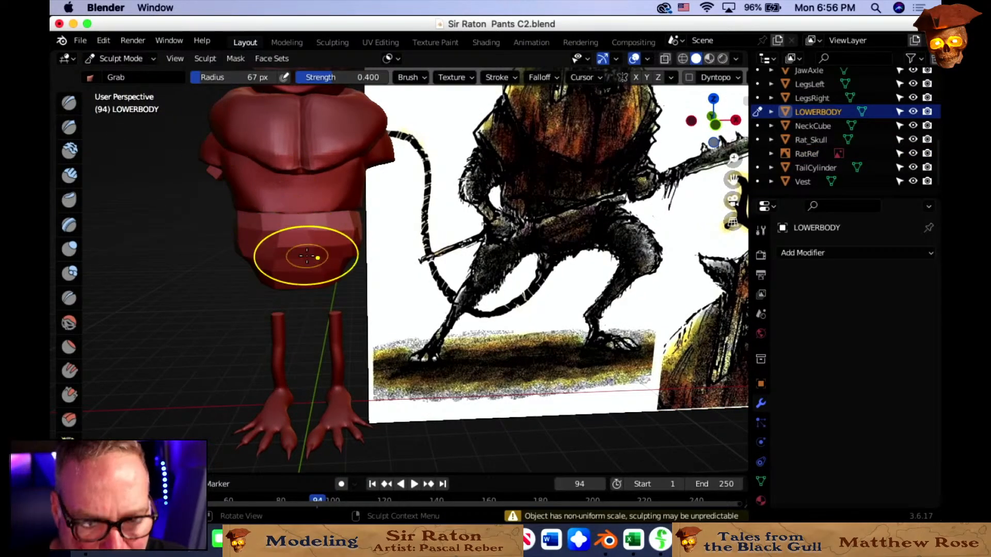
key("r")
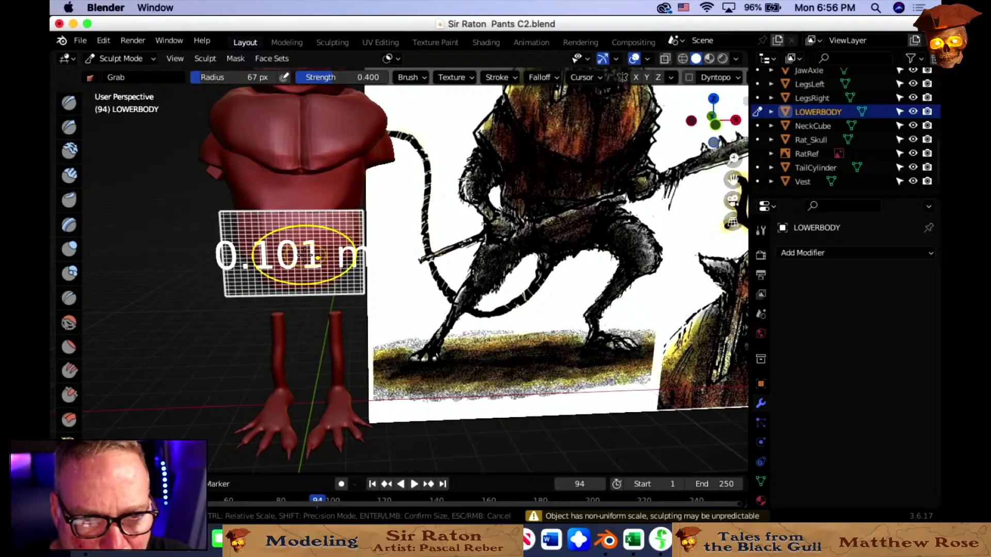
left_click(305, 255)
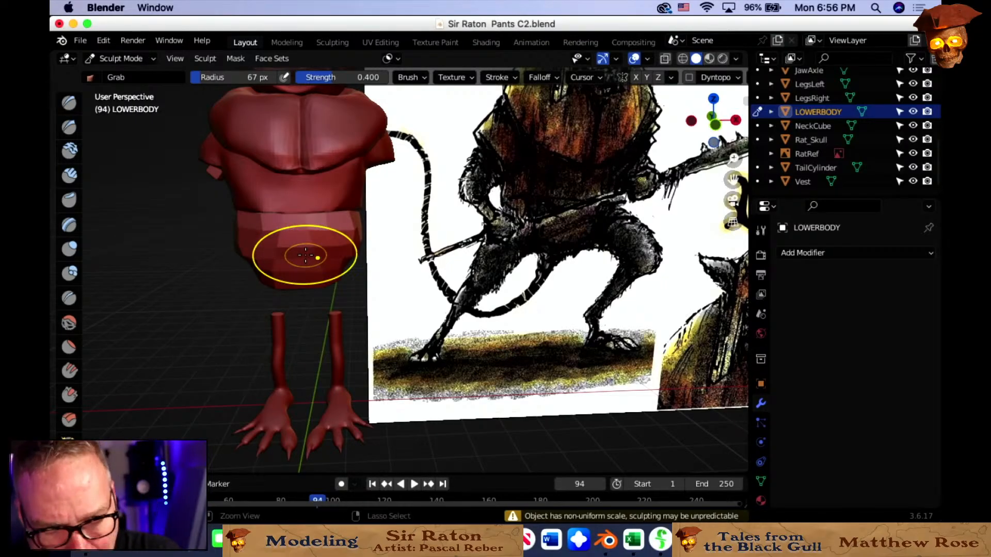
Set the brush radius to 37 px and begin smoothing the blocky facets on the front of LOWERBODY.
key("f")
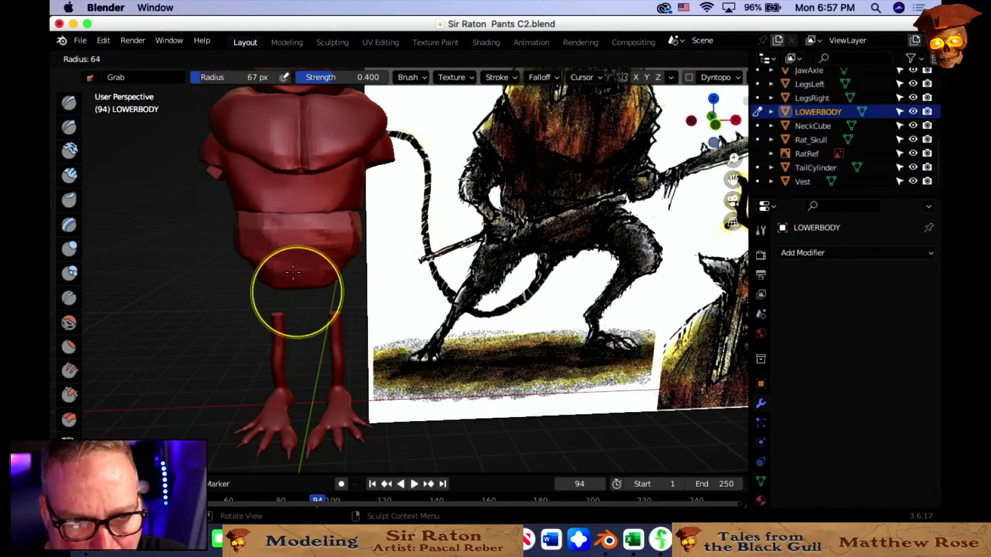
left_click(304, 272)
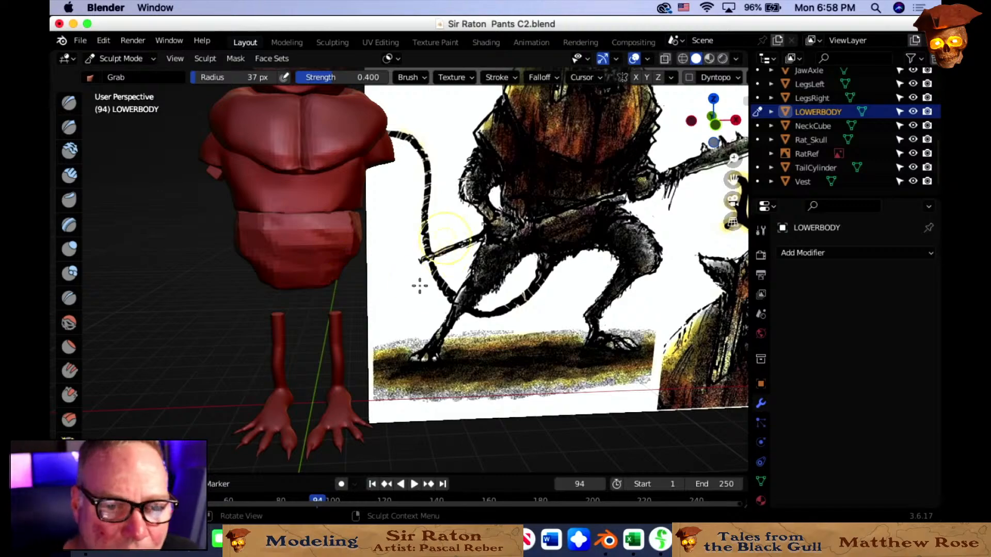
mouse_move(464, 290)
middle_mouse_down("shift")
mouse_move(401, 357)
mouse_move(562, 358)
middle_mouse_up("shift")
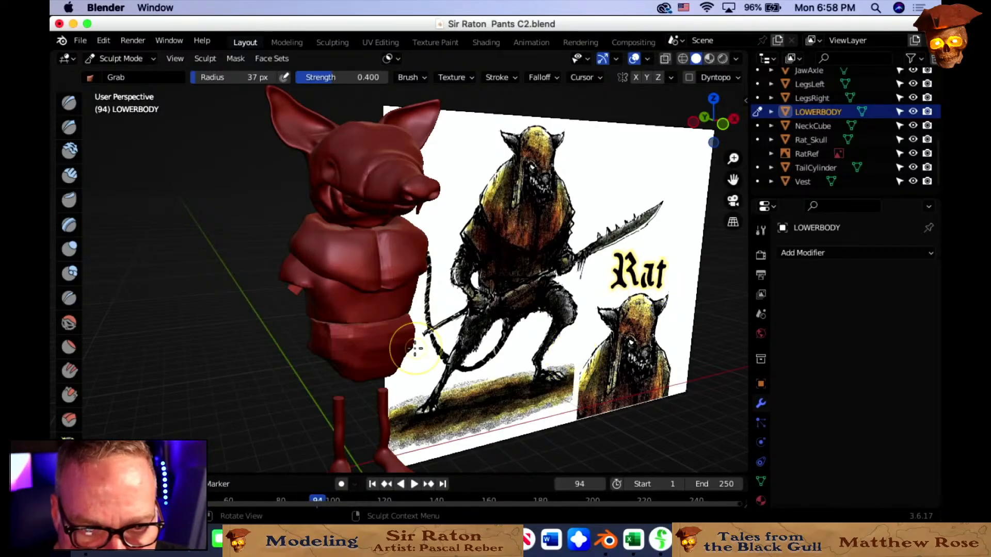
scroll(435, 383, "up", 5)
mouse_move(460, 425)
middle_mouse_down("shift")
mouse_move(427, 420)
mouse_move(459, 389)
mouse_move(515, 400)
mouse_move(488, 398)
middle_mouse_up("shift")
mouse_move(406, 363)
middle_mouse_down("shift")
mouse_move(549, 350)
mouse_move(466, 352)
middle_mouse_up("shift")
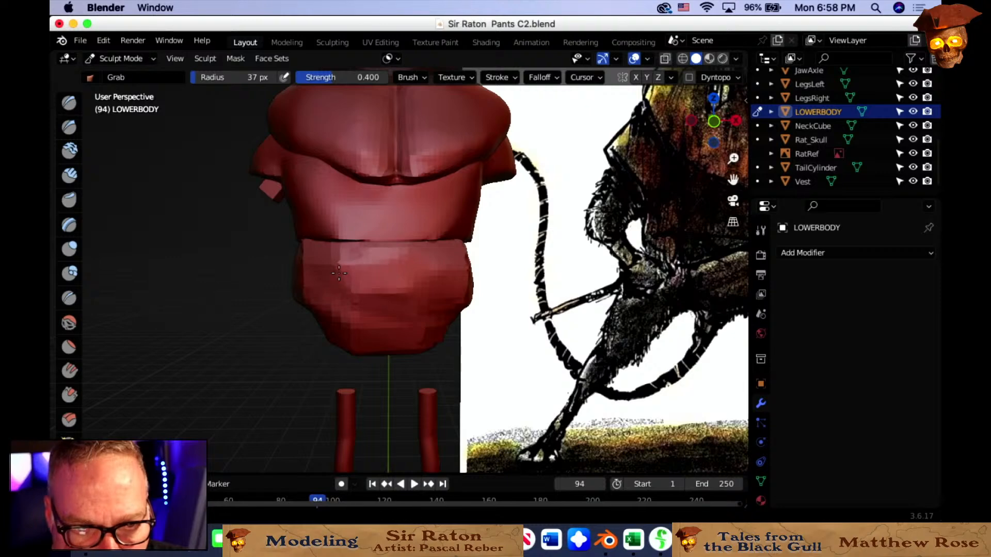
scroll(432, 317, "down", 2)
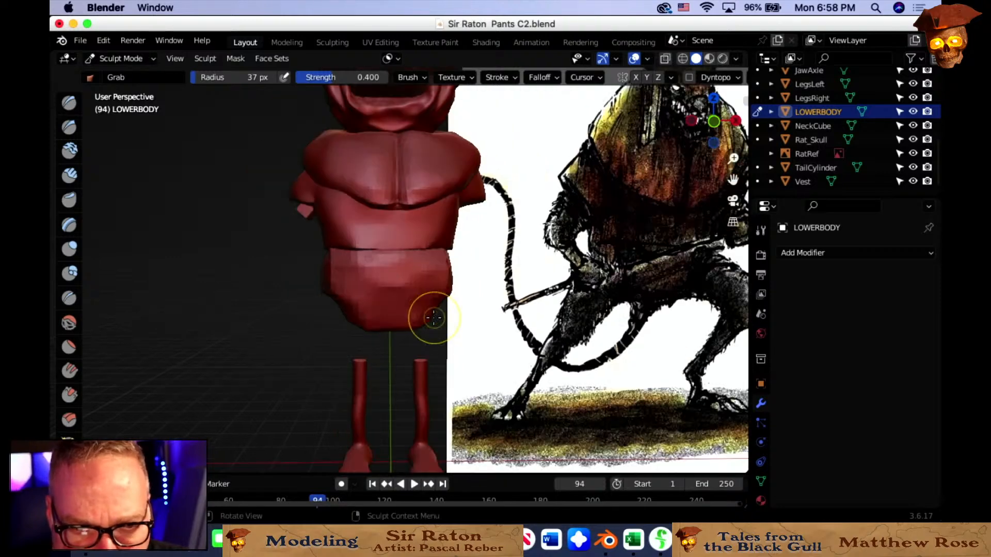
Set the brush radius to 58 px and smooth the remaining facets across LOWERBODY's front and sides.
key("f")
left_click(417, 320)
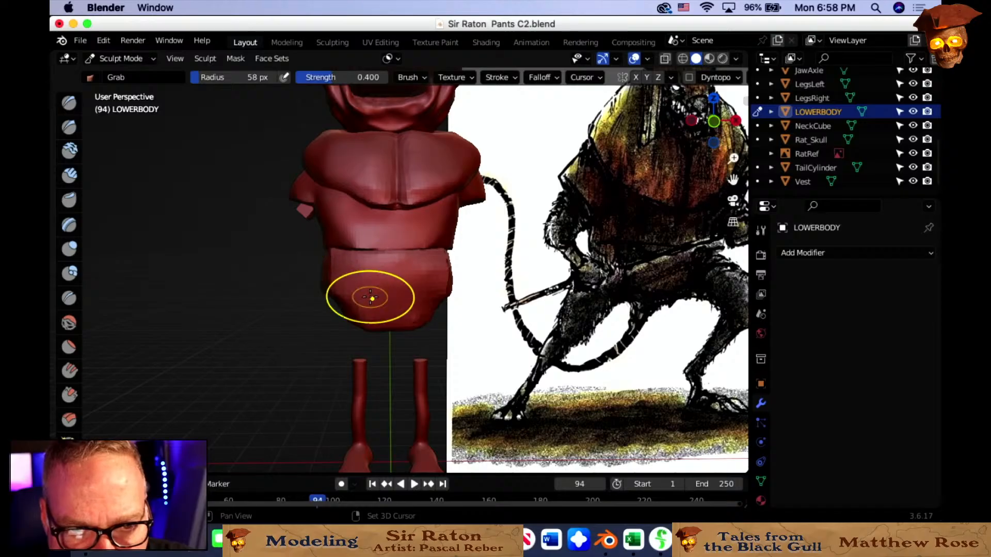
mouse_move(417, 277)
middle_mouse_down()
mouse_move(430, 304)
mouse_move(454, 294)
mouse_move(485, 305)
mouse_move(452, 322)
mouse_move(393, 310)
middle_mouse_up()
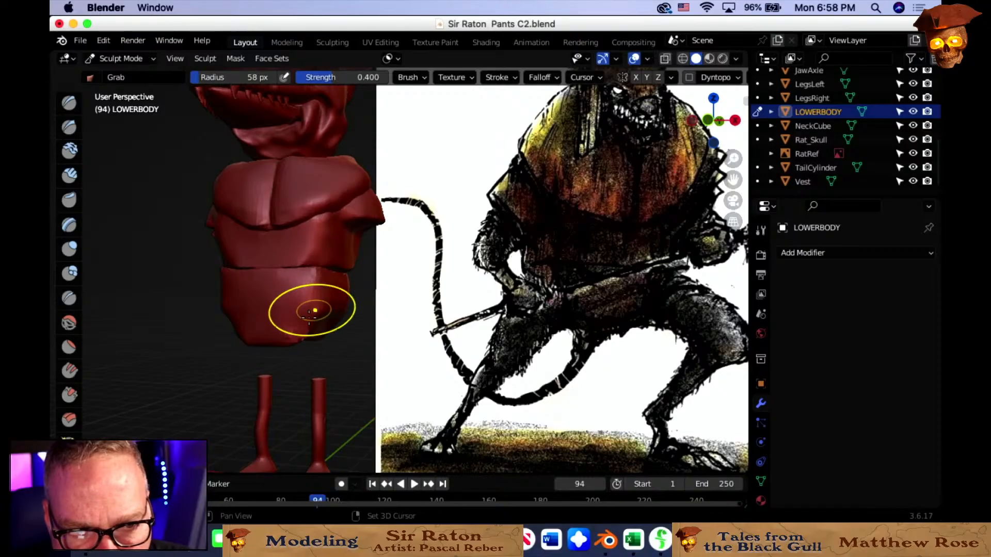
scroll(315, 307, "down", 3)
mouse_move(321, 288)
middle_mouse_down()
mouse_move(371, 308)
mouse_move(380, 292)
mouse_move(351, 323)
mouse_move(289, 325)
mouse_move(405, 321)
mouse_move(427, 344)
mouse_move(409, 345)
mouse_move(389, 295)
middle_mouse_up()
scroll(372, 310, "up", 4)
middle_click_drag(358, 327, 358, 329)
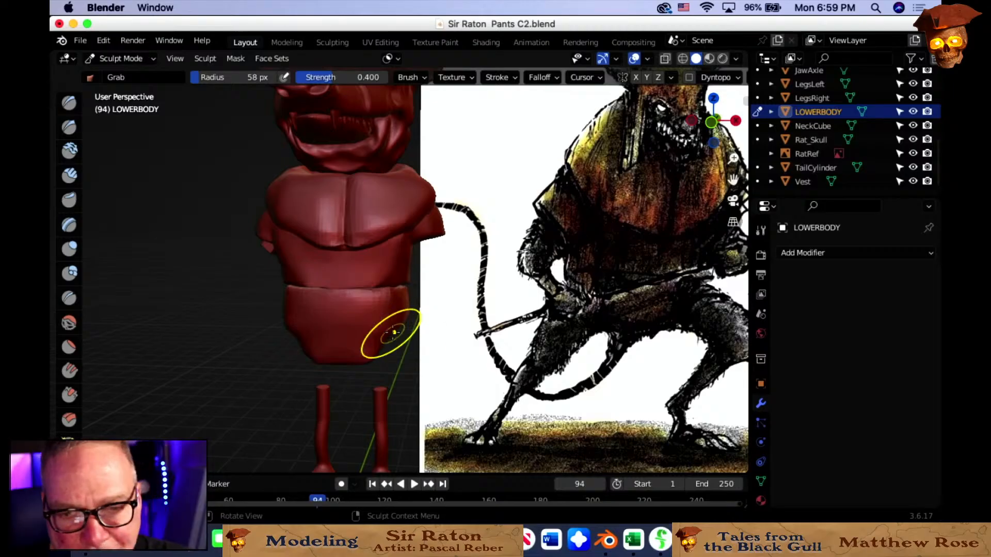
Sculpt both sides of LOWERBODY with the Grab brush so the hips taper toward the crotch.
mouse_move(342, 309)
middle_mouse_down()
mouse_move(350, 323)
mouse_move(311, 310)
mouse_move(370, 320)
mouse_move(363, 356)
middle_mouse_up()
left_click_drag(364, 357, 359, 349)
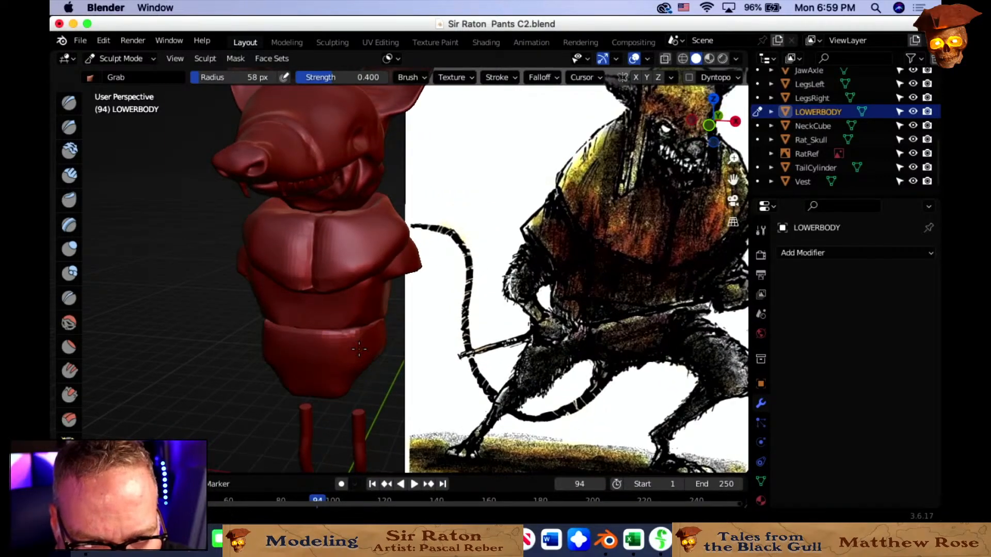
middle_click_drag(352, 341, 436, 360)
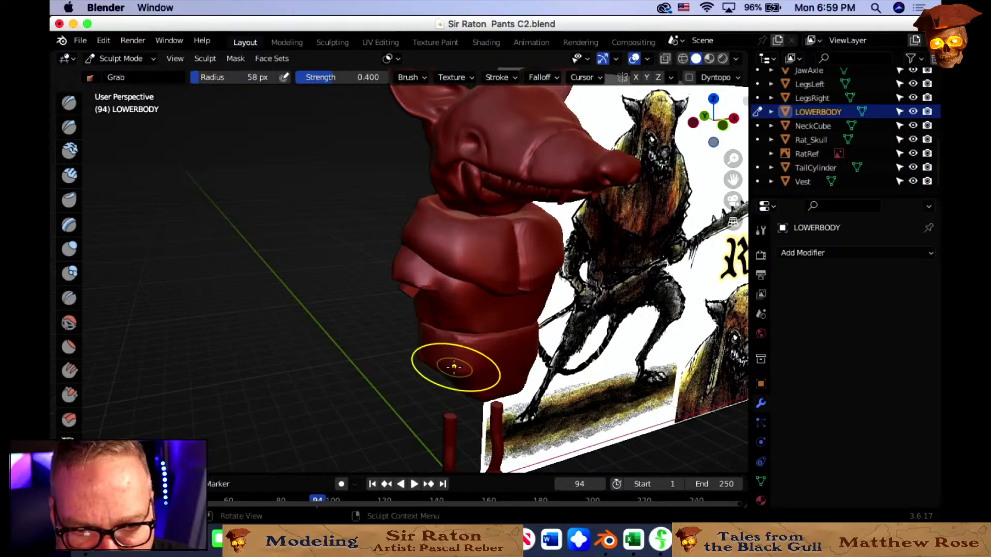
left_click_drag(453, 362, 455, 360)
middle_click_drag(454, 360, 354, 334)
left_click_drag(339, 328, 372, 325)
middle_click_drag(372, 325, 393, 332)
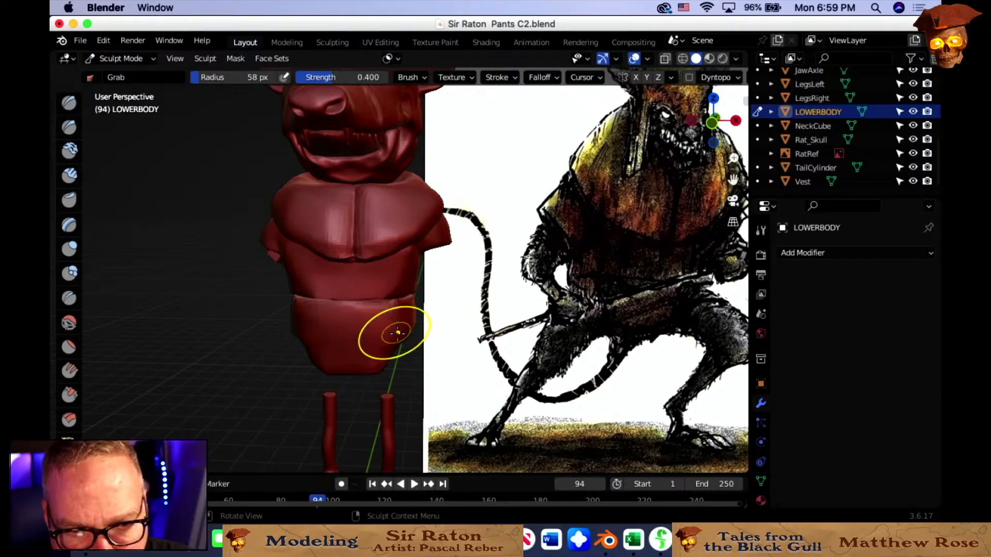
left_click_drag(394, 331, 396, 332)
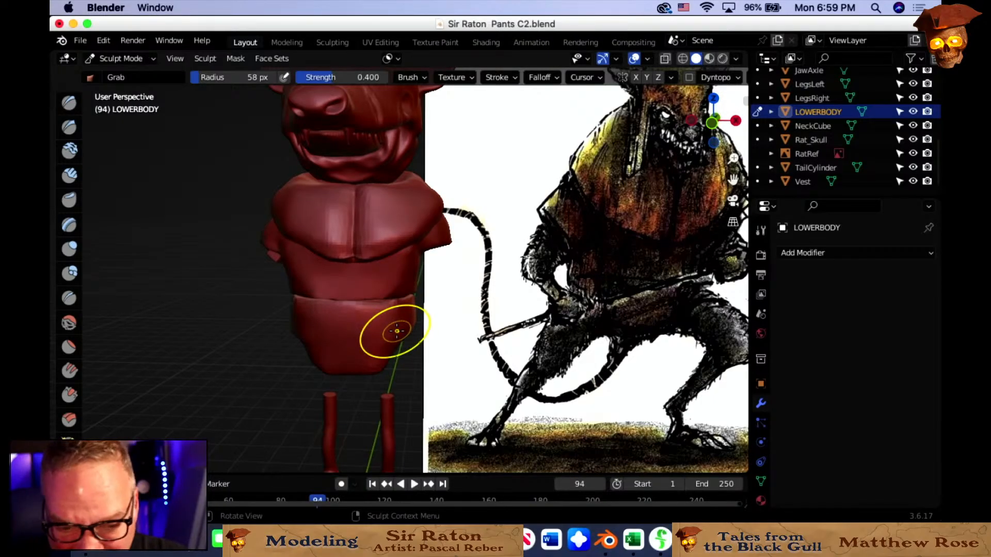
Refine LOWERBODY's lower hip corners and front surface with sculpt strokes, rounding the form from several angles.
middle_click_drag(311, 379, 399, 378)
scroll(325, 379, "up", 3)
scroll(371, 354, "down", 3)
left_click_drag(360, 351, 365, 352)
middle_click_drag(443, 365, 418, 347)
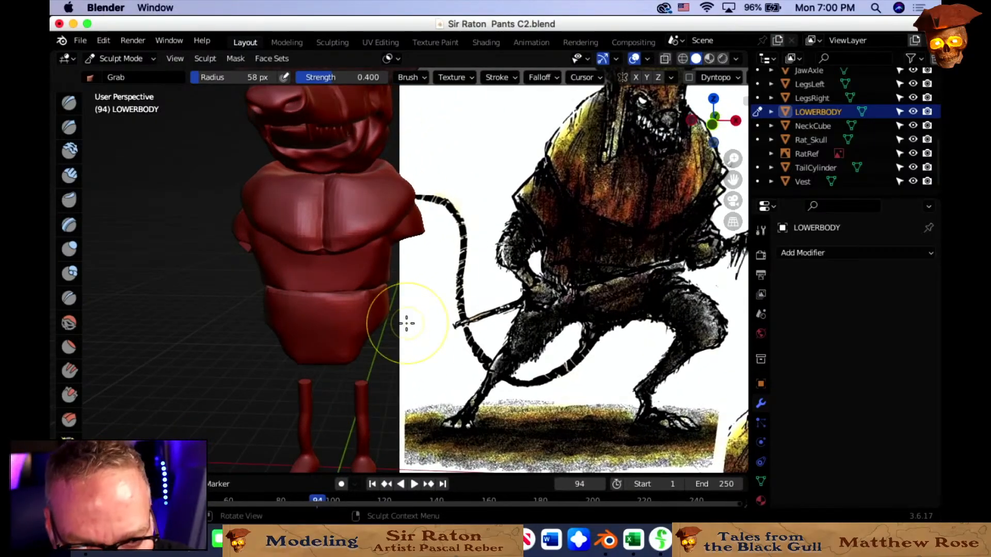
mouse_move(374, 317)
middle_mouse_down()
mouse_move(389, 329)
mouse_move(382, 326)
mouse_move(408, 318)
mouse_move(399, 308)
middle_mouse_up()
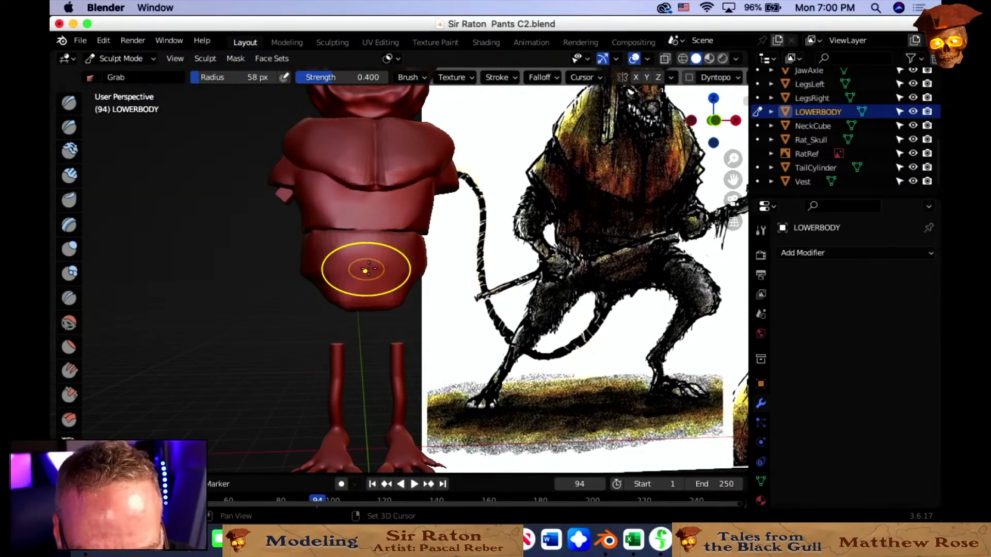
mouse_move(384, 262)
middle_mouse_down()
mouse_move(420, 292)
mouse_move(365, 302)
middle_mouse_up()
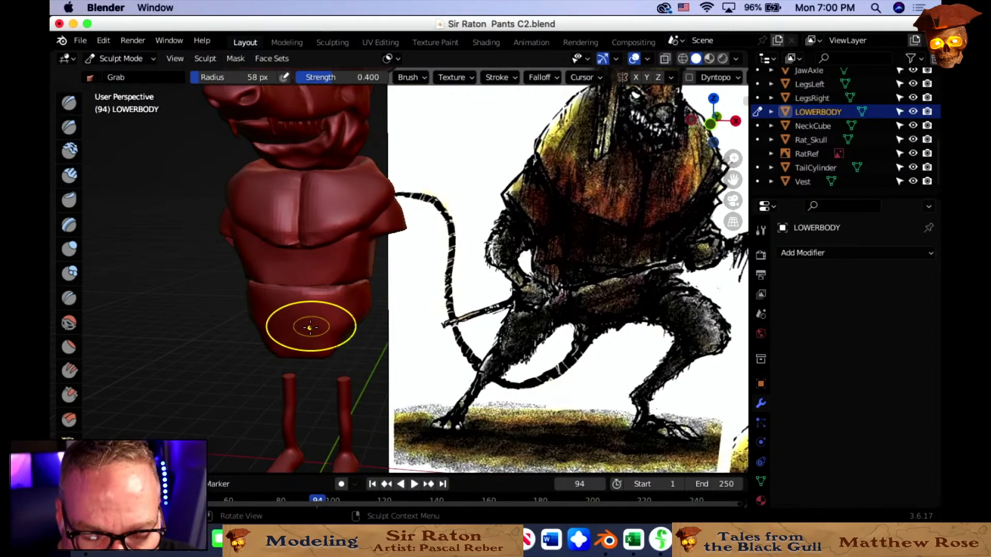
mouse_move(290, 327)
middle_mouse_down()
mouse_move(334, 339)
mouse_move(313, 307)
middle_mouse_up()
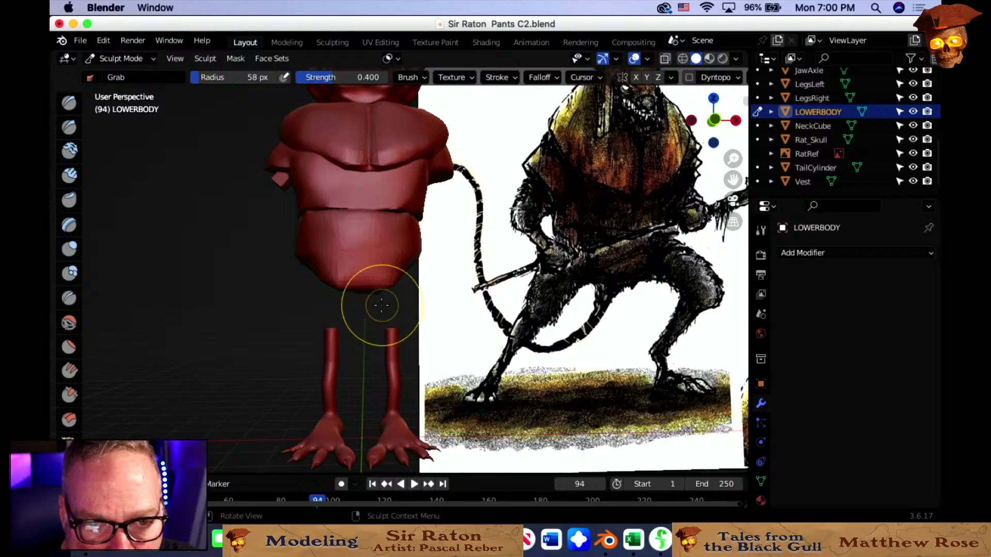
mouse_move(373, 313)
middle_mouse_down()
mouse_move(292, 326)
mouse_move(279, 299)
mouse_move(366, 284)
mouse_move(394, 235)
middle_mouse_up()
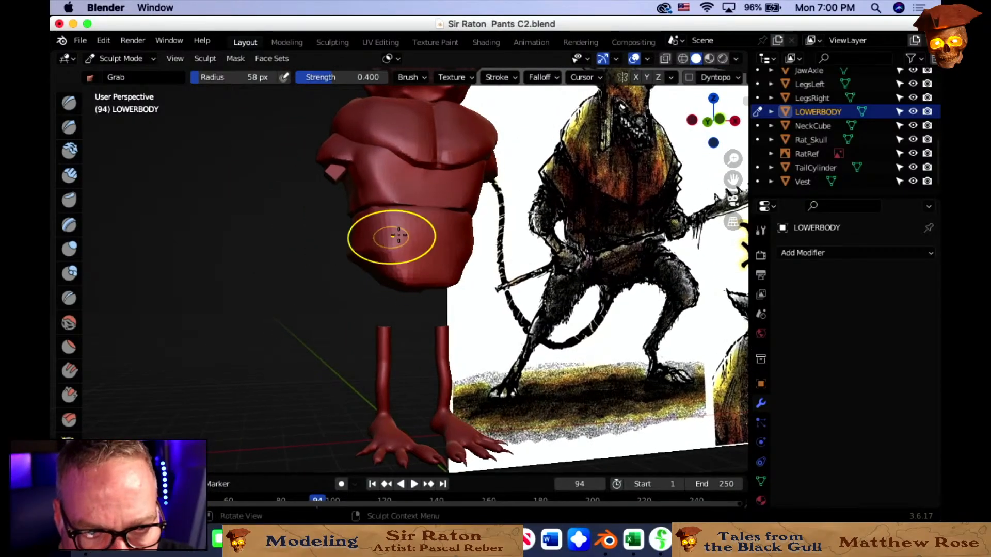
Return to Object Mode and duplicate the armsocket, placing the copy at LOWERBODY's lower hip corner on the same side as the original.
left_click(121, 58)
left_click(113, 73)
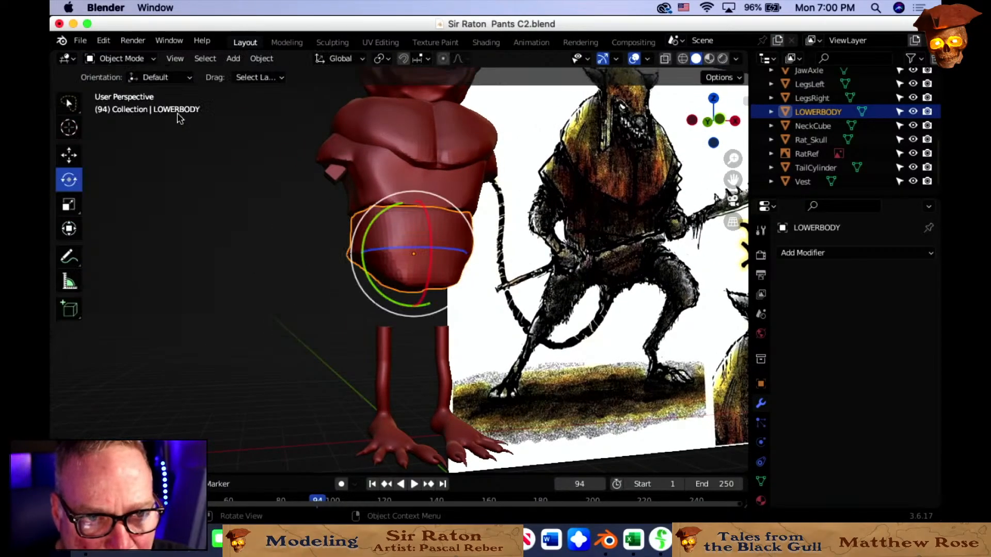
left_click(329, 173)
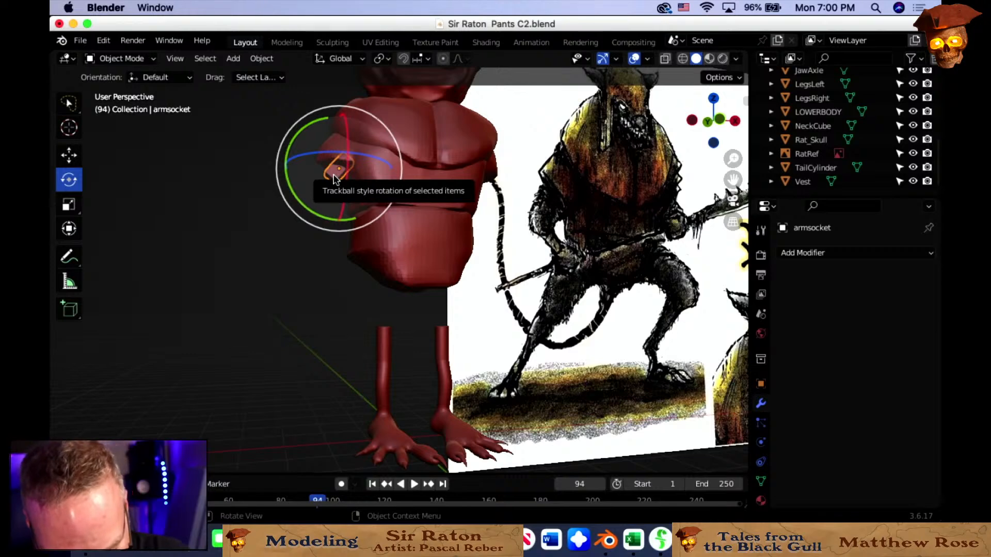
key("shift+d")
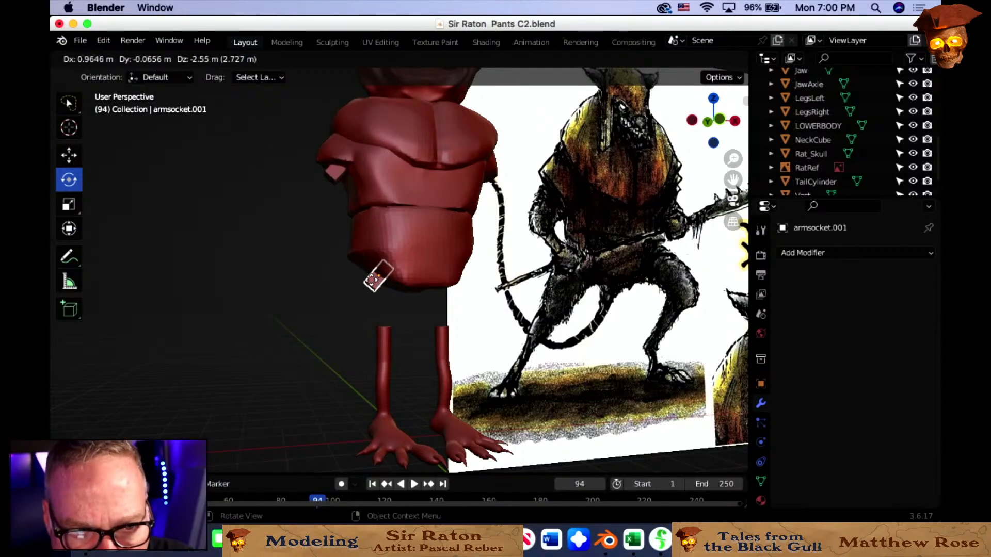
left_click(374, 279)
Duplicate the hip socket to the opposite side of LOWERBODY and rotate the copy about the Y axis to mirror the first socket's tilt.
middle_click_drag(439, 321, 412, 323)
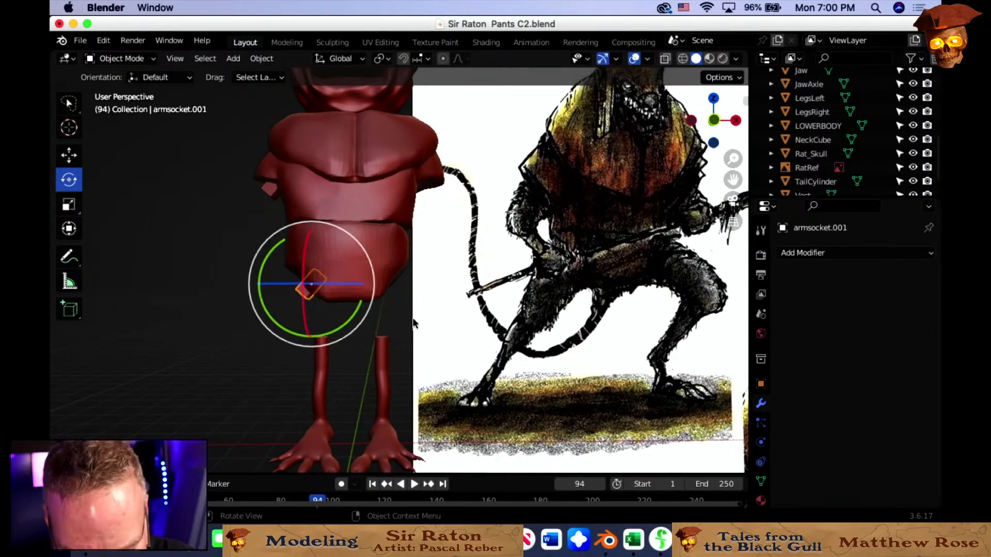
key("shift+d")
left_click(505, 324)
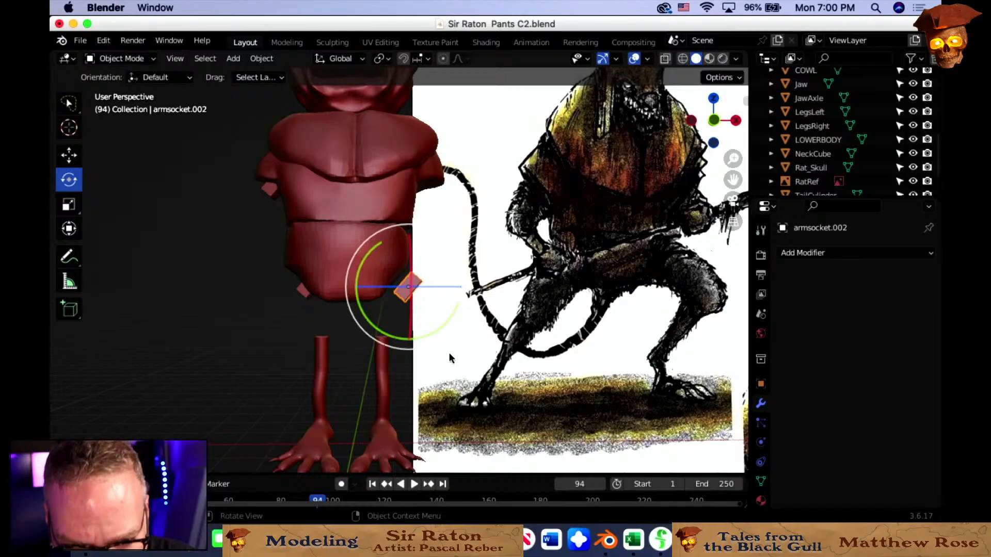
left_click_drag(405, 355, 340, 269)
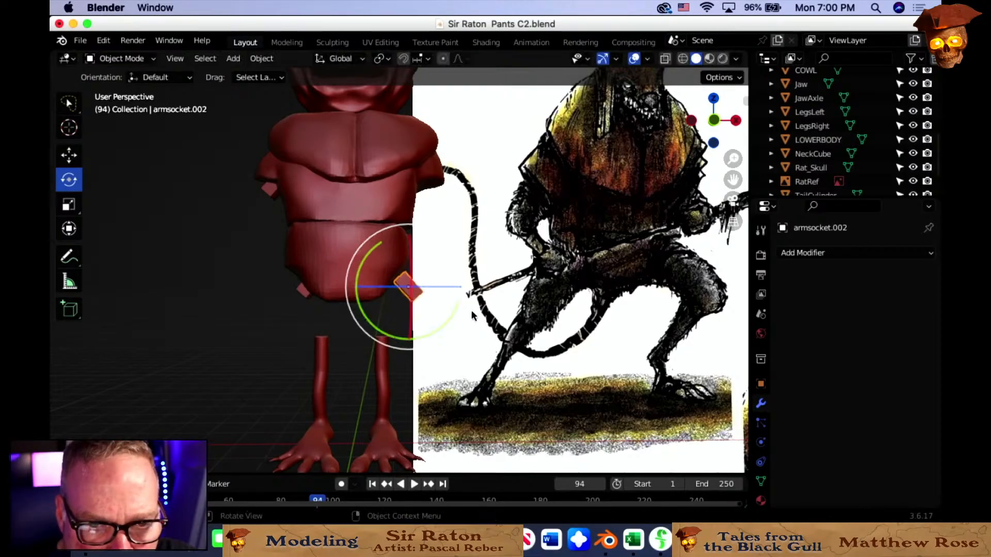
Hide the RatRef image and, in front view, move the second hip socket inward so it sits partly inside LOWERBODY's lower corner.
scroll(913, 167, "down", 2)
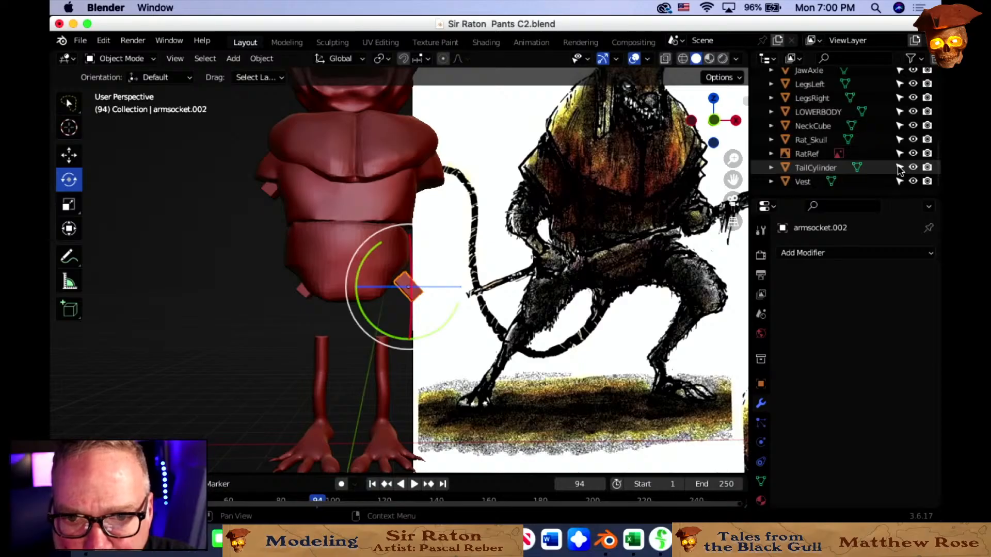
left_click(912, 153)
middle_click_drag(487, 294, 589, 253)
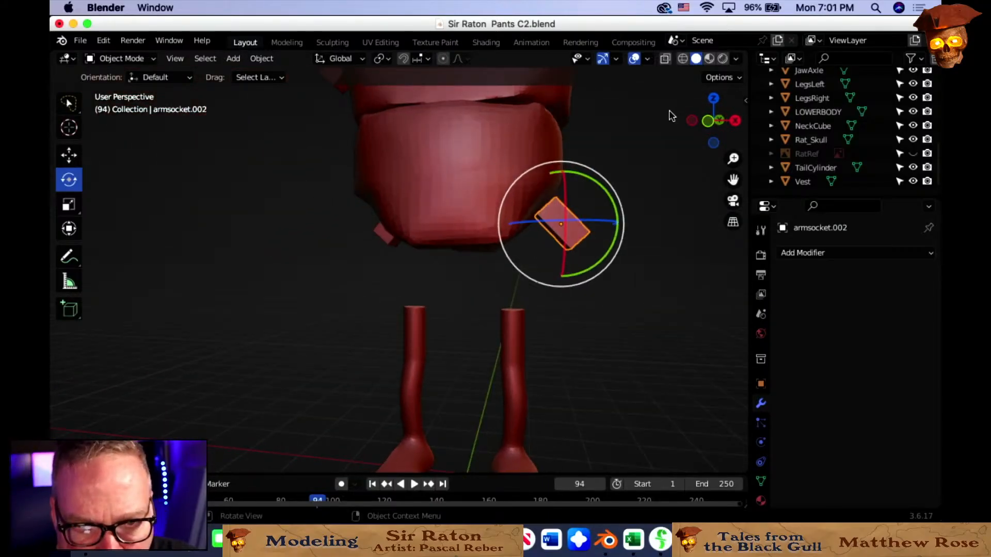
left_click(708, 123)
scroll(567, 299, "up", 5)
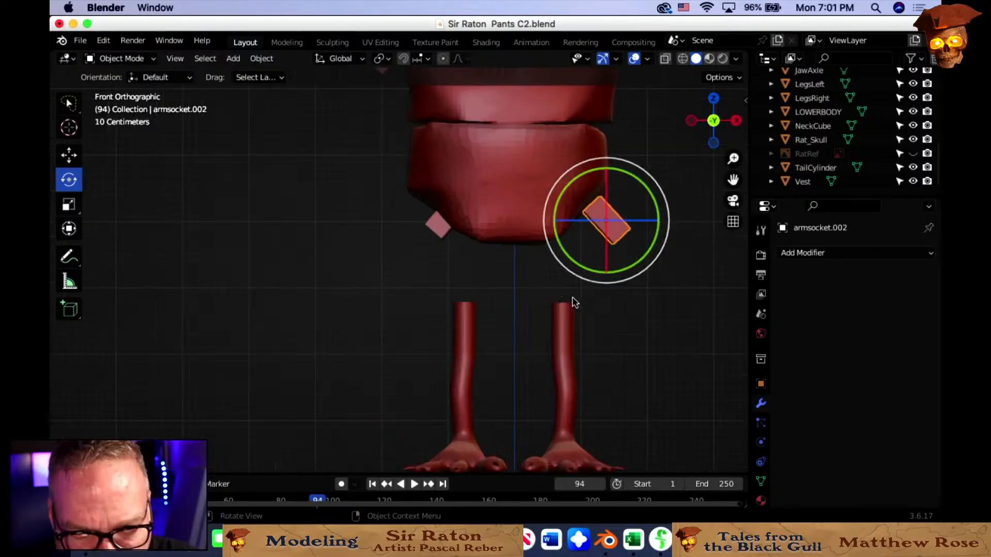
middle_click_drag(629, 288, 434, 341, "shift")
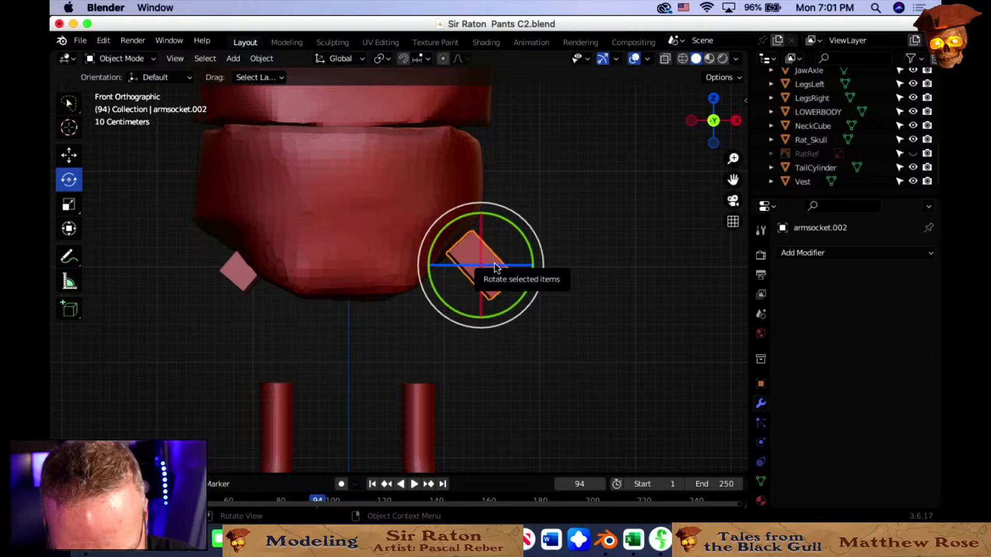
key("g")
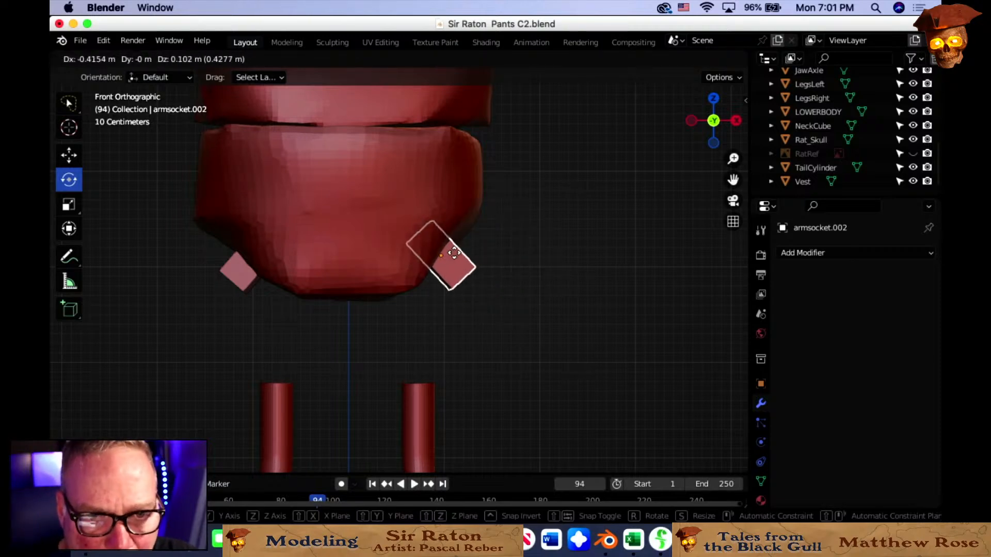
left_click(427, 281)
Select the TailCylinder and examine its placement and the hip sockets around LOWERBODY from several angles.
middle_click_drag(314, 297, 397, 312)
middle_click_drag(500, 290, 527, 338)
scroll(463, 289, "up", 2)
left_click(466, 310)
middle_click_drag(287, 226, 312, 225)
middle_click_drag(330, 279, 428, 295)
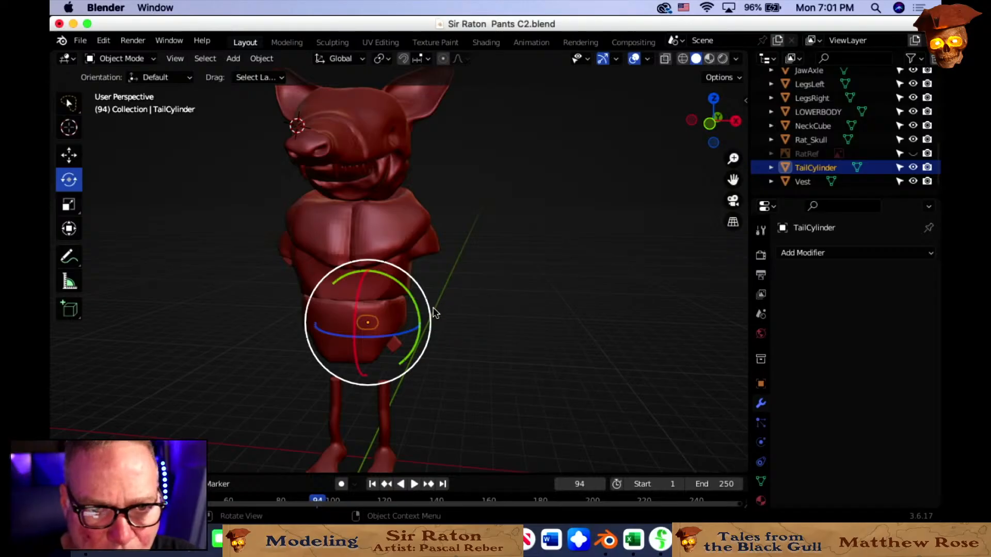
middle_click_drag(430, 323, 477, 359)
scroll(452, 315, "up", 4)
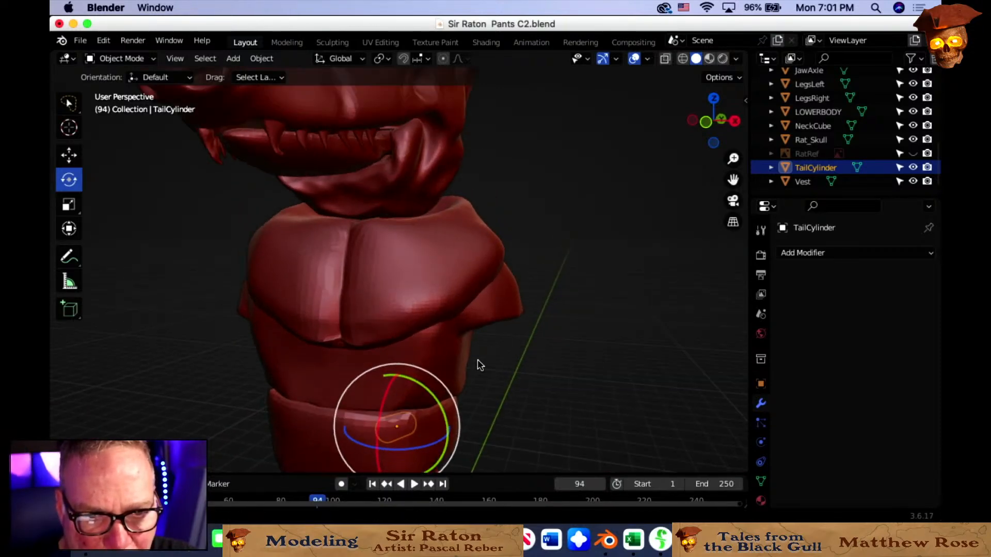
Examine the whole rat figure from several angles, checking how the head, torso, arm socket and hip sockets fit together.
scroll(477, 356, "down", 4)
scroll(478, 355, "up", 1)
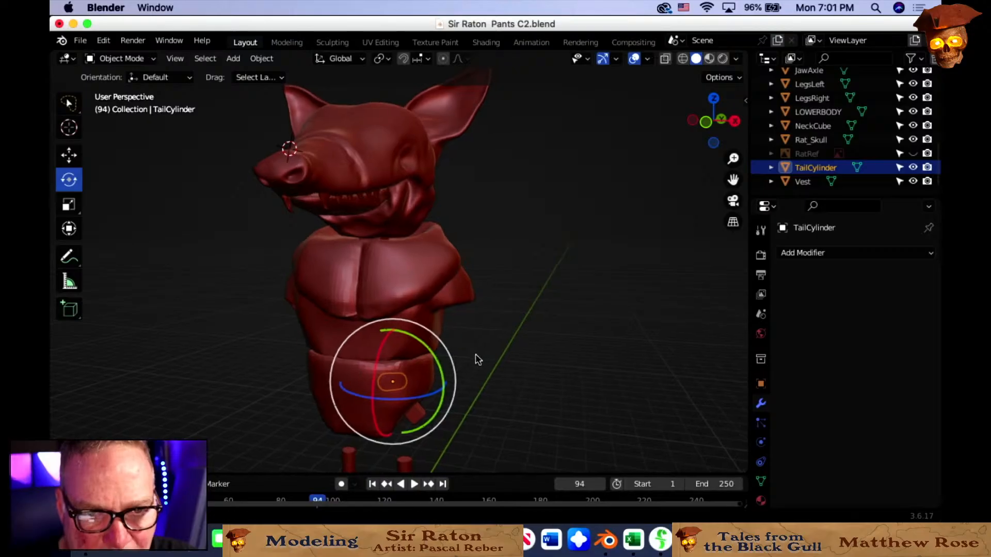
middle_click_drag(478, 356, 505, 433)
scroll(515, 353, "up", 4)
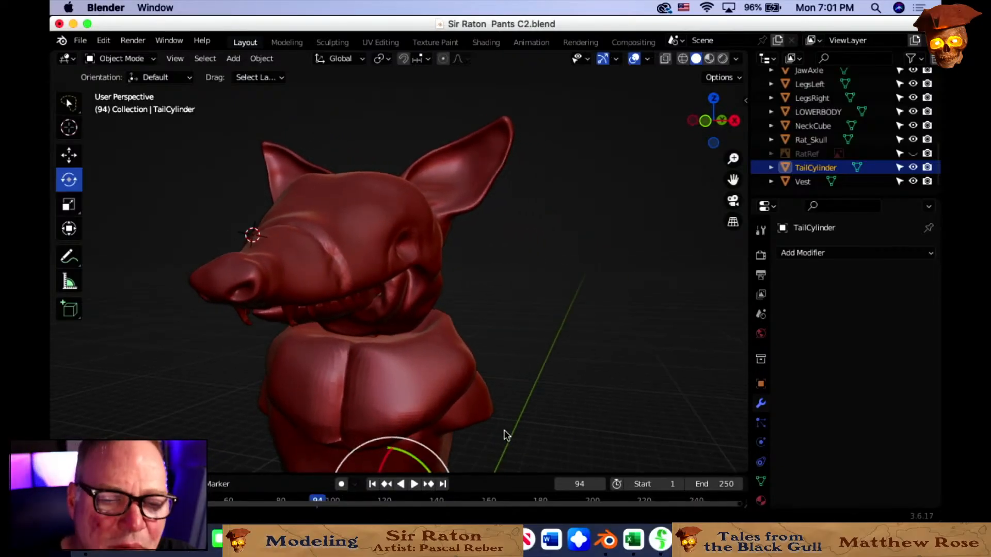
scroll(471, 396, "down", 5)
middle_click_drag(469, 396, 489, 400)
scroll(409, 354, "up", 4)
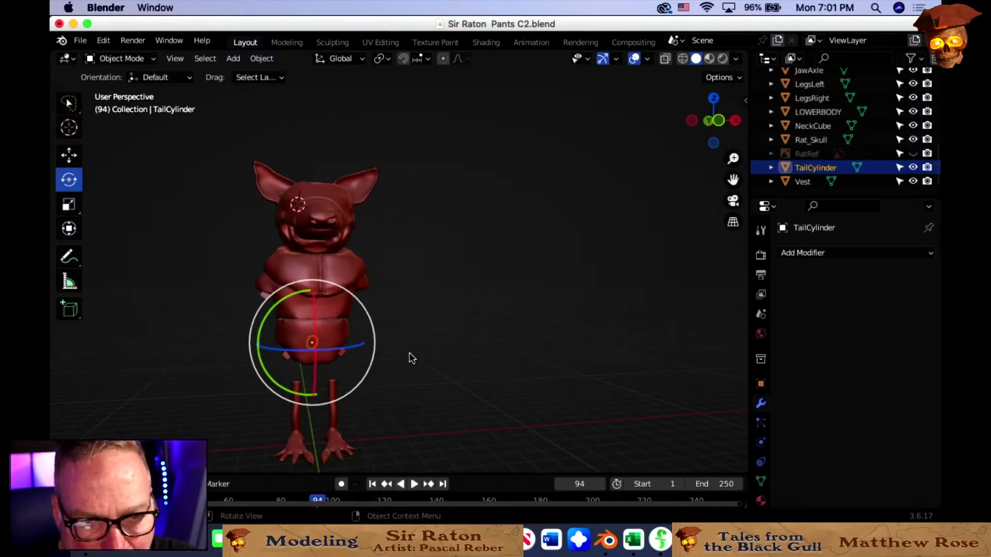
middle_click_drag(350, 365, 417, 330)
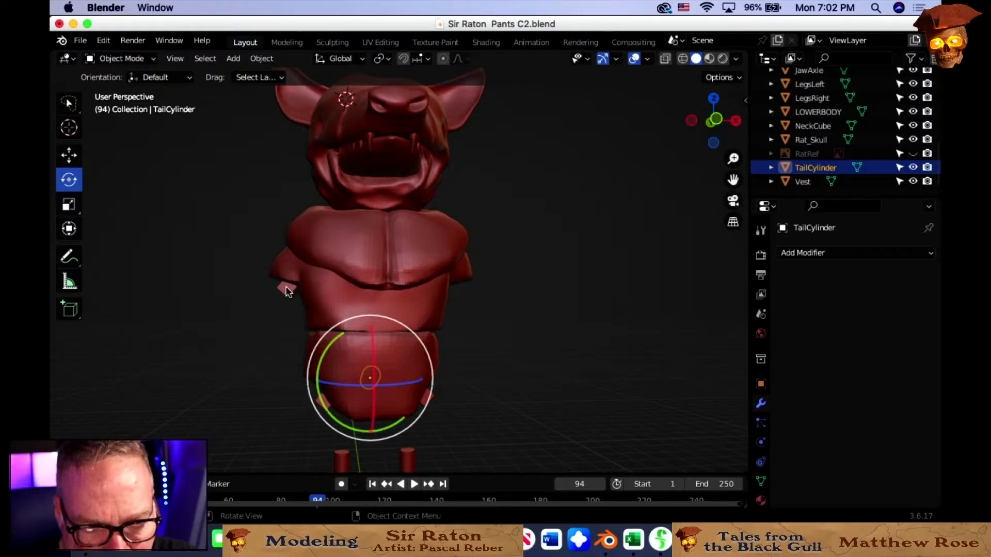
Duplicate the armsocket to the opposite side of the torso and rotate the copy about the Y axis to mirror its tilt.
left_click(287, 291)
key("shift+d")
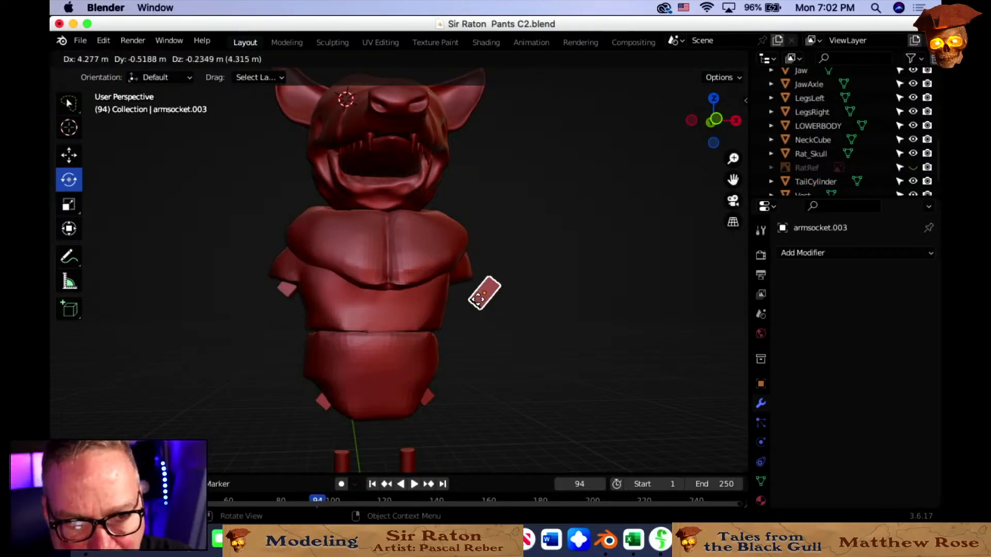
left_click(496, 303)
middle_click_drag(504, 330, 471, 327)
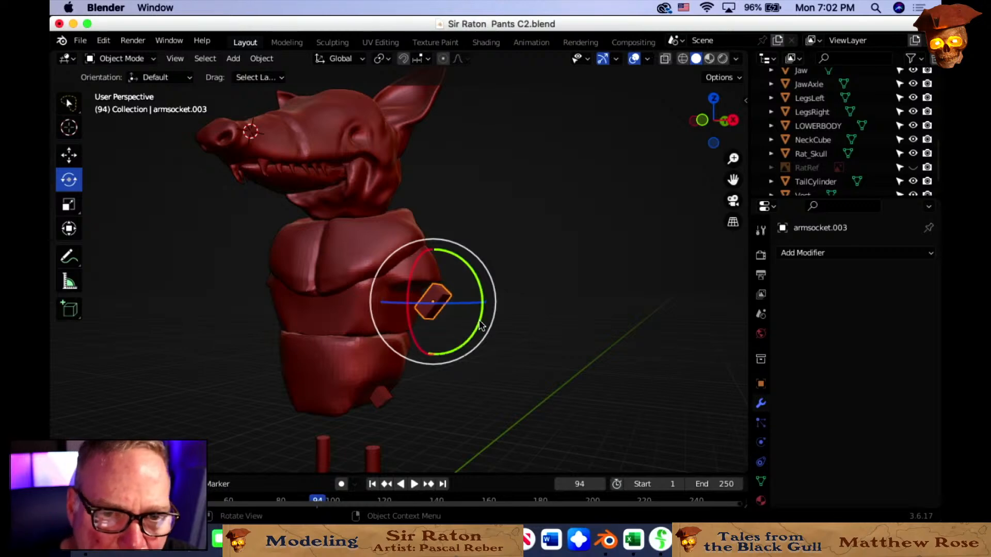
left_click_drag(482, 327, 516, 287)
Align the copied arm socket with the shoulder's depth from the side, and in front view move it inward under the vest's sleeve.
middle_click_drag(516, 288, 440, 323)
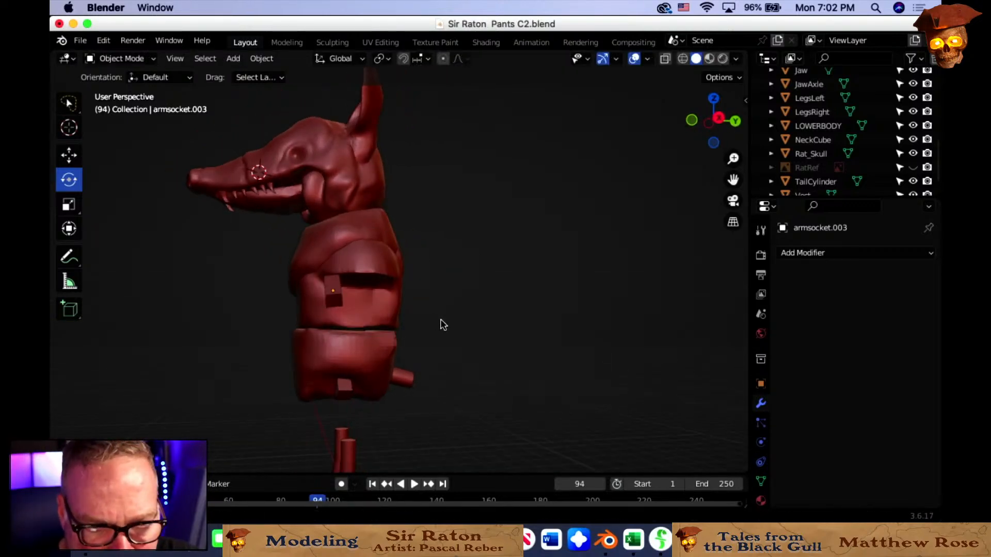
left_click(336, 286)
left_click_drag(336, 287, 367, 287)
middle_click_drag(366, 287, 516, 292)
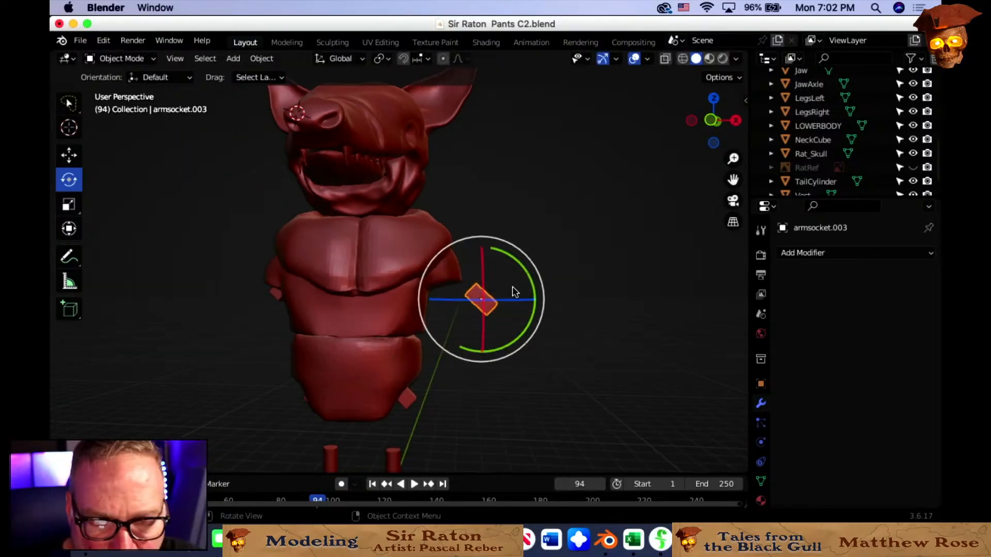
left_click(713, 120)
mouse_move(473, 324)
left_mouse_down()
mouse_move(445, 311)
mouse_move(485, 304)
mouse_move(481, 312)
left_mouse_up()
left_click(554, 324)
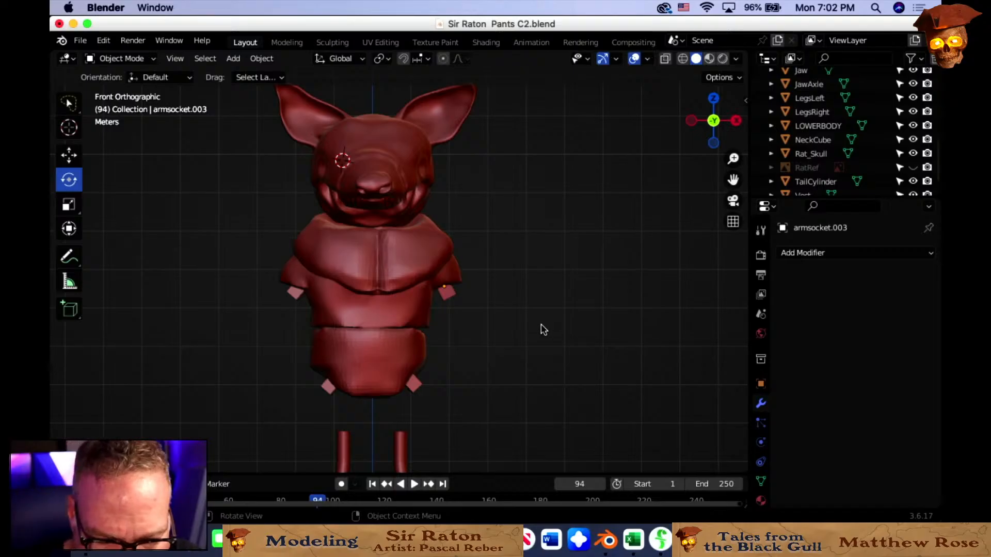
Examine the arm sockets, then hide LOWERBODY to inspect the hip sockets and tail cylinder inside it and show it again.
scroll(502, 362, "up", 1)
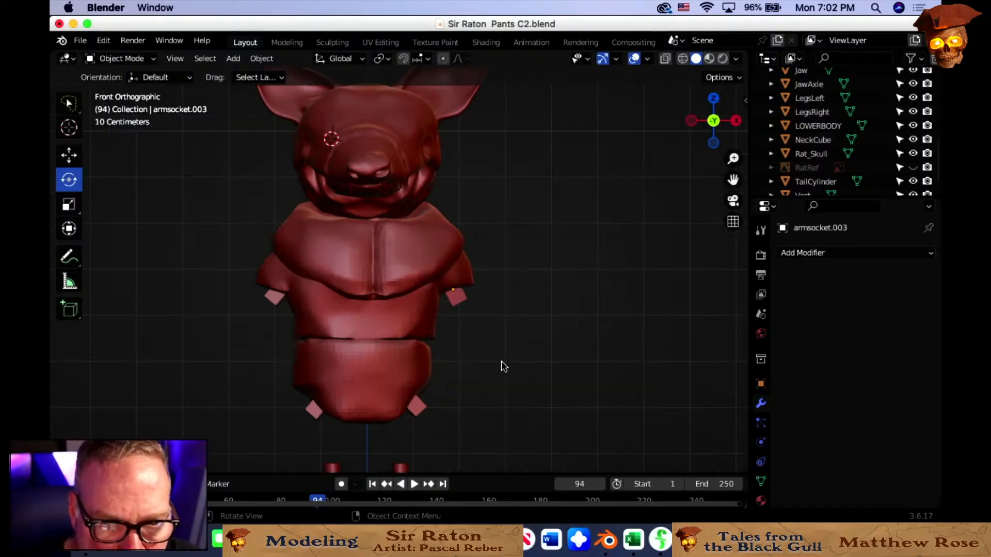
scroll(501, 355, "up", 2)
scroll(501, 355, "down", 3)
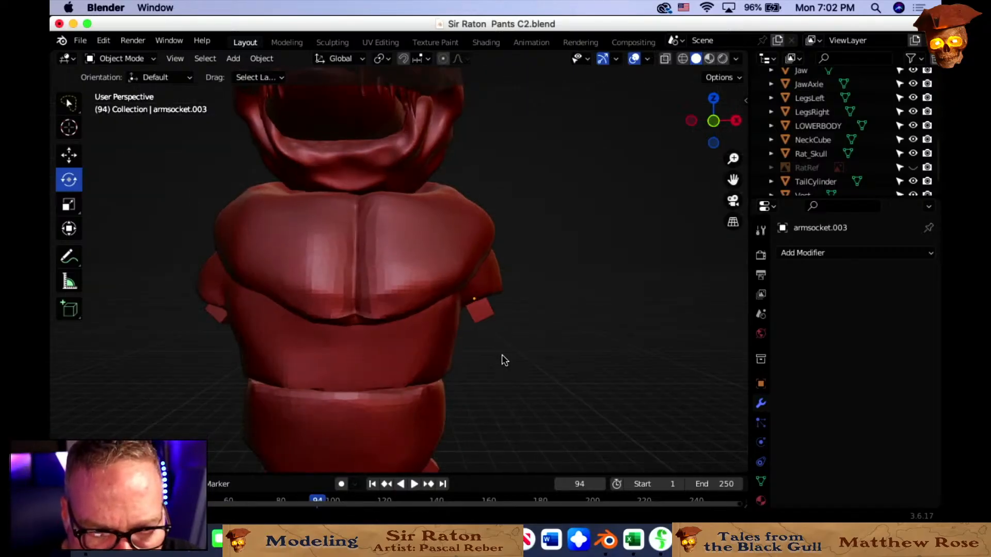
middle_click_drag(363, 384, 369, 362)
left_click(379, 375)
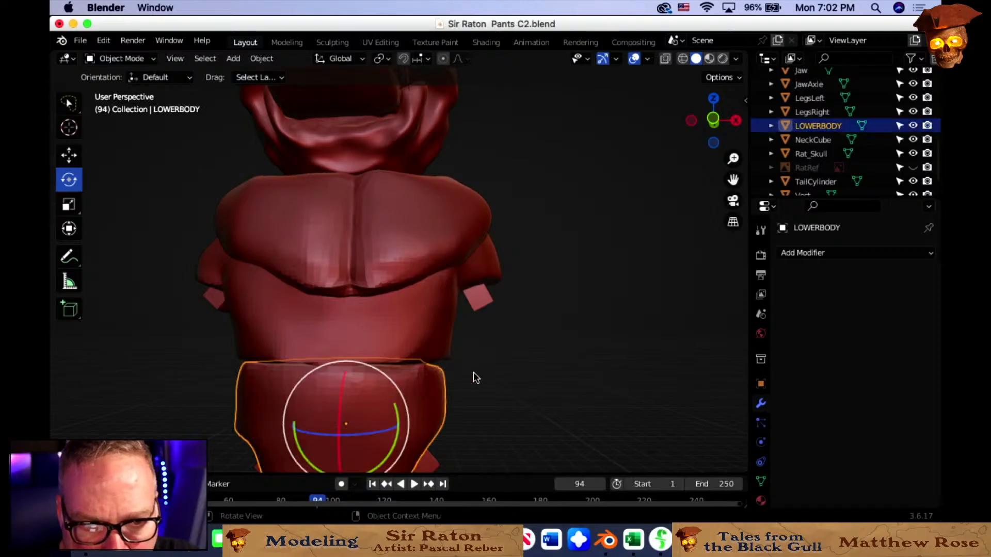
scroll(530, 368, "down", 6)
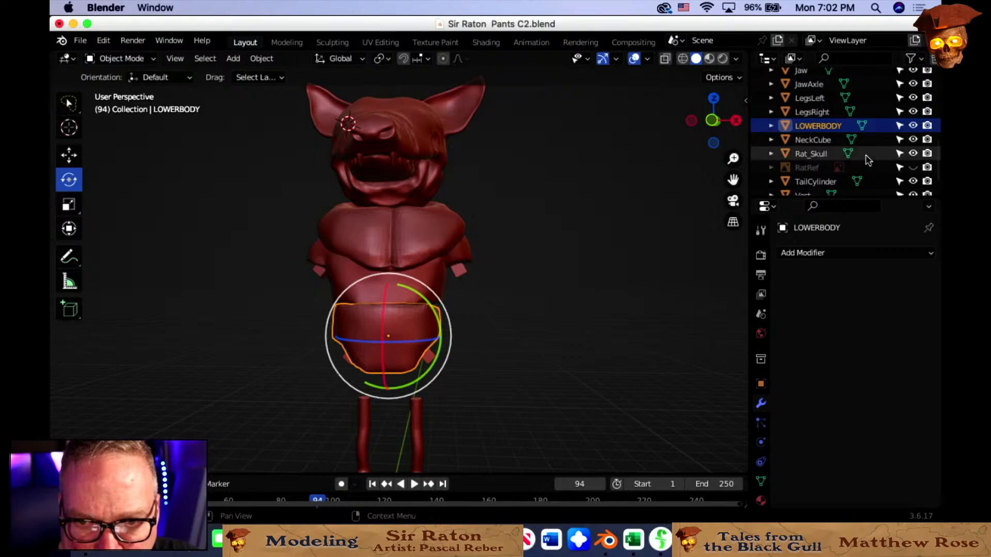
left_click(913, 125)
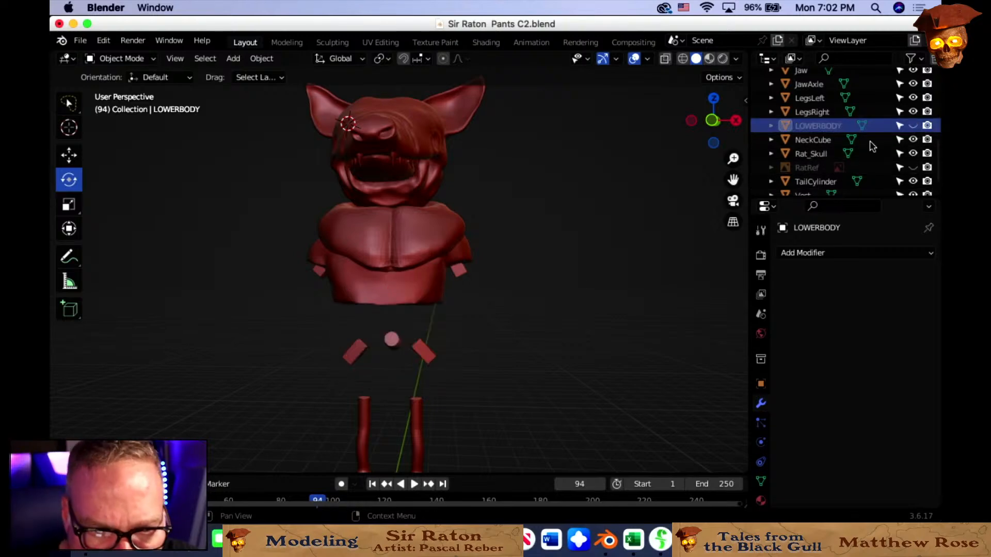
middle_click_drag(581, 217, 606, 284)
left_click(913, 125)
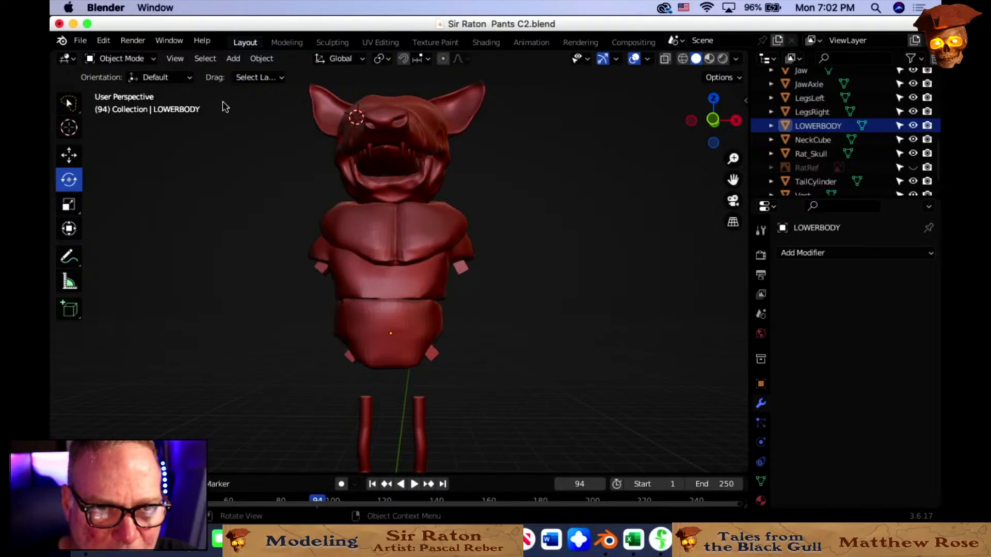
Add a cylinder mesh and move it from the head down to the front of the belly and LOWERBODY.
left_click(230, 58)
mouse_move(242, 74)
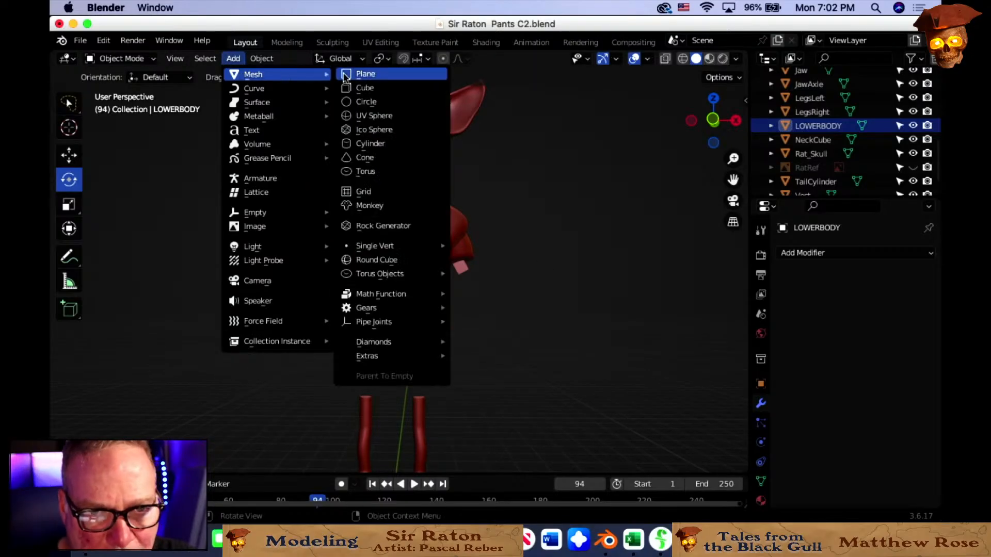
left_click(387, 144)
middle_click_drag(441, 188, 434, 258, "shift")
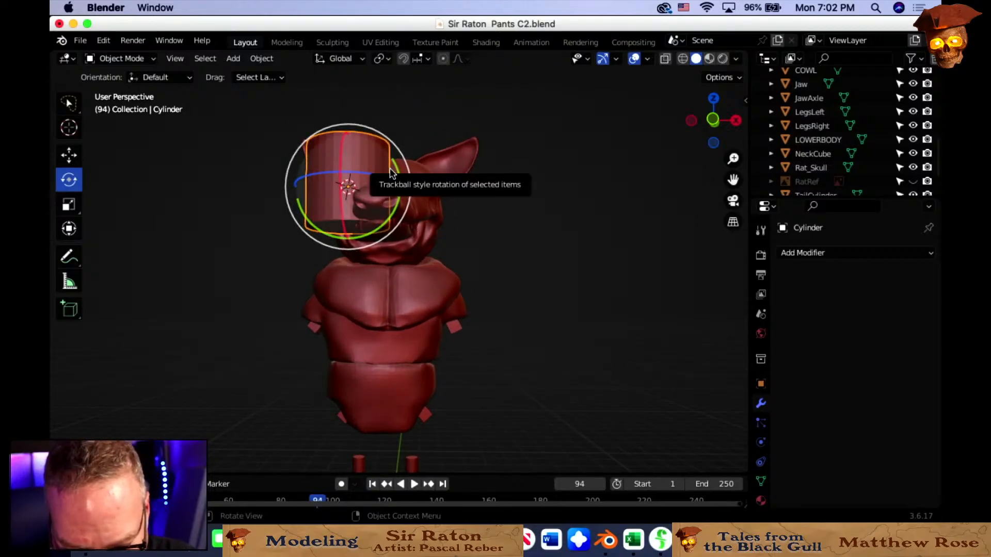
key("g")
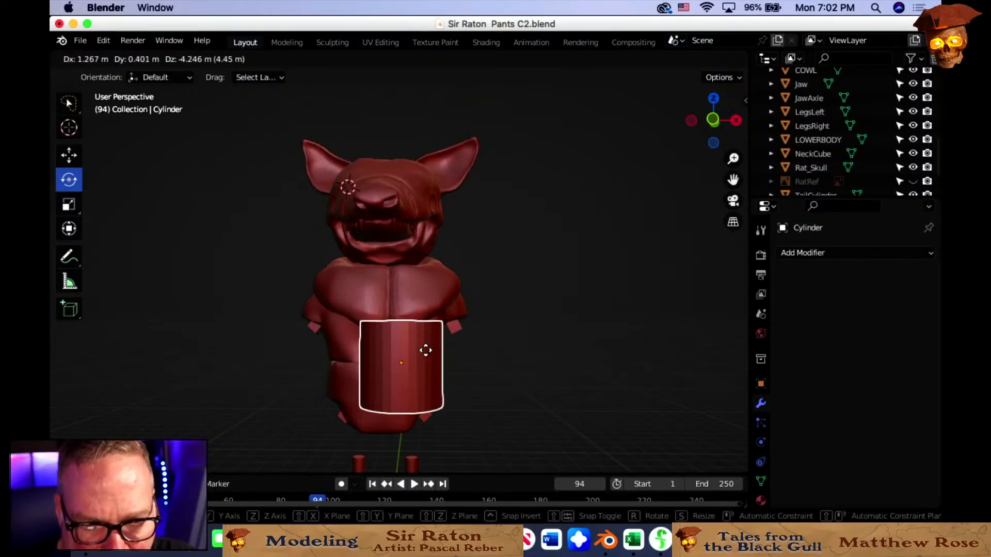
left_click(445, 346)
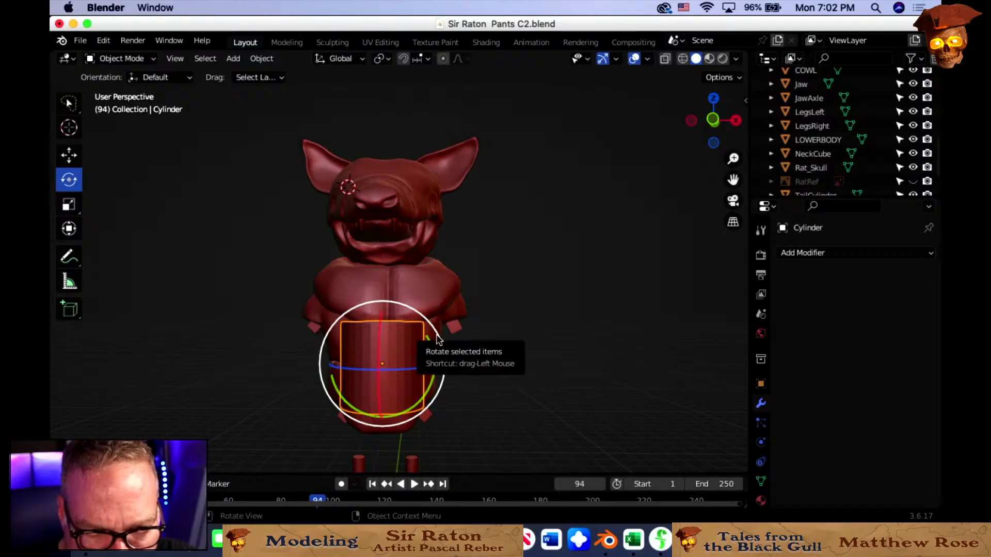
Scale the cylinder in front of the abdomen down uniformly to about two thirds of its size.
left_click_drag(442, 342, 420, 349)
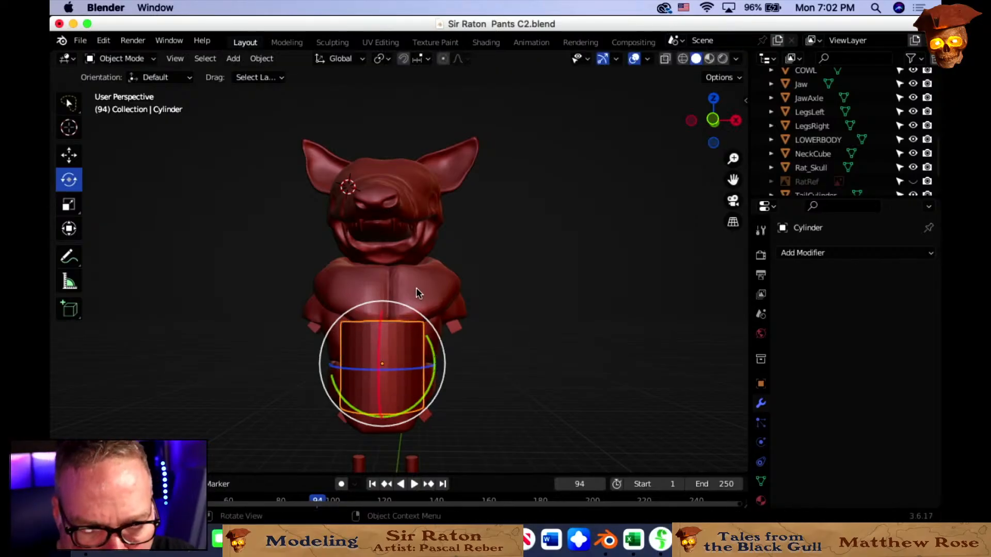
left_click(69, 205)
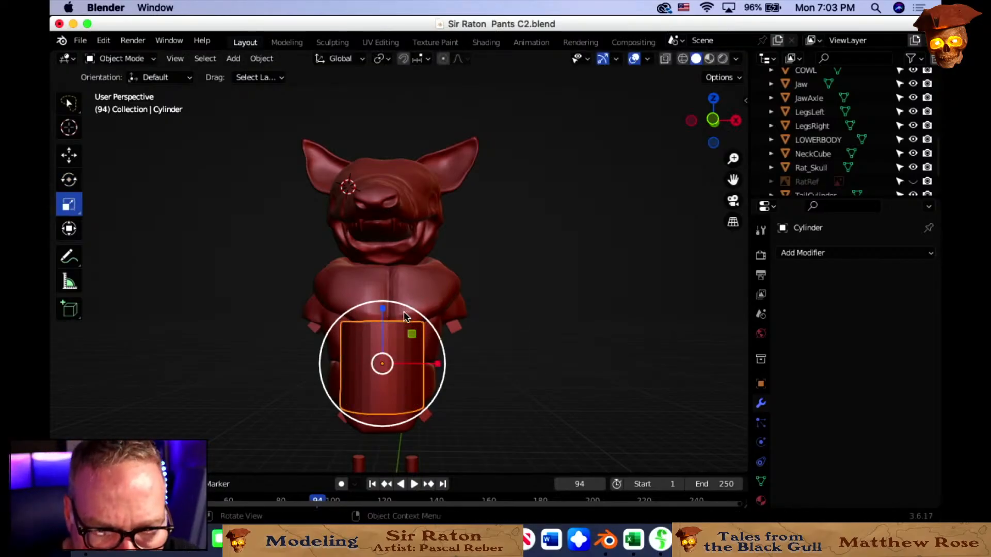
left_click_drag(407, 313, 391, 320)
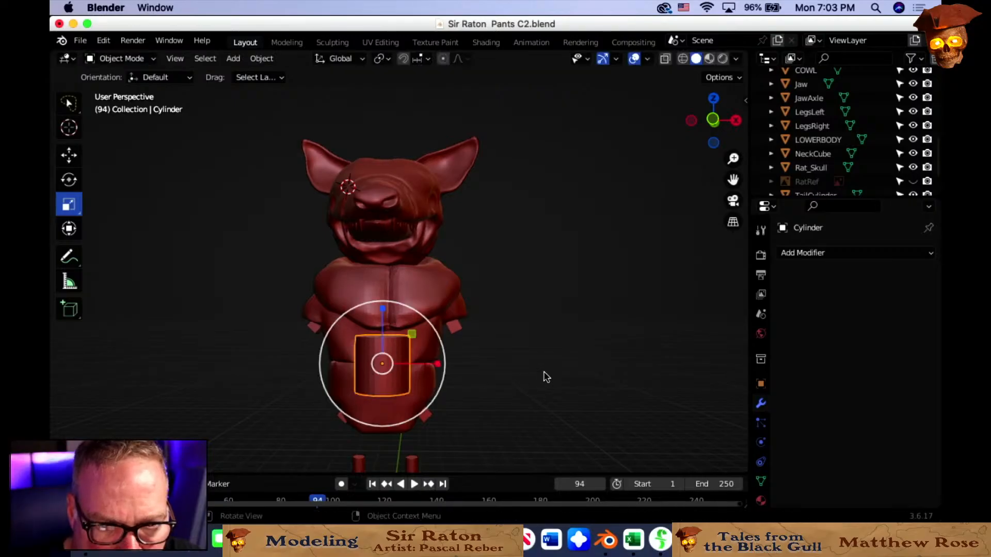
Move the cylinder along the global Y axis into the body so it bridges the waist gap.
left_click(735, 120)
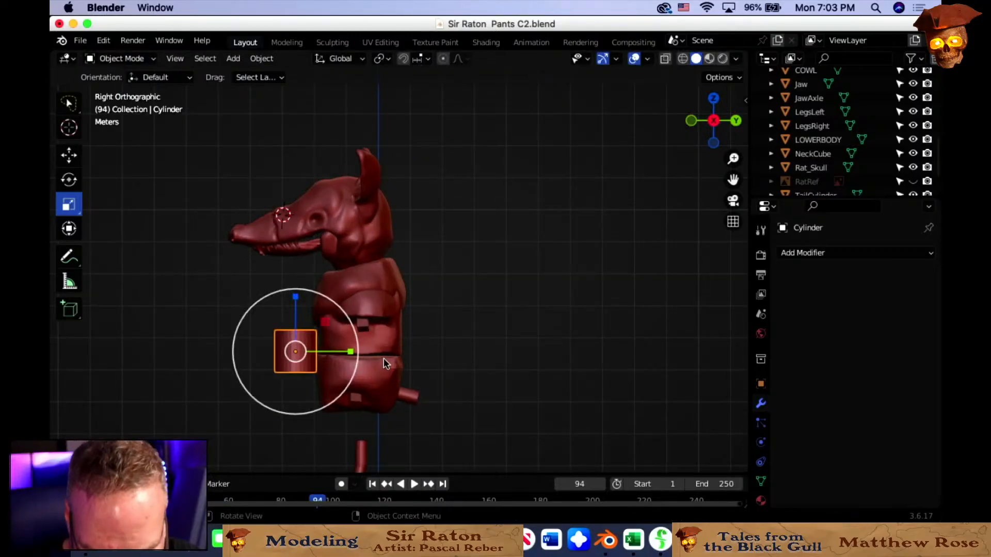
key("g")
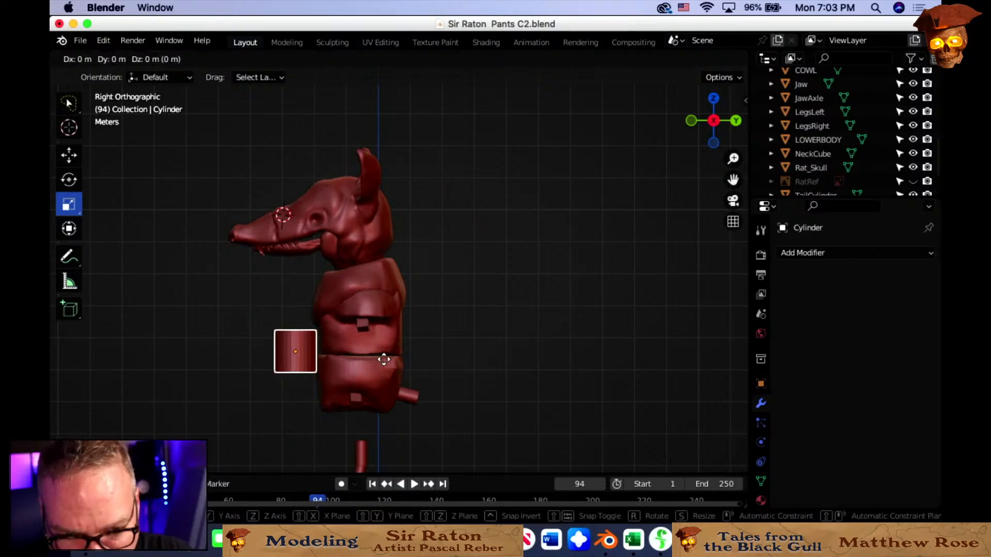
key("y")
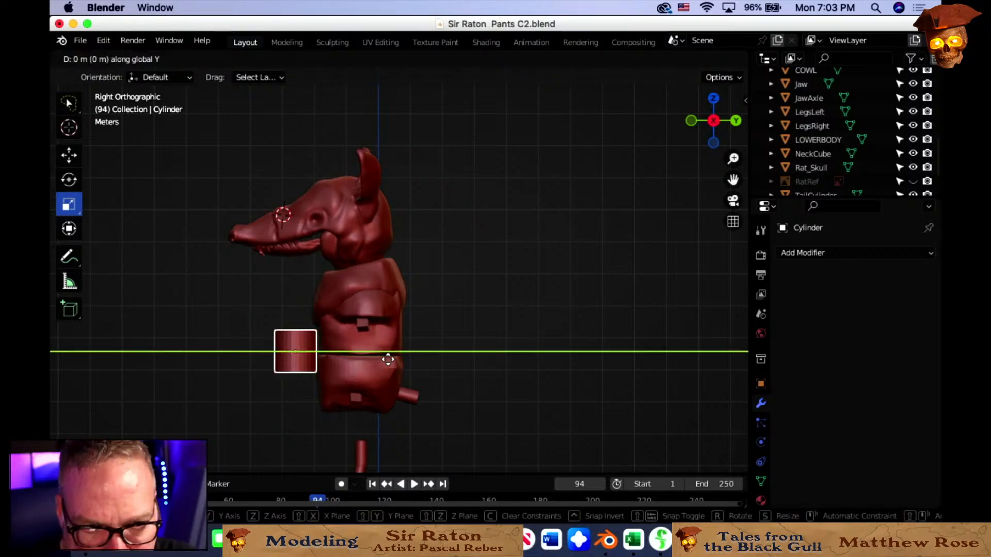
left_click(450, 357)
middle_click_drag(505, 339, 654, 94)
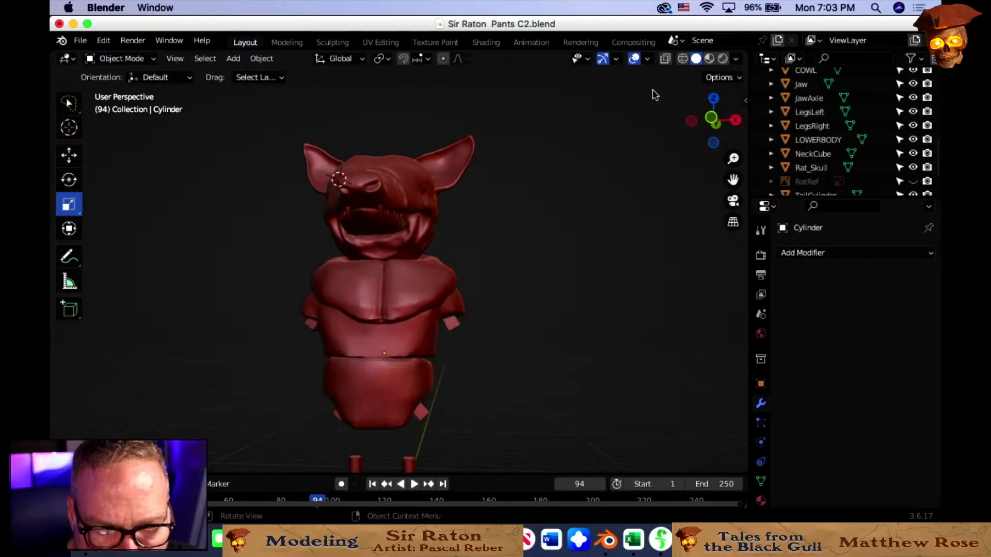
Examine the cylinder's position inside the torso from the front with X-ray display turned on.
left_click(713, 119)
scroll(580, 329, "up", 2)
middle_click_drag(580, 330, 610, 288)
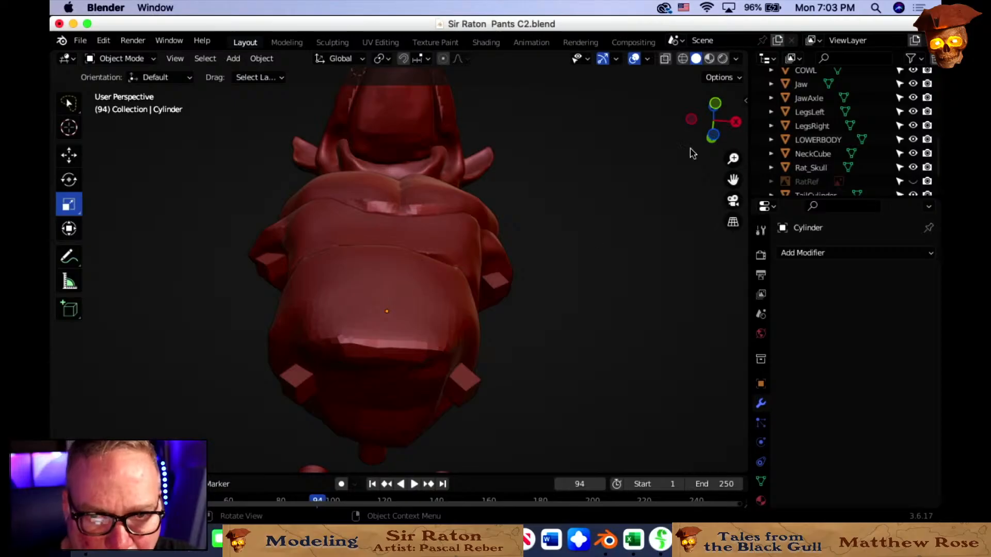
left_click(716, 114)
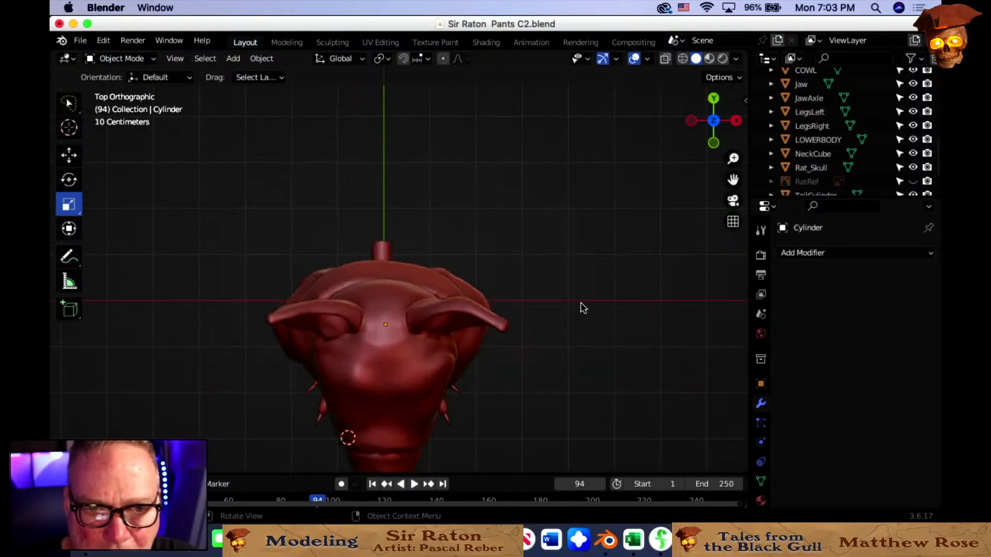
left_click(713, 142)
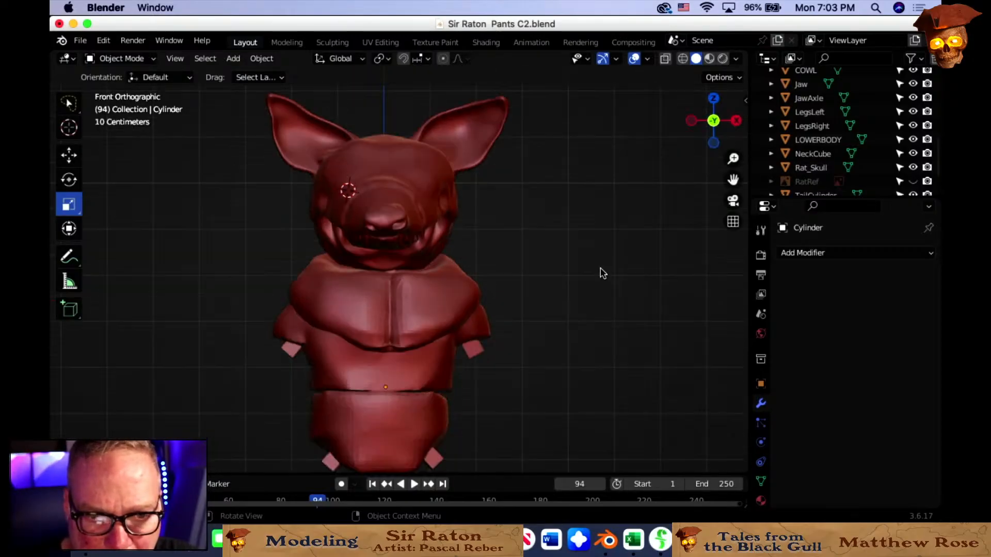
middle_click_drag(528, 331, 549, 256, "shift")
scroll(548, 257, "down", 1)
scroll(550, 257, "up", 3)
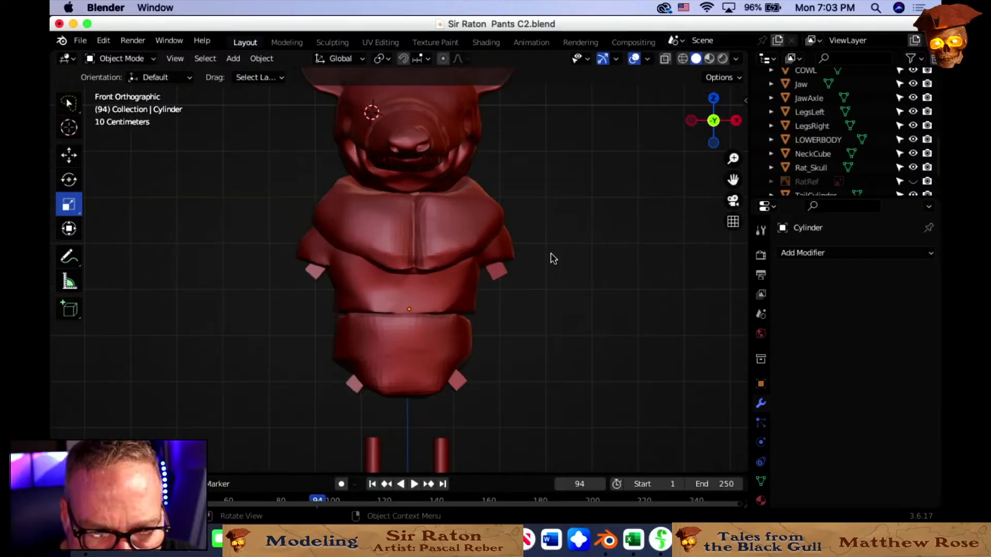
left_click(664, 60)
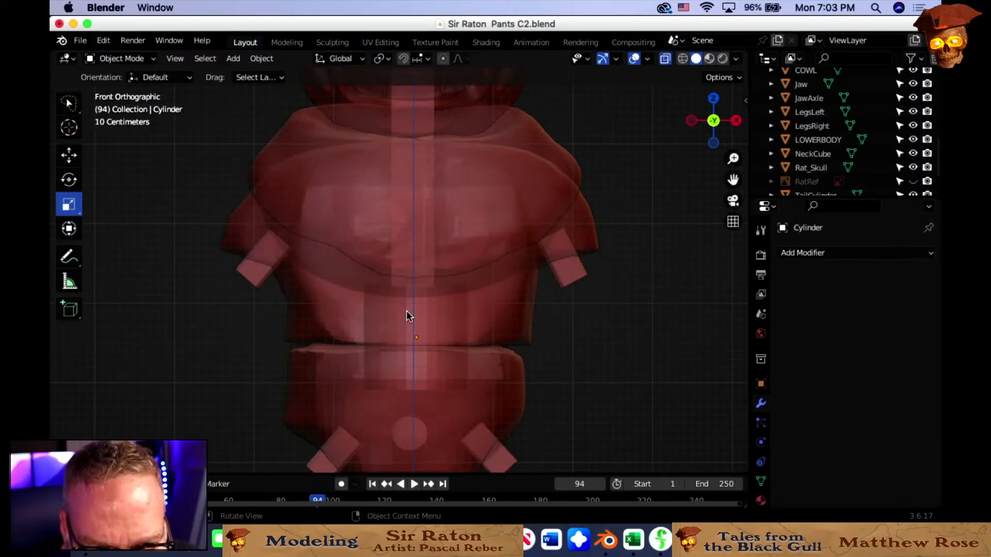
Rename the Cylinder object at the waist to WAIST AXLE and save the file.
left_click(452, 320)
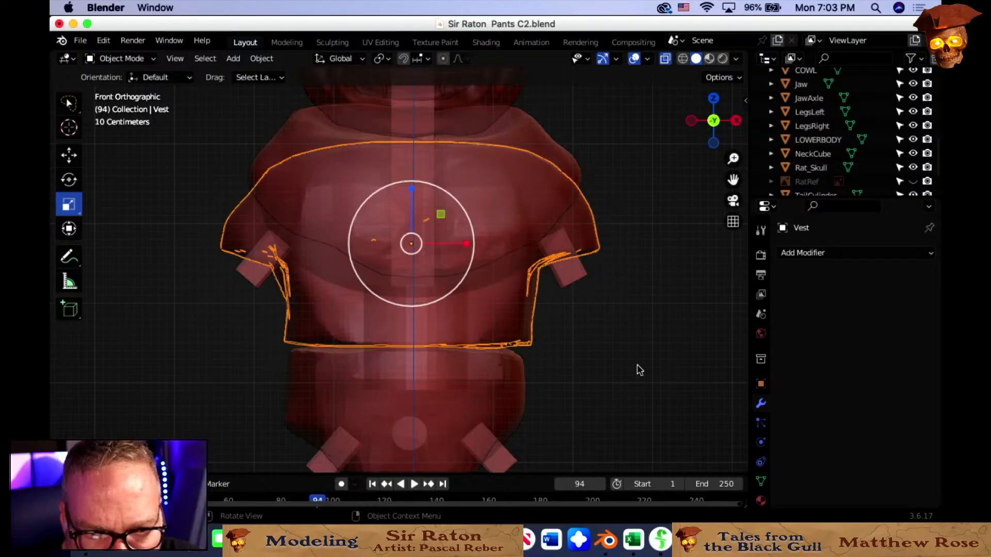
scroll(824, 181, "down", 2)
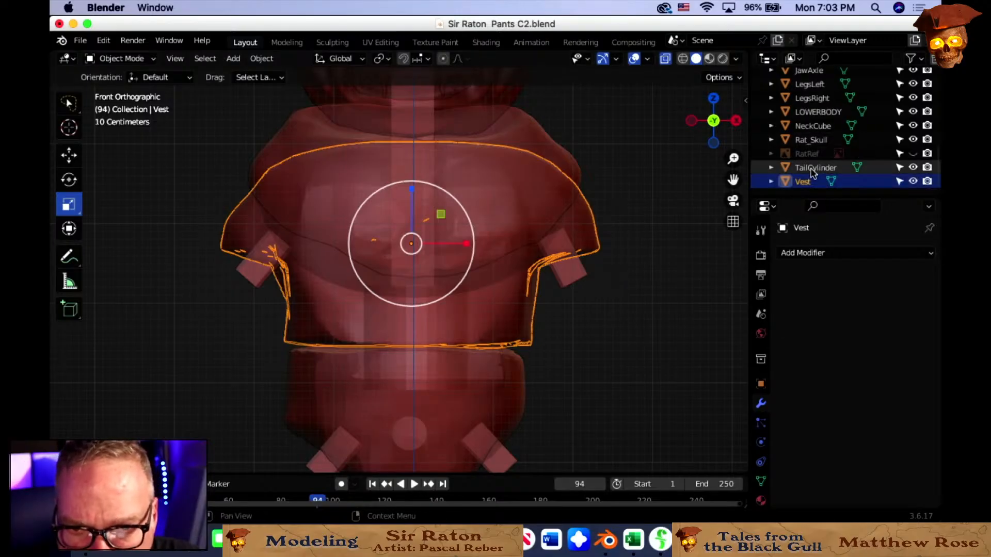
left_click(810, 168)
scroll(805, 180, "up", 8)
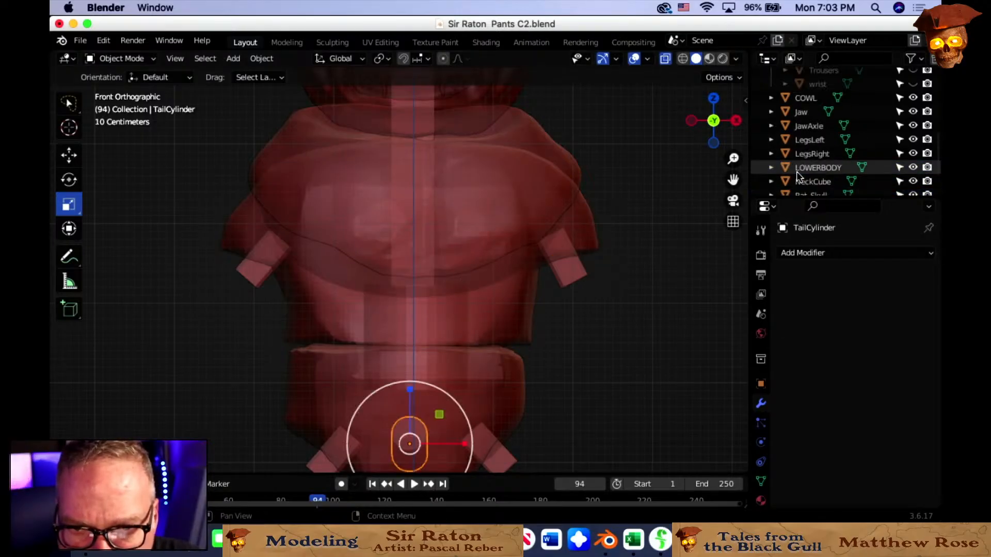
scroll(815, 173, "down", 2)
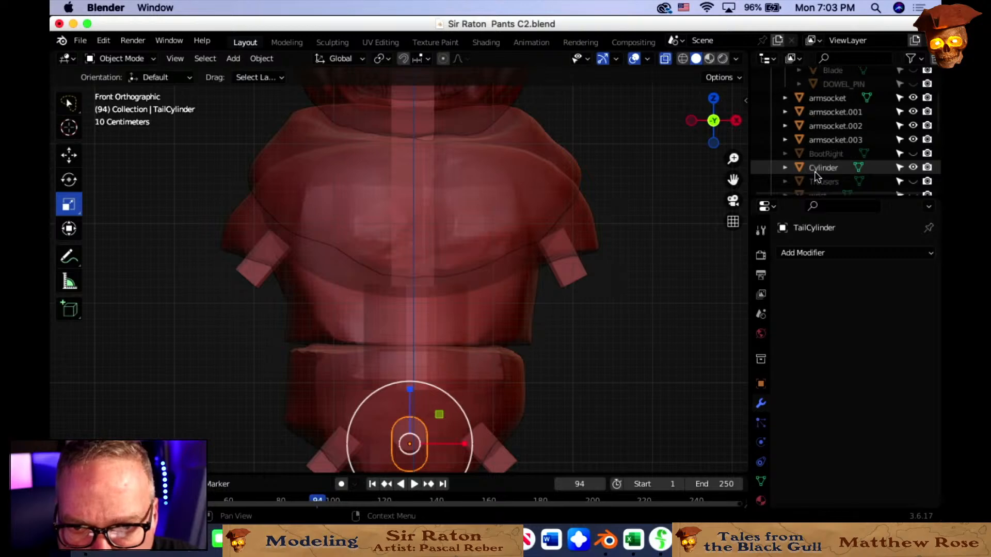
left_click(815, 170)
double_click(828, 171)
scroll(828, 167, "down", 3)
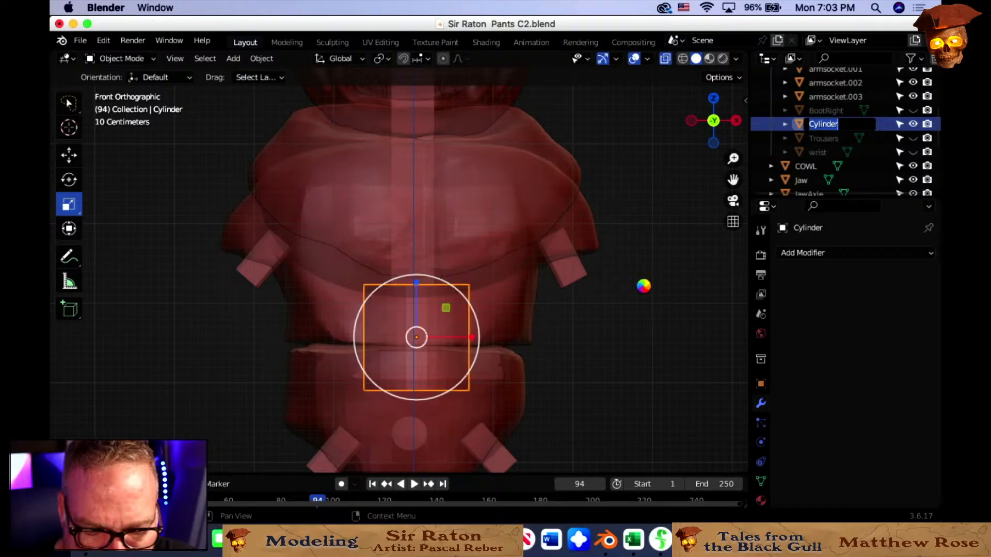
type("WAIST AXLE")
key("Return")
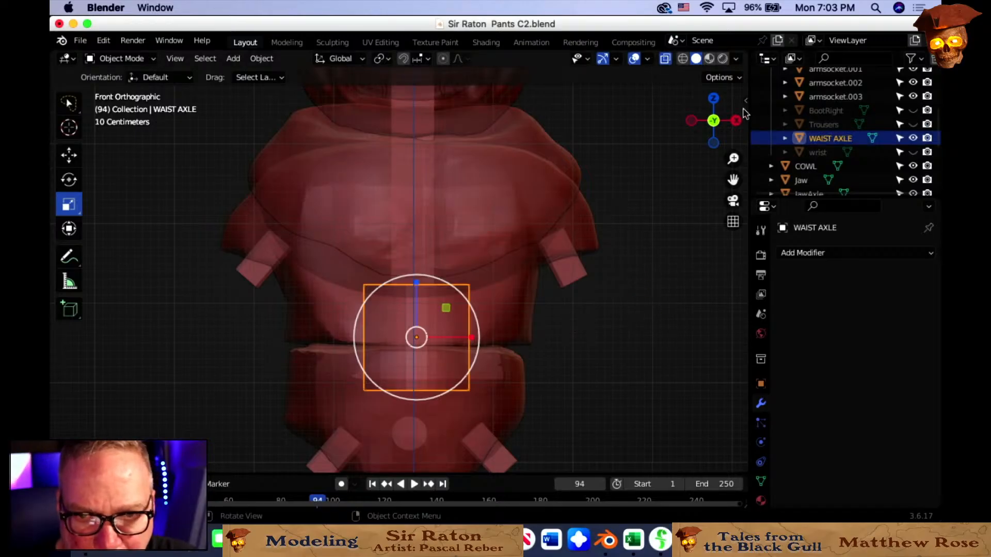
left_click(82, 40)
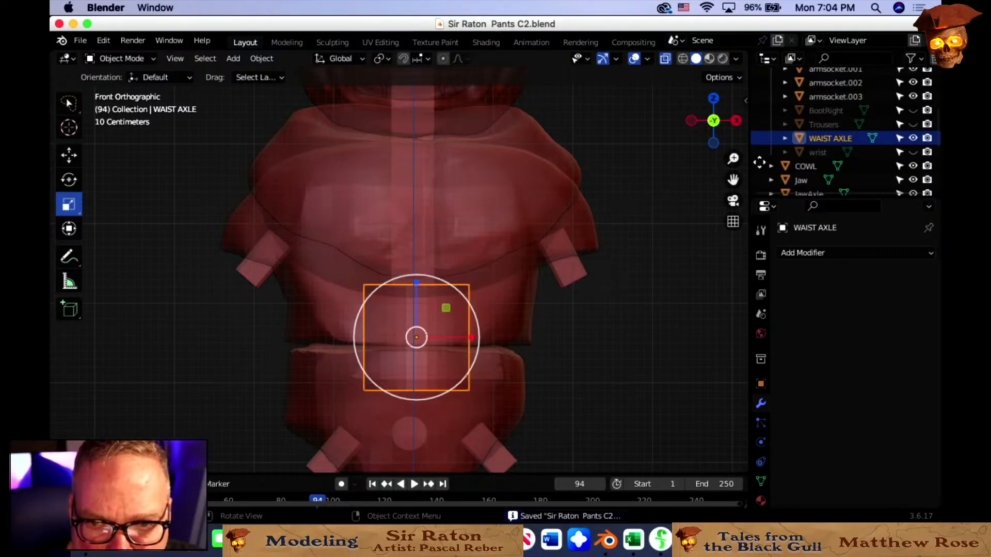
Turn off X-ray display and examine the waist joint and the limb sockets from several angles.
scroll(878, 168, "up", 3)
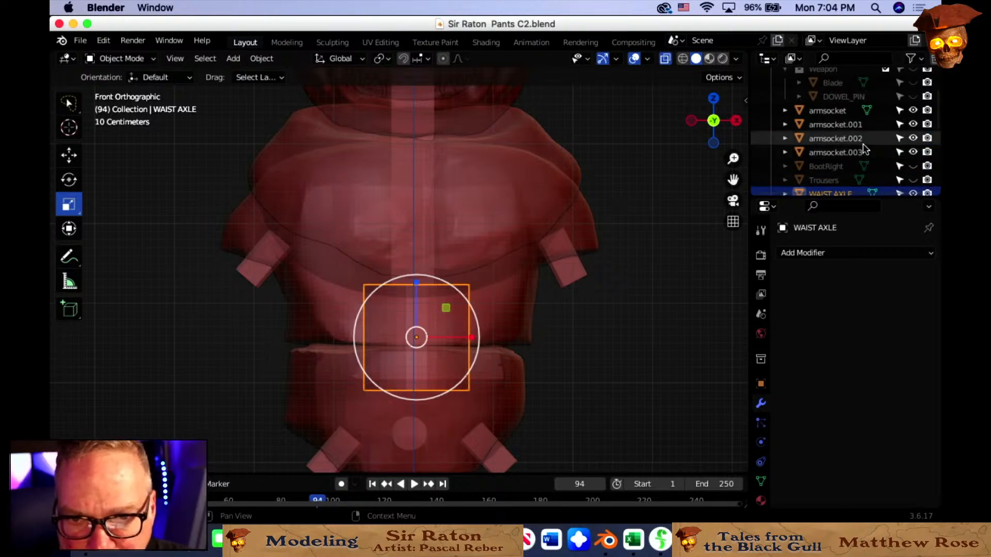
scroll(864, 149, "up", 4)
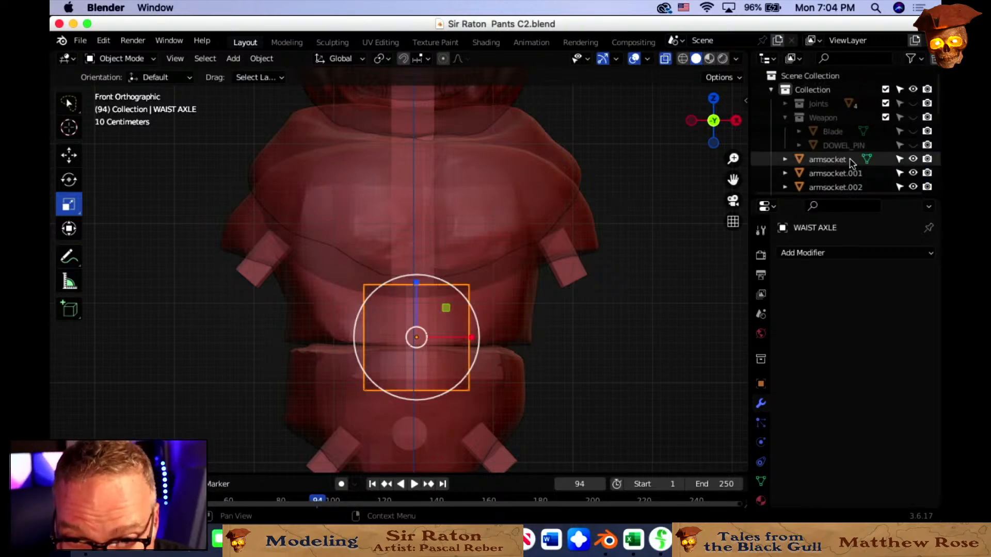
scroll(841, 147, "down", 8)
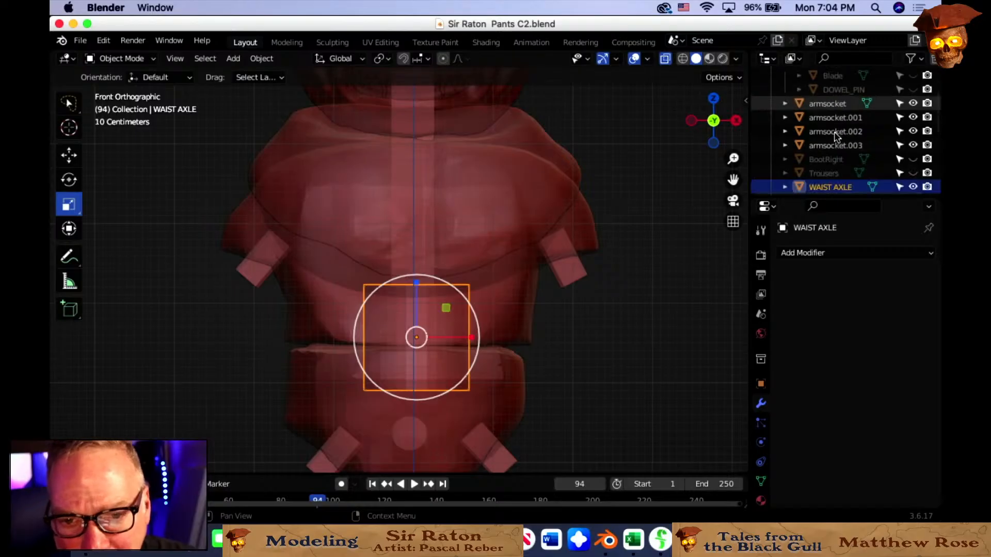
scroll(836, 133, "down", 2)
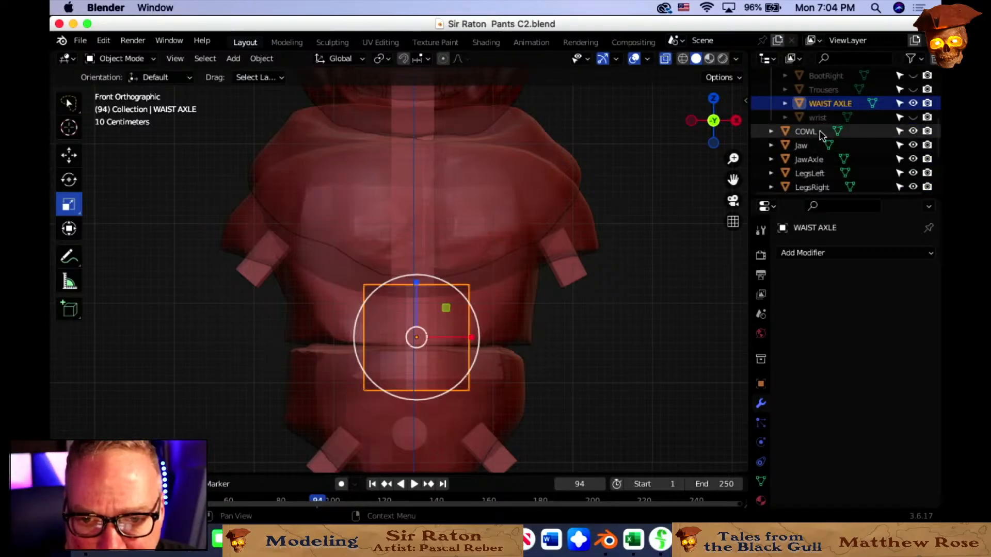
left_click(664, 59)
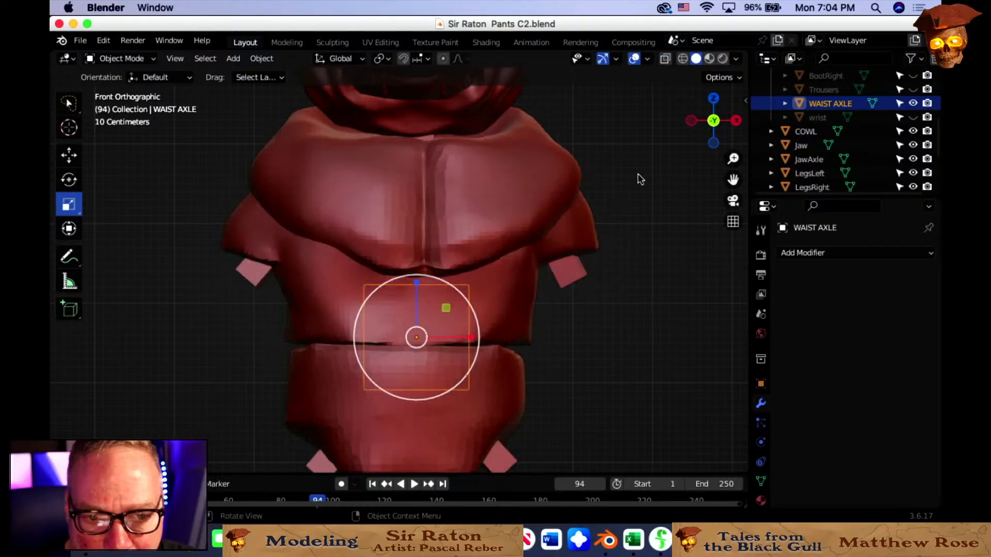
middle_click_drag(618, 320, 647, 356)
scroll(645, 356, "down", 6)
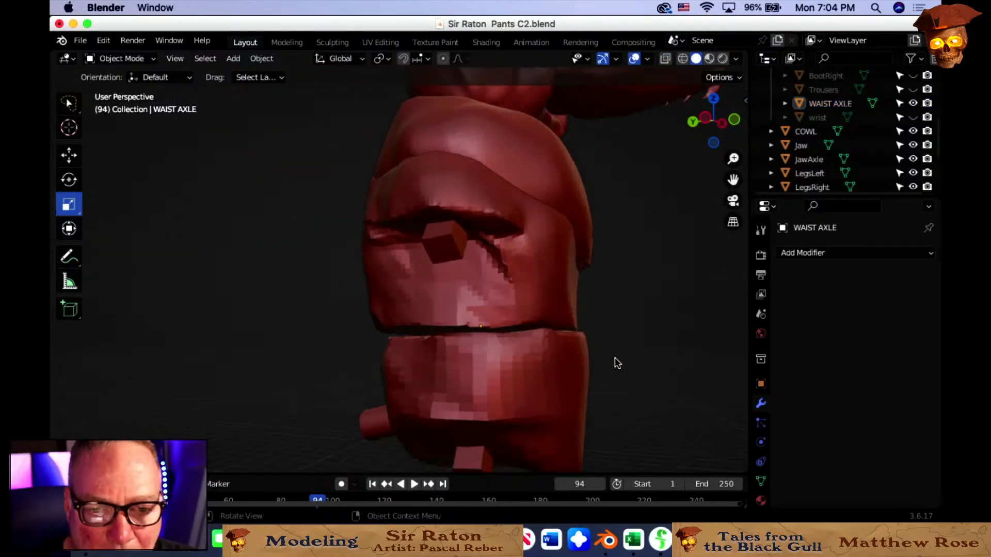
middle_click_drag(616, 349, 653, 359)
middle_click_drag(635, 361, 490, 343)
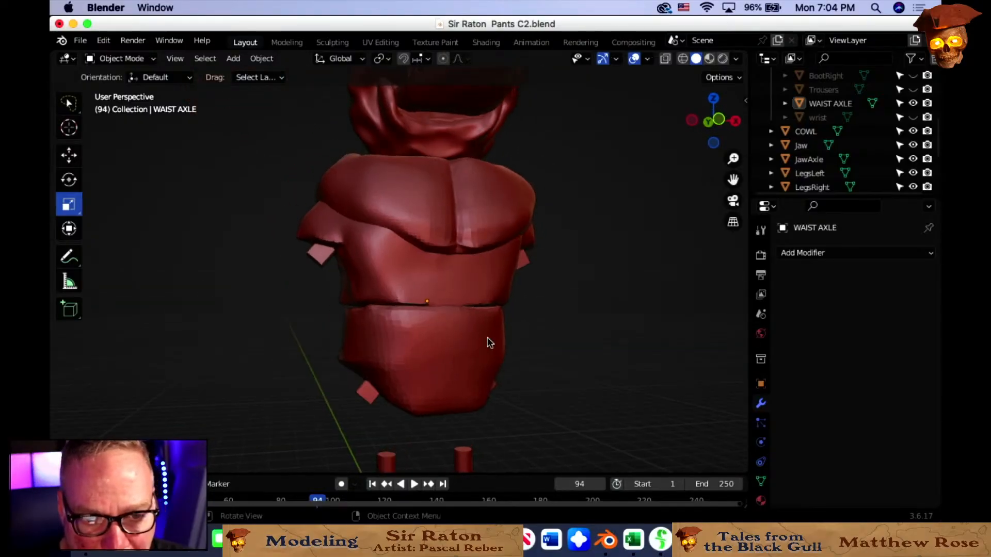
middle_click_drag(534, 309, 506, 338)
scroll(479, 361, "up", 3)
middle_click_drag(462, 387, 467, 345, "shift")
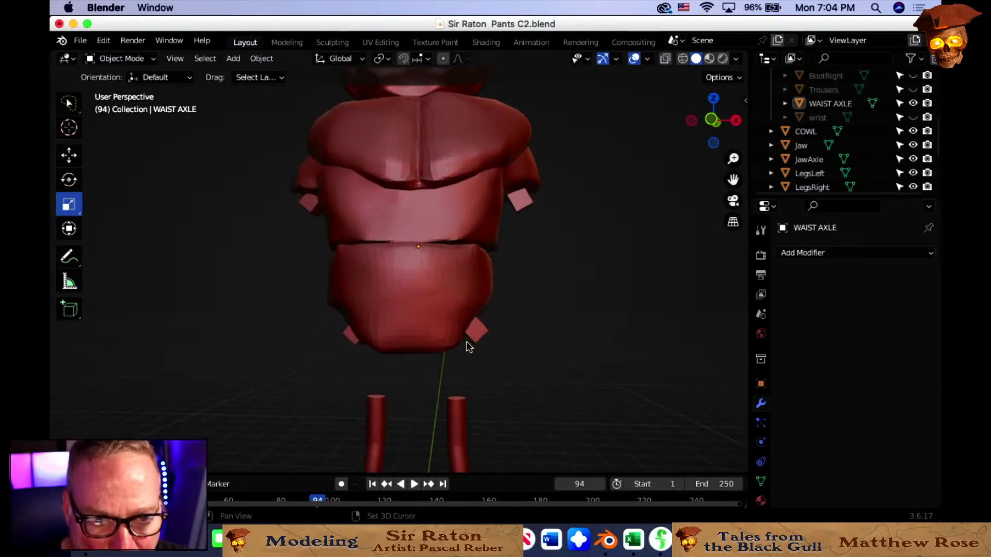
Move the two hip sockets, armsocket.001 and armsocket.002, slightly upward on the lower body in the front view.
left_click(711, 120)
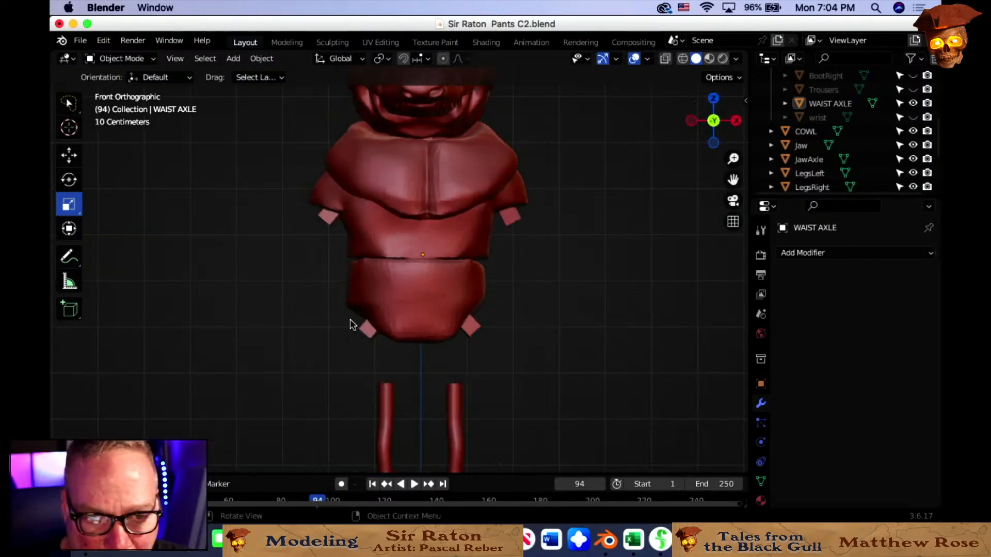
left_click(367, 329)
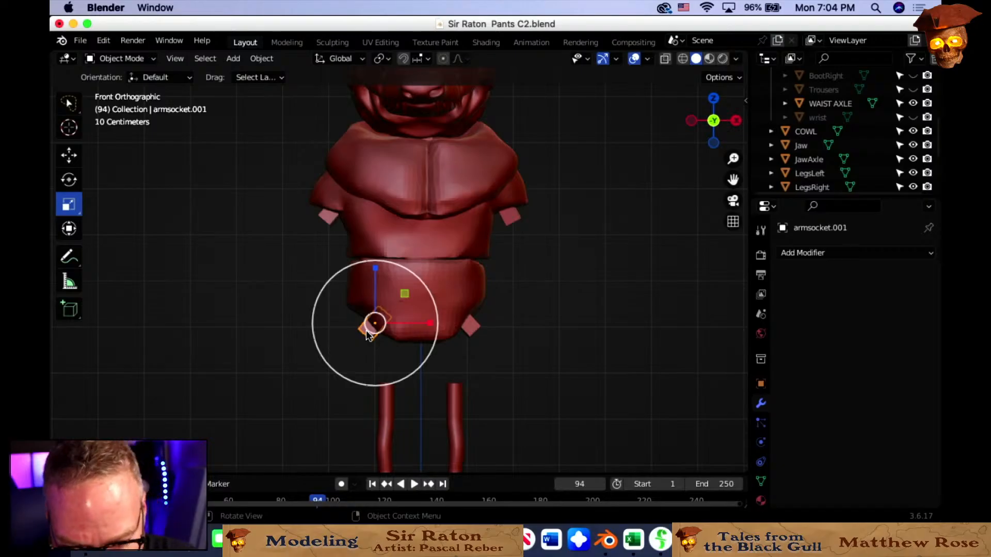
key("g")
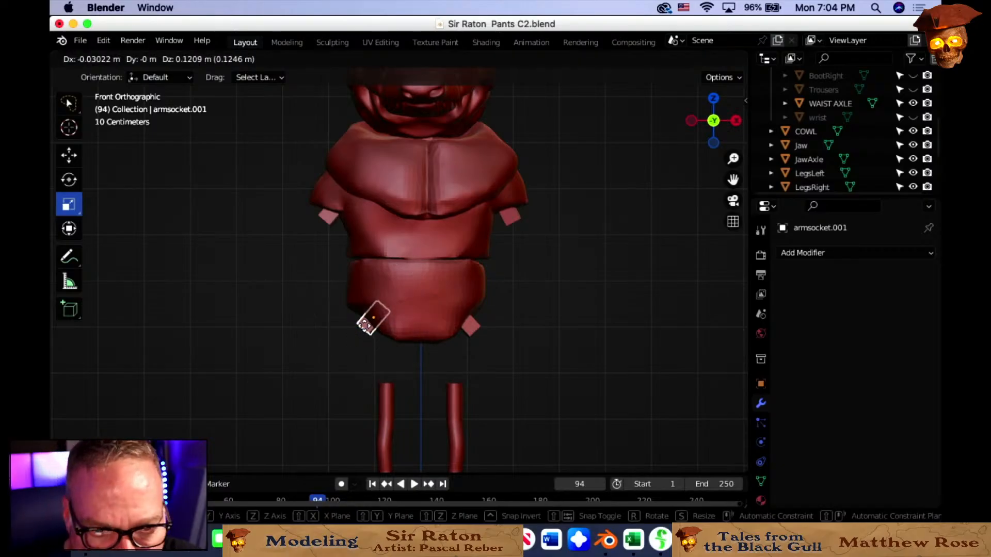
left_click(364, 324)
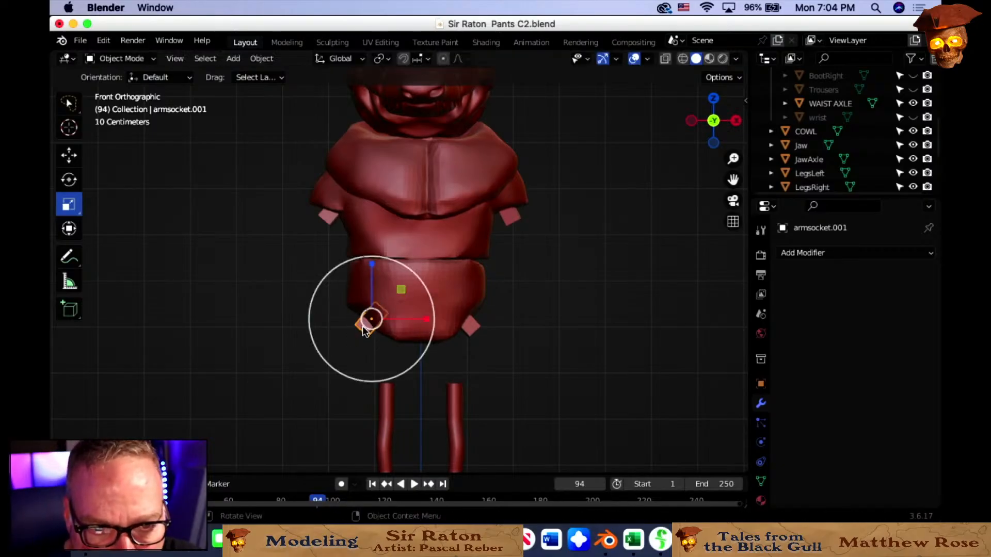
left_click(473, 329)
key("g")
left_click(464, 320)
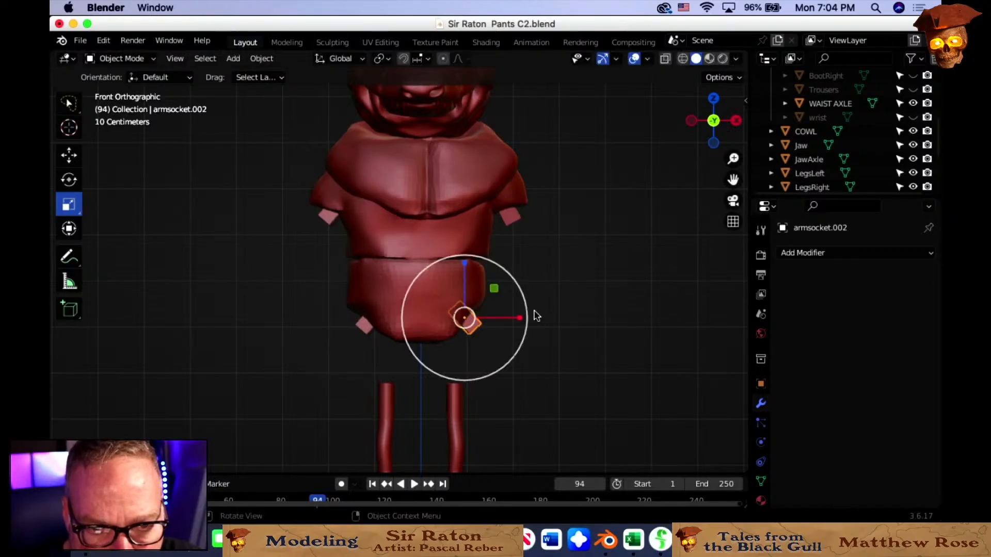
Move the shoulder socket armsocket.003 slightly up and outward under its sleeve.
left_click(510, 219)
key("g")
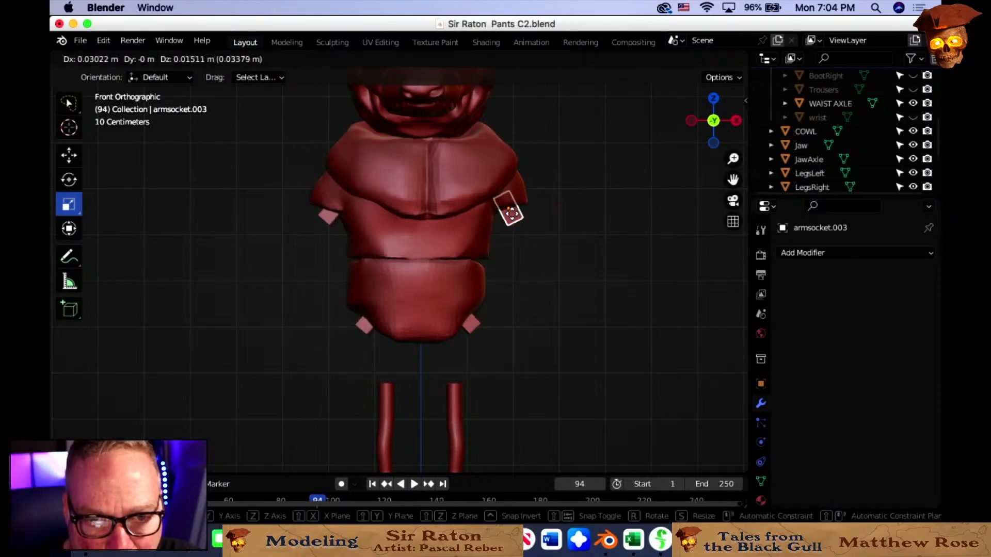
left_click(511, 211)
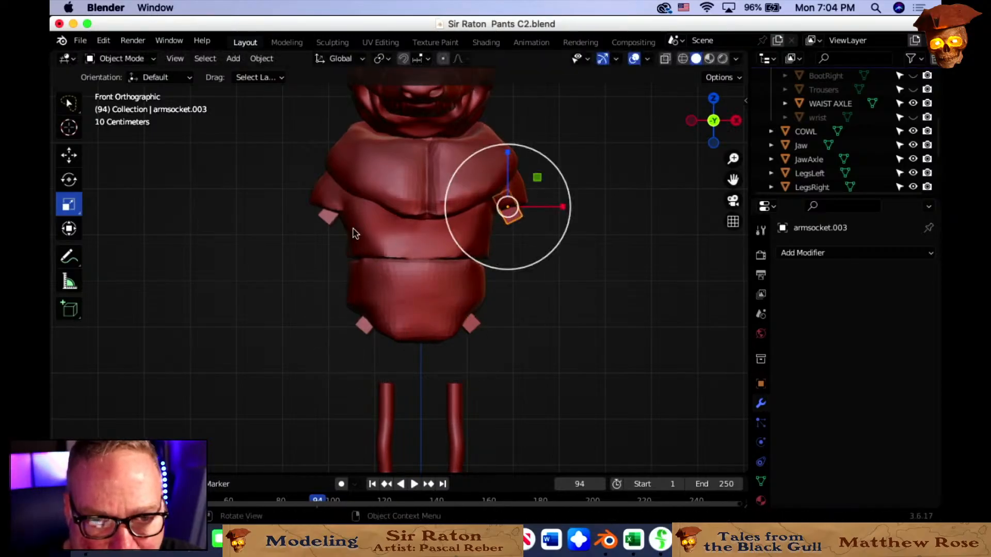
Rotate the opposite shoulder socket, armsocket, slightly and move it a little up and outward under its sleeve.
left_click(326, 217)
key("s")
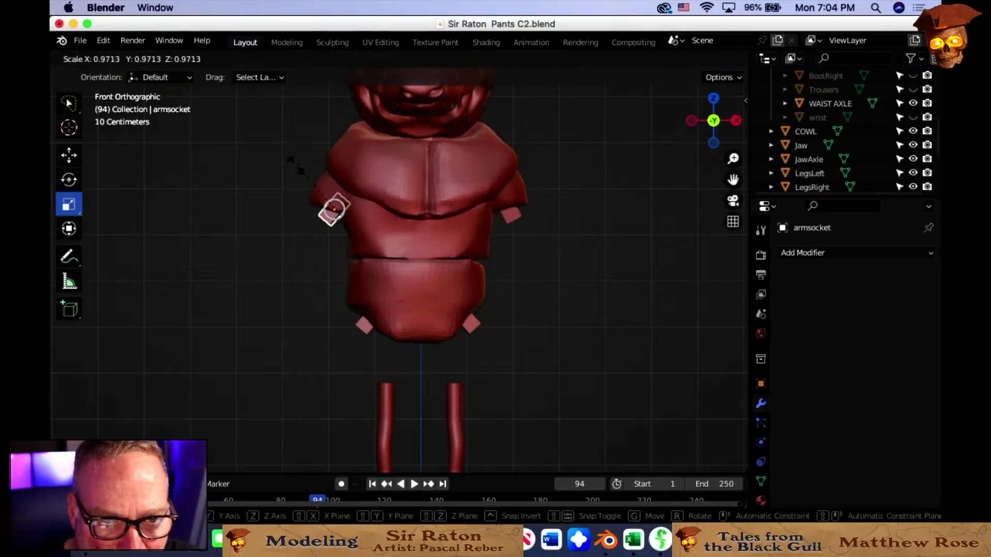
left_click(191, 234)
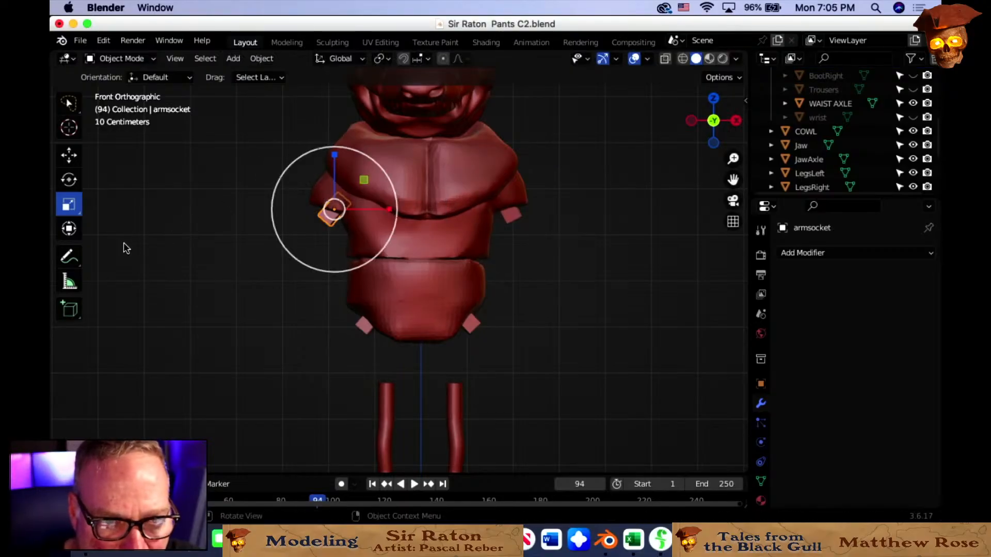
left_click(67, 180)
left_click_drag(282, 173, 289, 177)
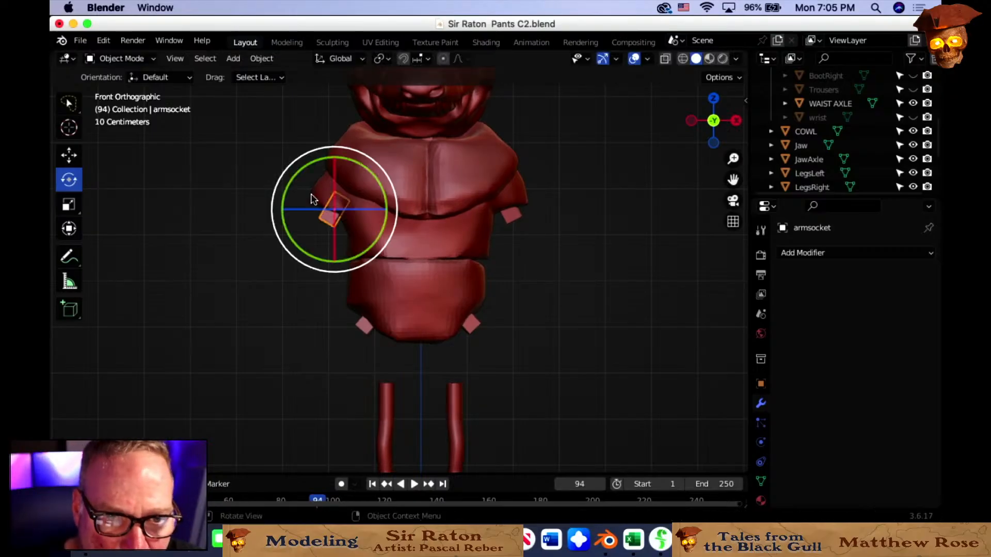
key("g")
left_click(342, 224)
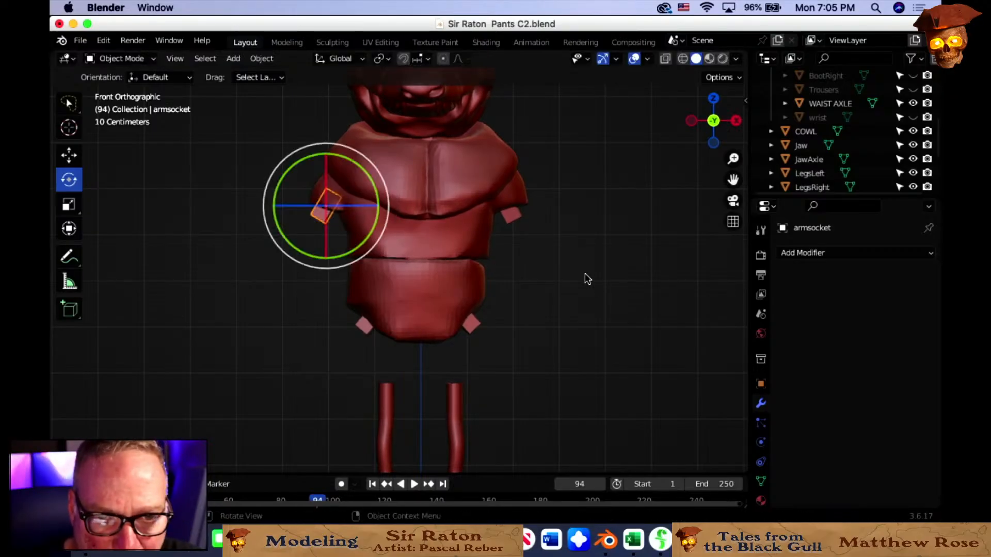
left_click(601, 274)
scroll(663, 300, "down", 1)
scroll(663, 300, "up", 2)
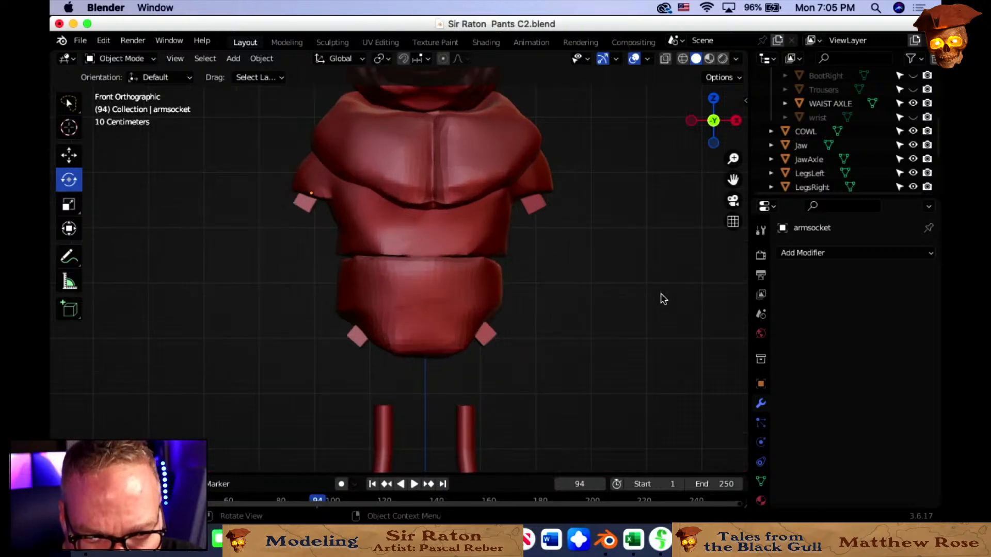
Save a copy of the model in the same folder as "Sir Raton Head Tweaks D1.blend".
middle_click_drag(671, 295, 561, 308)
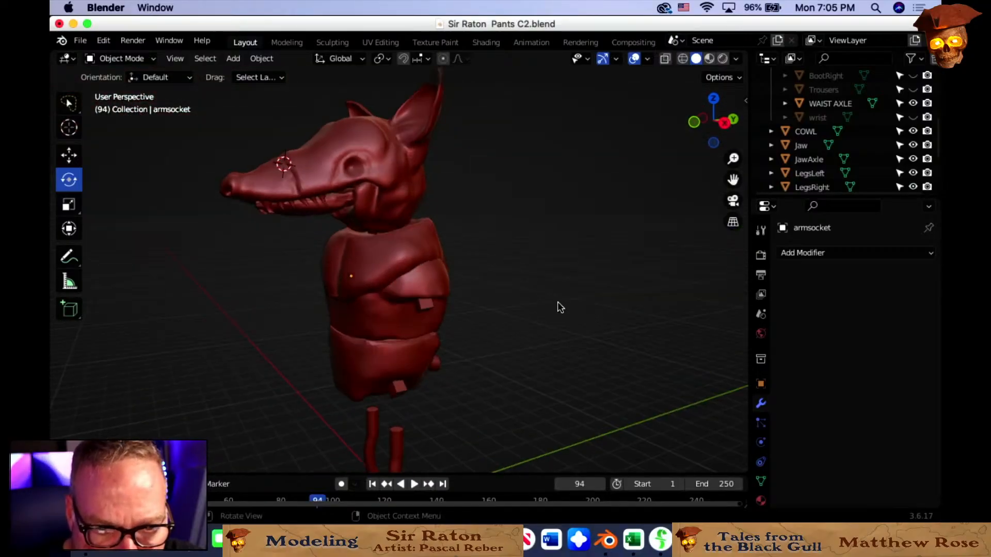
scroll(542, 338, "up", 3)
middle_click_drag(546, 343, 519, 239, "shift")
left_click(81, 40)
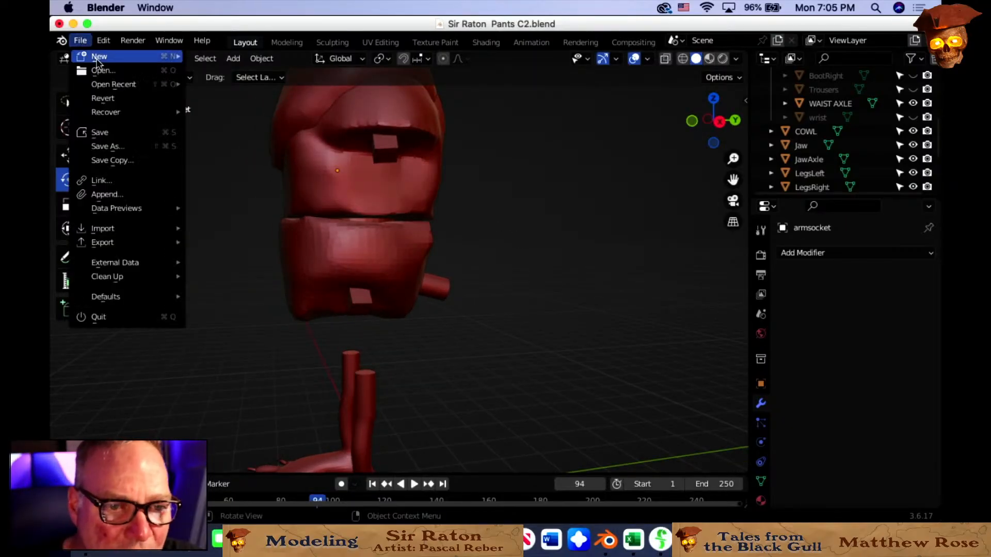
left_click(118, 147)
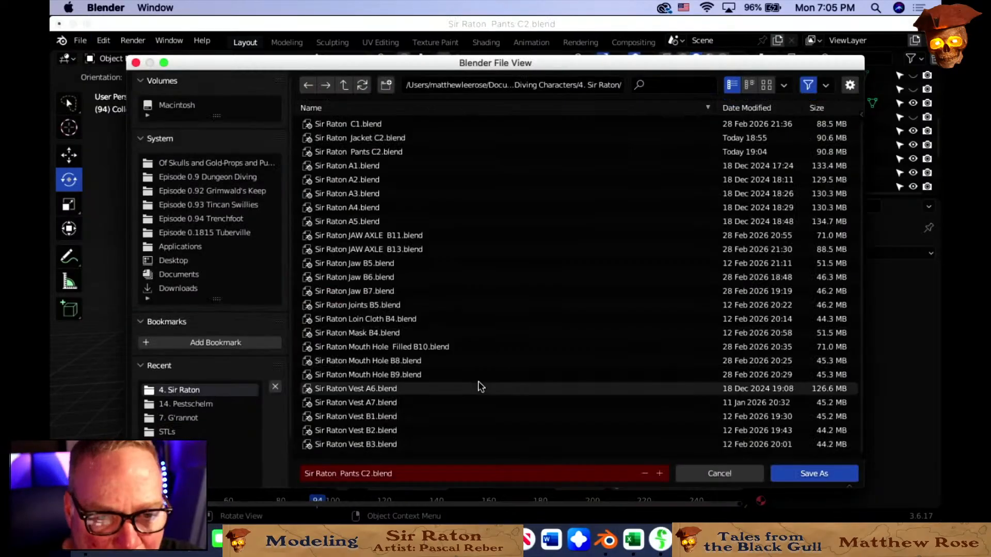
left_click(365, 474)
left_click(367, 474)
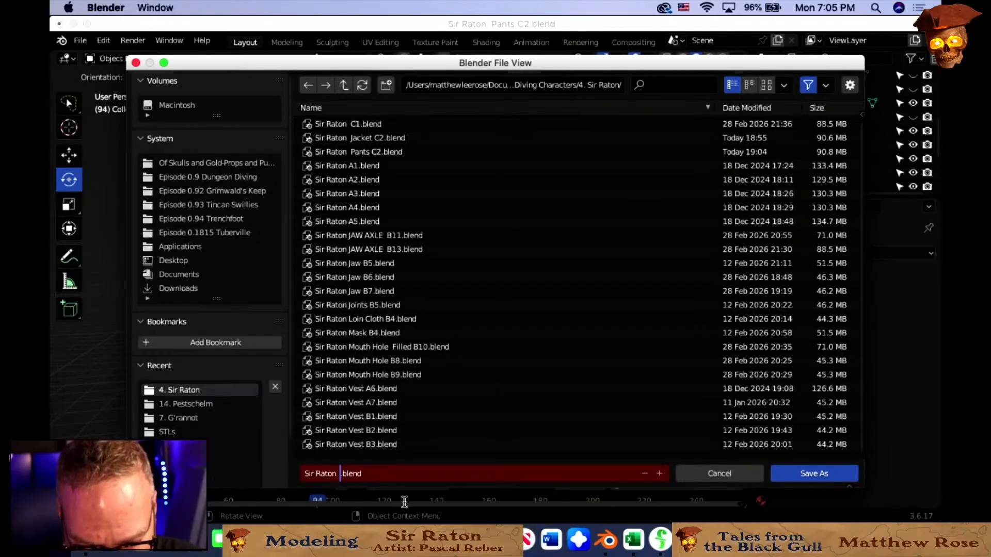
type("HEAD TW")
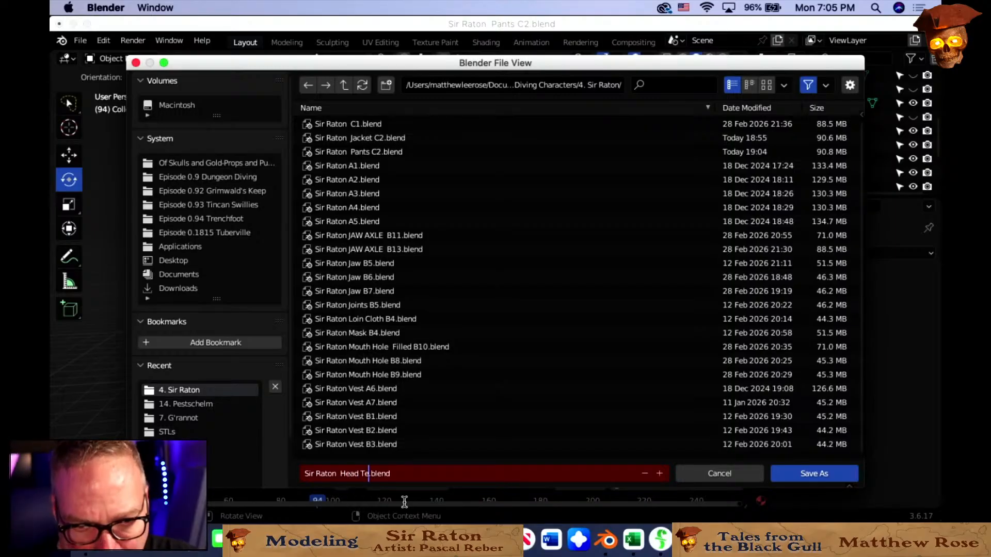
type("eaks D1")
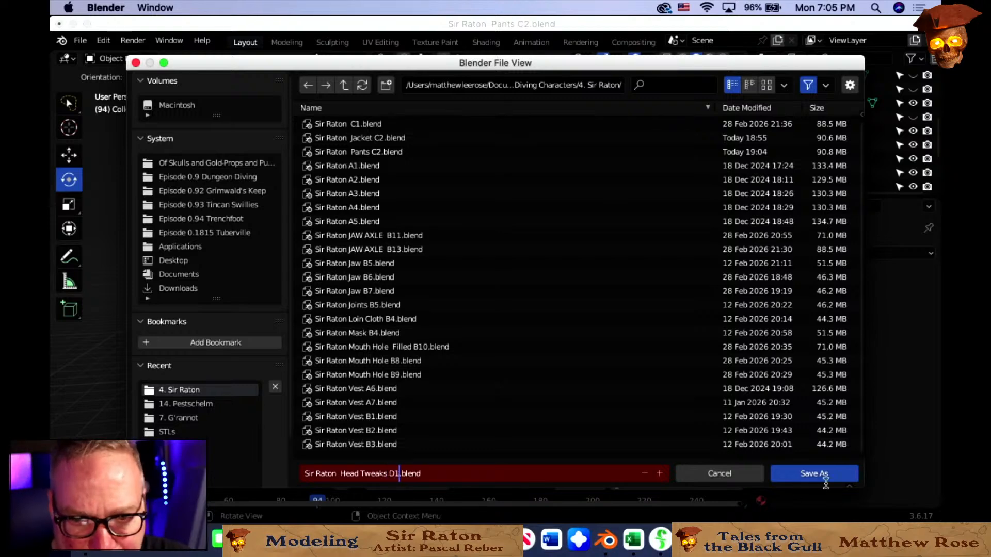
left_click(806, 471)
left_click(810, 474)
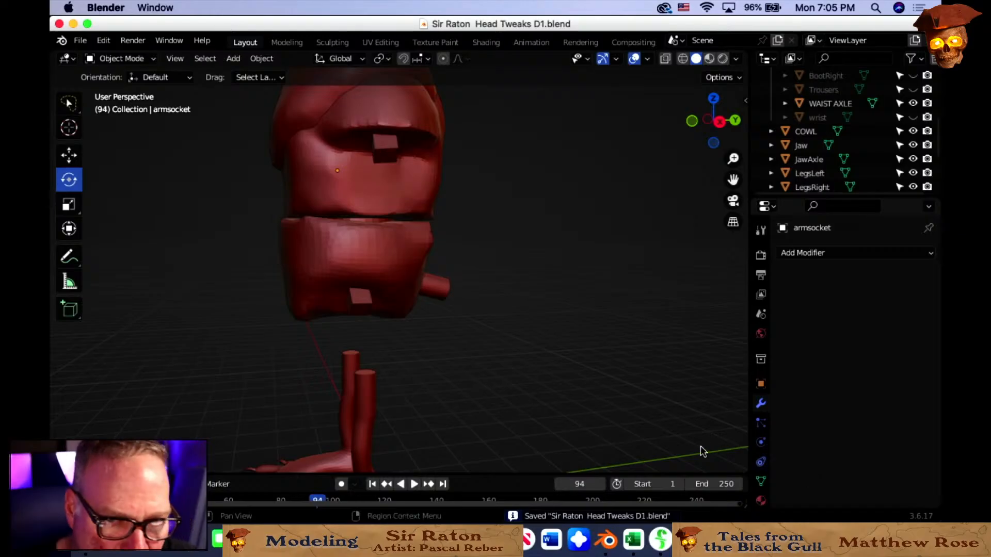
Examine the fit of the shoulder and hip sockets on the body from the side, below and front.
middle_click_drag(468, 366, 521, 308)
scroll(529, 273, "up", 2)
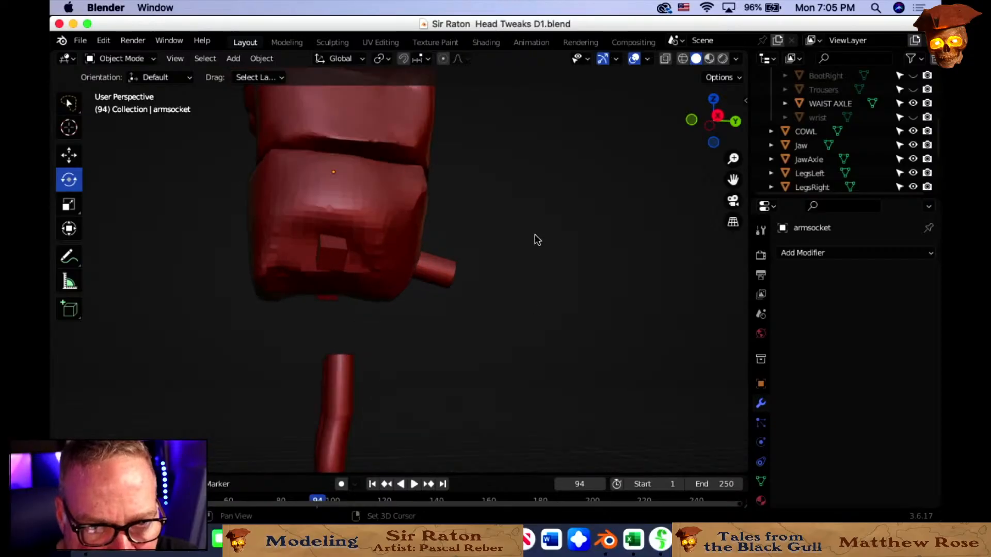
scroll(547, 289, "up", 2)
scroll(424, 221, "up", 2)
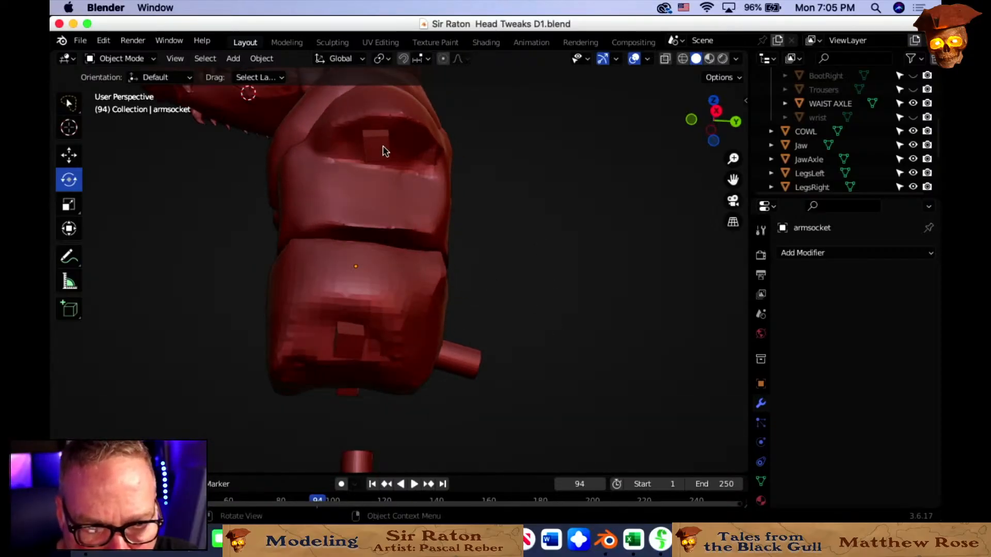
middle_click_drag(403, 161, 466, 178)
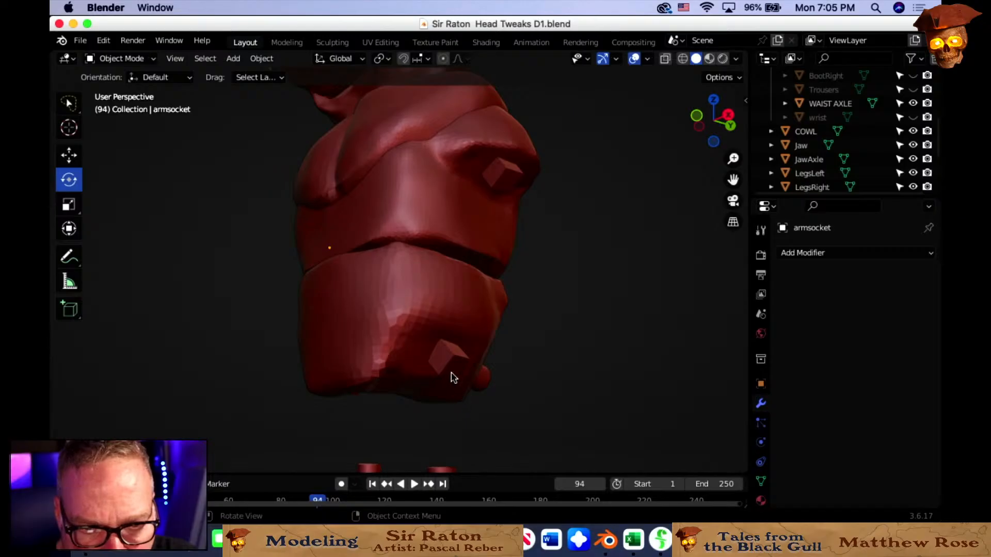
middle_click_drag(453, 377, 384, 377)
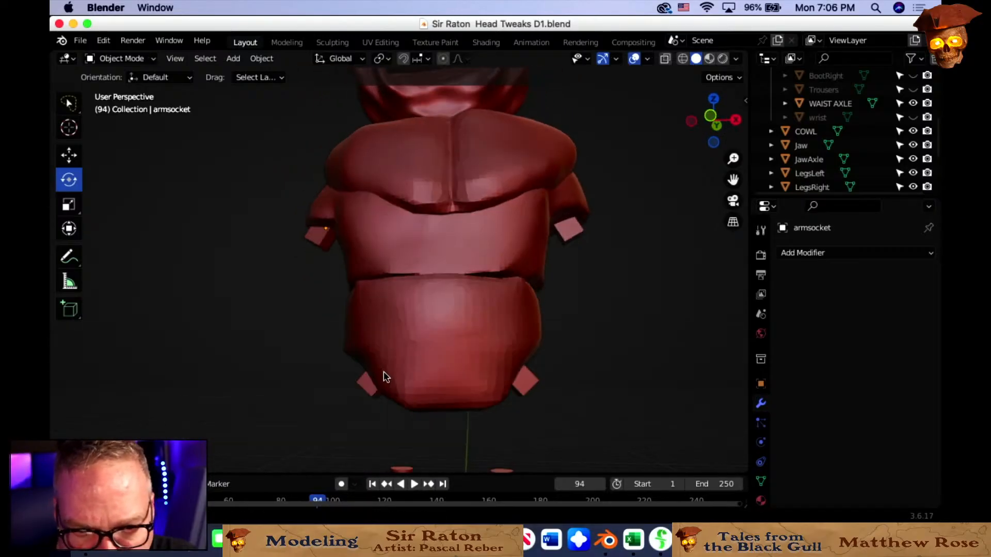
scroll(471, 385, "down", 5)
middle_click_drag(471, 385, 487, 405)
scroll(480, 401, "down", 2)
scroll(479, 397, "up", 1)
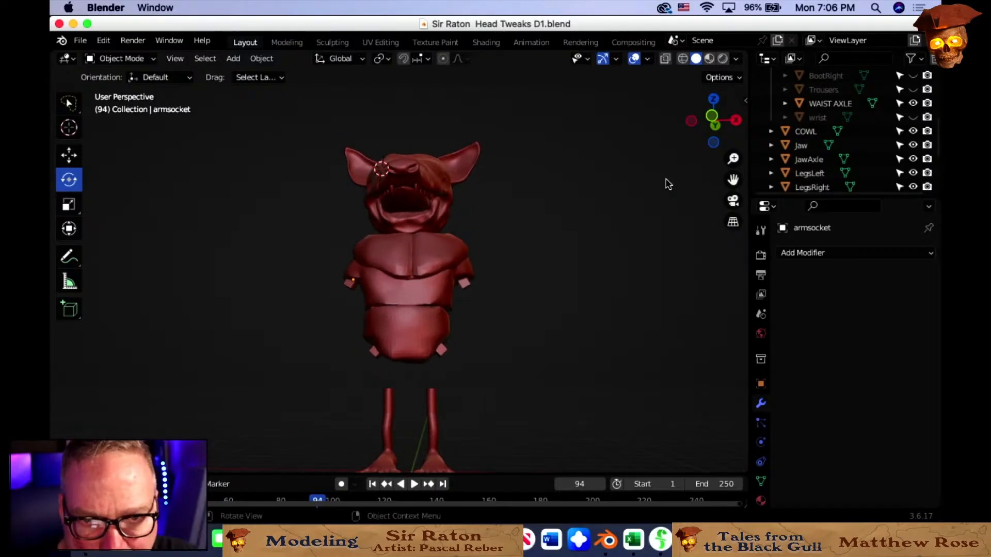
Show the RatRef reference image in the front view to compare it with the figure, and hide it again.
left_click(713, 116)
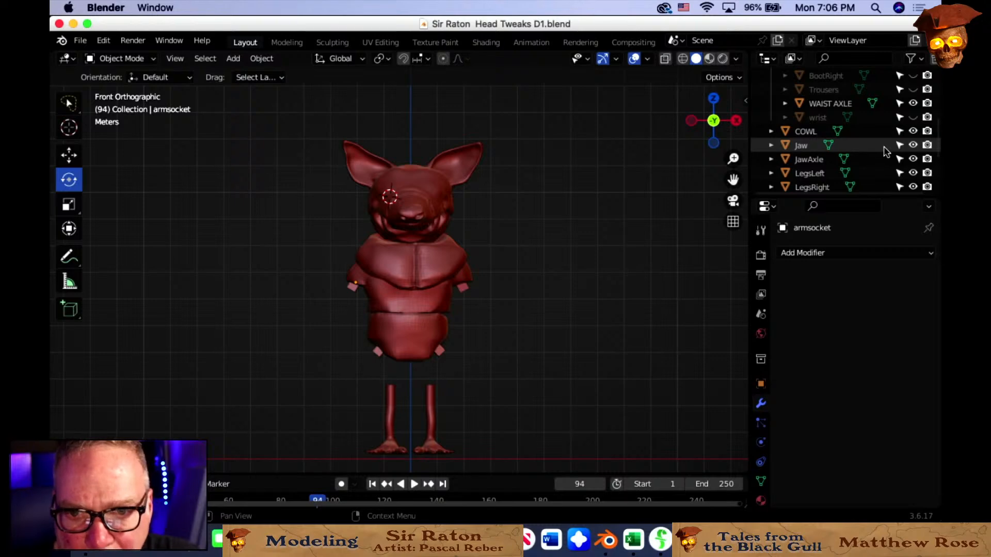
scroll(882, 150, "down", 5)
left_click(913, 153)
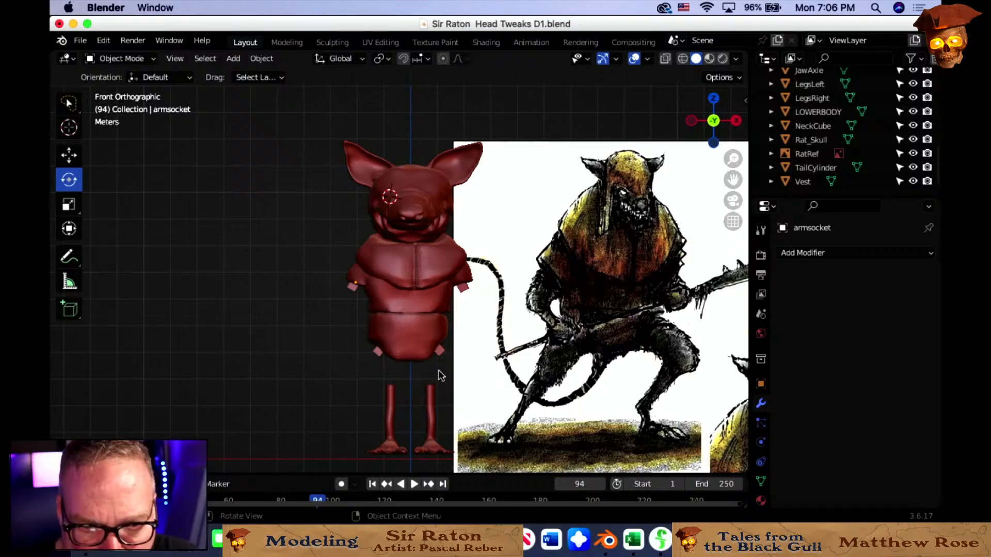
middle_click_drag(473, 386, 441, 367, "shift")
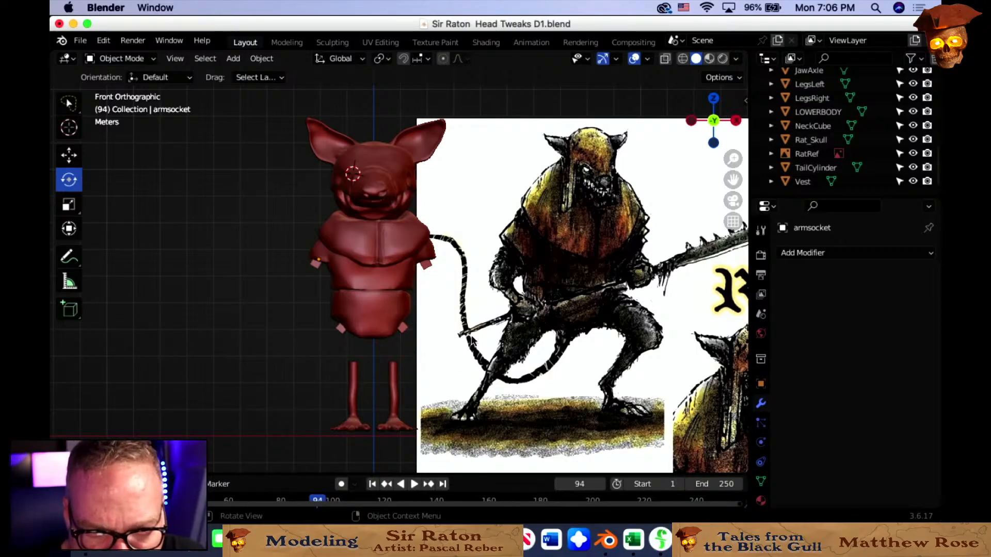
scroll(470, 338, "up", 2)
scroll(471, 340, "down", 1)
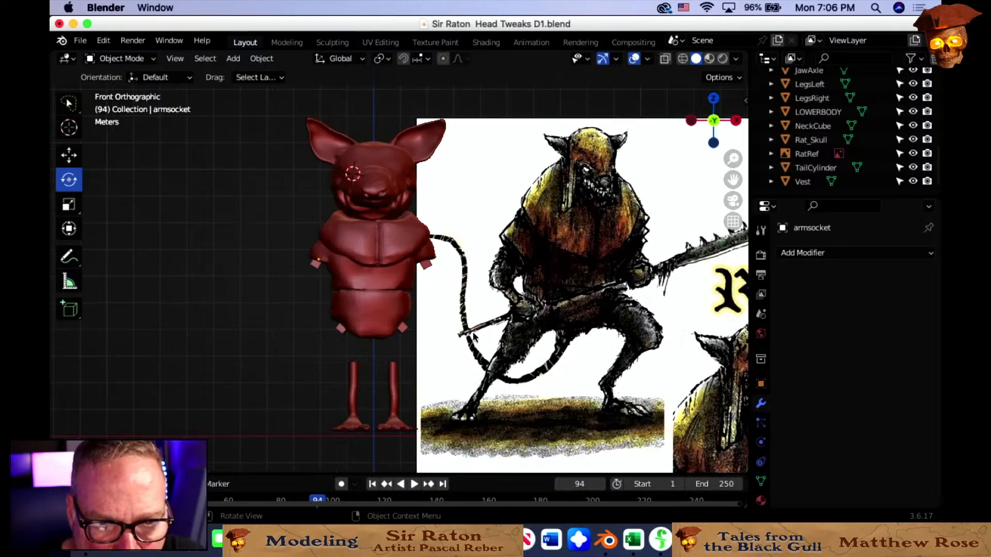
left_click(914, 154)
Inspect the torso joints from the front and side, and check the skull's cheek and jaw area up close.
scroll(356, 239, "up", 3)
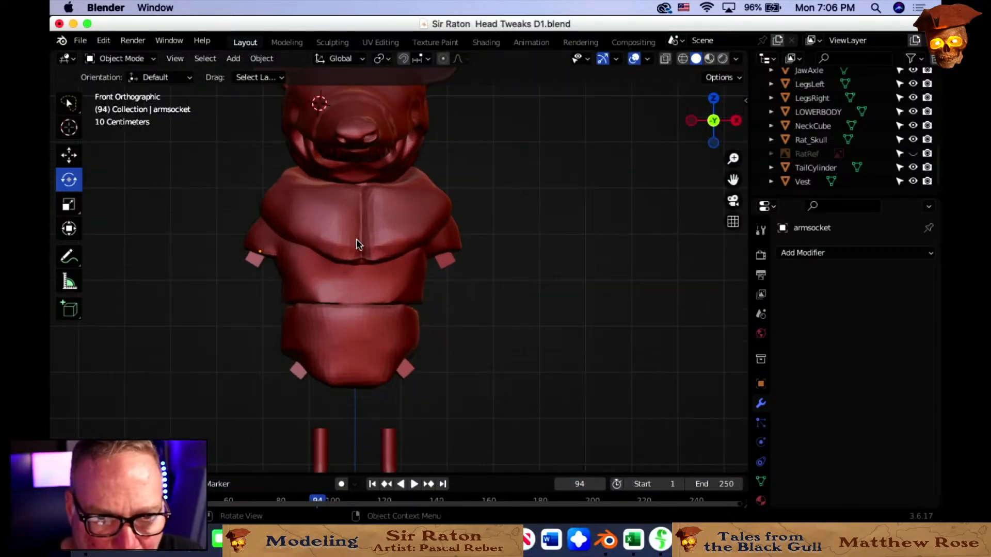
scroll(313, 193, "up", 1)
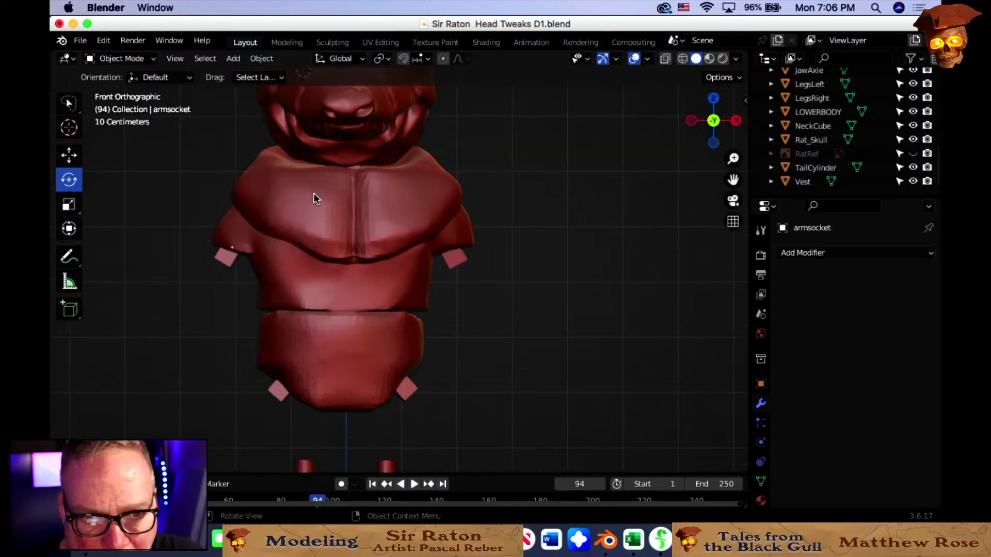
middle_click_drag(348, 157, 546, 276, "shift")
middle_click_drag(535, 331, 499, 319)
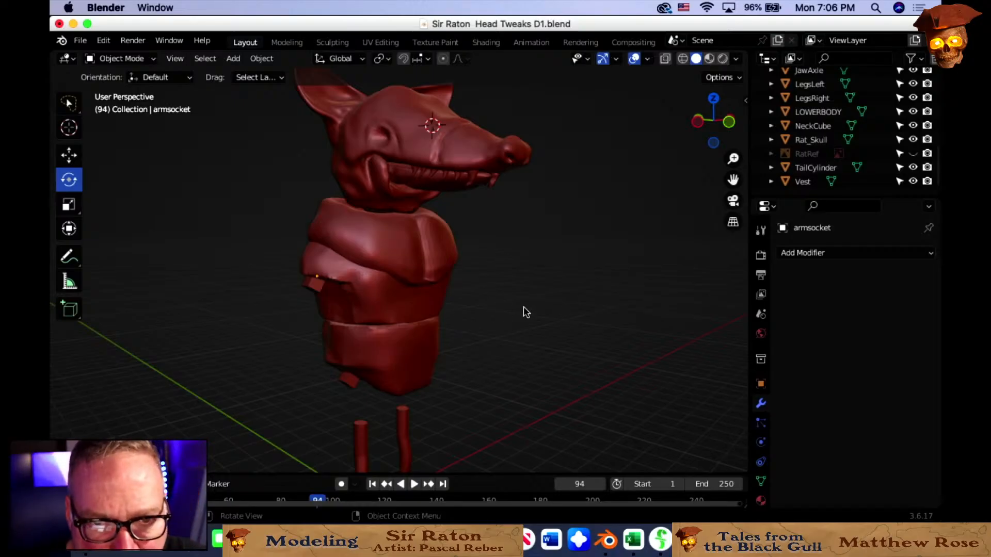
middle_click_drag(504, 294, 531, 299)
scroll(531, 299, "up", 4)
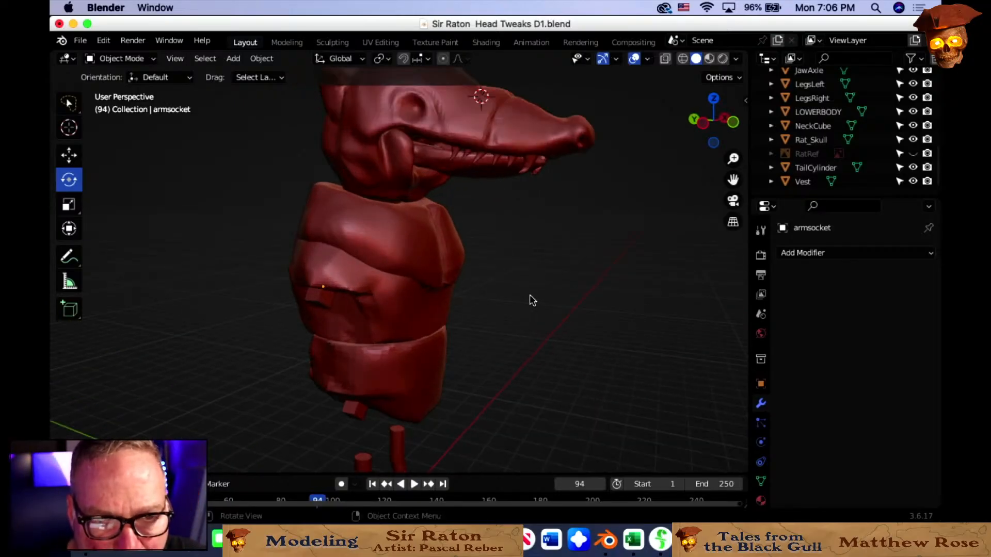
middle_click_drag(543, 412, 531, 332)
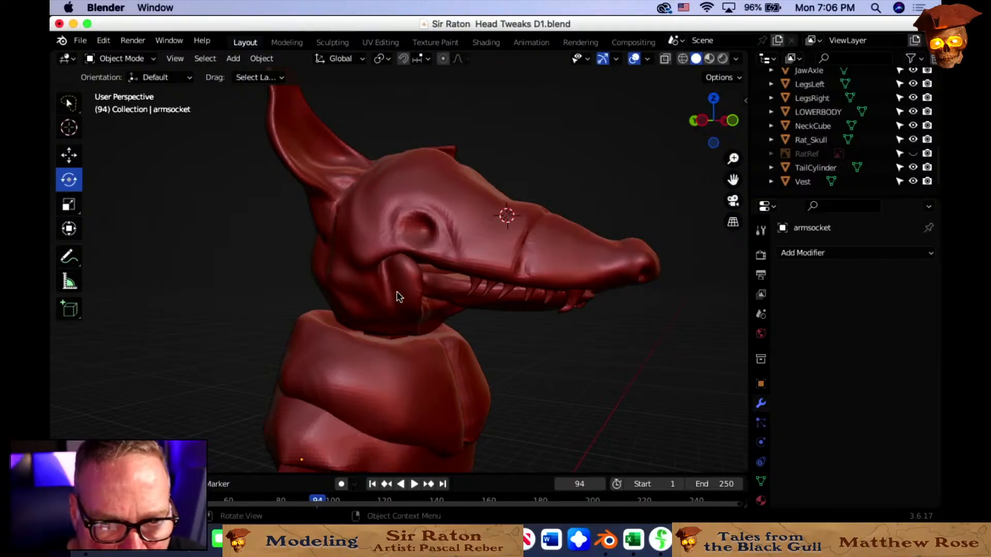
mouse_move(416, 265)
middle_mouse_down()
mouse_move(451, 265)
mouse_move(411, 284)
middle_mouse_up()
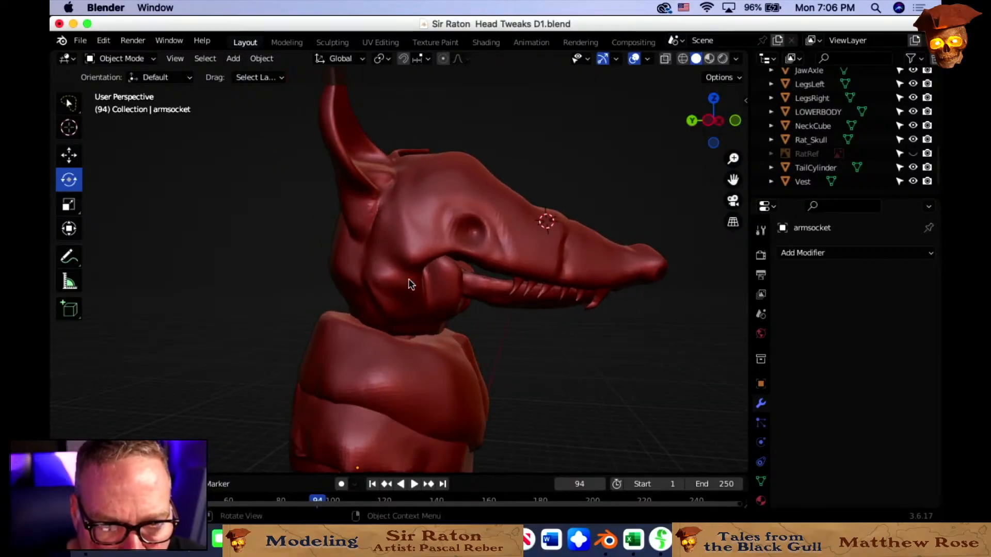
middle_click_drag(448, 195, 438, 212)
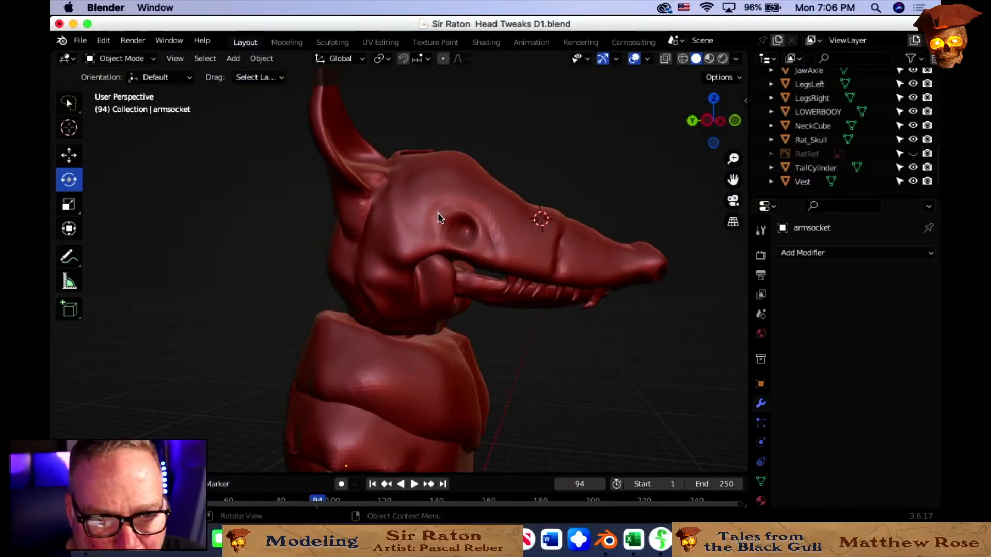
Put the rat skull into Sculpt Mode and nudge the rear of its cheek with the 58 px Grab brush at strength 0.400.
left_click(413, 220)
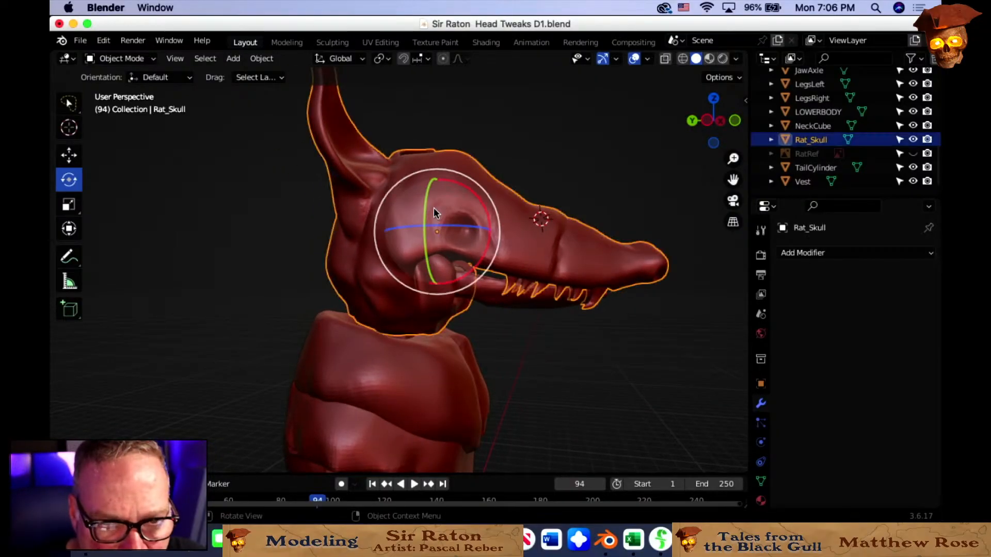
left_click(128, 59)
left_click(125, 106)
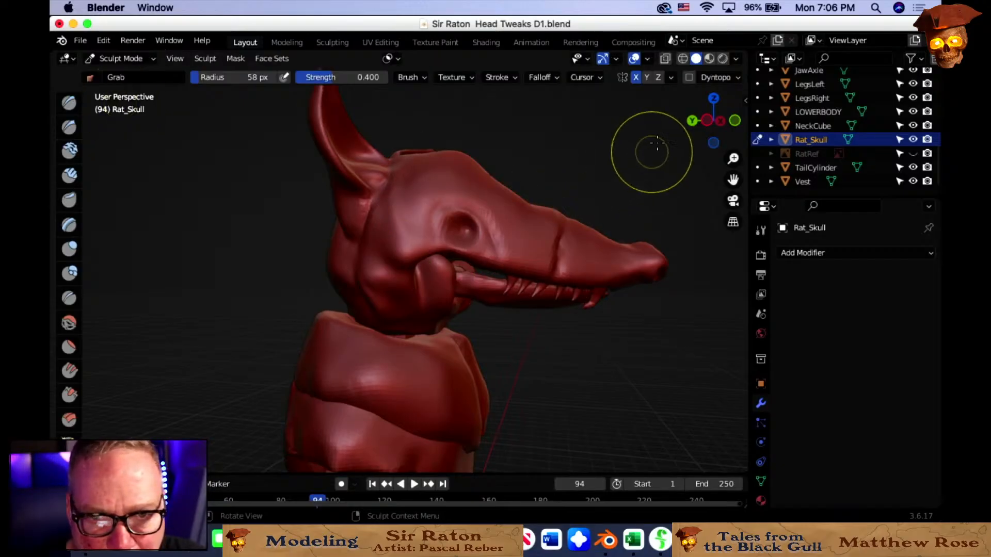
mouse_move(421, 304)
middle_mouse_down()
mouse_move(428, 284)
mouse_move(392, 279)
mouse_move(256, 206)
middle_mouse_up()
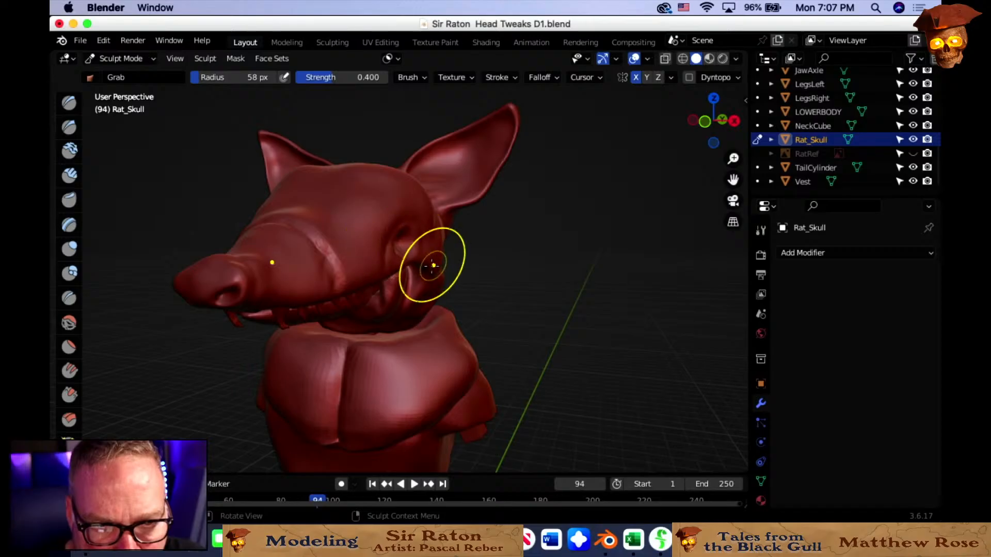
mouse_move(434, 265)
middle_mouse_down()
mouse_move(464, 228)
mouse_move(414, 277)
middle_mouse_up()
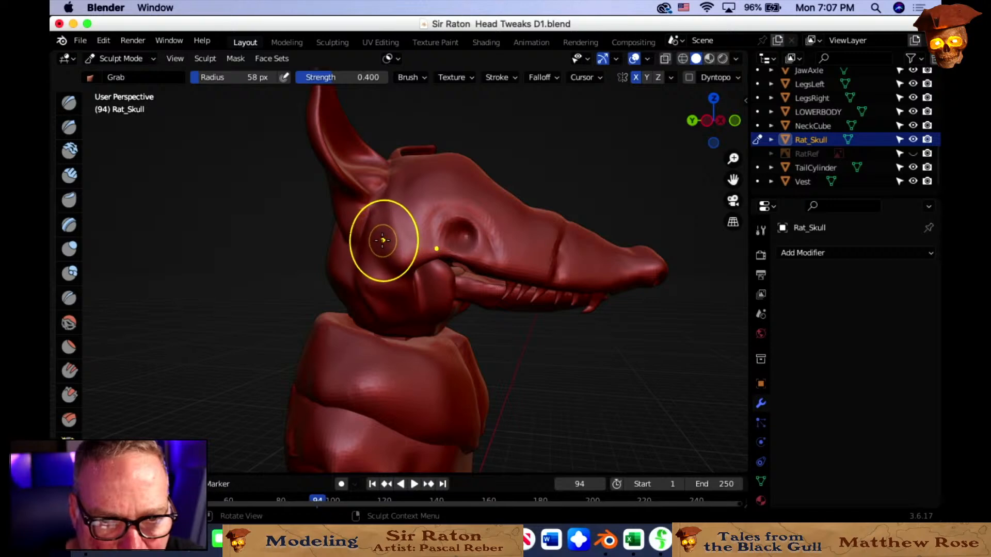
mouse_move(382, 232)
left_mouse_down()
mouse_move(380, 221)
mouse_move(373, 249)
left_mouse_up()
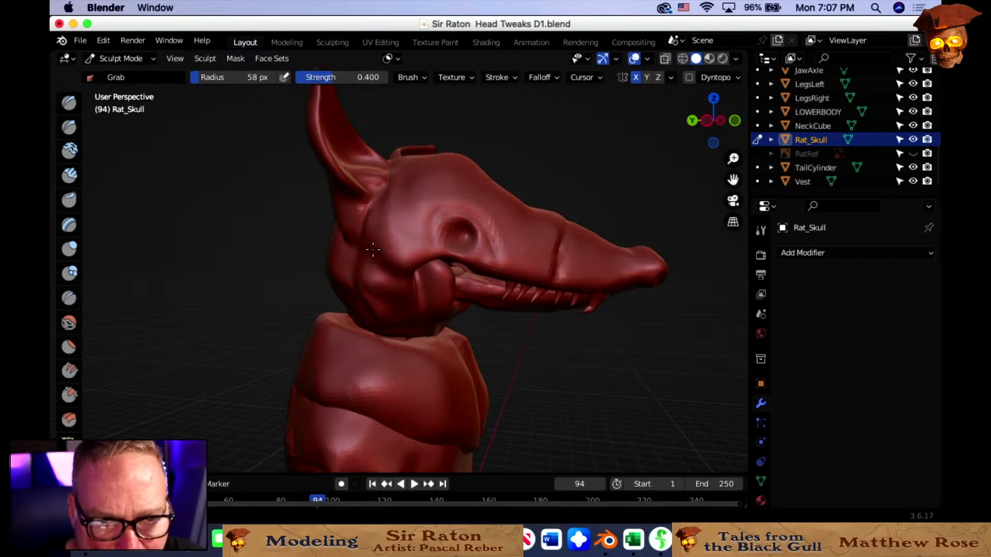
mouse_move(373, 256)
middle_mouse_down()
mouse_move(342, 255)
mouse_move(360, 258)
middle_mouse_up()
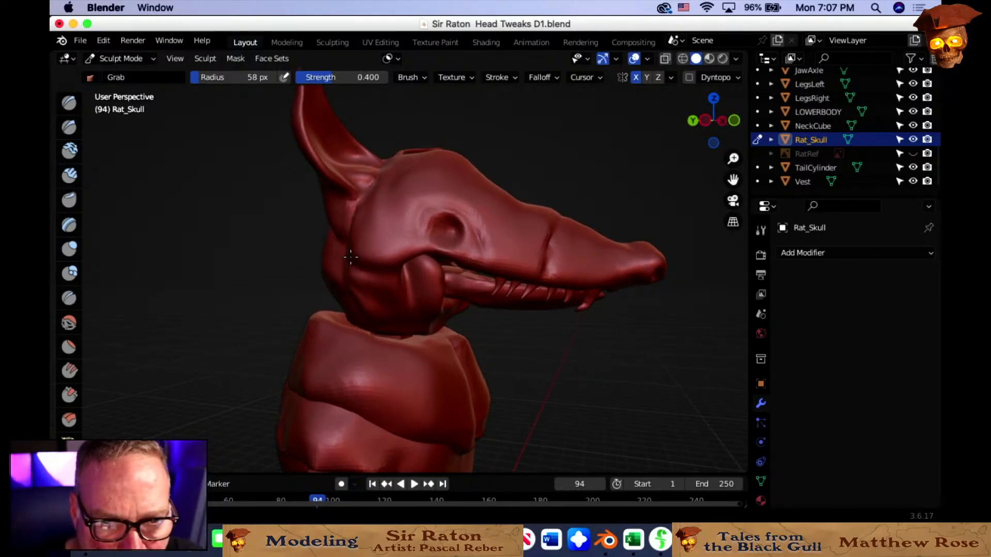
middle_click_drag(366, 258, 368, 258)
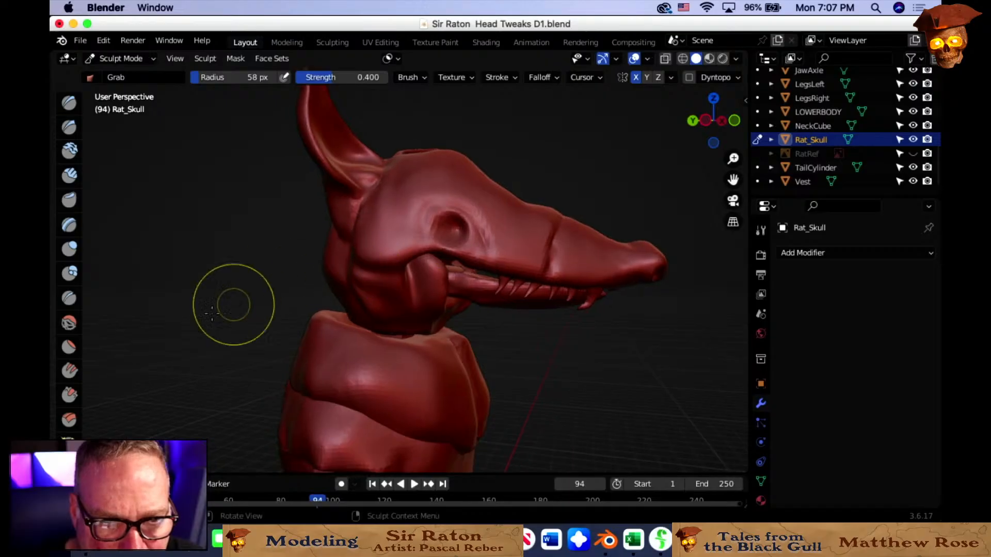
Carve a crease beneath the rat skull's cheekbone, behind the jaw hinge, using the Crease brush at 26 px radius and 0.250 strength.
left_click(69, 297)
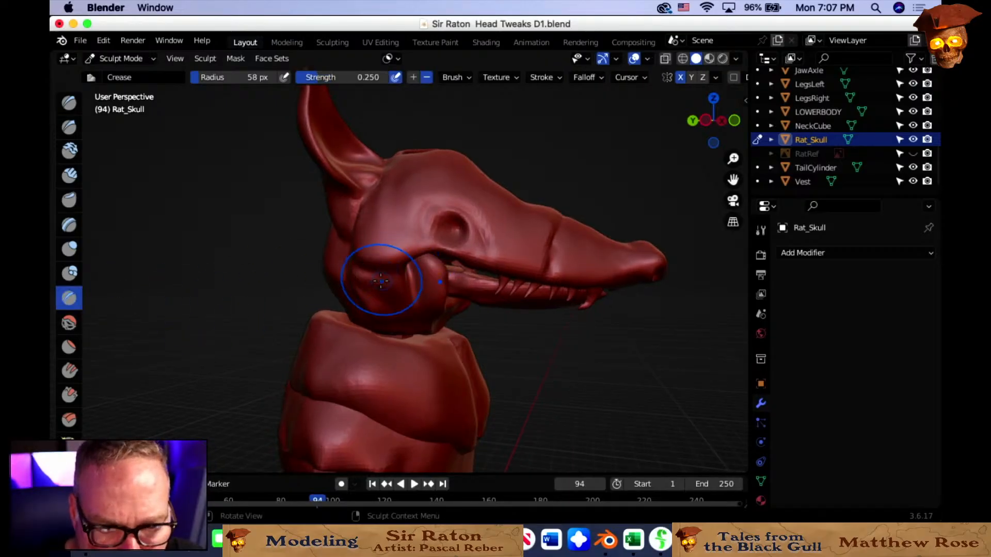
key("f")
left_click(367, 275)
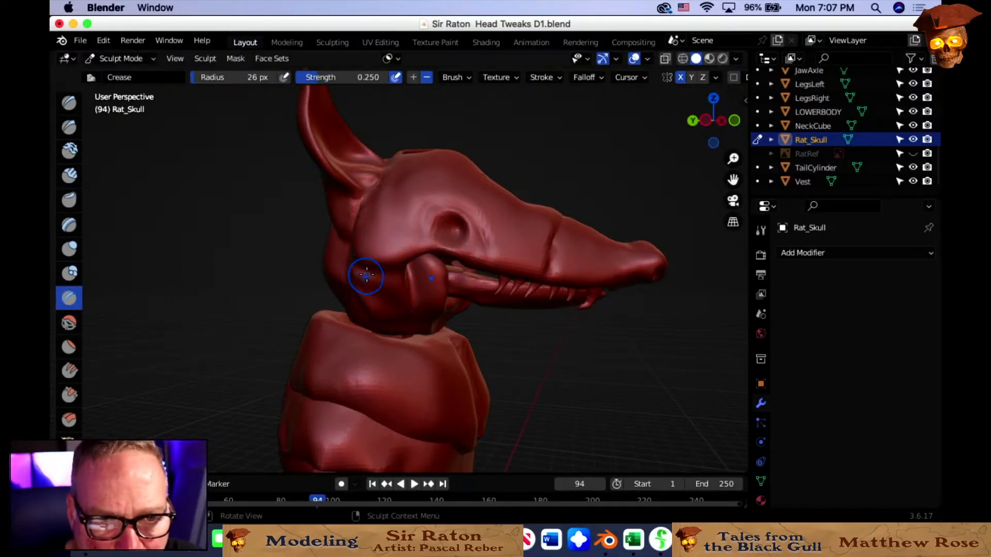
mouse_move(366, 272)
left_mouse_down()
mouse_move(378, 272)
mouse_move(355, 269)
mouse_move(395, 264)
left_mouse_up()
middle_click_drag(395, 264, 379, 238)
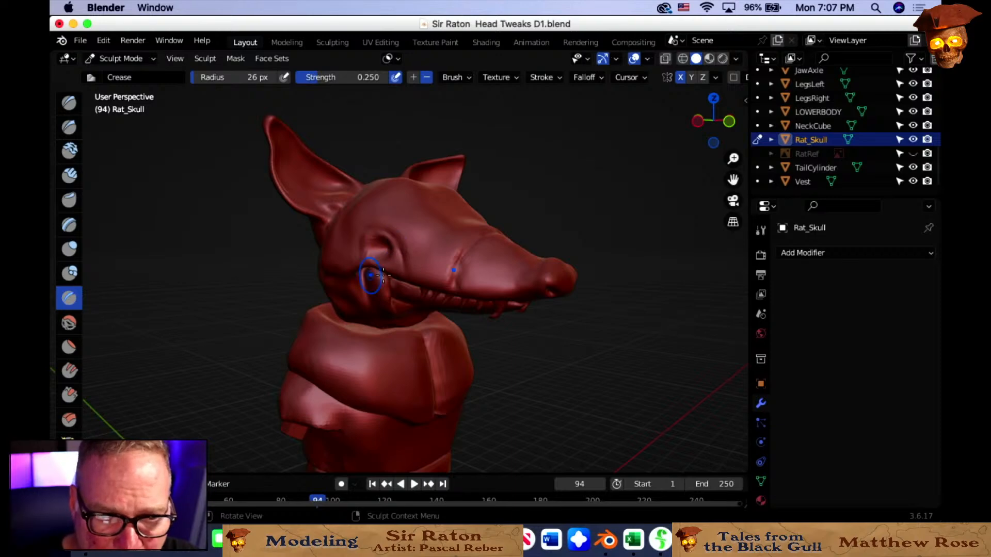
mouse_move(400, 250)
middle_mouse_down()
mouse_move(424, 257)
mouse_move(392, 268)
middle_mouse_up()
scroll(425, 255, "up", 1)
scroll(428, 253, "up", 2)
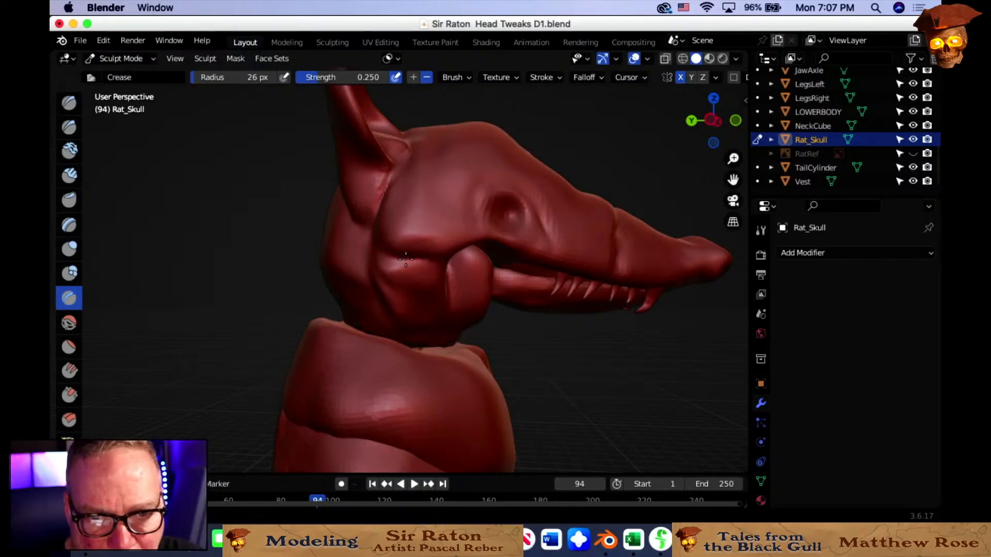
middle_click_drag(383, 259, 391, 256)
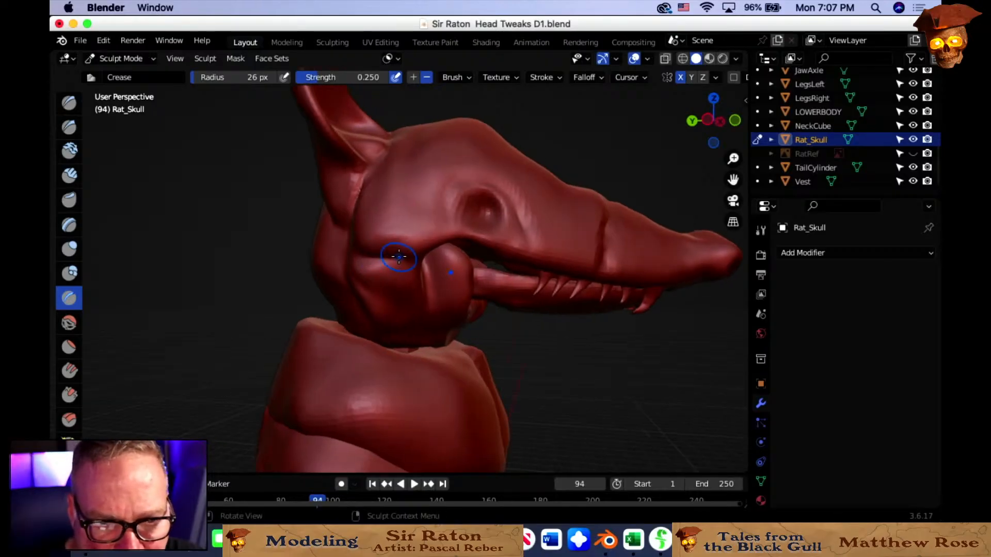
middle_click_drag(389, 261, 503, 287)
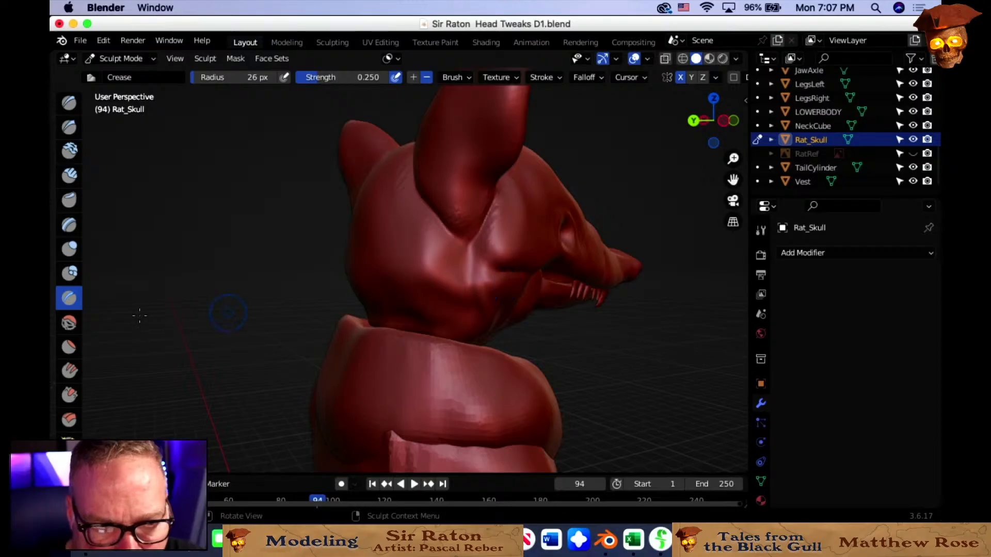
Activate the Grab brush and examine the skull's cheek, jaw hinge and snout from the sides, below and front.
key("g")
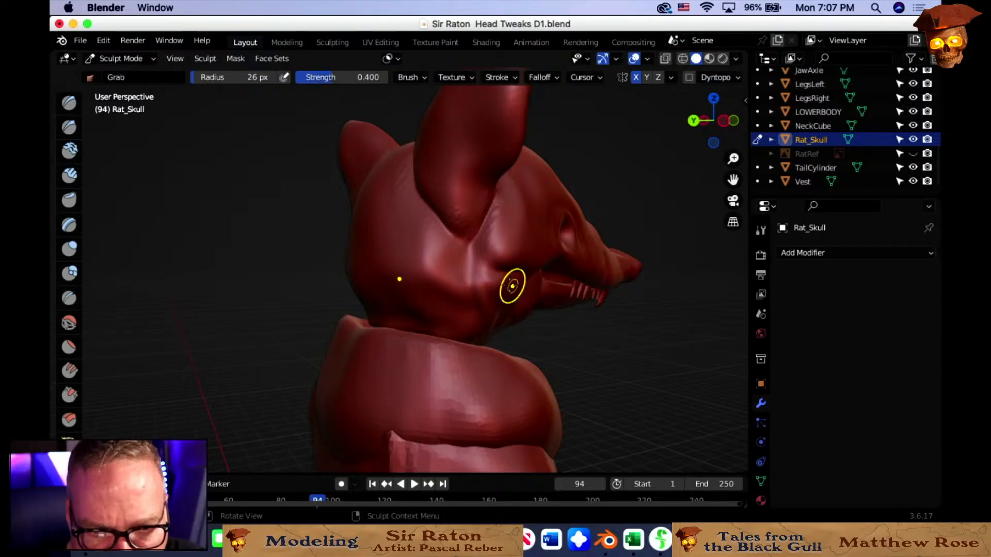
middle_click_drag(502, 290, 354, 283)
scroll(397, 295, "up", 3)
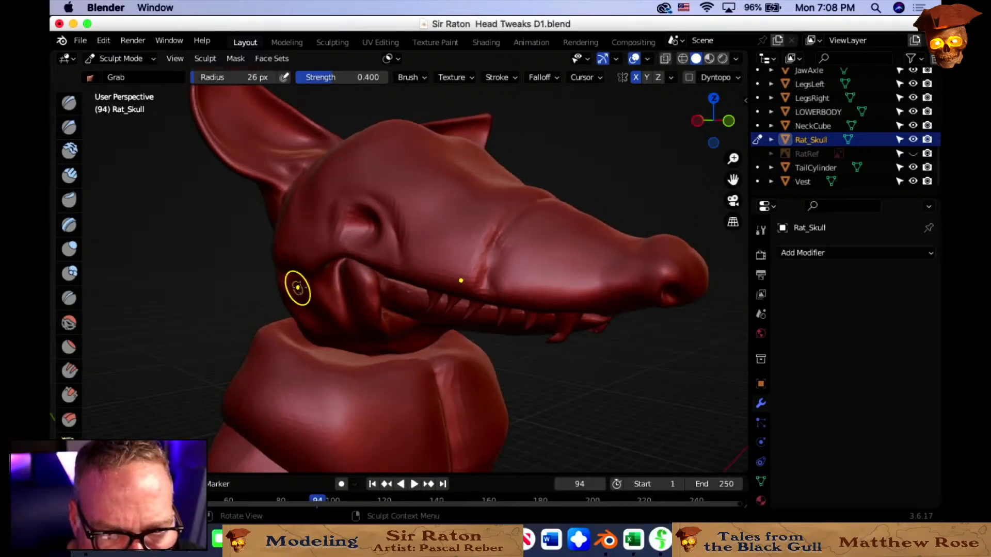
middle_click_drag(294, 285, 316, 284)
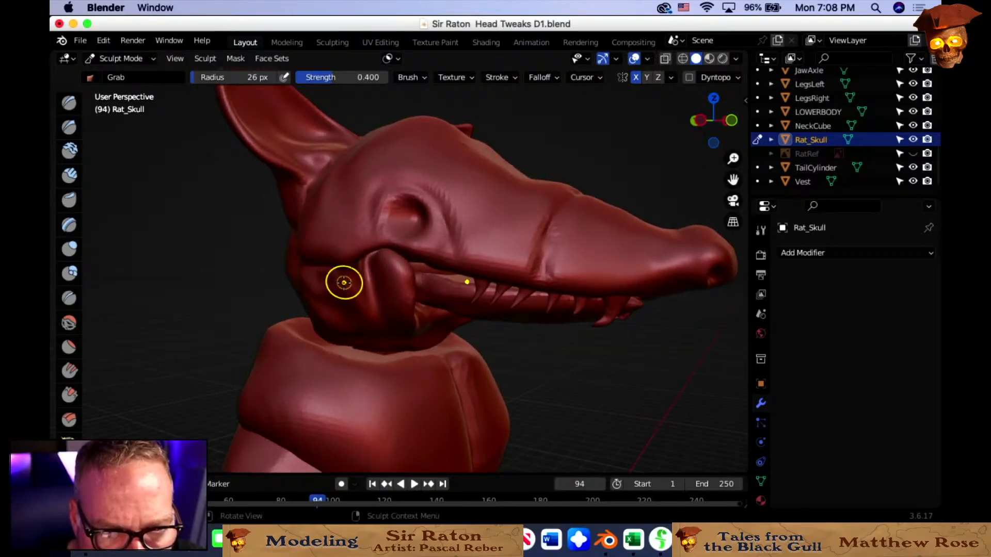
mouse_move(394, 288)
middle_mouse_down()
mouse_move(347, 292)
mouse_move(387, 328)
mouse_move(472, 319)
mouse_move(509, 297)
mouse_move(503, 316)
mouse_move(475, 327)
middle_mouse_up()
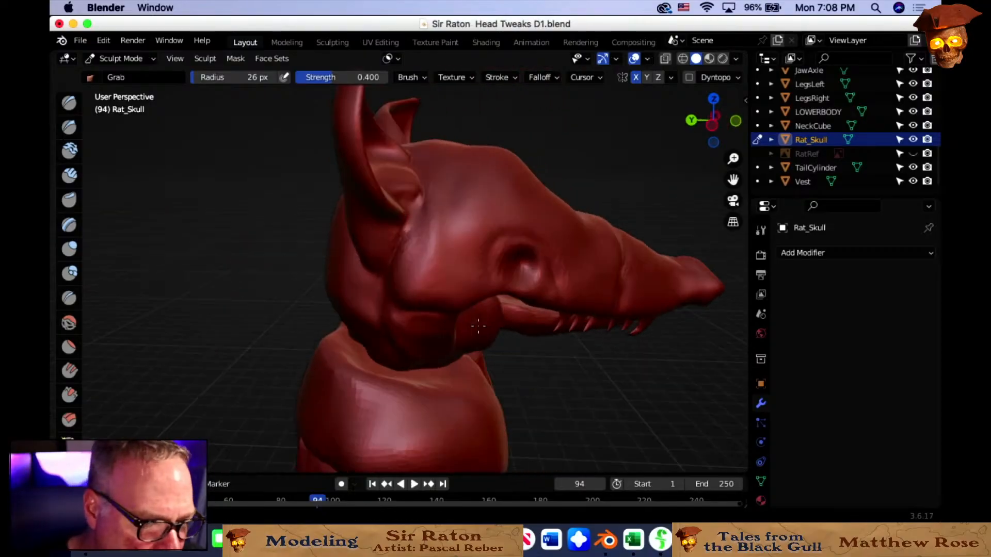
scroll(550, 341, "down", 3)
middle_click_drag(550, 341, 463, 300)
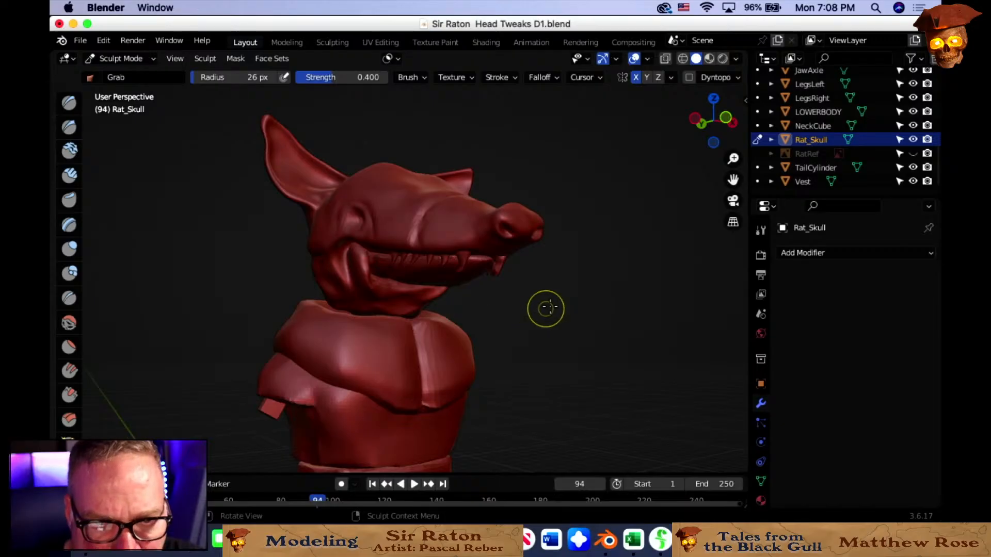
scroll(546, 310, "up", 3)
mouse_move(556, 327)
middle_mouse_down()
mouse_move(532, 356)
mouse_move(565, 316)
middle_mouse_up()
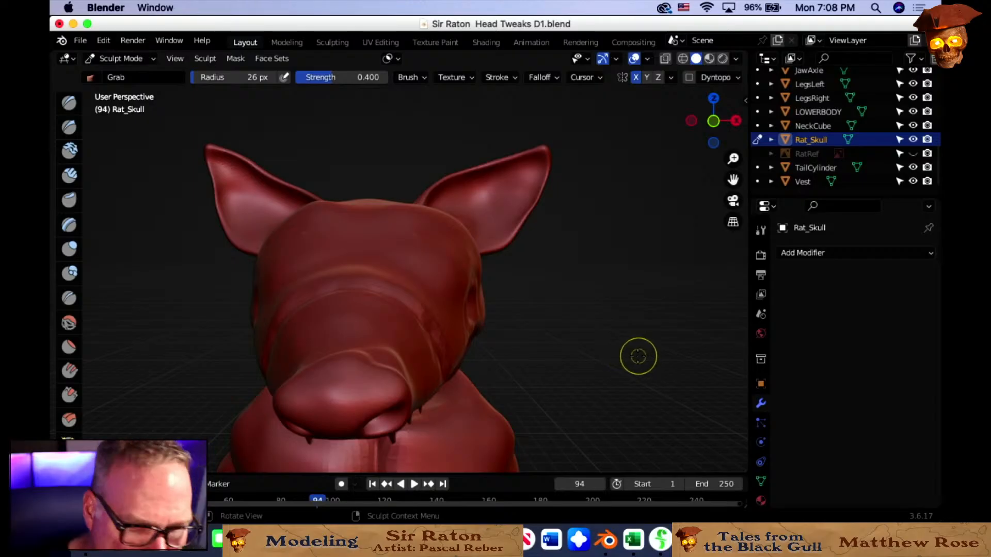
scroll(636, 354, "down", 1)
mouse_move(632, 355)
middle_mouse_down()
mouse_move(593, 256)
mouse_move(652, 268)
middle_mouse_up()
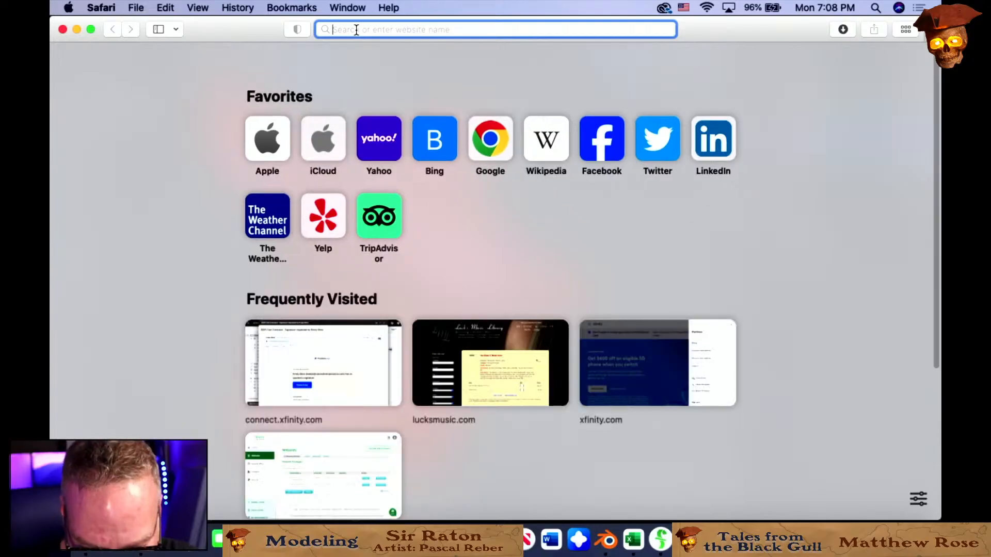
type("m")
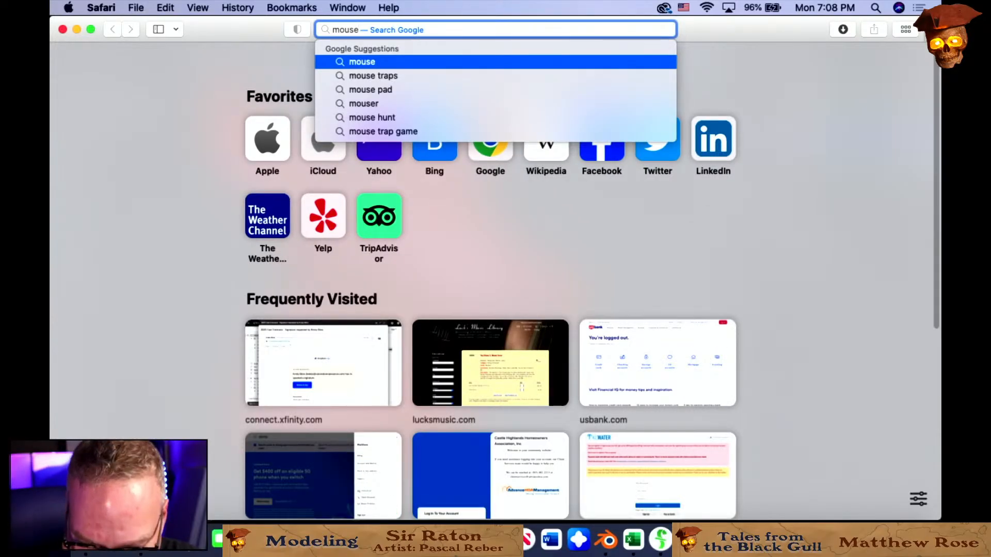
type("ouse")
key("BackSpace")
key("BackSpace")
key("BackSpace")
key("BackSpace")
key("BackSpace")
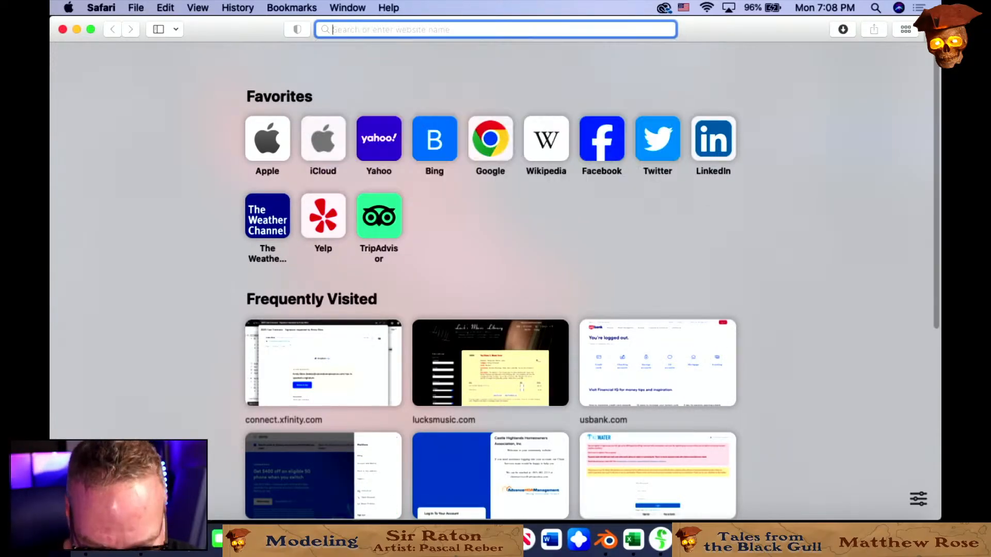
Search the web in Safari for "rat", refine the search to "rat head" and show the image results.
type("rat")
key("Return")
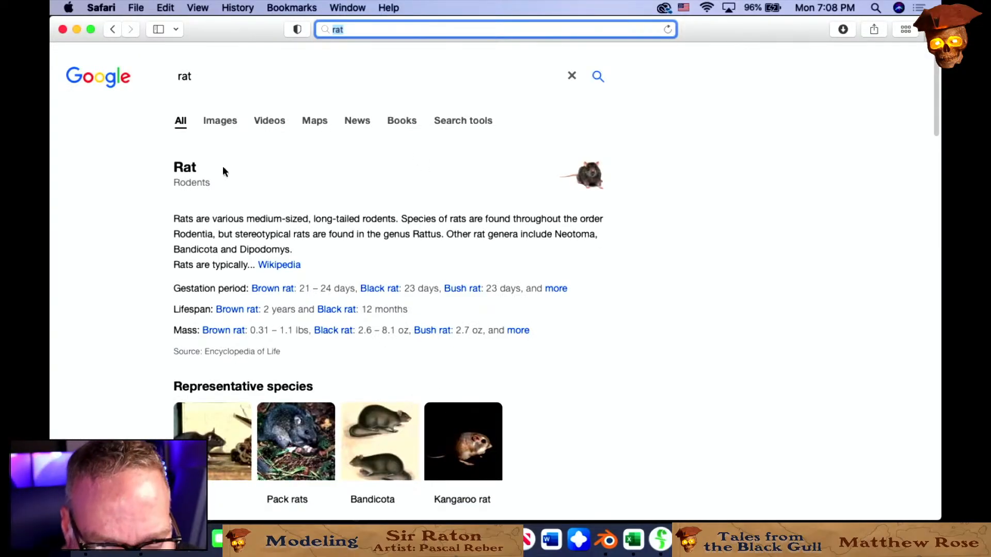
left_click(212, 76)
type("head")
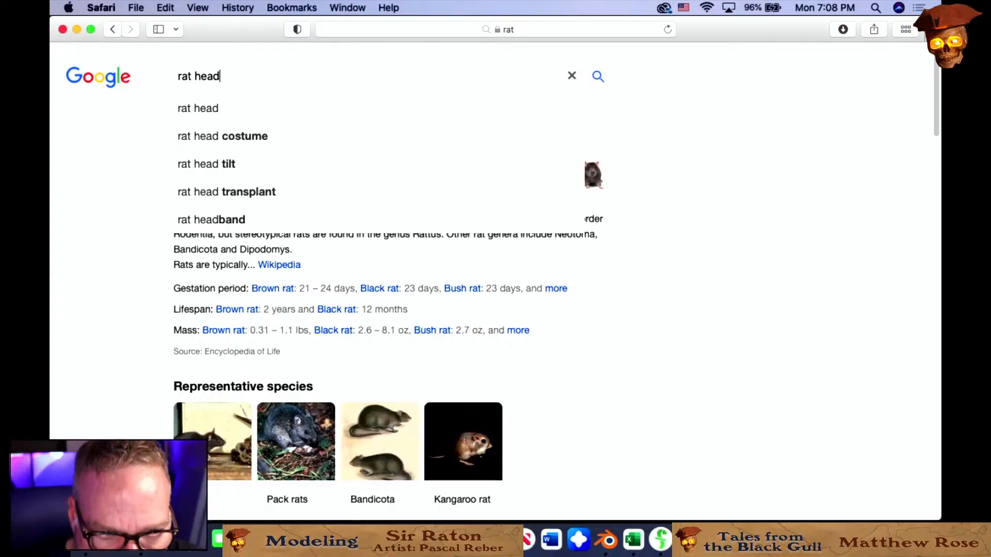
key("Return")
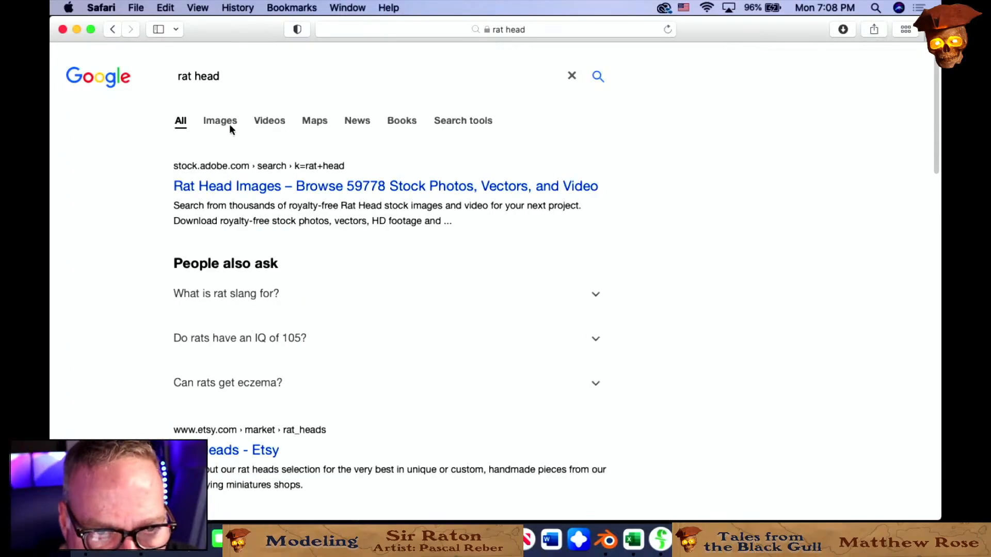
left_click(229, 123)
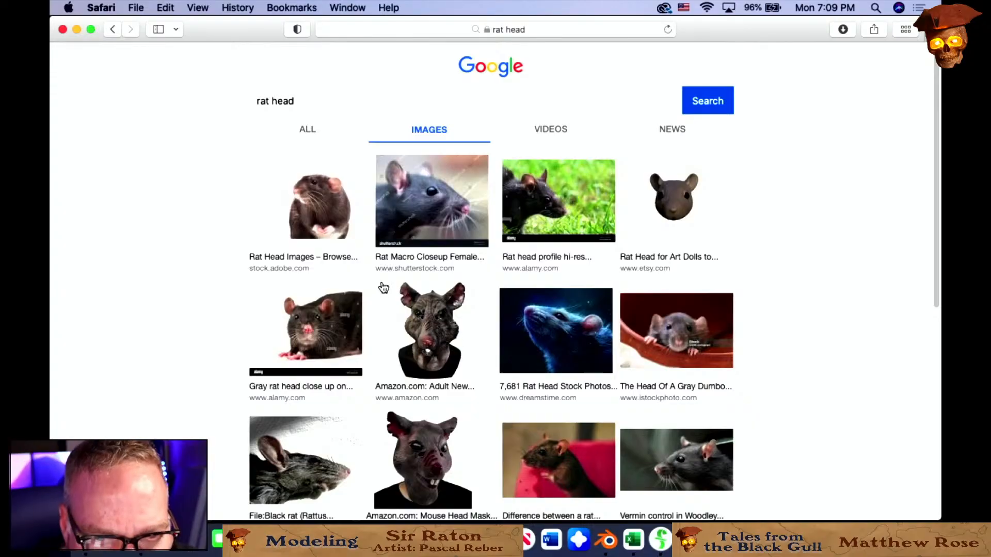
Browse the rat head images for a sculpting reference and open the "3D Rat Head Highpoly Sculpt" result on turbosquid.com.
scroll(443, 436, "down", 1)
scroll(443, 436, "down", 5)
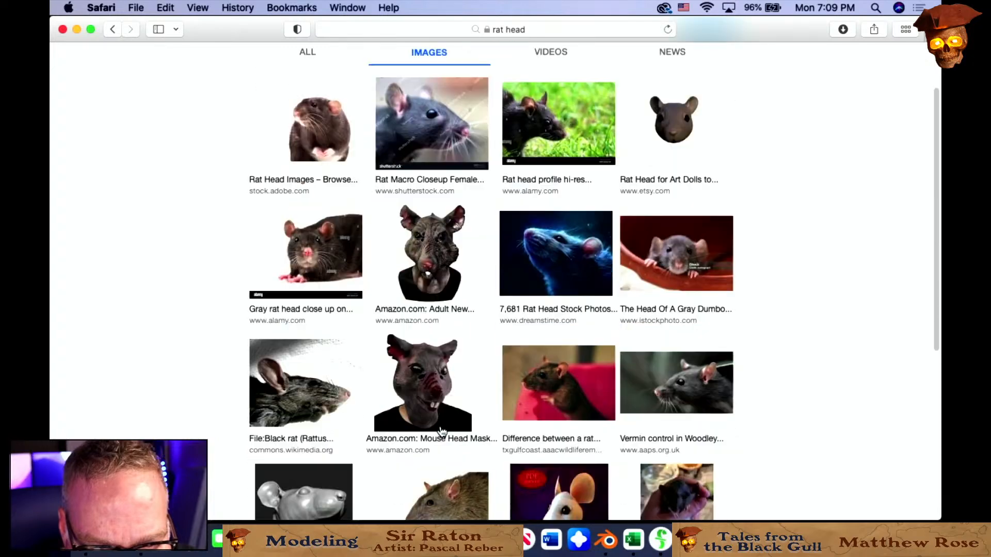
scroll(468, 396, "down", 1)
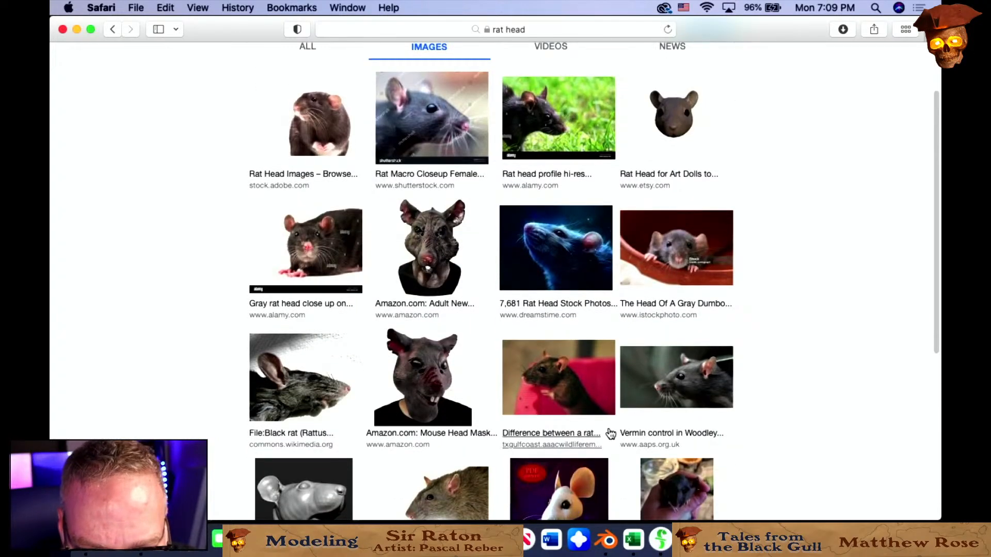
scroll(608, 433, "down", 5)
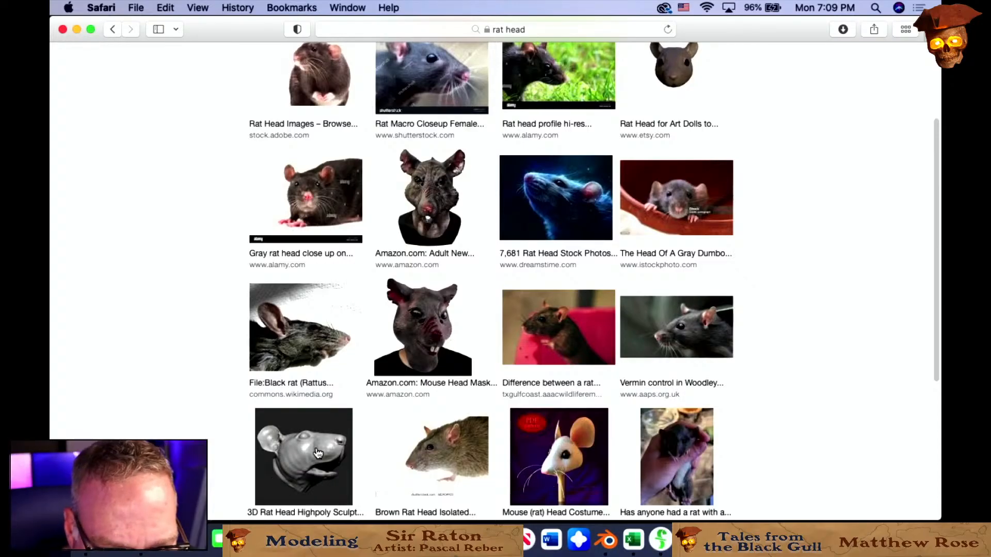
scroll(313, 467, "down", 1)
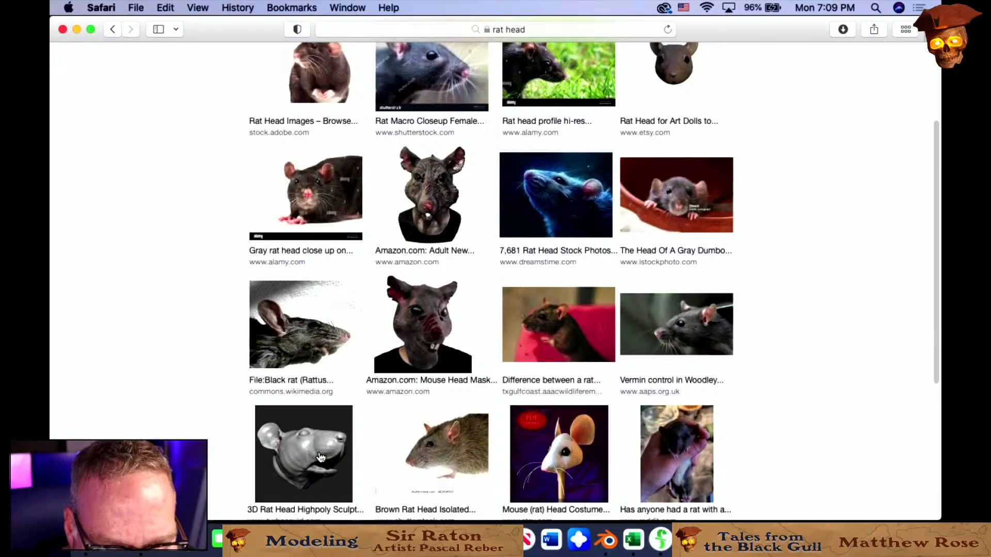
left_click(320, 457)
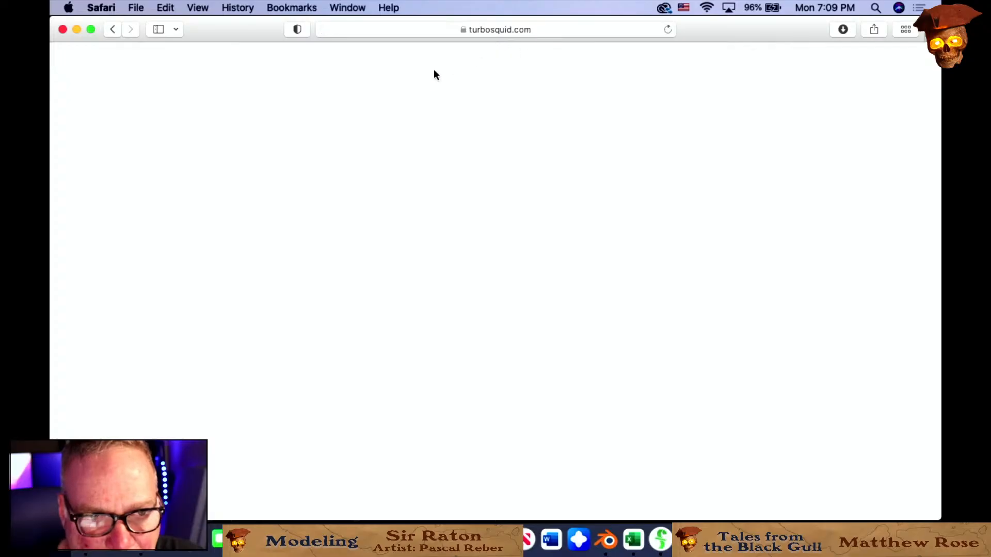
Return to the rat head image results and open the "Rat Macro Closeup Female" photo on shutterstock.com.
left_click(111, 31)
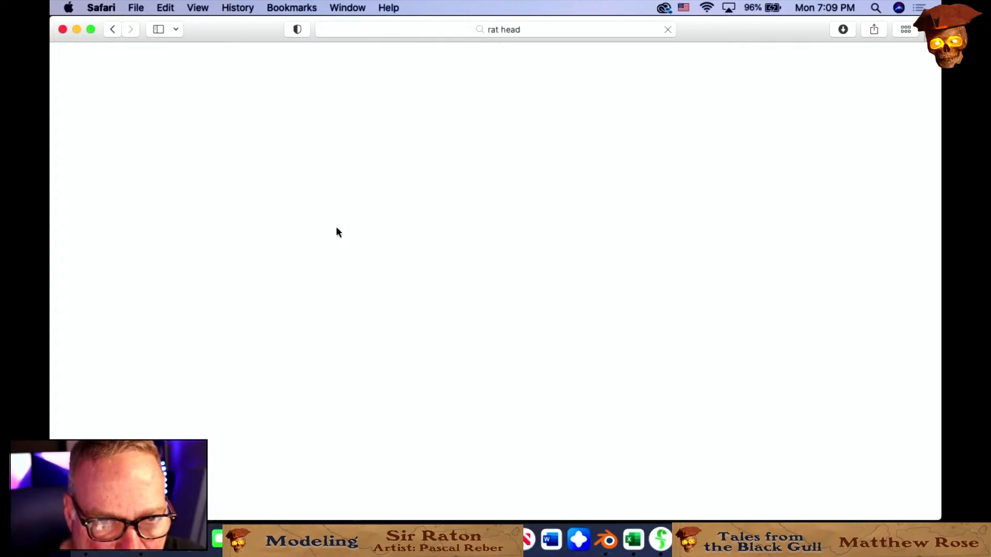
left_click(113, 29)
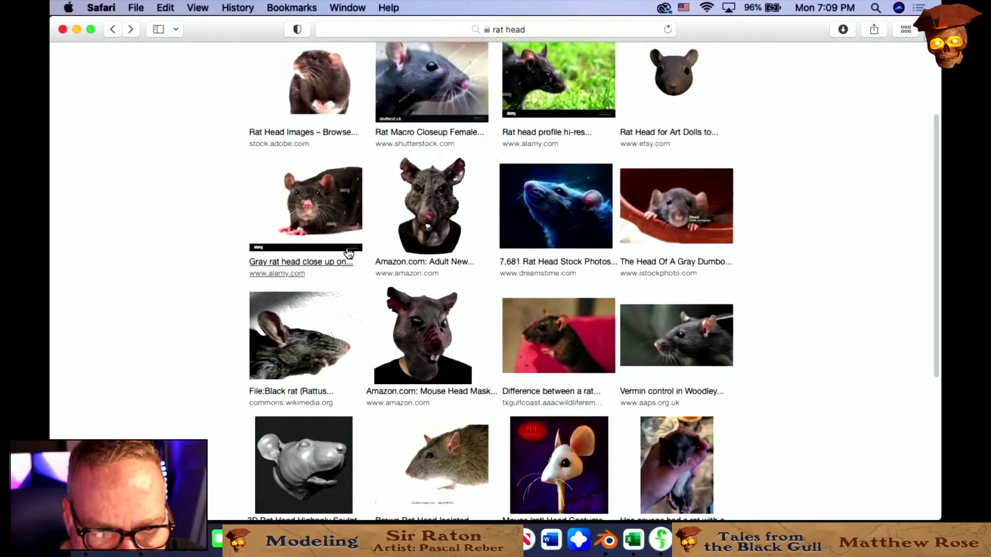
scroll(361, 238, "up", 3)
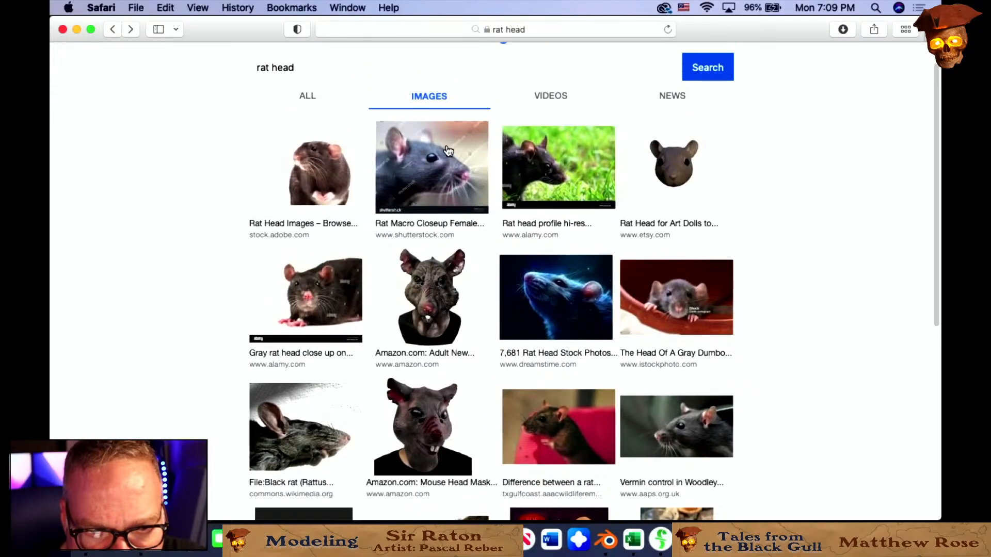
left_click(450, 173)
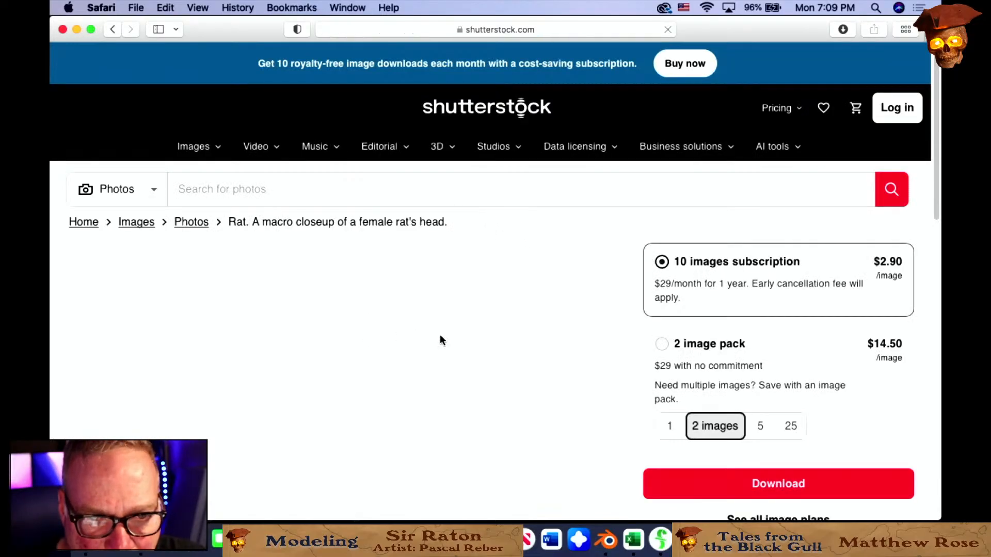
Bring the full rat profile photo into view on the page and check the options for saving it.
scroll(463, 343, "down", 5)
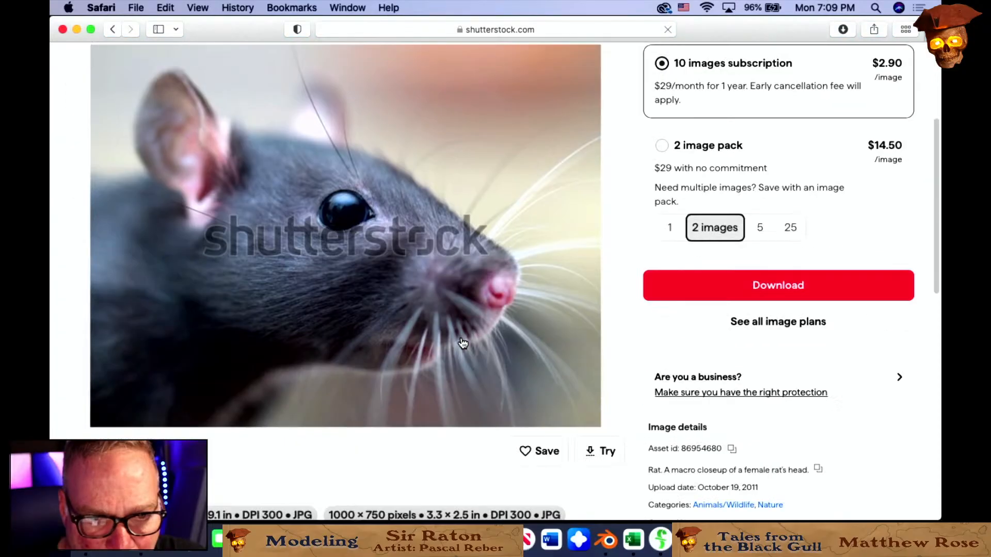
scroll(438, 305, "up", 1)
right_click(459, 178)
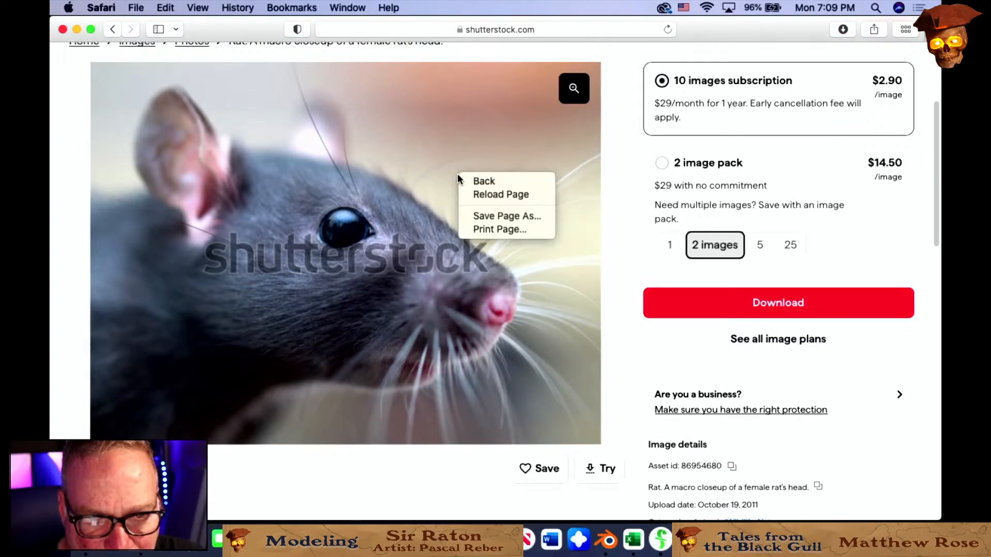
left_click(420, 173)
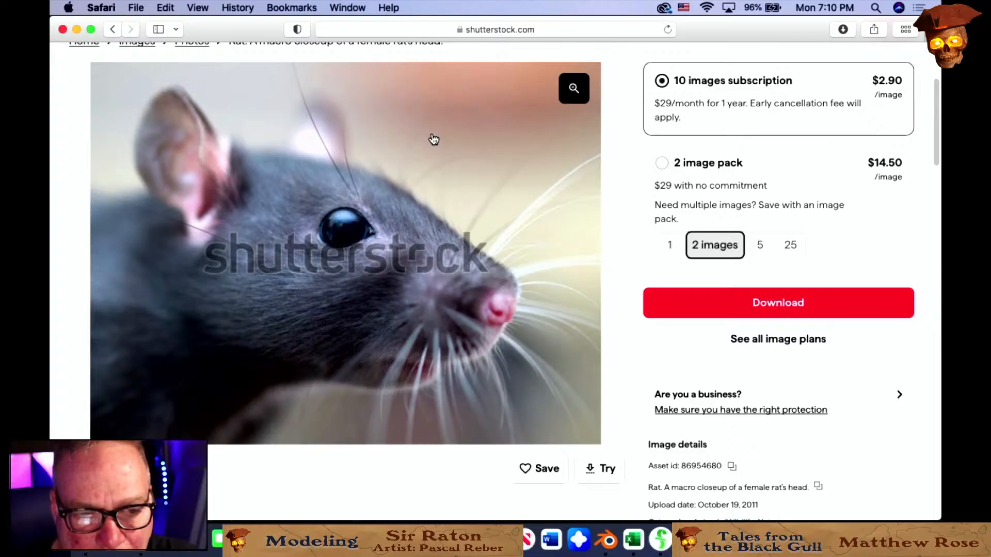
Switch to Finder, show the Desktop folder and open the file "Screen Shot 2026-03-02 at 7.10.07 PM".
key("super+Tab")
key("super+Tab")
key("super+Tab")
key("super+Tab")
key("super+Tab")
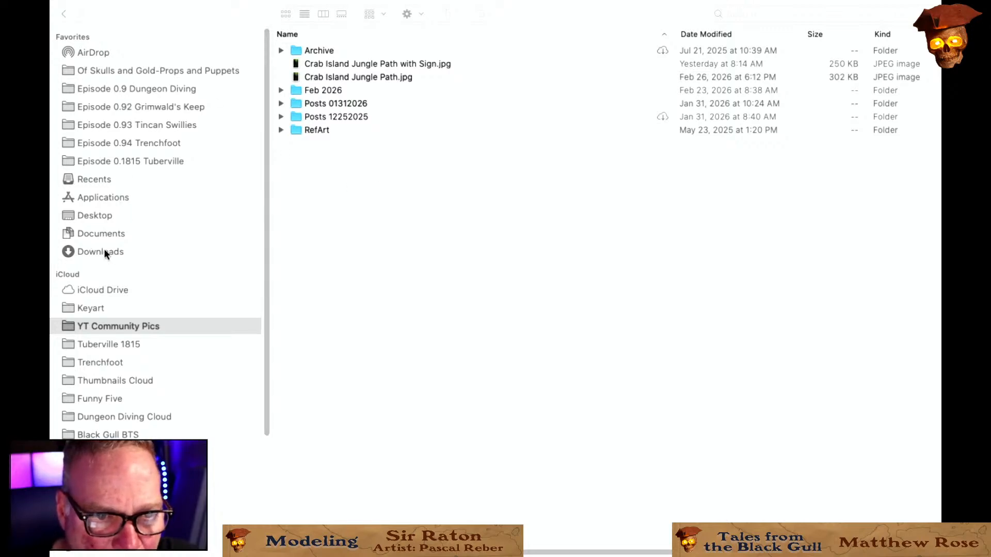
left_click(95, 214)
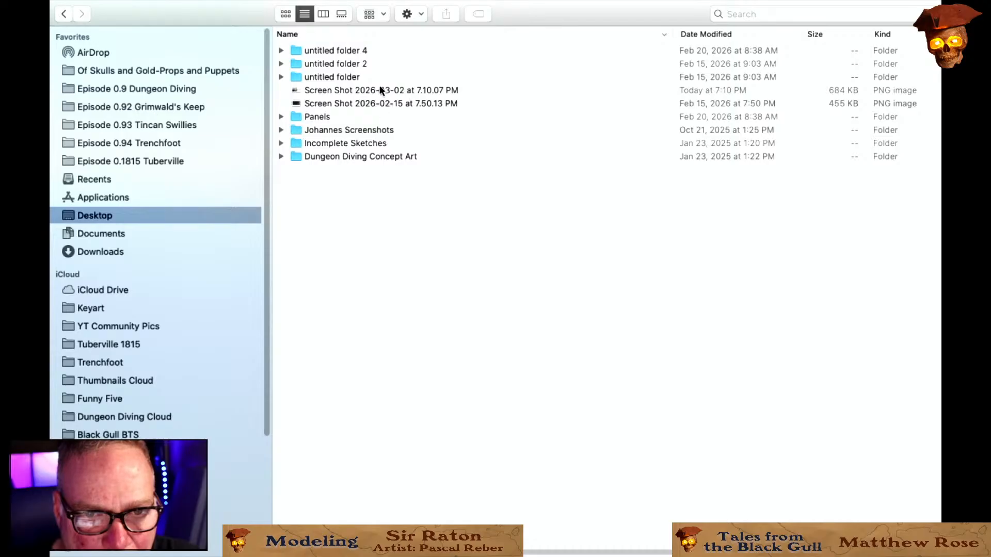
double_click(367, 91)
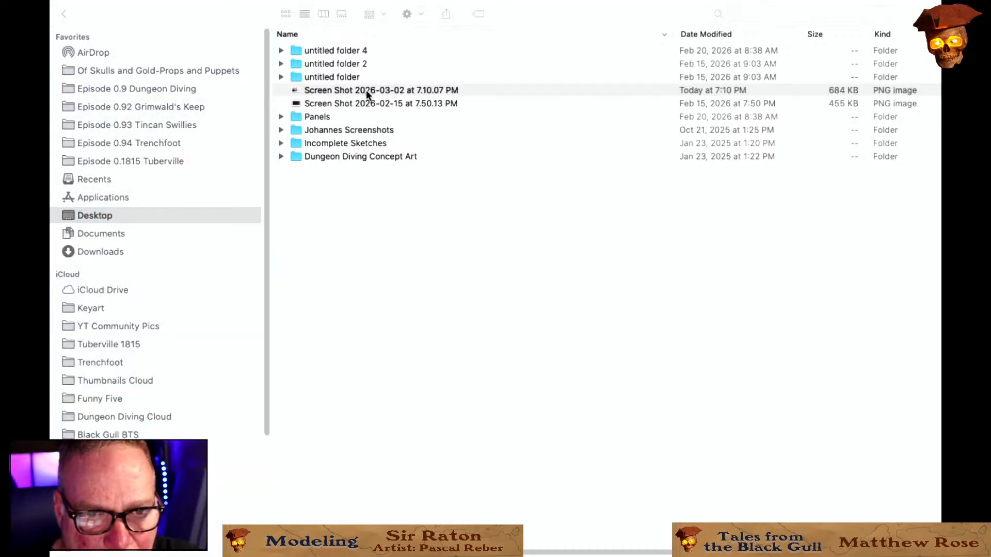
Crop the 7.10.07 PM screenshot to the rat photo in Preview.
key("super+Tab")
key("super+Tab")
key("super+Tab")
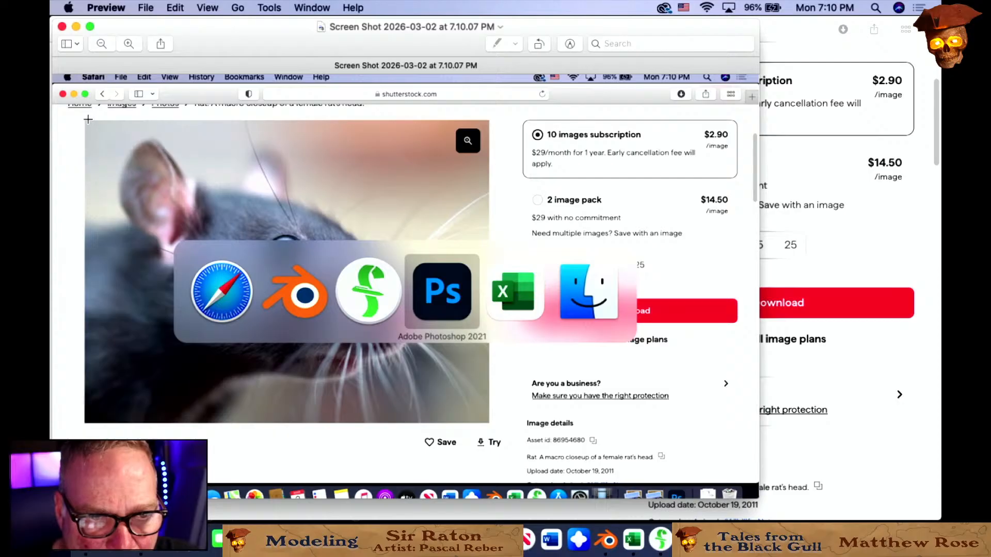
left_click_drag(82, 121, 491, 421)
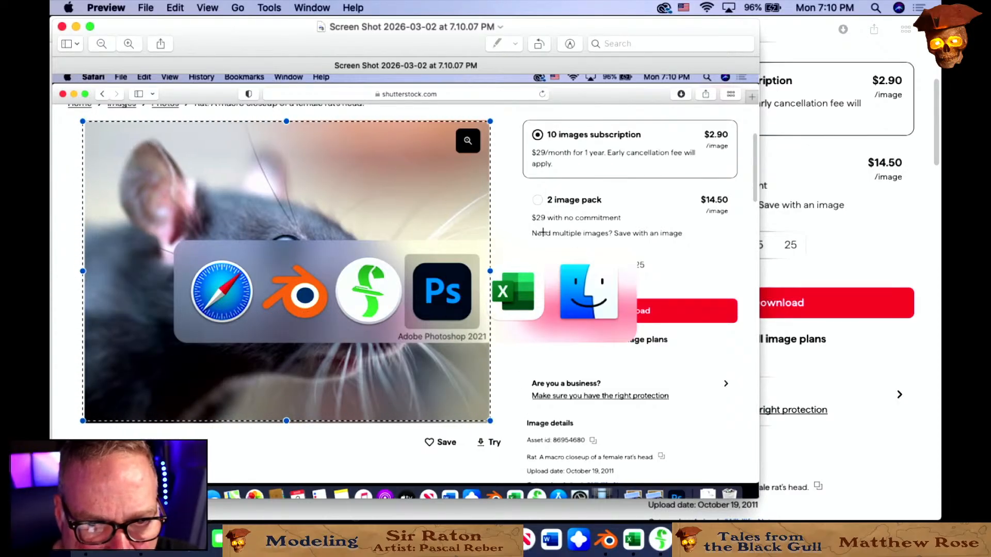
key("super+k")
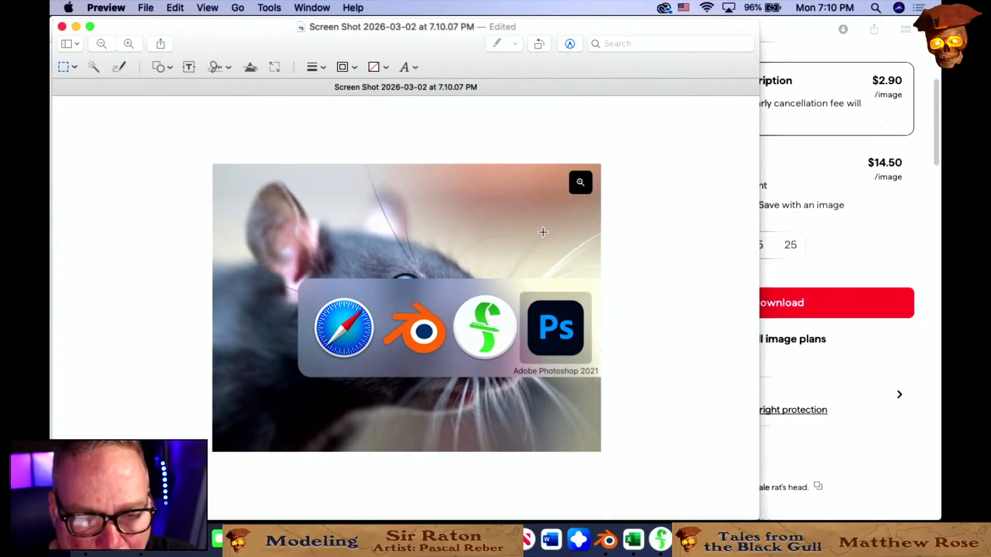
Return to Safari and capture a fresh full-screen screenshot of the unobstructed rat photo.
key("super+Tab")
key("super+Tab")
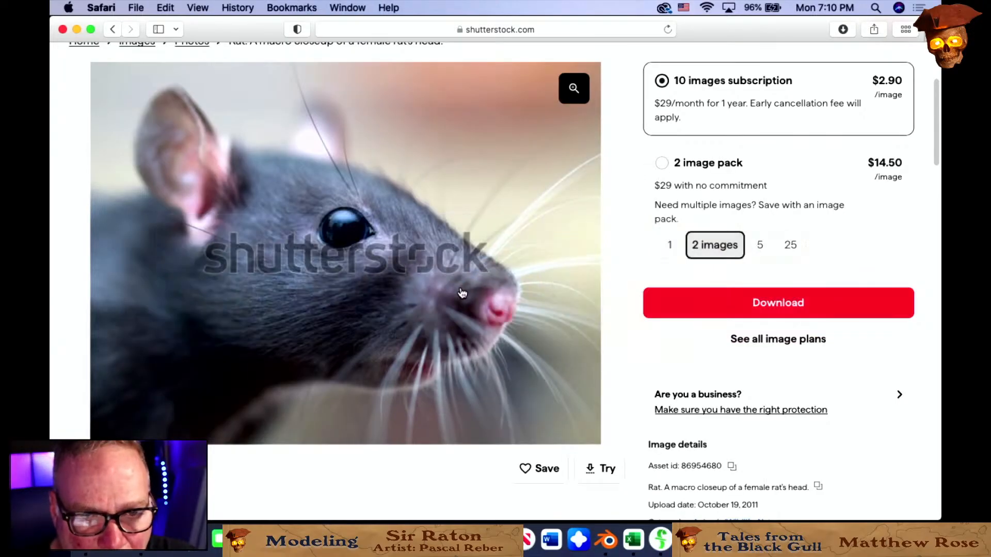
right_click(336, 351)
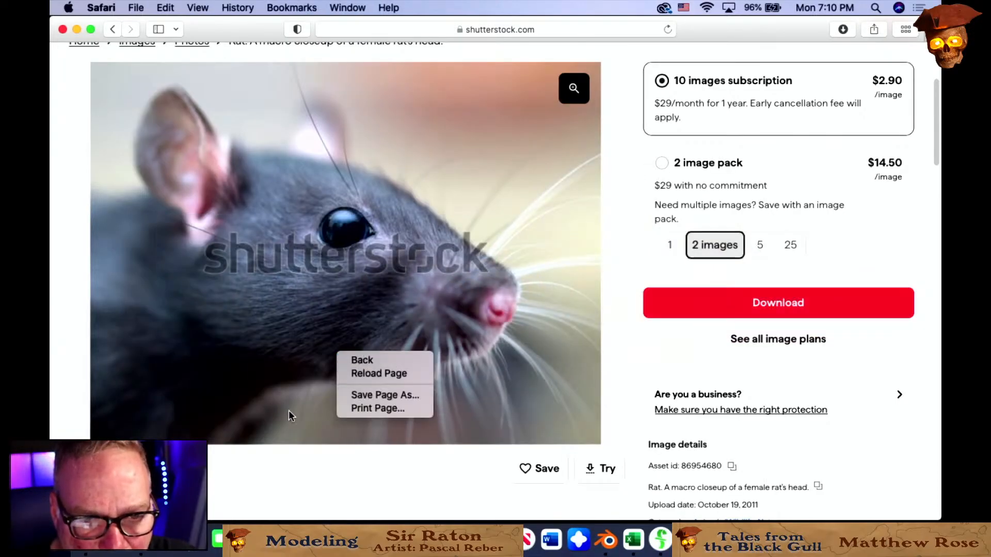
left_click(334, 423)
key("super+shift+3")
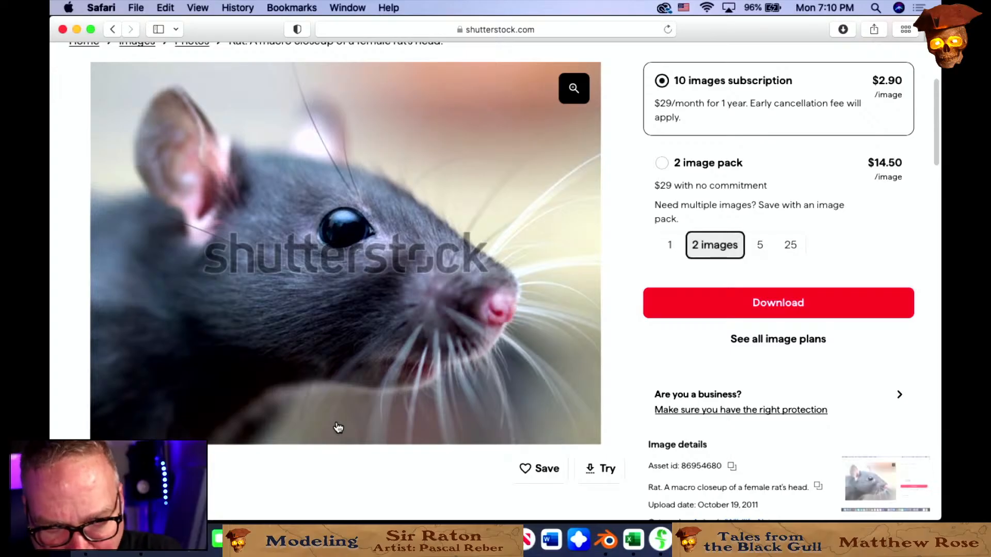
Switch to Finder and open "Screen Shot 2026-03-02 at 7.10.32 PM" from the Desktop folder.
key("super+Tab")
key("super+Tab")
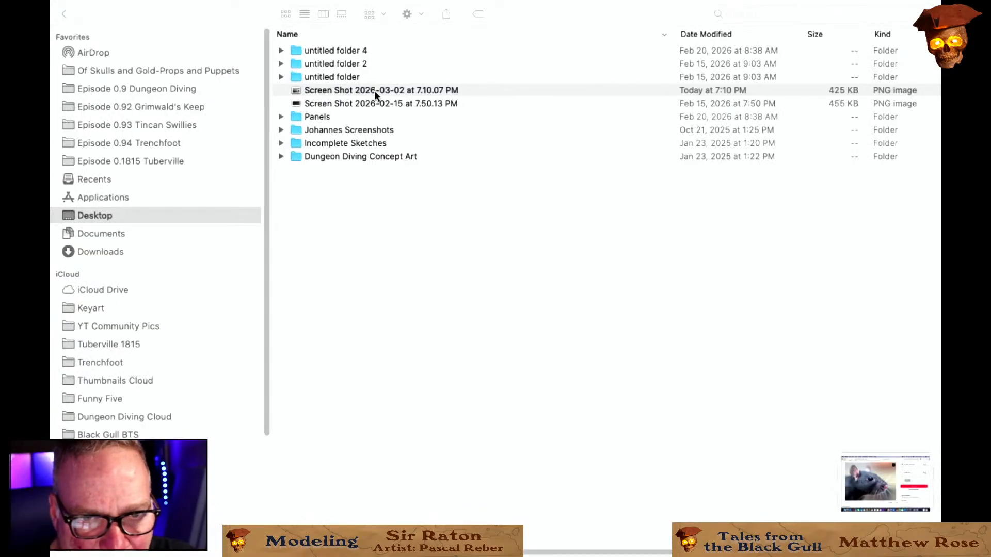
double_click(347, 91)
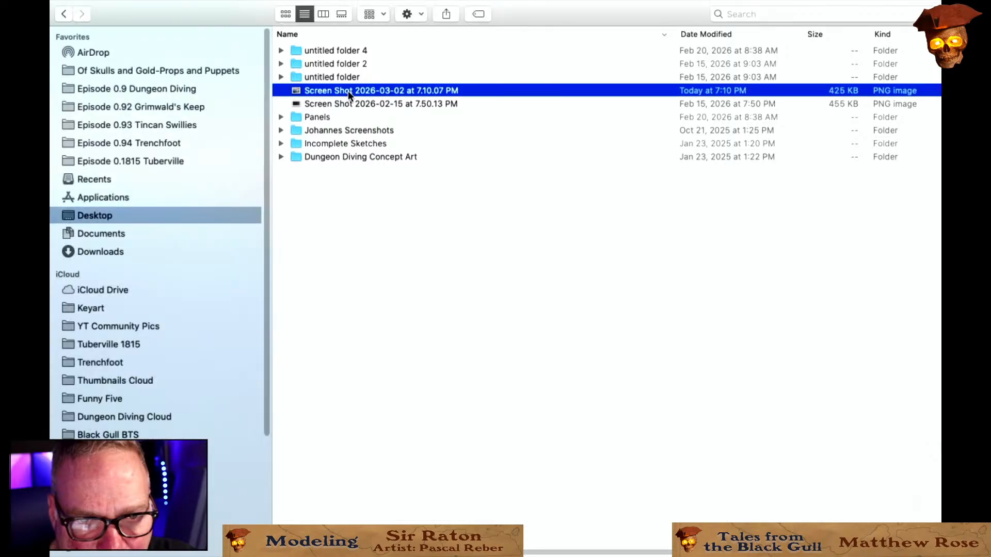
key("super+Tab")
key("super+shift+Tab")
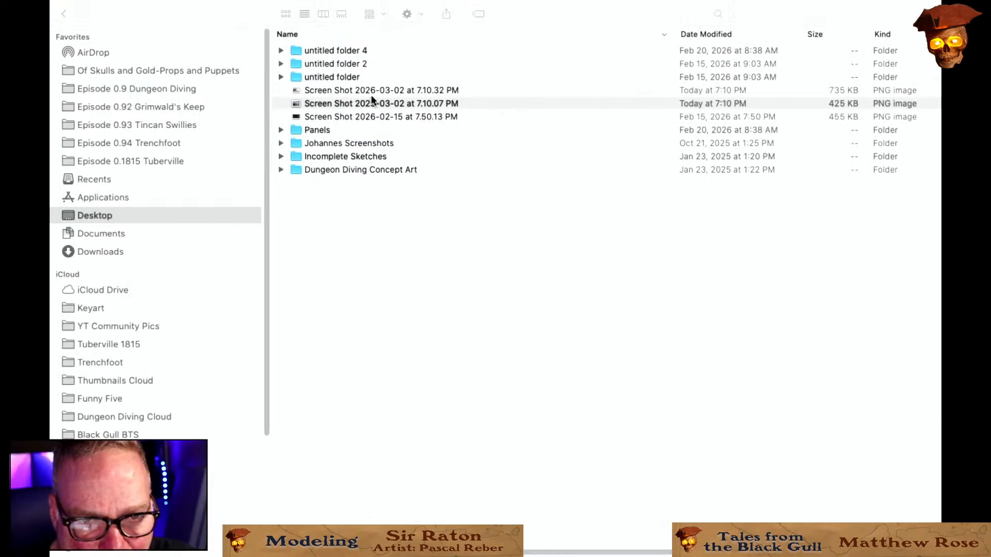
double_click(372, 91)
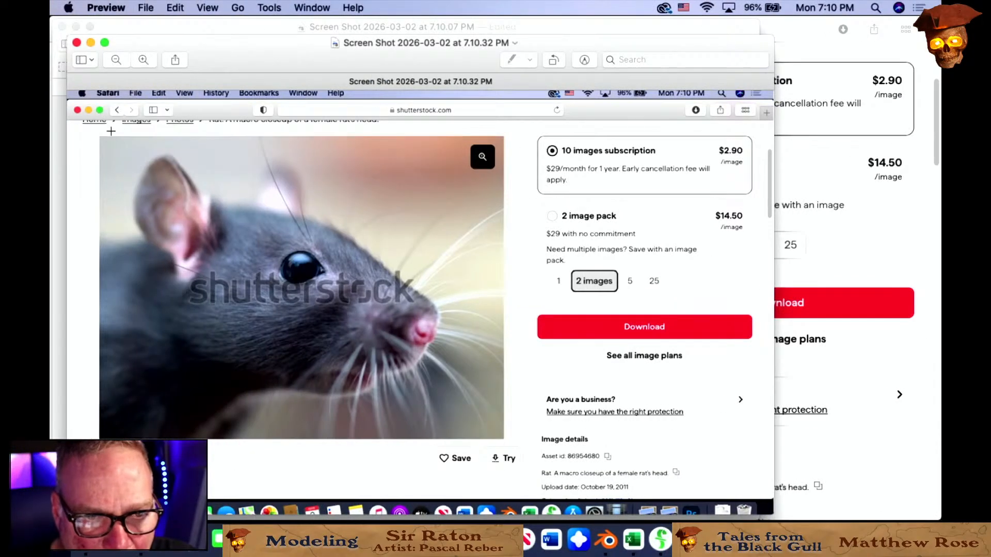
Crop the new screenshot to the rat photo and rename the file as MouseHead.
left_click_drag(98, 137, 483, 437)
key("super+k")
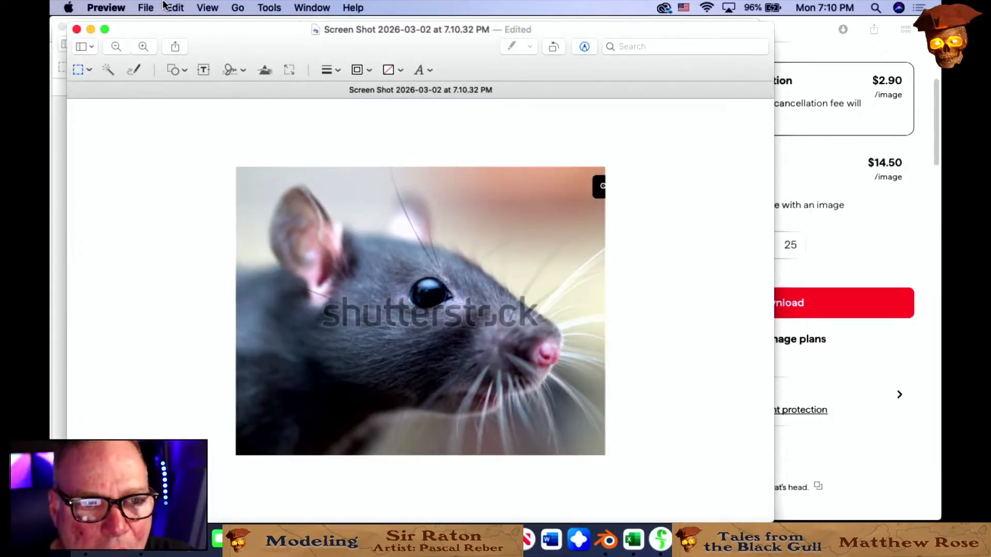
left_click(146, 7)
left_click(234, 126)
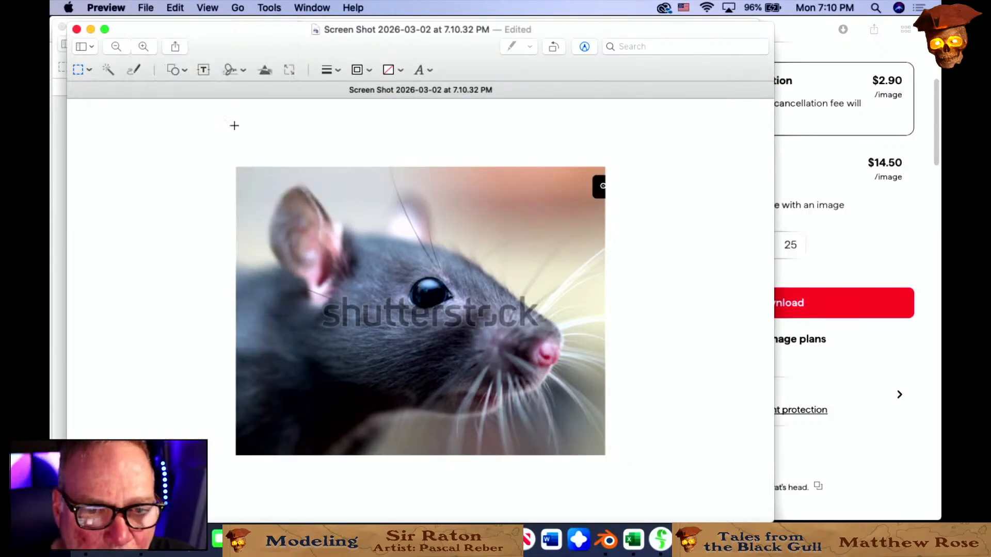
type("MouseHead")
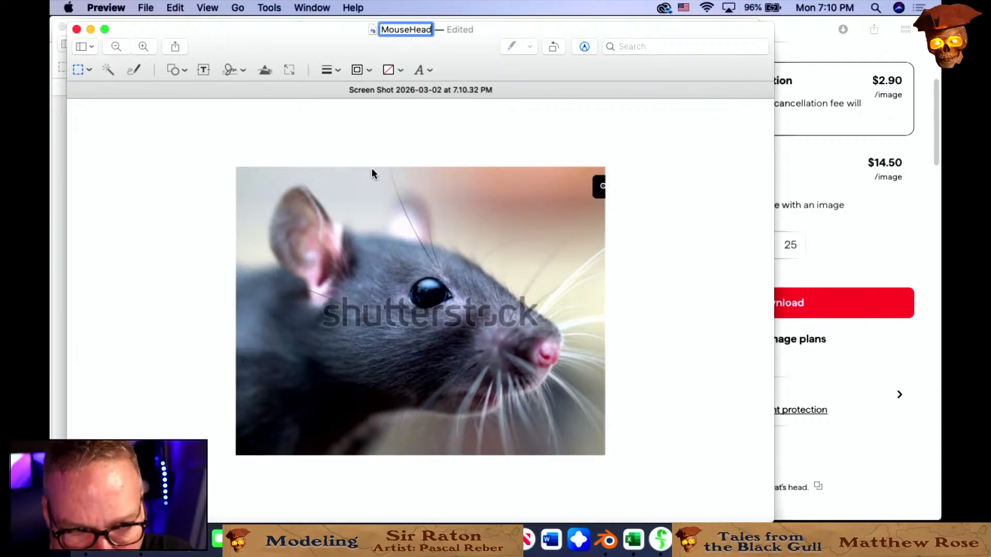
key("Return")
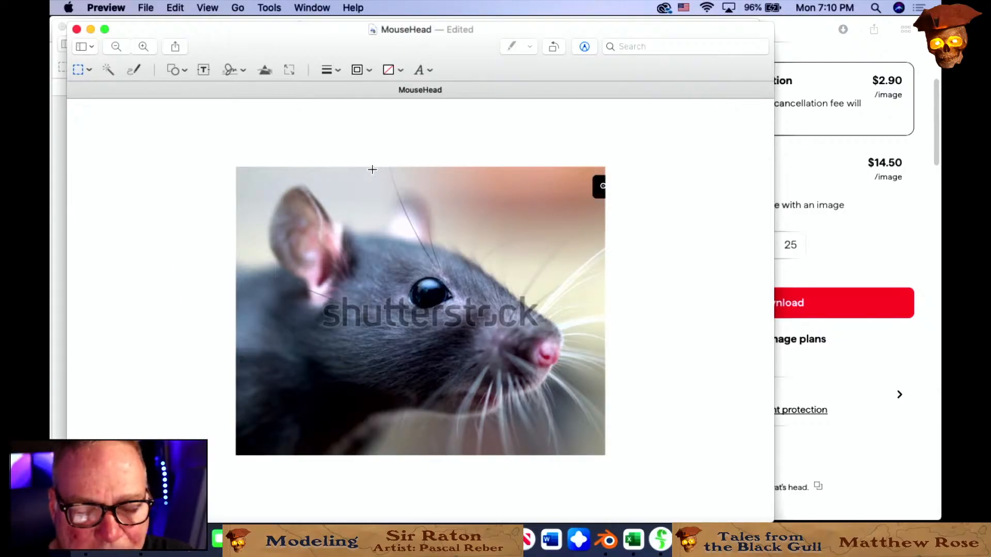
Switch to Blender and change the rat skull from Sculpt Mode to Object Mode.
key("super+Tab")
key("super+Tab")
key("super+Tab")
key("super+Tab")
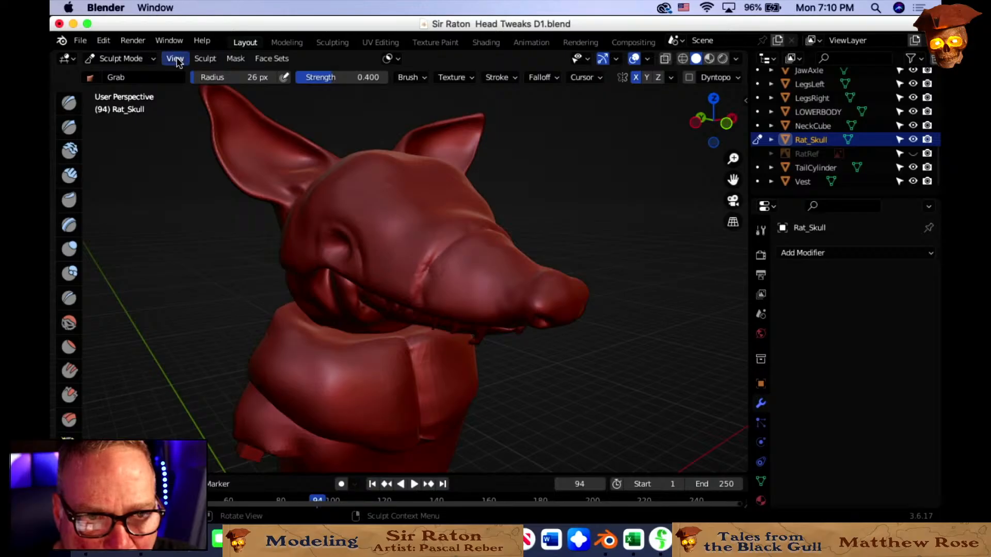
left_click(147, 60)
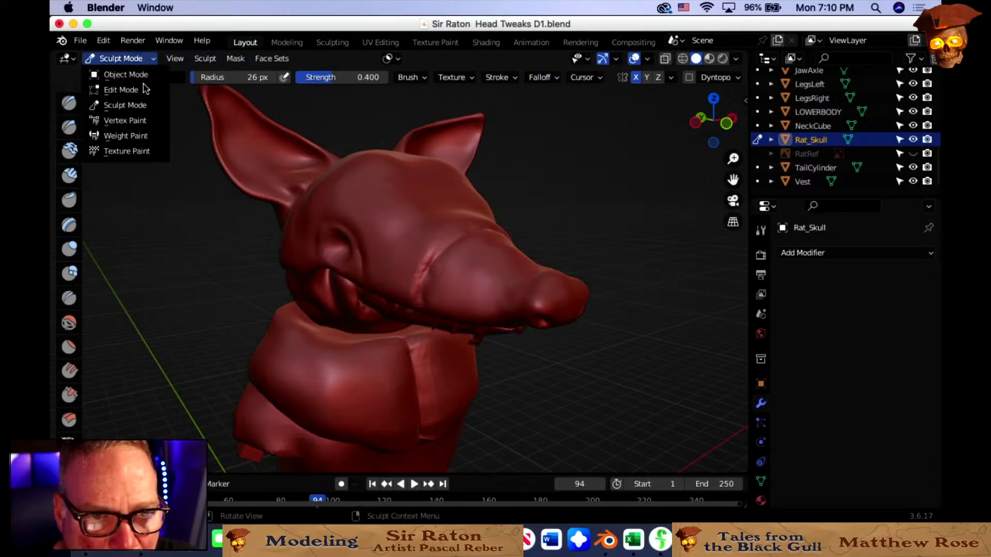
left_click(136, 73)
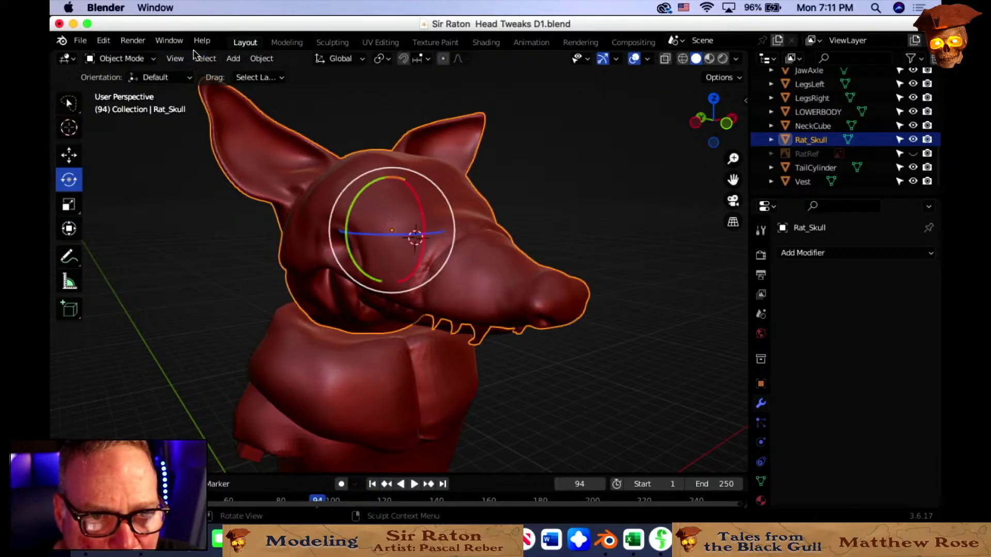
Add MouseHead.png from the Desktop folder to the scene as a reference image.
left_click(233, 58)
mouse_move(270, 227)
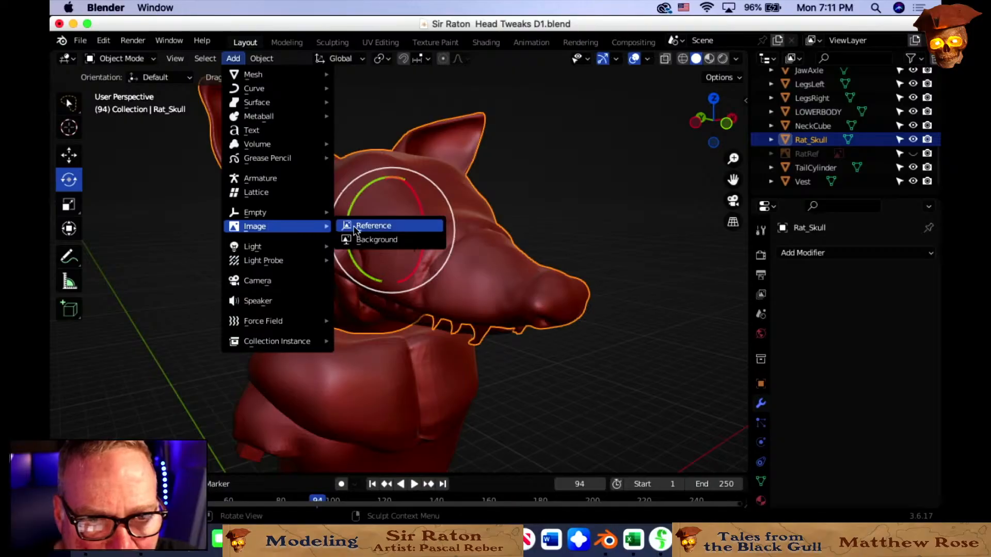
left_click(373, 225)
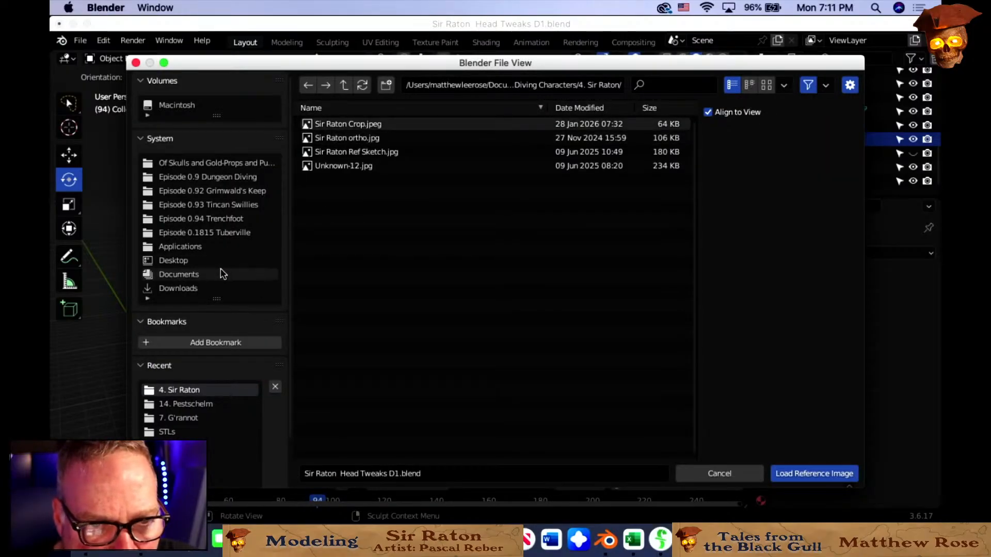
left_click(223, 274)
left_click(222, 260)
left_click(361, 222)
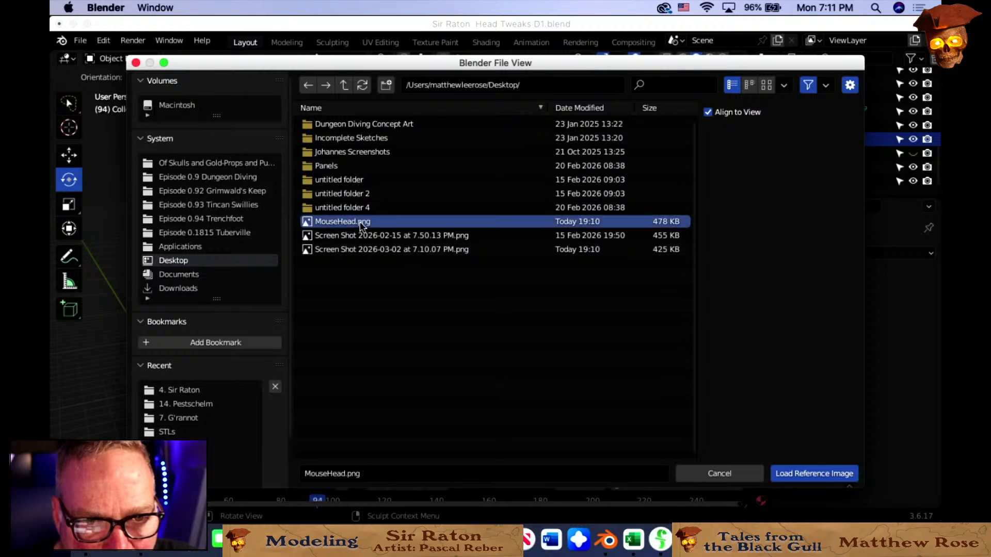
left_click(799, 471)
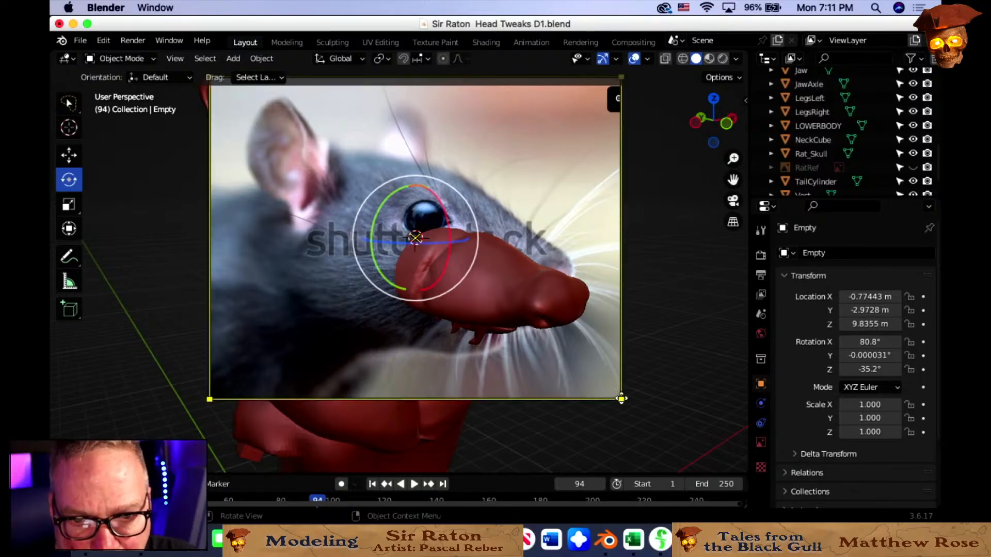
Shrink the rat reference image and, in front view, move it beside the head to about X 4.64 m, Z 9.03 m.
left_click_drag(621, 399, 487, 323)
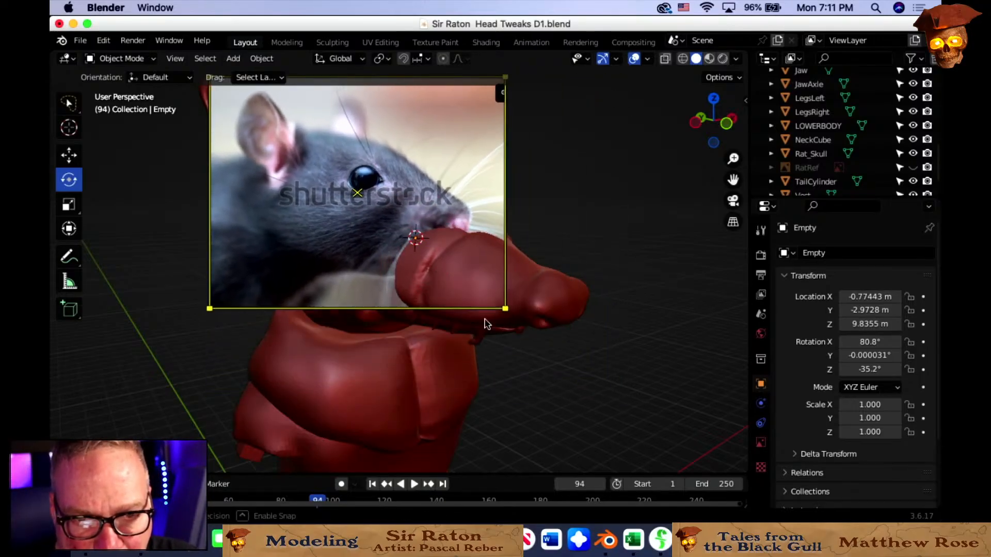
left_click(727, 124)
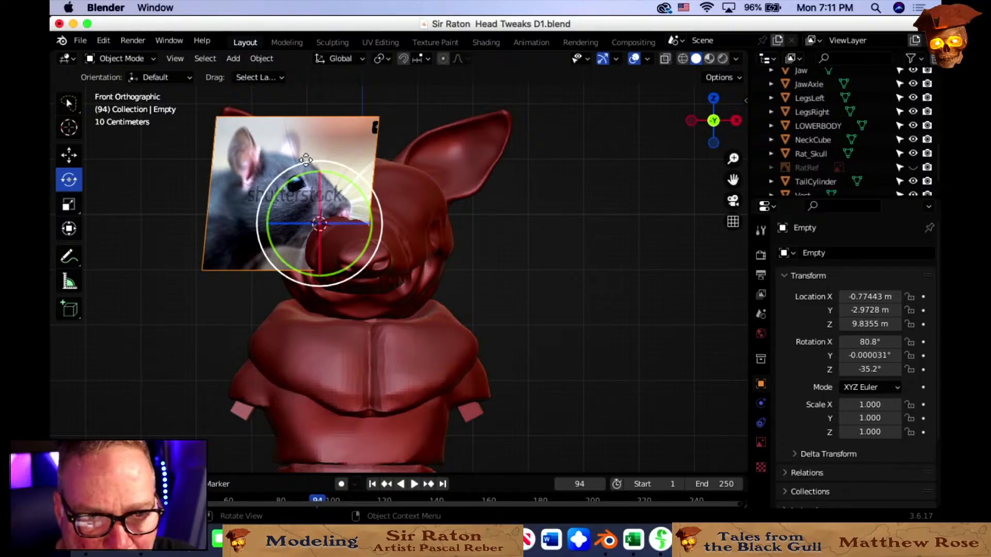
left_click_drag(418, 146, 414, 143)
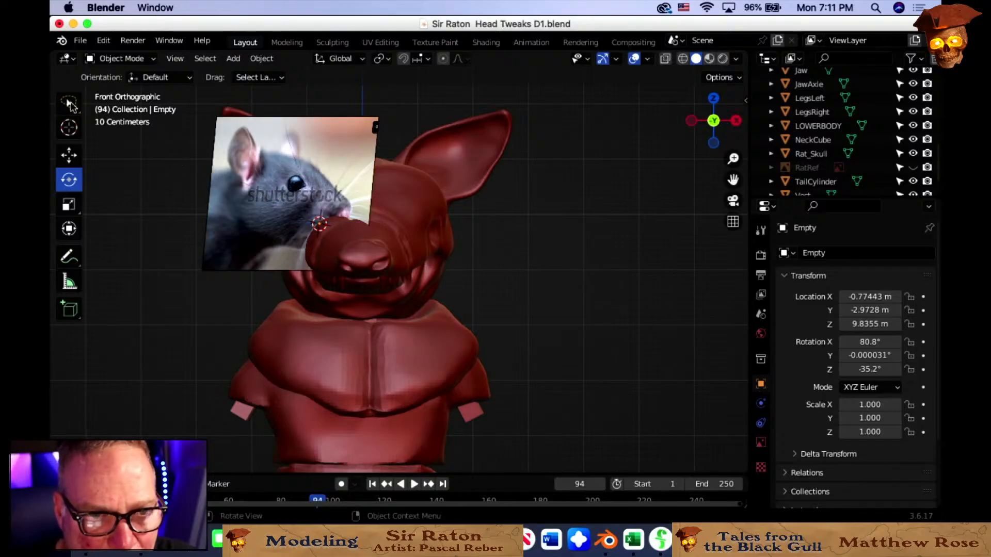
left_click_drag(70, 106, 136, 137)
left_click(330, 186)
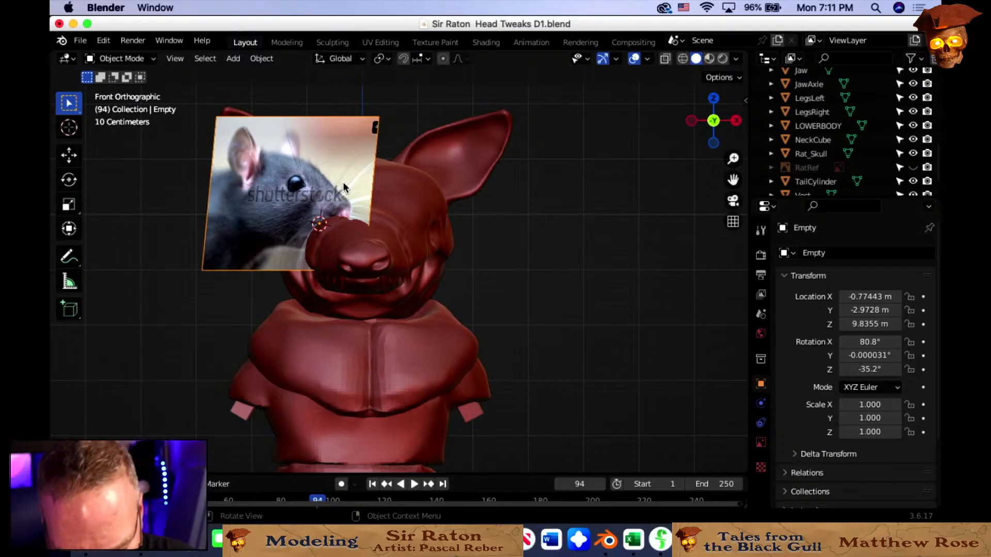
key("g")
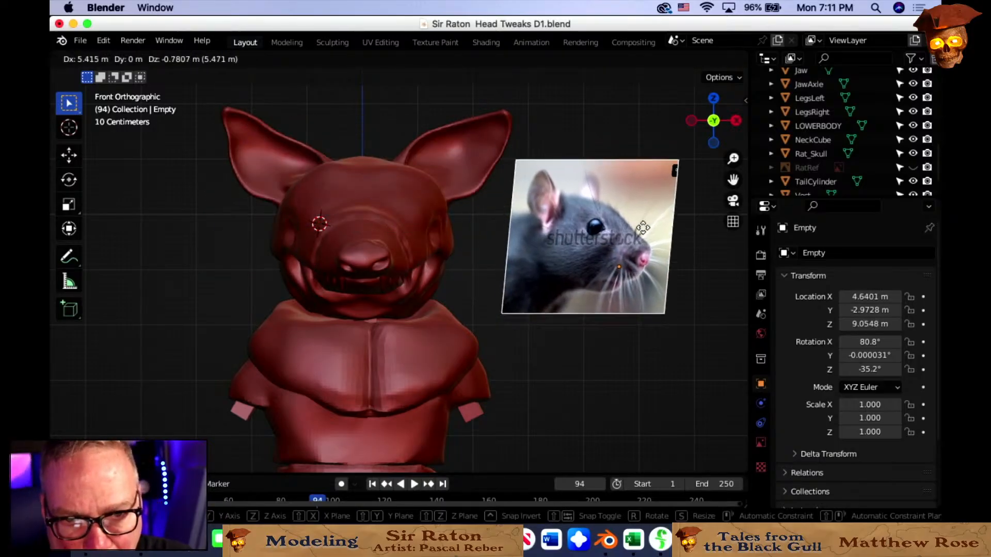
left_click(659, 234)
Set the rat photo's rotation to 90° on X and 0° on Y.
key("n")
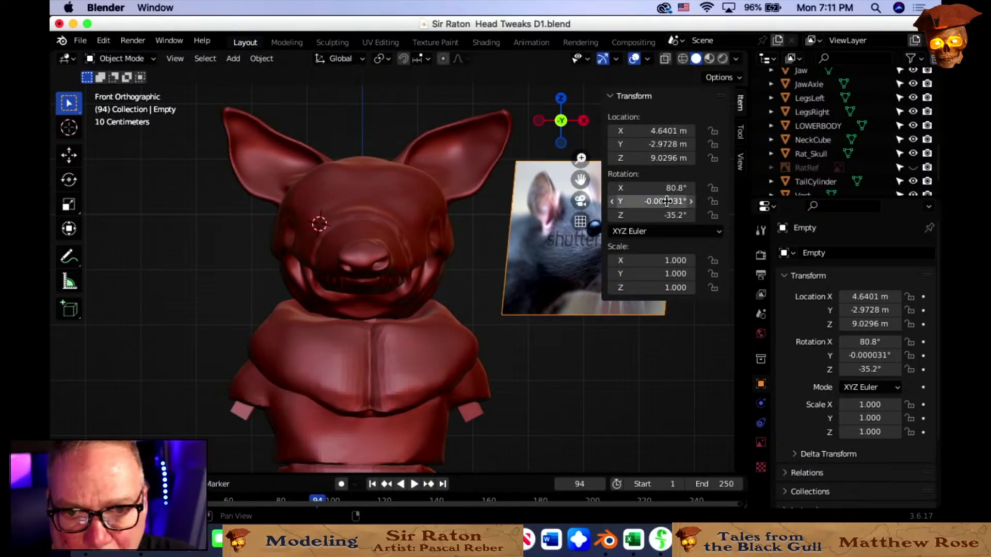
type("0")
key("Return")
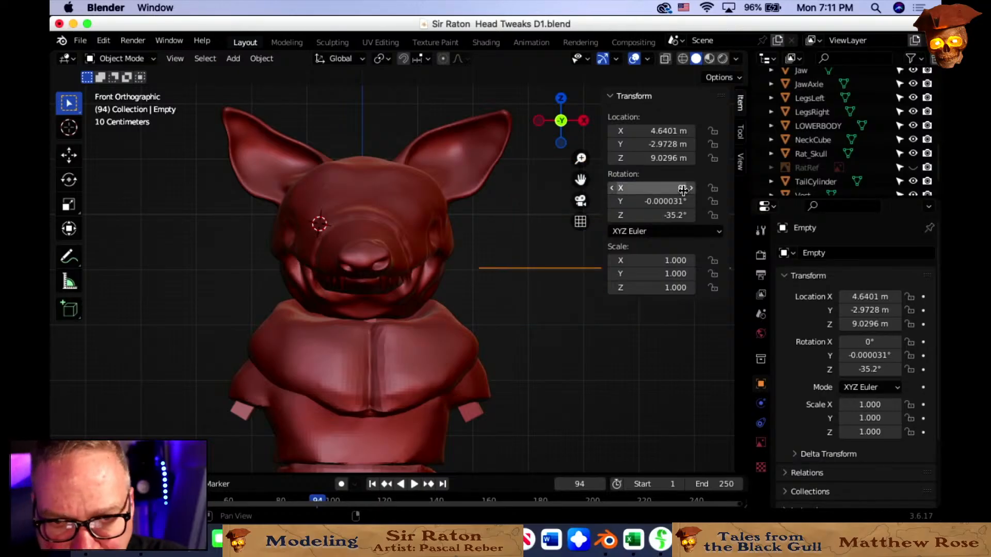
left_click(681, 188)
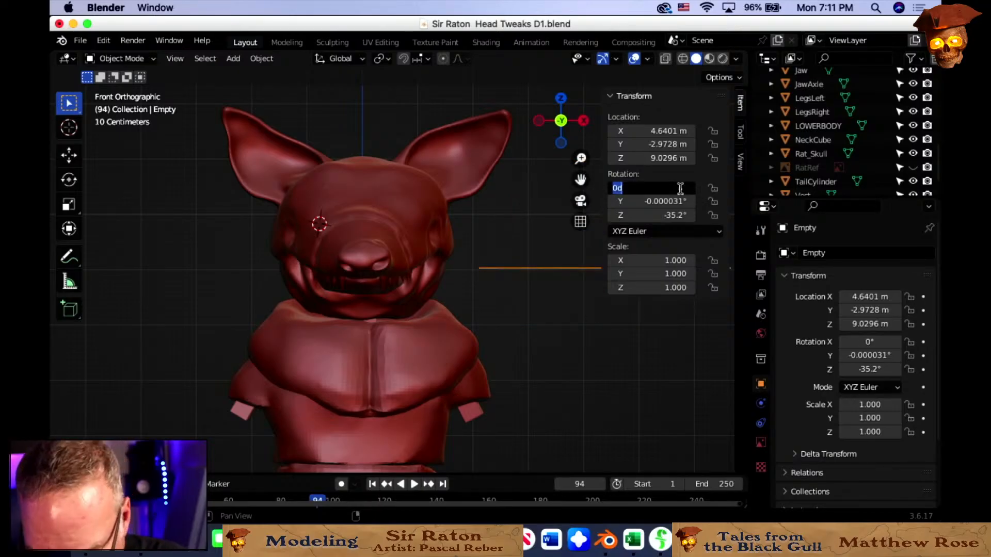
type("90")
key("Return")
left_click(678, 201)
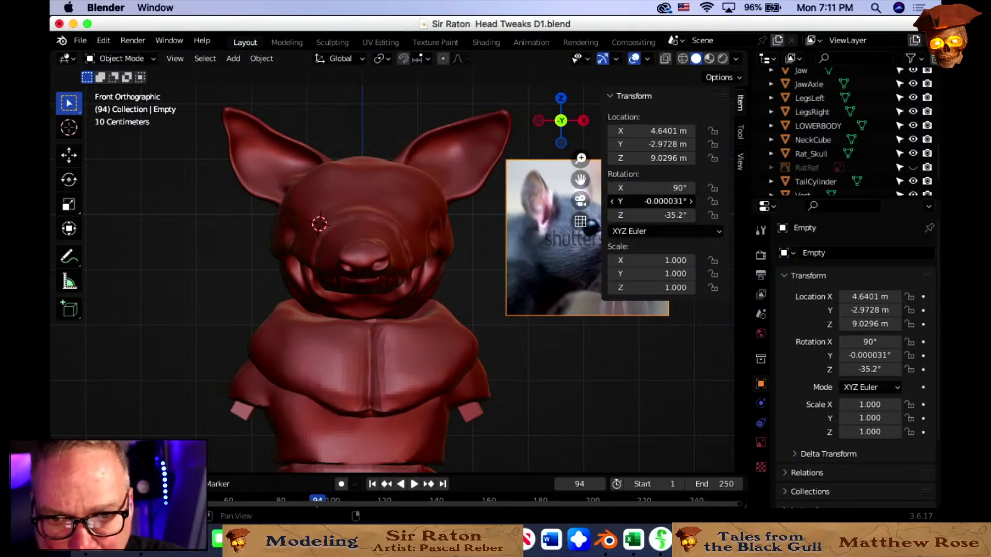
type("0")
key("Return")
Set the rat photo's Z rotation to 0° and move it farther from the head, to about X 5.31 m, Z 9.09 m.
left_click(672, 215)
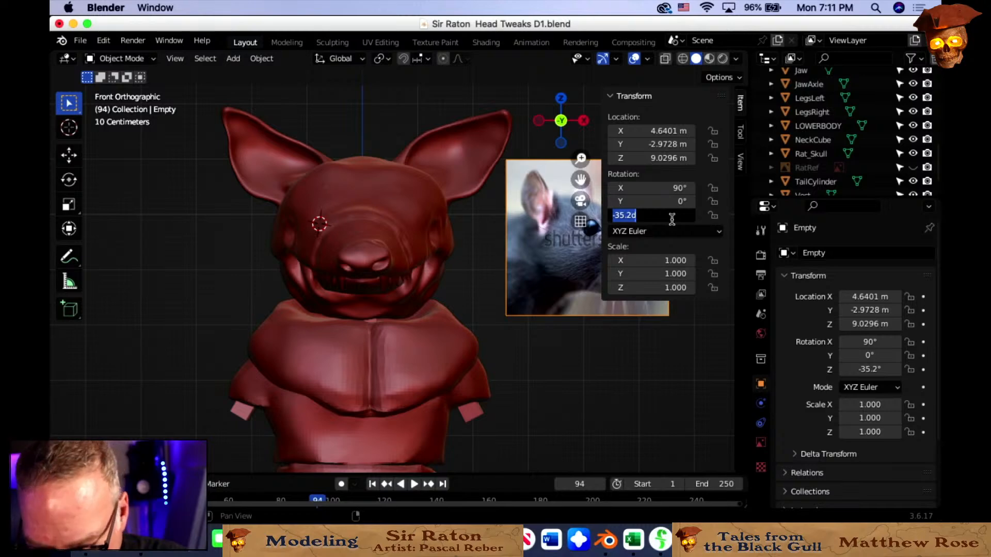
type("90")
key("Return")
left_click(672, 220)
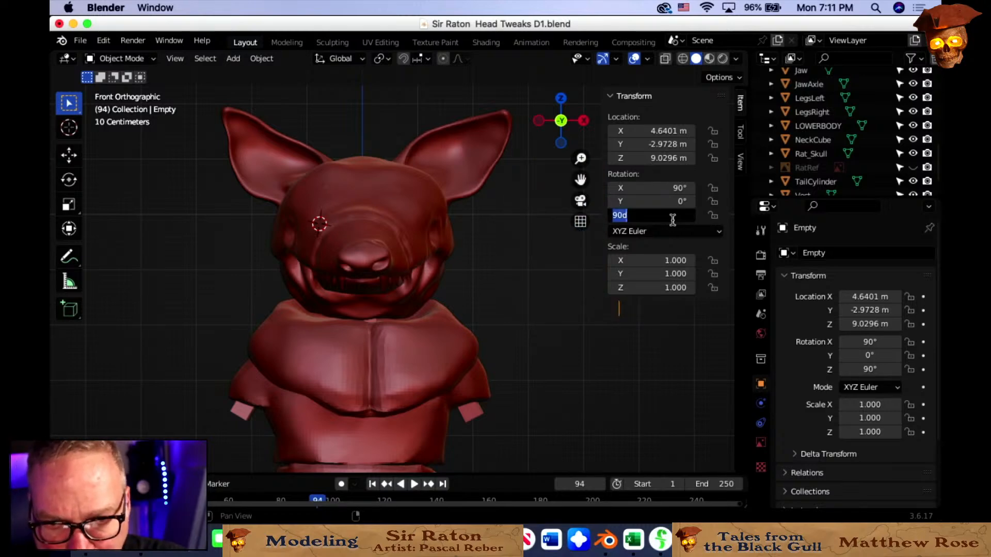
type("0")
key("Return")
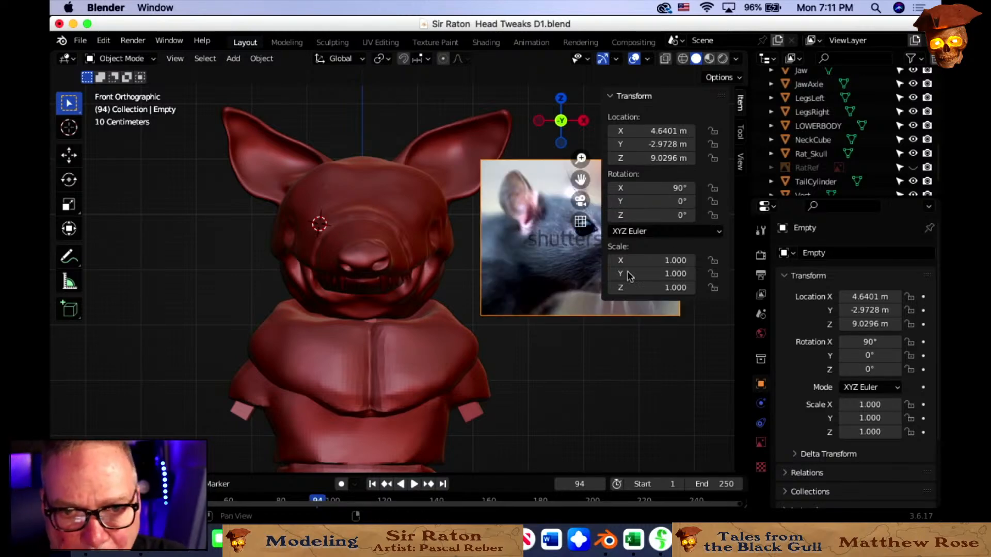
key("n")
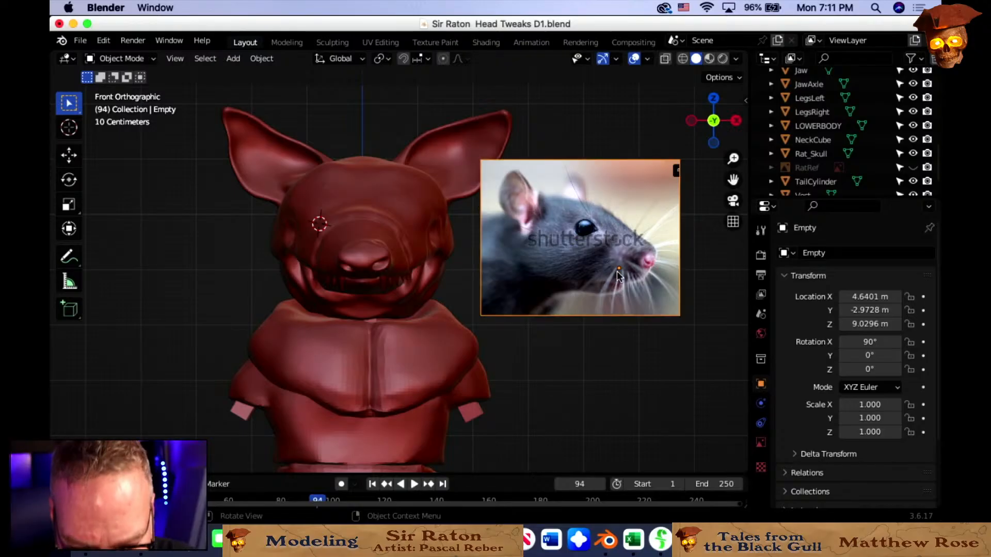
key("g")
left_click(666, 283)
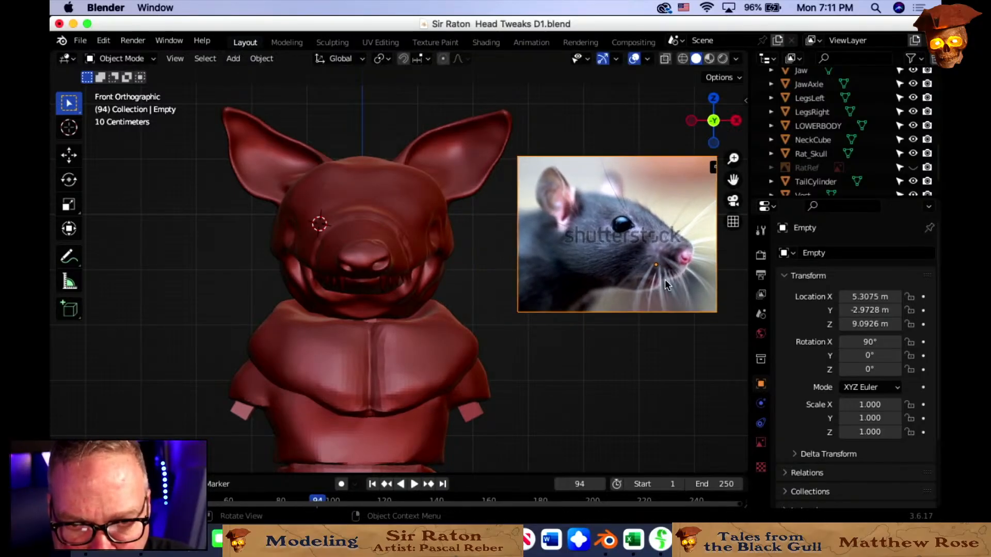
Try turning the rat photo gradually about Z to -22° while viewing the head from the side.
scroll(651, 351, "down", 1)
middle_click_drag(652, 351, 608, 362)
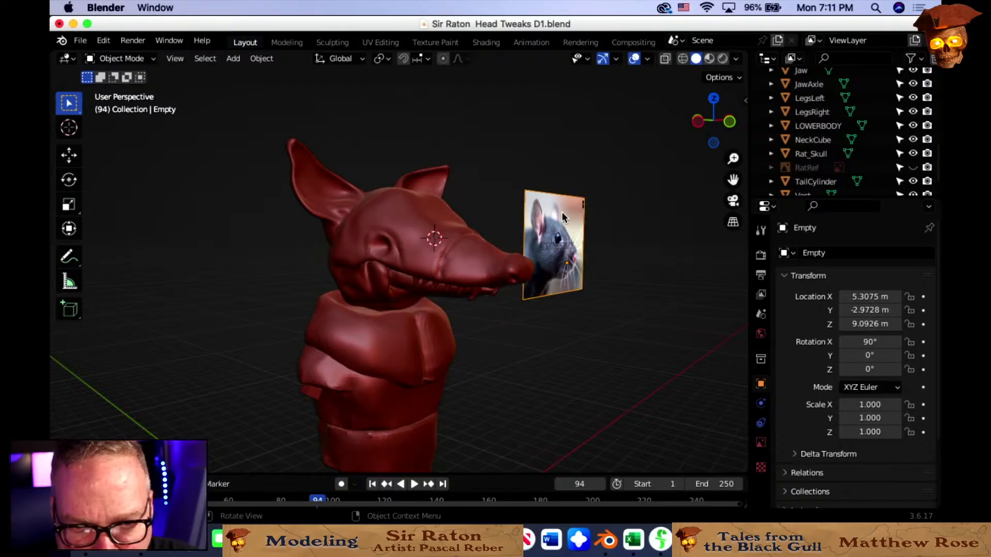
middle_click_drag(542, 309, 471, 308)
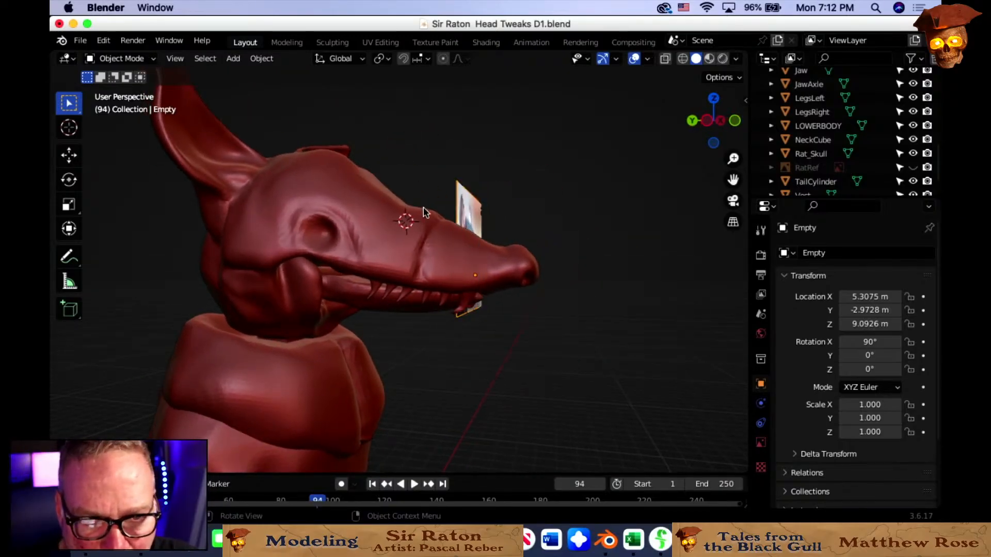
middle_click_drag(425, 210, 394, 166)
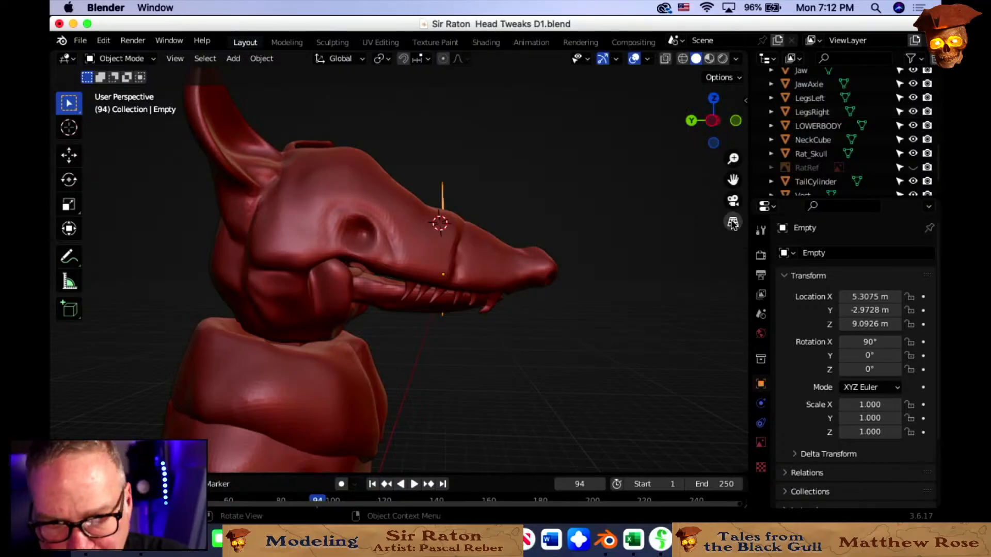
key("n")
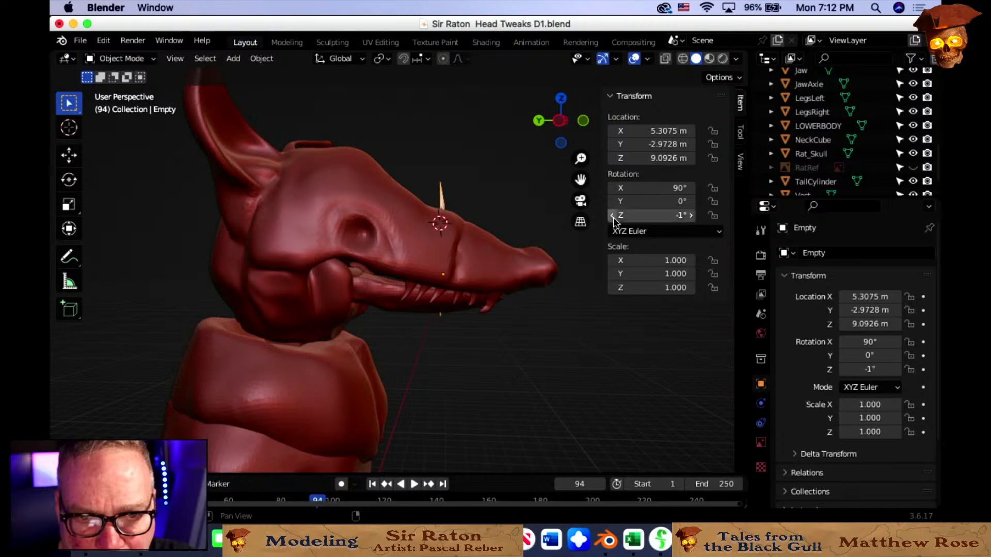
left_click_drag(614, 221, 593, 221)
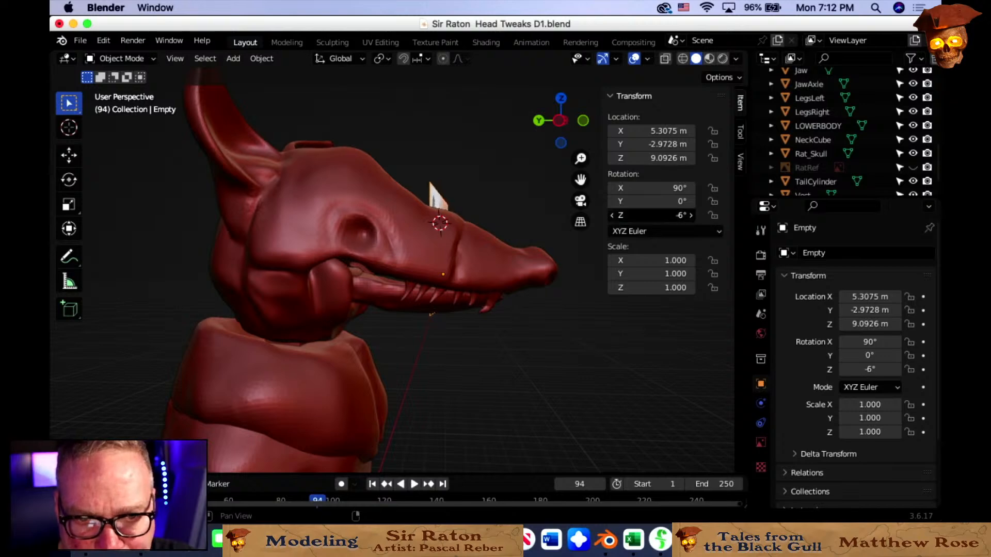
left_click(613, 216)
left_click(613, 216)
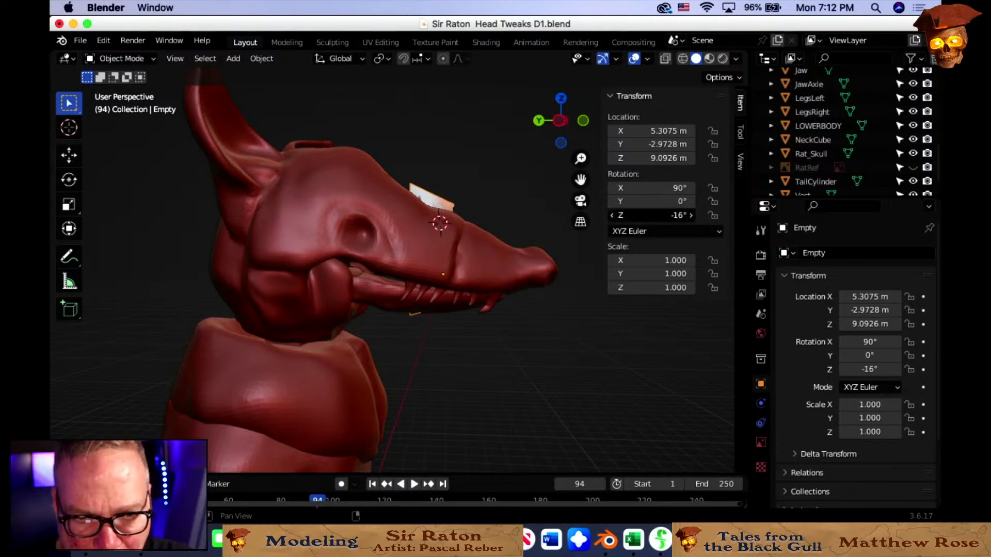
left_click(613, 216)
left_click(613, 215)
middle_click_drag(578, 268, 559, 246)
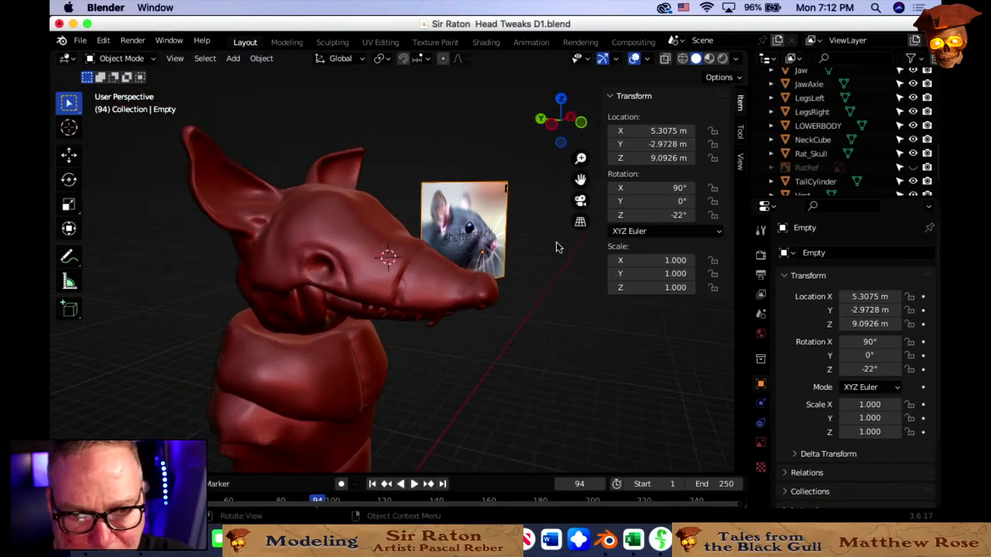
Set the rat photo's Z rotation to -90° so it runs parallel to the head's side profile.
left_click(659, 216)
key("Return")
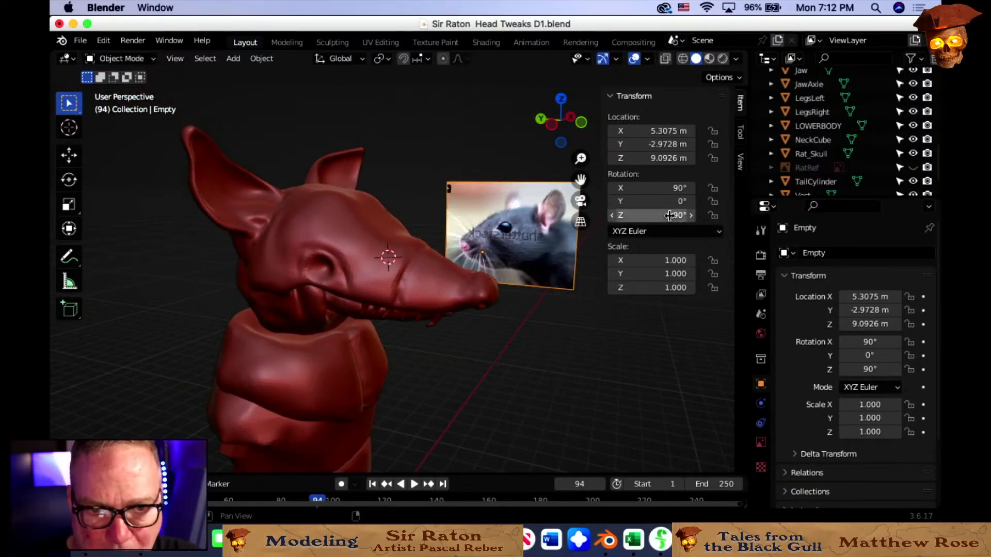
left_click(677, 217)
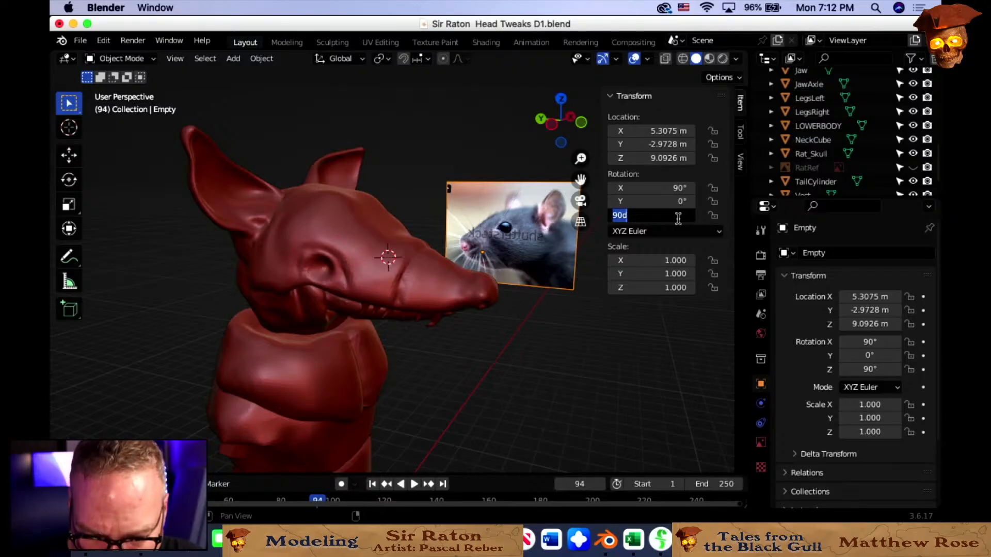
key("Return")
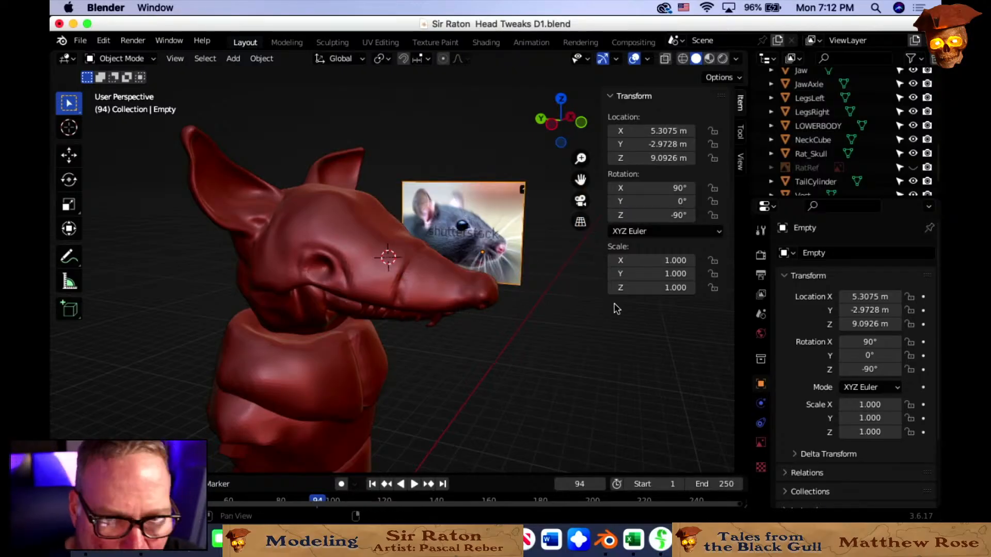
Compare the head with the rat photo, temporarily showing the RatRef drawing and hiding it again.
middle_click_drag(612, 308, 367, 225)
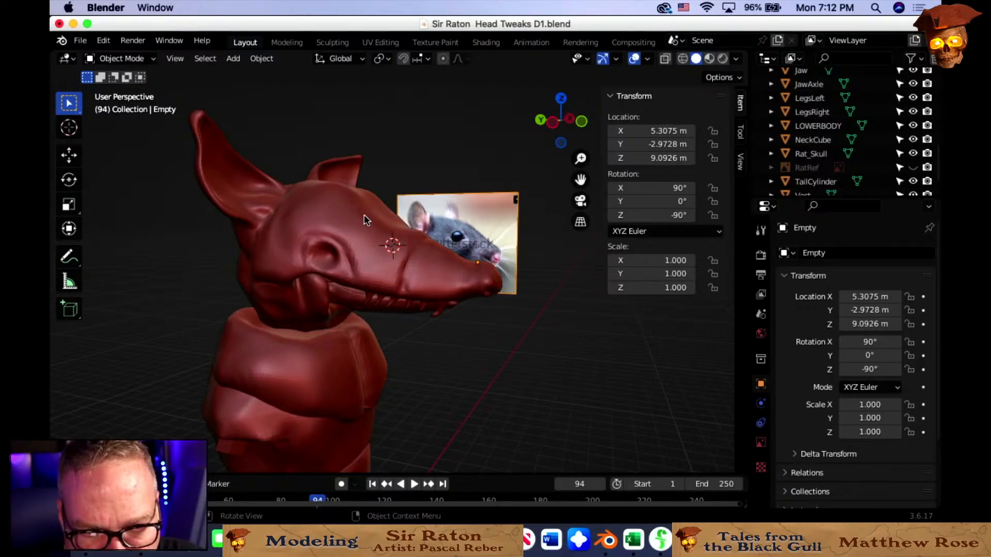
middle_click_drag(416, 250, 281, 210)
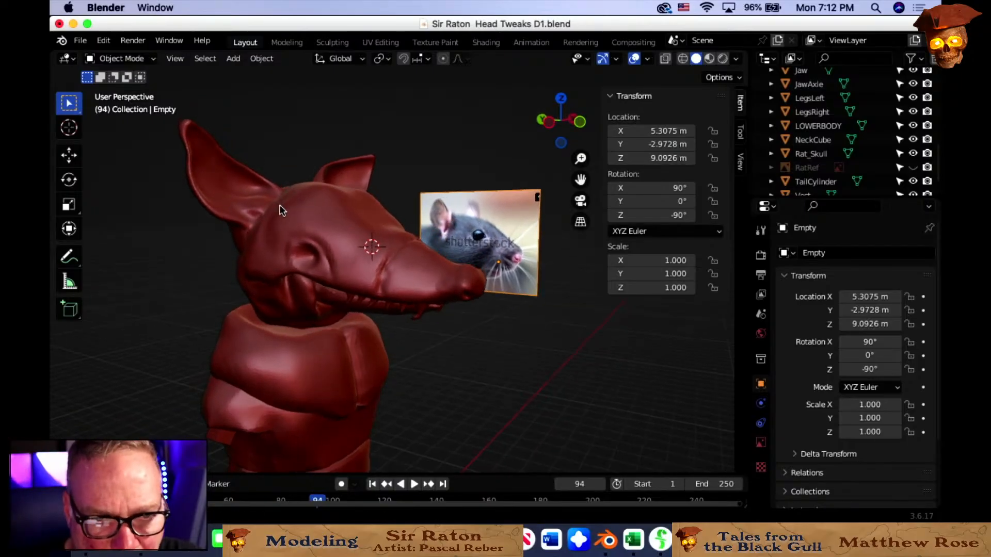
mouse_move(453, 230)
middle_mouse_down()
mouse_move(442, 227)
mouse_move(463, 225)
middle_mouse_up()
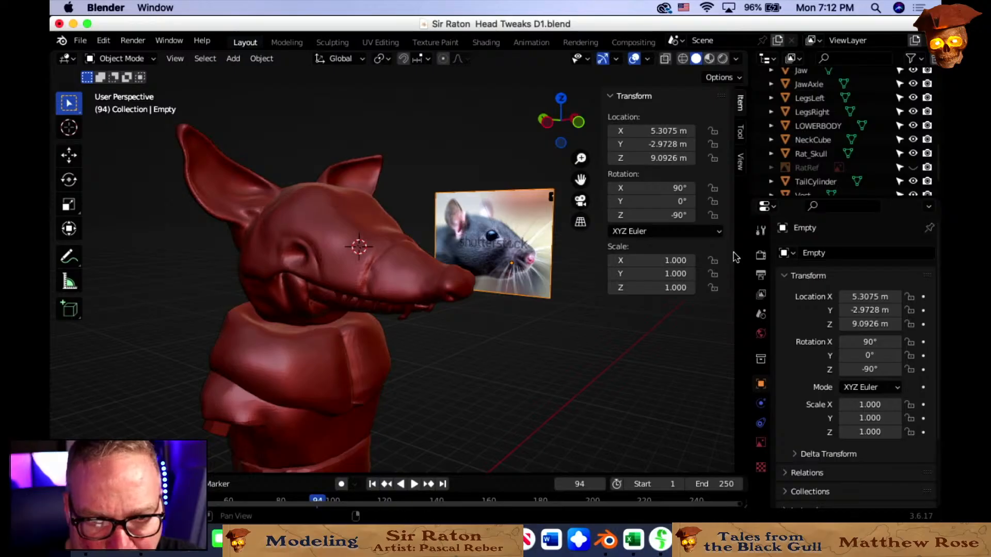
left_click(913, 168)
middle_click_drag(522, 279, 598, 268)
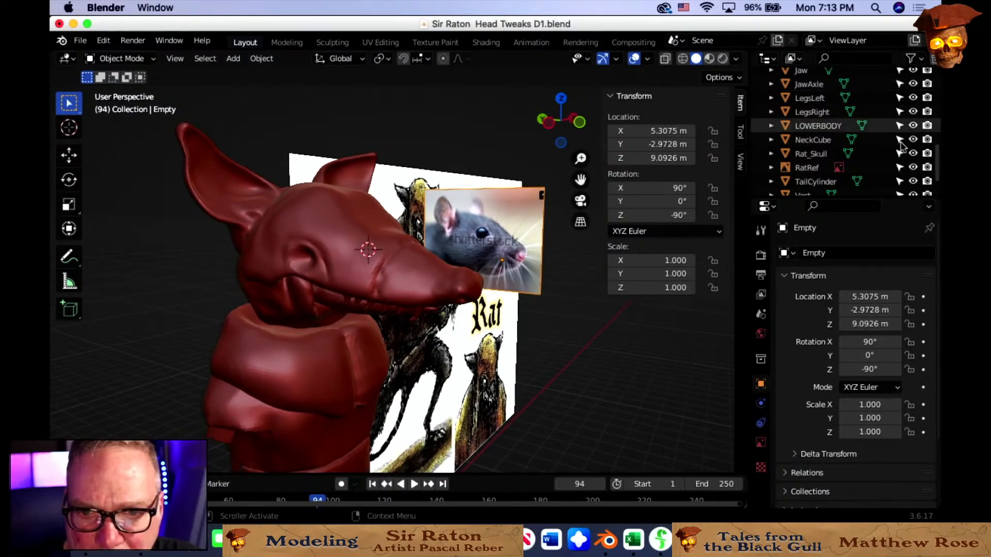
left_click(913, 168)
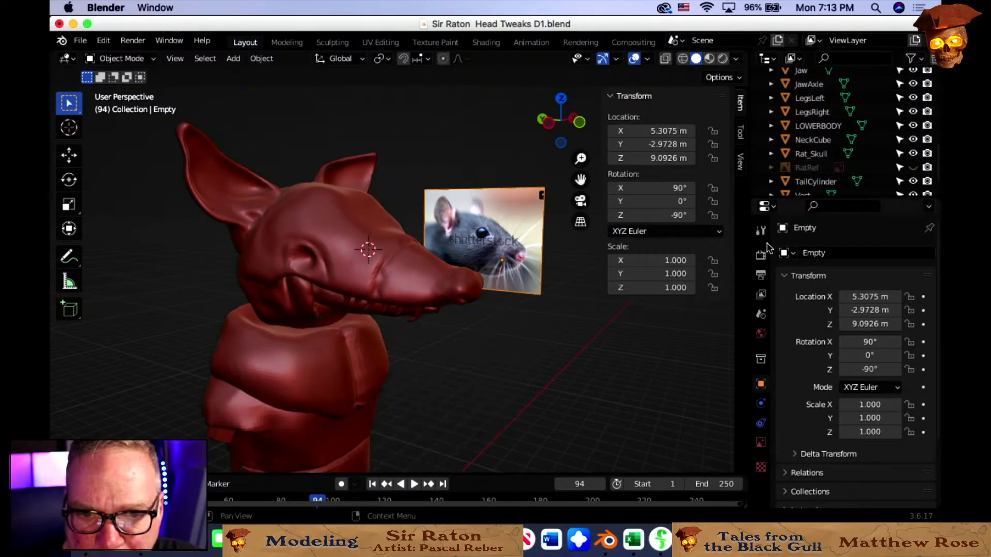
Locate the selected rat photo in the object list and rename it MouseHeadRef.
scroll(834, 160, "down", 1)
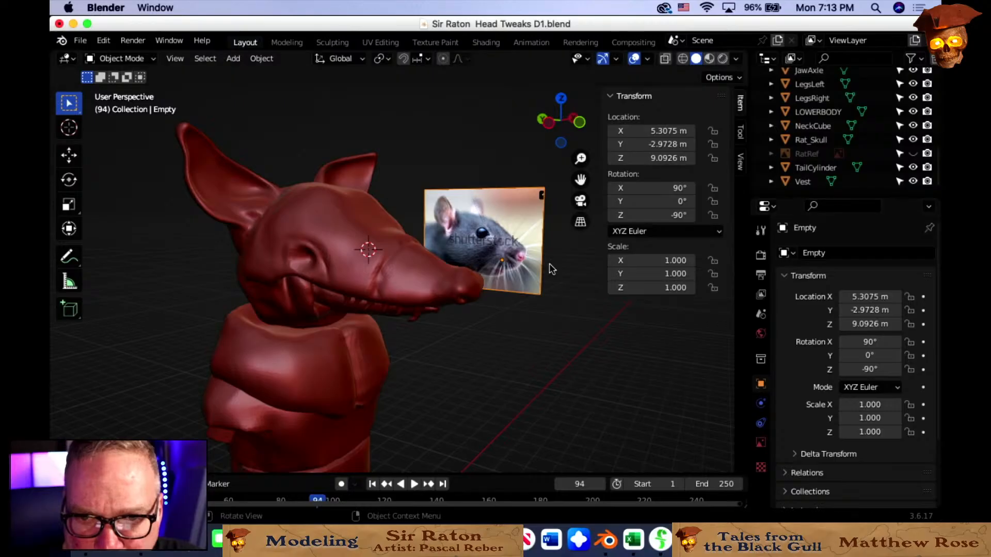
key("KP_Decimal")
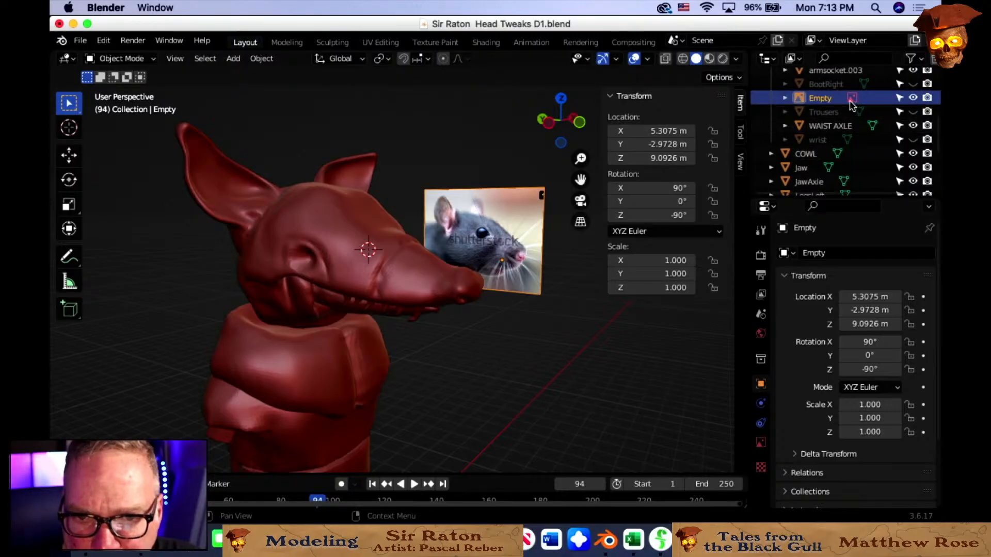
double_click(819, 98)
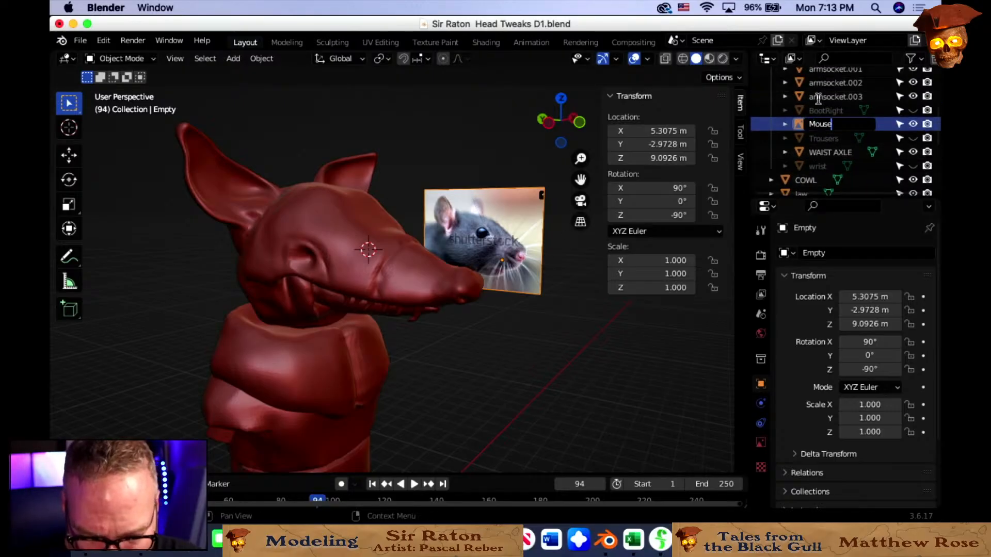
key("Return")
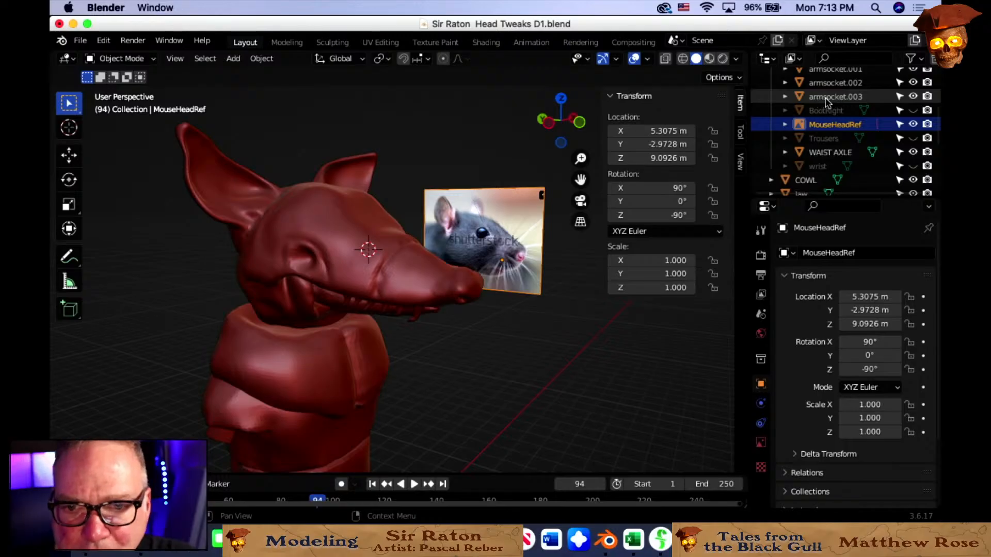
Move MouseHeadRef out of its nested collection to the same level as COWL, Jaw and Rat_Skull.
scroll(825, 101, "down", 2)
left_click_drag(826, 98, 803, 183)
scroll(854, 178, "down", 5)
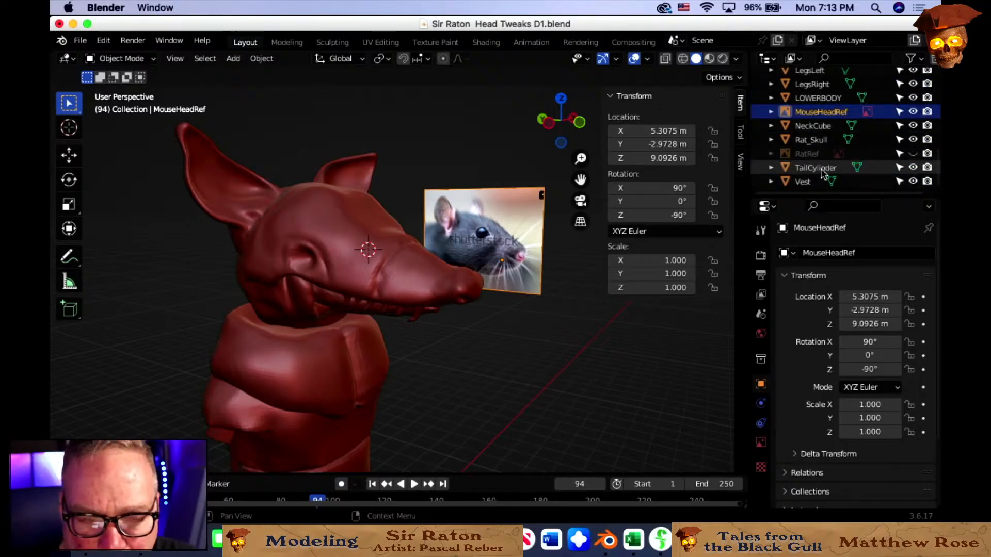
Examine the rat skull up close in three-quarter view against the rat photo beside it.
mouse_move(464, 351)
middle_mouse_down()
mouse_move(467, 335)
mouse_move(469, 348)
mouse_move(482, 347)
mouse_move(451, 349)
mouse_move(485, 343)
mouse_move(469, 346)
middle_mouse_up()
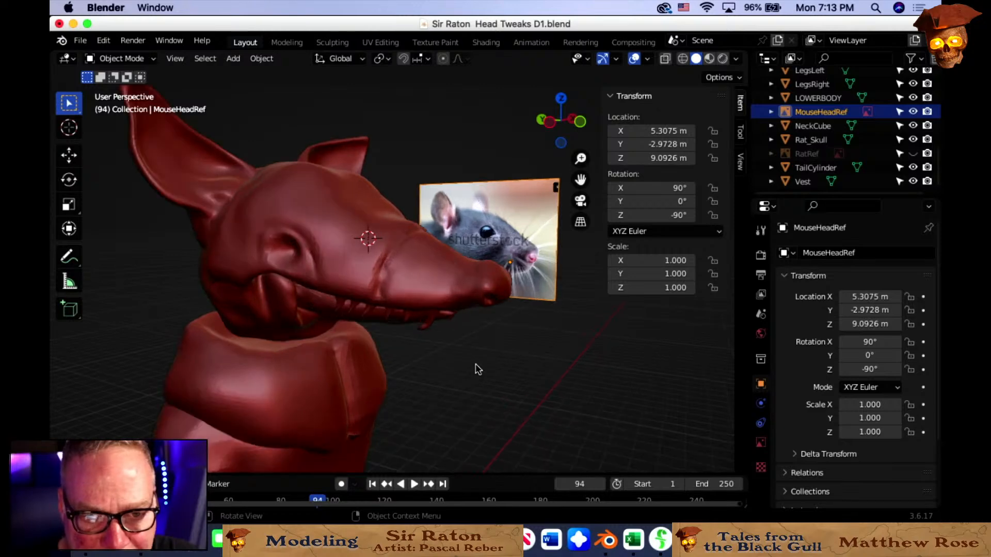
scroll(465, 371, "up", 2)
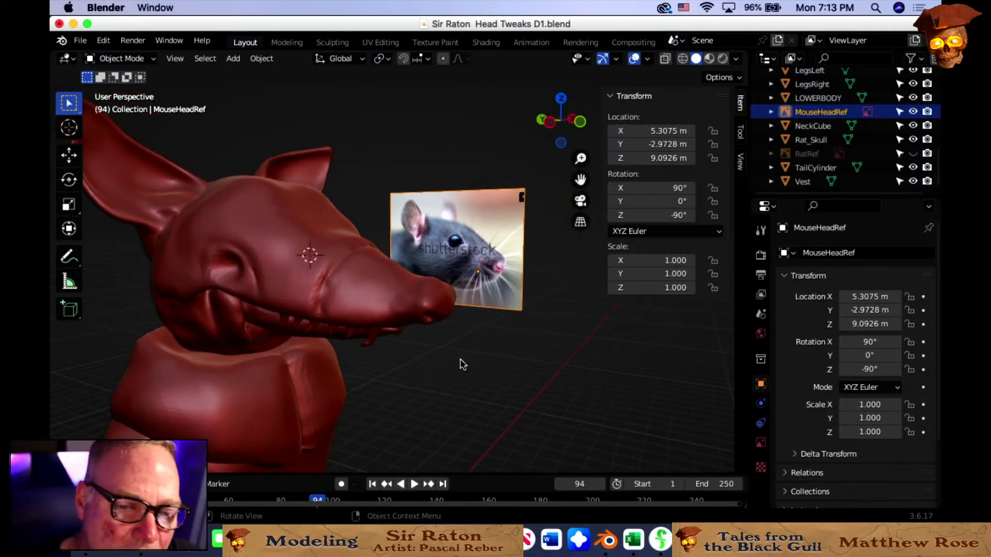
scroll(460, 363, "down", 1)
scroll(460, 361, "up", 1)
middle_click_drag(462, 360, 468, 361)
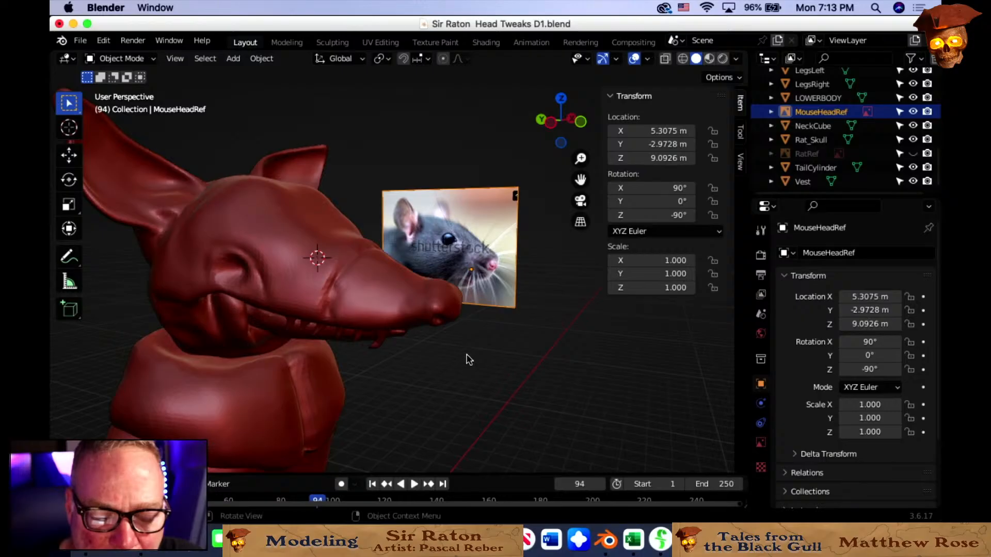
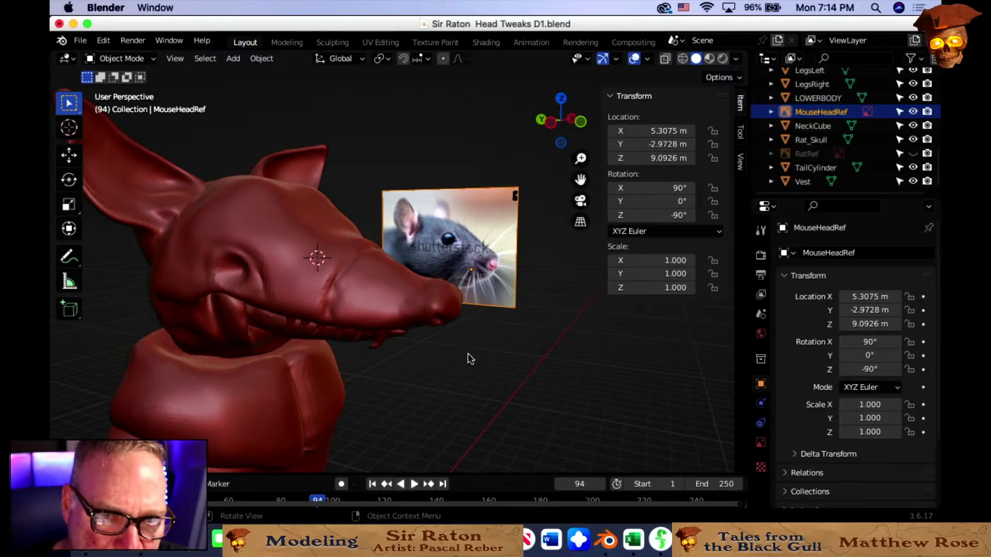
key("s")
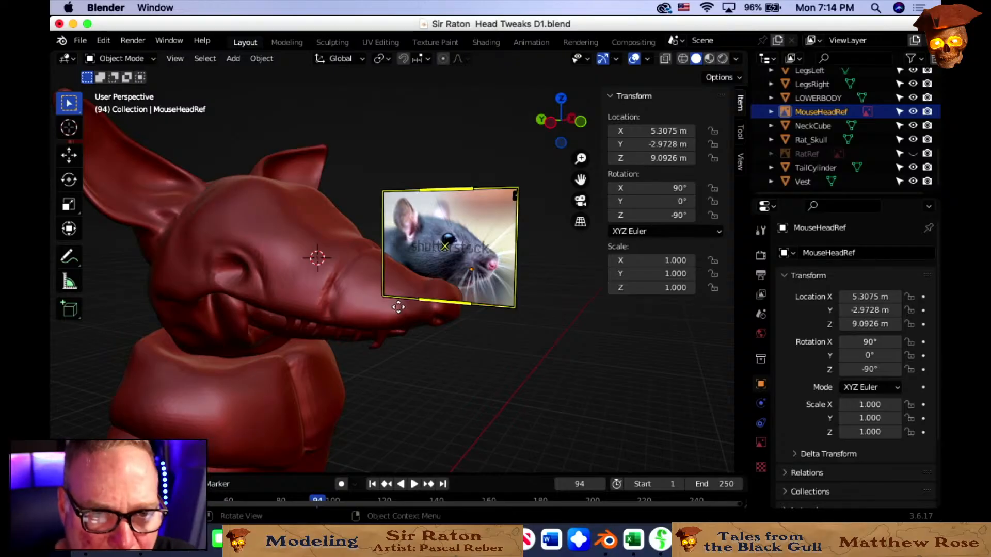
key("Escape")
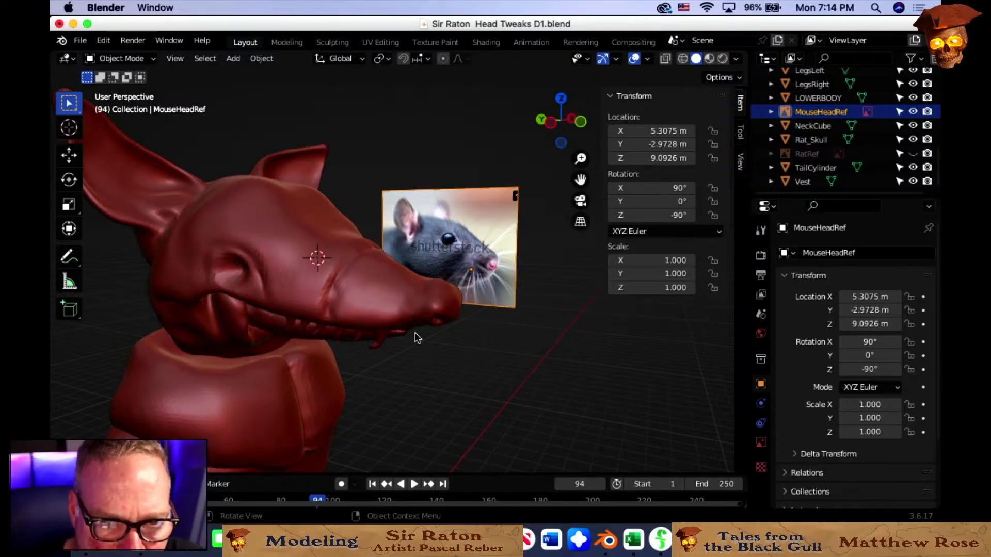
Select the Rat_Skull head instead of the rat photo and switch it to Sculpt Mode.
middle_click_drag(418, 338, 427, 298)
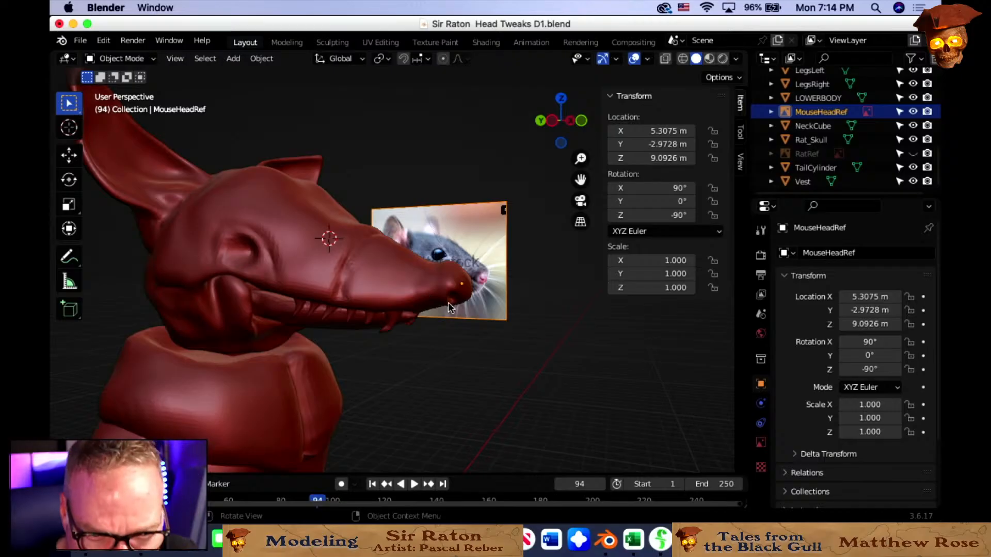
left_click(436, 301)
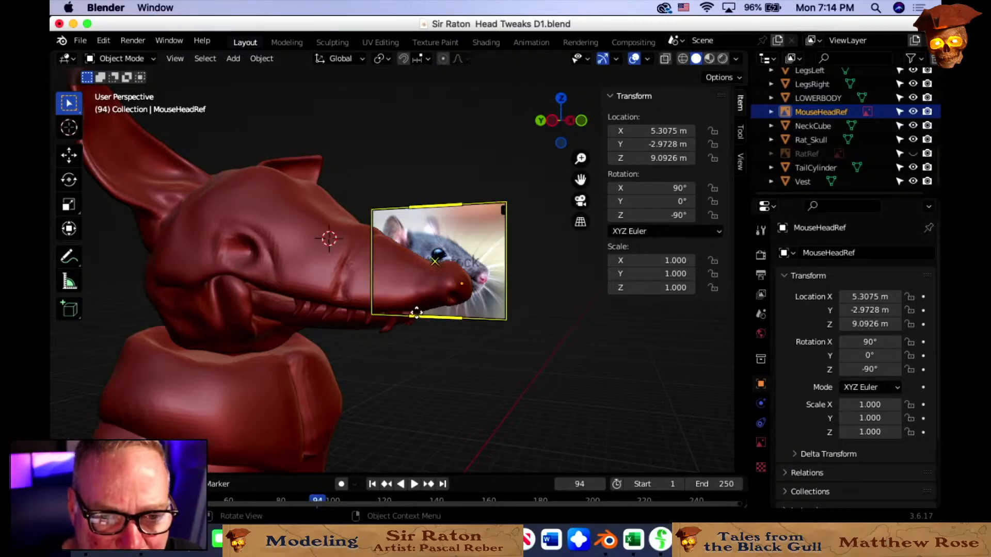
mouse_move(415, 313)
middle_mouse_down()
mouse_move(425, 330)
mouse_move(434, 315)
middle_mouse_up()
middle_click_drag(462, 358, 480, 363)
left_click(298, 251)
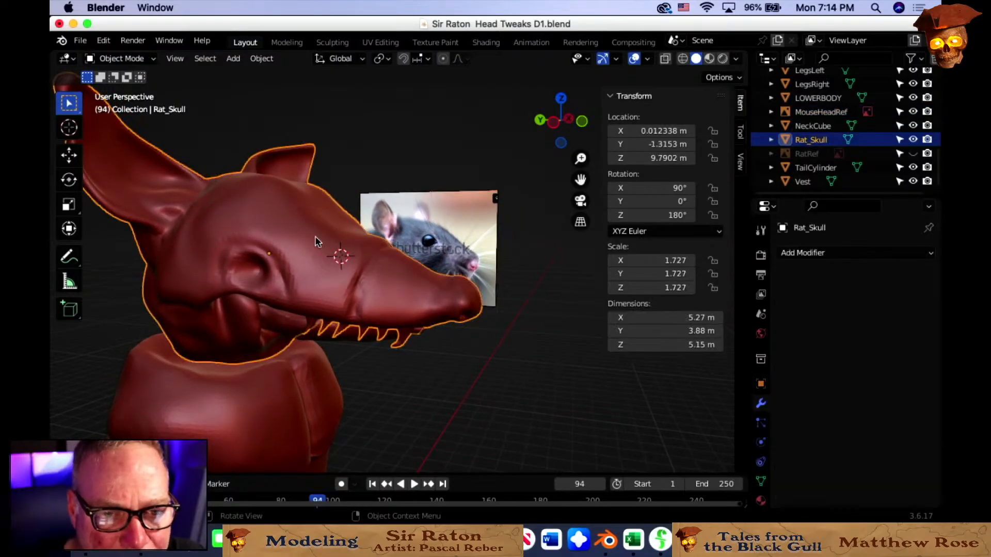
left_click(130, 59)
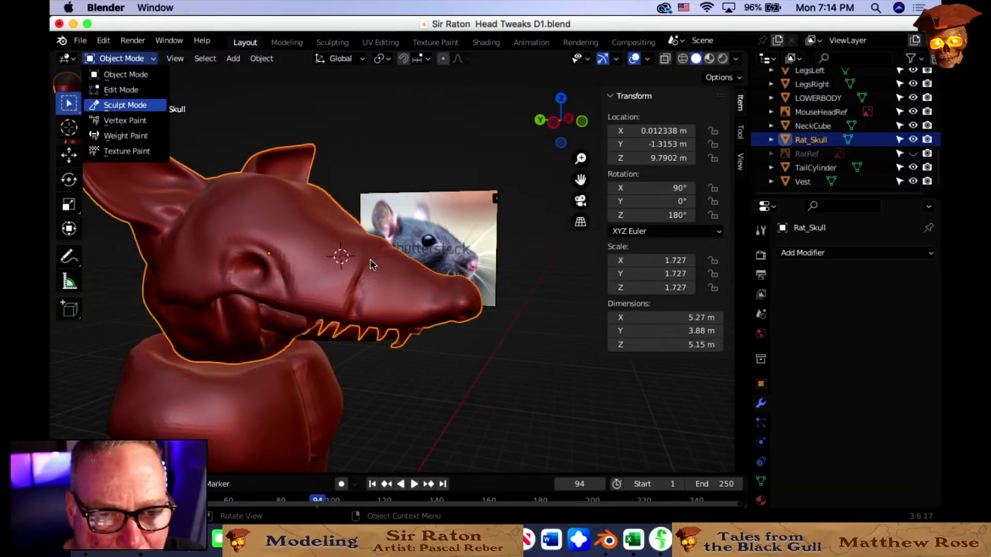
key("Return")
Enlarge the Grab brush to 85 px and pull the tip of the rat's snout down and slightly back.
middle_click_drag(557, 350, 523, 342)
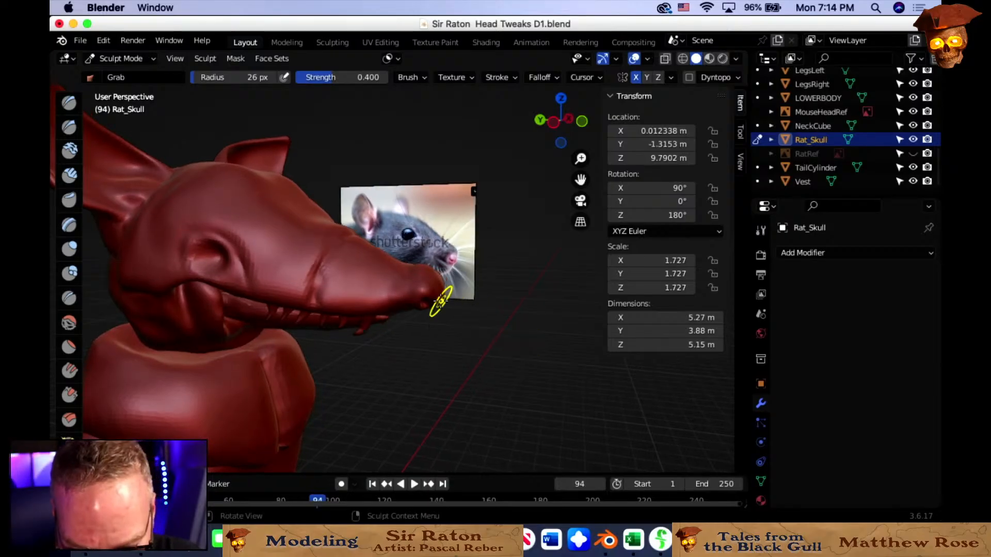
key("f")
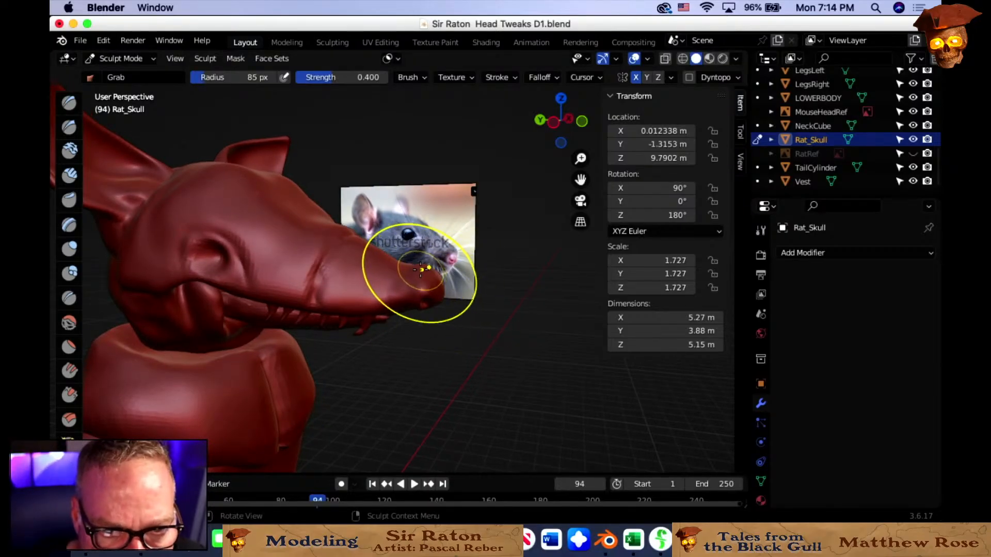
left_click_drag(420, 269, 417, 285)
middle_click_drag(456, 345, 448, 315)
left_click_drag(432, 272, 435, 289)
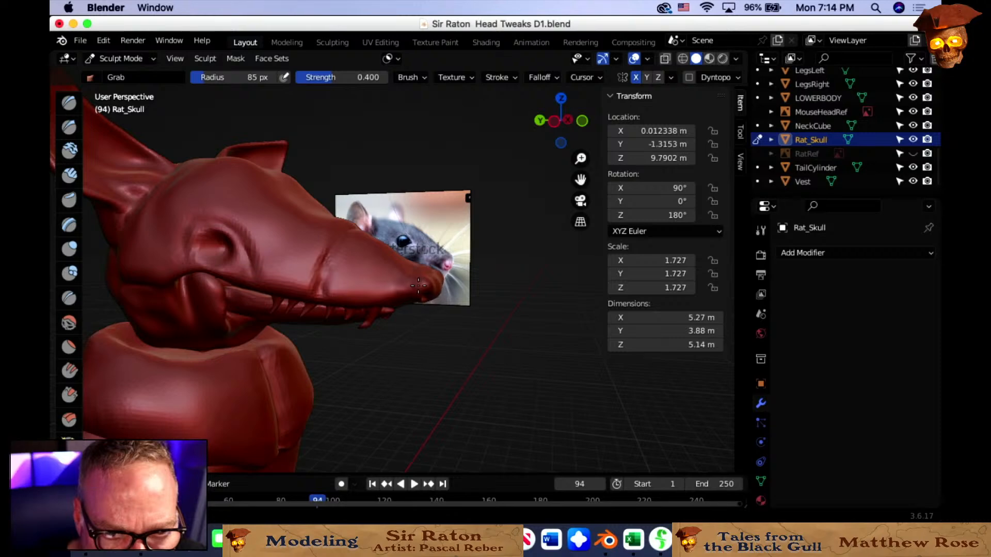
mouse_move(413, 284)
middle_mouse_down()
mouse_move(359, 300)
mouse_move(421, 300)
mouse_move(447, 273)
middle_mouse_up()
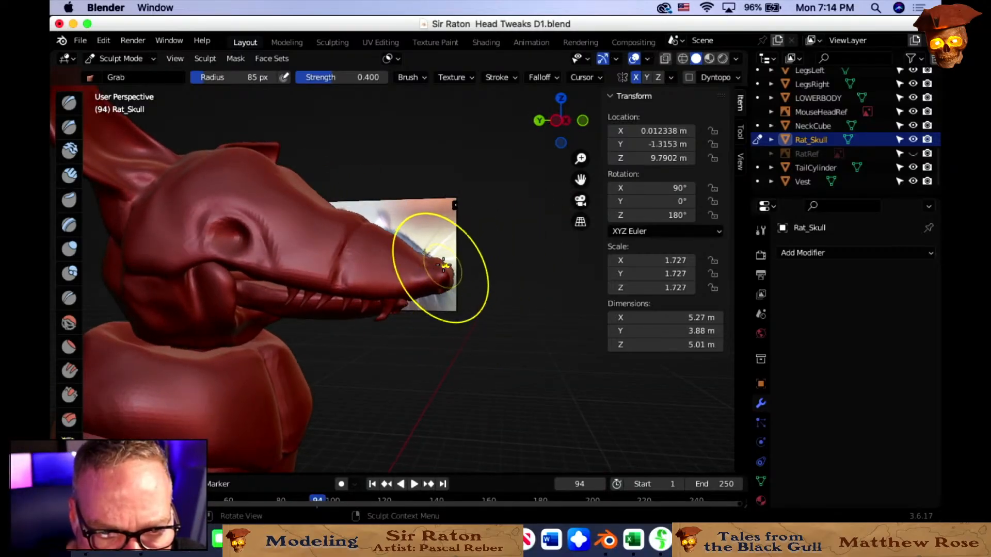
left_click_drag(436, 262, 431, 261)
middle_click_drag(431, 261, 396, 279)
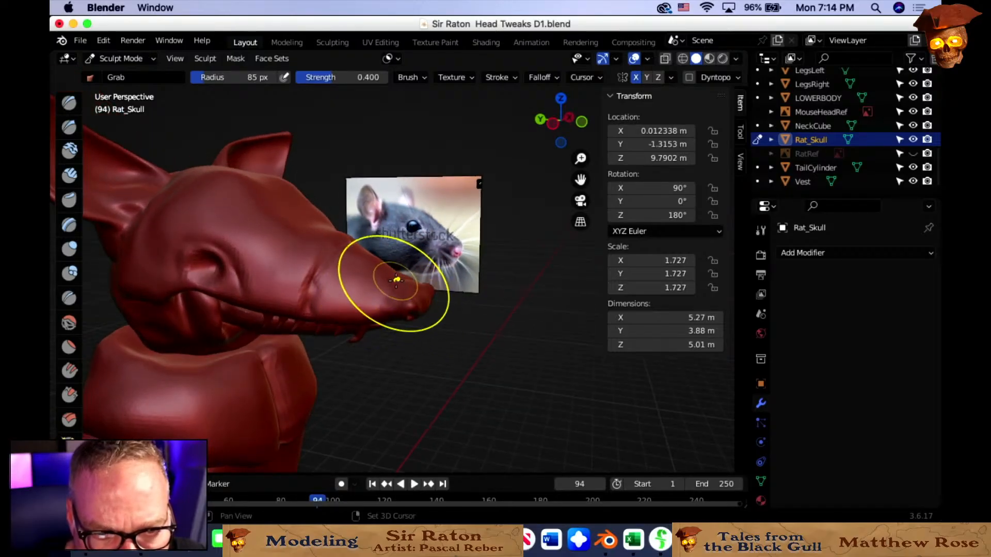
Reduce the Grab brush radius to 42 px and nudge the side of the snout just above the nose.
key("f")
left_click(377, 272)
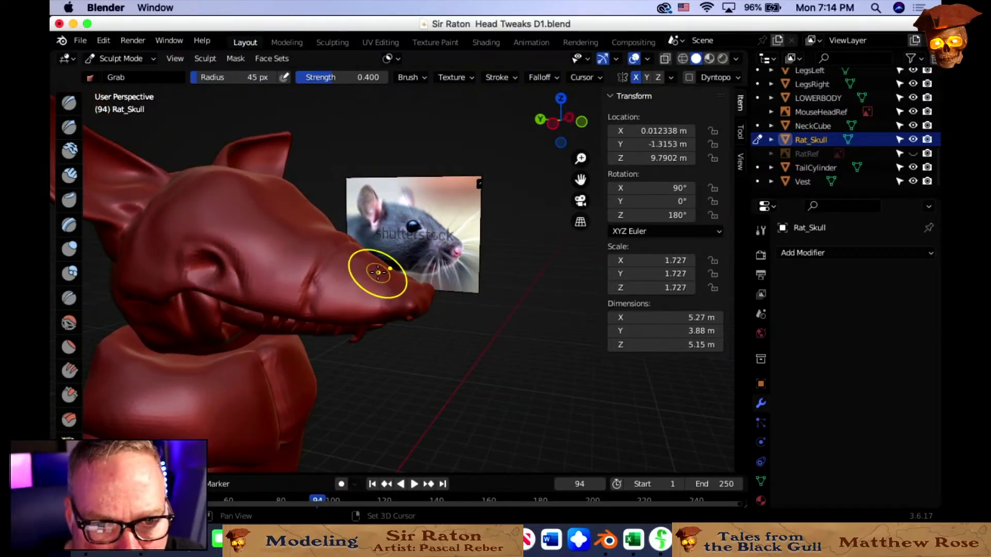
mouse_move(394, 279)
middle_mouse_down()
mouse_move(290, 284)
mouse_move(318, 299)
mouse_move(307, 307)
middle_mouse_up()
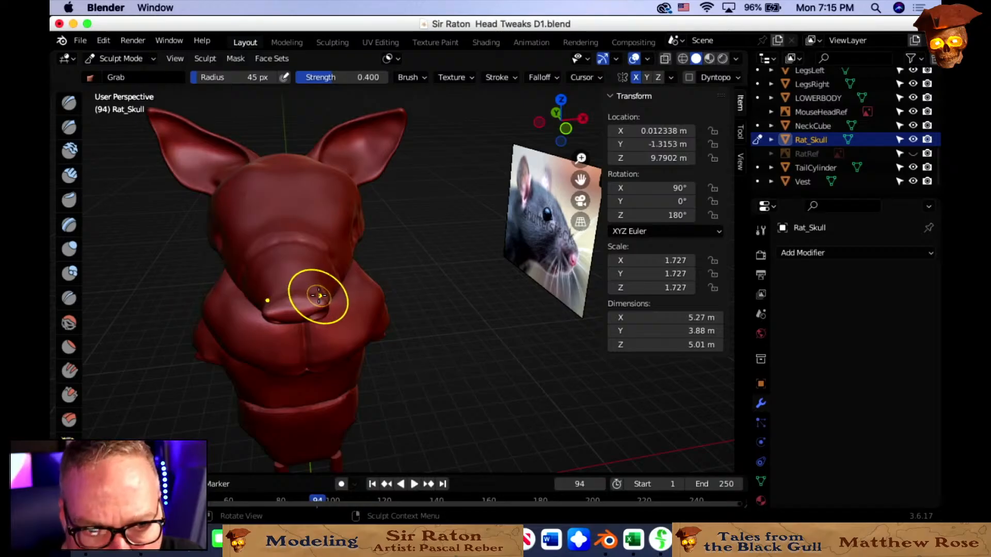
key("f")
left_click(317, 291)
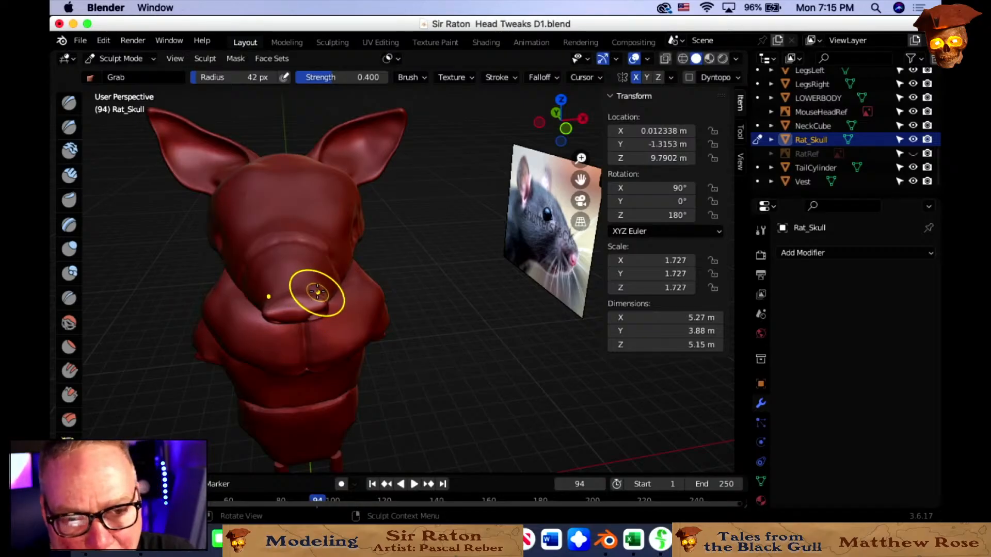
left_click_drag(317, 292, 321, 288)
Pull the underside of the nose slightly down with the 42 px Grab brush, checking its shape from the side and front.
mouse_move(324, 288)
middle_mouse_down()
mouse_move(388, 298)
mouse_move(458, 261)
middle_mouse_up()
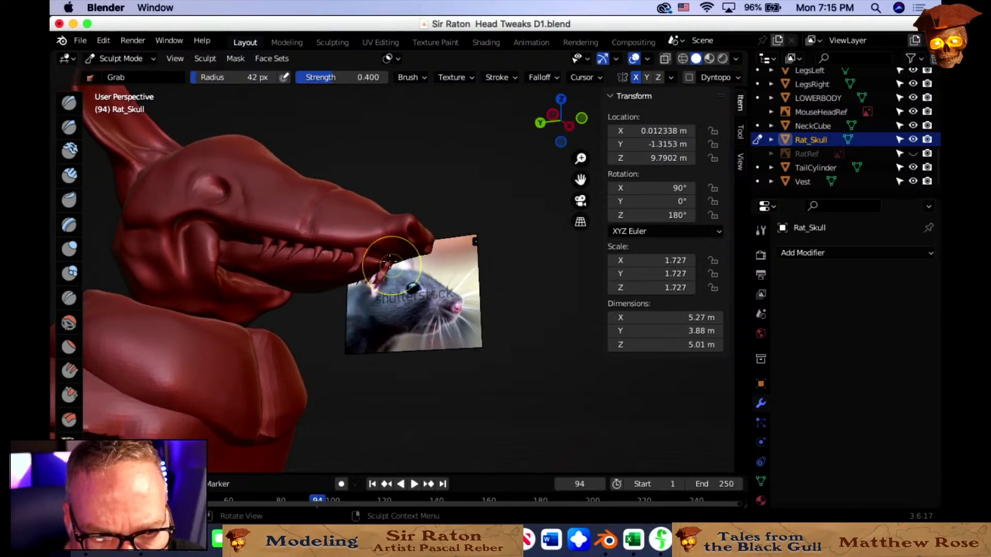
left_click_drag(401, 251, 405, 263)
middle_click_drag(405, 263, 417, 272)
left_click_drag(419, 269, 422, 280)
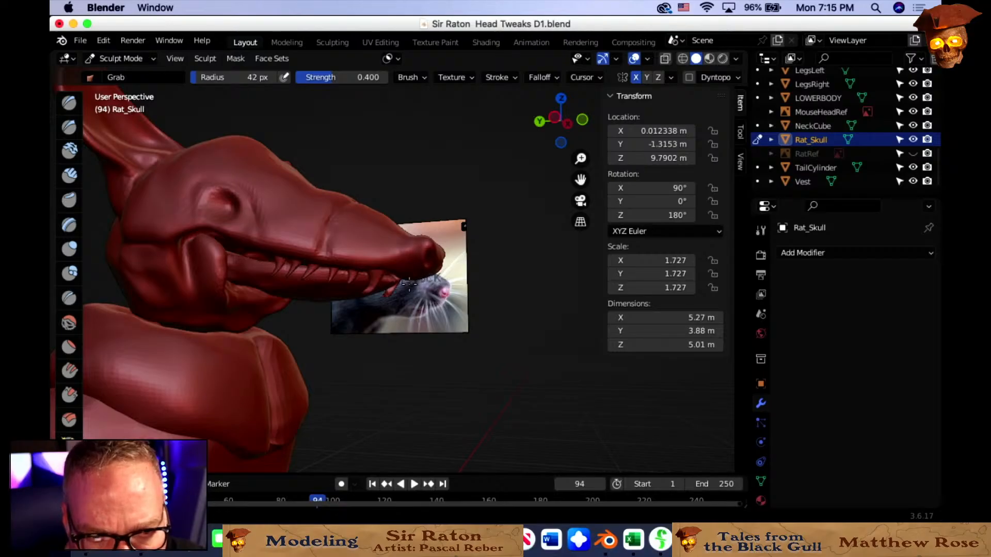
mouse_move(419, 283)
middle_mouse_down()
mouse_move(343, 301)
mouse_move(309, 282)
middle_mouse_up()
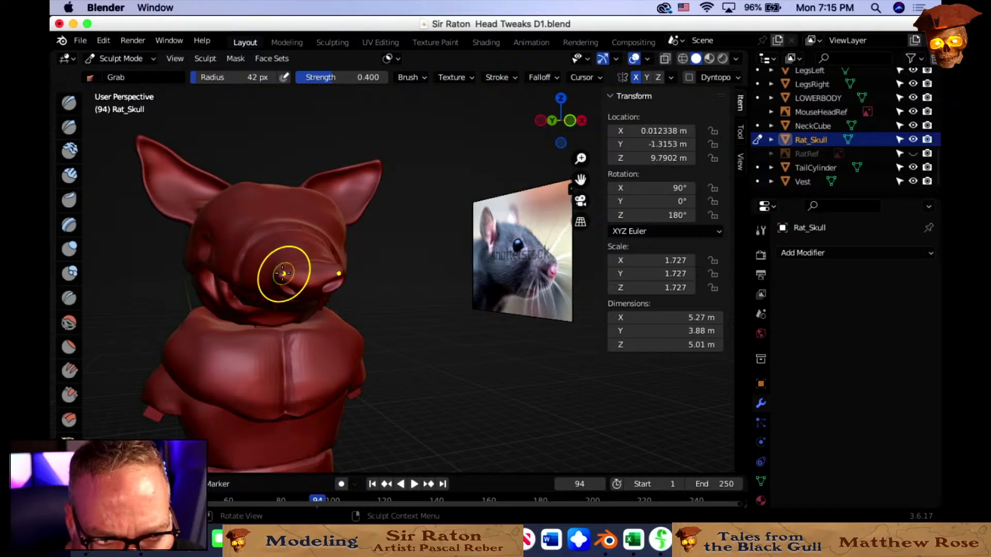
middle_click_drag(290, 274, 327, 262)
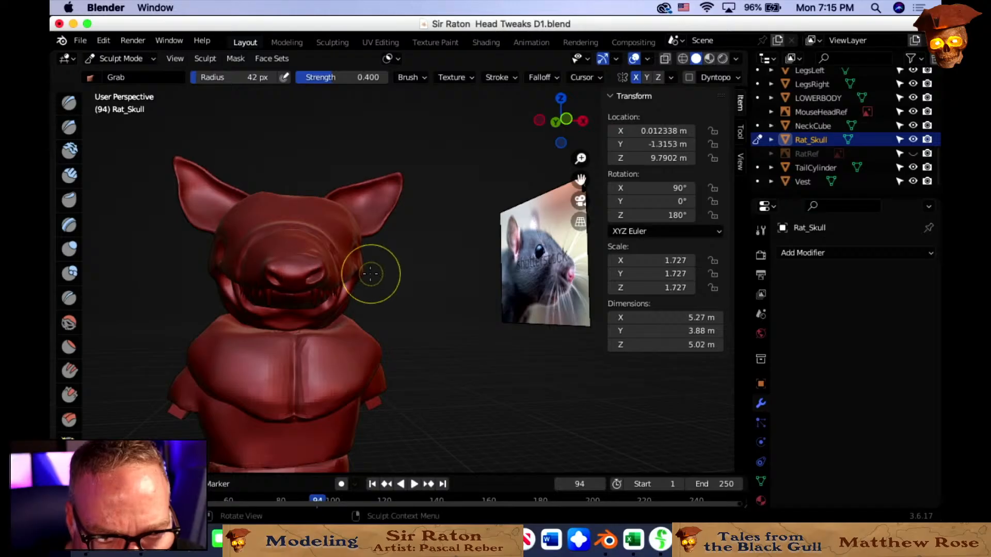
middle_click_drag(371, 272, 477, 282)
middle_click_drag(542, 278, 537, 279)
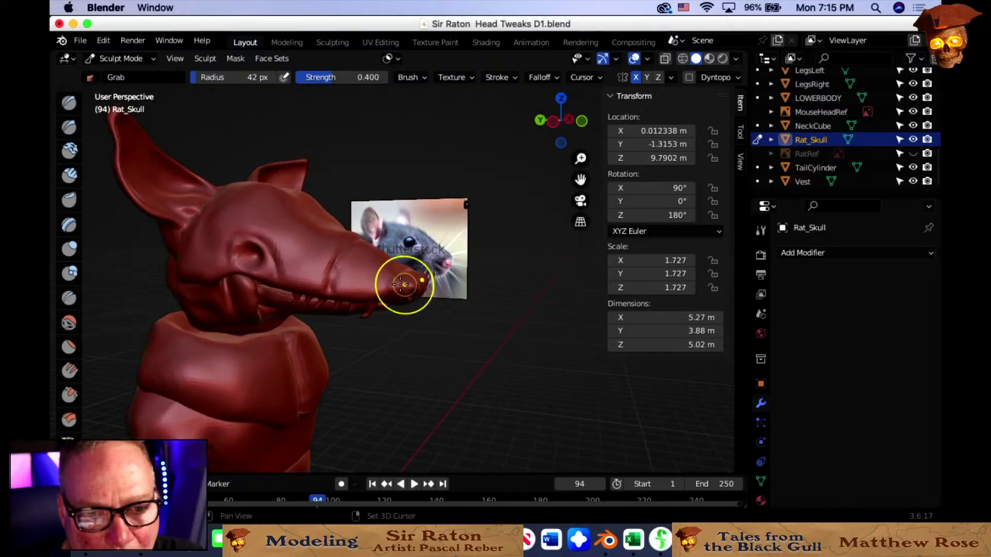
Turn off X-axis mirror symmetry for sculpting the rat skull.
mouse_move(388, 273)
middle_mouse_down()
mouse_move(320, 296)
mouse_move(310, 276)
mouse_move(495, 173)
mouse_move(317, 294)
middle_mouse_up()
left_click(639, 77)
scroll(253, 266, "up", 3)
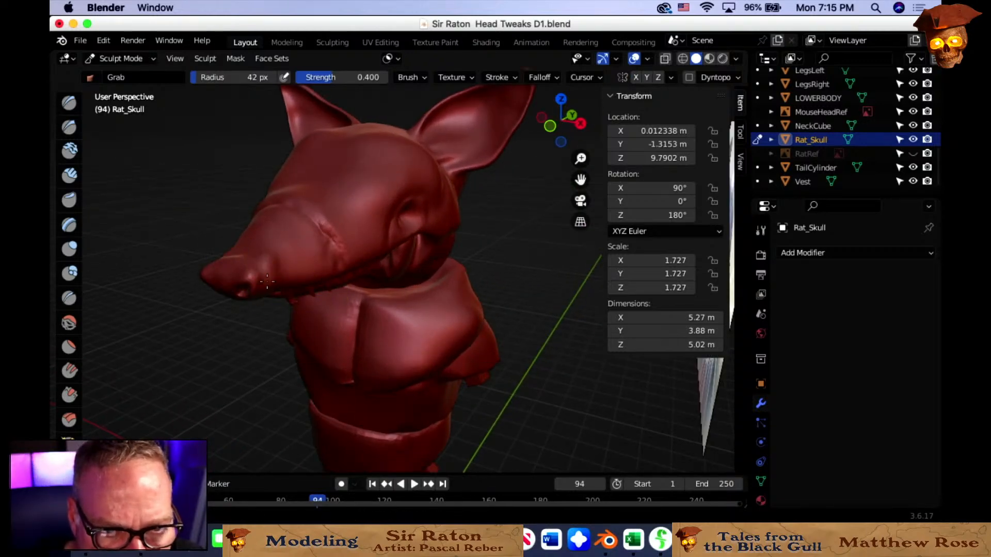
Examine the reshaped nose and snout from the front, above and both sides against the rat photo.
mouse_move(281, 261)
middle_mouse_down()
mouse_move(294, 269)
mouse_move(427, 253)
mouse_move(405, 264)
middle_mouse_up()
mouse_move(361, 288)
middle_mouse_down()
mouse_move(253, 296)
mouse_move(297, 253)
middle_mouse_up()
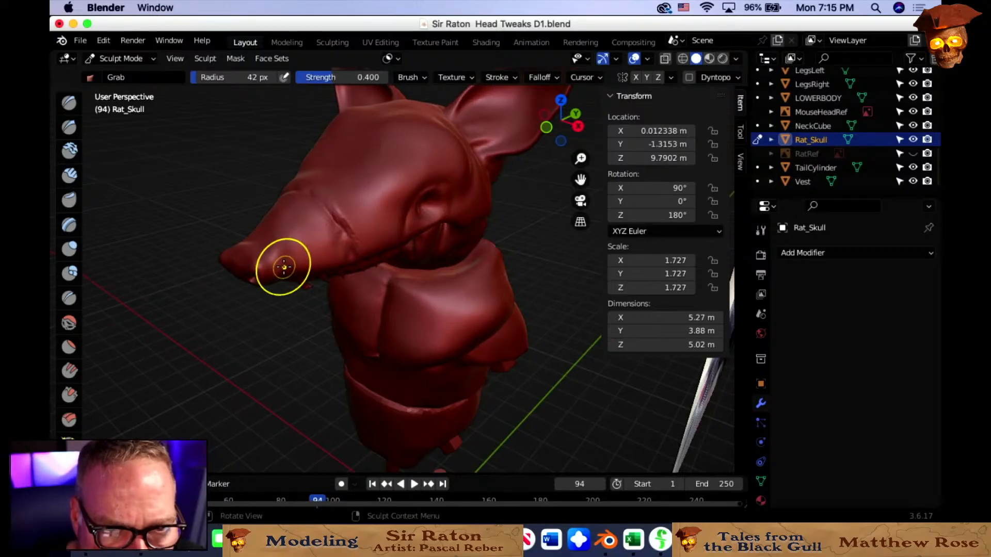
middle_click_drag(283, 267, 308, 281)
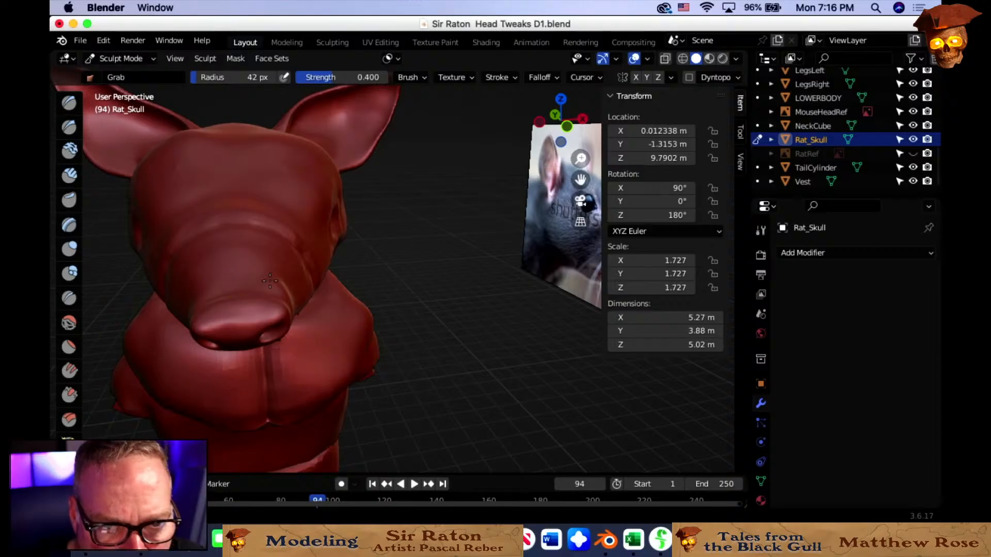
middle_click_drag(269, 286, 274, 264)
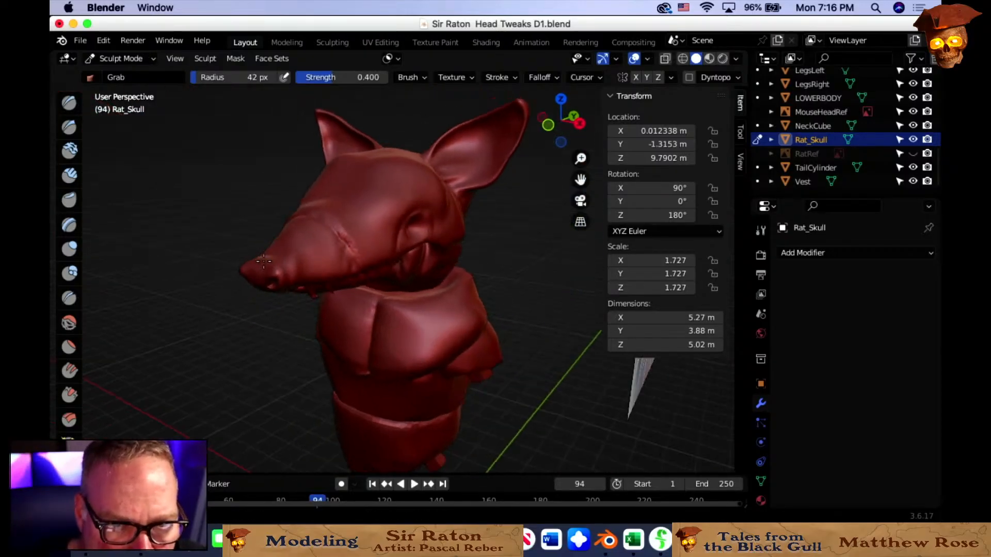
scroll(274, 263, "up", 3)
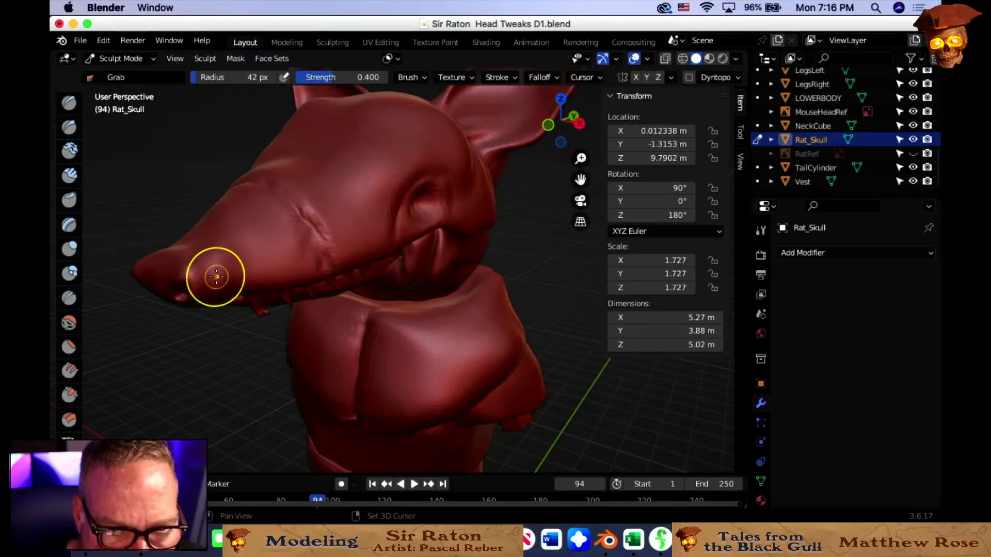
mouse_move(252, 275)
middle_mouse_down()
mouse_move(357, 280)
mouse_move(338, 283)
mouse_move(438, 265)
mouse_move(431, 253)
middle_mouse_up()
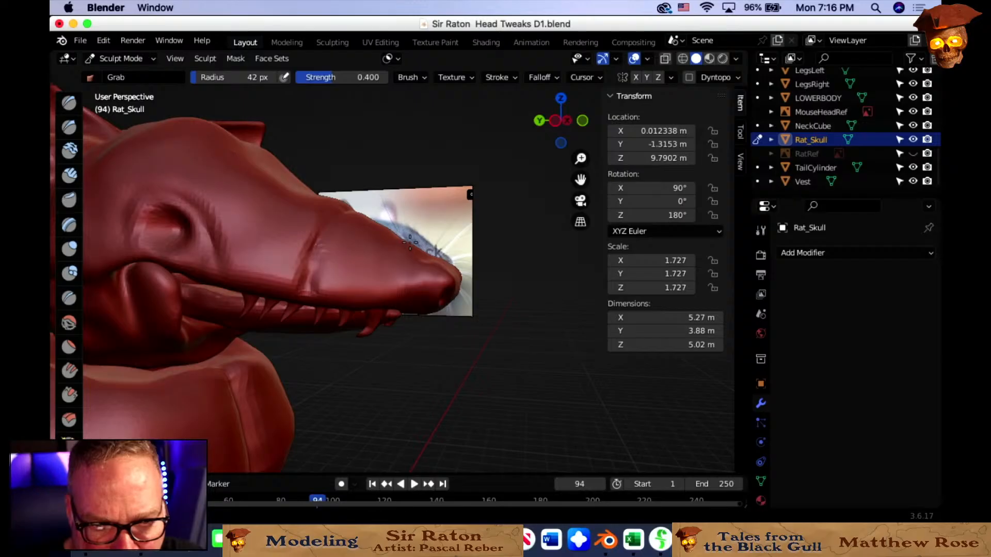
middle_click_drag(410, 242, 435, 299)
scroll(436, 301, "down", 5)
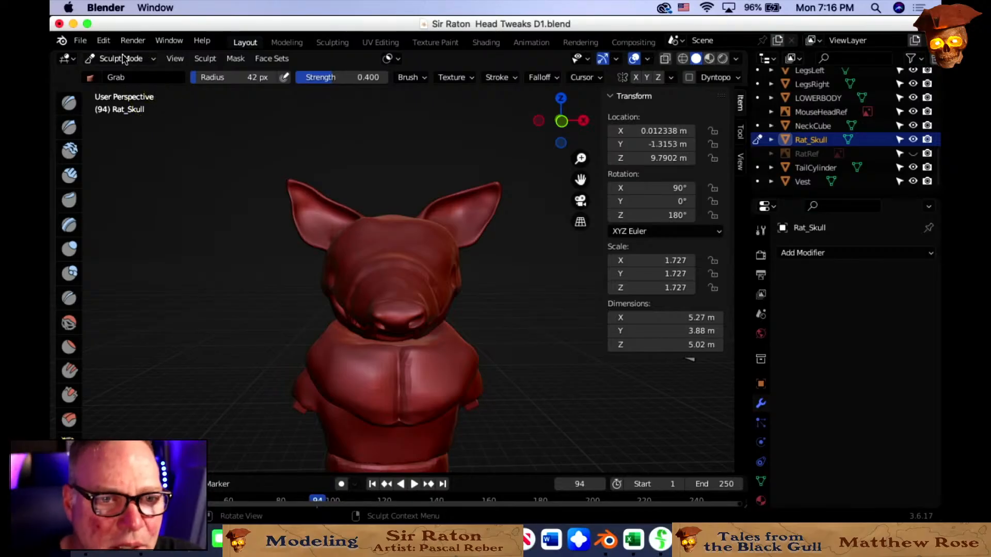
Save the model as a new version named Sir Raton Ears D2.blend in the Sir Raton folder.
left_click(80, 40)
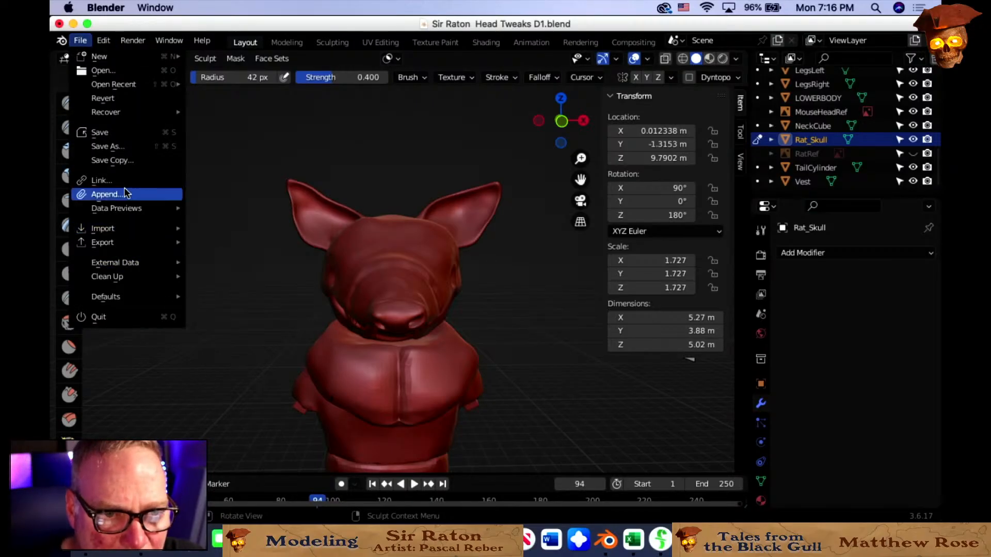
left_click(122, 146)
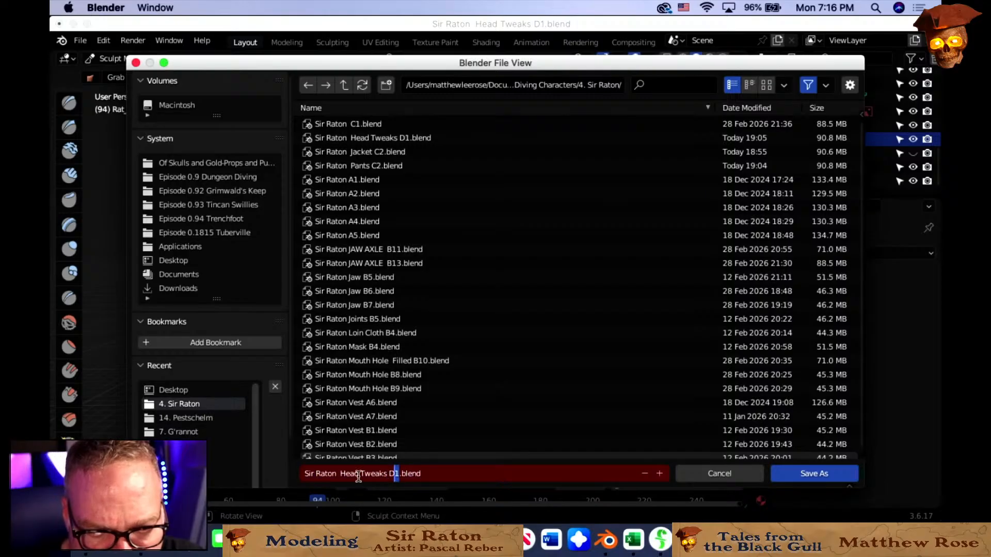
left_click_drag(388, 473, 334, 473)
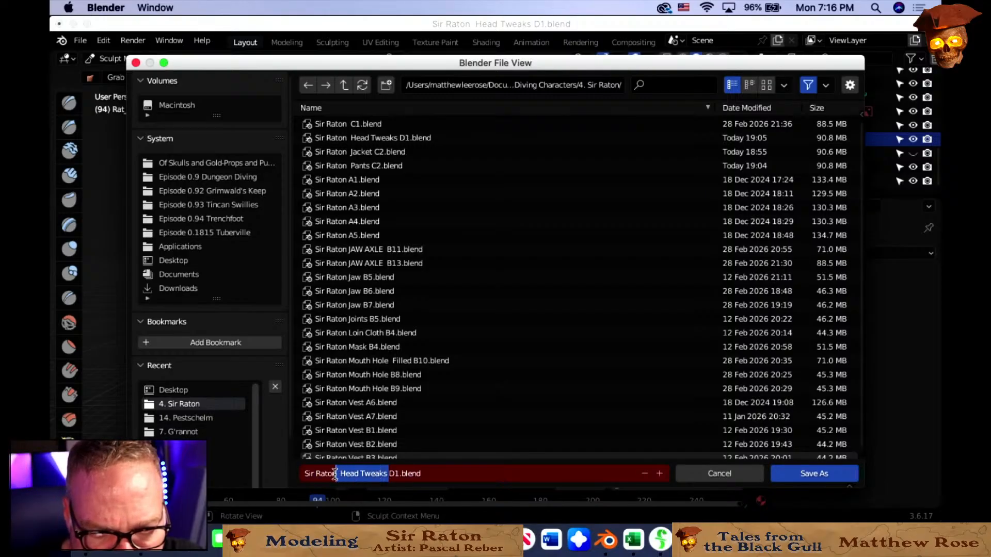
type("Ears")
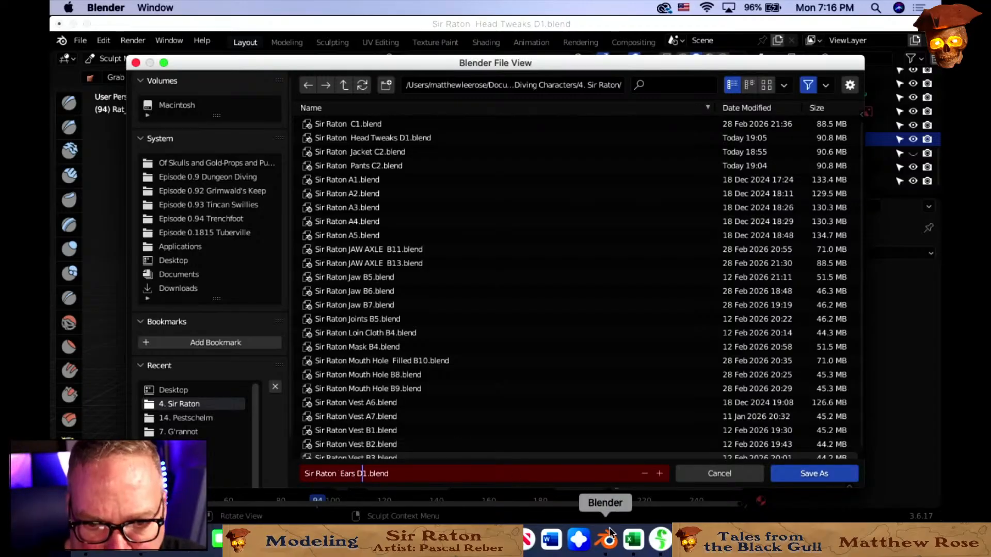
left_click(813, 473)
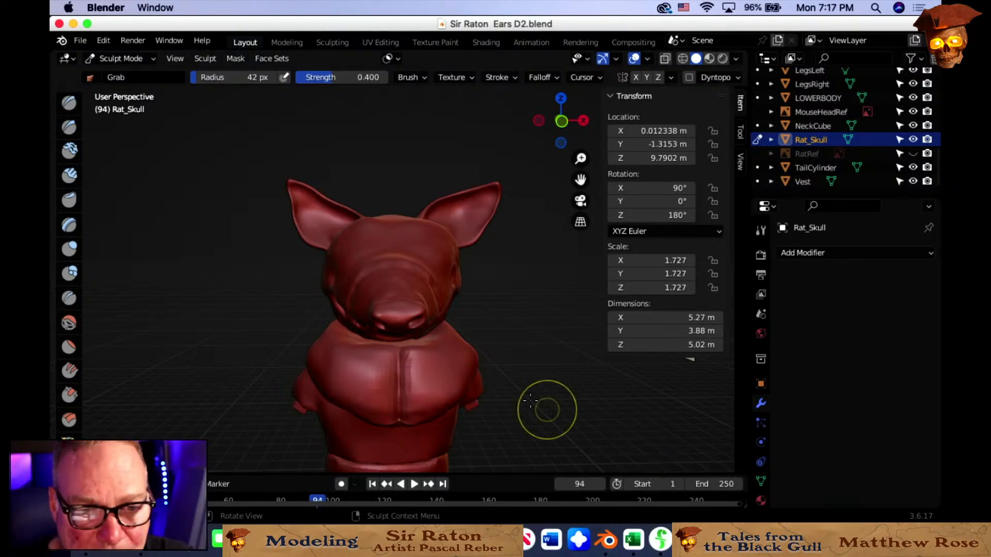
Choose the Snake Hook brush for reshaping the ears of the rat skull.
scroll(504, 381, "down", 1)
middle_click_drag(501, 371, 552, 376)
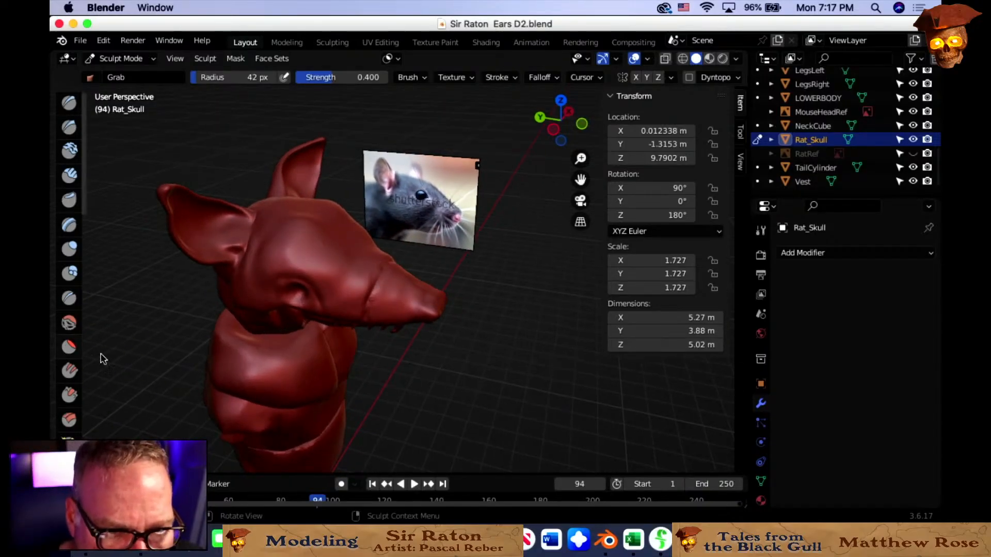
scroll(77, 364, "down", 6)
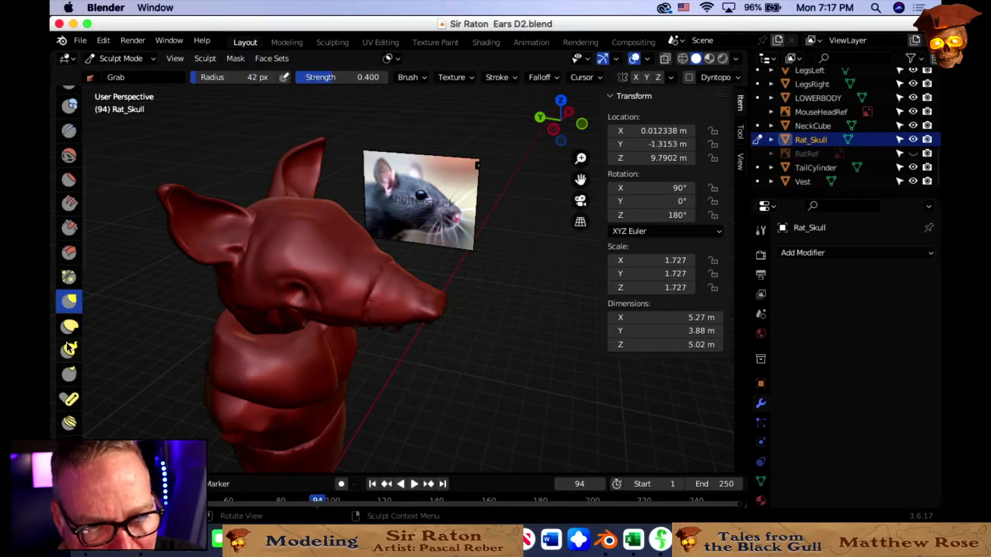
left_click(70, 352)
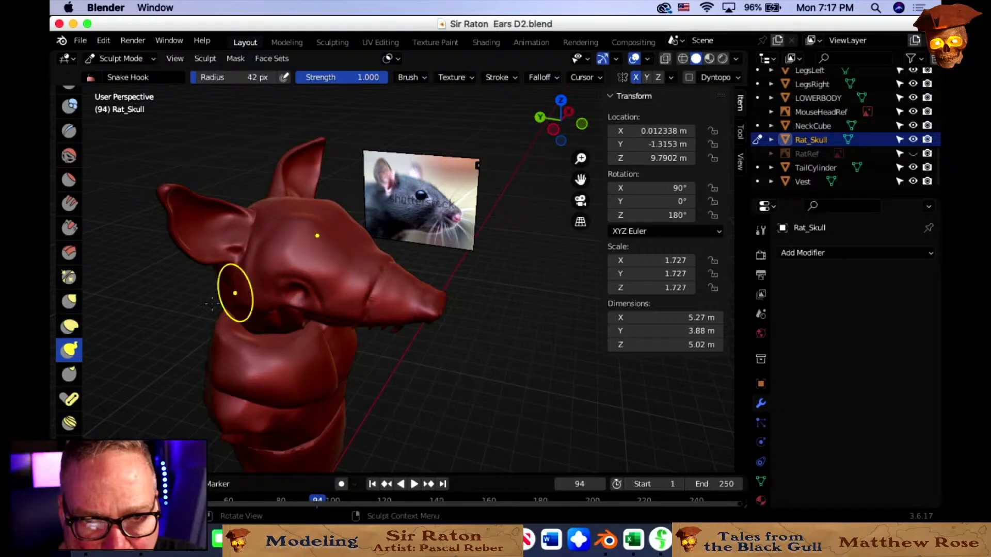
Try to pull the inner surface of the rat's right ear with the Snake Hook brush enlarged to 68 px and 111 px.
key("f")
left_click(227, 234)
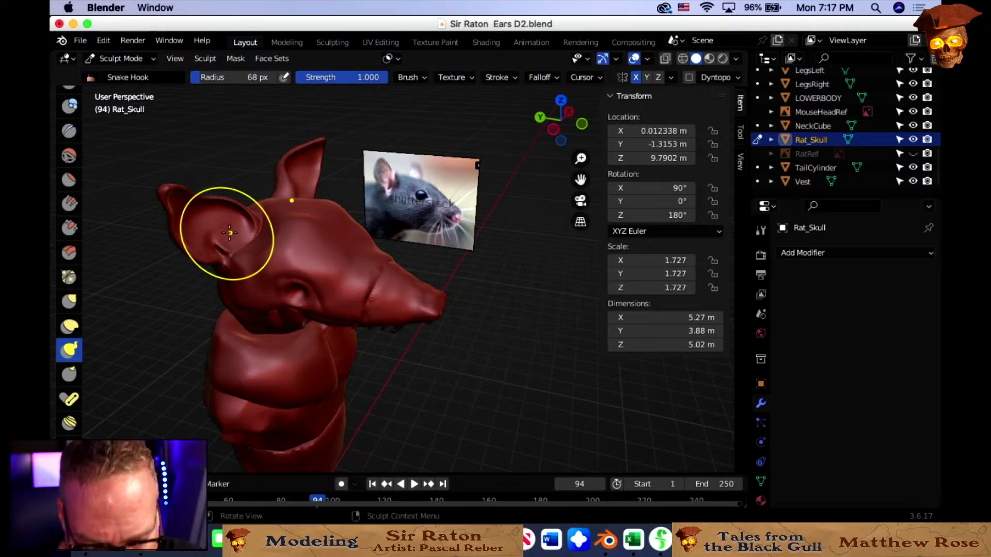
key("f")
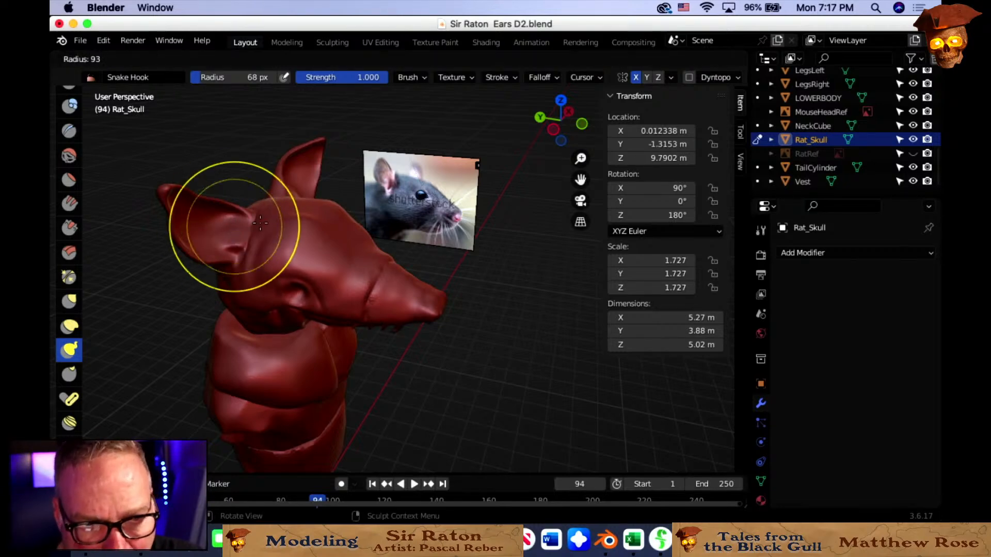
left_click(263, 223)
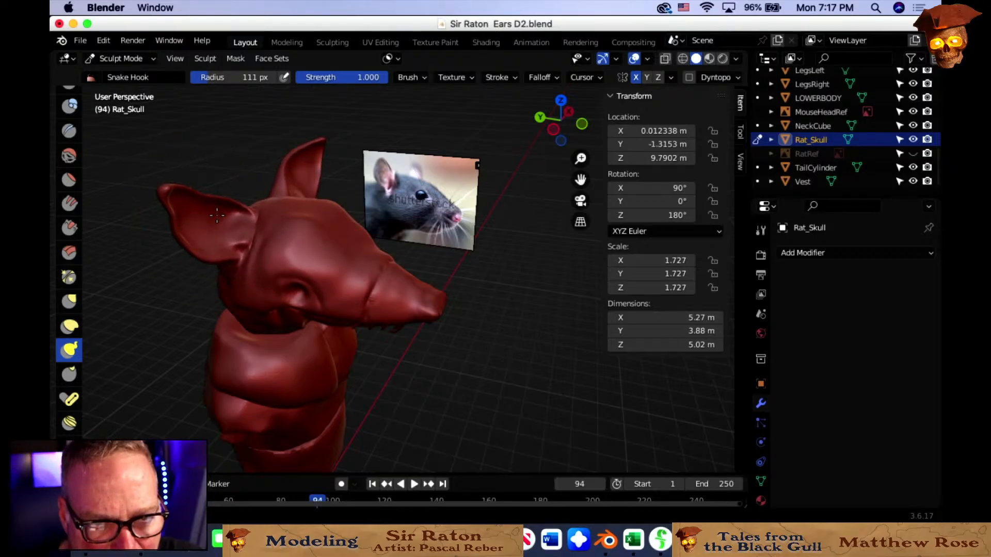
left_click_drag(208, 231, 201, 228)
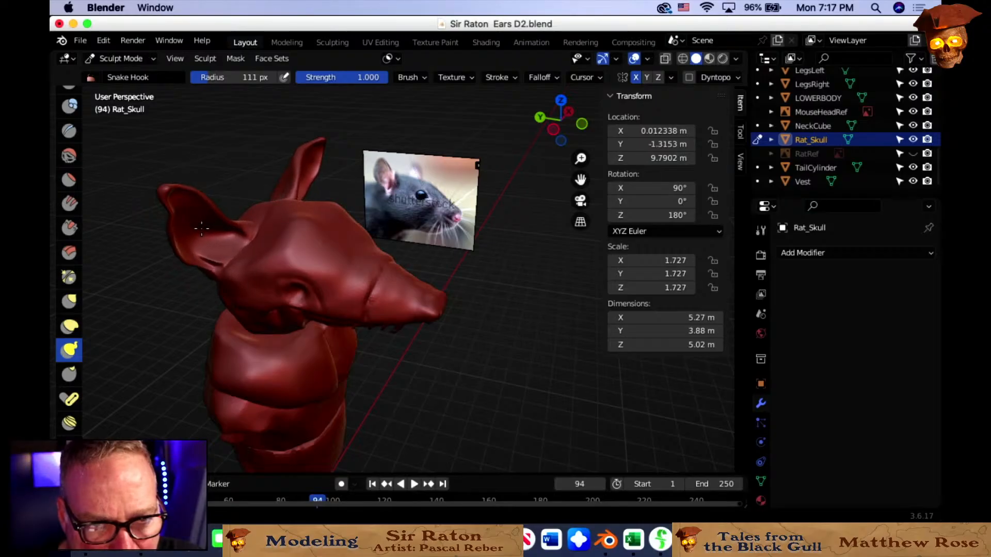
Set the Snake Hook radius to 62 px and pull the inner base of the rat's right ear into a rounder, fuller rim.
key("f")
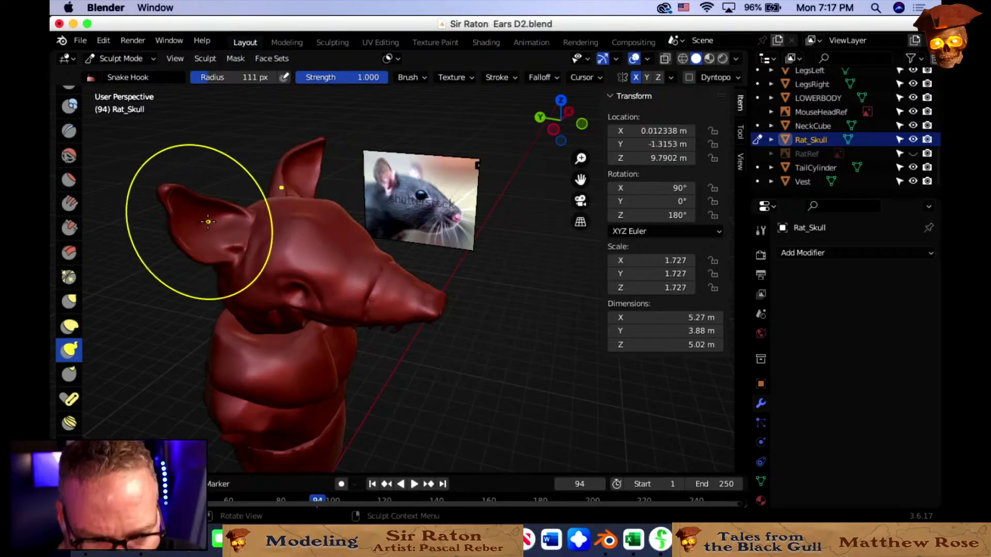
left_click(191, 236)
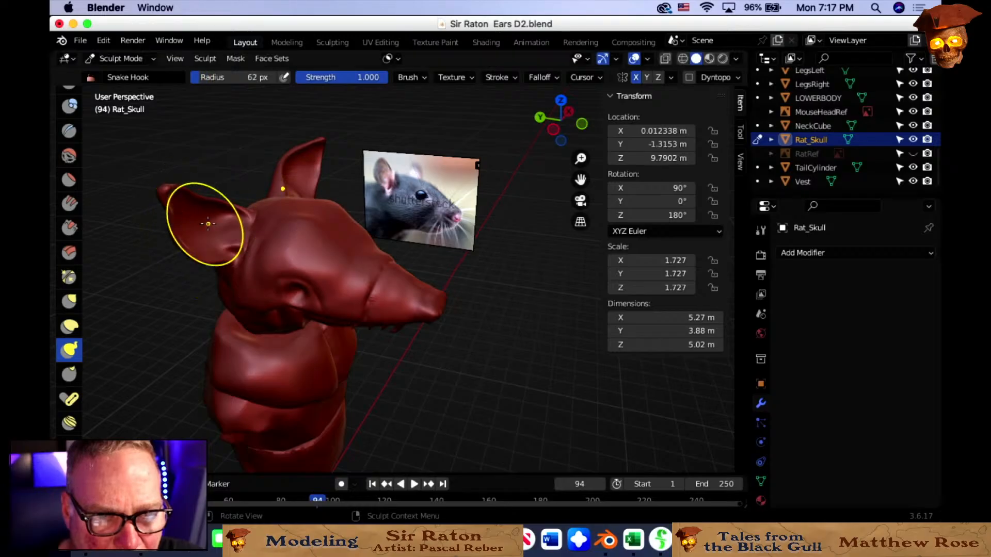
left_click_drag(221, 233, 223, 236)
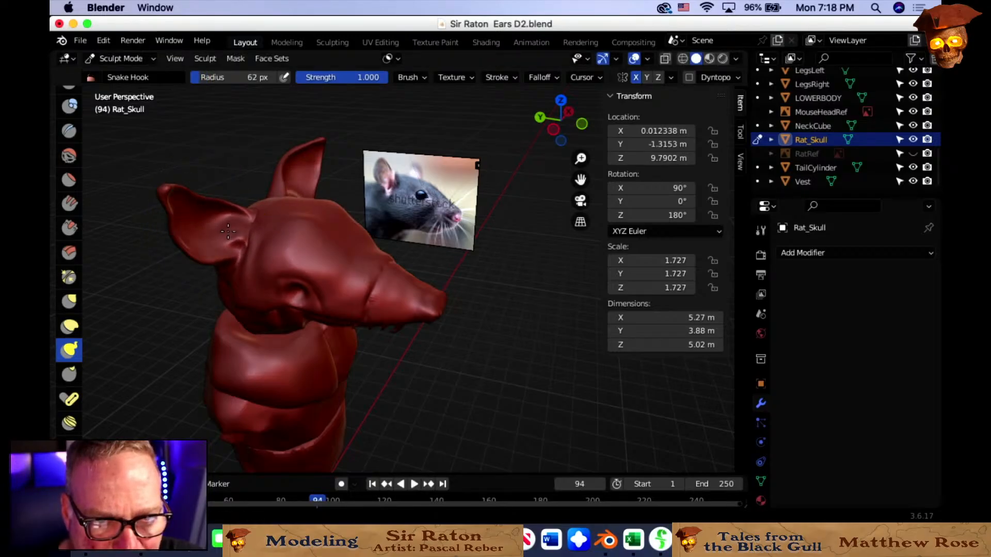
left_click_drag(232, 227, 240, 227)
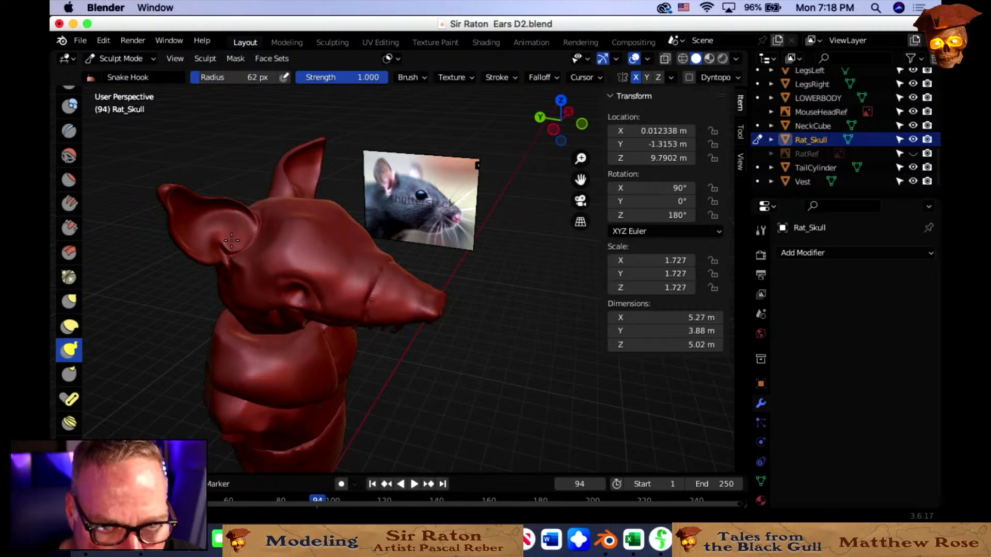
mouse_move(232, 242)
middle_mouse_down()
mouse_move(232, 260)
mouse_move(354, 244)
mouse_move(307, 259)
middle_mouse_up()
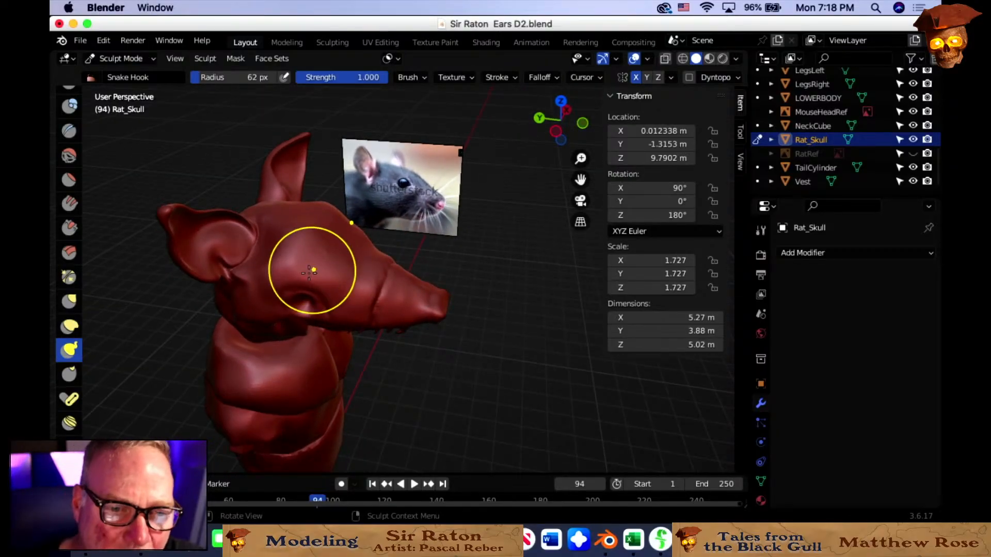
left_click_drag(190, 217, 212, 231)
Set the Snake Hook radius to 99 px and check the ears from the side and front against the rat photo.
key("f")
left_click(236, 223)
scroll(272, 265, "up", 3)
scroll(258, 268, "down", 3)
mouse_move(238, 268)
middle_mouse_down("shift")
mouse_move(288, 296)
mouse_move(302, 275)
middle_mouse_up("shift")
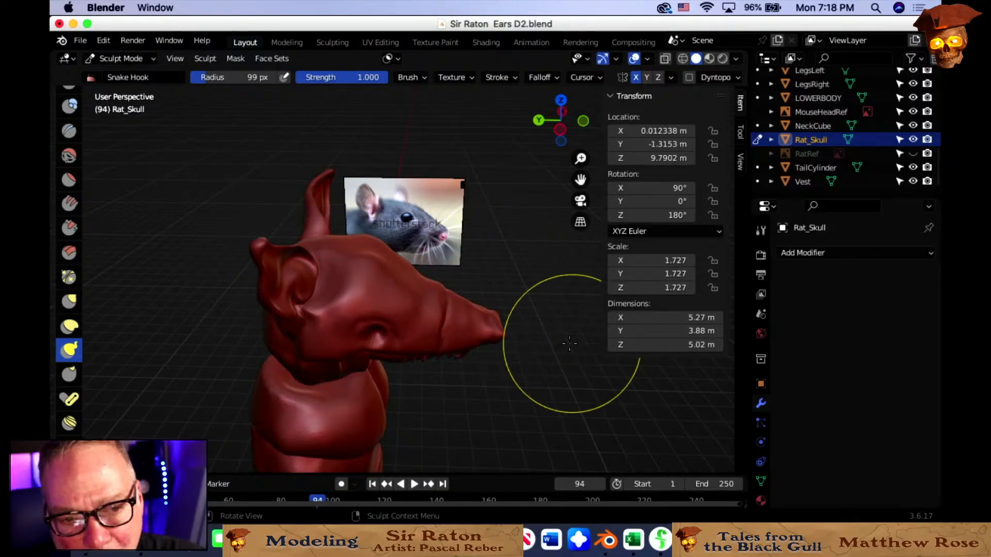
mouse_move(564, 342)
middle_mouse_down()
mouse_move(519, 343)
mouse_move(450, 322)
mouse_move(376, 356)
mouse_move(463, 326)
mouse_move(398, 298)
middle_mouse_up()
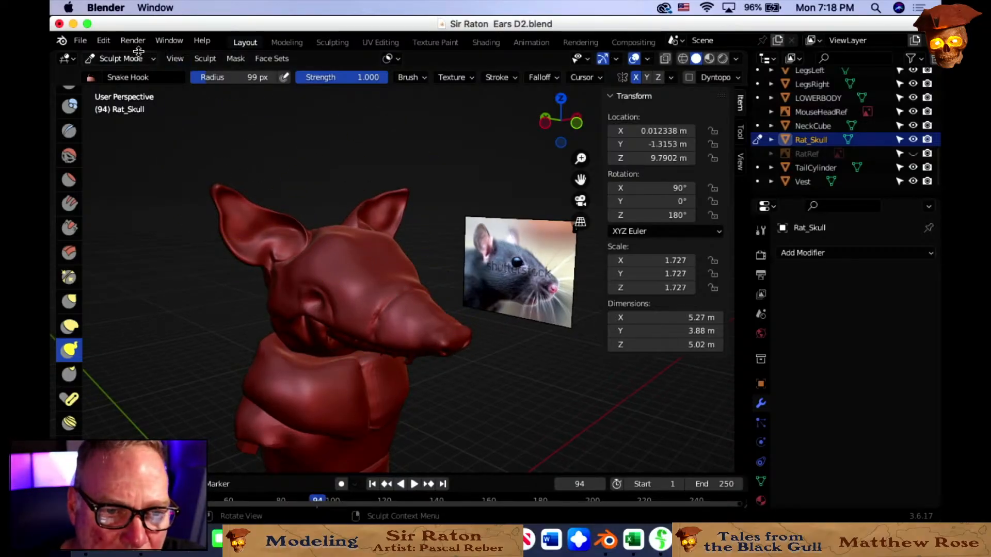
Leave sculpting for Object Mode, deselect the skull and add a lattice to the scene.
left_click(121, 58)
left_click(126, 75)
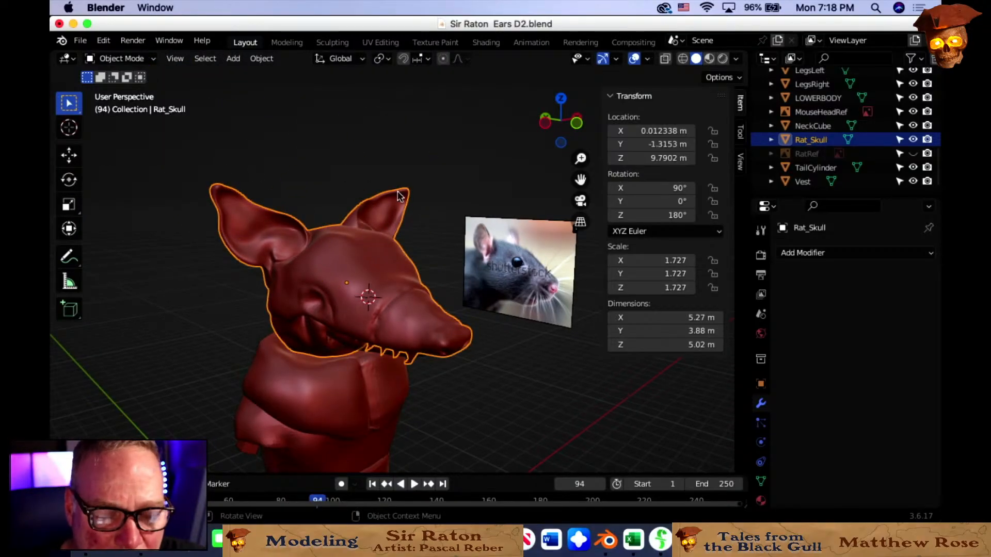
left_click(398, 152)
middle_click_drag(398, 152, 431, 227)
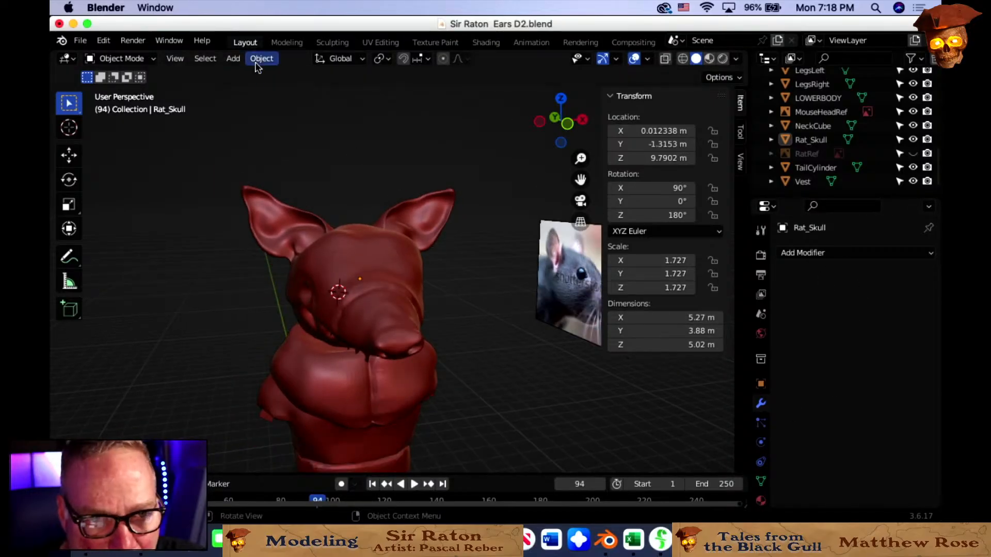
left_click(231, 61)
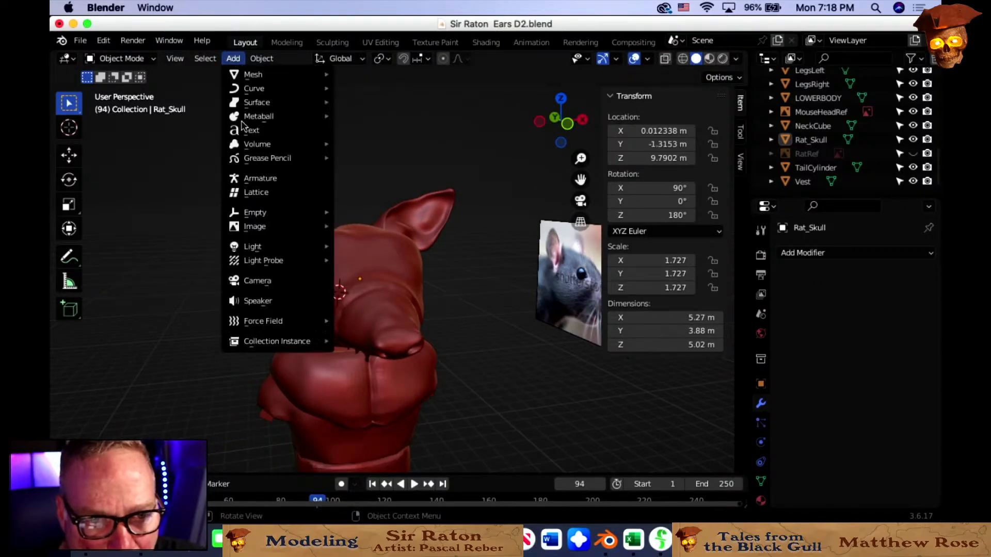
left_click(251, 194)
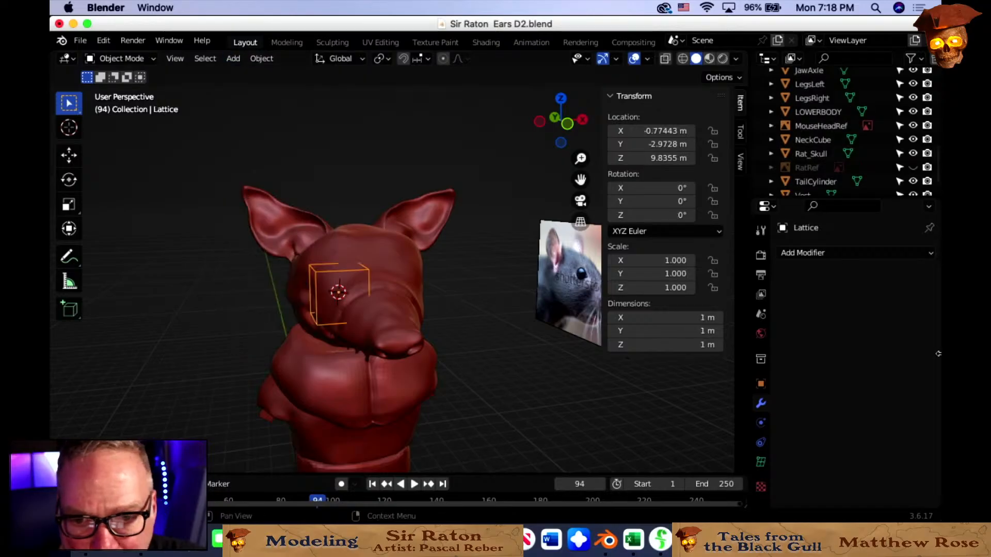
Set the lattice resolution to 3 in U, V and W.
left_click(761, 464)
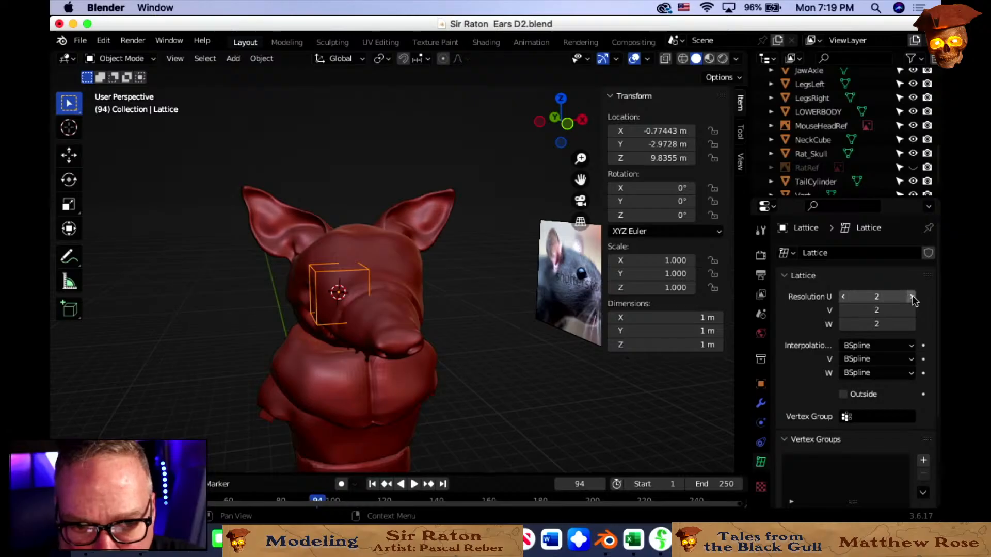
left_click(911, 297)
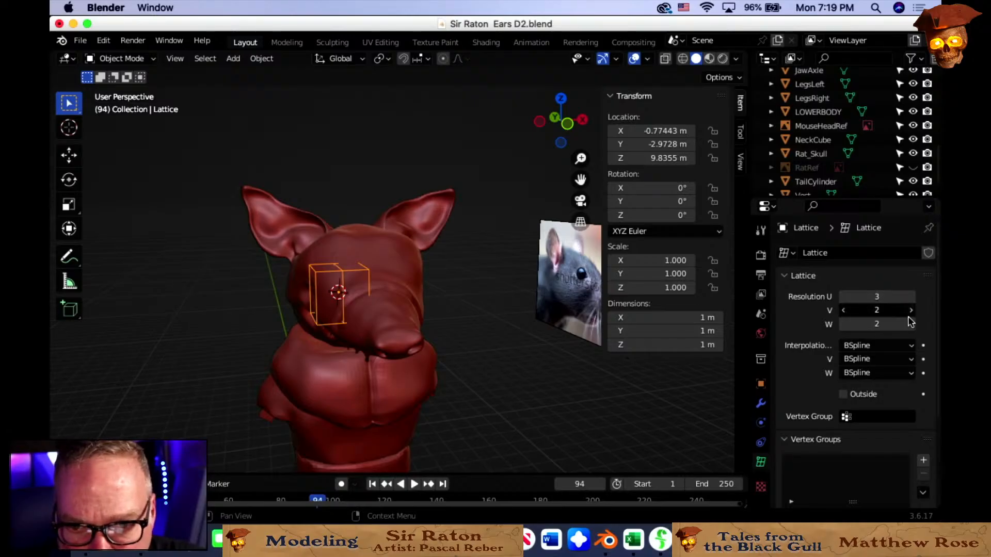
left_click(910, 310)
left_click(910, 324)
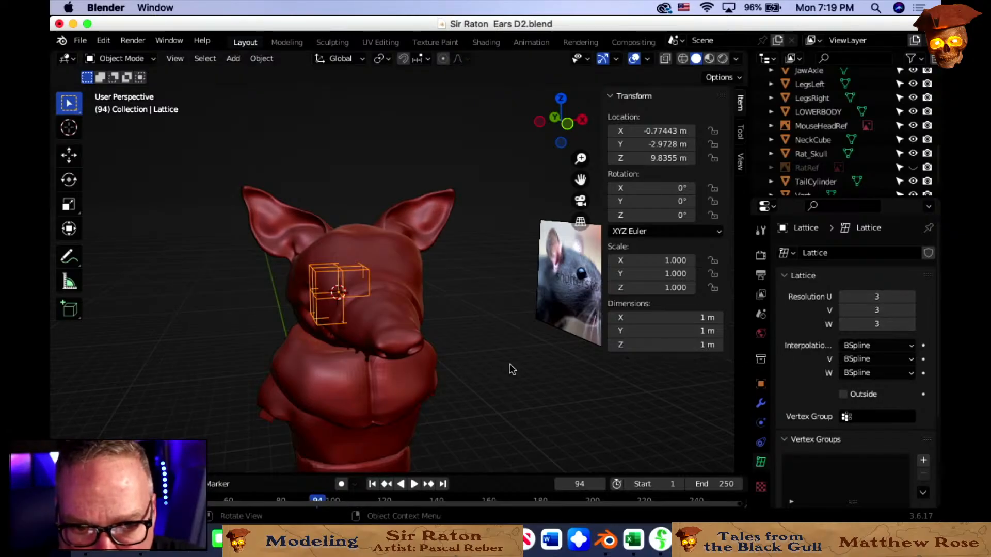
Scale the lattice uniformly to about 1.69 and move it over the rat's right ear.
middle_click_drag(511, 368, 589, 365)
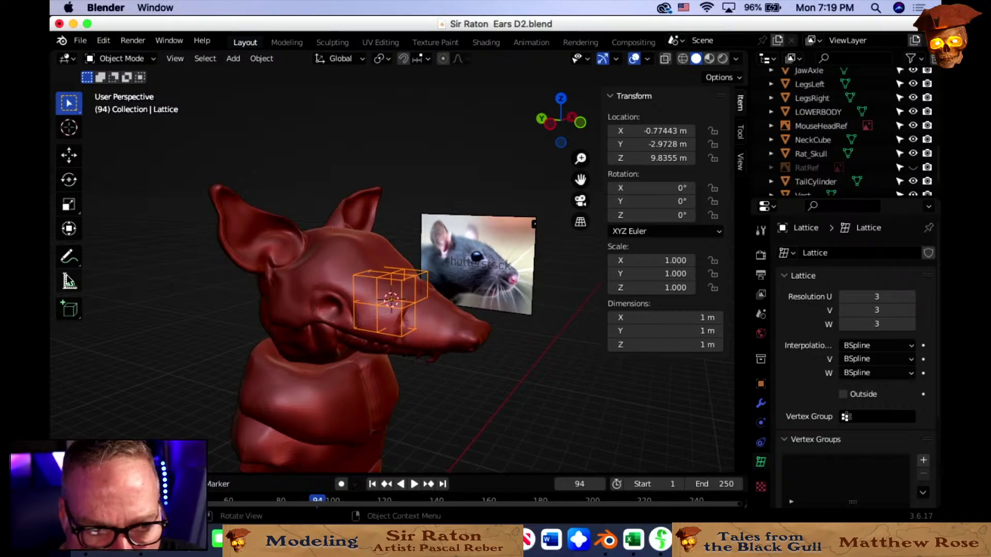
left_click(68, 205)
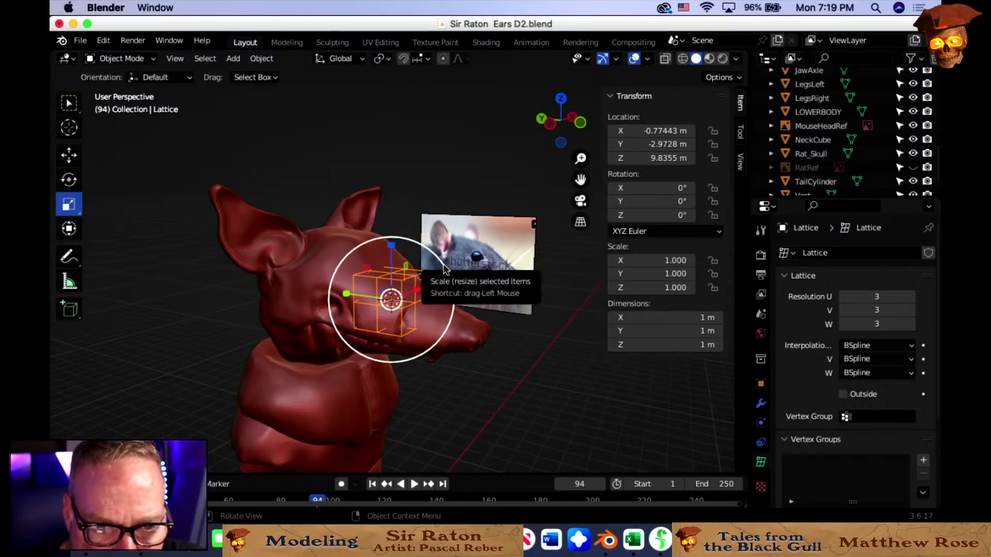
left_click_drag(439, 270, 489, 258)
key("g")
left_click(354, 186)
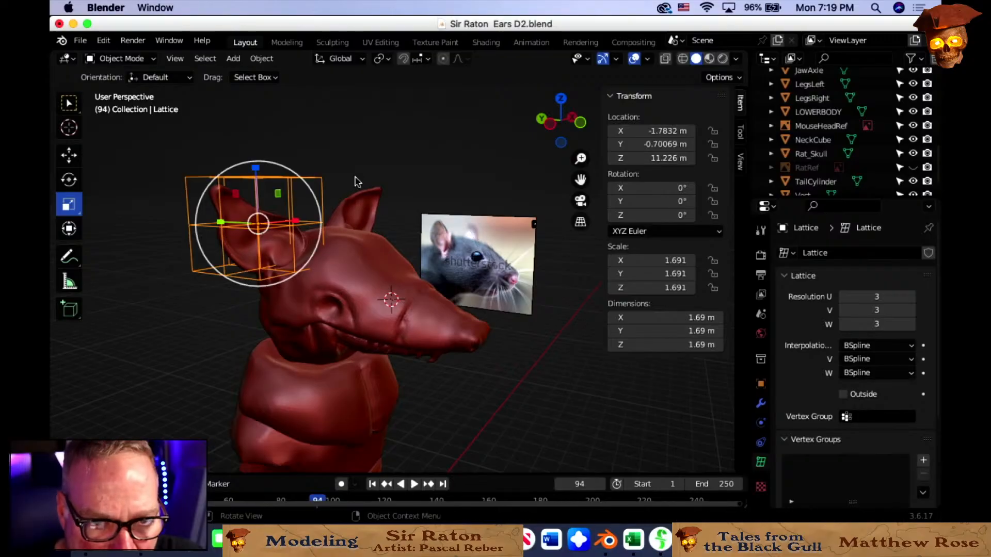
In front view, enlarge the lattice to a scale of about 1.89 and rotate it about -41° around Y to follow the ear.
middle_click_drag(404, 268, 356, 246)
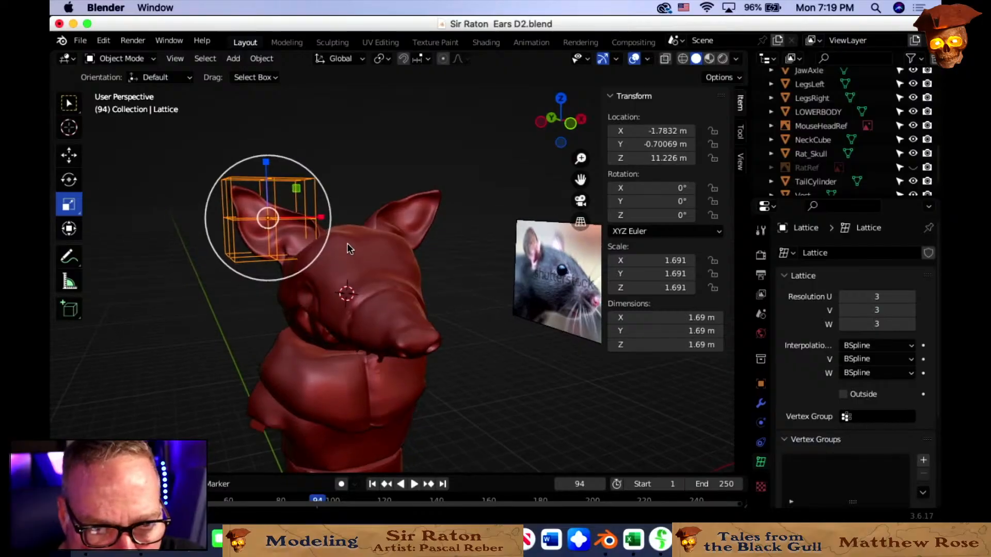
middle_click_drag(407, 207, 371, 203)
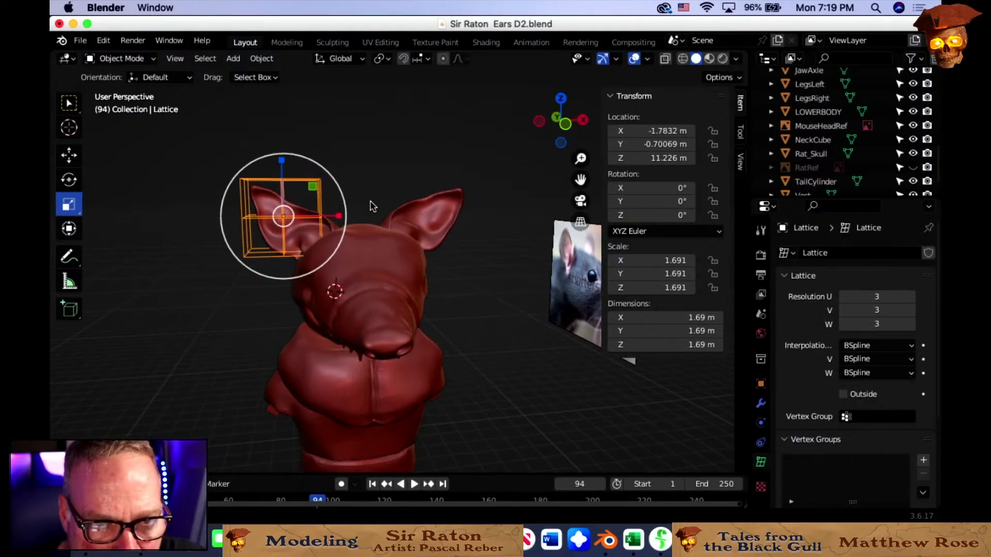
left_click(565, 124)
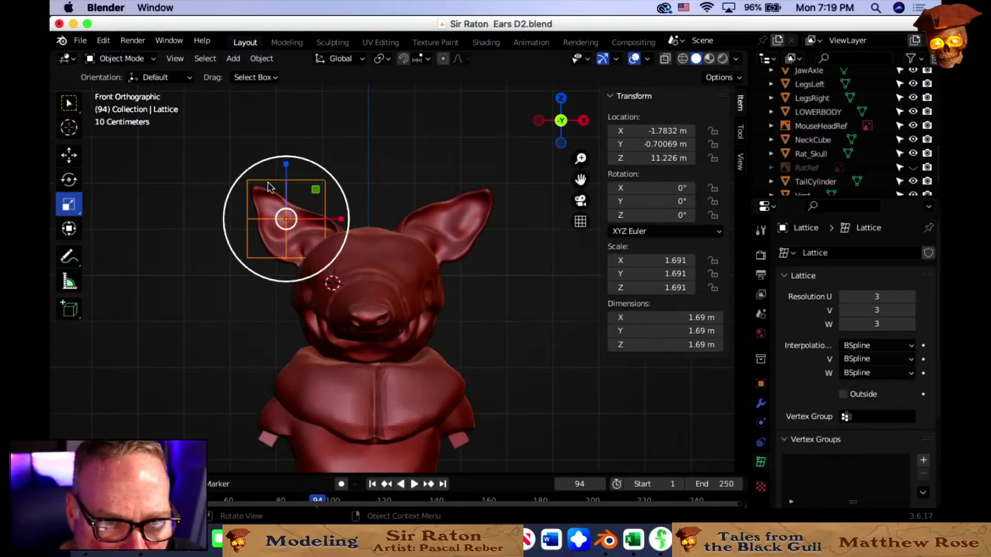
left_click_drag(240, 181, 222, 191)
left_click(69, 181)
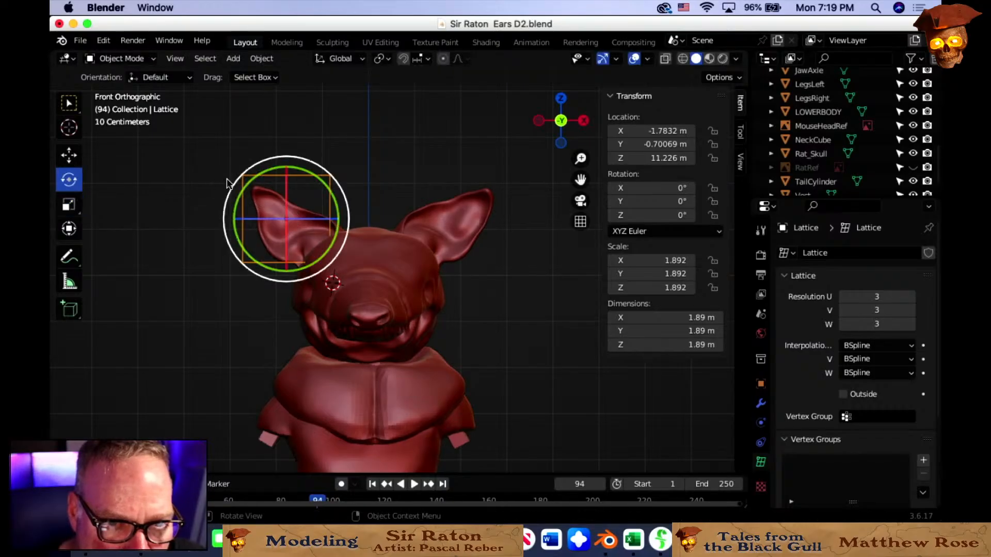
left_click_drag(240, 182, 208, 225)
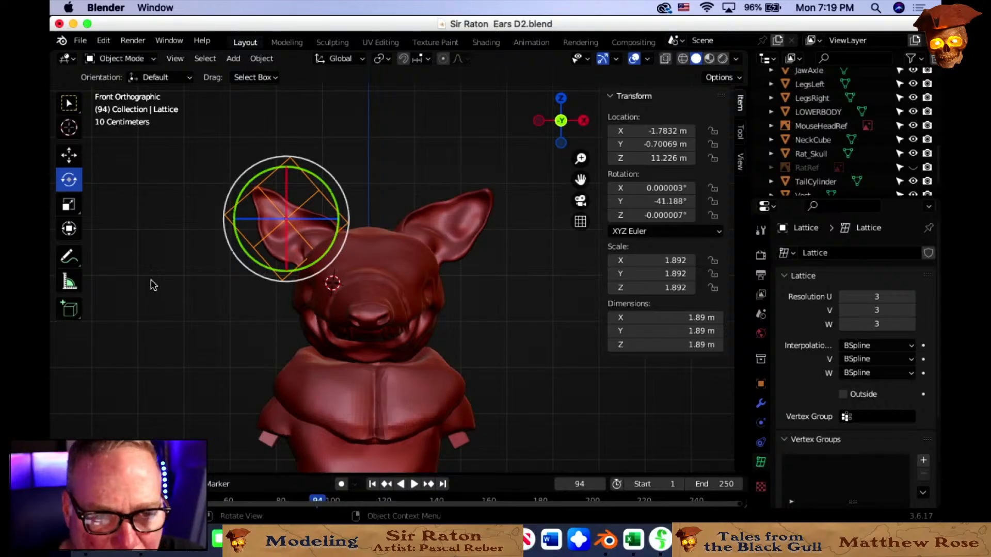
middle_click_drag(150, 282, 203, 292)
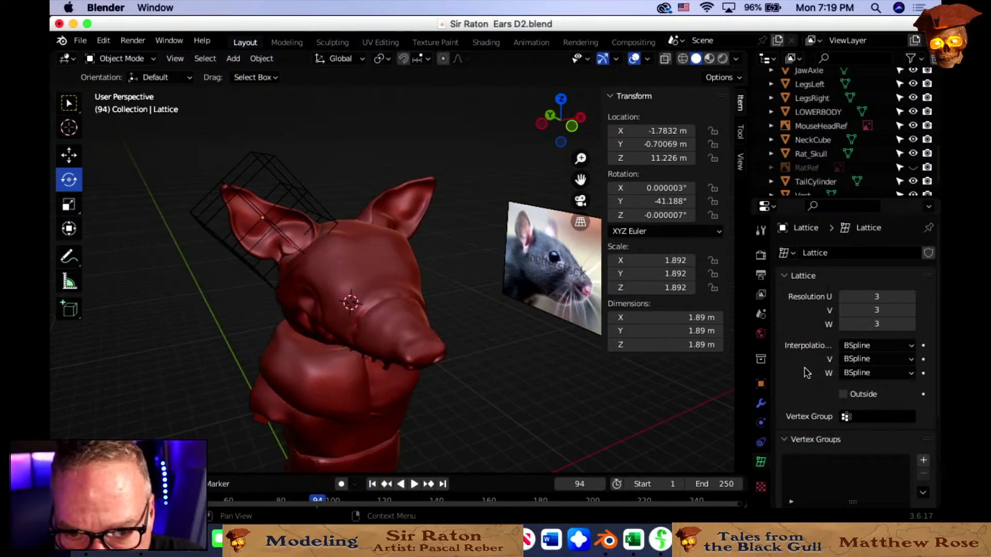
Select the Rat_Skull mesh and add a Lattice modifier to it.
left_click(762, 406)
left_click(826, 254)
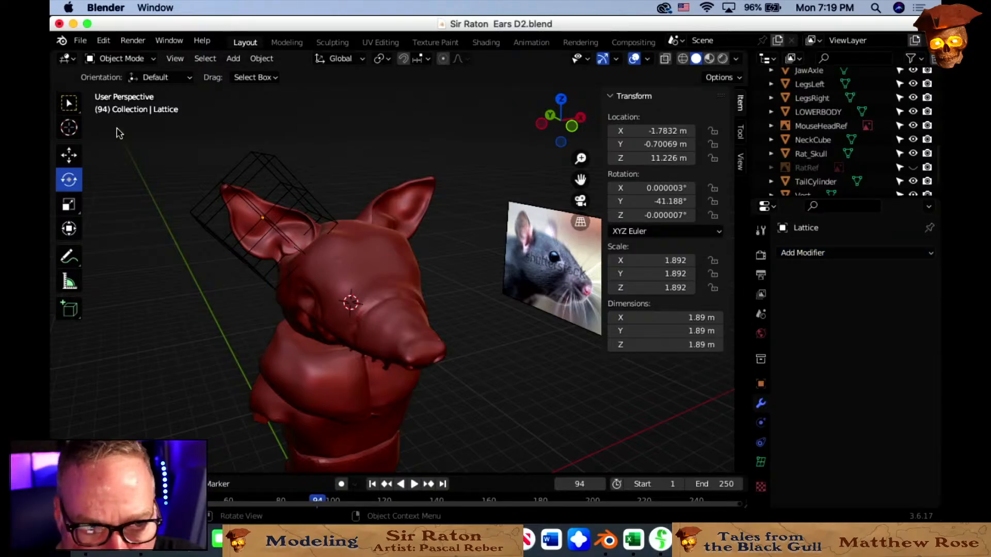
left_click(69, 103)
left_click(397, 300)
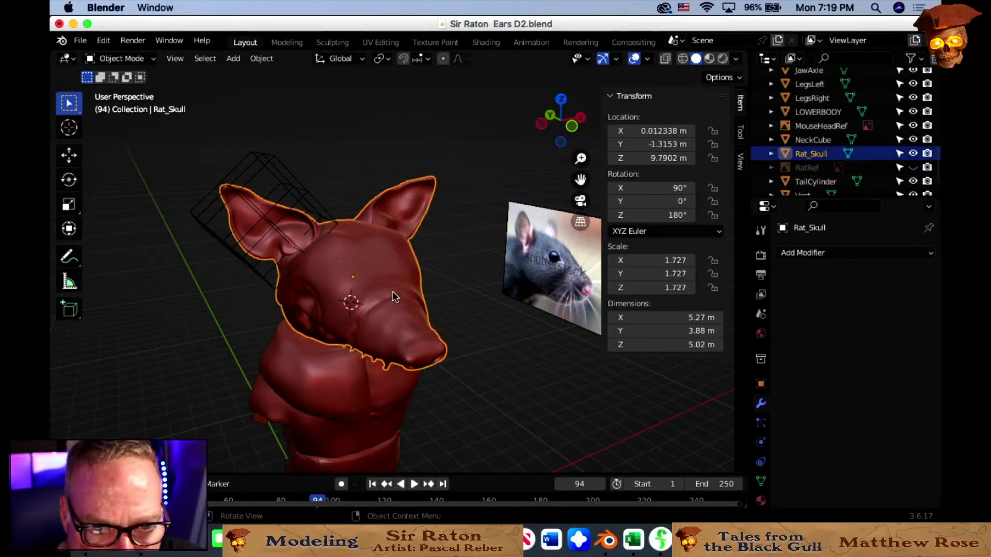
left_click(824, 255)
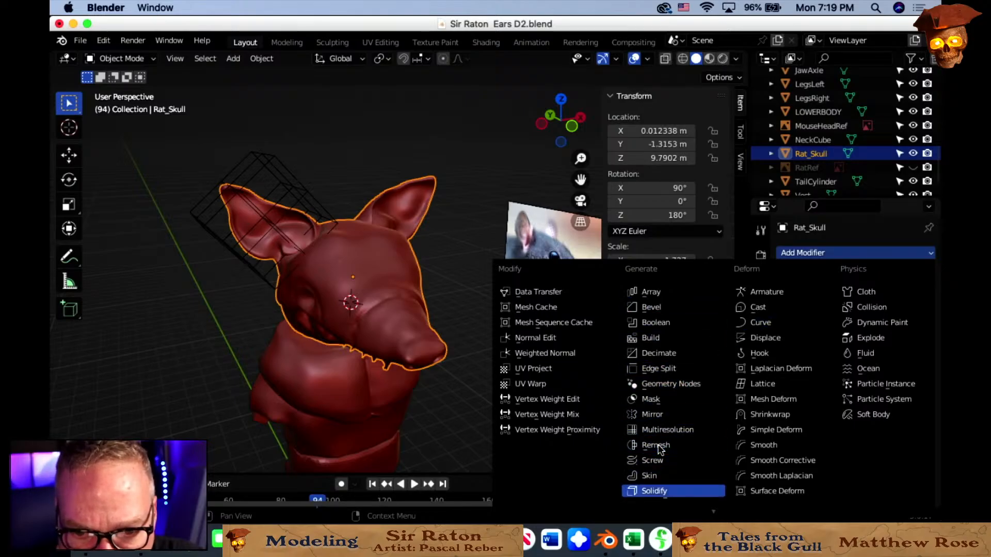
scroll(658, 488, "down", 1)
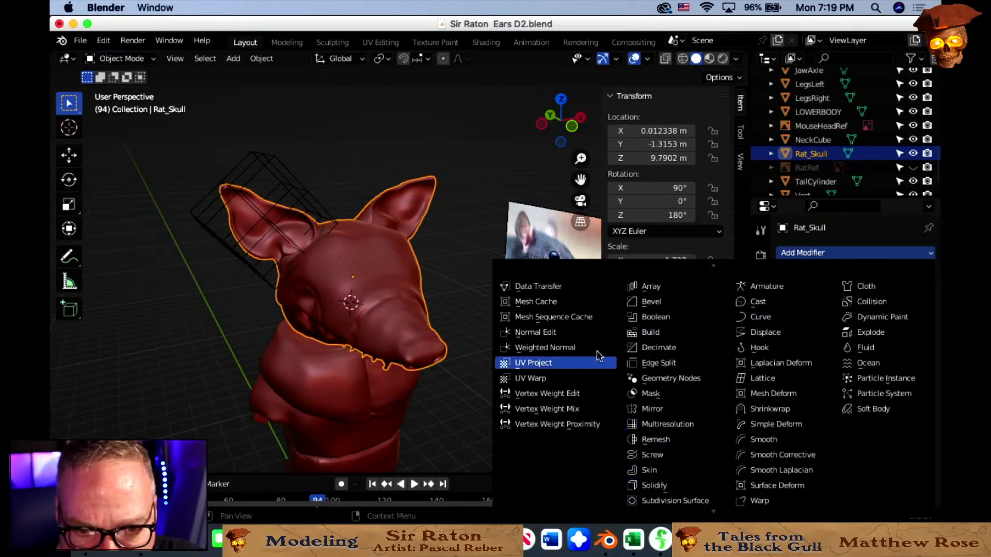
left_click(774, 380)
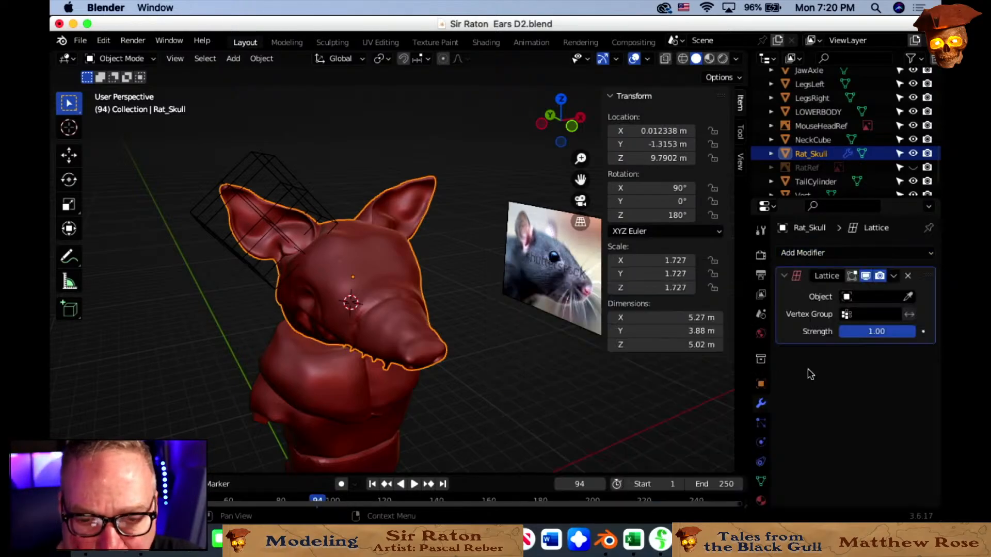
Set the Lattice object as the target of Rat_Skull's Lattice modifier, leaving the mesh in Object Mode and deselected.
left_click(909, 297)
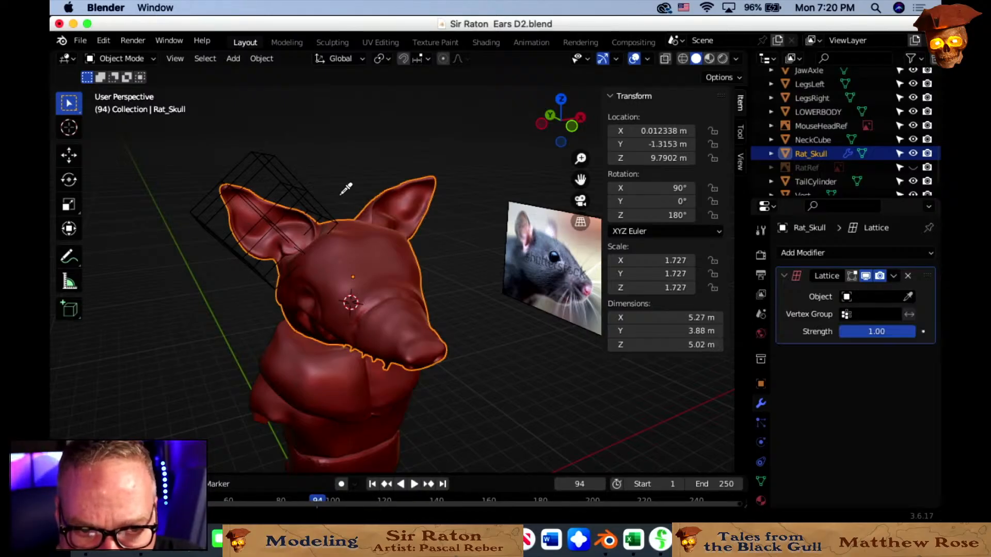
left_click(308, 196)
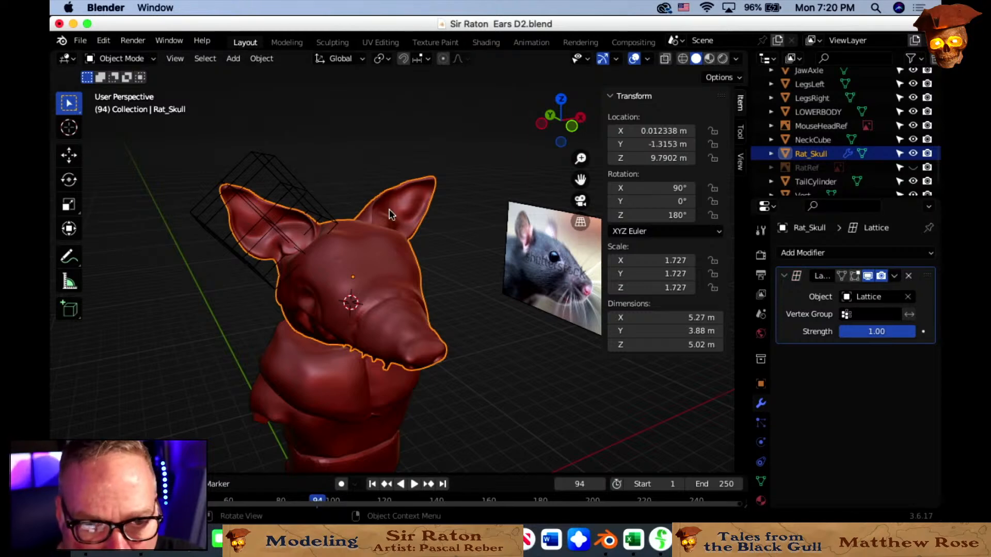
left_click(137, 59)
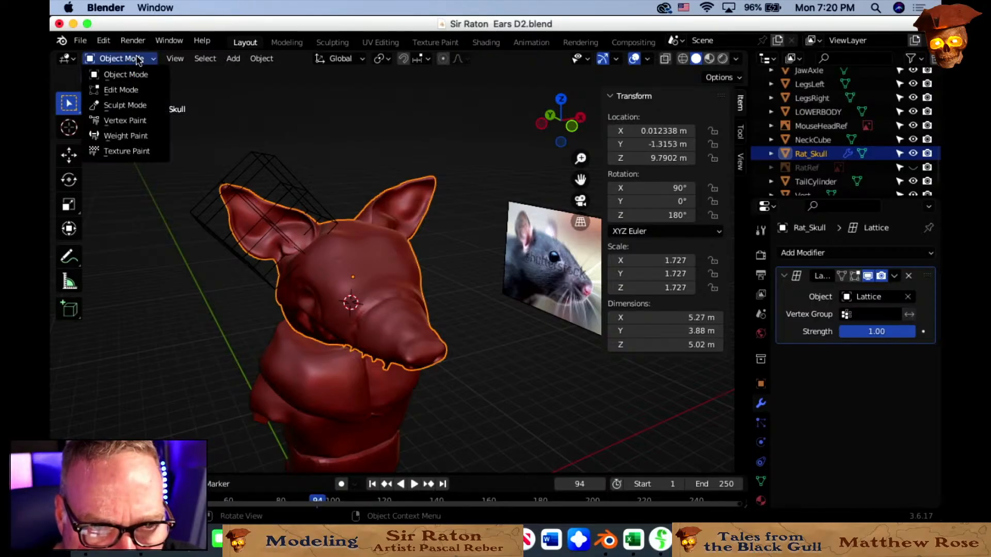
left_click(361, 120)
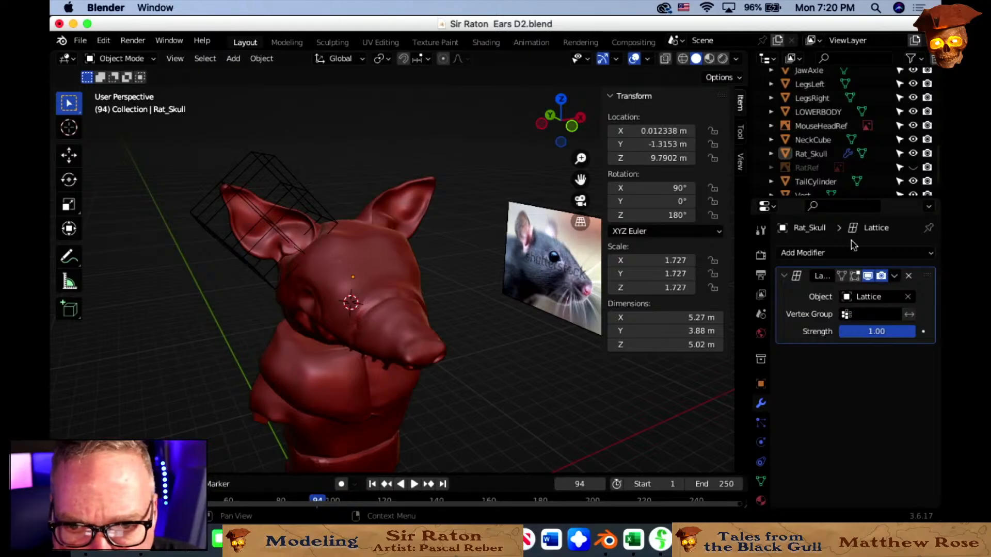
Try rotating the Lattice object about -2.4° around Z, and undo the rotation.
scroll(829, 159, "down", 1)
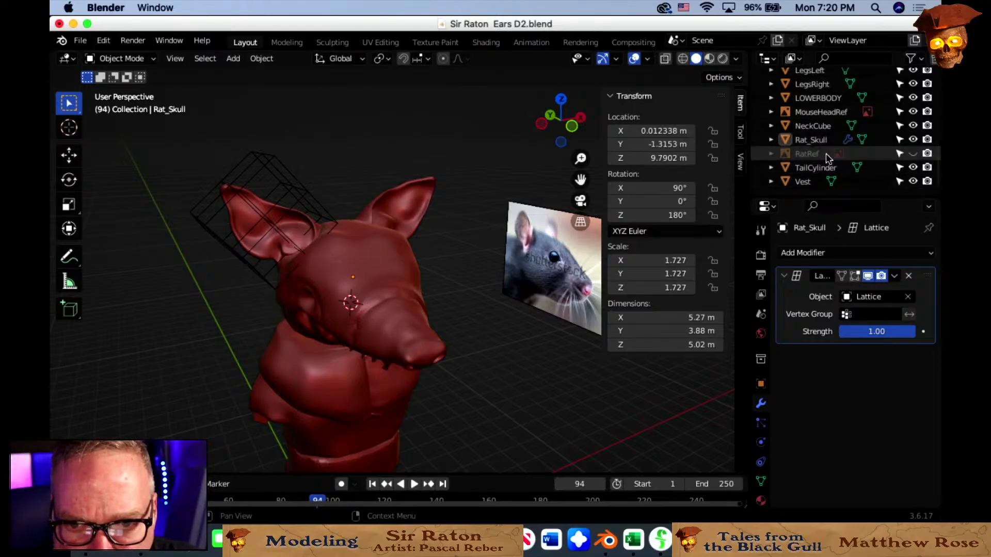
scroll(826, 154, "up", 4)
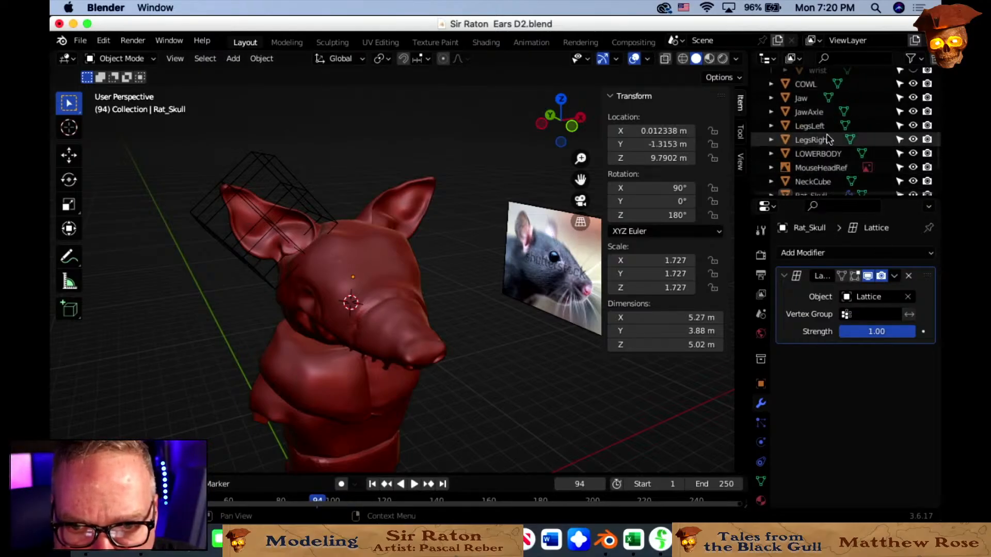
scroll(825, 146, "up", 6)
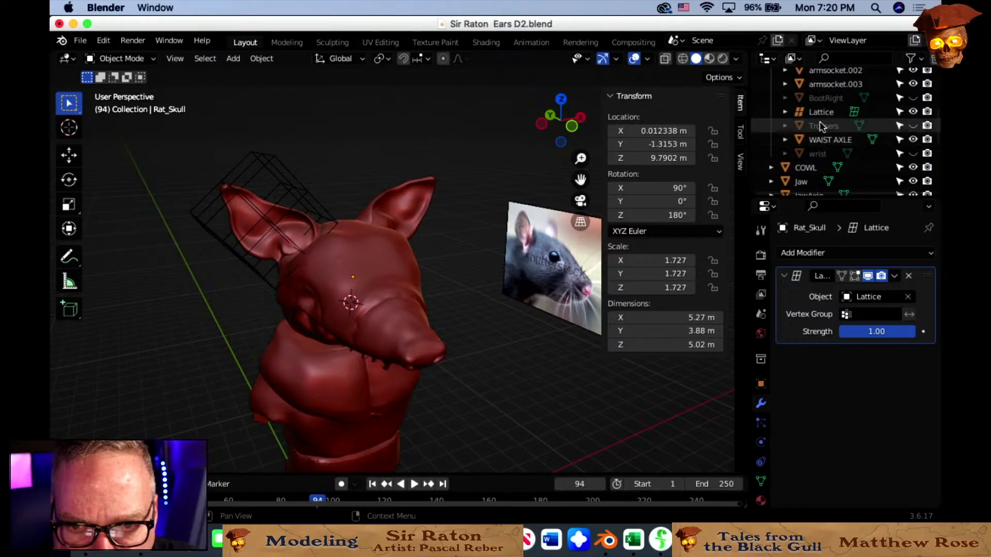
left_click(821, 112)
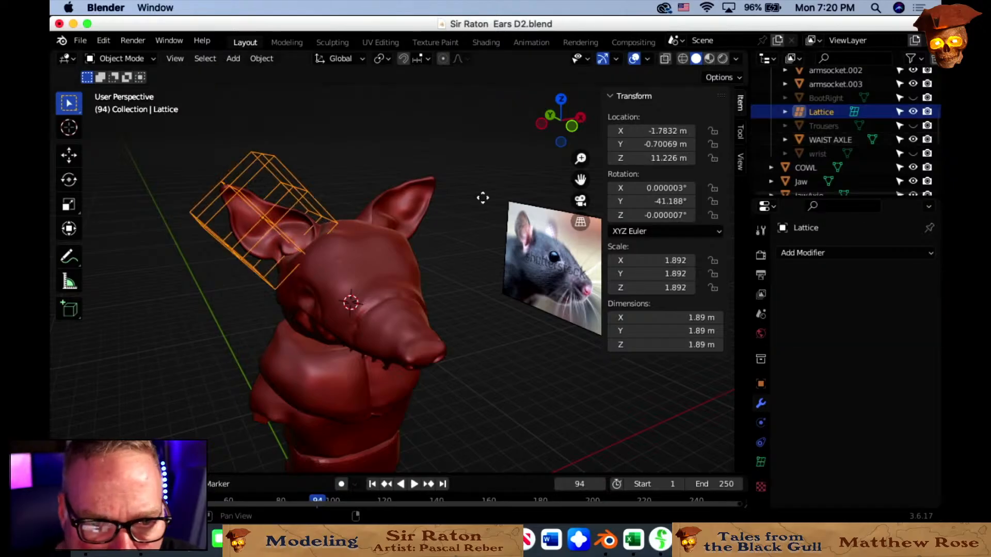
left_click(75, 185)
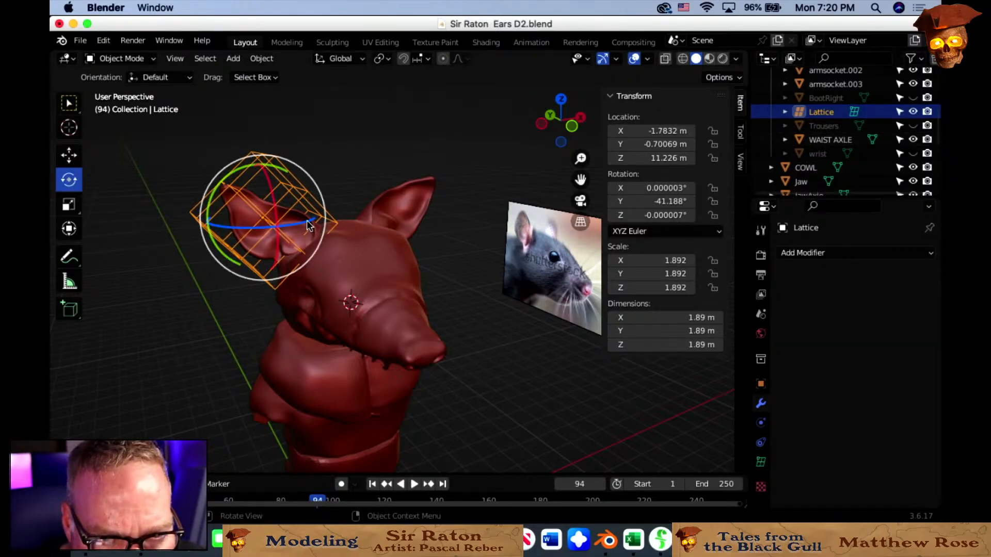
mouse_move(304, 230)
left_mouse_down()
mouse_move(288, 237)
mouse_move(316, 237)
left_mouse_up()
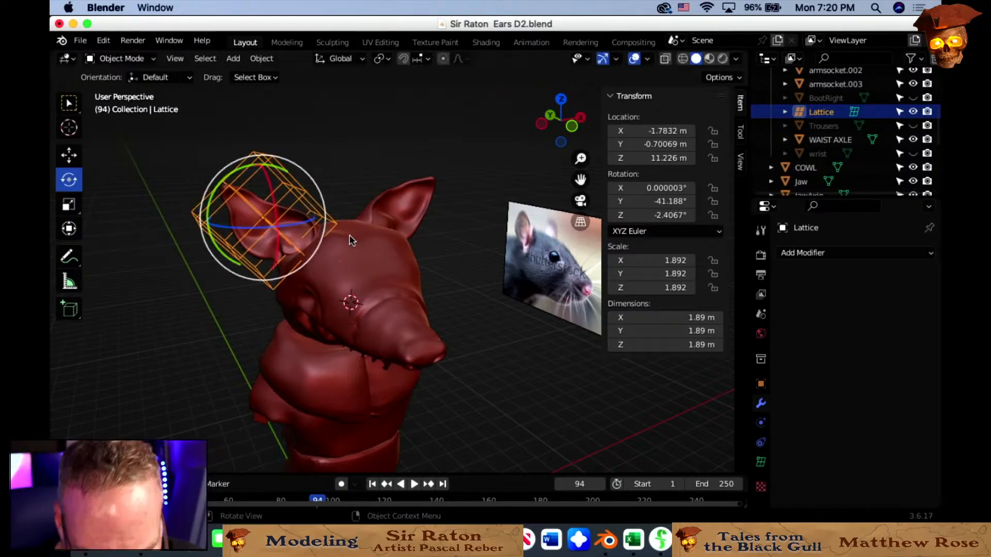
key("super+z")
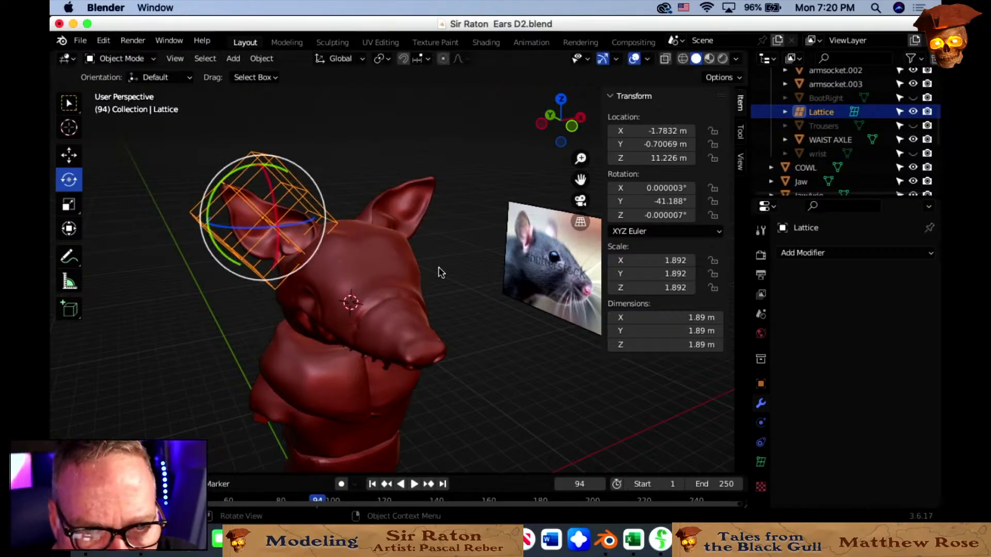
Inspect Rat_Skull's Lattice modifier and check which object it uses as its deformation target.
left_click(453, 315)
middle_click_drag(396, 308, 503, 321)
middle_click_drag(635, 378, 562, 382)
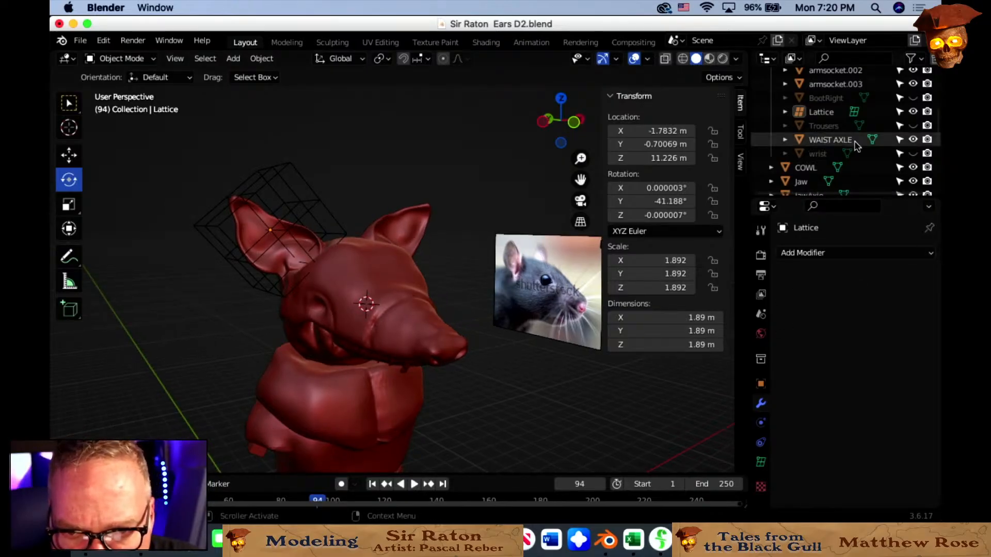
left_click(391, 303)
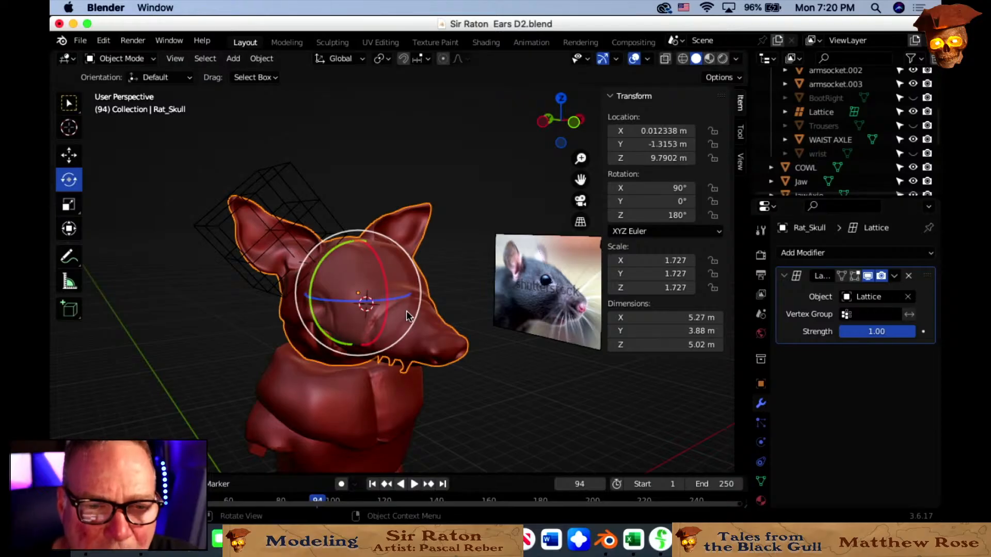
left_click(317, 202)
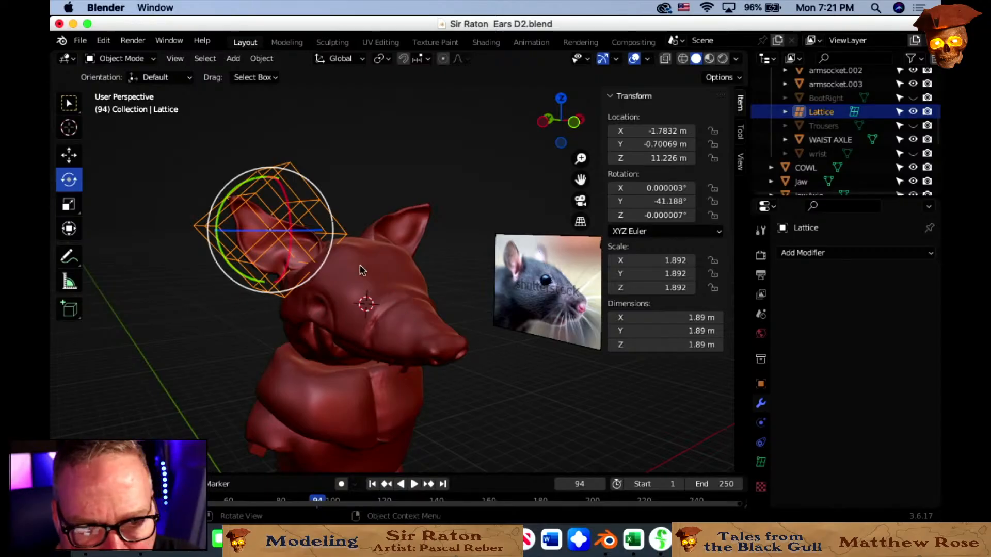
left_click(375, 277)
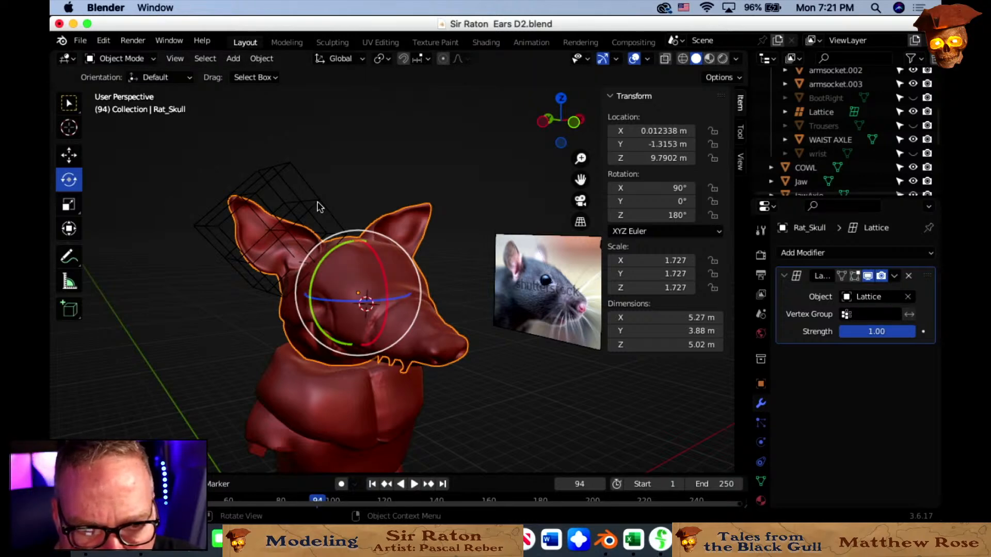
left_click(878, 302)
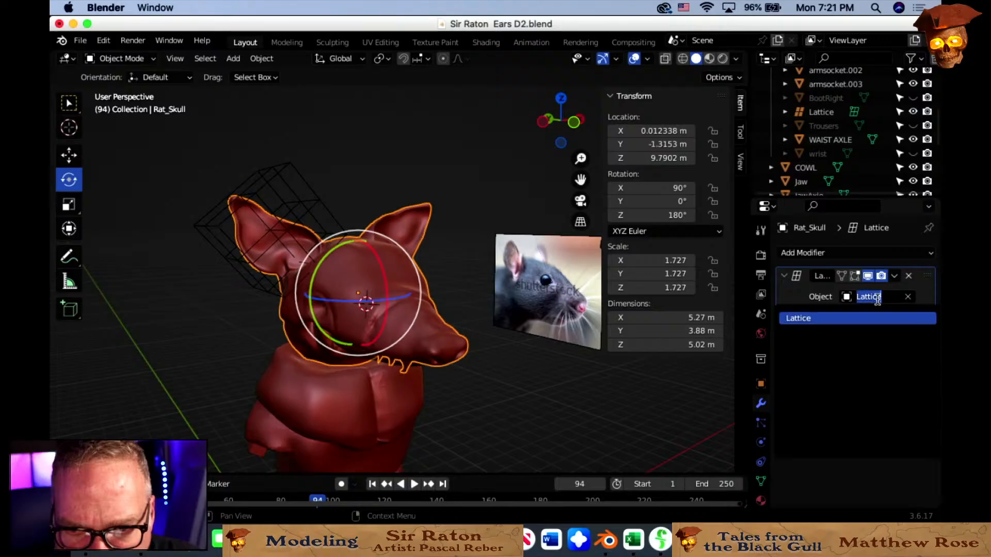
key("Return")
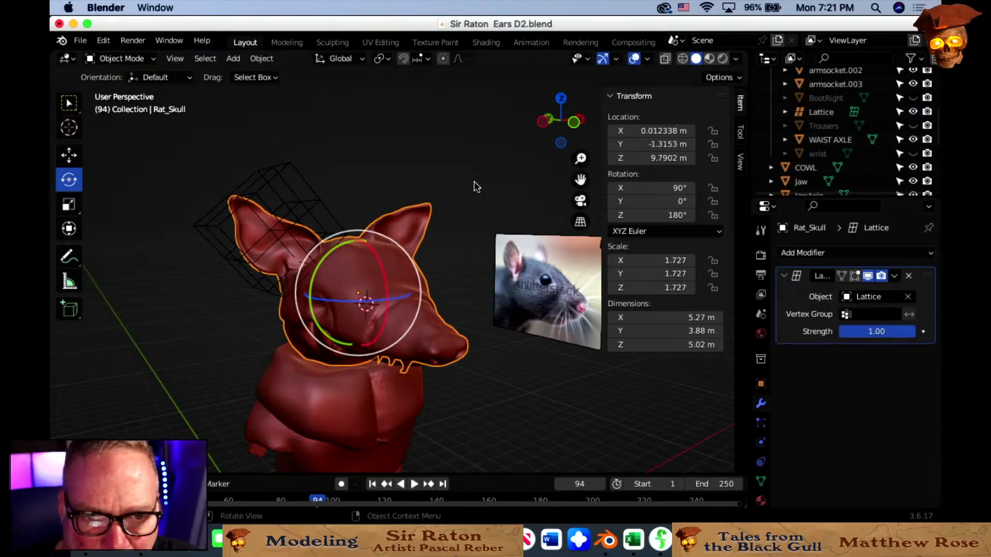
Put the Lattice object into Edit Mode and slightly move the two front corner control points at its outer end near the ear tip.
left_click(322, 207)
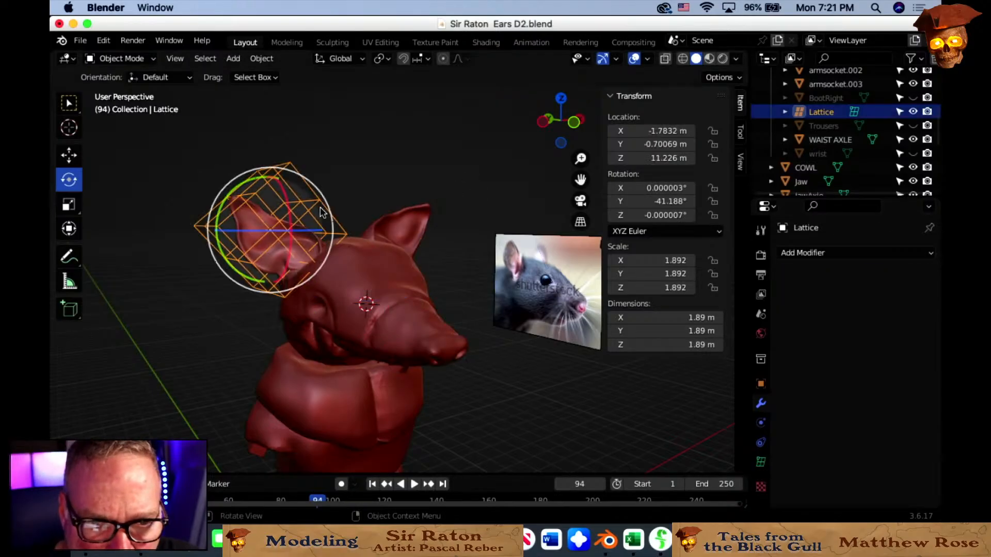
left_click(117, 58)
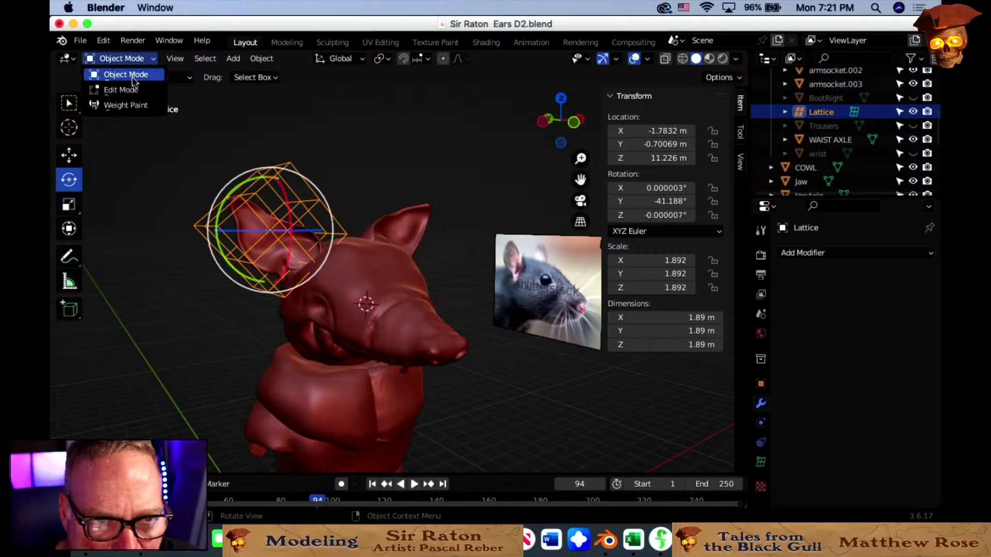
left_click(129, 89)
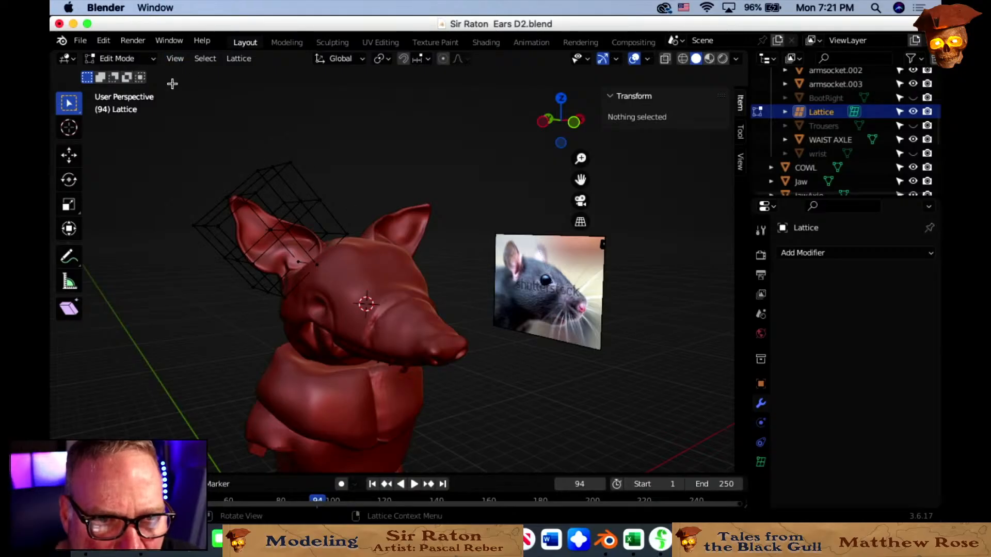
left_click(291, 163)
key("g")
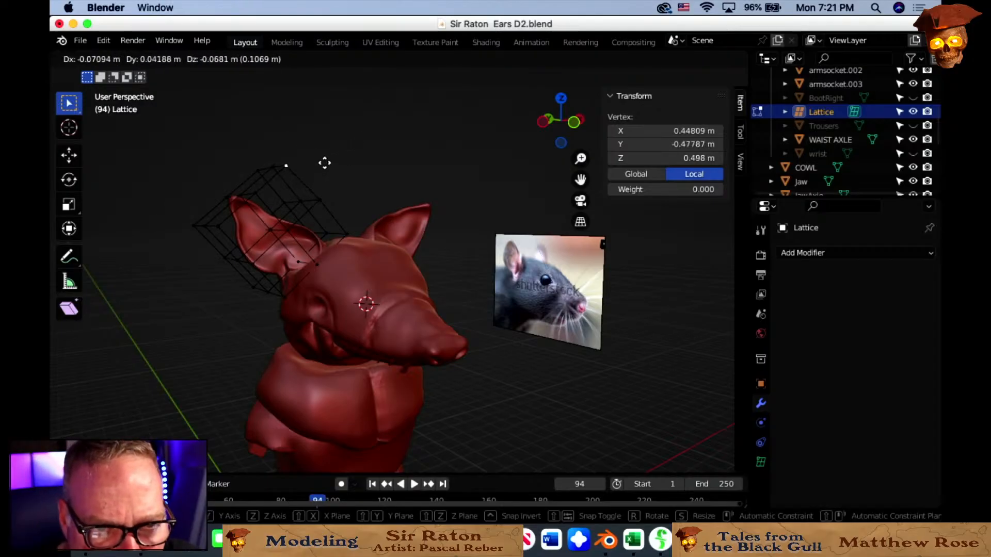
left_click(327, 161)
left_click(218, 227)
key("g")
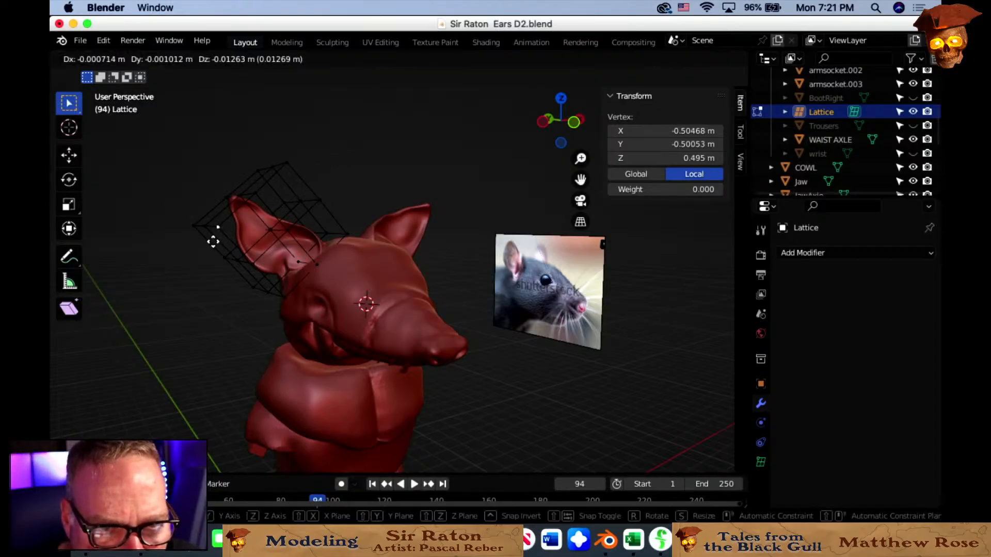
left_click(225, 223)
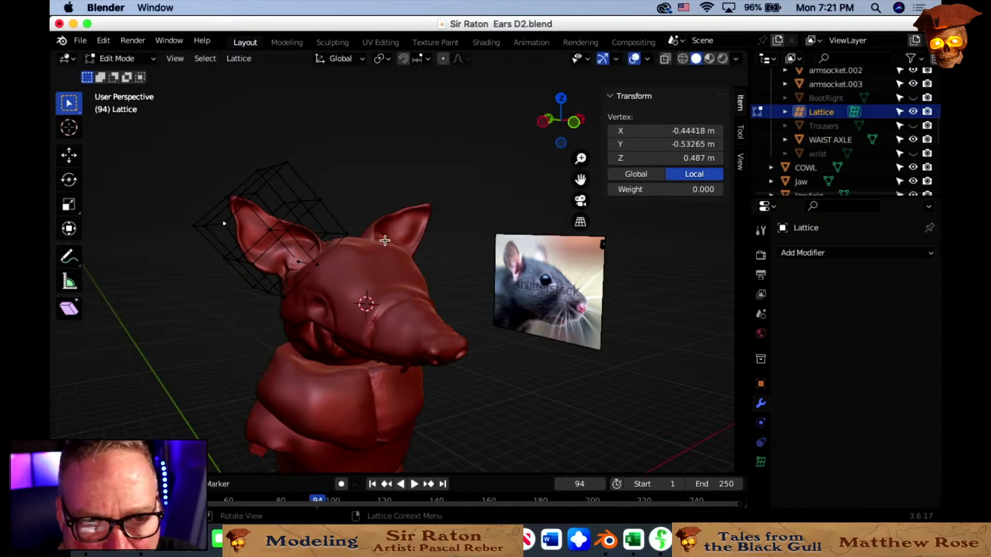
left_click(433, 179)
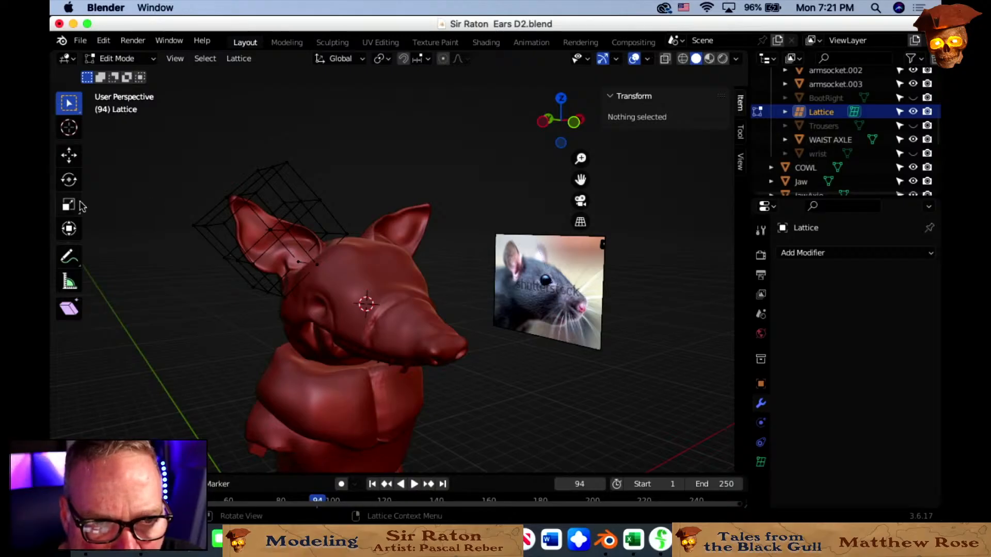
Return to Object Mode and remove the Lattice modifier from Rat_Skull.
left_click(69, 156)
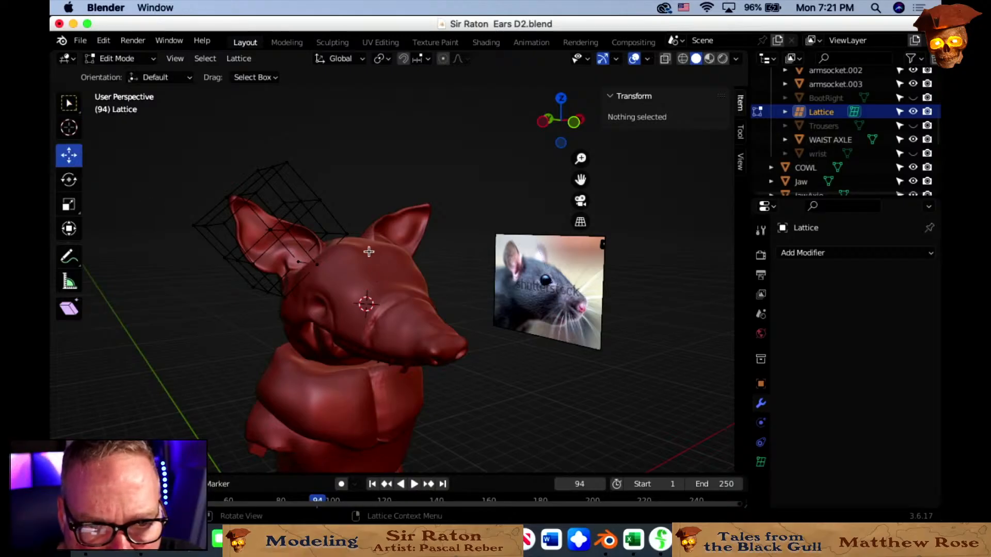
left_click(69, 103)
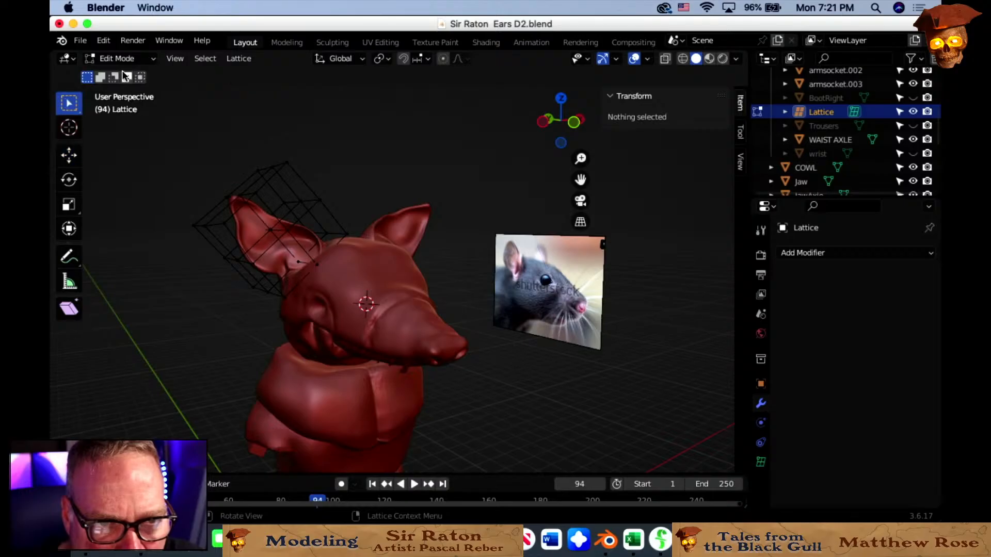
left_click(119, 58)
left_click(129, 75)
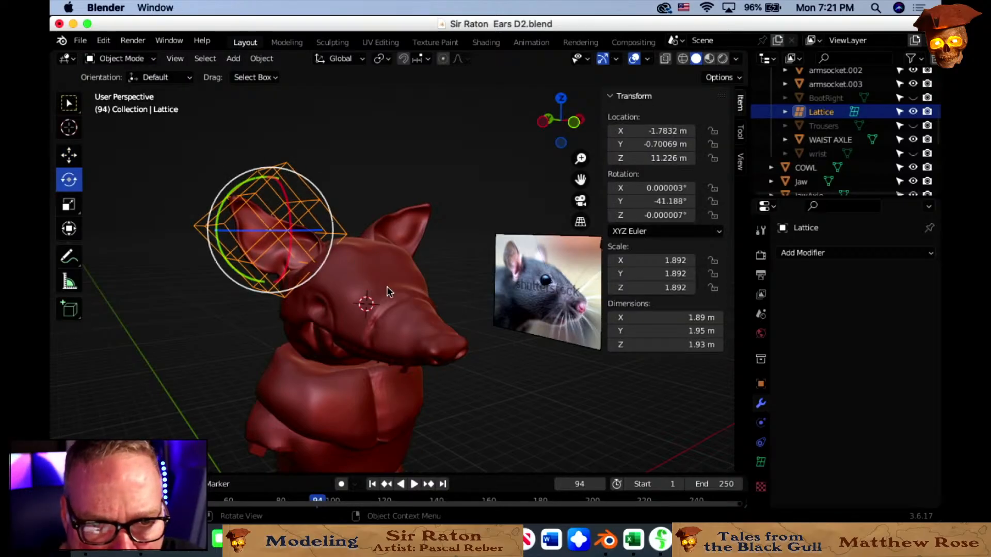
left_click(402, 316)
middle_click_drag(462, 338, 441, 324)
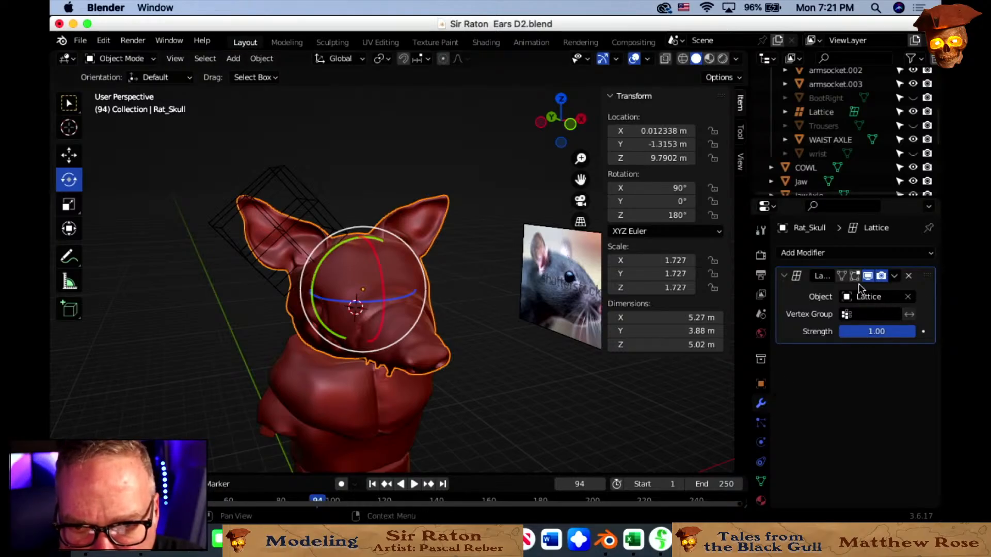
left_click(909, 277)
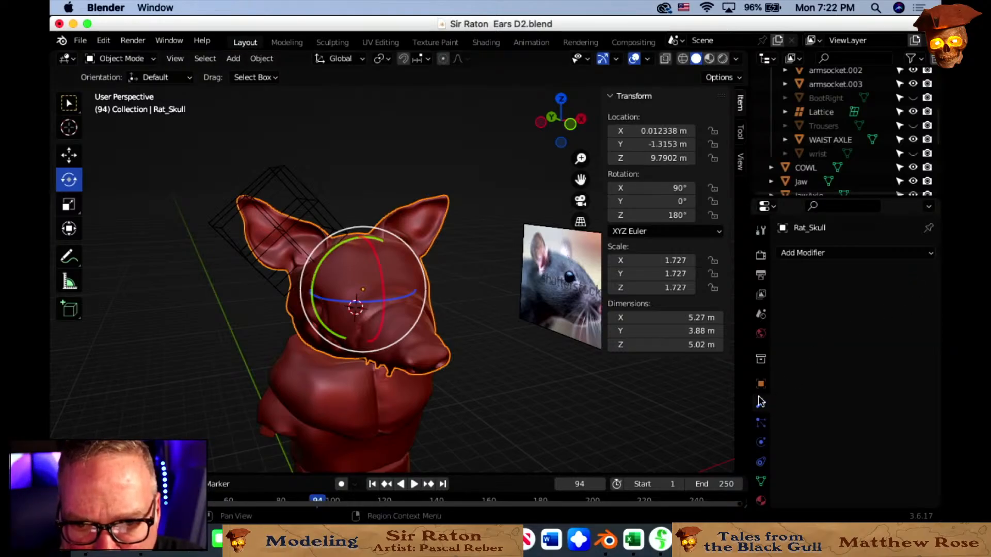
Add a new Lattice modifier to Rat_Skull with the Lattice object as its target.
left_click(811, 252)
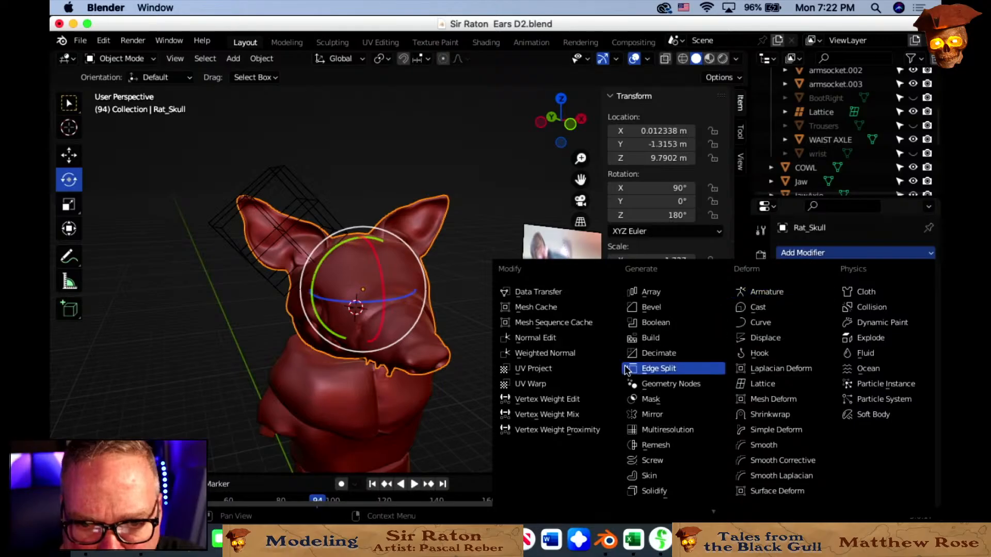
left_click(805, 384)
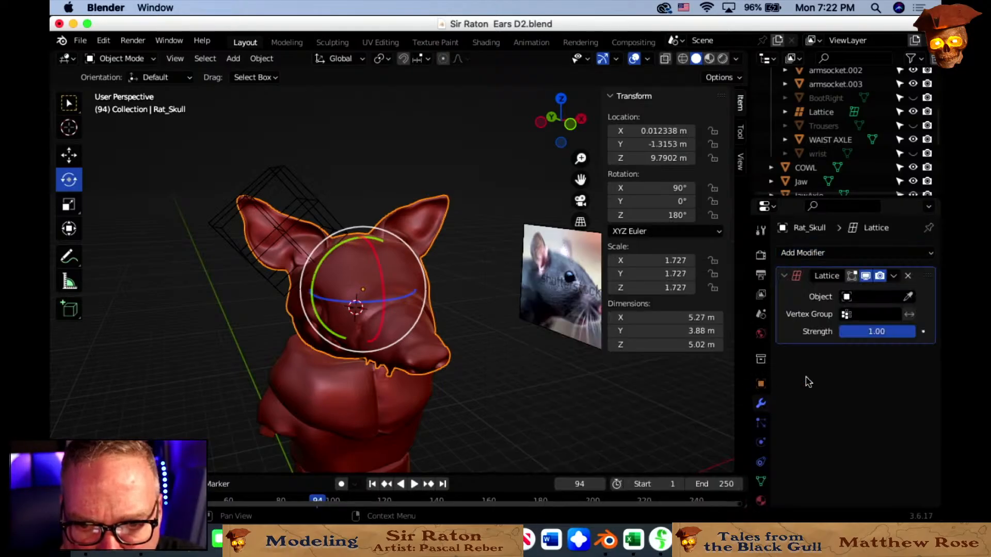
left_click(908, 297)
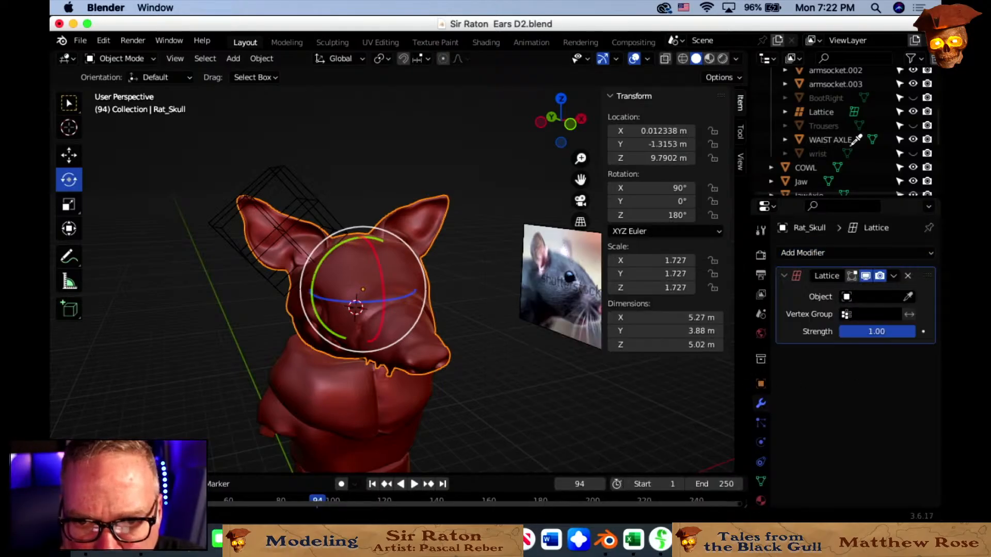
left_click(821, 110)
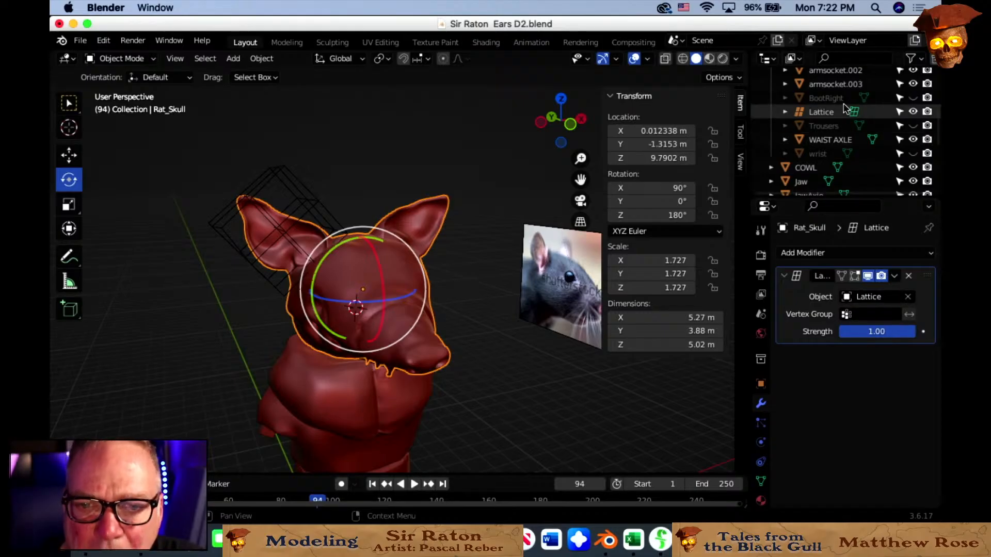
Select the Lattice object and rotate it about 7° around Z.
left_click(822, 112)
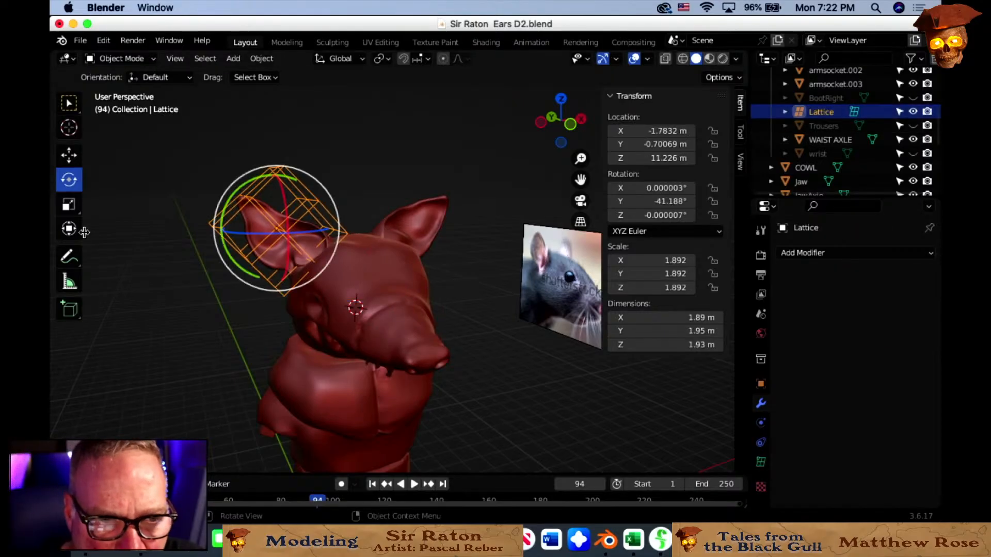
left_click_drag(316, 236, 313, 231)
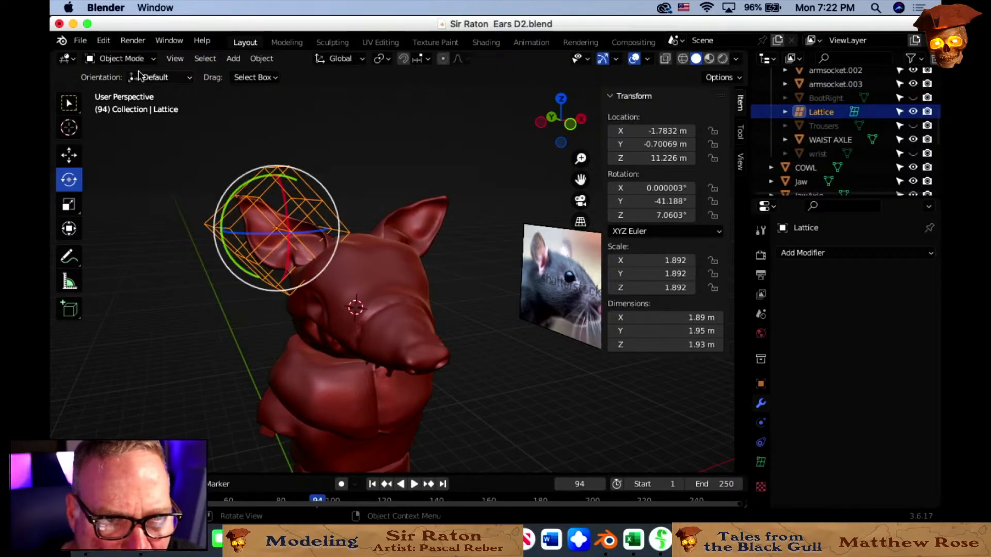
Put the Lattice object into Edit Mode and try shifting its front centre control point slightly to test the ear deformation.
left_click(119, 59)
left_click(122, 89)
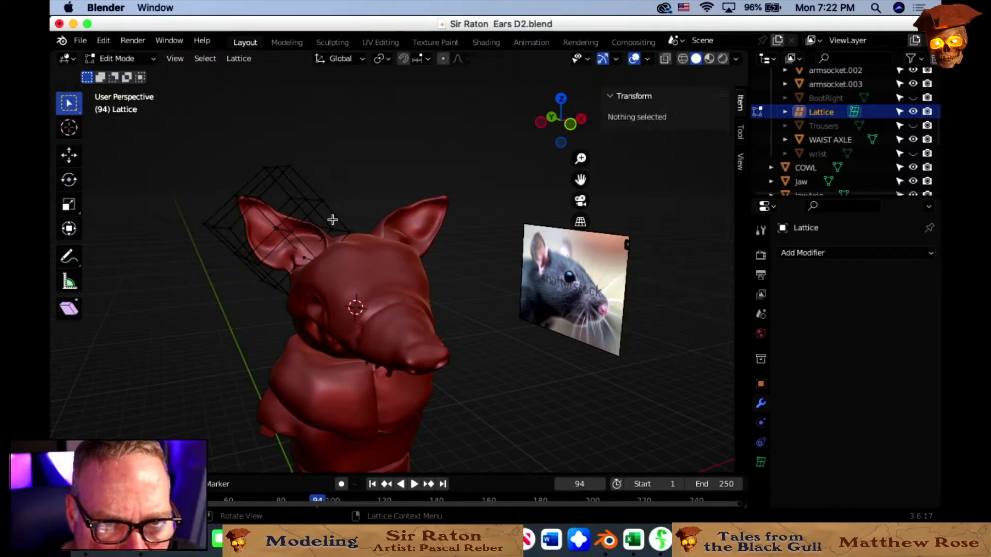
left_click(291, 232)
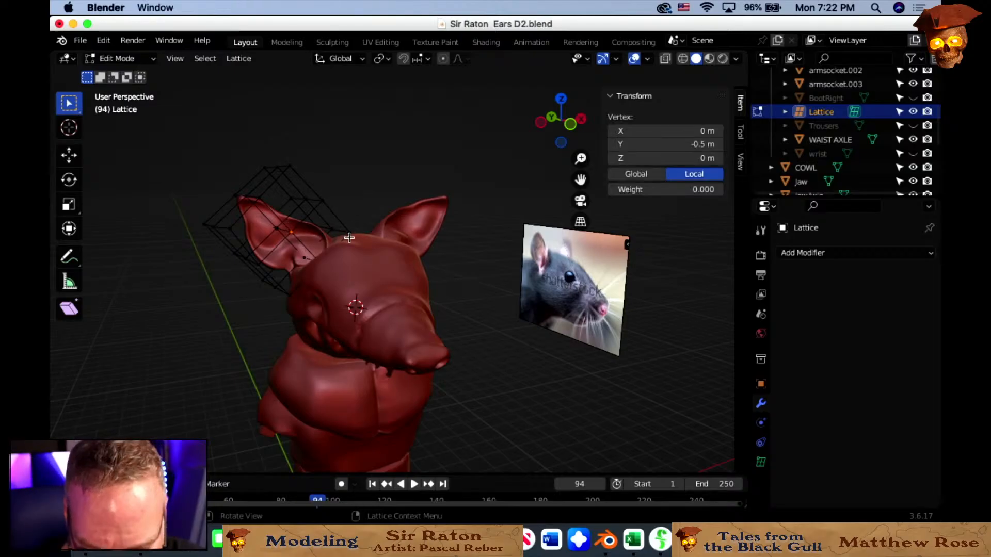
key("g")
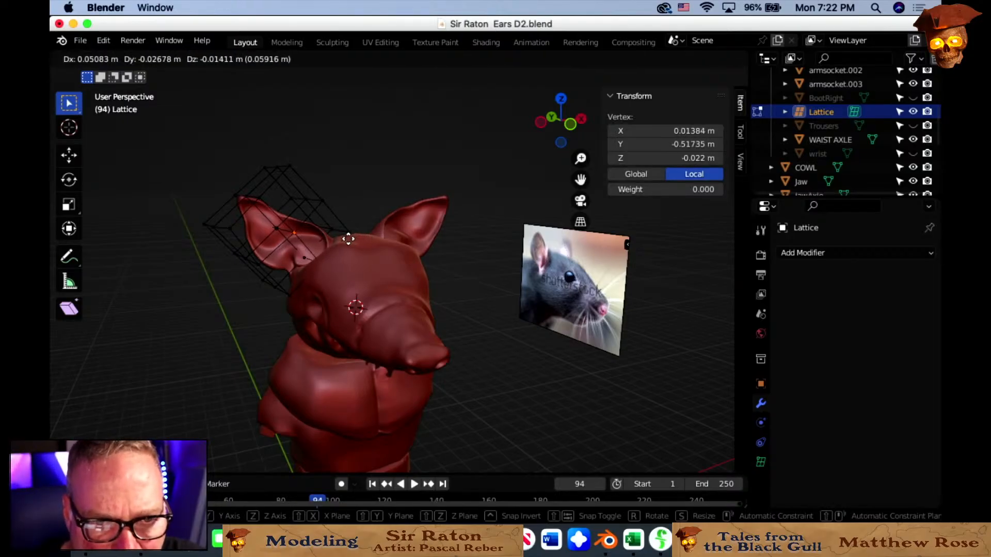
right_click(348, 238)
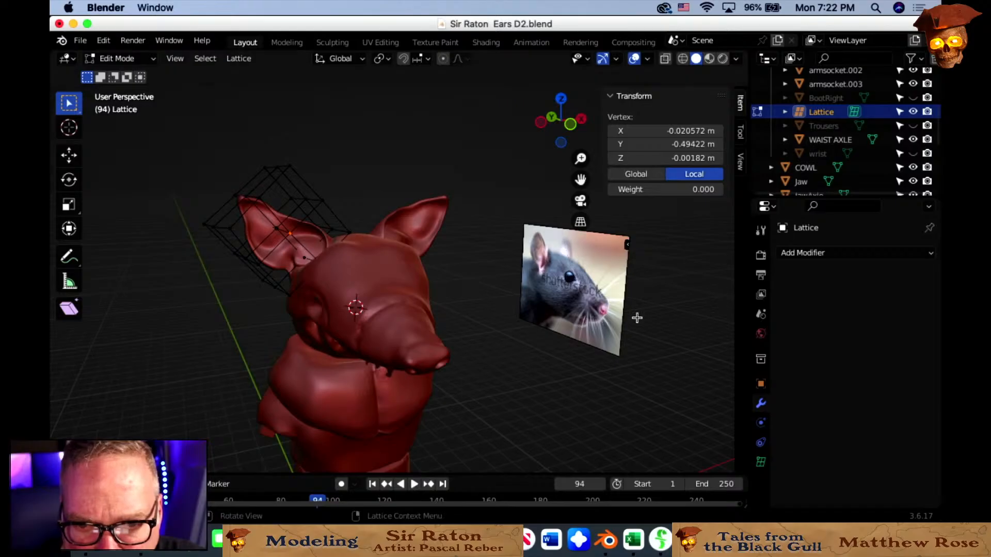
left_click(824, 254)
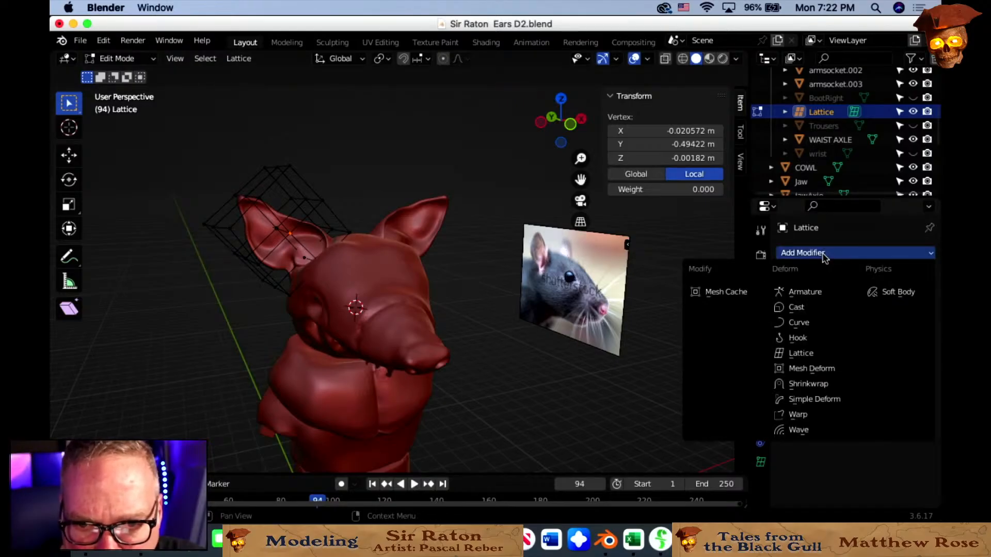
left_click(669, 388)
left_click(761, 462)
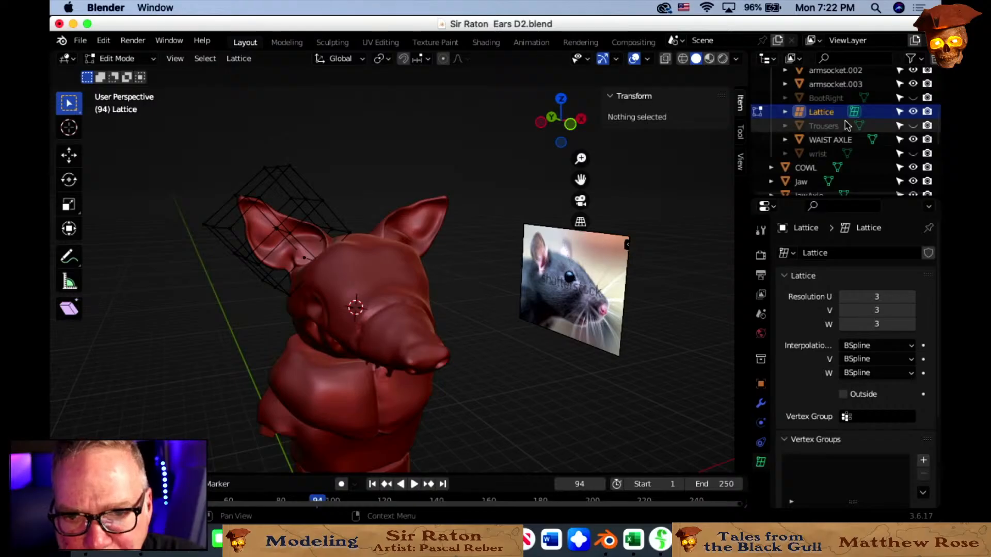
Delete the Lattice object and remove the Lattice modifier from Rat_Skull.
key("x")
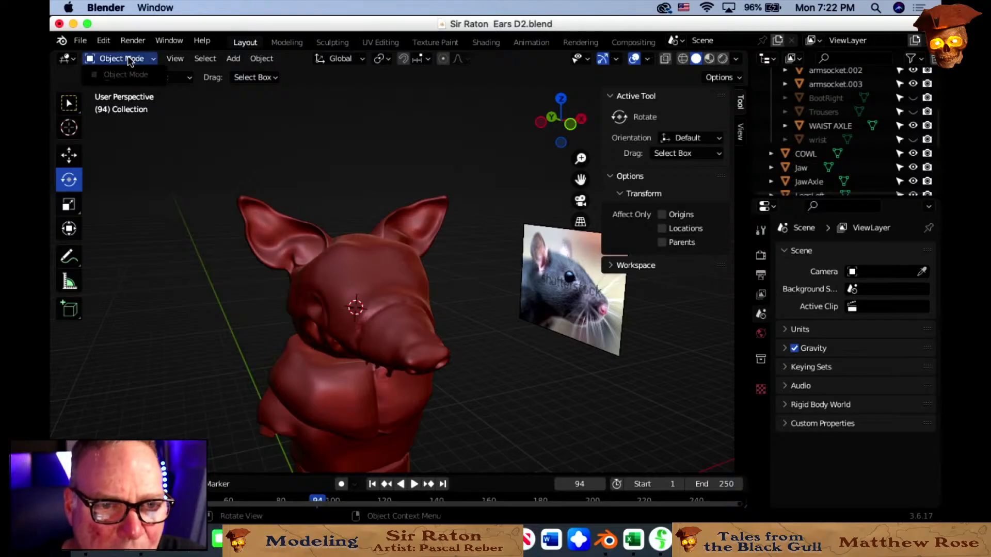
left_click(393, 318)
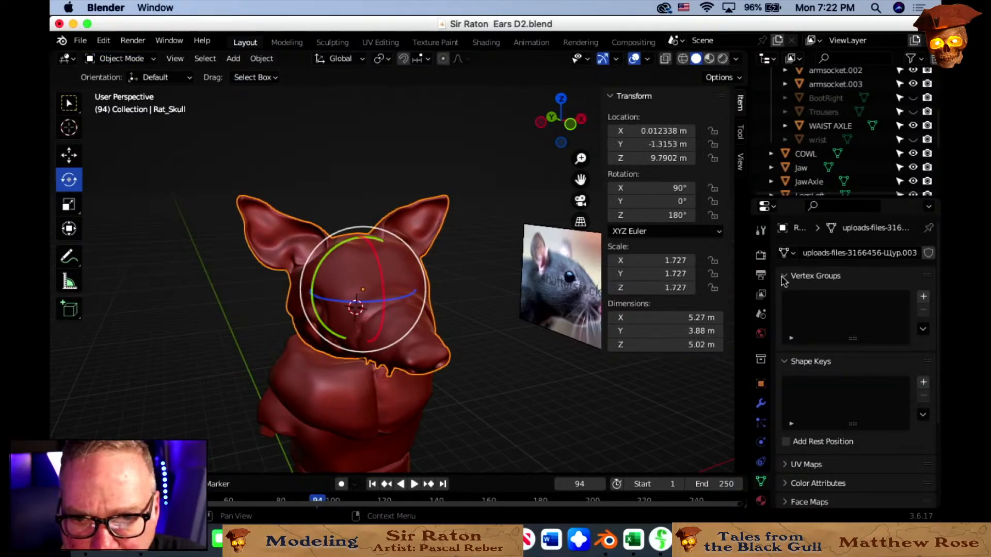
left_click(760, 403)
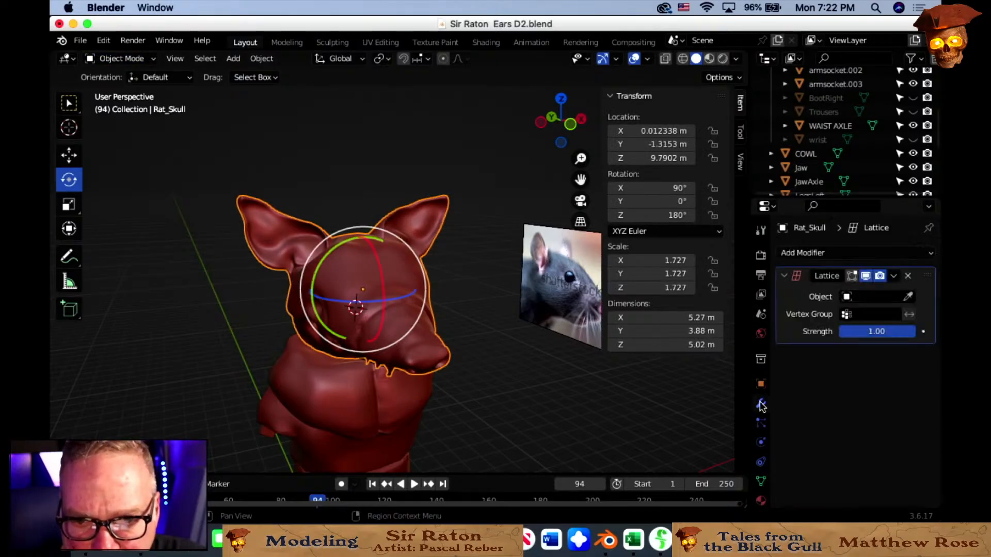
left_click(908, 277)
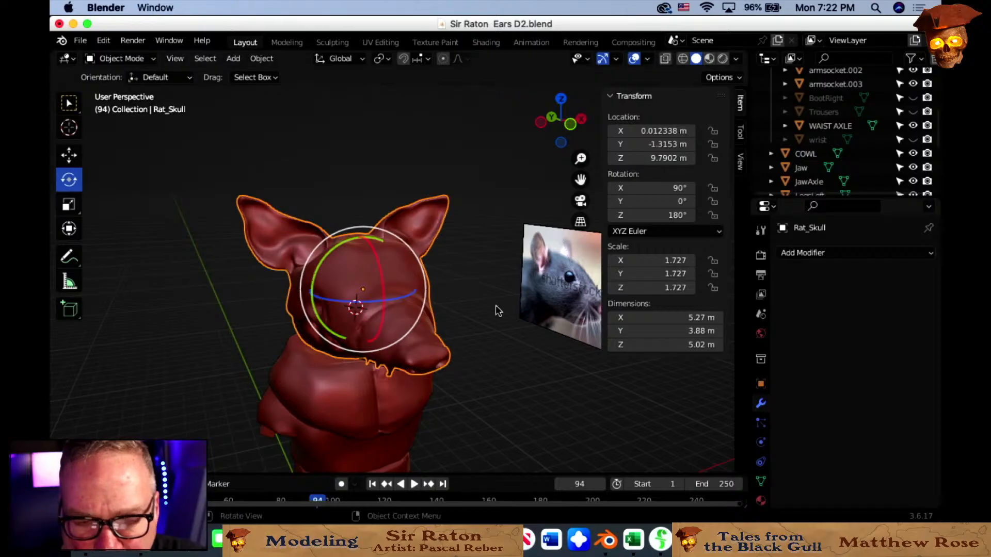
left_click(413, 180)
Add a mesh cube, move it between the rat head and the reference photo, and scale it to about 0.612.
middle_click_drag(371, 276, 325, 290)
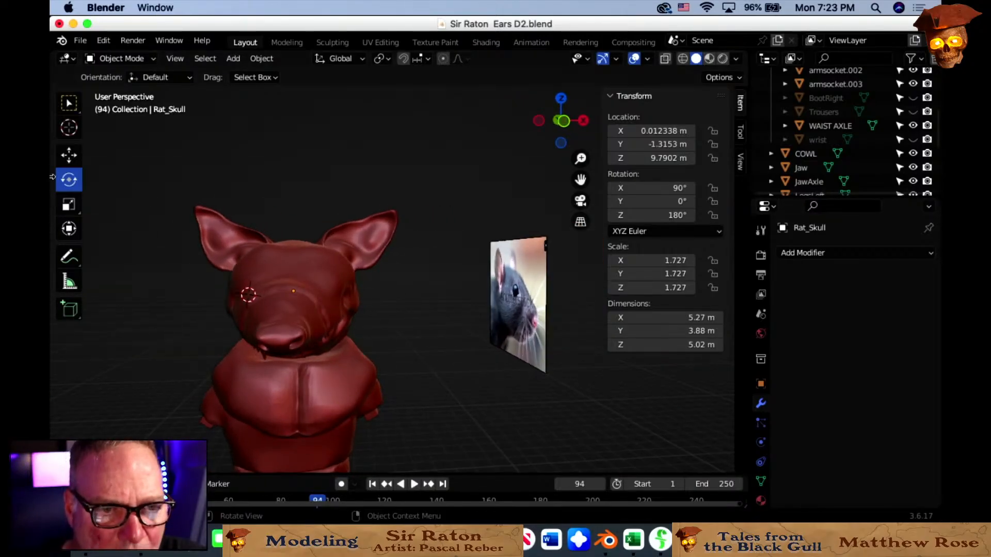
left_click(234, 59)
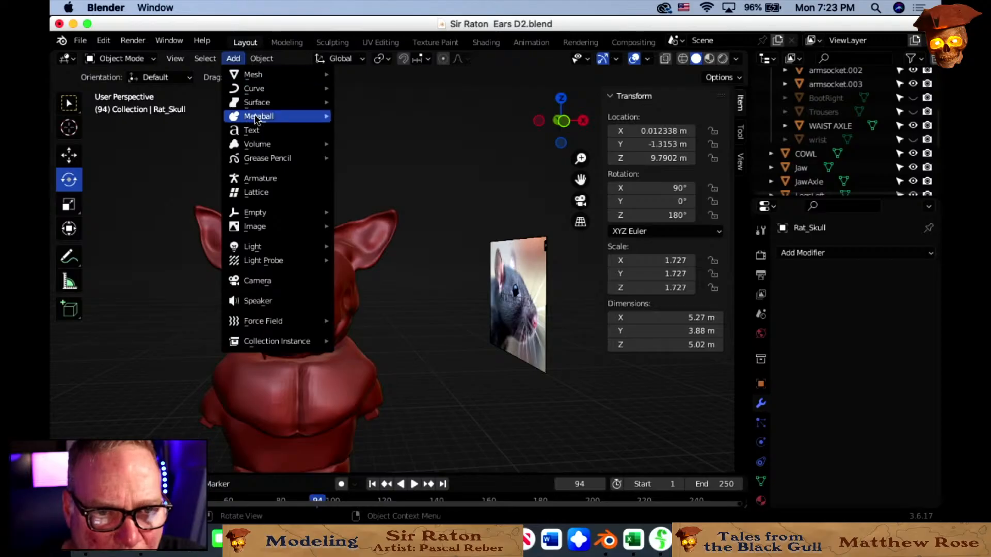
mouse_move(253, 75)
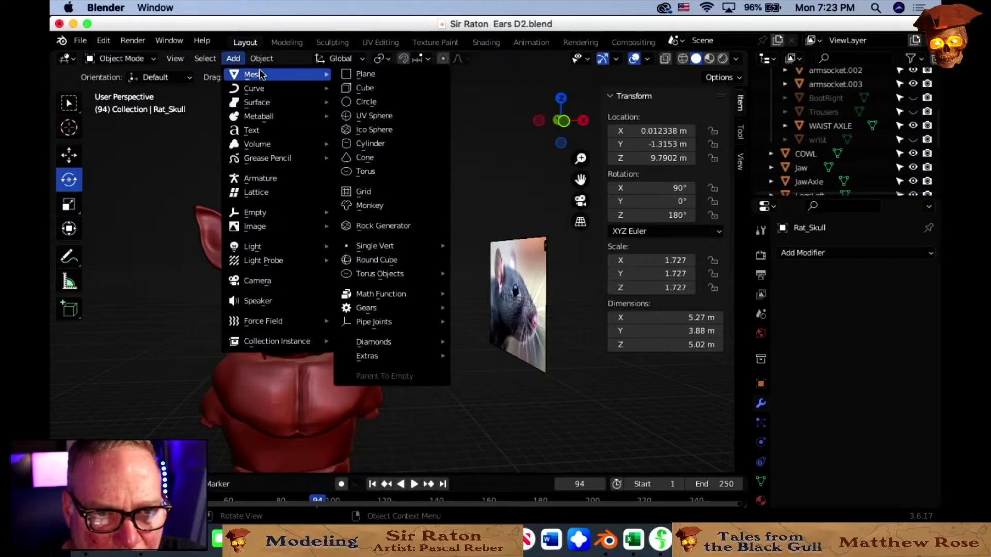
left_click(379, 88)
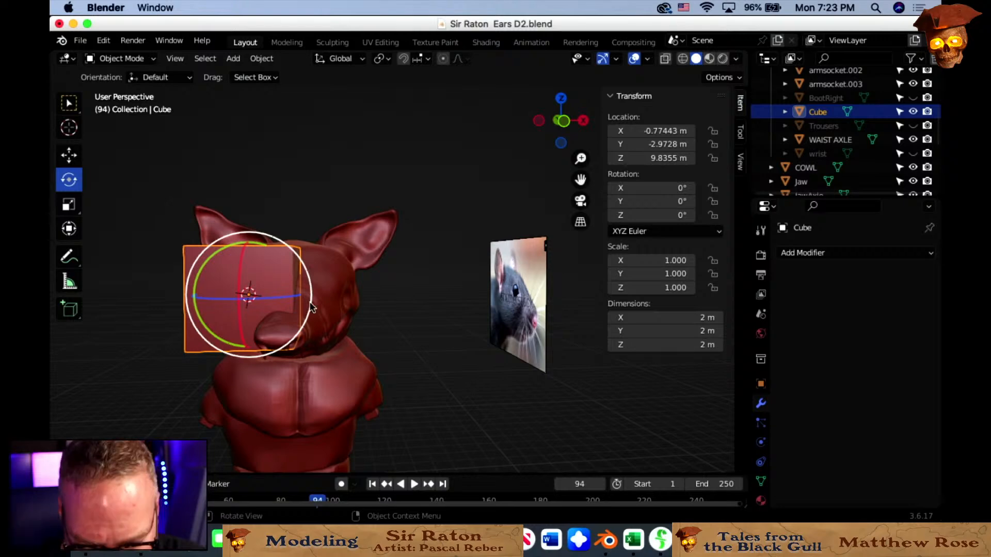
key("g")
left_click(477, 345)
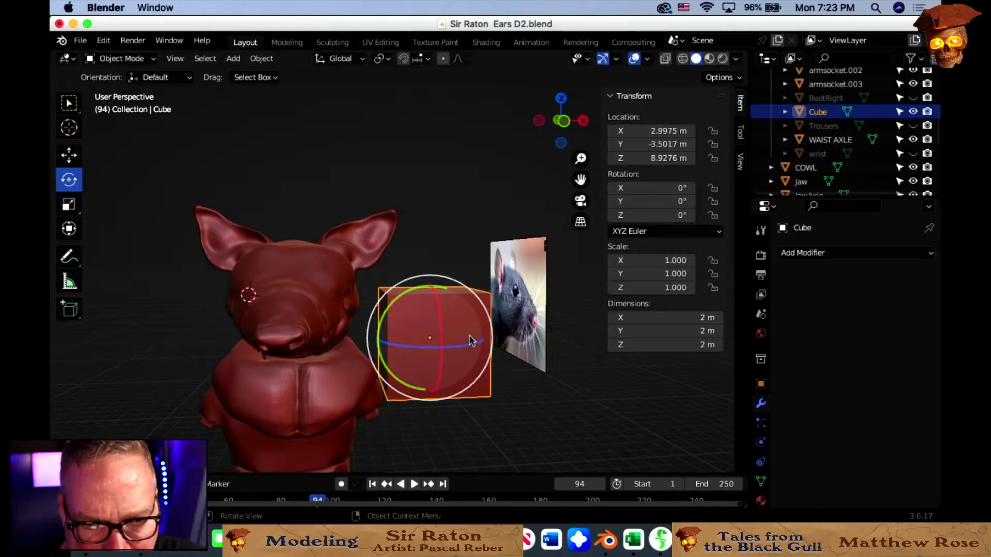
key("s")
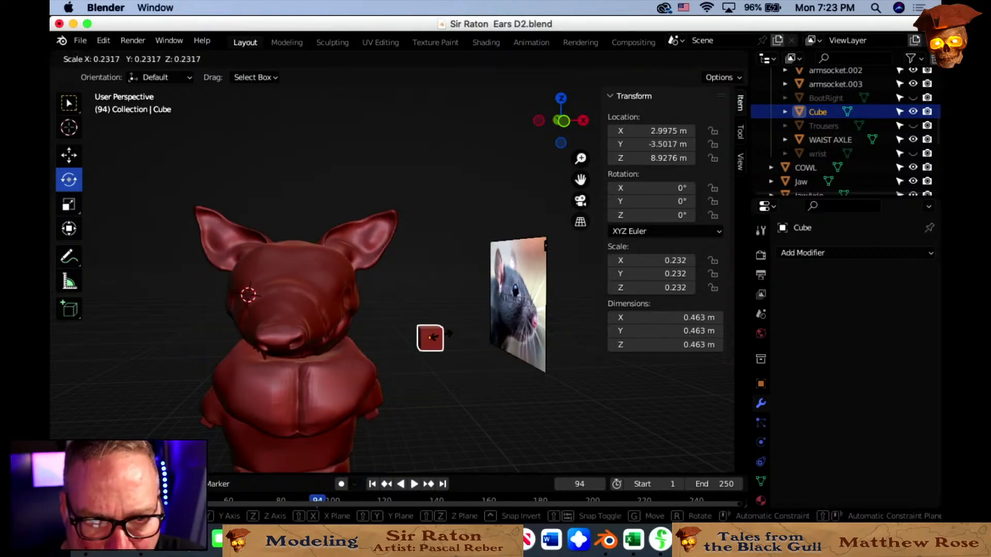
left_click(454, 339)
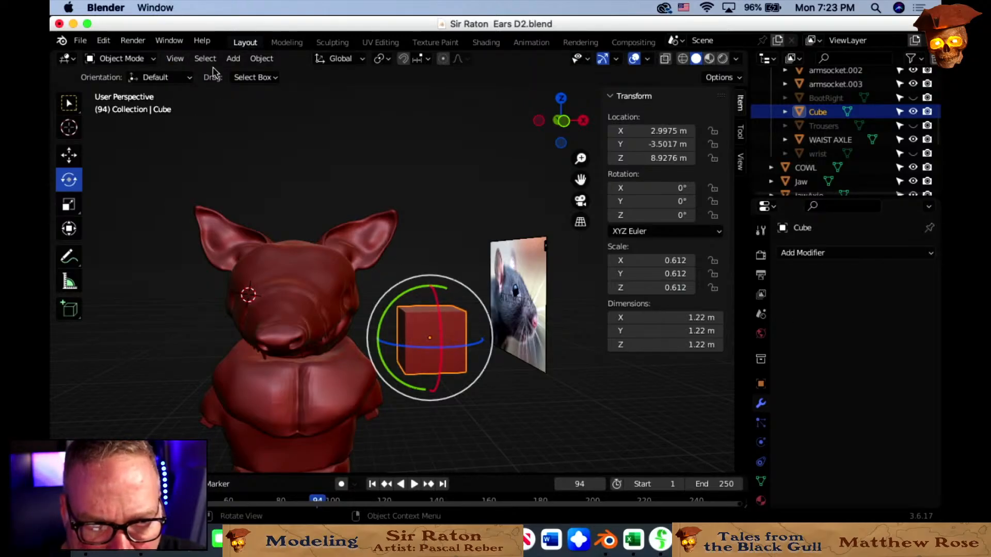
Remesh the cube in Sculpt Mode with a voxel size of about 0.214 m.
left_click(137, 60)
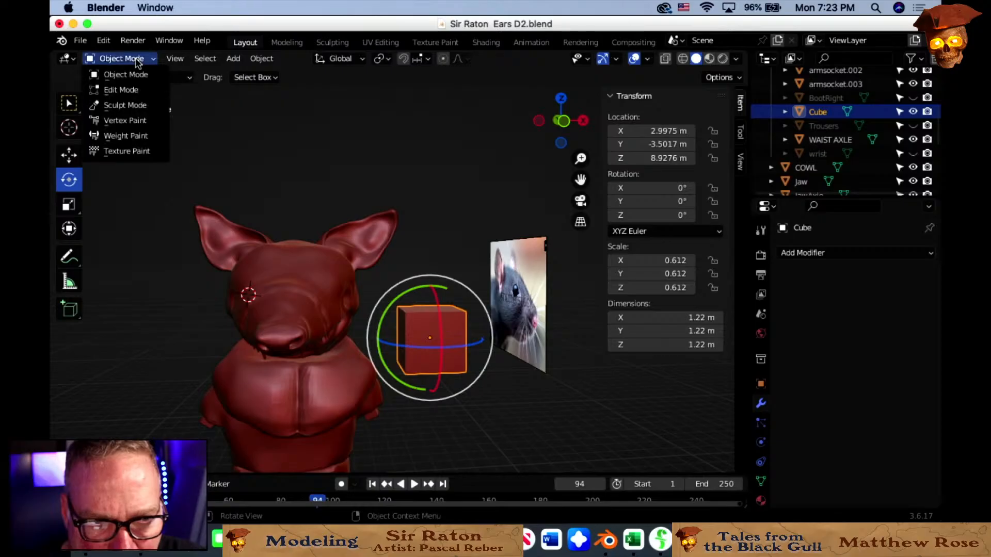
left_click(135, 104)
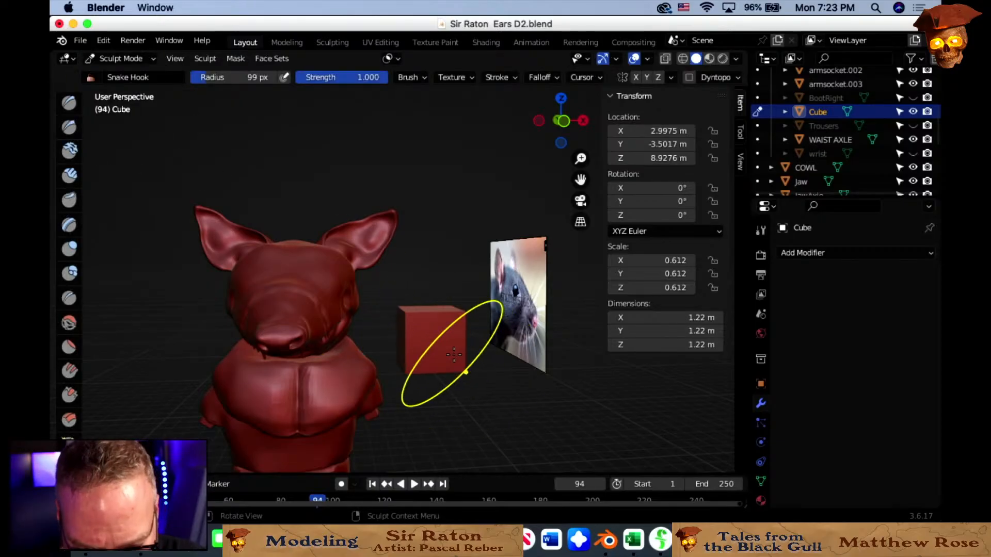
key("f")
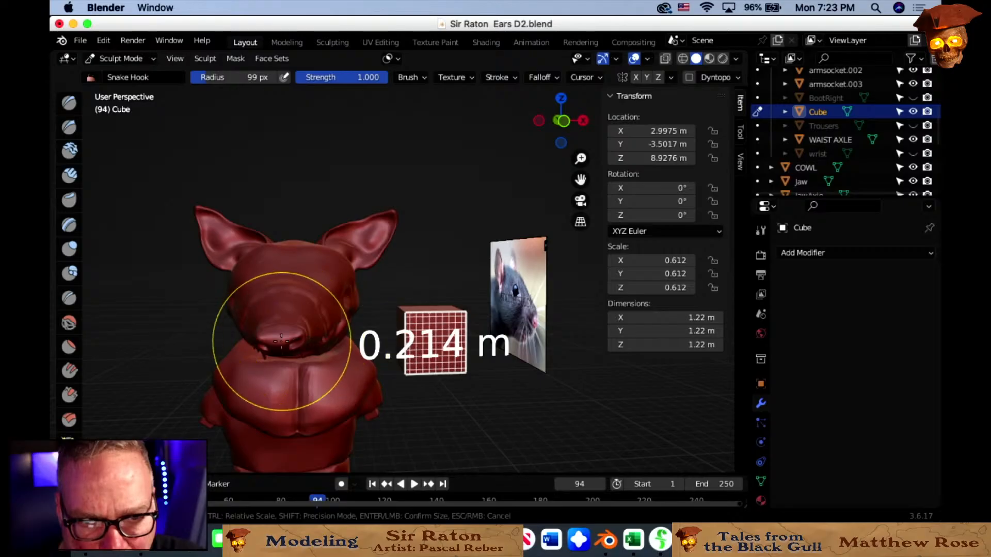
key("Escape")
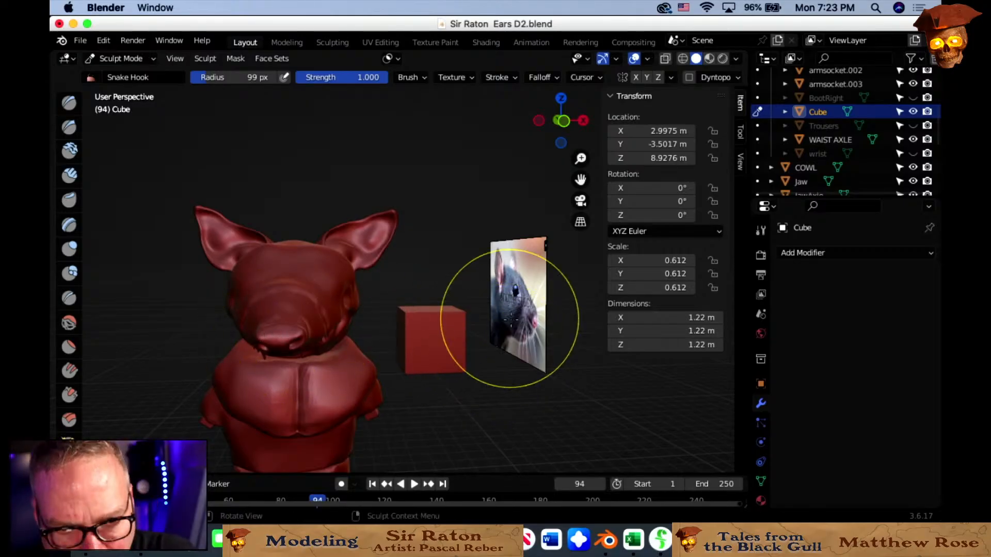
Check the cube's mesh grid in Edit Mode and return to Object Mode.
left_click(138, 59)
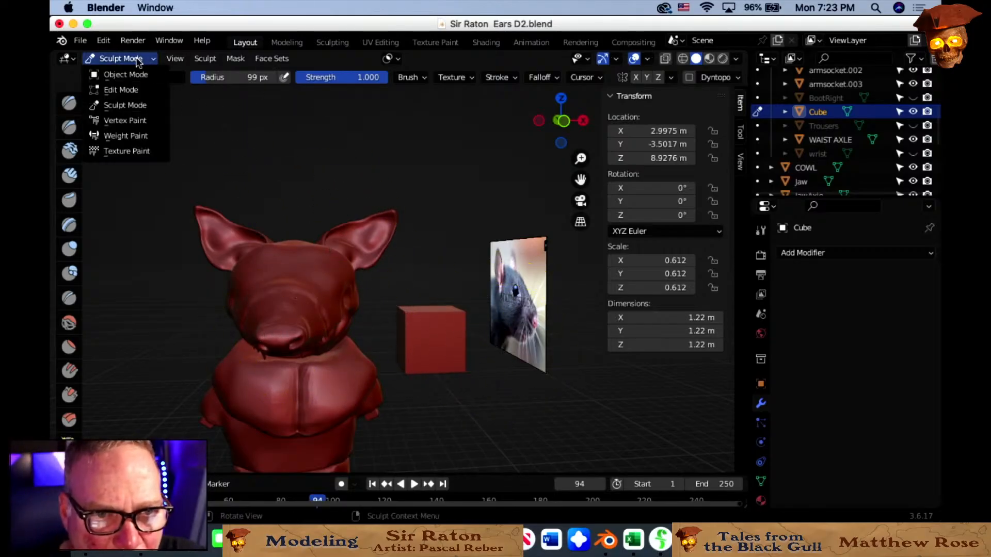
left_click(121, 90)
mouse_move(451, 367)
middle_mouse_down()
mouse_move(435, 398)
mouse_move(469, 365)
mouse_move(445, 372)
middle_mouse_up()
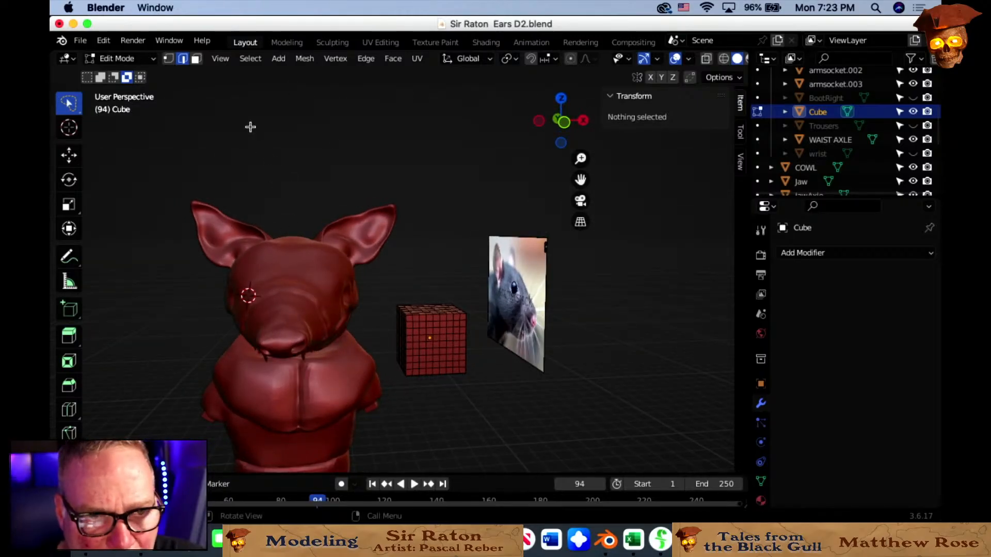
left_click(120, 59)
left_click(119, 73)
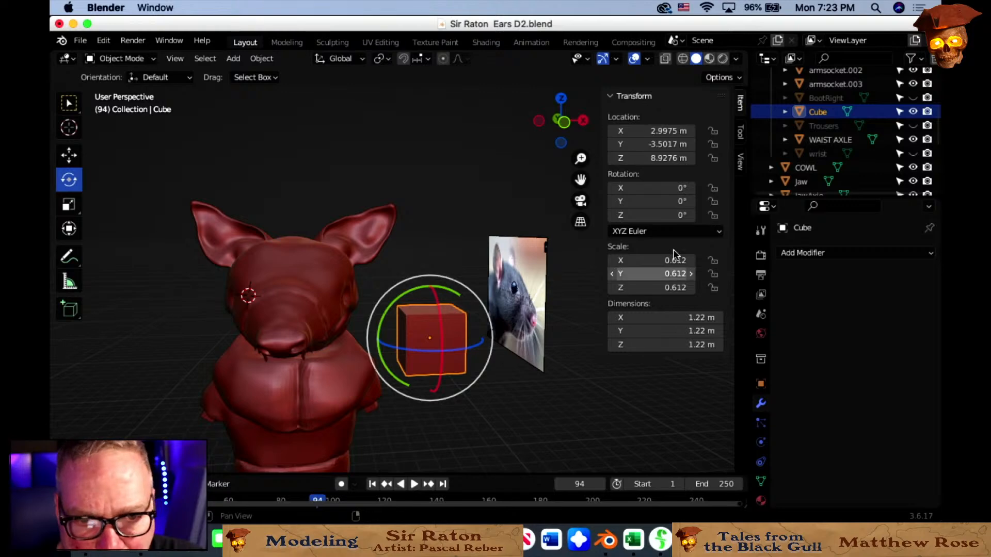
Add a Lattice modifier to the cube, and create a Lattice object positioned just above the cube.
left_click(819, 253)
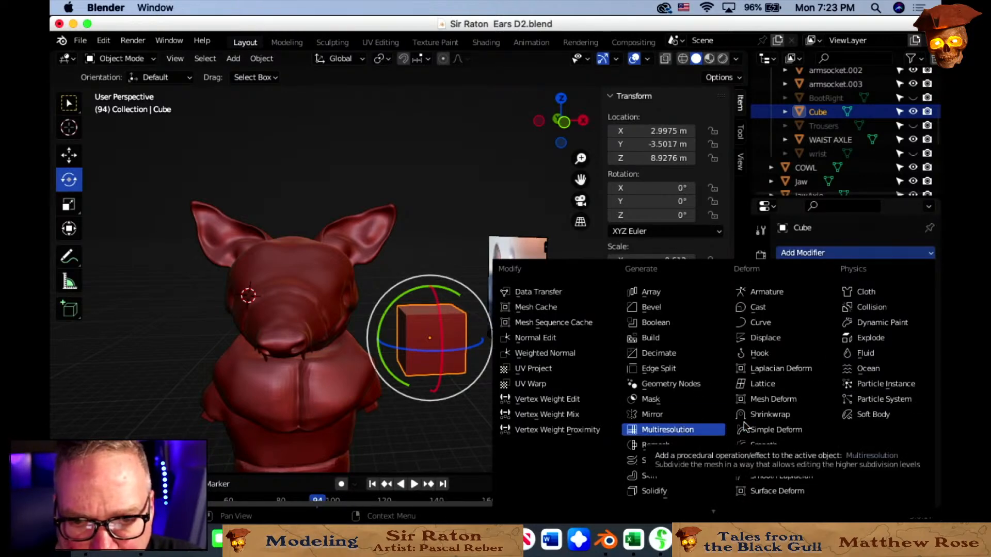
left_click(777, 385)
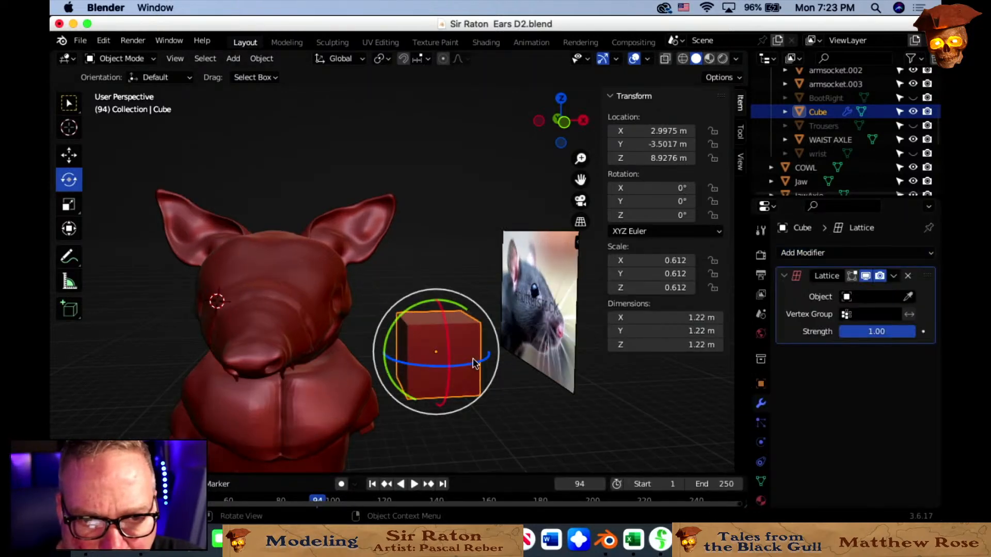
left_click(233, 59)
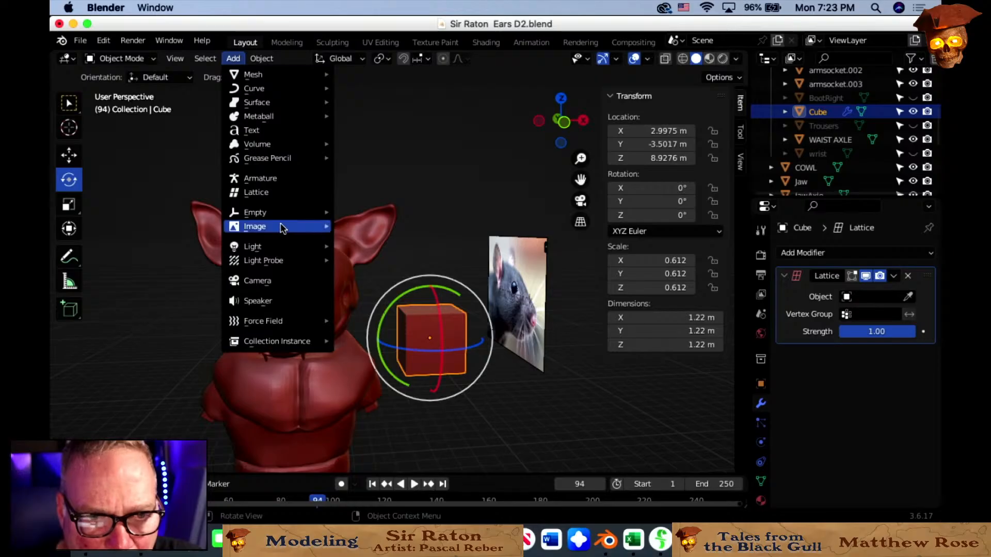
left_click(287, 192)
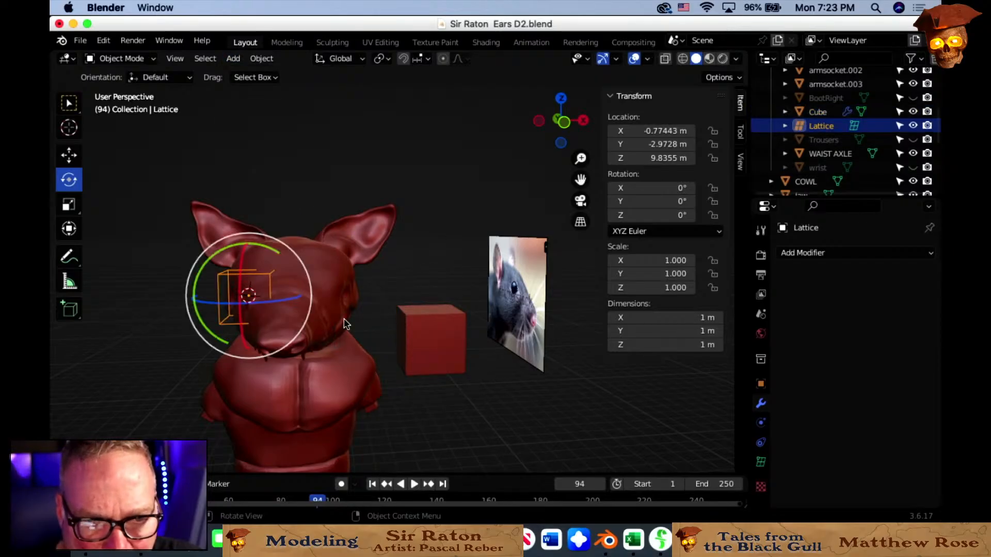
key("g")
left_click(596, 307)
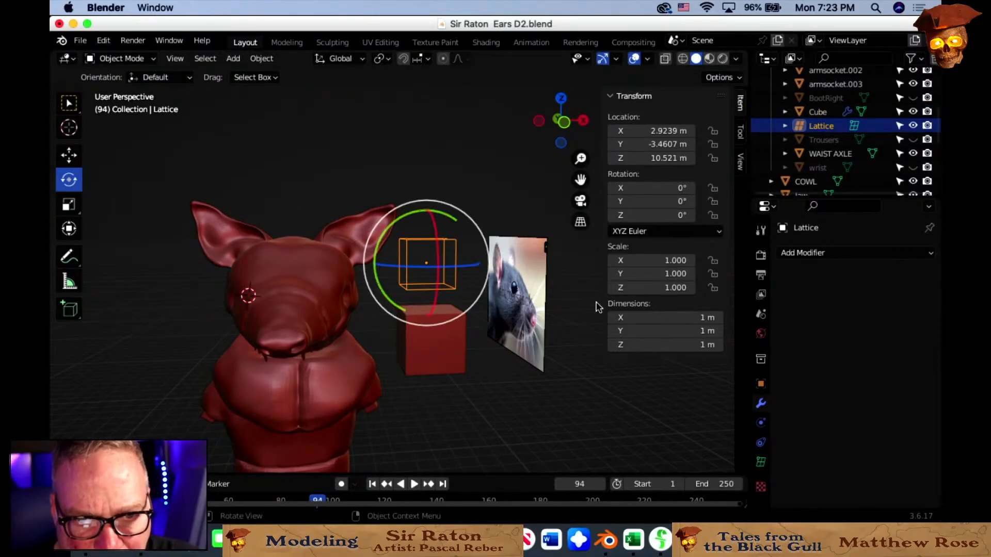
Set the new lattice's U, V and W resolution to 4 each.
left_click(760, 462)
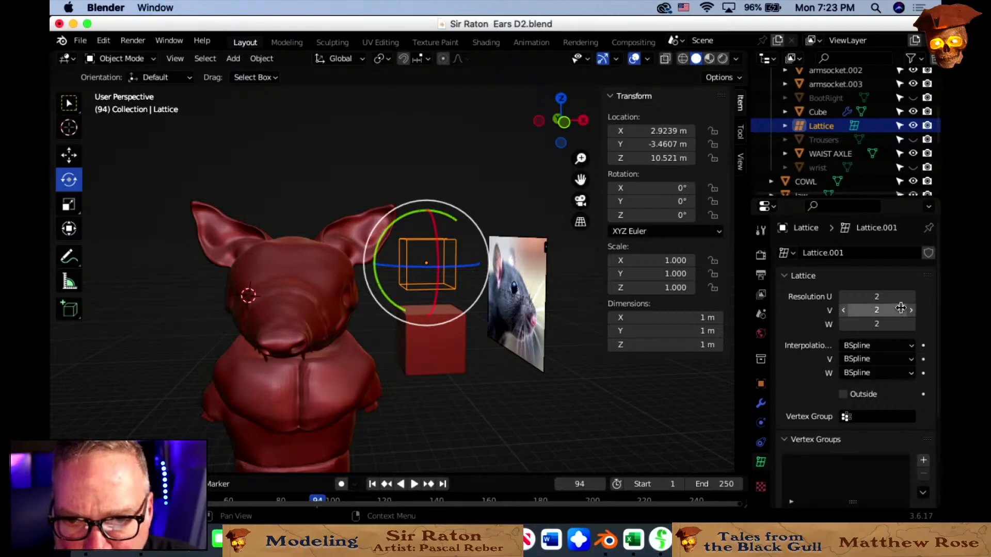
left_click(911, 296)
left_click(911, 296)
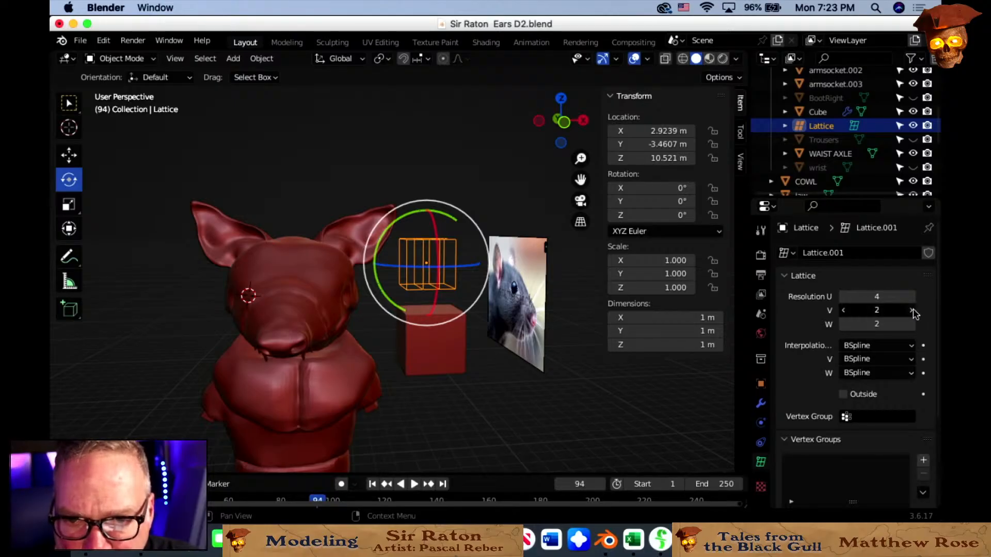
left_click(911, 310)
left_click(911, 310)
left_click(911, 324)
left_click(911, 324)
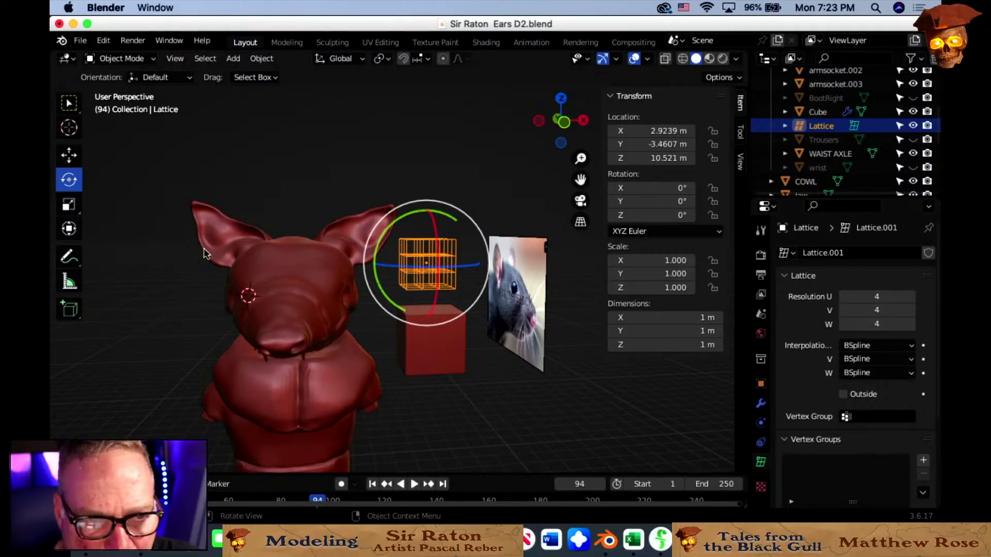
Scale the lattice to about 1.758, move it down so it encloses the cube, and deselect it.
left_click(68, 205)
key("s")
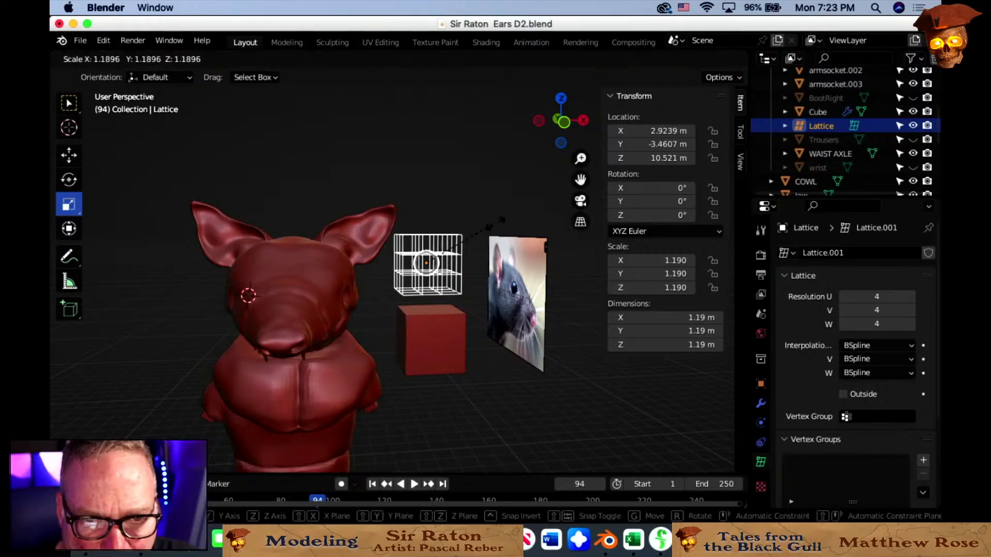
left_click(535, 217)
key("g")
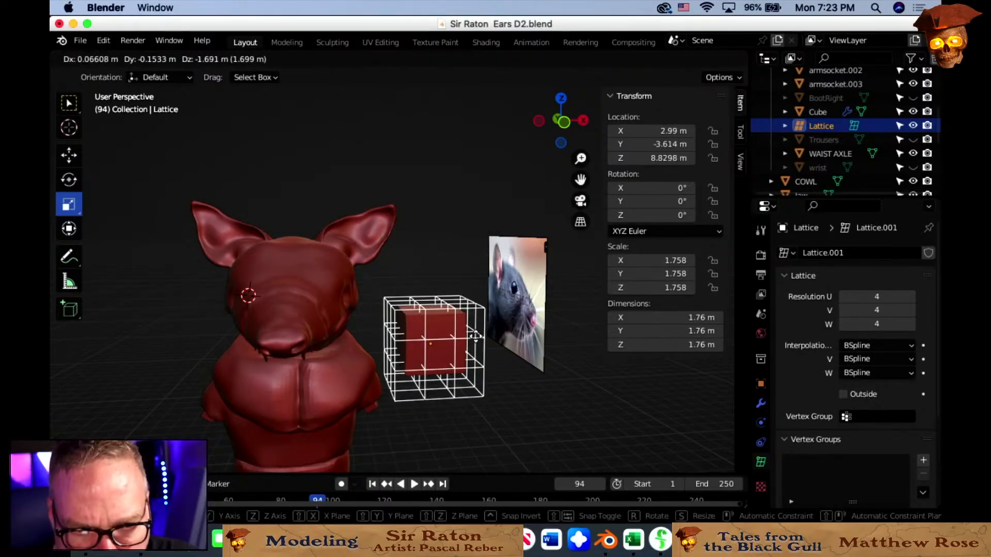
left_click(476, 326)
left_click(537, 409)
middle_click_drag(533, 407, 570, 401)
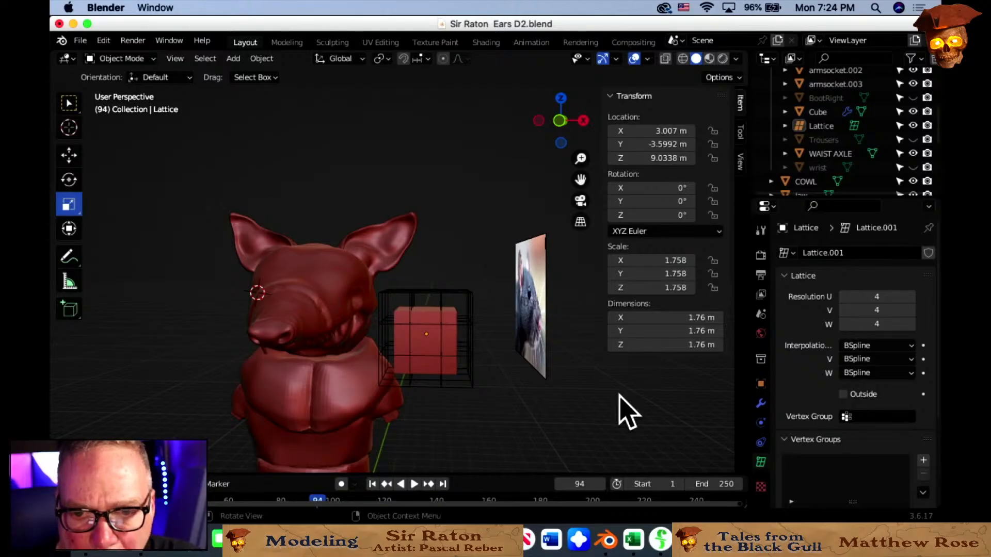
Assign the new lattice as the target object of the cube's Lattice modifier.
left_click(761, 404)
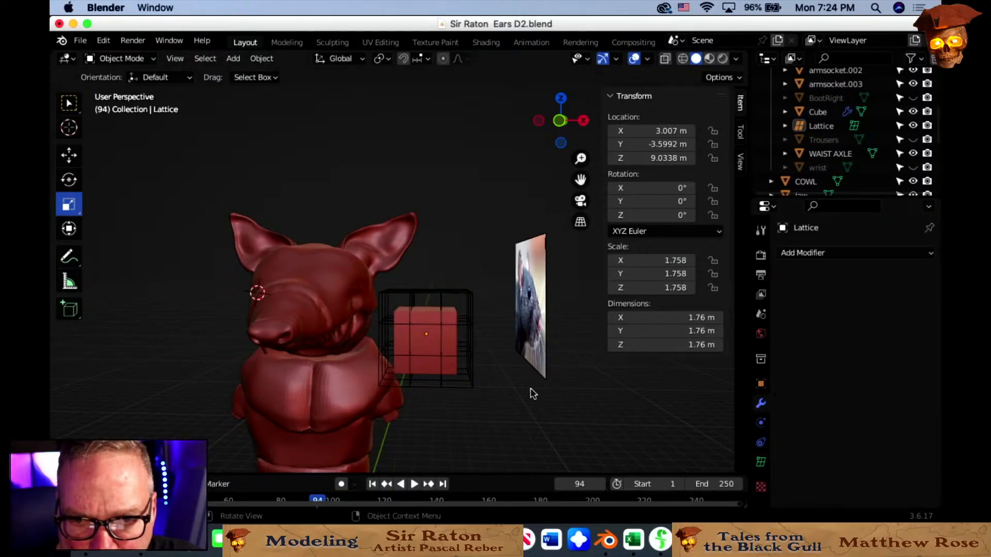
left_click(428, 345)
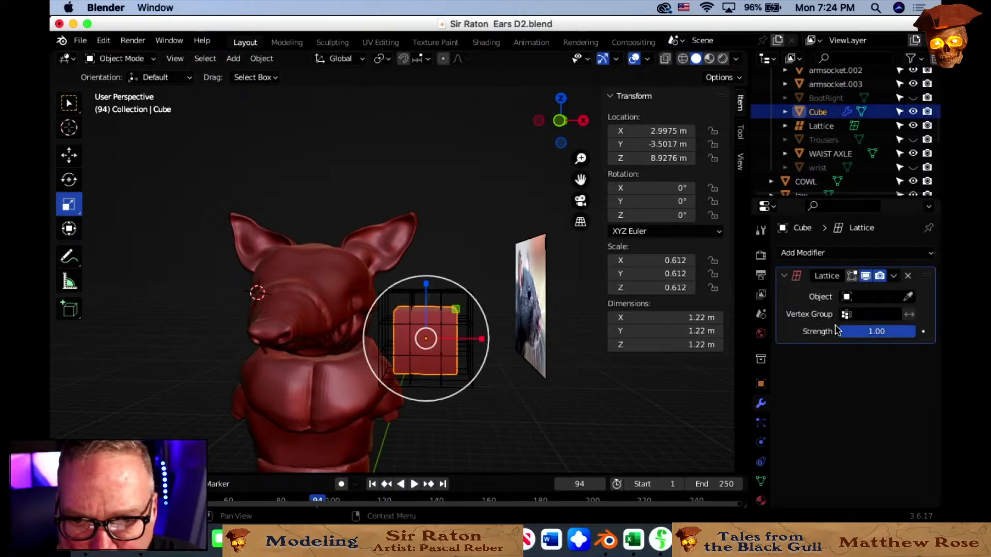
left_click(908, 298)
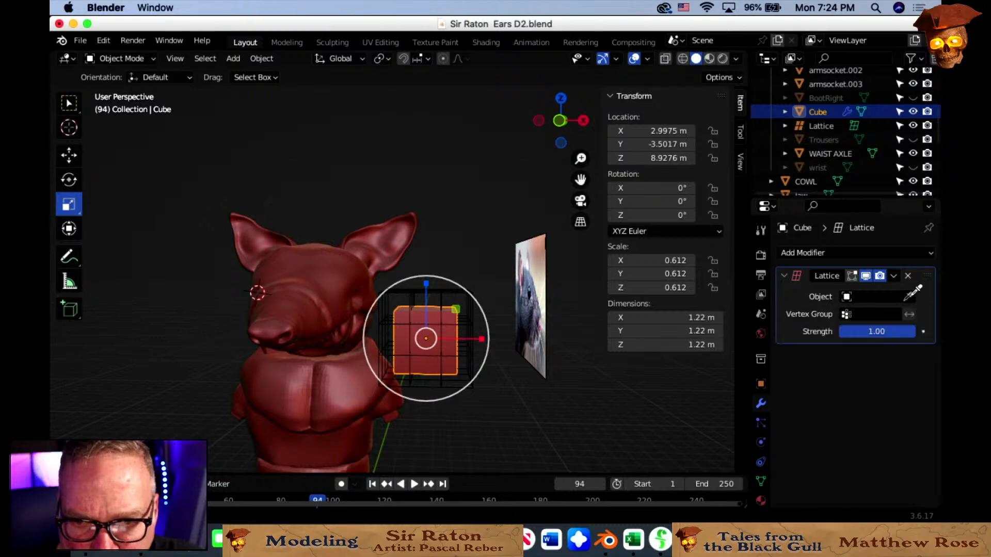
left_click(444, 292)
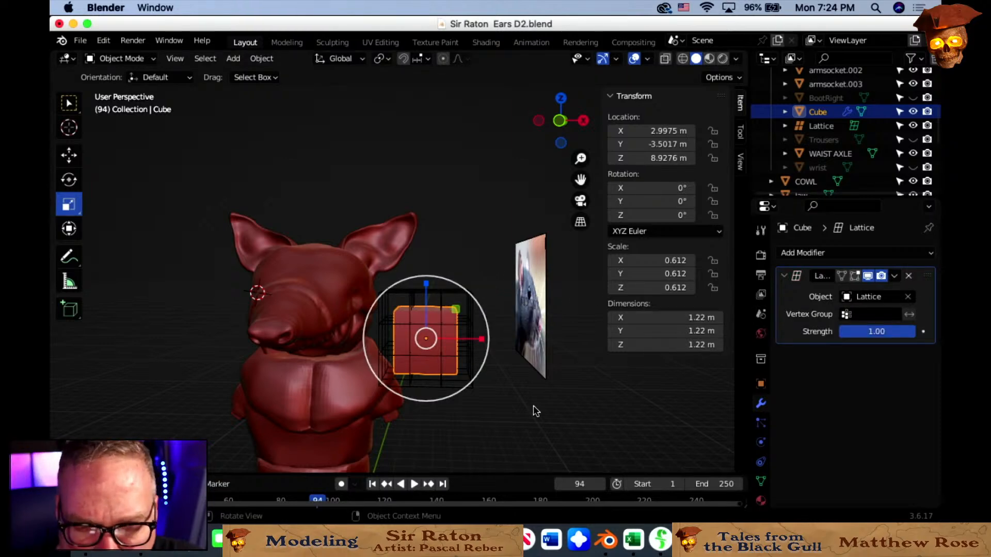
Select the lattice around the cube and scale it up uniformly to about 1.853.
middle_click_drag(536, 411, 593, 422)
scroll(590, 392, "up", 2)
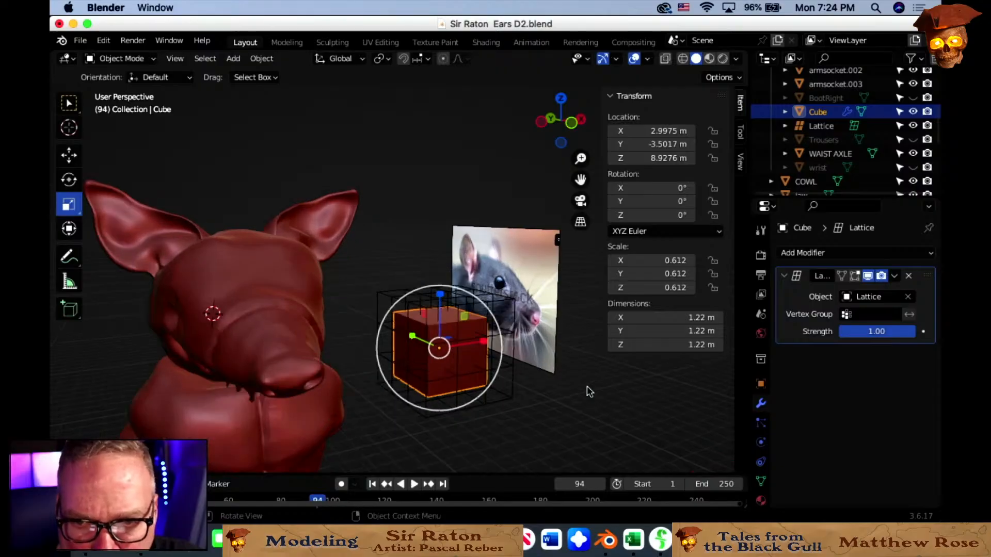
left_click(824, 127)
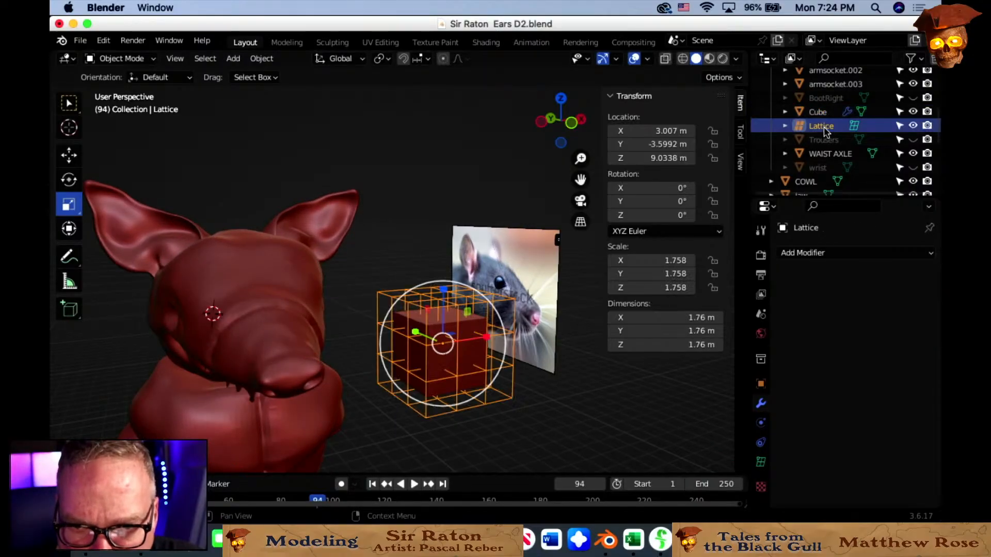
mouse_move(506, 347)
left_mouse_down()
mouse_move(519, 344)
mouse_move(509, 344)
left_mouse_up()
In Edit Mode, pull the lattice's upper +X edge points outward and up, and its lower front +X corner points outward and down.
middle_click_drag(535, 382, 444, 319)
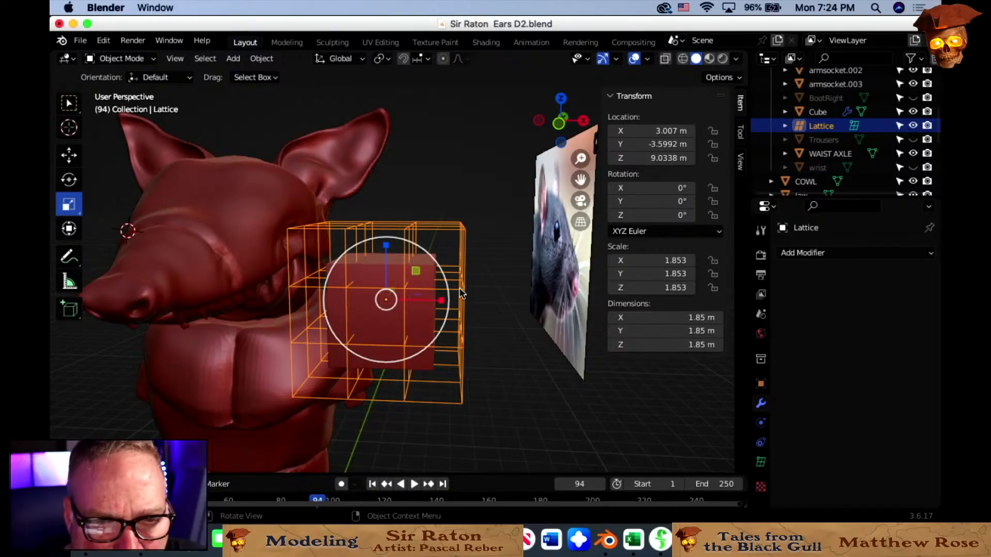
left_click(144, 60)
left_click(150, 81)
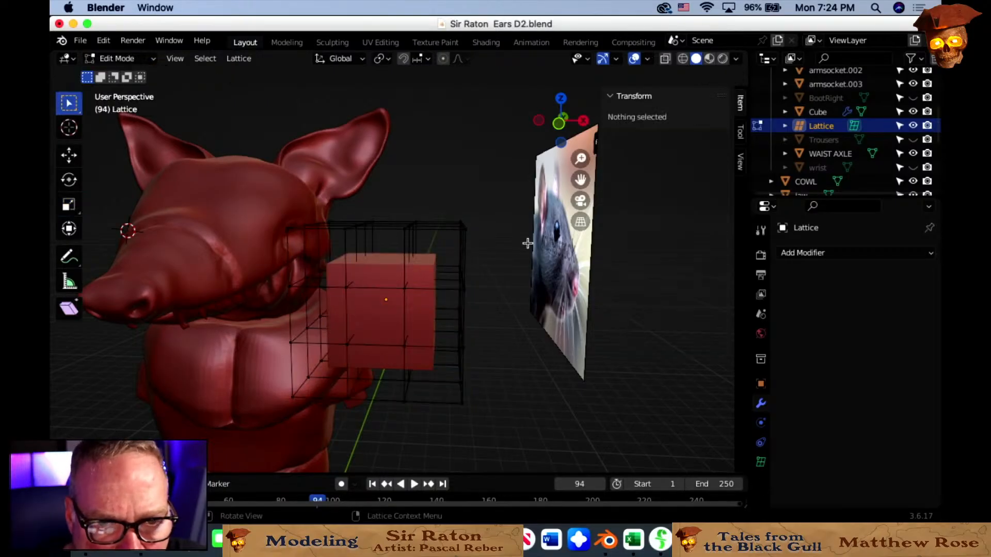
key("g")
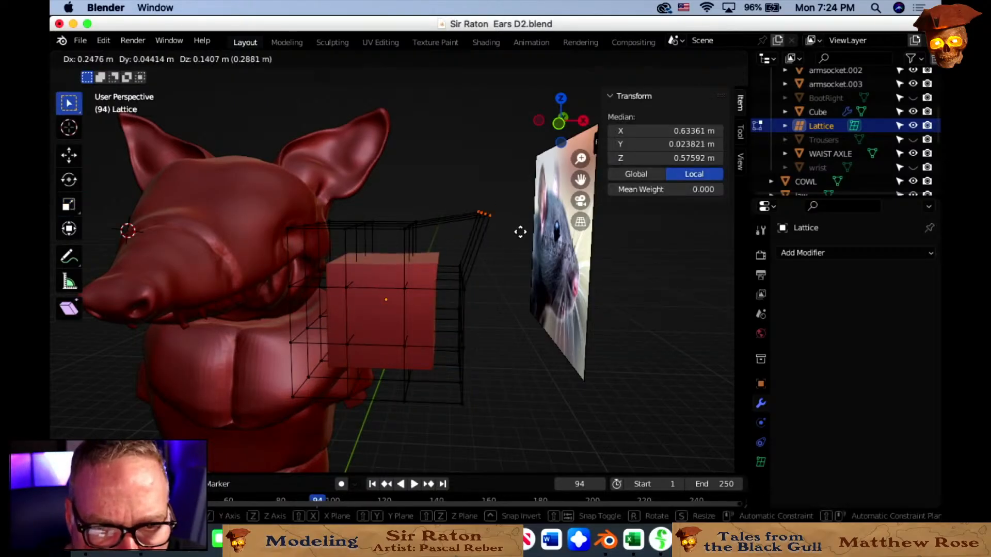
left_click(526, 221)
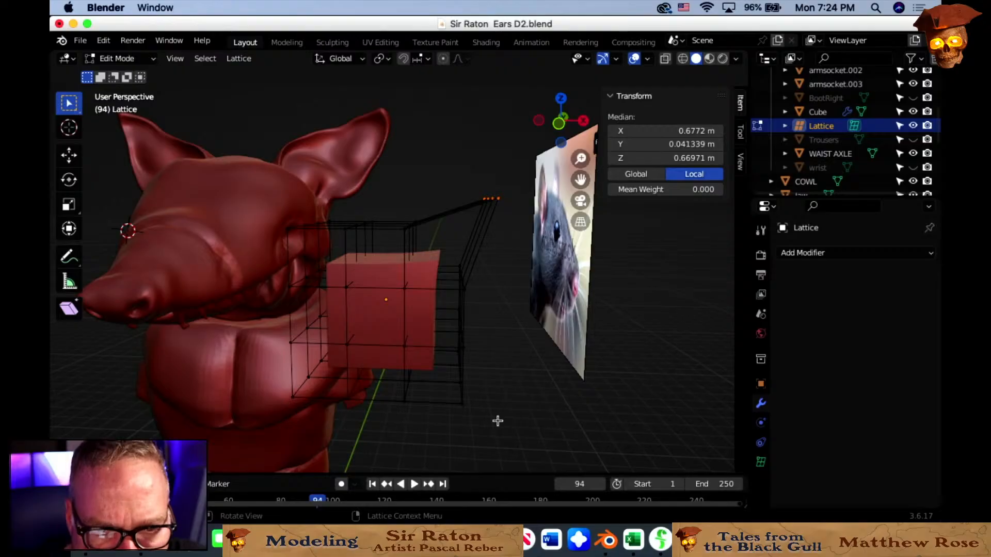
left_click_drag(497, 421, 453, 372)
key("g")
left_click(512, 385)
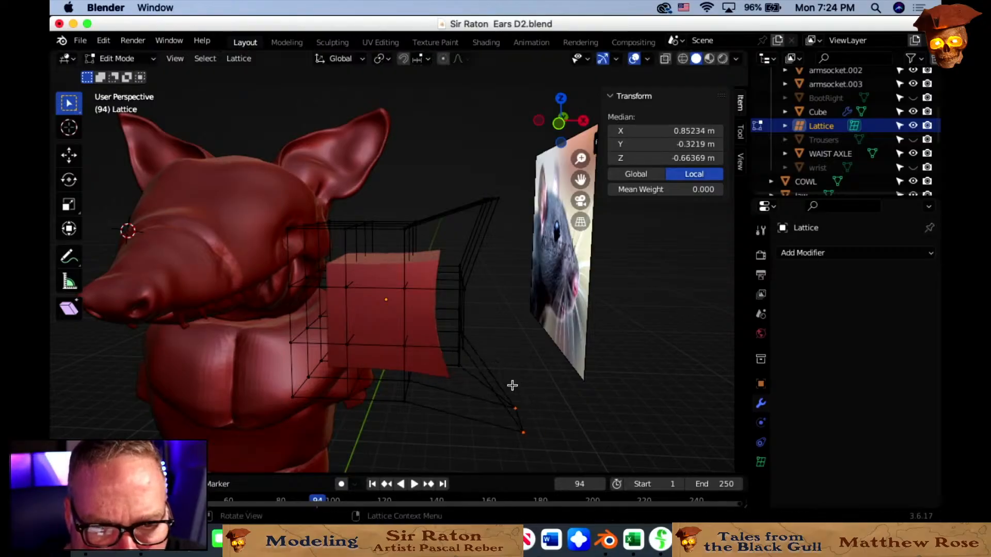
Pull a group of the lattice's middle points outward from the cube, and shift a second group of central points to test the deformation.
middle_click_drag(473, 340, 585, 382)
left_click_drag(416, 285, 489, 314)
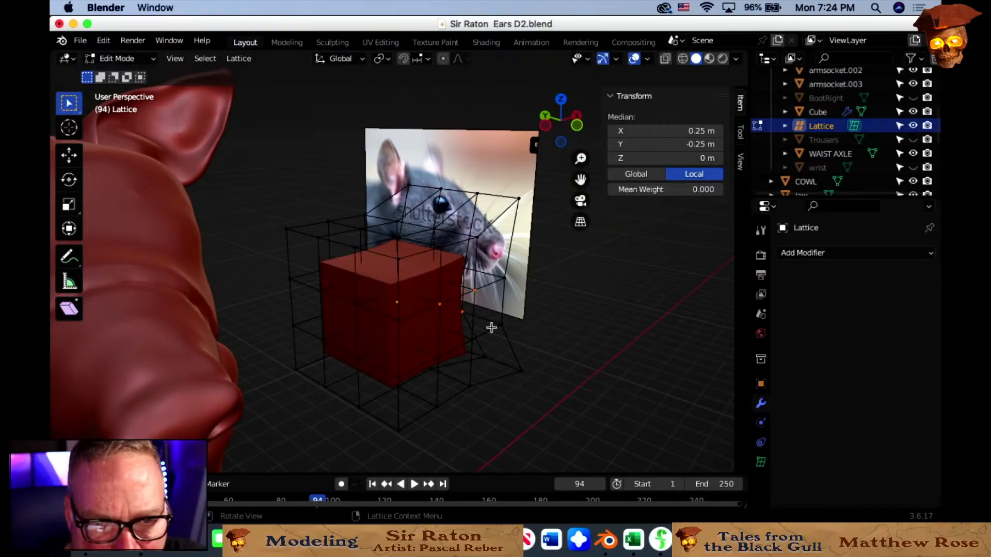
key("g")
left_click(609, 376)
mouse_move(488, 323)
middle_mouse_down()
mouse_move(520, 321)
mouse_move(495, 310)
middle_mouse_up()
left_click_drag(356, 233, 454, 323)
key("g")
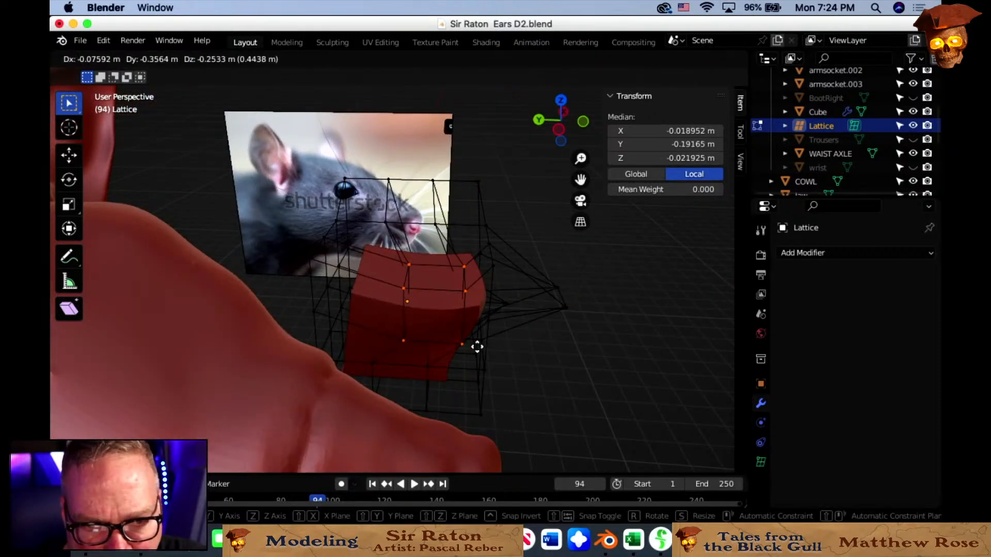
left_click(453, 328)
middle_click_drag(454, 328, 449, 298)
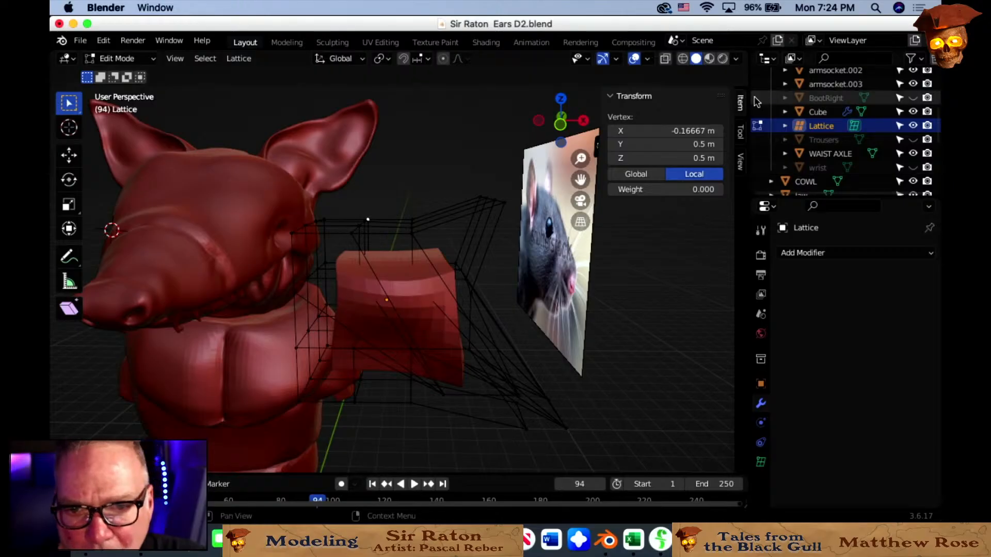
Delete the test lattice and the test cube from the scene.
key("x")
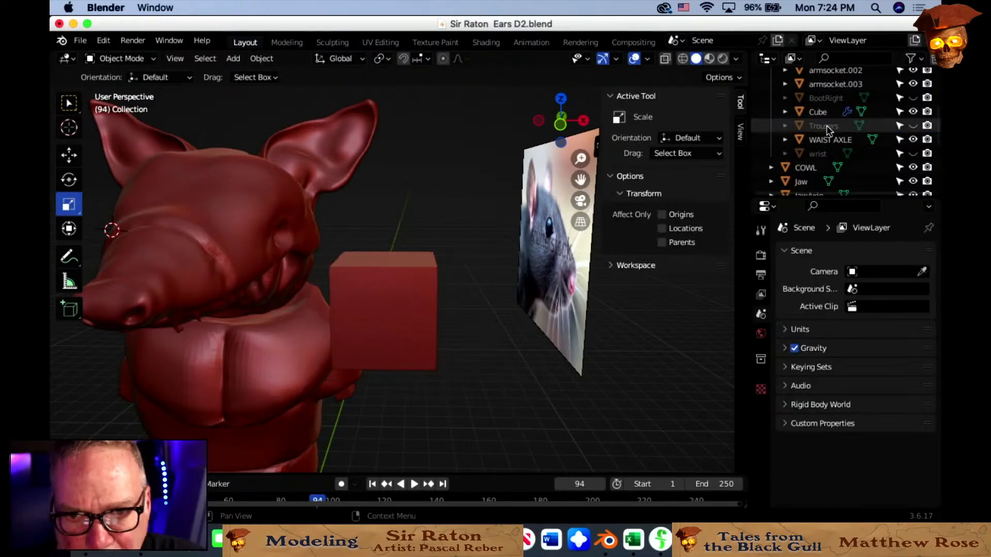
left_click(388, 309)
key("x")
left_click(389, 292)
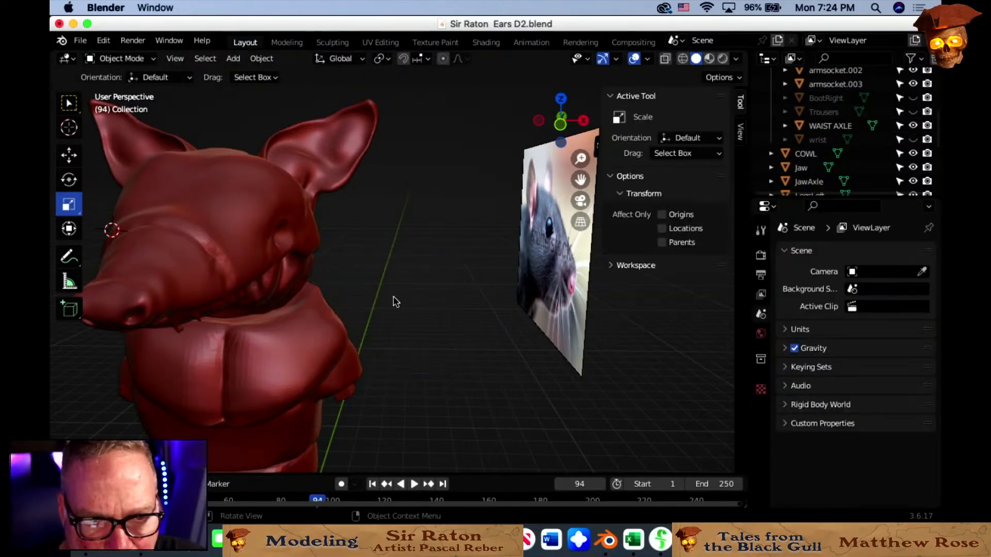
Add a new lattice object and move it to the rat's ear on the negative X side.
middle_click_drag(439, 336, 542, 342)
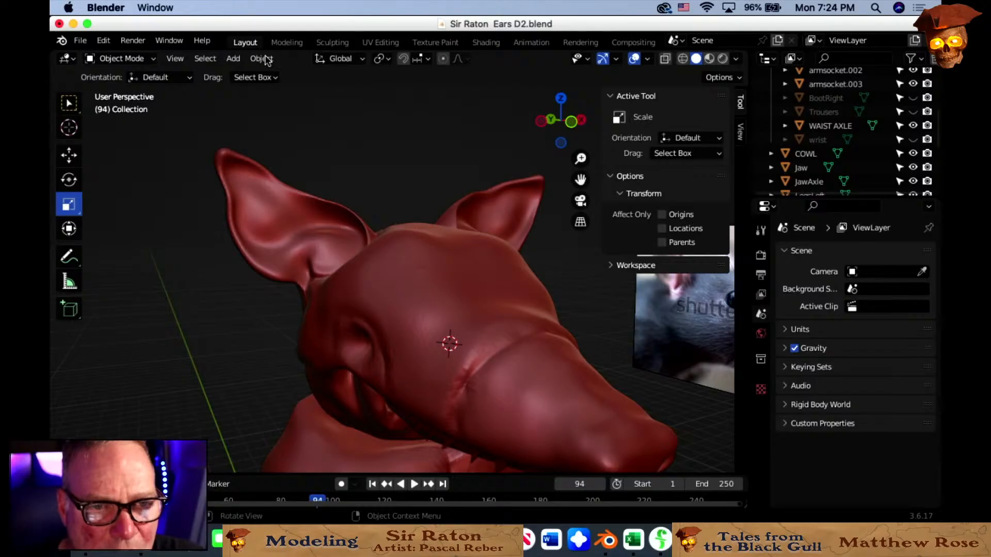
left_click(233, 58)
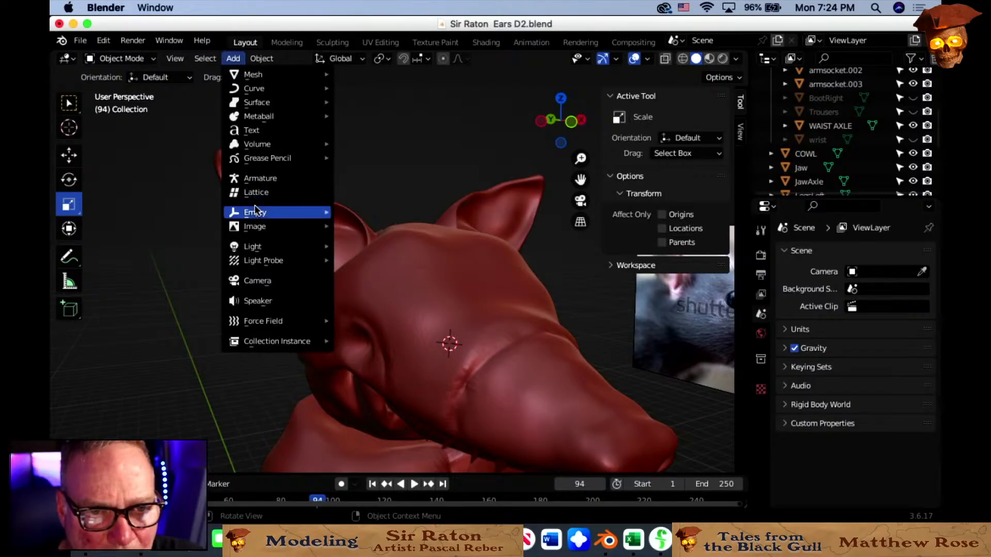
left_click(255, 191)
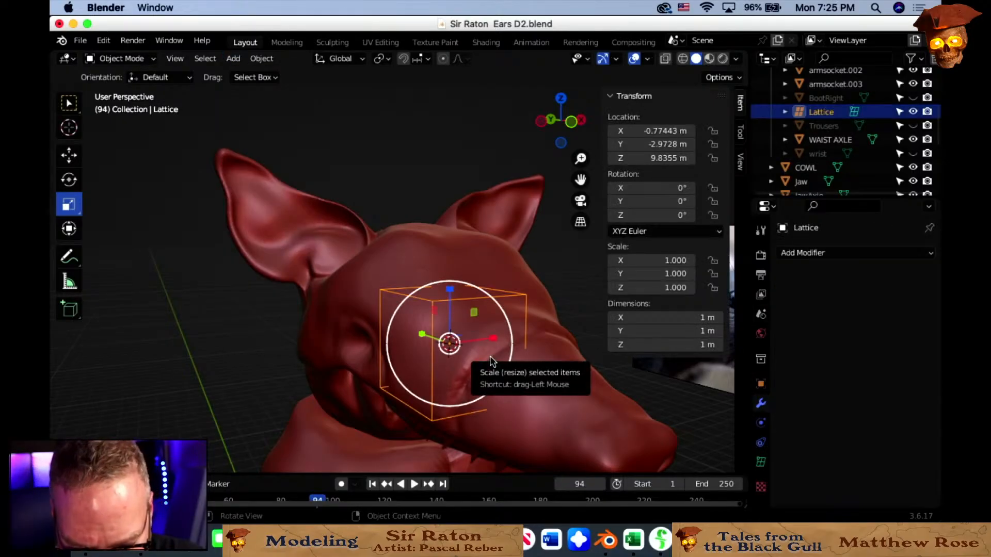
key("g")
left_click(312, 220)
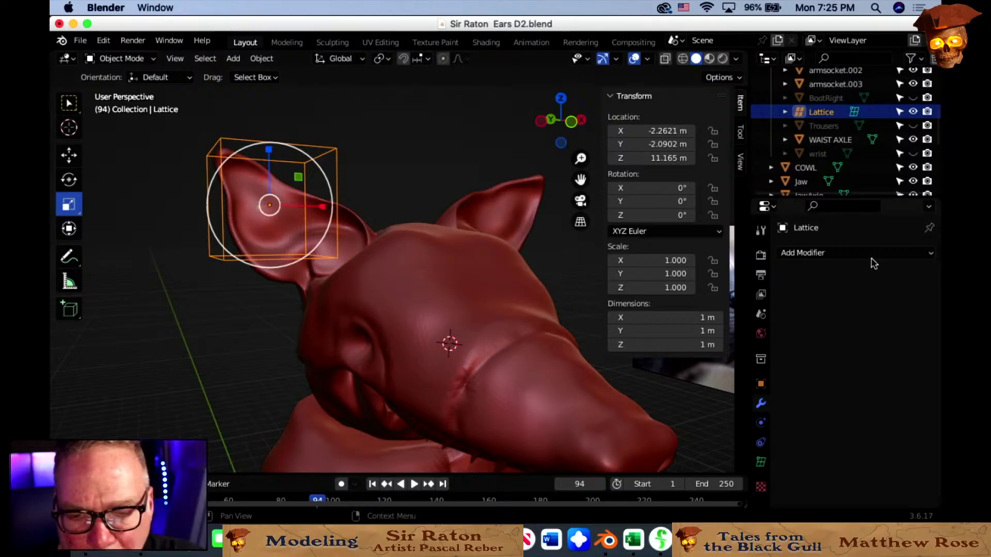
Set the ear lattice's U, V and W resolution to 4 each.
left_click(760, 463)
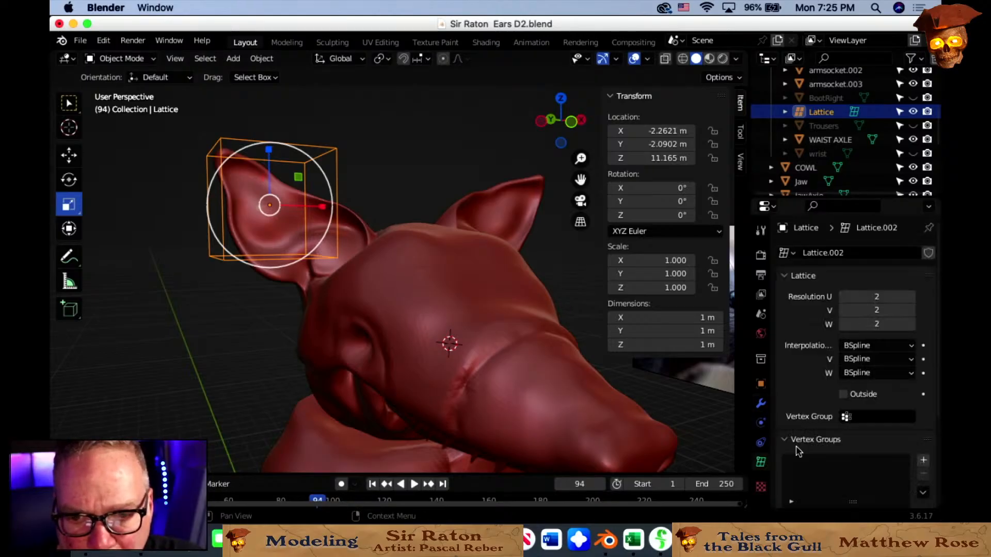
double_click(911, 298)
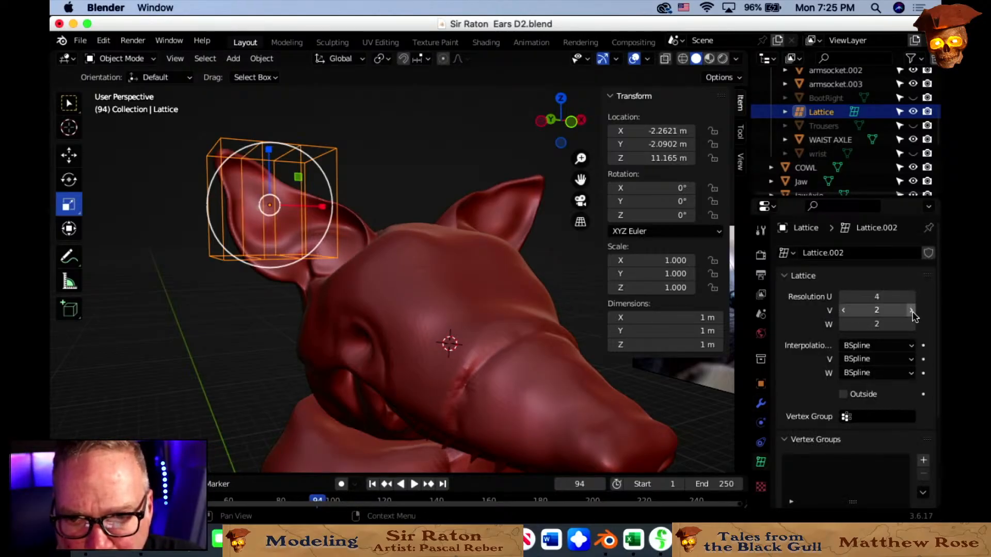
left_click(912, 310)
double_click(911, 324)
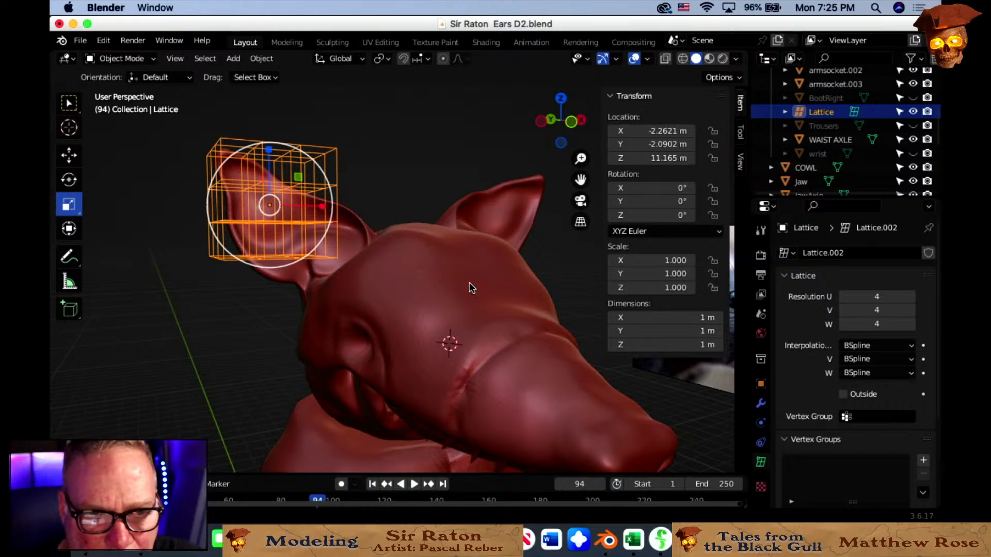
In the left orthographic view, move the lattice over the ear to Y about -0.363 m and scale it to about 1.793.
middle_click_drag(469, 286, 558, 290)
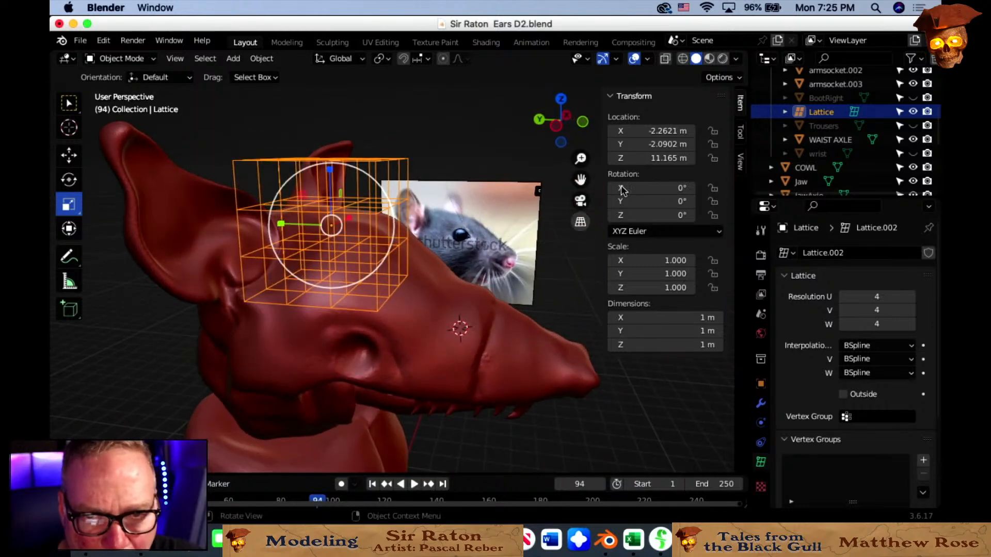
left_click(556, 127)
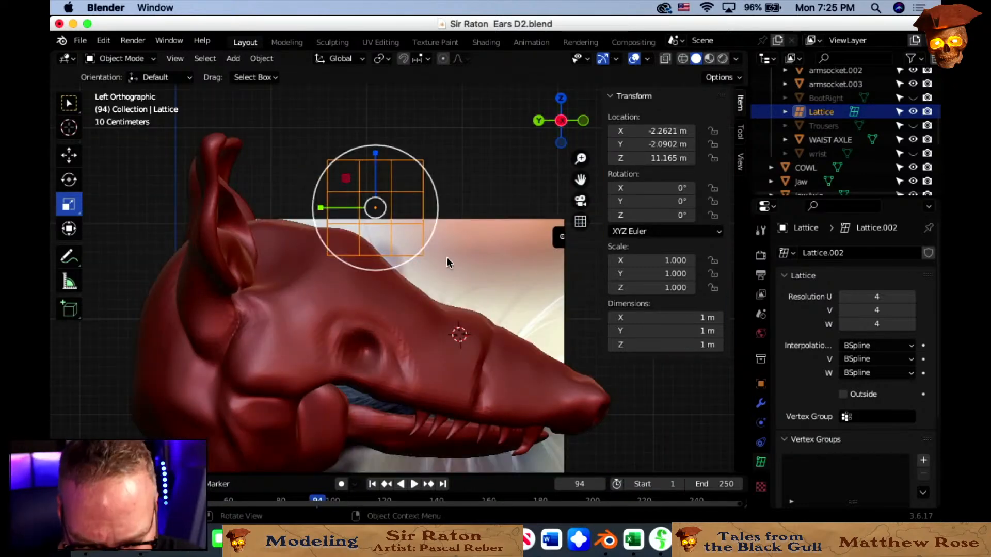
key("g")
left_click(275, 247)
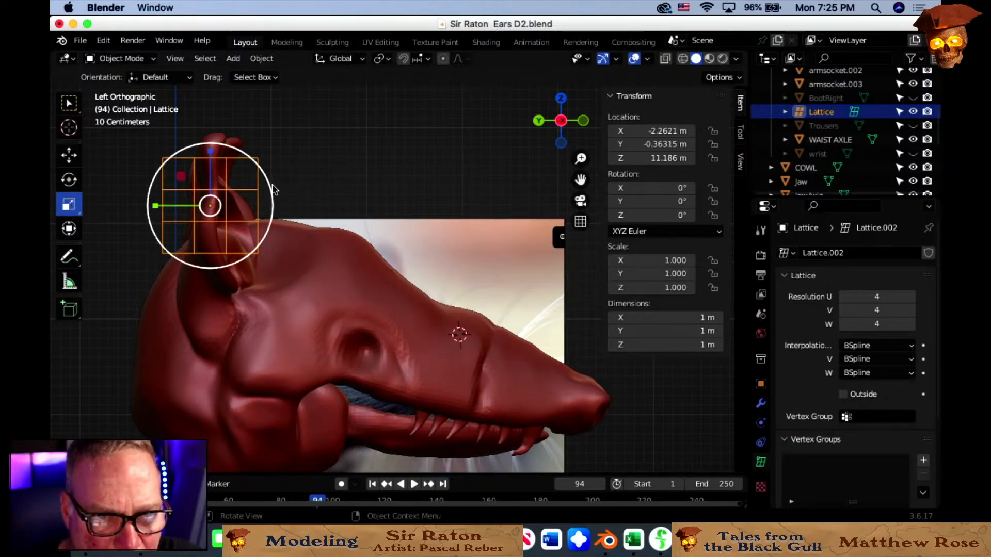
left_click_drag(273, 191, 406, 193)
middle_click_drag(426, 198, 330, 206)
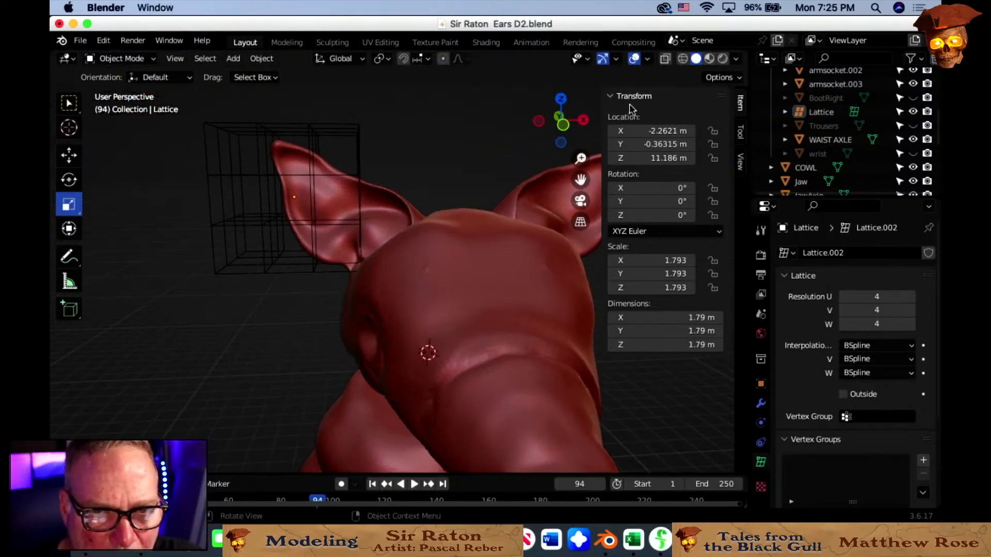
In the front view, rotate the lattice about 46° around Y and move it to X about -1.796 m, Z about 11.267 m to align with the ear.
left_click(561, 125)
left_click(209, 122)
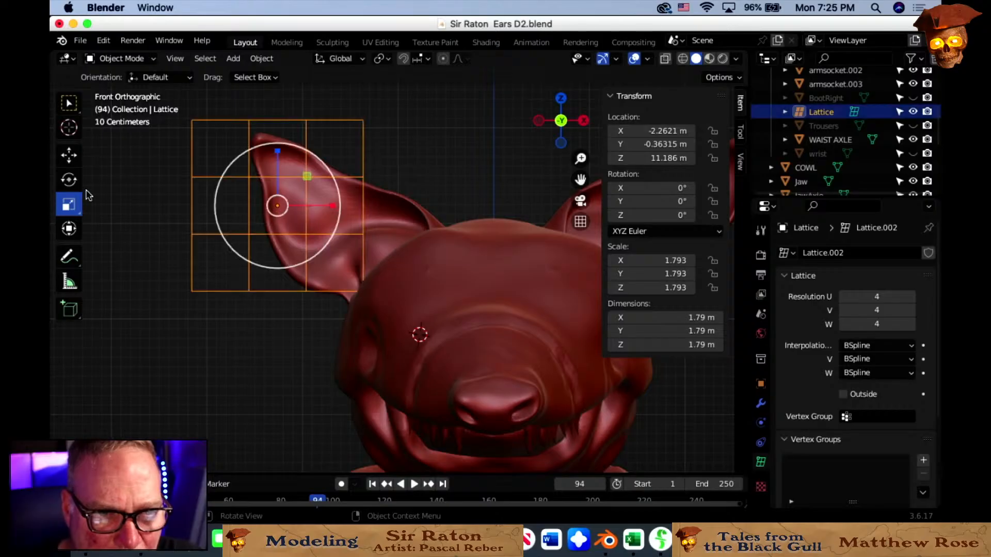
left_click(68, 180)
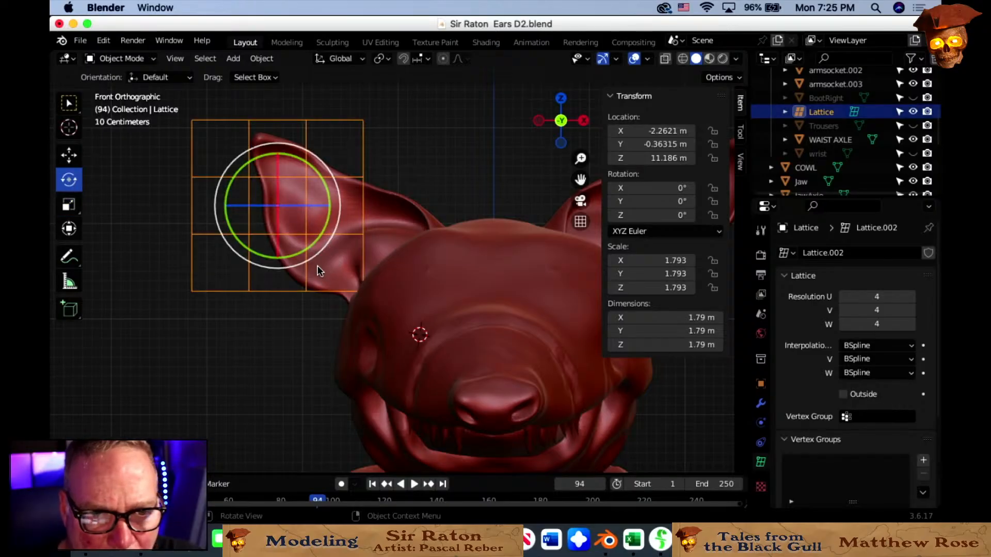
left_click_drag(316, 254, 276, 267)
key("g")
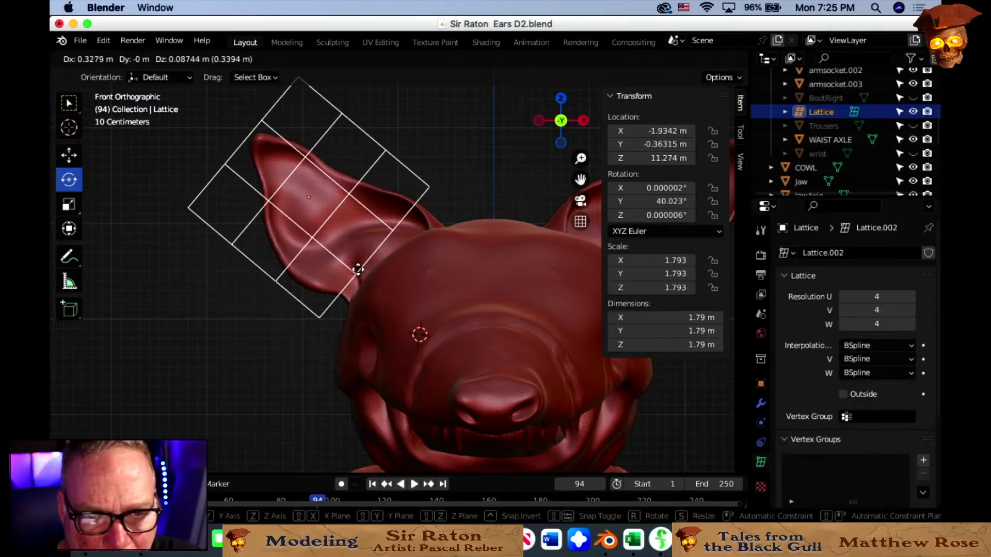
left_click(358, 269)
left_click_drag(352, 242, 345, 244)
key("g")
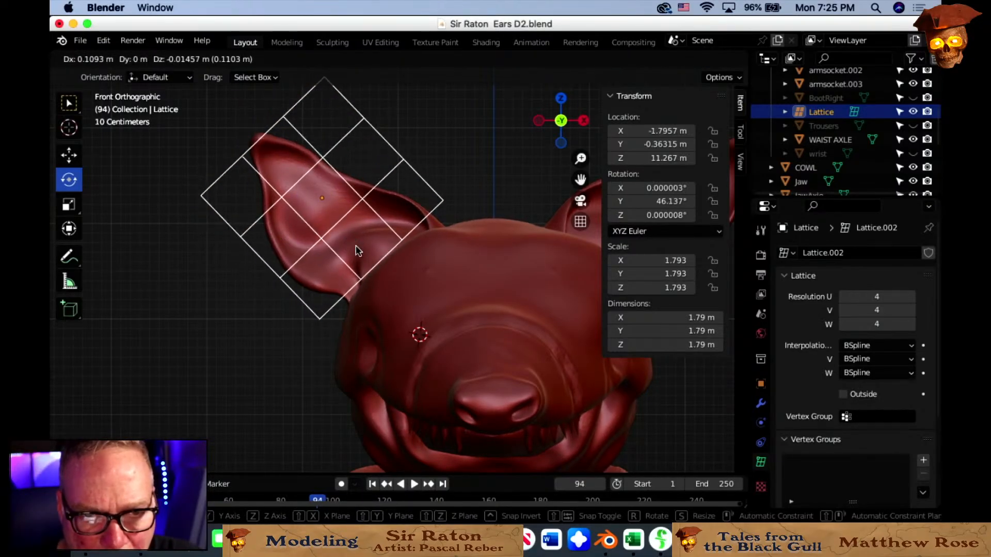
left_click(356, 250)
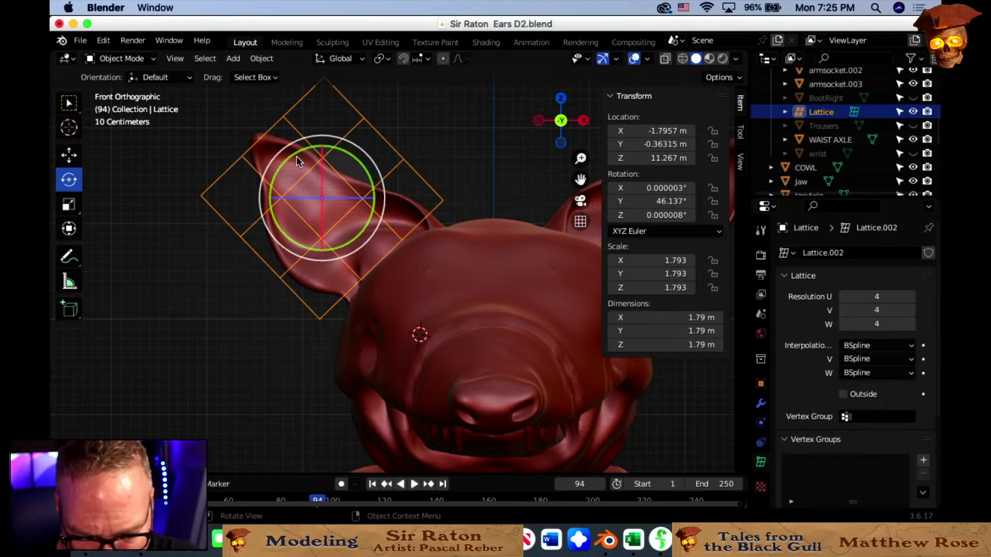
Scale the ear lattice up to about 1.903 and deselect it.
key("s")
left_click(343, 149)
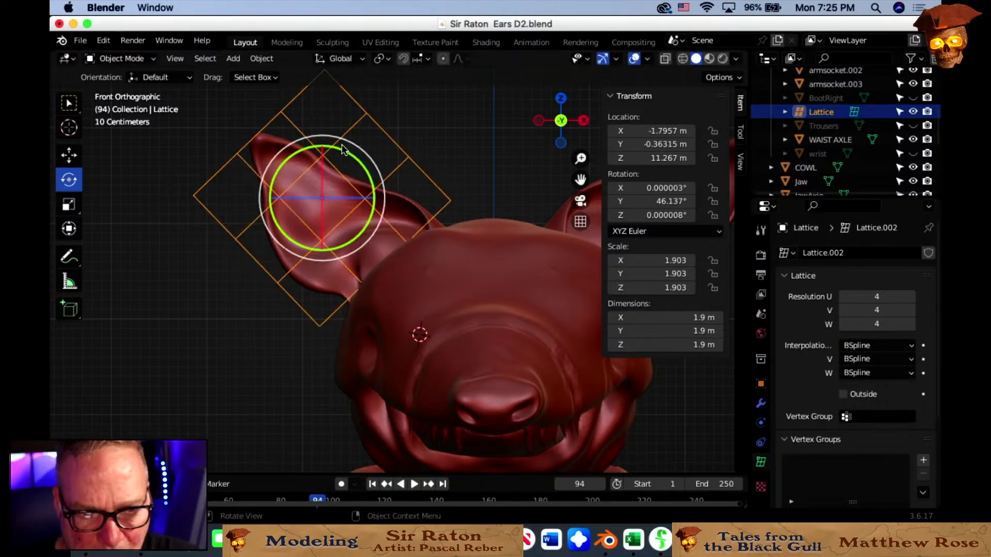
left_click(477, 125)
Add a Lattice modifier to the rat skull and assign the ear lattice as its object.
middle_click_drag(444, 200, 420, 209)
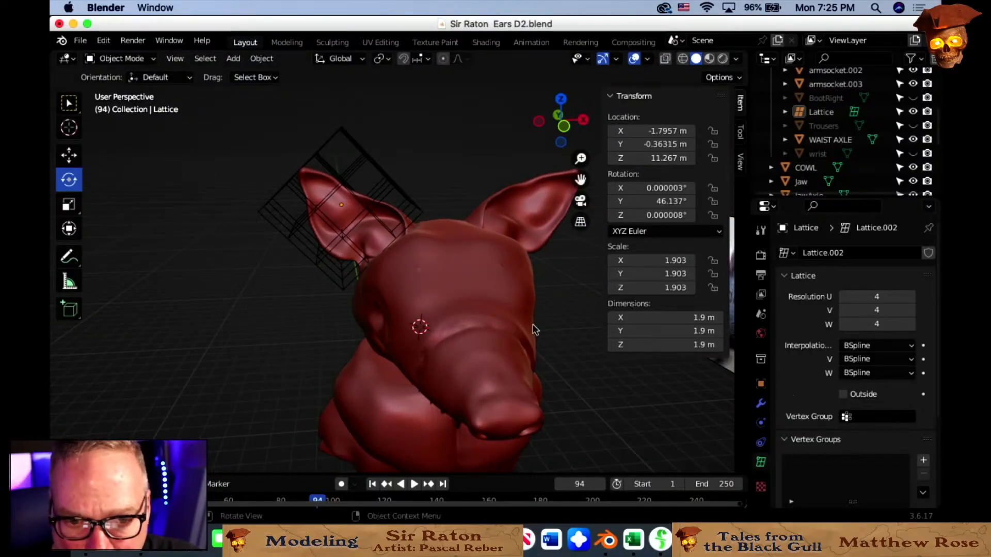
left_click(465, 298)
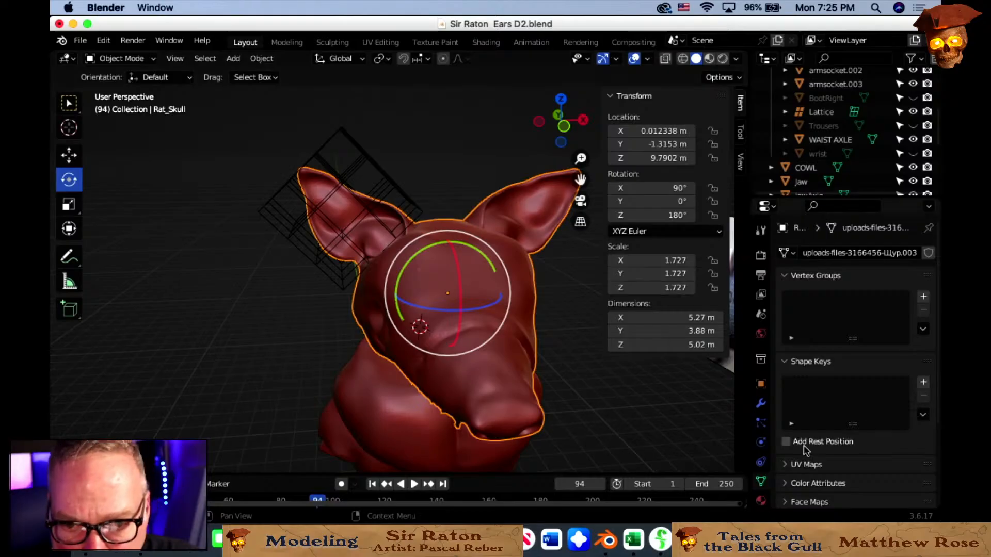
left_click(760, 404)
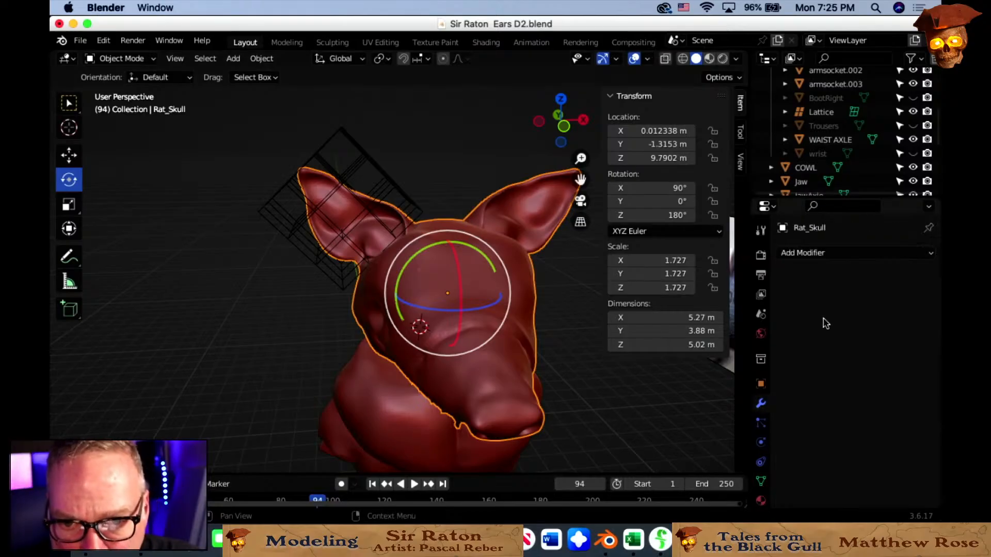
left_click(795, 253)
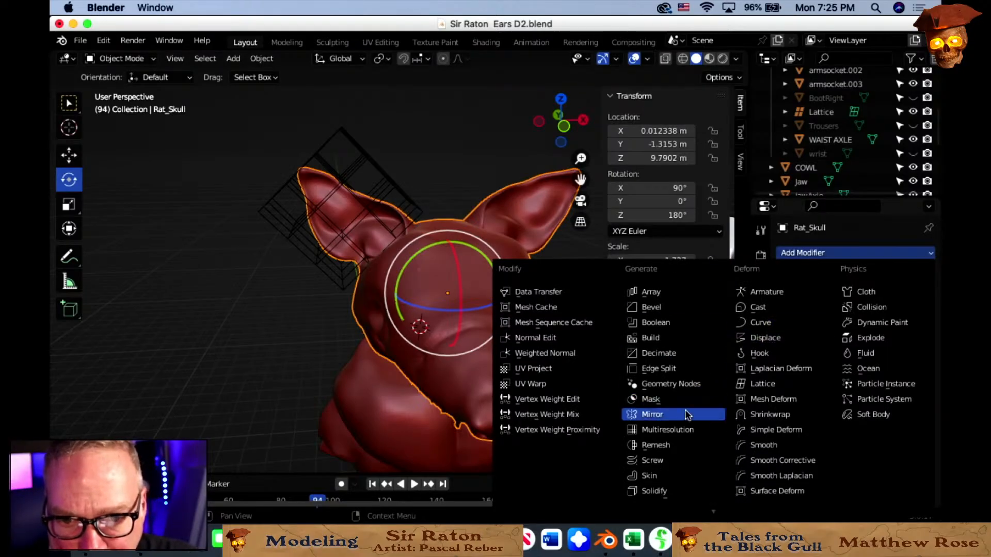
left_click(762, 384)
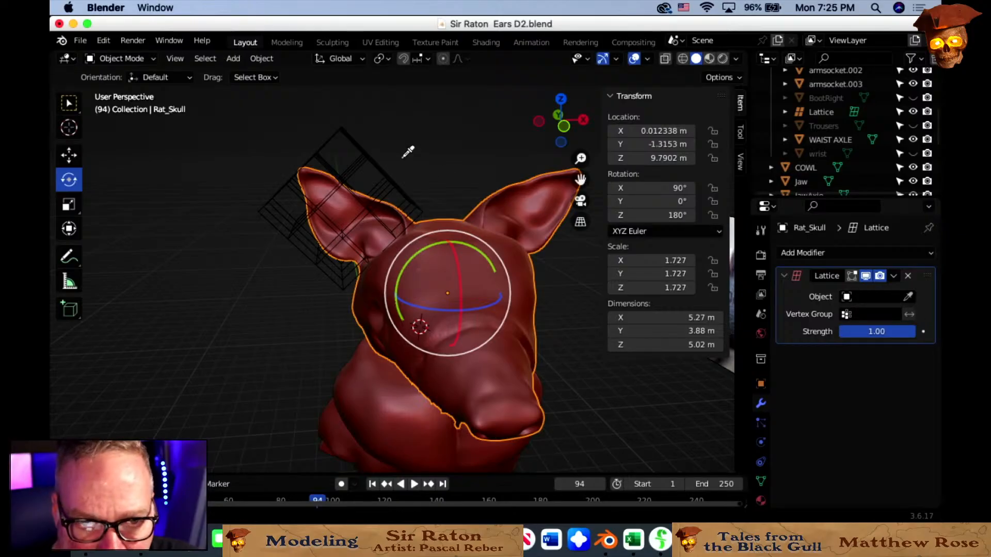
left_click(368, 157)
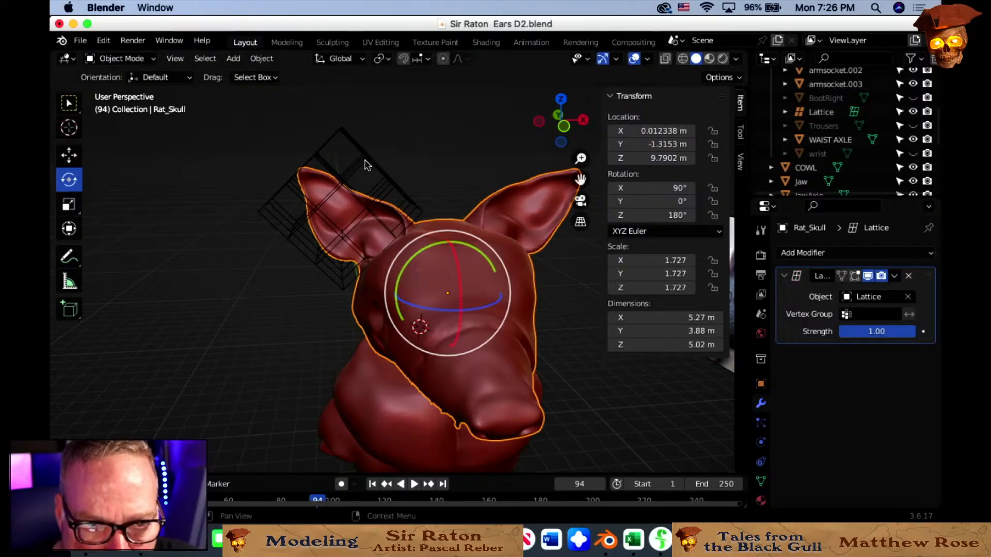
Select the ear lattice, enter Edit Mode and select all of its points.
left_click(821, 113)
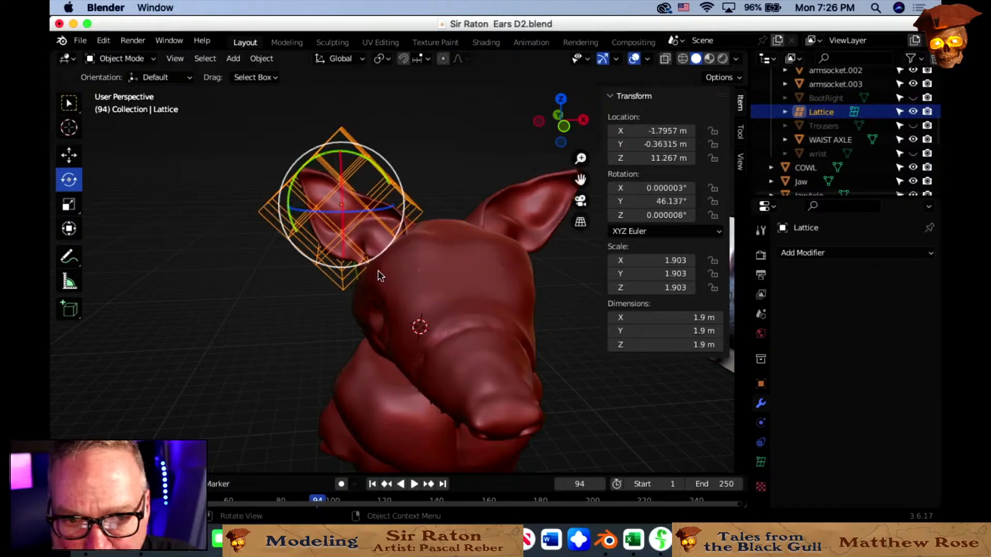
middle_click_drag(380, 277, 447, 261)
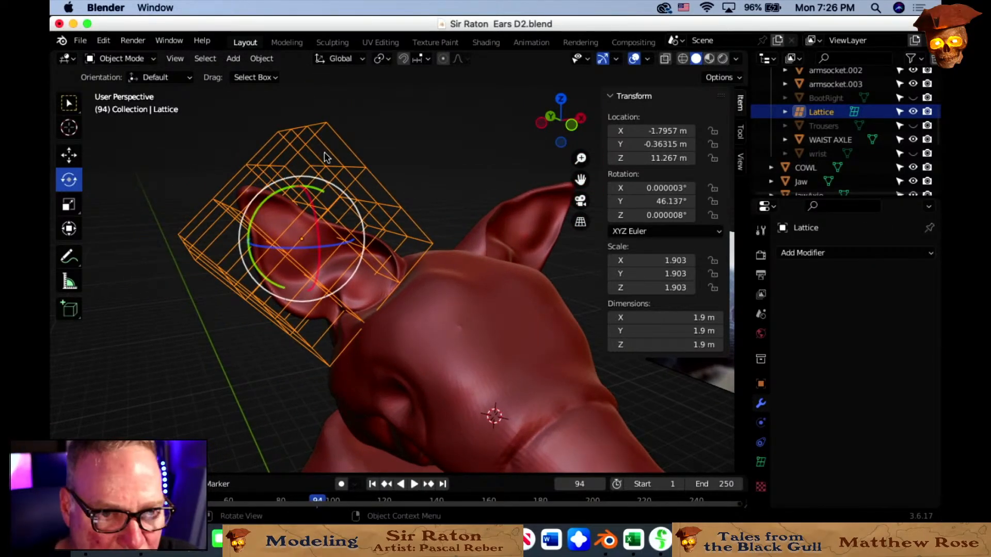
left_click(121, 58)
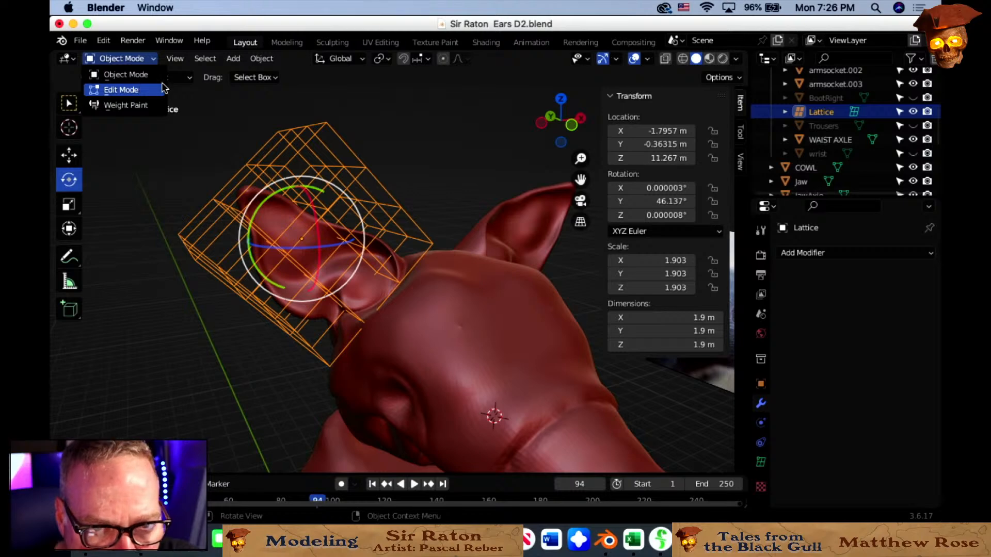
left_click(124, 89)
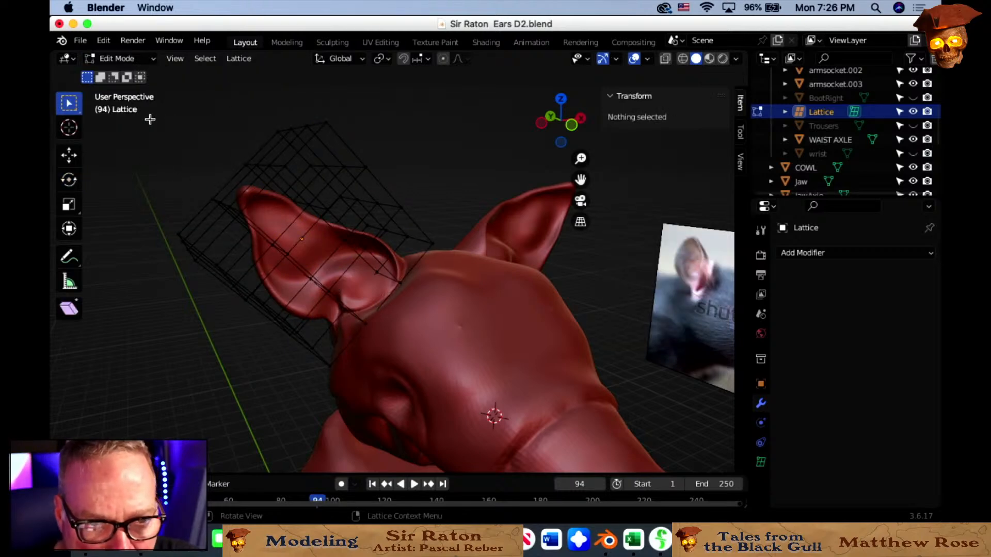
left_click_drag(150, 119, 451, 375)
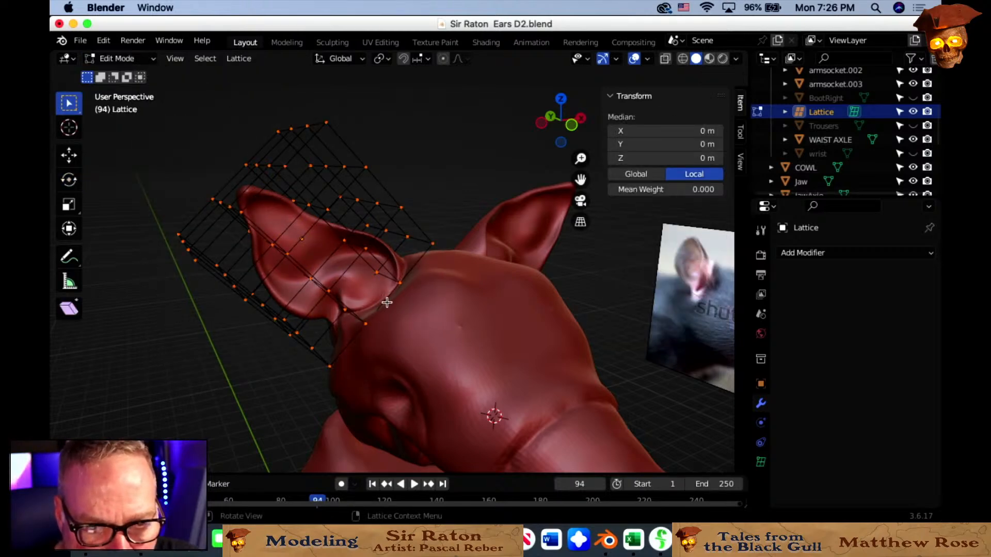
middle_click_drag(387, 302, 413, 297)
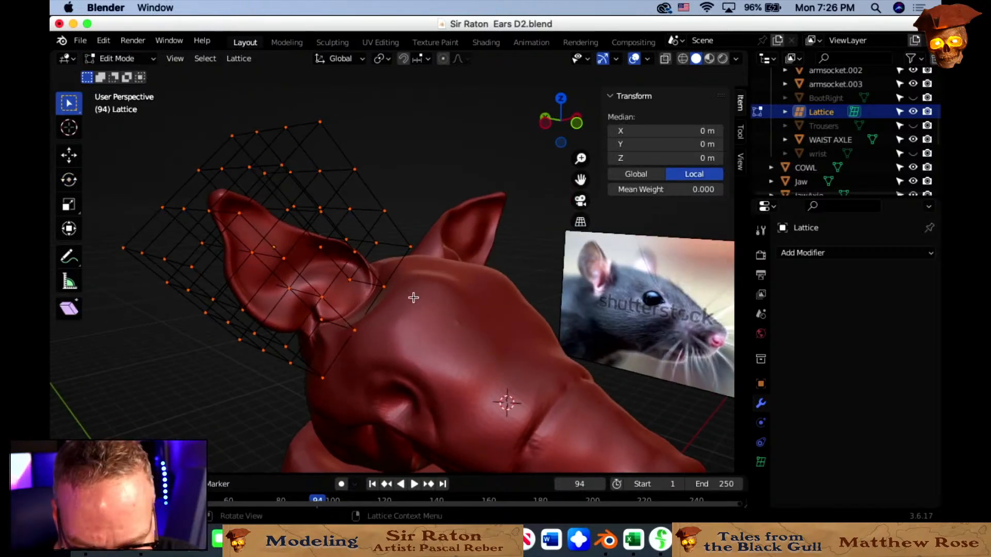
Try scaling and rotating all the ear lattice's points together, reverting both attempts.
left_click(69, 206)
left_click_drag(271, 245, 272, 246)
key("ctrl+z")
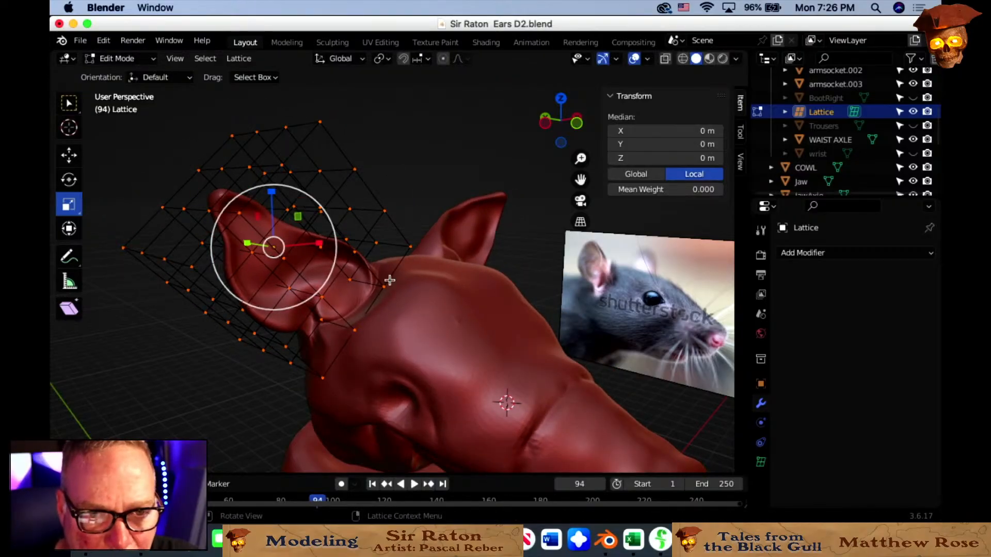
middle_click_drag(390, 280, 440, 282)
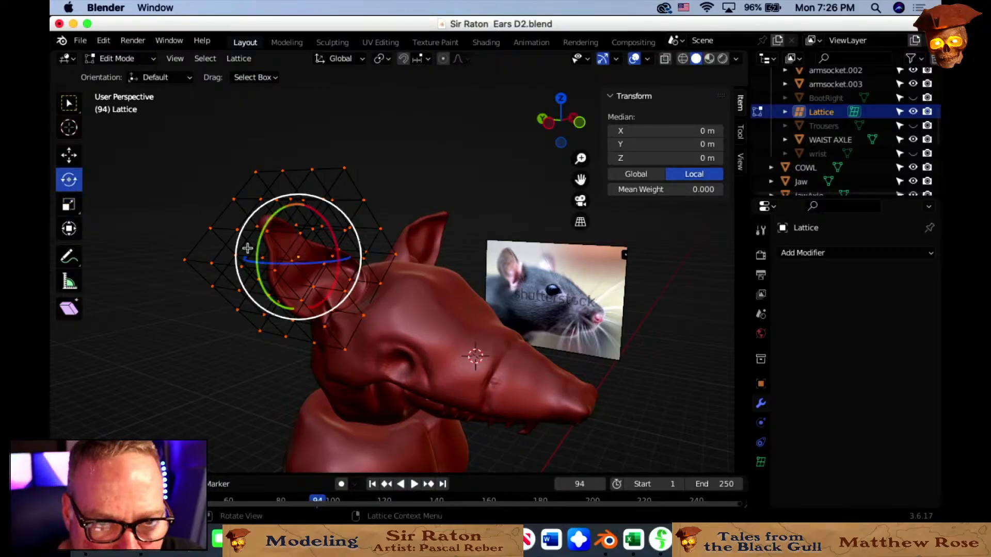
middle_click_drag(332, 305, 319, 302)
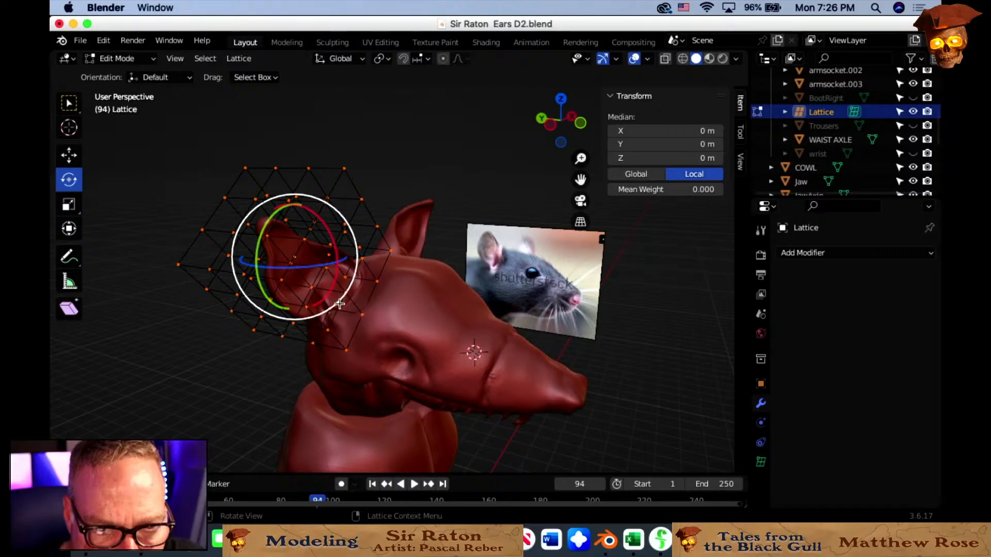
left_click_drag(335, 304, 336, 310)
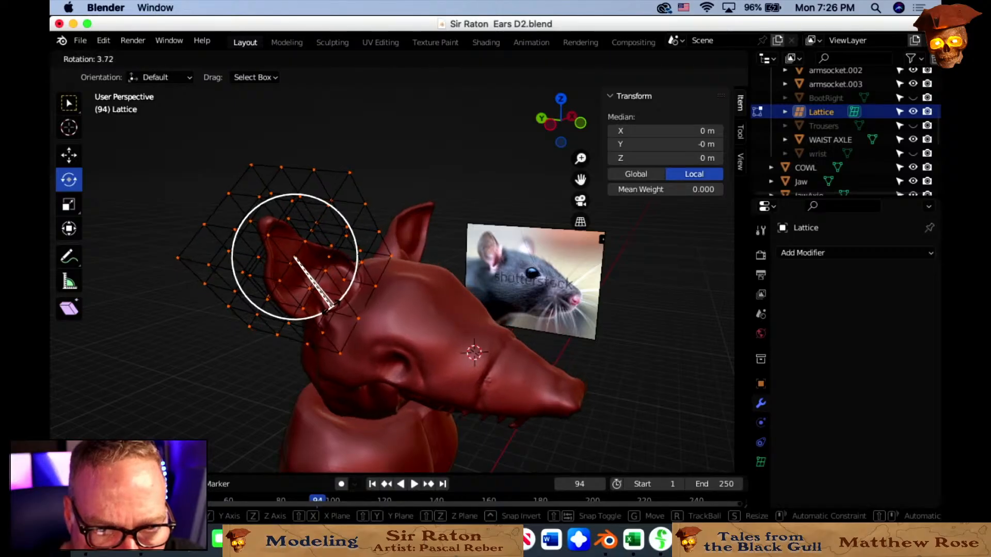
key("Escape")
Select the inner lattice point near the ear tip and move it slightly to test the deformation.
left_click(363, 172)
scroll(354, 239, "up", 3)
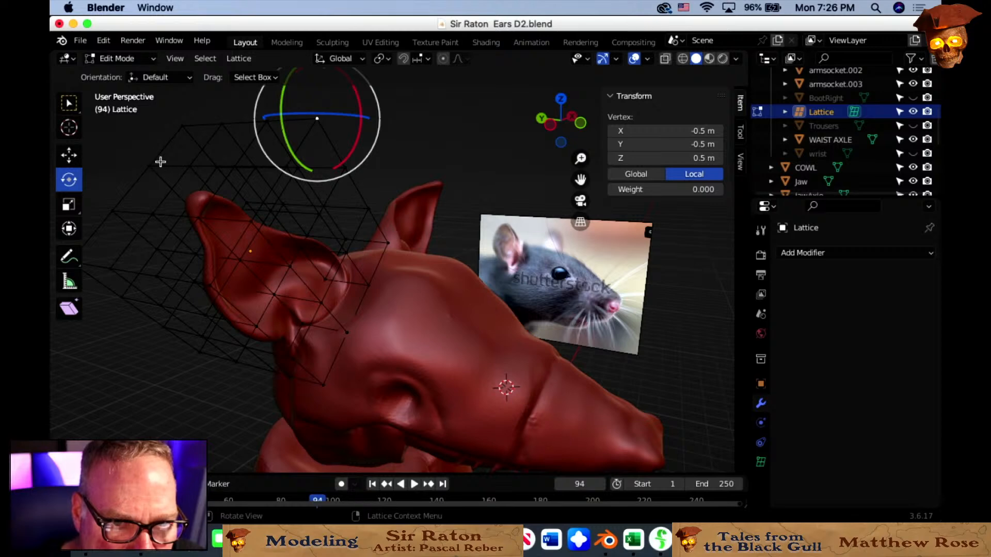
scroll(207, 186, "up", 2)
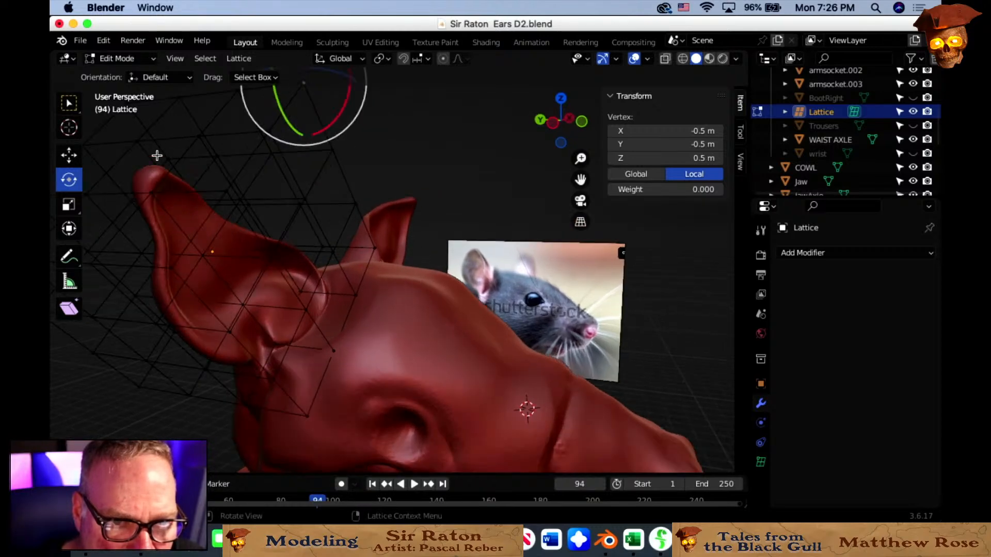
scroll(253, 234, "down", 2)
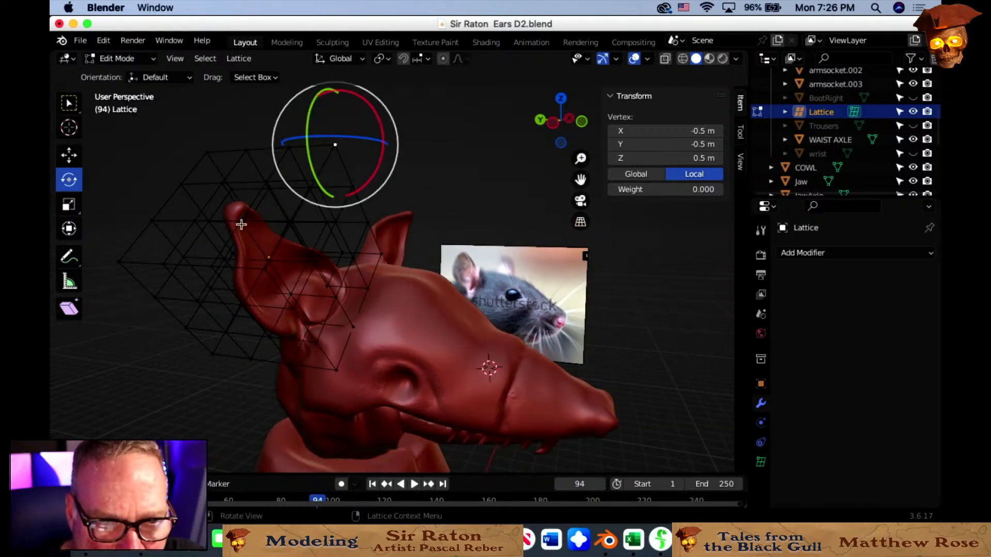
left_click_drag(246, 222, 274, 247)
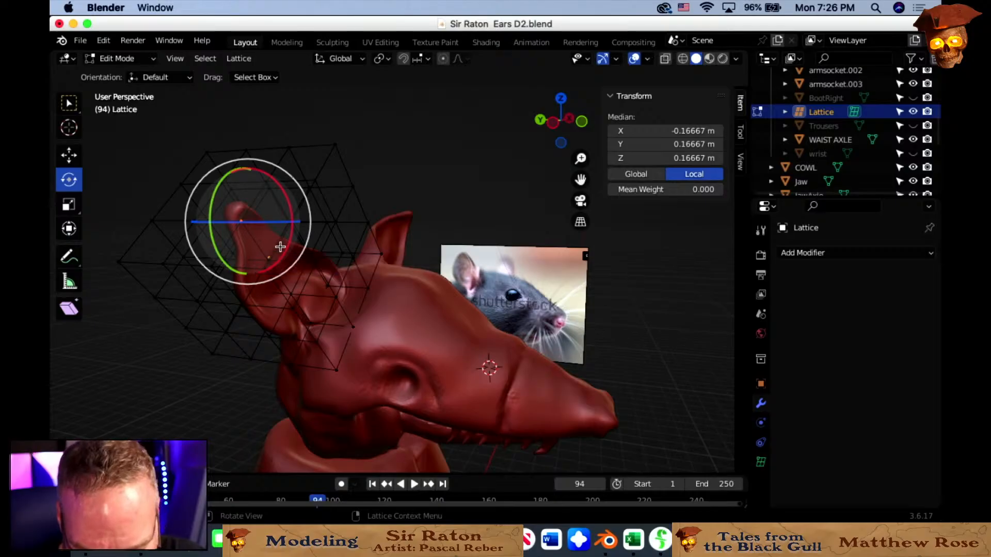
key("g")
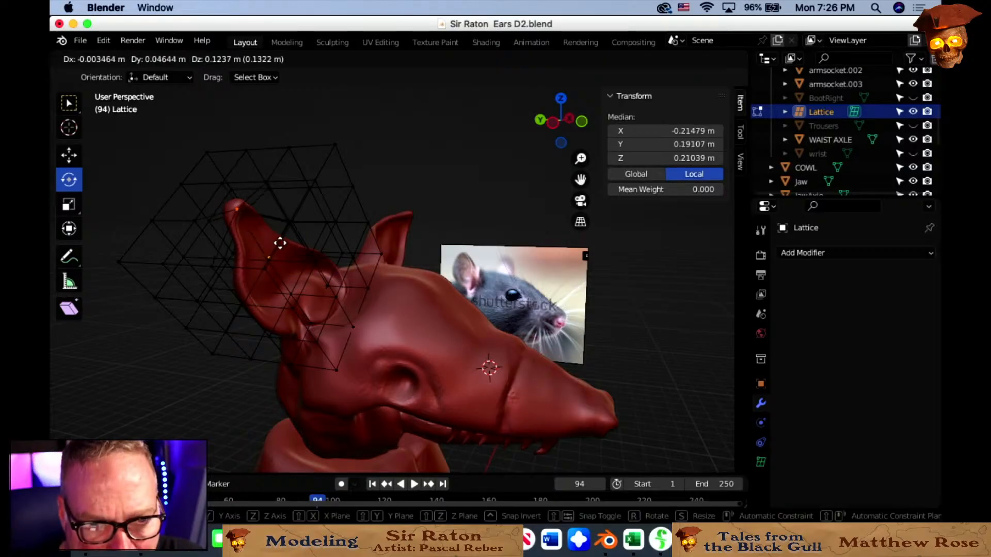
left_click(281, 247)
Select the lattice points at the upper front corner and move them to a local median of about X -0.389, Y -1.272, Z 1.023 m.
left_click_drag(274, 129, 383, 211)
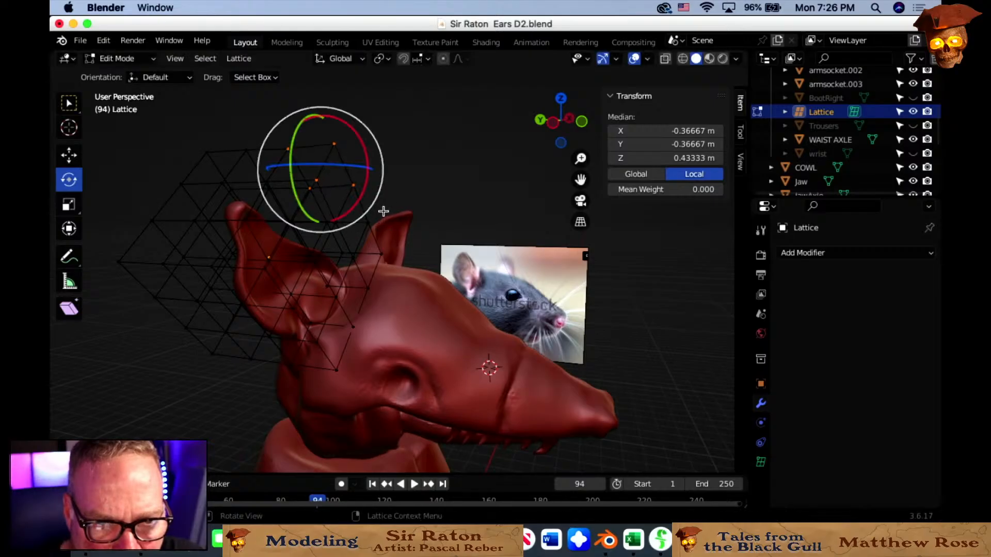
key("g")
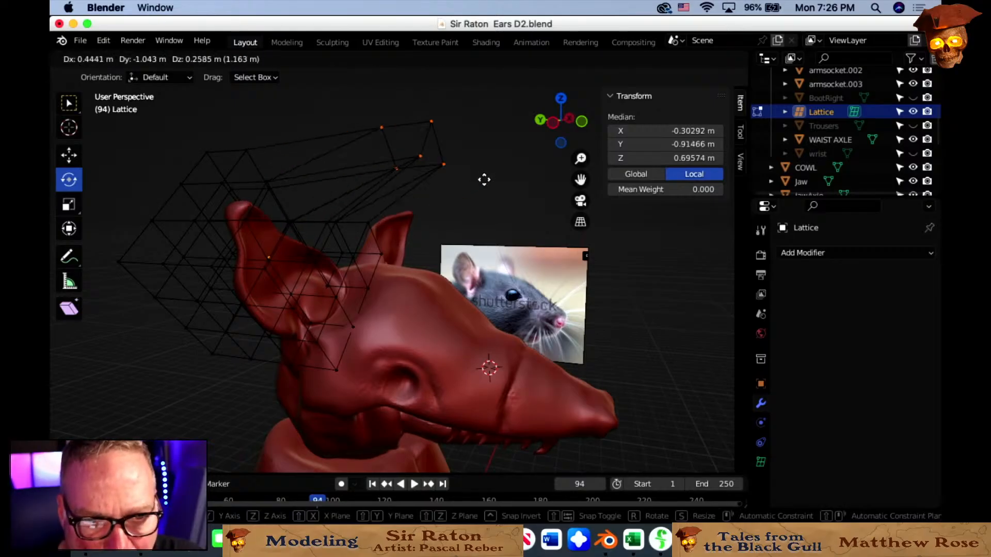
left_click(537, 139)
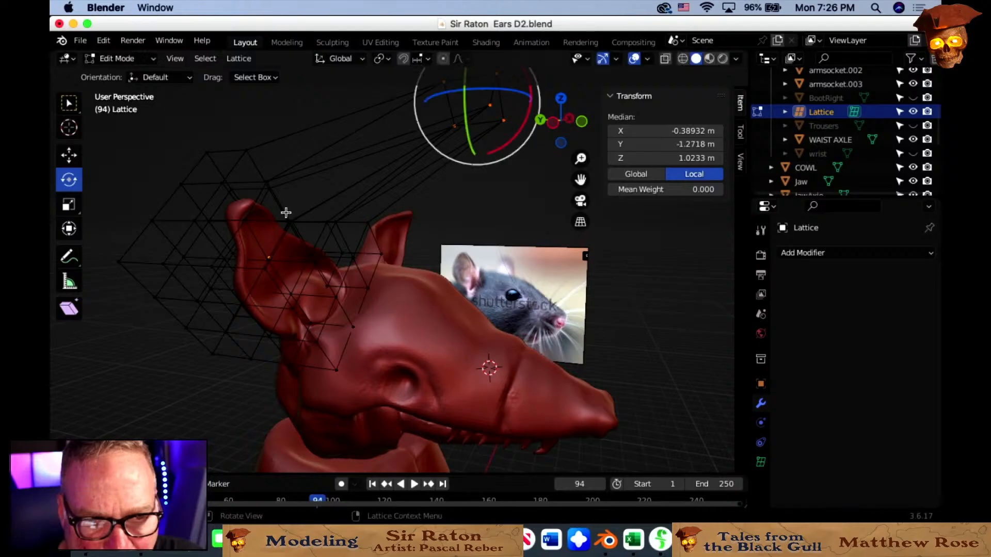
Try rotating the lattice's upper rows of points around the global Z axis and undo the rotation.
middle_click_drag(283, 212, 312, 239)
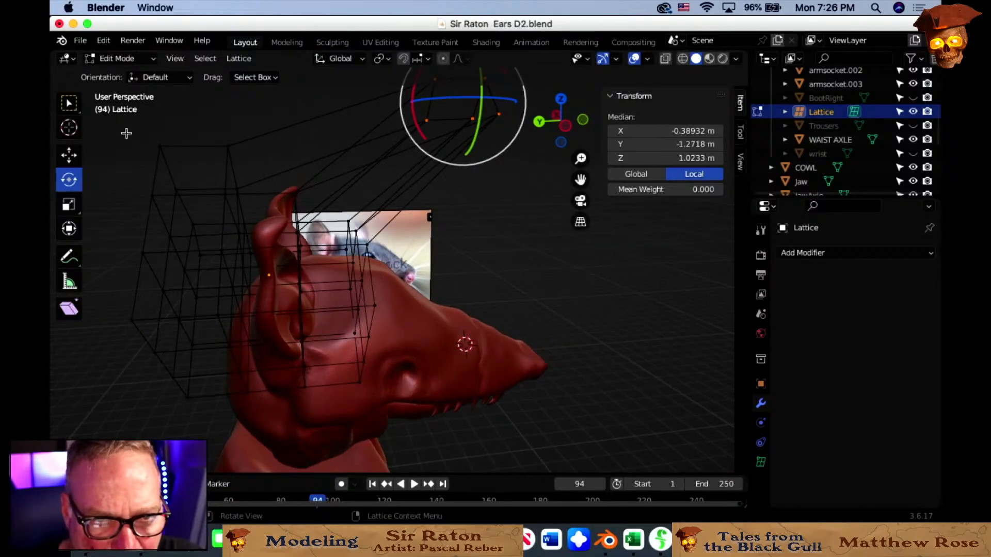
left_click_drag(126, 133, 360, 296)
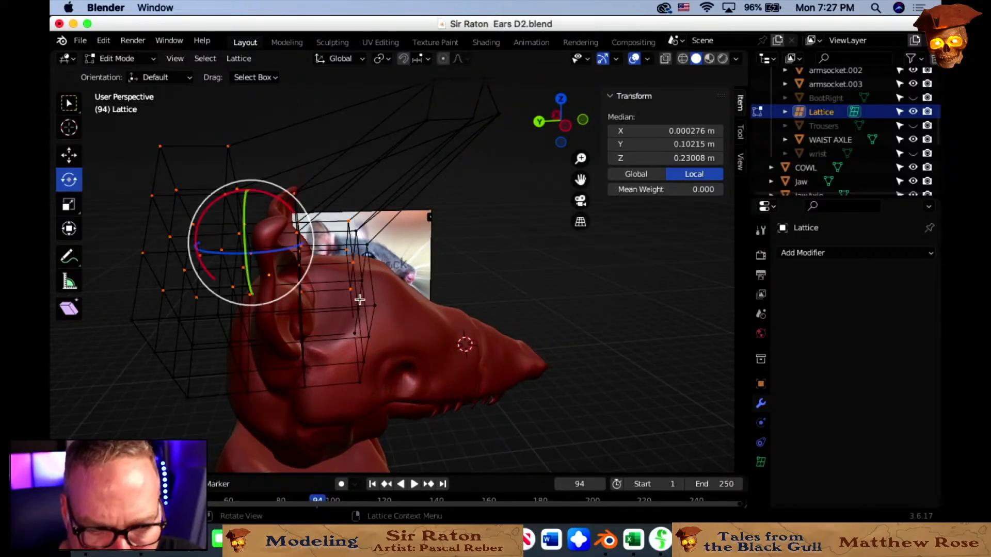
left_click_drag(283, 250, 263, 250)
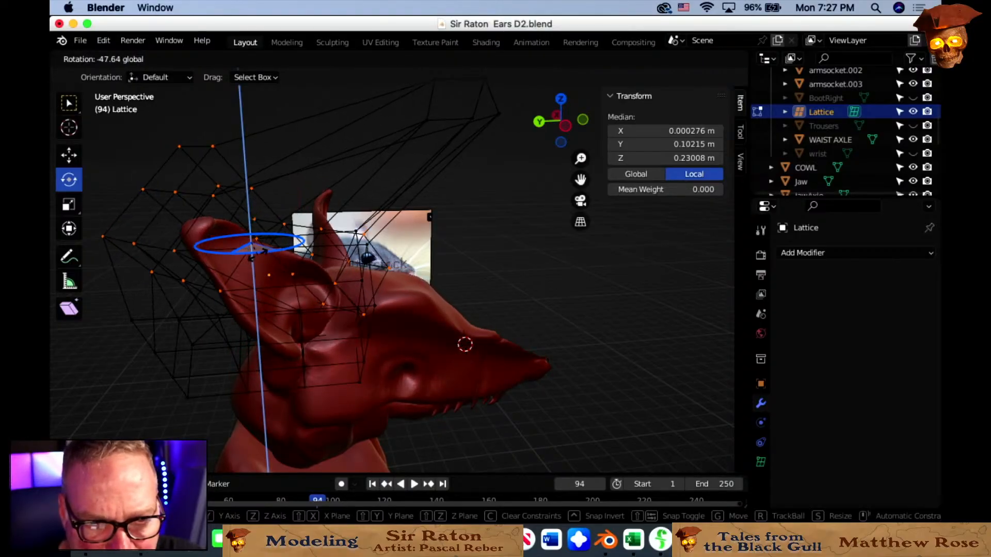
left_click_drag(499, 298, 551, 288)
key("super+z")
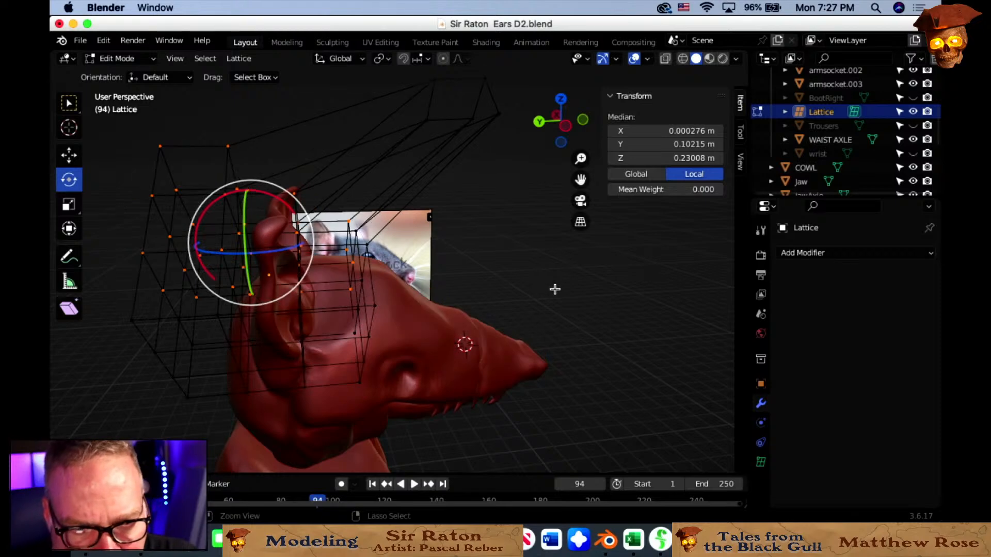
key("super+z")
Delete the ear lattice from the scene.
middle_click_drag(642, 337, 571, 269)
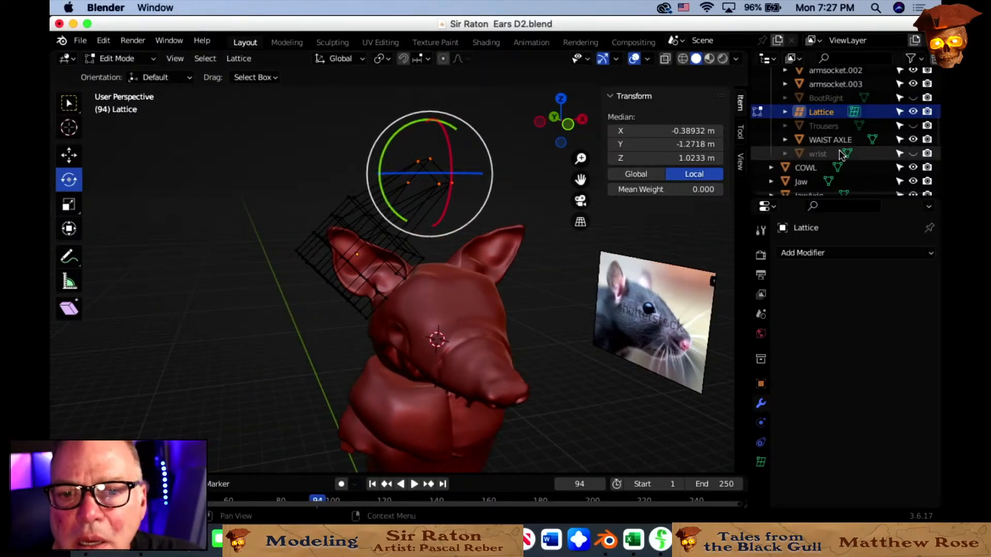
left_click(855, 111)
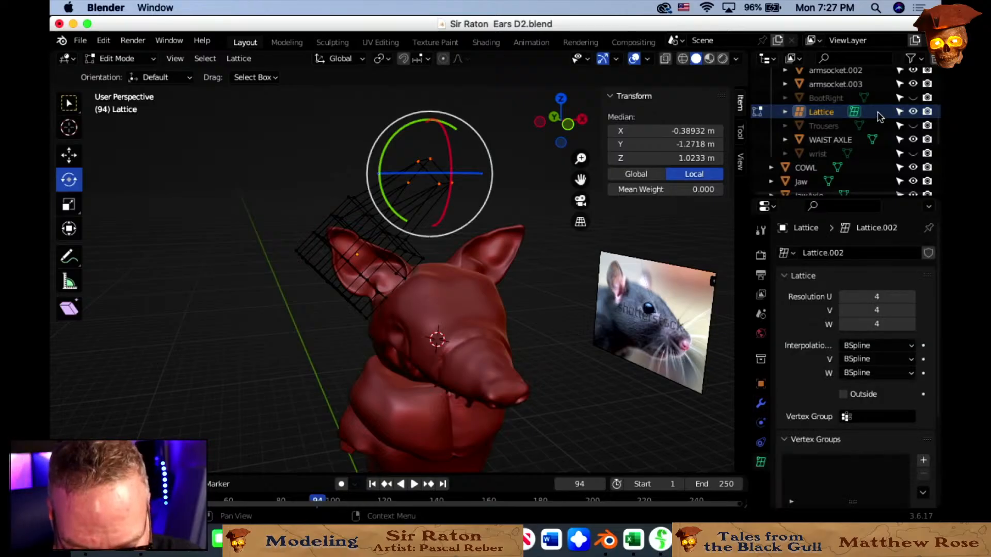
key("x")
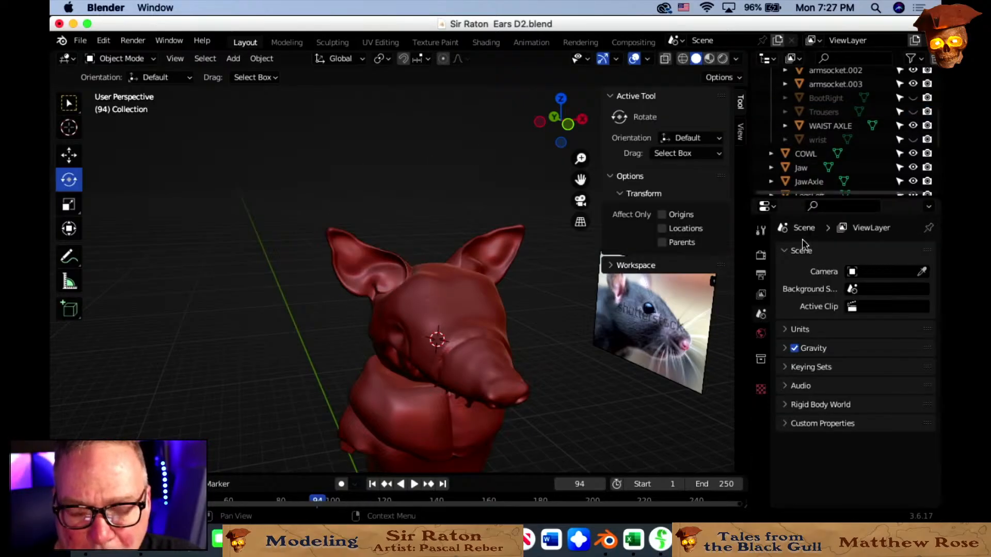
mouse_move(499, 332)
middle_mouse_down()
mouse_move(527, 318)
mouse_move(537, 343)
mouse_move(531, 310)
mouse_move(476, 324)
mouse_move(507, 329)
middle_mouse_up()
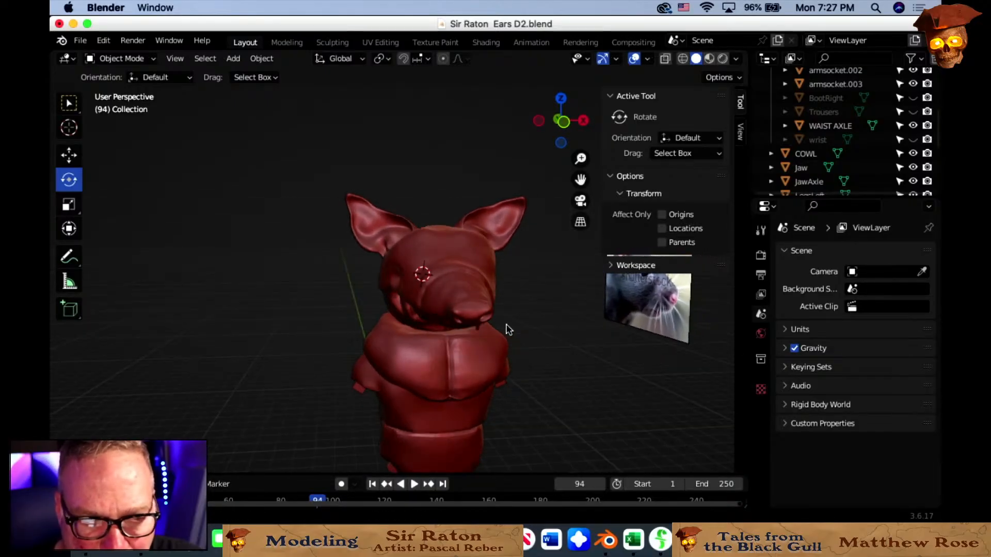
scroll(592, 385, "up", 2)
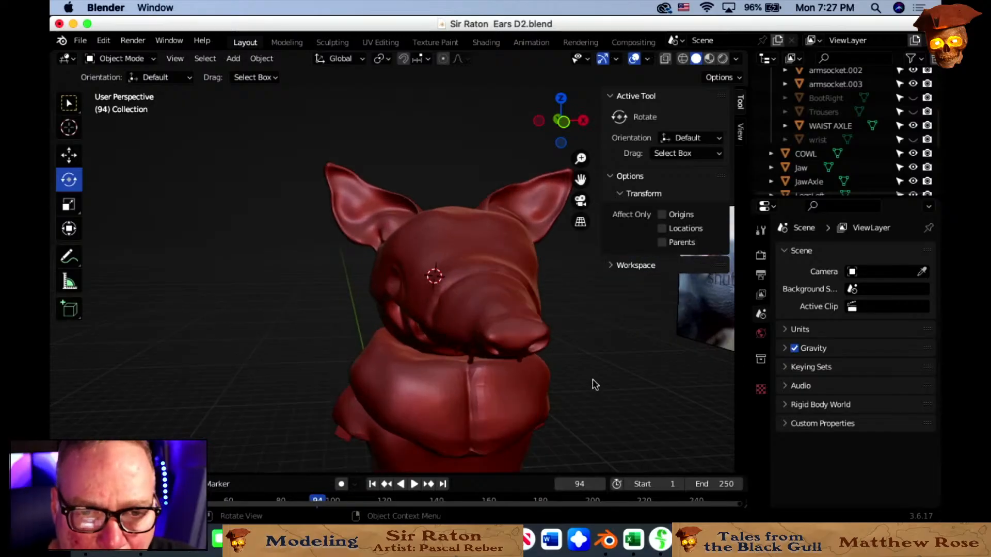
mouse_move(608, 388)
middle_mouse_down()
mouse_move(630, 372)
mouse_move(500, 392)
mouse_move(550, 377)
mouse_move(504, 385)
mouse_move(560, 381)
mouse_move(599, 401)
mouse_move(609, 395)
middle_mouse_up()
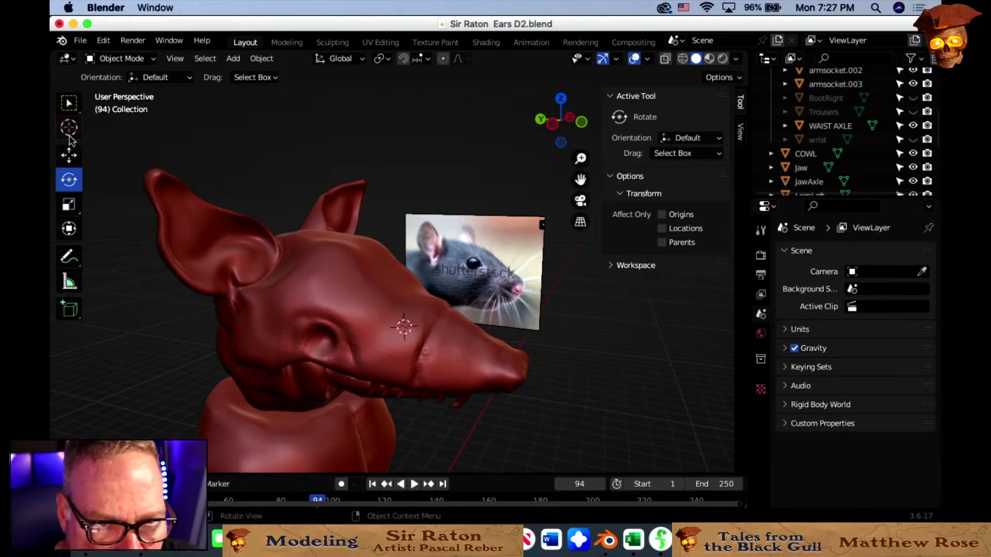
Switch the rat skull to sculpting and bend its ear tips inward with Snake Hook at a 65 px radius.
left_click(338, 268)
left_click(123, 59)
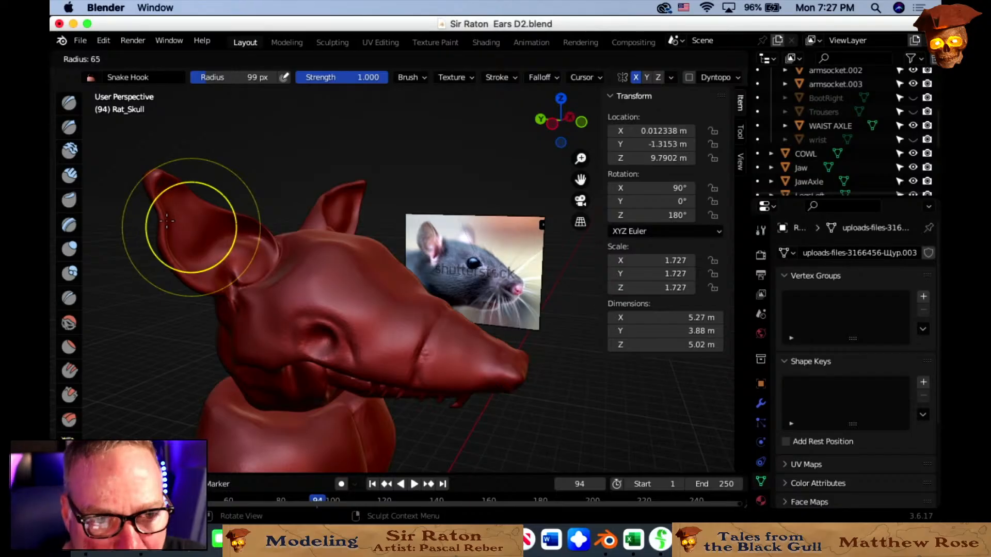
left_click(189, 212)
mouse_move(213, 213)
left_mouse_down()
mouse_move(180, 194)
mouse_move(196, 185)
mouse_move(168, 183)
mouse_move(175, 179)
left_mouse_up()
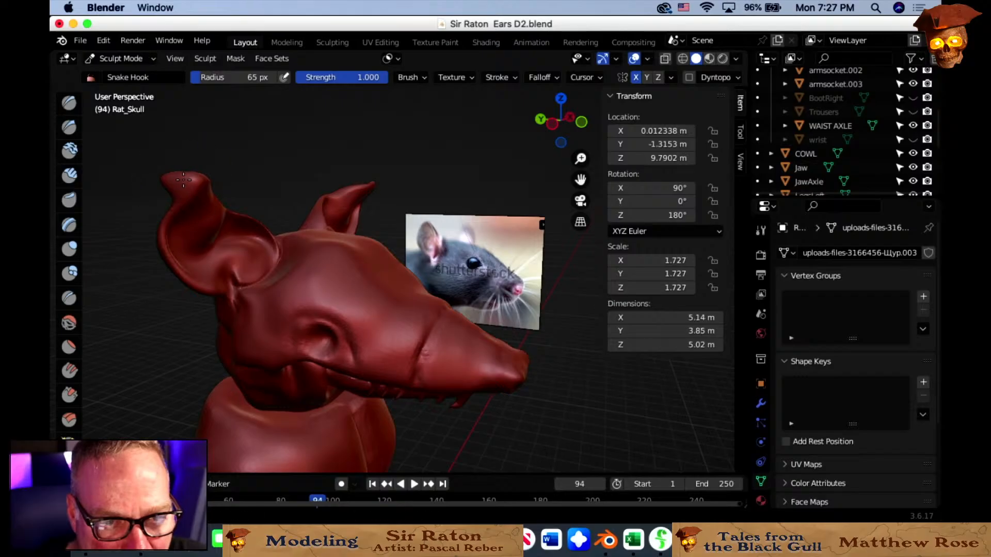
mouse_move(228, 205)
left_mouse_down()
mouse_move(216, 215)
mouse_move(232, 211)
left_mouse_up()
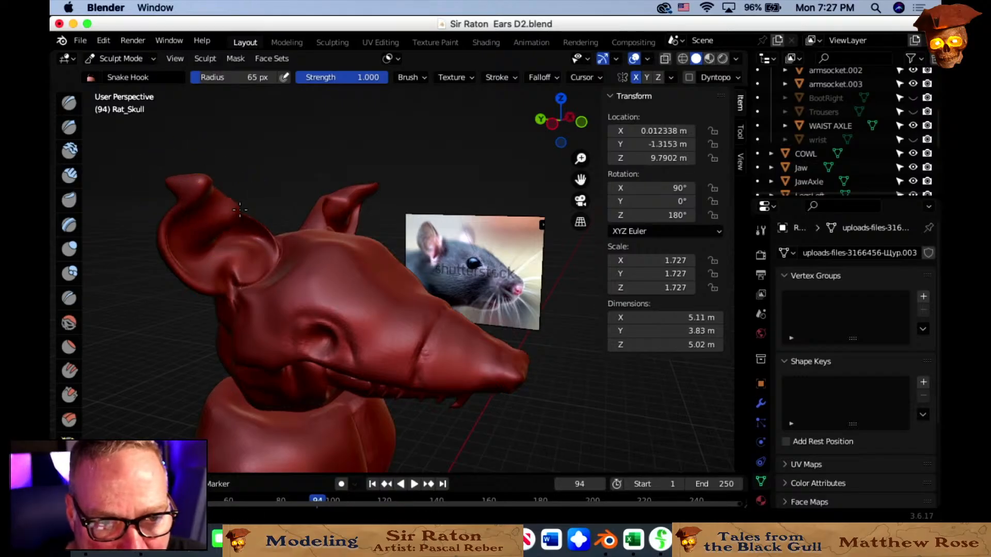
Push the inner surfaces of the ears into shape with the Thumb brush and smooth the back of the ear.
middle_click_drag(254, 218, 138, 332)
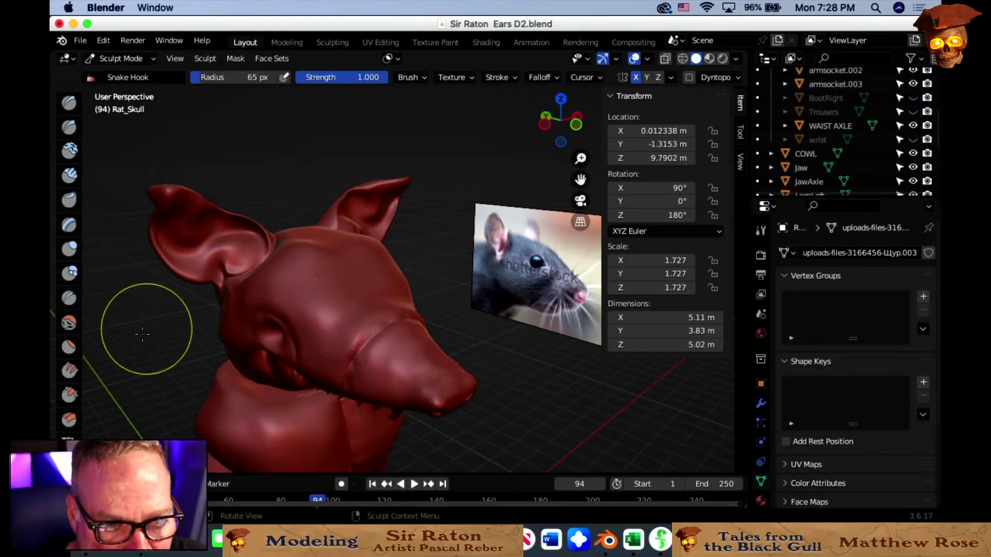
scroll(70, 371, "down", 4)
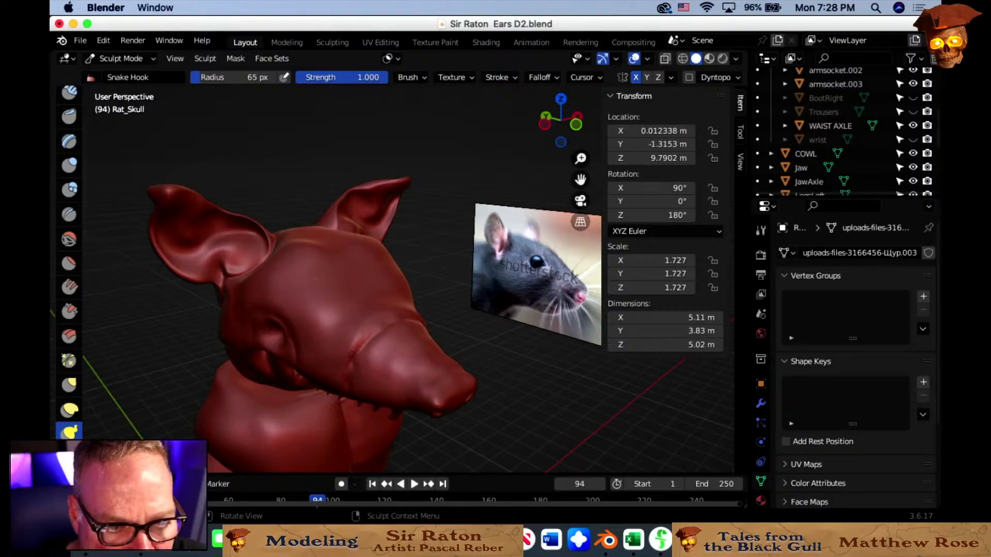
left_click(69, 457)
left_click_drag(212, 226, 202, 229)
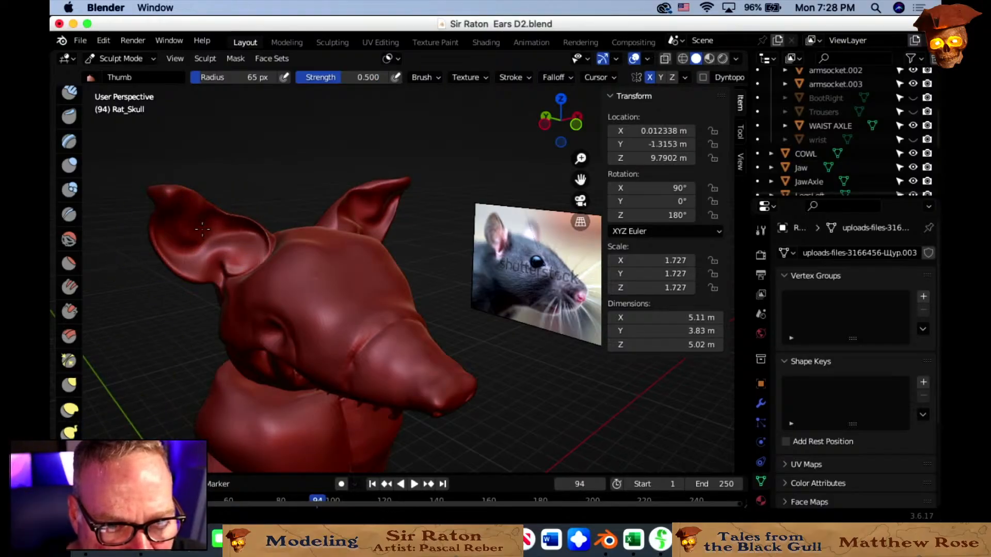
middle_click_drag(210, 222, 206, 248)
left_click_drag(222, 236, 243, 228)
middle_click_drag(235, 237, 246, 237)
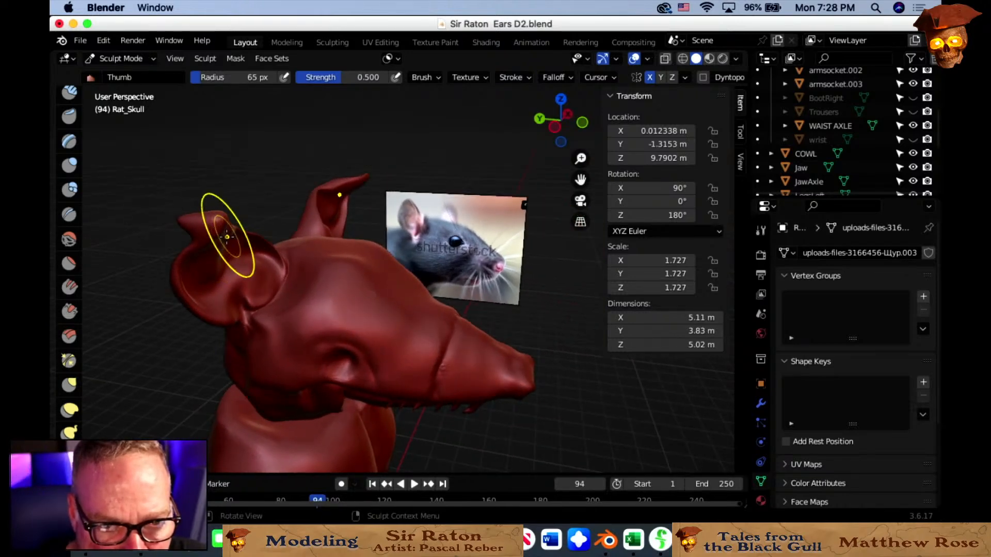
left_click_drag(227, 237, 235, 233)
mouse_move(235, 233)
middle_mouse_down()
mouse_move(276, 244)
mouse_move(442, 220)
middle_mouse_up()
mouse_move(492, 222)
left_mouse_down("shift")
mouse_move(509, 225)
mouse_move(491, 226)
left_mouse_up("shift")
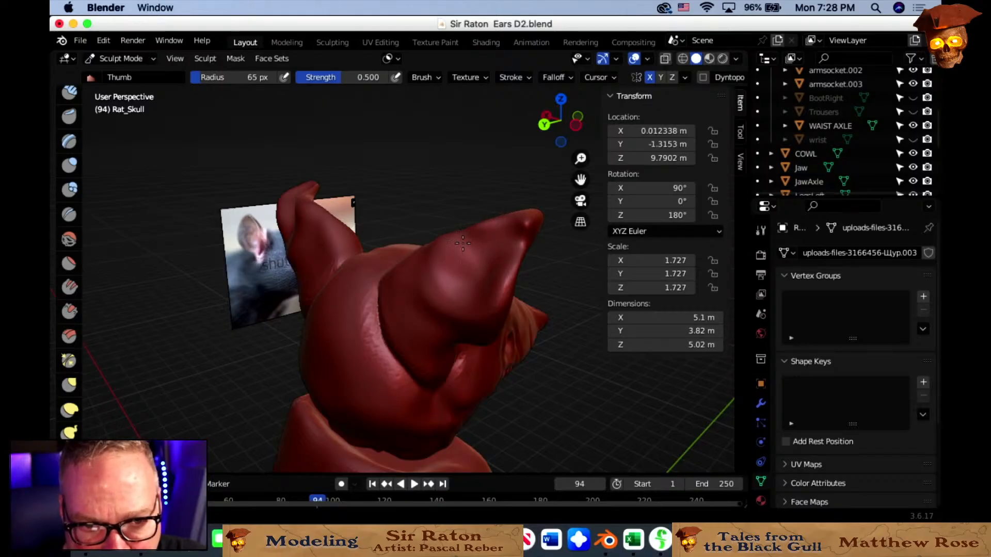
Reshape the upper rims of the ears toward the snout with the Elastic Deform brush.
middle_click_drag(468, 237, 296, 229)
scroll(295, 229, "down", 1)
mouse_move(422, 278)
middle_mouse_down("shift")
mouse_move(367, 269)
mouse_move(343, 283)
mouse_move(351, 319)
middle_mouse_up("shift")
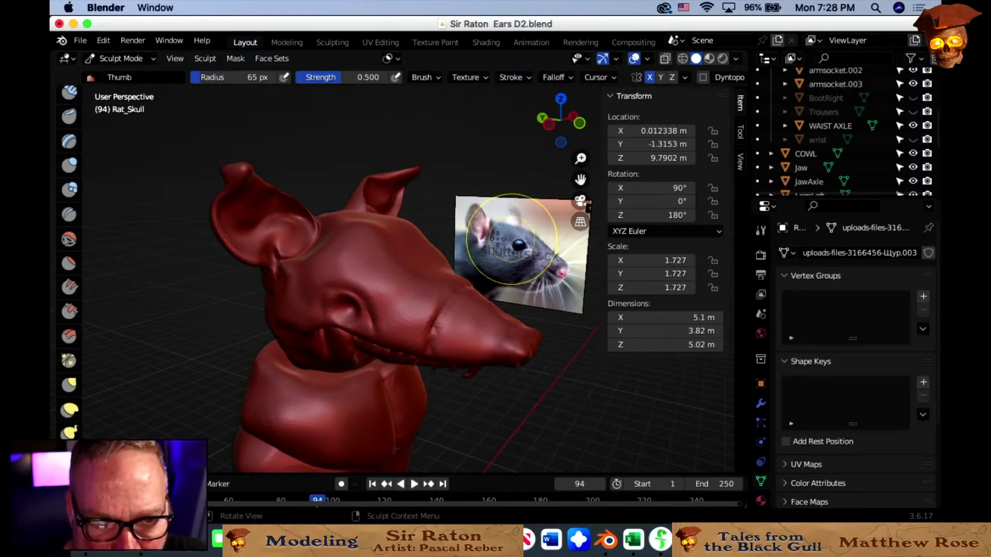
middle_click_drag(309, 235, 292, 236)
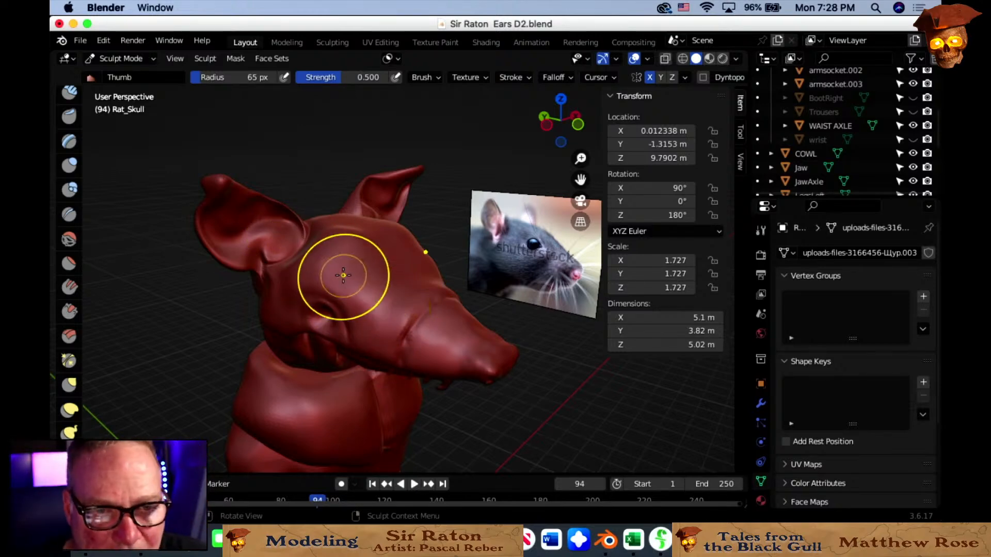
middle_click_drag(288, 243, 313, 241)
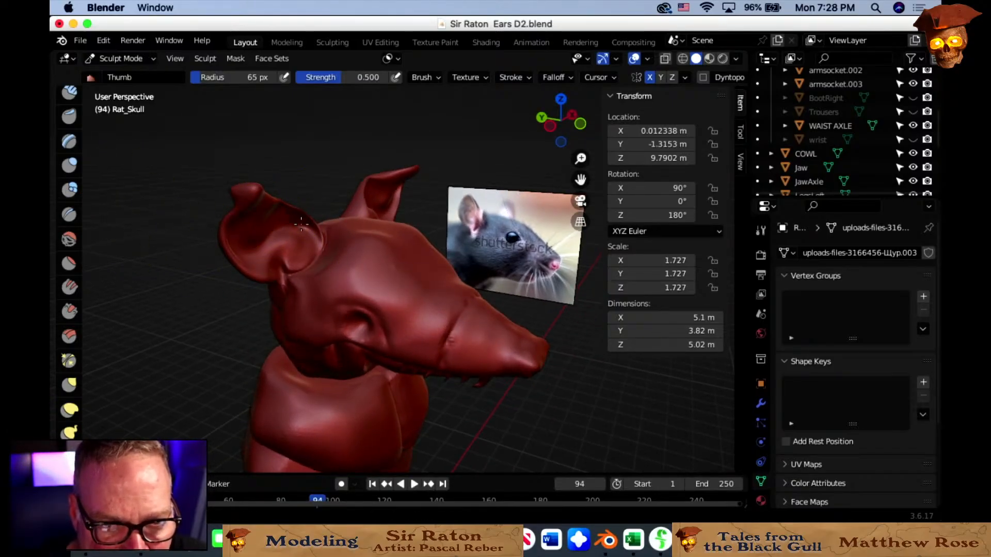
middle_click_drag(302, 223, 276, 210)
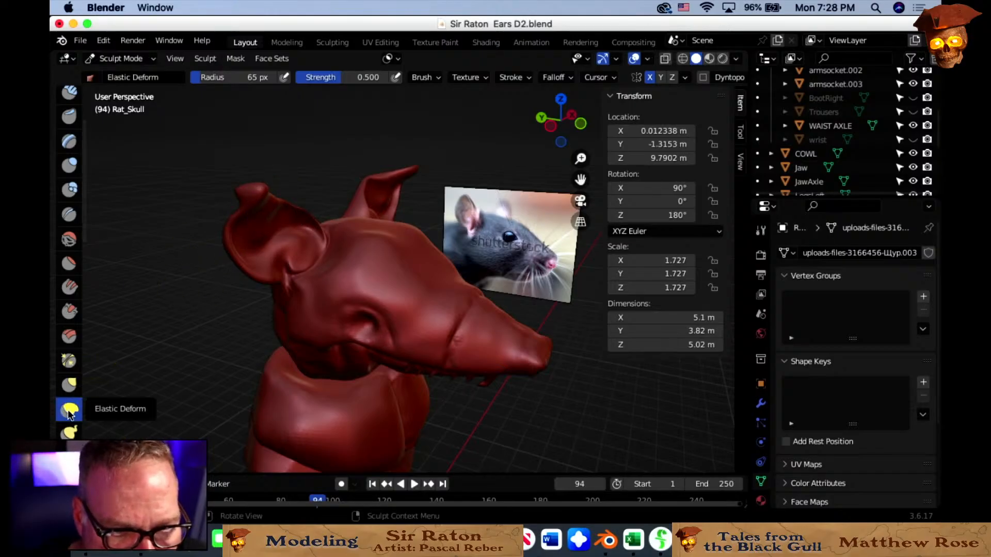
left_click_drag(256, 258, 274, 209)
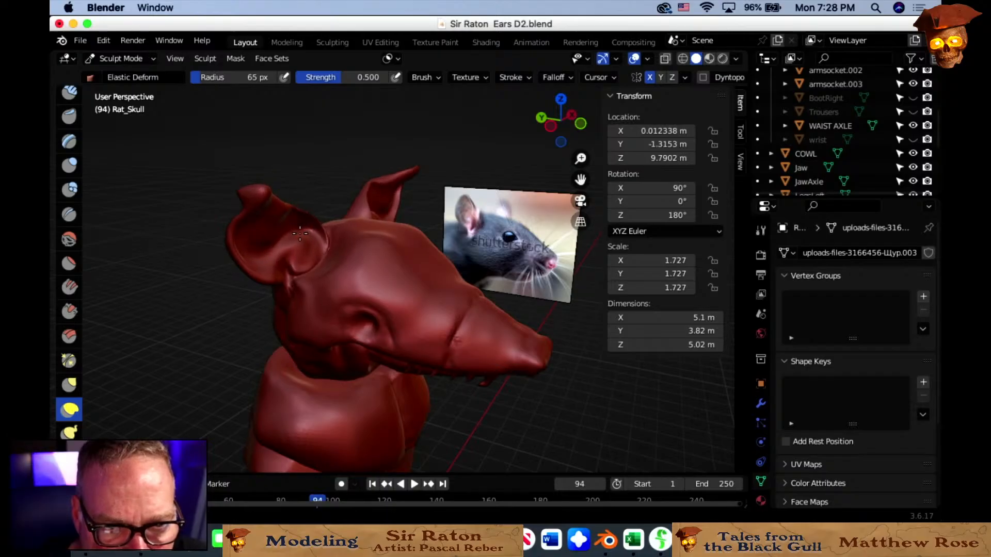
middle_click_drag(265, 232, 376, 194)
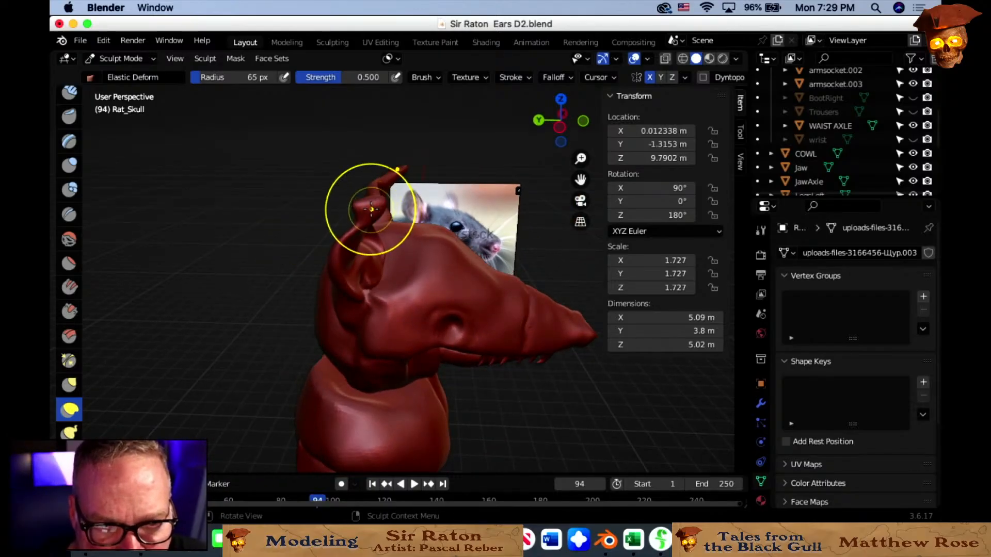
left_click_drag(371, 209, 386, 211)
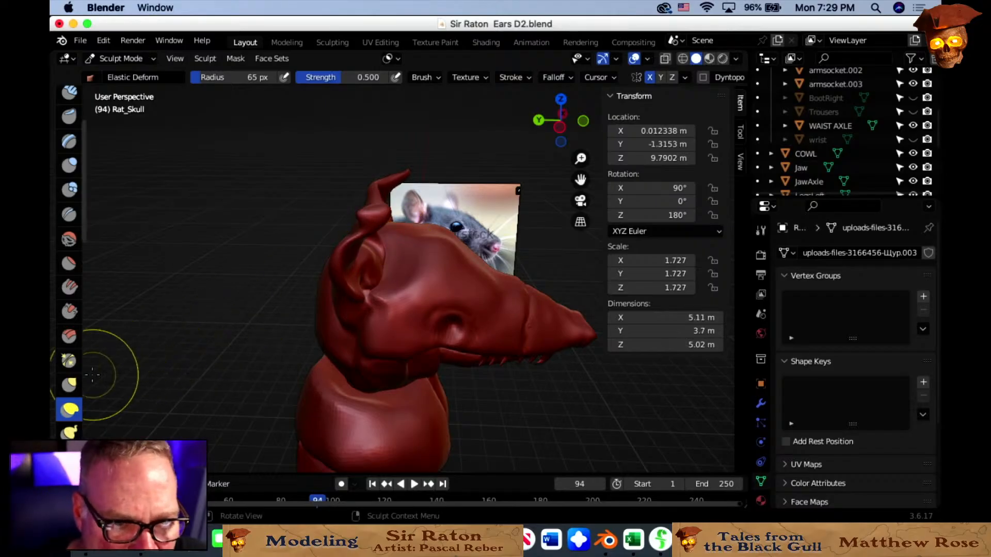
Pull the upper inner edge of the ear over the ear opening with the Snake Hook brush.
left_click(68, 432)
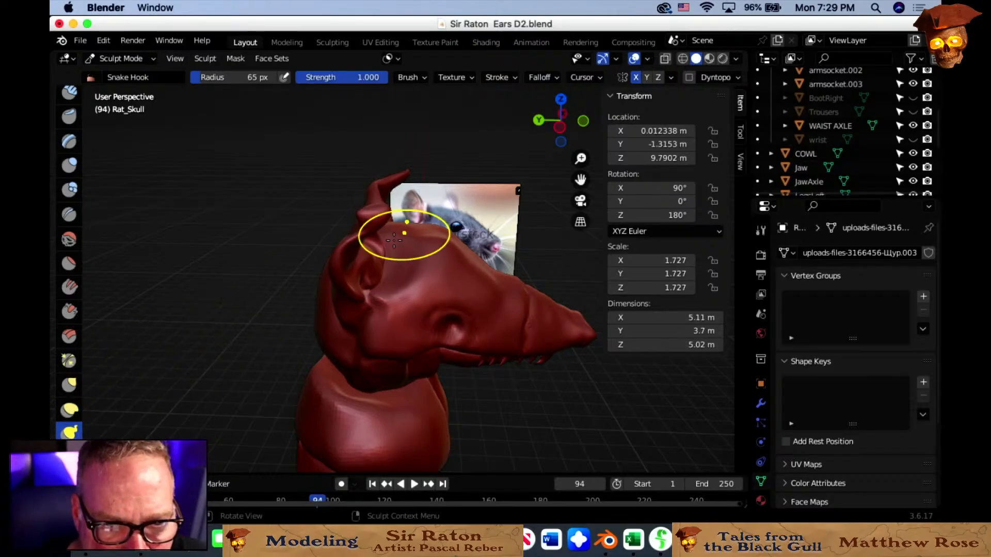
middle_click_drag(365, 255, 301, 249)
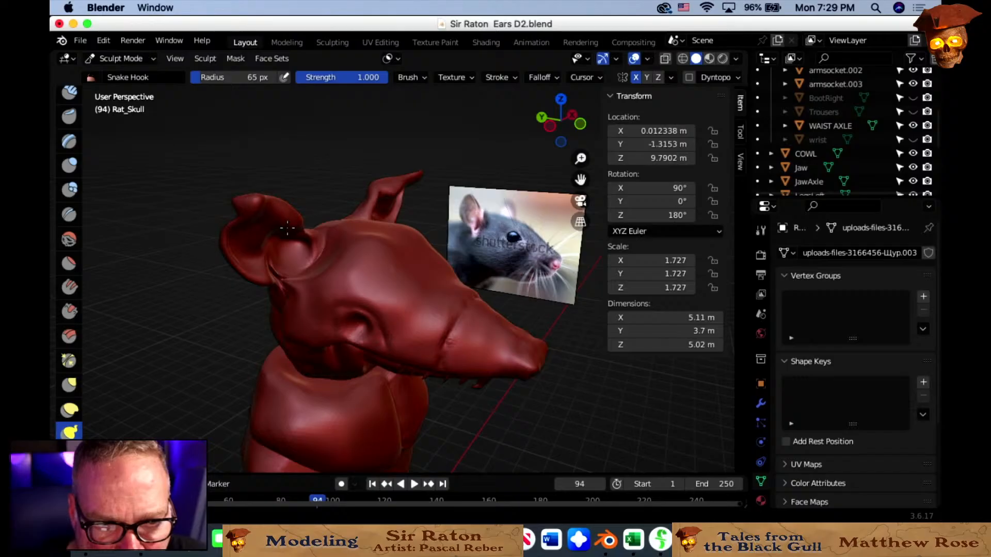
left_click_drag(265, 215, 278, 218)
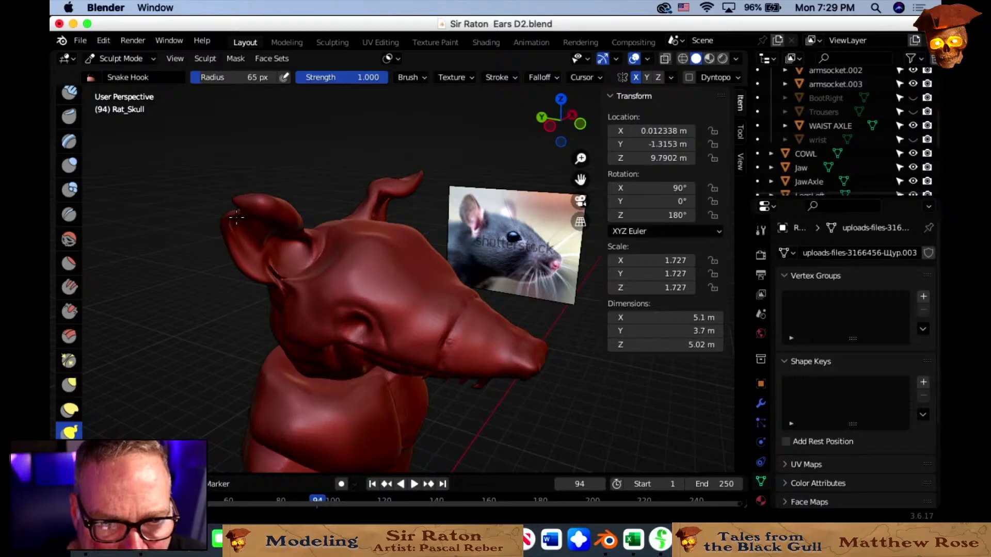
Adjust the ear where it joins the head and along its back with the Grab brush.
mouse_move(299, 242)
middle_mouse_down()
mouse_move(266, 239)
mouse_move(284, 236)
mouse_move(286, 268)
mouse_move(316, 274)
middle_mouse_up()
key("g")
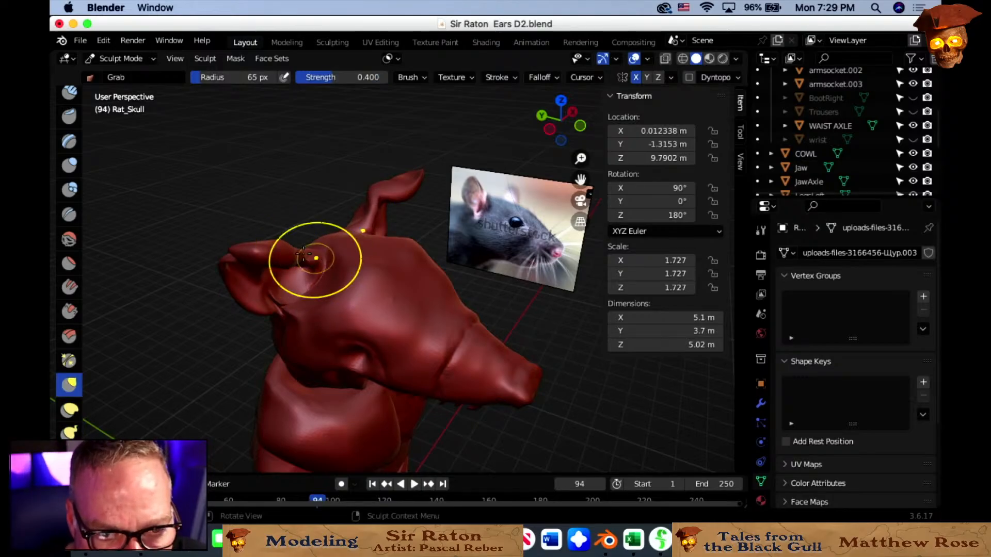
mouse_move(320, 278)
middle_mouse_down()
mouse_move(289, 283)
mouse_move(294, 258)
mouse_move(267, 186)
mouse_move(490, 367)
mouse_move(464, 371)
middle_mouse_up()
left_click_drag(449, 346, 439, 346)
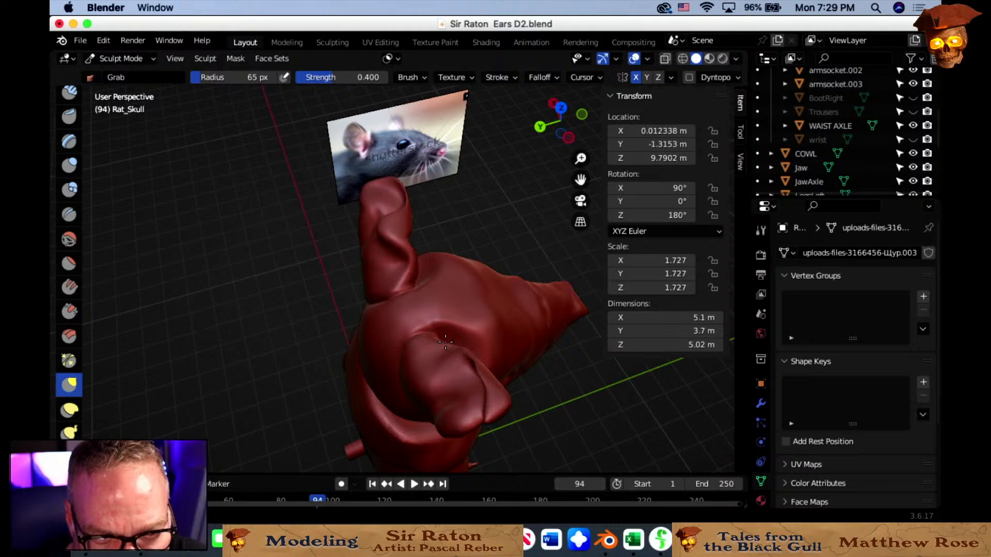
mouse_move(445, 341)
middle_mouse_down()
mouse_move(305, 293)
mouse_move(291, 217)
mouse_move(235, 227)
mouse_move(245, 266)
mouse_move(305, 268)
mouse_move(414, 327)
mouse_move(486, 235)
middle_mouse_up()
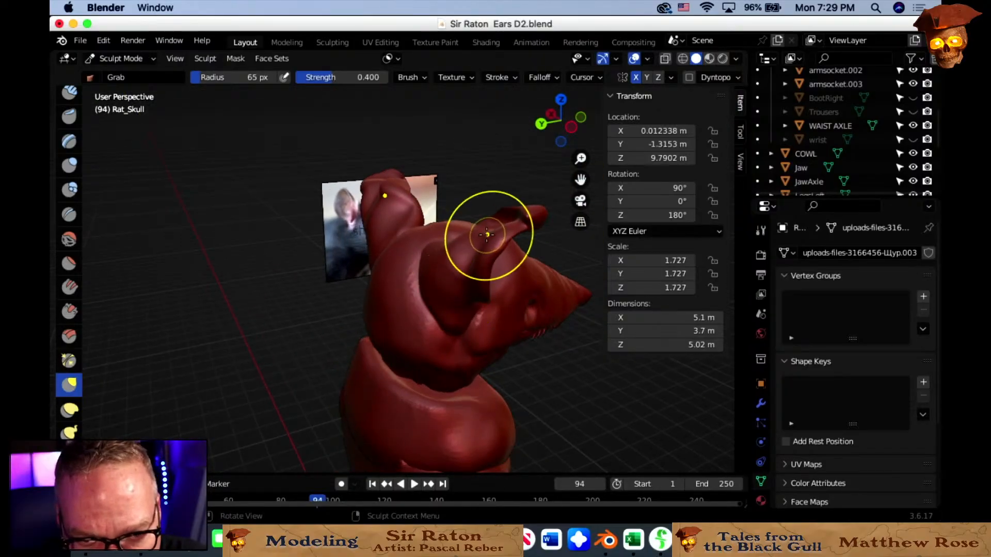
left_click_drag(497, 222, 491, 225)
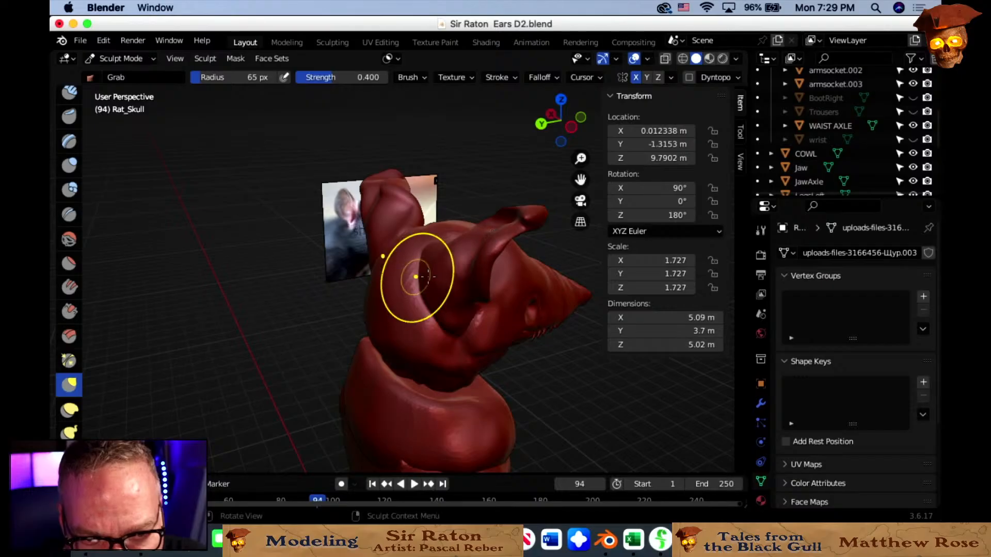
middle_click_drag(428, 277, 521, 248)
left_click_drag(531, 243, 525, 241)
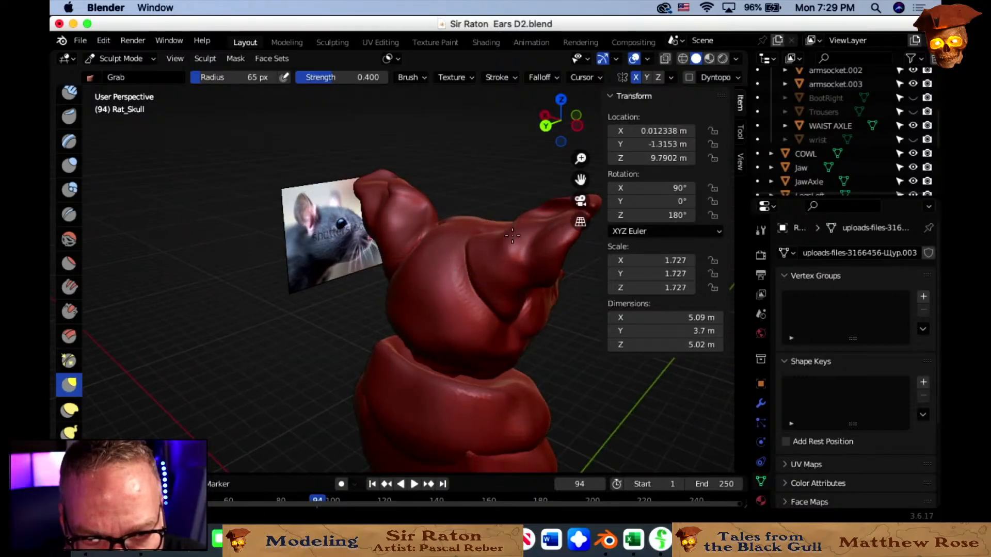
Examine the reshaped ears and the side of the head from several angles and up close.
middle_click_drag(512, 236, 367, 305)
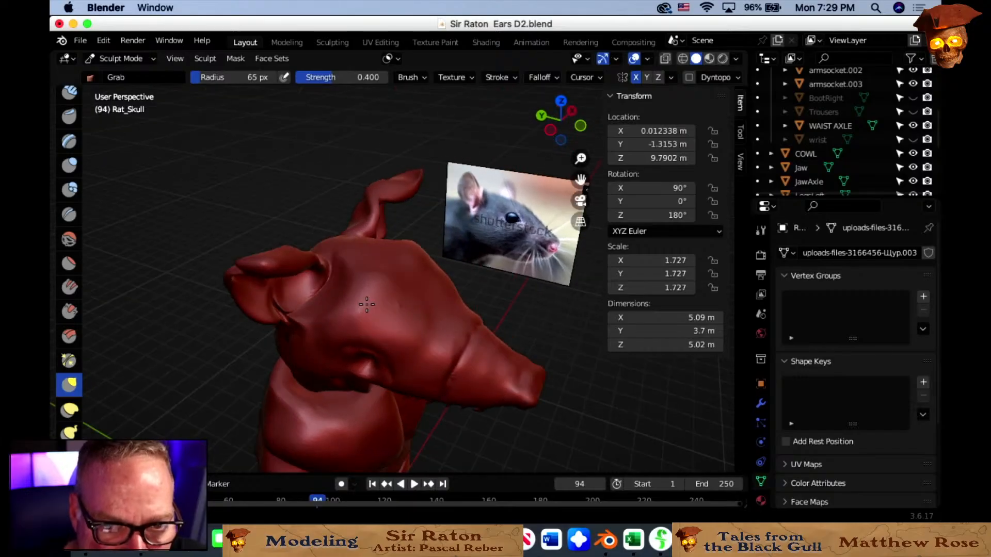
middle_click_drag(430, 346, 420, 299)
scroll(454, 303, "up", 8)
scroll(450, 303, "up", 3)
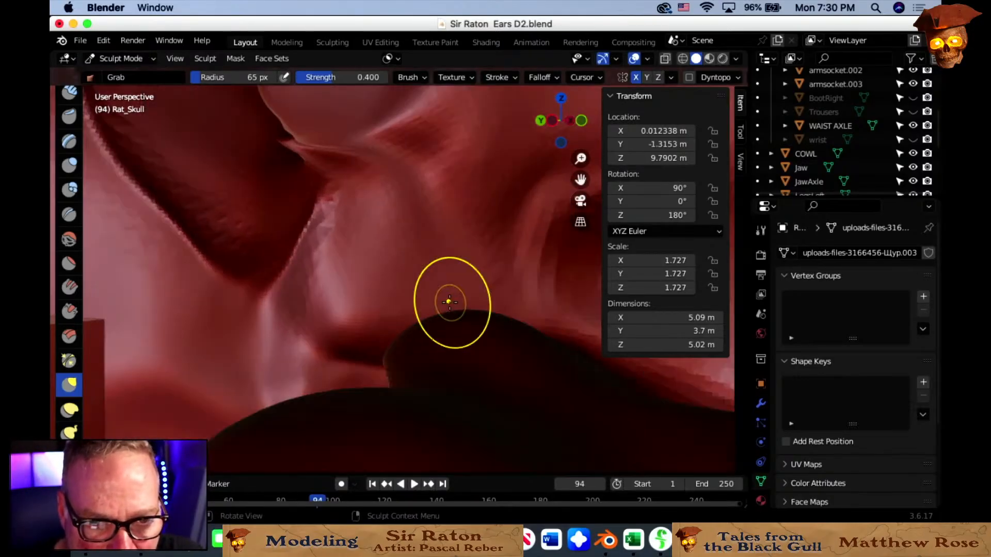
scroll(444, 303, "up", 2)
scroll(441, 304, "down", 3)
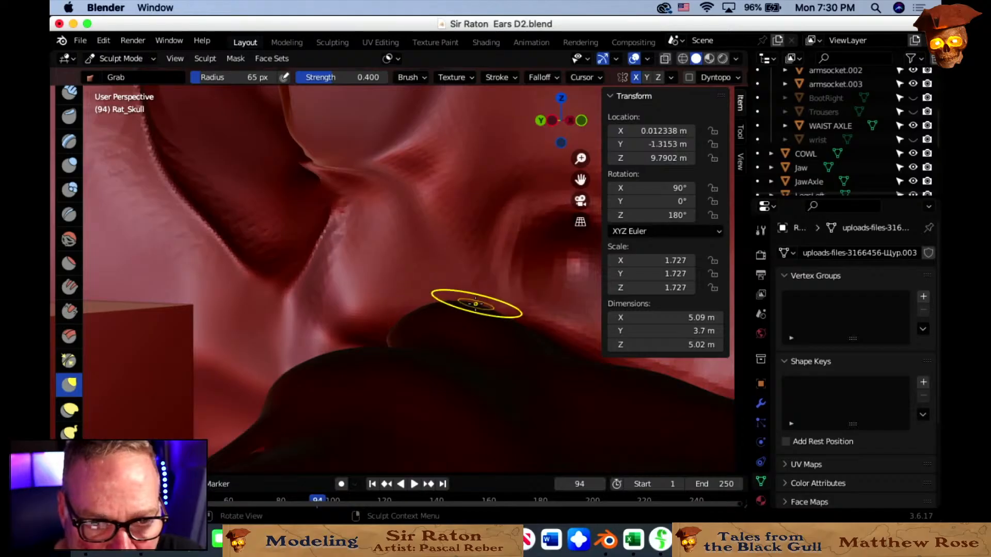
scroll(437, 338, "down", 8)
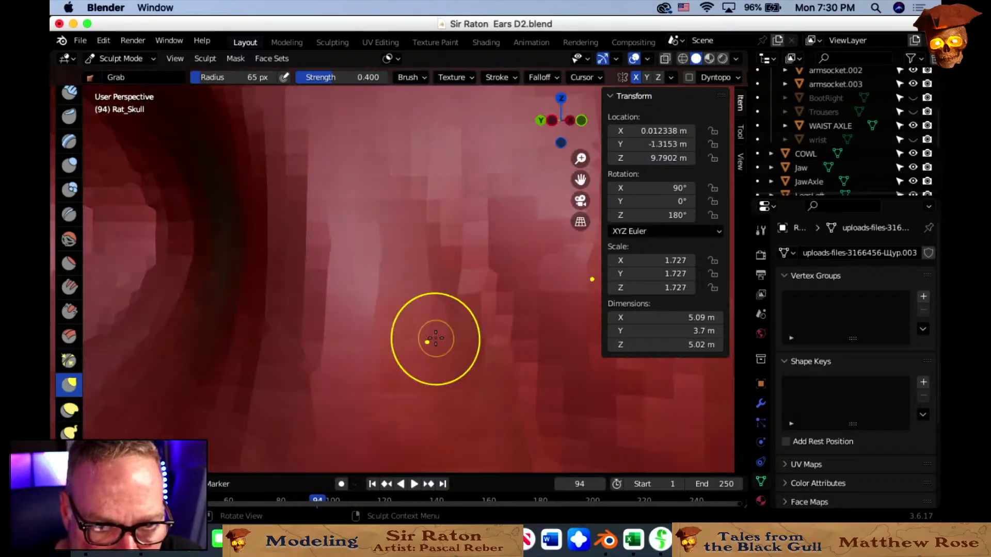
scroll(434, 333, "down", 3)
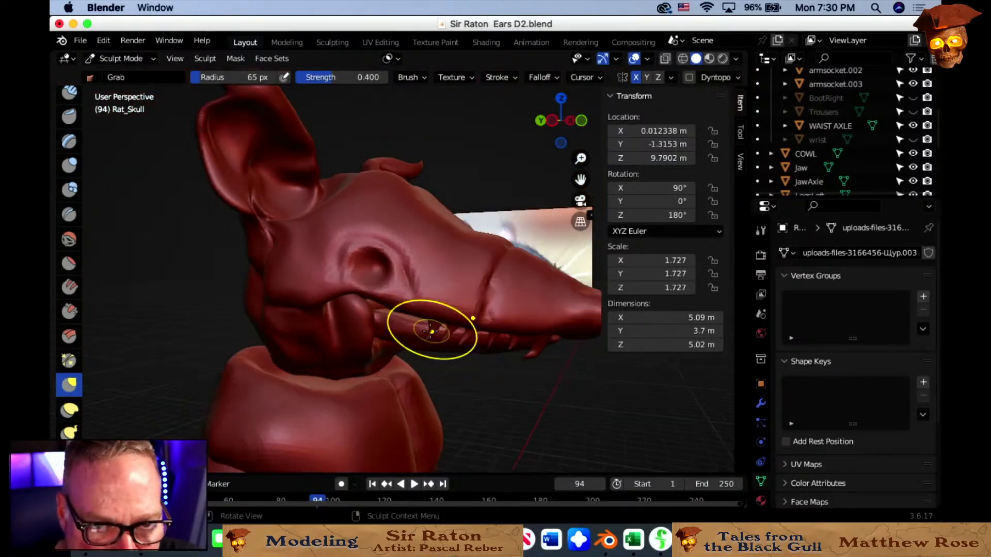
mouse_move(431, 328)
middle_mouse_down()
mouse_move(373, 327)
mouse_move(412, 306)
mouse_move(420, 358)
mouse_move(507, 388)
mouse_move(433, 349)
mouse_move(420, 322)
mouse_move(299, 304)
mouse_move(261, 254)
mouse_move(413, 323)
mouse_move(302, 278)
middle_mouse_up()
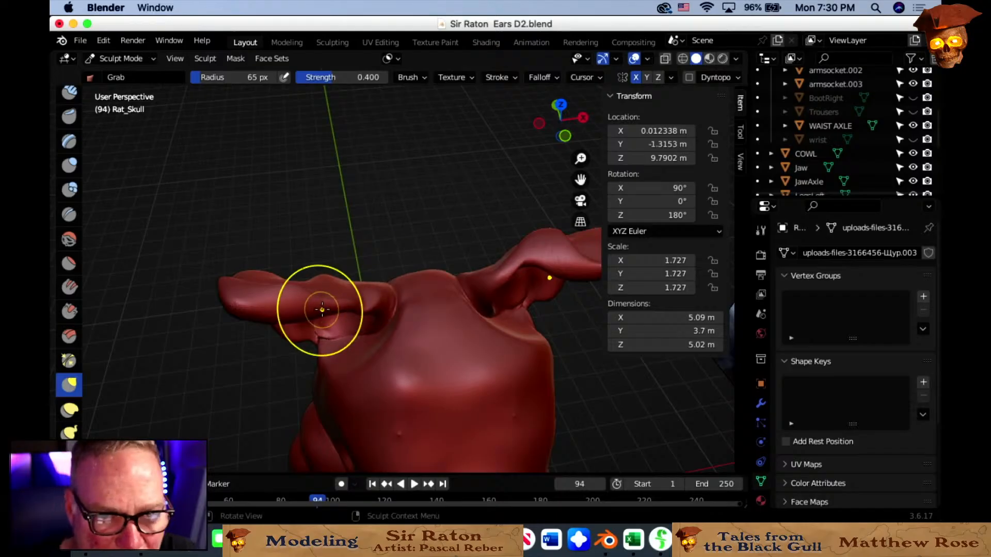
Grab the folded upper rim on the back of the ear and reshape its contour.
mouse_move(322, 310)
middle_mouse_down()
mouse_move(377, 337)
mouse_move(514, 328)
middle_mouse_up()
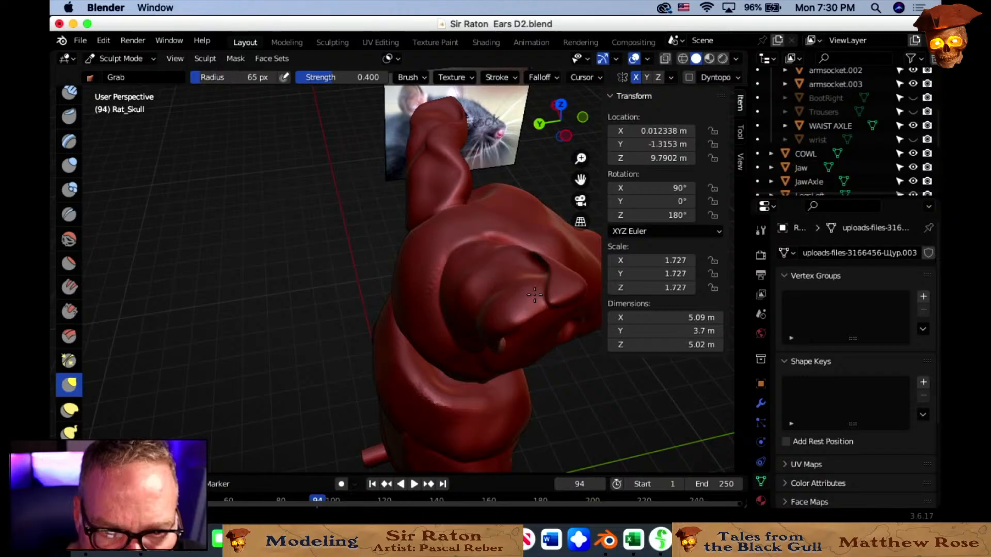
mouse_move(519, 294)
middle_mouse_down()
mouse_move(548, 297)
mouse_move(230, 367)
mouse_move(316, 310)
middle_mouse_up()
scroll(548, 298, "up", 3)
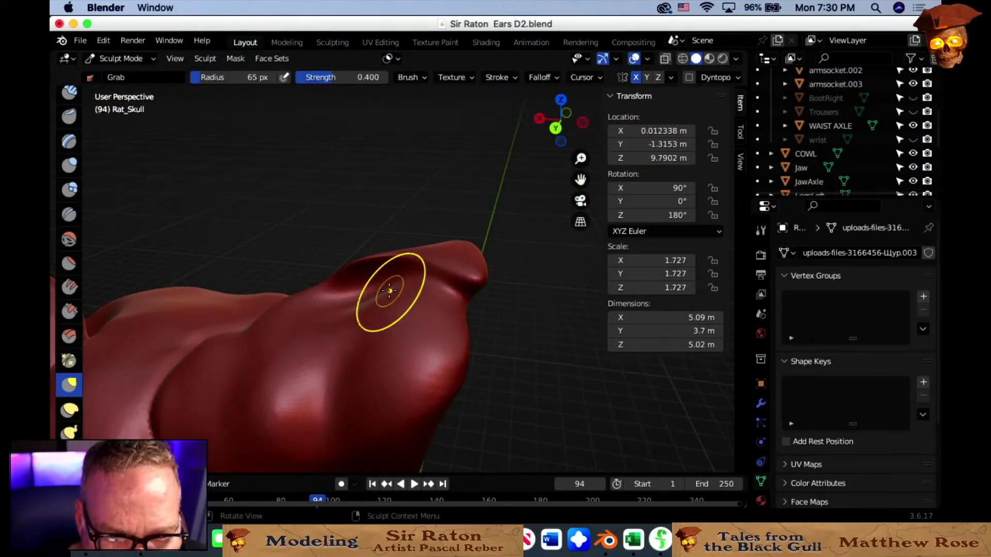
mouse_move(369, 283)
left_mouse_down()
mouse_move(347, 263)
mouse_move(380, 290)
mouse_move(333, 301)
left_mouse_up()
mouse_move(389, 279)
left_mouse_down()
mouse_move(382, 305)
mouse_move(405, 277)
left_mouse_up()
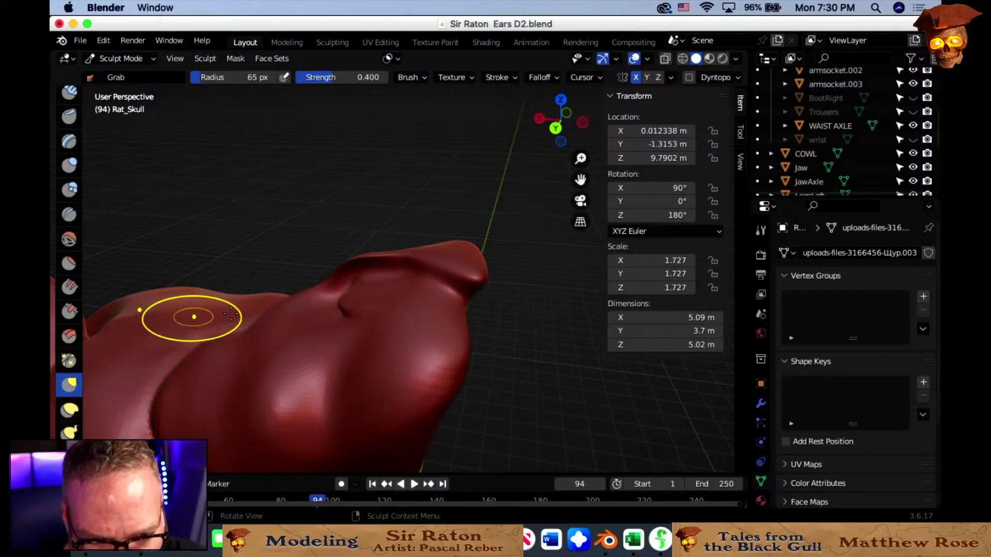
Grow the Grab brush to a 116 px radius and pull out the dent on the back of the ear below the rim.
key("f")
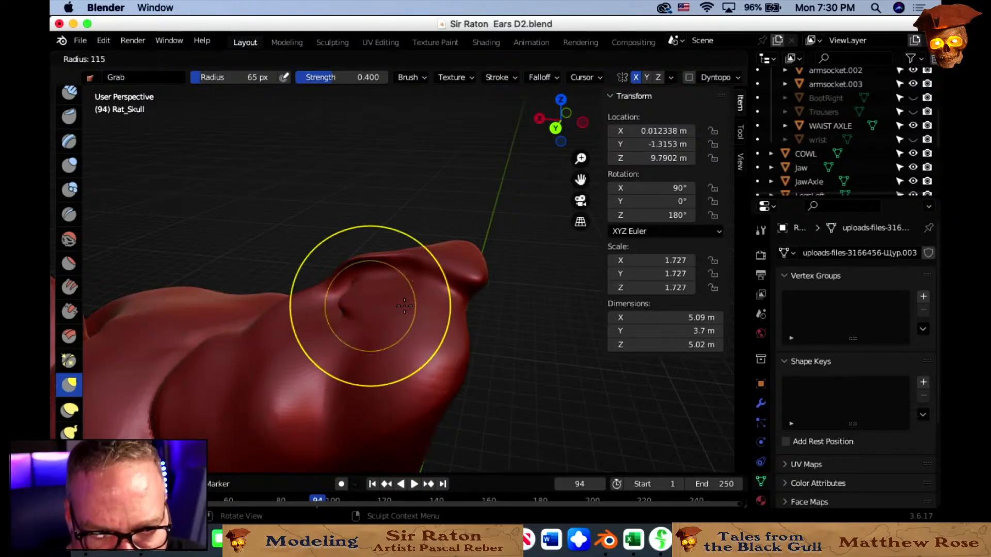
left_click(386, 306)
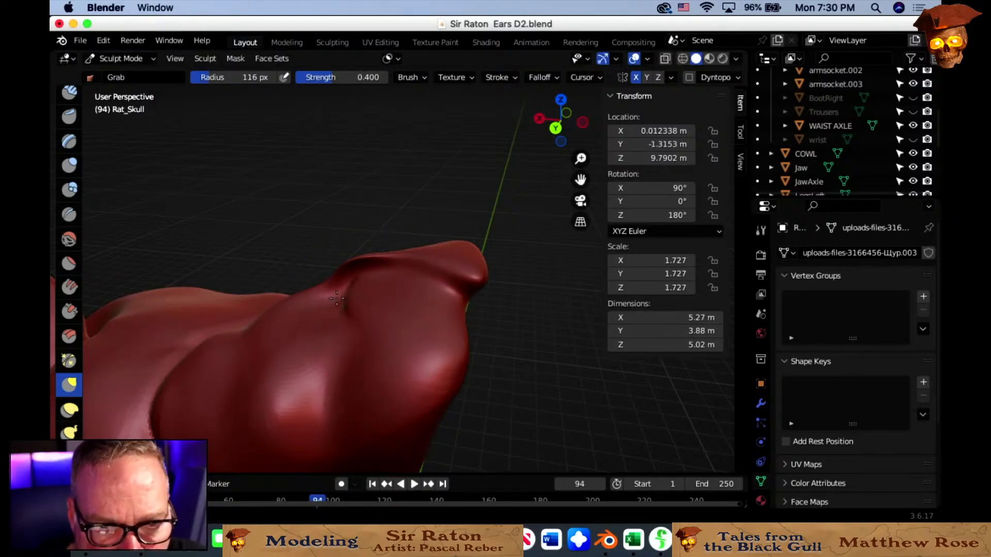
middle_click_drag(317, 310, 361, 310)
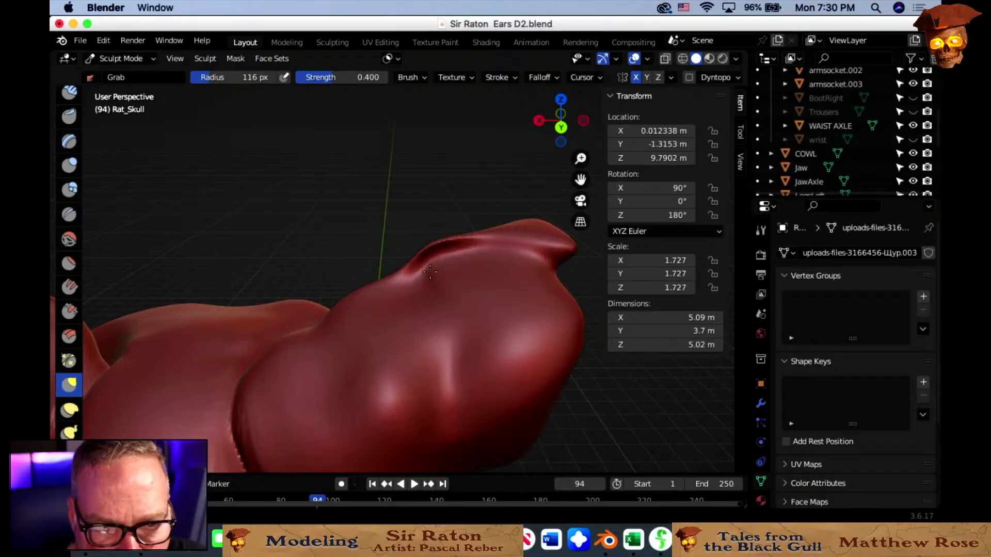
middle_click_drag(400, 378, 277, 303)
middle_click_drag(376, 317, 345, 347)
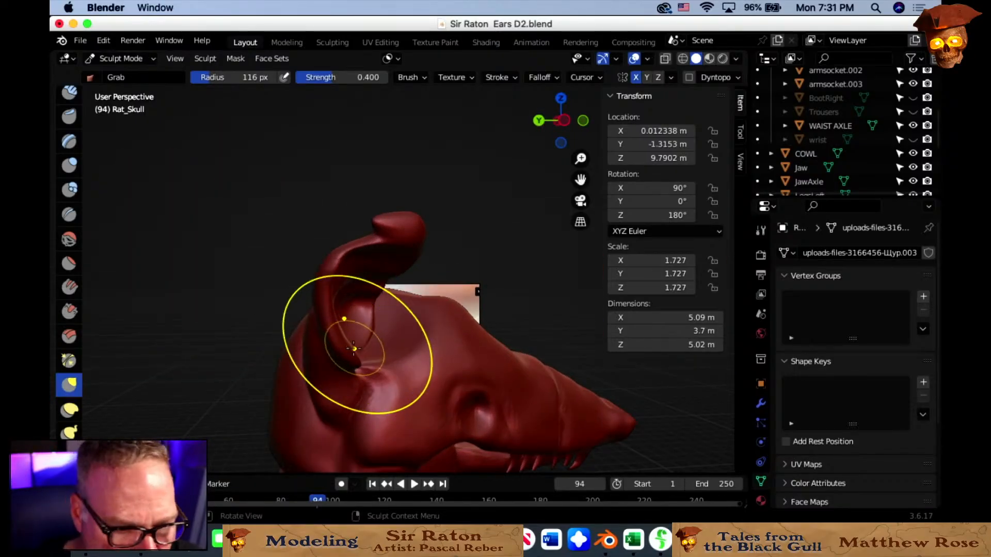
Reduce the Grab brush radius to 58 px and reshape the fold where the ear's lower edge meets the head.
scroll(351, 407, "up", 2)
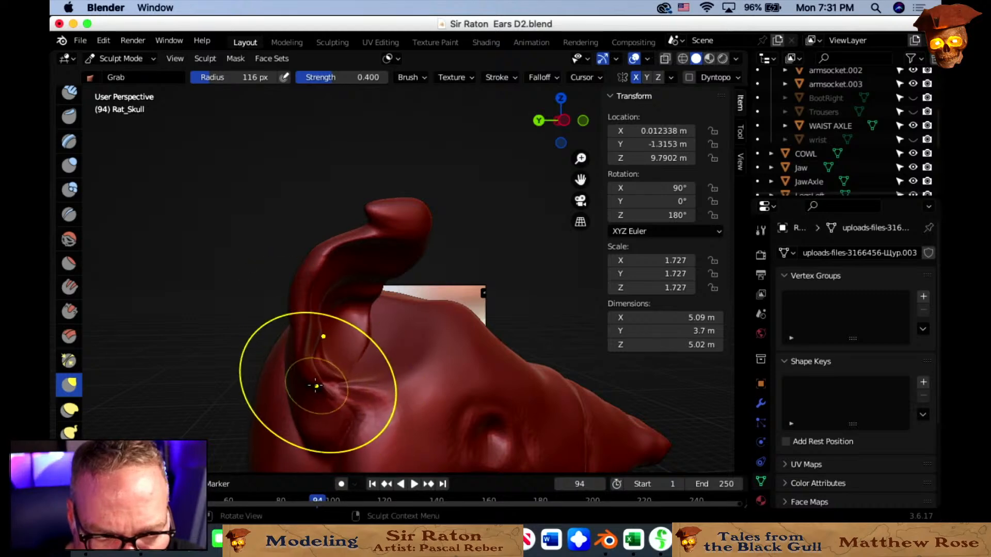
key("f")
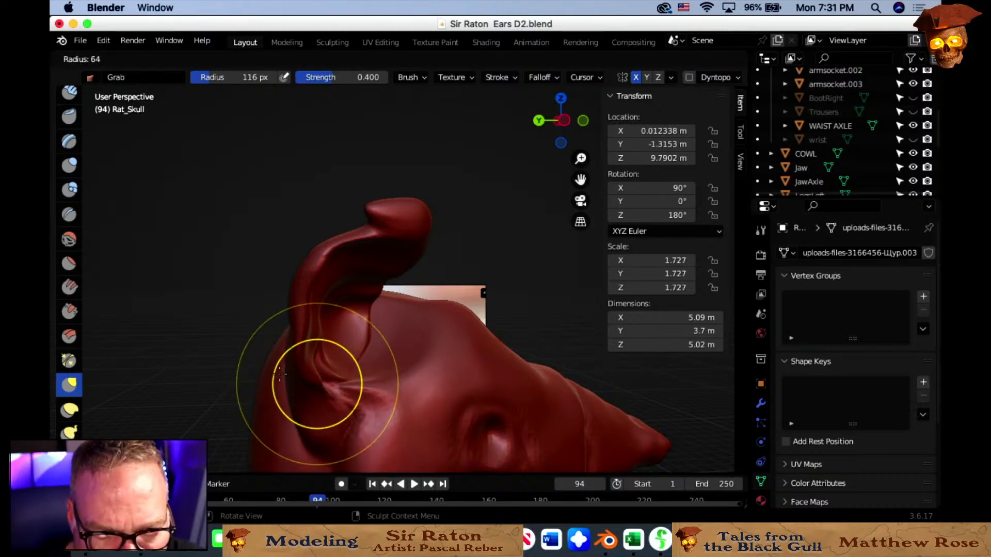
left_click(279, 373)
left_click_drag(279, 373, 314, 382)
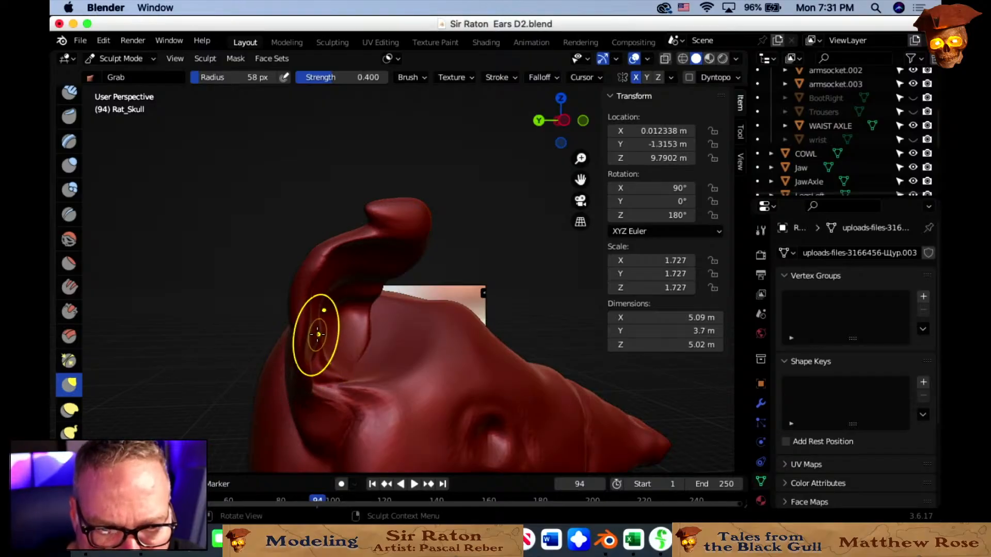
middle_click_drag(433, 376, 354, 312)
scroll(354, 312, "right", 5)
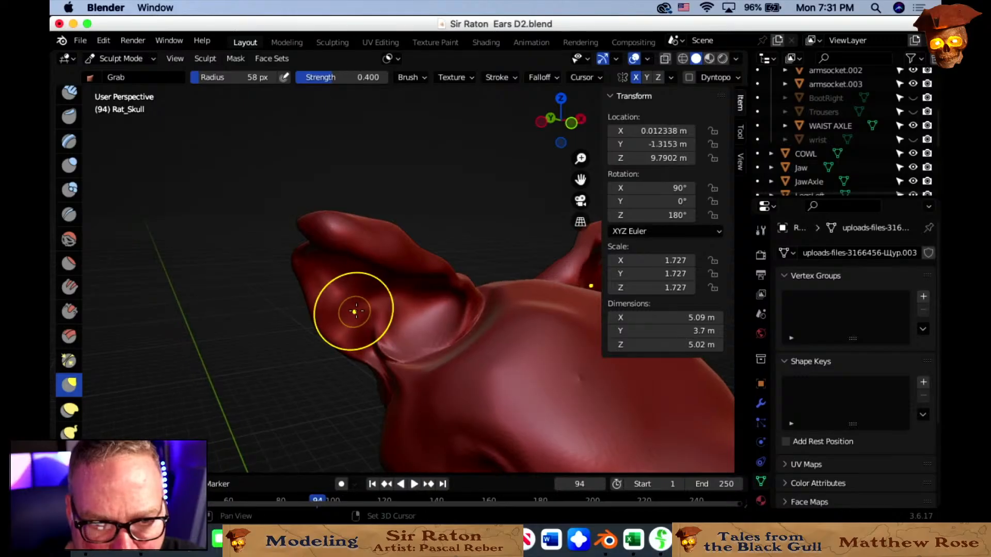
Adjust the upper part of the ear and its back surface with the Grab brush at a 68 px radius.
scroll(417, 340, "down", 3)
middle_click_drag(469, 361, 588, 341)
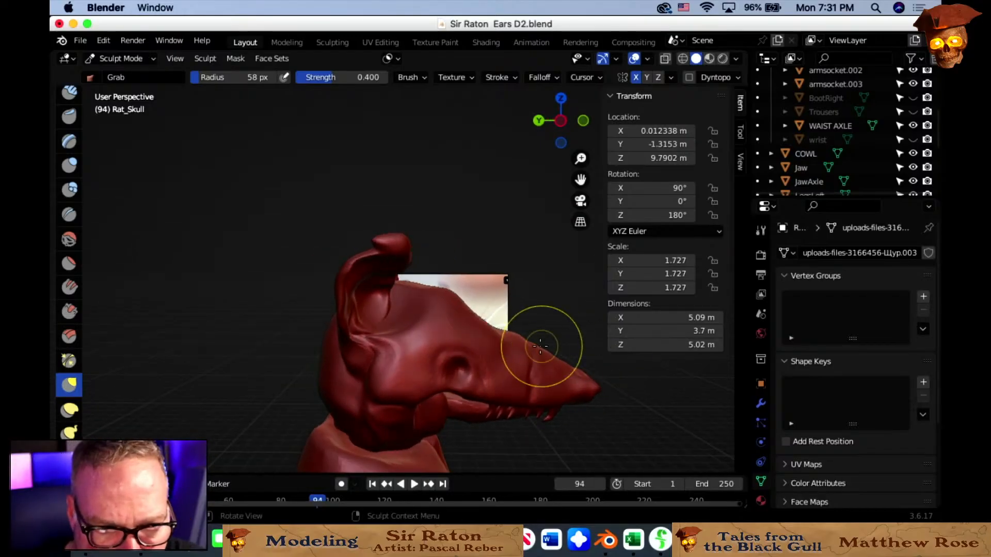
scroll(444, 332, "up", 4)
middle_click_drag(384, 275, 402, 256)
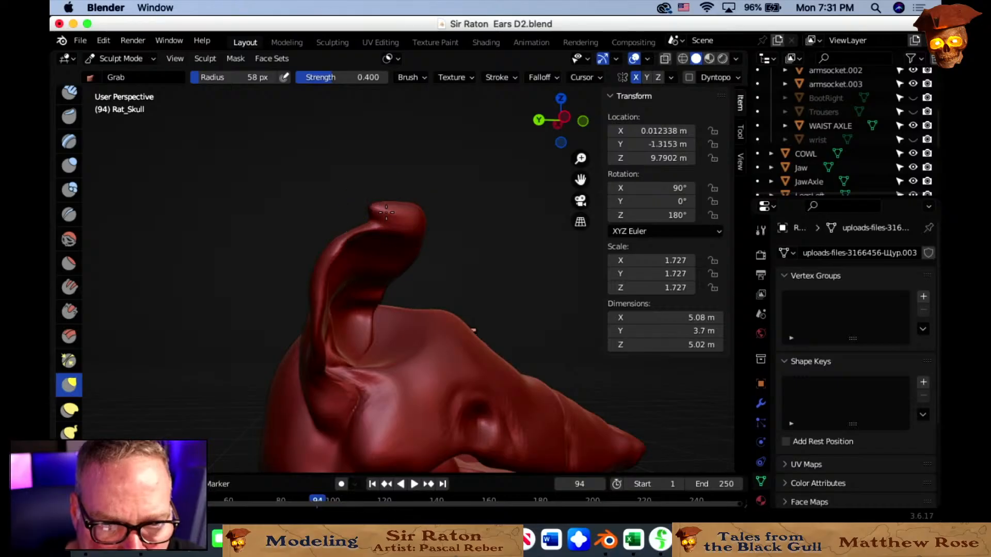
middle_click_drag(386, 212, 473, 263)
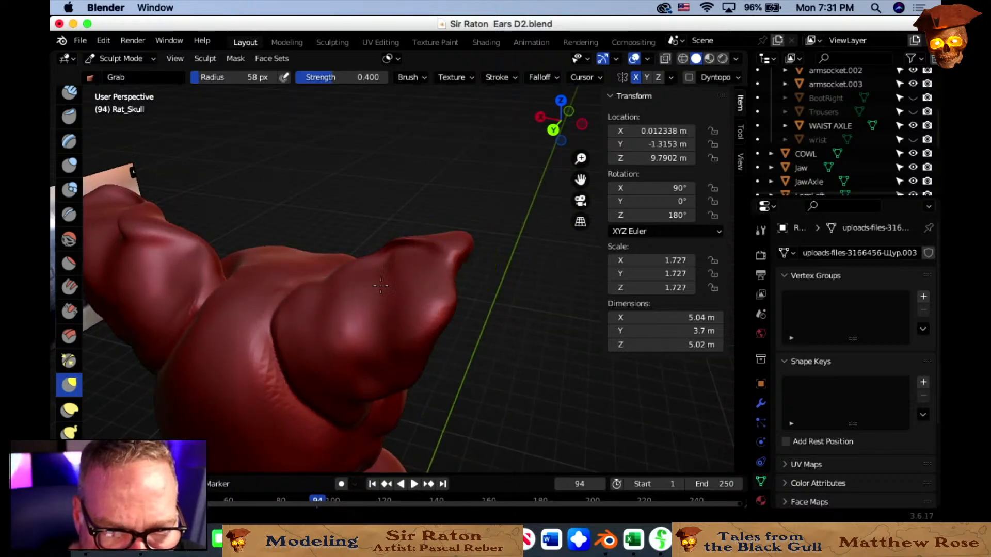
left_click_drag(369, 306, 389, 282)
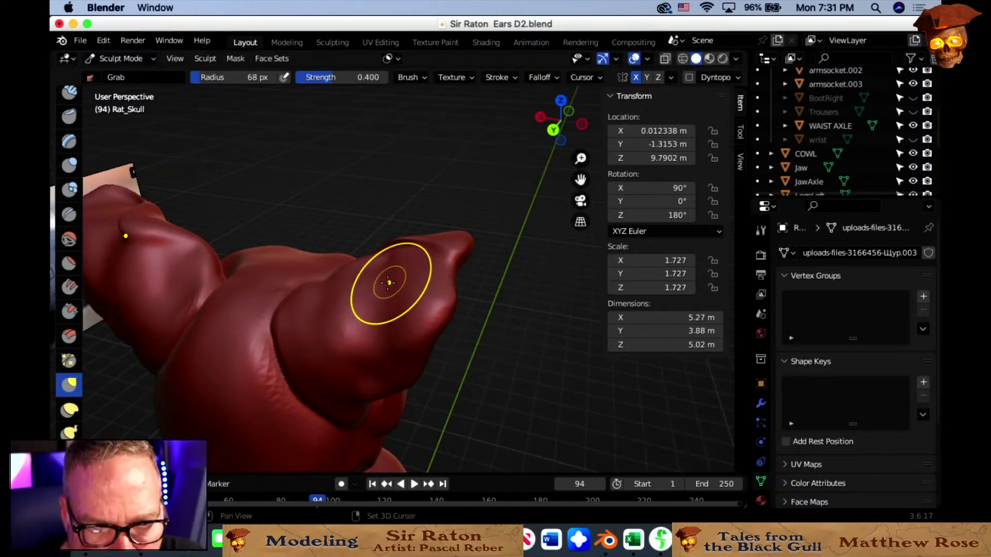
middle_click_drag(372, 281, 411, 281)
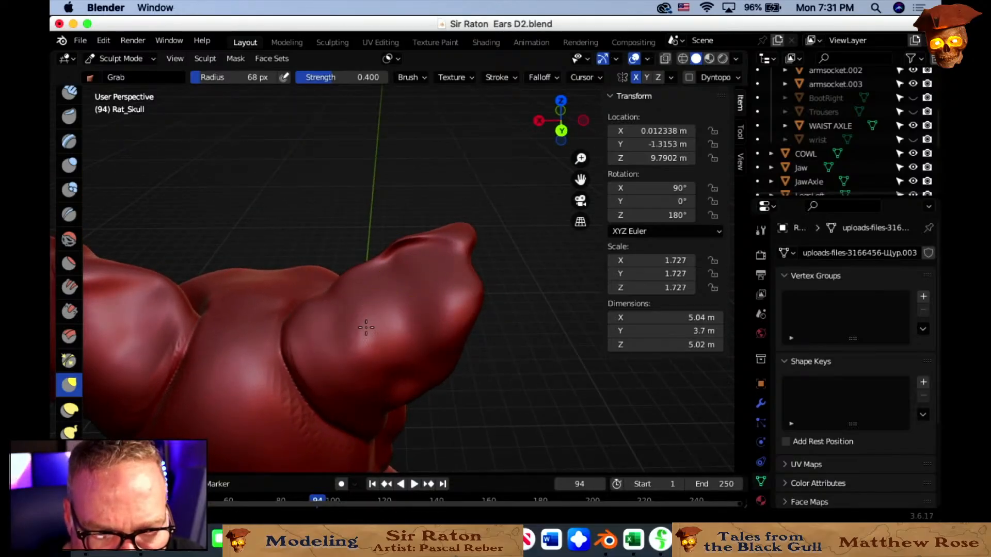
mouse_move(368, 326)
middle_mouse_down()
mouse_move(330, 319)
mouse_move(376, 331)
mouse_move(371, 310)
mouse_move(376, 320)
mouse_move(423, 304)
mouse_move(422, 294)
middle_mouse_up()
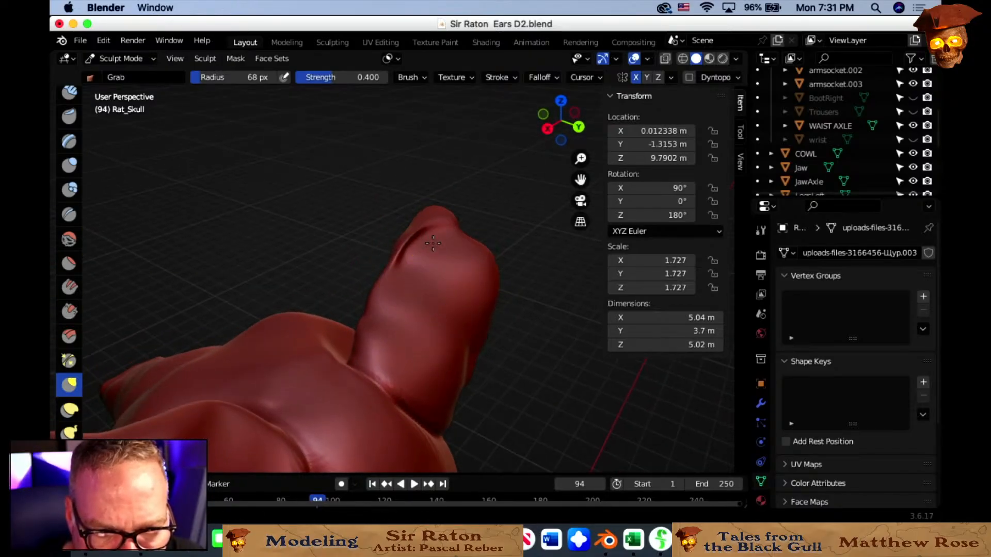
Set the Grab brush radius to 54 px and close the crease beneath the rim on the back of the ear.
key("f")
left_click(452, 270)
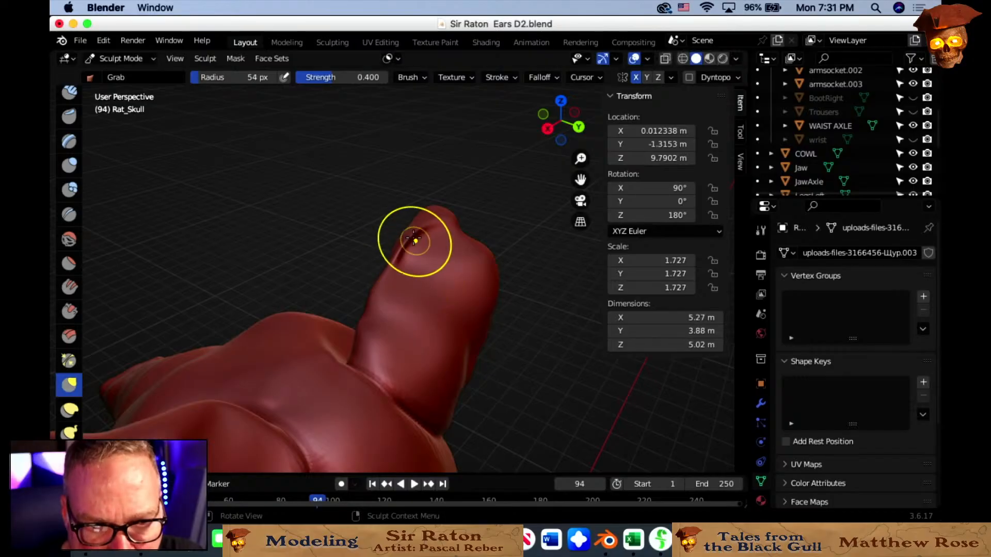
left_click_drag(421, 257, 422, 260)
middle_click_drag(439, 304, 460, 323)
scroll(423, 268, "up", 3)
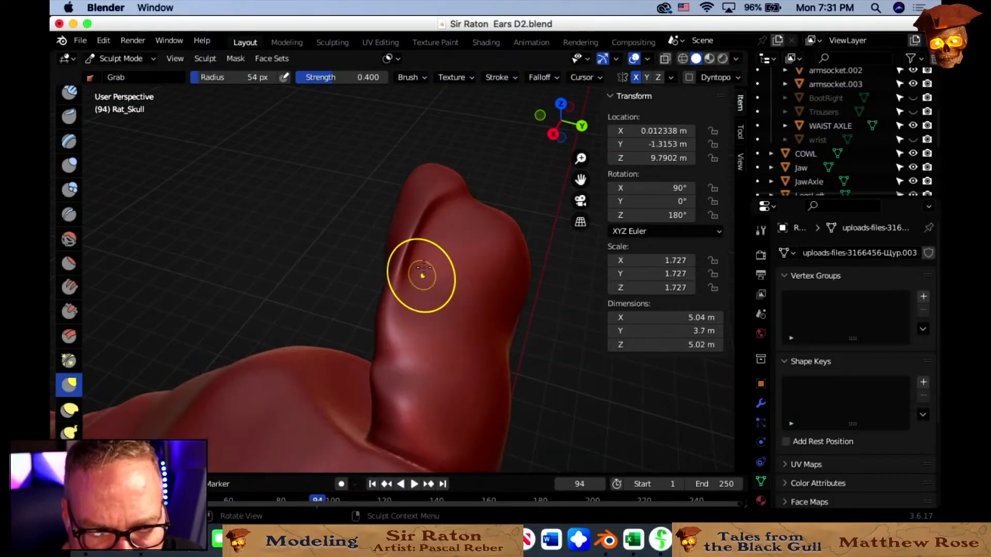
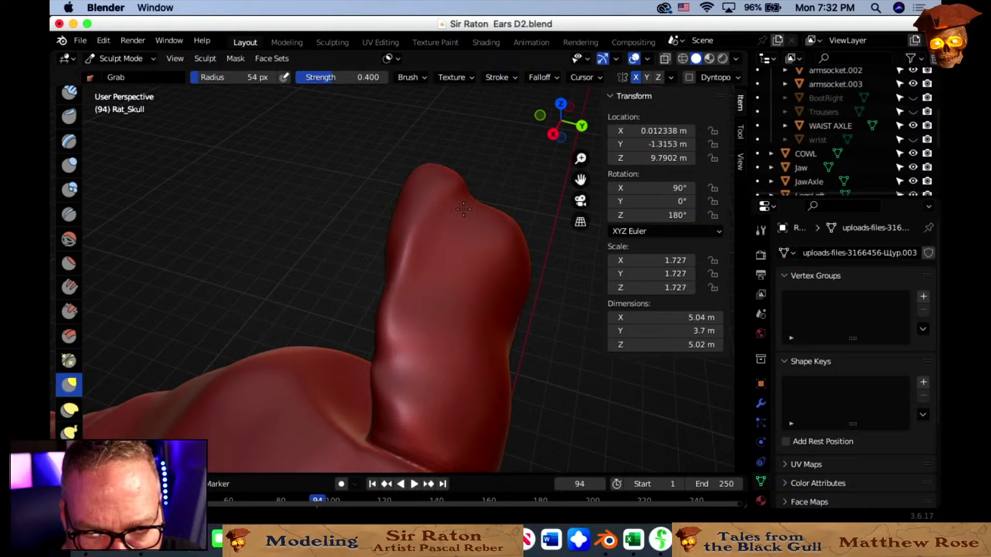
Grab the folded-over flap at the top of the ear and adjust its overhang, comparing it with the rat photo.
mouse_move(457, 264)
middle_mouse_down()
mouse_move(163, 217)
mouse_move(371, 270)
mouse_move(407, 258)
mouse_move(366, 211)
middle_mouse_up()
scroll(408, 258, "down", 4)
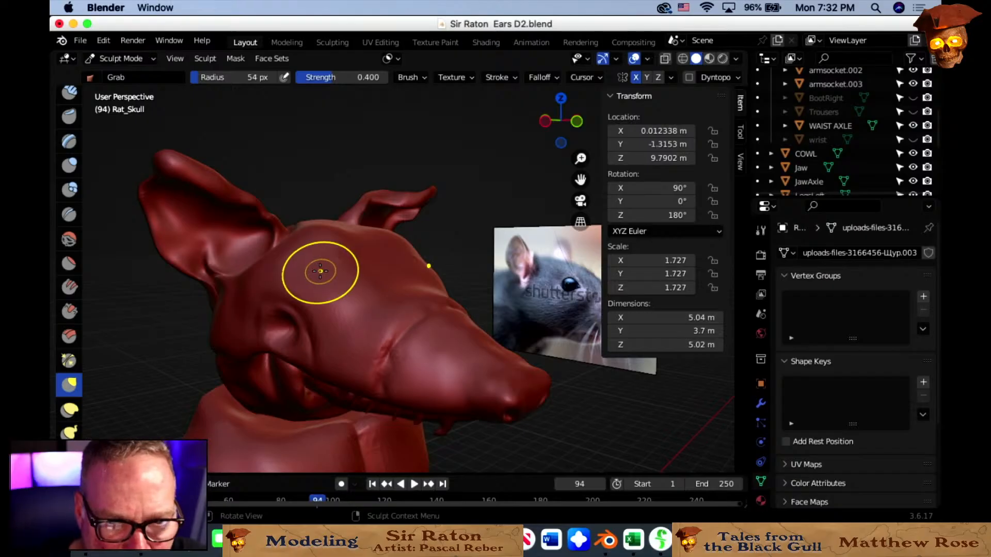
mouse_move(321, 269)
middle_mouse_down()
mouse_move(432, 291)
mouse_move(254, 320)
mouse_move(371, 299)
middle_mouse_up()
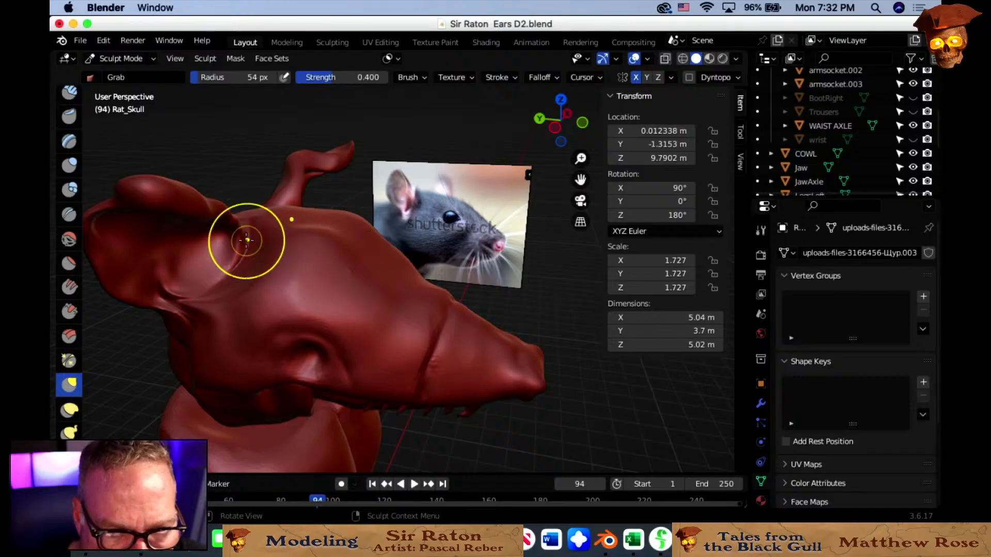
middle_click_drag(192, 245, 297, 260)
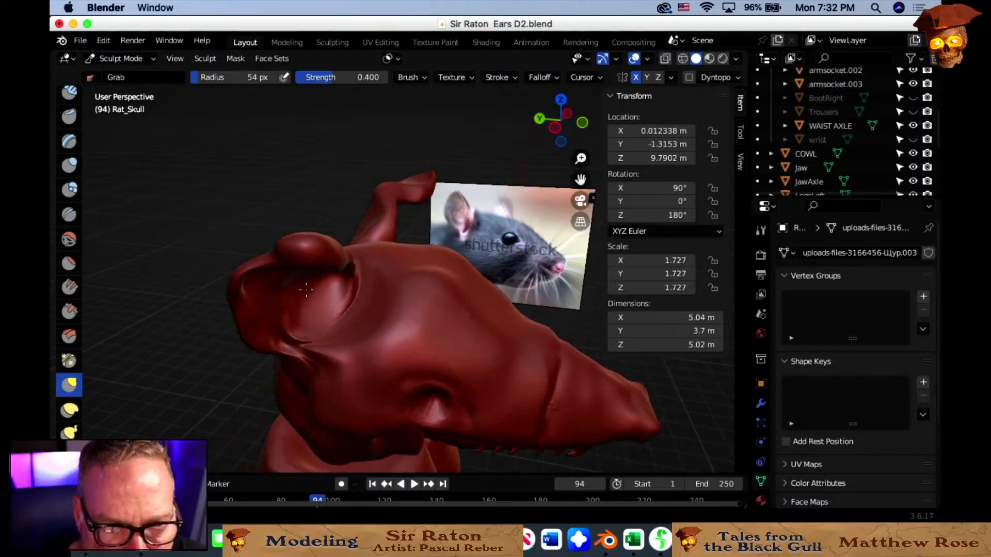
left_click_drag(297, 260, 302, 257)
mouse_move(302, 257)
middle_mouse_down()
mouse_move(331, 239)
mouse_move(402, 228)
middle_mouse_up()
left_click_drag(403, 227, 380, 243)
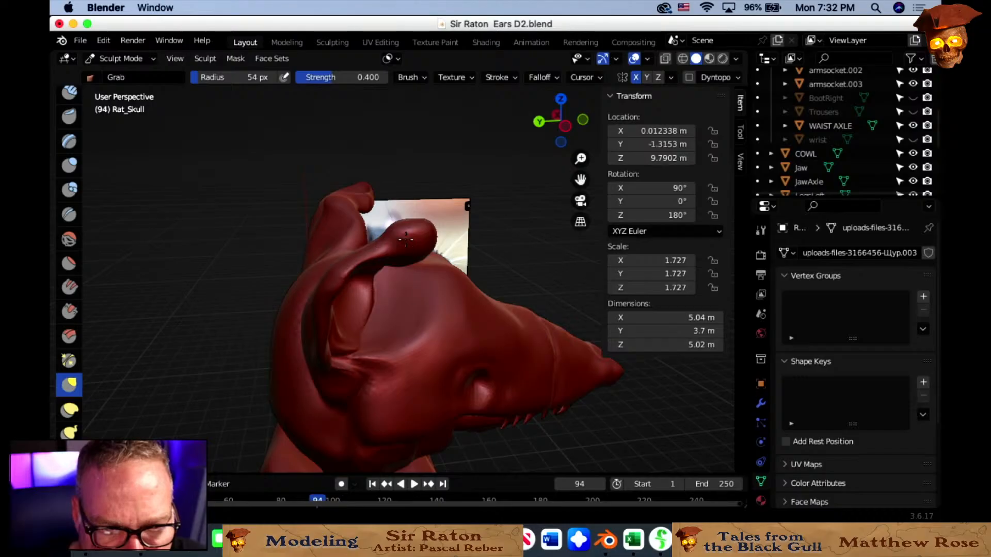
Pull the rounded top of the ear rim forward and down into a slimmer, more pointed tip.
middle_click_drag(406, 238, 332, 222)
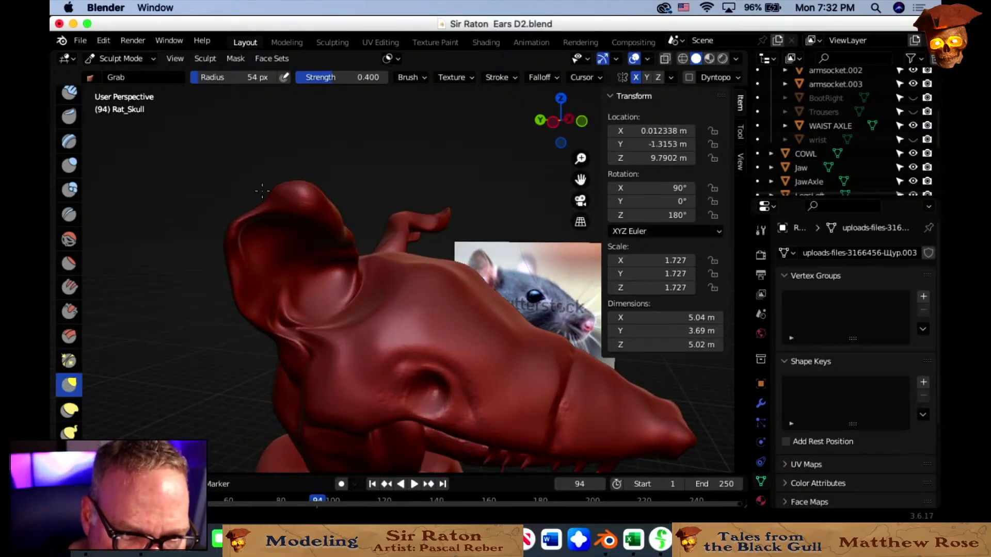
middle_click_drag(257, 188, 325, 225)
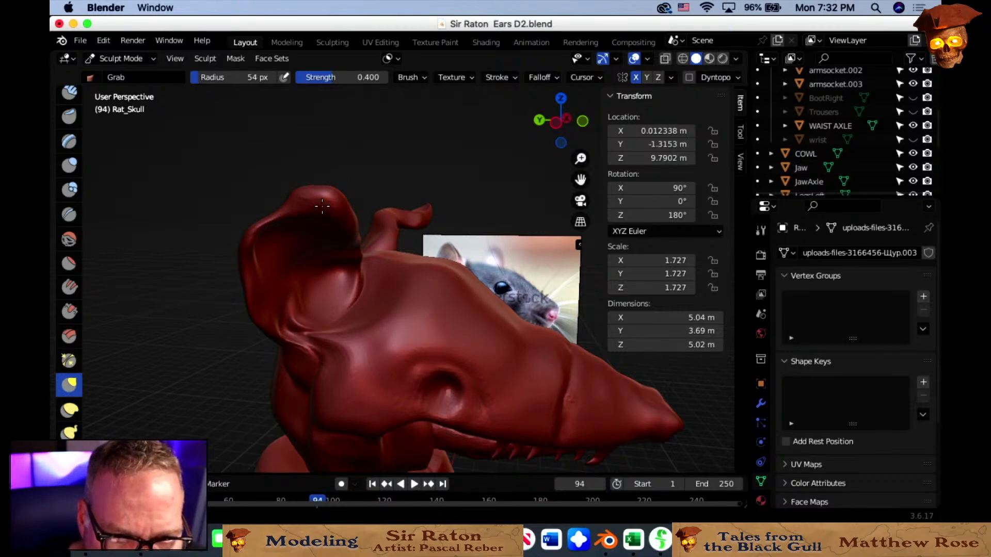
middle_click_drag(321, 199, 313, 203)
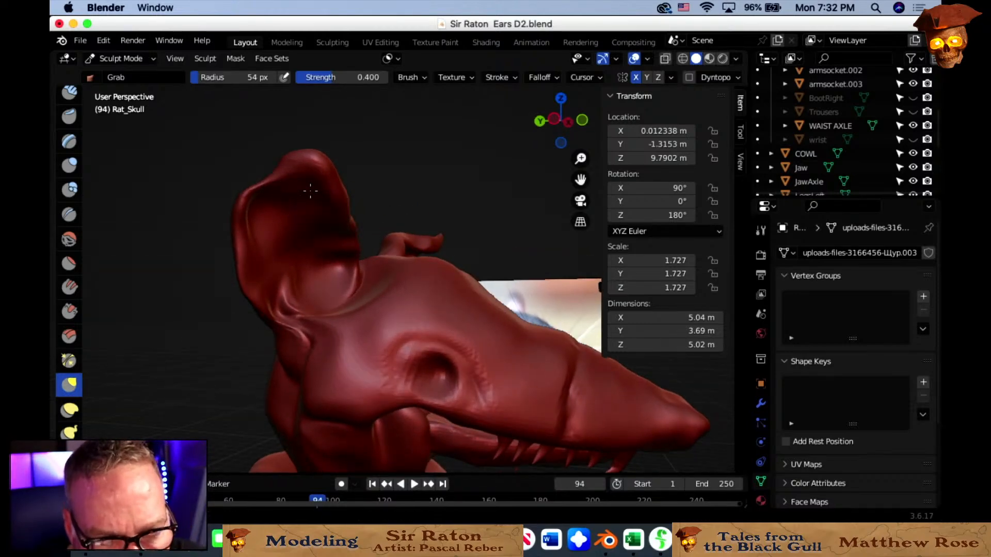
middle_click_drag(312, 244, 313, 234)
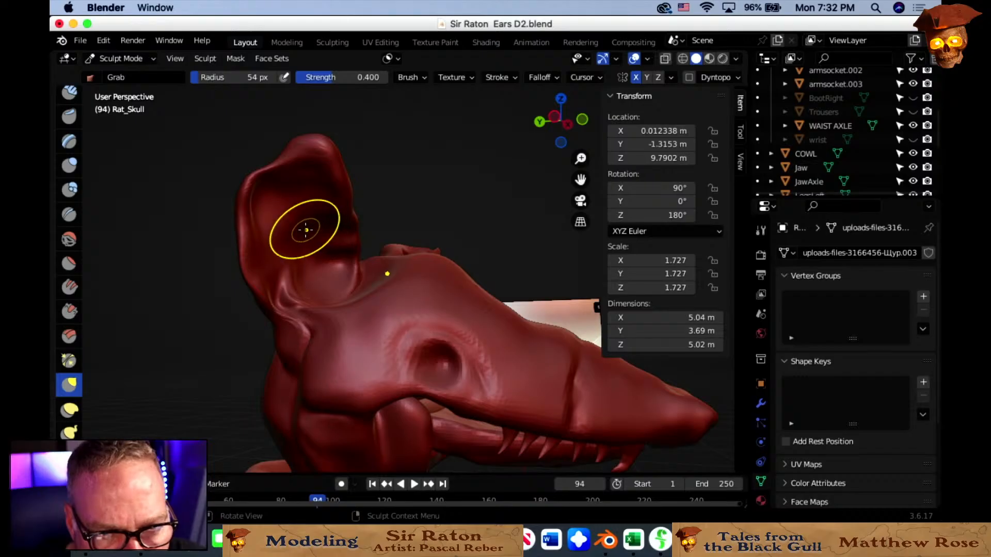
middle_click_drag(315, 172, 330, 181)
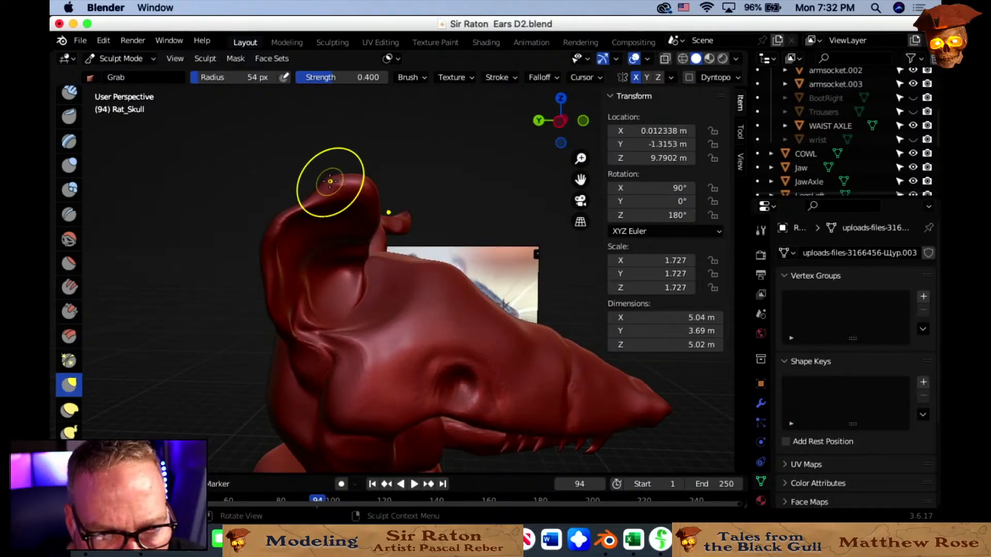
mouse_move(330, 181)
left_mouse_down()
mouse_move(344, 193)
mouse_move(370, 194)
left_mouse_up()
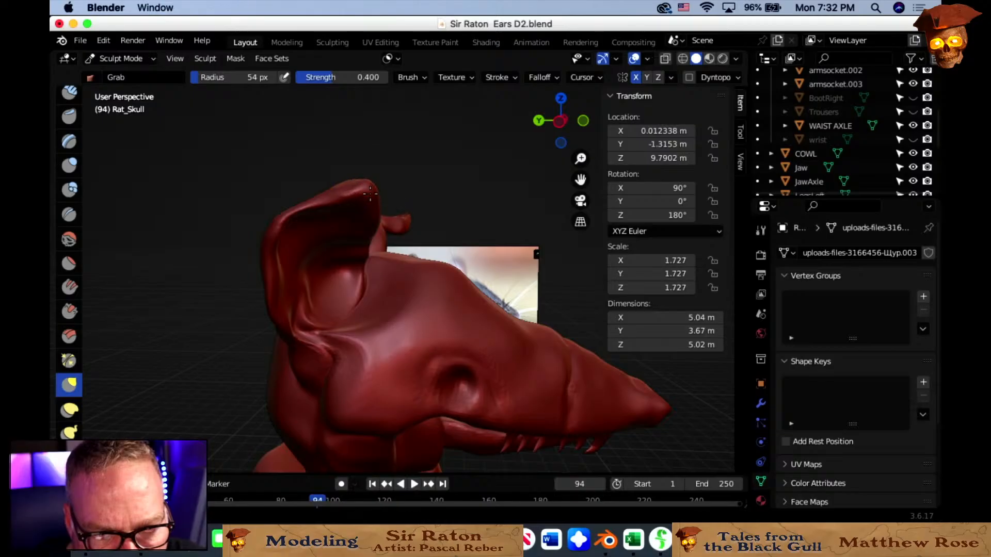
Reshape the ear's upper inner edge where it runs down into the top of the head with the Grab brush.
mouse_move(367, 223)
middle_mouse_down()
mouse_move(338, 229)
mouse_move(341, 264)
mouse_move(325, 265)
middle_mouse_up()
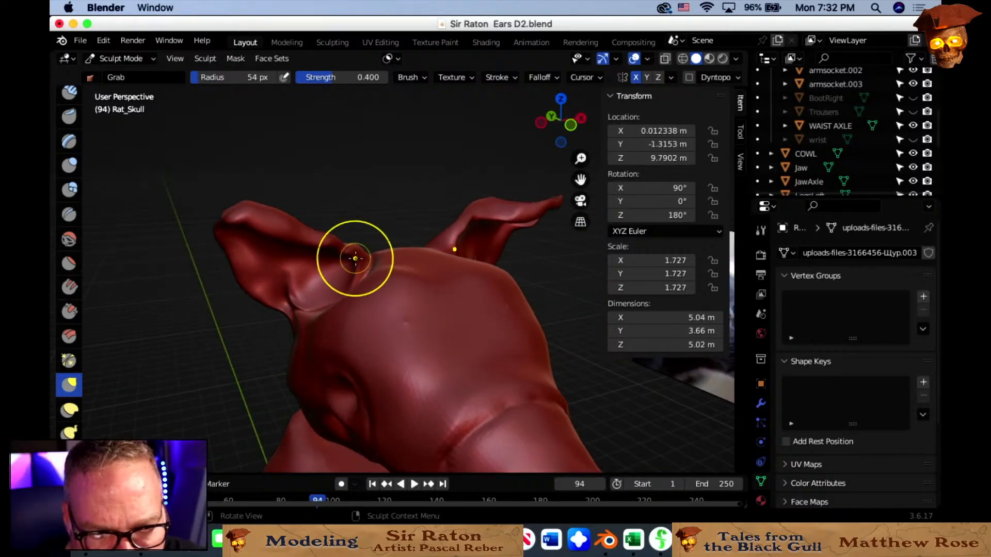
left_click_drag(355, 258, 355, 267)
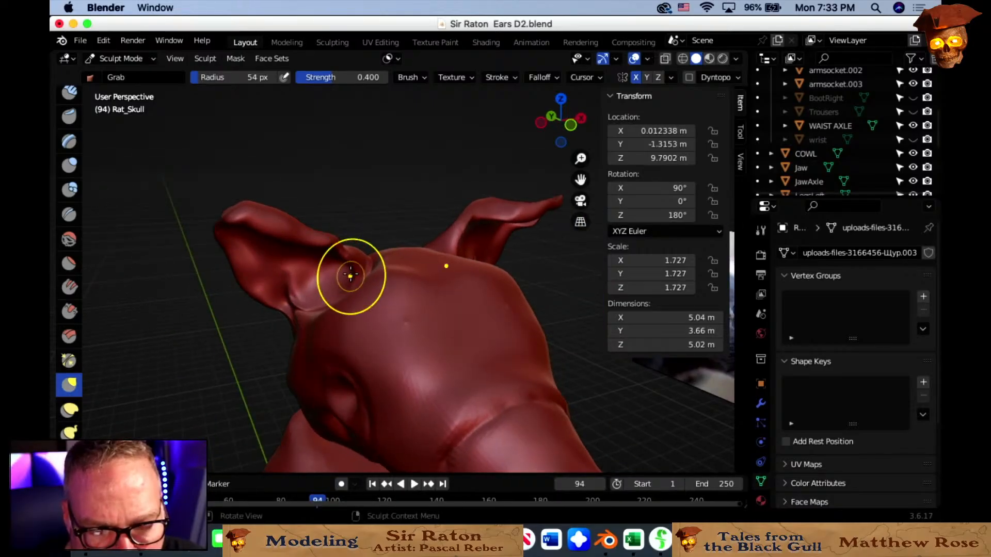
scroll(349, 279, "up", 2)
middle_click_drag(350, 279, 382, 277)
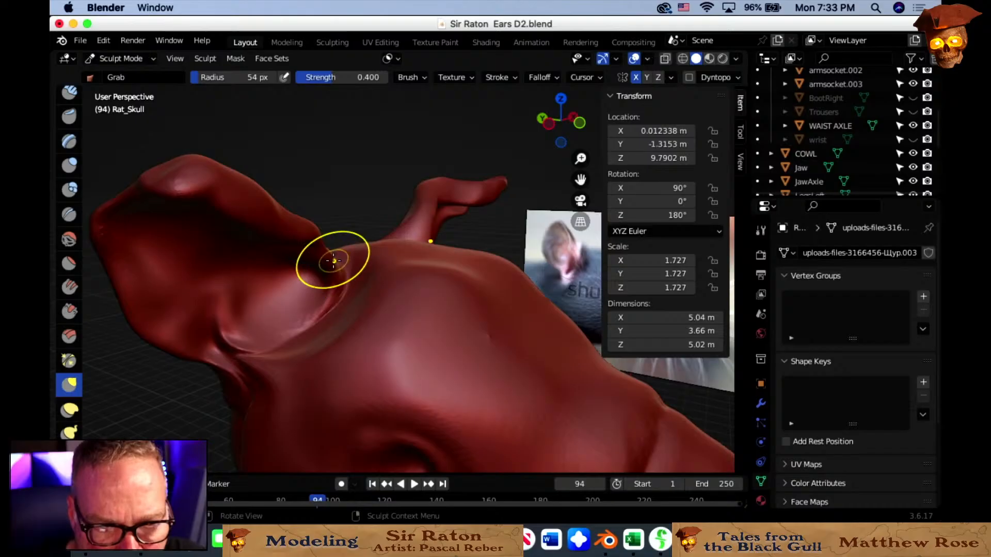
mouse_move(332, 261)
left_mouse_down()
mouse_move(336, 250)
mouse_move(317, 236)
left_mouse_up()
mouse_move(308, 236)
middle_mouse_down()
mouse_move(316, 237)
mouse_move(303, 221)
middle_mouse_up()
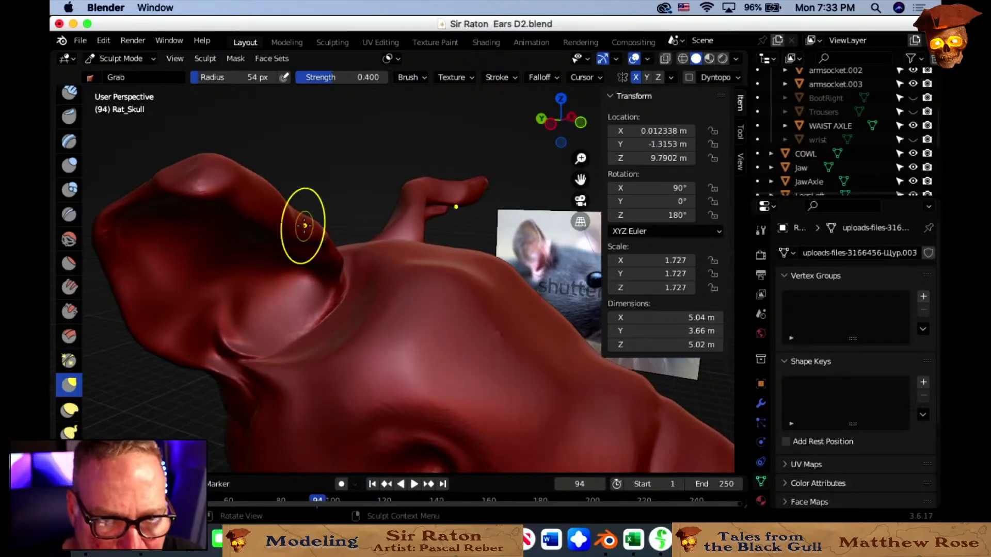
left_click_drag(303, 222, 315, 228)
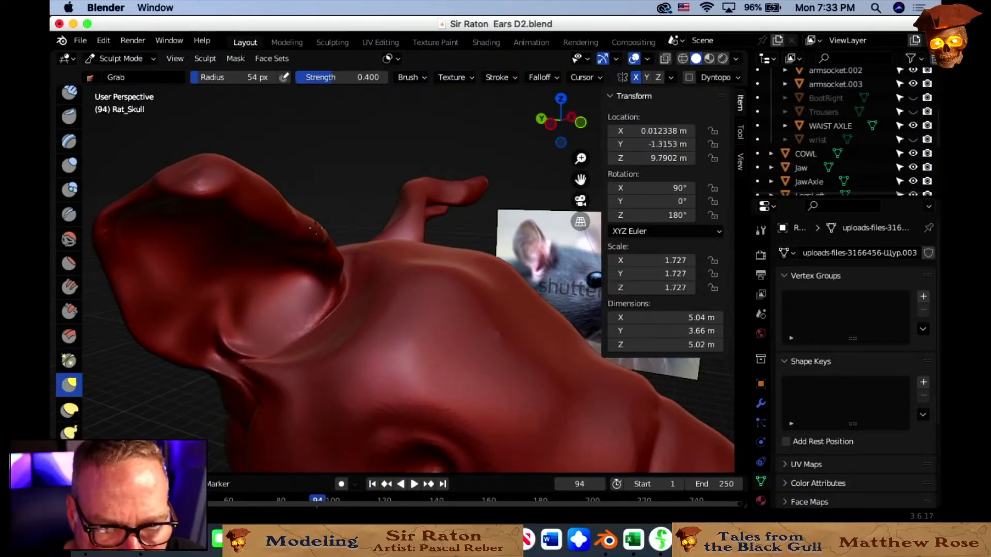
Inspect the skull's mesh density in Edit Mode and return to Sculpt Mode.
left_click(122, 59)
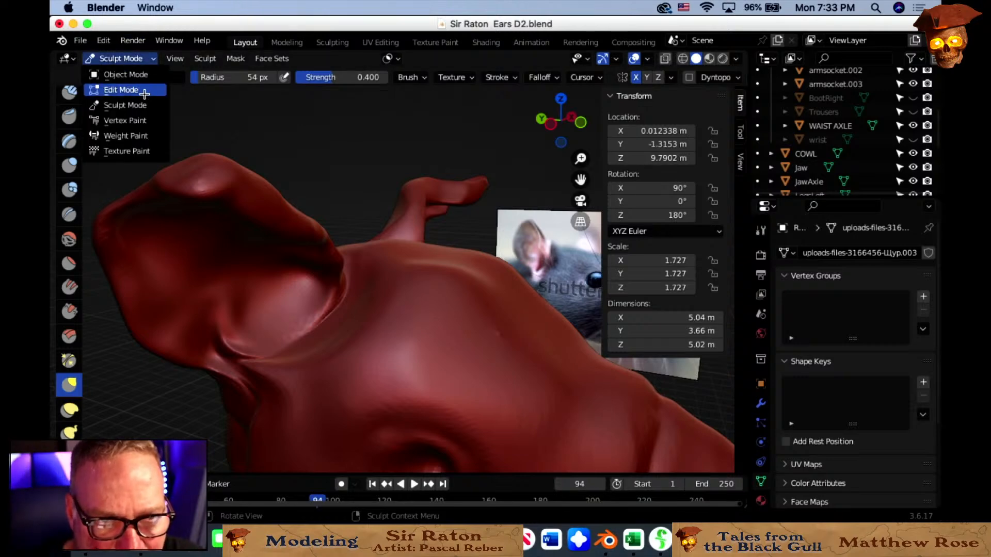
left_click(145, 92)
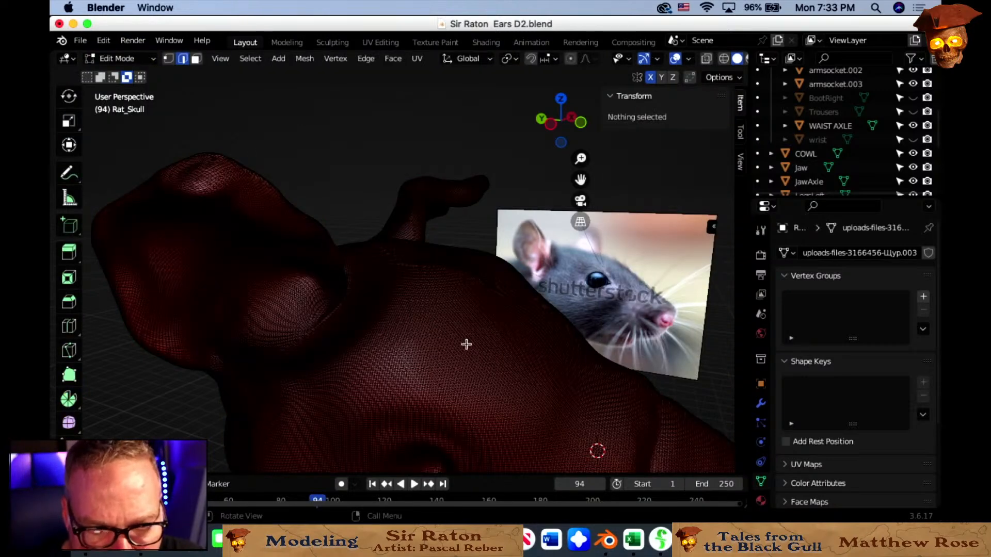
left_click(135, 60)
left_click(133, 106)
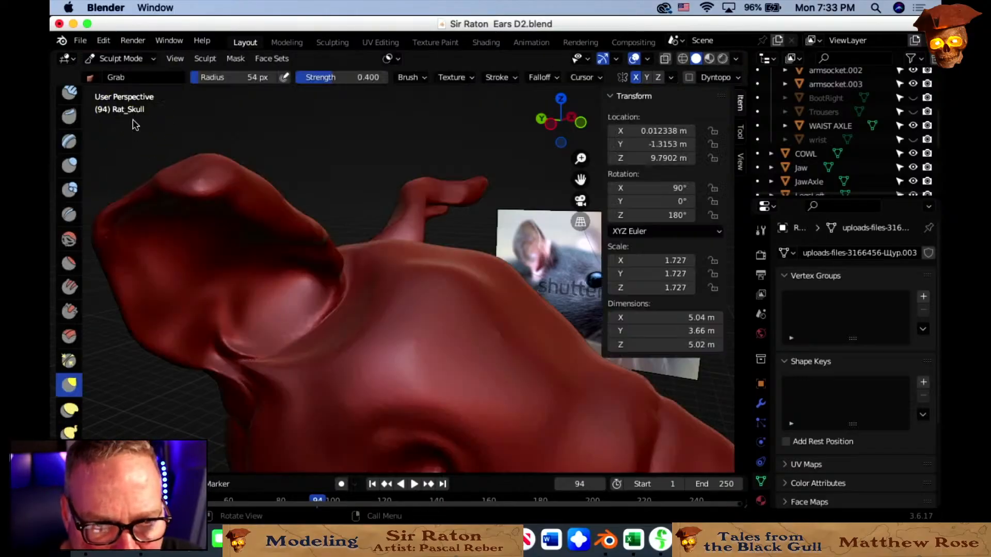
Reshape the front edge of the ear flap where it meets the top of the head with the Grab brush.
mouse_move(350, 259)
middle_mouse_down()
mouse_move(255, 278)
mouse_move(374, 257)
middle_mouse_up()
left_click_drag(374, 257, 336, 281)
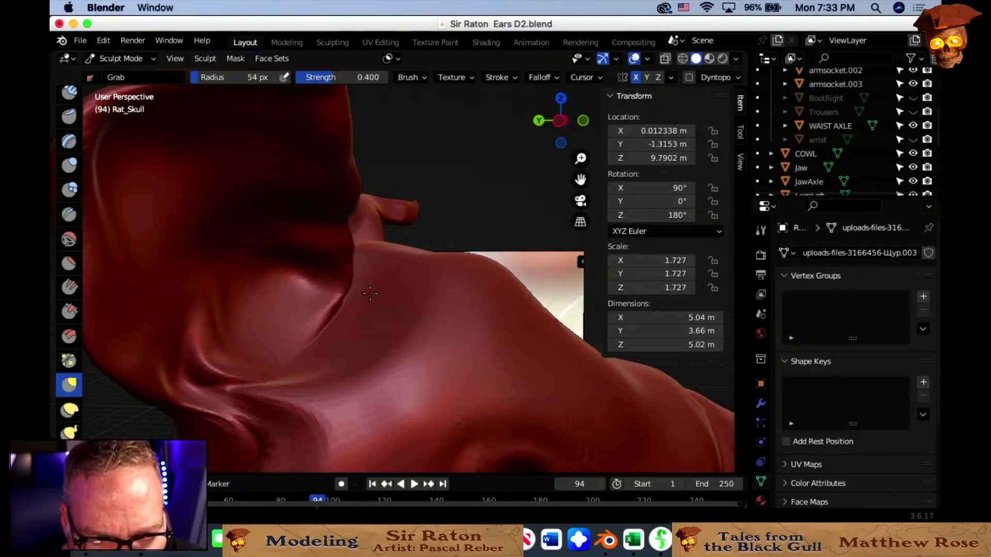
mouse_move(377, 280)
middle_mouse_down()
mouse_move(314, 300)
mouse_move(283, 250)
middle_mouse_up()
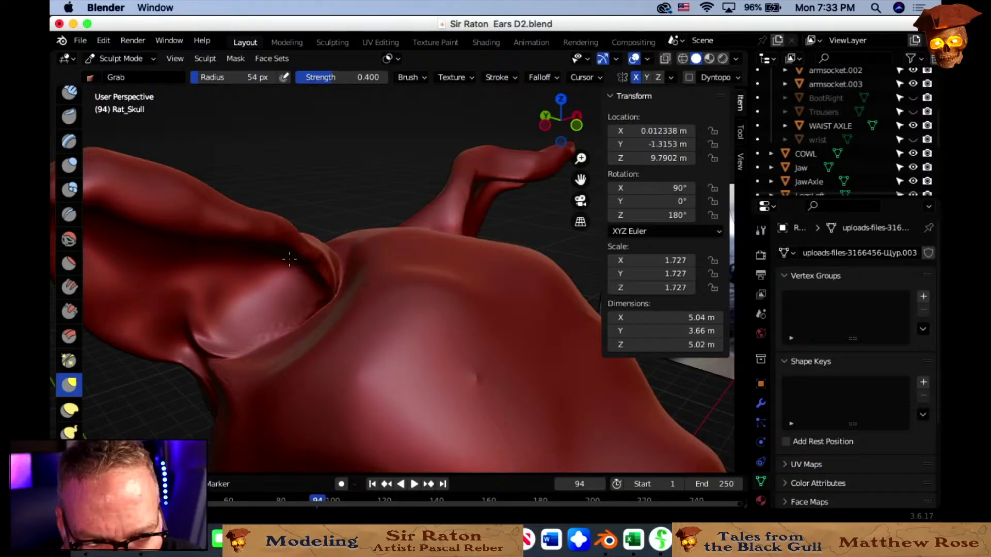
mouse_move(283, 272)
middle_mouse_down()
mouse_move(327, 230)
mouse_move(323, 203)
middle_mouse_up()
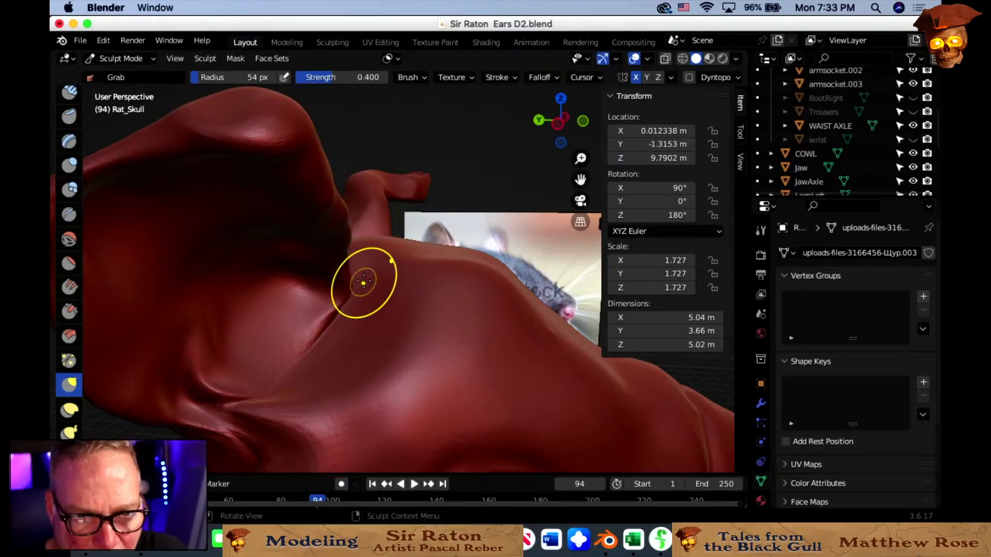
middle_click_drag(364, 282, 340, 268)
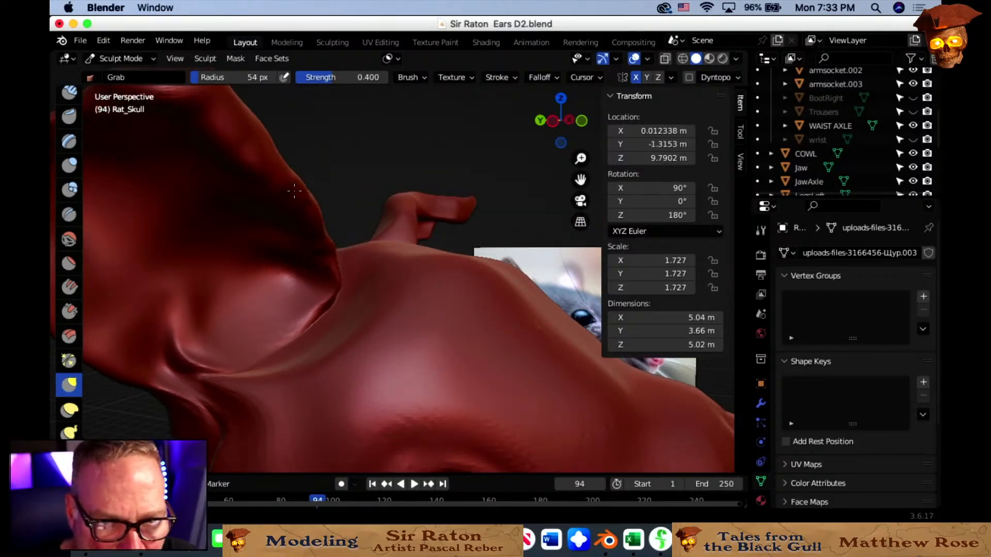
middle_click_drag(294, 190, 299, 193)
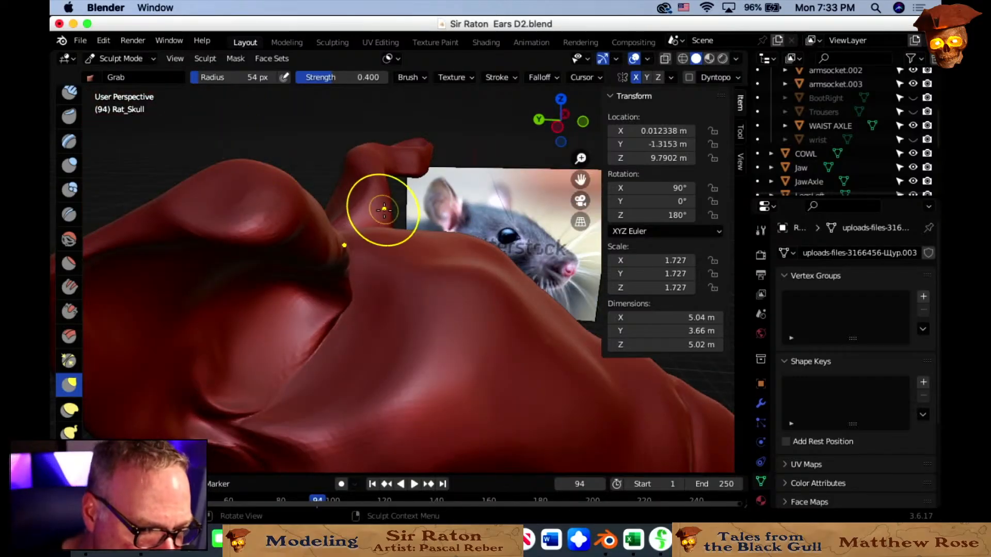
left_click_drag(384, 209, 399, 204)
scroll(407, 202, "up", 1)
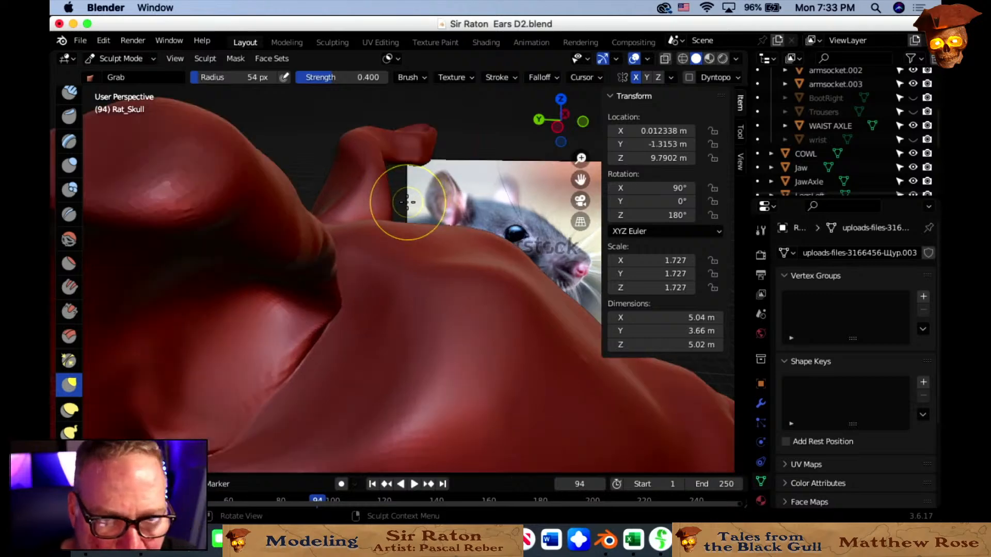
Examine both ears from the front and the side, comparing their fold with the rat photo.
scroll(408, 203, "down", 4)
middle_click_drag(408, 203, 282, 182)
scroll(282, 182, "down", 2)
middle_click_drag(420, 195, 486, 214)
scroll(416, 221, "up", 4)
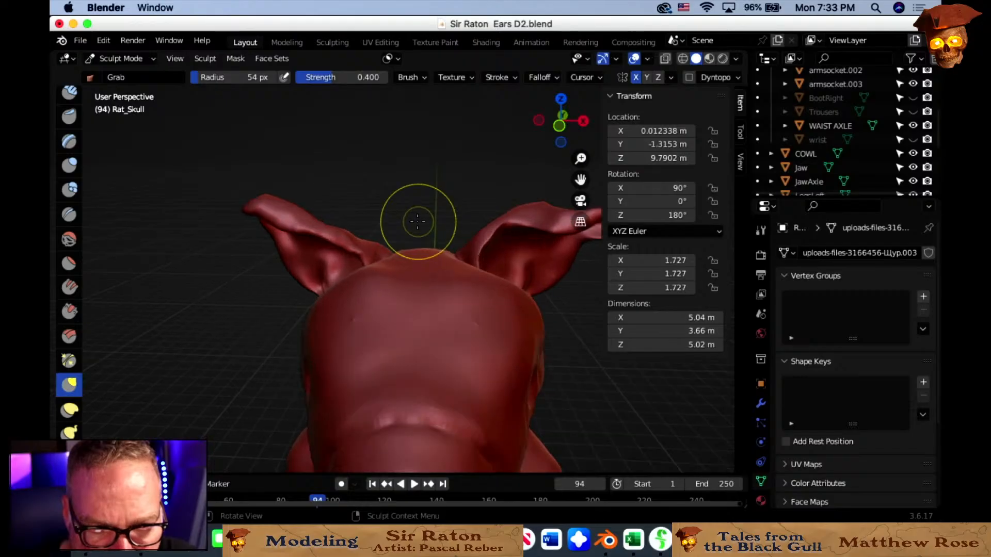
middle_click_drag(482, 254, 507, 223)
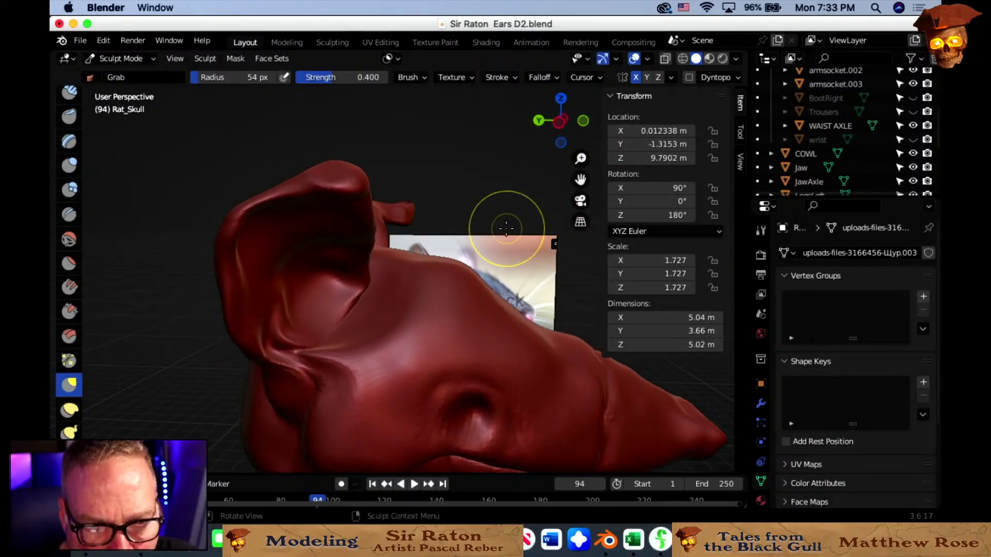
scroll(336, 219, "up", 3)
scroll(268, 185, "down", 3)
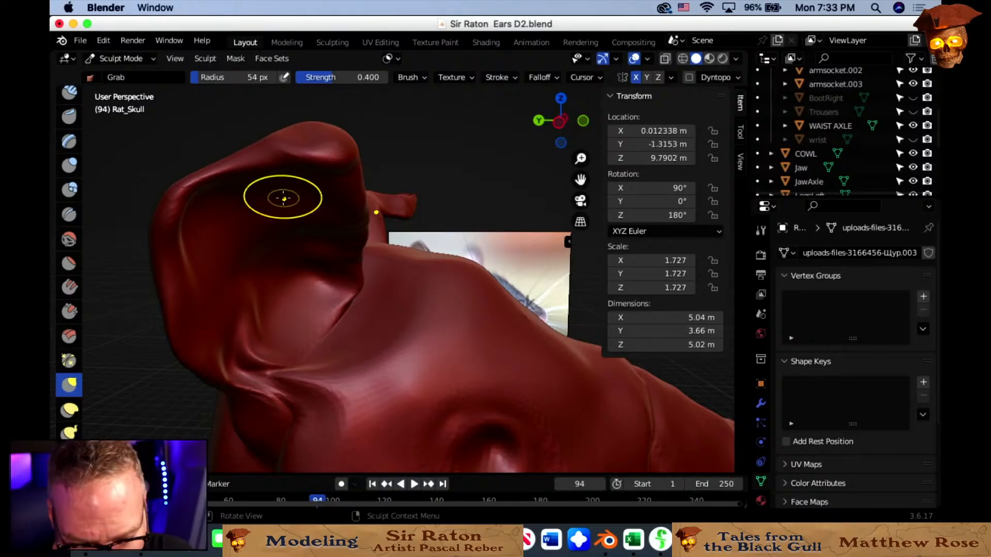
Set the Grab brush radius to 67 px and adjust the folded upper rim of the ear.
key("f")
left_click(296, 186)
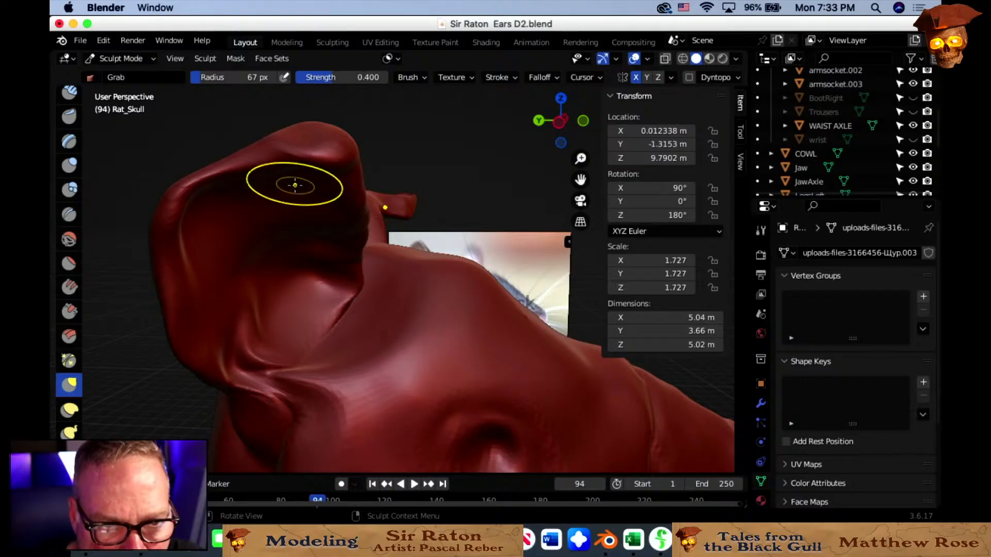
scroll(77, 406, "down", 1)
scroll(78, 406, "down", 1)
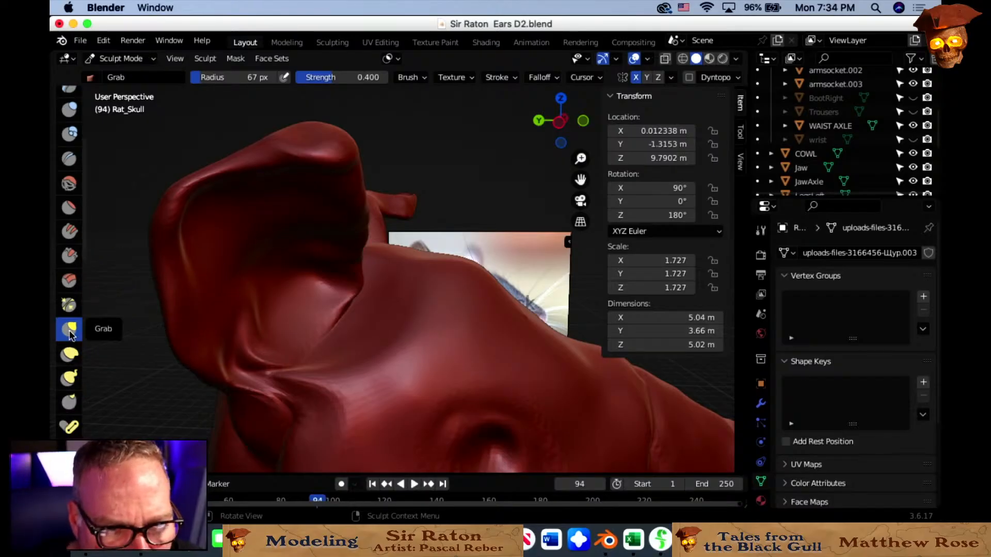
middle_click_drag(268, 263, 255, 243)
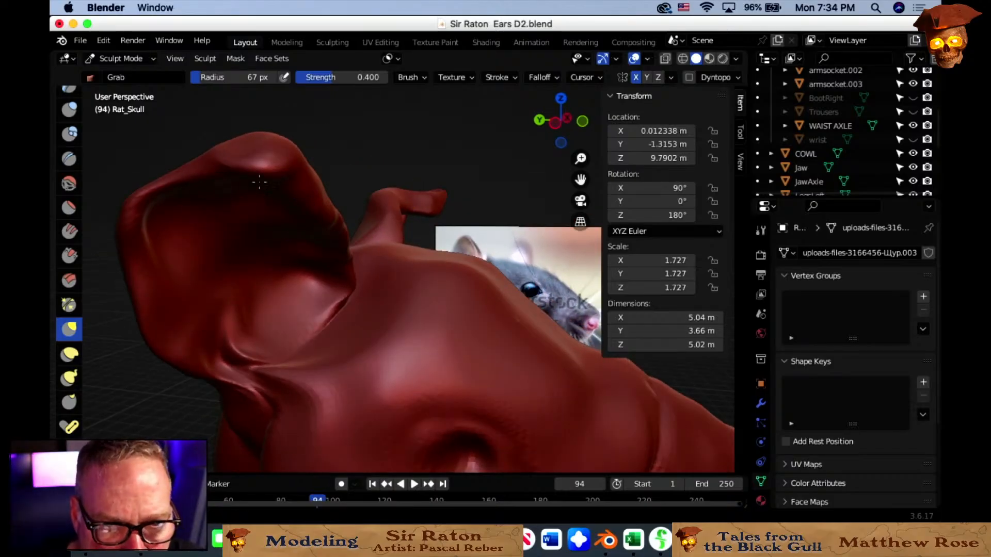
mouse_move(260, 174)
middle_mouse_down()
mouse_move(259, 137)
mouse_move(272, 162)
middle_mouse_up()
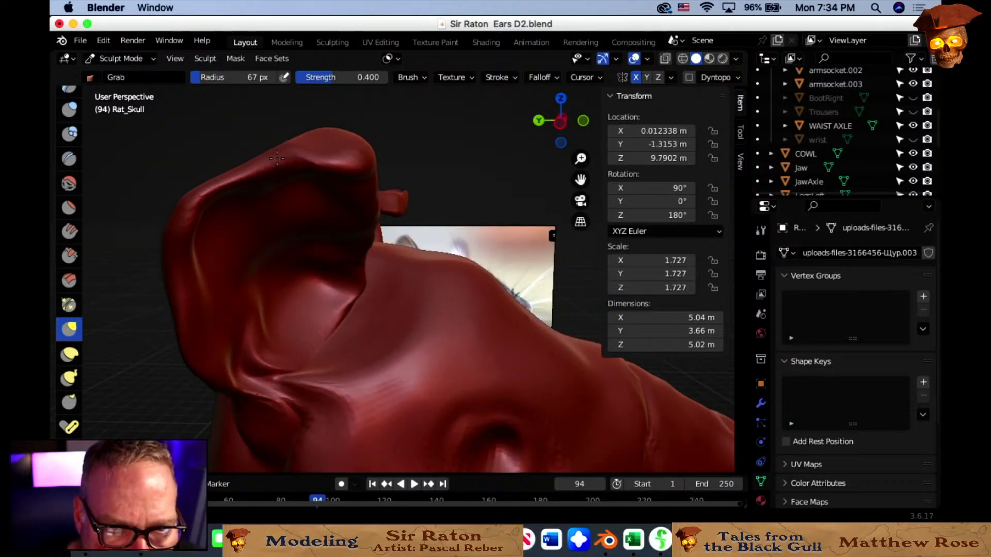
mouse_move(268, 203)
middle_mouse_down()
mouse_move(238, 135)
mouse_move(261, 142)
mouse_move(351, 231)
mouse_move(292, 191)
mouse_move(320, 212)
mouse_move(466, 296)
mouse_move(502, 296)
mouse_move(449, 278)
middle_mouse_up()
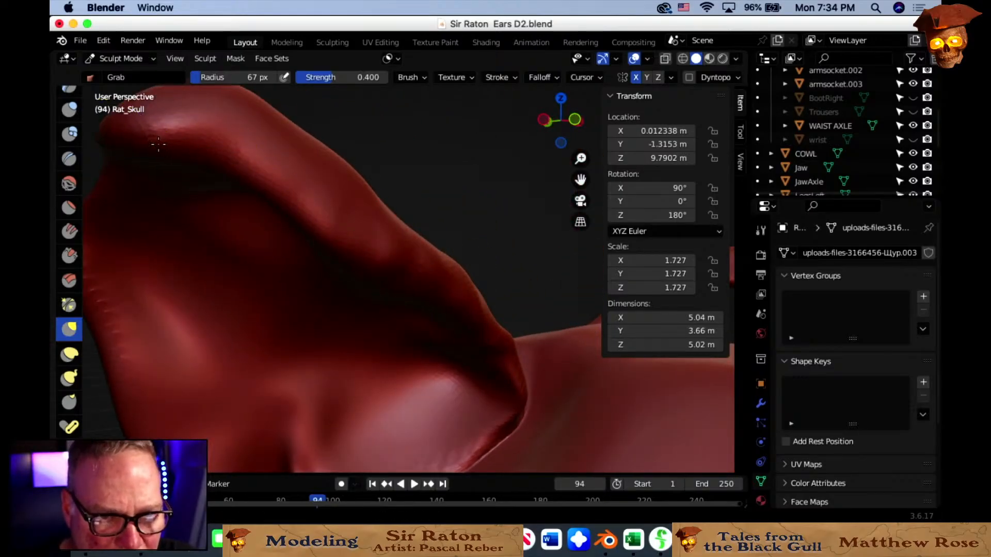
Pull the upper back rim and tip of the ear forward to make the ear shallower.
scroll(259, 221, "down", 3)
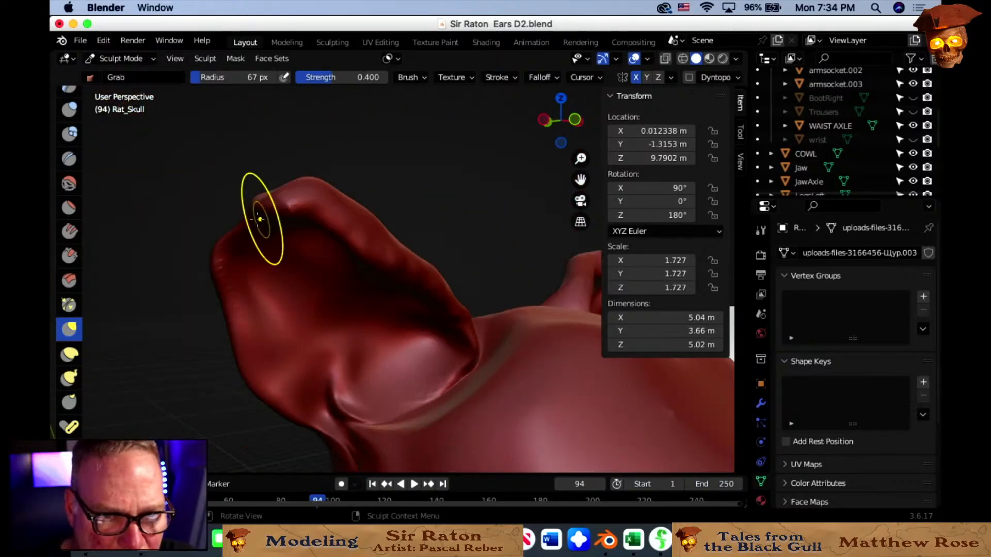
scroll(253, 212, "up", 4)
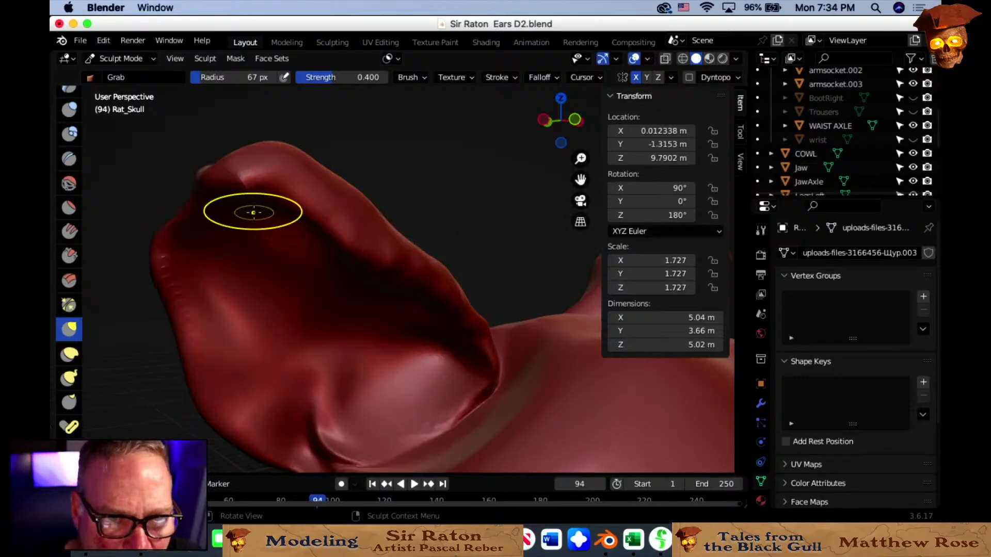
scroll(206, 223, "down", 1)
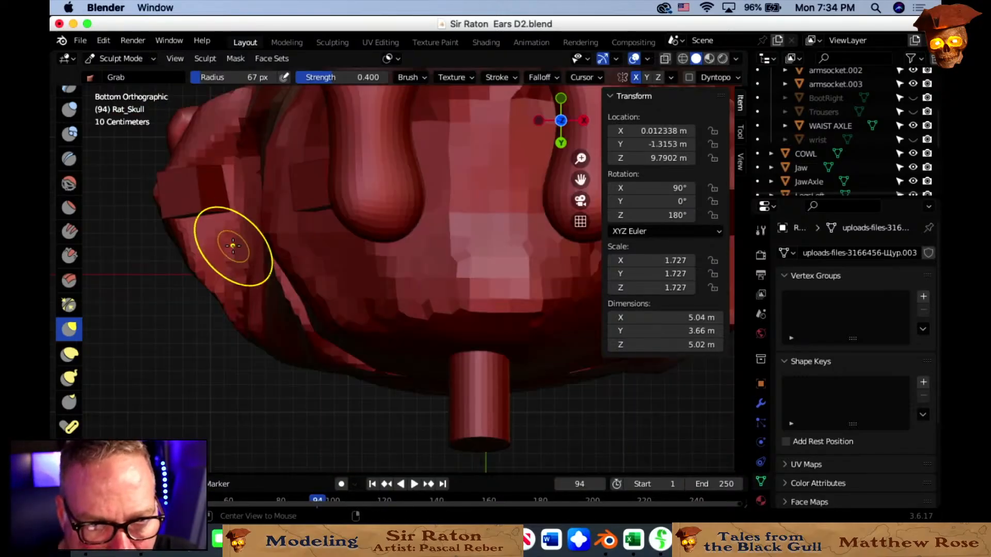
middle_click_drag(331, 249, 344, 299)
scroll(354, 287, "down", 8)
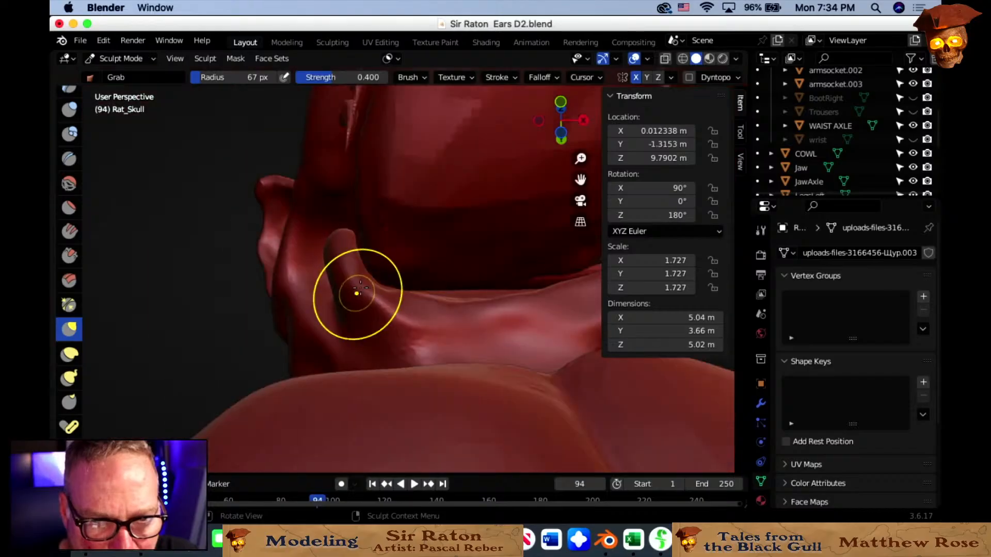
middle_click_drag(380, 265, 431, 324)
mouse_move(400, 277)
middle_mouse_down()
mouse_move(398, 269)
mouse_move(468, 303)
mouse_move(431, 287)
middle_mouse_up()
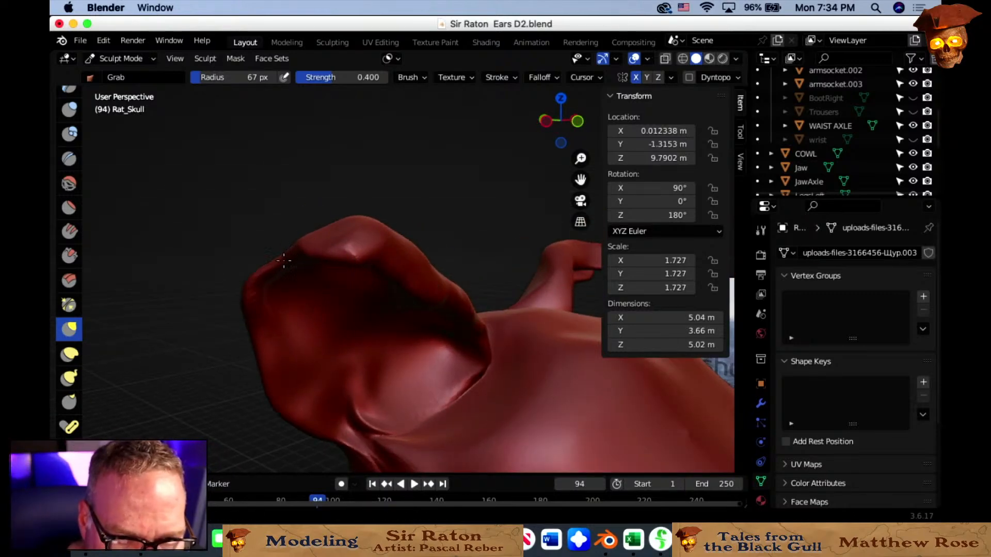
middle_click_drag(282, 269, 466, 230)
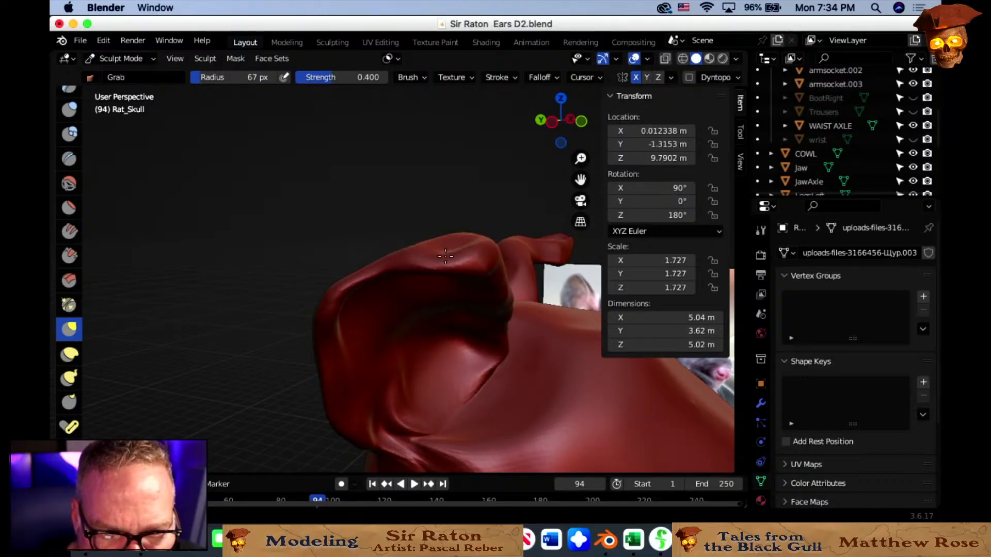
middle_click_drag(472, 229, 465, 246)
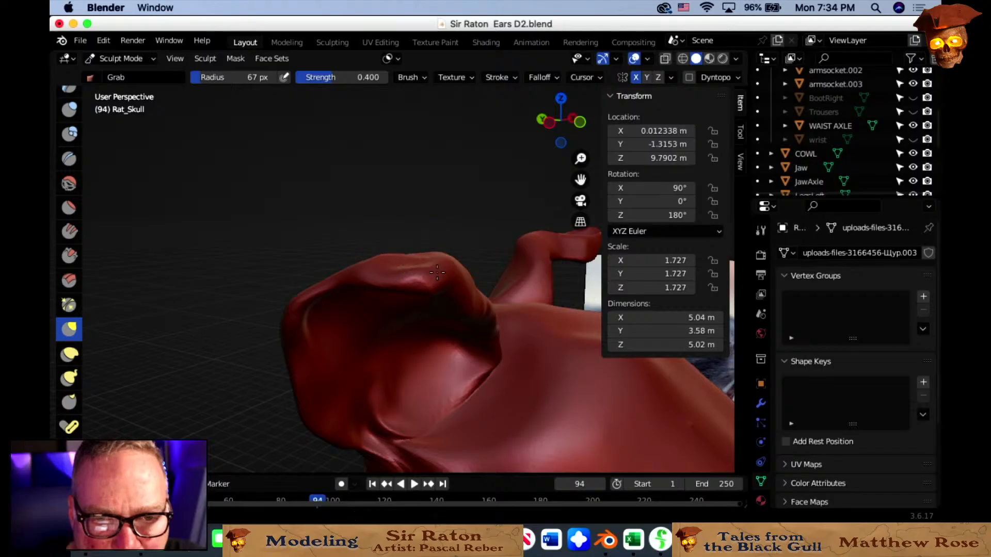
Push the ear's outer edge inward from its base up to the tip, working from behind the head.
middle_click_drag(437, 272, 321, 226)
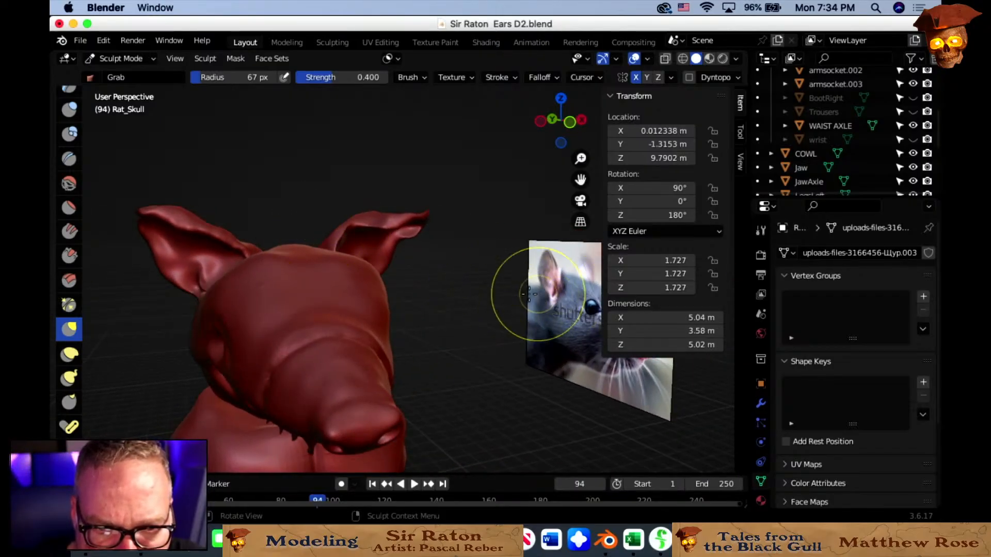
middle_click_drag(283, 284, 400, 301)
scroll(494, 287, "down", 3)
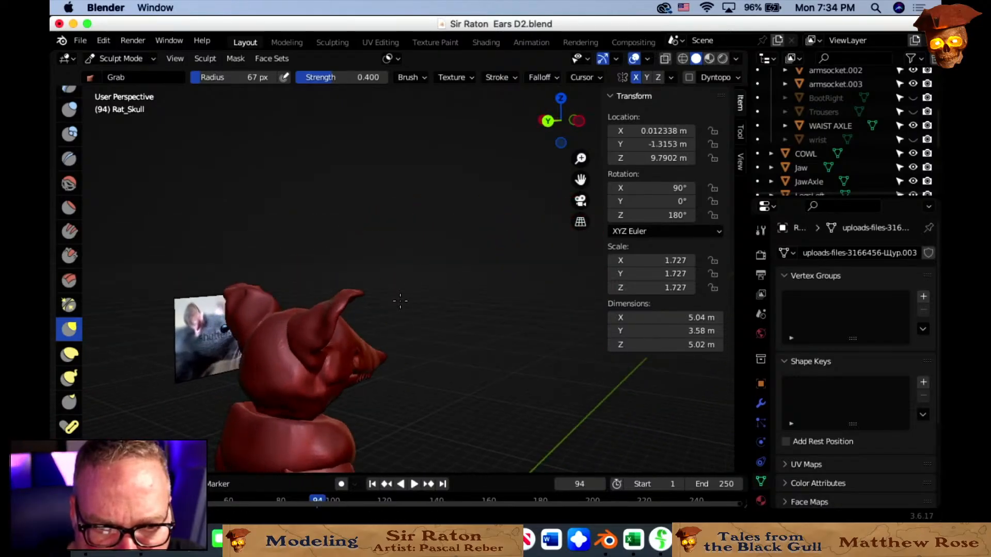
scroll(416, 298, "up", 3)
scroll(415, 300, "up", 1)
middle_click_drag(314, 367, 409, 283, "shift")
scroll(409, 283, "up", 3)
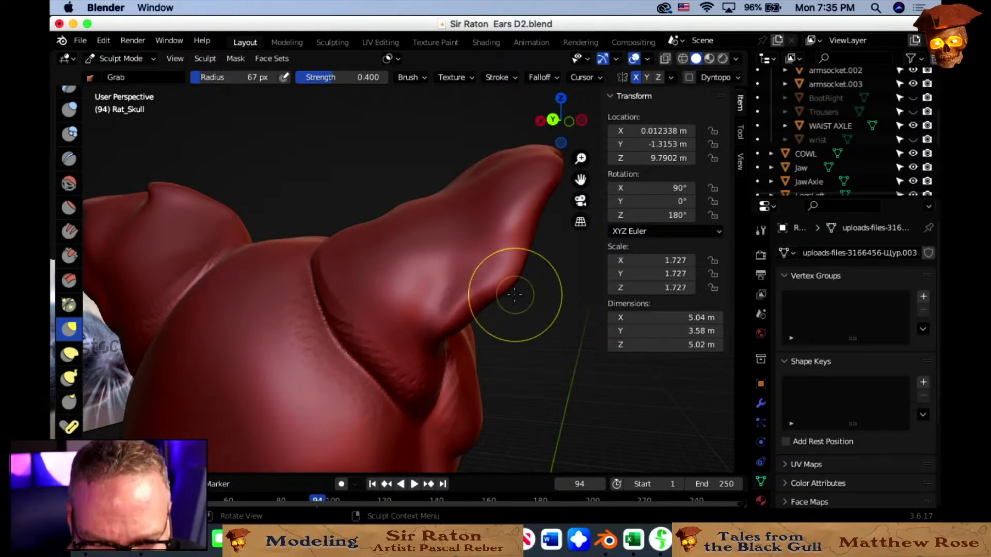
mouse_move(504, 281)
left_mouse_down()
mouse_move(486, 272)
mouse_move(496, 245)
left_mouse_up()
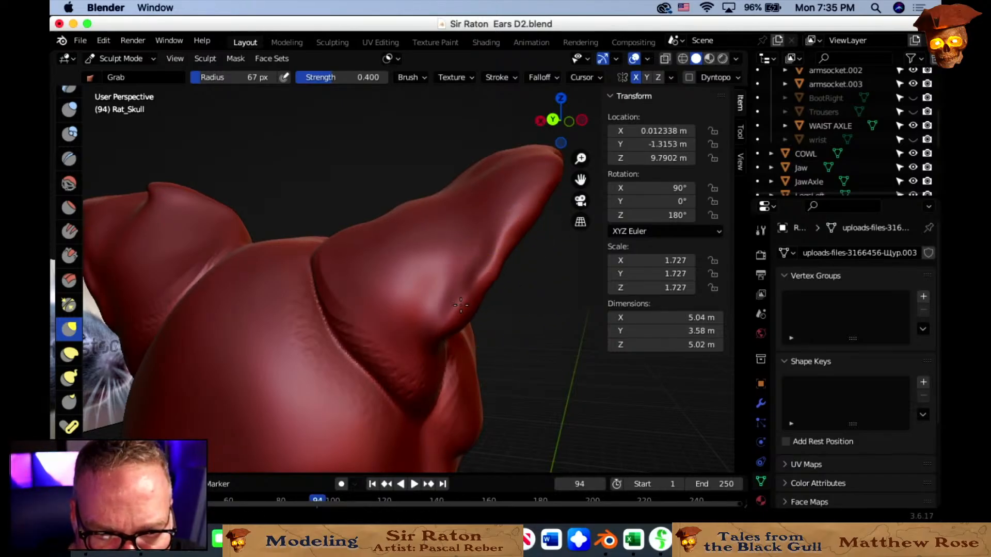
mouse_move(499, 263)
left_mouse_down()
mouse_move(481, 257)
mouse_move(513, 197)
mouse_move(542, 172)
mouse_move(531, 175)
left_mouse_up()
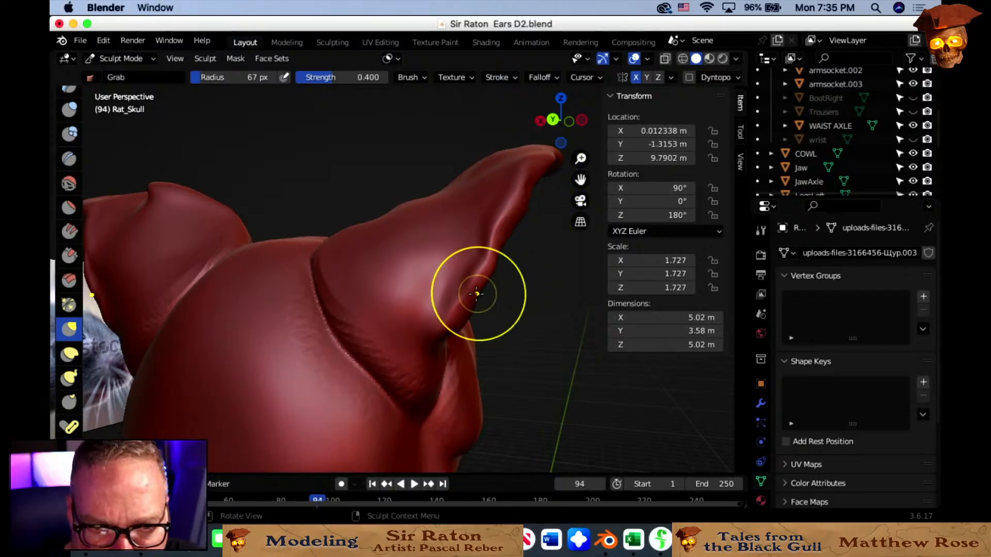
mouse_move(480, 284)
left_mouse_down()
mouse_move(464, 283)
mouse_move(449, 328)
left_mouse_up()
Narrow the ear in side view by pulling its rear rim and folded top forward, using the rat photo as reference.
mouse_move(498, 287)
middle_mouse_down()
mouse_move(427, 268)
mouse_move(368, 268)
mouse_move(385, 294)
mouse_move(378, 282)
middle_mouse_up()
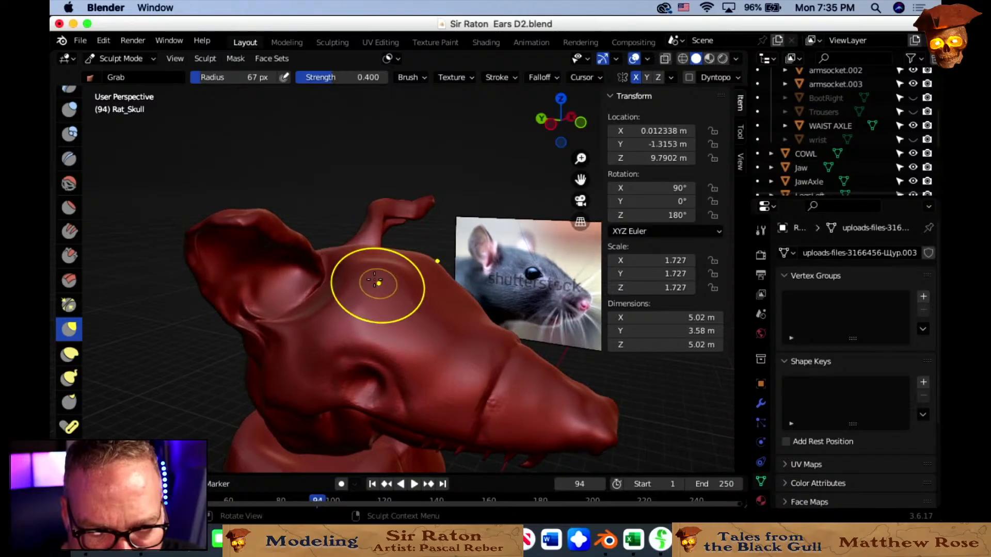
mouse_move(319, 271)
middle_mouse_down()
mouse_move(343, 287)
mouse_move(354, 268)
mouse_move(250, 267)
mouse_move(320, 255)
mouse_move(375, 263)
mouse_move(439, 292)
middle_mouse_up()
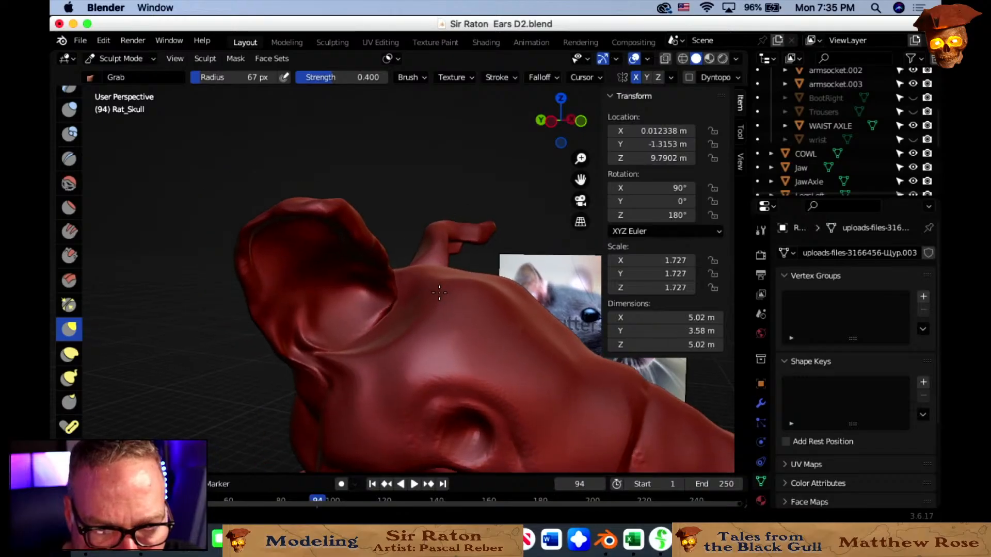
middle_click_drag(371, 249, 316, 249)
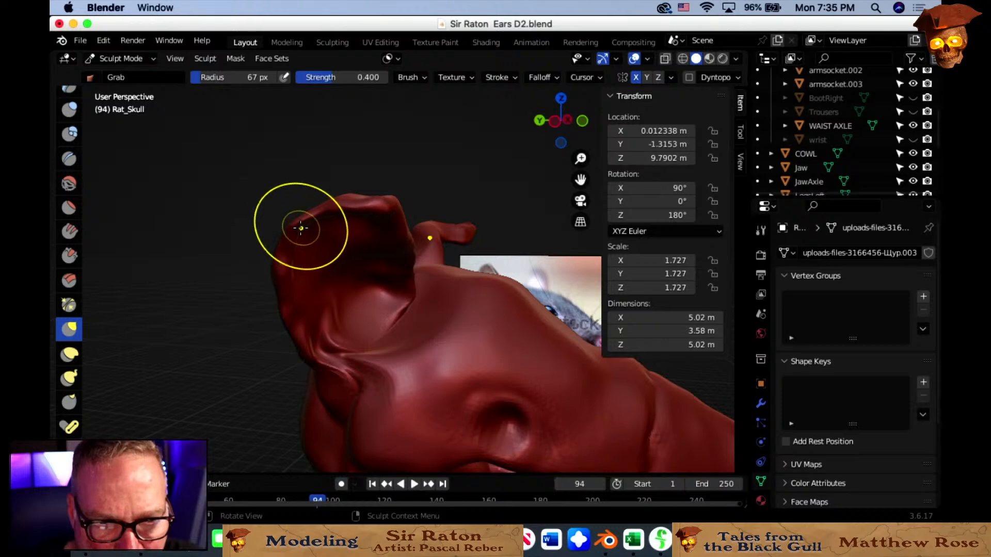
mouse_move(399, 265)
middle_mouse_down()
mouse_move(407, 279)
mouse_move(415, 266)
middle_mouse_up()
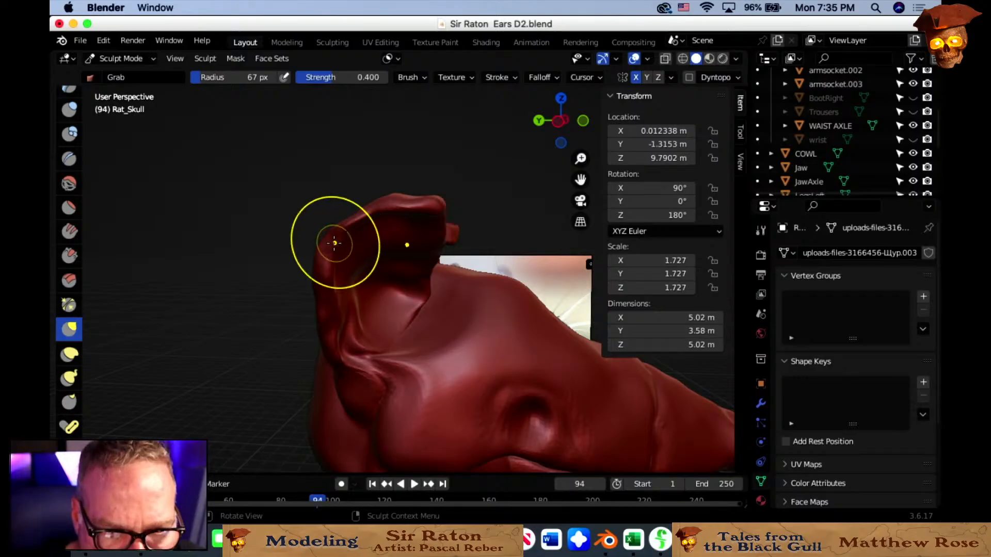
left_click(366, 219)
mouse_move(383, 201)
left_mouse_down()
mouse_move(364, 222)
mouse_move(407, 203)
mouse_move(430, 217)
left_mouse_up()
Grab the ear's folded top flap from the front and above and pull it farther over the ear opening.
middle_click_drag(429, 216, 336, 223)
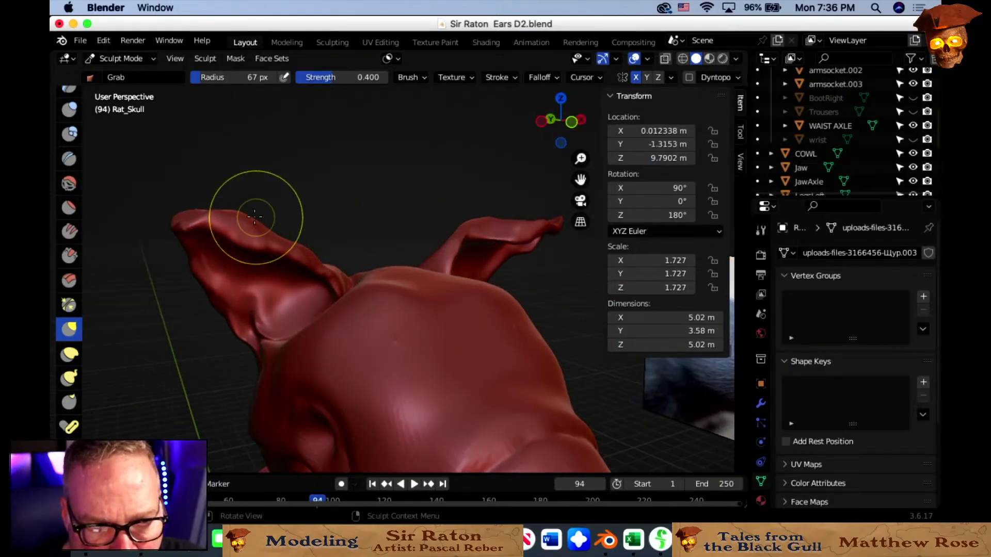
mouse_move(254, 215)
left_mouse_down()
mouse_move(228, 228)
mouse_move(232, 235)
mouse_move(294, 253)
mouse_move(330, 293)
left_mouse_up()
middle_click_drag(329, 293, 320, 298)
mouse_move(320, 298)
left_mouse_down()
mouse_move(320, 315)
mouse_move(304, 317)
left_mouse_up()
middle_click_drag(304, 316, 287, 316)
left_click_drag(287, 316, 284, 313)
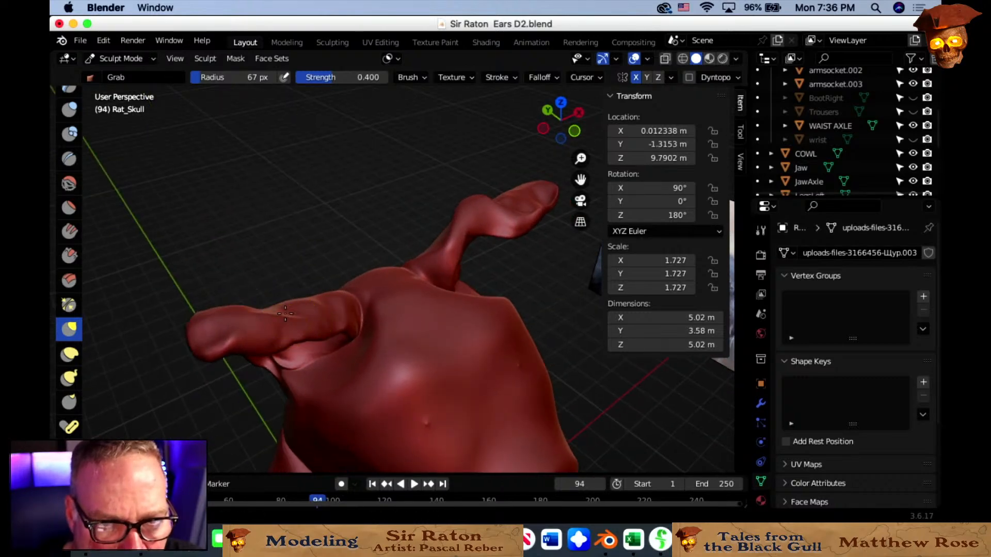
Nudge the ear's rear rim just below the fold in side view to refine its curve.
middle_click_drag(287, 310, 376, 317)
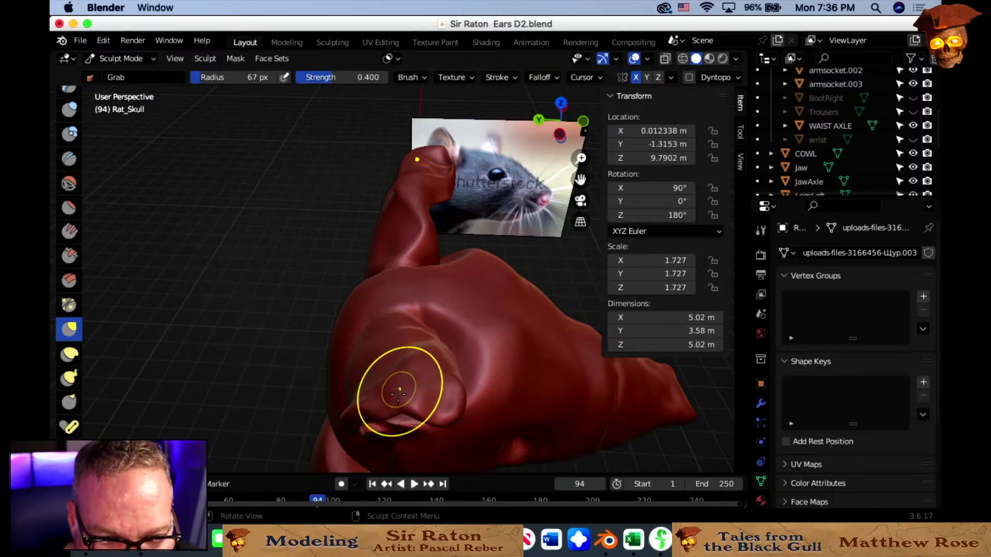
middle_click_drag(389, 398, 404, 339)
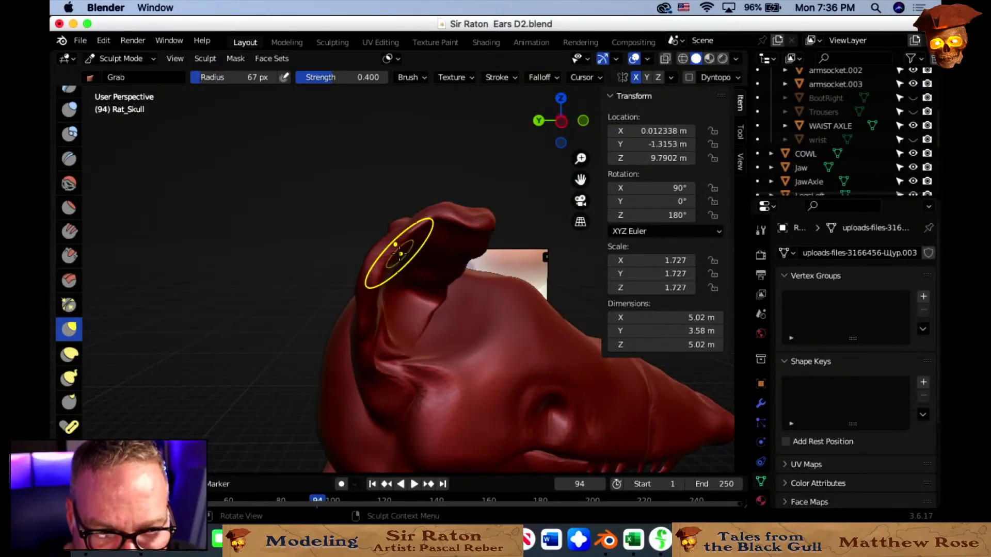
left_click_drag(396, 251, 392, 259)
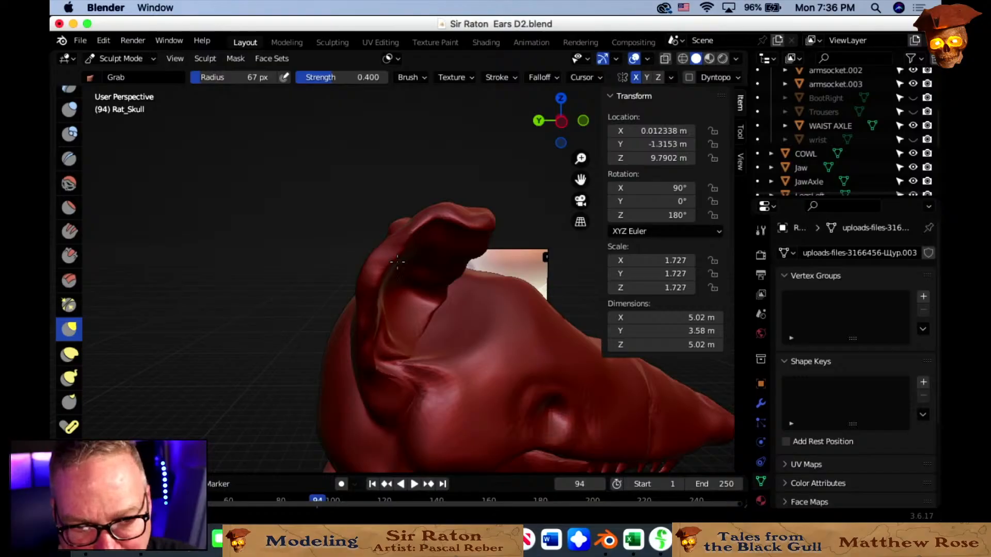
Grab the ear fold's lower edge near the head and pull it outward over the ear opening, working along its length.
middle_click_drag(397, 262, 368, 293)
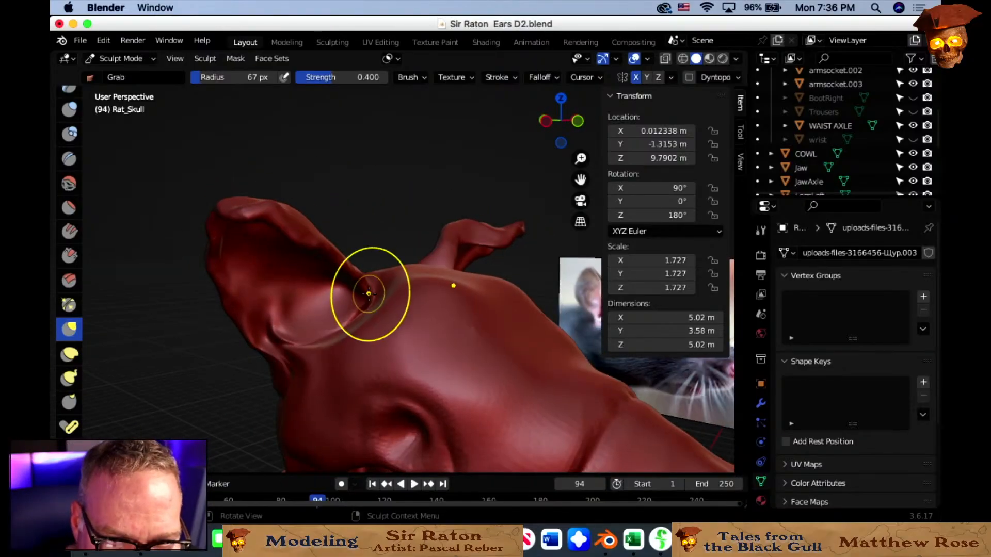
left_click_drag(368, 294, 347, 288)
middle_click_drag(347, 288, 305, 294)
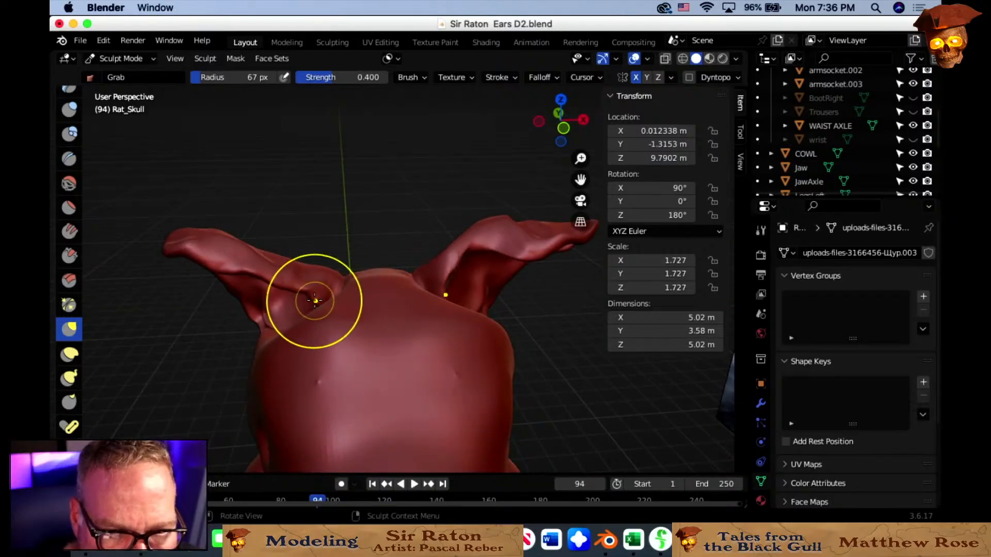
mouse_move(315, 300)
left_mouse_down()
mouse_move(292, 307)
mouse_move(252, 277)
mouse_move(225, 283)
mouse_move(234, 294)
left_mouse_up()
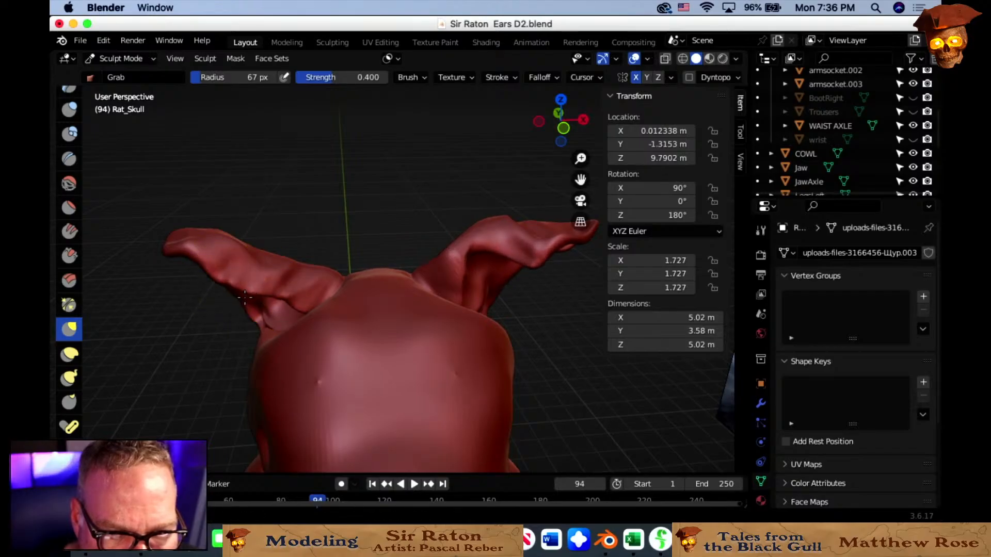
Reshape the inner end of the ear fold where it meets the head, pulling it up along the flap.
mouse_move(279, 303)
middle_mouse_down()
mouse_move(358, 316)
mouse_move(382, 302)
middle_mouse_up()
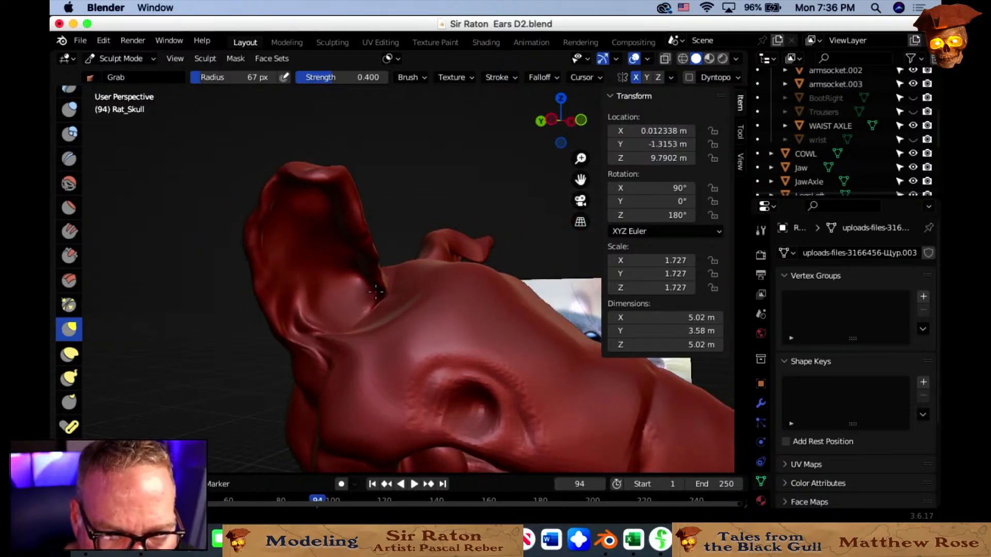
scroll(392, 304, "up", 6)
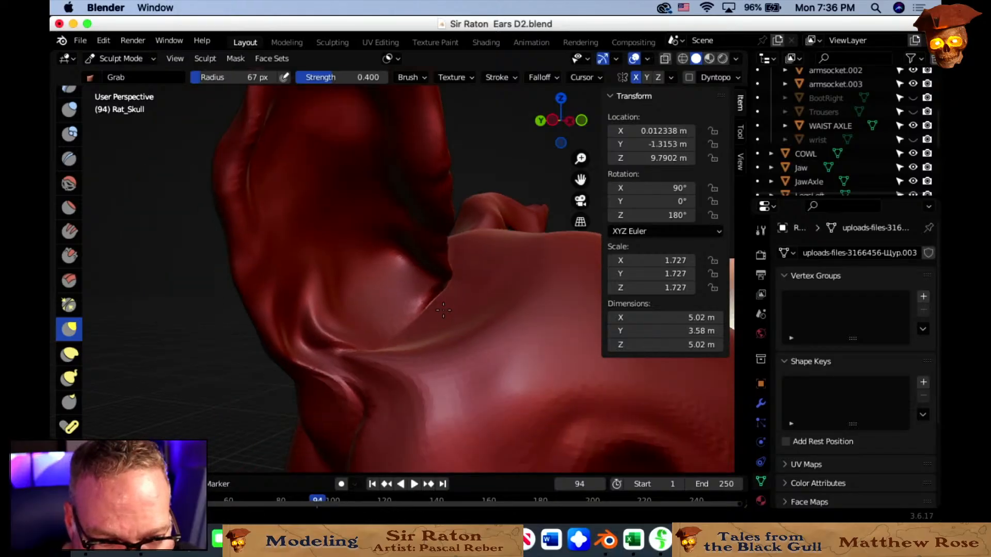
middle_click_drag(440, 310, 328, 321)
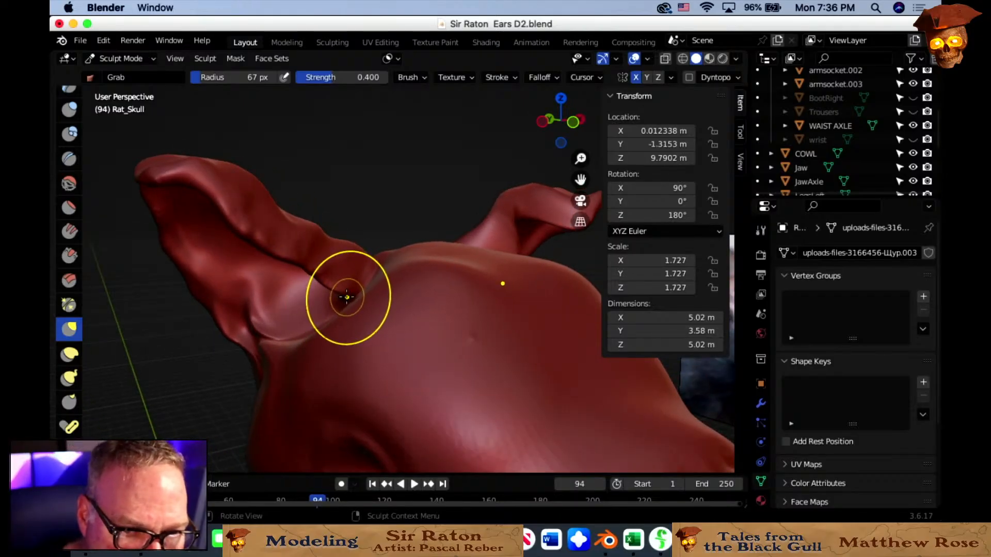
left_click_drag(342, 288, 329, 249)
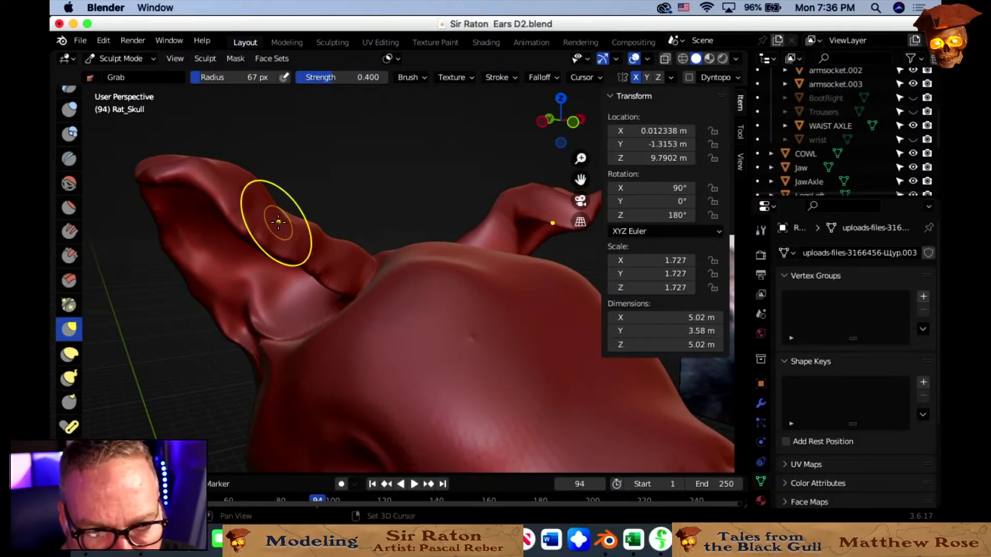
Round the ear's upper edge near the tip and tuck the tip slightly in toward the head.
mouse_move(329, 223)
middle_mouse_down()
mouse_move(313, 260)
mouse_move(287, 265)
middle_mouse_up()
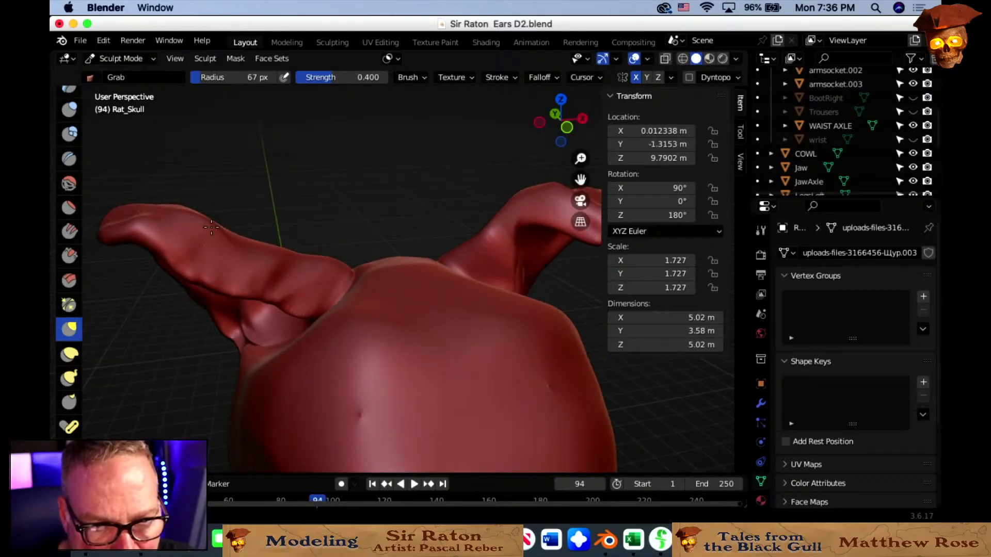
mouse_move(190, 218)
left_mouse_down()
mouse_move(212, 234)
mouse_move(192, 217)
left_mouse_up()
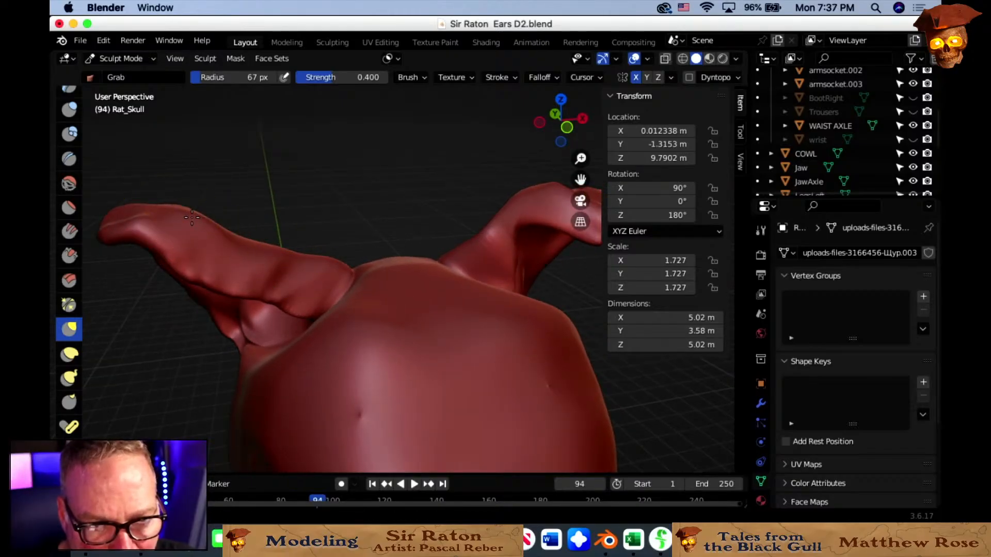
middle_click_drag(221, 236, 155, 203)
mouse_move(154, 203)
left_mouse_down()
mouse_move(127, 211)
mouse_move(144, 255)
left_mouse_up()
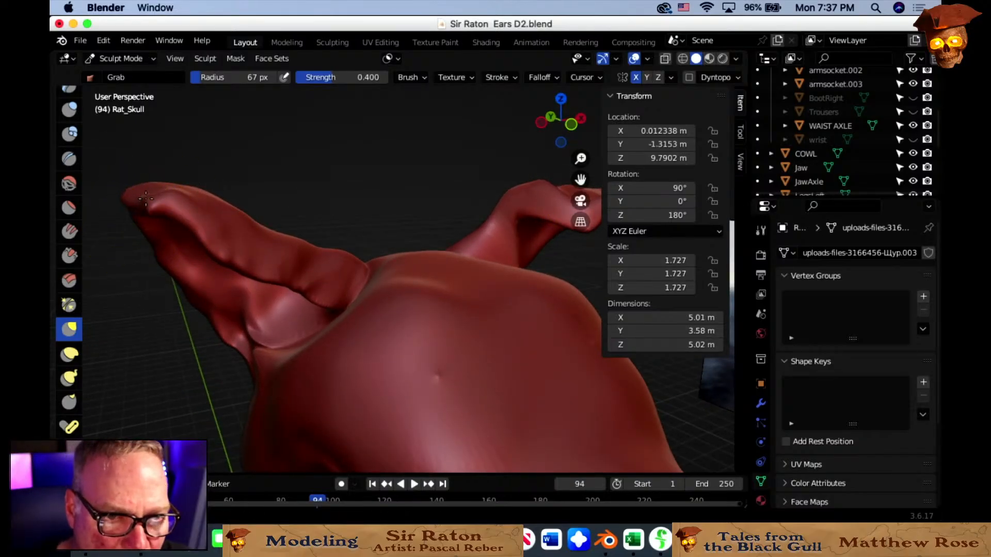
mouse_move(155, 209)
left_mouse_down()
mouse_move(170, 202)
mouse_move(144, 201)
mouse_move(165, 199)
mouse_move(149, 209)
left_mouse_up()
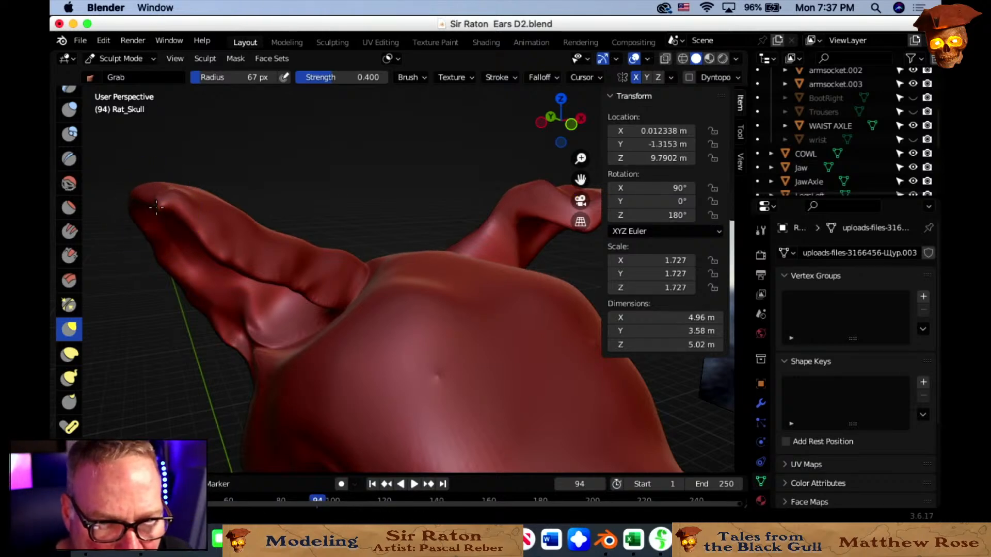
Enlarge the Grab brush to 111 px and push the ear's tip and outer edge inward toward the head.
middle_click_drag(156, 208, 259, 201)
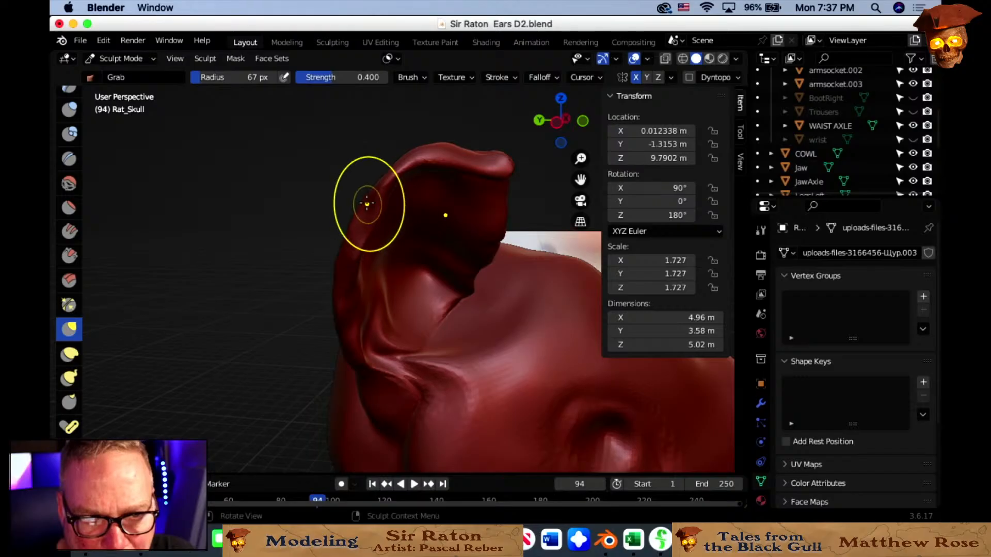
mouse_move(370, 213)
middle_mouse_down()
mouse_move(405, 316)
mouse_move(471, 305)
mouse_move(385, 272)
mouse_move(362, 319)
mouse_move(429, 330)
mouse_move(410, 335)
mouse_move(438, 347)
mouse_move(347, 330)
mouse_move(410, 336)
mouse_move(394, 330)
middle_mouse_up()
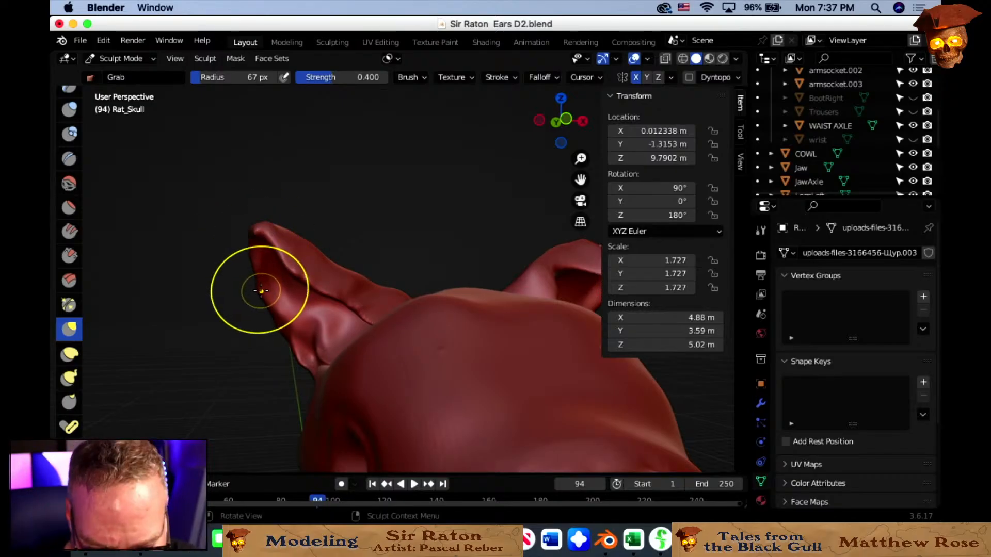
key("f")
left_click(341, 290)
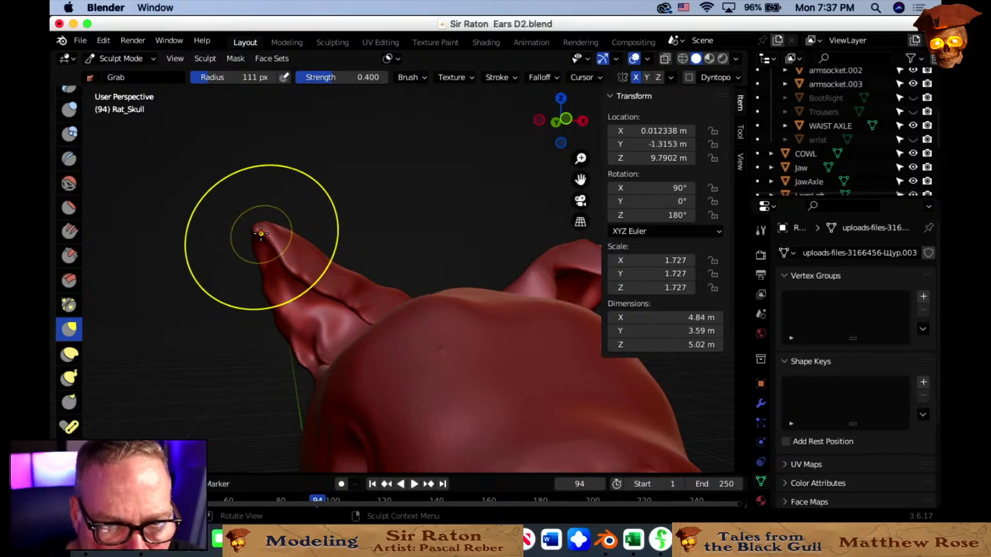
mouse_move(272, 233)
left_mouse_down()
mouse_move(258, 231)
mouse_move(283, 322)
mouse_move(283, 294)
left_mouse_up()
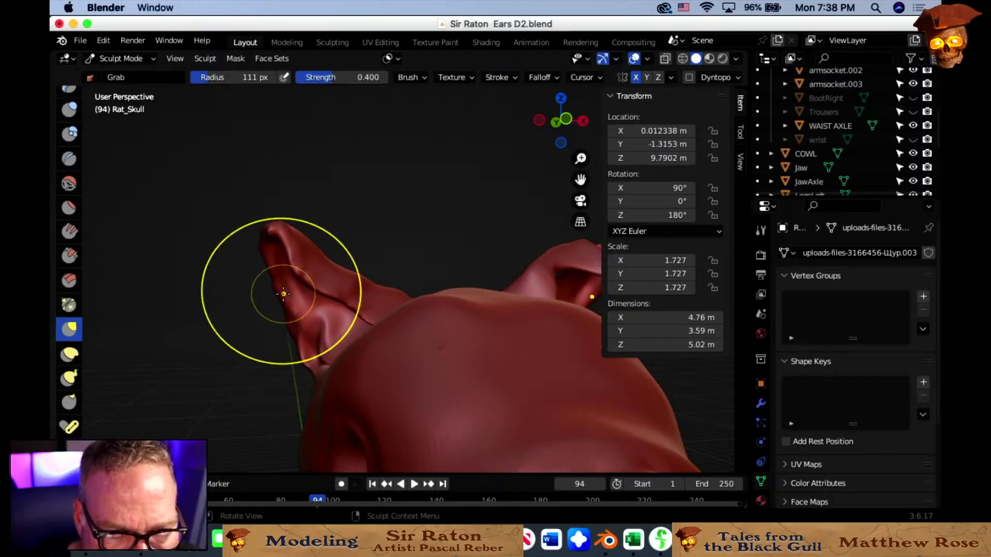
left_click_drag(266, 259, 274, 234)
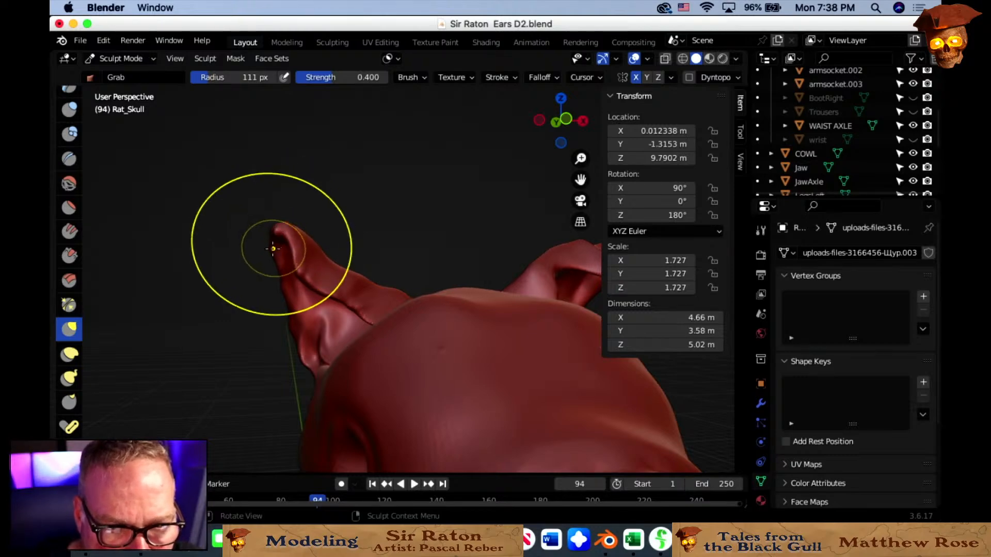
left_click_drag(272, 243, 297, 283)
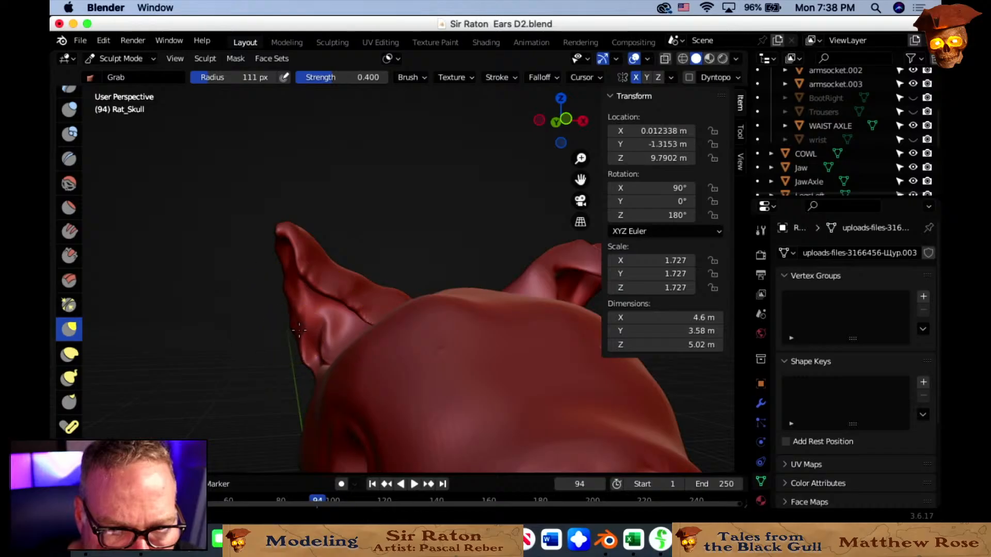
Reduce the Grab brush to 41 px and refine the front fold's edge from its base at the head upward.
middle_click_drag(306, 333, 402, 333)
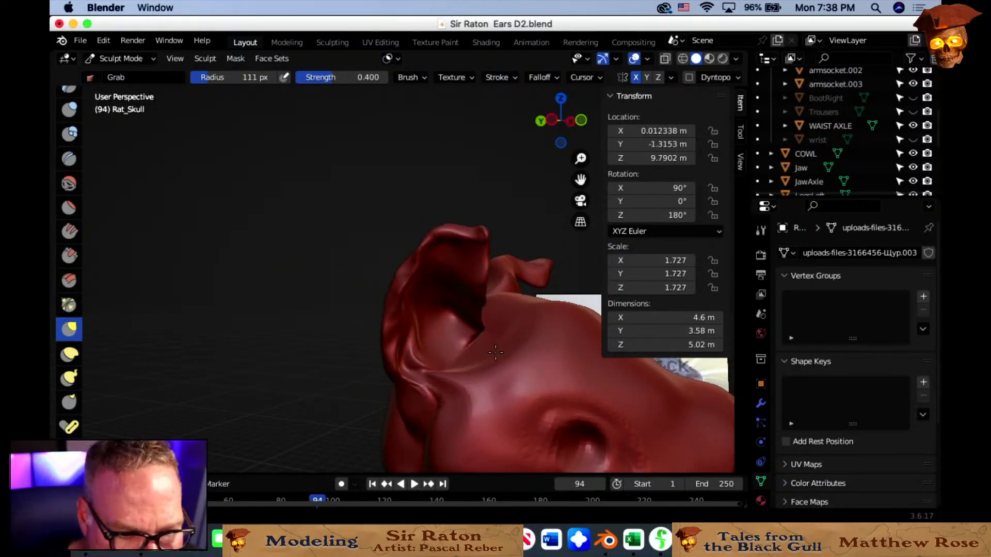
scroll(477, 323, "up", 1)
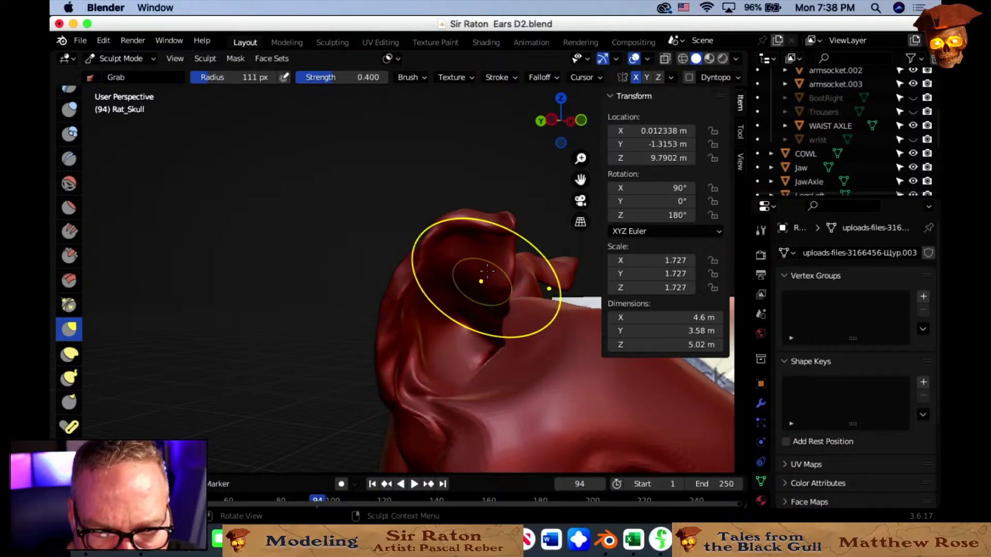
key("f")
left_click(443, 257)
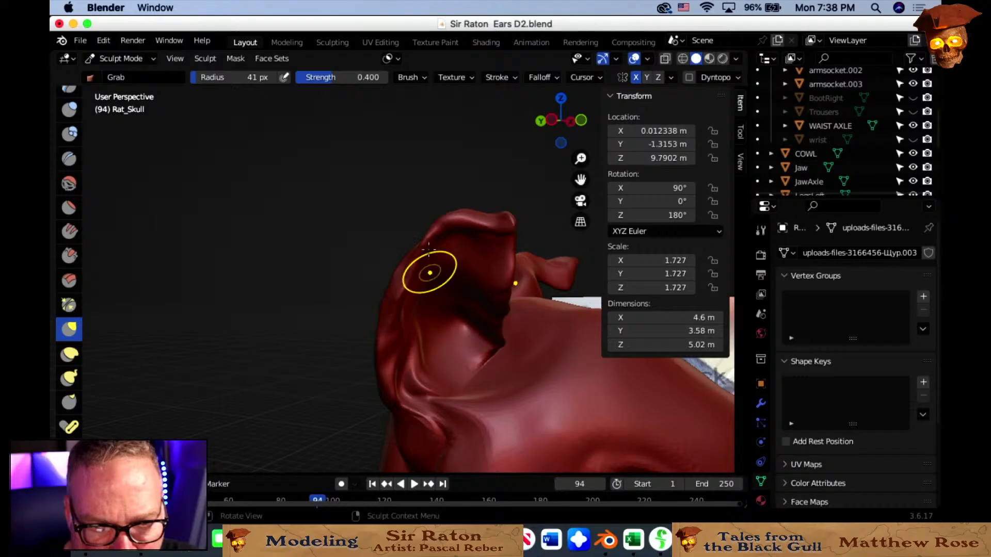
mouse_move(471, 272)
middle_mouse_down()
mouse_move(503, 325)
mouse_move(507, 339)
mouse_move(494, 345)
middle_mouse_up()
scroll(494, 343, "up", 2)
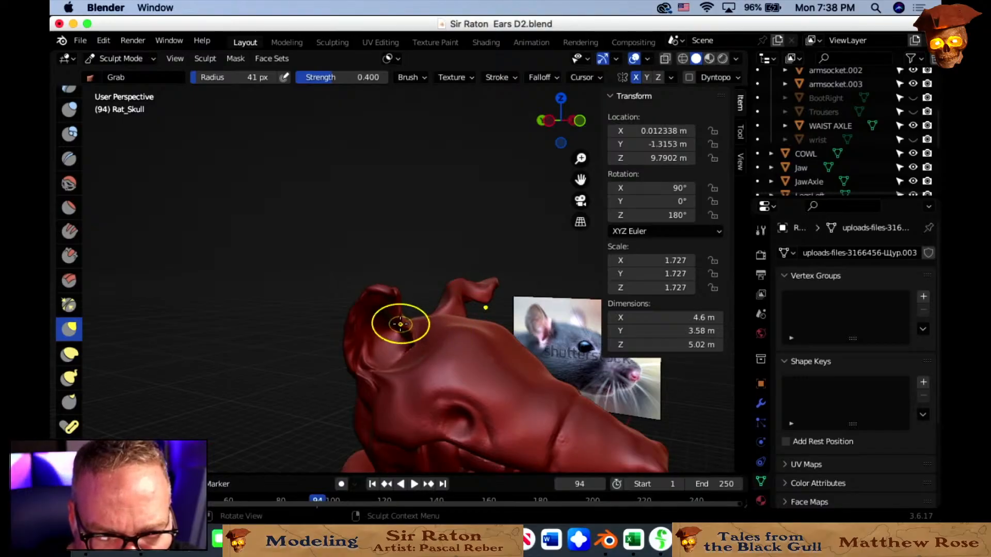
mouse_move(419, 331)
middle_mouse_down()
mouse_move(455, 339)
mouse_move(419, 345)
mouse_move(454, 347)
mouse_move(420, 332)
mouse_move(349, 338)
mouse_move(424, 316)
mouse_move(535, 330)
middle_mouse_up()
scroll(456, 339, "down", 6)
scroll(405, 339, "up", 5)
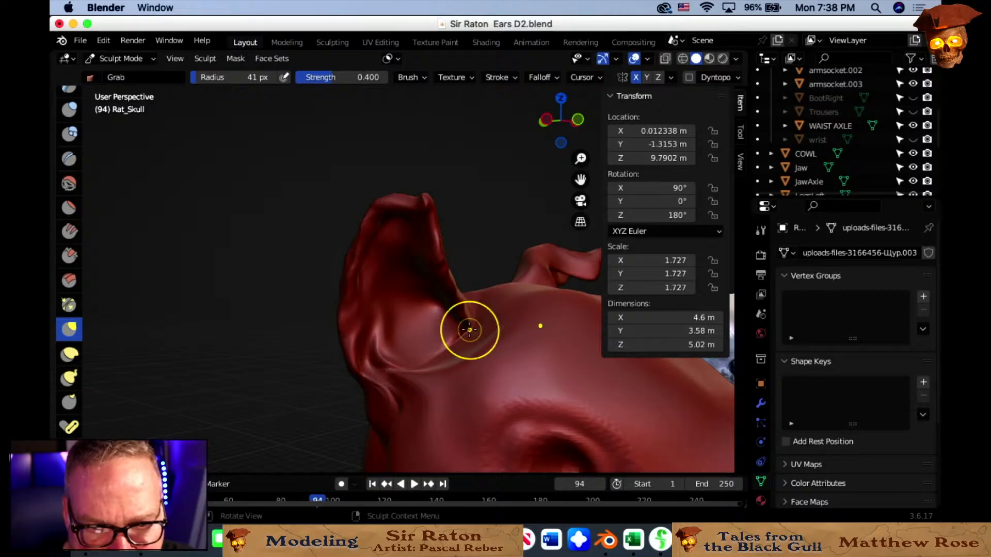
middle_click_drag(470, 330, 444, 334)
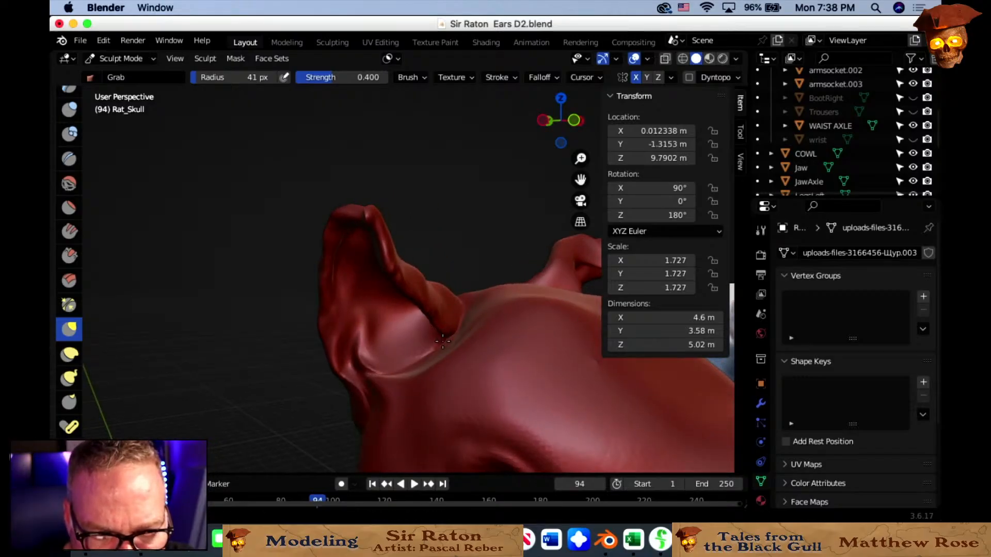
left_click_drag(447, 335, 391, 269)
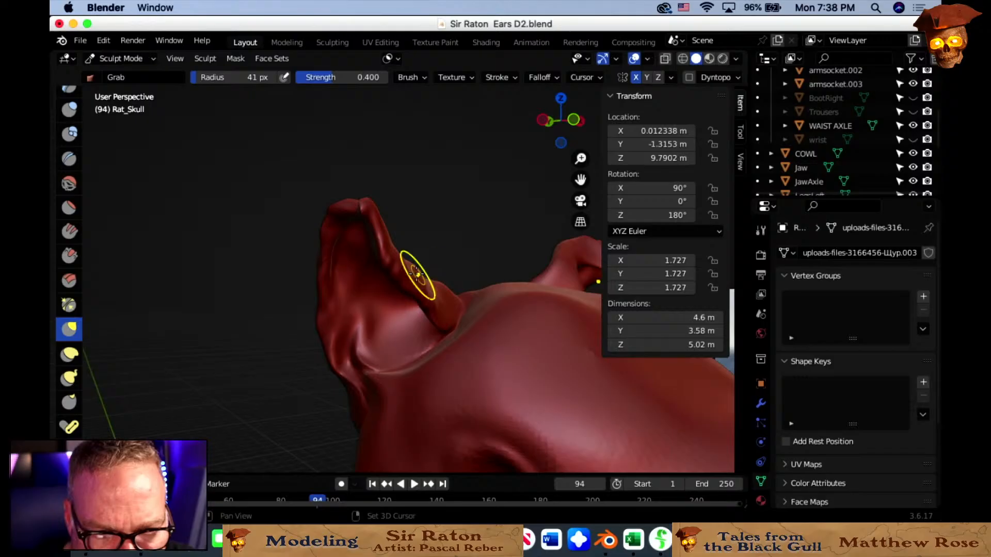
Set the Grab brush radius to 51 px and reshape the middle of the ear fold from the front and three-quarter view.
middle_click_drag(409, 270, 377, 281)
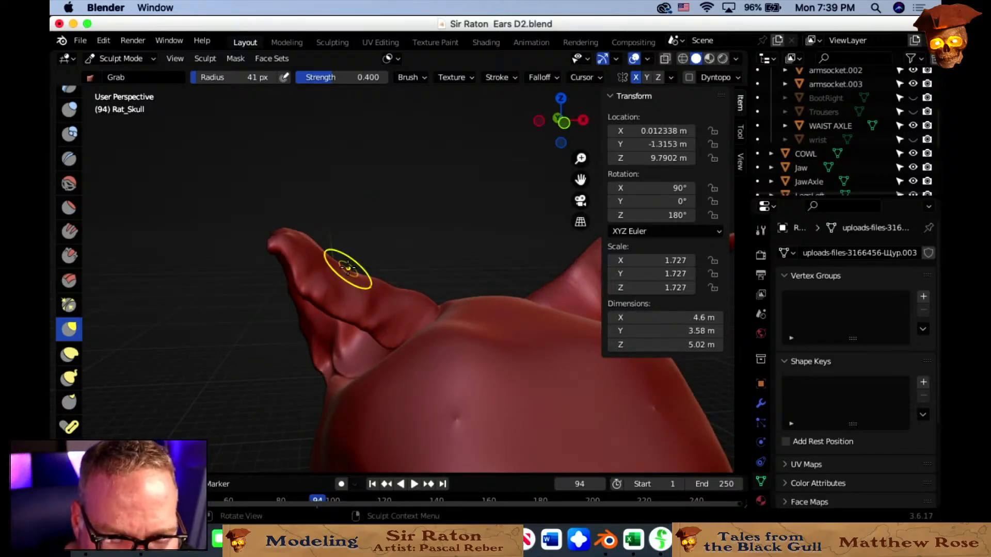
key("f")
left_click(377, 283)
mouse_move(338, 271)
left_mouse_down()
mouse_move(347, 277)
mouse_move(328, 283)
left_mouse_up()
middle_click_drag(329, 282, 375, 294)
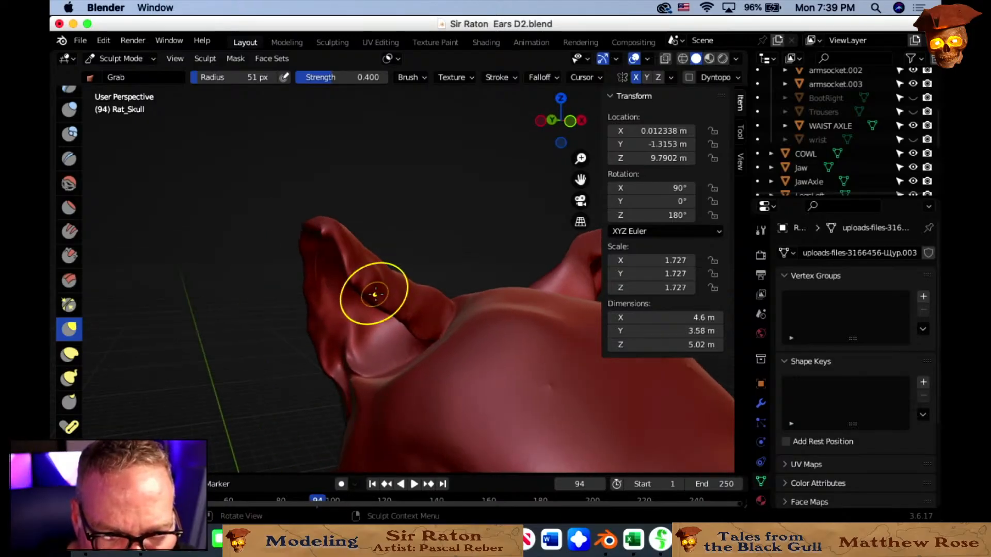
mouse_move(407, 309)
left_mouse_down()
mouse_move(427, 317)
mouse_move(365, 269)
left_mouse_up()
Unhide the RatRef drawing and compare its ears with the sculpted head and the rat photo.
mouse_move(365, 270)
middle_mouse_down()
mouse_move(452, 316)
mouse_move(362, 305)
middle_mouse_up()
scroll(888, 159, "down", 4)
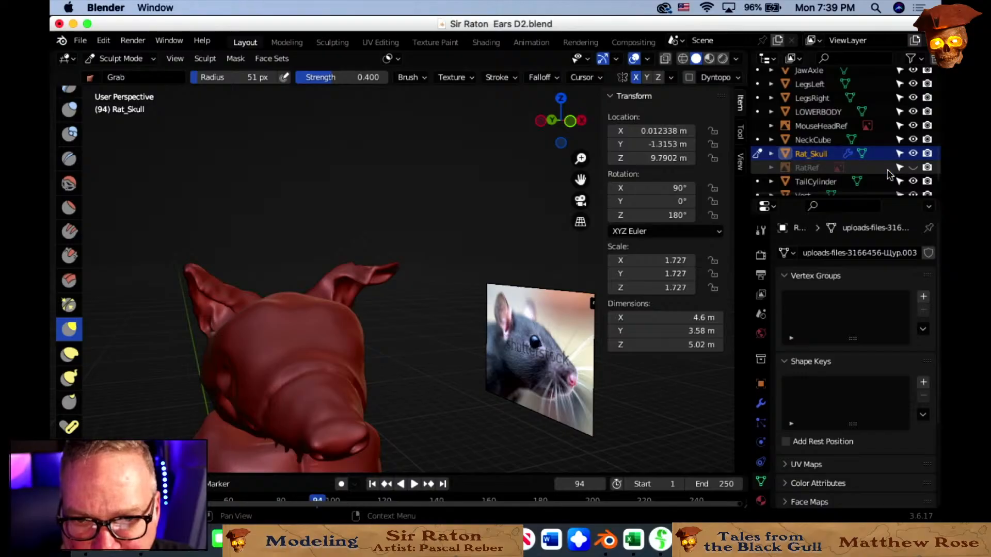
left_click(912, 167)
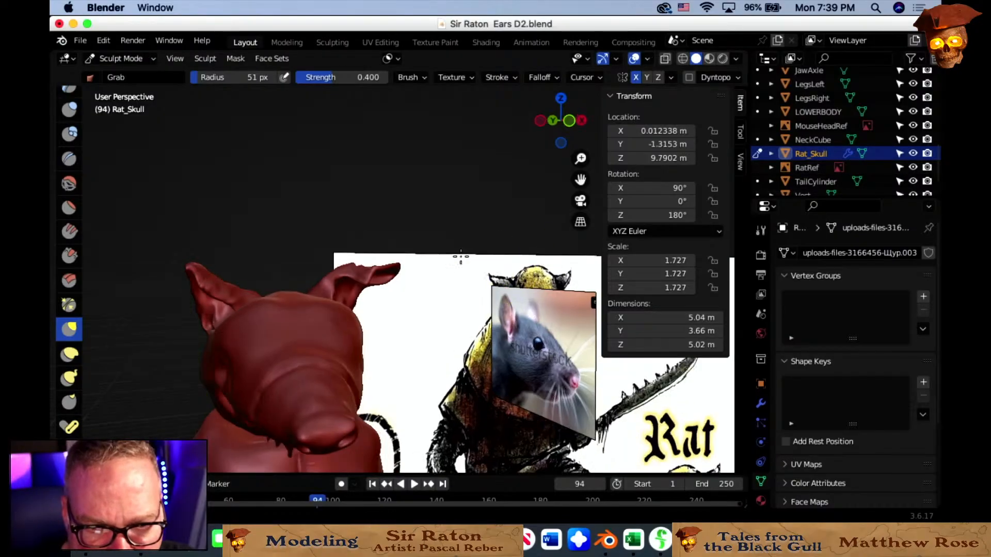
mouse_move(459, 256)
middle_mouse_down()
mouse_move(499, 265)
mouse_move(452, 227)
mouse_move(412, 251)
mouse_move(405, 232)
mouse_move(465, 248)
middle_mouse_up()
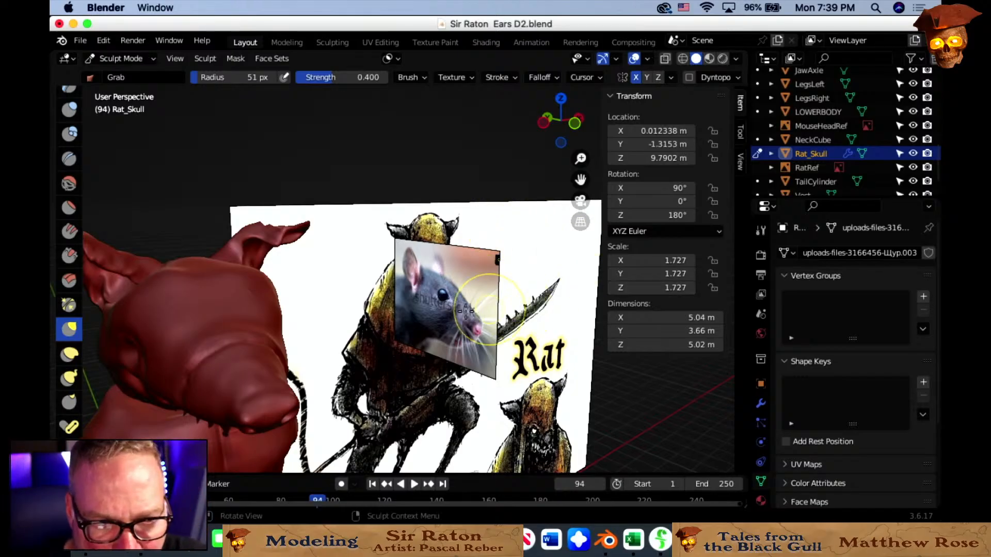
middle_click_drag(351, 324, 385, 305, "shift")
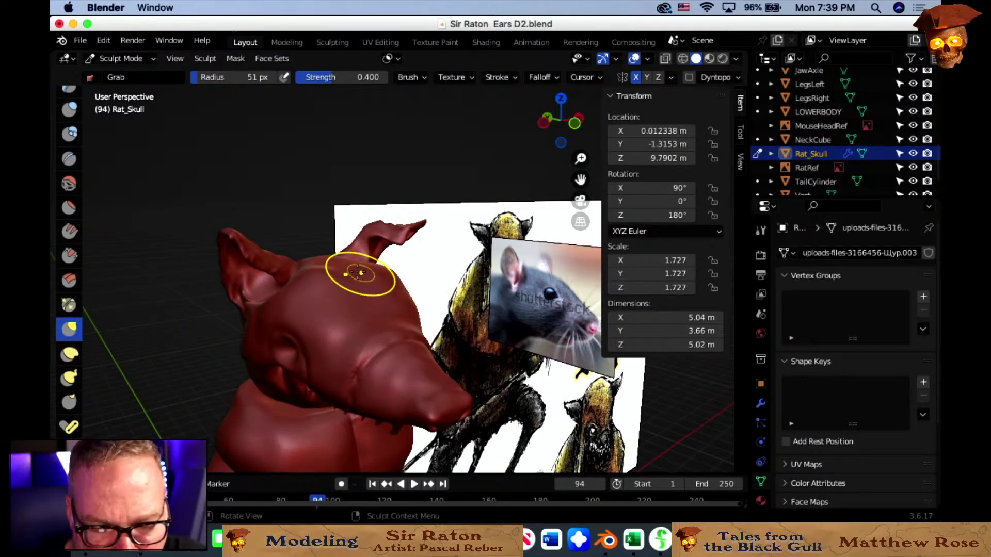
scroll(358, 272, "up", 3)
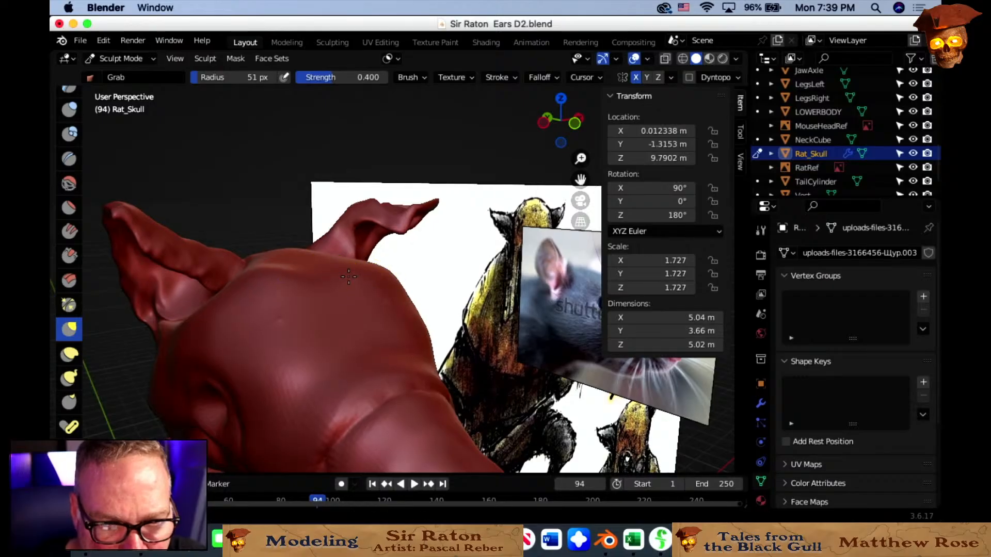
Pull the ear's tip inward toward the head and reshape the upper front fold with the 51 px Grab brush.
mouse_move(349, 277)
middle_mouse_down()
mouse_move(436, 270)
mouse_move(338, 276)
mouse_move(475, 286)
mouse_move(438, 298)
middle_mouse_up()
scroll(336, 272, "up", 2)
scroll(504, 194, "up", 2)
scroll(397, 289, "up", 3)
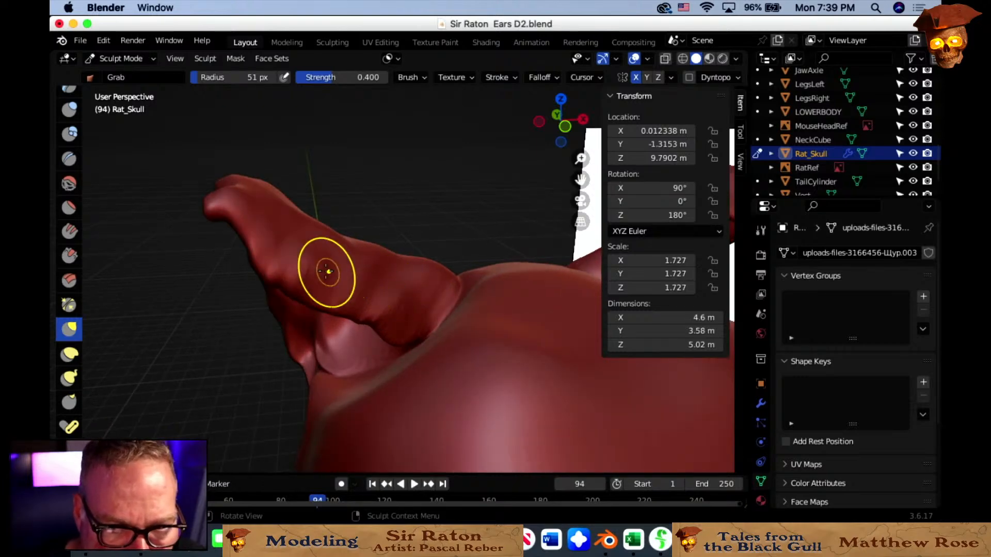
middle_click_drag(327, 271, 323, 275)
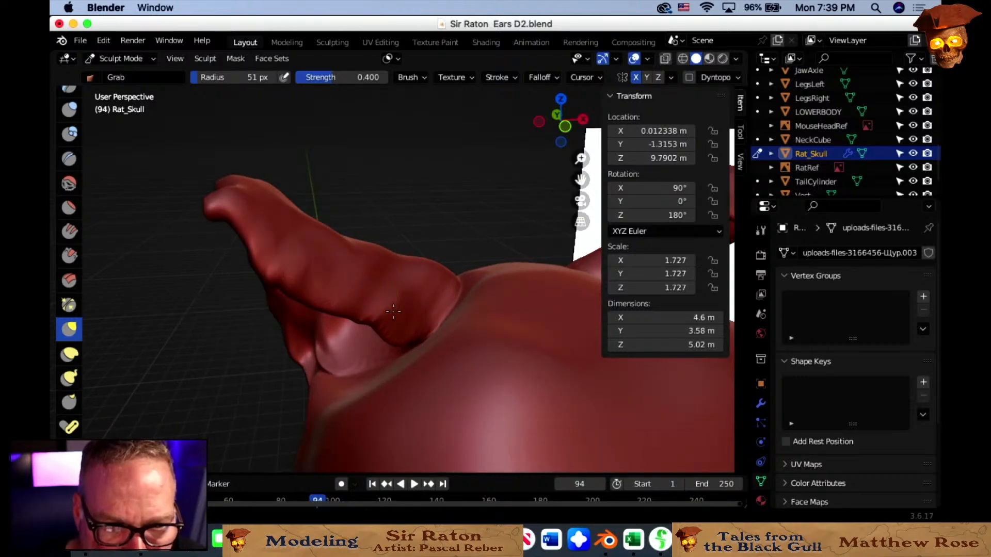
middle_click_drag(406, 317, 402, 305)
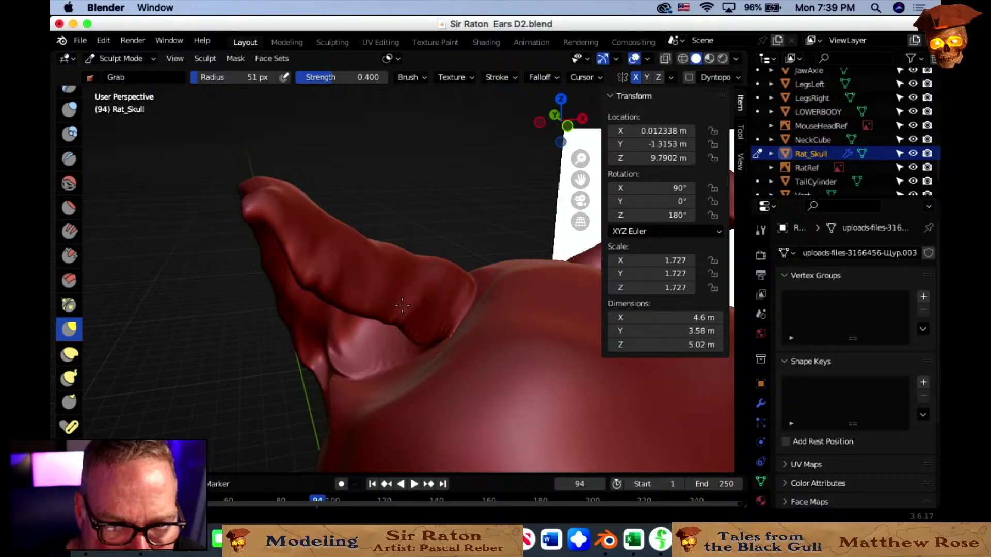
middle_click_drag(323, 254, 343, 258)
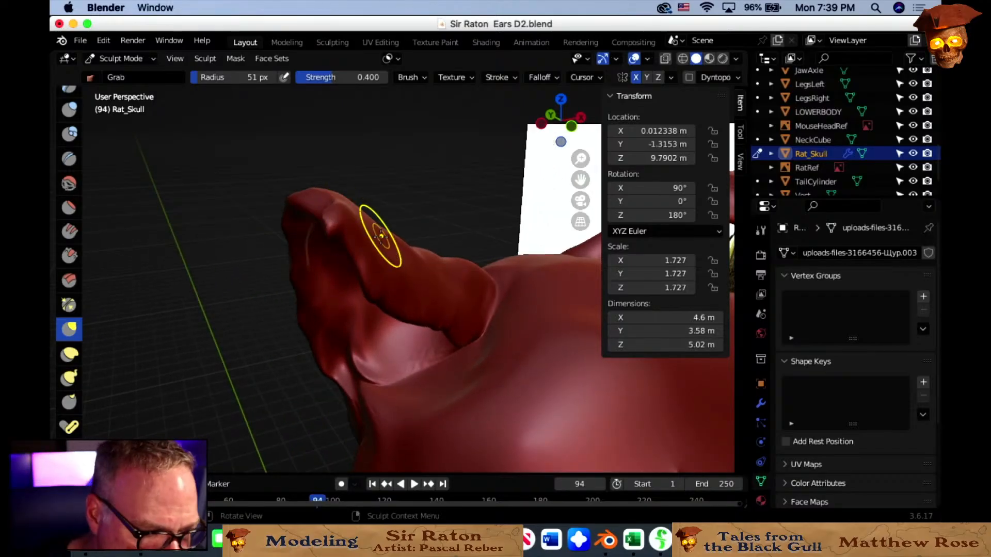
Nudge the folded ear's loose end and the middle of its rim with the Grab brush, seen from the side.
mouse_move(396, 248)
middle_mouse_down()
mouse_move(381, 284)
mouse_move(421, 313)
mouse_move(467, 308)
mouse_move(428, 308)
middle_mouse_up()
mouse_move(428, 308)
middle_mouse_down("shift")
mouse_move(332, 305)
mouse_move(398, 316)
middle_mouse_up("shift")
left_click_drag(526, 366, 498, 354)
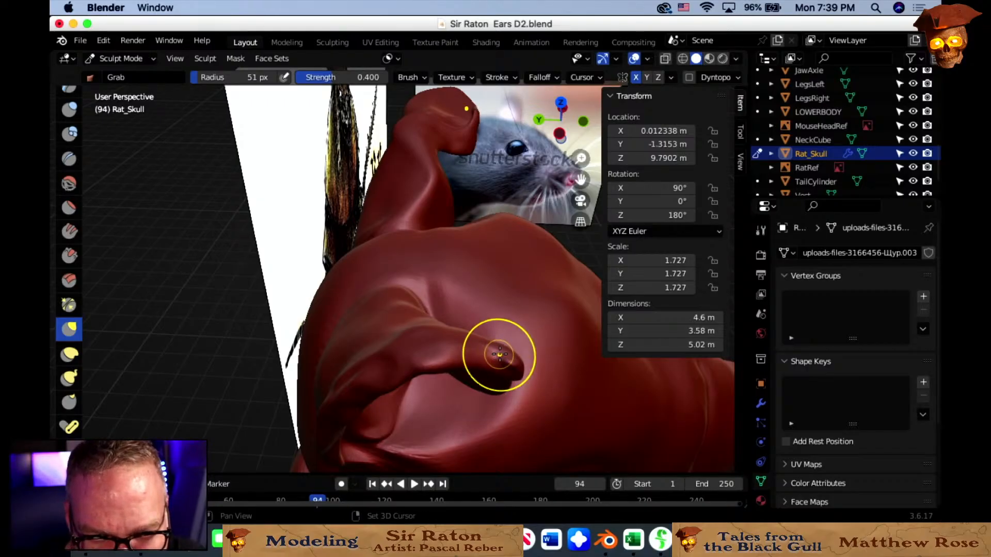
middle_click_drag(504, 354, 505, 347)
left_click_drag(424, 324, 427, 317)
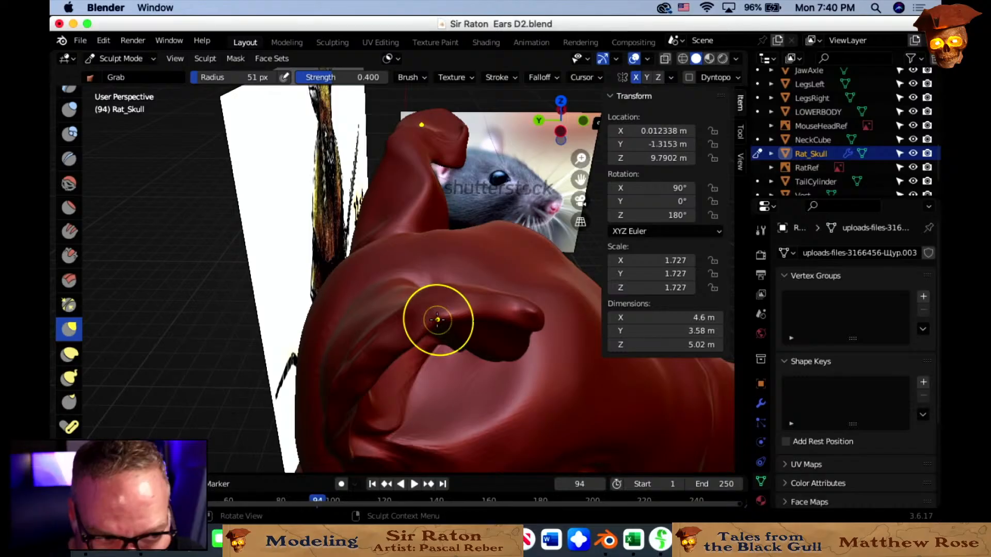
Push the upper back surface of the ear toward its front edge with the Grab brush, working from behind the head.
mouse_move(431, 345)
middle_mouse_down()
mouse_move(564, 380)
mouse_move(526, 397)
mouse_move(443, 365)
mouse_move(467, 257)
middle_mouse_up()
mouse_move(461, 279)
left_mouse_down()
mouse_move(497, 259)
mouse_move(482, 268)
left_mouse_up()
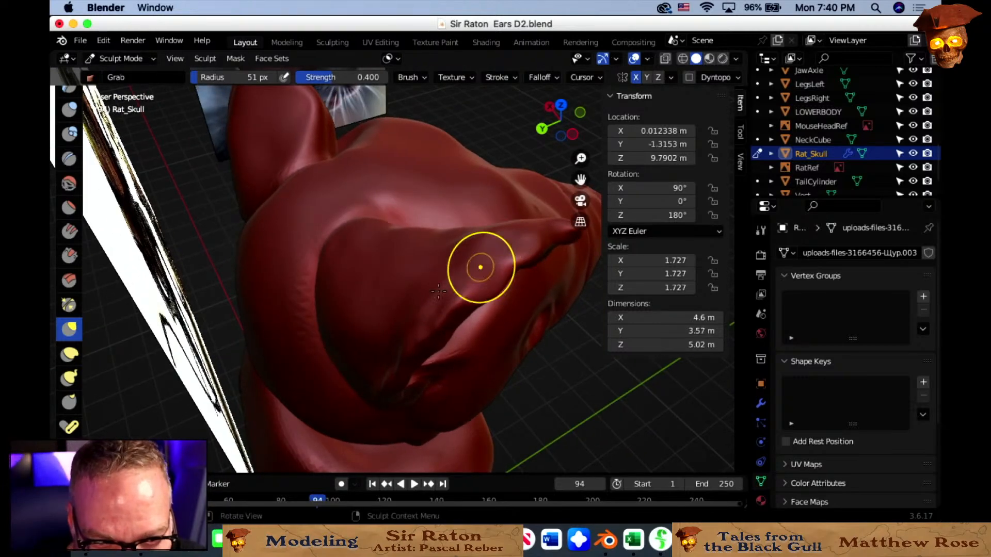
middle_click_drag(482, 268, 460, 242)
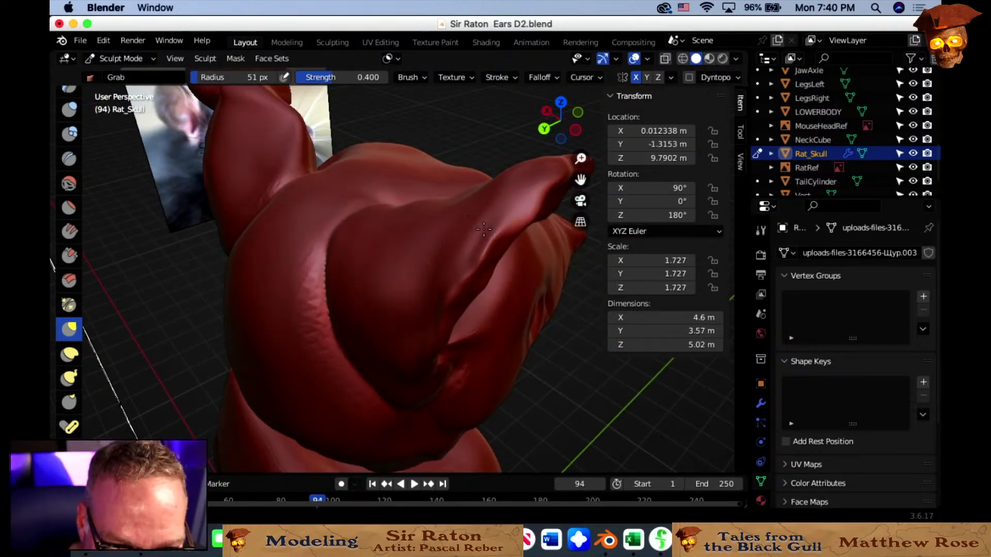
middle_click_drag(430, 313, 482, 261)
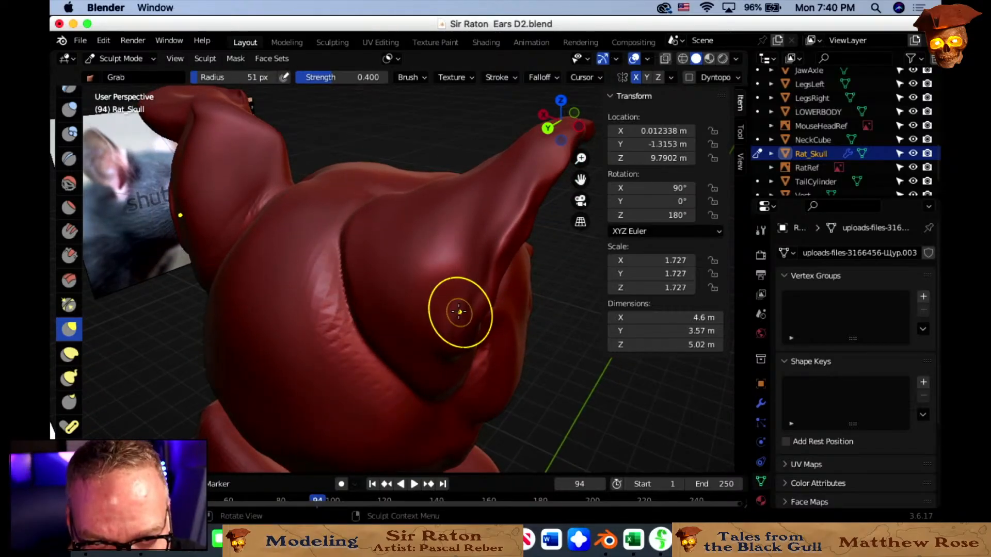
Examine the ear's fold, inner cup and tip from several angles against the rat photo and character drawing.
middle_click_drag(458, 309, 357, 299)
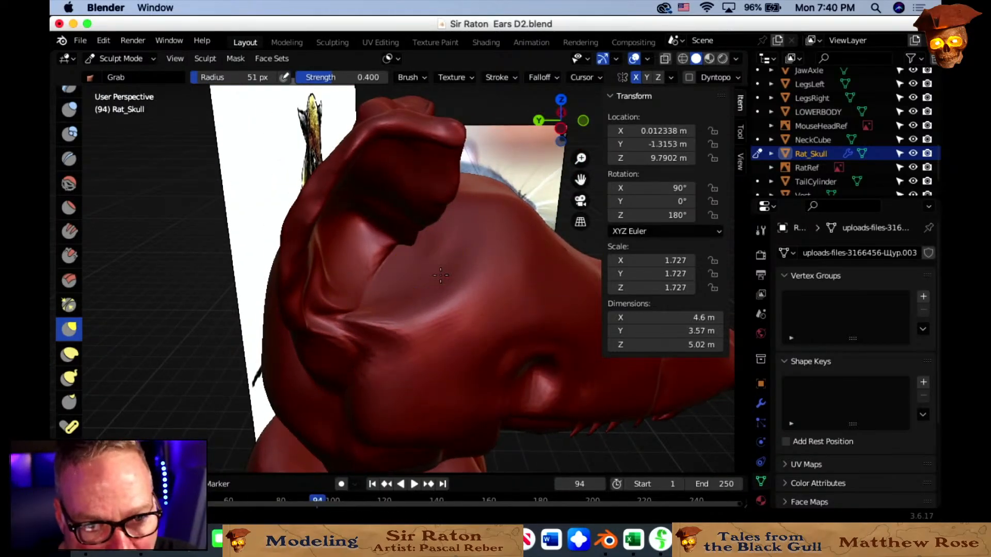
mouse_move(438, 336)
middle_mouse_down()
mouse_move(509, 327)
mouse_move(464, 280)
mouse_move(416, 281)
middle_mouse_up()
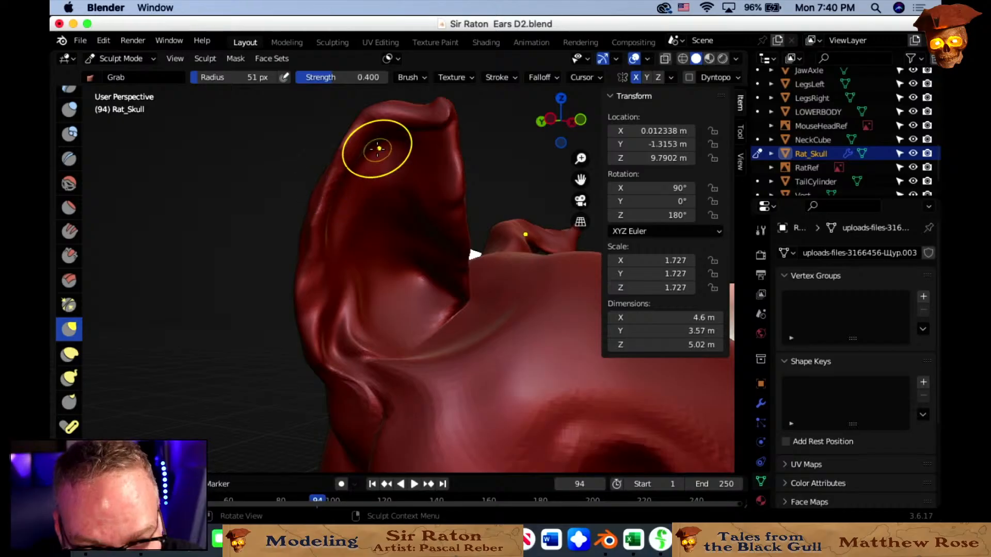
mouse_move(379, 149)
middle_mouse_down()
mouse_move(445, 142)
mouse_move(454, 157)
mouse_move(321, 171)
mouse_move(485, 178)
mouse_move(342, 188)
mouse_move(429, 193)
mouse_move(343, 188)
middle_mouse_up()
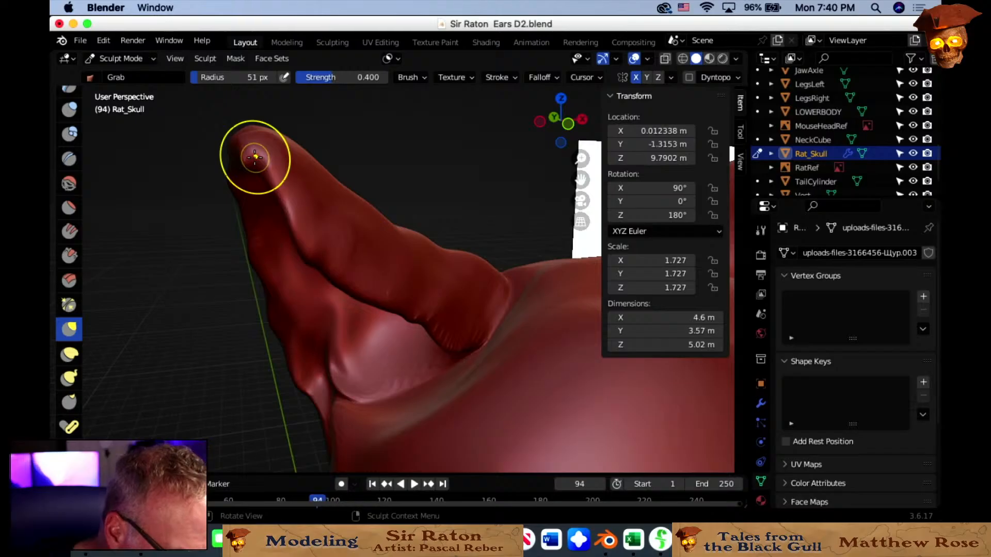
middle_click_drag(402, 219, 319, 221)
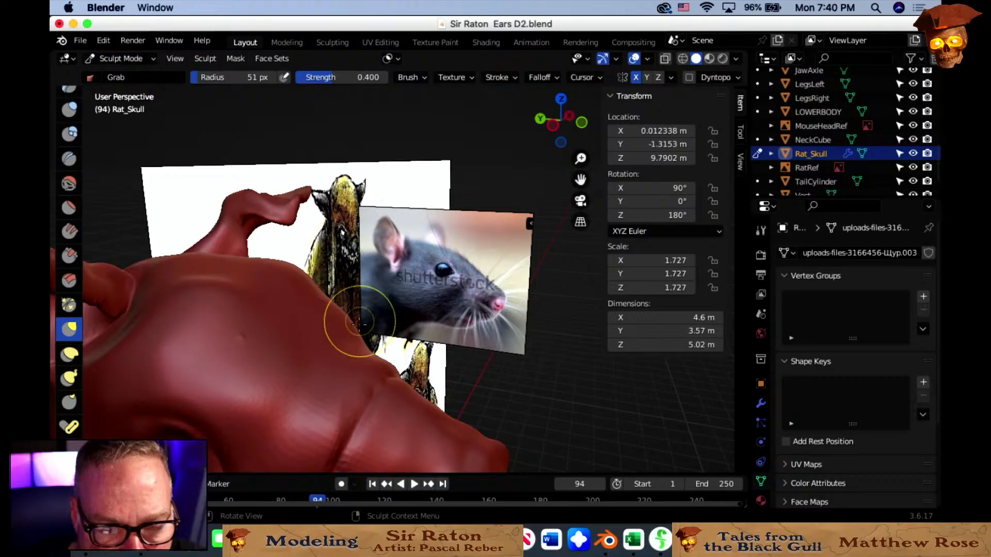
mouse_move(359, 322)
middle_mouse_down()
mouse_move(365, 332)
mouse_move(471, 329)
mouse_move(325, 327)
mouse_move(433, 325)
mouse_move(393, 293)
middle_mouse_up()
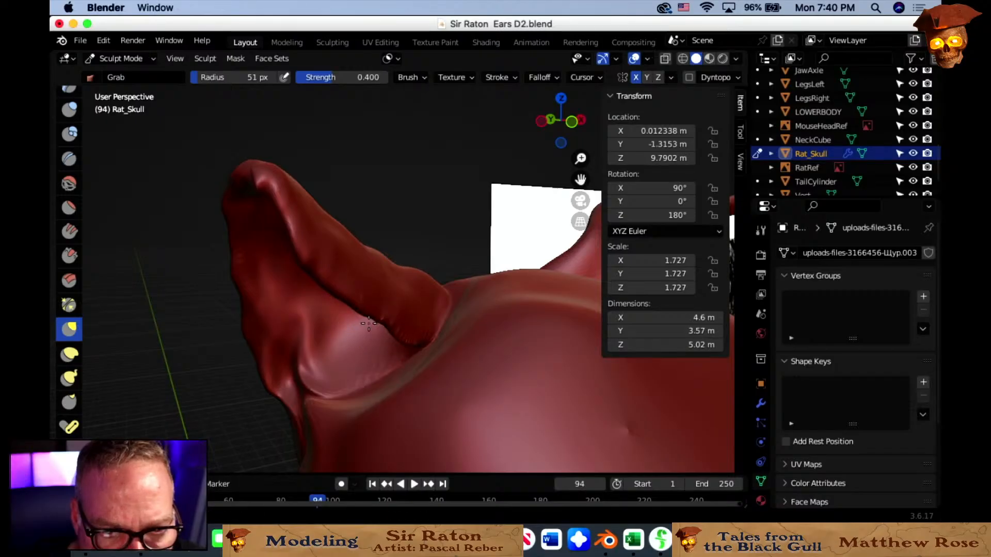
middle_click_drag(369, 323, 421, 313)
scroll(311, 329, "down", 4)
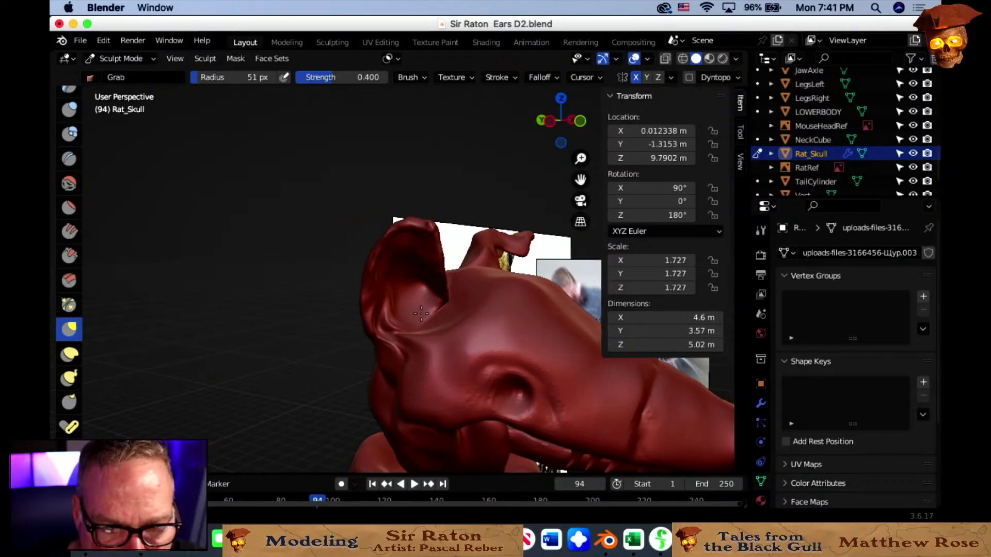
left_click_drag(421, 313, 295, 297, "shift")
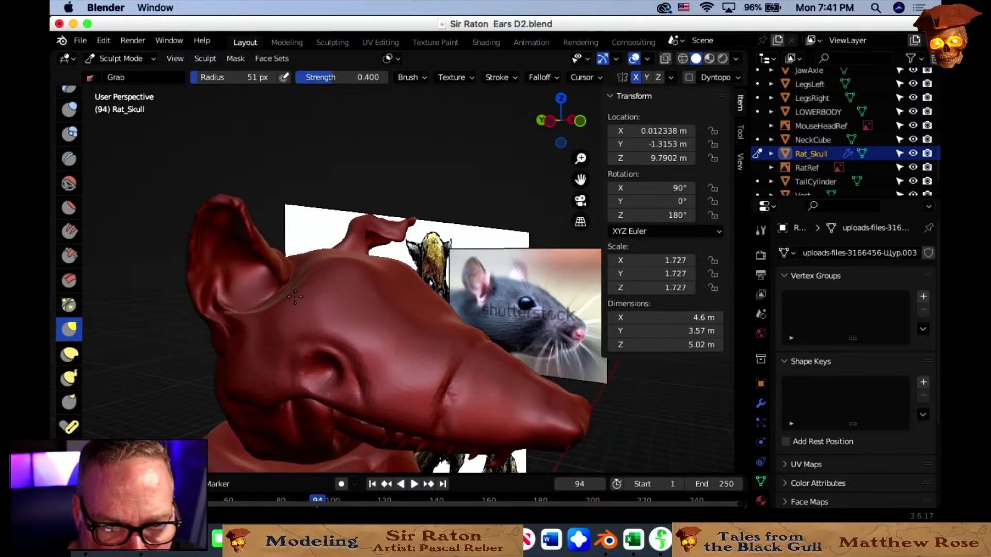
Pull the ear's outer rim slightly backward and adjust the front fold with the Grab brush from the side view.
middle_click_drag(294, 297, 336, 319)
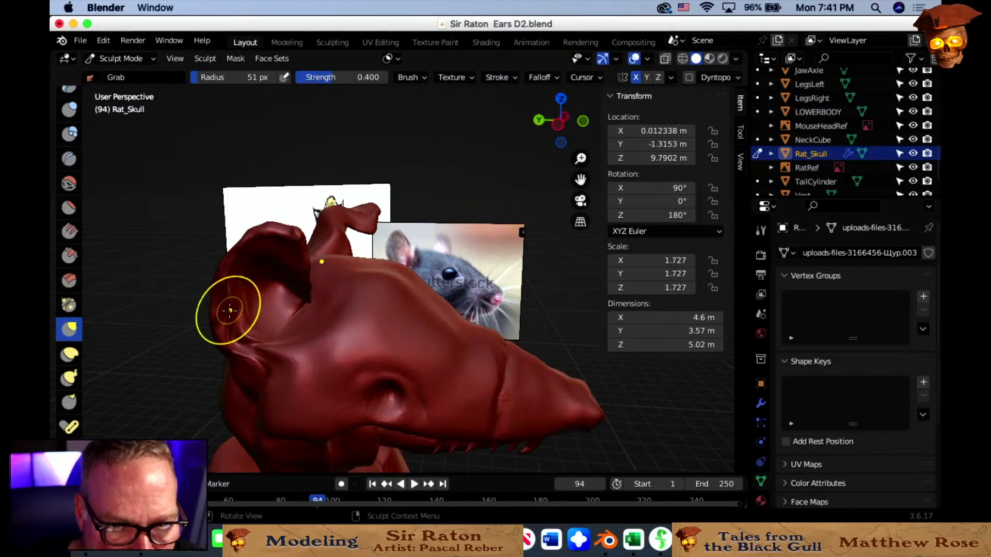
left_click_drag(232, 310, 223, 311)
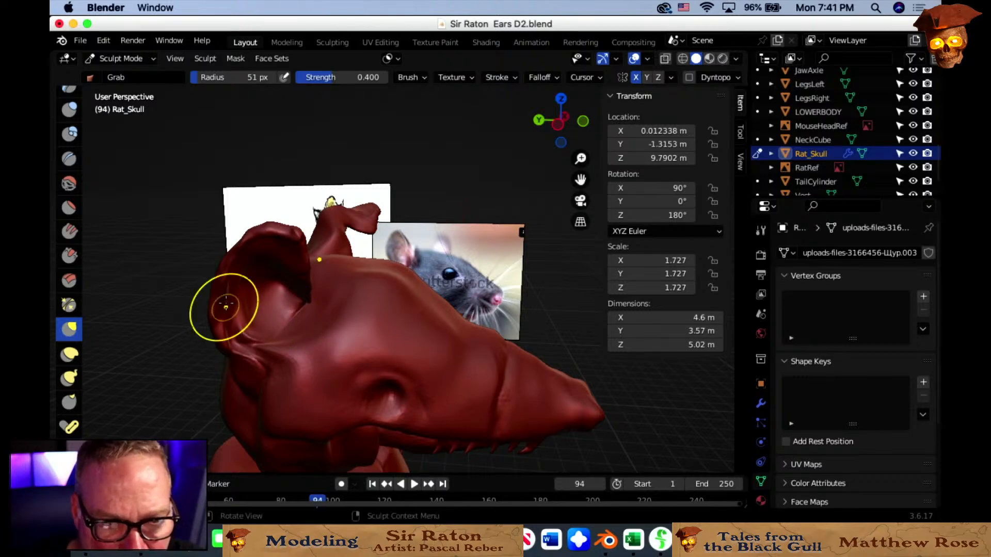
middle_click_drag(222, 310, 226, 302)
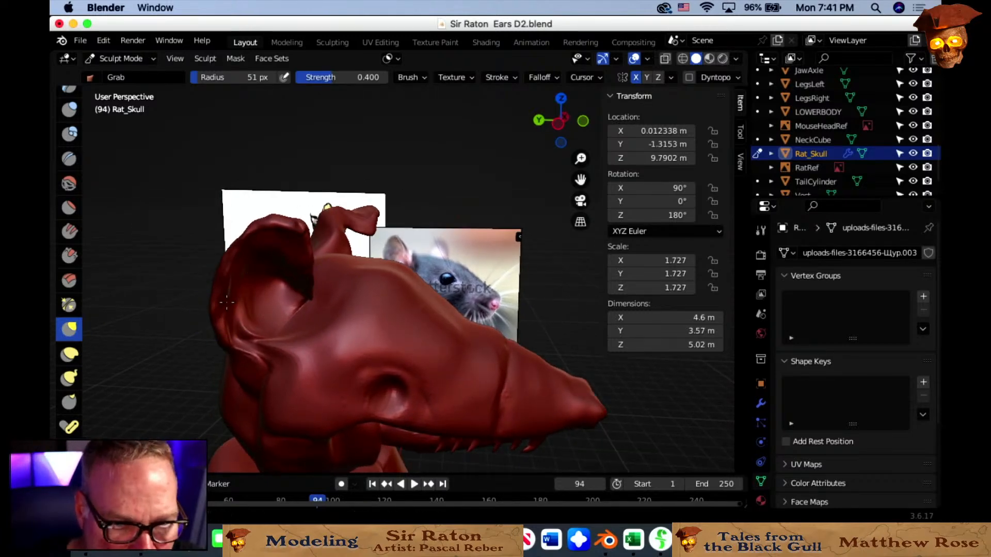
mouse_move(227, 302)
left_mouse_down()
mouse_move(244, 226)
mouse_move(274, 220)
mouse_move(299, 232)
mouse_move(303, 254)
left_mouse_up()
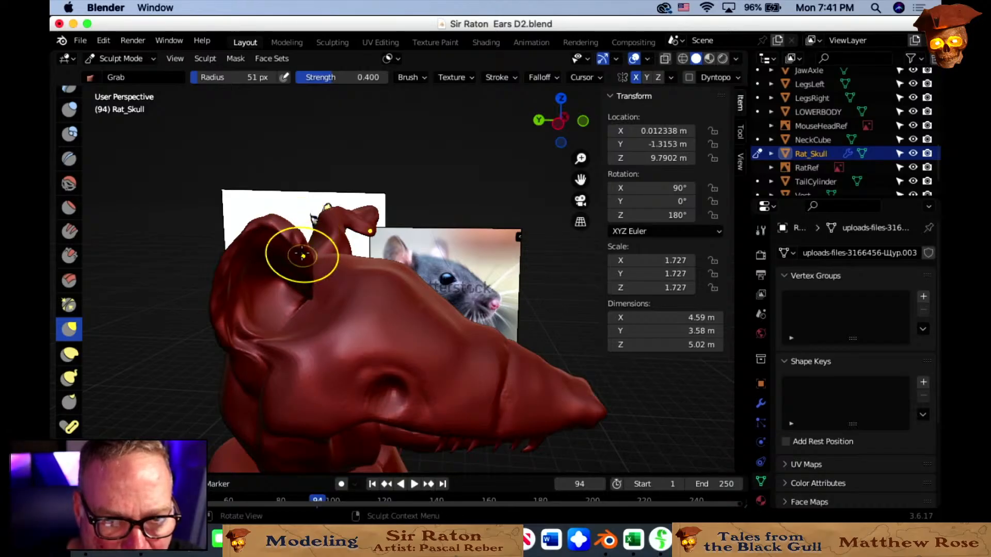
Check the ears' overall silhouette on the head and body against the rat photo and character drawing.
mouse_move(303, 254)
middle_mouse_down()
mouse_move(278, 243)
mouse_move(308, 280)
middle_mouse_up()
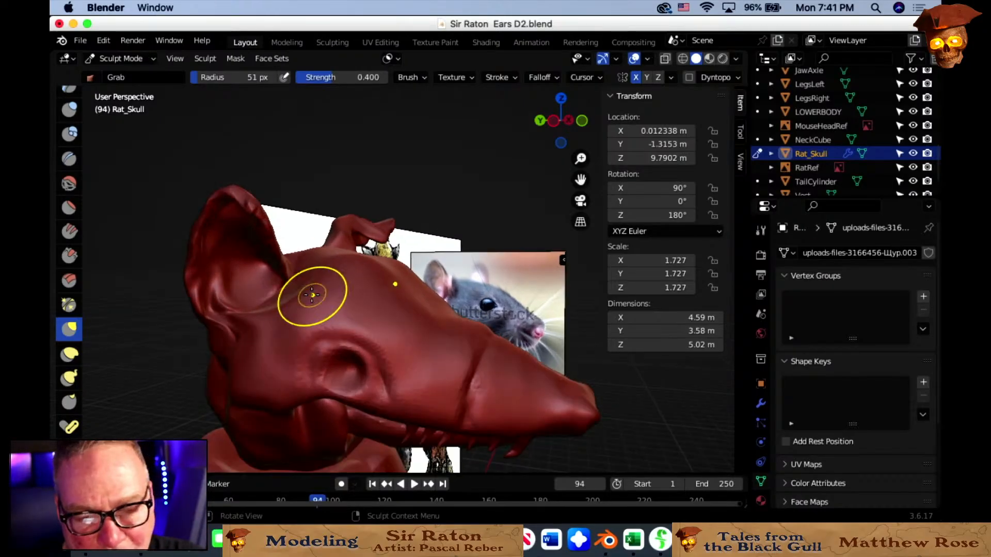
scroll(378, 284, "up", 2)
mouse_move(402, 276)
middle_mouse_down()
mouse_move(290, 287)
mouse_move(412, 270)
mouse_move(393, 270)
middle_mouse_up()
scroll(360, 284, "down", 4)
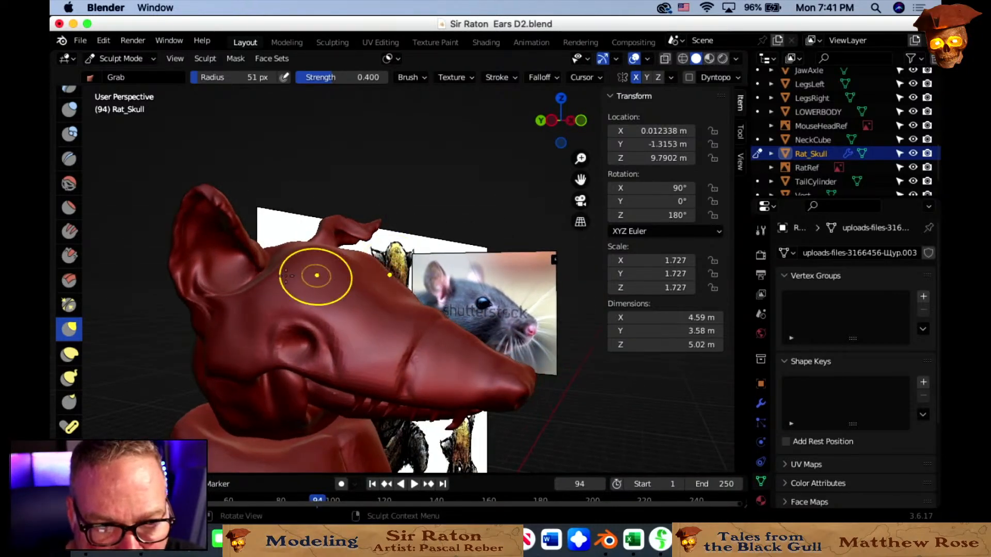
middle_click_drag(316, 274, 381, 290)
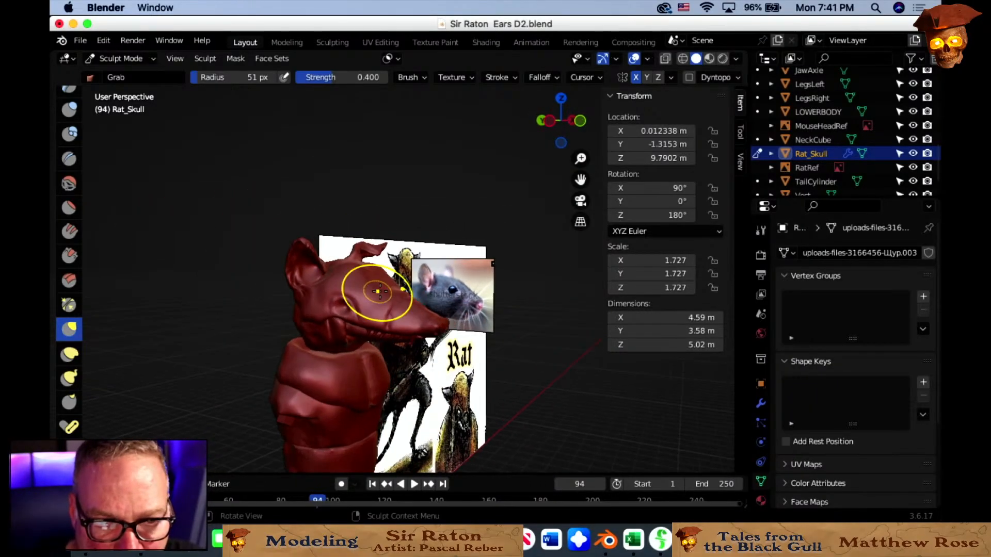
Switch to Safari and open sketchfab.com in place of the rat photo page.
left_click(144, 544)
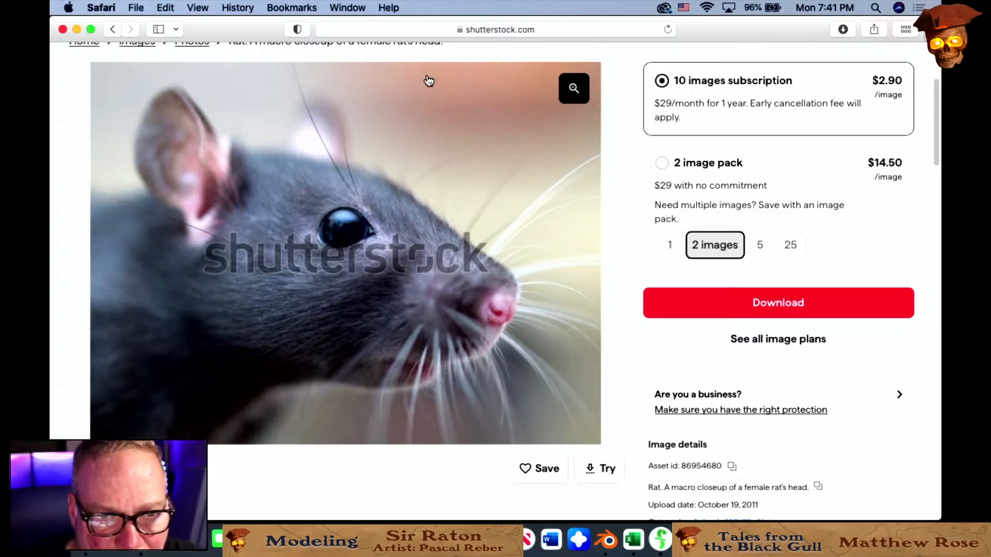
left_click(512, 29)
key("BackSpace")
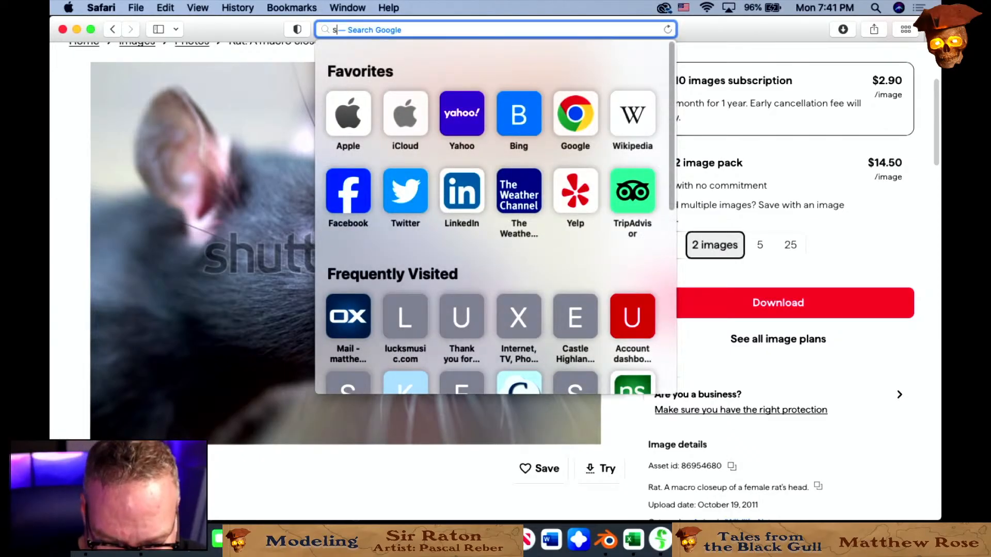
type("sketch")
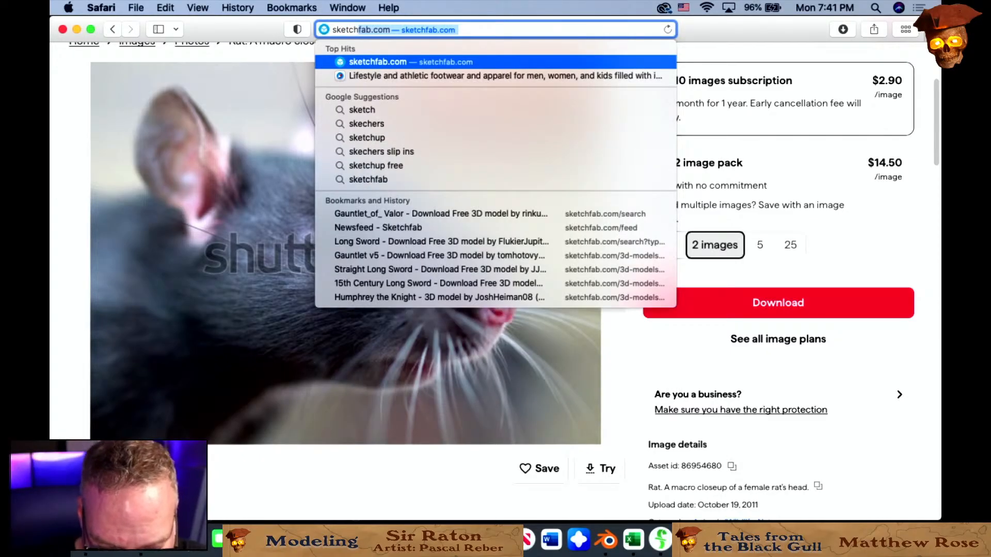
type("fab.com")
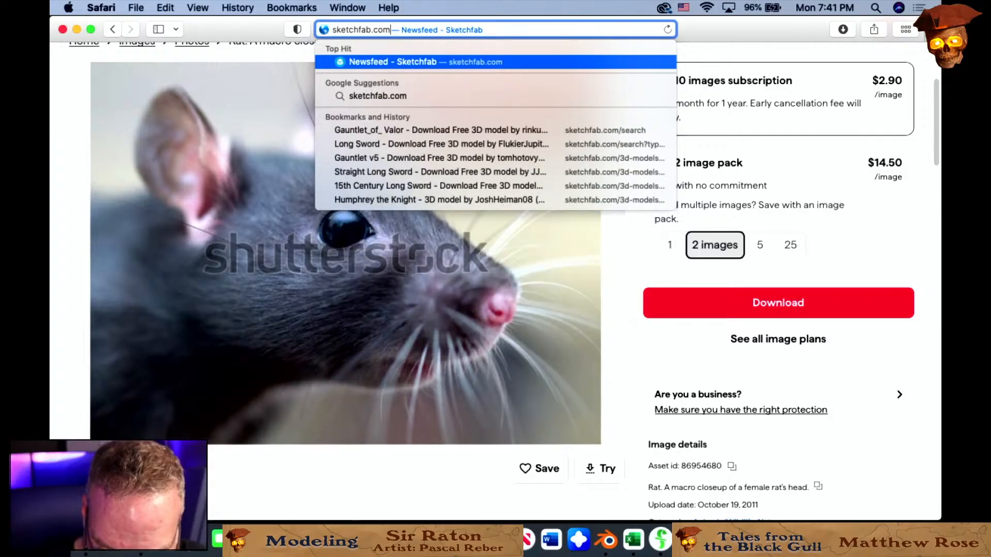
key("Return")
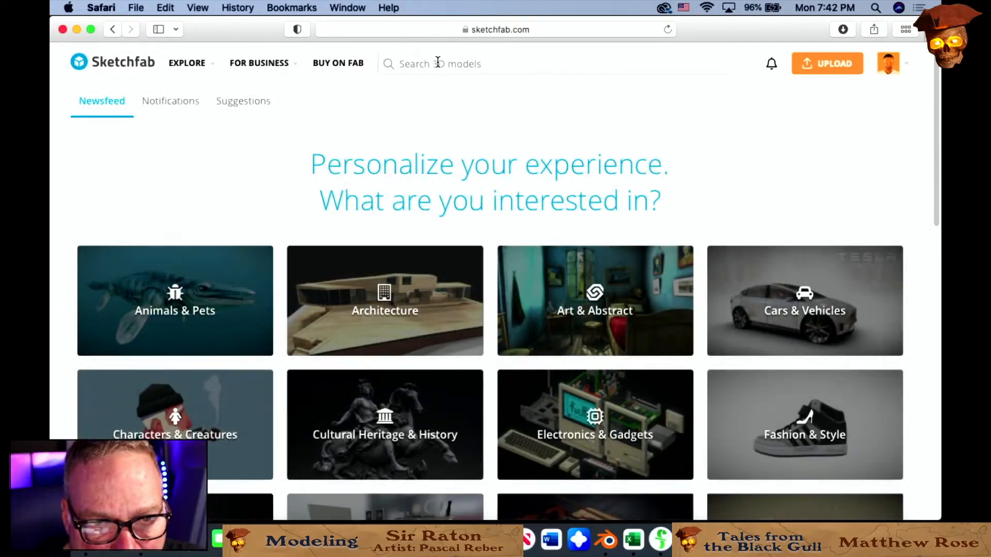
Search the Sketchfab 3D models for "mouse ears".
left_click(437, 62)
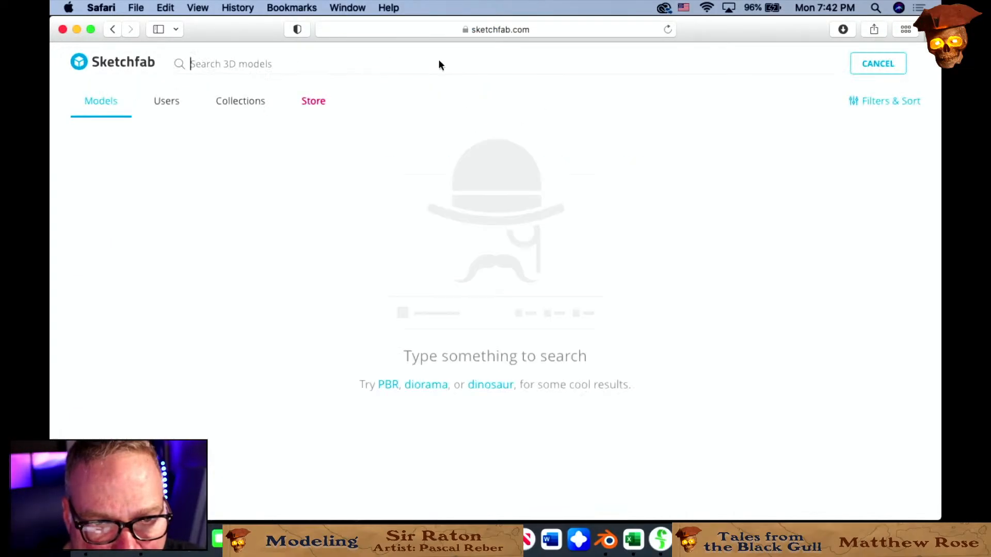
type("mouse")
key("BackSpace")
key("BackSpace")
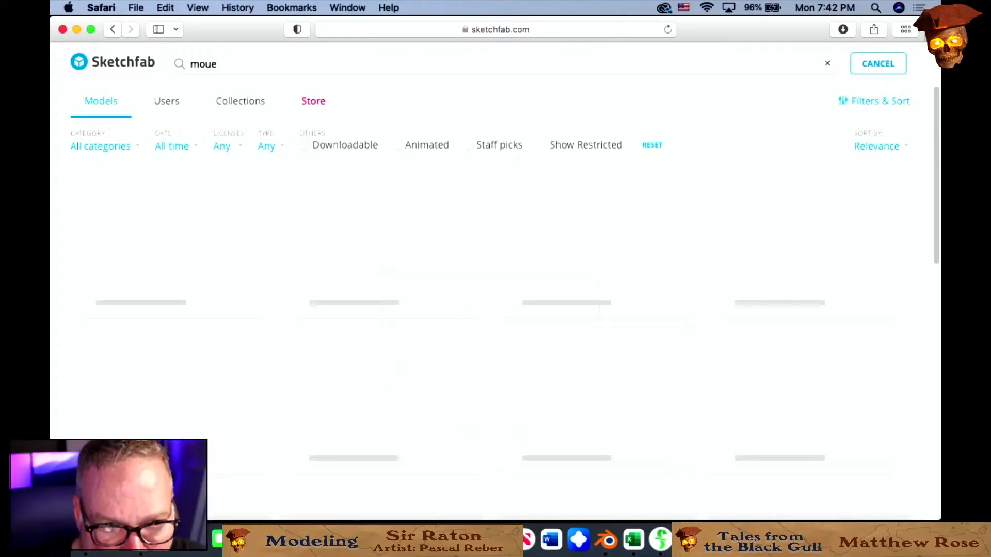
type("se ears")
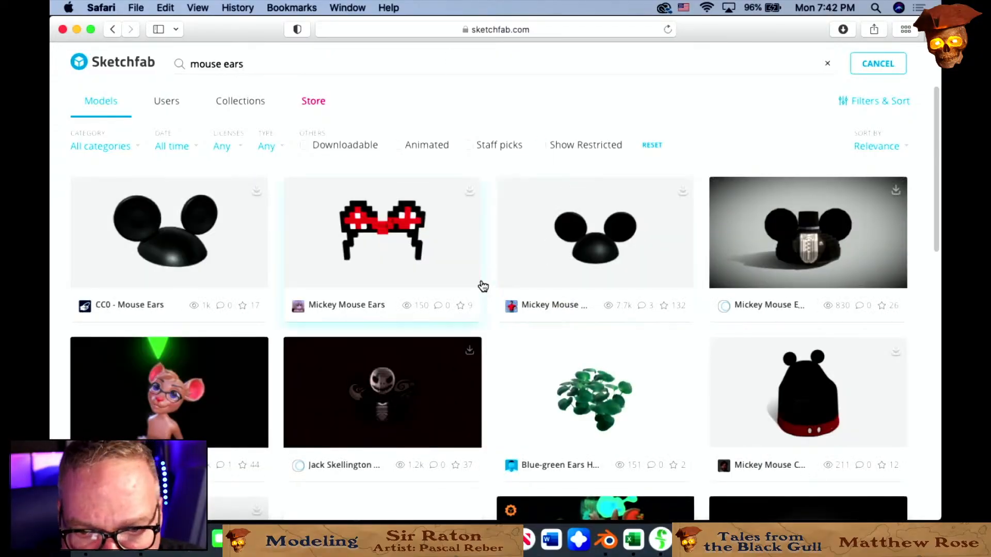
Browse the model results and open the Cute simple mouse model's page.
scroll(511, 344, "down", 4)
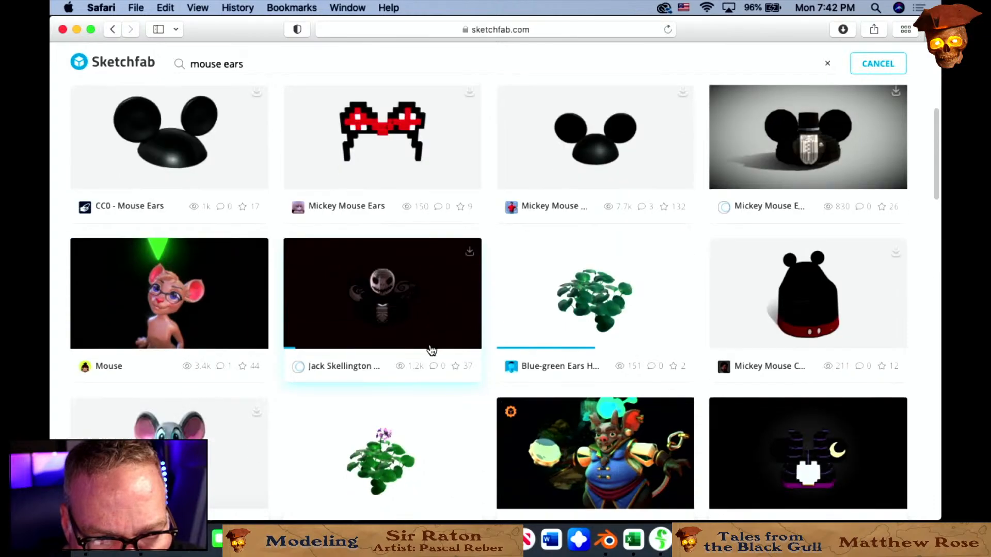
scroll(178, 317, "down", 3)
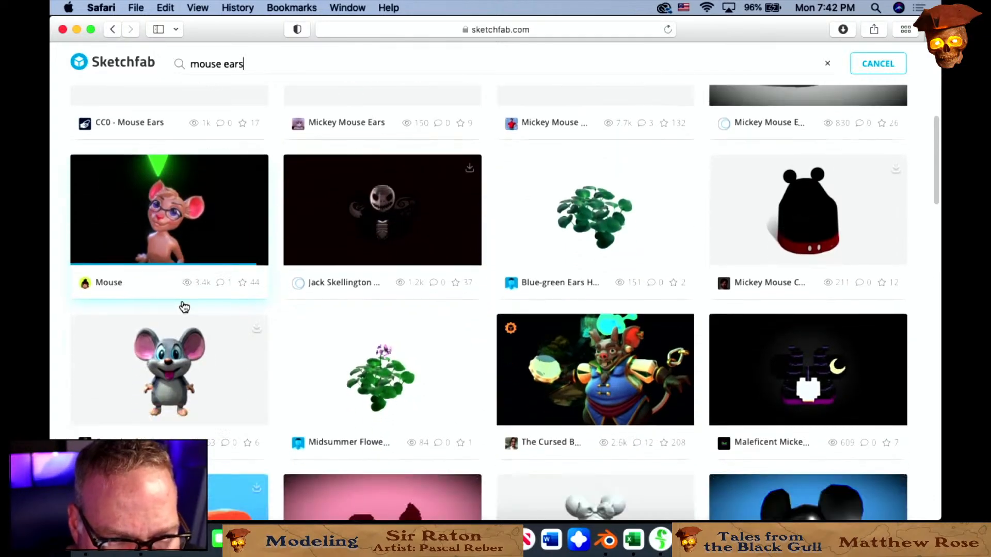
left_click(174, 374)
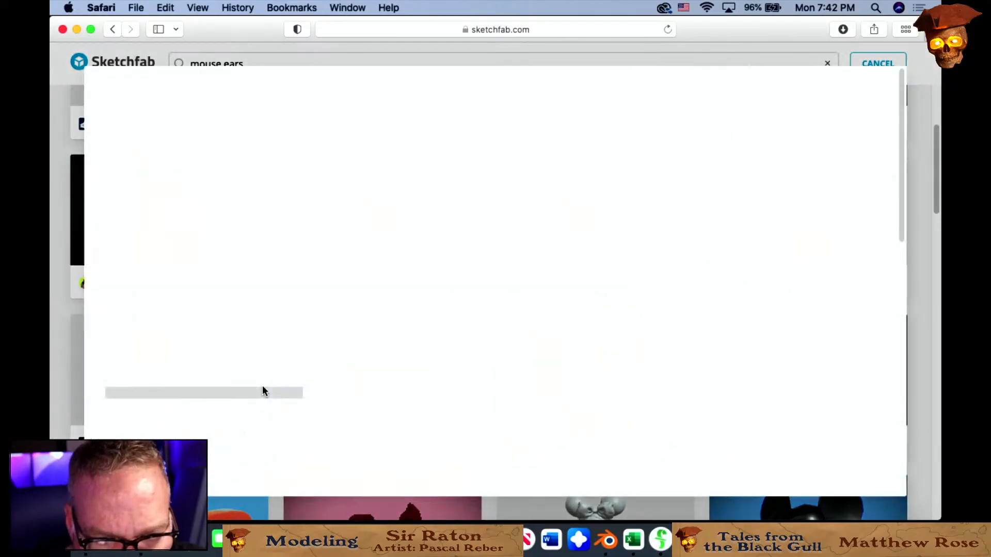
scroll(324, 295, "down", 1)
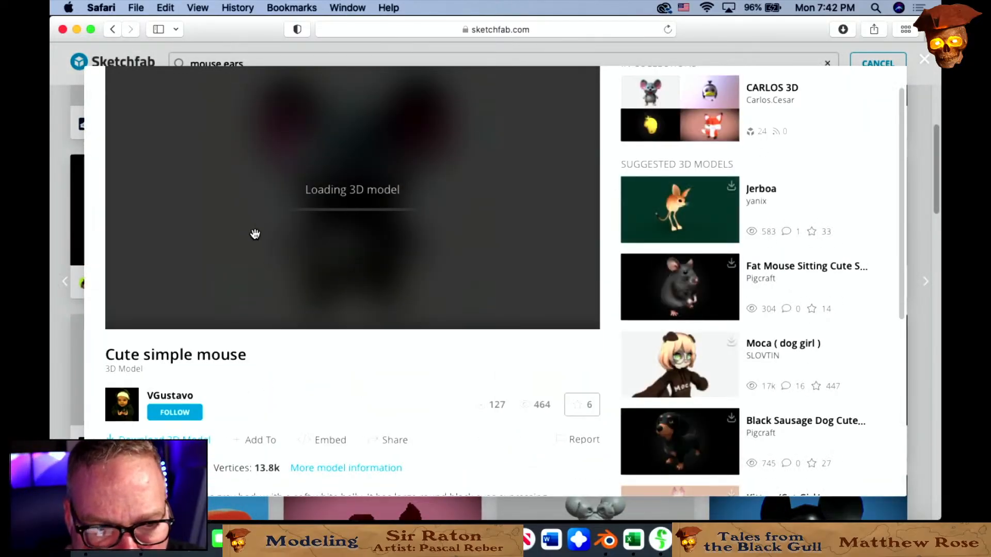
Close the Cute simple mouse page, browse further down the results and open the sculpted Mouse model's page.
left_click(78, 206)
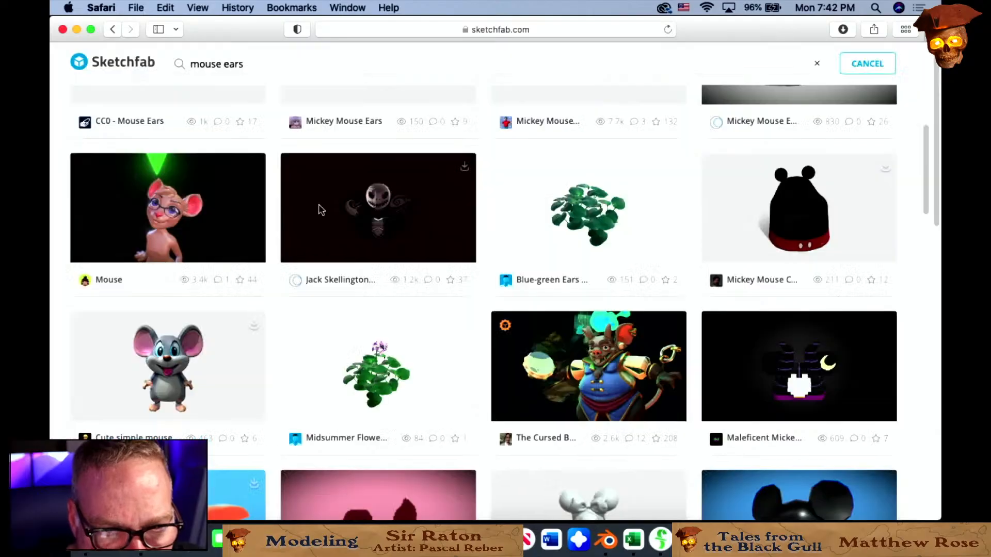
scroll(591, 305, "down", 5)
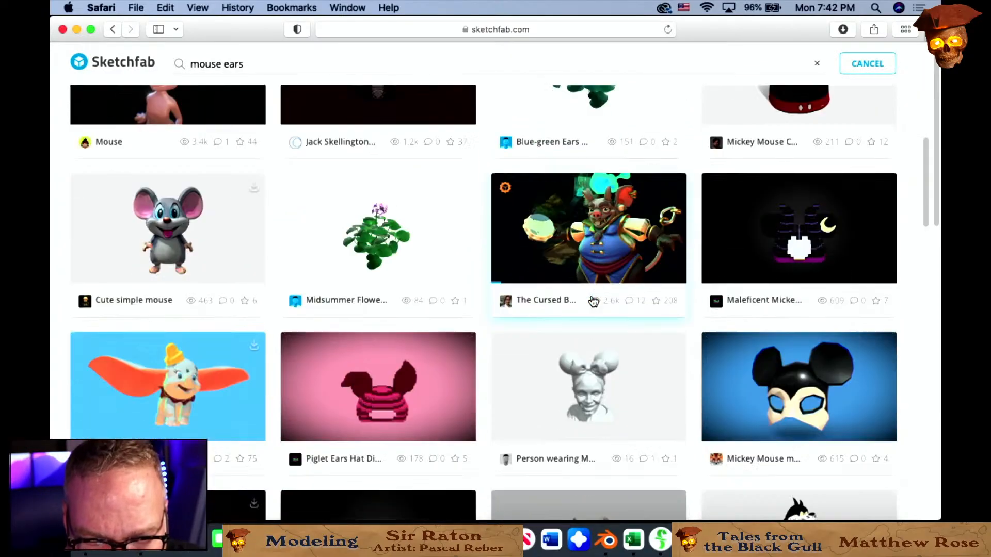
scroll(594, 299, "down", 2)
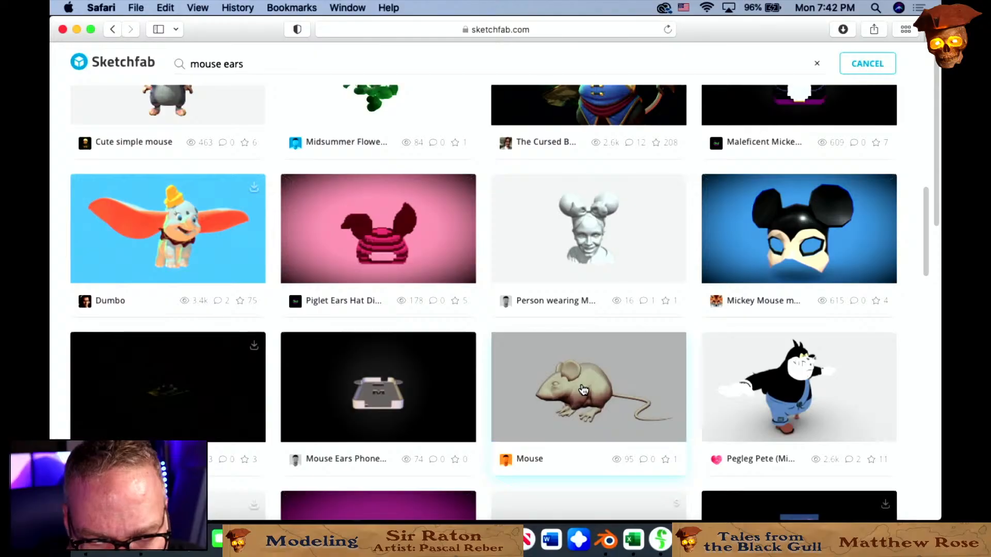
left_click(635, 381)
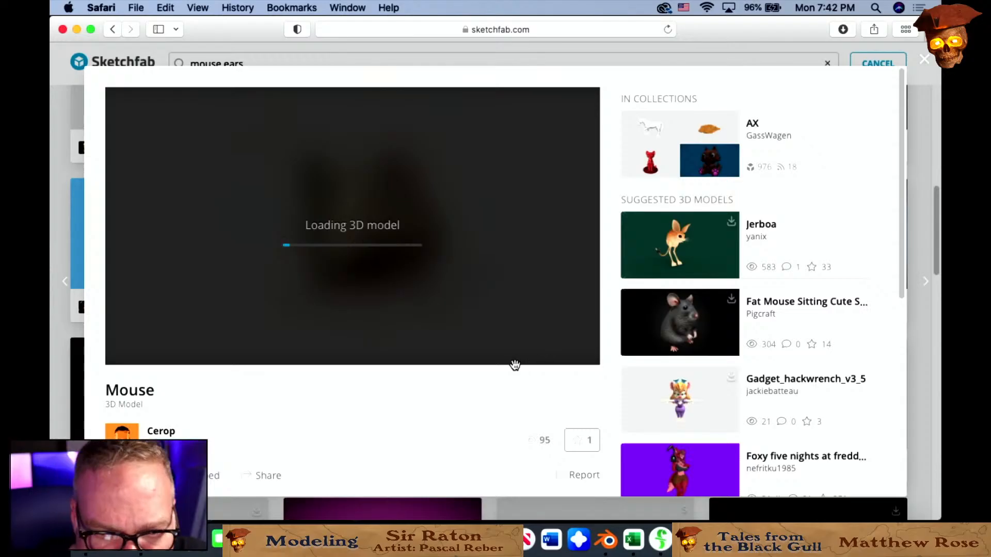
Download the suggested Fat Mouse Sitting Cute Stylized Animal Character model as the 14MB .glb with 4k textures.
key("super+Tab")
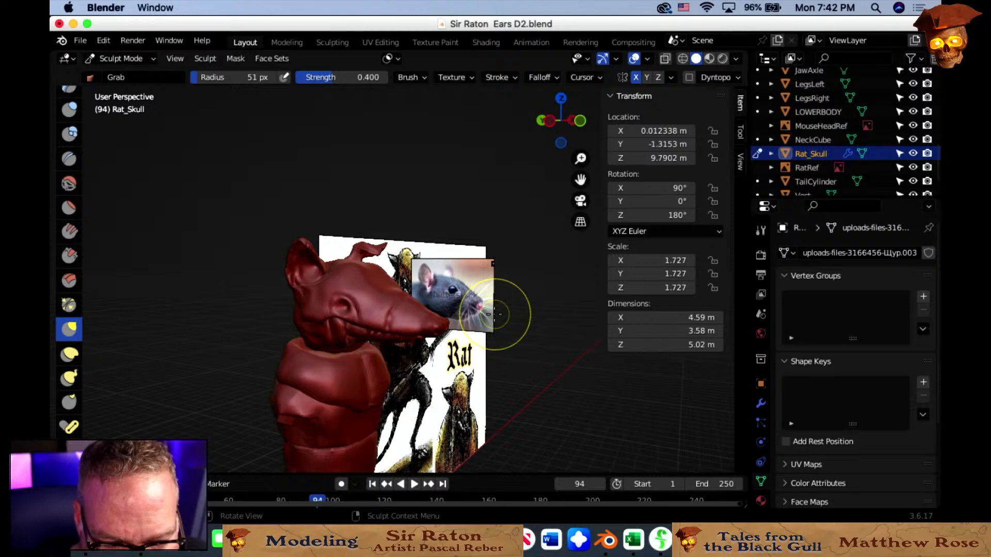
key("super+Tab")
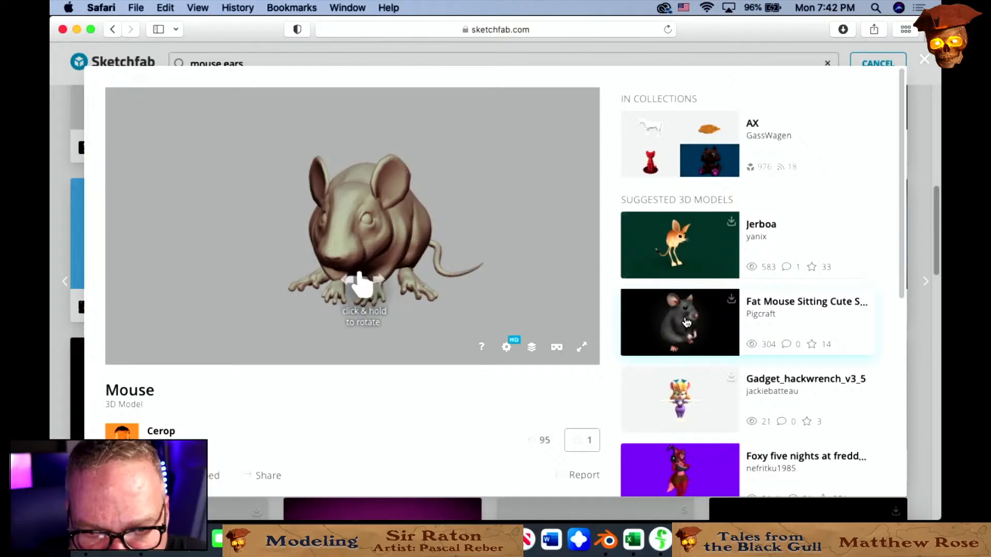
left_click(731, 299)
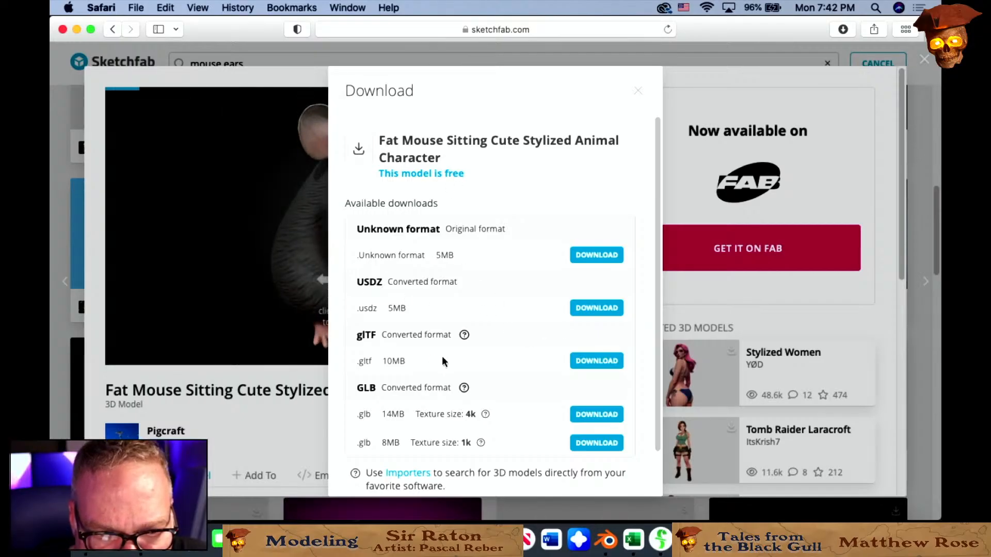
left_click(598, 419)
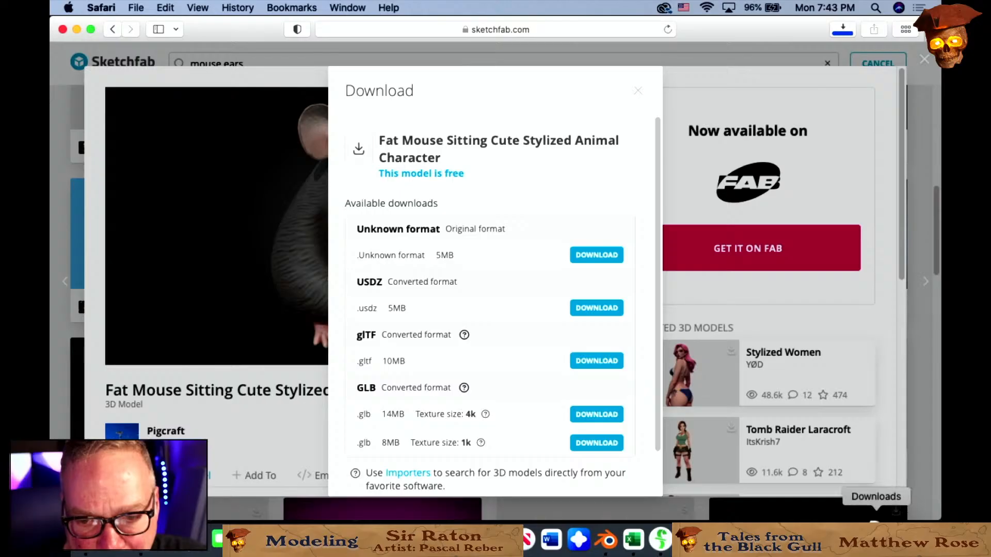
Switch to Finder, show the Downloads folder as a list and select fat_mouse_sitting_cute_stylized_animal_character.glb.
left_click(876, 540)
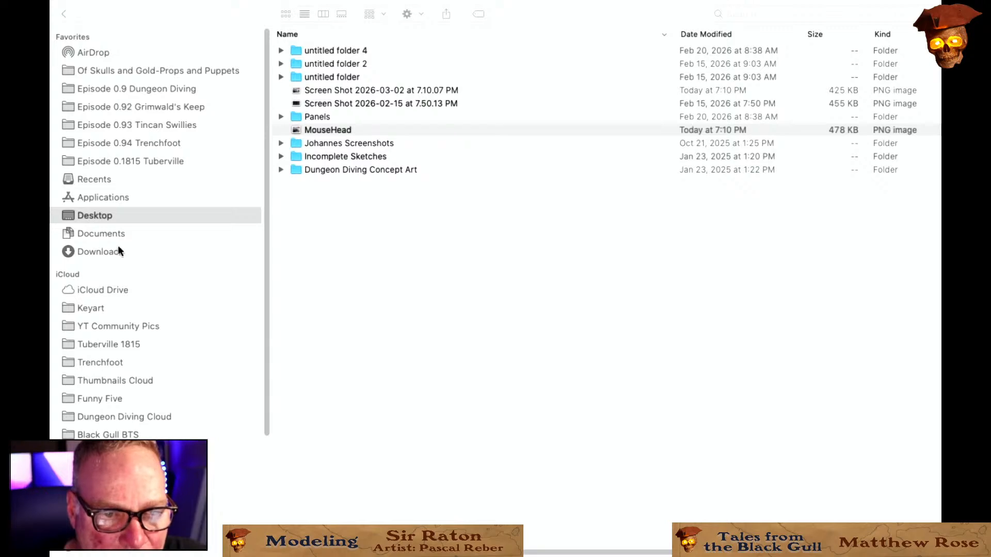
left_click(115, 251)
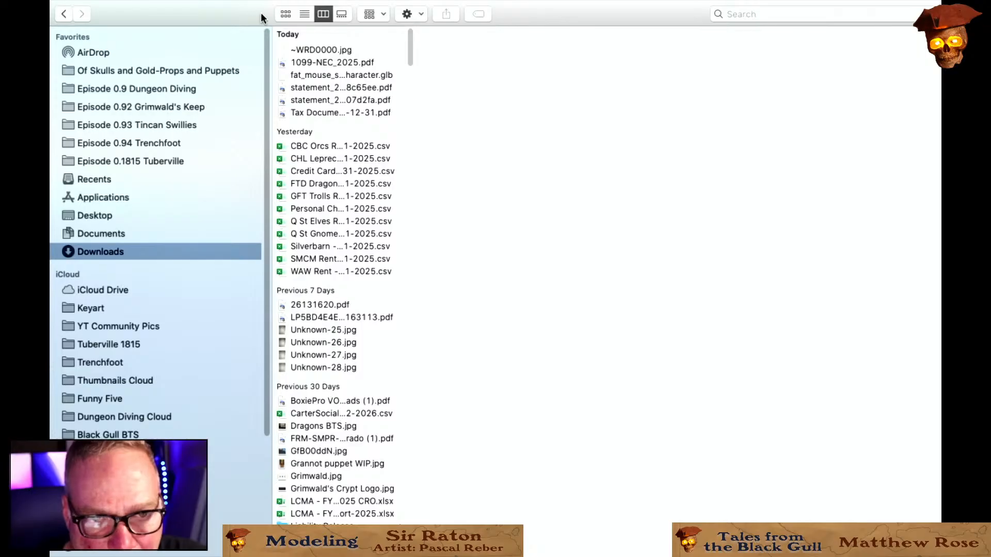
left_click(302, 15)
left_click(285, 14)
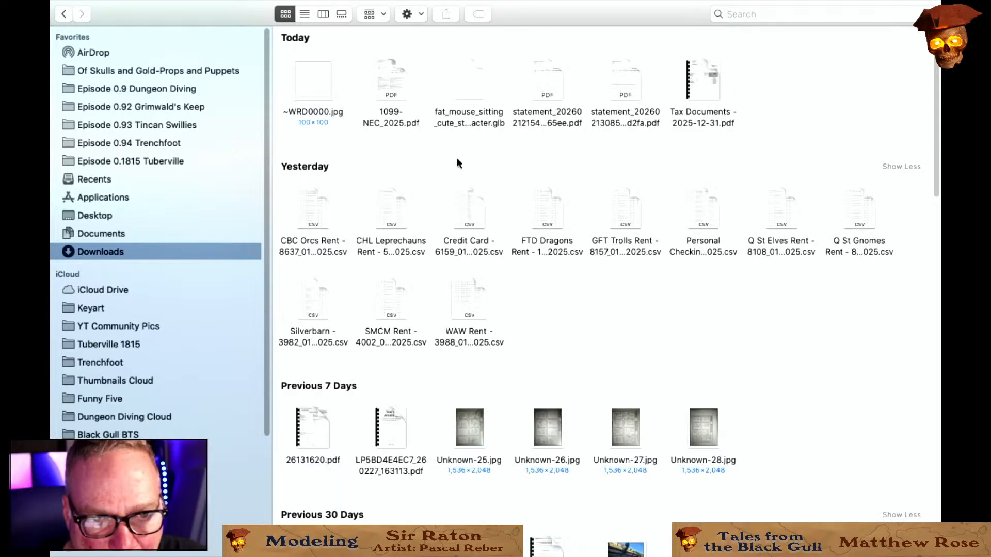
left_click(307, 14)
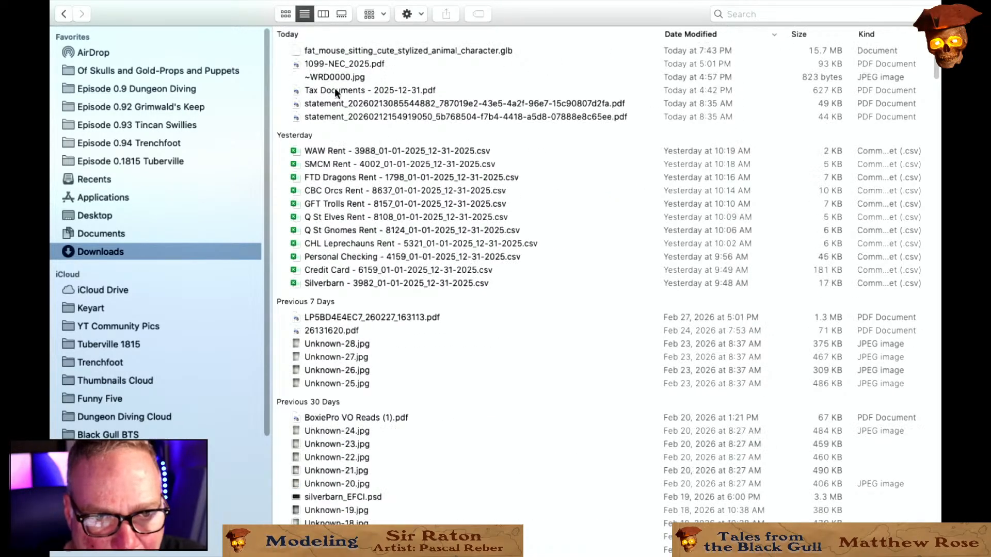
left_click(447, 52)
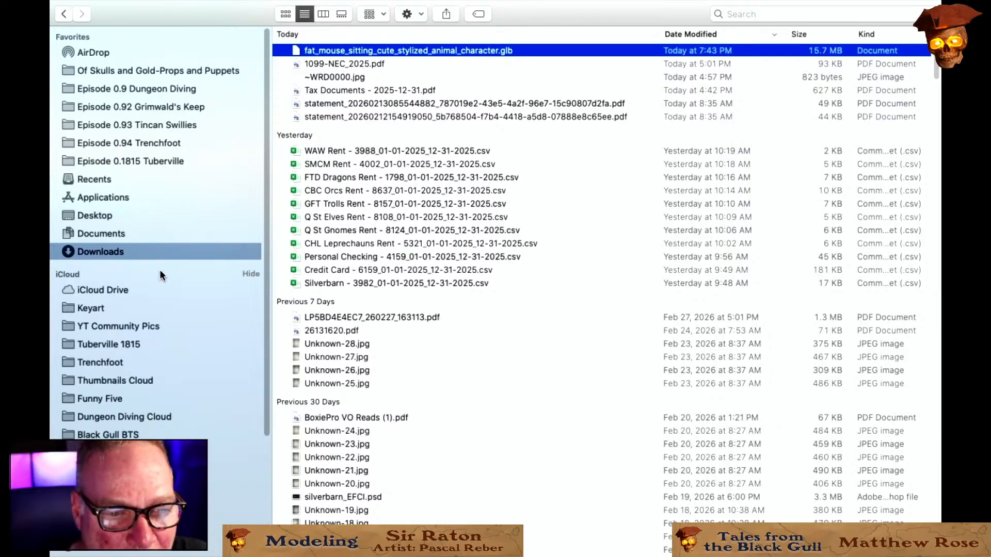
scroll(161, 273, "down", 5)
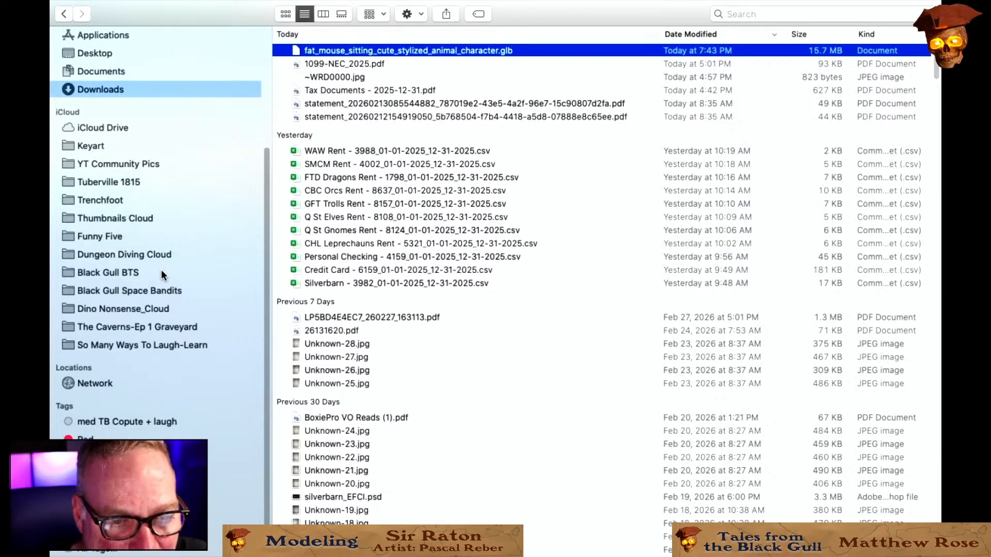
scroll(204, 283, "up", 5)
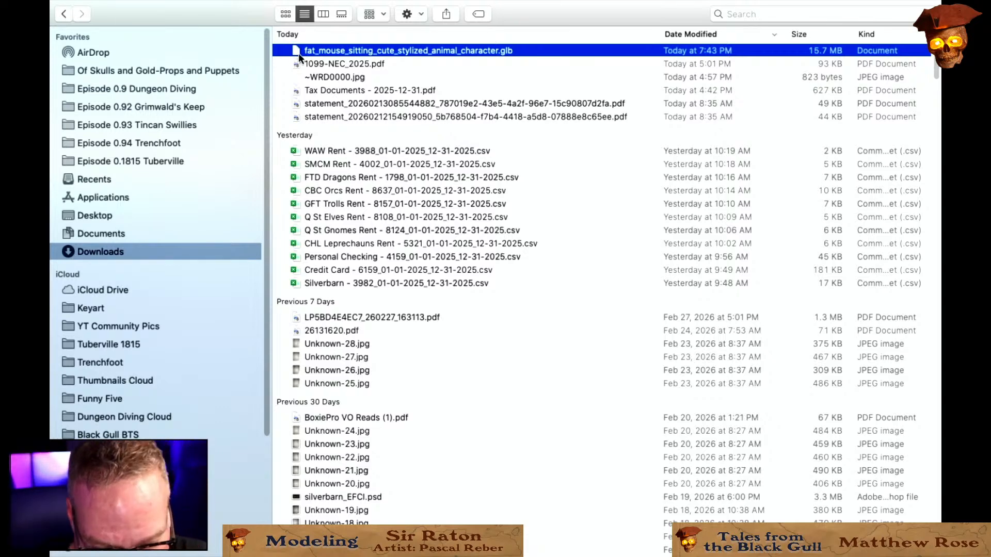
key("super+Tab")
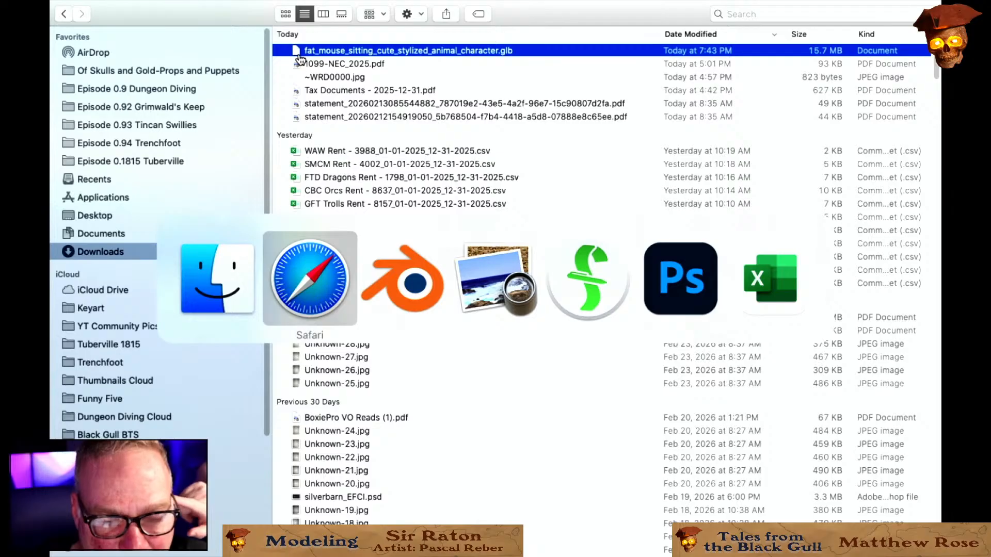
key("super+Tab")
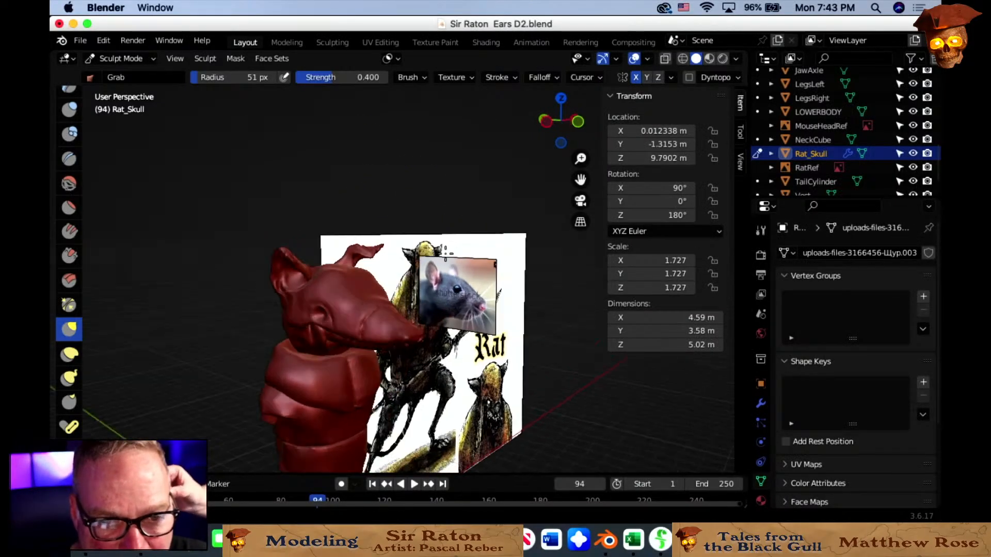
mouse_move(446, 253)
middle_mouse_down()
mouse_move(601, 247)
mouse_move(439, 246)
middle_mouse_up()
key("super+Tab")
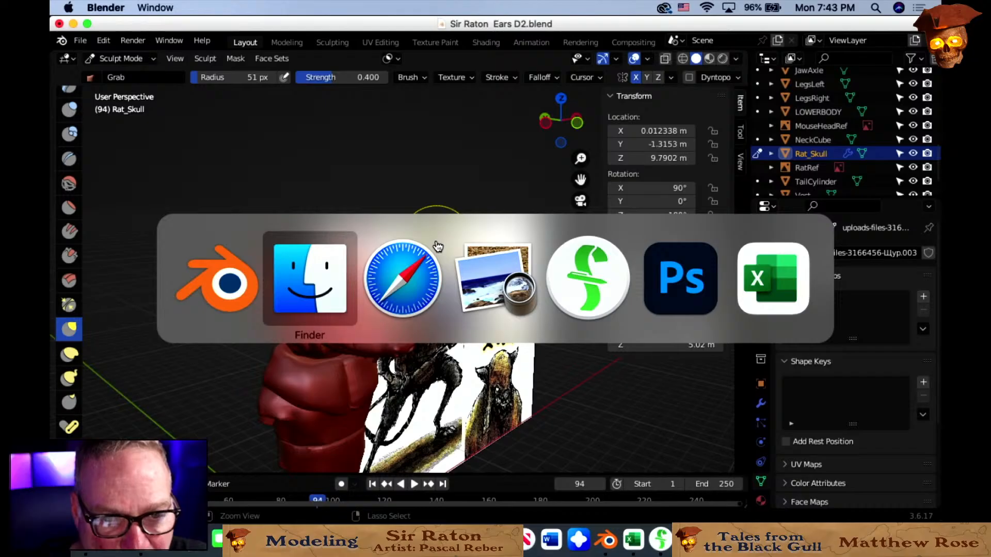
key("super+Tab")
key("super+Tab")
key("super+Tab")
key("super+Tab")
key("super+Tab")
key("super+Tab")
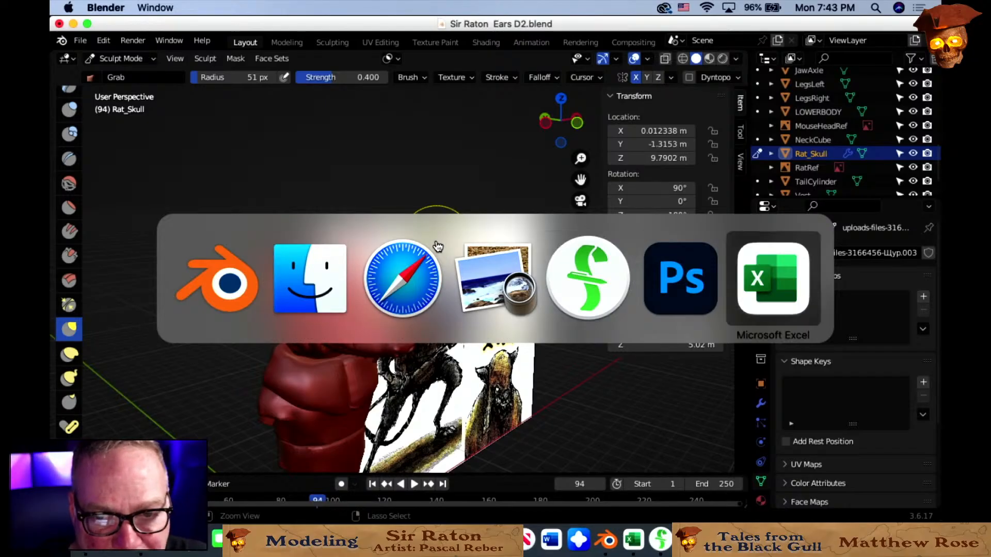
key("super+Tab")
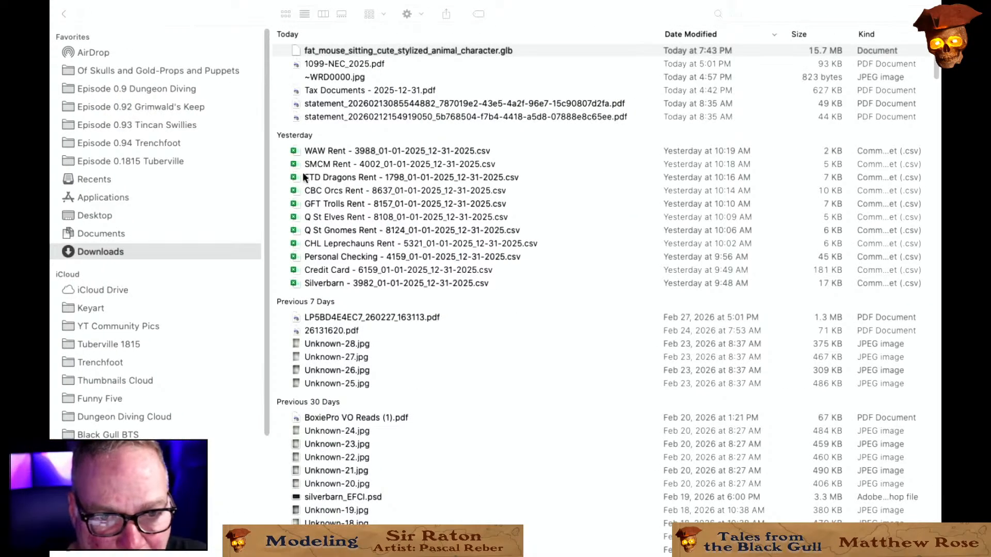
Open the 4. Sir Raton folder among the Dungeon Diving Characters of Episode 0.9, inside the Blender folder in Documents.
left_click(386, 48)
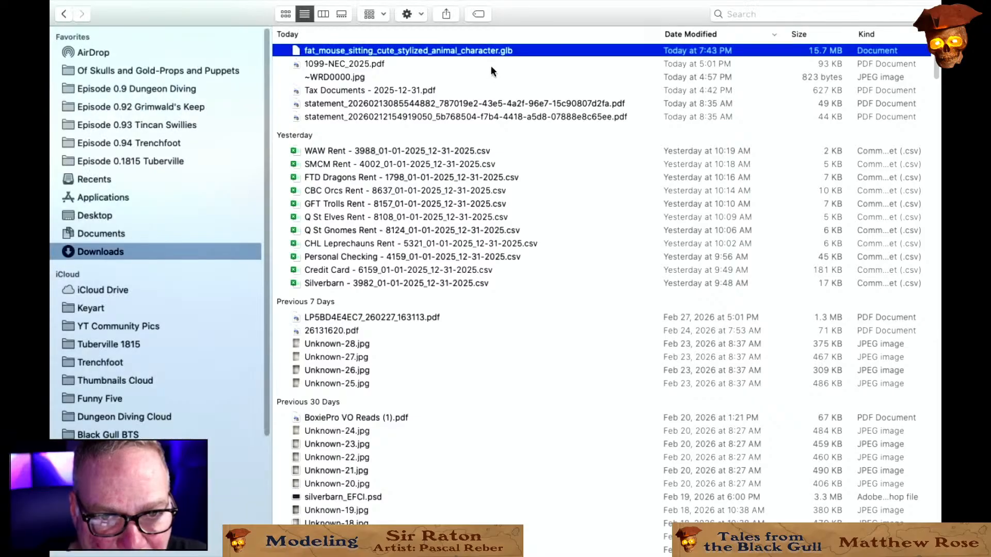
key("Return")
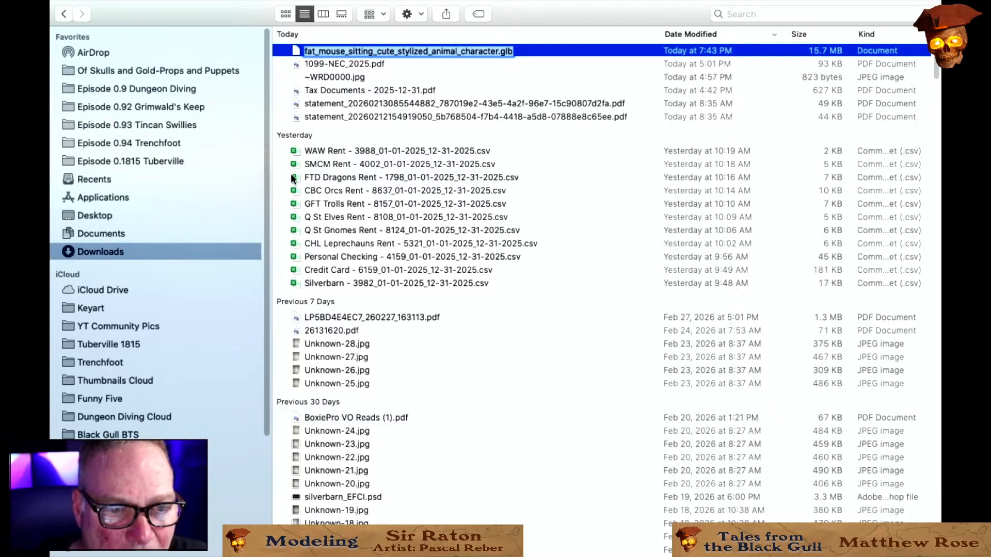
left_click(113, 234)
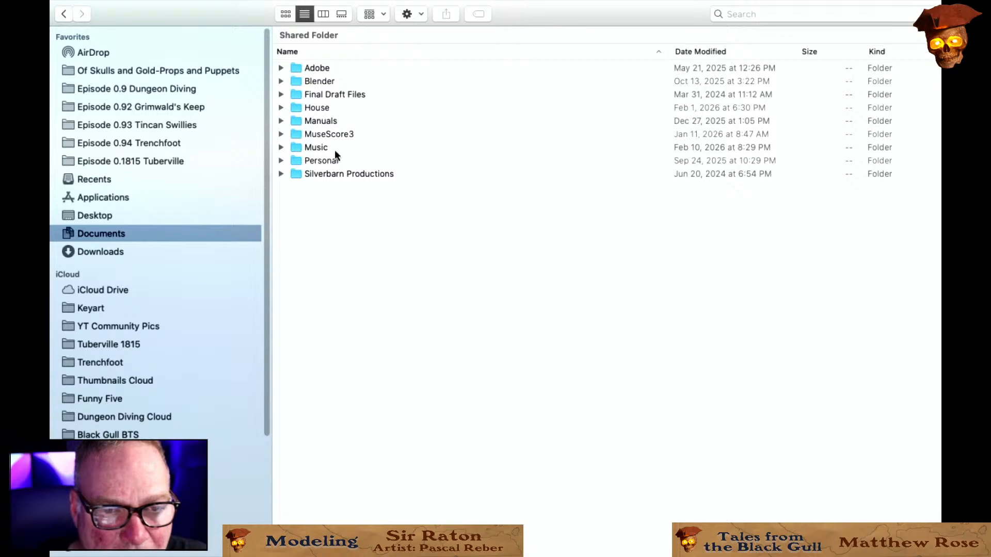
double_click(320, 81)
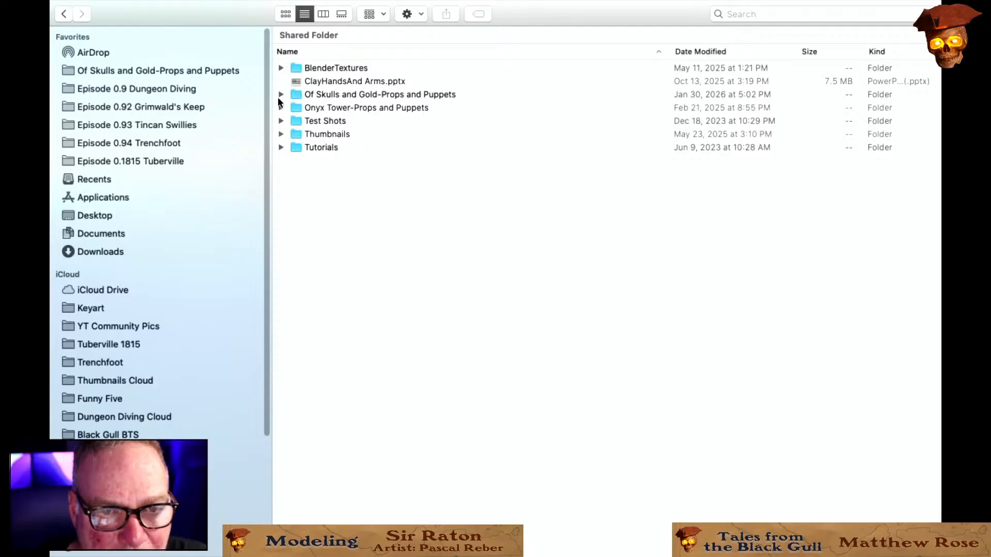
left_click(281, 95)
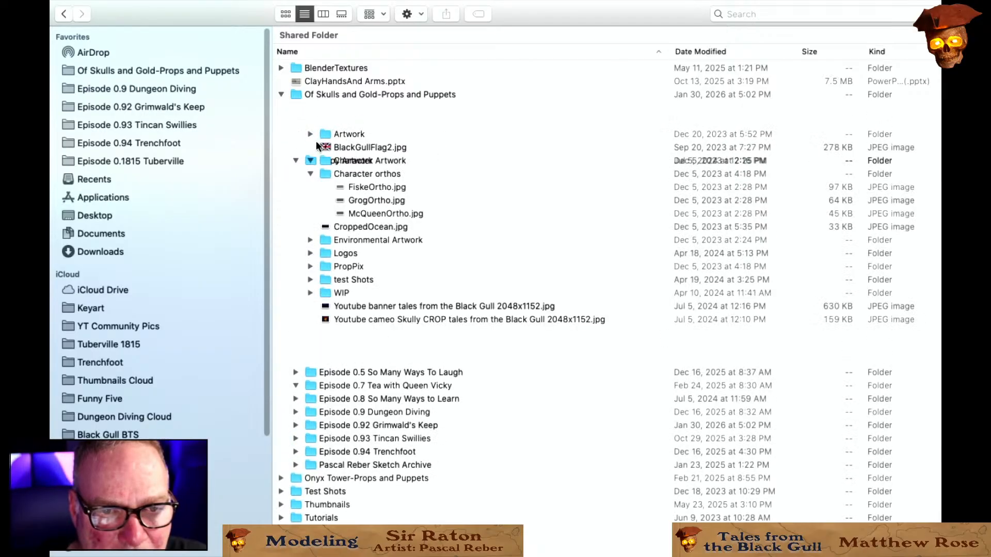
left_click(296, 121)
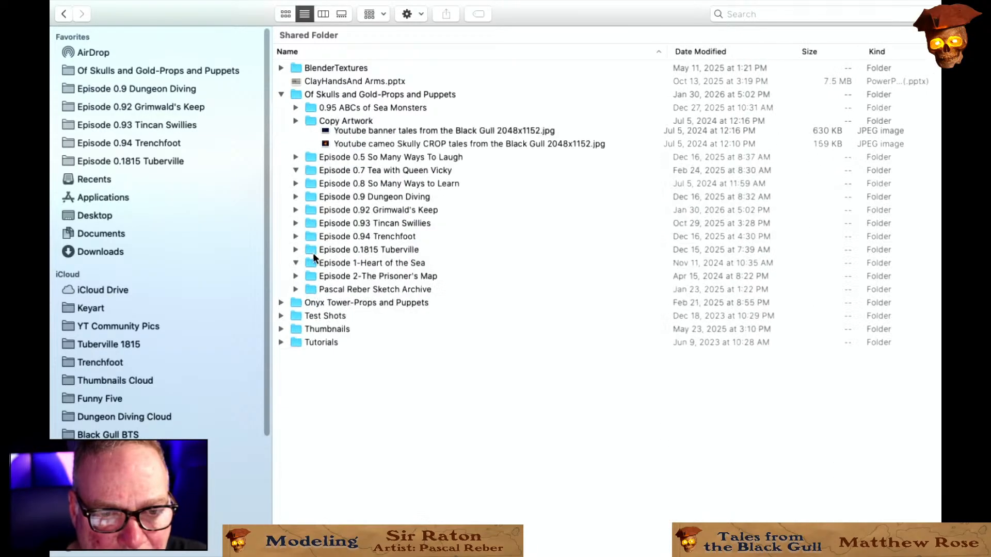
left_click(295, 175)
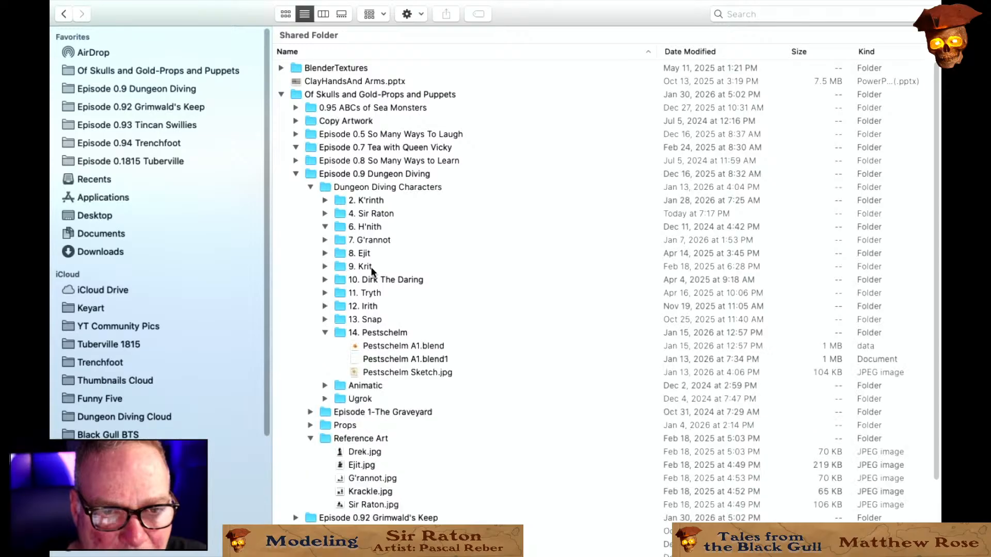
double_click(339, 213)
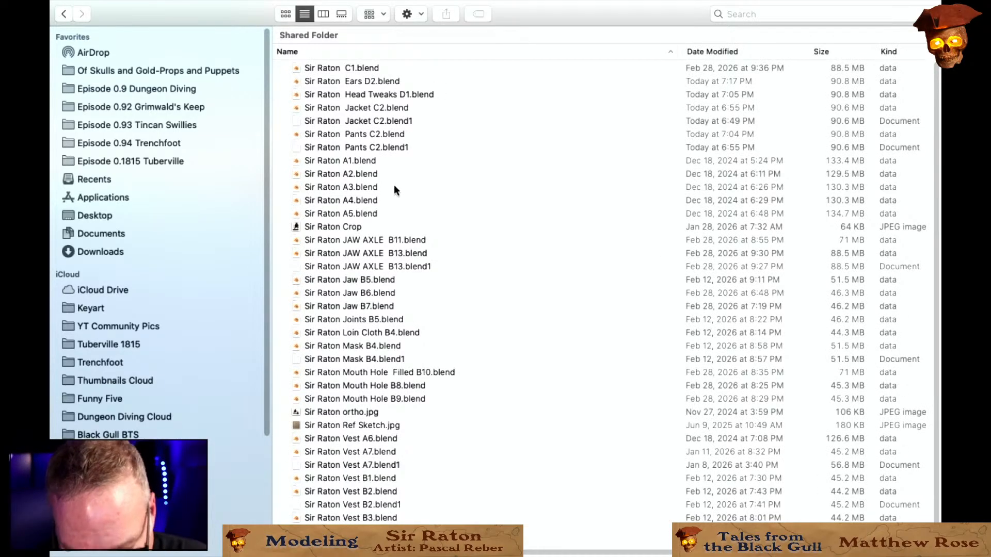
Copy fat_mouse_sitting_cute_stylized_animal_character.glb from Downloads into the 4. Sir Raton folder.
scroll(480, 413, "down", 1)
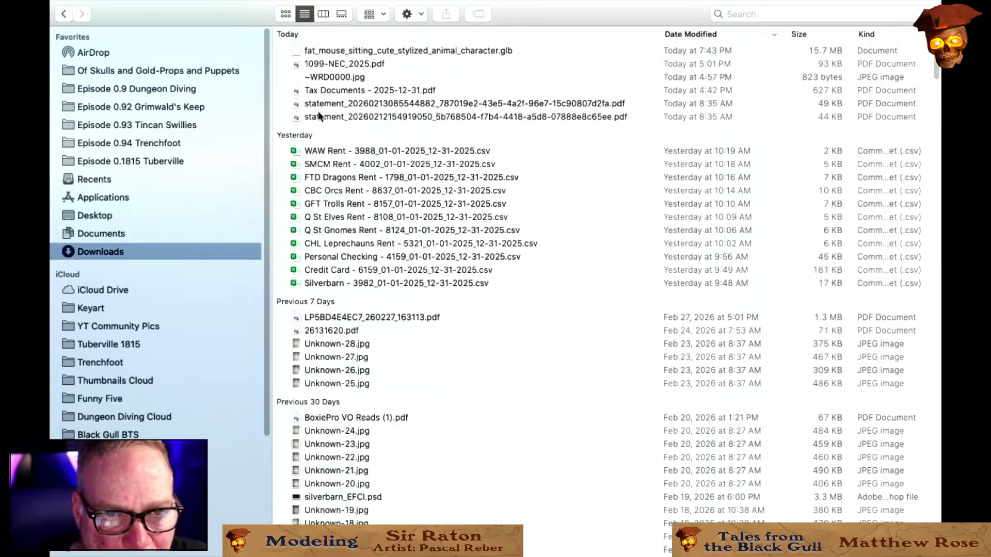
left_click(325, 51)
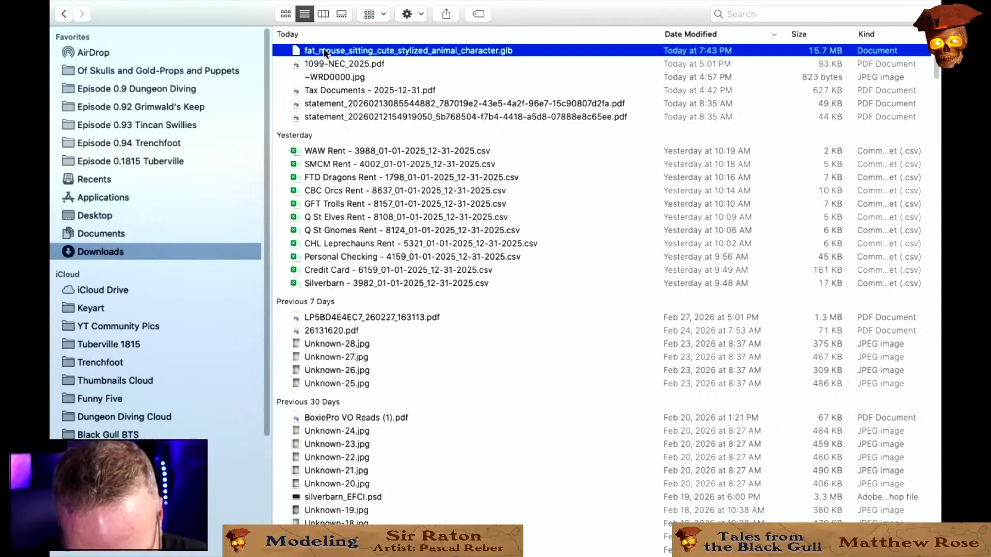
key("super+bracketleft")
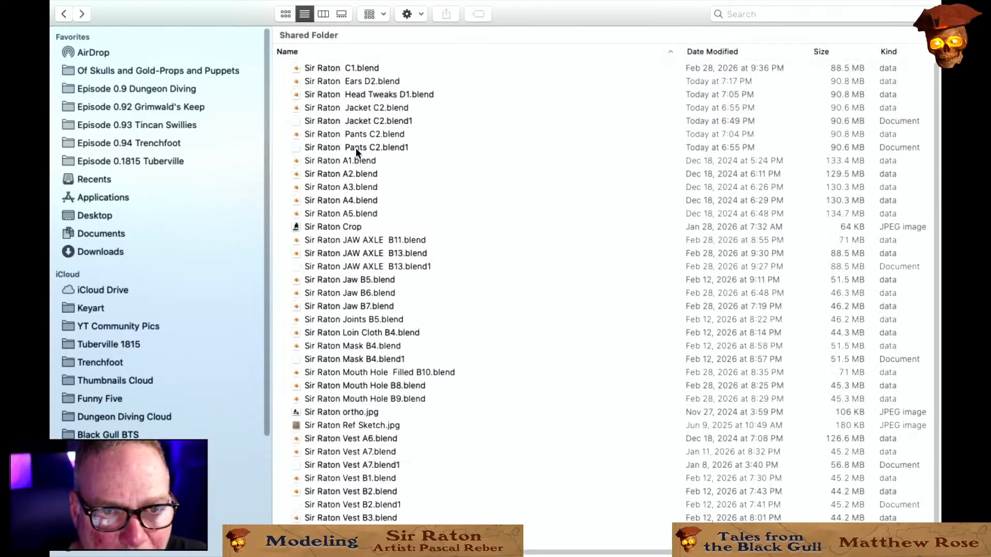
key("super+v")
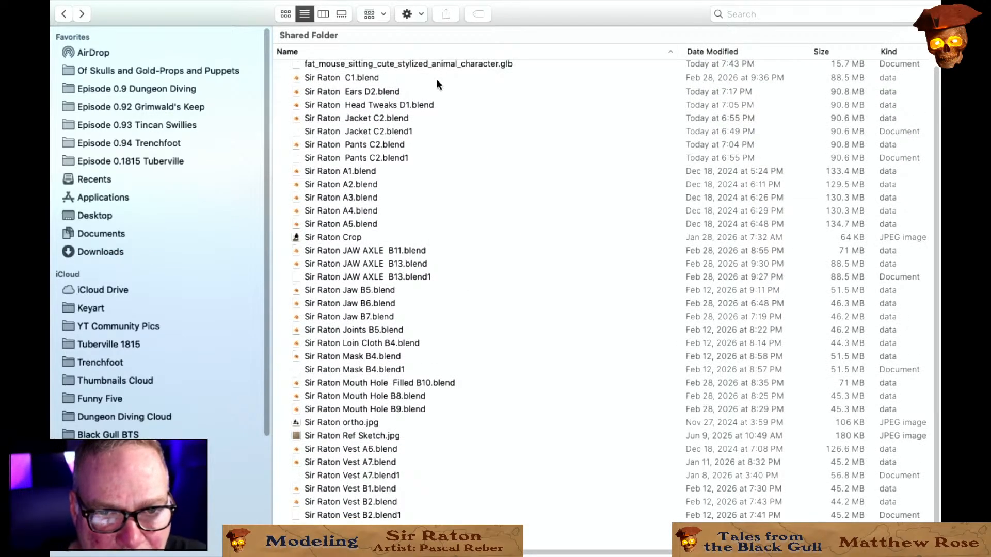
Switch to Blender and import fat_mouse_sitting_cute_stylized_animal_character.glb from the 4. Sir Raton folder as glTF 2.0.
key("super+Tab")
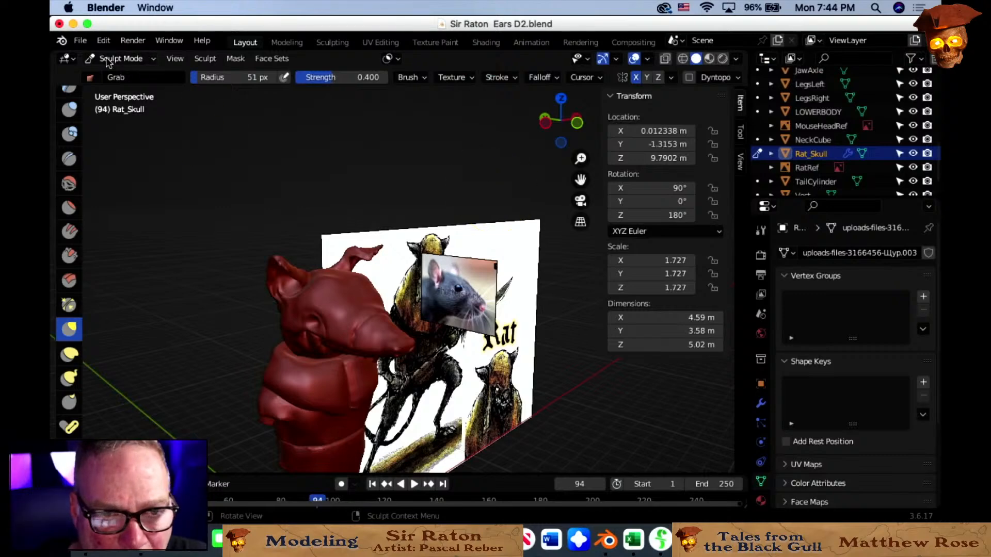
left_click(82, 42)
mouse_move(132, 228)
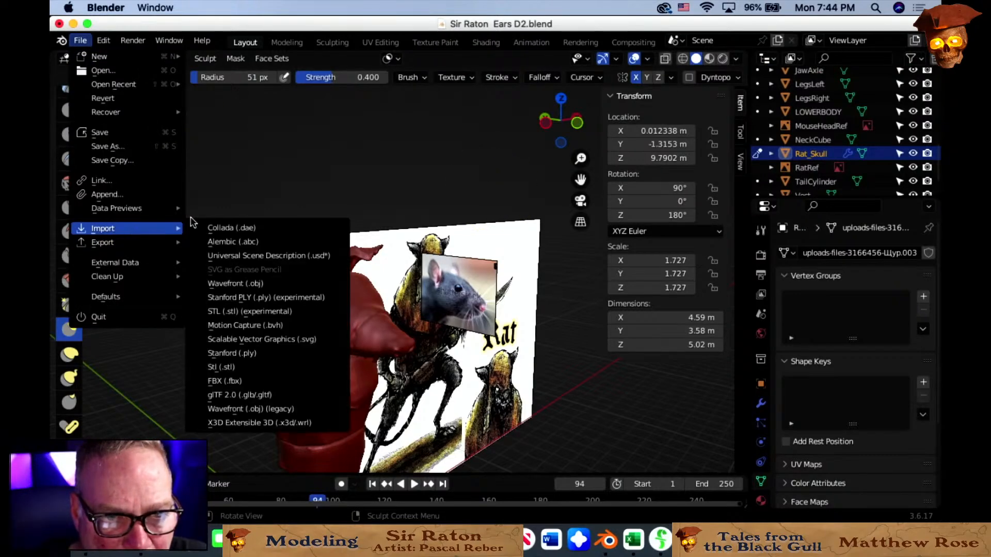
left_click(278, 394)
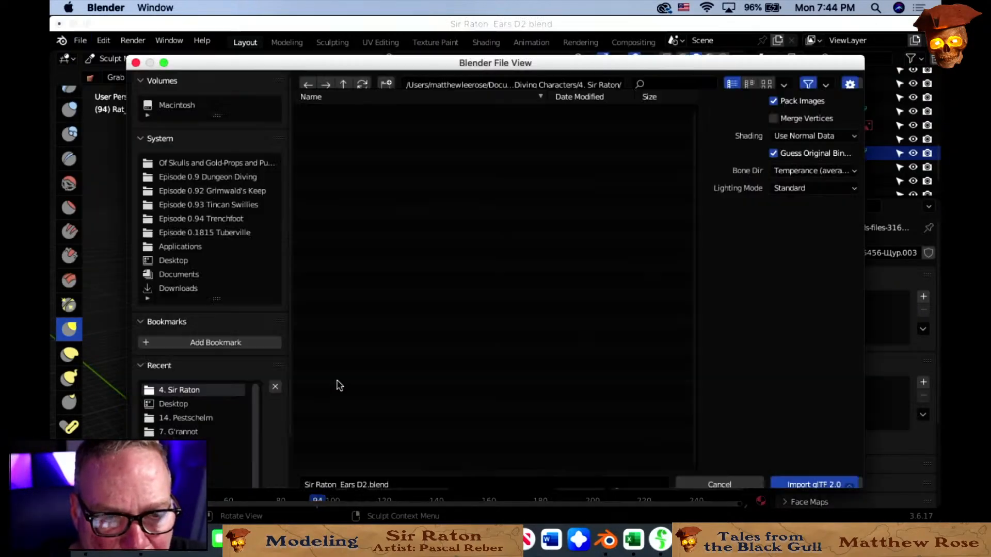
left_click(433, 124)
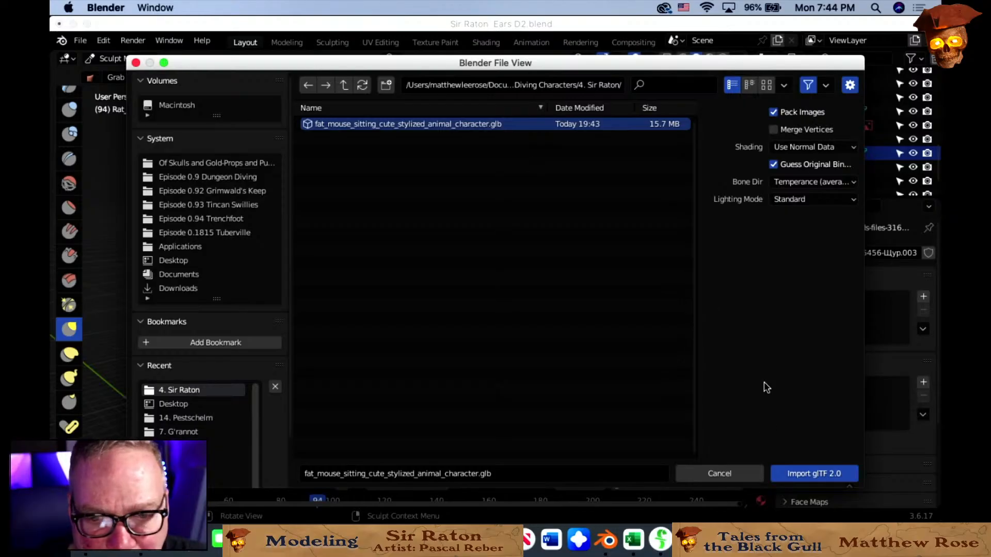
left_click(807, 474)
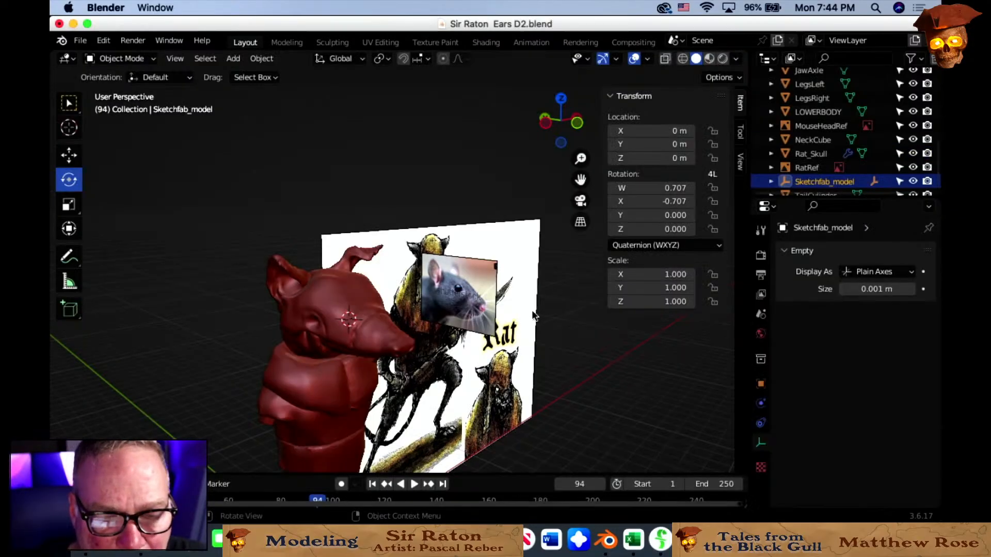
Scale the imported Sketchfab_model mouse up uniformly to about 17.7 and lift it up beside the rat character.
scroll(552, 326, "down", 5)
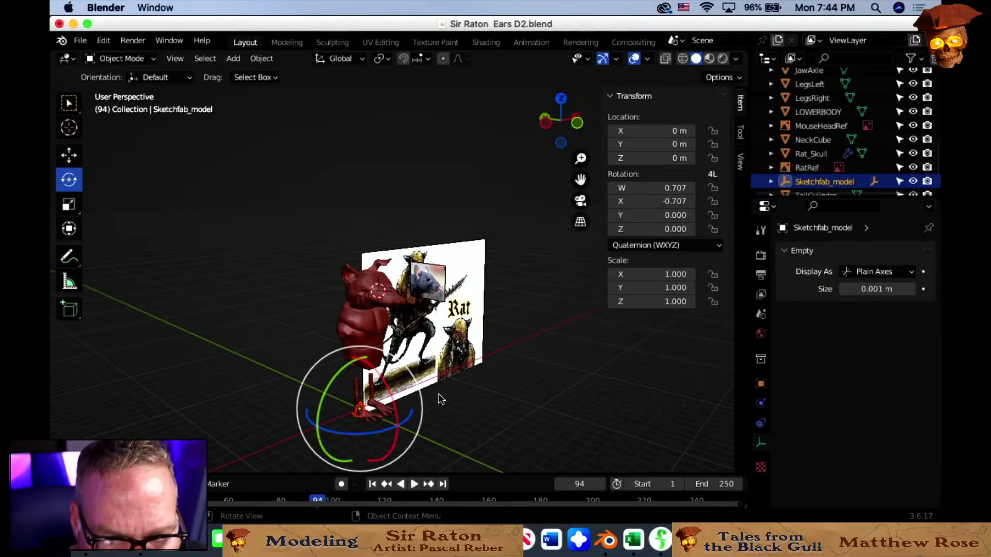
left_click(69, 205)
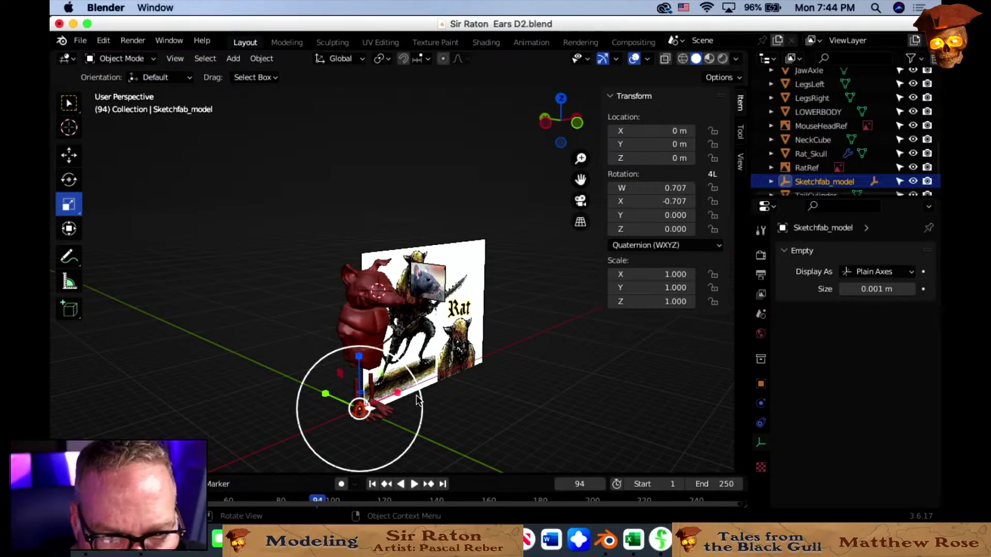
left_click_drag(417, 400, 52, 358)
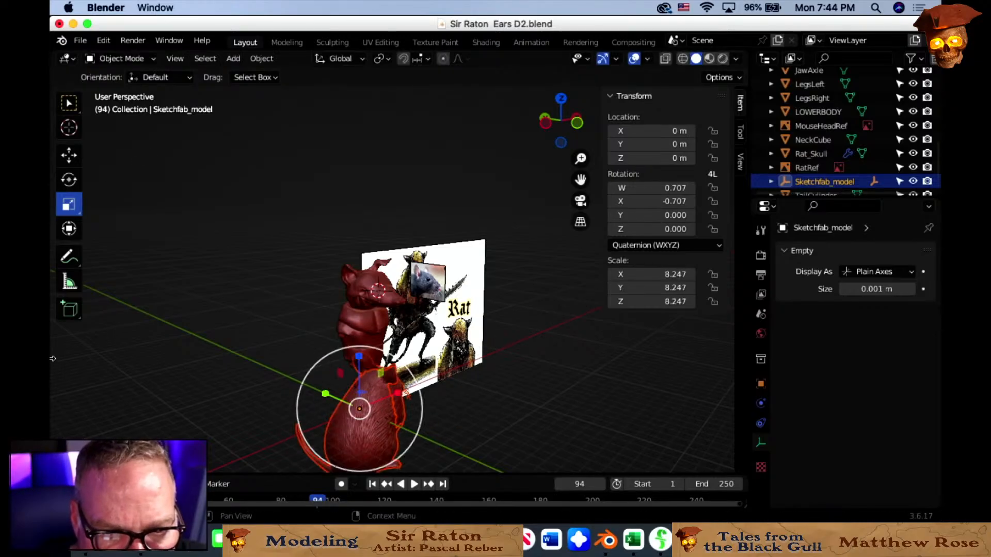
left_click_drag(423, 401, 489, 361)
key("g")
left_click(298, 226)
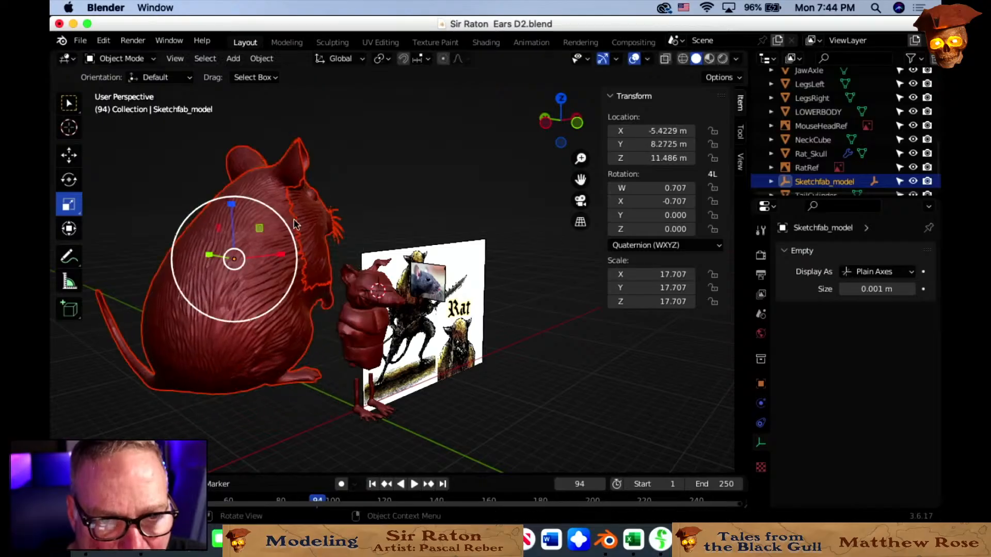
Move the enlarged mouse clear of the rat, to about X -15.8 m, Y 2.9 m, Z 10.1 m.
middle_click_drag(302, 280, 378, 237)
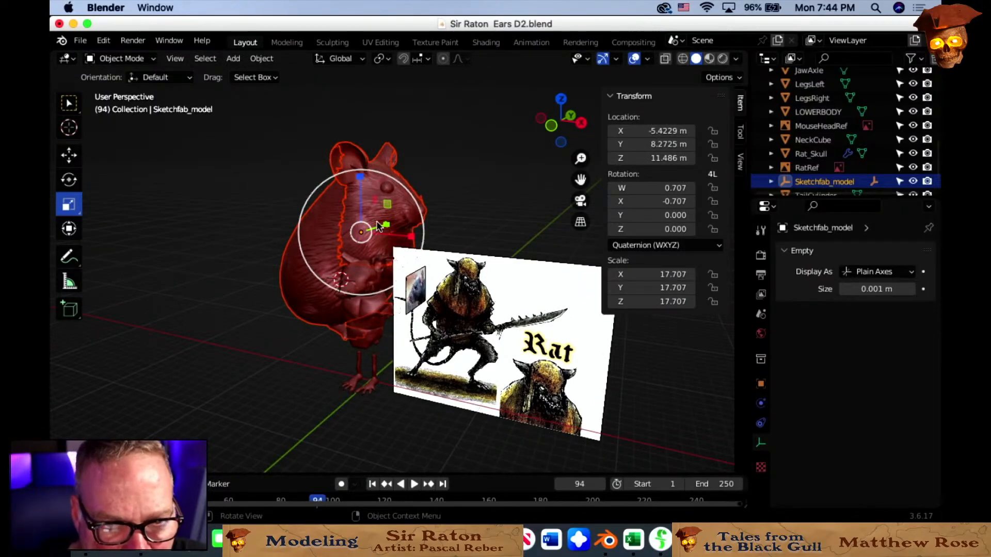
key("g")
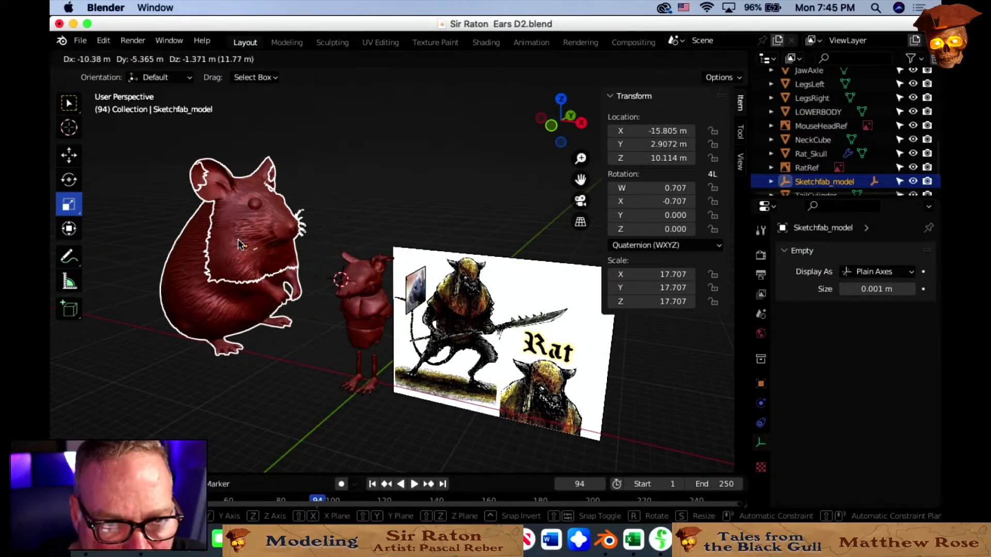
left_click(237, 239)
scroll(235, 250, "up", 2)
middle_click_drag(228, 255, 324, 338)
scroll(248, 258, "down", 2)
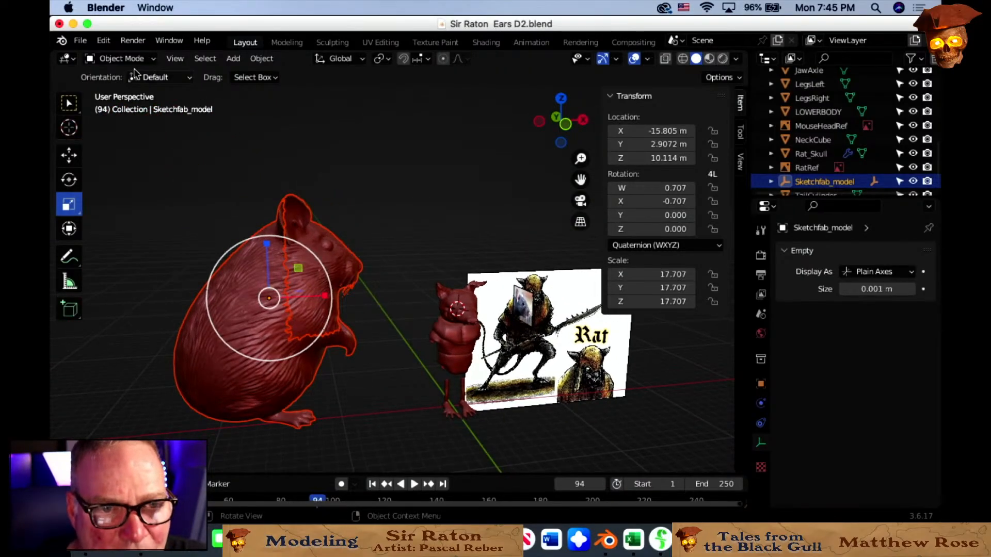
Inspect the mesh of the mouse's head part in Edit Mode and return to Object Mode.
left_click(148, 60)
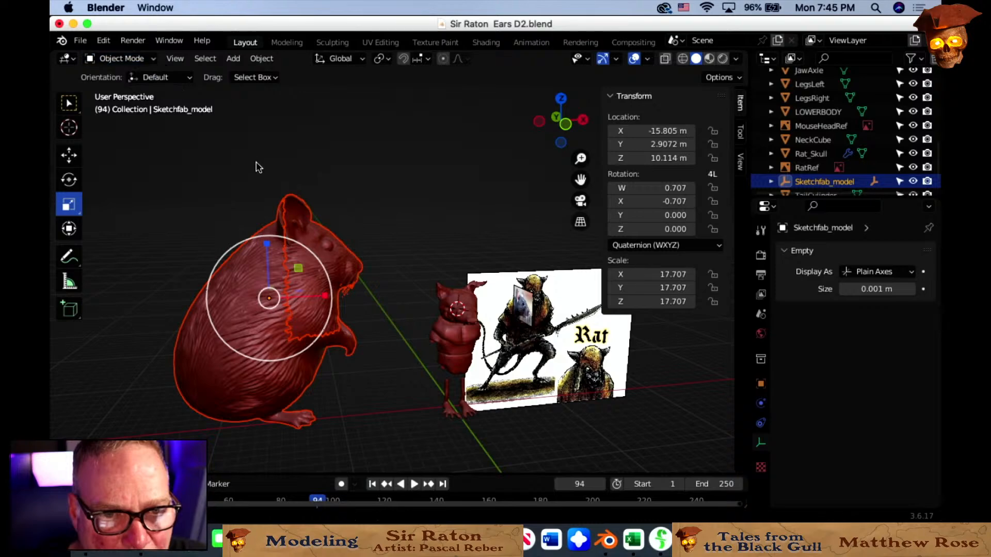
left_click(341, 269)
left_click(121, 59)
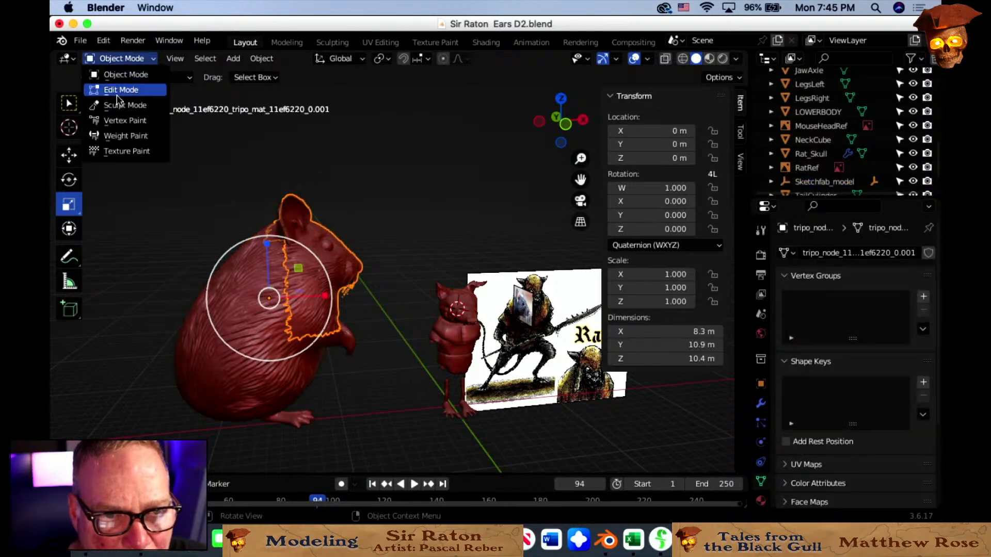
left_click(120, 90)
left_click(350, 372)
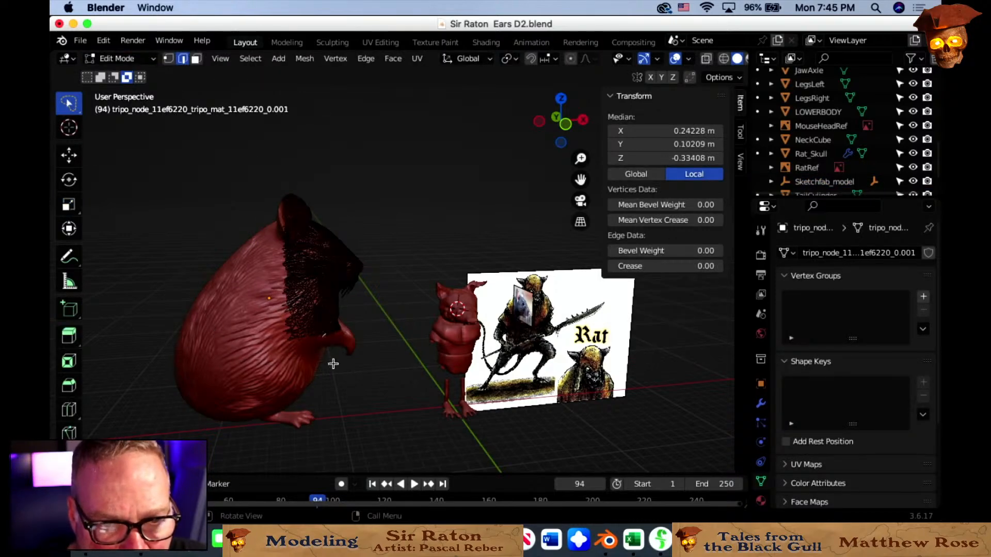
middle_click_drag(356, 370, 334, 370)
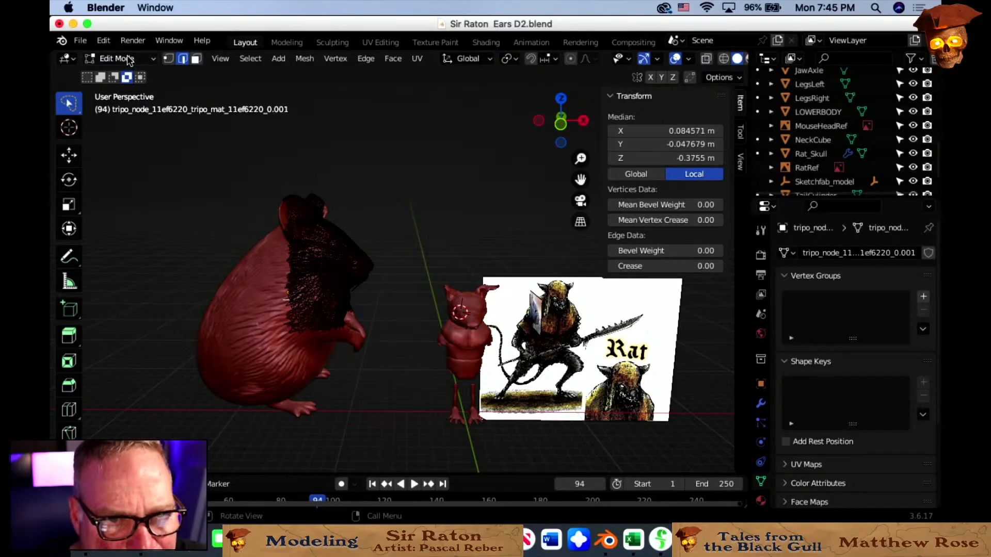
left_click_drag(69, 102, 122, 136)
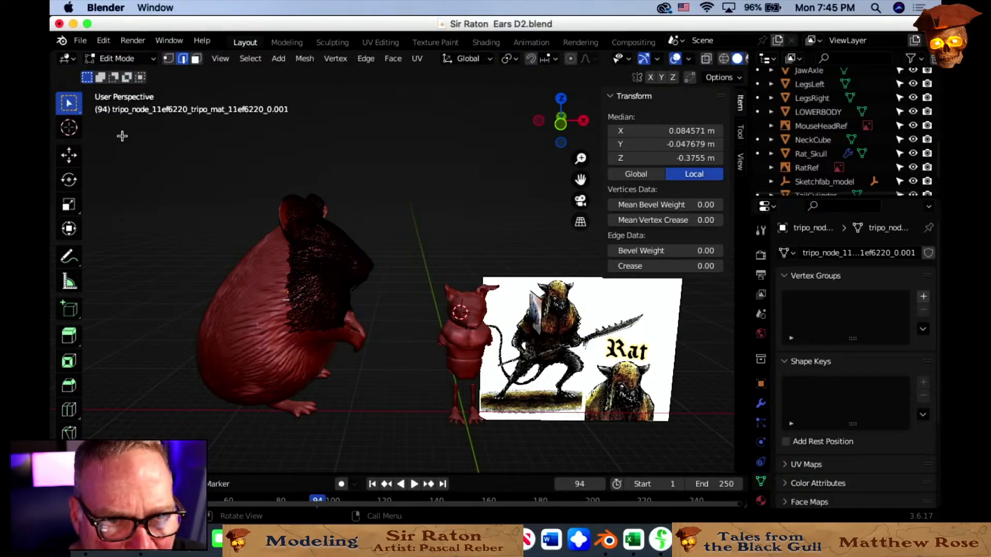
left_click(135, 60)
left_click(142, 73)
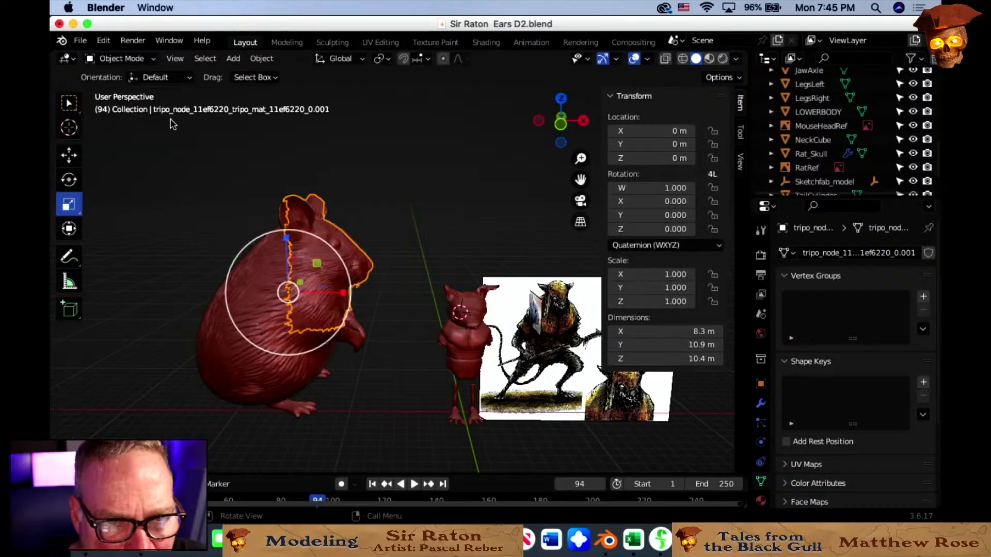
Examine the mouse's ears up close and delete both its body mesh and its head mesh.
middle_click_drag(287, 290, 339, 311)
scroll(476, 292, "up", 7)
mouse_move(400, 315)
middle_mouse_down()
mouse_move(344, 289)
mouse_move(384, 287)
mouse_move(420, 303)
mouse_move(411, 299)
middle_mouse_up()
scroll(348, 292, "up", 3)
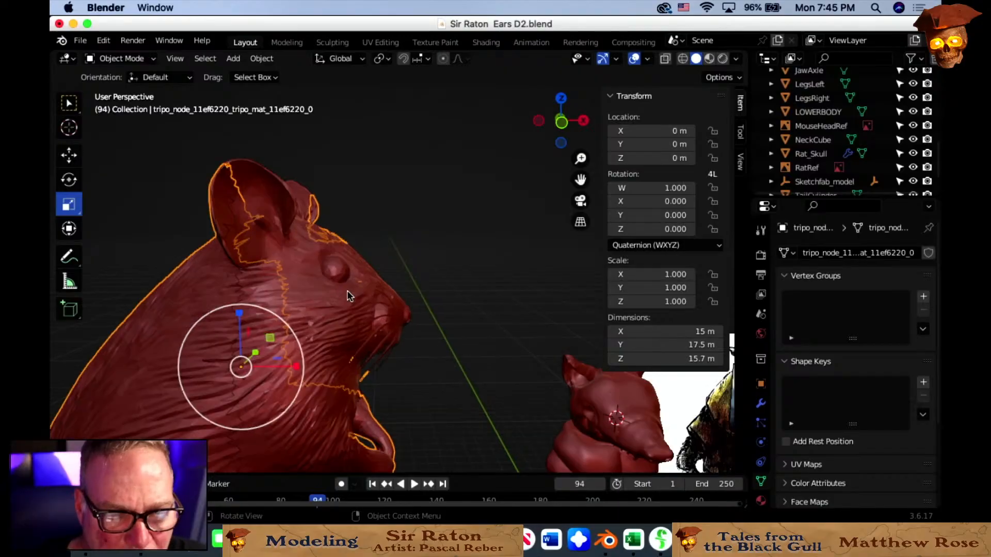
scroll(348, 292, "down", 4)
key("x")
left_click(347, 289)
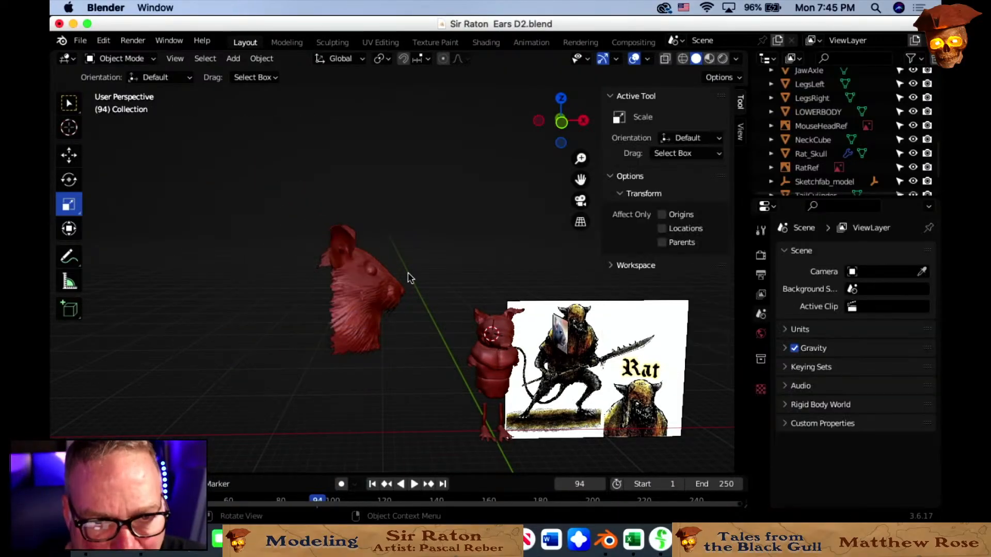
left_click(367, 300)
key("x")
left_click(374, 284)
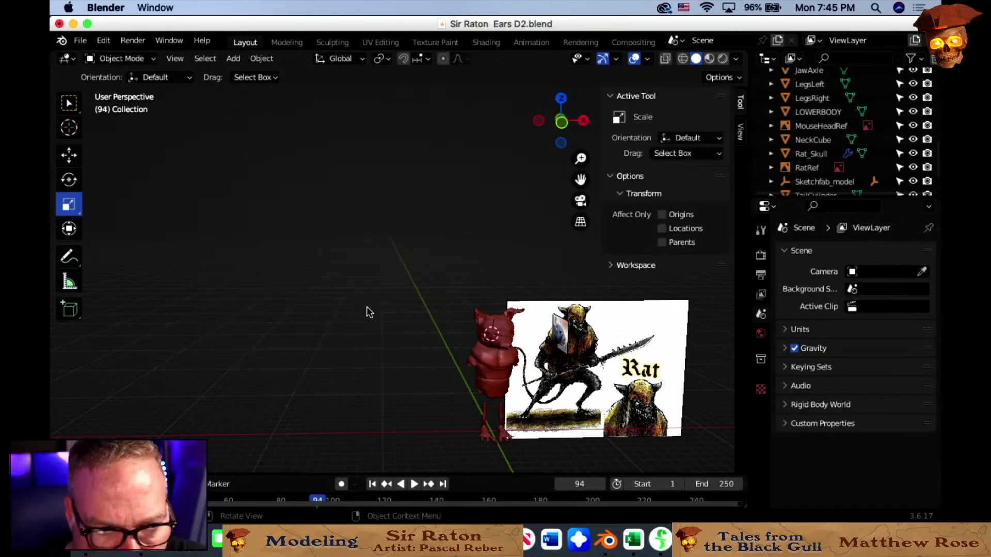
Examine the rat character's head and ears from the front and from the side.
middle_click_drag(451, 336, 436, 346)
scroll(436, 345, "up", 6)
middle_click_drag(484, 373, 356, 260, "shift")
scroll(377, 331, "up", 5)
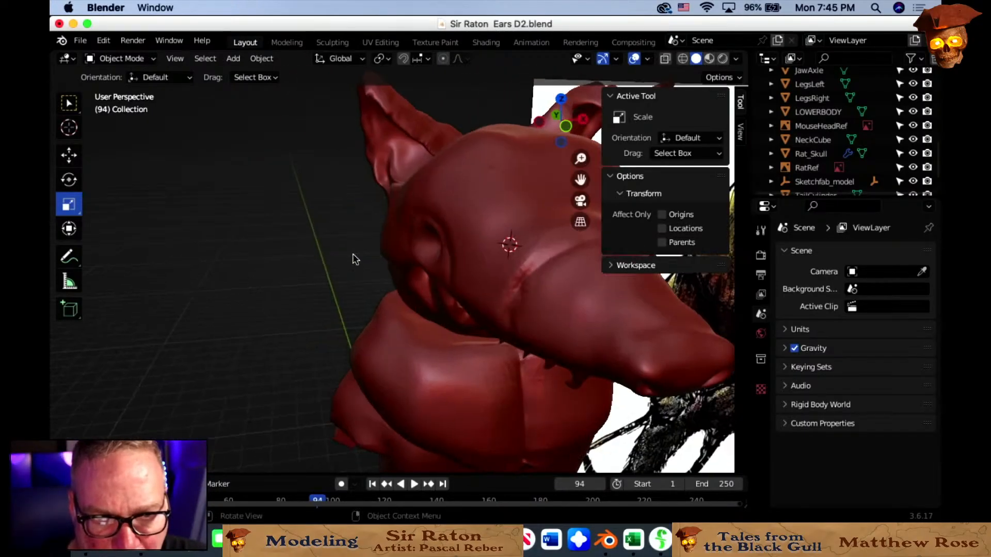
scroll(395, 289, "down", 4)
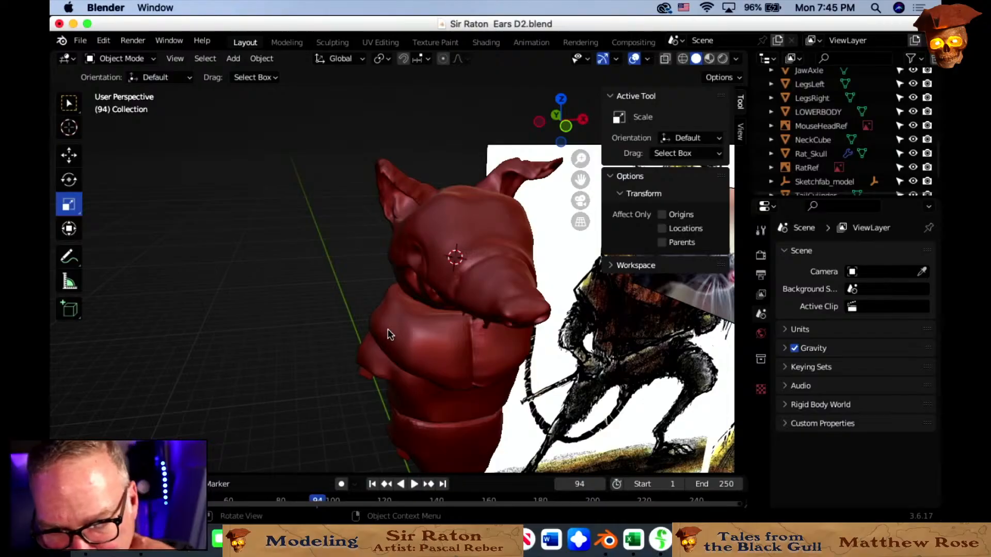
mouse_move(355, 325)
middle_mouse_down()
mouse_move(223, 342)
mouse_move(344, 331)
middle_mouse_up()
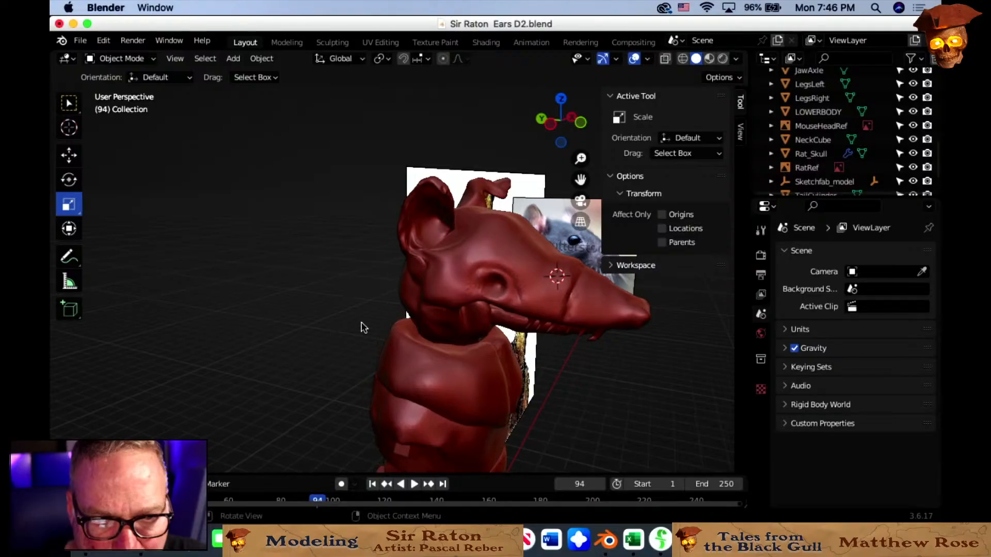
scroll(413, 320, "up", 5)
scroll(441, 313, "down", 4)
middle_click_drag(441, 314, 361, 318)
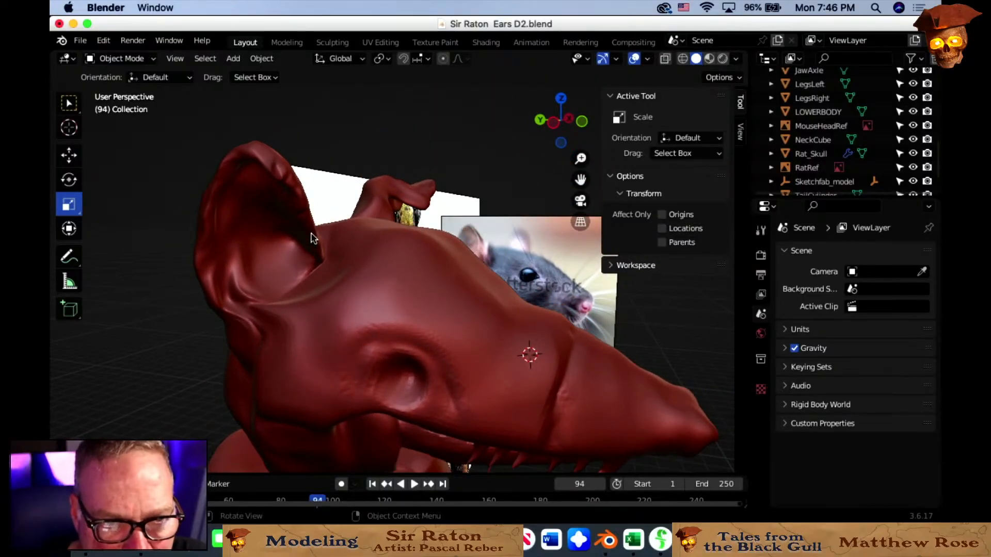
Put Rat_Skull back into Sculpt Mode and pull the ear's inner front edge downward with the Grab brush.
left_click(351, 268)
left_click(121, 59)
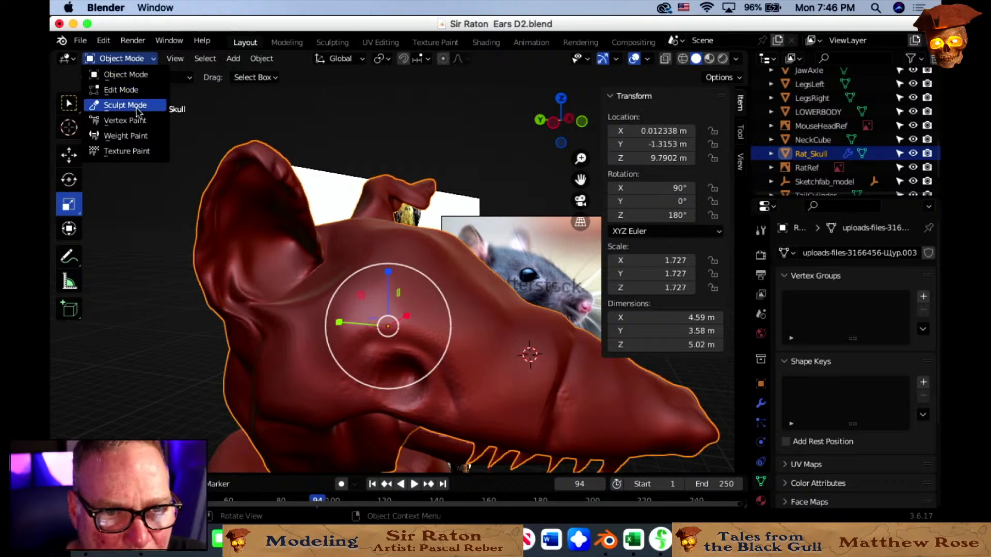
key("Return")
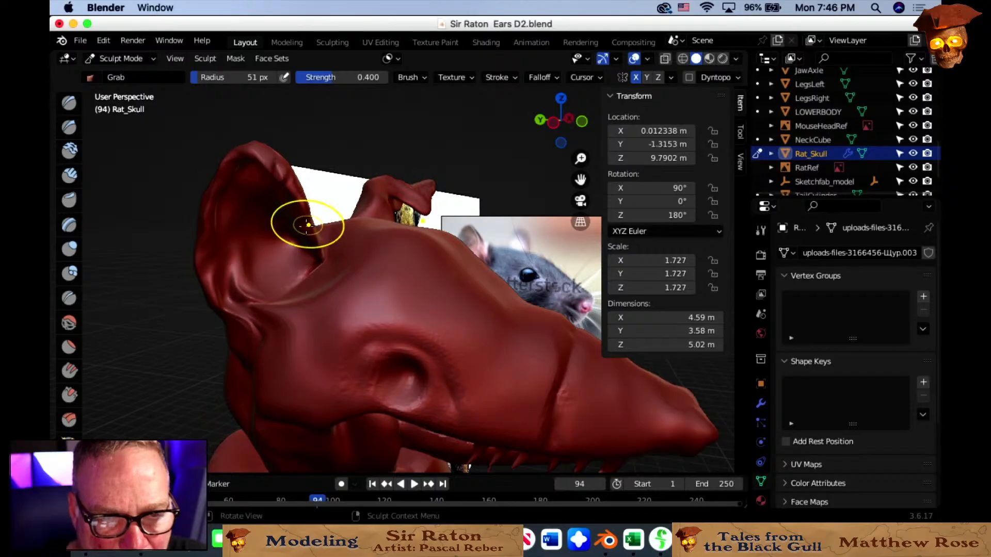
mouse_move(308, 225)
middle_mouse_down()
mouse_move(267, 229)
mouse_move(268, 244)
mouse_move(325, 228)
mouse_move(285, 234)
middle_mouse_up()
mouse_move(285, 235)
left_mouse_down()
mouse_move(293, 279)
mouse_move(285, 278)
left_mouse_up()
Grab the lower front edge of the ear down toward the skull to reshape the fold at its base.
scroll(283, 283, "up", 2)
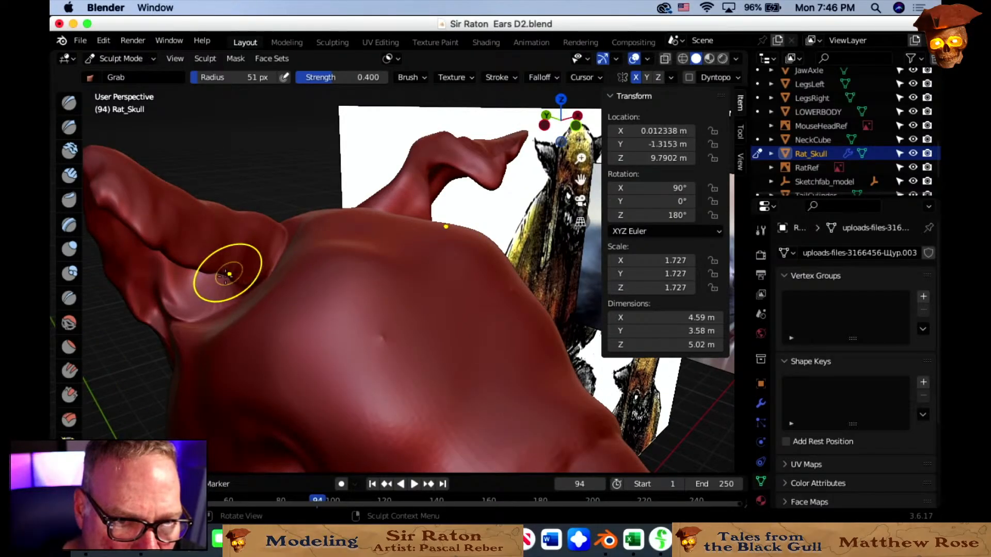
mouse_move(228, 274)
left_mouse_down()
mouse_move(206, 266)
mouse_move(202, 277)
mouse_move(245, 290)
left_mouse_up()
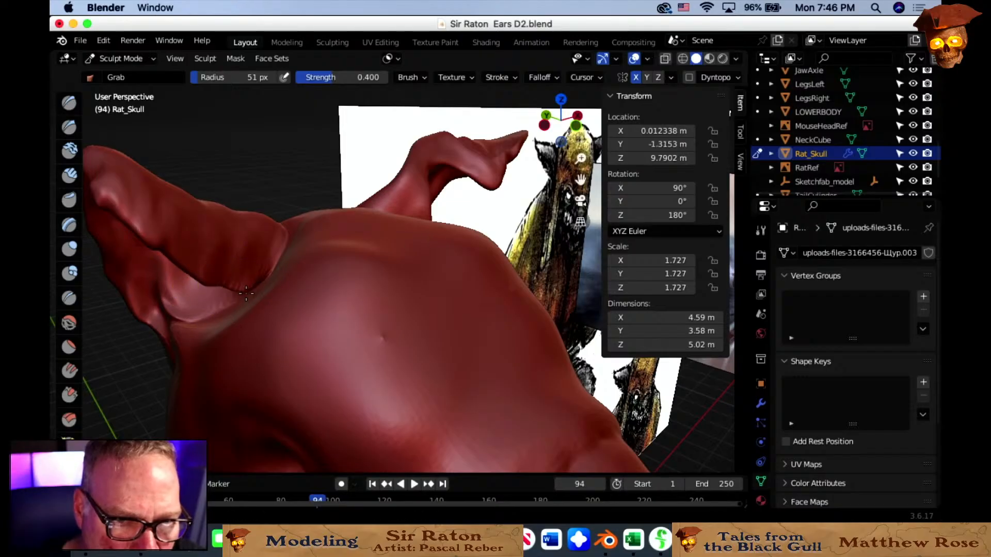
middle_click_drag(229, 280, 350, 239)
mouse_move(350, 233)
left_mouse_down()
mouse_move(357, 228)
mouse_move(361, 261)
mouse_move(359, 251)
left_mouse_up()
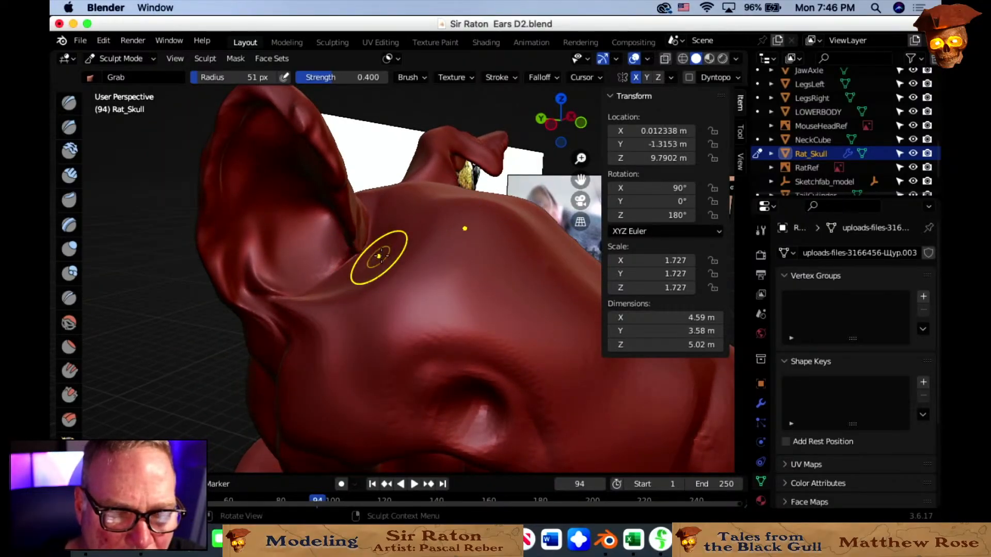
Enlarge the Grab brush radius to 82 px and pull the mirrored ear tips outward from the skull.
middle_click_drag(379, 255, 445, 270)
scroll(389, 270, "up", 2)
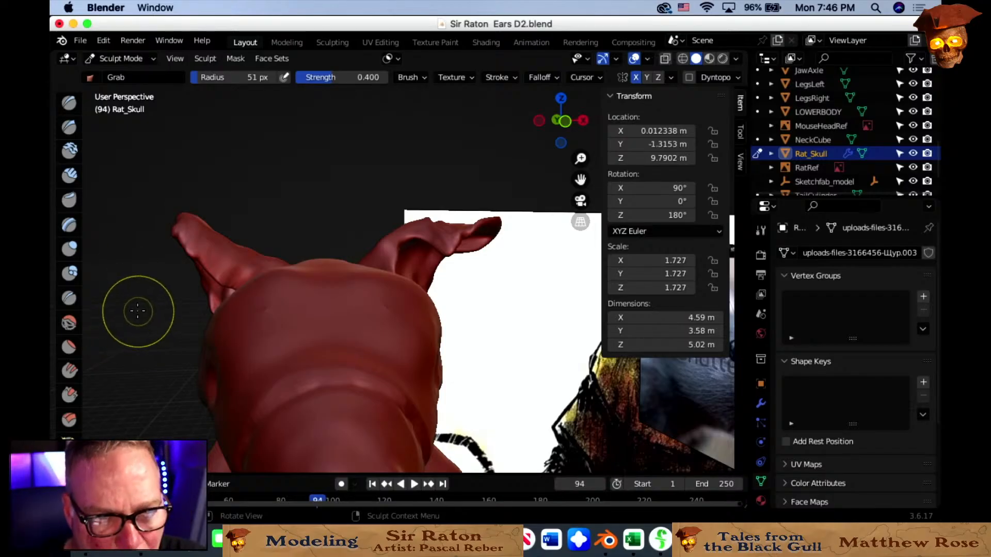
key("f")
left_click(179, 311)
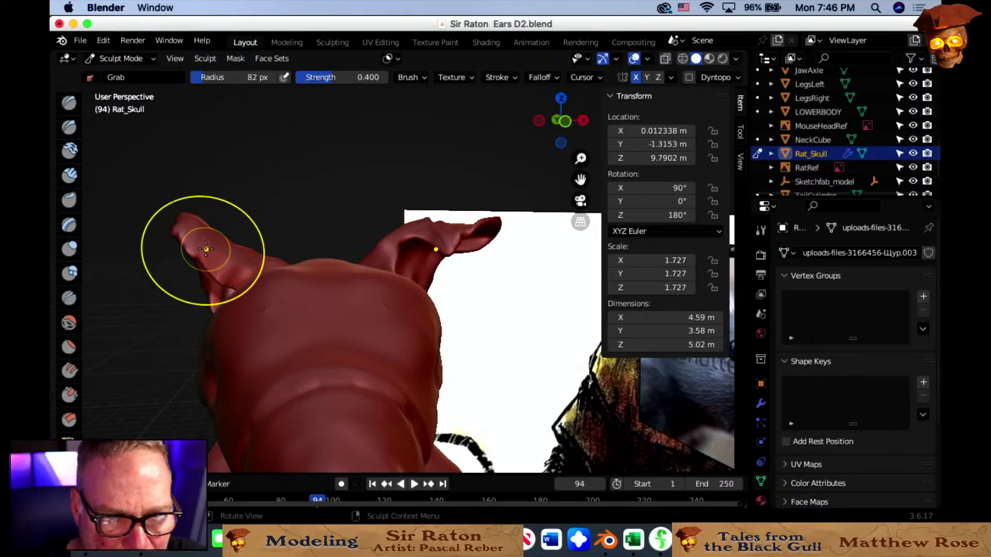
left_click_drag(191, 257, 185, 231)
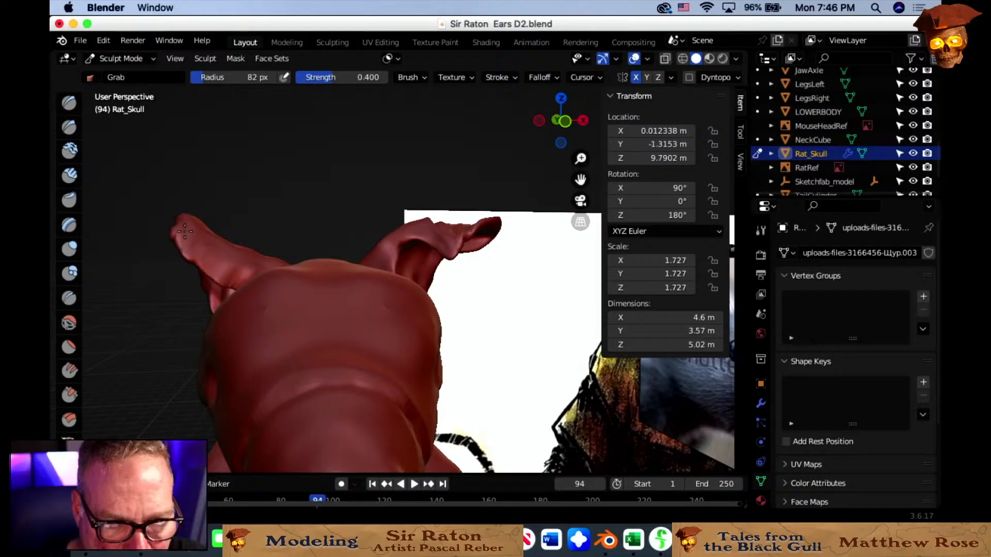
middle_click_drag(177, 214, 194, 248)
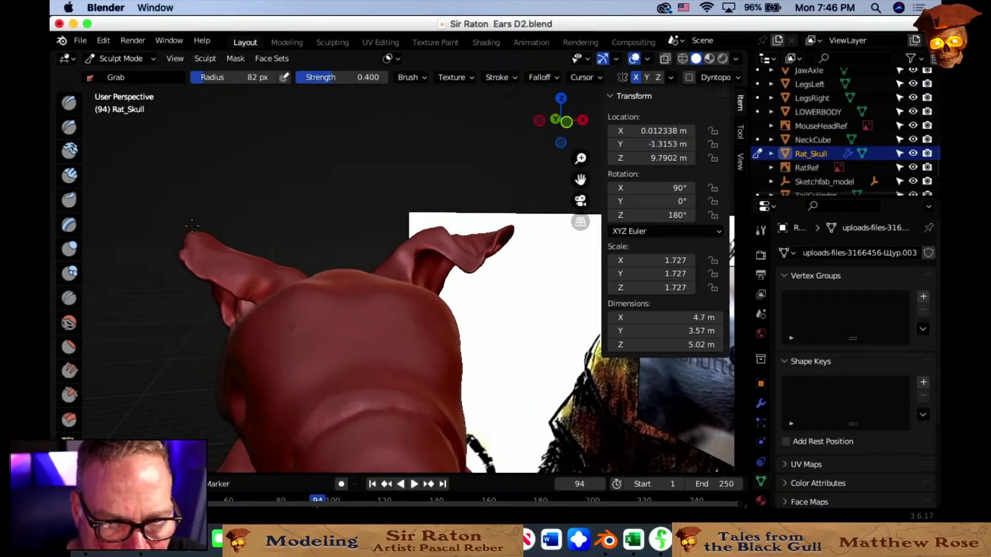
left_click_drag(196, 238, 188, 254)
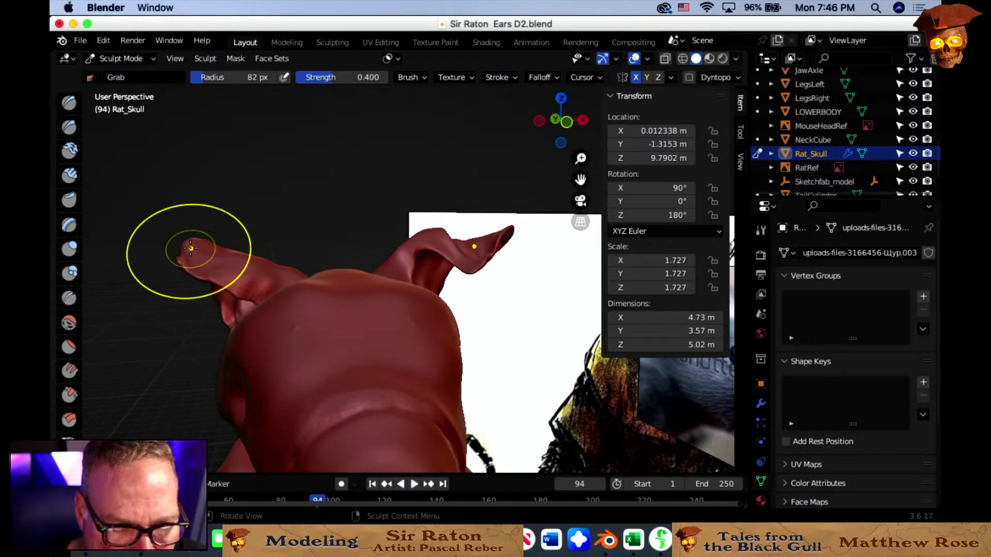
Grab the mirrored ears' inner edges down toward the skull and stretch their tips slightly farther outward.
left_click_drag(258, 265, 263, 275)
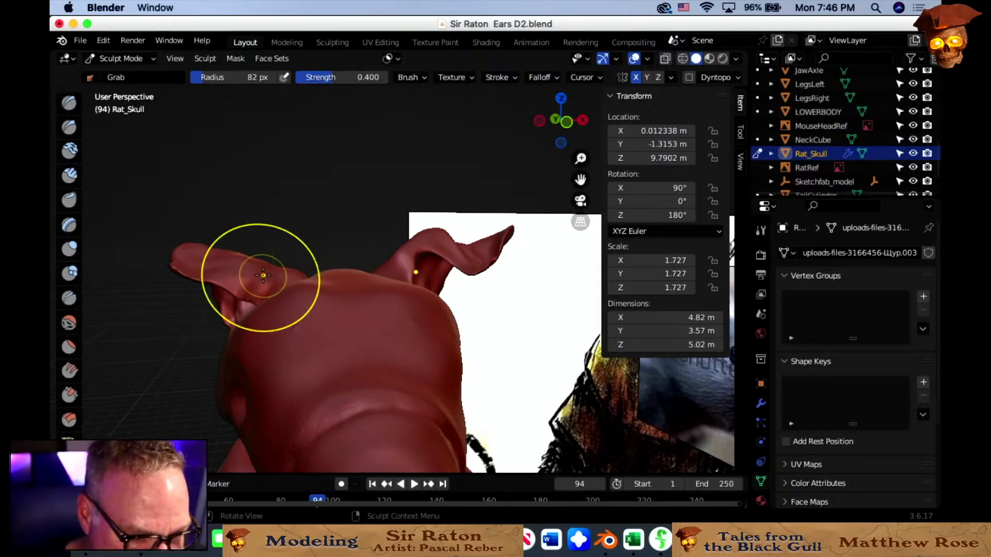
mouse_move(265, 232)
middle_mouse_down()
mouse_move(316, 222)
mouse_move(409, 243)
mouse_move(361, 216)
mouse_move(310, 210)
middle_mouse_up()
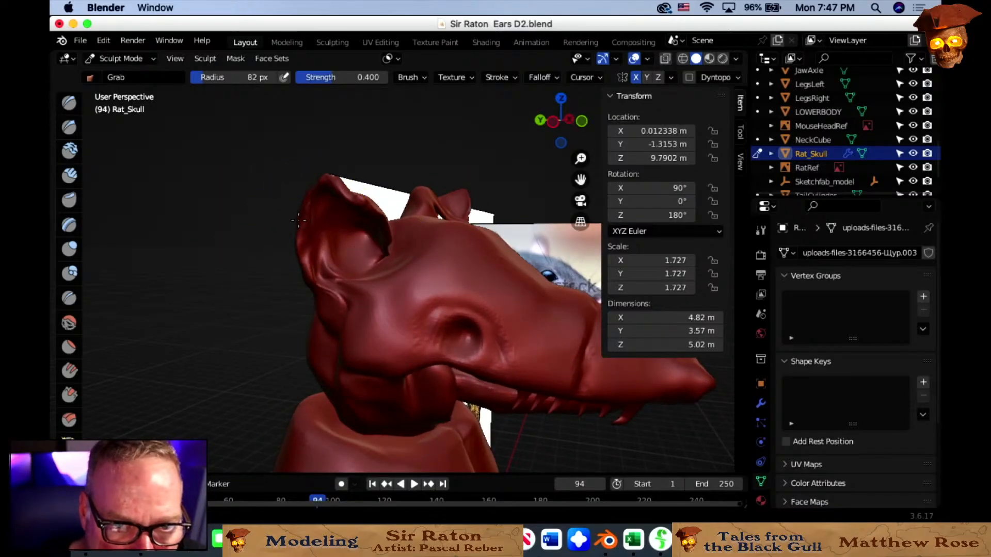
middle_click_drag(305, 232, 256, 225)
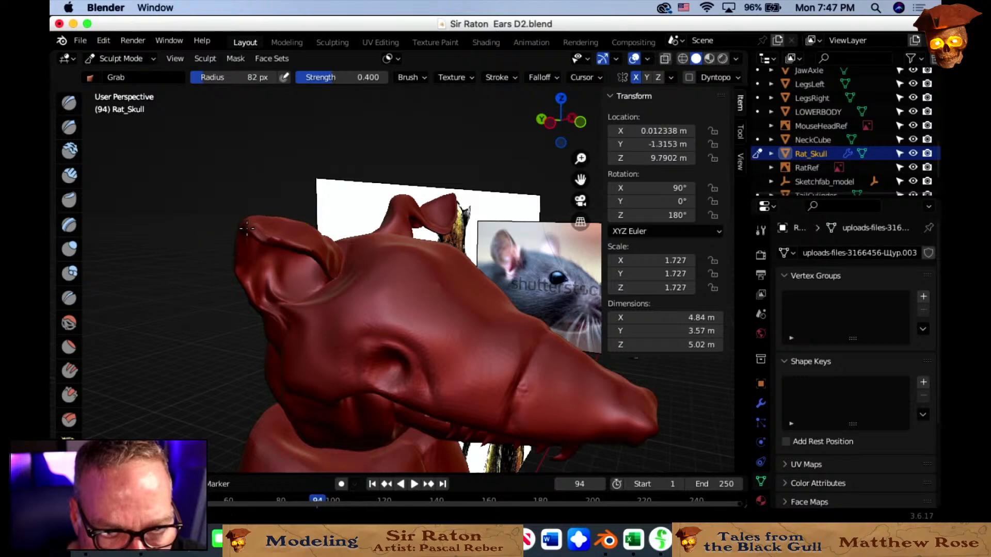
middle_click_drag(269, 226, 217, 240)
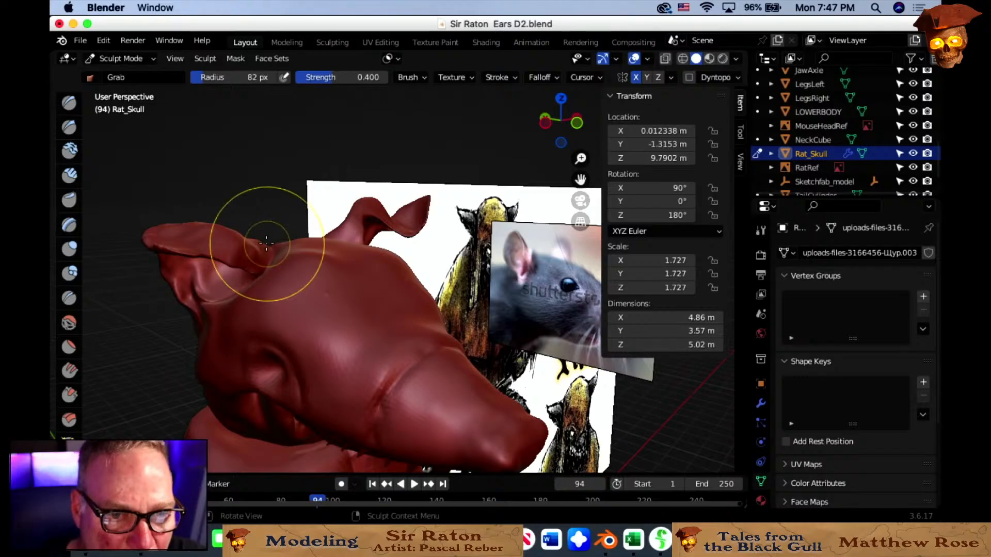
mouse_move(266, 243)
middle_mouse_down()
mouse_move(230, 229)
mouse_move(221, 210)
middle_mouse_up()
Turn off X symmetry, fold the middle of one ear near its tip with the Grab brush, and reduce the radius to 49 px.
scroll(355, 233, "up", 1)
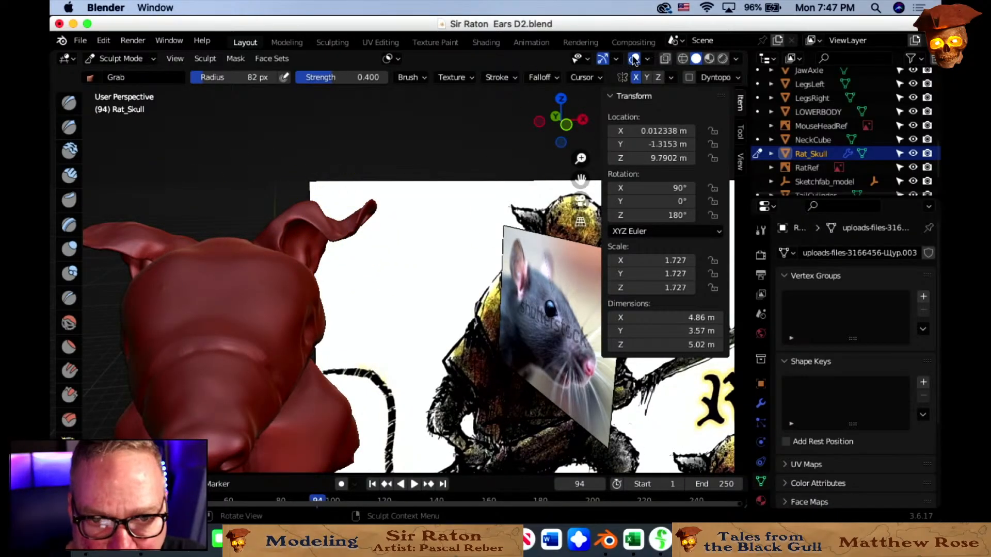
mouse_move(310, 227)
left_mouse_down()
mouse_move(332, 223)
mouse_move(354, 195)
mouse_move(321, 217)
left_mouse_up()
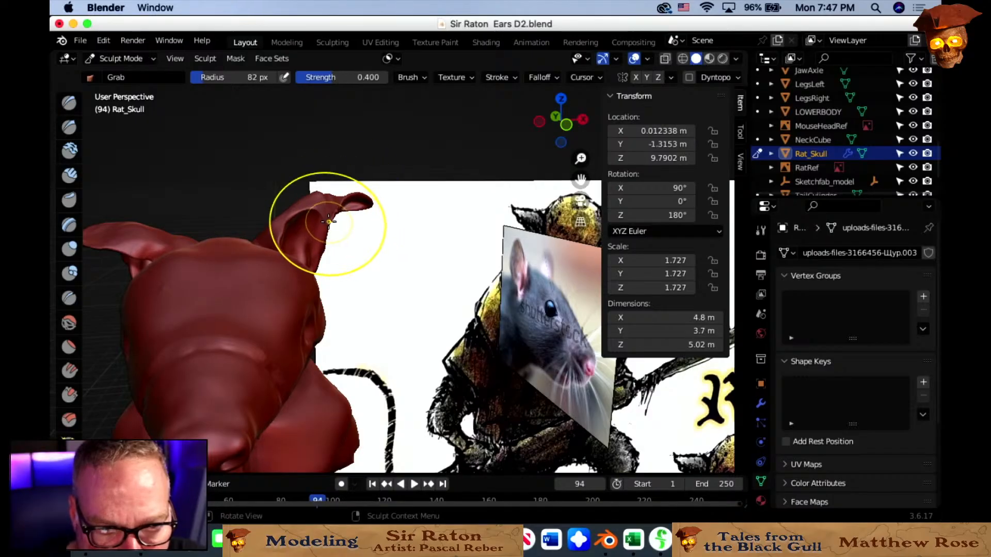
key("f")
left_click(305, 213)
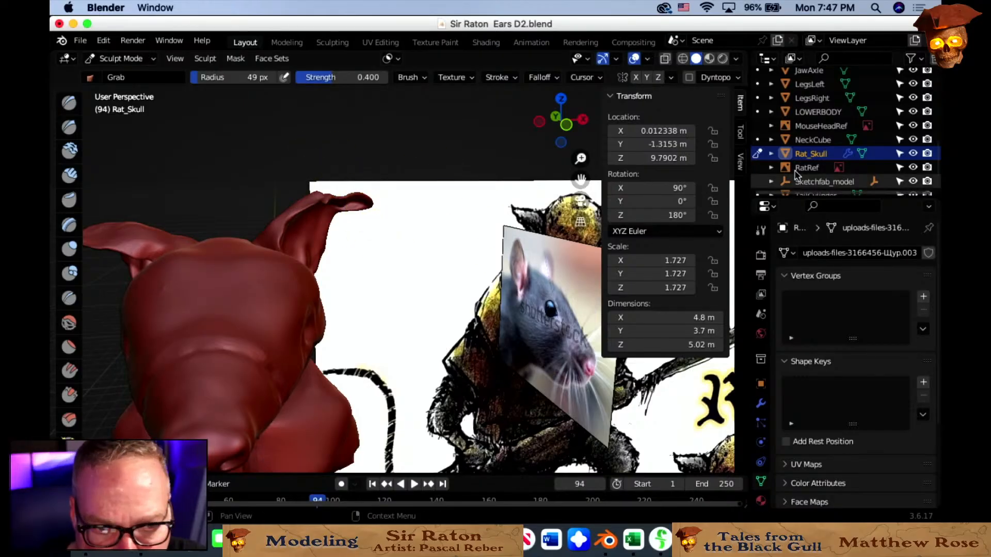
Hide the RatRef image and reshape the single ear's folded tip with the Grab brush at a 66 px radius.
left_click(916, 168)
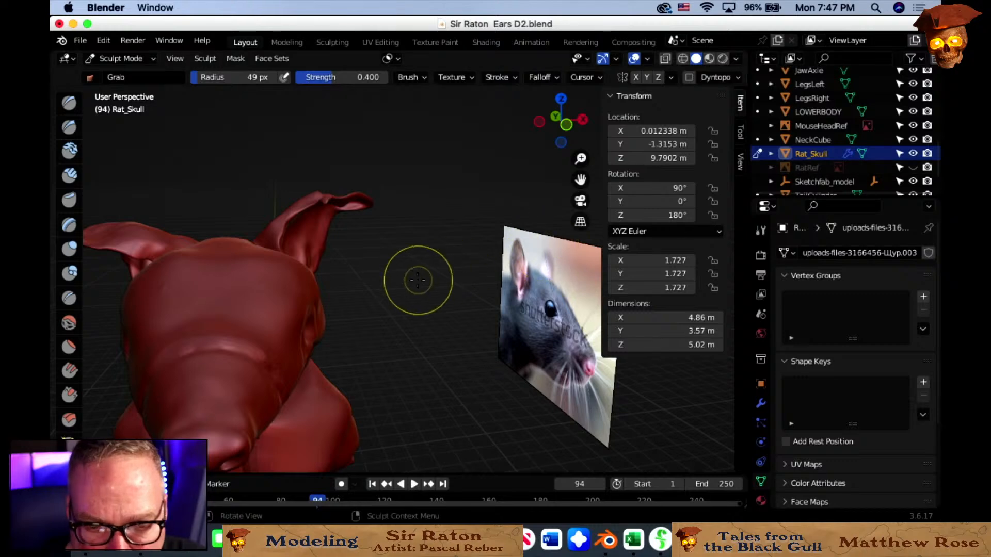
mouse_move(429, 261)
middle_mouse_down()
mouse_move(394, 292)
mouse_move(385, 215)
mouse_move(398, 210)
middle_mouse_up()
key("f")
left_click(414, 222)
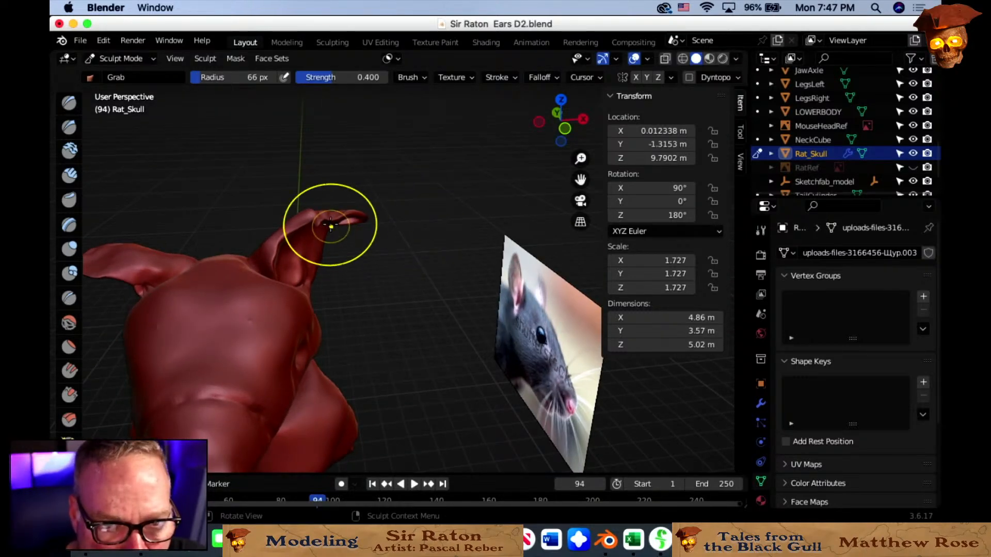
mouse_move(320, 221)
left_mouse_down()
mouse_move(308, 218)
mouse_move(314, 237)
left_mouse_up()
middle_click_drag(331, 229, 353, 215)
mouse_move(360, 209)
left_mouse_down()
mouse_move(370, 223)
mouse_move(318, 221)
mouse_move(323, 228)
mouse_move(294, 233)
mouse_move(295, 243)
left_mouse_up()
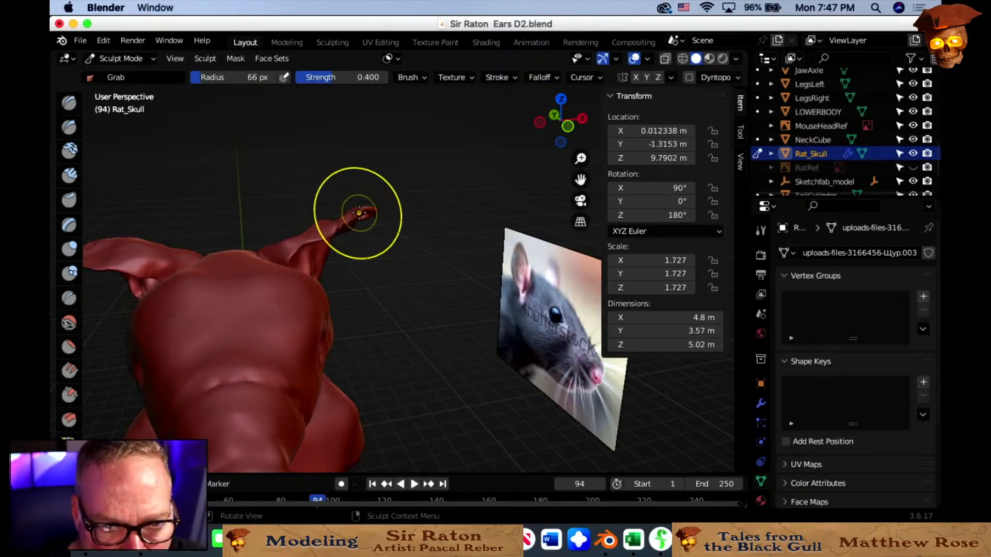
Set the Grab radius to 42 px, inspect the folded ear tip up close, and undo the last stroke.
key("f")
left_click(393, 250)
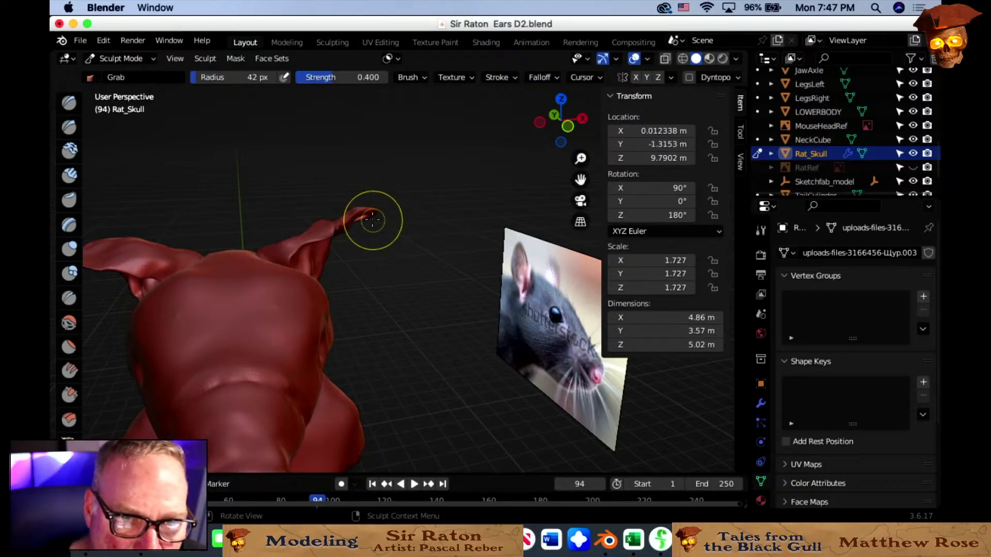
middle_click_drag(363, 227, 393, 299)
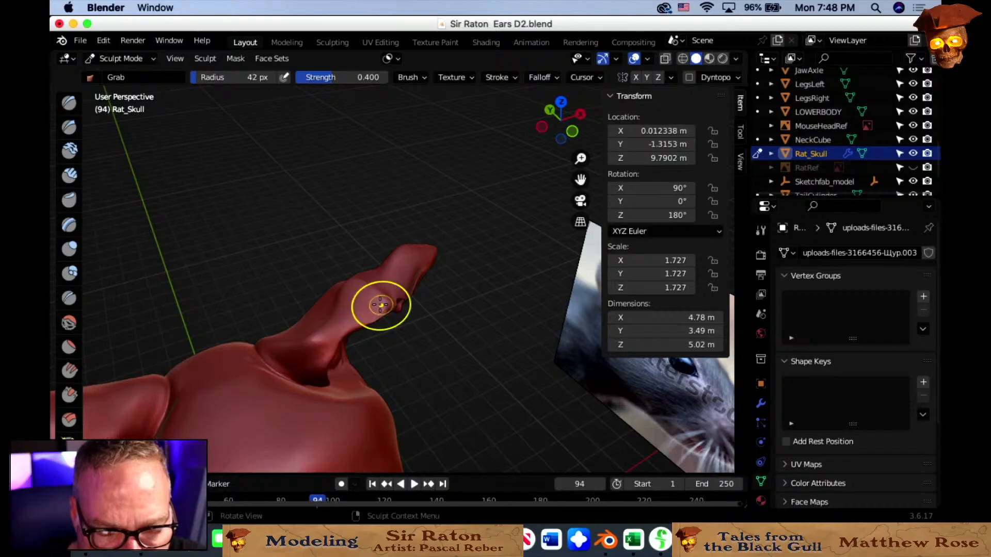
mouse_move(380, 298)
middle_mouse_down()
mouse_move(360, 274)
mouse_move(357, 203)
mouse_move(417, 283)
mouse_move(387, 261)
middle_mouse_up()
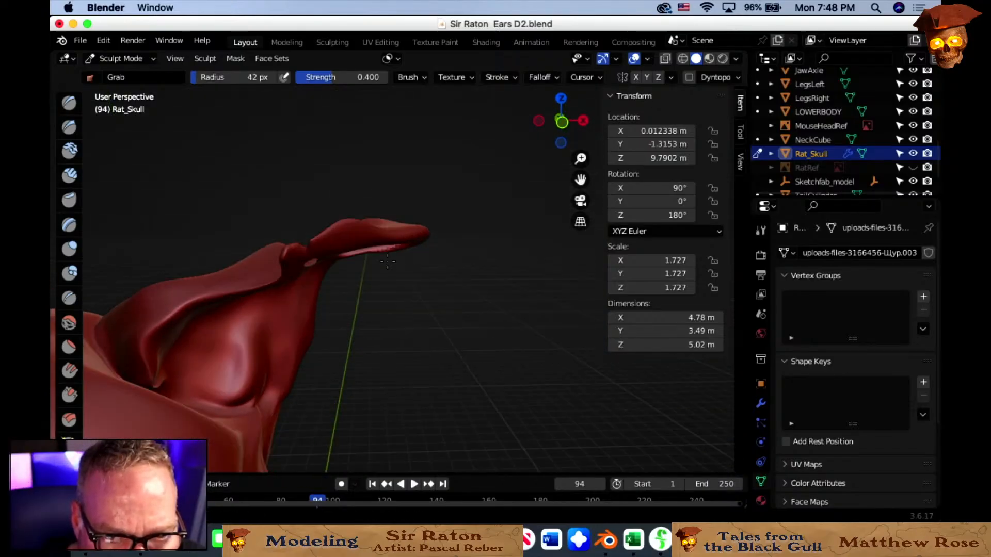
mouse_move(327, 278)
middle_mouse_down()
mouse_move(367, 256)
mouse_move(400, 270)
mouse_move(343, 181)
middle_mouse_up()
key("ctrl+z")
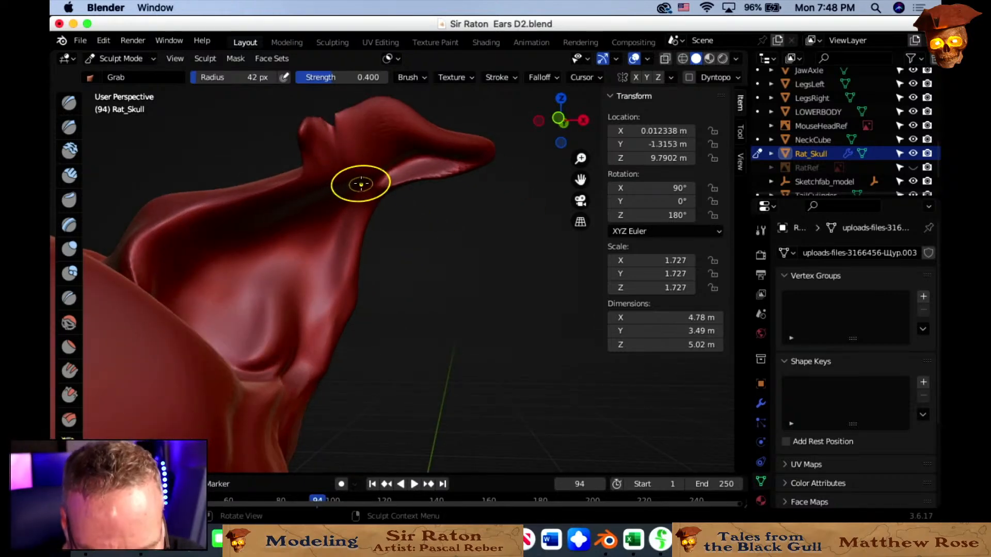
Enlarge the Grab radius to 73 px and pull the ear's outer surface over the small gap in the fold near the tip.
key("f")
left_click(411, 185)
mouse_move(365, 168)
left_mouse_down()
mouse_move(348, 168)
mouse_move(362, 162)
left_mouse_up()
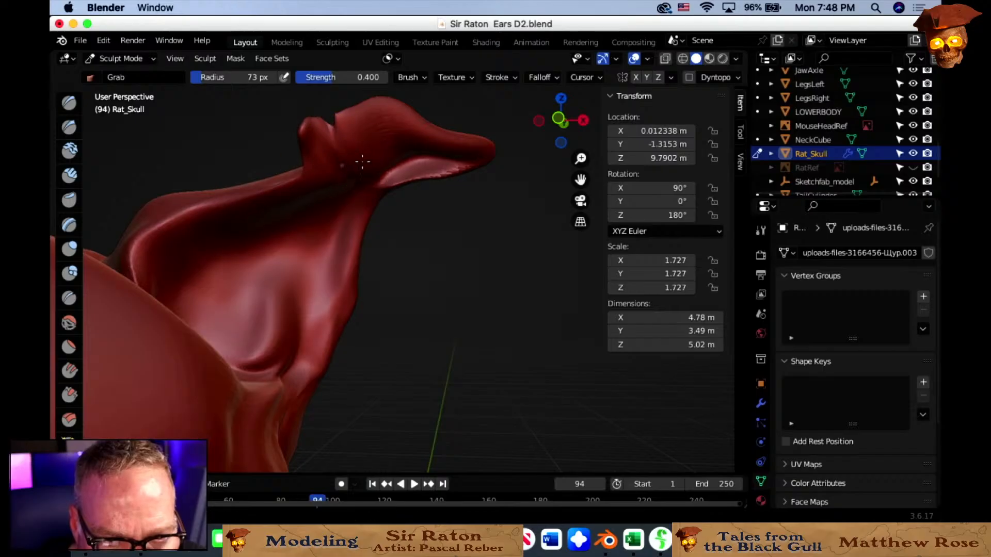
mouse_move(356, 171)
middle_mouse_down()
mouse_move(462, 237)
mouse_move(243, 188)
mouse_move(294, 199)
mouse_move(387, 294)
middle_mouse_up()
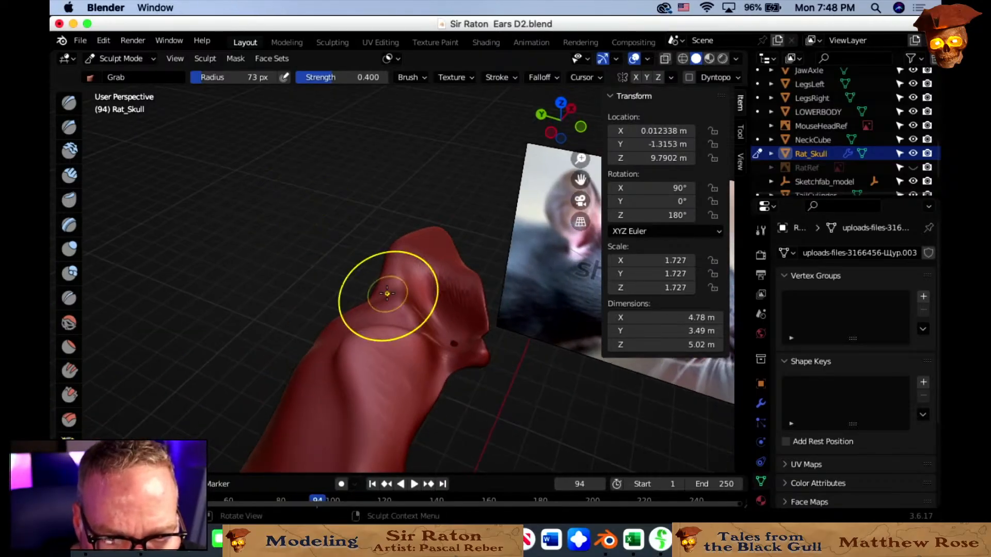
left_click_drag(387, 293, 444, 327)
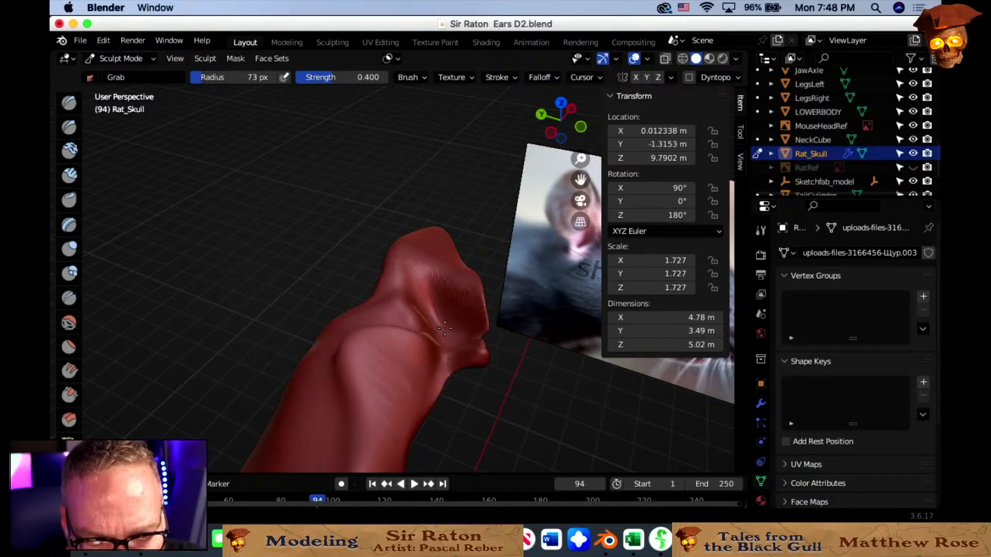
middle_click_drag(435, 325, 405, 305)
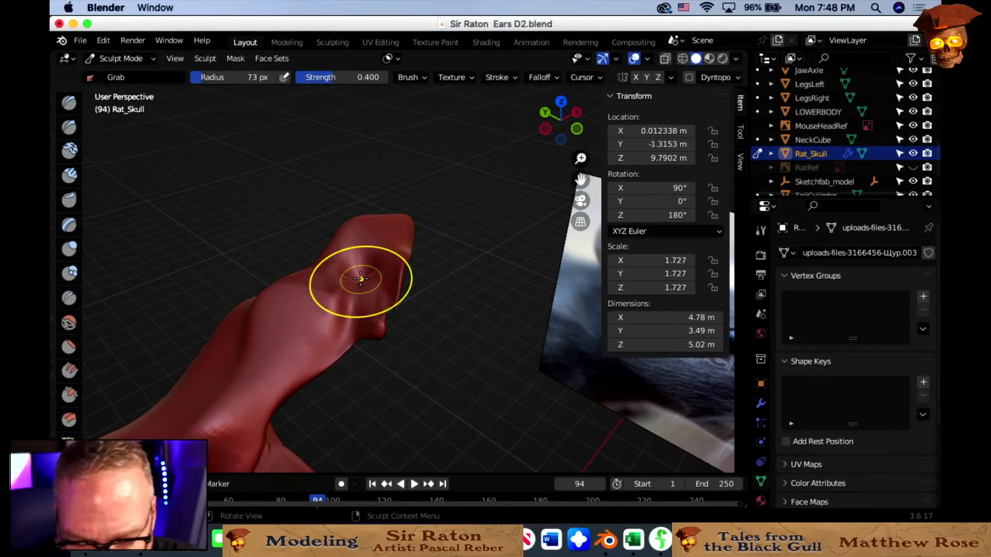
Set the Grab radius to 66 px and pull the creased back of the ear inward just below the tip.
key("f")
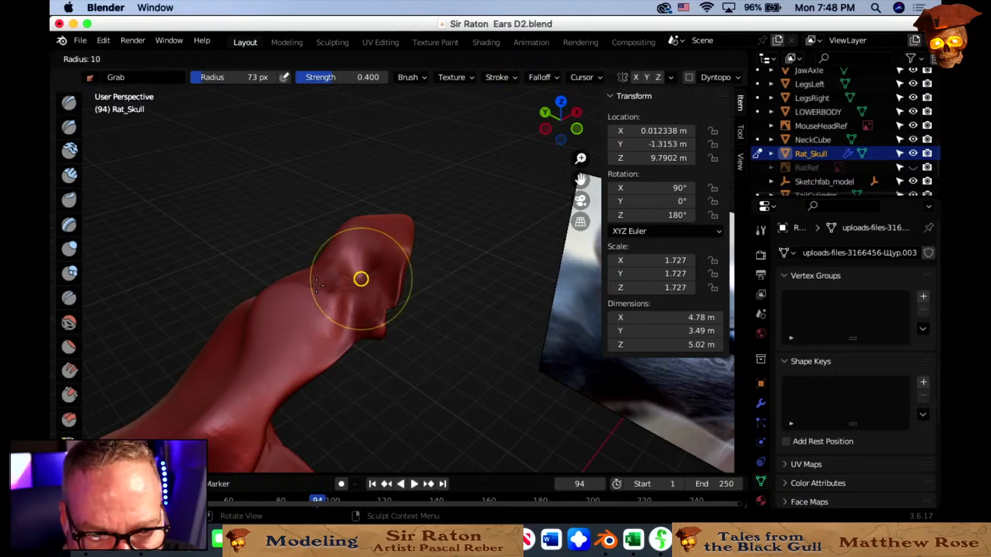
left_click(328, 286)
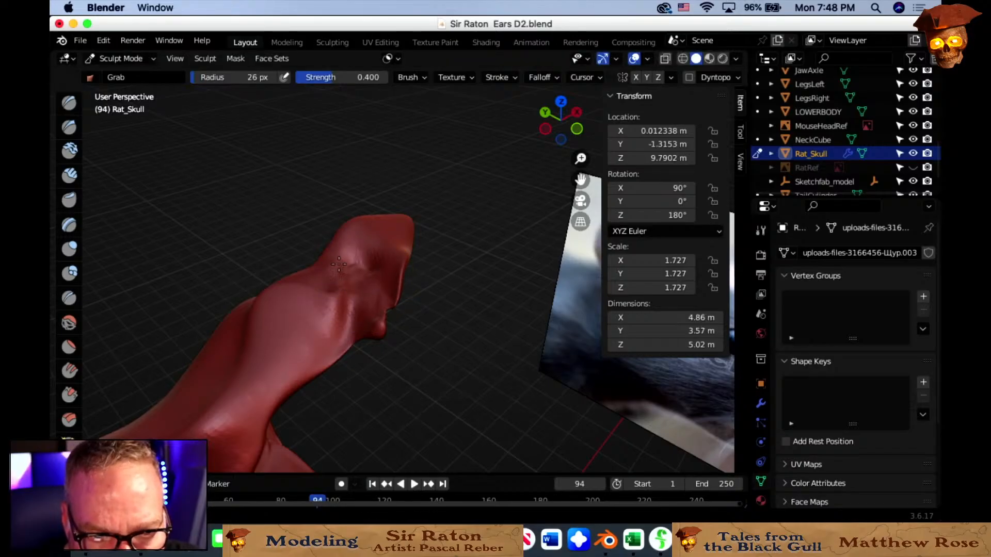
middle_click_drag(339, 264, 326, 261)
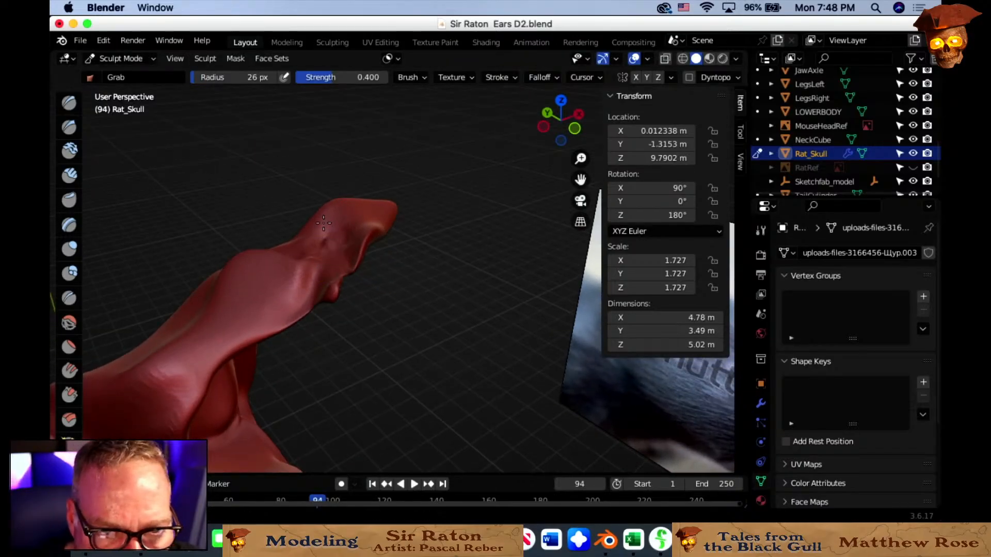
key("f")
left_click(330, 250)
mouse_move(330, 250)
left_mouse_down()
mouse_move(317, 216)
mouse_move(305, 233)
left_mouse_up()
left_click_drag(342, 243, 328, 235)
middle_click_drag(342, 235, 342, 286)
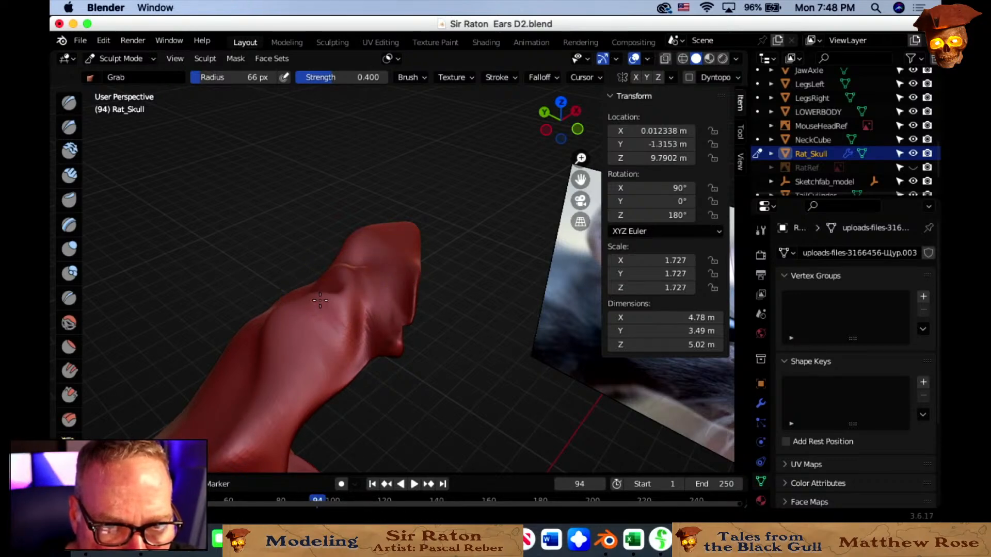
Enlarge the Grab radius to 118 px and reshape the broad back of the ear above its base, undoing one stroke along the way.
middle_click_drag(363, 308, 343, 288)
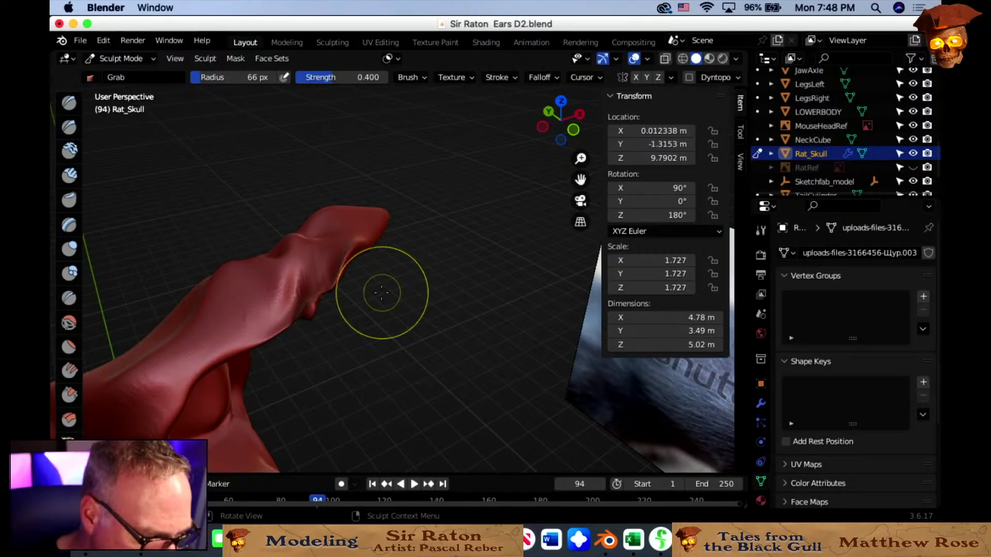
middle_click_drag(426, 324, 483, 304)
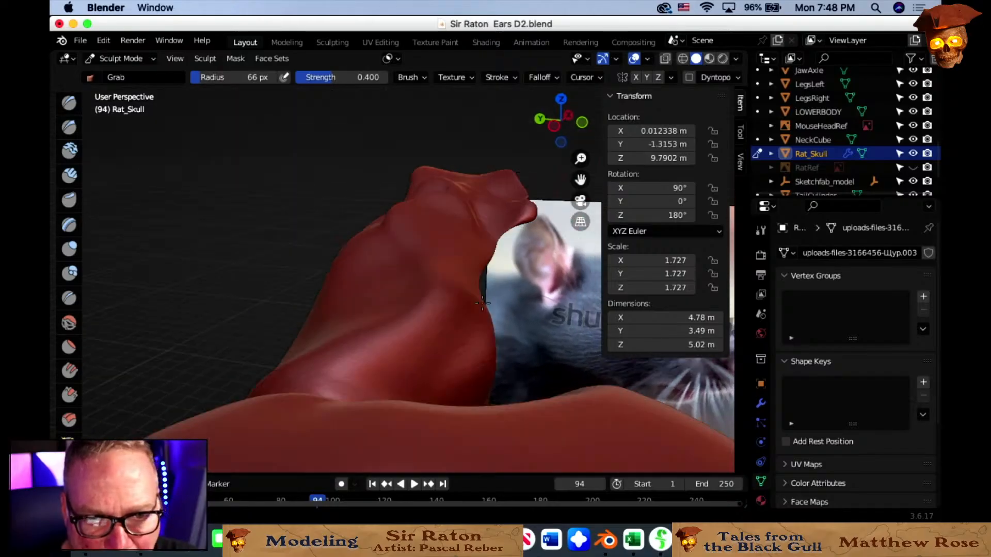
key("f")
left_click(394, 294)
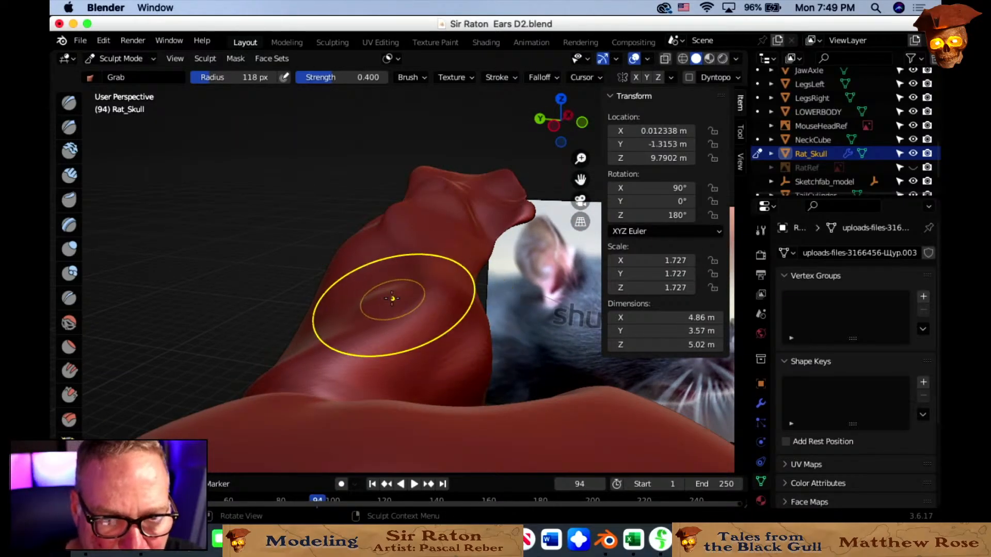
middle_click_drag(388, 283, 398, 297)
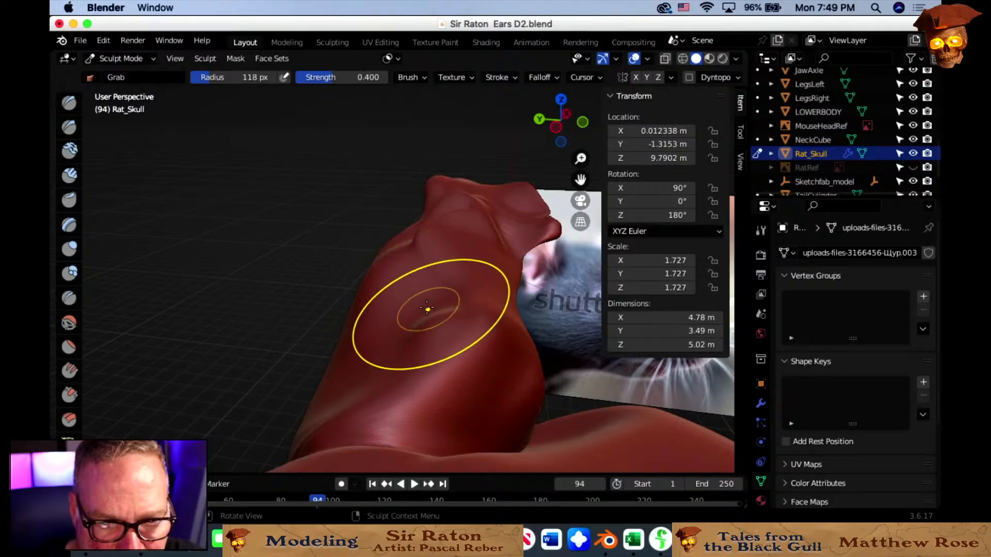
mouse_move(421, 295)
left_mouse_down()
mouse_move(435, 361)
mouse_move(380, 376)
mouse_move(382, 413)
left_mouse_up()
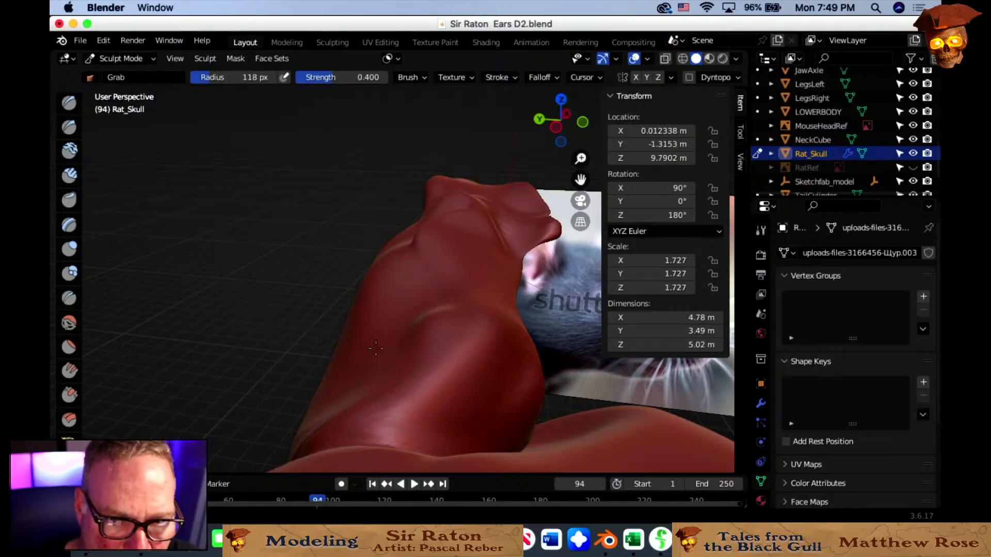
key("super+z")
left_click_drag(399, 369, 387, 343)
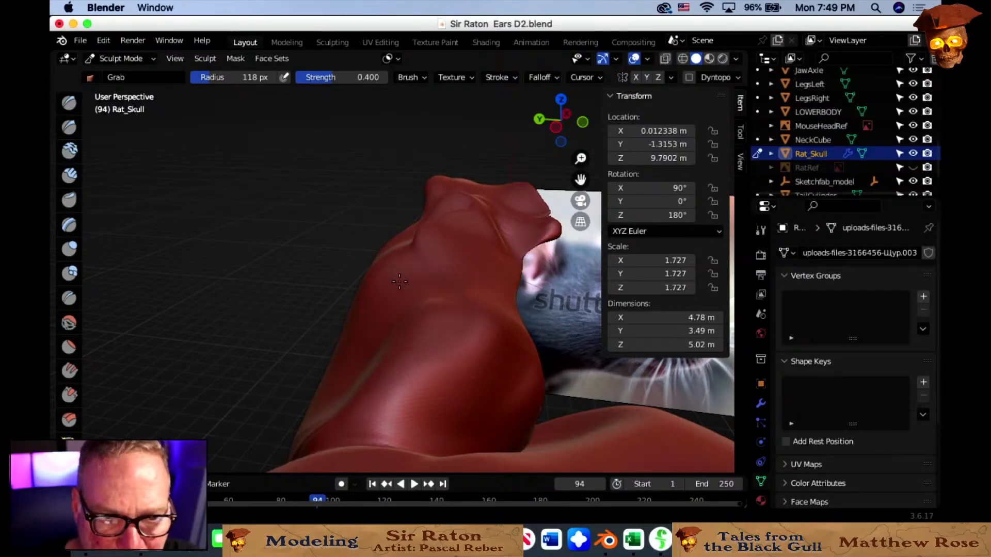
left_click_drag(399, 282, 387, 342)
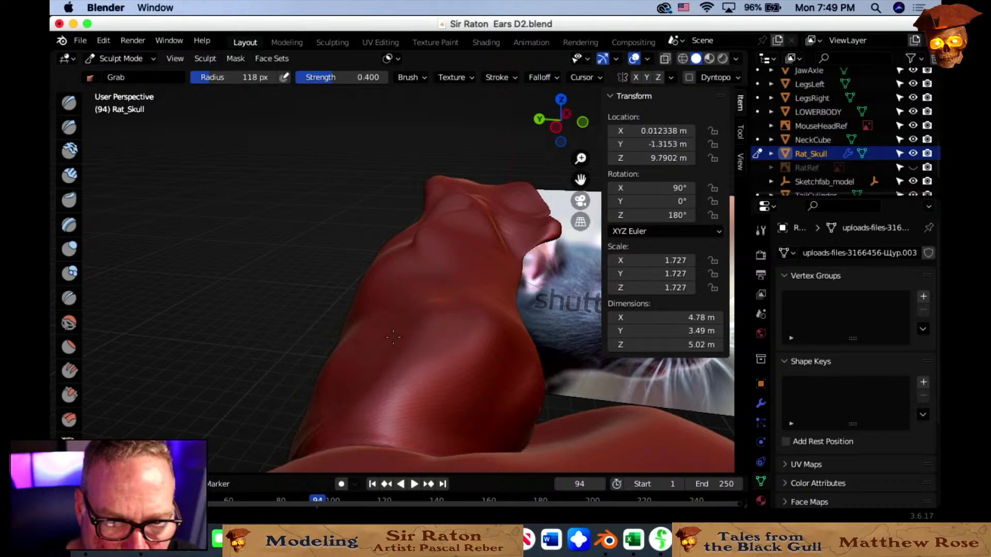
Reduce the Grab radius to 58 px and lift the small pointed lower edge of the fold up toward the ear.
mouse_move(408, 345)
middle_mouse_down()
mouse_move(488, 328)
mouse_move(420, 325)
middle_mouse_up()
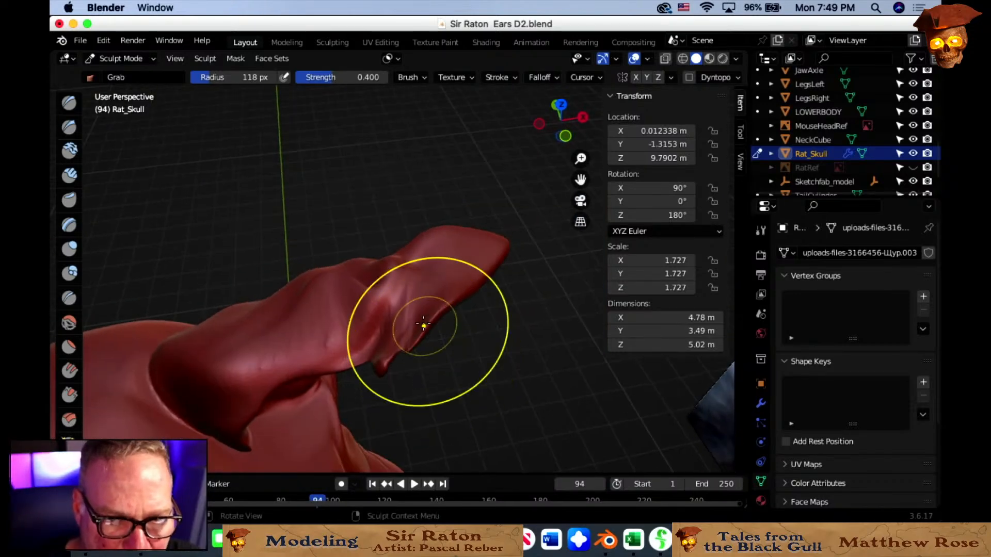
key("f")
left_click(397, 361)
left_click_drag(381, 341, 384, 313)
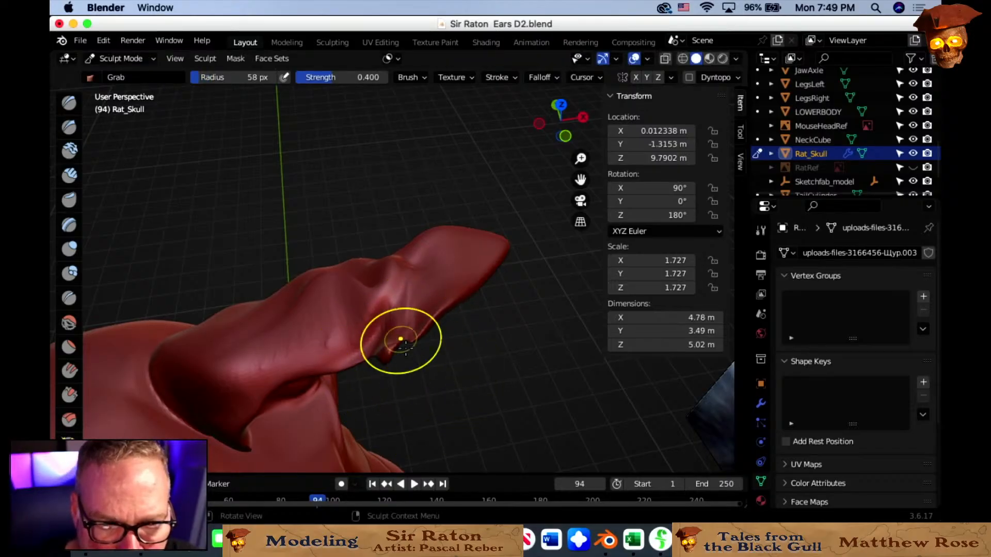
mouse_move(406, 347)
middle_mouse_down("shift")
mouse_move(372, 268)
mouse_move(479, 355)
mouse_move(411, 334)
middle_mouse_up("shift")
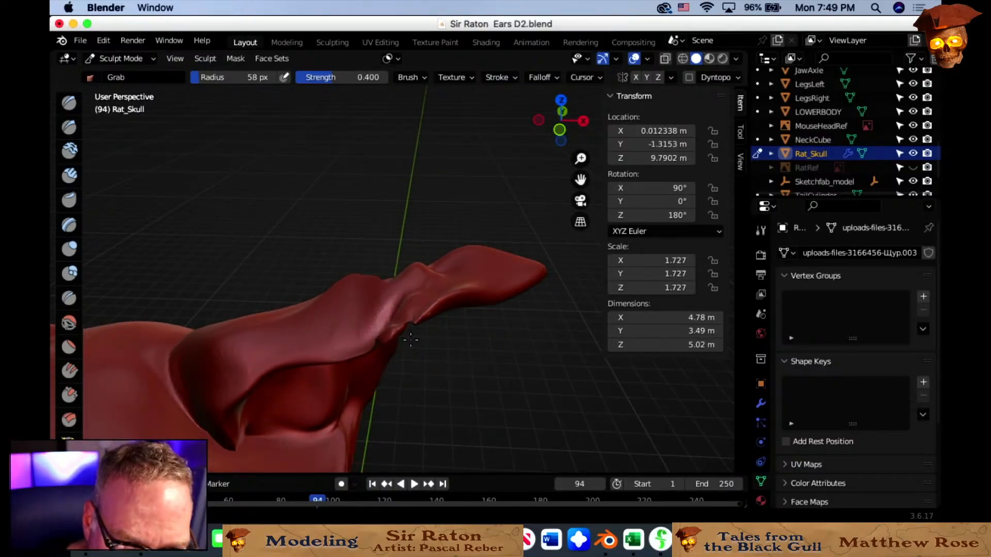
Switch to the Blob brush and build up the crease beside the fold on the back of the ear.
left_click(69, 273)
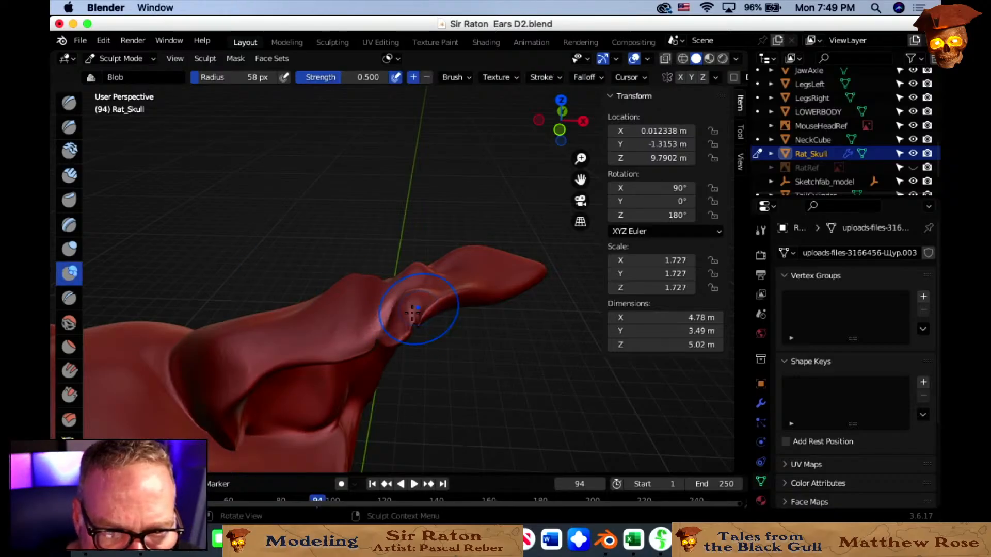
middle_click_drag(413, 312, 471, 317)
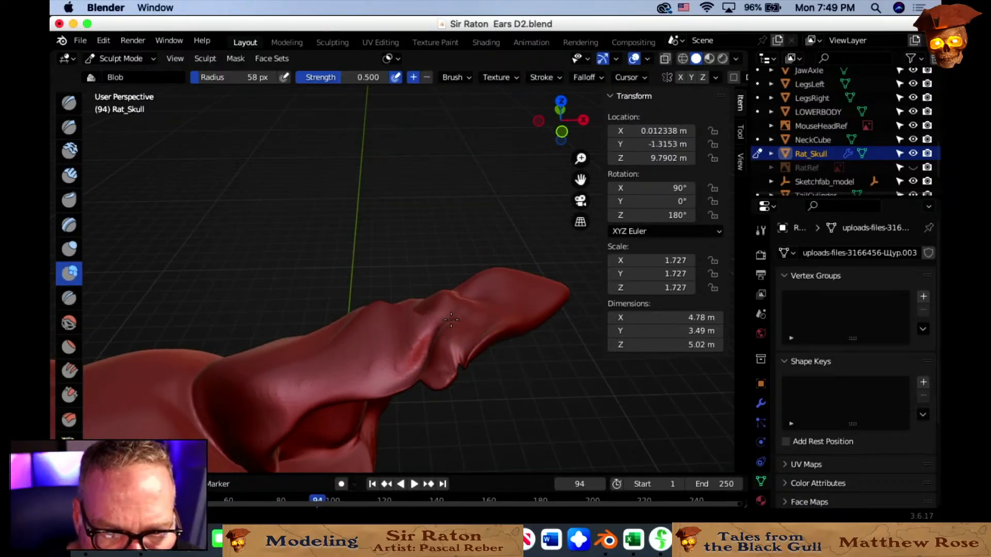
left_click_drag(438, 326, 409, 361)
middle_click_drag(421, 351, 473, 336)
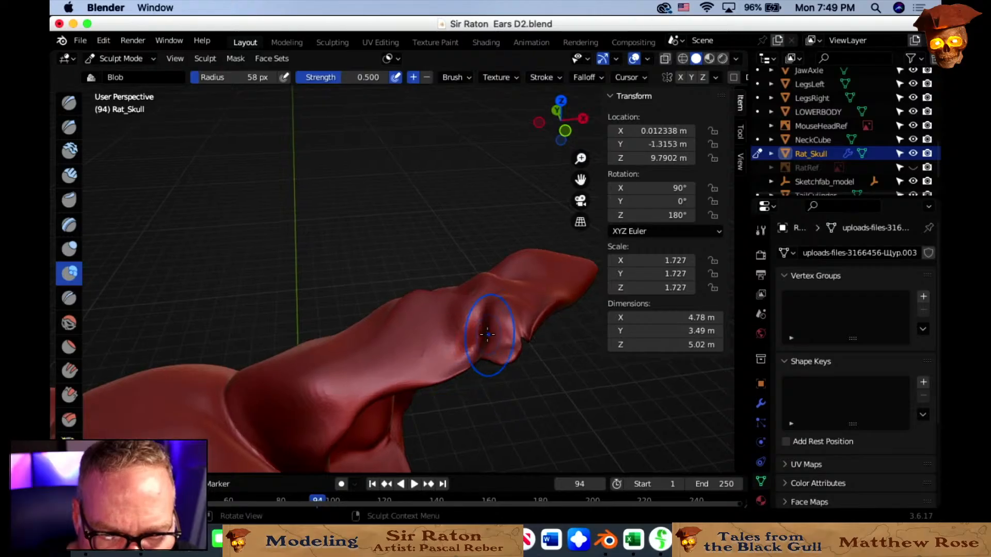
Build up the crease beside the fold with another Blob stroke and pull the ear's tip inward with the Grab brush.
left_click_drag(490, 332, 475, 332)
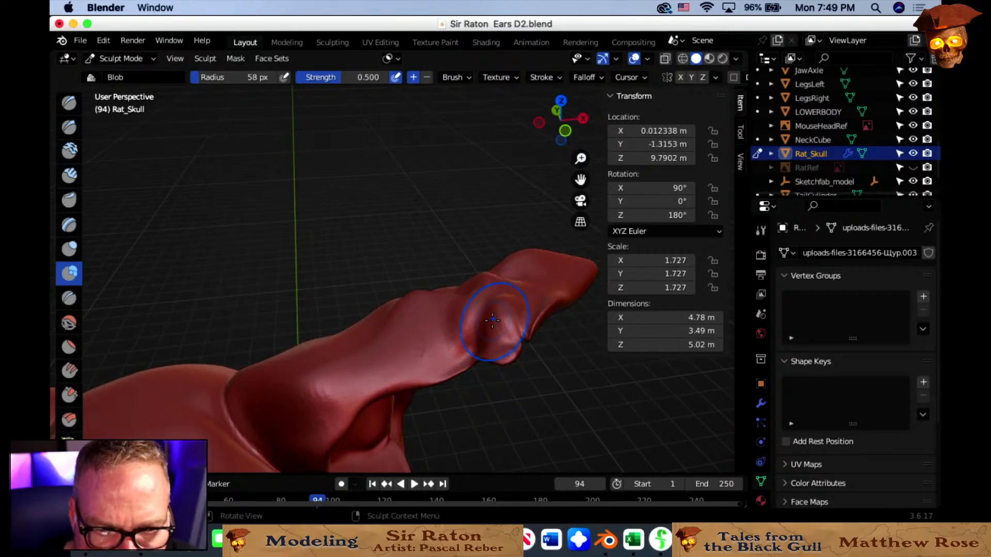
middle_click_drag(472, 341, 478, 317, "shift")
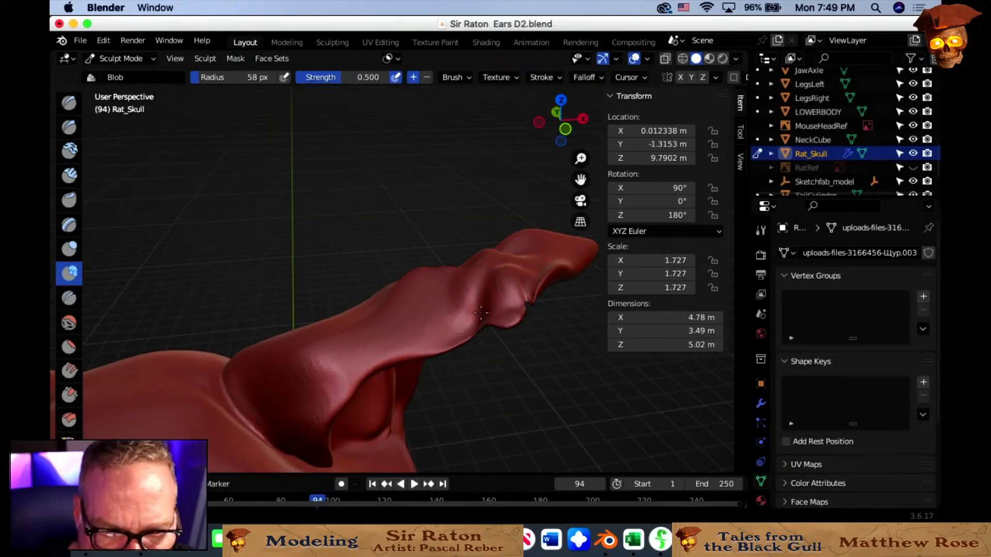
key("g")
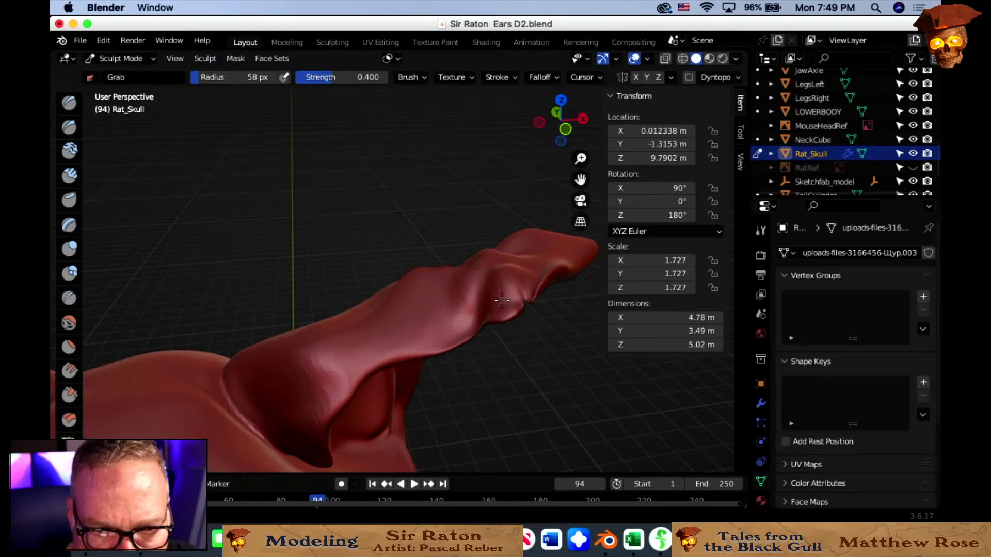
mouse_move(500, 289)
middle_mouse_down()
mouse_move(509, 350)
mouse_move(482, 348)
mouse_move(459, 324)
middle_mouse_up()
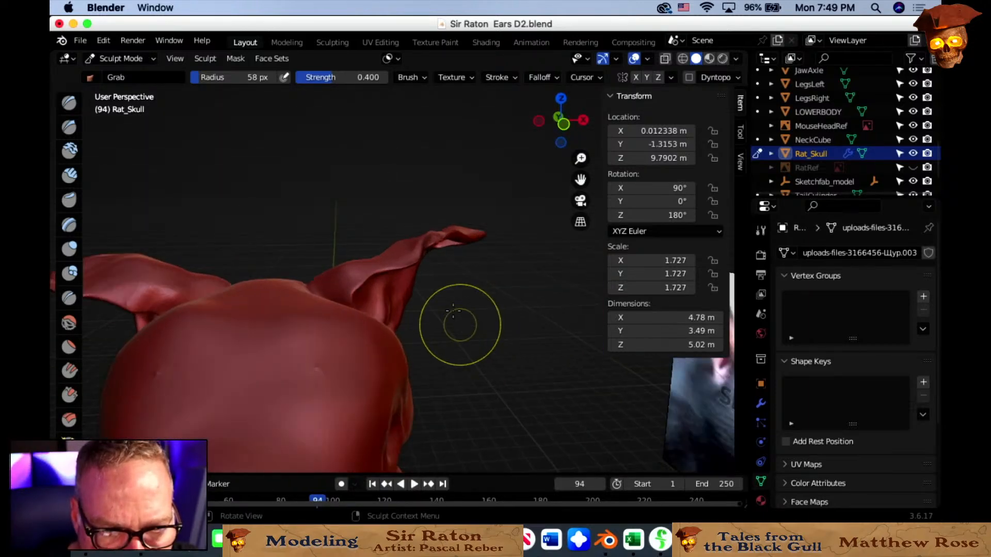
mouse_move(471, 227)
left_mouse_down()
mouse_move(424, 238)
mouse_move(420, 261)
left_mouse_up()
middle_click_drag(466, 267, 469, 266)
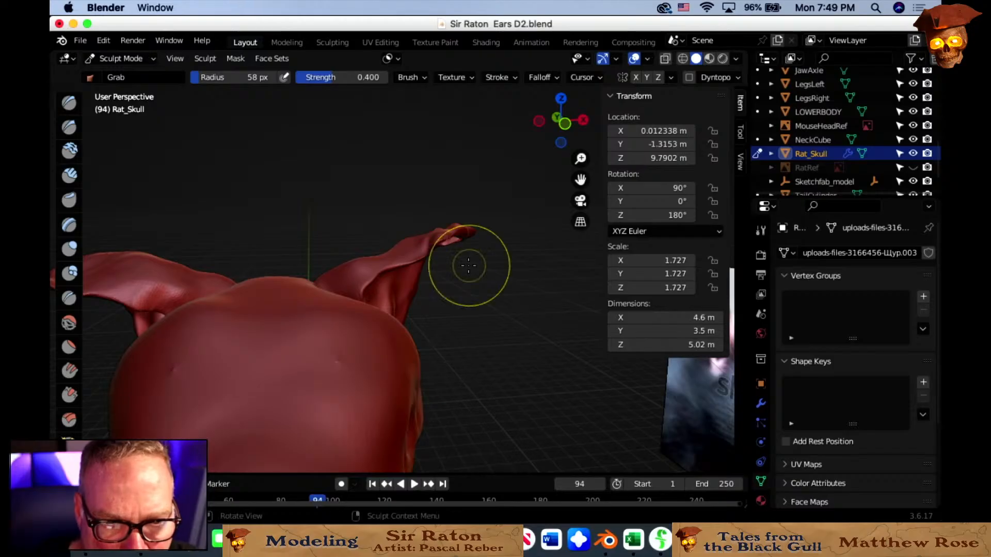
From the front view, enlarge the Grab radius to 86 px and pull the ear's middle and folded tip inward toward the head.
left_click(565, 123)
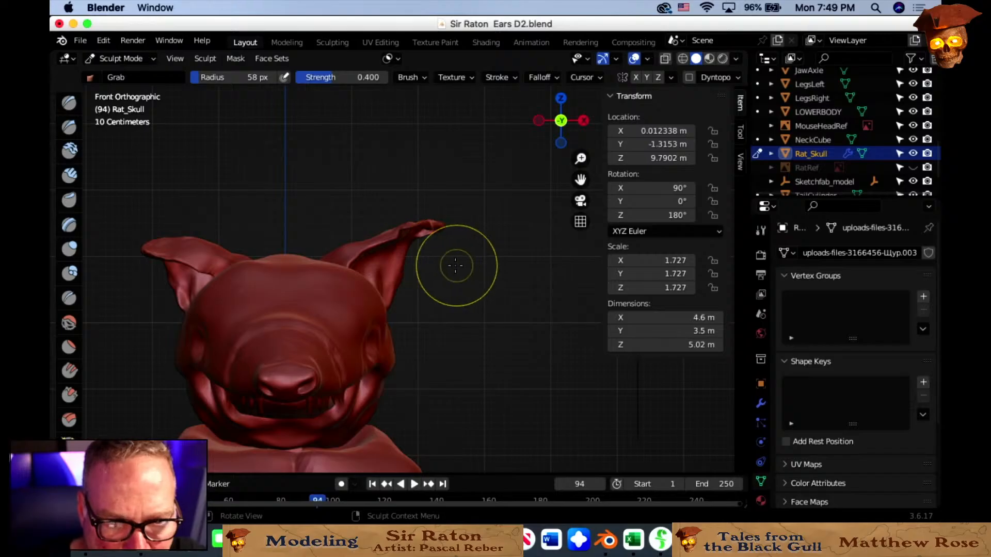
key("f")
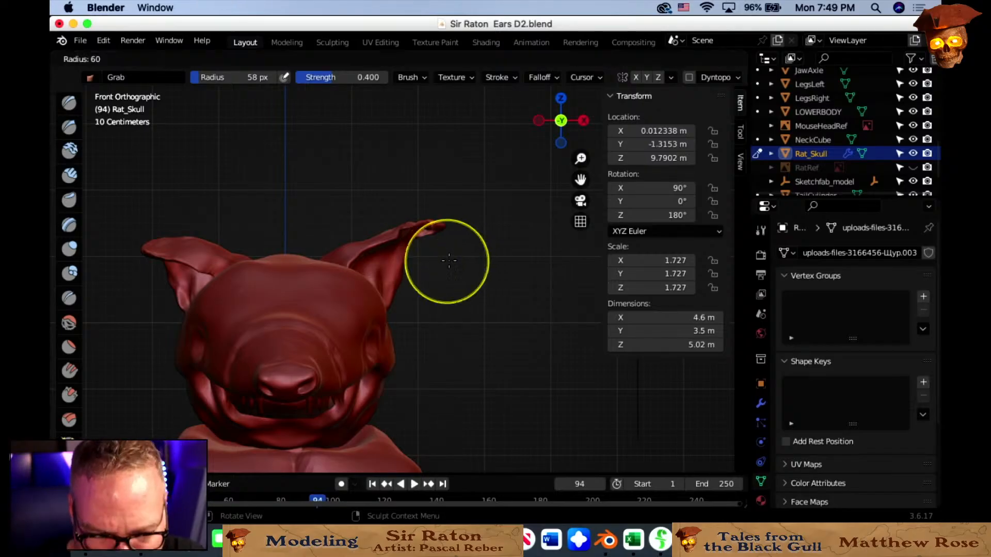
left_click(464, 267)
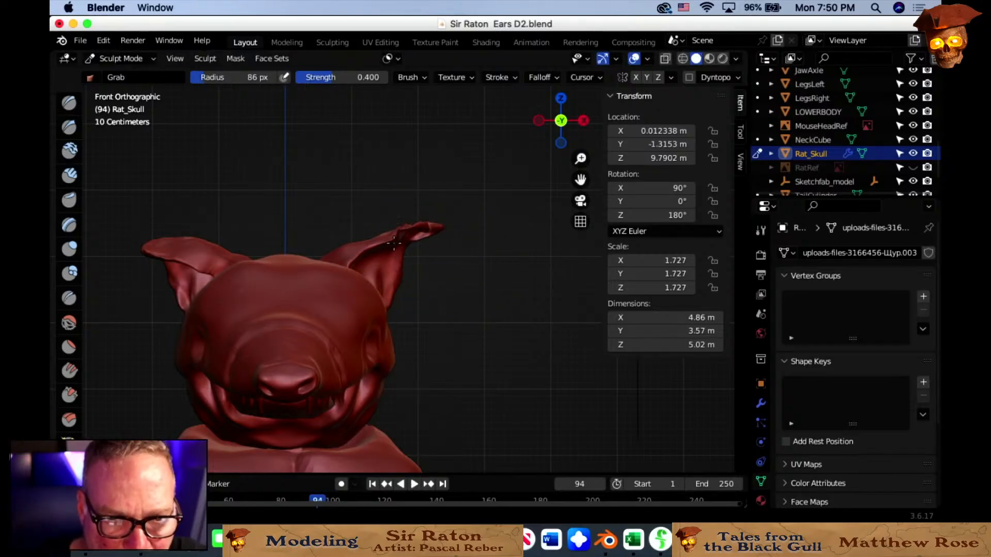
left_click_drag(394, 251, 367, 251)
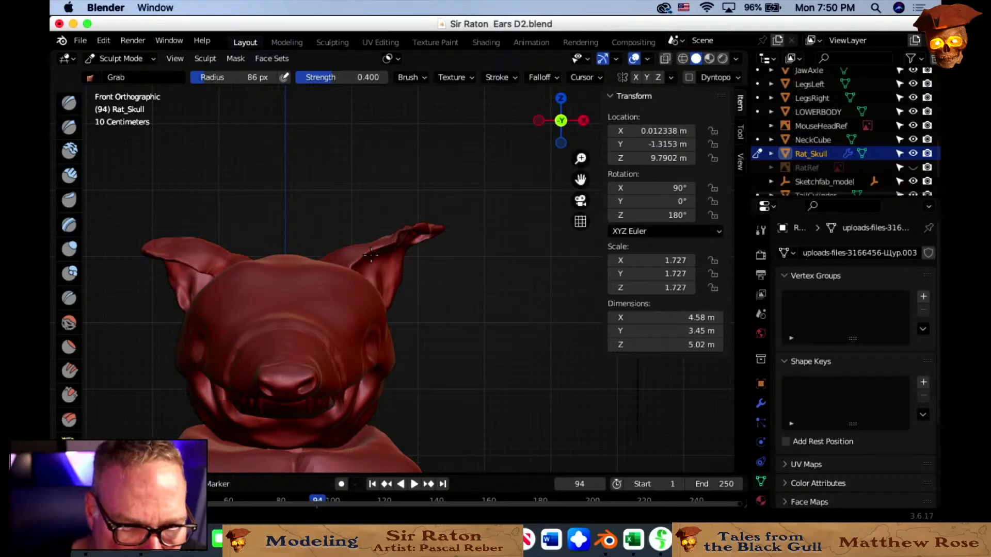
left_click(366, 258)
left_click(422, 229)
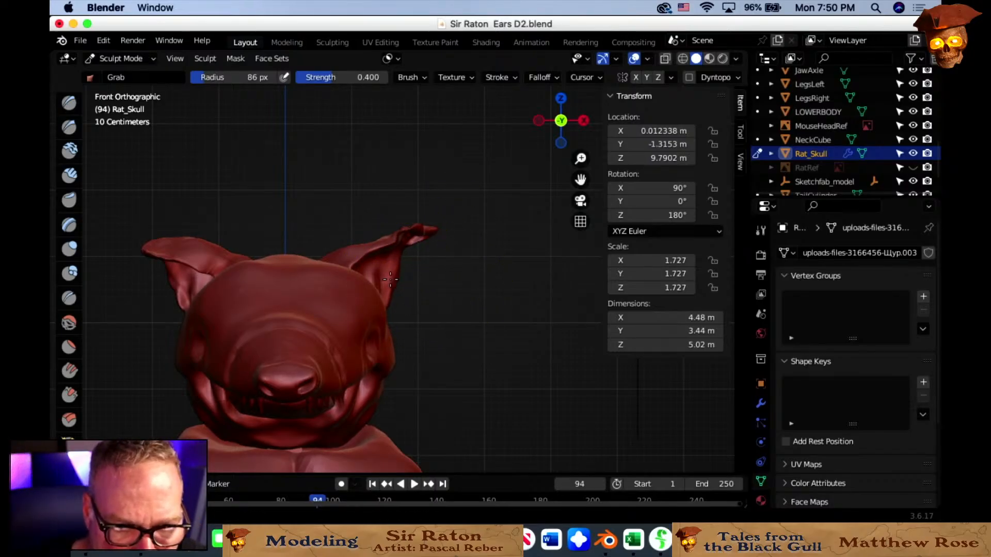
left_click(419, 265)
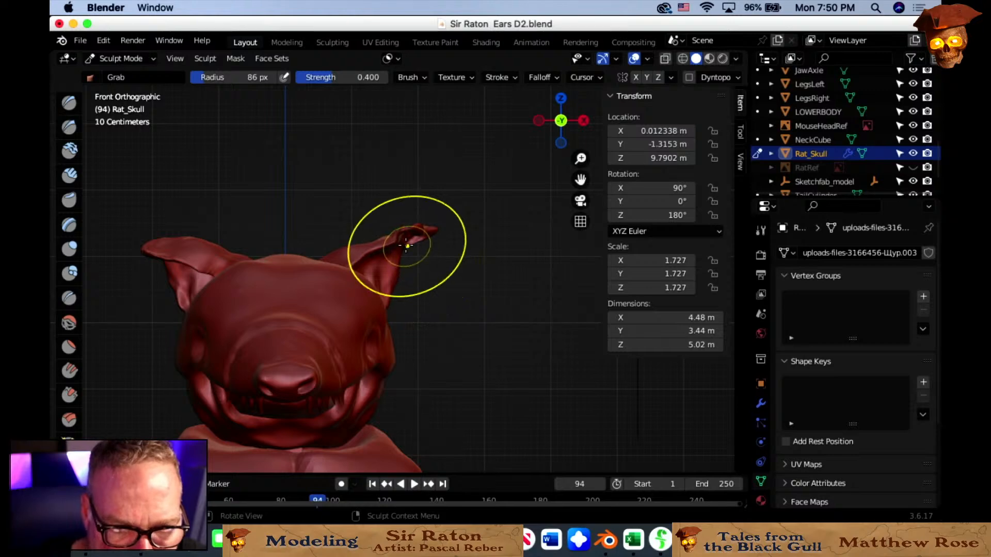
Reduce the Grab radius to 54 px and reshape the ear's tip and the lower edge beside the fold from above.
middle_click_drag(408, 254, 491, 303)
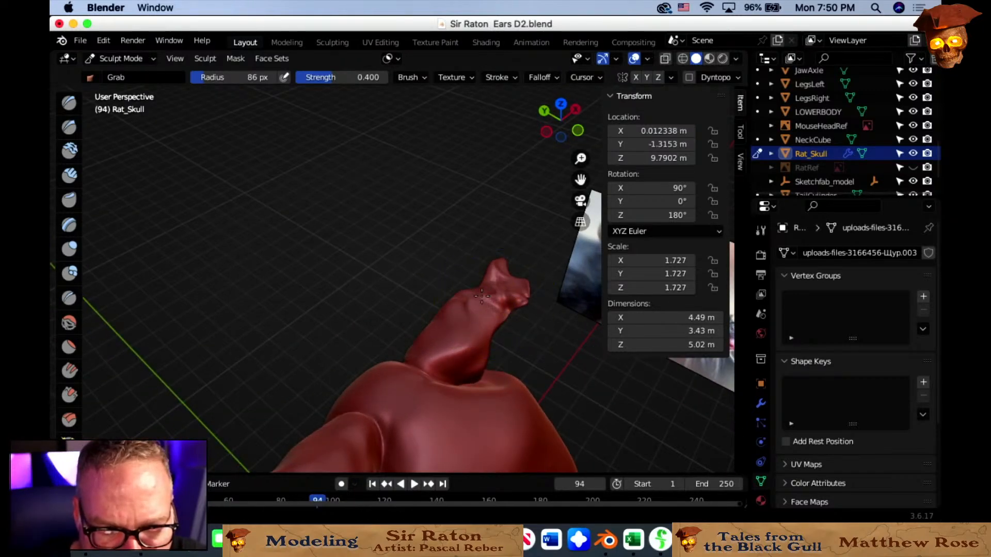
key("f")
left_click(465, 285)
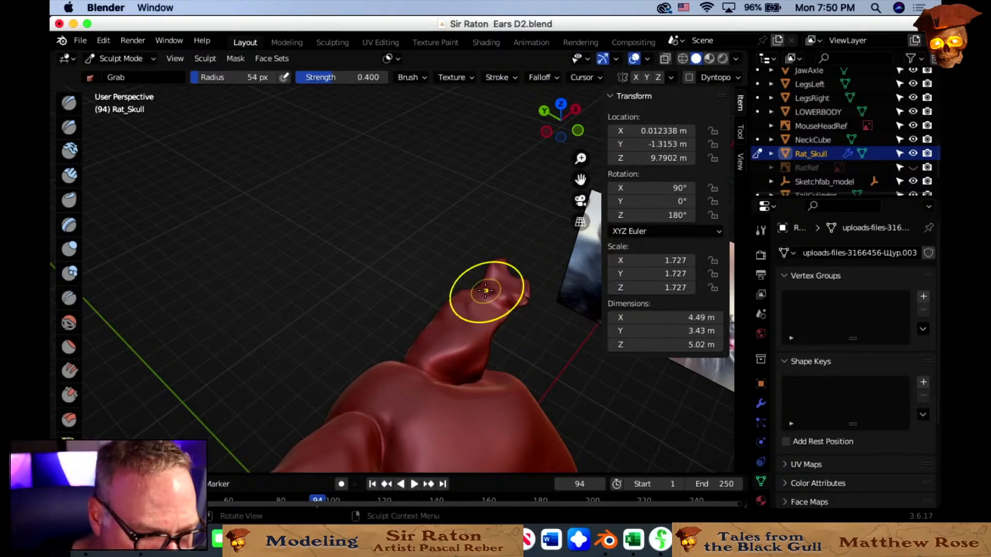
middle_click_drag(500, 298, 554, 311)
left_click_drag(554, 311, 553, 292)
mouse_move(548, 287)
middle_mouse_down()
mouse_move(537, 312)
mouse_move(555, 302)
mouse_move(542, 305)
middle_mouse_up()
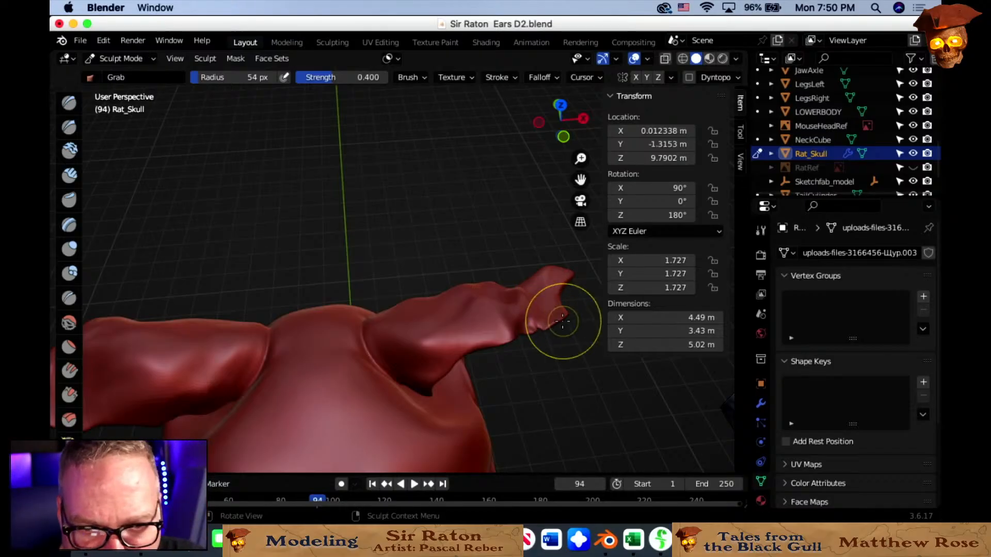
middle_click_drag(549, 332, 559, 319)
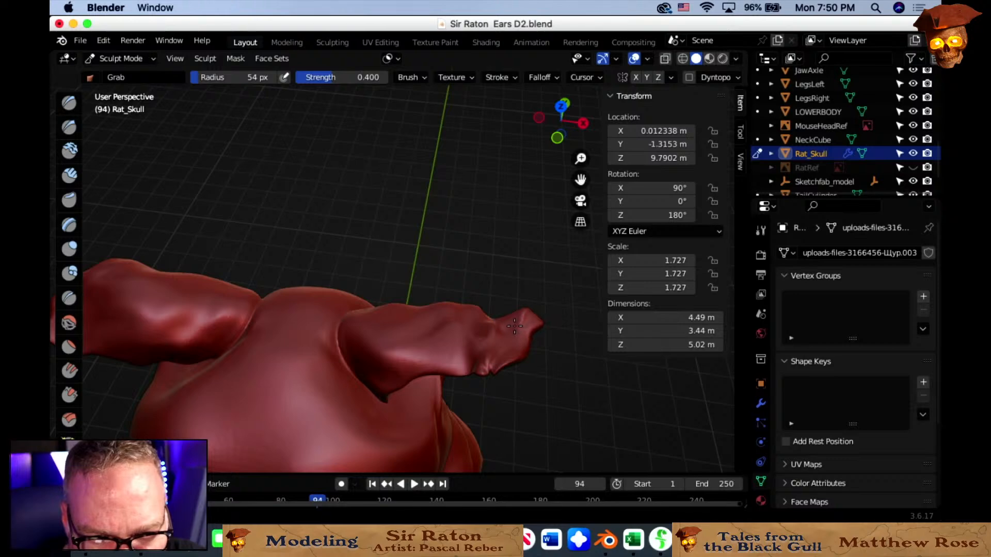
left_click_drag(514, 326, 514, 327)
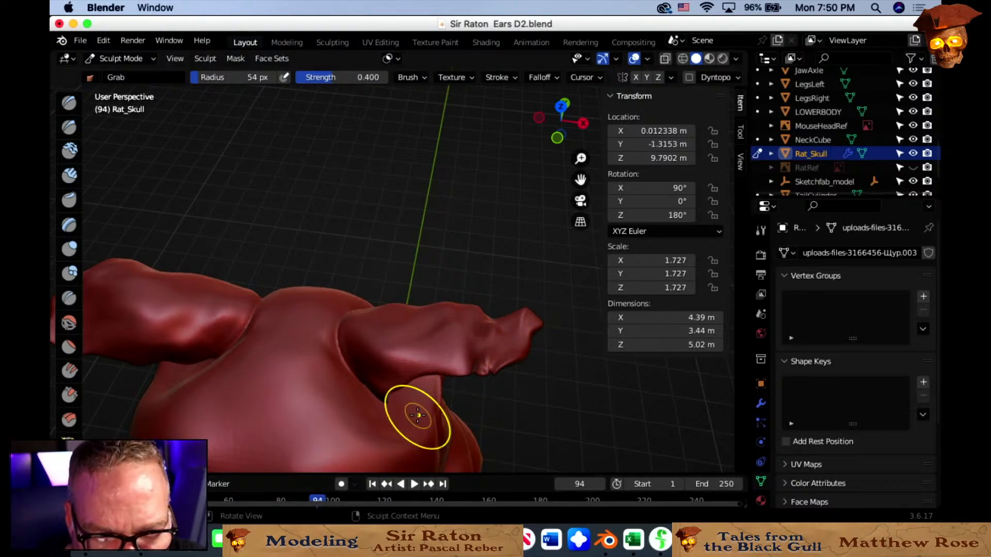
middle_click_drag(480, 370, 503, 349)
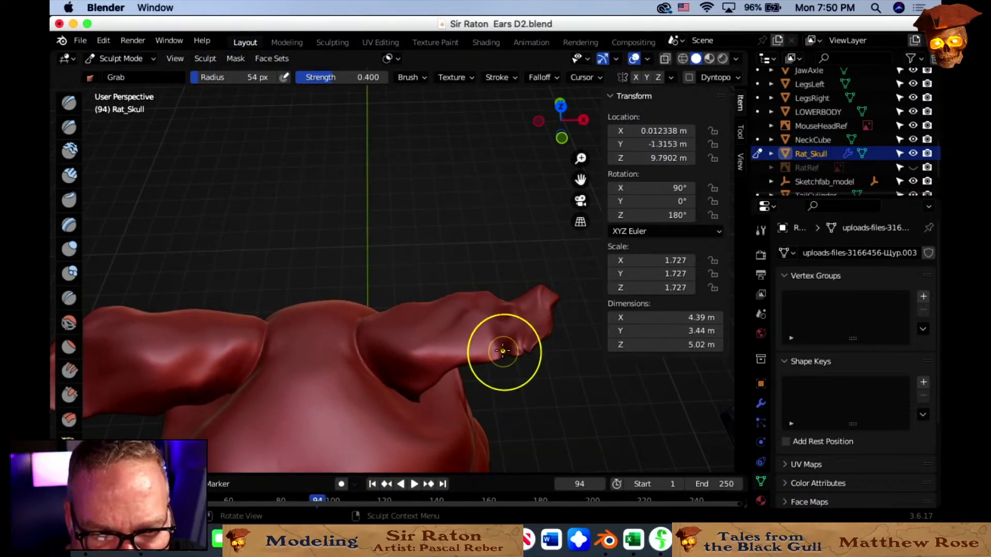
left_click_drag(503, 349, 507, 343)
Adjust the Grab radius to 49 px and lift the ear's lower edge just before the folded tip.
key("f")
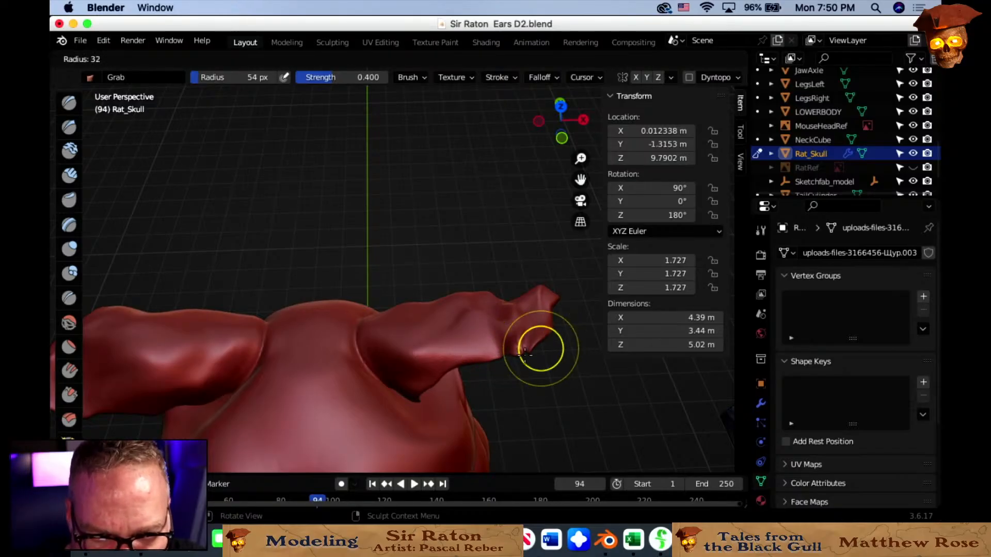
left_click(523, 353)
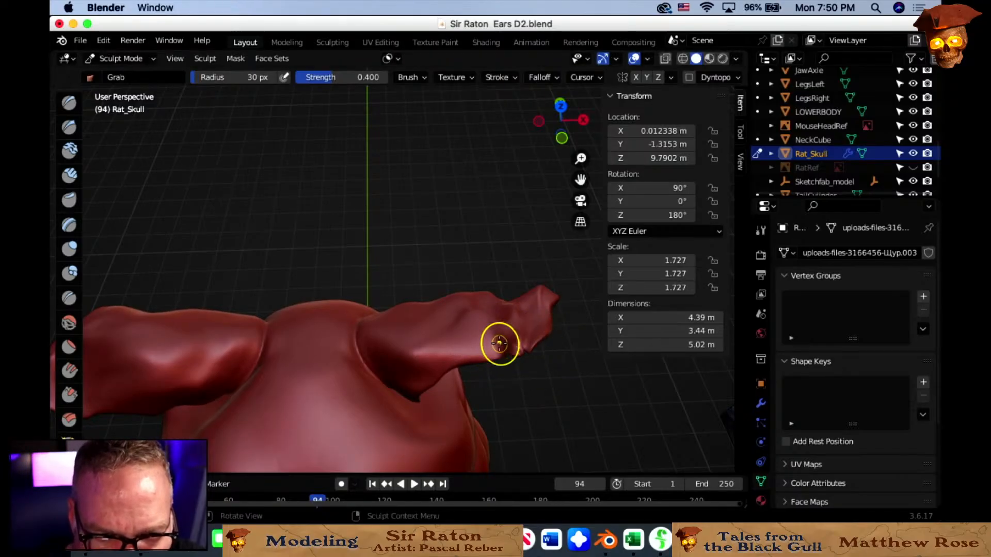
middle_click_drag(499, 343, 507, 301)
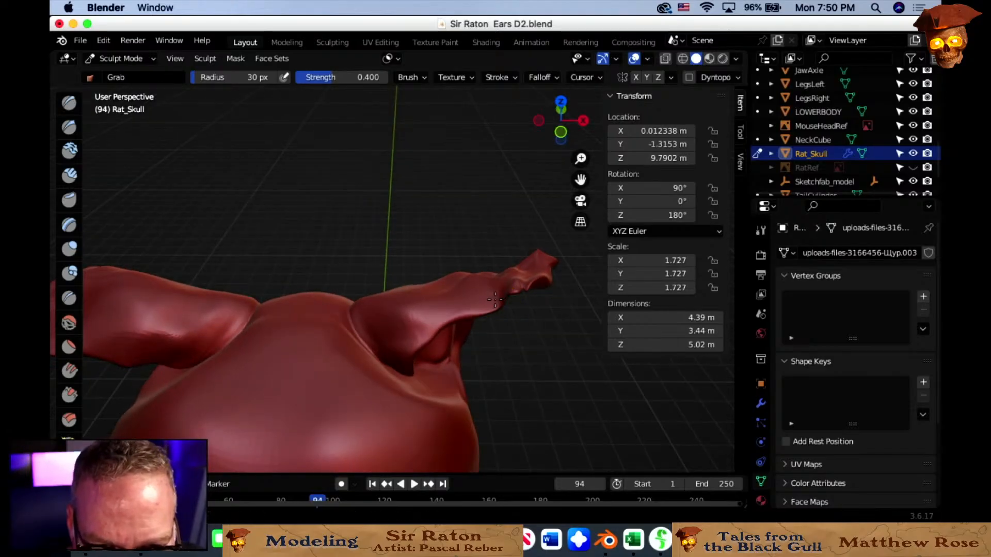
key("f")
left_click(489, 300)
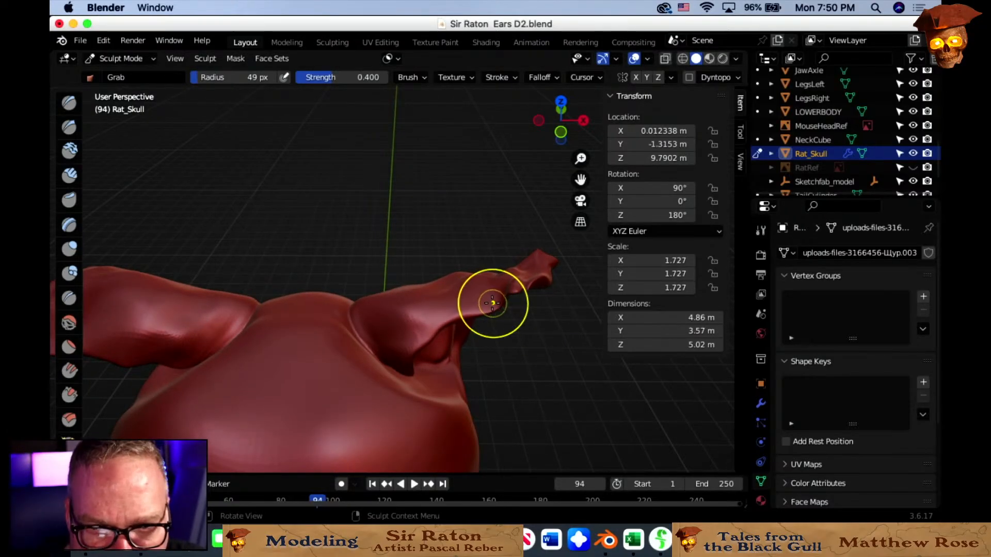
left_click_drag(493, 303, 490, 296)
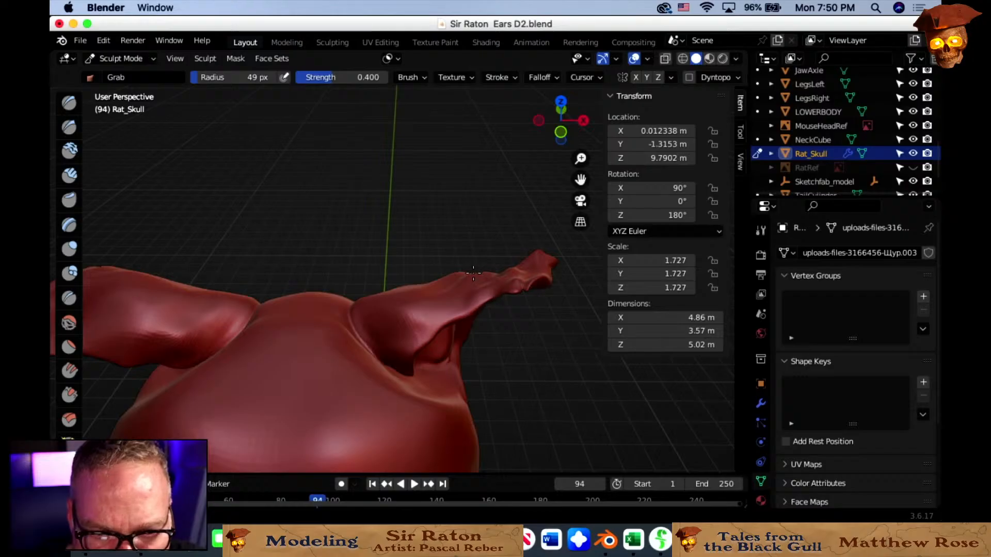
Looking at the ear end-on from above, nudge the outer edges of the folded tip with the Grab brush.
middle_click_drag(500, 294, 326, 377)
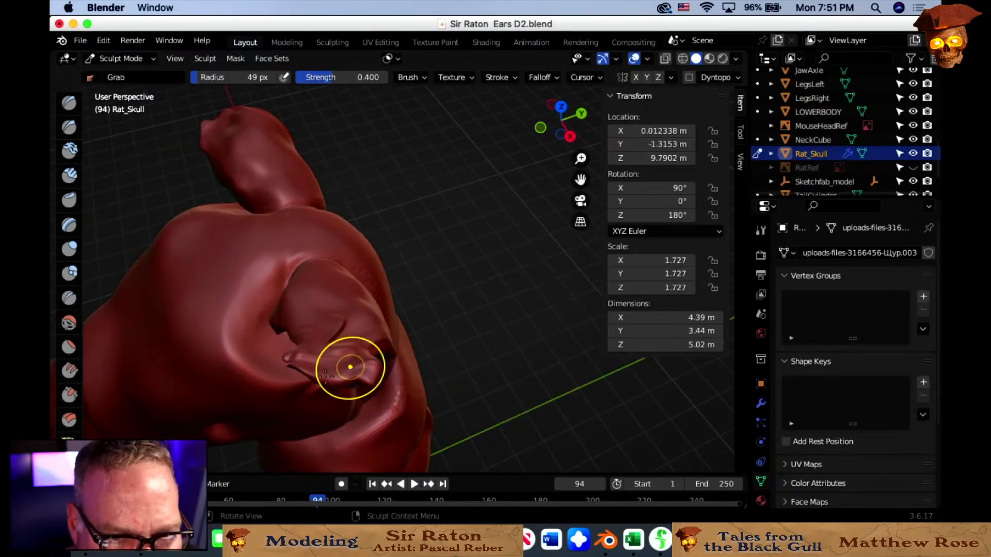
mouse_move(326, 377)
left_mouse_down()
mouse_move(286, 371)
mouse_move(288, 361)
mouse_move(304, 369)
left_mouse_up()
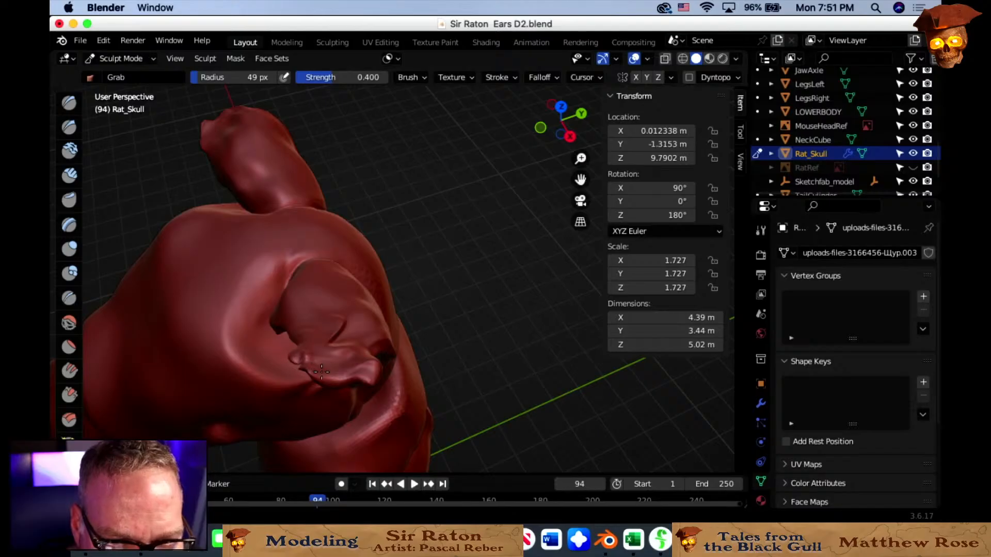
middle_click_drag(331, 374, 314, 354)
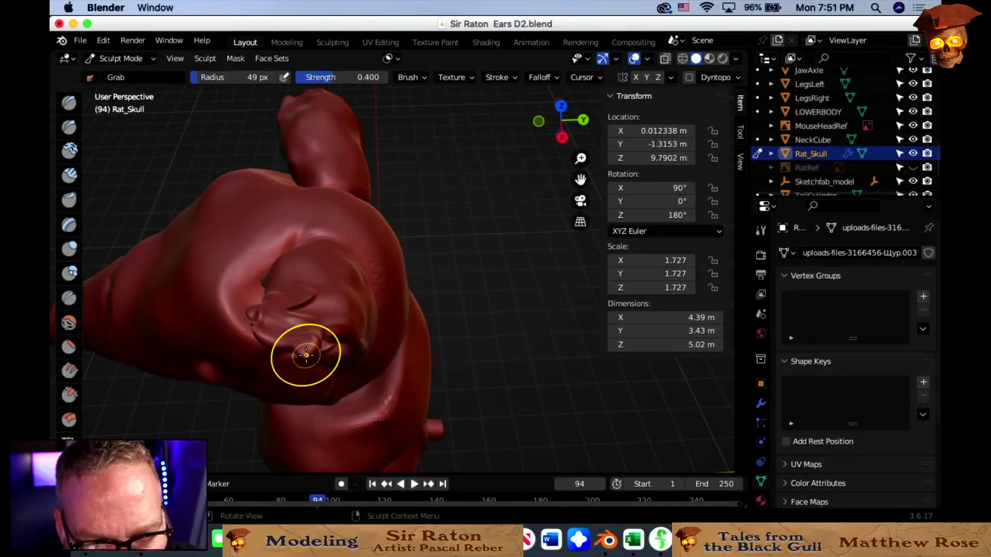
left_click_drag(305, 354, 299, 335)
Enlarge the Grab radius to 122 px and push the underside of the folded ear tip upward from behind.
mouse_move(354, 347)
middle_mouse_down()
mouse_move(316, 343)
mouse_move(251, 372)
mouse_move(414, 311)
mouse_move(362, 223)
middle_mouse_up()
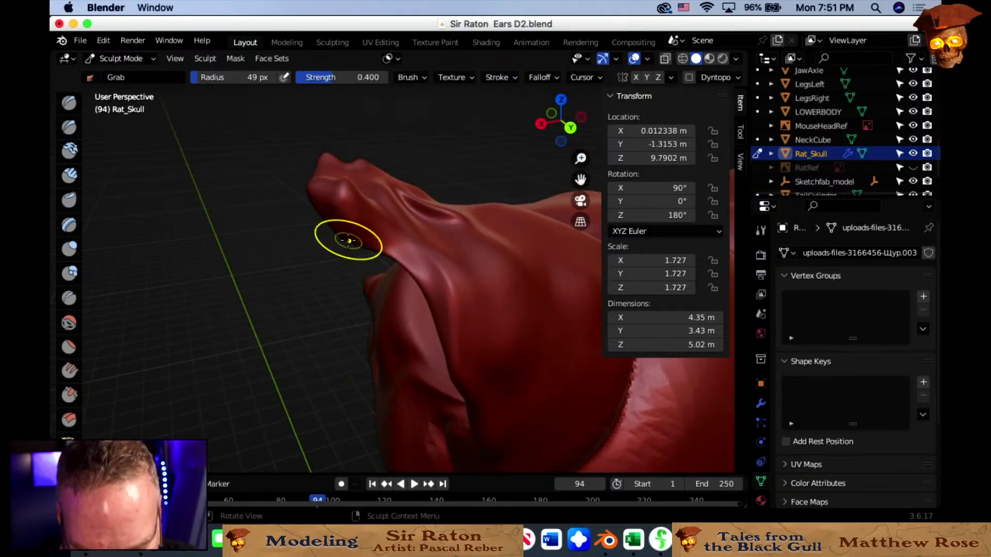
key("f")
left_click(369, 244)
mouse_move(342, 235)
left_mouse_down()
mouse_move(354, 237)
mouse_move(358, 222)
left_mouse_up()
key("f")
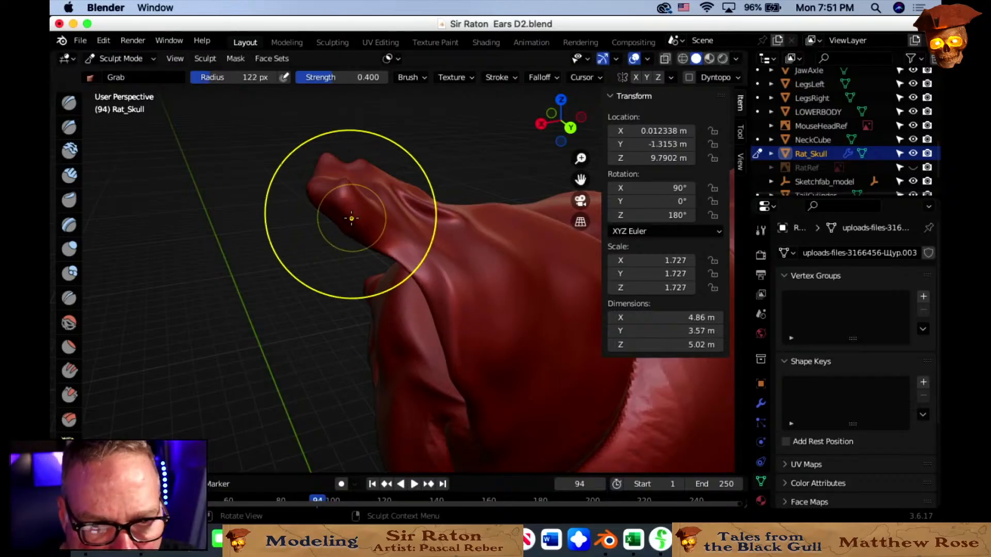
left_click(349, 217)
middle_click_drag(366, 209, 381, 232)
left_click_drag(381, 232, 383, 219)
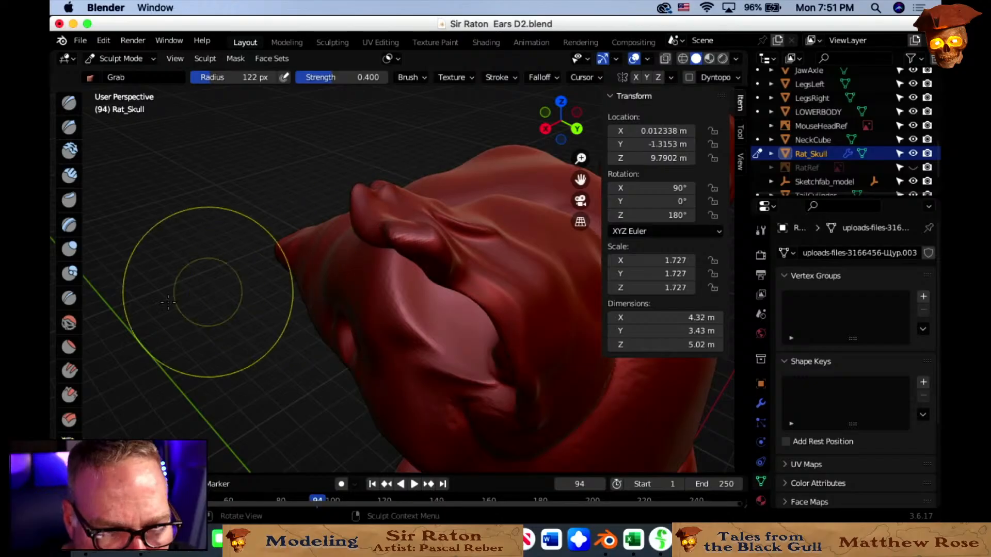
Fill out the creases around the ear's fold using the Inflate/Deflate brush at a 51 px radius, and return to the Grab brush.
left_click(70, 248)
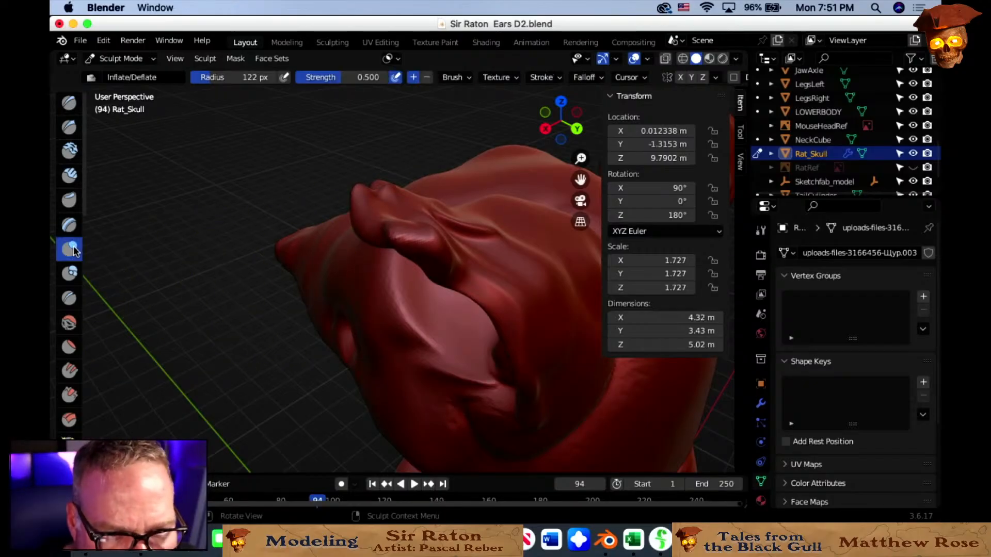
middle_click_drag(464, 254, 457, 267)
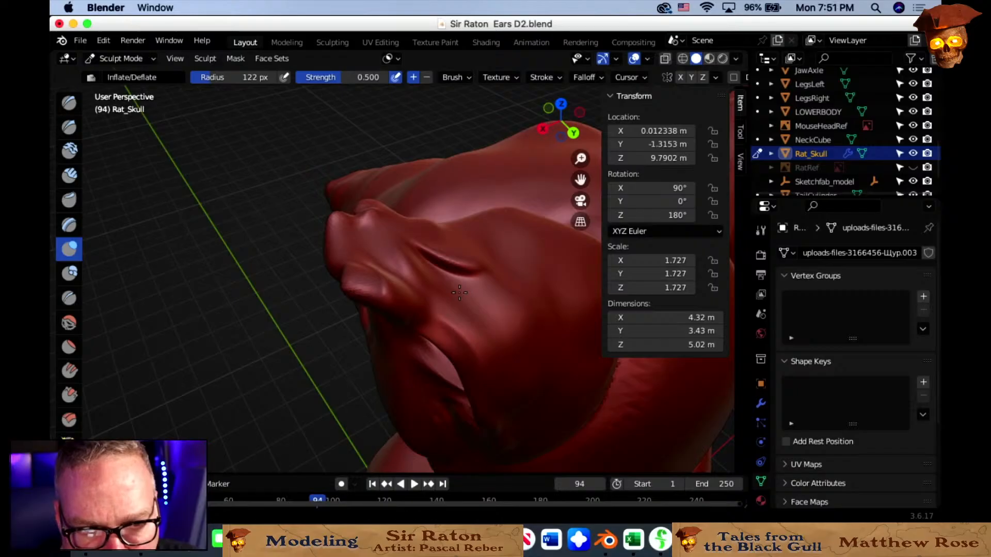
key("f")
left_click(418, 267)
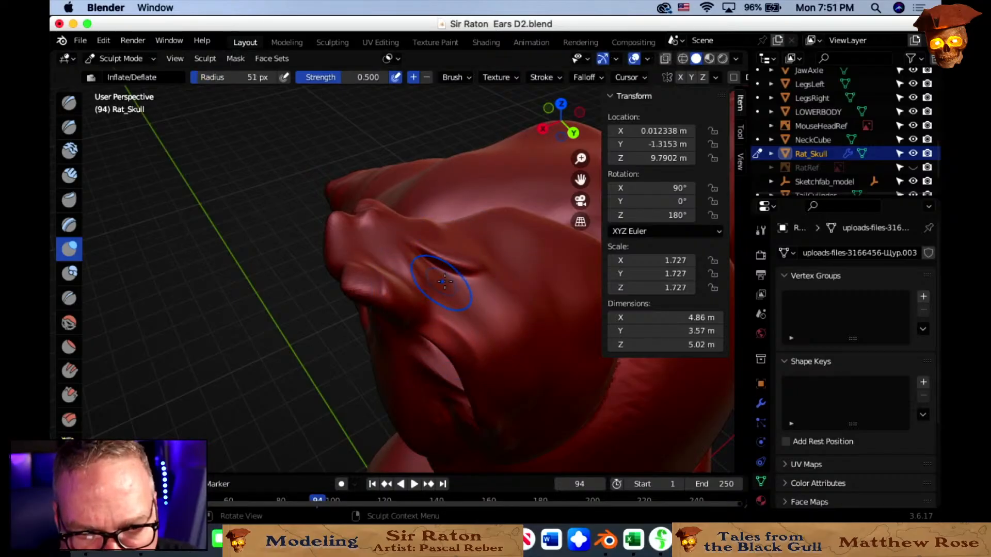
middle_click_drag(442, 270, 695, 298)
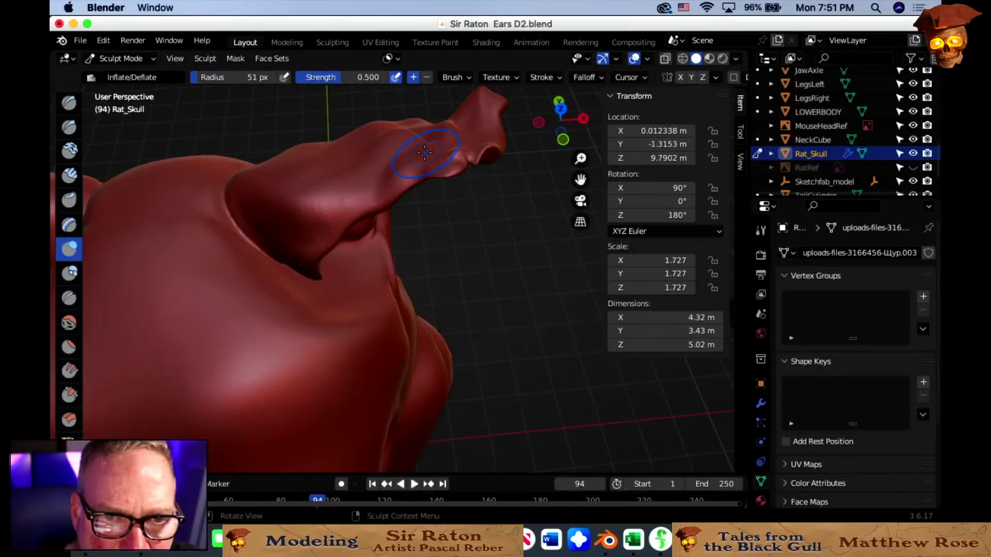
middle_click_drag(393, 191, 370, 180)
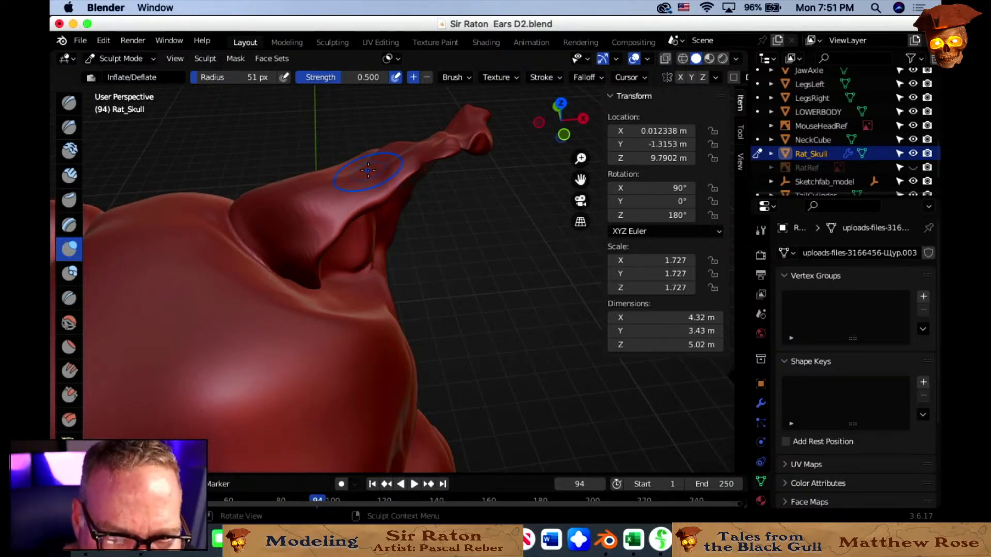
mouse_move(368, 166)
middle_mouse_down()
mouse_move(455, 159)
mouse_move(462, 186)
mouse_move(480, 183)
mouse_move(510, 204)
middle_mouse_up()
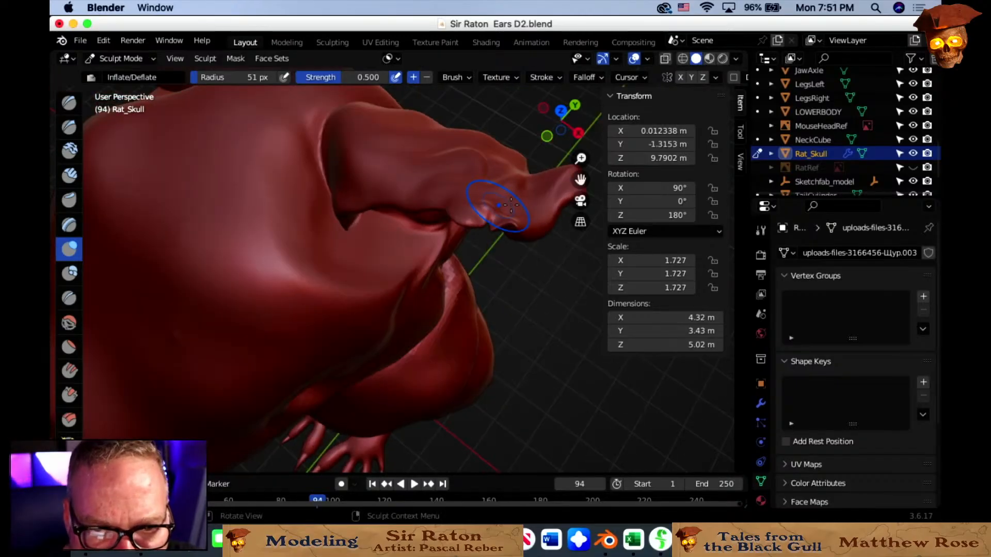
left_click_drag(518, 205, 518, 184)
key("g")
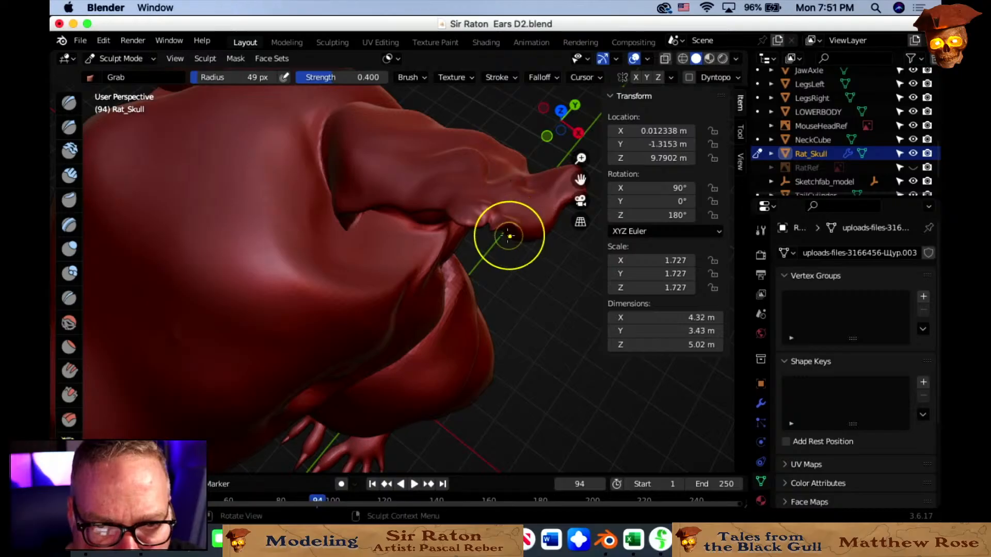
Set the Grab radius to 54 px and pull the ear's rear edge outward just behind the folded tip.
mouse_move(509, 236)
middle_mouse_down()
mouse_move(509, 205)
mouse_move(531, 199)
middle_mouse_up()
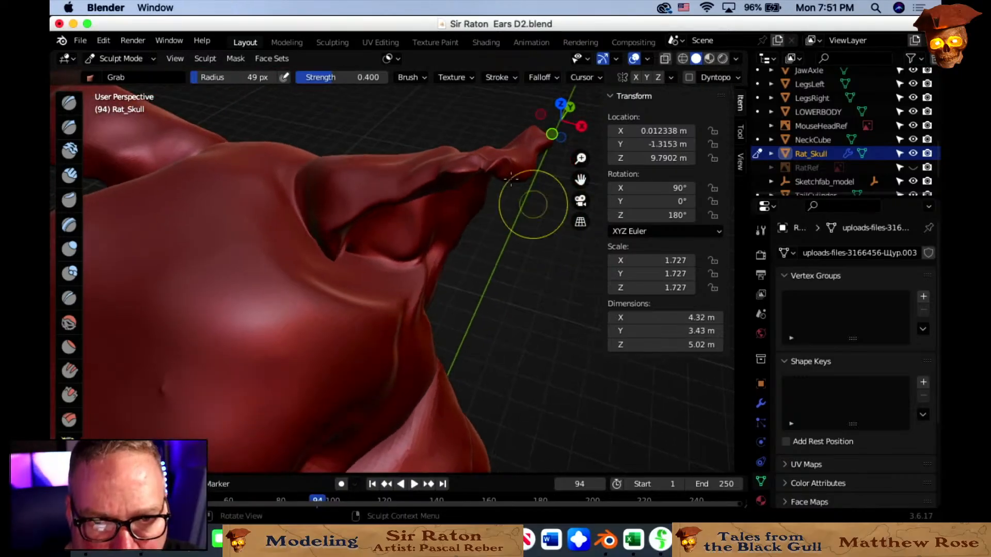
middle_click_drag(514, 163, 471, 184)
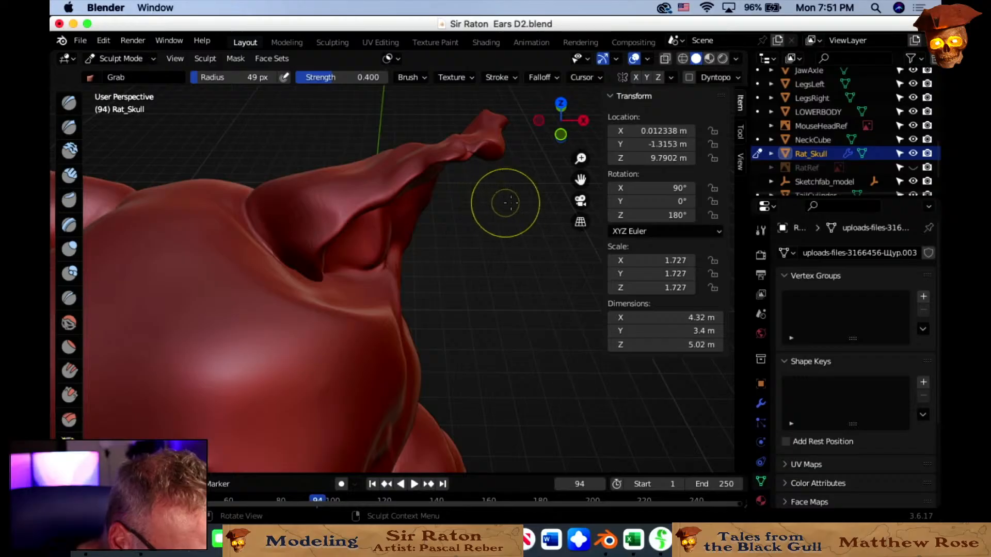
mouse_move(537, 215)
middle_mouse_down()
mouse_move(371, 195)
mouse_move(336, 178)
mouse_move(320, 188)
mouse_move(308, 166)
mouse_move(317, 188)
mouse_move(288, 215)
mouse_move(305, 199)
mouse_move(323, 200)
mouse_move(285, 201)
middle_mouse_up()
key("f")
left_click(304, 206)
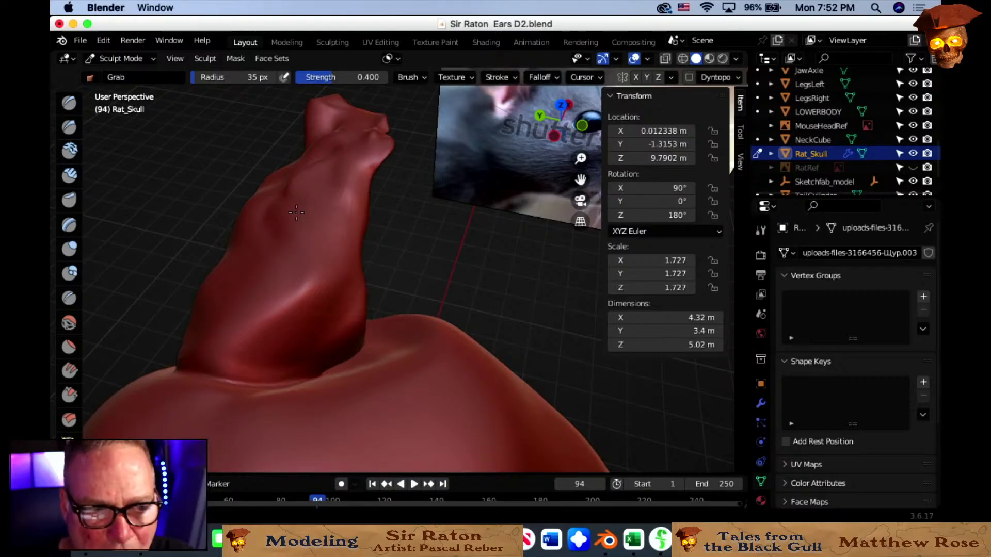
mouse_move(296, 211)
middle_mouse_down()
mouse_move(479, 219)
mouse_move(325, 206)
mouse_move(433, 237)
mouse_move(326, 215)
middle_mouse_up()
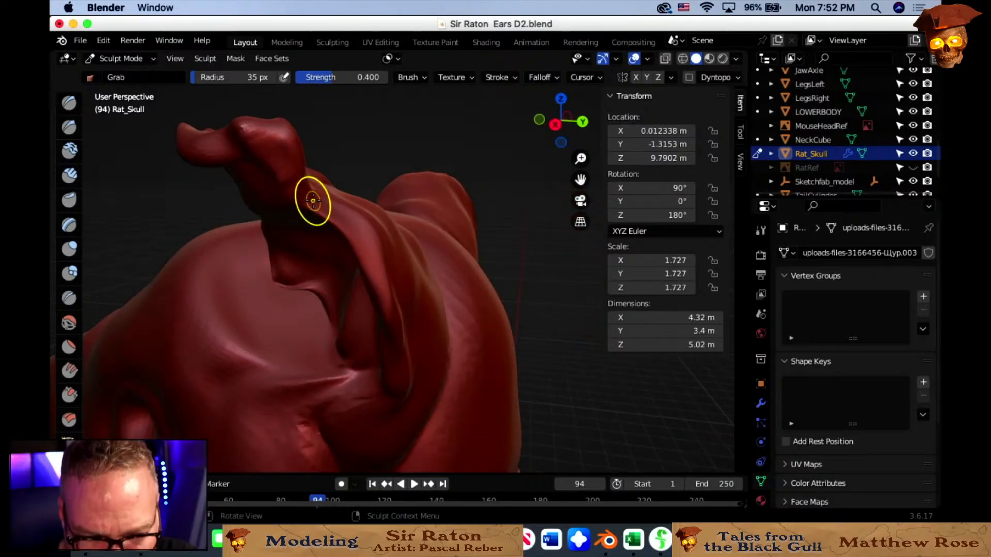
key("f")
left_click(321, 206)
mouse_move(321, 206)
left_mouse_down()
mouse_move(316, 198)
mouse_move(340, 188)
left_mouse_up()
left_click_drag(338, 223, 366, 203)
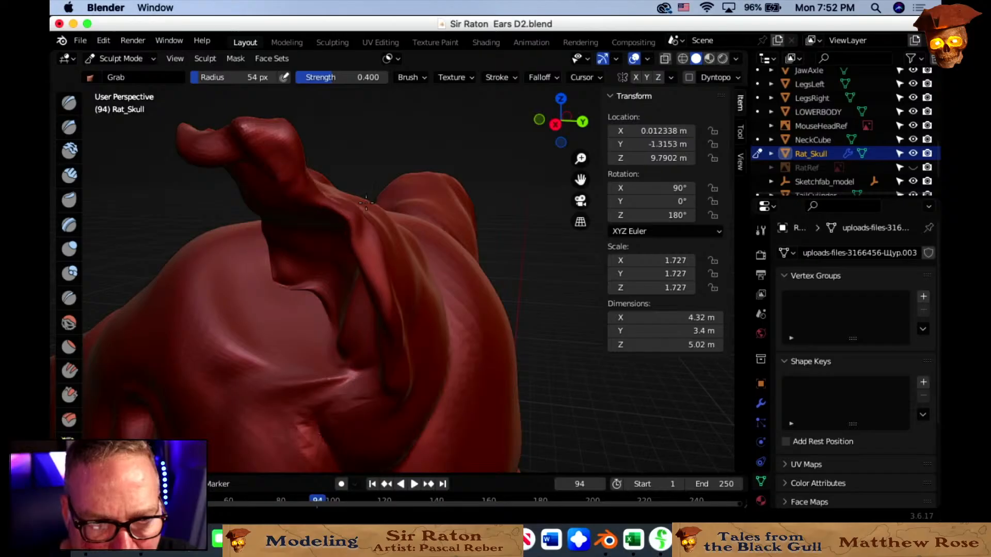
middle_click_drag(362, 203, 474, 206)
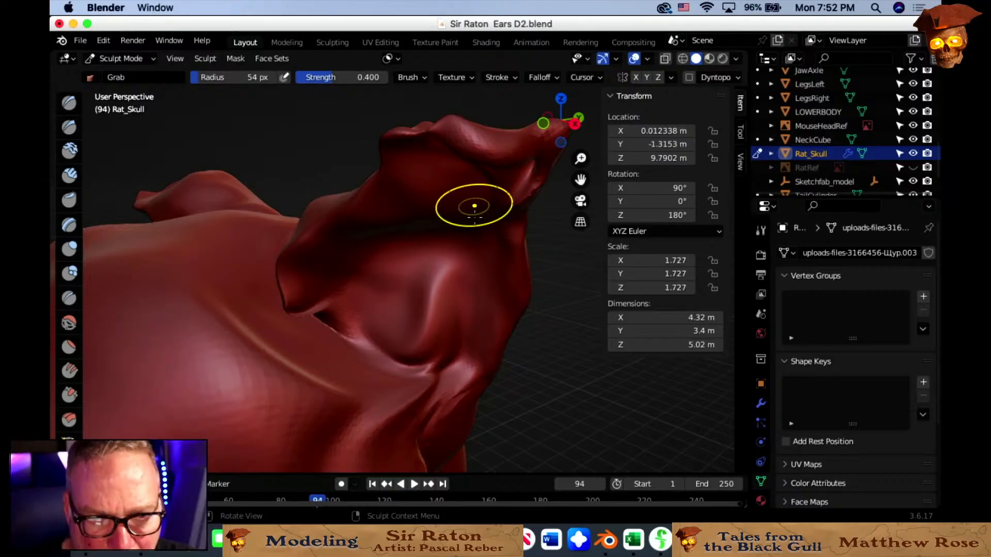
middle_click_drag(332, 184, 371, 177)
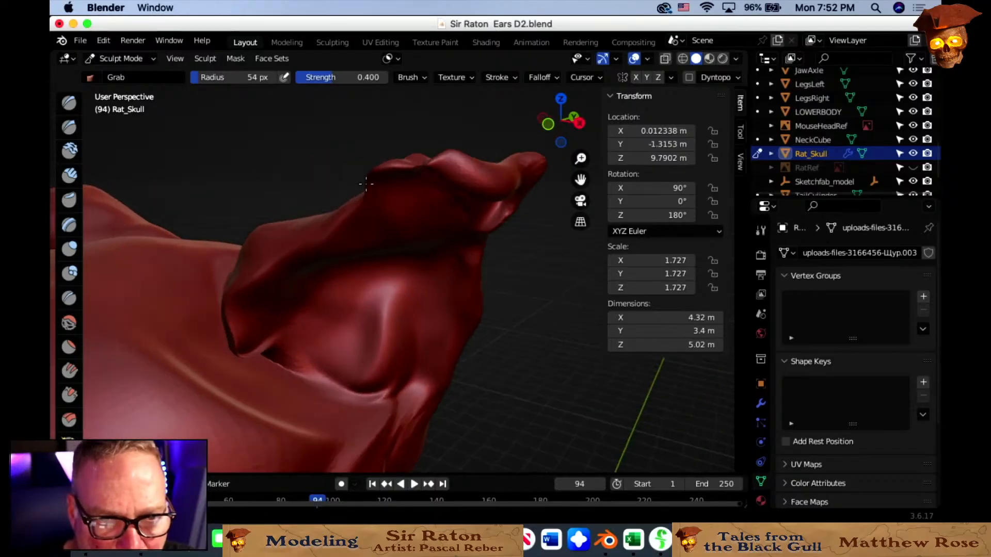
Save the model as a new incremental version named Sir Raton Ears D3.blend.
left_click(77, 41)
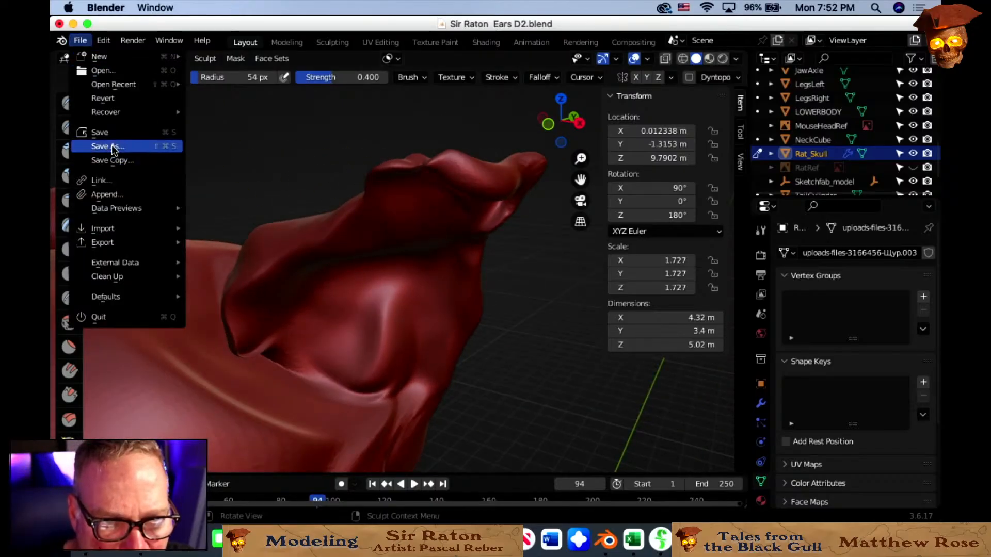
left_click(105, 147)
left_click(660, 474)
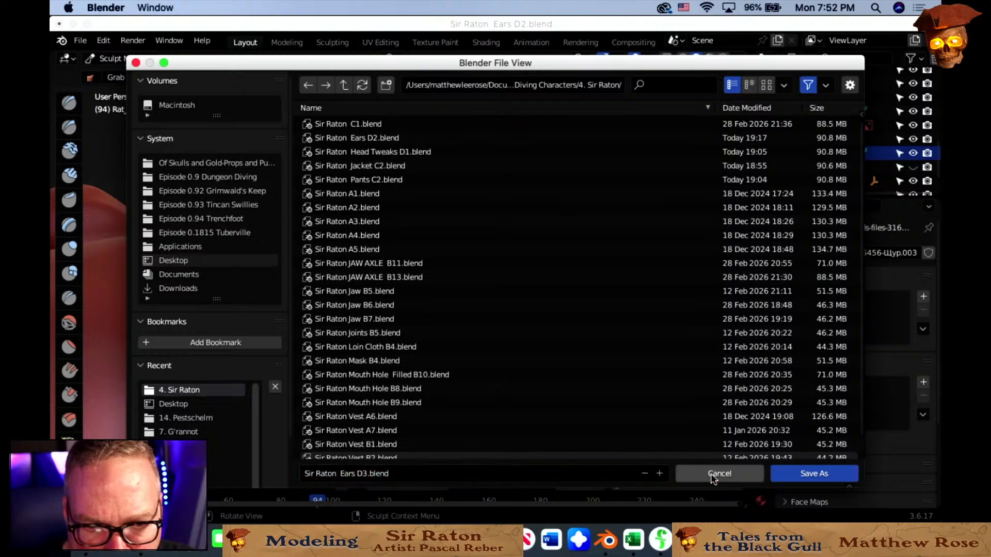
left_click(795, 474)
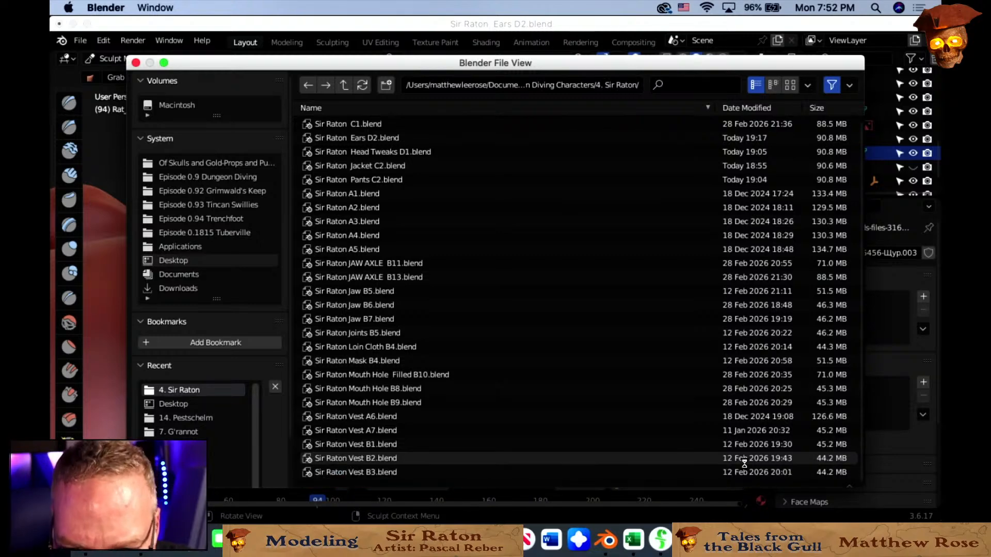
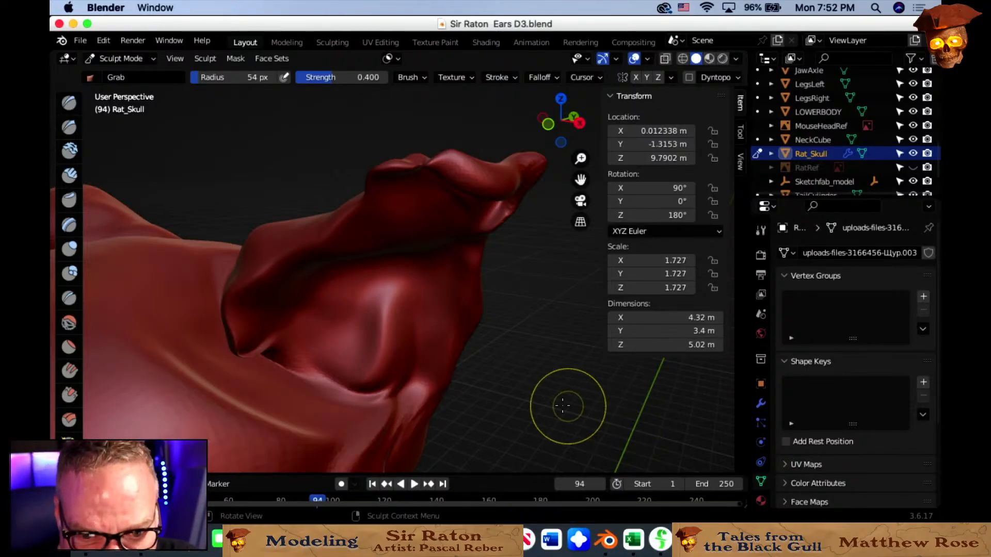
Nudge the edge beside the folded tip and the ridge along the ear's back with the 54 px Grab brush.
mouse_move(398, 331)
middle_mouse_down()
mouse_move(471, 327)
mouse_move(316, 327)
mouse_move(378, 353)
middle_mouse_up()
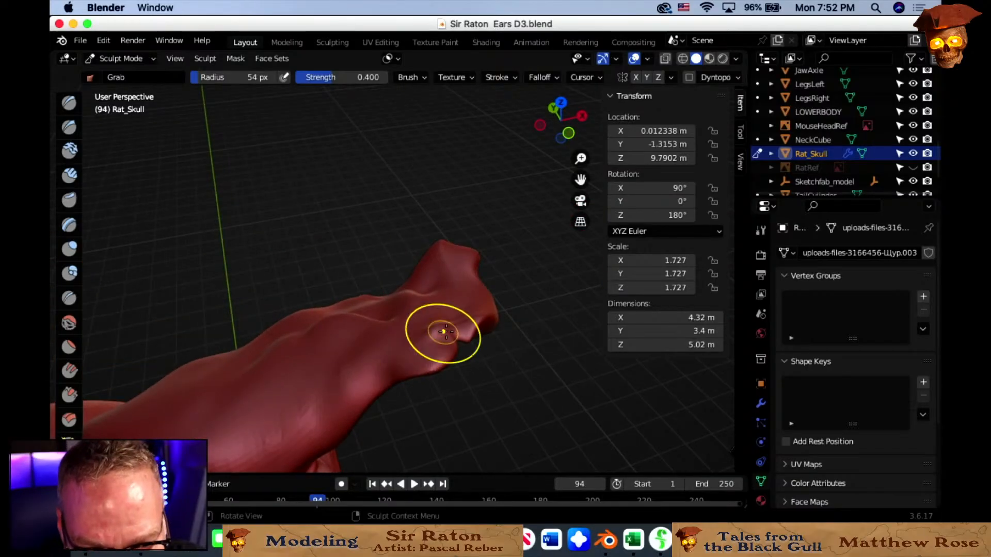
mouse_move(458, 334)
left_mouse_down()
mouse_move(470, 322)
mouse_move(444, 336)
mouse_move(455, 343)
left_mouse_up()
middle_click_drag(457, 351, 486, 331)
left_click_drag(423, 338, 411, 328)
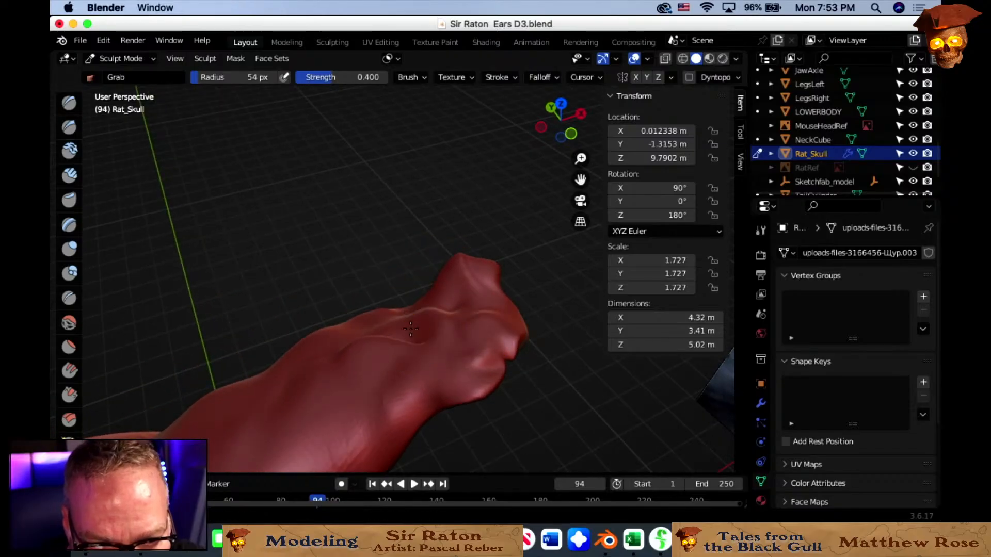
Puff out the crease on the ear's back using the Inflate/Deflate brush at 54 px, and return to the Grab brush.
middle_click_drag(389, 306, 486, 359)
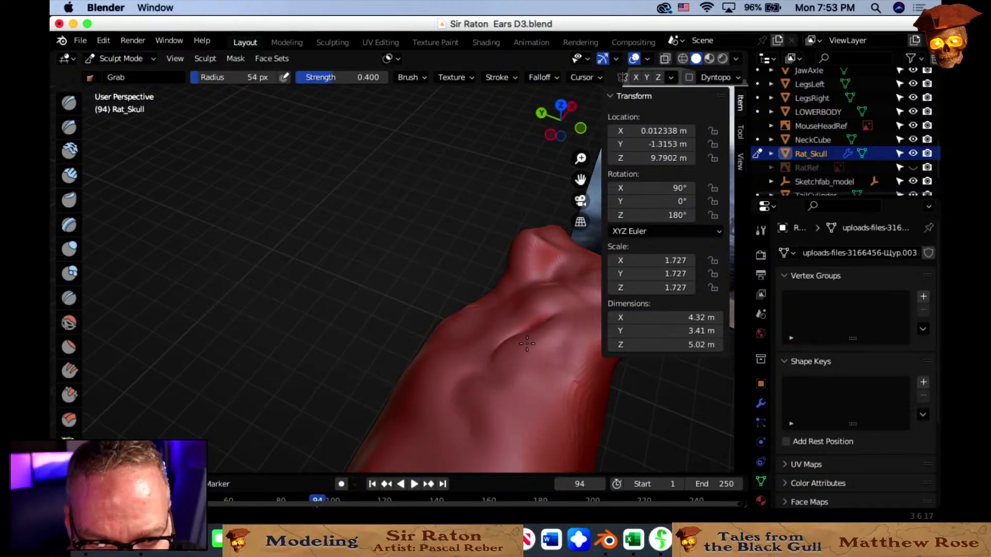
mouse_move(537, 325)
middle_mouse_down()
mouse_move(550, 365)
mouse_move(366, 392)
mouse_move(171, 353)
middle_mouse_up()
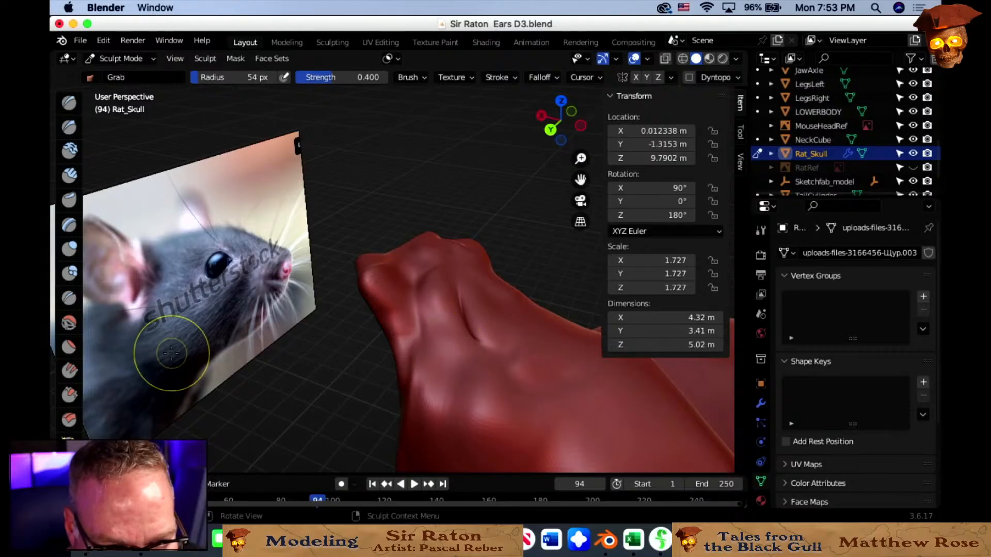
left_click(72, 249)
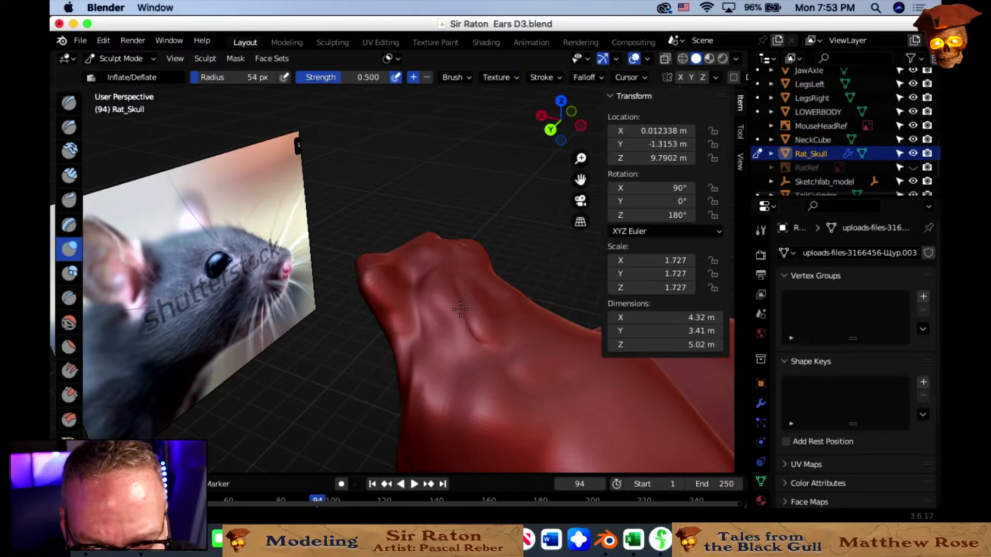
middle_click_drag(483, 359, 449, 337)
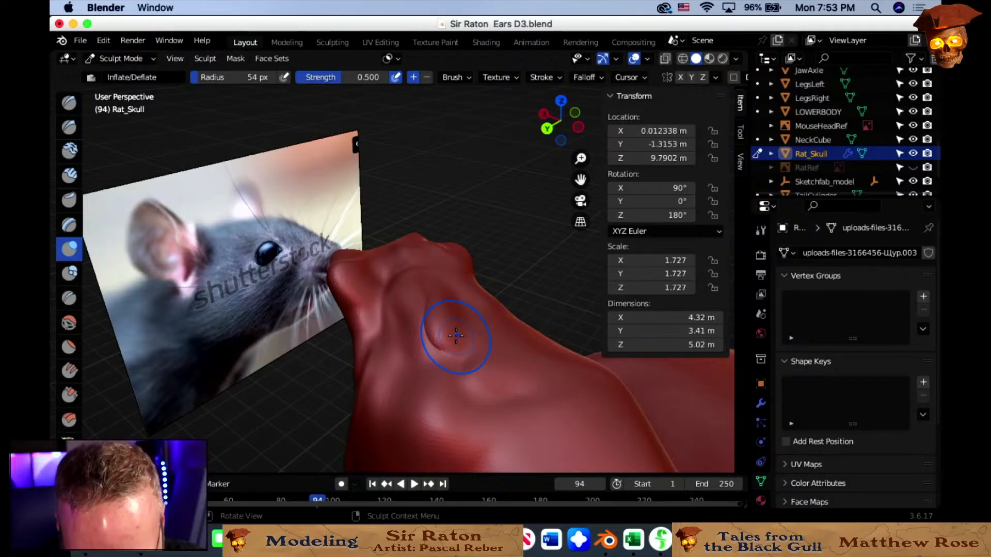
key("g")
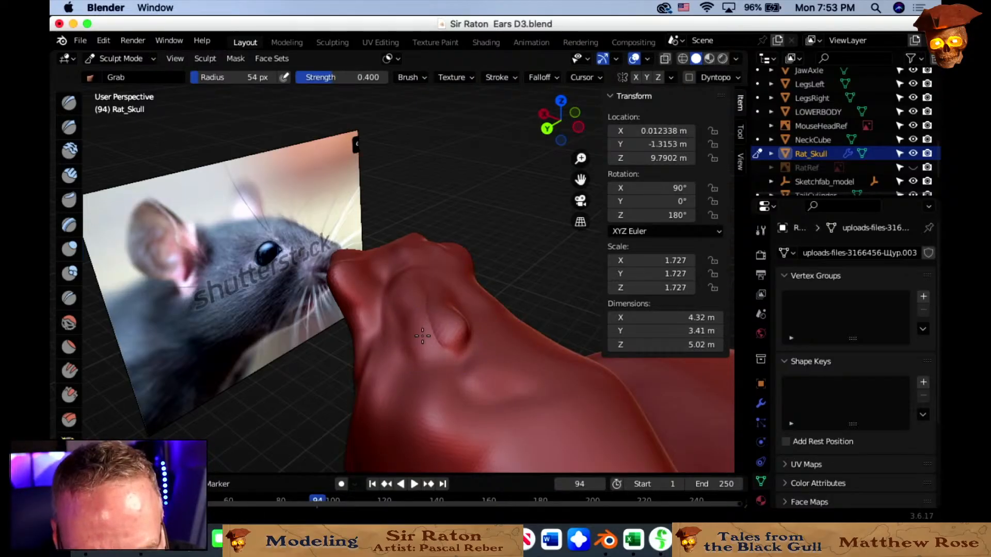
middle_click_drag(422, 336, 382, 335)
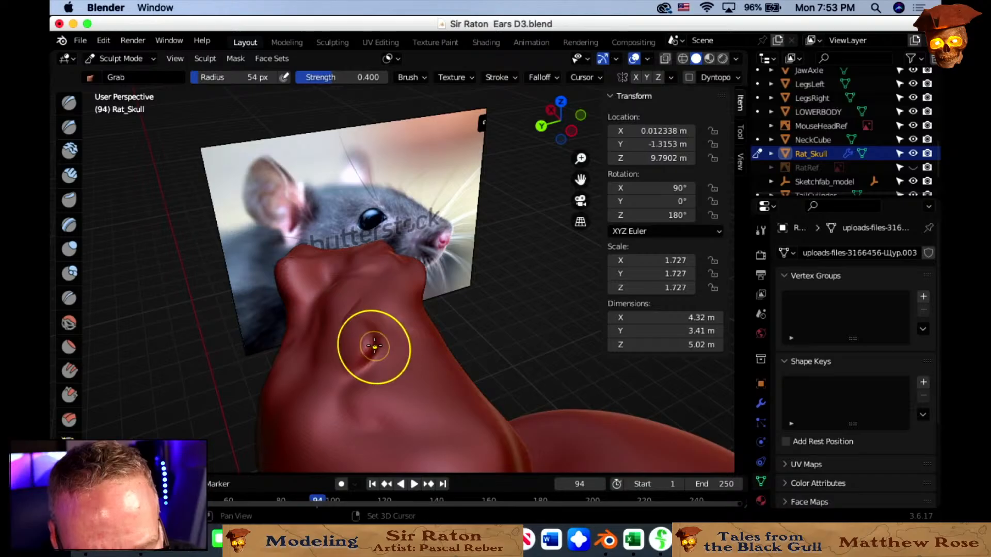
mouse_move(365, 360)
middle_mouse_down()
mouse_move(418, 325)
mouse_move(410, 304)
mouse_move(423, 335)
middle_mouse_up()
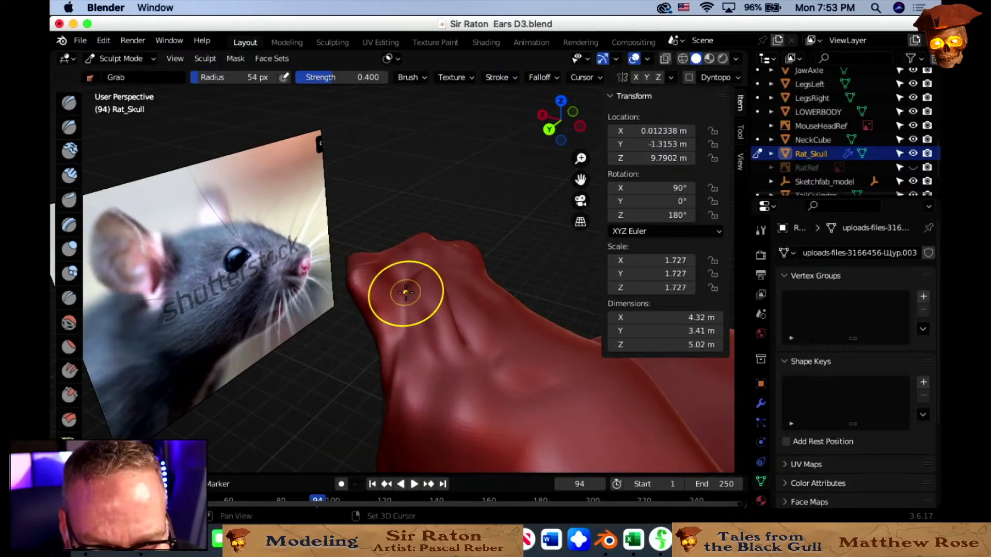
Enlarge the Grab radius to 104 px and push the hollow on the ear's back upward just below the folded tip.
scroll(408, 300, "up", 5)
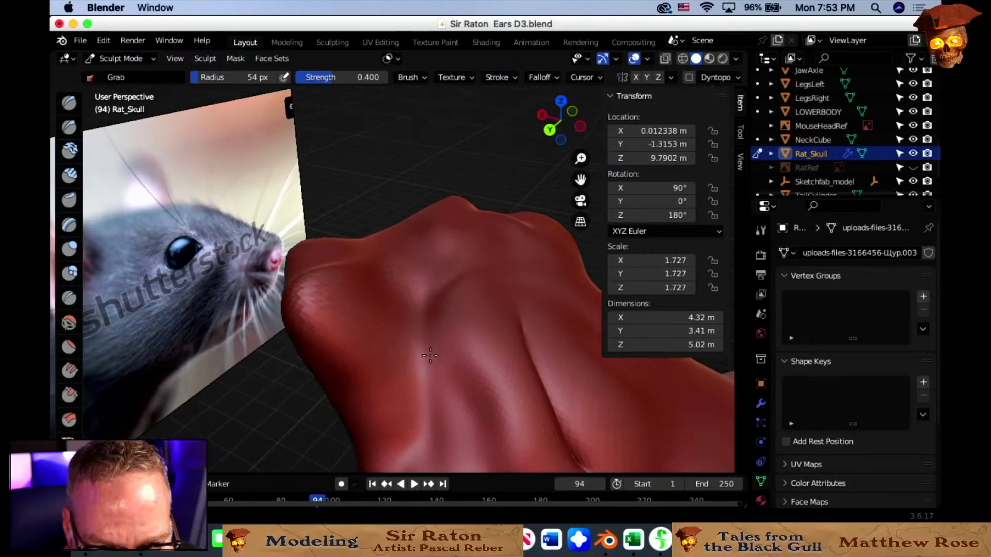
key("f")
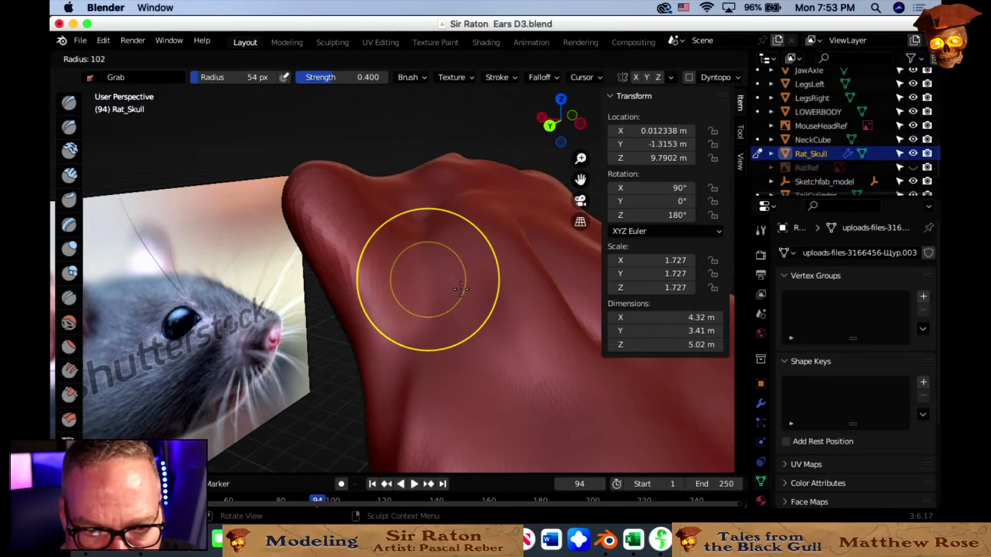
left_click(429, 293)
left_click_drag(420, 221, 422, 204)
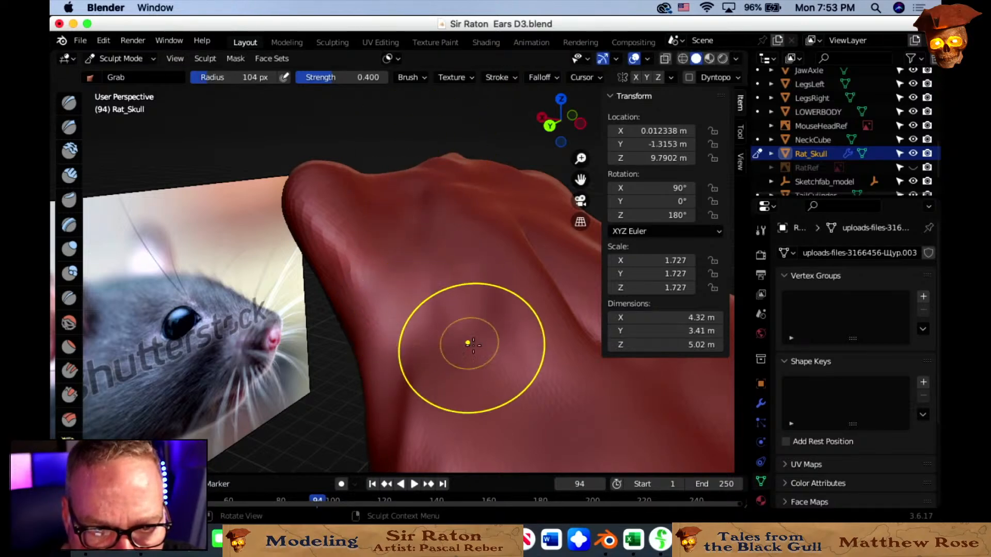
Reduce the Grab radius to 44 px and pull the ear's edge slightly outward just below the folded tip.
mouse_move(469, 344)
middle_mouse_down()
mouse_move(482, 412)
mouse_move(501, 338)
mouse_move(387, 327)
mouse_move(444, 332)
mouse_move(393, 310)
middle_mouse_up()
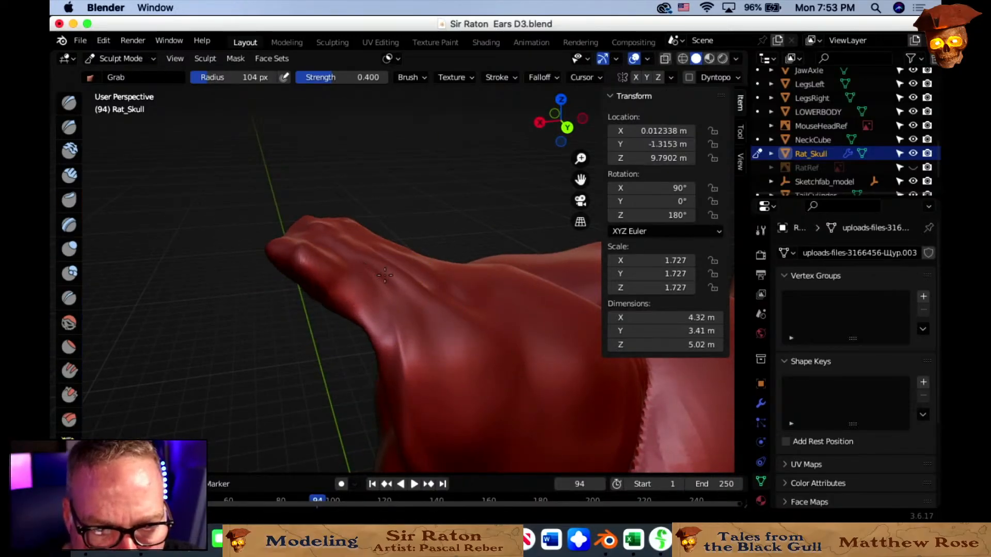
mouse_move(454, 327)
middle_mouse_down()
mouse_move(427, 332)
mouse_move(539, 355)
mouse_move(410, 336)
mouse_move(396, 321)
mouse_move(407, 289)
mouse_move(421, 264)
mouse_move(432, 273)
middle_mouse_up()
scroll(396, 316, "down", 3)
scroll(421, 264, "up", 3)
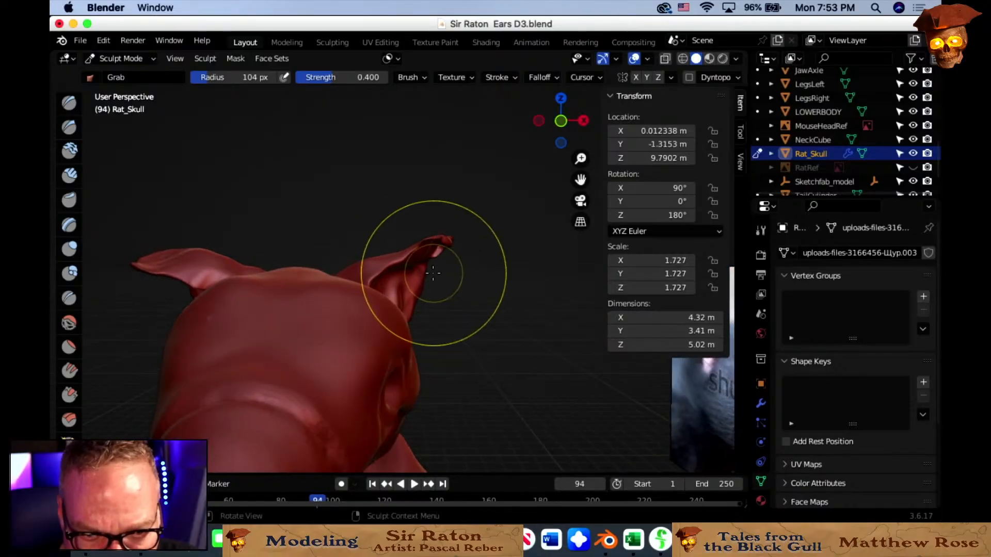
scroll(433, 273, "up", 1)
key("f")
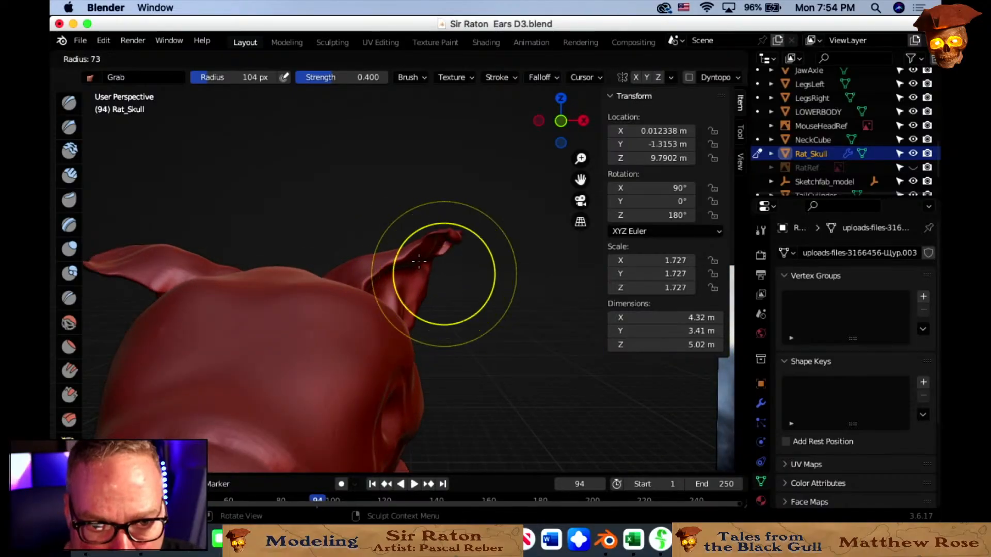
left_click(402, 257)
middle_click_drag(450, 265, 448, 254)
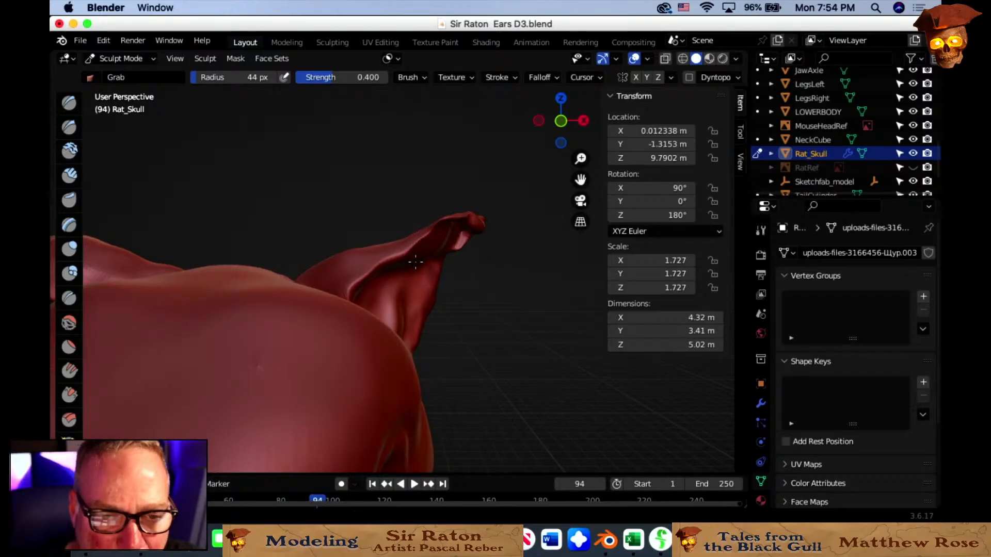
middle_click_drag(435, 282, 450, 302)
middle_click_drag(337, 239, 327, 252)
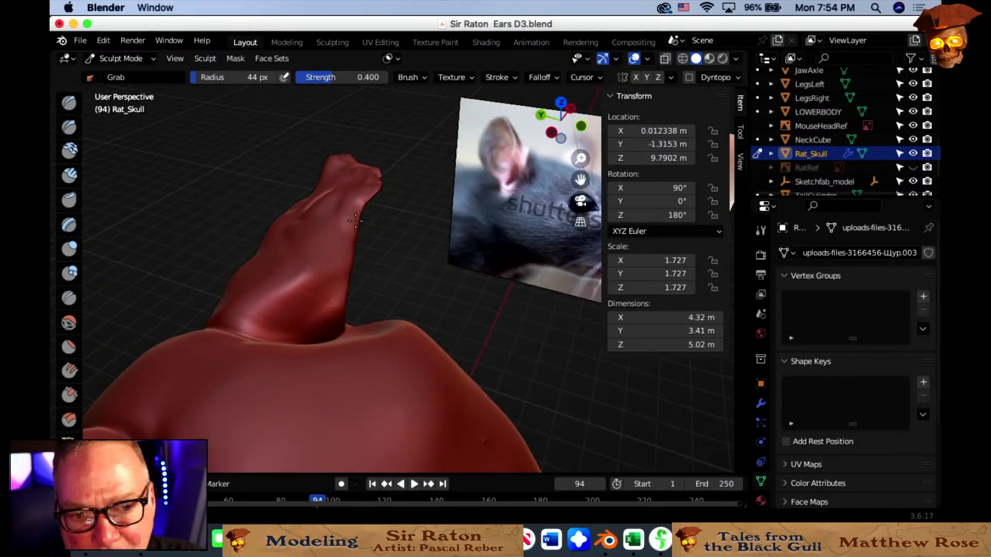
left_click_drag(367, 194, 376, 192)
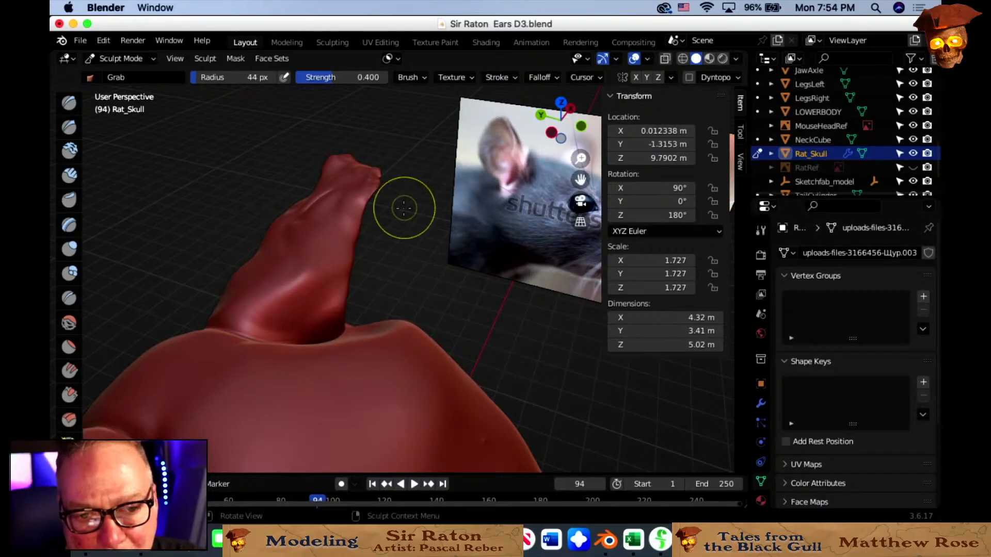
Show the RatRef drawing beside the rat in front orthographic view and hide the transform properties.
mouse_move(403, 210)
middle_mouse_down()
mouse_move(393, 227)
mouse_move(420, 188)
mouse_move(406, 173)
mouse_move(410, 138)
mouse_move(408, 150)
mouse_move(497, 144)
mouse_move(327, 99)
mouse_move(420, 125)
mouse_move(491, 168)
mouse_move(531, 254)
mouse_move(347, 172)
mouse_move(457, 195)
mouse_move(410, 217)
mouse_move(442, 232)
mouse_move(418, 237)
mouse_move(434, 270)
mouse_move(482, 272)
mouse_move(467, 266)
middle_mouse_up()
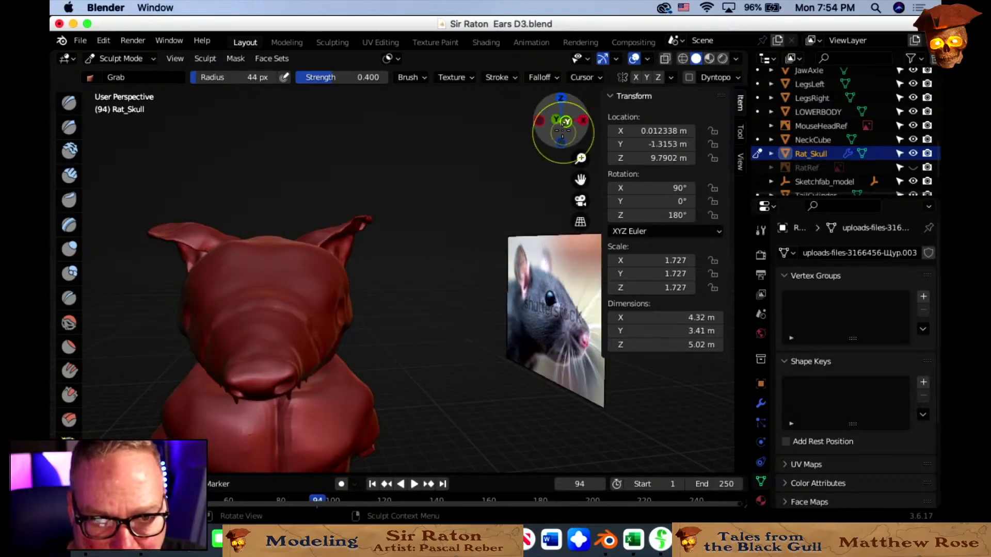
left_click(566, 121)
middle_click_drag(368, 353, 436, 339, "shift")
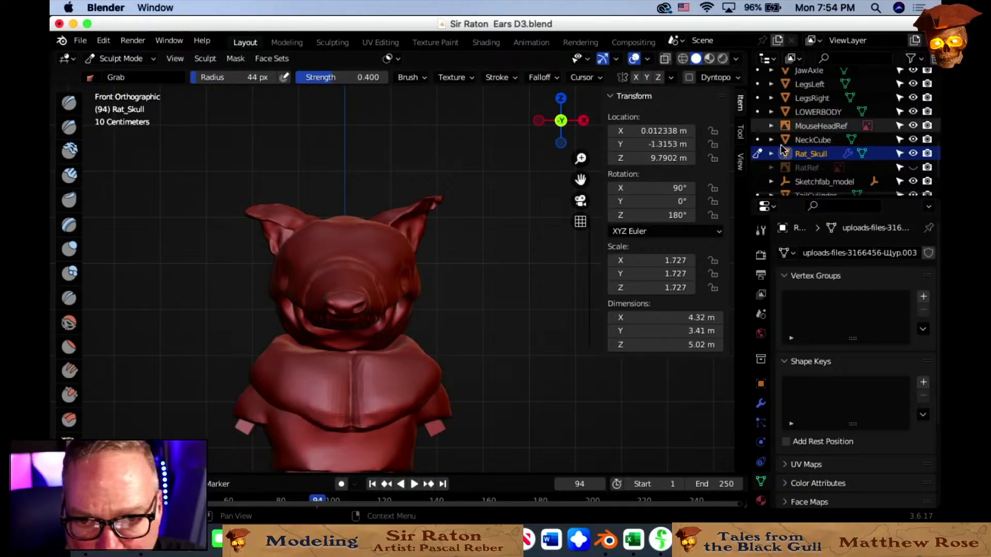
left_click(912, 167)
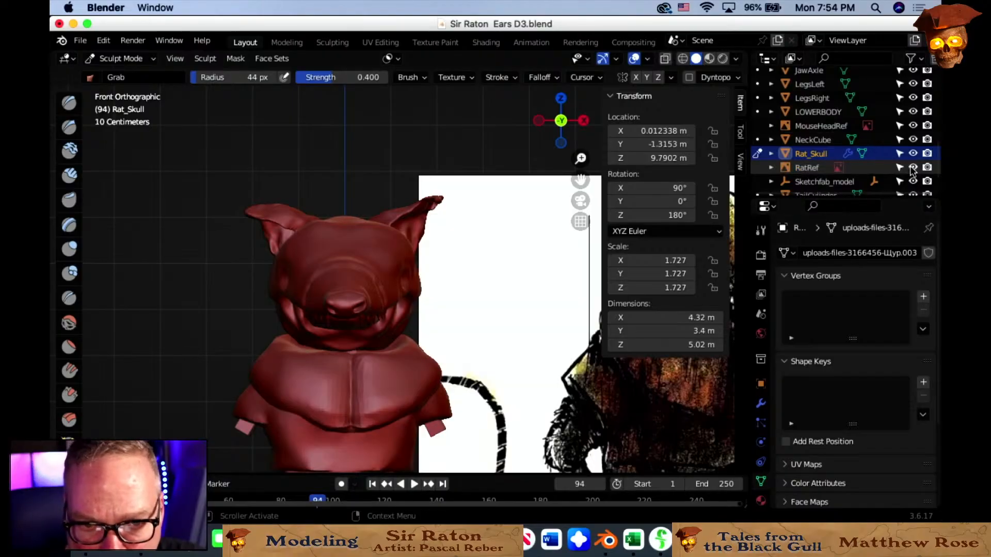
scroll(527, 311, "down", 3)
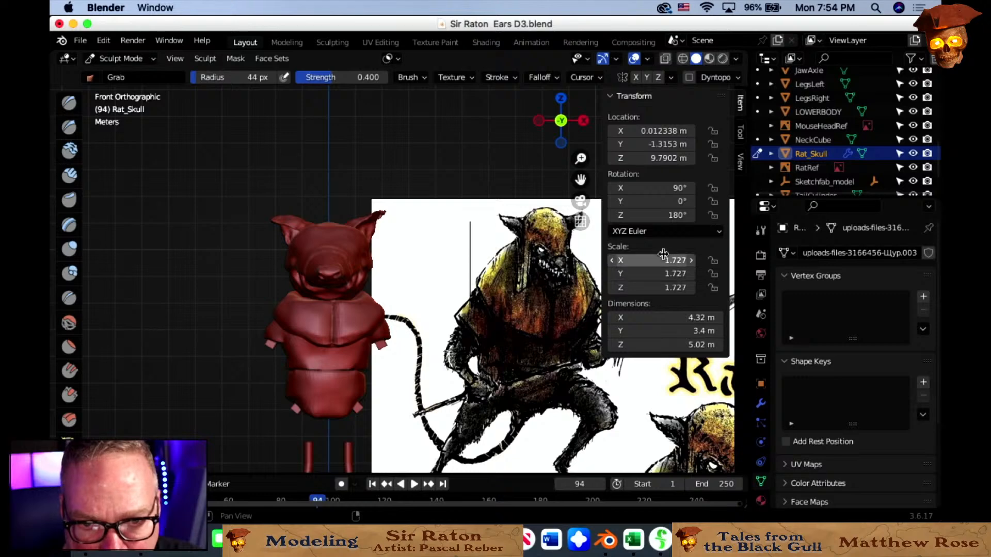
key("n")
scroll(513, 292, "up", 3)
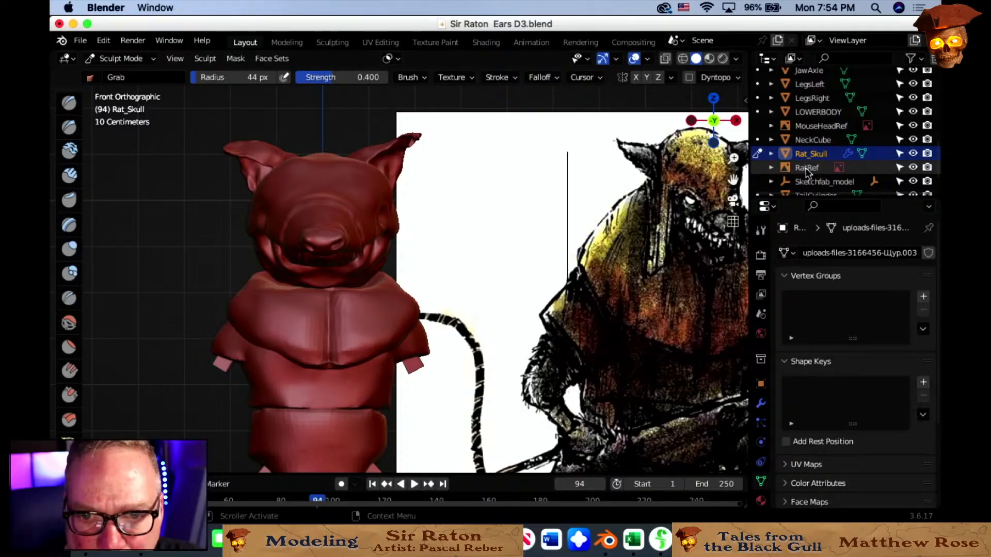
Switch to Object Mode and move the RatRef drawing about 3.2 m toward negative X and 0.5 m down so its figure sits beside the rat.
left_click(806, 168)
left_click(135, 60)
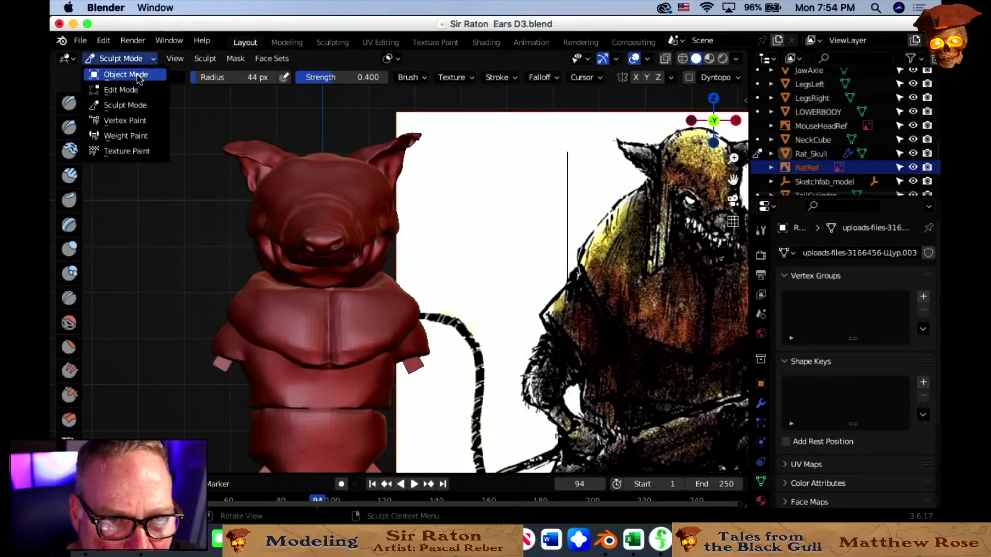
left_click(127, 75)
left_click(670, 201)
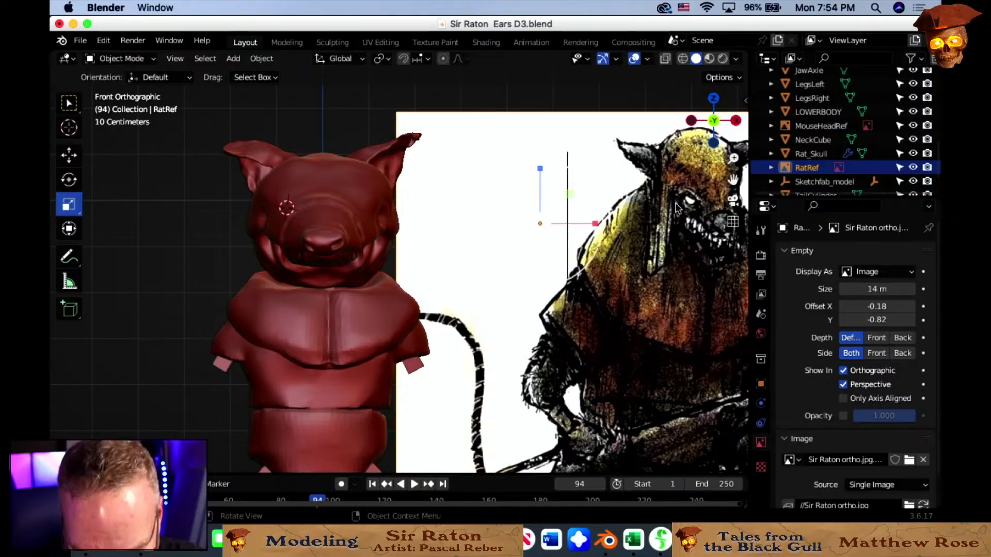
key("g")
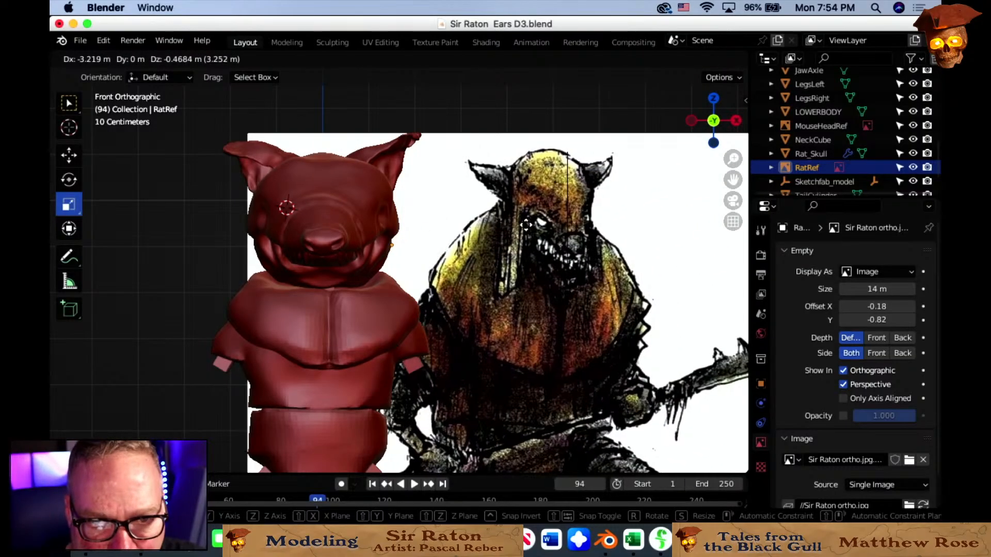
left_click(518, 228)
scroll(612, 244, "down", 2)
scroll(612, 244, "up", 2)
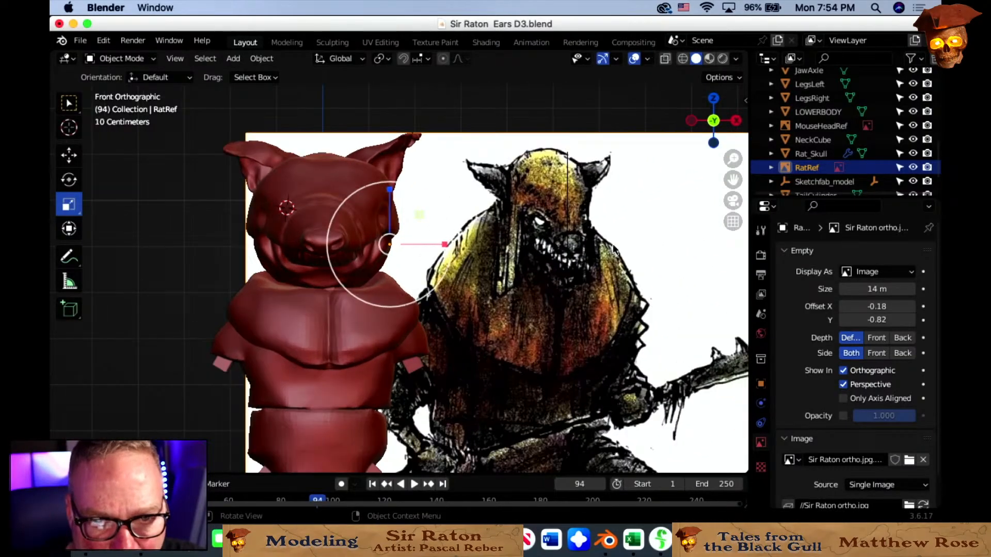
scroll(611, 243, "down", 2)
scroll(559, 236, "up", 2)
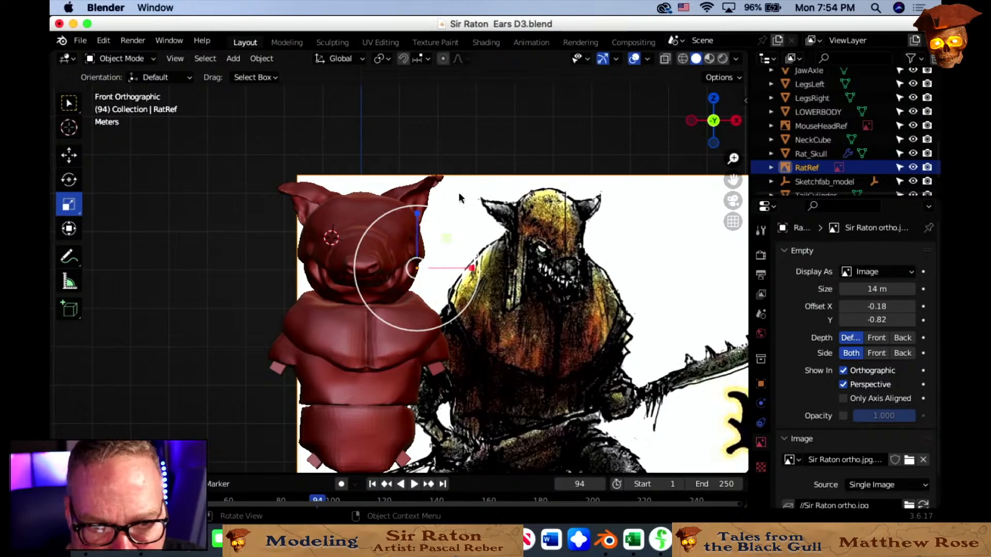
Frame the rat's head next to the drawn head and put Rat_Skull back into Sculpt Mode.
scroll(413, 223, "up", 4)
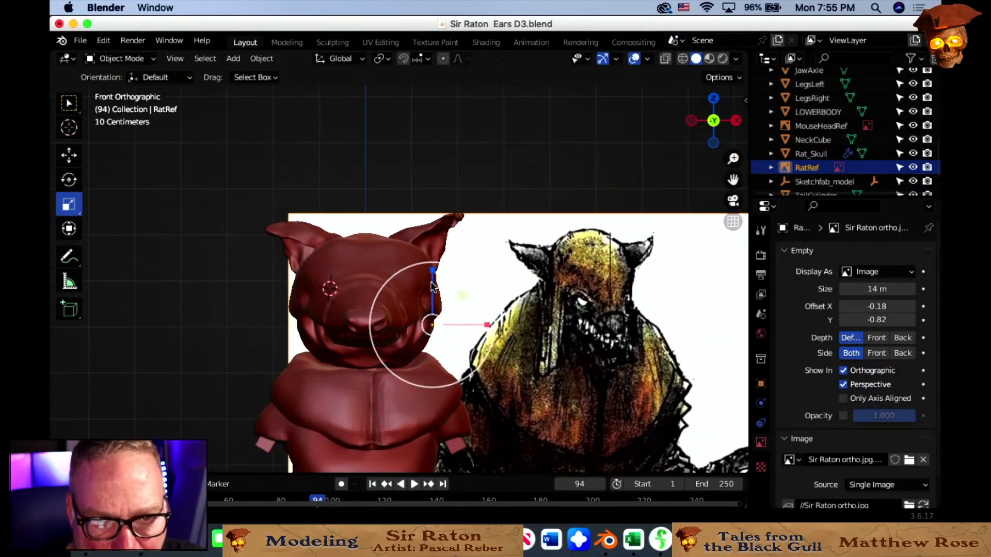
scroll(459, 267, "up", 1)
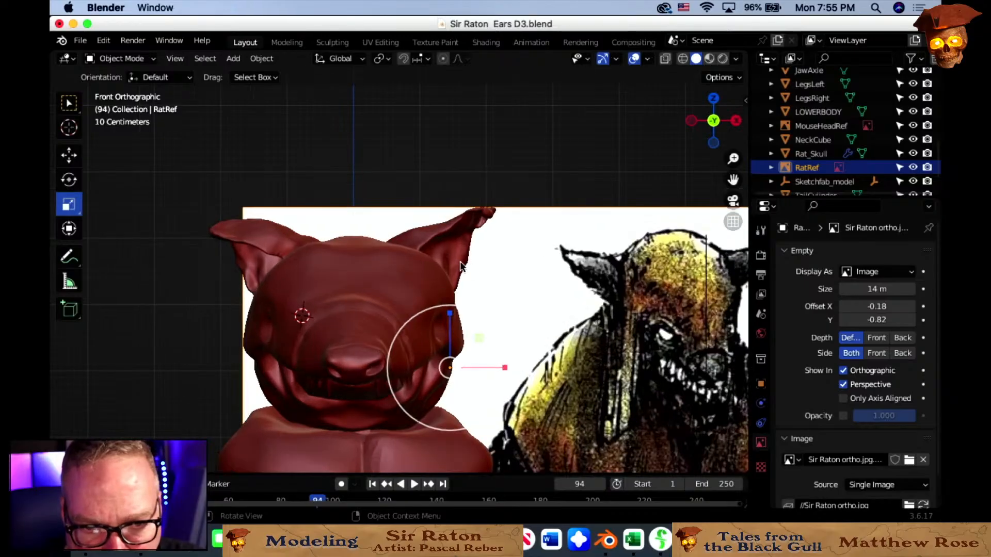
middle_click_drag(569, 281, 520, 246, "shift")
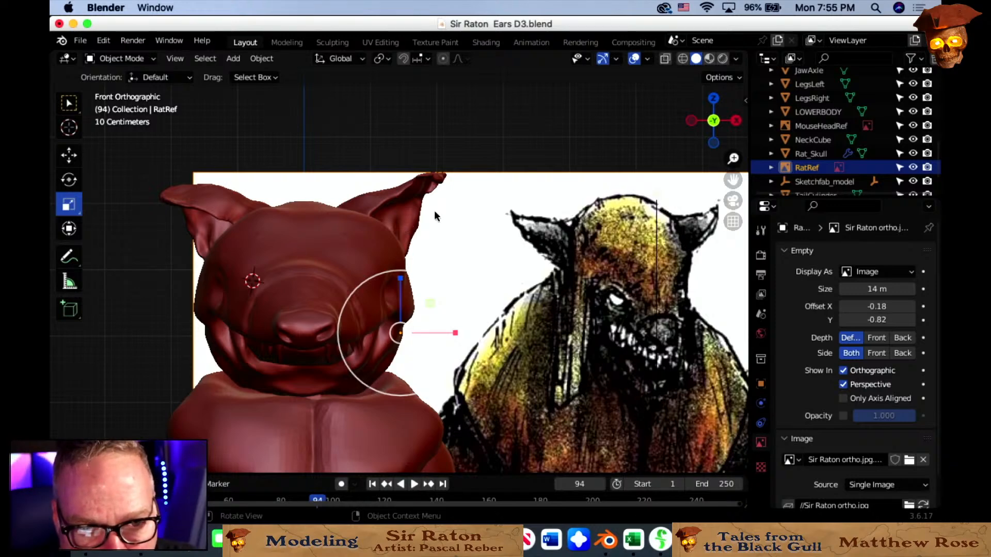
left_click(330, 231)
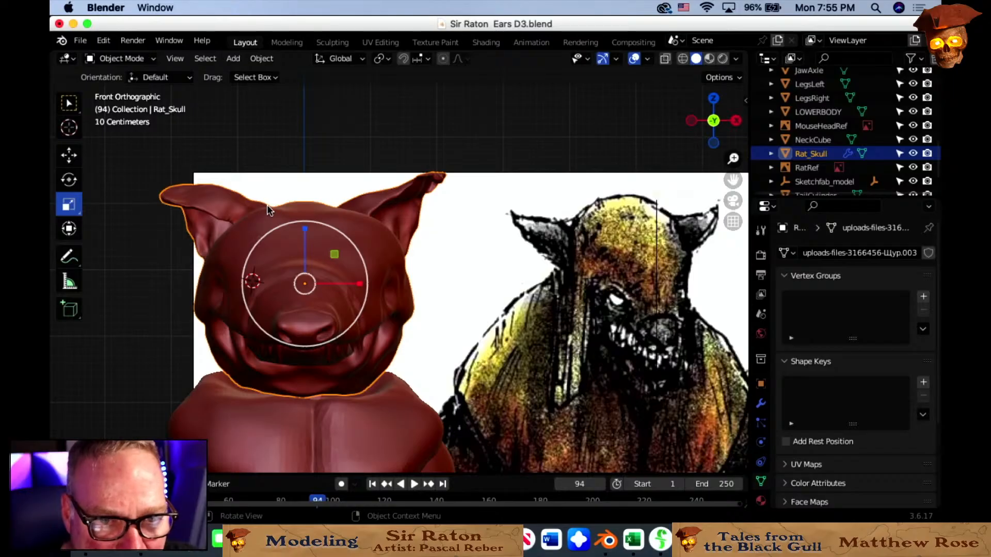
left_click(138, 58)
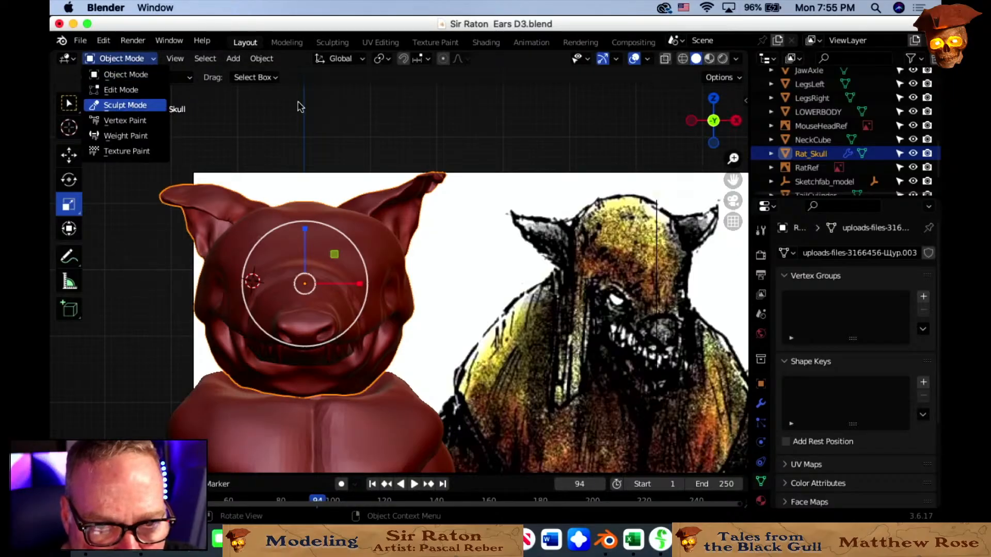
left_click(129, 104)
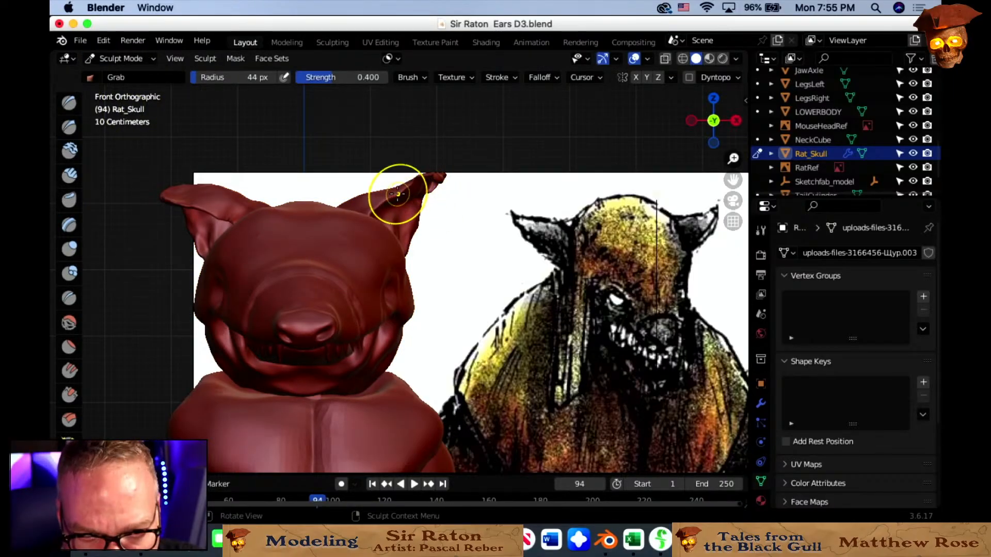
Enlarge the Grab radius to 84 px and reshape both ears, flattening their upper edges toward the pointed tips as in the drawing.
key("f")
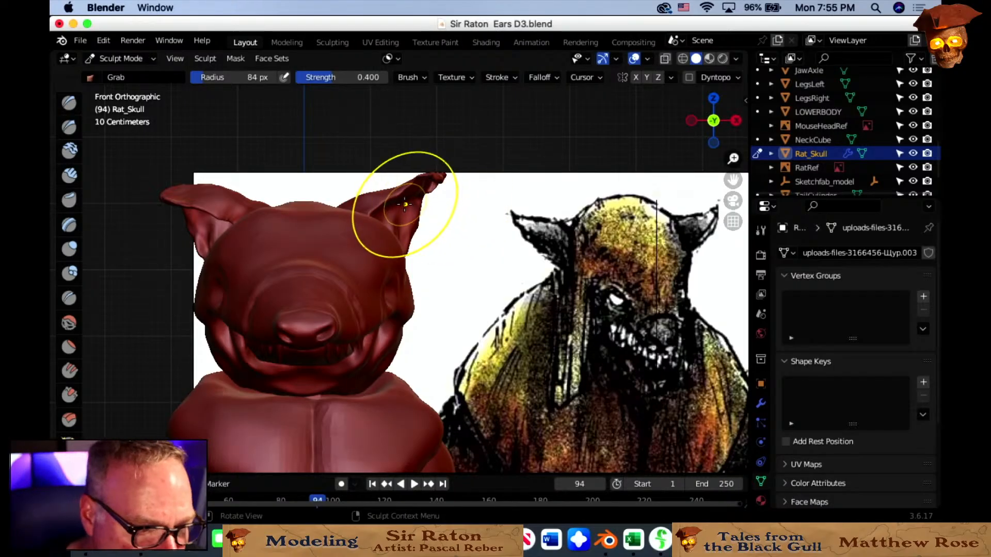
mouse_move(405, 205)
left_mouse_down()
mouse_move(418, 186)
mouse_move(442, 181)
left_mouse_up()
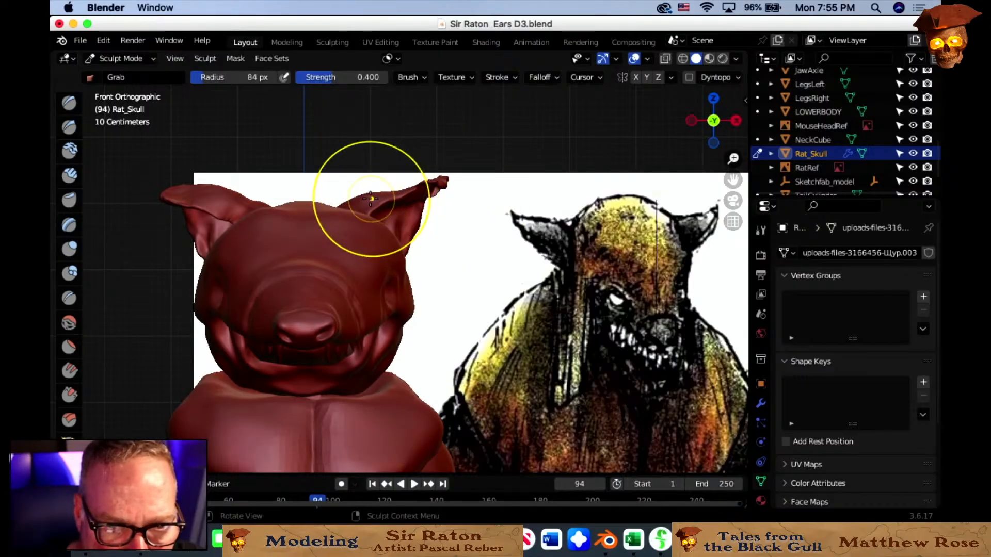
left_click_drag(368, 196, 367, 197)
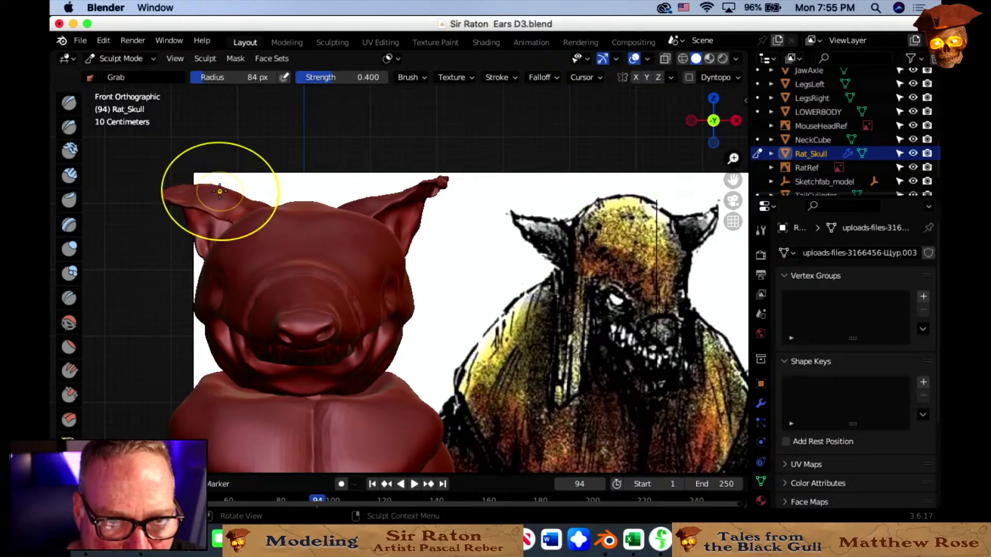
mouse_move(220, 195)
left_mouse_down()
mouse_move(188, 195)
mouse_move(247, 209)
mouse_move(174, 184)
left_mouse_up()
mouse_move(355, 199)
left_mouse_down()
mouse_move(407, 208)
mouse_move(445, 186)
left_mouse_up()
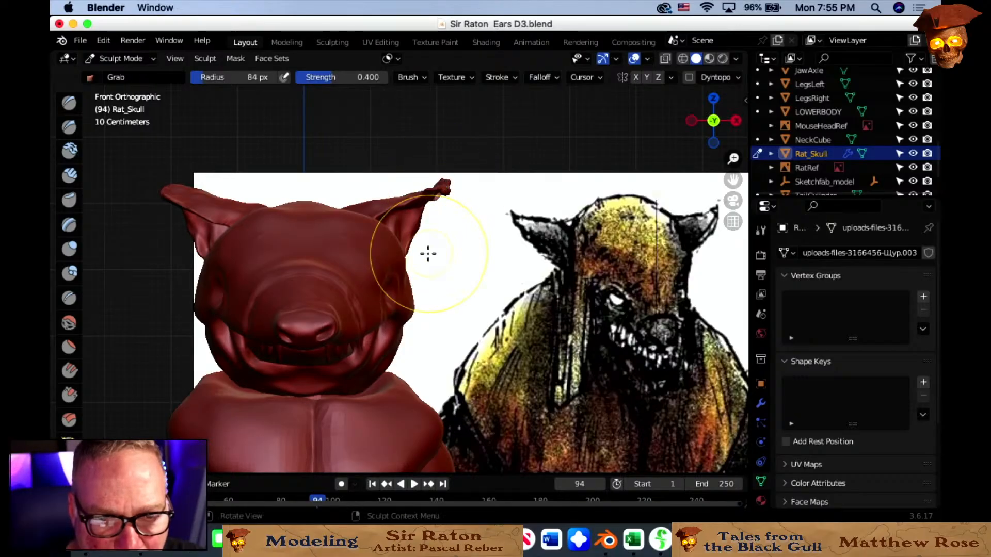
Compare the reshaped ears with the drawing from the front and at an angle, and hide the RatRef image.
scroll(420, 263, "down", 3)
middle_click_drag(437, 271, 413, 206, "shift")
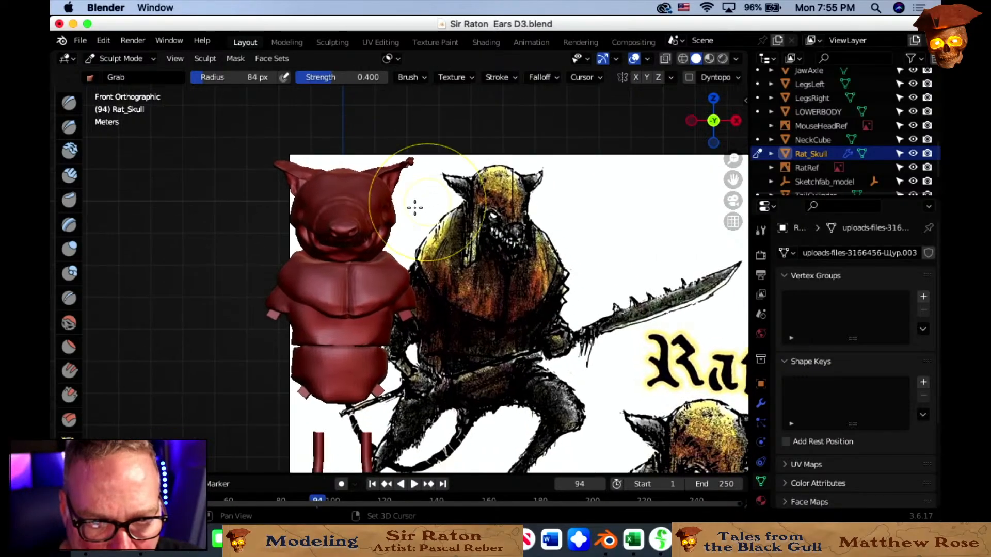
scroll(415, 211, "up", 1)
scroll(417, 202, "up", 1)
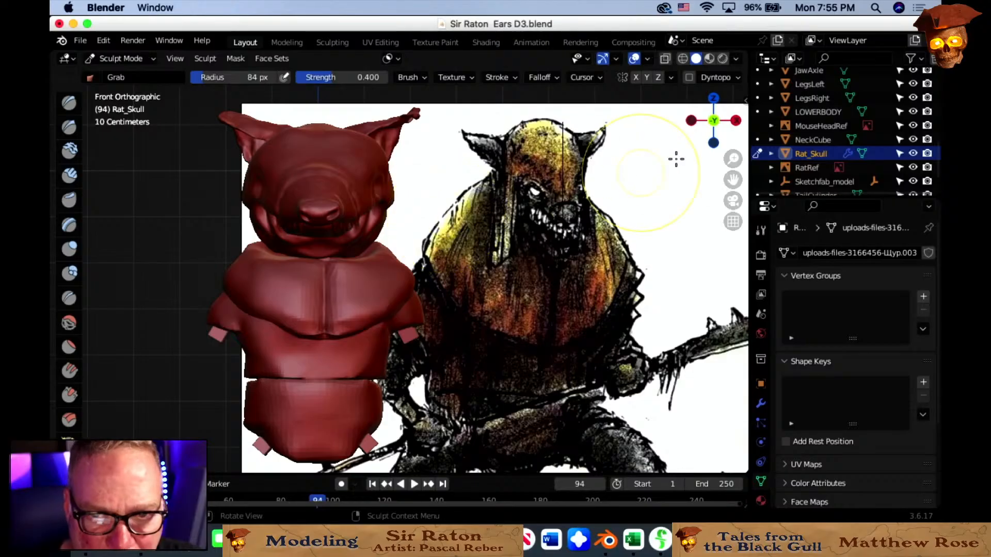
middle_click_drag(421, 235, 411, 274)
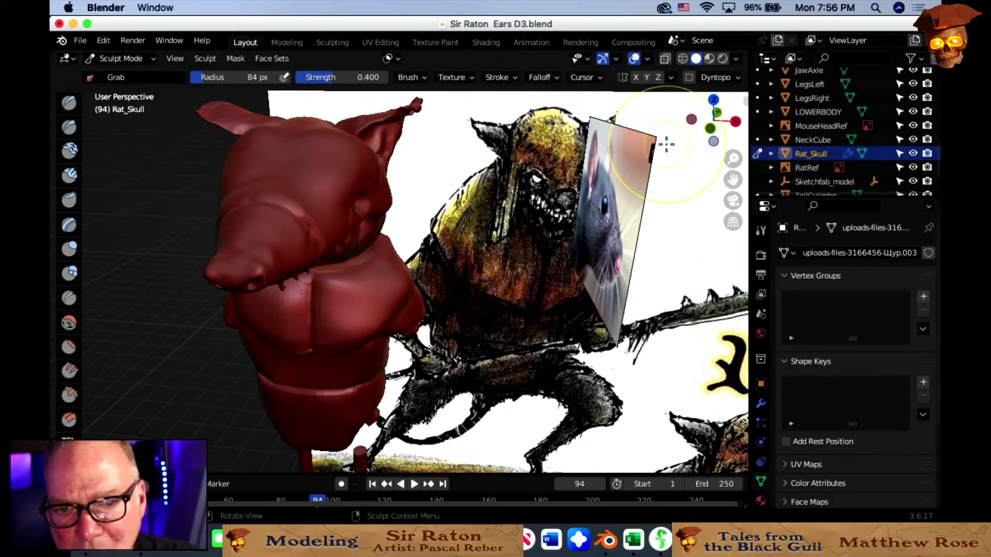
left_click(913, 168)
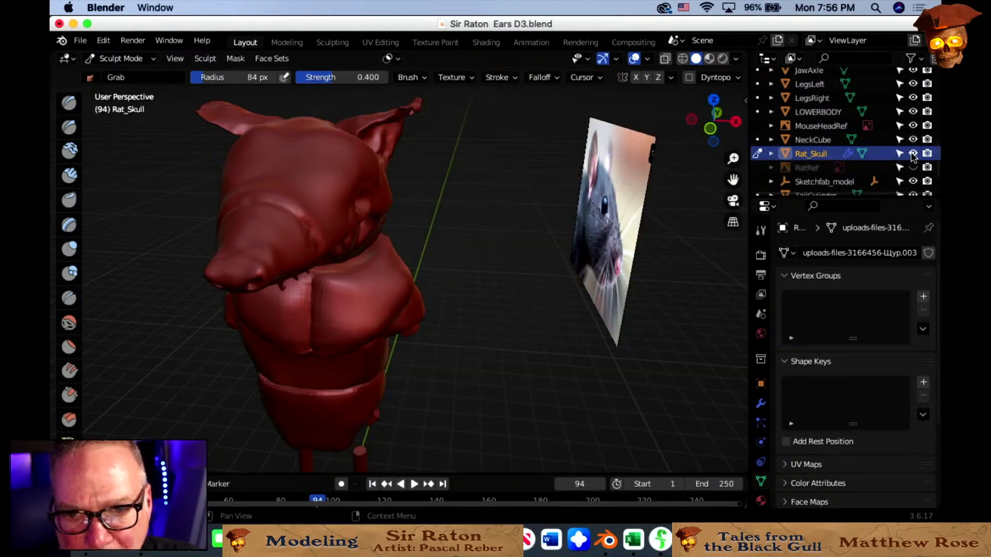
Frame the folded-tip ear close up and set the Grab radius to 65 px.
scroll(332, 177, "up", 4)
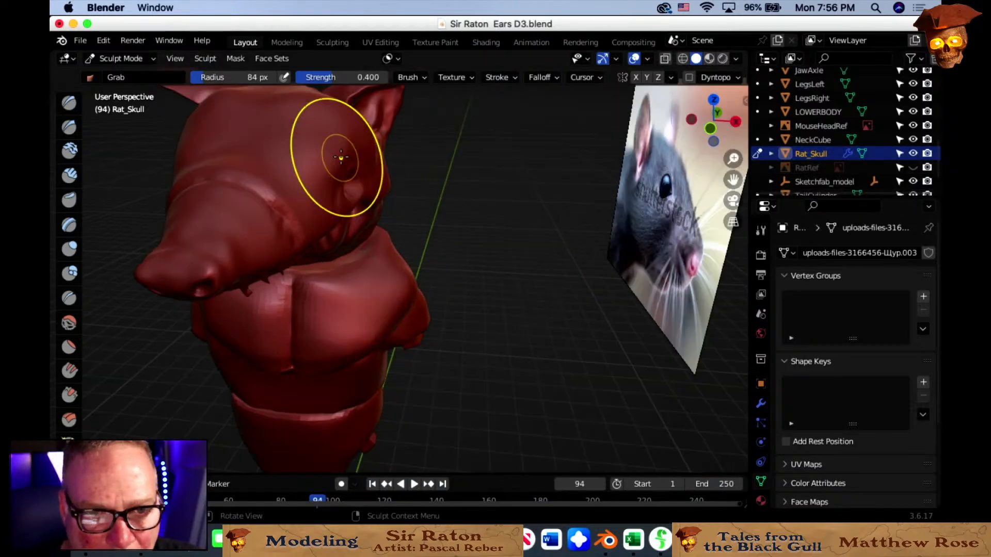
middle_click_drag(373, 153, 454, 268)
scroll(432, 297, "up", 3)
key("f")
left_click(500, 268)
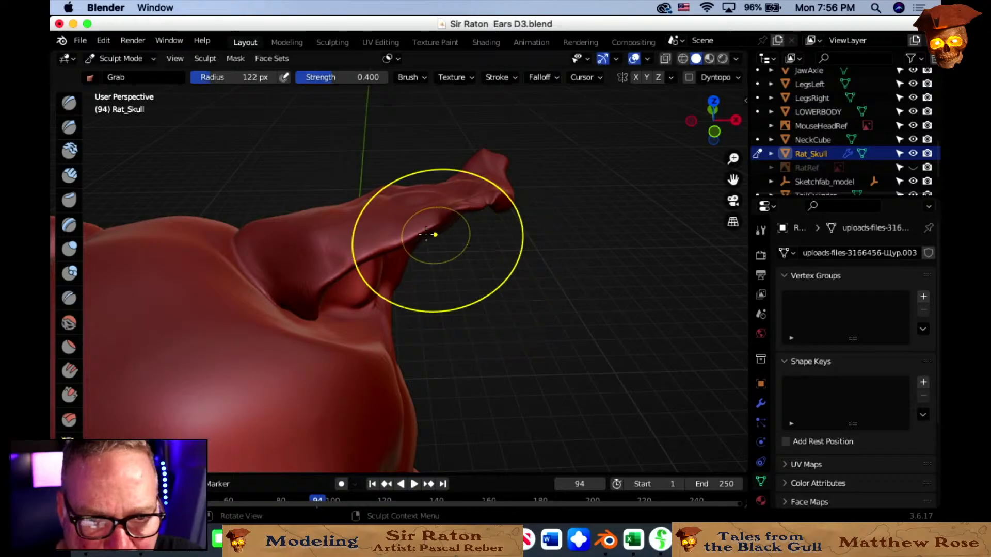
key("f")
left_click(392, 223)
Examine the folded ear's rim, inner hollow and tip from above and from the side.
middle_click_drag(391, 223, 415, 226)
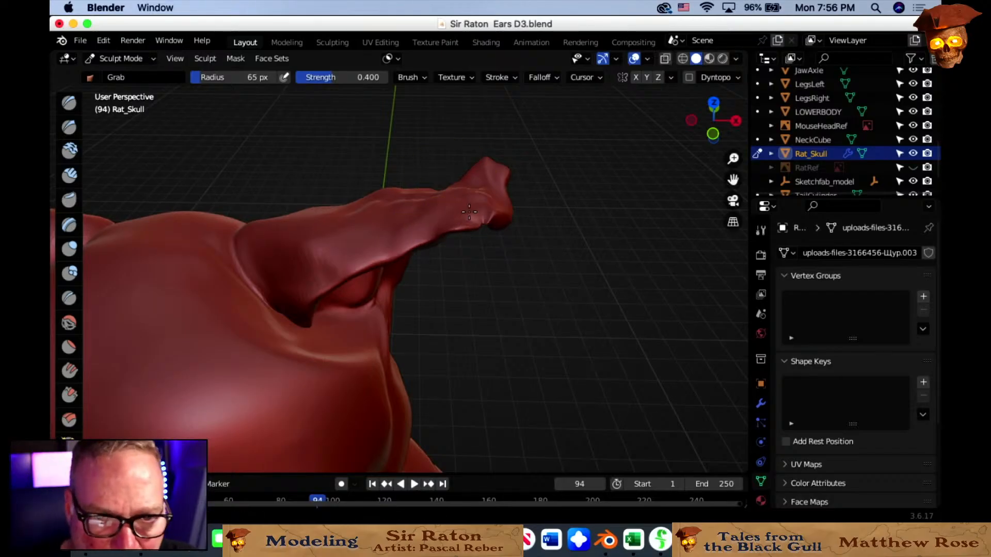
mouse_move(451, 217)
middle_mouse_down()
mouse_move(452, 233)
mouse_move(443, 217)
middle_mouse_up()
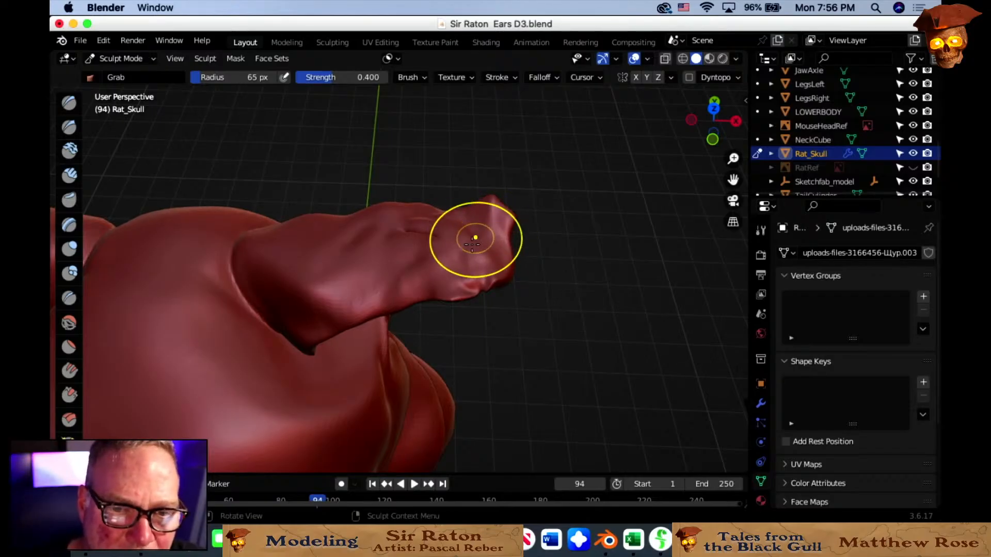
mouse_move(474, 241)
middle_mouse_down()
mouse_move(370, 204)
mouse_move(392, 227)
mouse_move(371, 212)
mouse_move(396, 275)
mouse_move(409, 247)
mouse_move(402, 197)
middle_mouse_up()
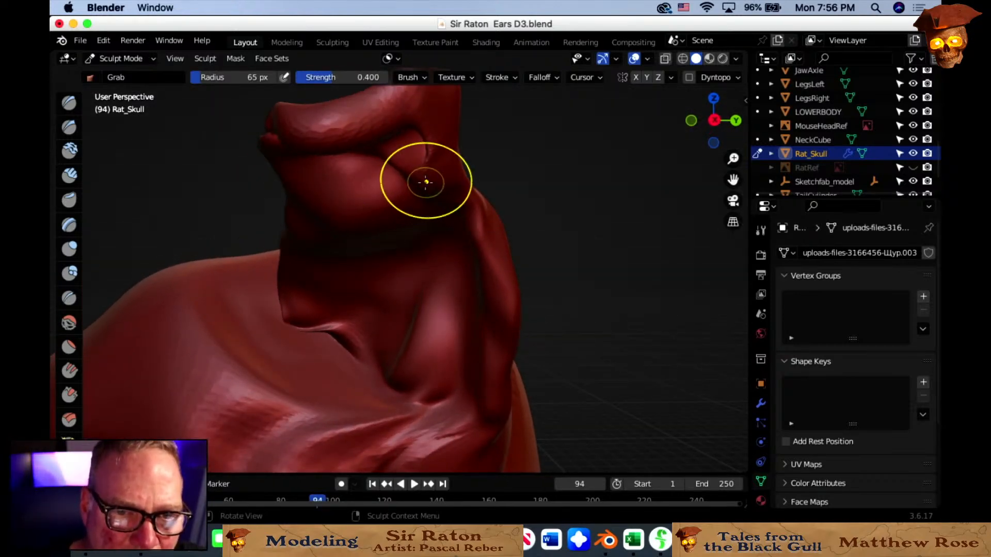
middle_click_drag(437, 217, 452, 200)
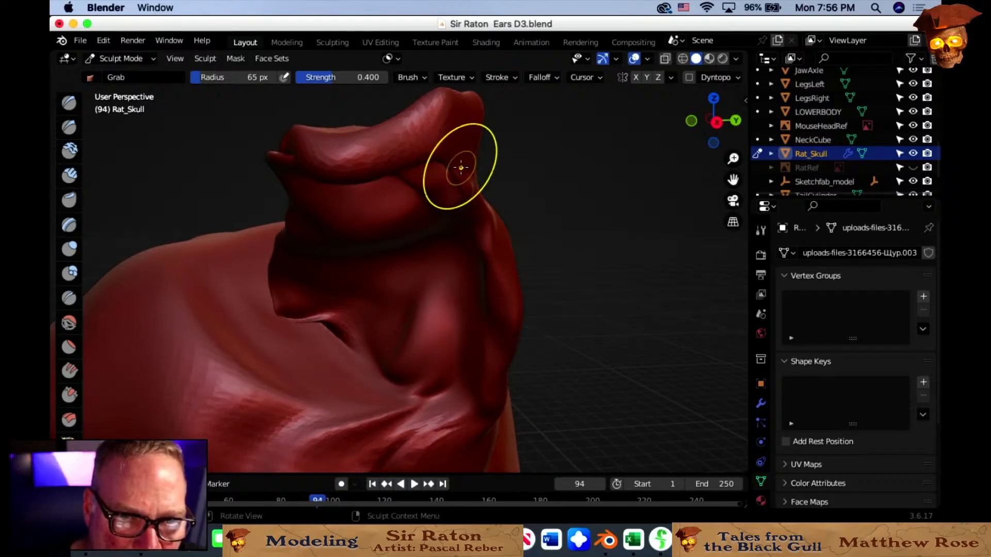
middle_click_drag(440, 187, 419, 240)
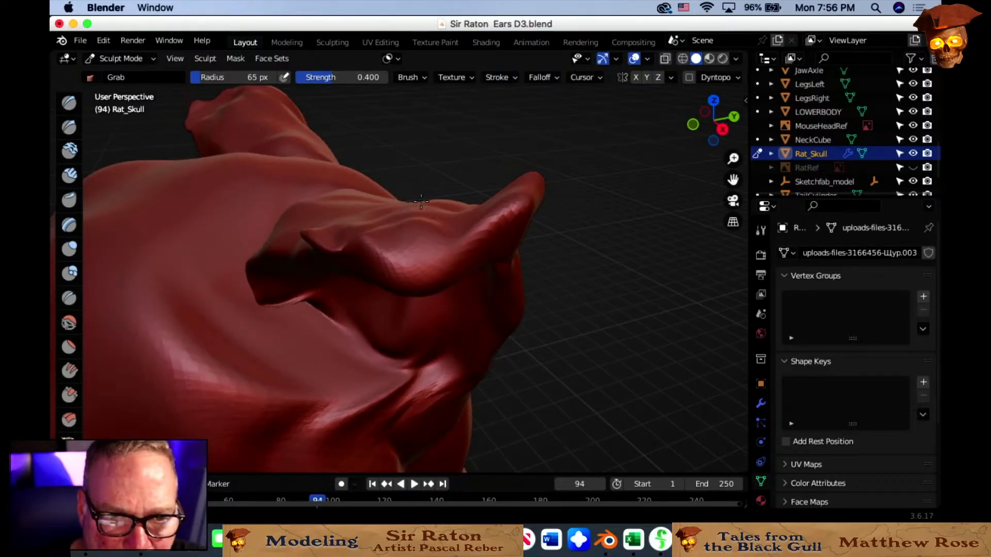
Enlarge the Grab brush radius to 133 px and push the underside of the ear tip upward.
mouse_move(421, 202)
middle_mouse_down()
mouse_move(436, 214)
mouse_move(503, 211)
mouse_move(608, 232)
mouse_move(505, 234)
mouse_move(466, 252)
middle_mouse_up()
scroll(467, 228, "up", 3)
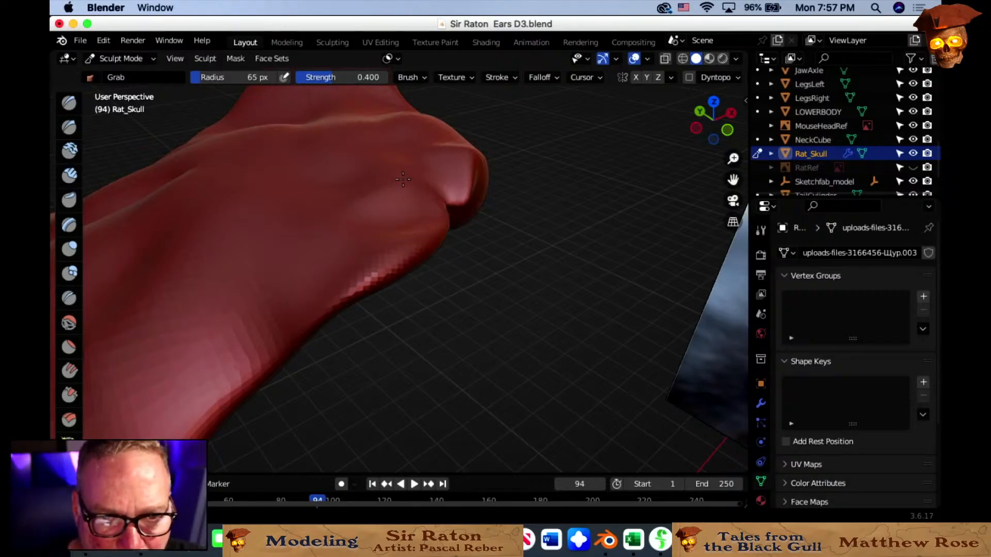
middle_click_drag(403, 179, 283, 203)
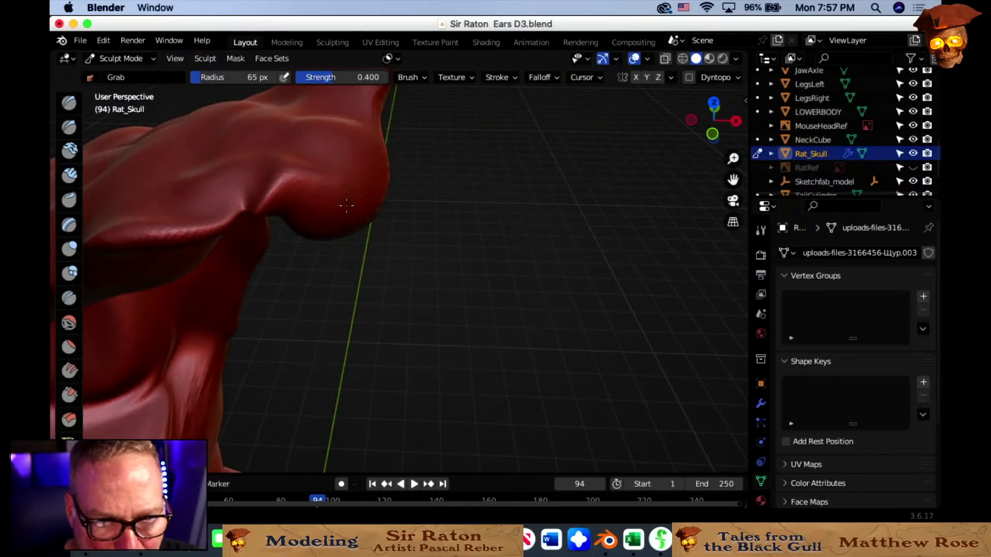
middle_click_drag(338, 186, 427, 238)
key("f")
left_click(536, 234)
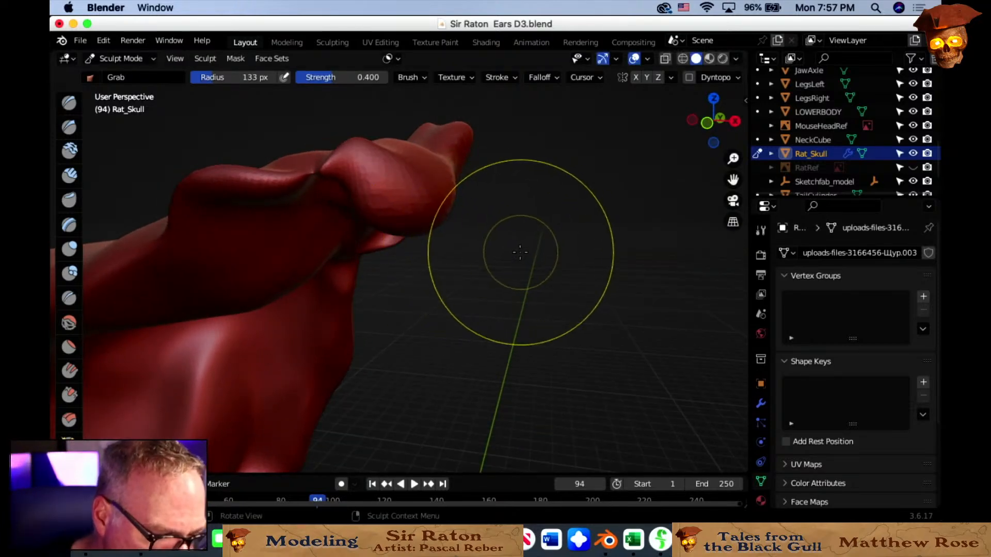
left_click_drag(403, 222, 411, 202)
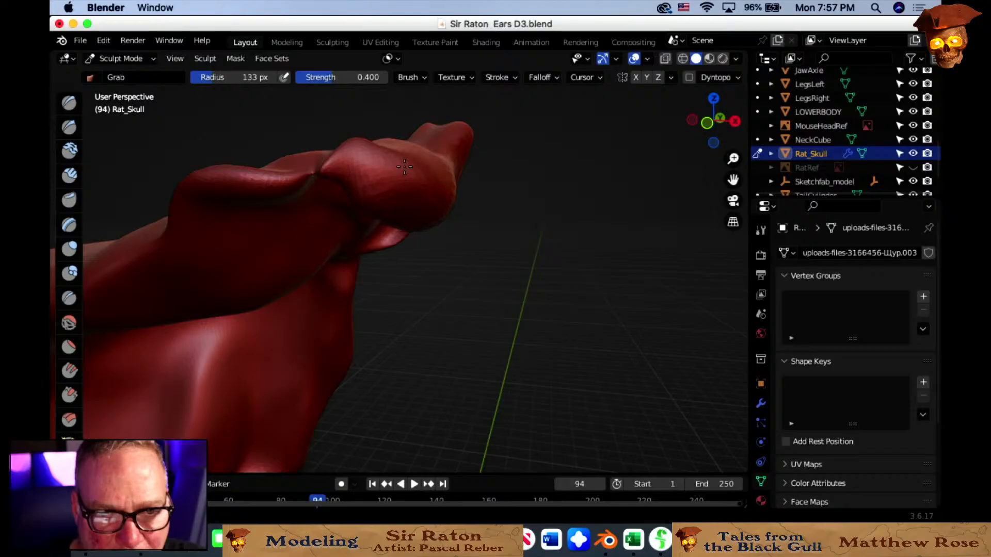
middle_click_drag(443, 233, 453, 210)
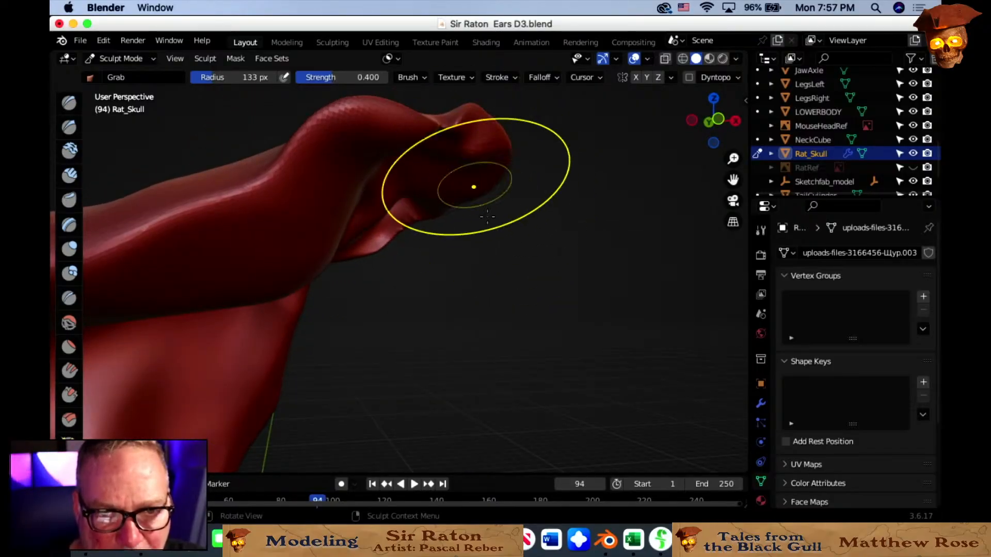
middle_click_drag(471, 188, 485, 256)
left_click_drag(442, 194, 447, 168)
middle_click_drag(447, 168, 371, 247)
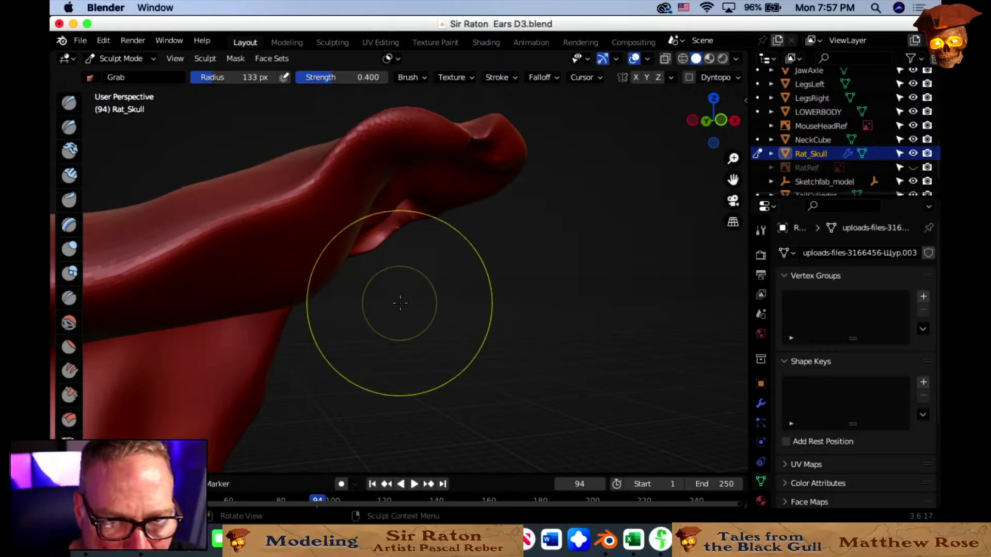
Enlarge the Grab brush radius to 187 px and lift the folded upper edge of the ear.
key("f")
left_click(381, 310)
mouse_move(381, 310)
middle_mouse_down()
mouse_move(277, 284)
mouse_move(281, 244)
middle_mouse_up()
scroll(333, 310, "down", 4)
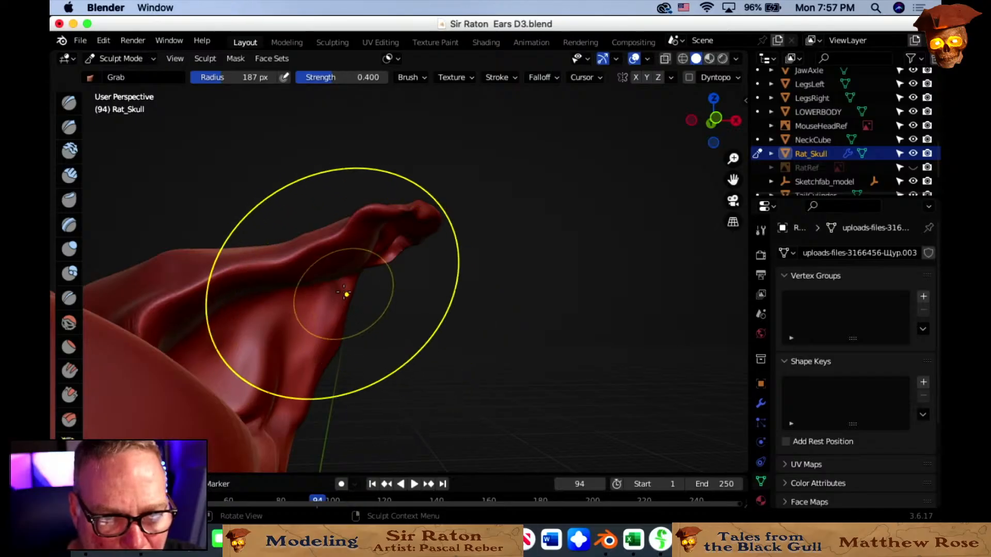
mouse_move(346, 267)
middle_mouse_down()
mouse_move(328, 222)
mouse_move(380, 351)
middle_mouse_up()
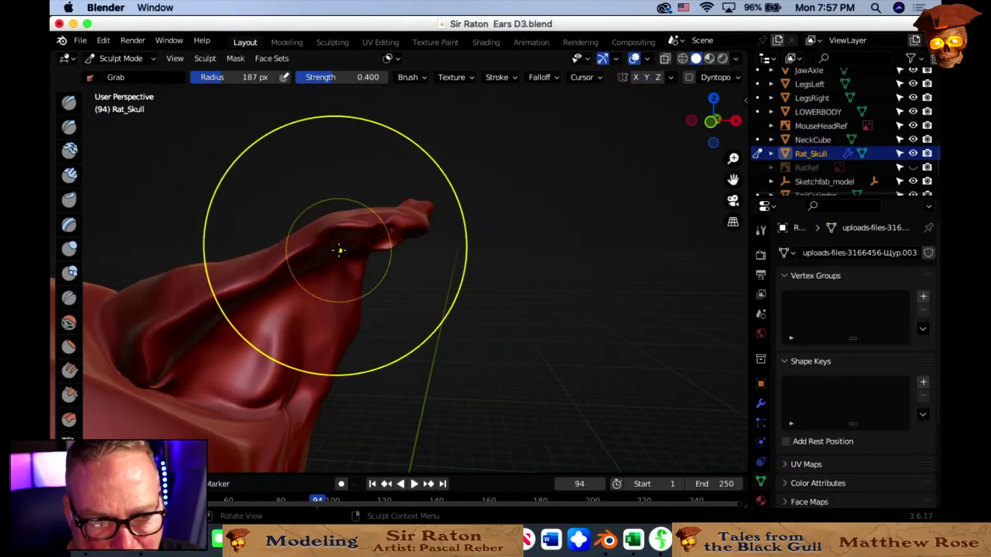
left_click_drag(336, 260, 328, 242)
scroll(504, 348, "down", 8)
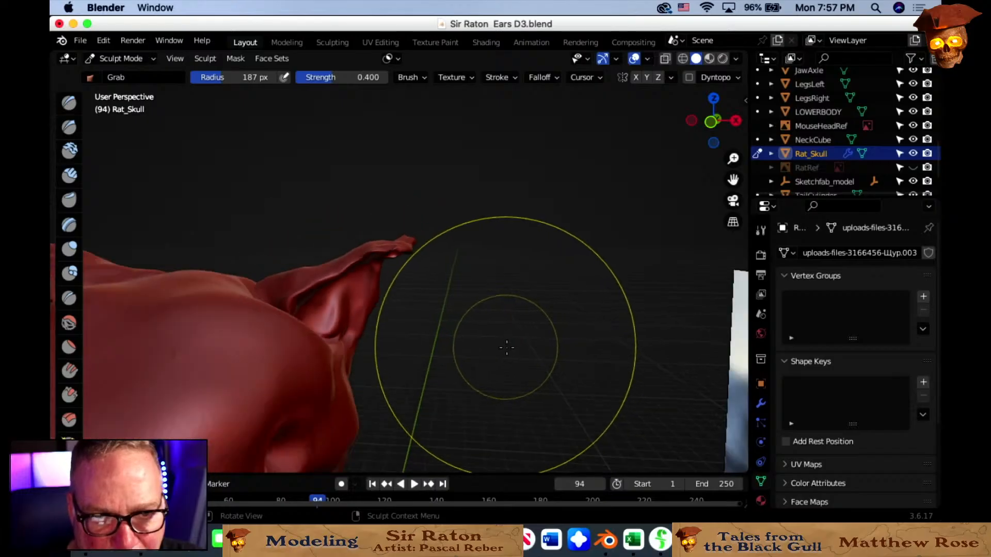
Show the RatRef drawing behind the head as a guide for the ear shape.
middle_click_drag(513, 347, 581, 339)
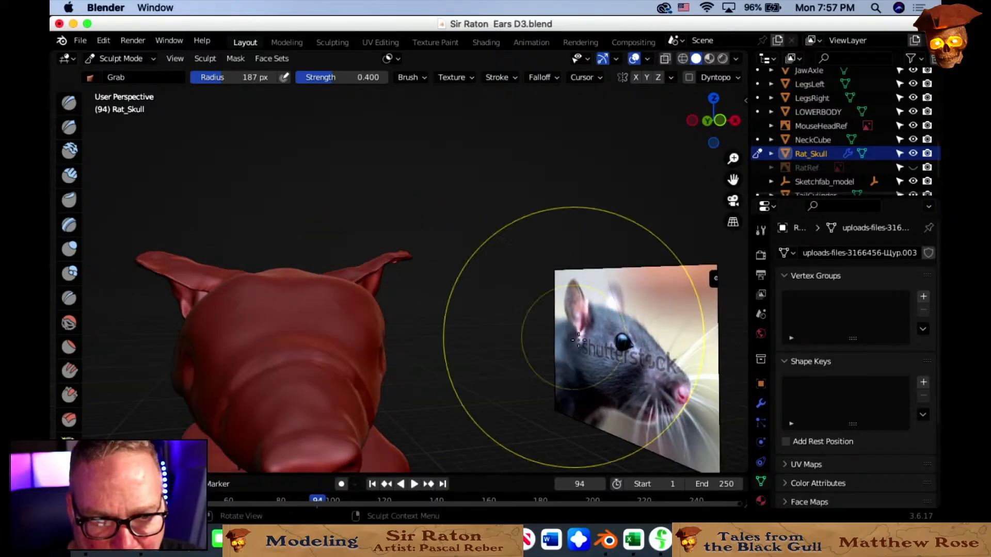
left_click(912, 166)
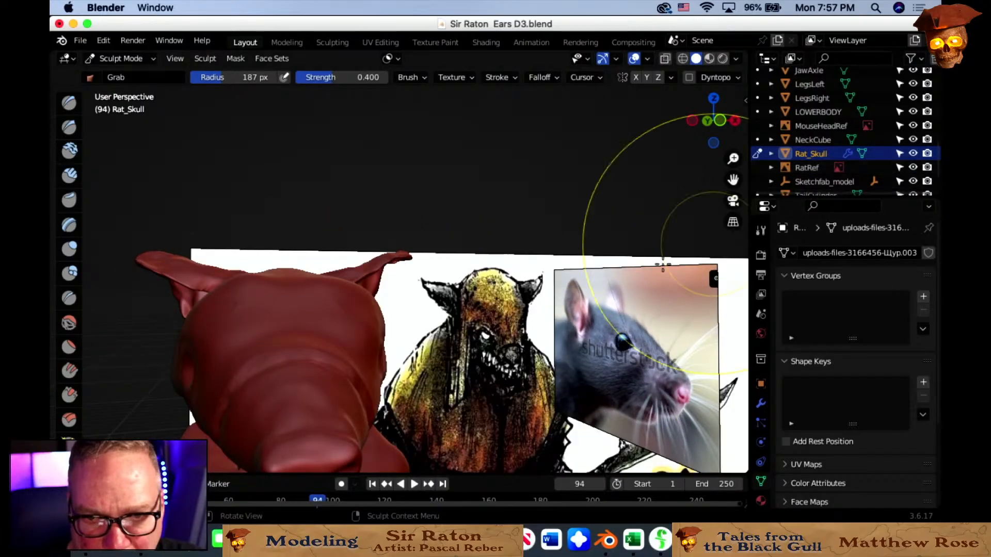
middle_click_drag(547, 305, 416, 304)
scroll(416, 303, "up", 5)
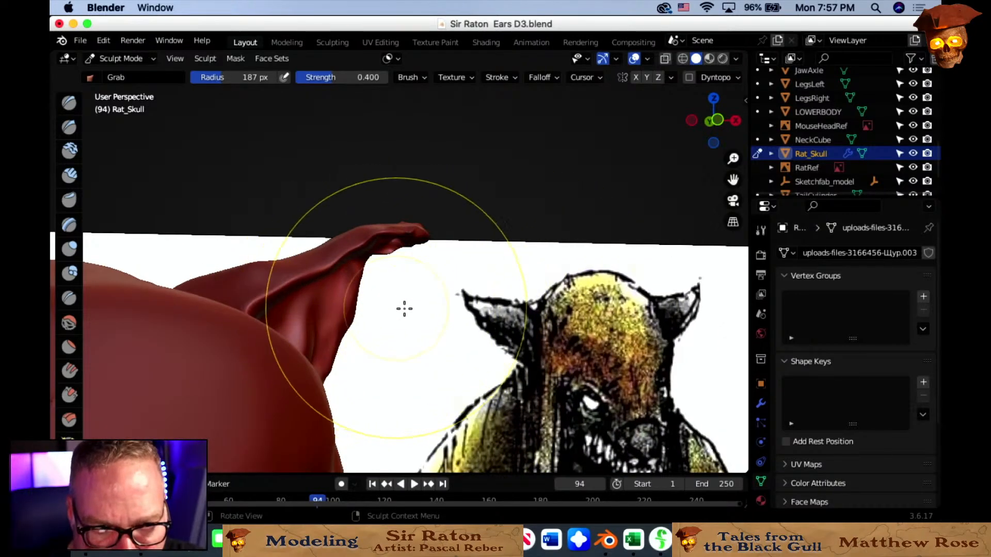
Reduce the Grab brush radius to 101 px and compare the ear's outline with the drawn ear from several angles.
key("f")
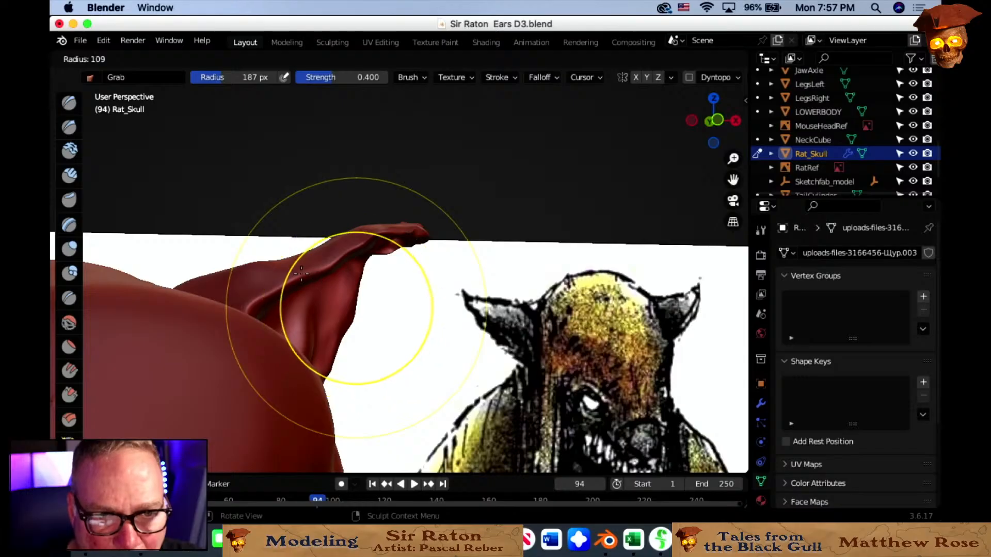
left_click(295, 303)
middle_click_drag(348, 288, 316, 287)
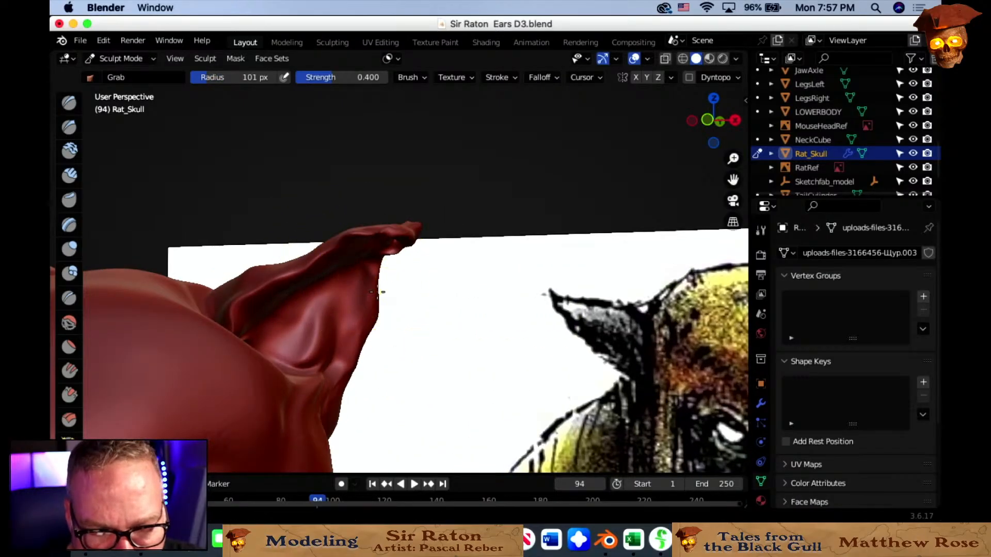
middle_click_drag(376, 292, 373, 279)
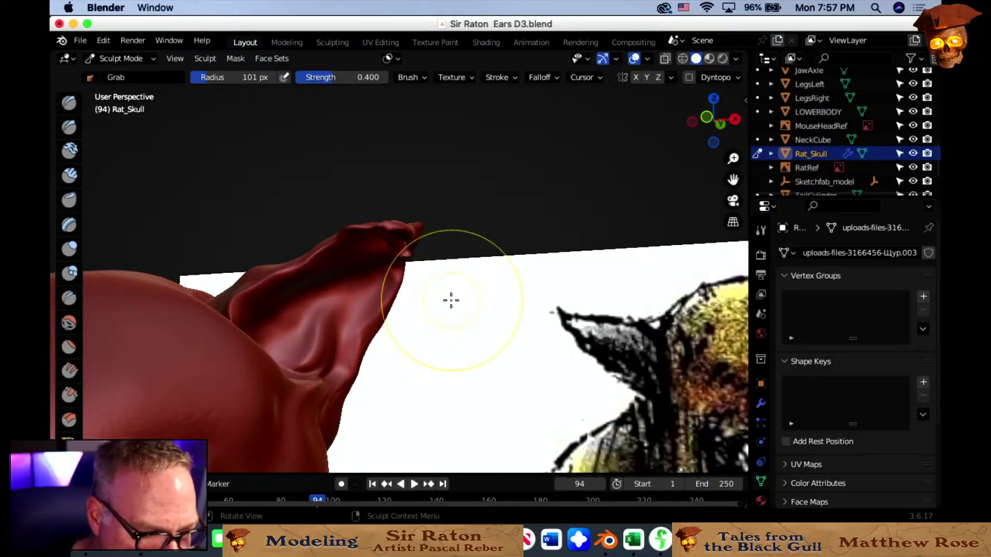
middle_click_drag(451, 300, 534, 335)
mouse_move(325, 289)
middle_mouse_down()
mouse_move(287, 277)
mouse_move(294, 265)
mouse_move(366, 284)
middle_mouse_up()
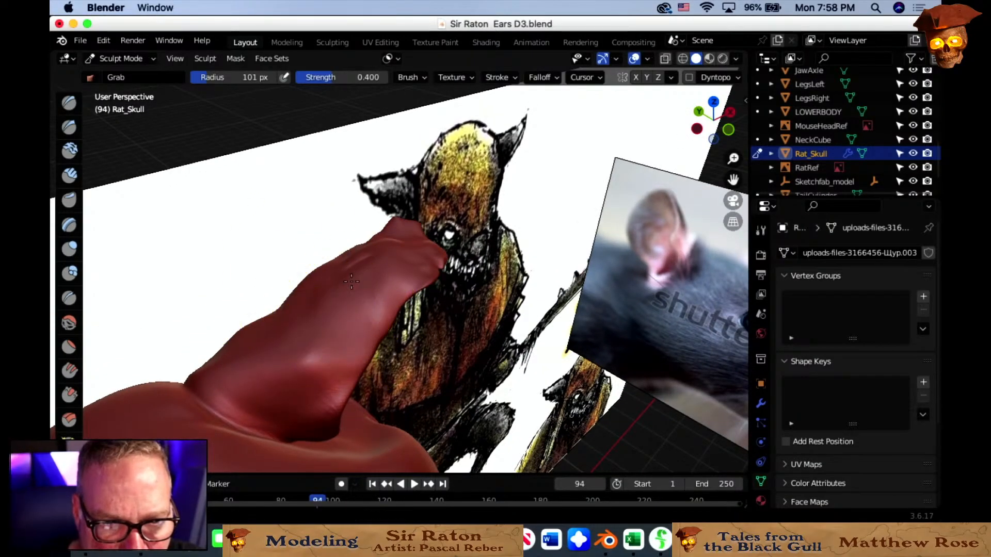
Reduce the Grab brush radius to 59 px and even out the bumpy outline of the ear tip.
mouse_move(363, 251)
middle_mouse_down()
mouse_move(375, 270)
mouse_move(415, 264)
middle_mouse_up()
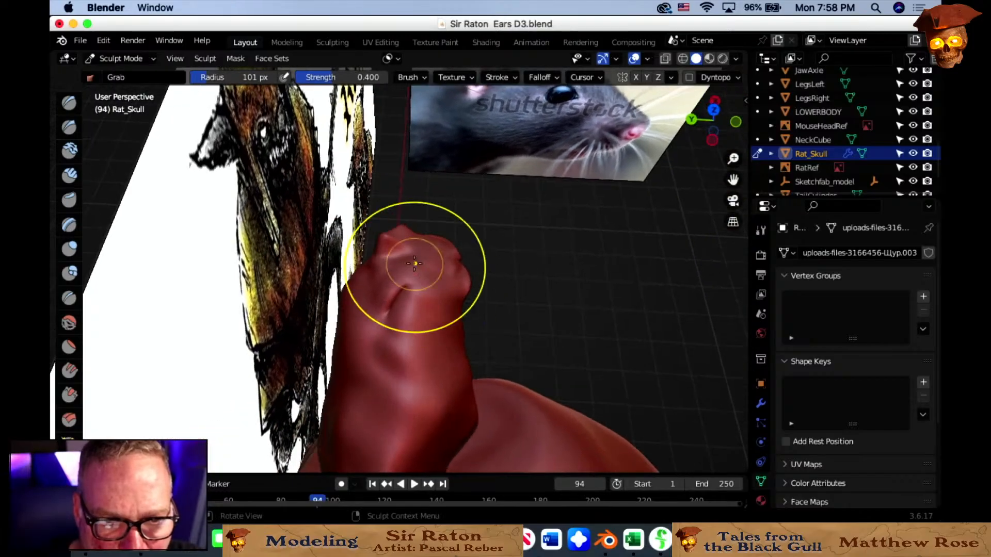
key("f")
left_click(387, 239)
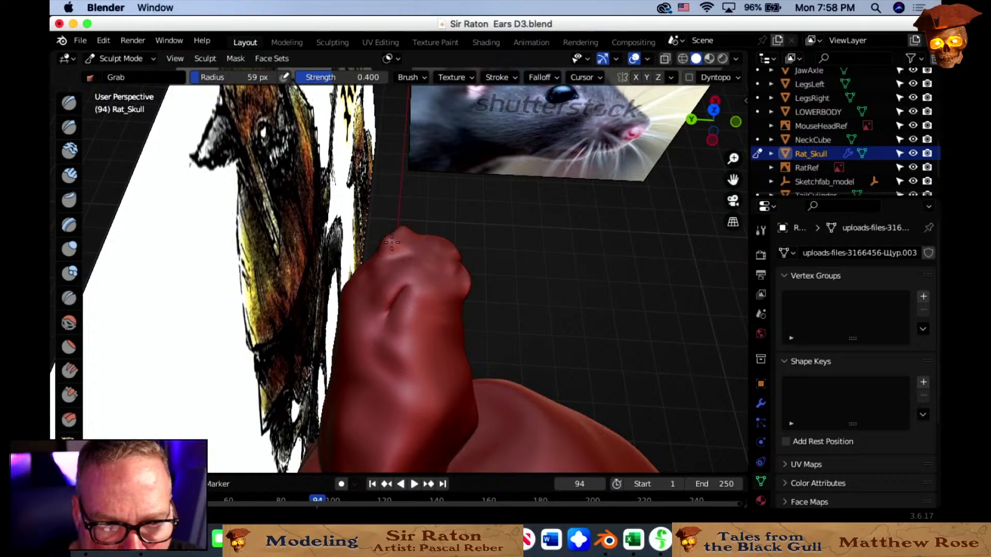
mouse_move(386, 274)
middle_mouse_down()
mouse_move(465, 281)
mouse_move(283, 272)
mouse_move(405, 271)
middle_mouse_up()
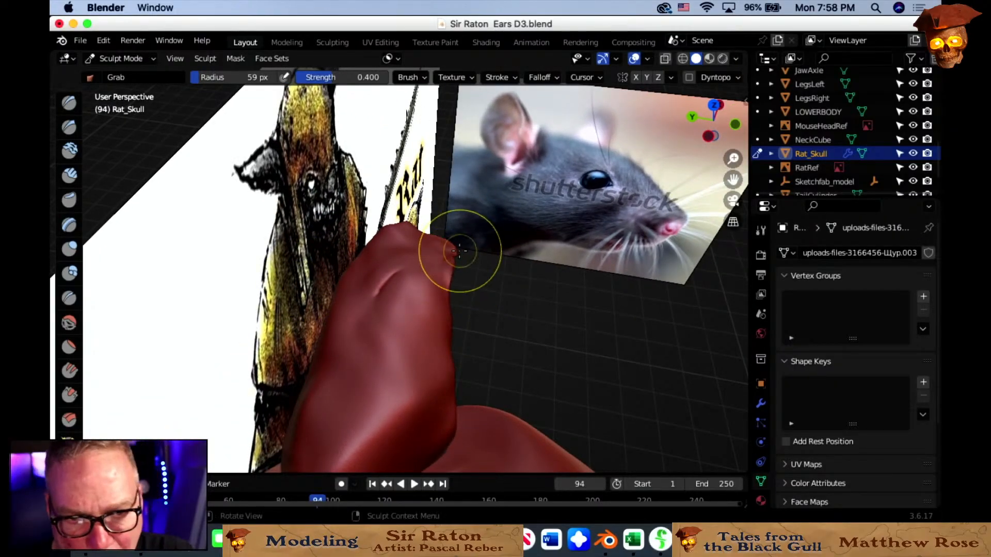
mouse_move(580, 364)
middle_mouse_down()
mouse_move(431, 354)
mouse_move(462, 310)
mouse_move(501, 340)
middle_mouse_up()
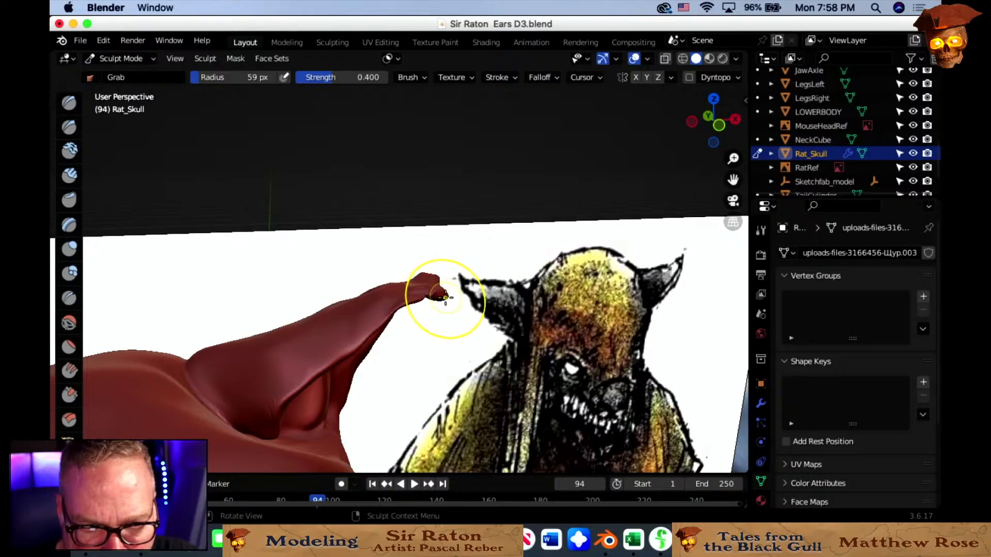
mouse_move(451, 318)
middle_mouse_down()
mouse_move(407, 327)
mouse_move(430, 297)
middle_mouse_up()
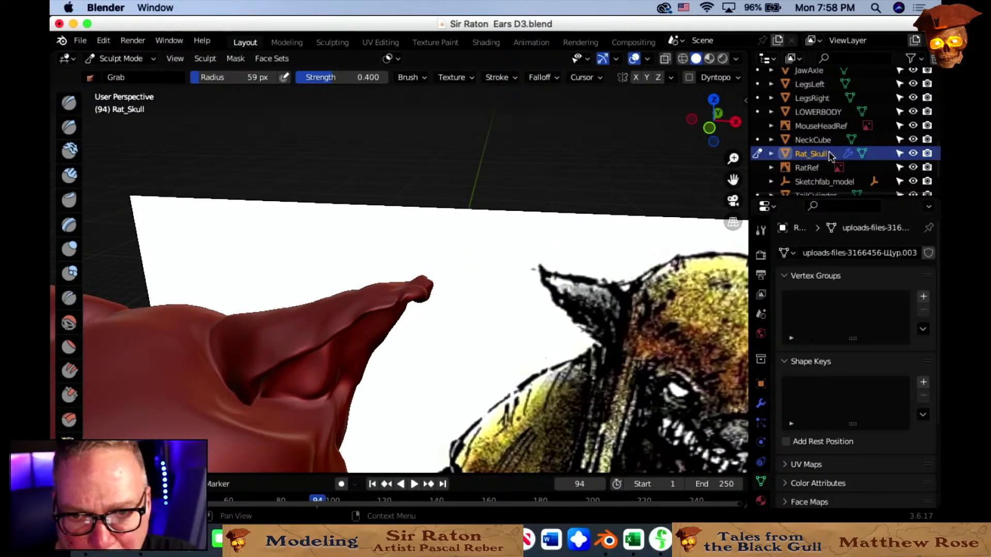
Hide the RatRef drawing and pull the ear tip slightly upward into a sharper point.
left_click(914, 168)
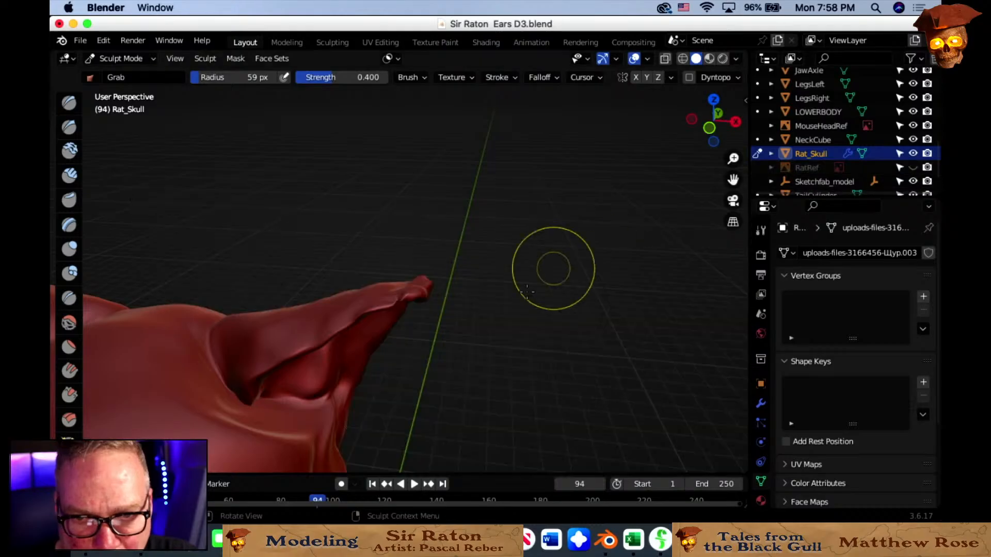
middle_click_drag(480, 324, 431, 306)
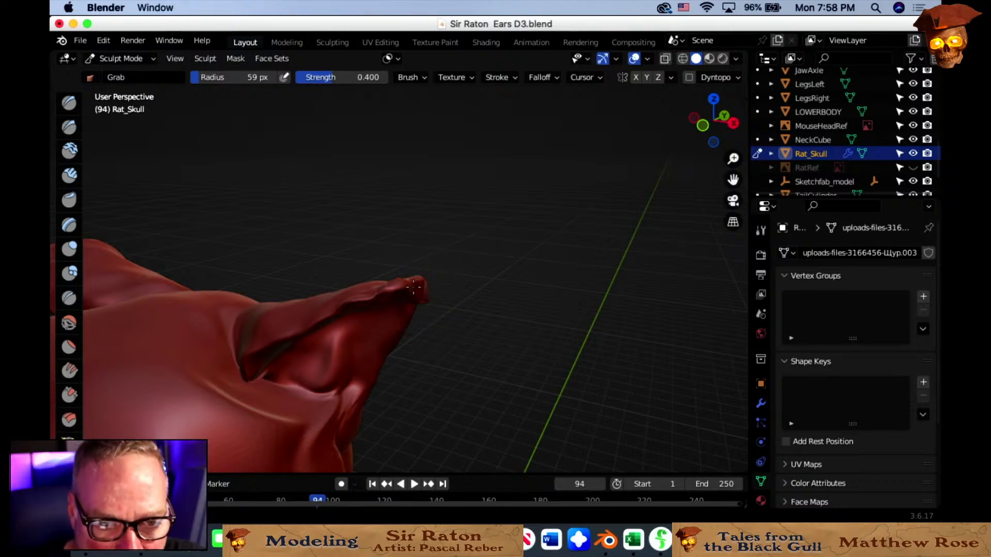
left_click_drag(414, 288, 418, 278)
scroll(394, 332, "down", 4)
middle_click_drag(345, 331, 540, 292)
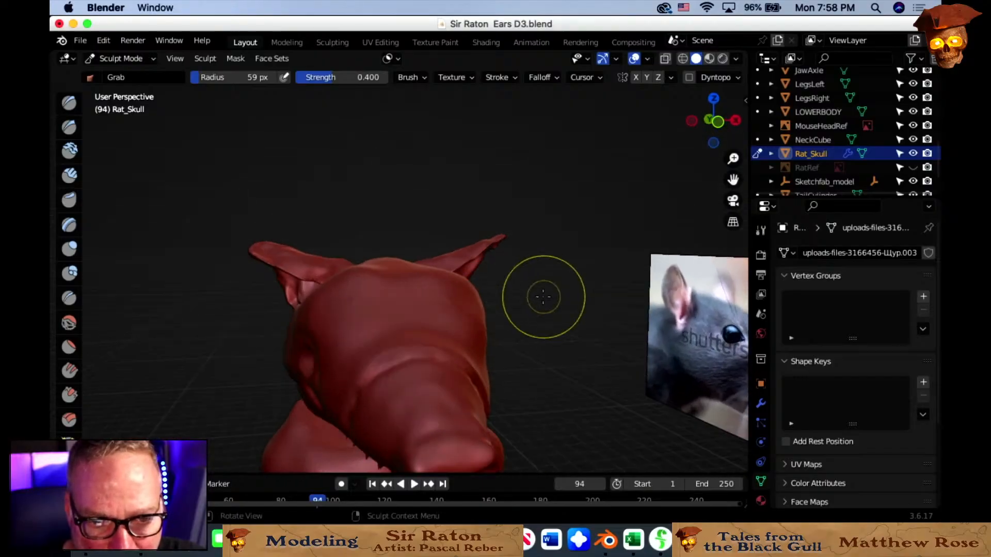
Nudge the opposite ear's tip with Grab in front orthographic view, undoing and redoing the stroke to compare its shape.
left_click(710, 120)
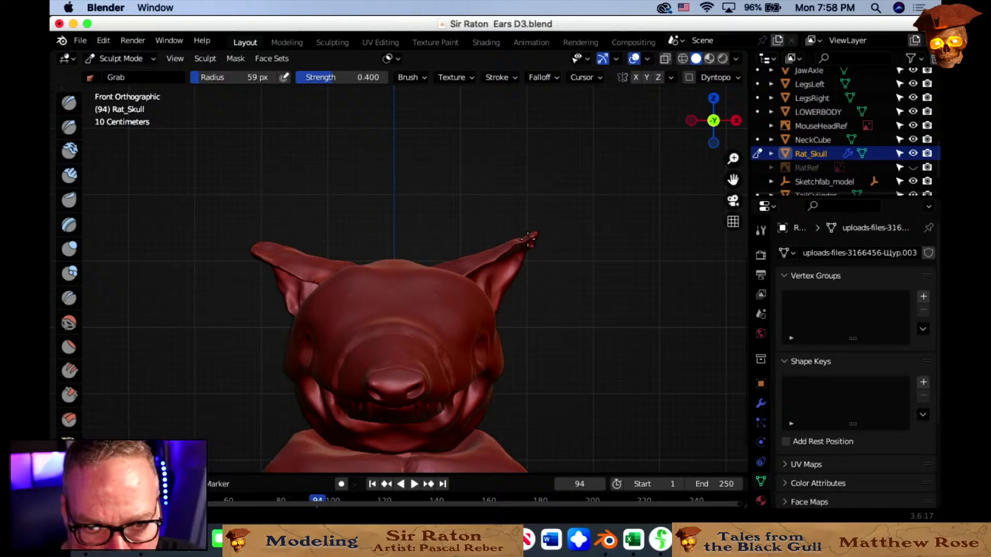
mouse_move(297, 271)
left_mouse_down()
mouse_move(259, 249)
mouse_move(265, 240)
left_mouse_up()
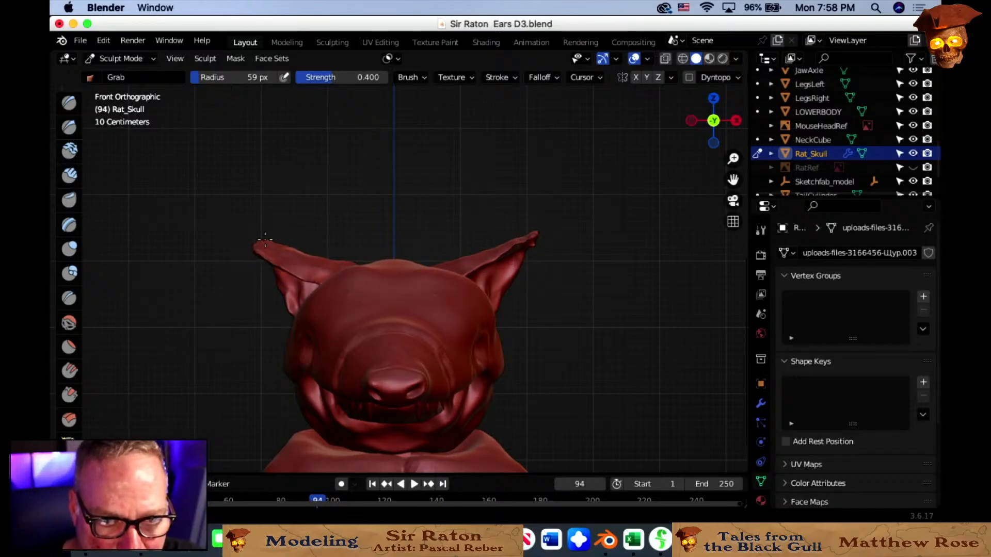
key("super+z")
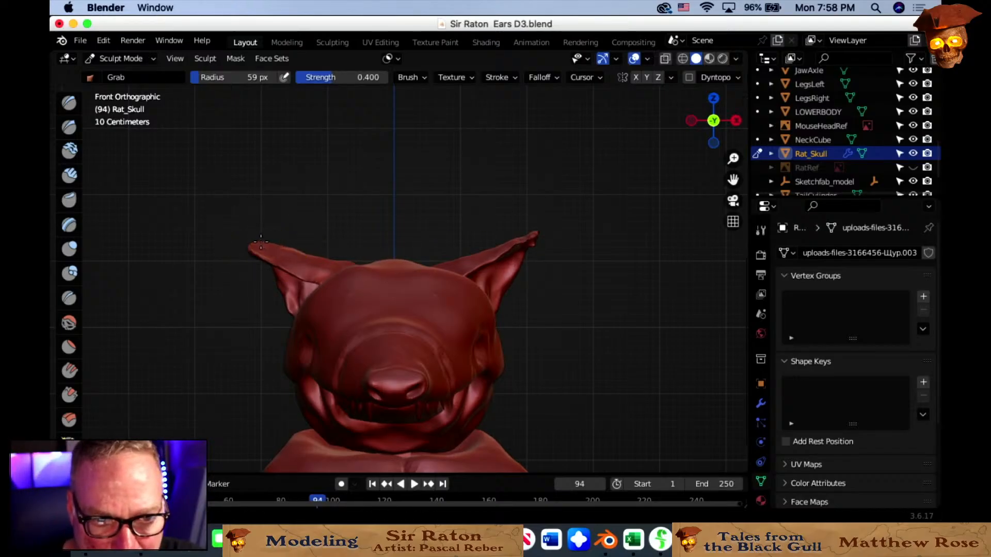
key("super+shift+z")
Show the RatRef drawing again and compare the sculpted head and ears with it from the front and side.
scroll(394, 313, "down", 3)
mouse_move(395, 313)
middle_mouse_down()
mouse_move(347, 310)
mouse_move(532, 309)
mouse_move(391, 312)
mouse_move(431, 307)
middle_mouse_up()
middle_click_drag(491, 382, 594, 384)
left_click(913, 167)
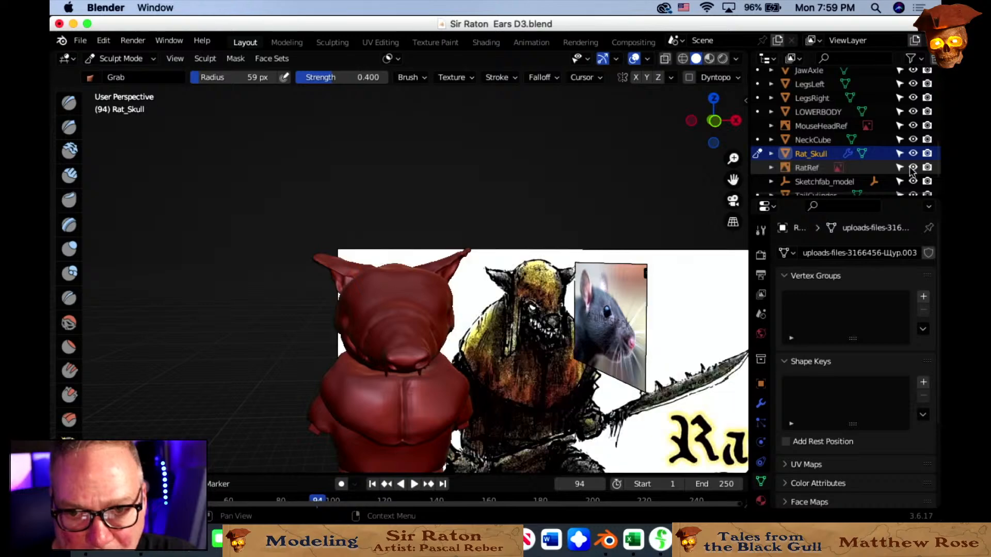
mouse_move(674, 233)
middle_mouse_down()
mouse_move(560, 304)
mouse_move(552, 281)
mouse_move(535, 290)
mouse_move(568, 303)
mouse_move(545, 274)
middle_mouse_up()
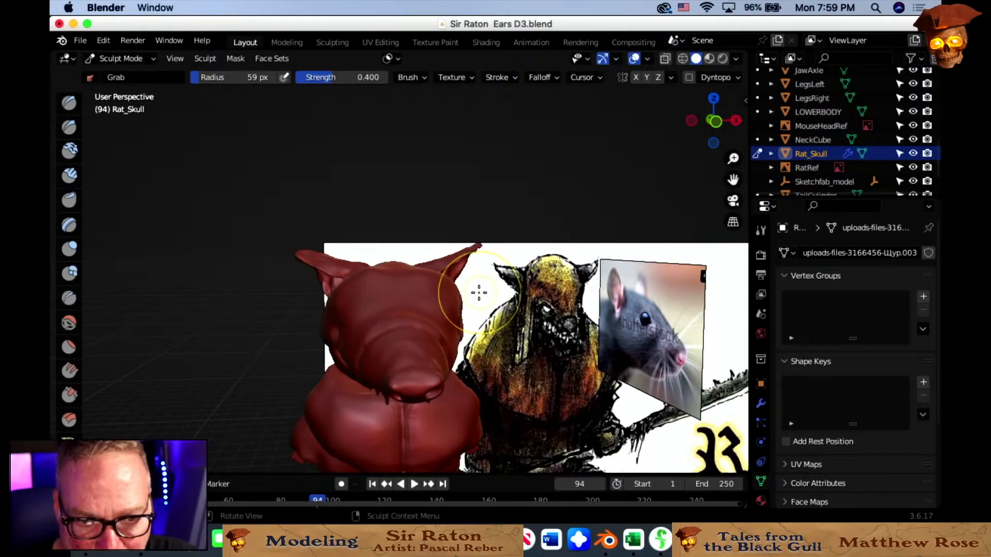
mouse_move(479, 293)
middle_mouse_down()
mouse_move(471, 280)
mouse_move(572, 274)
middle_mouse_up()
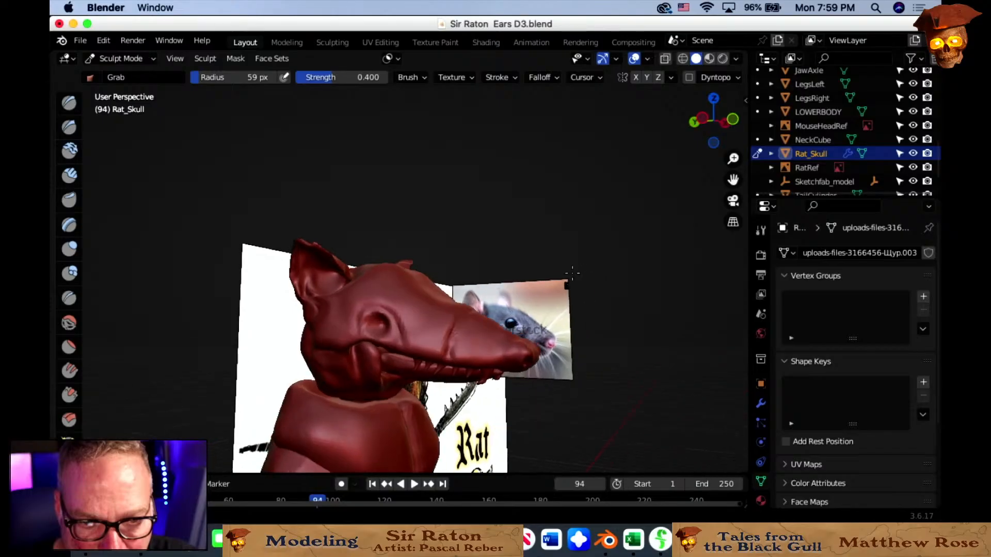
scroll(581, 283, "down", 2)
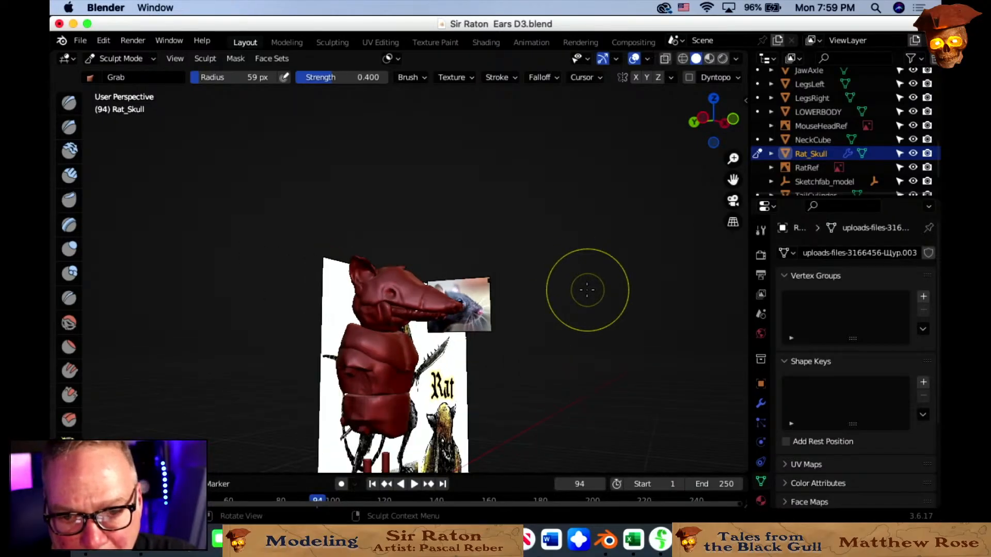
scroll(593, 289, "up", 2)
middle_click_drag(581, 282, 527, 293)
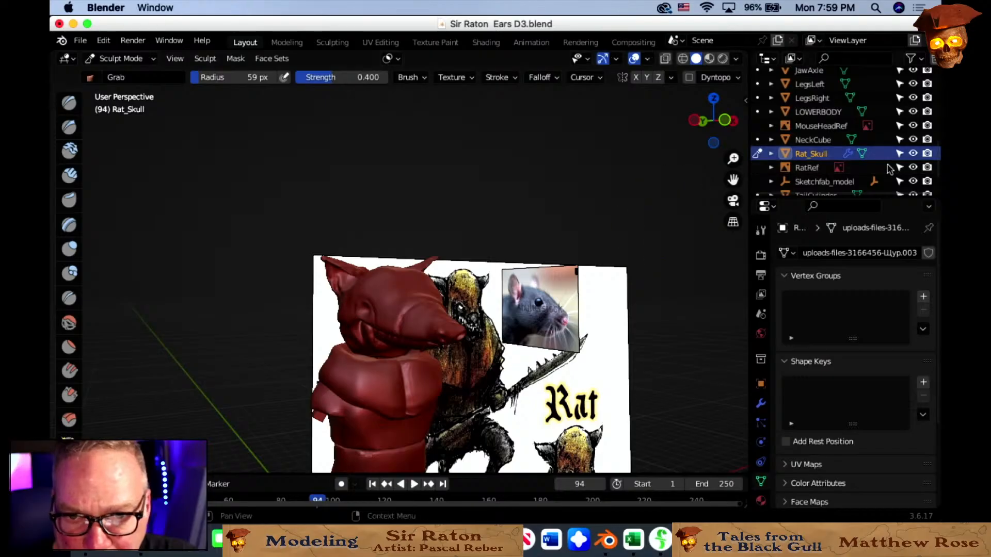
Hide the RatRef drawing and check the head and upper body from a lower front angle.
left_click(913, 168)
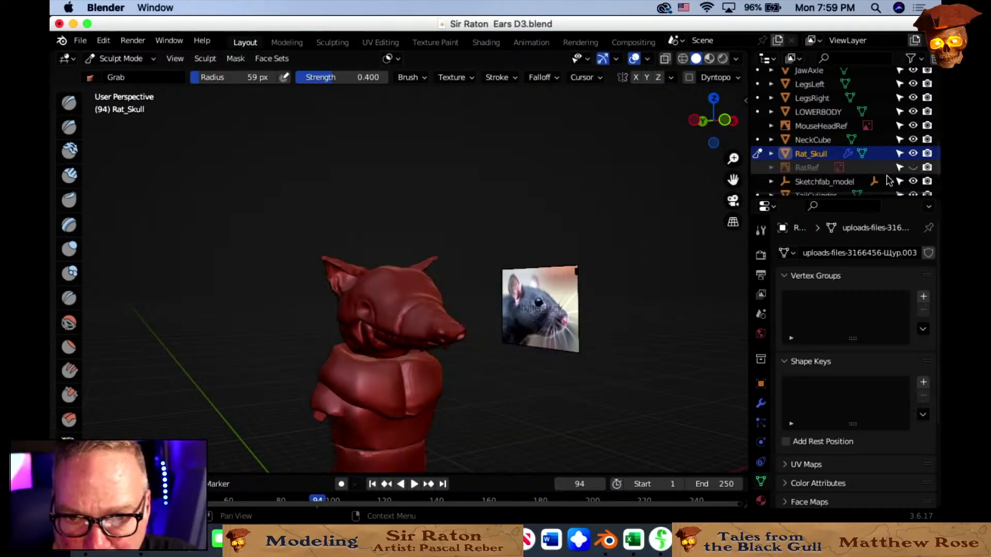
mouse_move(624, 225)
middle_mouse_down()
mouse_move(571, 234)
mouse_move(511, 221)
mouse_move(443, 249)
mouse_move(677, 227)
mouse_move(649, 231)
middle_mouse_up()
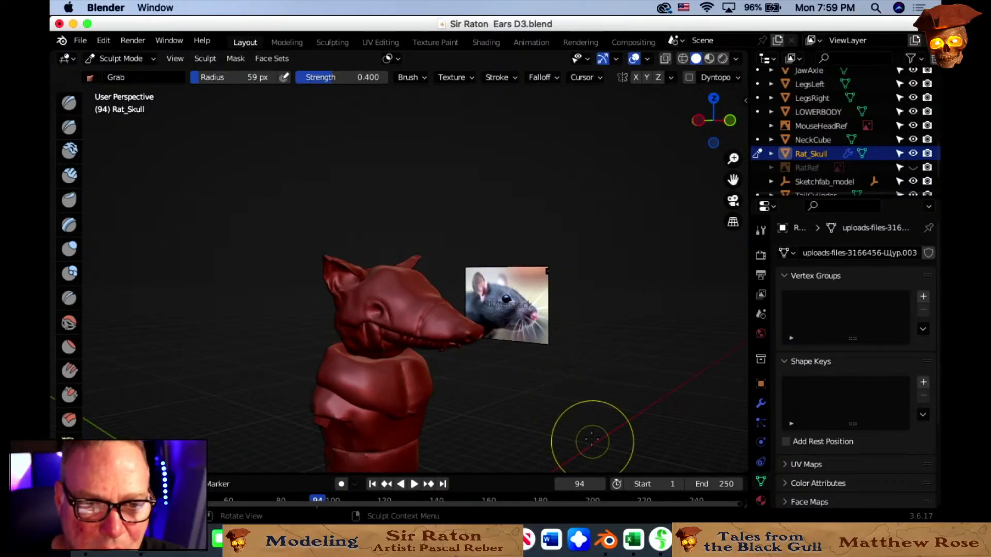
mouse_move(548, 397)
middle_mouse_down()
mouse_move(487, 365)
mouse_move(542, 358)
mouse_move(466, 356)
mouse_move(470, 366)
mouse_move(597, 355)
mouse_move(531, 336)
mouse_move(501, 387)
mouse_move(502, 325)
middle_mouse_up()
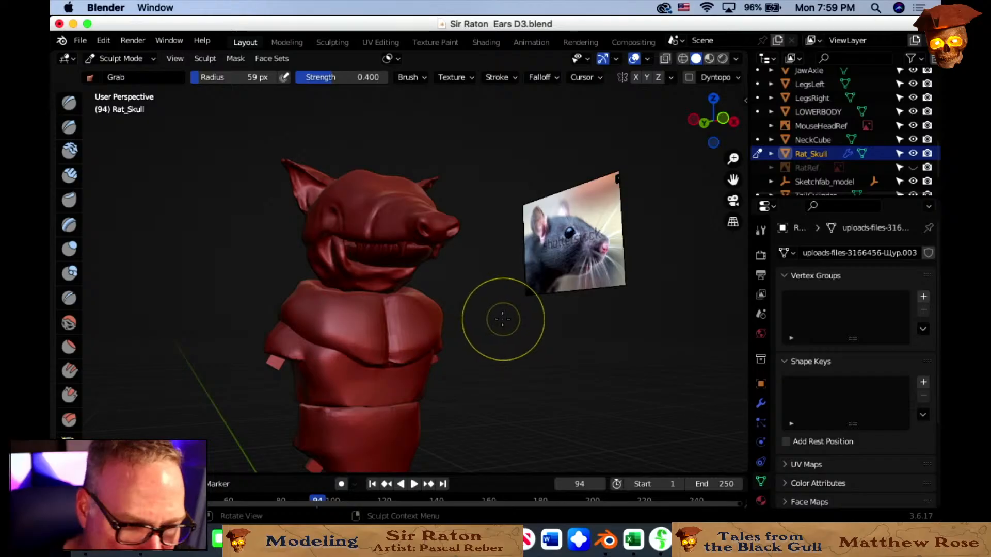
Switch the Rat_Skull from Sculpt Mode to Object Mode and save the file.
scroll(500, 316, "up", 2)
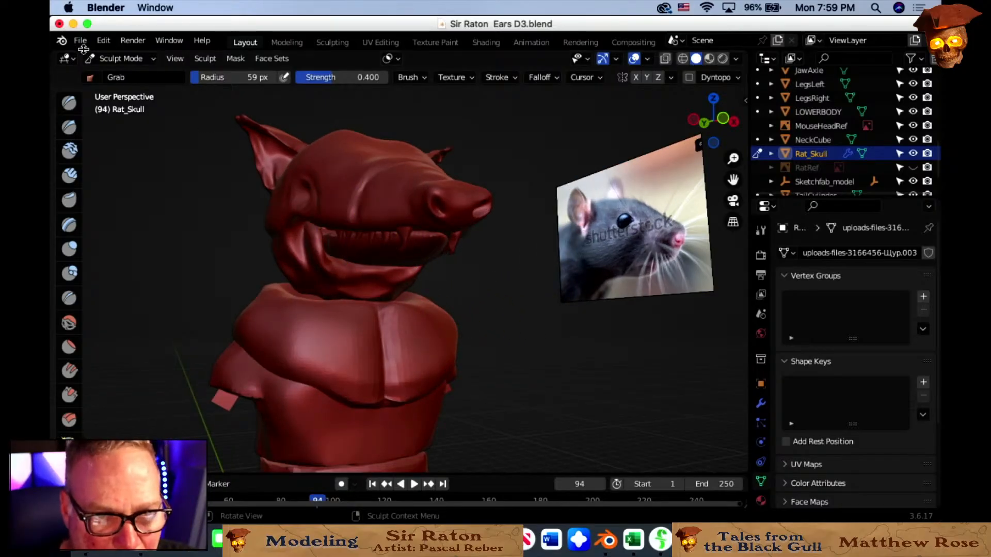
left_click(122, 62)
left_click(113, 73)
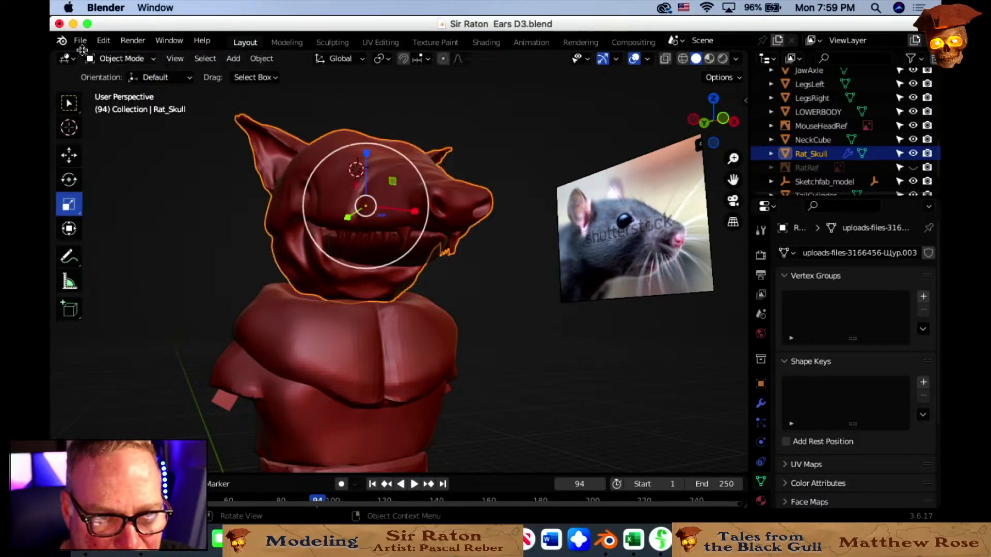
left_click(80, 44)
left_click(125, 132)
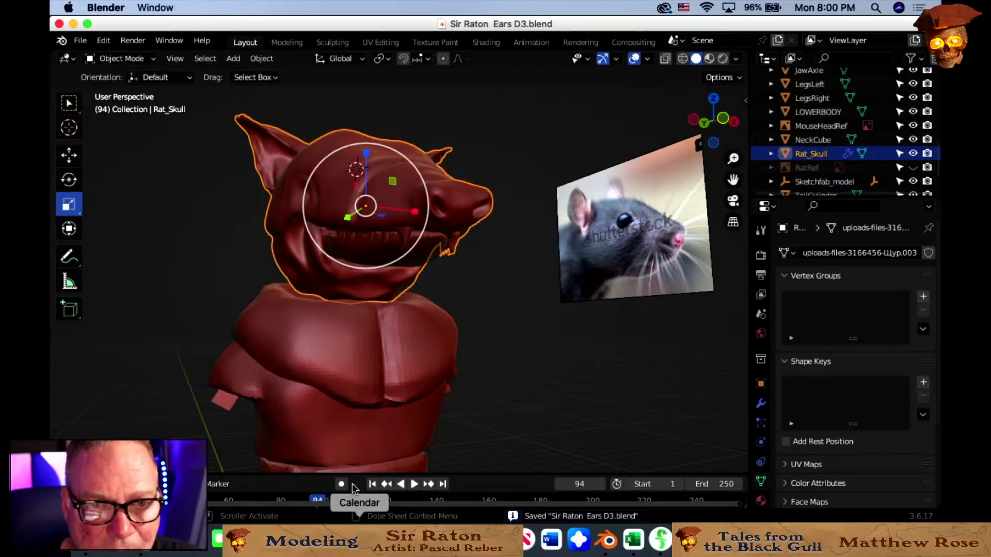
Temporarily hide the Jaw and JawAxle, examine the jaw socket inside the skull, and make both visible again.
scroll(425, 408, "down", 2)
middle_click_drag(419, 419, 661, 327)
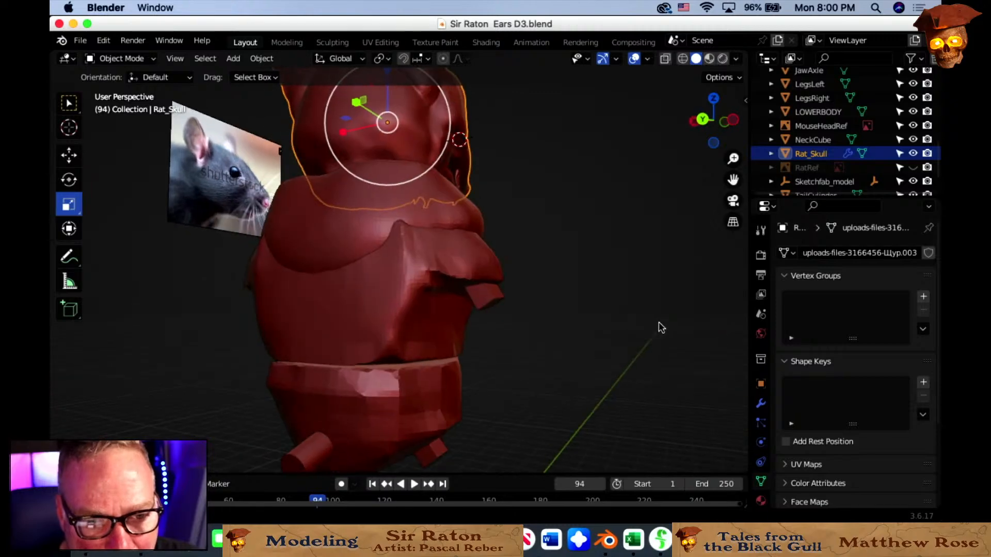
middle_click_drag(377, 238, 271, 182)
middle_click_drag(414, 256, 400, 293)
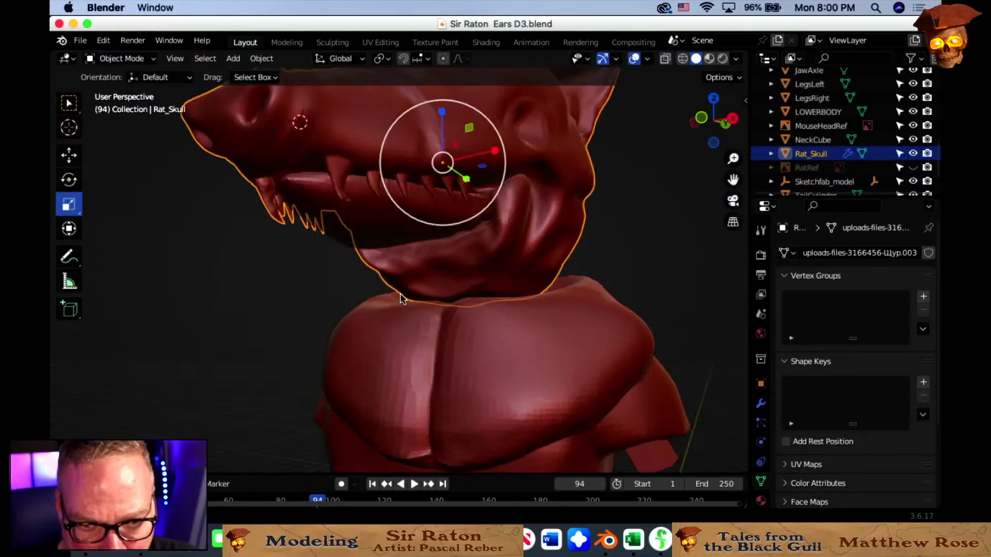
left_click(417, 219)
scroll(866, 154, "down", 2)
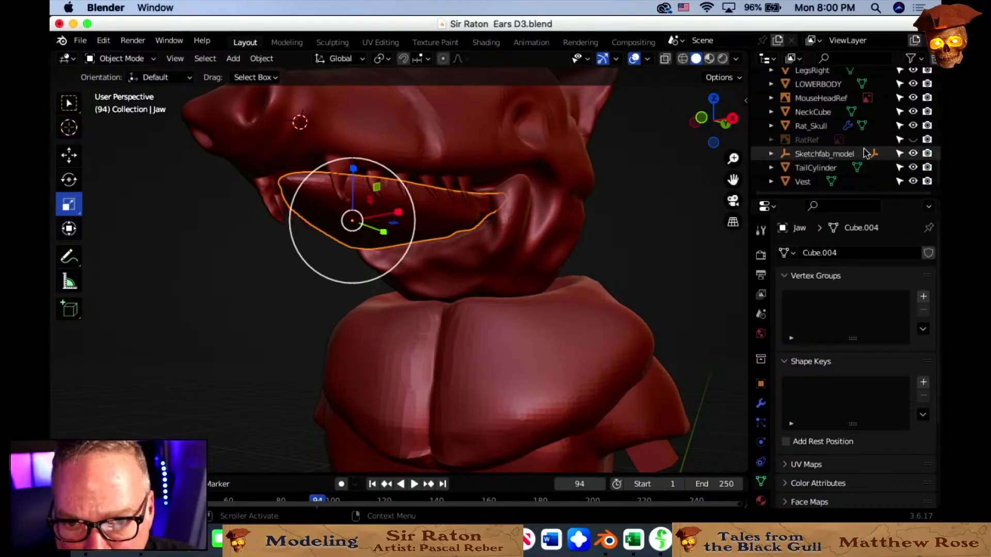
scroll(866, 149, "up", 5)
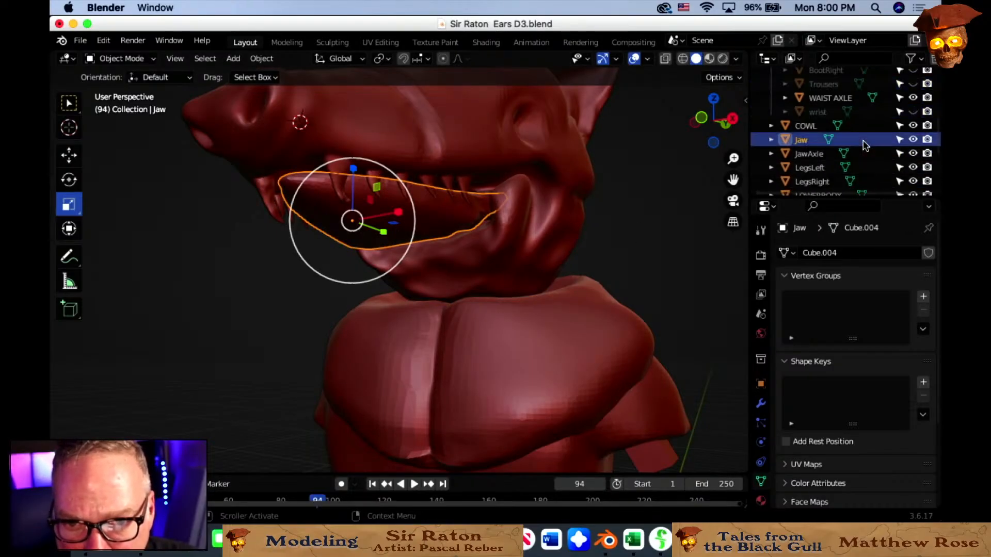
left_click(912, 140)
left_click(913, 153)
middle_click_drag(447, 267, 648, 282)
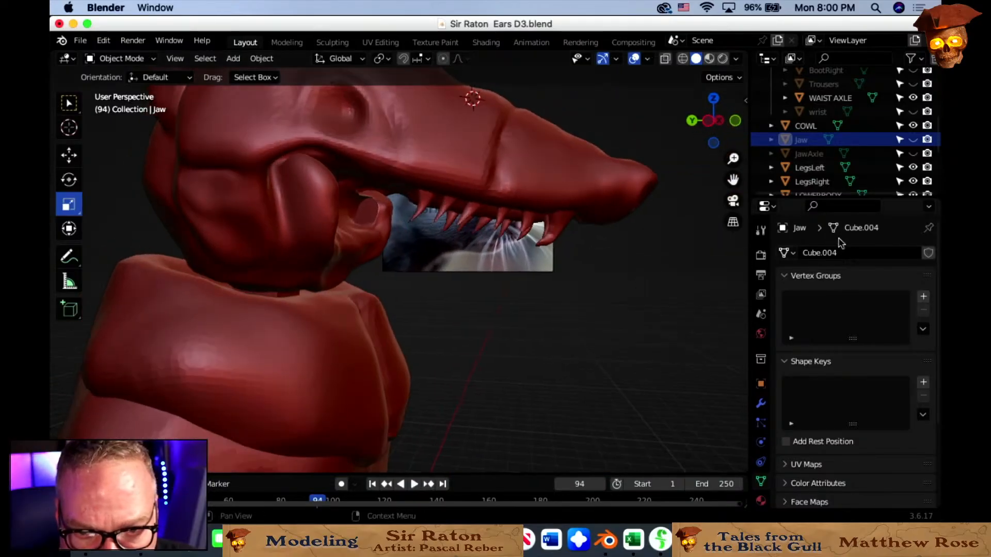
left_click(913, 140)
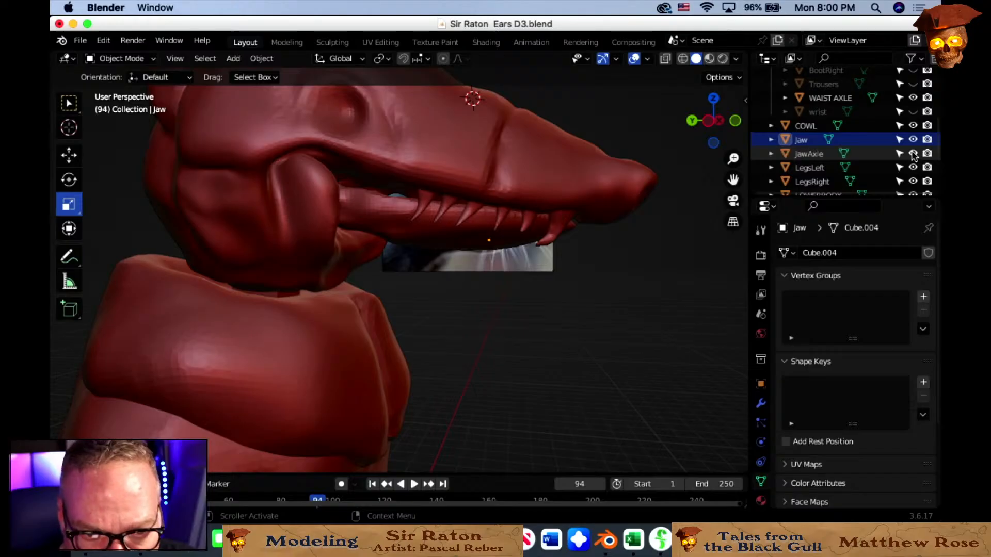
middle_click_drag(551, 290, 514, 295)
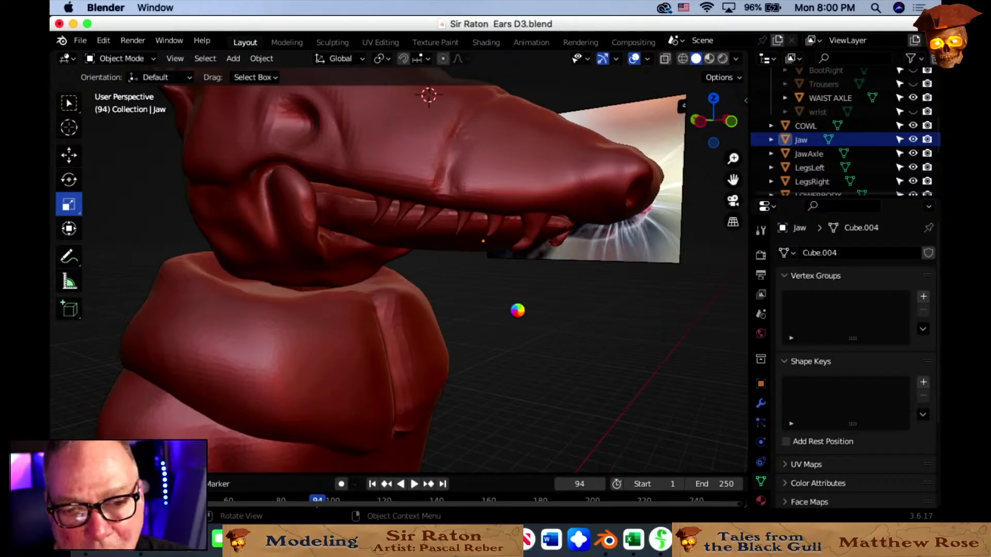
Cut the armsocket block out of the Vest with a Boolean Difference modifier and apply it.
scroll(537, 314, "down", 5)
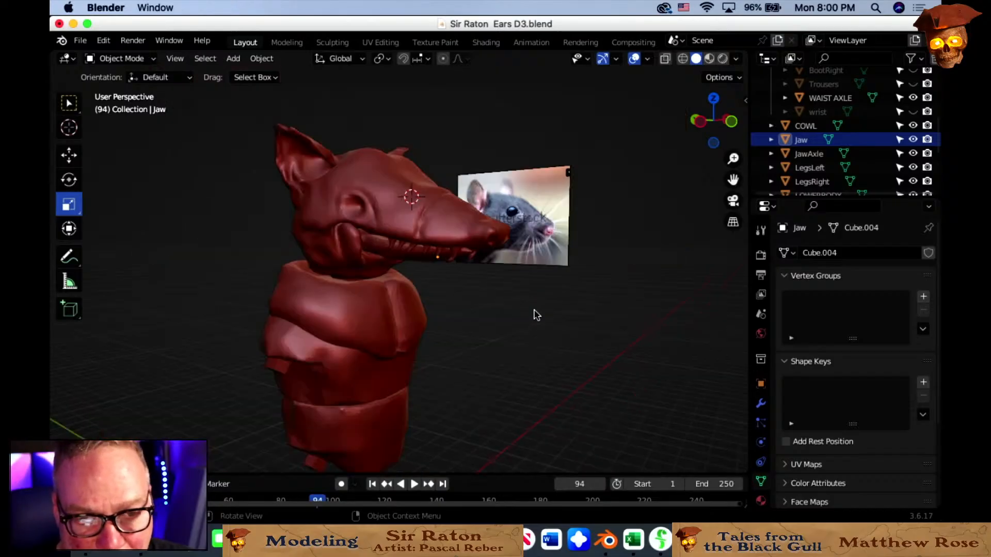
scroll(534, 315, "down", 2)
middle_click_drag(533, 315, 608, 265, "shift")
scroll(571, 263, "up", 1)
scroll(537, 284, "up", 4)
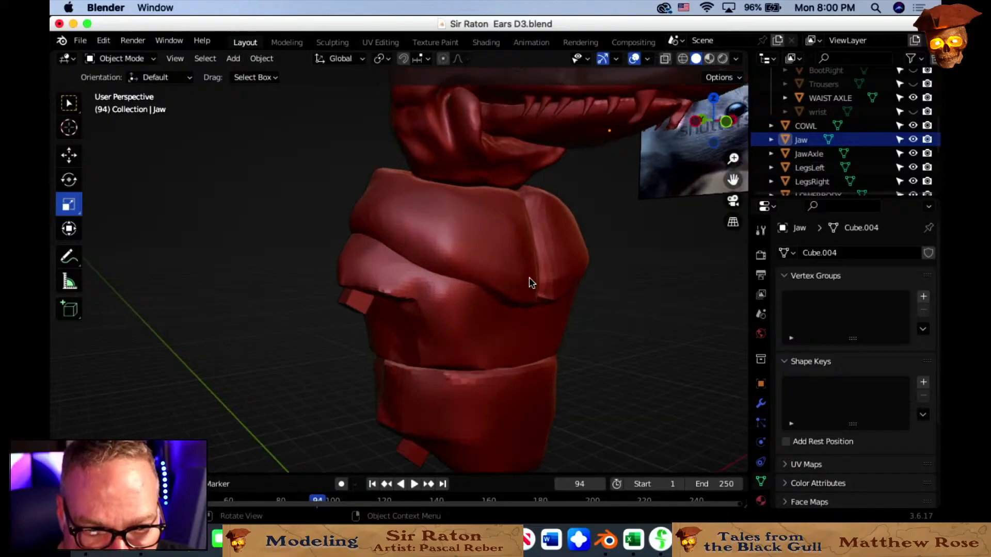
mouse_move(483, 274)
middle_mouse_down()
mouse_move(601, 250)
mouse_move(488, 288)
middle_mouse_up()
scroll(551, 274, "up", 3)
scroll(489, 292, "down", 3)
middle_click_drag(506, 330, 471, 323)
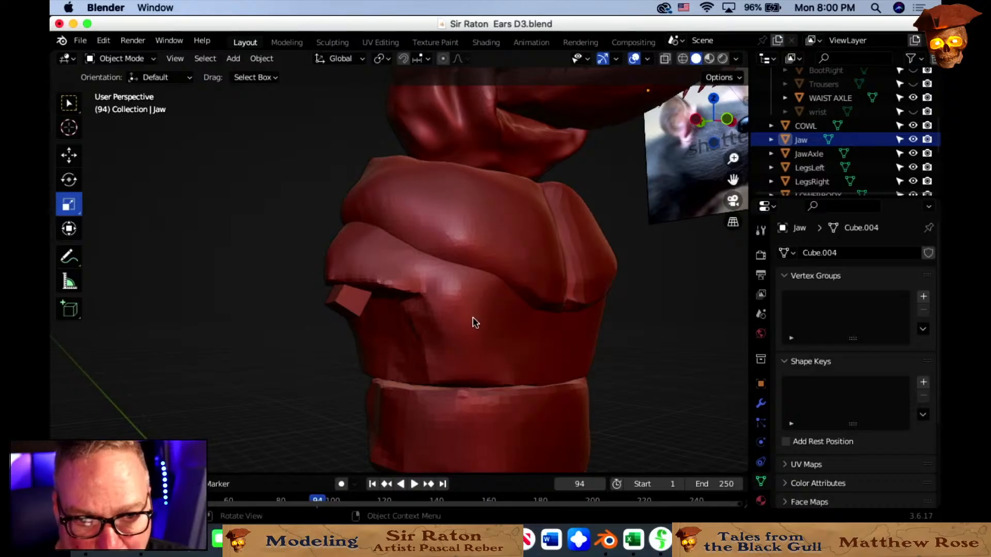
left_click(494, 311)
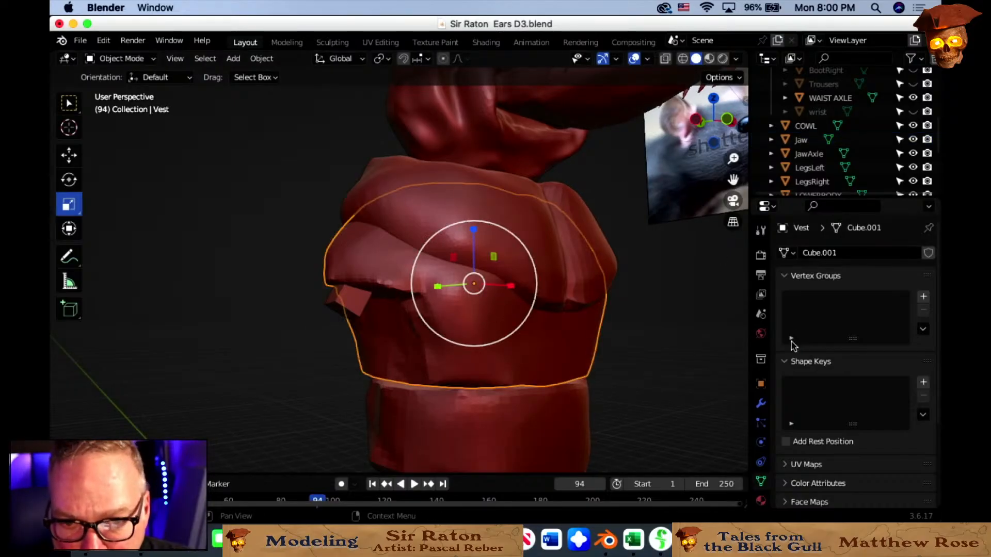
left_click(760, 404)
left_click(830, 251)
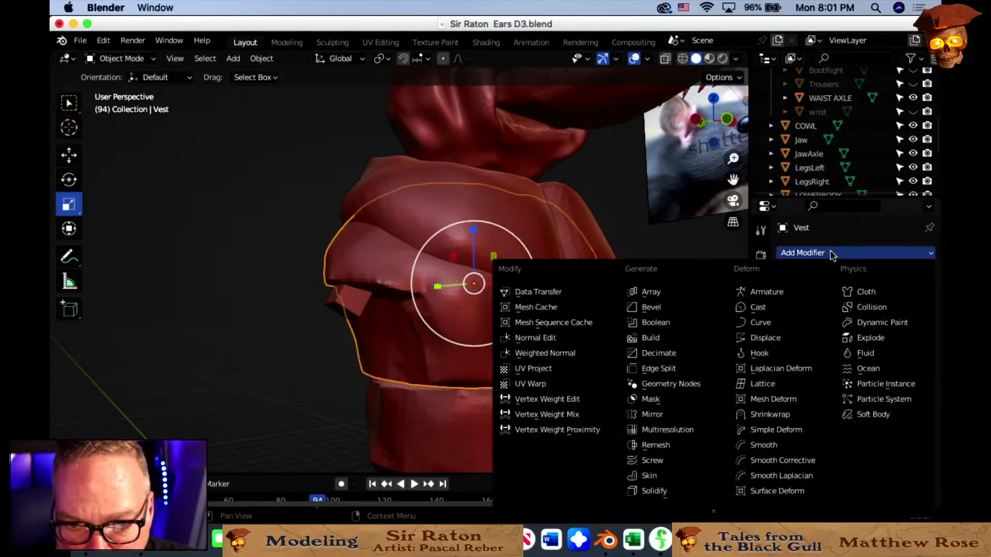
left_click(653, 324)
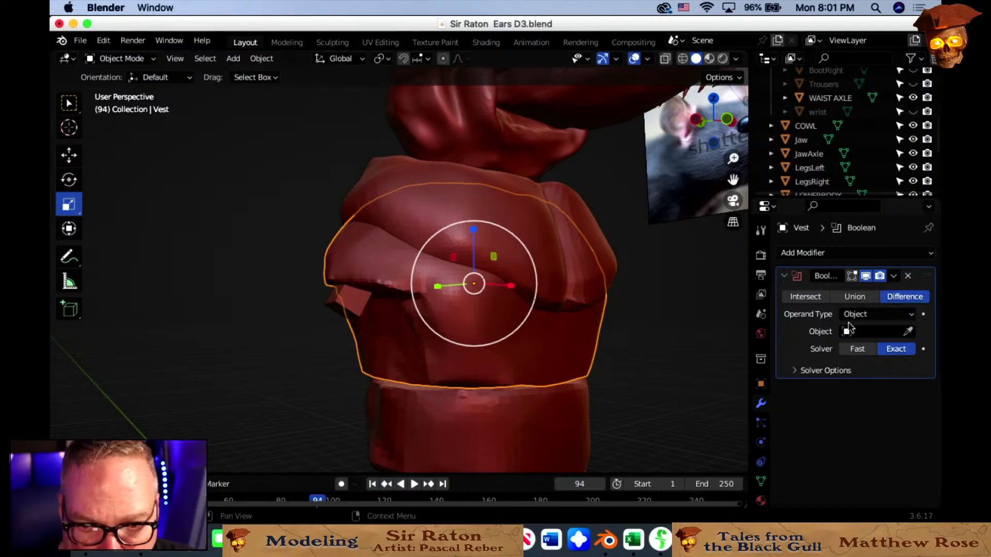
left_click(339, 297)
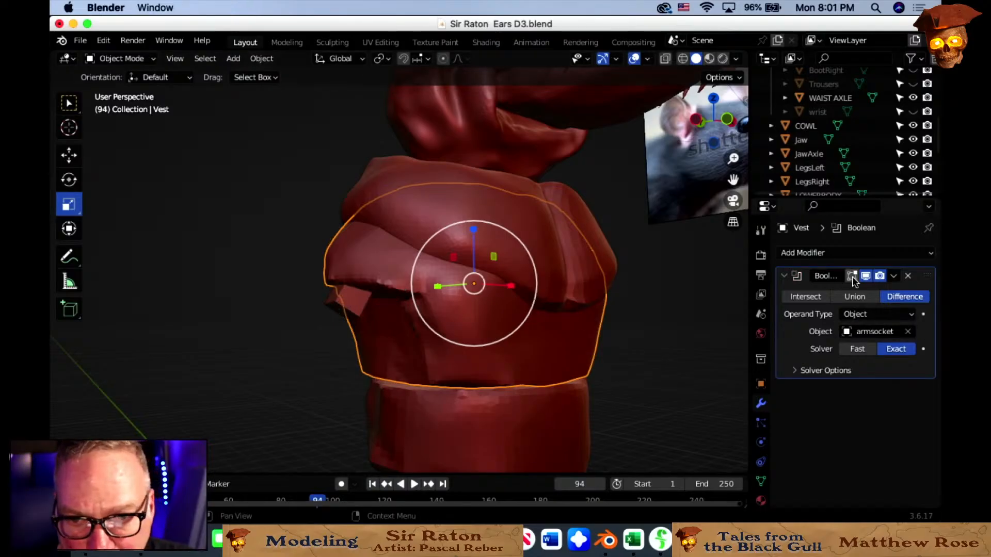
left_click(894, 278)
left_click(825, 290)
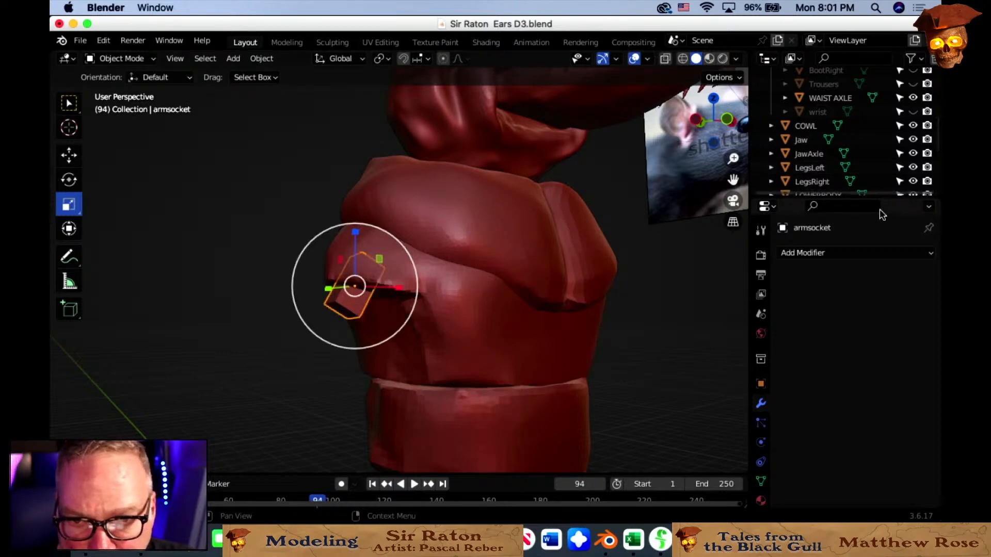
Find the armsocket object in the scene list and hide it.
scroll(840, 159, "down", 5)
scroll(862, 161, "up", 3)
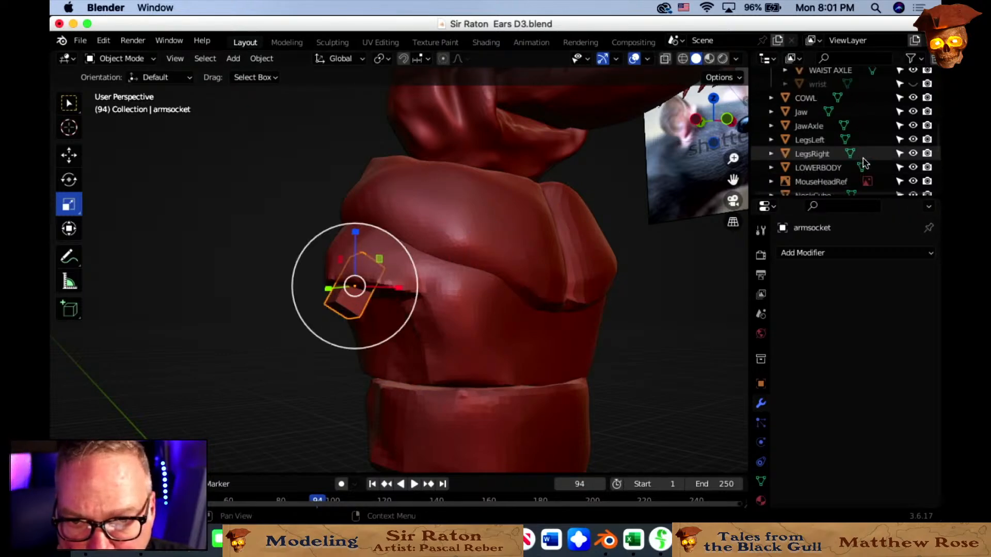
scroll(862, 160, "down", 3)
scroll(896, 150, "up", 8)
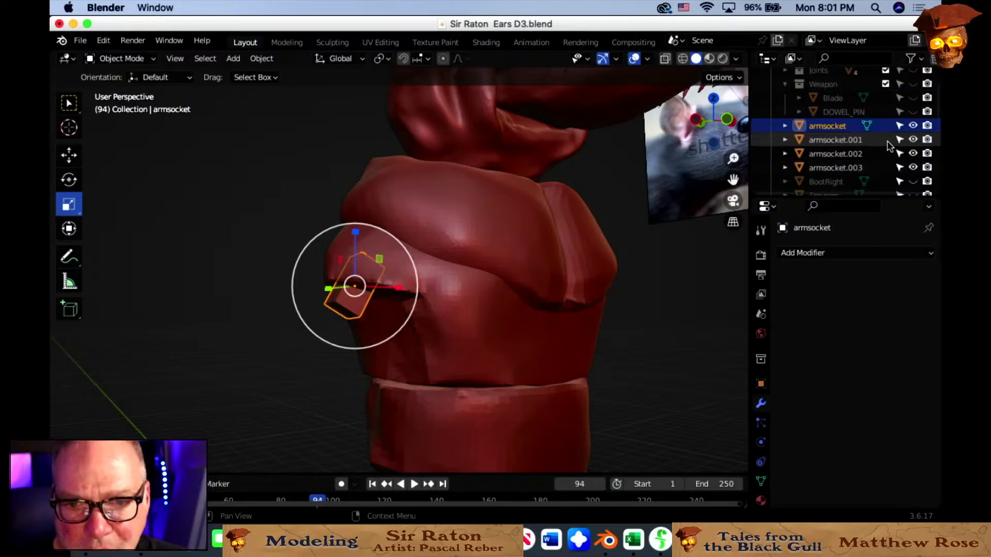
left_click(913, 126)
Cut the opposite shoulder's socket block out of the Vest with another Boolean Difference modifier and apply it.
middle_click_drag(537, 308, 553, 261)
scroll(532, 283, "up", 3)
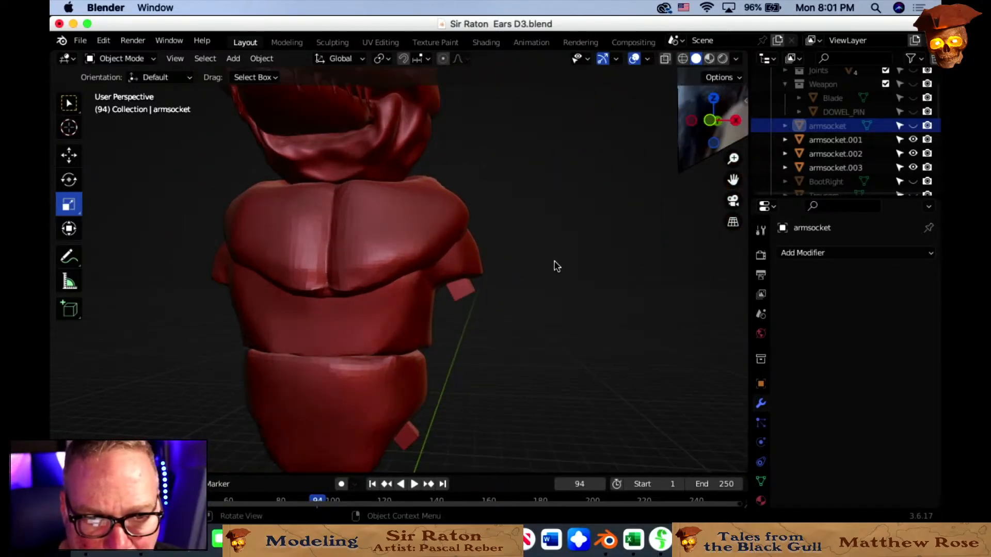
middle_click_drag(505, 312, 424, 279)
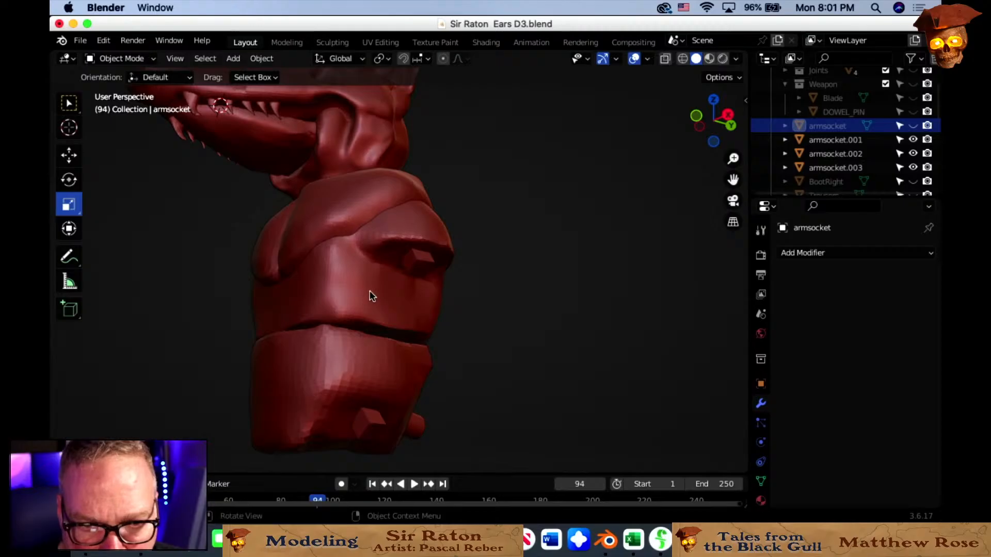
left_click(369, 291)
left_click(854, 253)
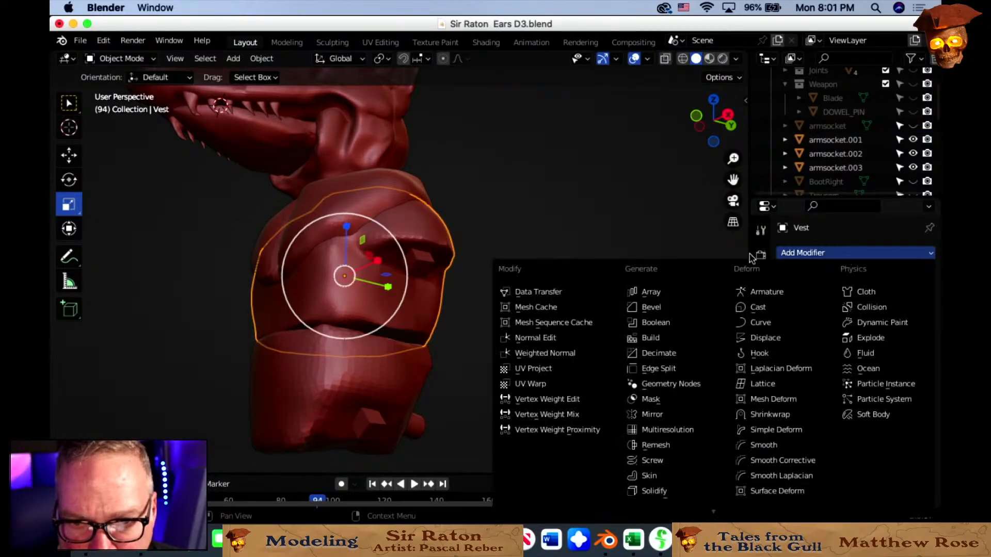
left_click(647, 338)
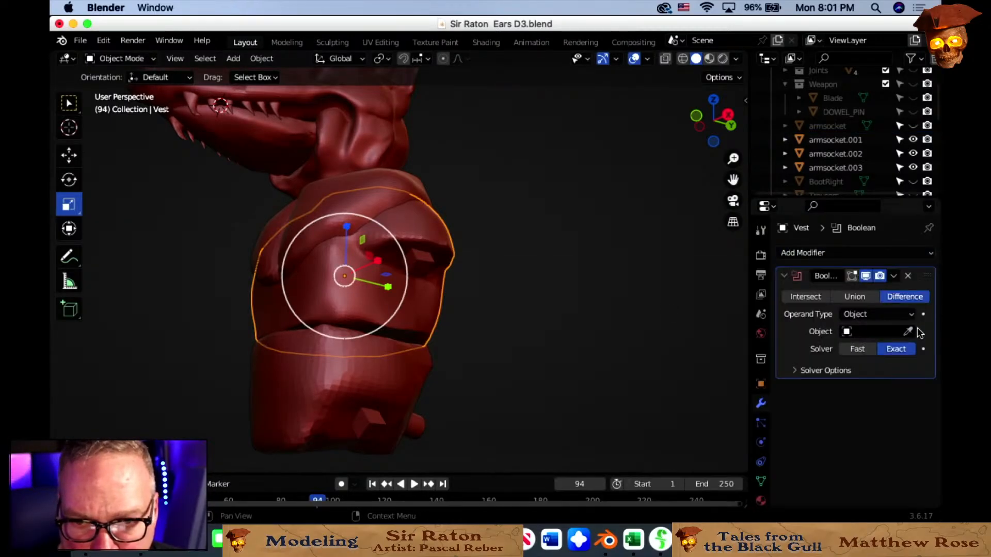
left_click(428, 261)
left_click(893, 277)
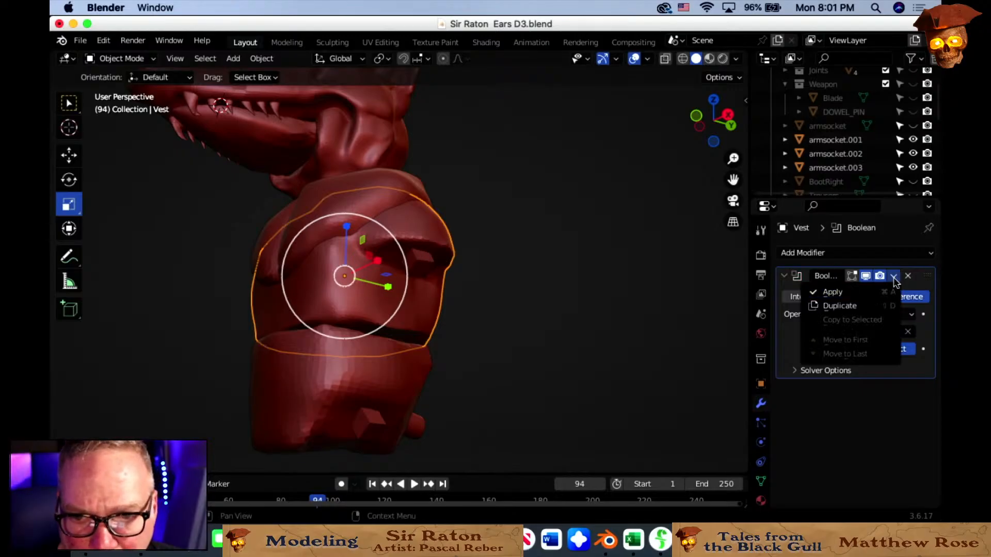
left_click(867, 290)
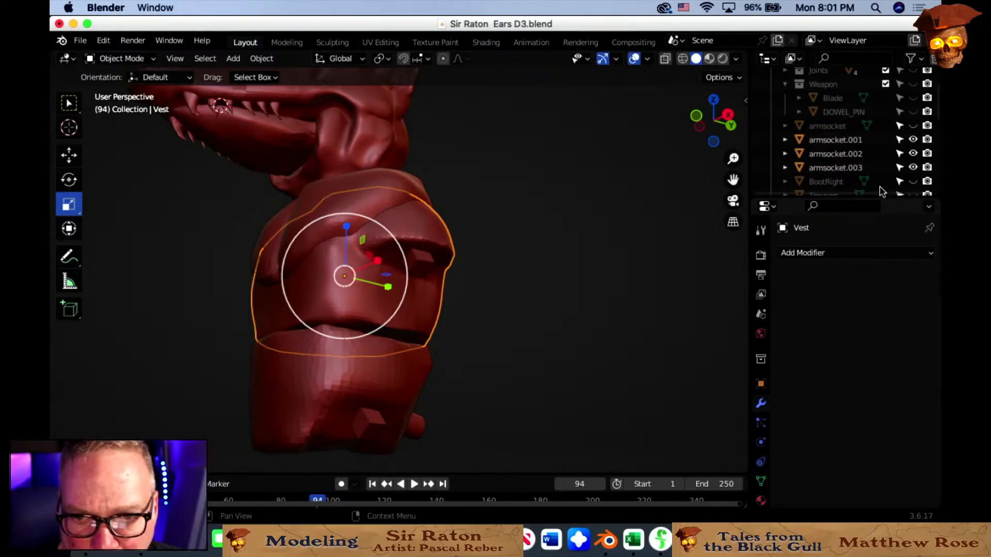
Hide armsocket.003 and check the socket cuts on both sides of the Vest.
left_click(912, 141)
left_click(913, 154)
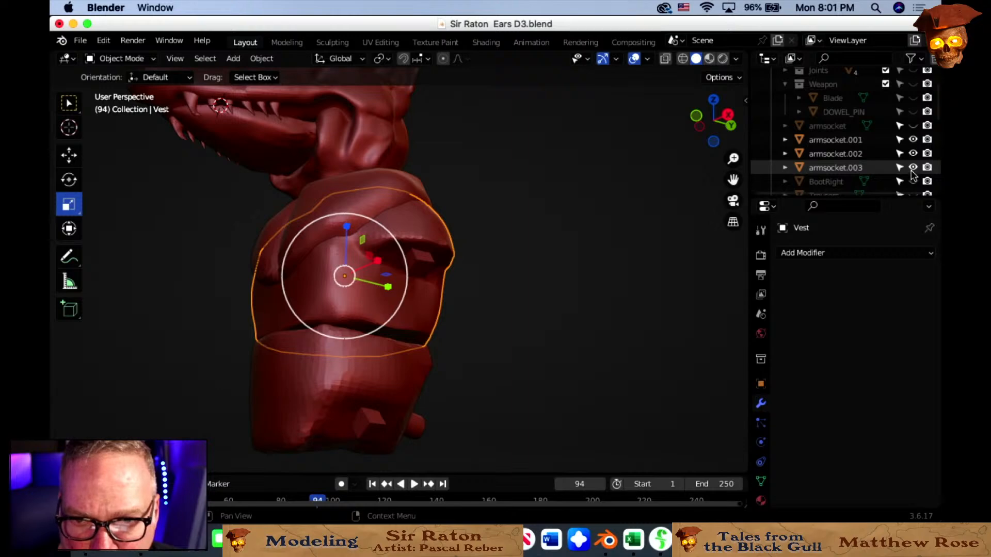
left_click(913, 167)
scroll(475, 312, "up", 3)
middle_click_drag(509, 291, 563, 295)
scroll(551, 296, "down", 3)
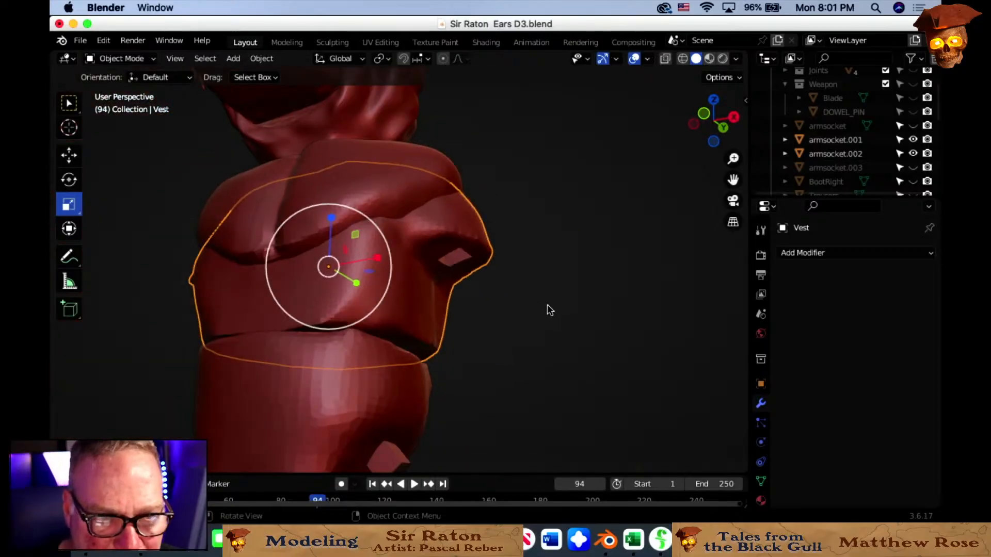
middle_click_drag(598, 325, 530, 355)
scroll(529, 360, "up", 3)
scroll(591, 366, "down", 3)
Select both legs below the lower body and hide them.
scroll(537, 355, "down", 2)
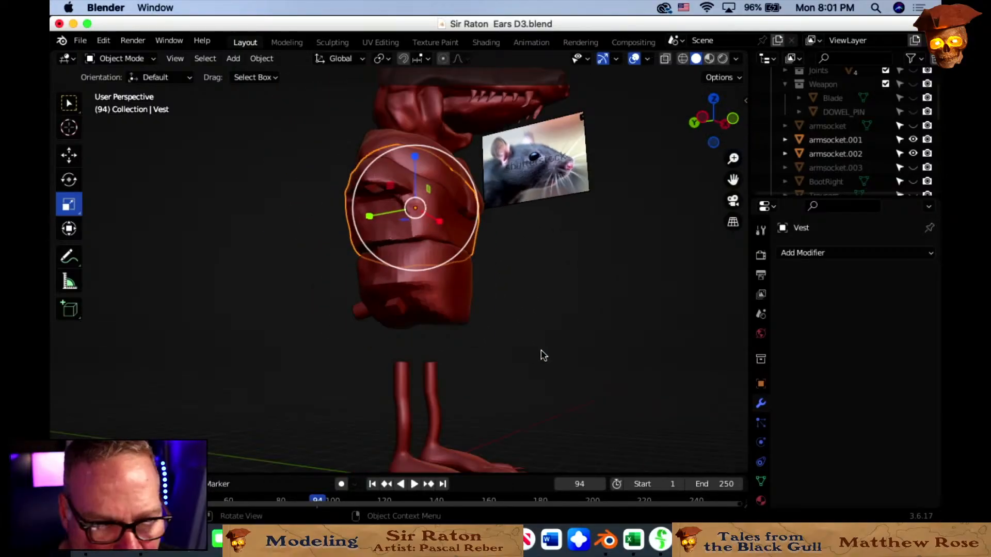
scroll(552, 358, "down", 1)
middle_click_drag(508, 397, 499, 365, "shift")
left_click_drag(358, 364, 490, 404)
key("h")
Cut the square hip socket block out of LOWERBODY with a Boolean Difference modifier and apply it.
scroll(475, 396, "up", 6)
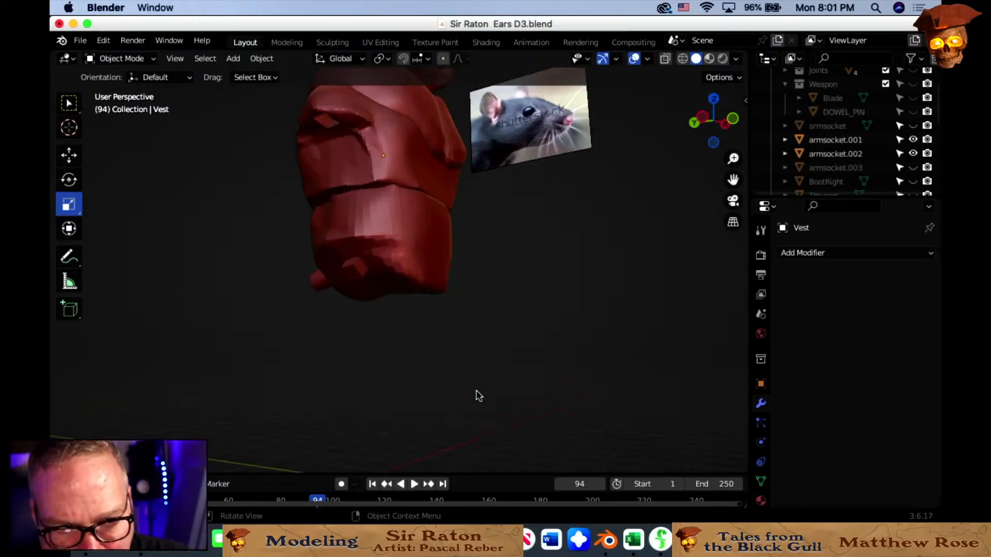
middle_click_drag(412, 332, 350, 276)
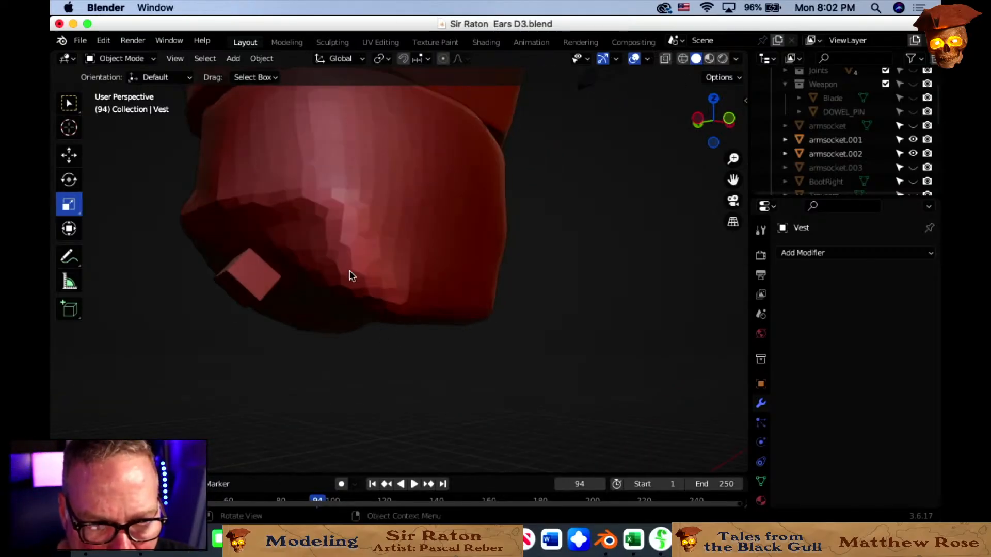
left_click(354, 278)
left_click(803, 254)
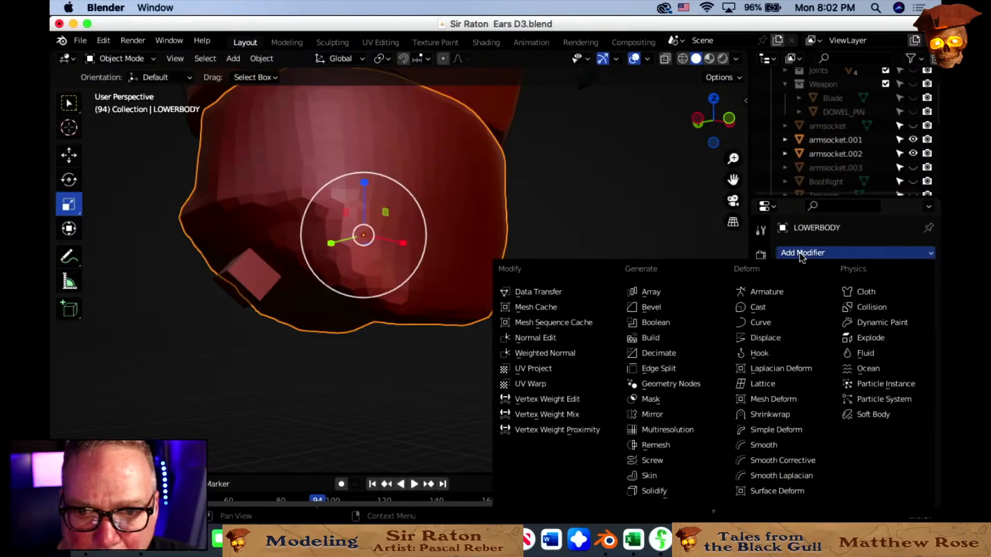
left_click(641, 321)
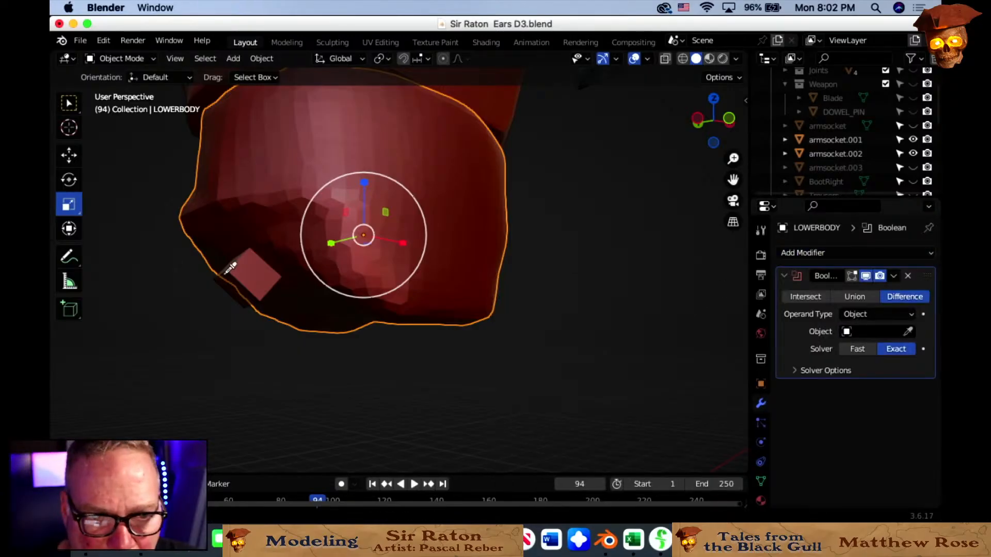
left_click(254, 278)
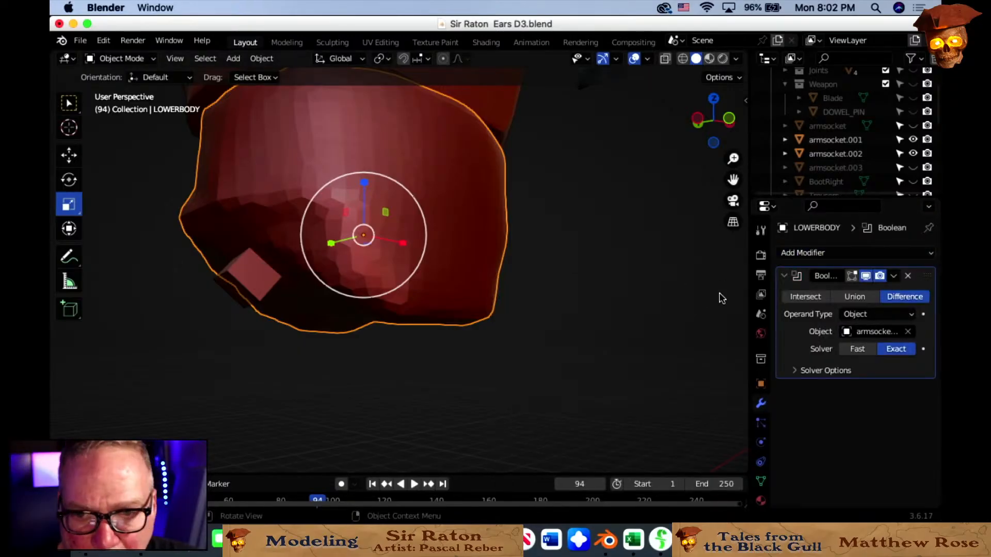
left_click(898, 275)
left_click(838, 290)
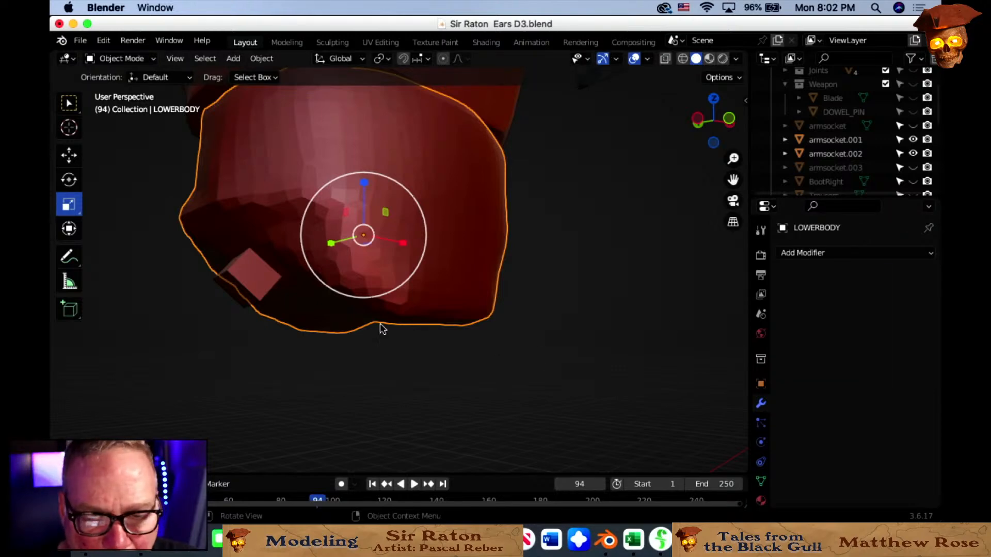
Hide the armsocket.001 block inside the finished hip socket.
left_click(262, 292)
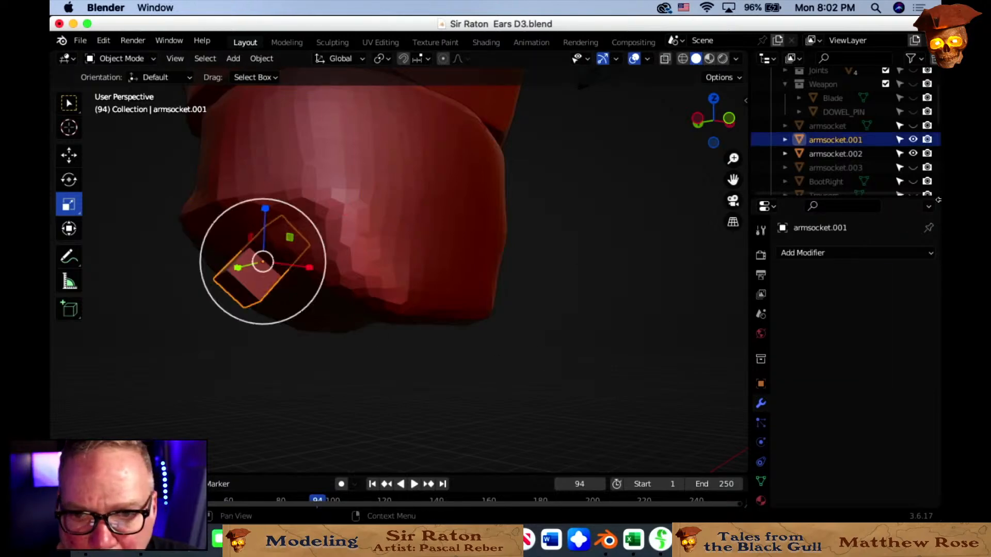
left_click(912, 139)
Cut the opposite hip's armsocket.002 block out of LOWERBODY with a Boolean Difference modifier, apply it and hide the block.
middle_click_drag(466, 306, 546, 314)
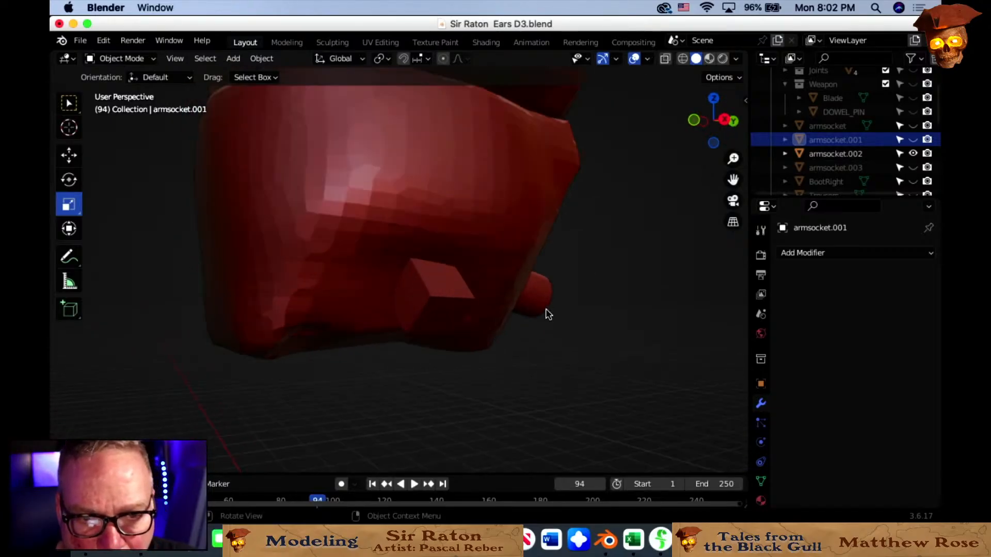
left_click(535, 231)
left_click(828, 254)
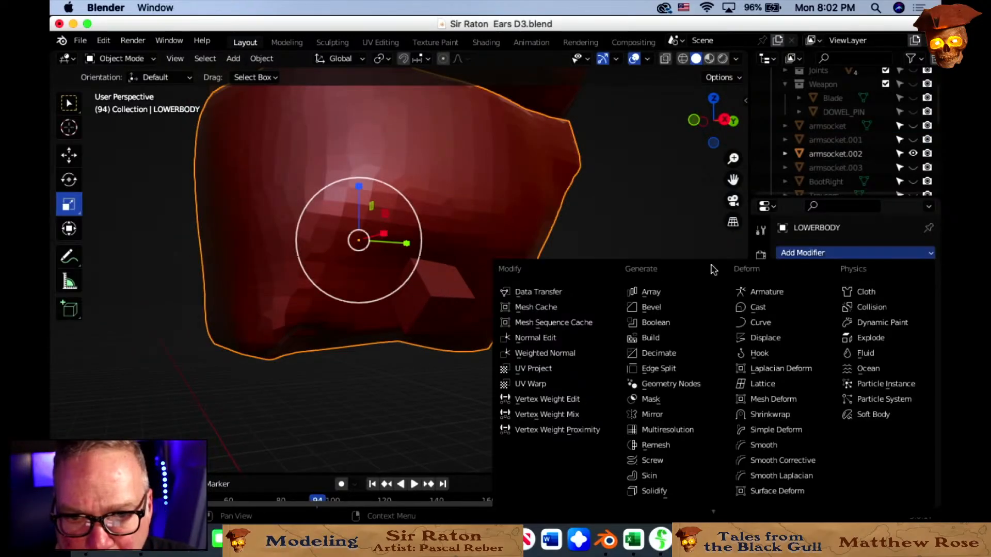
left_click(653, 320)
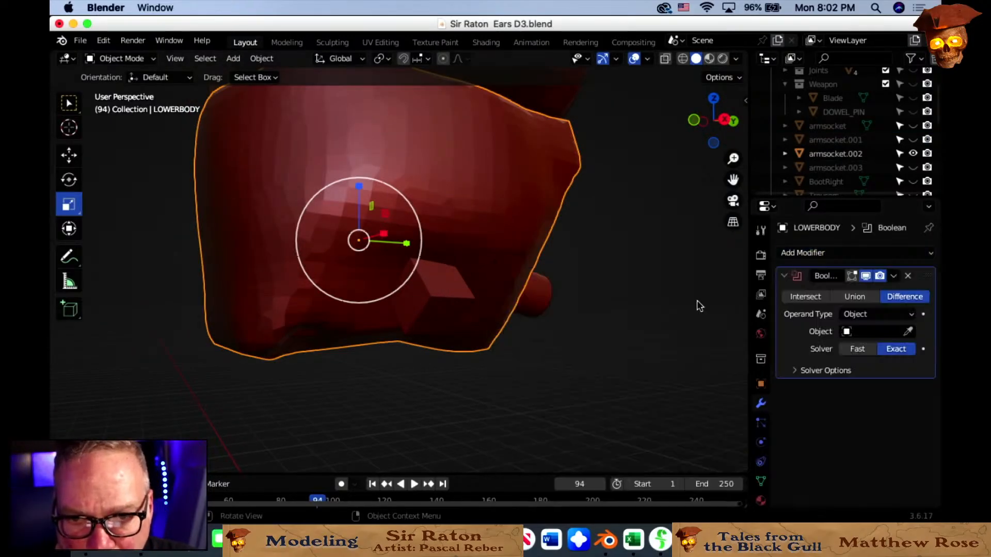
left_click(908, 333)
left_click(442, 292)
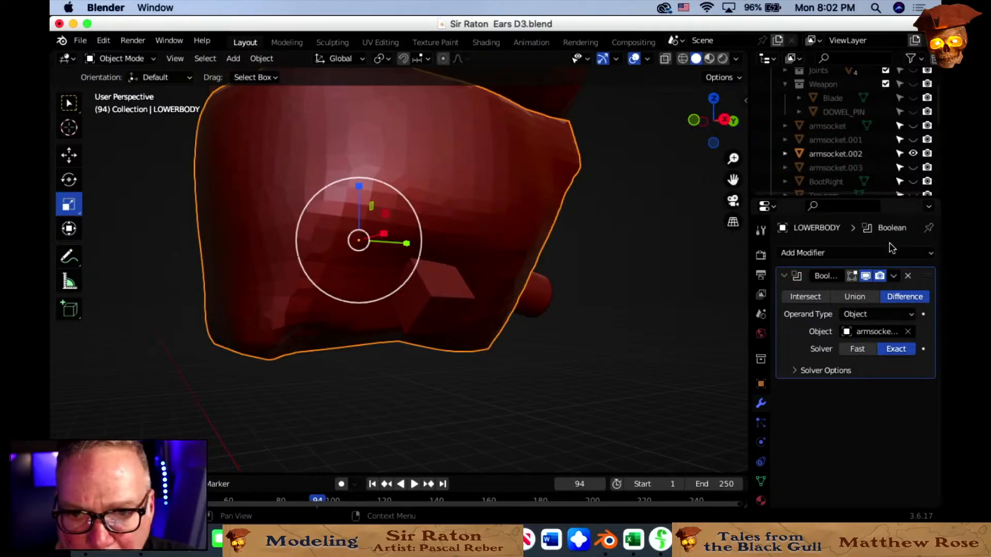
left_click(893, 276)
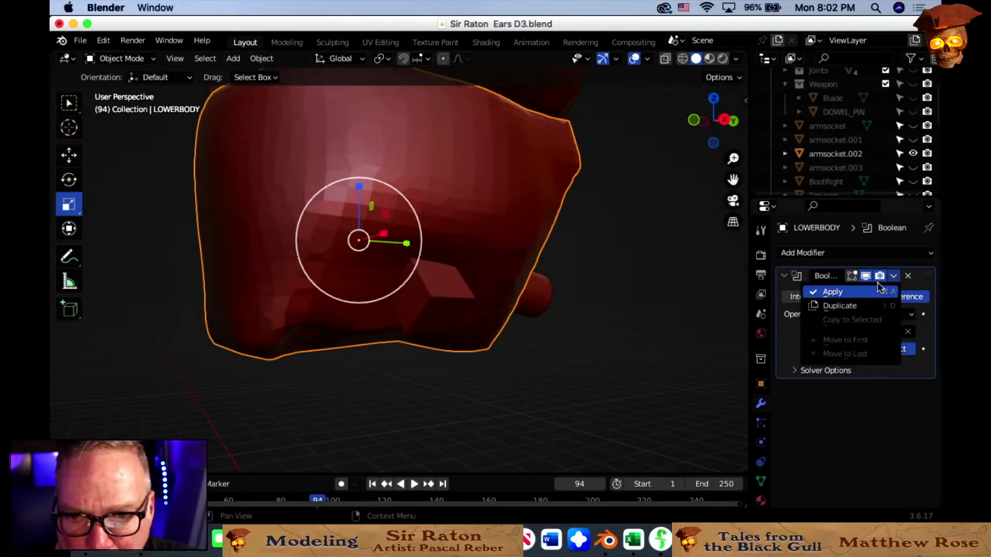
left_click(832, 290)
left_click(914, 154)
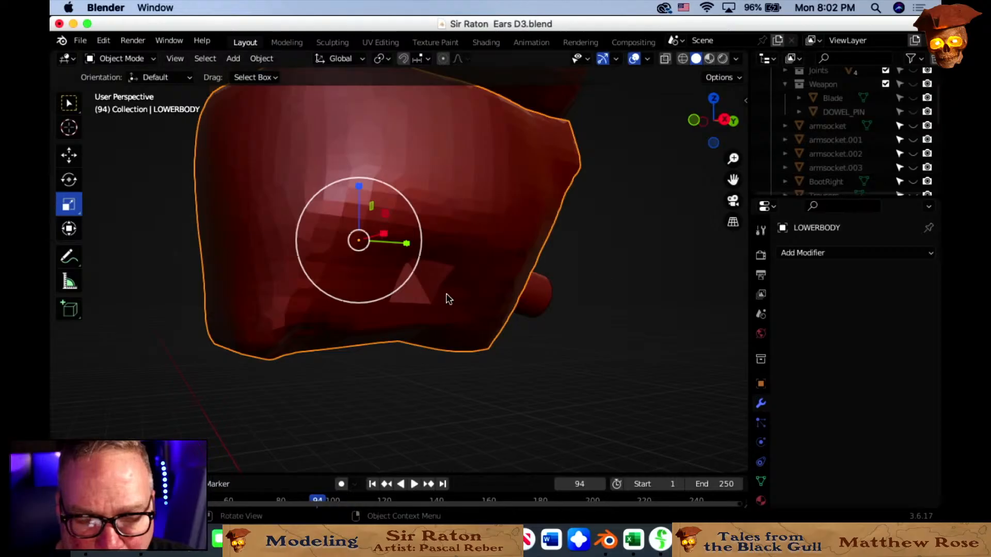
Cut the TailCylinder out of LOWERBODY with a Boolean Difference modifier, apply it and hide the cylinder.
middle_click_drag(444, 294, 362, 240)
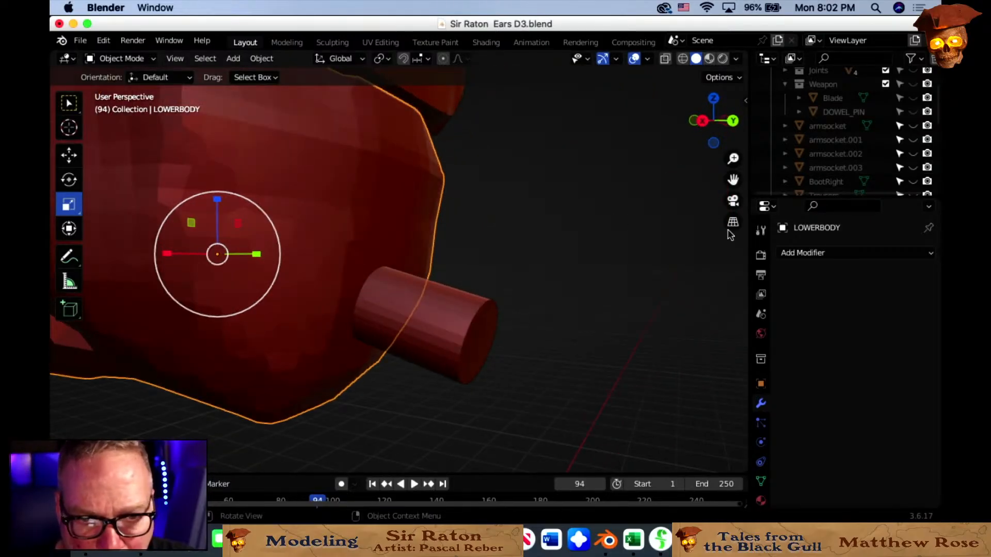
left_click(838, 254)
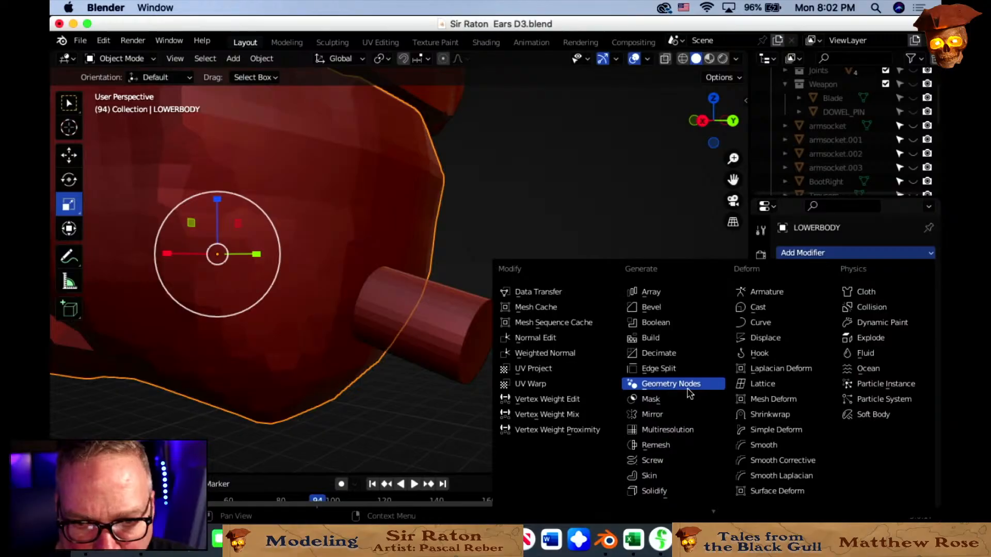
left_click(652, 323)
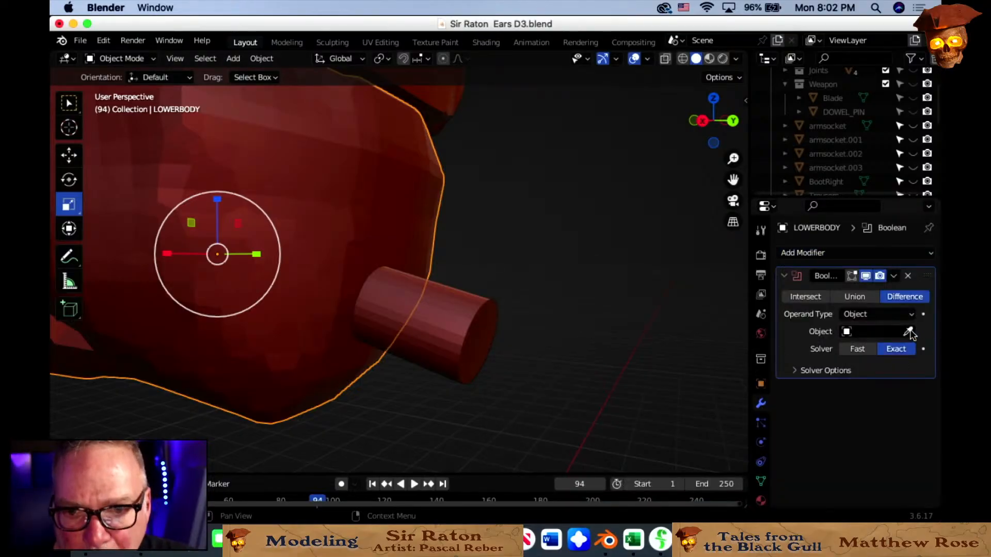
left_click(489, 335)
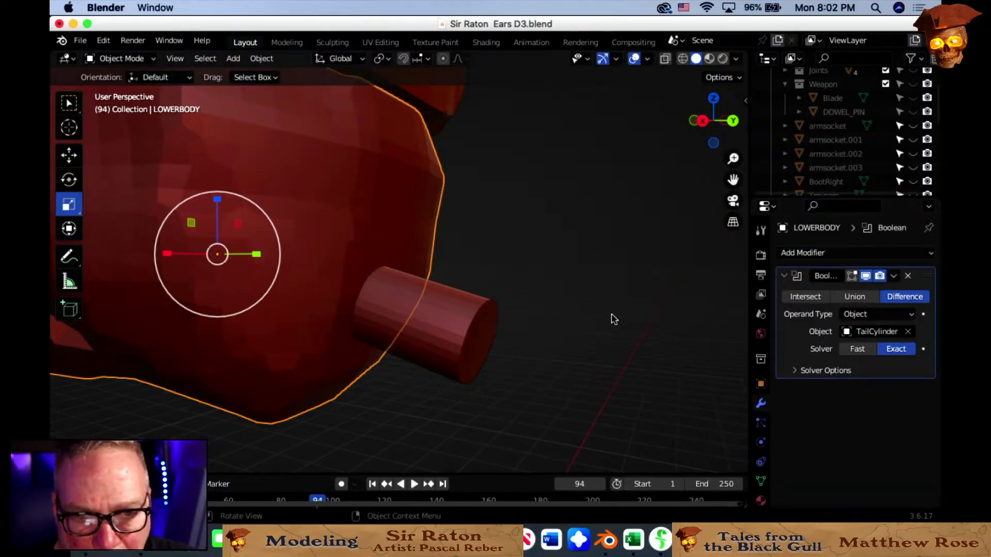
left_click(895, 277)
left_click(828, 290)
scroll(908, 155, "down", 5)
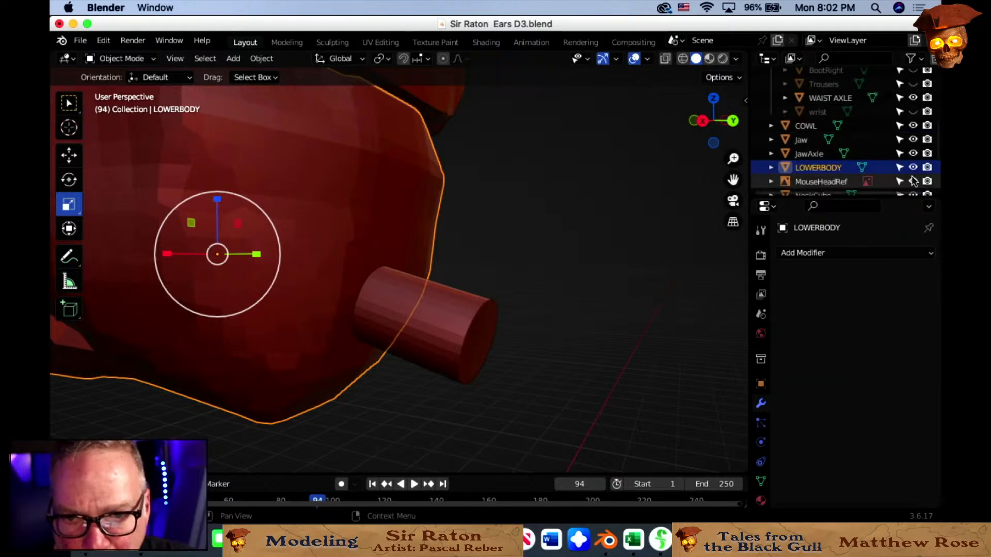
scroll(887, 174, "down", 5)
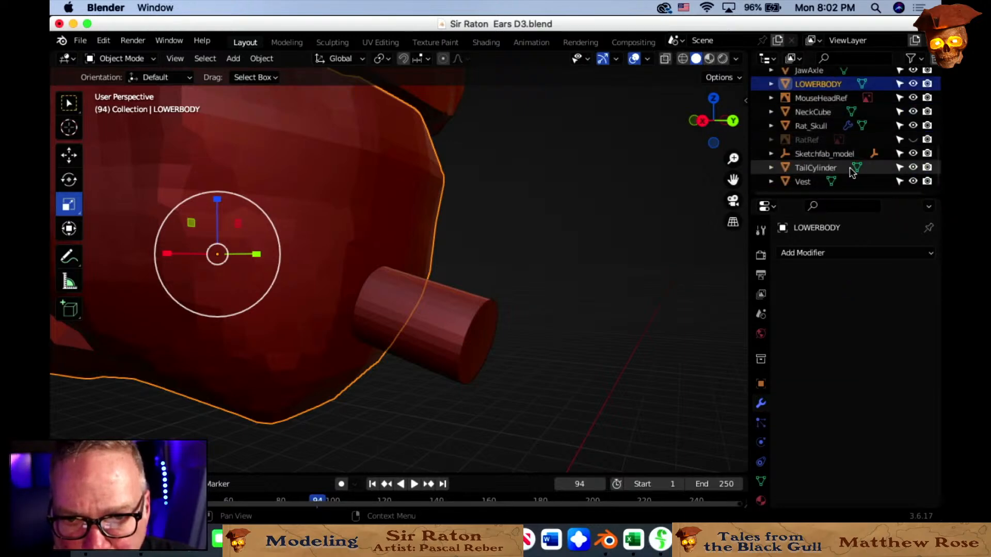
left_click(913, 167)
Delete the MouseHeadRef reference image beside the rat's head.
middle_click_drag(653, 290, 537, 266)
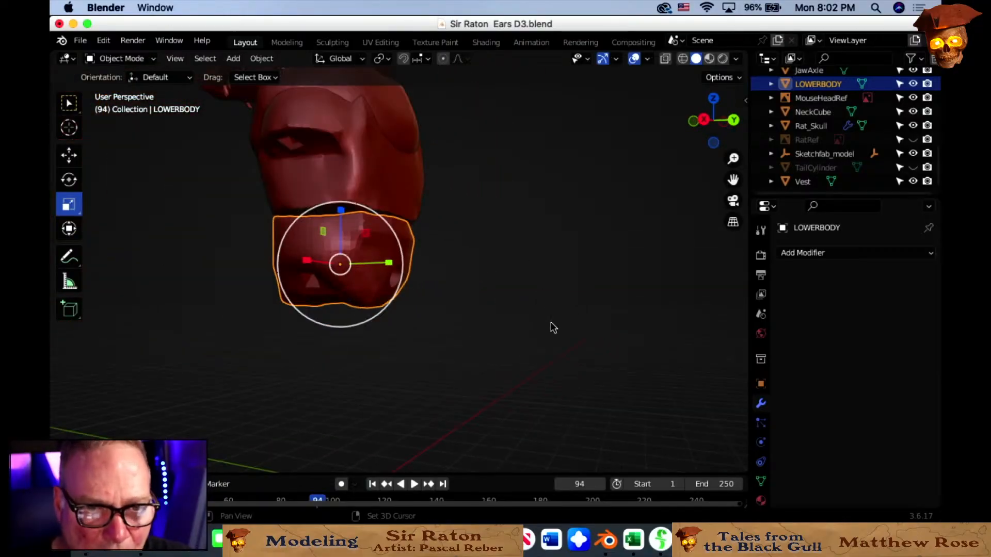
middle_click_drag(552, 327, 581, 199)
left_click(561, 178)
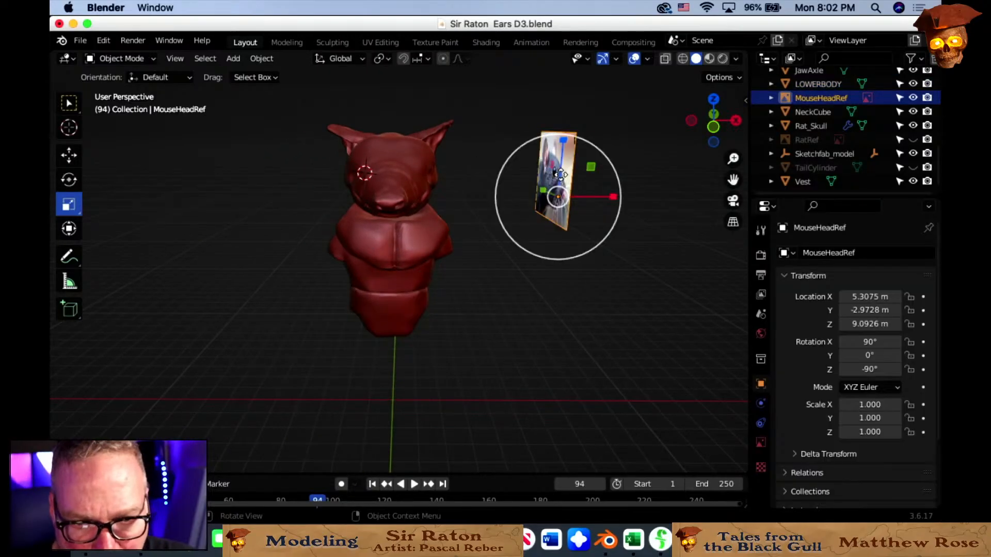
key("x")
left_click(558, 175)
Save the project as a new file named Sir Raton Parts D4.blend.
left_click(80, 40)
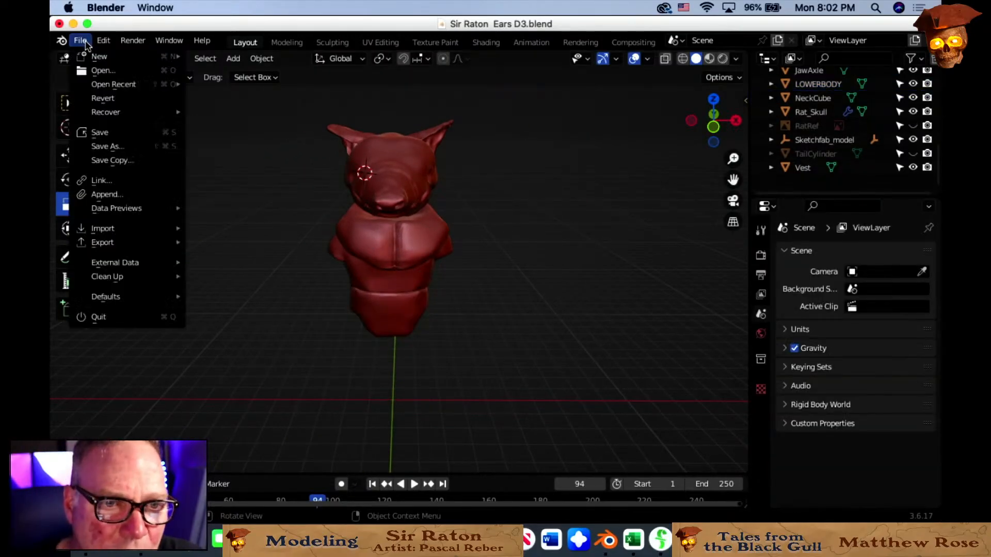
left_click(109, 145)
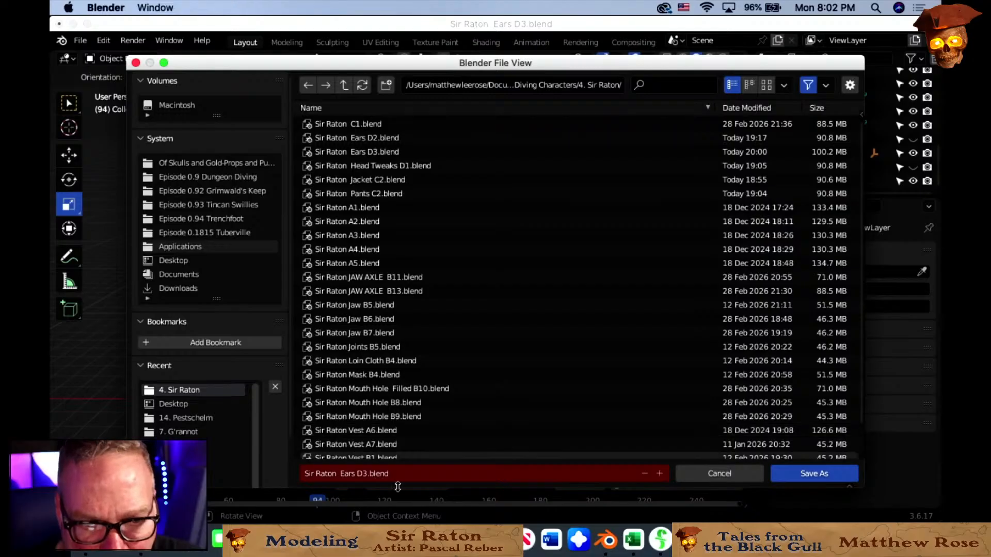
left_click(355, 479)
left_click(356, 475)
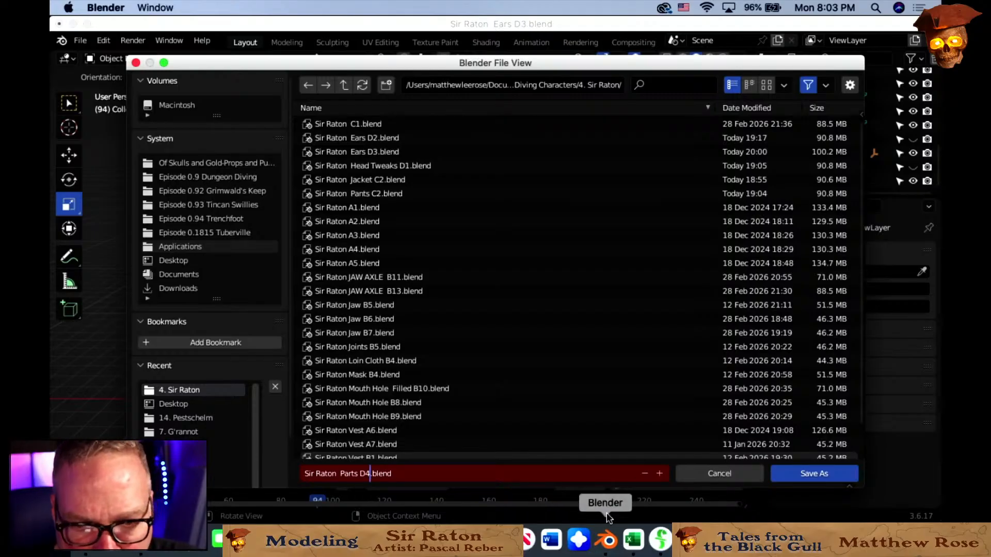
left_click(797, 472)
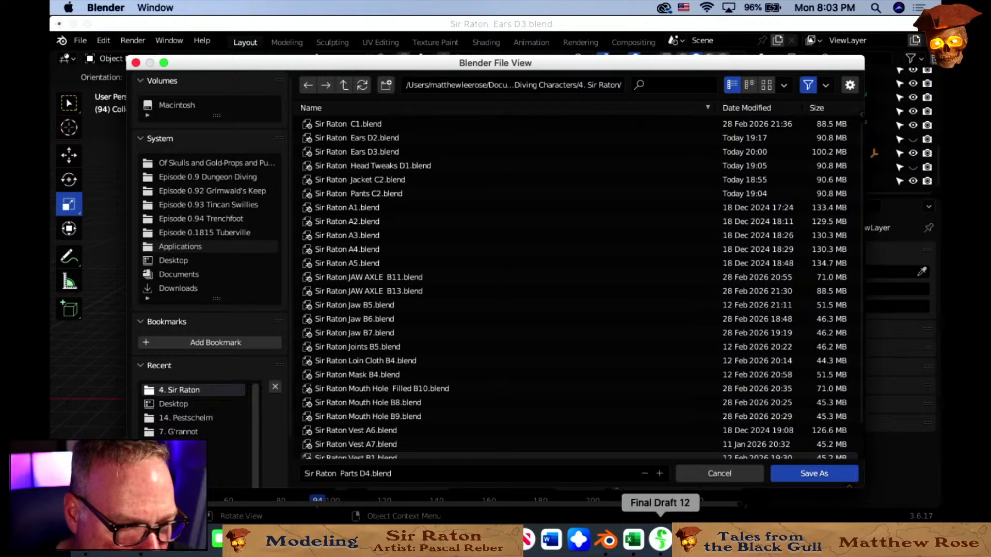
left_click(813, 473)
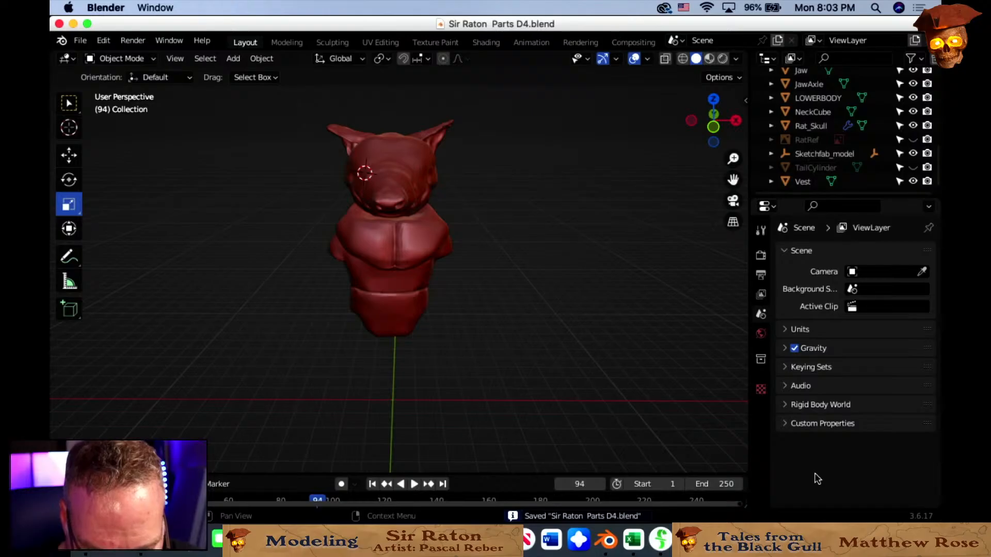
Examine the torso from several angles, checking the waist seam between the Vest and LOWERBODY.
middle_click_drag(579, 392, 658, 374)
scroll(533, 427, "up", 4)
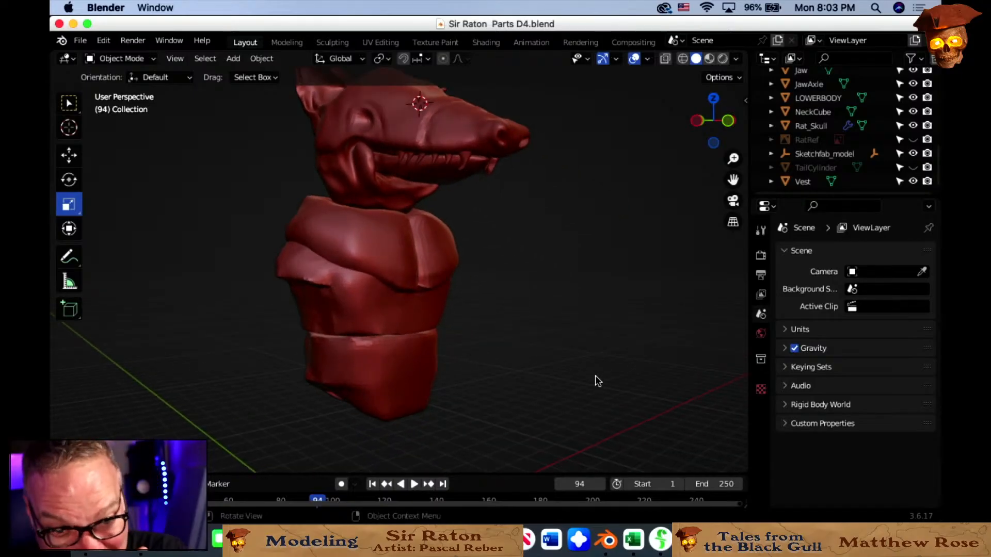
middle_click_drag(591, 374, 590, 403)
scroll(583, 400, "up", 3)
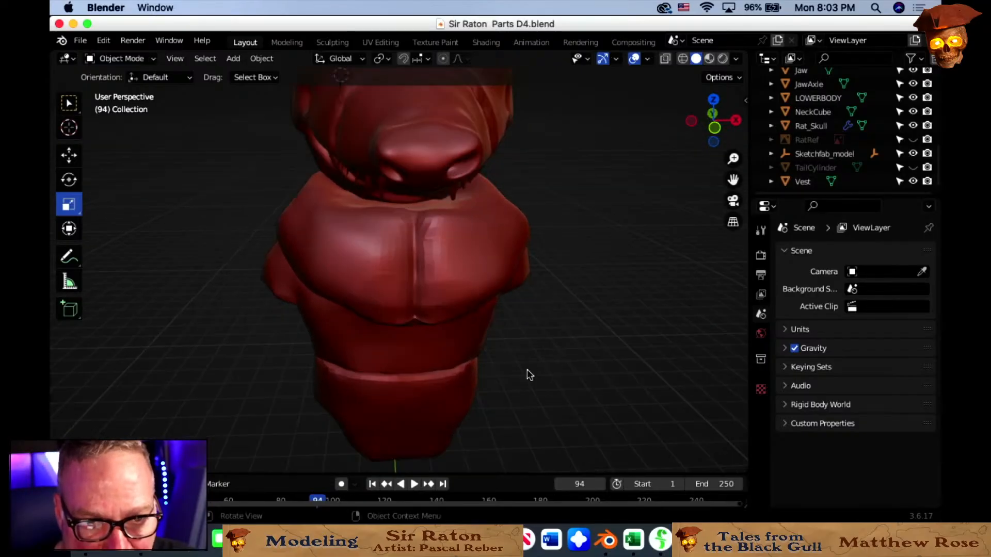
mouse_move(465, 269)
middle_mouse_down()
mouse_move(497, 246)
mouse_move(451, 269)
middle_mouse_up()
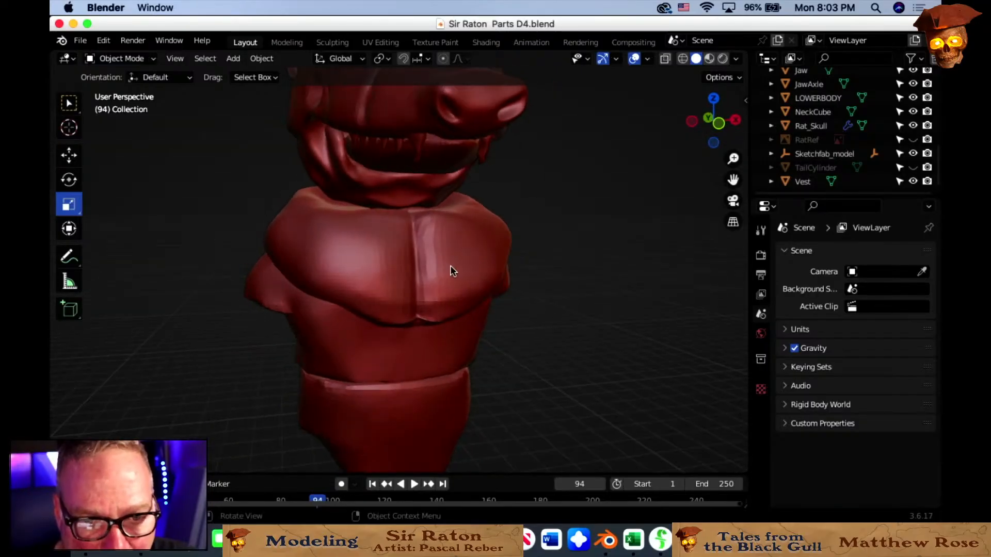
scroll(471, 316, "up", 2)
scroll(500, 261, "down", 5)
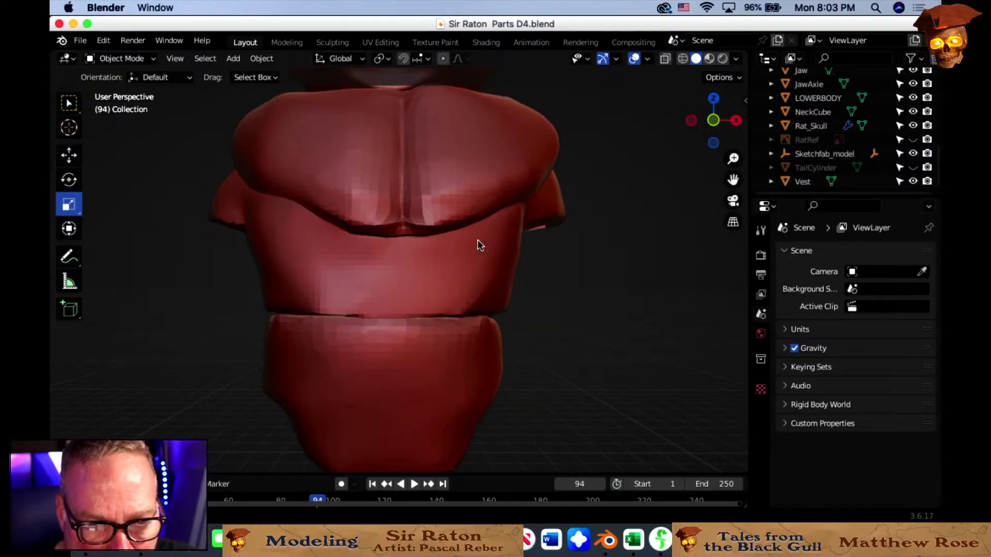
left_click(389, 328)
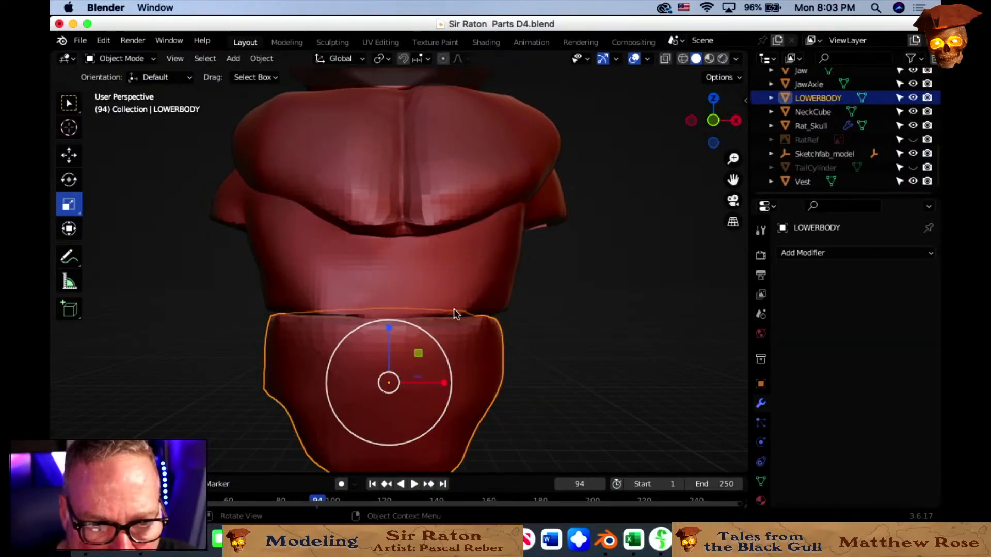
left_click(429, 260)
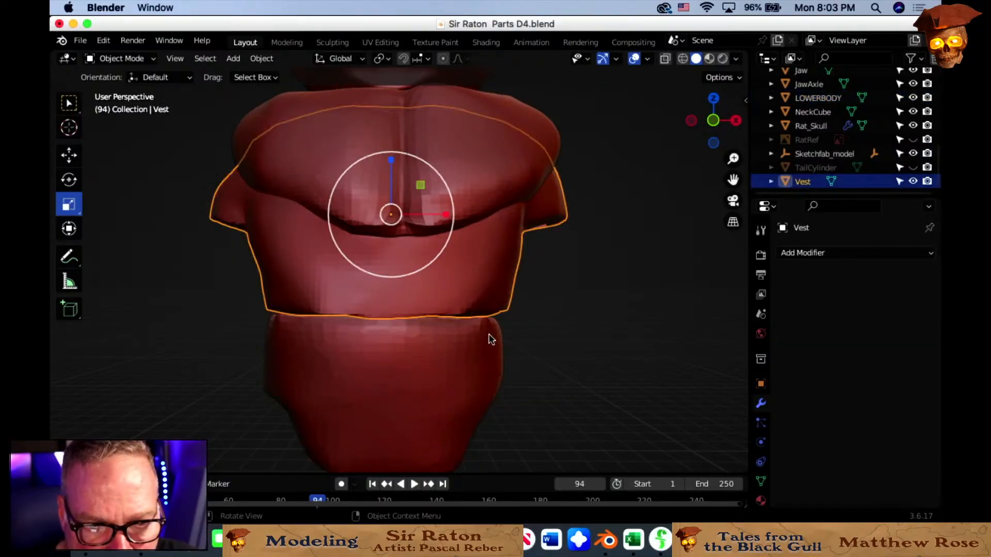
scroll(597, 378, "down", 1)
scroll(575, 380, "up", 3)
middle_click_drag(562, 396, 524, 325, "shift")
middle_click_drag(474, 246, 466, 316, "shift")
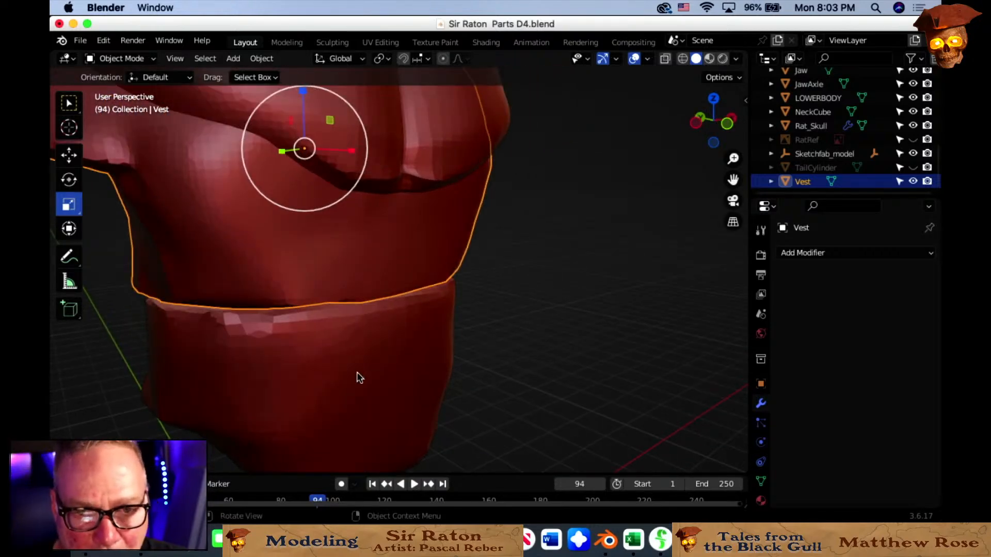
middle_click_drag(382, 361, 370, 349)
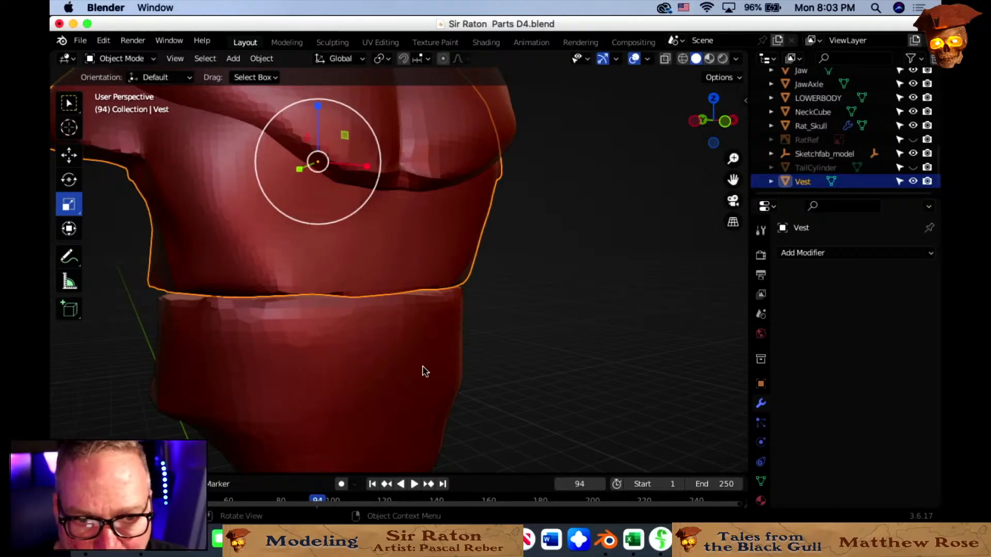
Hide LOWERBODY and select the WAIST AXLE cylinder under the Vest to inspect it.
middle_click_drag(425, 372, 536, 305)
left_click(449, 351)
key("h")
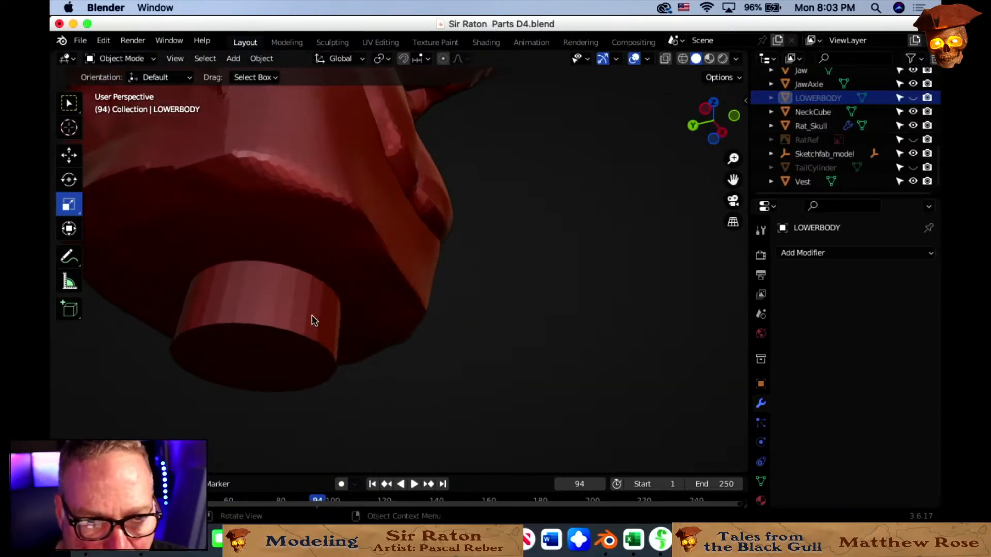
left_click(342, 304)
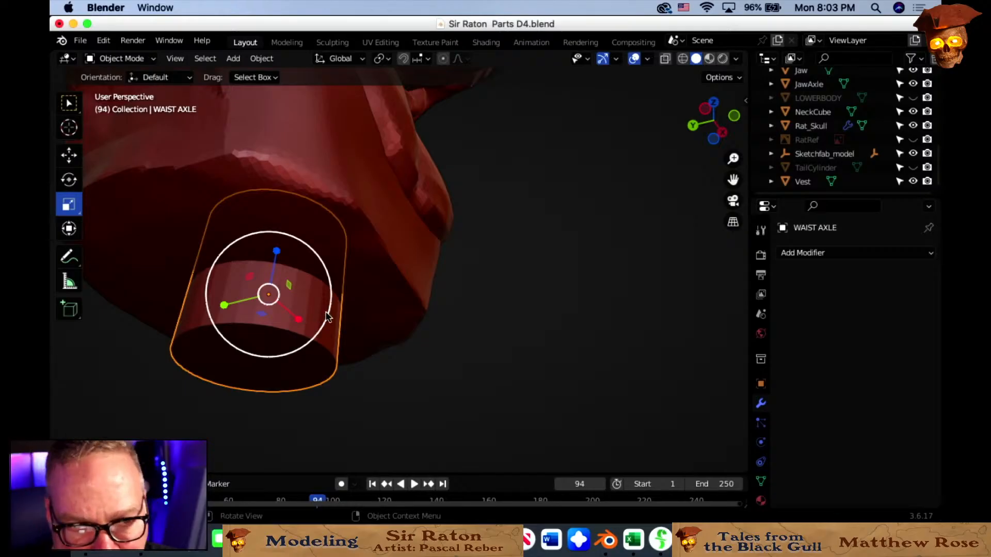
middle_click_drag(327, 316, 467, 257)
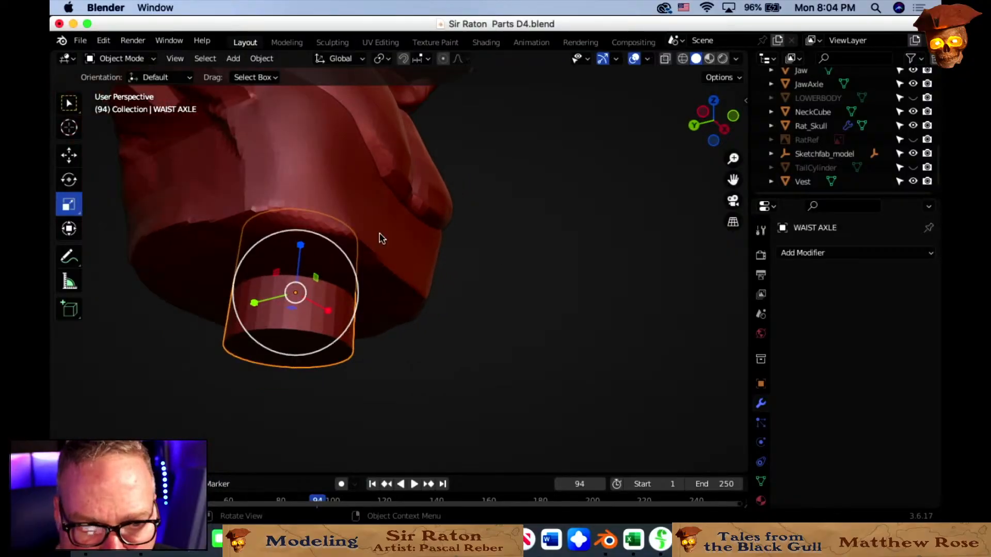
Cut the WAIST AXLE cylinder out of the Vest with a Boolean Difference modifier and apply it.
left_click(389, 251)
left_click(786, 257)
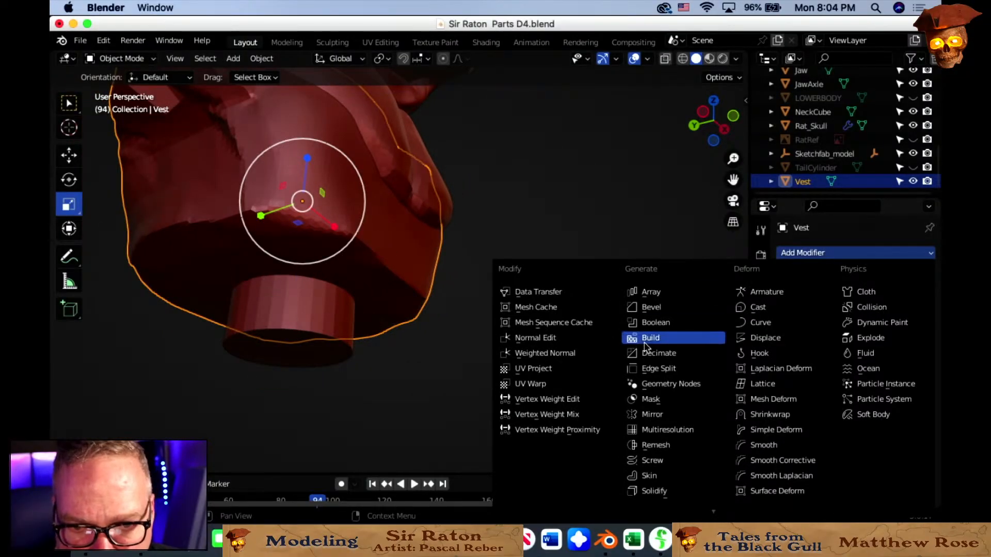
left_click(659, 323)
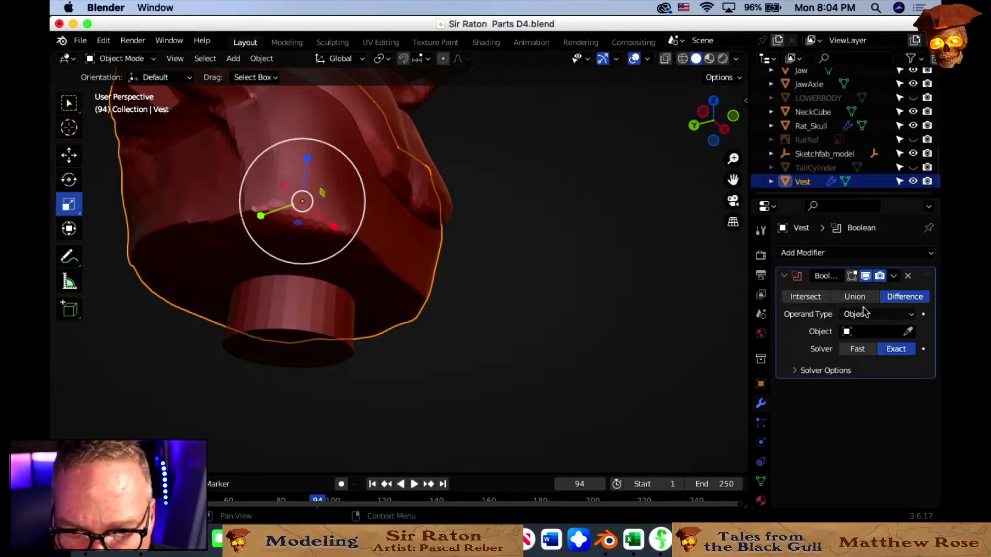
left_click(364, 357)
left_click(893, 276)
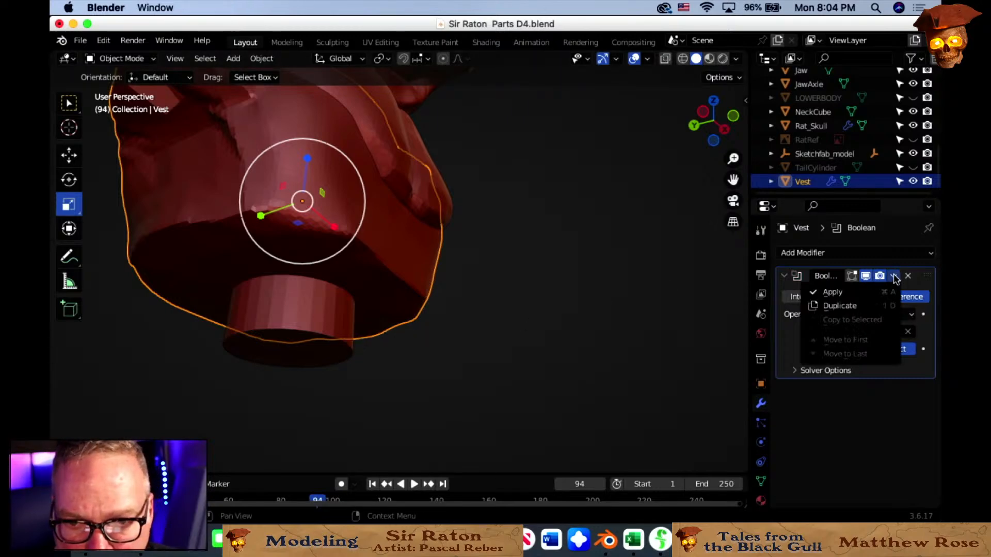
left_click(849, 290)
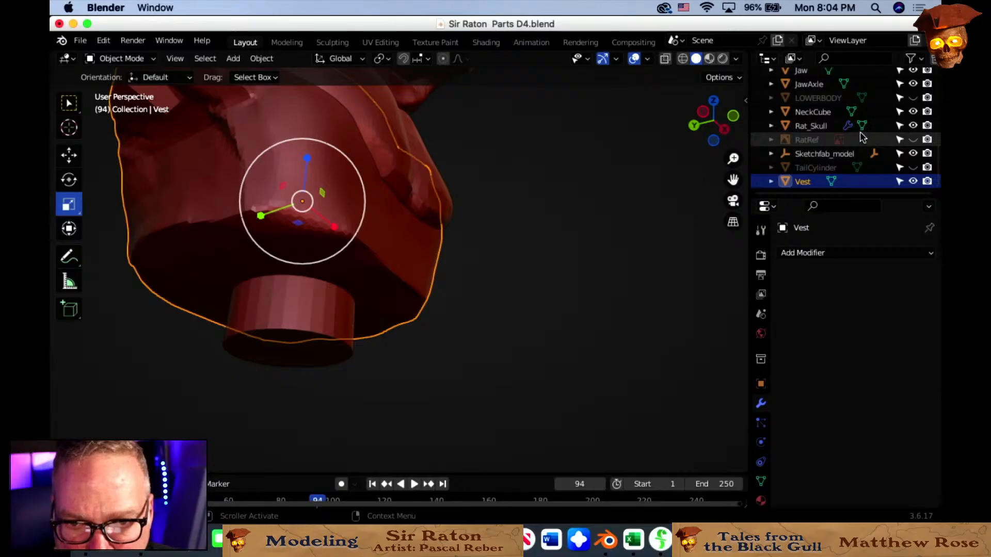
Hide the WAIST AXLE cylinder and inspect the socket cut into the underside of the Vest.
scroll(861, 138, "up", 2)
scroll(861, 139, "down", 2)
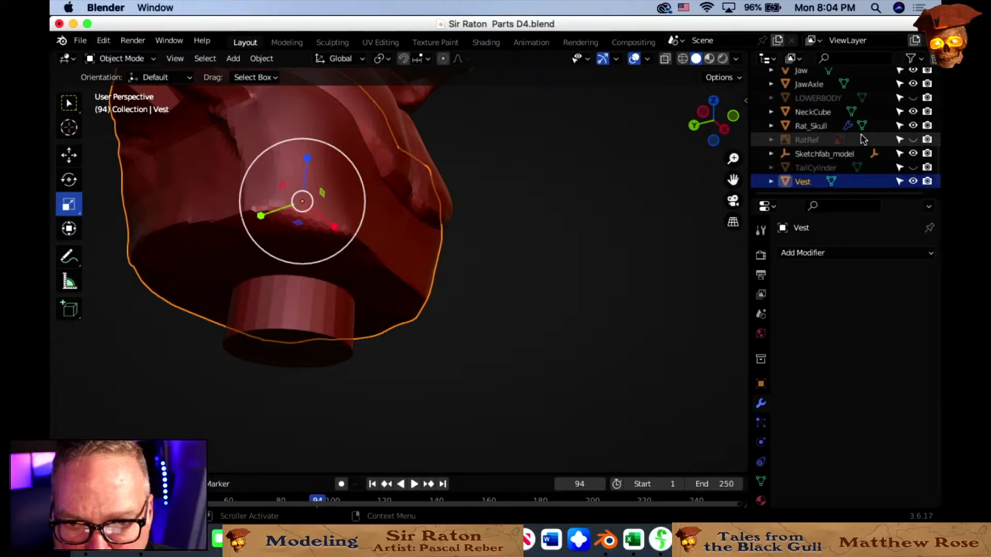
scroll(862, 139, "up", 6)
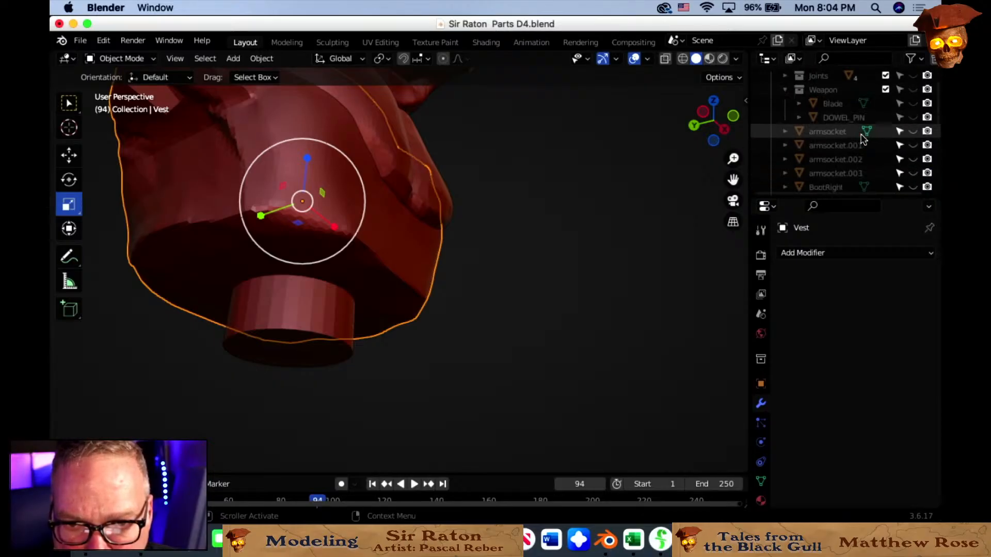
scroll(862, 138, "down", 6)
left_click(912, 131)
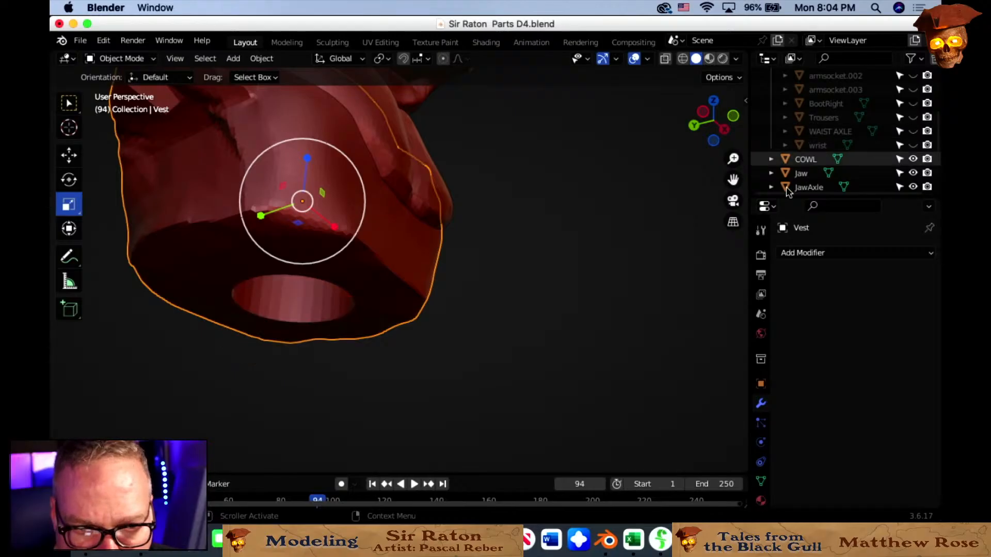
mouse_move(542, 258)
middle_mouse_down()
mouse_move(546, 265)
mouse_move(592, 205)
mouse_move(522, 199)
mouse_move(531, 258)
middle_mouse_up()
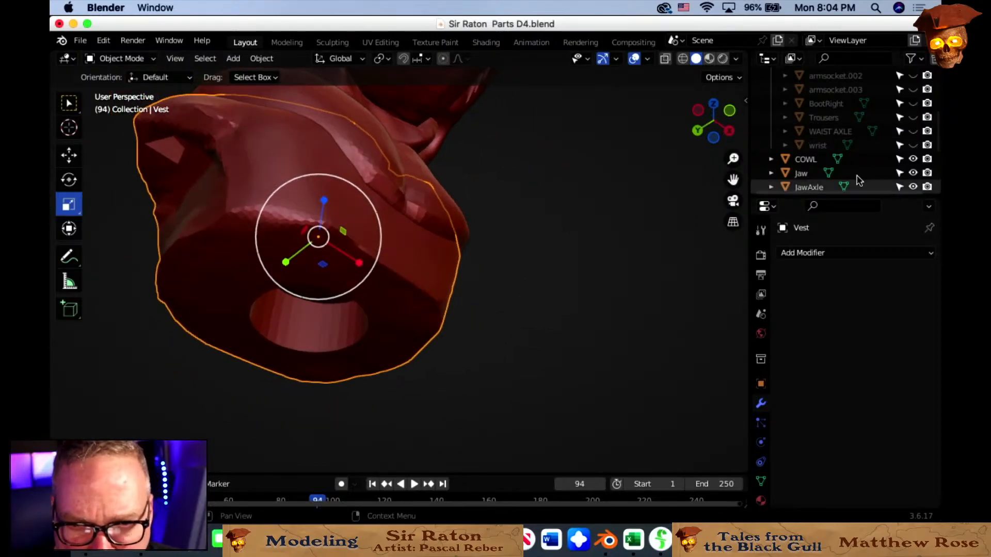
Show the WAIST AXLE cylinder again and set its scale to 0.64 on the X, Y and Z axes.
left_click(913, 131)
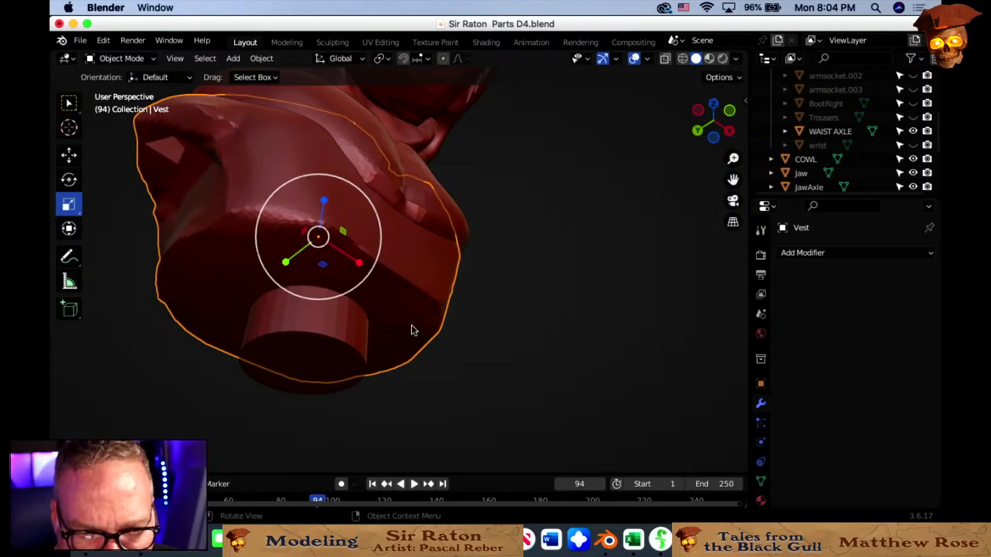
left_click(344, 334)
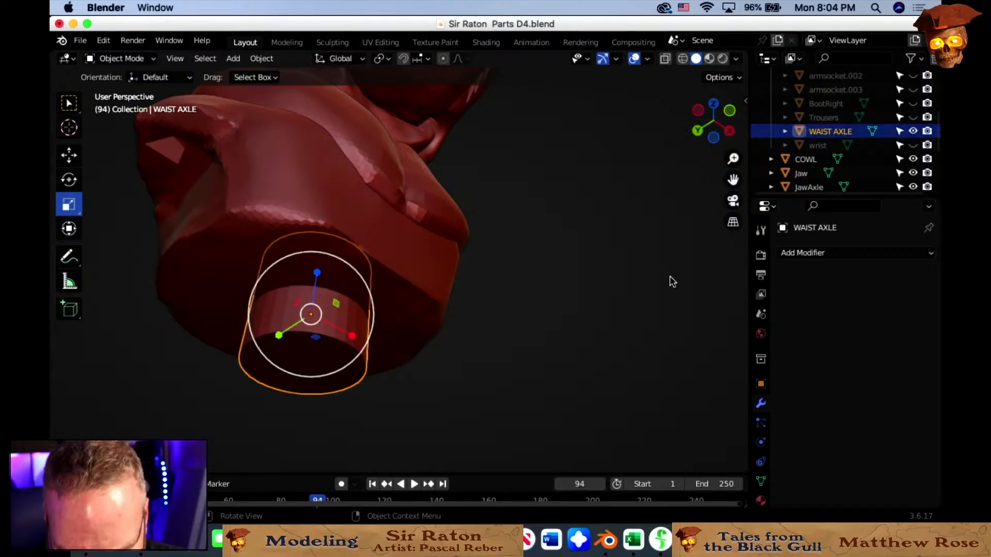
key("n")
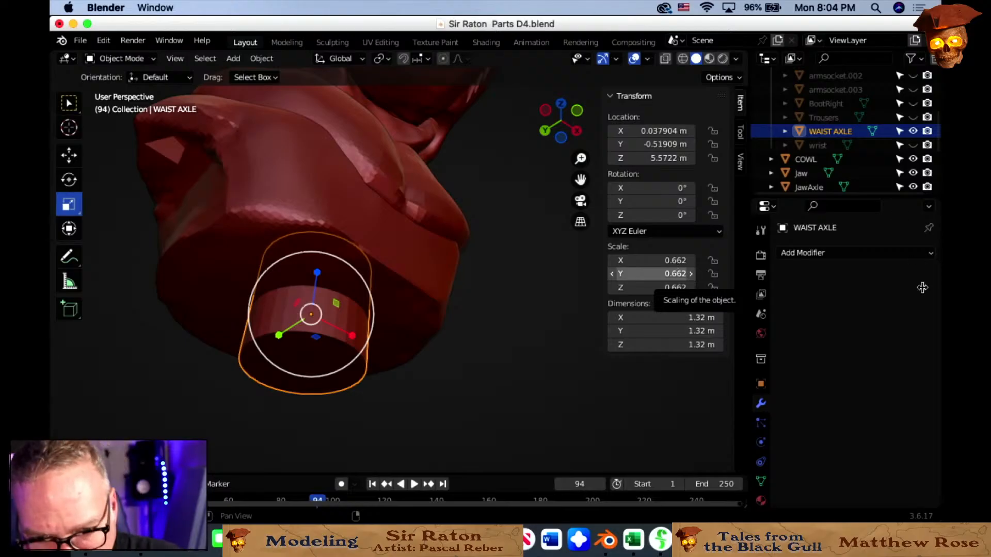
double_click(675, 260)
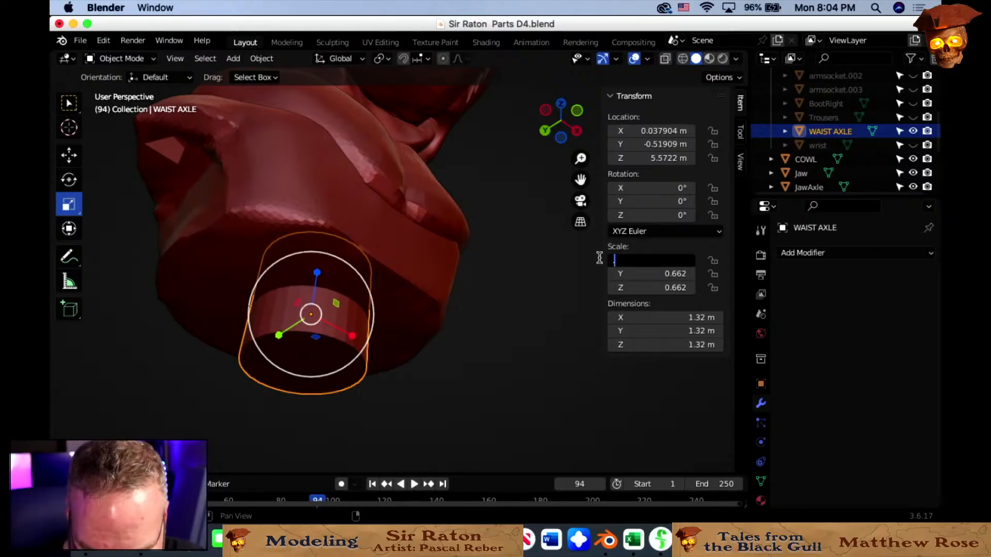
type(".64")
key("Return")
double_click(681, 273)
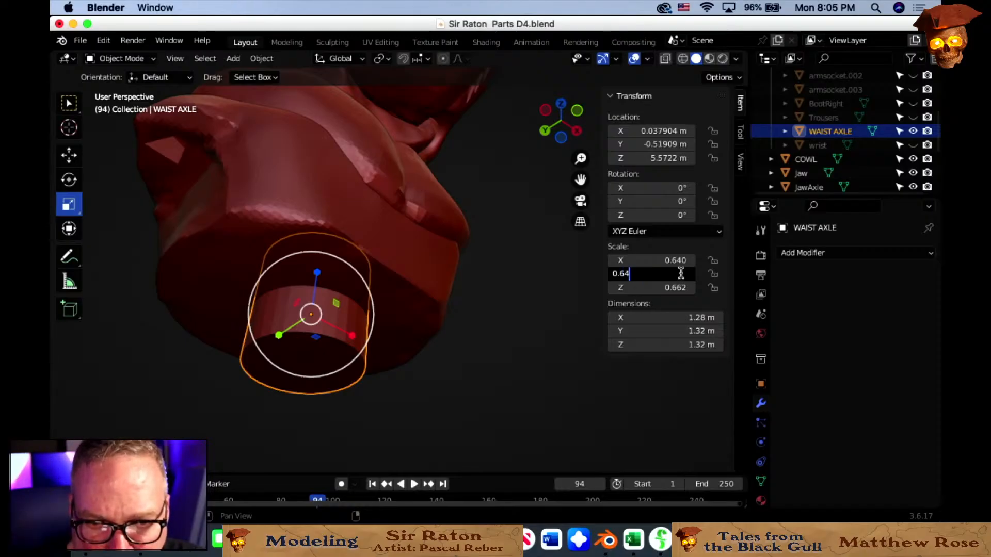
key("Return")
left_click(680, 289)
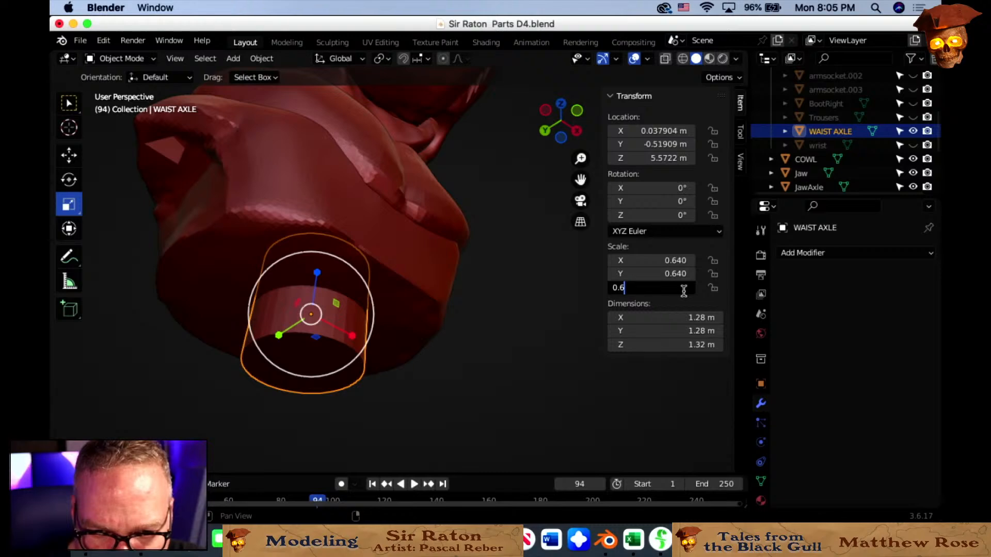
type("0.64")
key("Return")
left_click(474, 325)
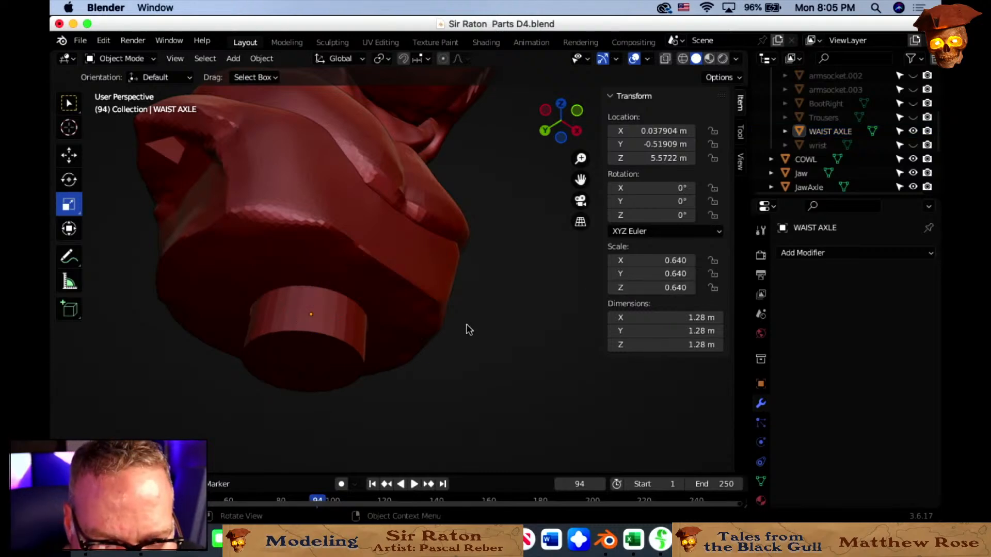
Unhide LOWERBODY and check how the WAIST AXLE spans the waist seam.
middle_click_drag(467, 327, 539, 382)
scroll(477, 364, "down", 5)
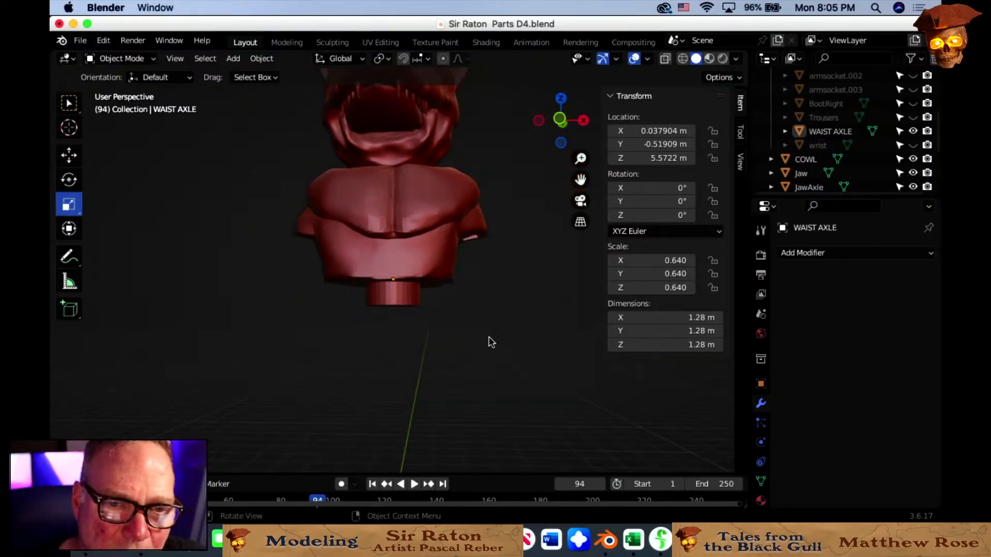
mouse_move(492, 310)
middle_mouse_down()
mouse_move(442, 372)
mouse_move(491, 369)
mouse_move(478, 320)
middle_mouse_up()
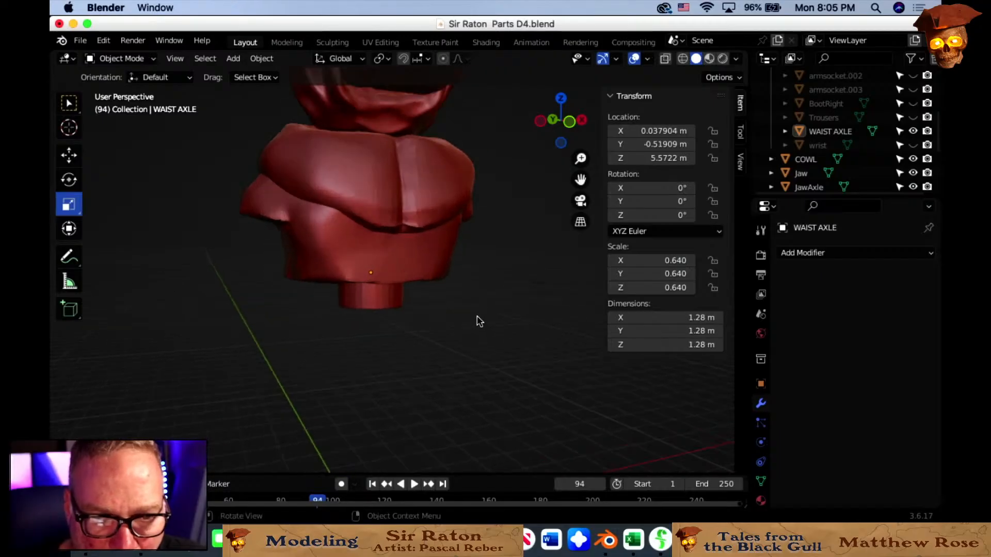
left_click(378, 296)
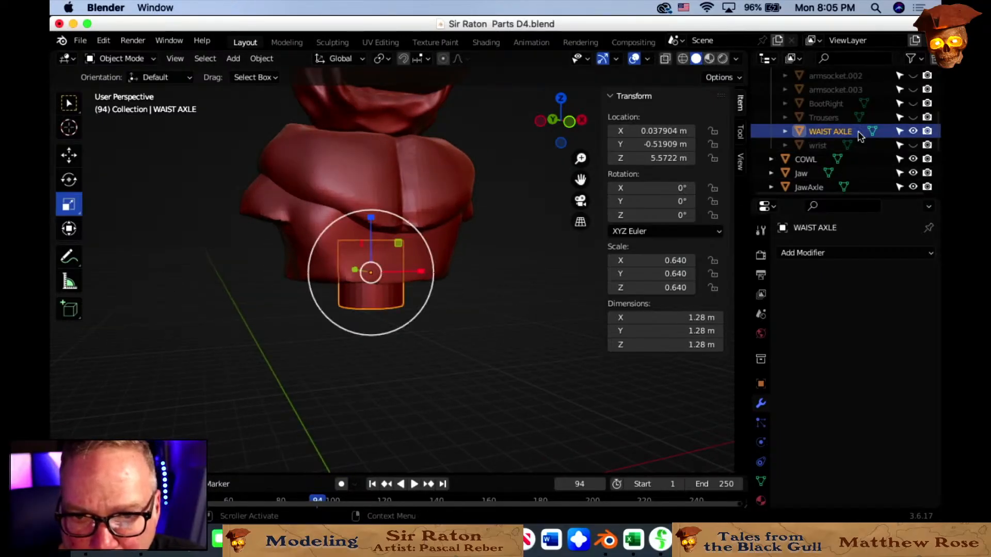
scroll(892, 165, "down", 3)
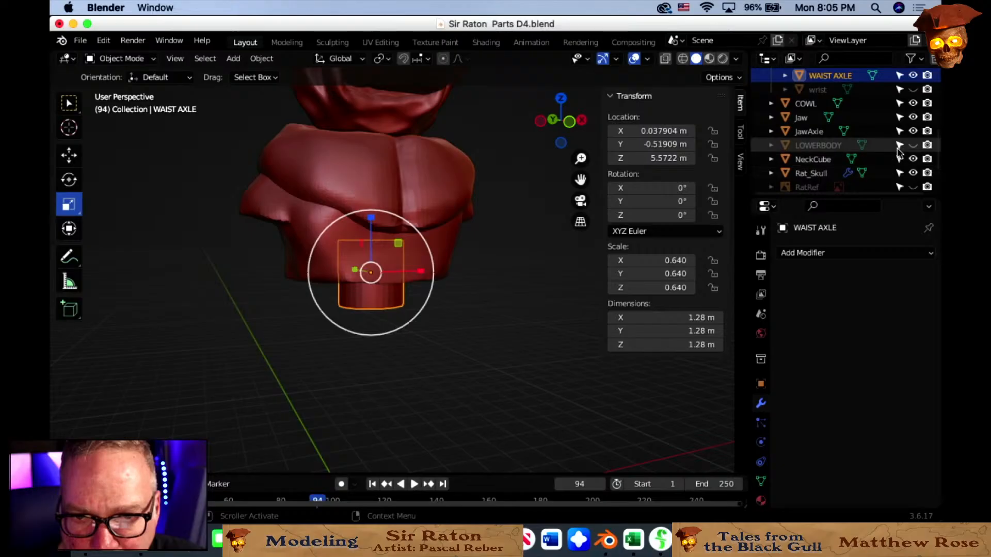
left_click(912, 146)
middle_click_drag(463, 325, 403, 353)
scroll(423, 356, "up", 3)
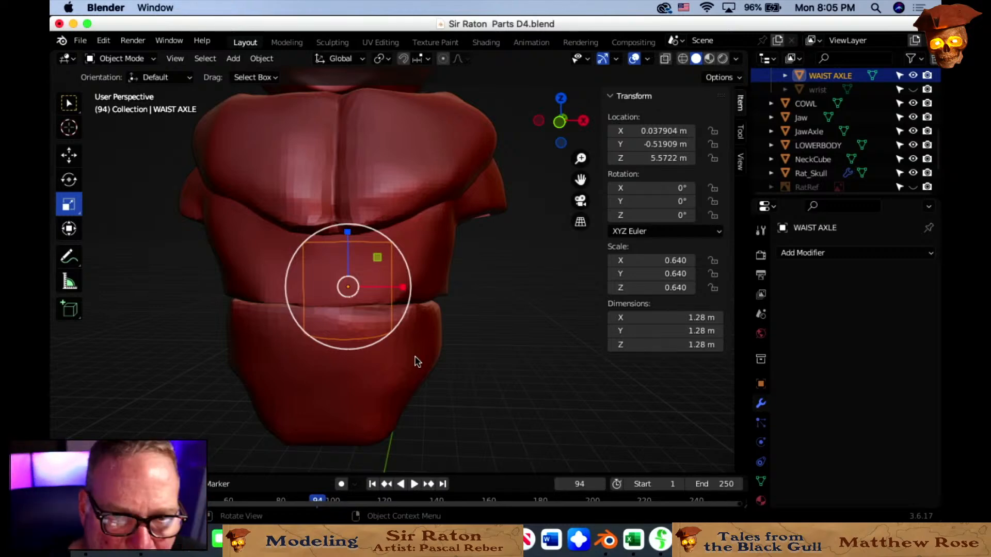
Move the WAIST AXLE out of its nested collection to the same level as LOWERBODY and the Vest.
middle_click_drag(454, 283, 413, 395, "shift")
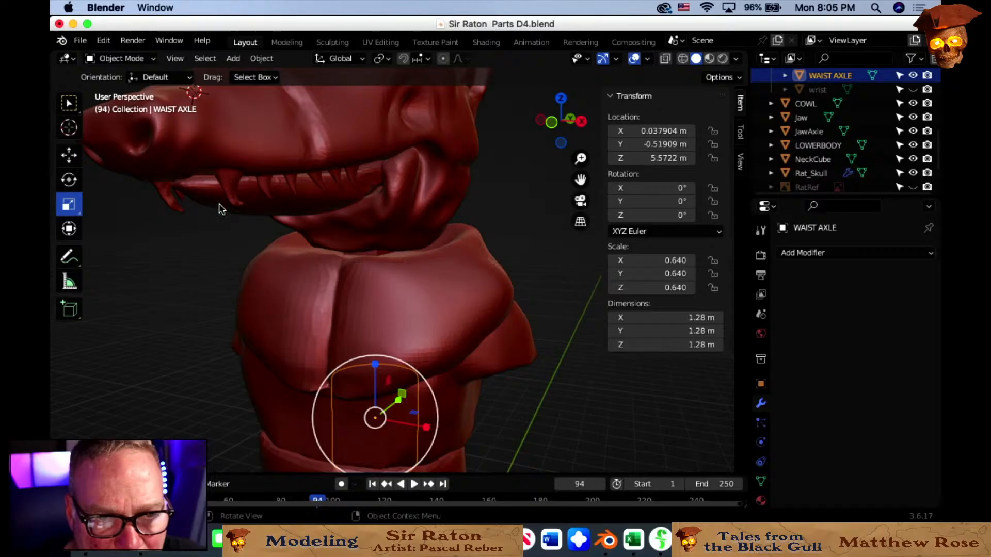
middle_click_drag(464, 387, 451, 216)
middle_click_drag(350, 326, 509, 337)
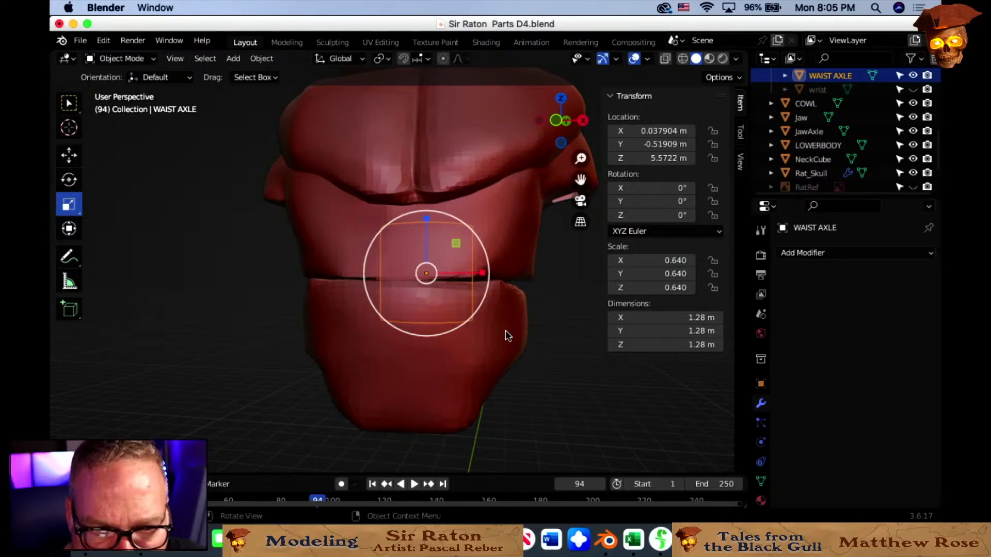
scroll(526, 346, "up", 2)
left_click(530, 350)
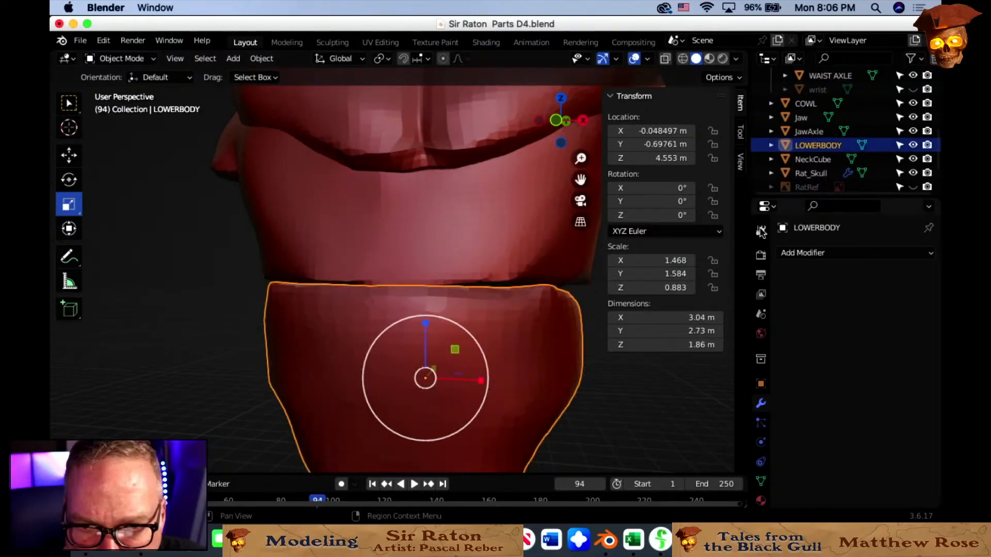
scroll(836, 135, "up", 3)
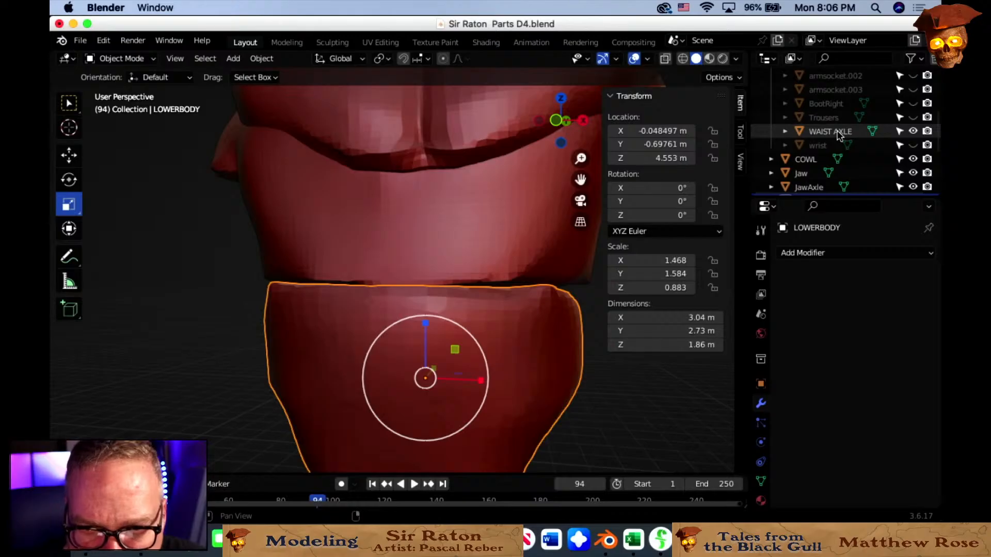
left_click(839, 133, "shift")
left_click(842, 132)
scroll(836, 119, "down", 4)
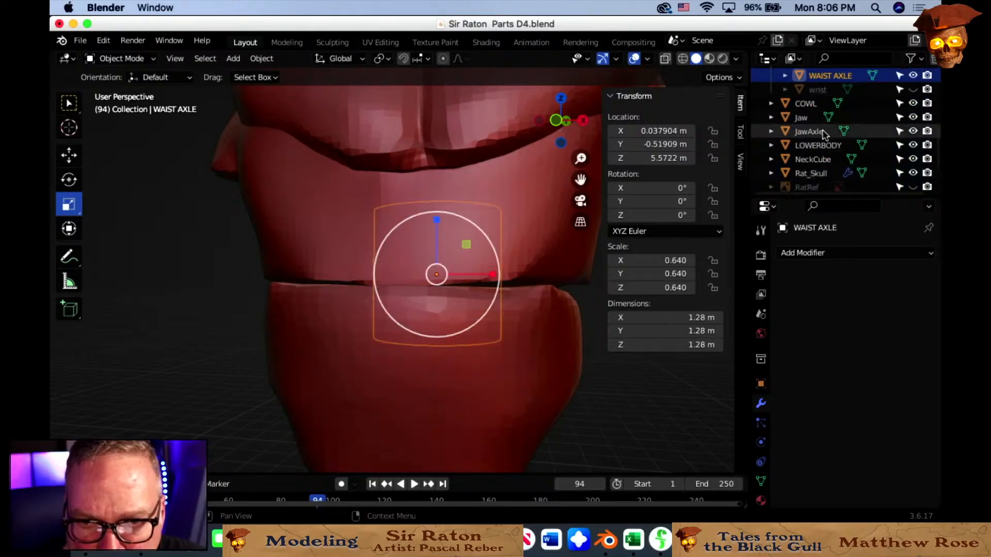
left_click_drag(831, 101, 822, 175)
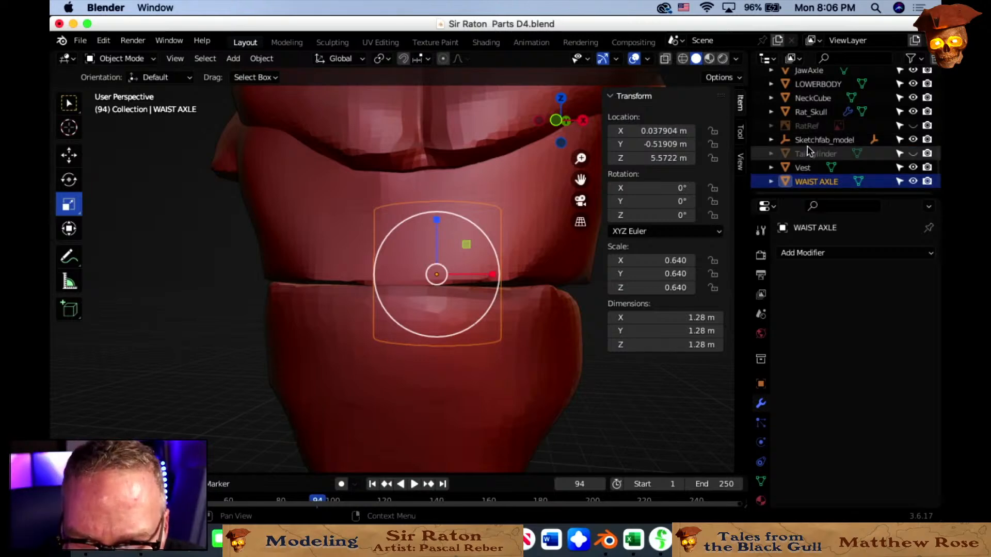
Join the WAIST AXLE into LOWERBODY with LOWERBODY as the active object.
left_click(521, 378)
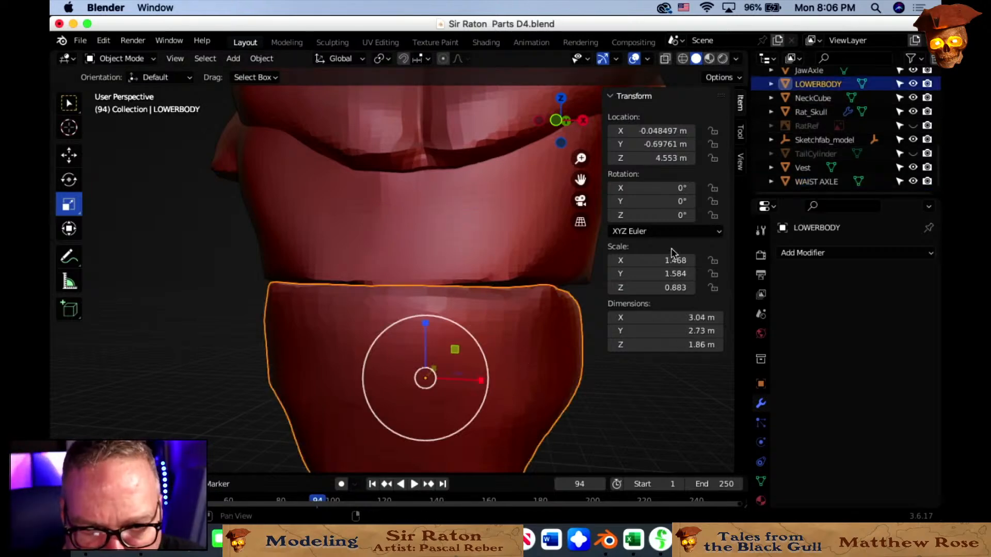
left_click(816, 181)
left_click(518, 388, "shift")
right_click(518, 387)
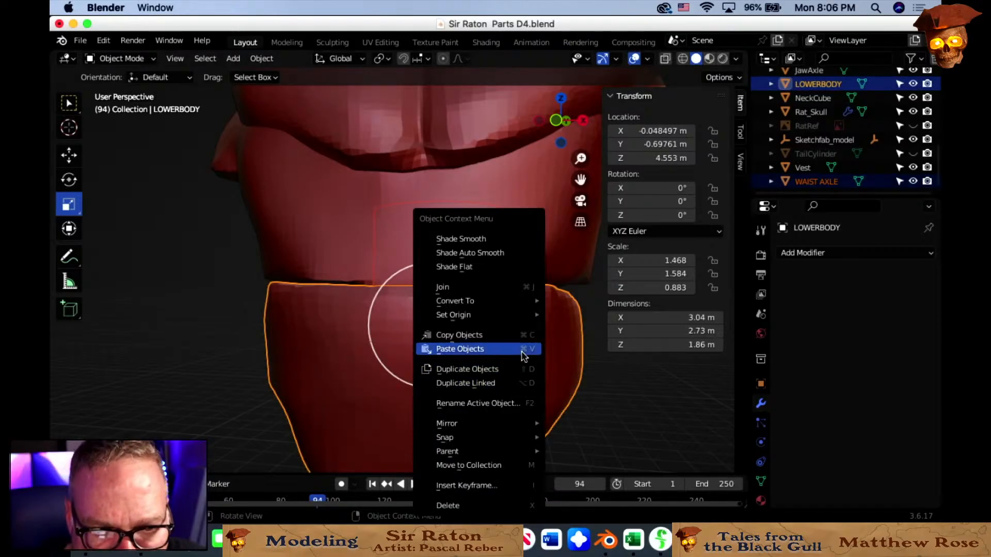
left_click(494, 288)
middle_click_drag(607, 412, 537, 270)
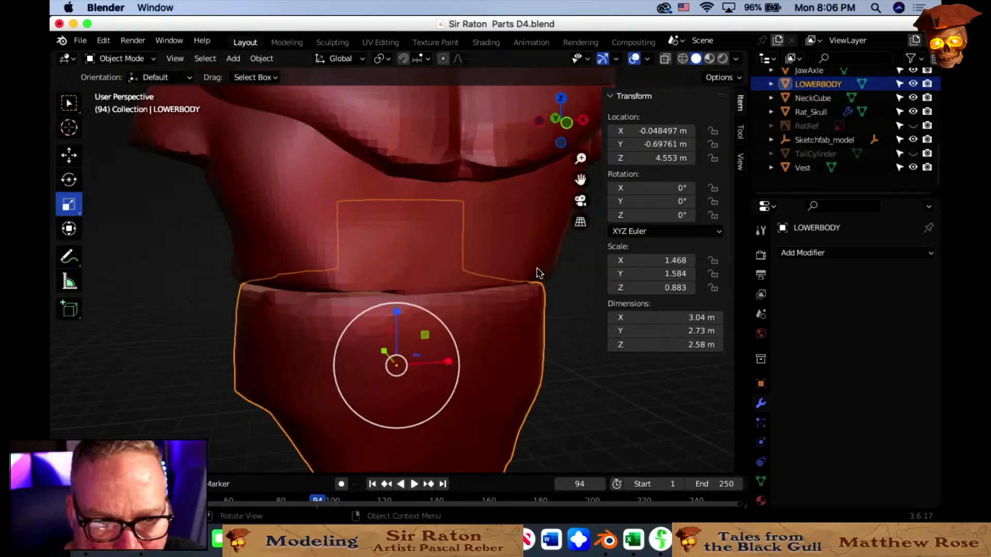
Hide the Vest and examine the waist peg between LOWERBODY and the COWL from several angles.
left_click(531, 209)
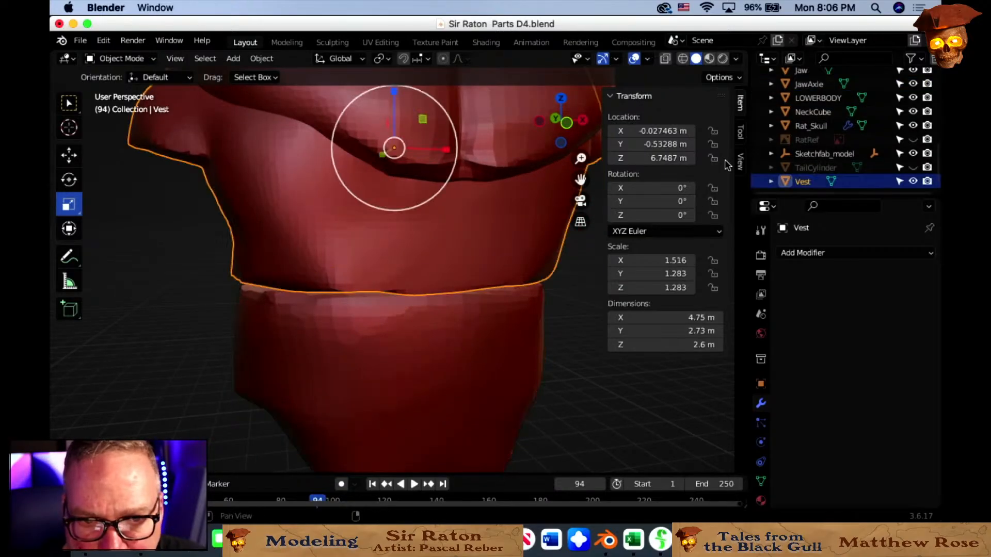
left_click(913, 181)
scroll(438, 277, "up", 5)
middle_click_drag(438, 277, 344, 276)
scroll(344, 276, "down", 3)
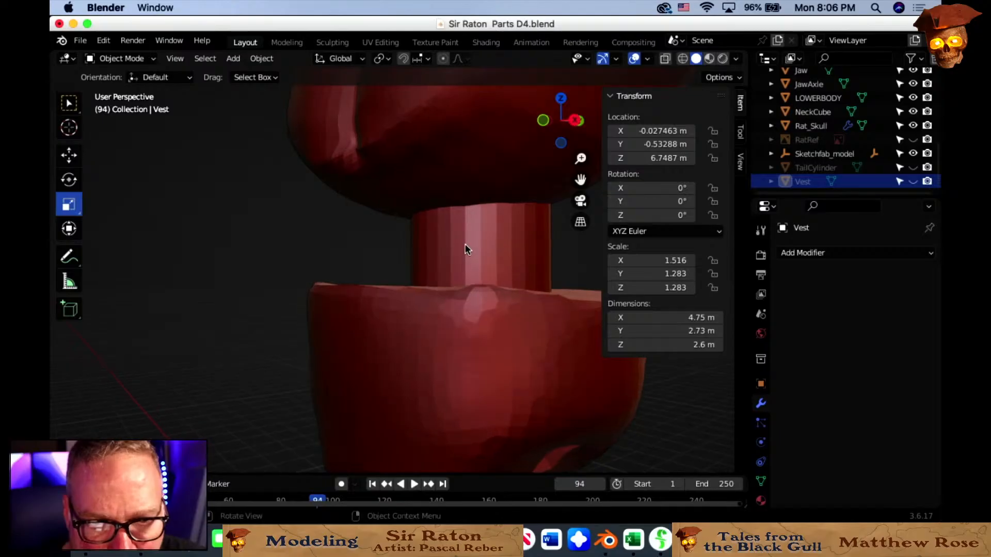
middle_click_drag(465, 247, 294, 272)
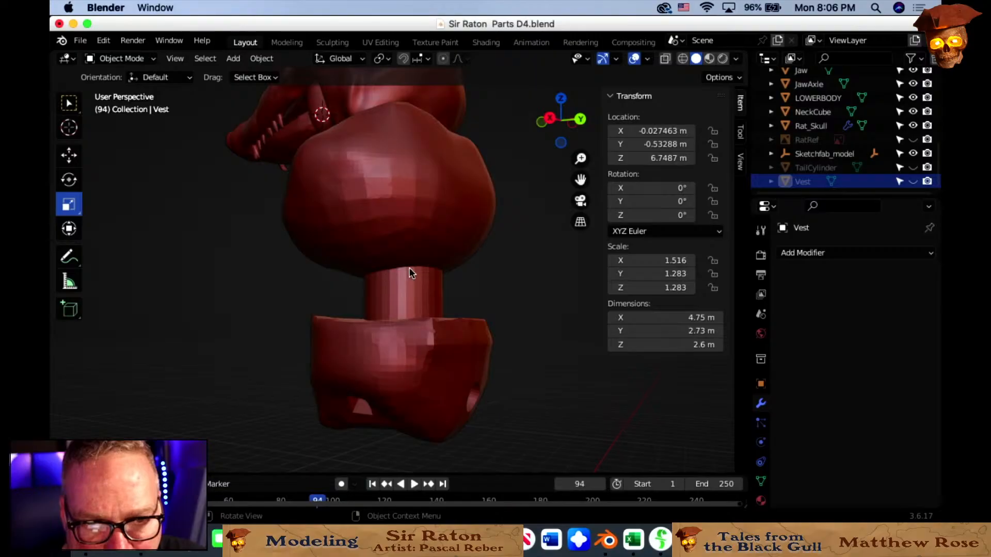
scroll(411, 268, "up", 4)
middle_click_drag(427, 272, 476, 326)
Switch the COWL to Sculpt Mode and set the Grab brush radius to 135 px.
left_click(413, 262)
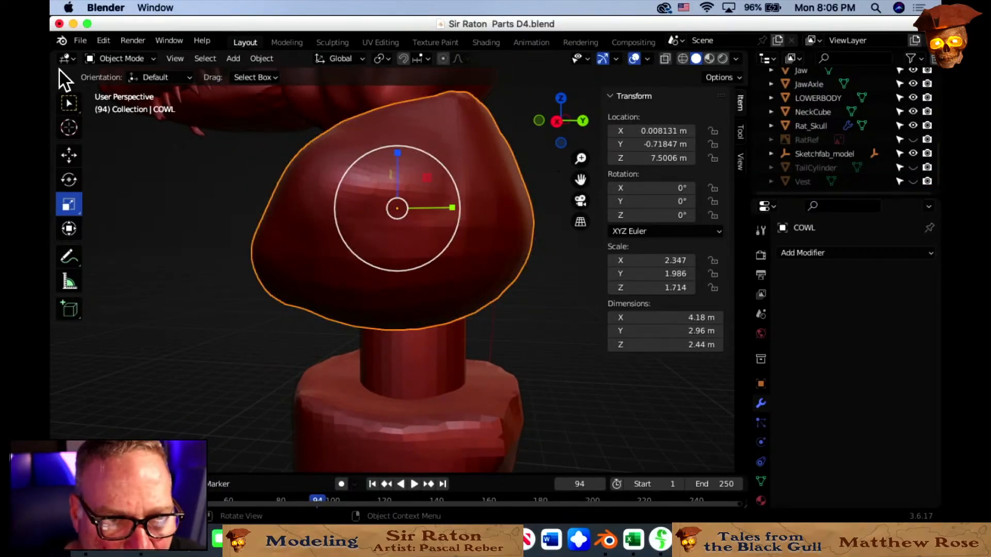
left_click(125, 58)
left_click(129, 105)
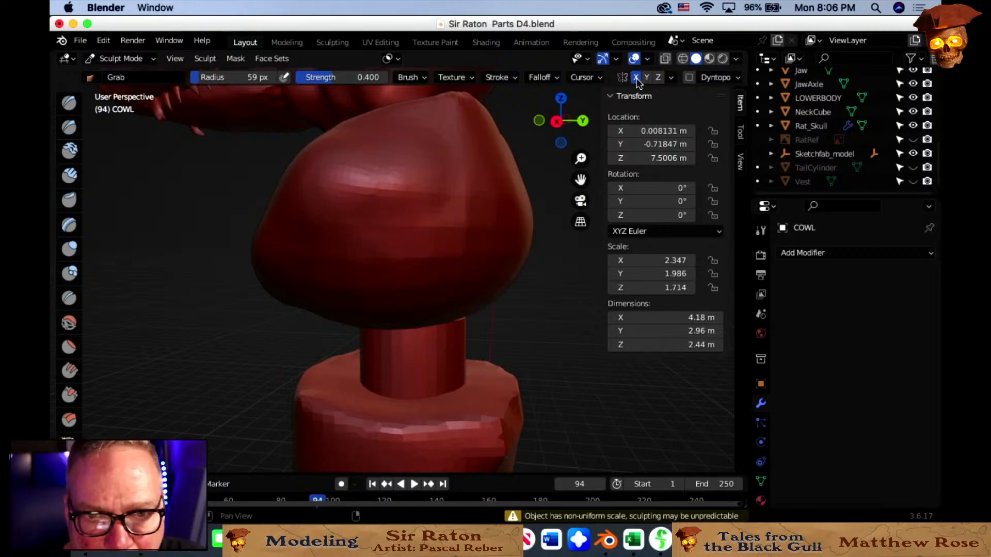
key("f")
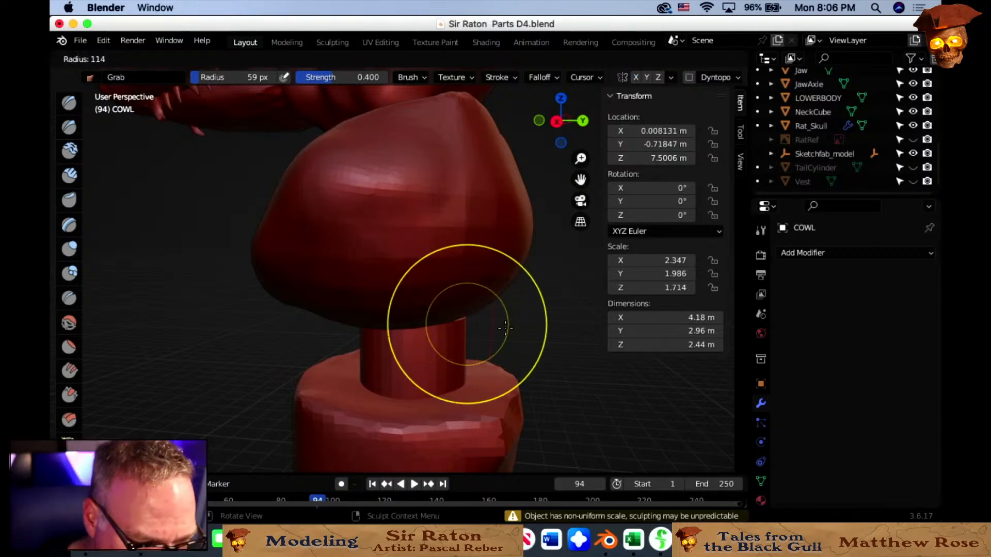
left_click(519, 330)
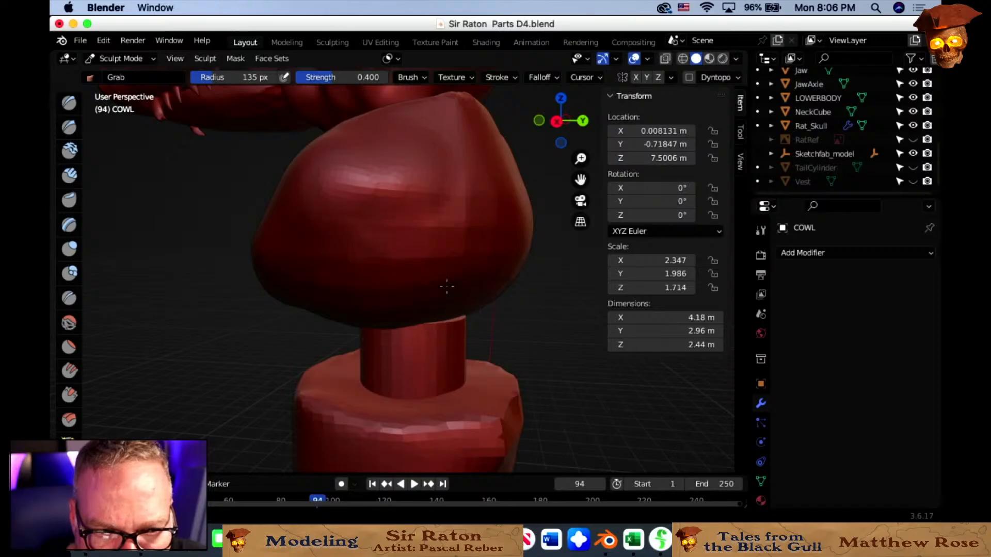
Sculpt the underside of the COWL upward around the waist peg with the Grab brush at 135 px.
middle_click_drag(440, 266, 393, 320)
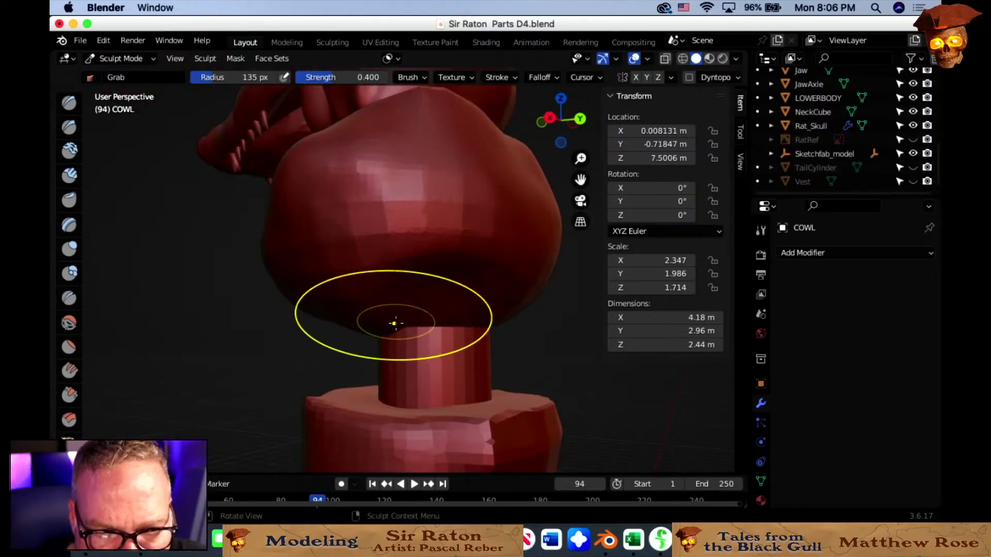
middle_click_drag(358, 251, 449, 294)
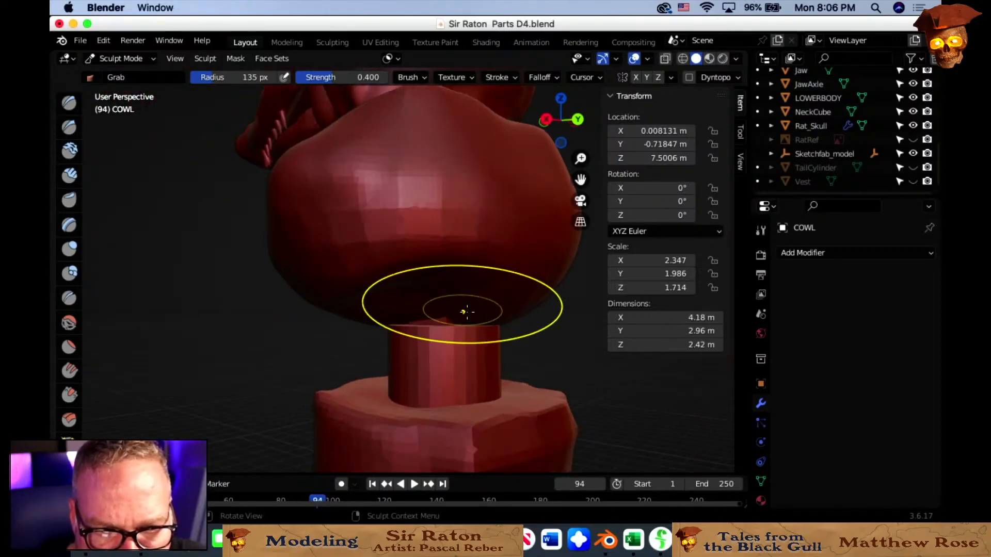
left_click_drag(464, 312, 473, 287)
mouse_move(473, 279)
middle_mouse_down()
mouse_move(427, 310)
mouse_move(490, 306)
middle_mouse_up()
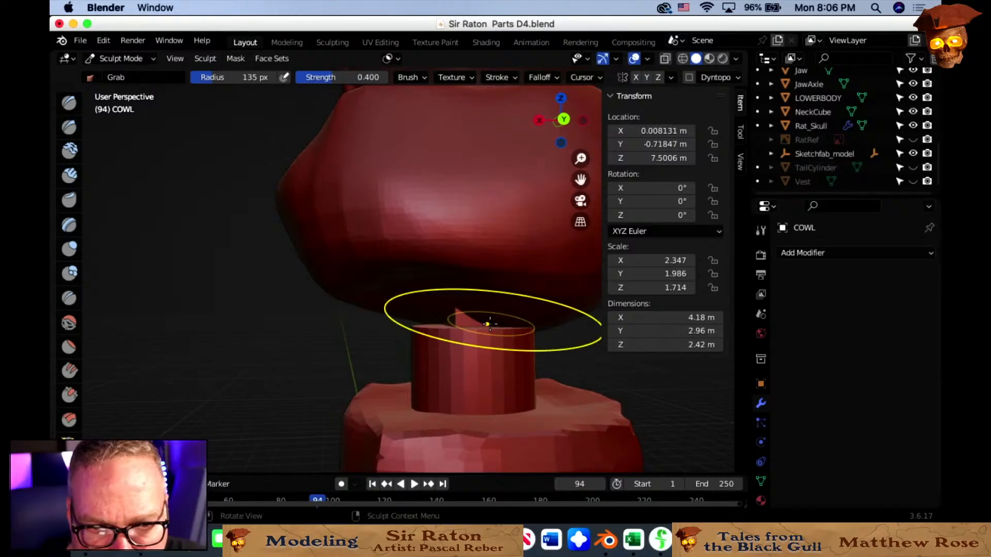
mouse_move(491, 305)
left_mouse_down()
mouse_move(480, 283)
mouse_move(497, 315)
left_mouse_up()
mouse_move(497, 315)
middle_mouse_down()
mouse_move(420, 303)
mouse_move(505, 314)
mouse_move(413, 364)
middle_mouse_up()
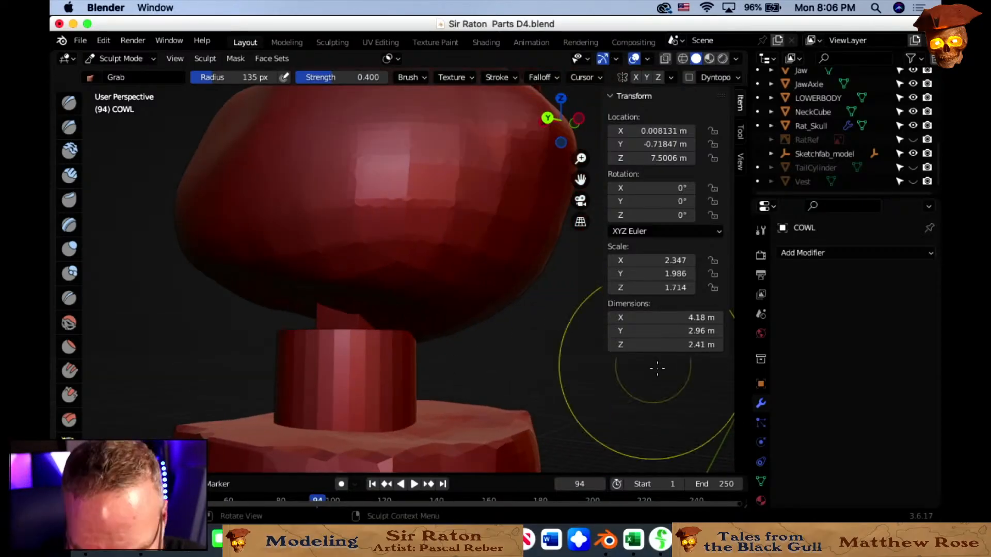
key("n")
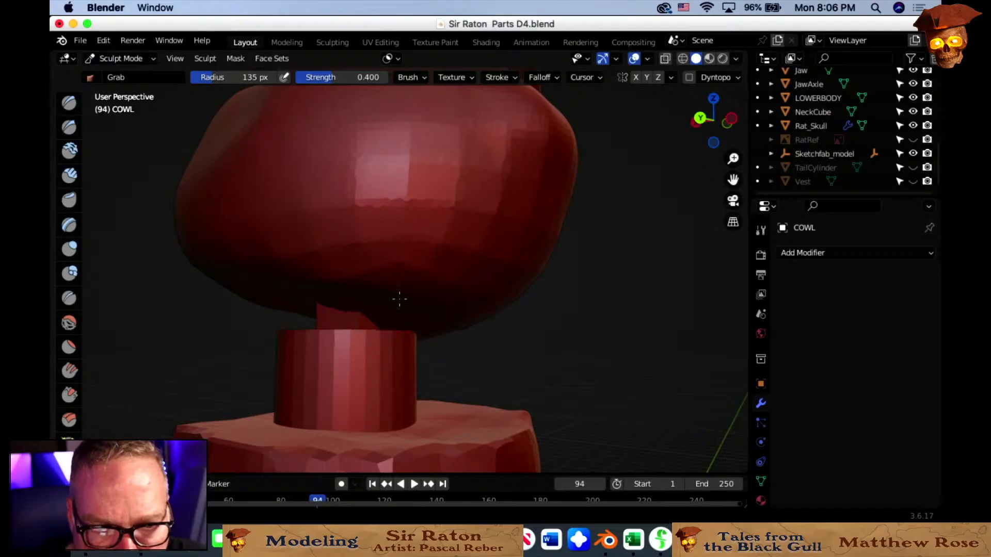
mouse_move(416, 272)
middle_mouse_down()
mouse_move(375, 335)
mouse_move(382, 329)
middle_mouse_up()
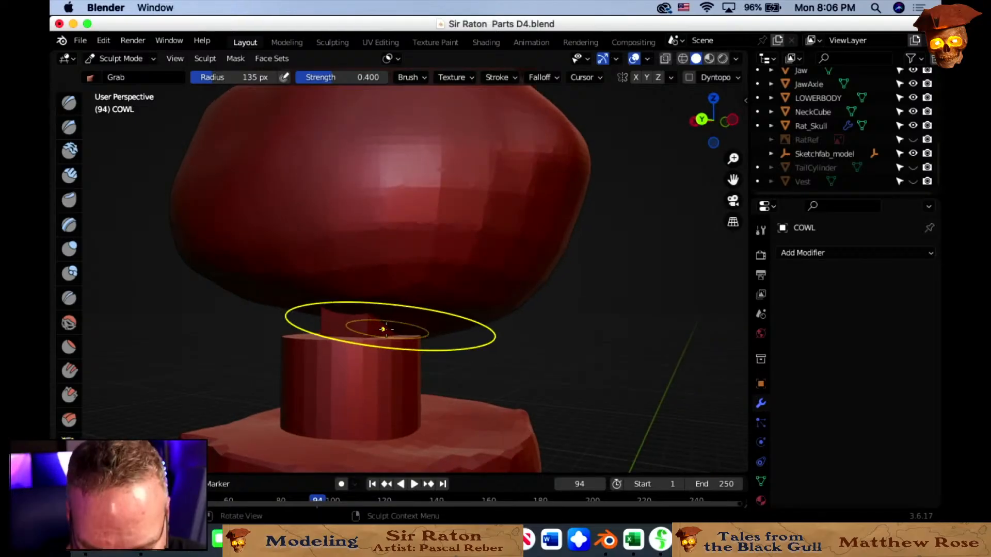
Reduce the Grab brush radius to 60 px and refine the COWL's lower edge where it overlaps the waist peg.
key("f")
left_click(334, 306)
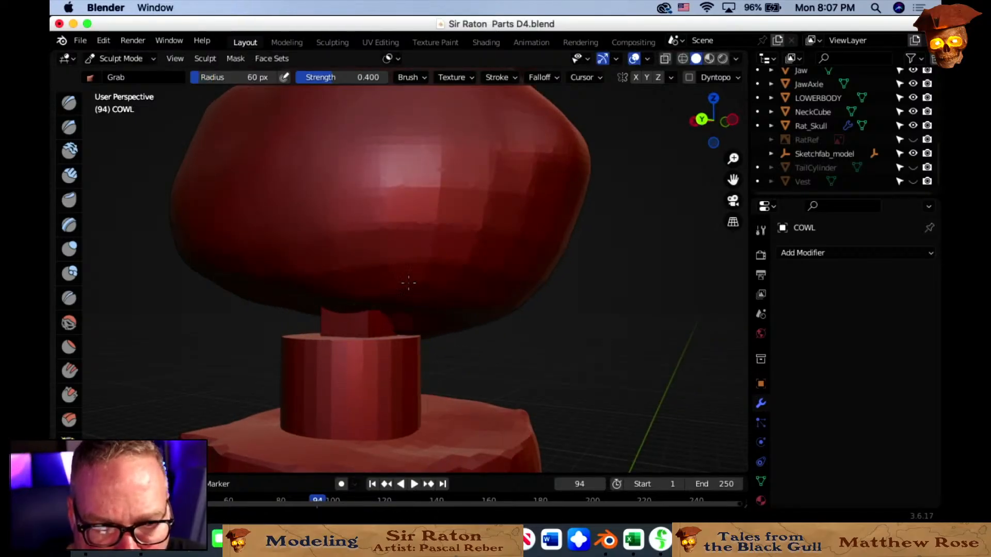
middle_click_drag(409, 272, 356, 327)
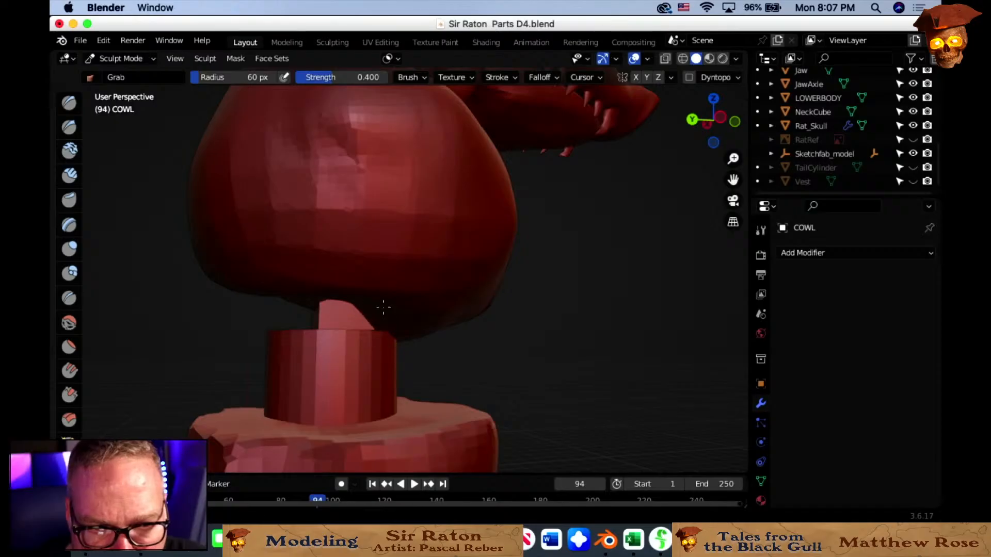
middle_click_drag(393, 265, 387, 332)
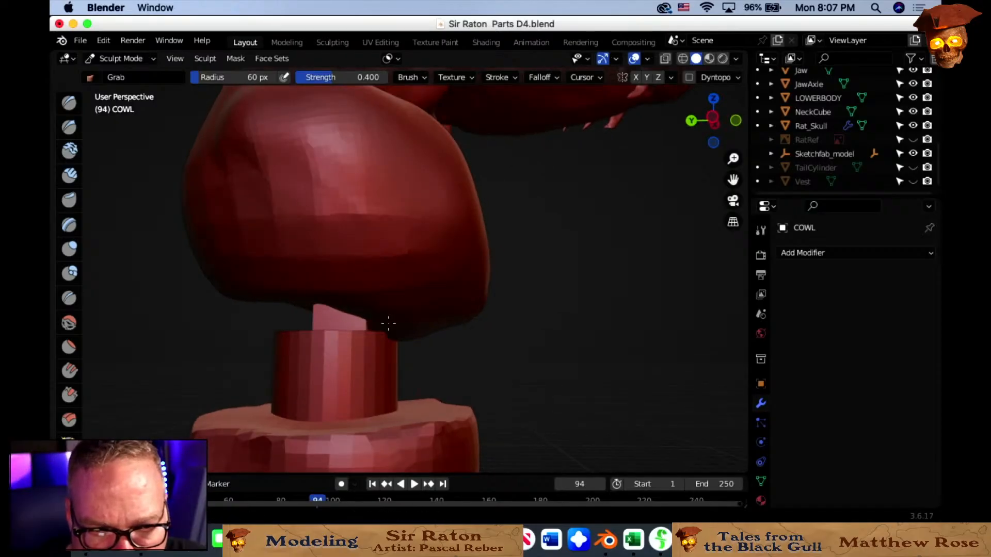
mouse_move(324, 276)
middle_mouse_down()
mouse_move(391, 342)
mouse_move(391, 372)
middle_mouse_up()
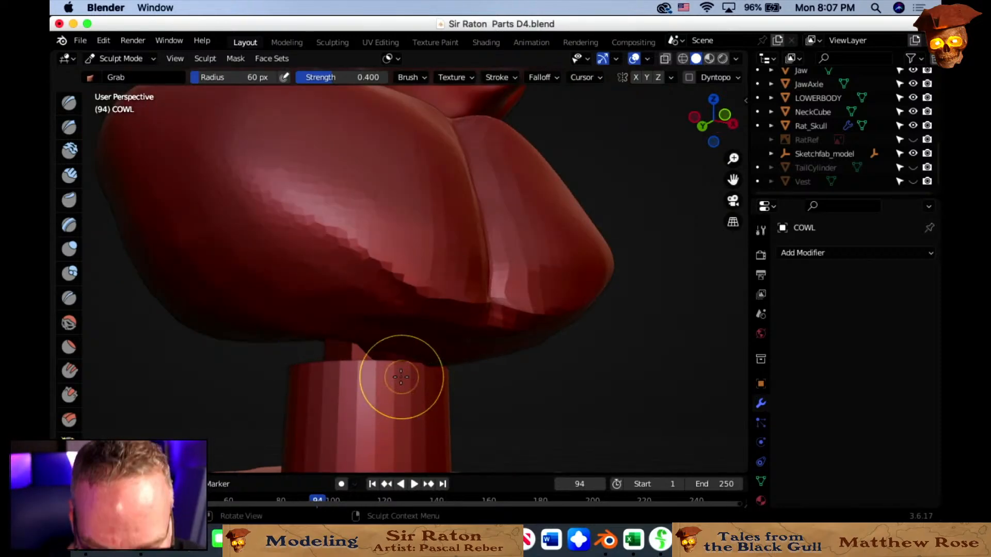
Set the Grab brush radius to 105 px and lift the rest of the COWL's underside clear of the peg on all sides.
key("f")
left_click(475, 376)
middle_click_drag(413, 376, 432, 360)
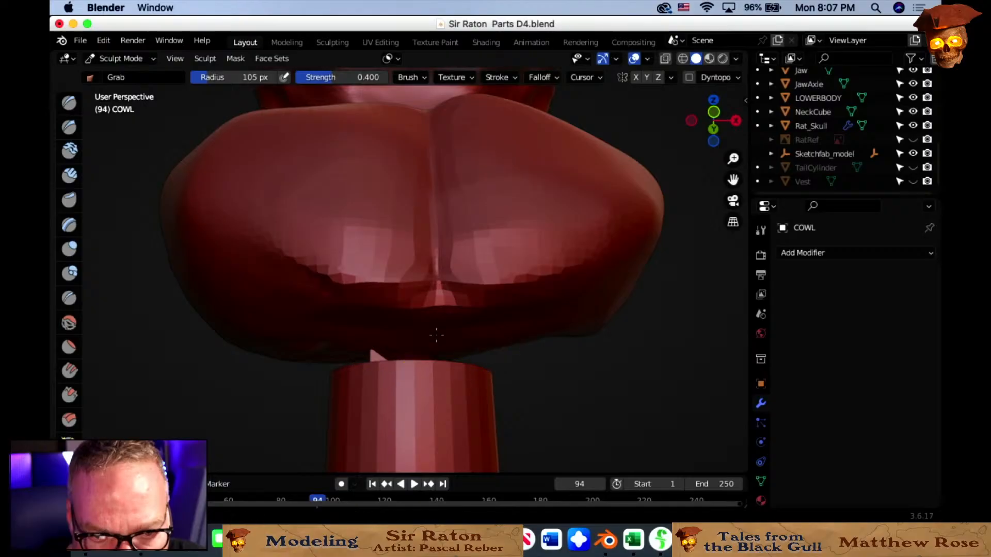
middle_click_drag(433, 303, 372, 336)
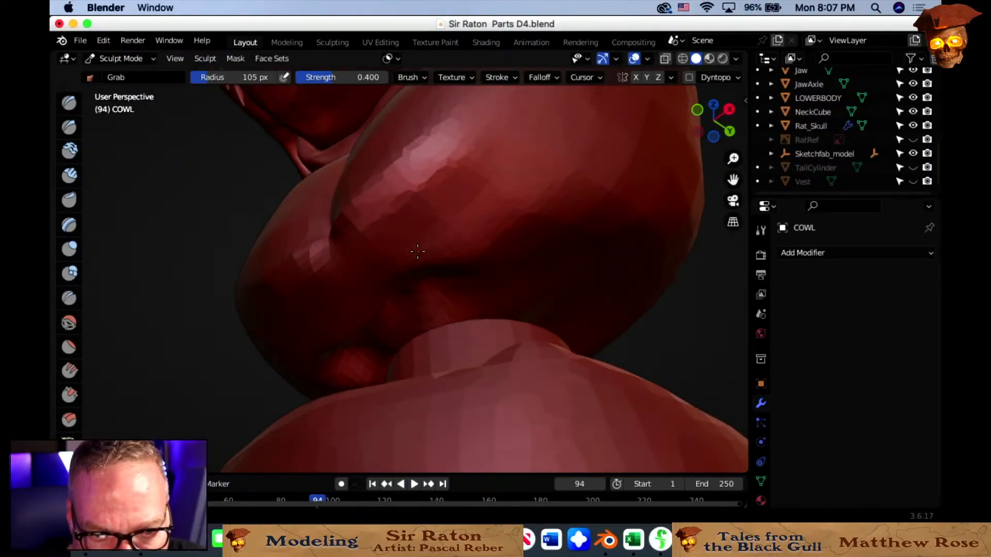
middle_click_drag(418, 252, 444, 335)
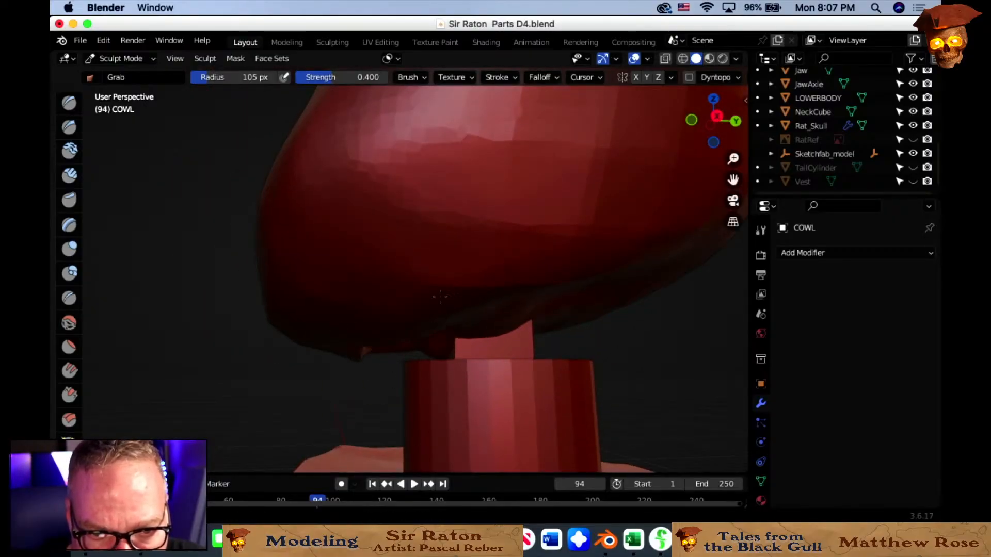
mouse_move(437, 303)
middle_mouse_down()
mouse_move(455, 380)
mouse_move(503, 375)
mouse_move(504, 332)
mouse_move(472, 320)
middle_mouse_up()
scroll(509, 354, "down", 3)
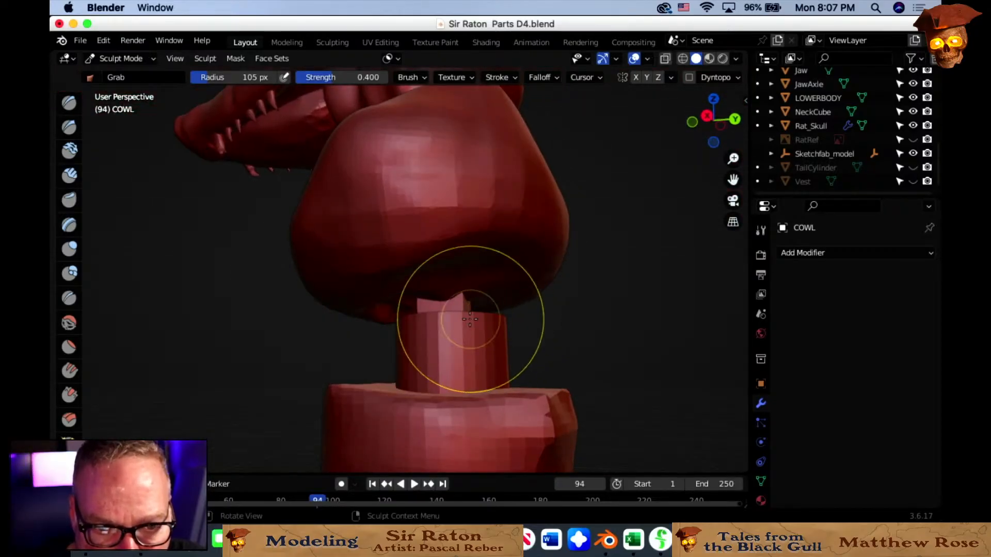
mouse_move(453, 281)
middle_mouse_down()
mouse_move(444, 289)
mouse_move(555, 299)
middle_mouse_up()
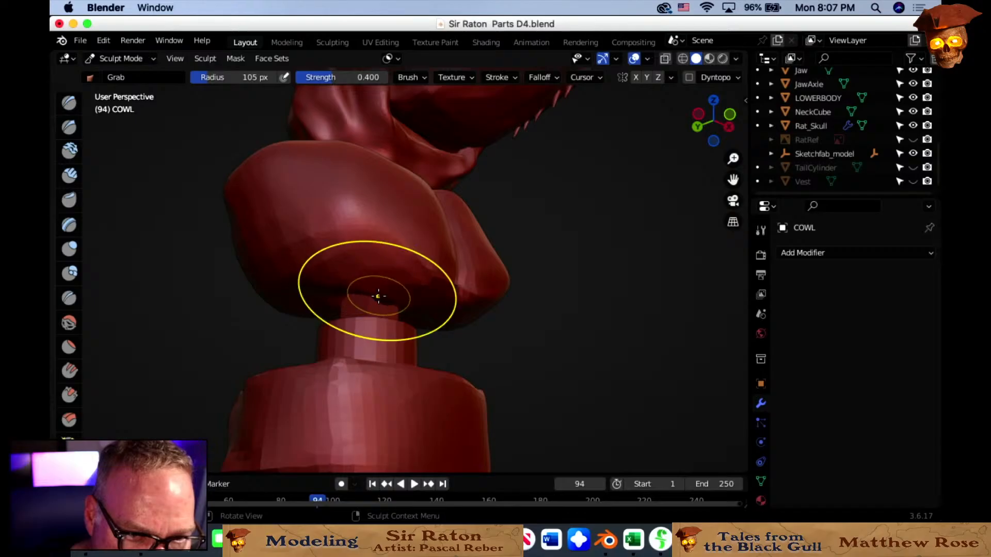
left_click_drag(388, 299, 388, 294)
middle_click_drag(431, 324, 547, 315)
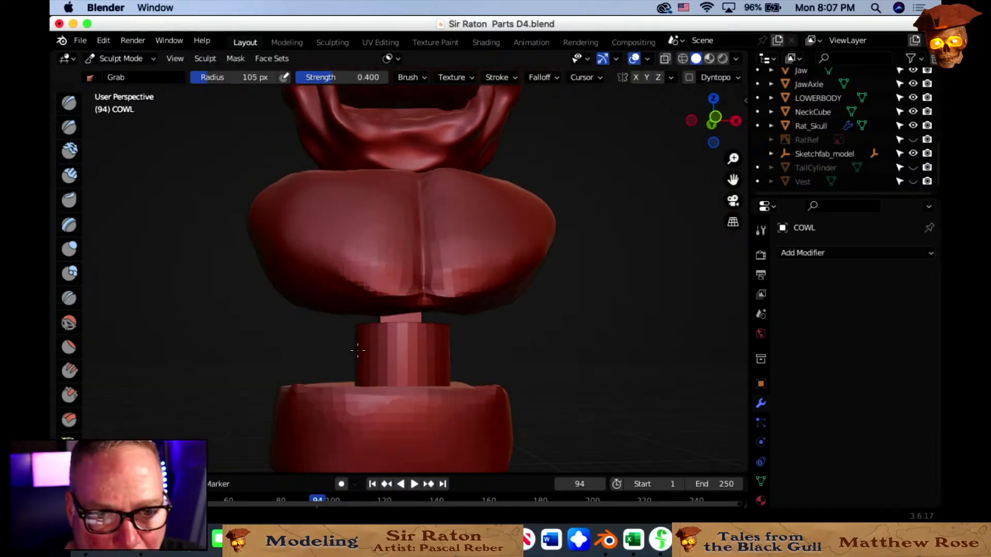
Unhide the Vest and check how it sits between the COWL and LOWERBODY.
scroll(831, 158, "up", 4)
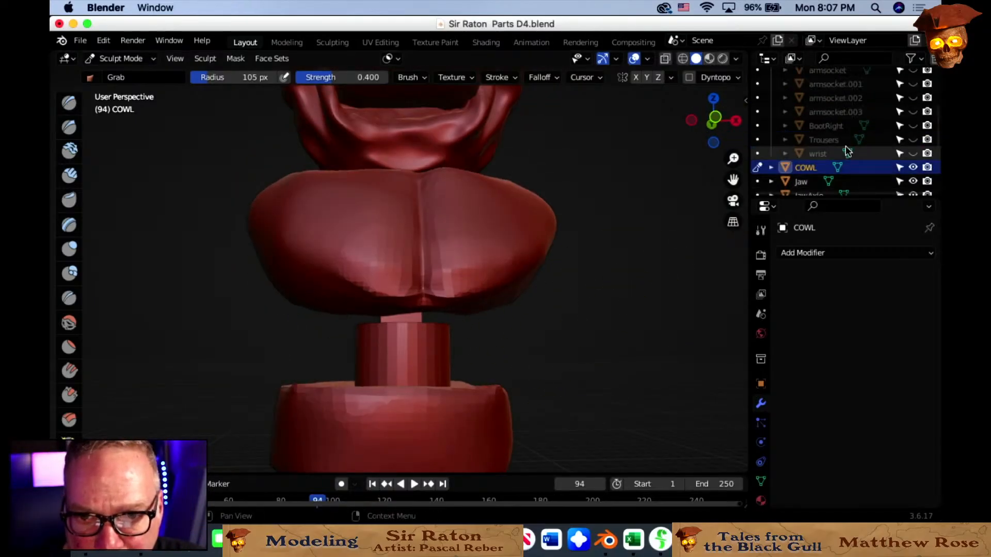
scroll(847, 154, "down", 4)
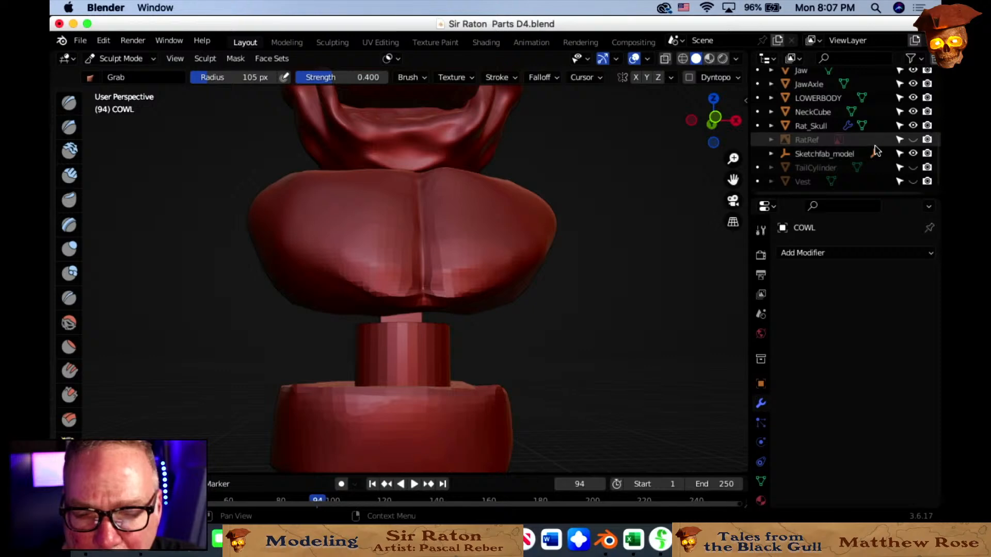
left_click(912, 181)
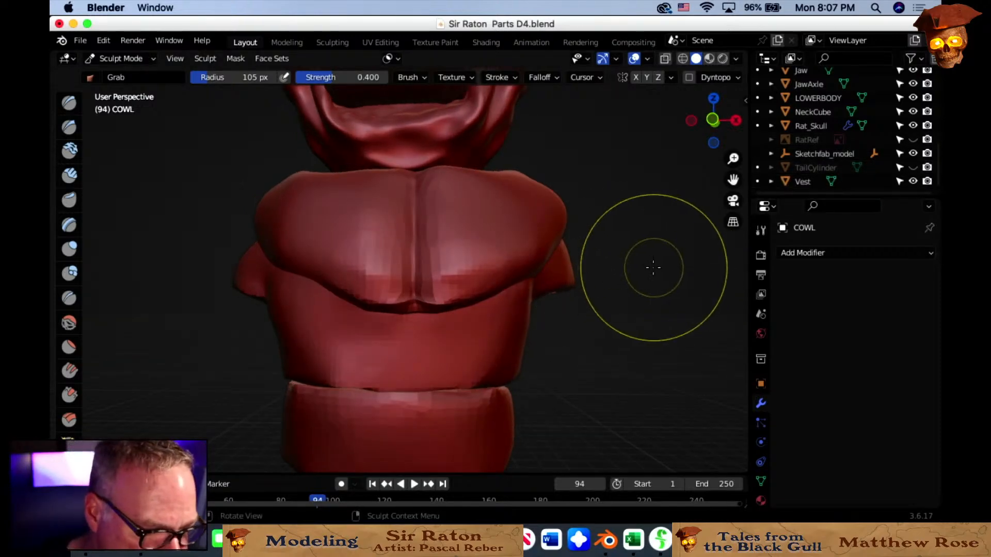
scroll(588, 274, "down", 6)
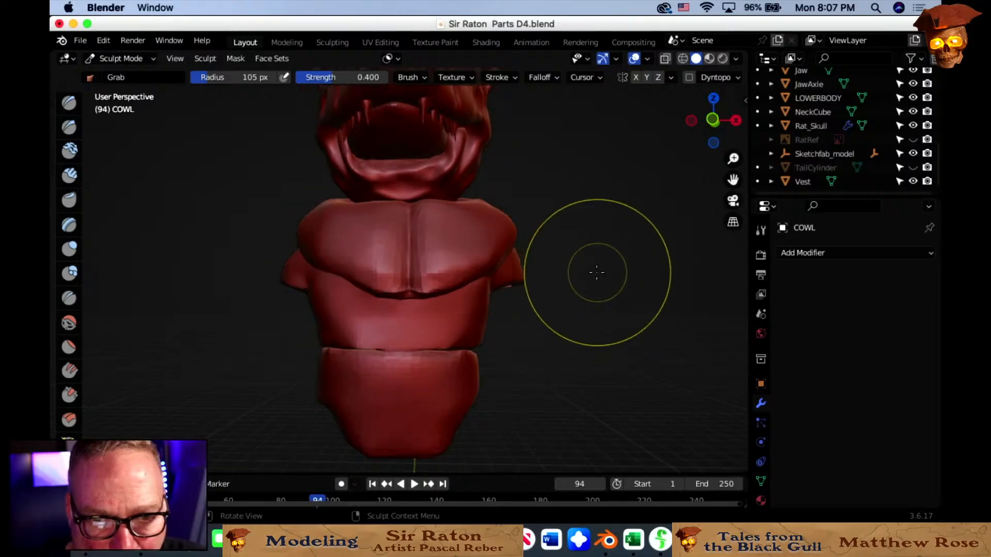
middle_click_drag(590, 252, 682, 269)
Show the RatRef image and compare the figure's head, cowl and torso with the reference drawing.
left_click(913, 139)
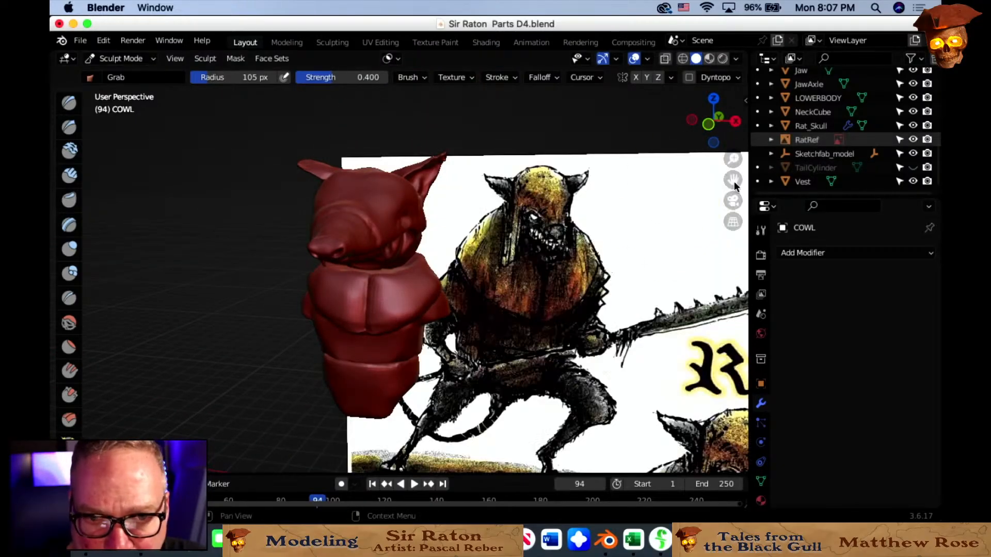
scroll(634, 250, "up", 4)
scroll(662, 245, "up", 4)
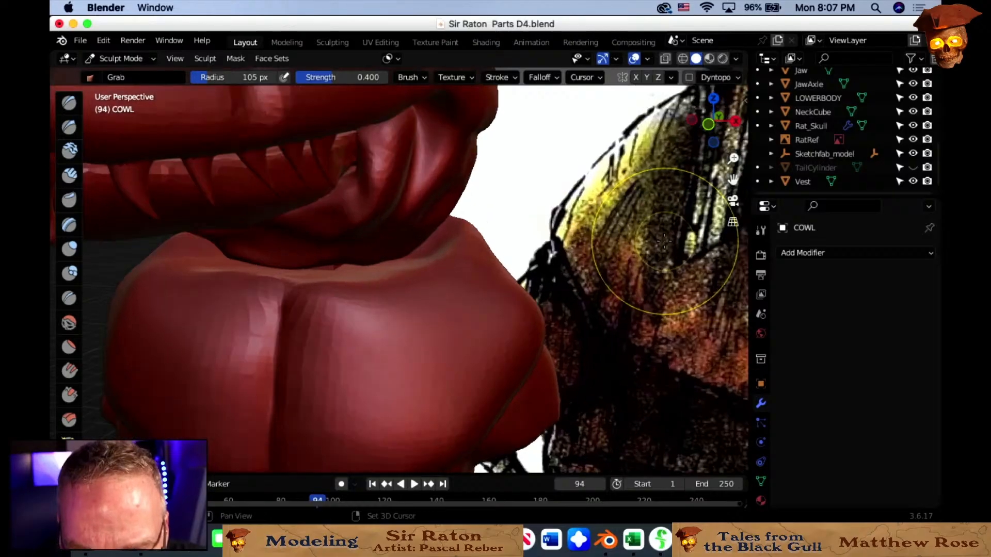
mouse_move(670, 250)
middle_mouse_down("shift")
mouse_move(537, 230)
mouse_move(471, 243)
mouse_move(508, 229)
mouse_move(493, 239)
mouse_move(502, 230)
mouse_move(565, 235)
mouse_move(590, 262)
mouse_move(566, 294)
mouse_move(470, 187)
mouse_move(595, 235)
middle_mouse_up("shift")
scroll(531, 252, "down", 6)
scroll(539, 206, "up", 4)
scroll(595, 235, "down", 5)
middle_click_drag(424, 167, 568, 309, "shift")
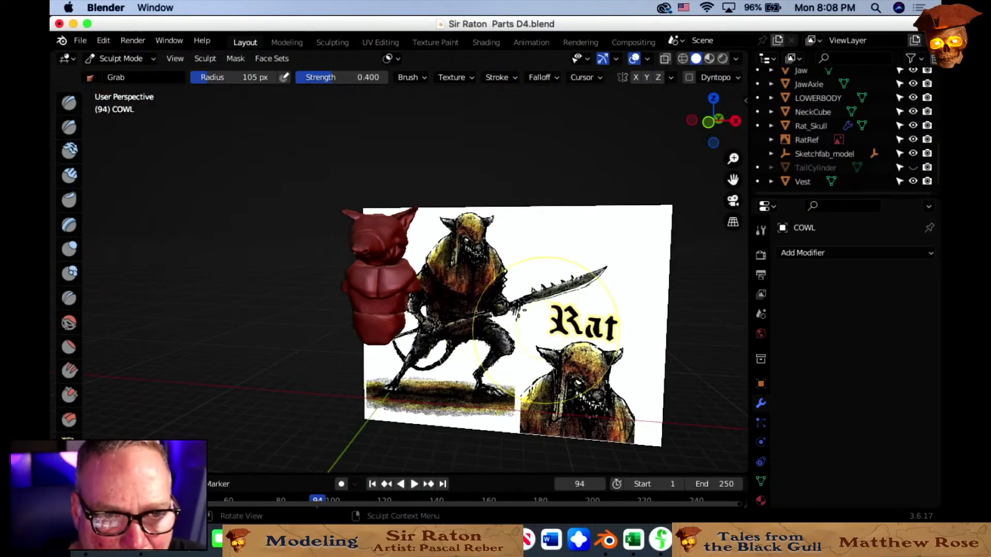
middle_click_drag(500, 296, 523, 298)
scroll(568, 290, "up", 4)
scroll(571, 287, "down", 2)
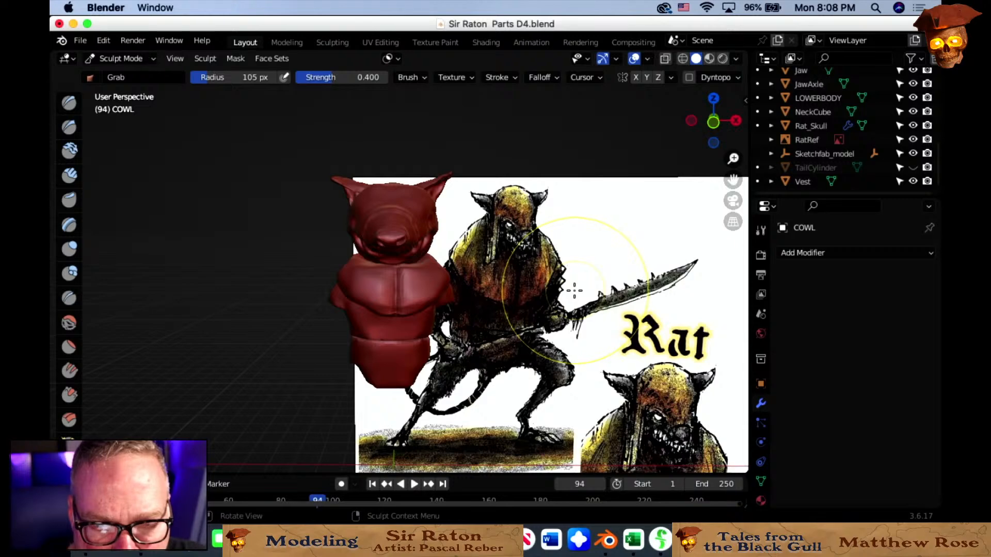
scroll(574, 290, "up", 2)
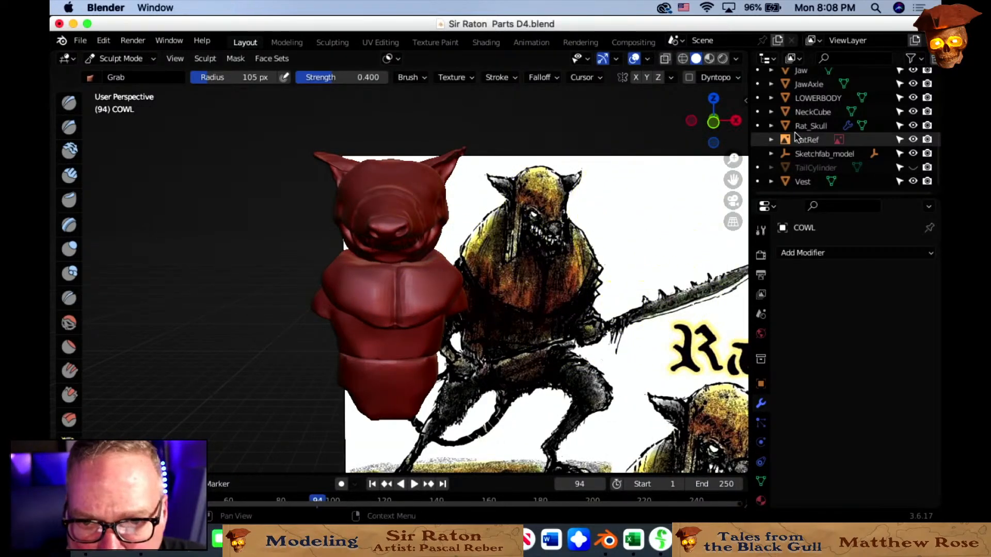
Switch the COWL from Sculpt Mode to Object Mode and select Rat_Skull.
left_click(138, 59)
left_click(138, 74)
scroll(563, 268, "up", 5)
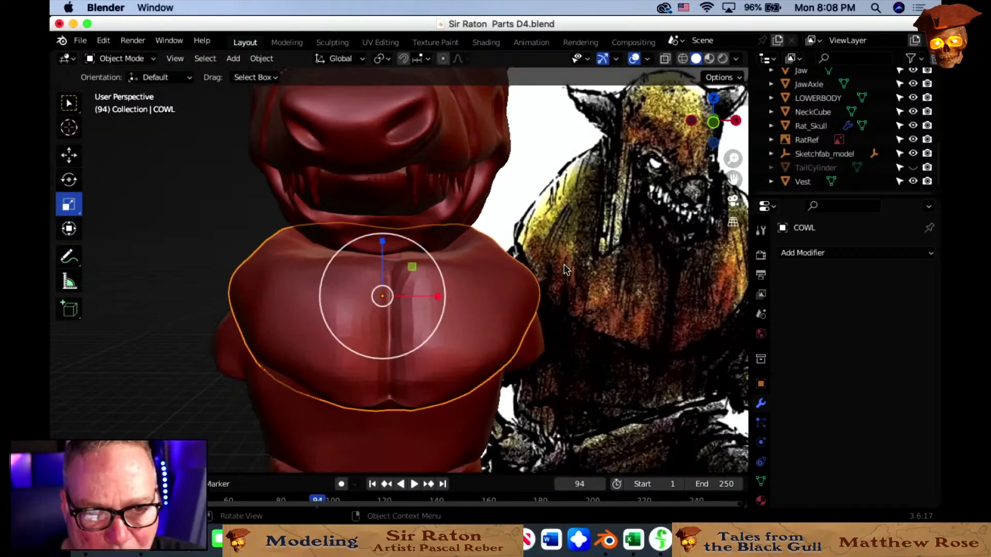
middle_click_drag(527, 272, 421, 252)
left_click(379, 209)
middle_click_drag(379, 209, 480, 248)
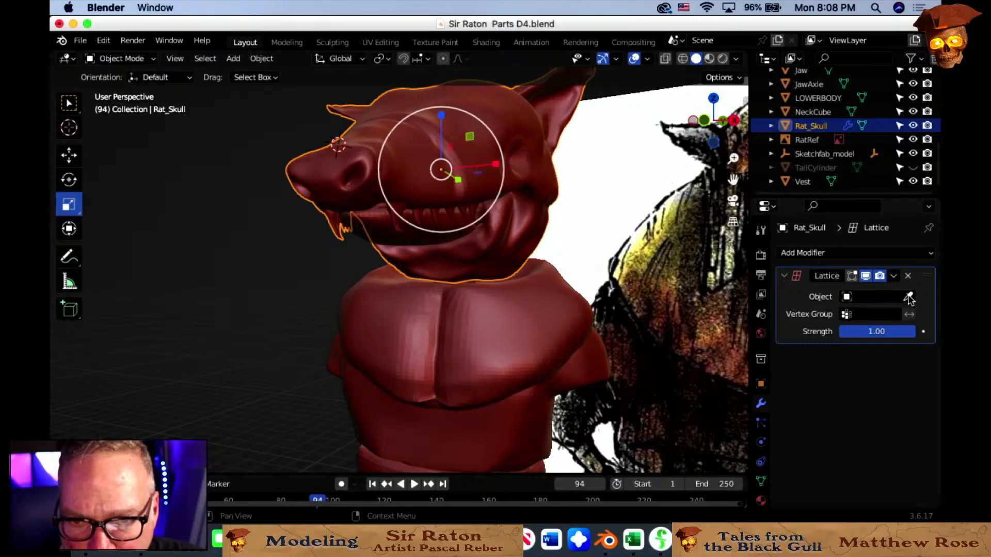
Try to apply the Lattice modifier on Rat_Skull.
left_click(829, 110)
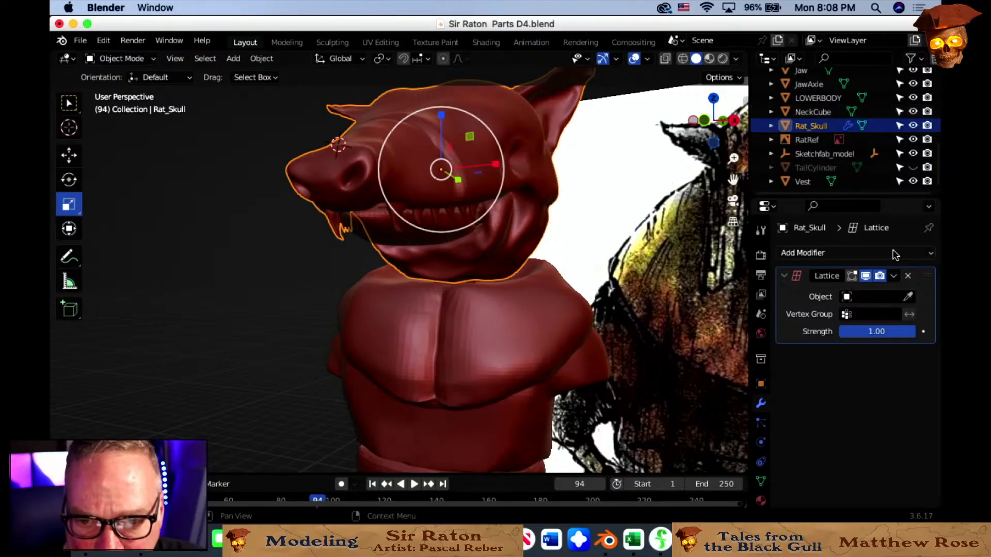
left_click(893, 275)
left_click(877, 290)
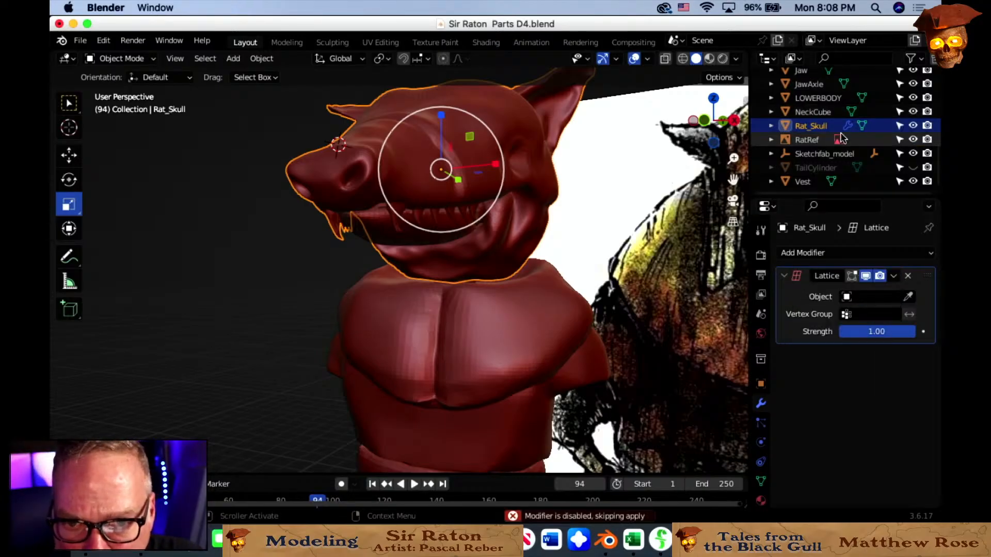
Hide the COWL, the RatRef image and the NeckCube to expose the neck area between Rat_Skull and the Vest.
scroll(846, 134, "up", 3)
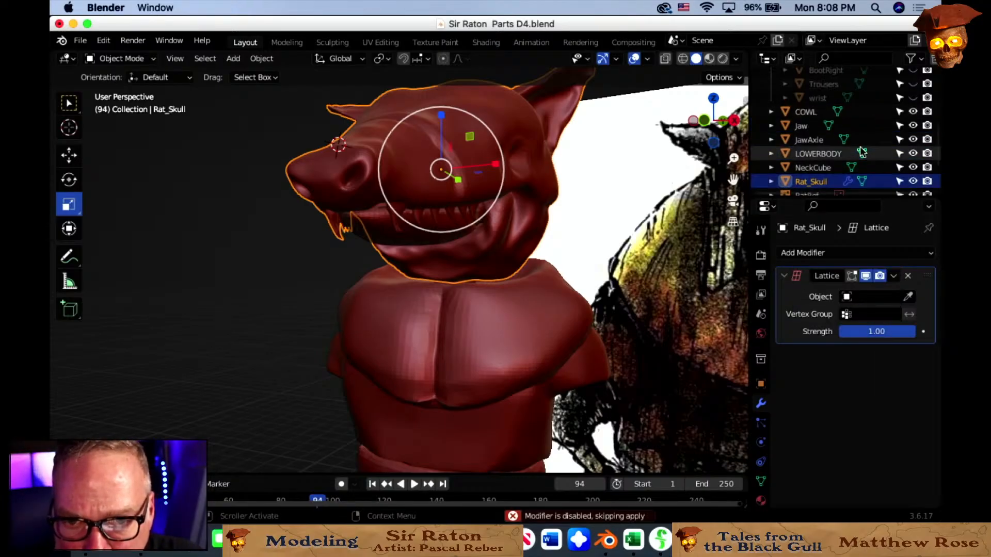
left_click(913, 112)
mouse_move(603, 249)
middle_mouse_down()
mouse_move(580, 227)
mouse_move(491, 246)
mouse_move(587, 253)
middle_mouse_up()
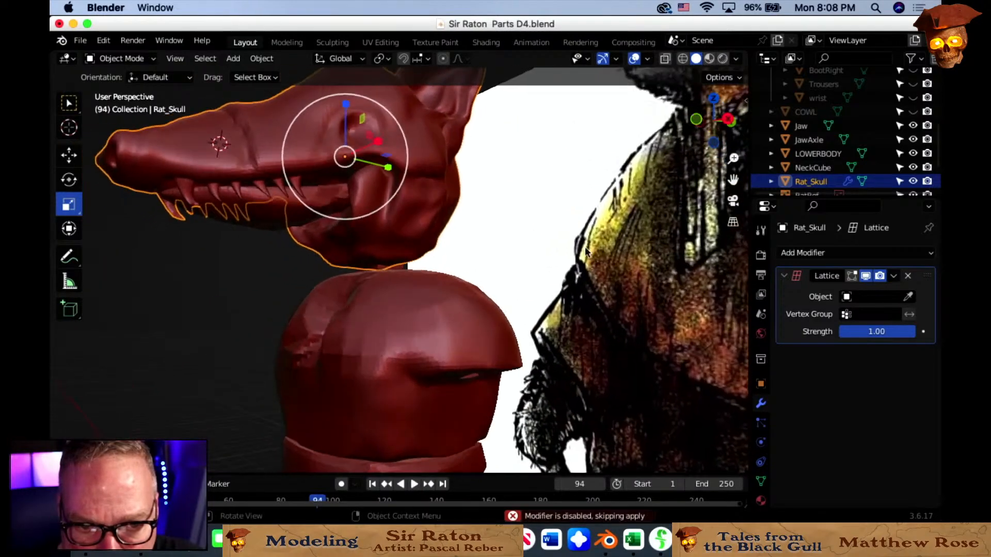
scroll(902, 137, "down", 4)
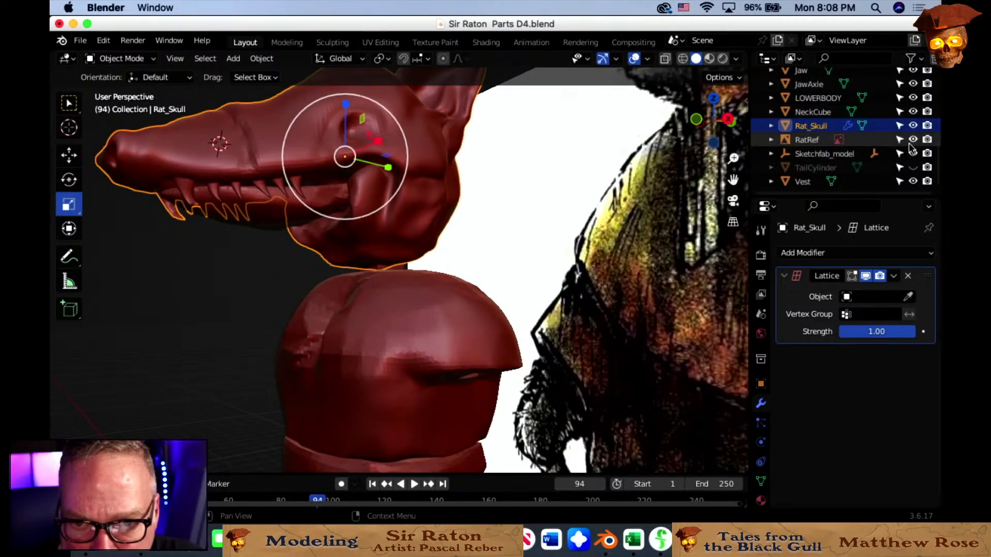
left_click(913, 139)
scroll(531, 283, "up", 3)
mouse_move(531, 283)
middle_mouse_down()
mouse_move(626, 376)
mouse_move(598, 355)
mouse_move(619, 349)
mouse_move(574, 294)
mouse_move(526, 287)
middle_mouse_up()
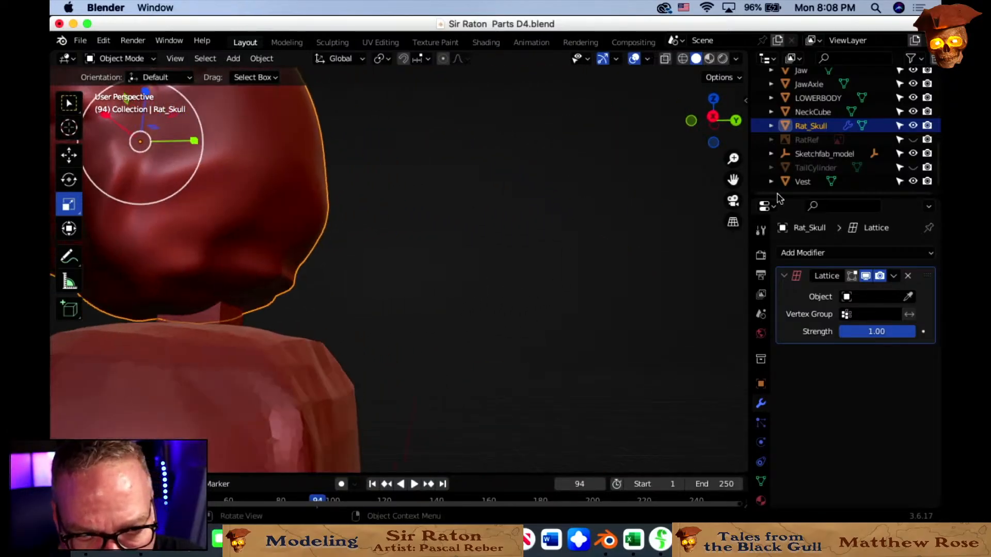
left_click(912, 112)
middle_click_drag(367, 299, 464, 286)
middle_click_drag(572, 281, 493, 283)
Hide the Vest and show the NeckCube between Rat_Skull and the body's neck.
left_click(529, 316)
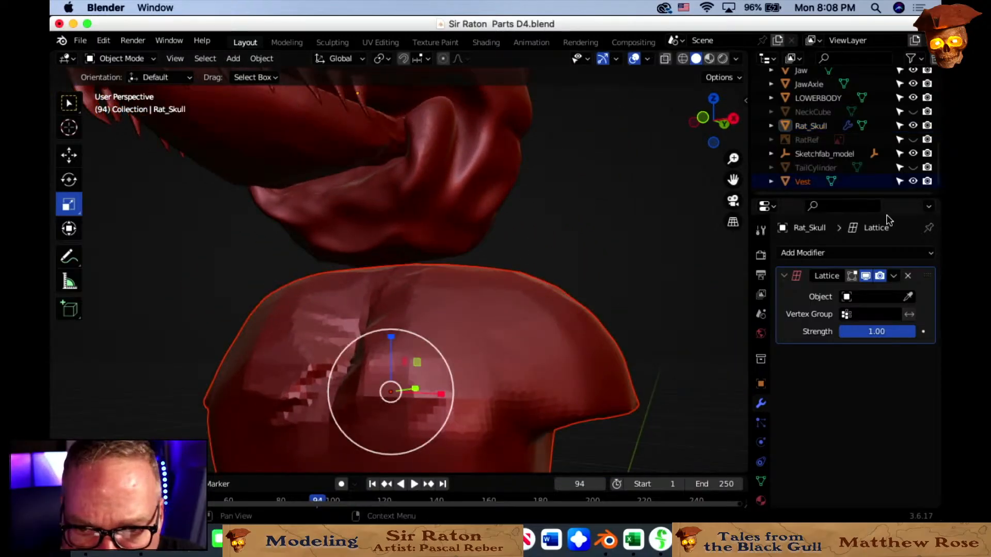
left_click(129, 59)
left_click(133, 60)
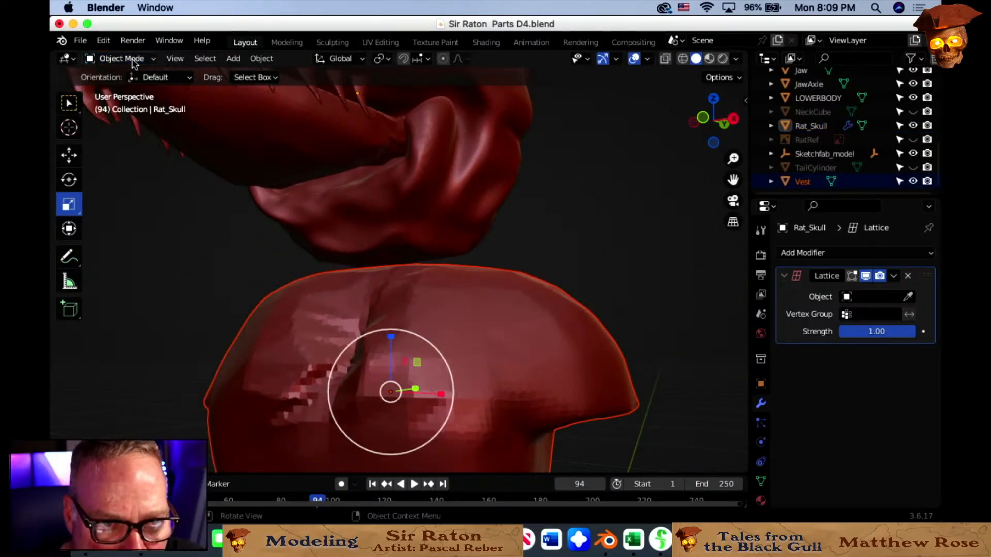
left_click(604, 199)
left_click(582, 329)
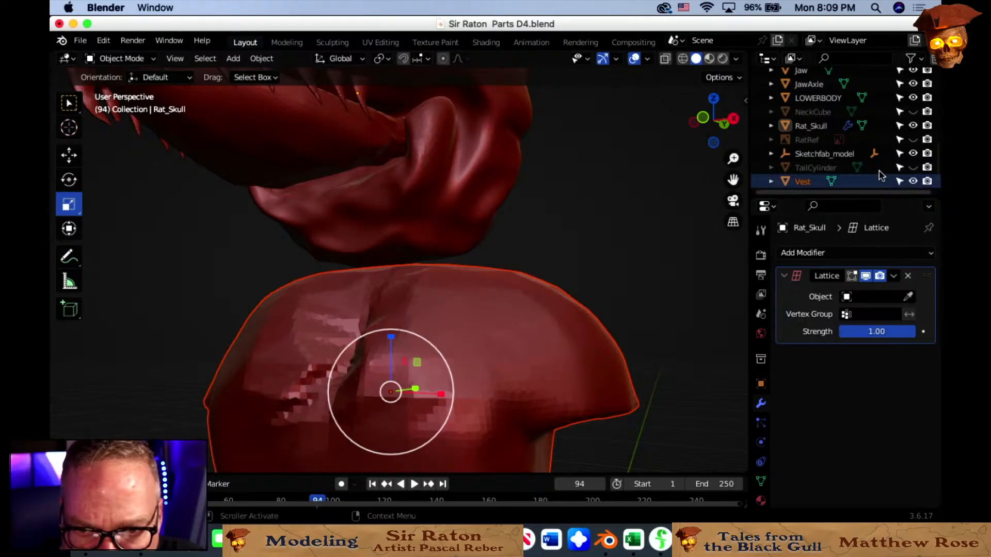
left_click(912, 181)
middle_click_drag(571, 288, 565, 325)
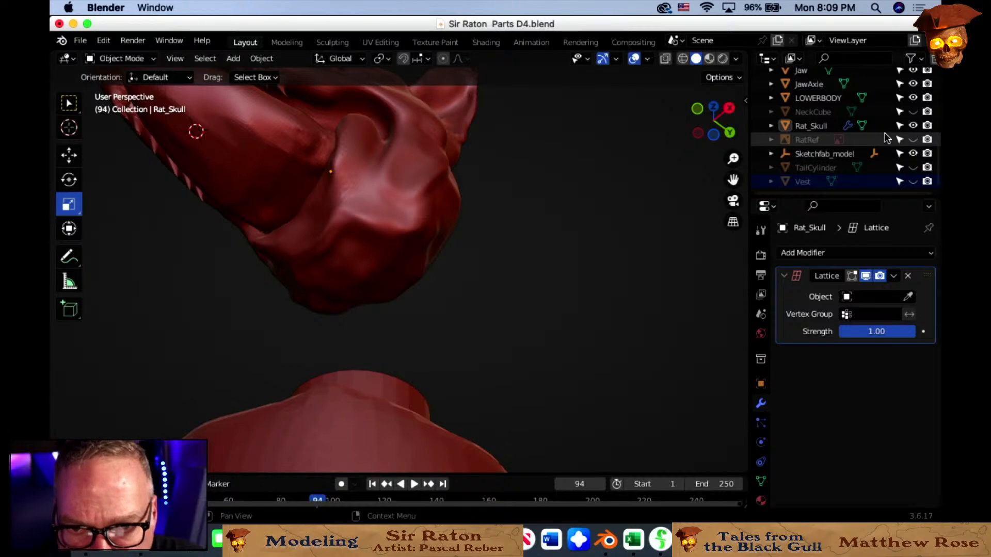
left_click(912, 112)
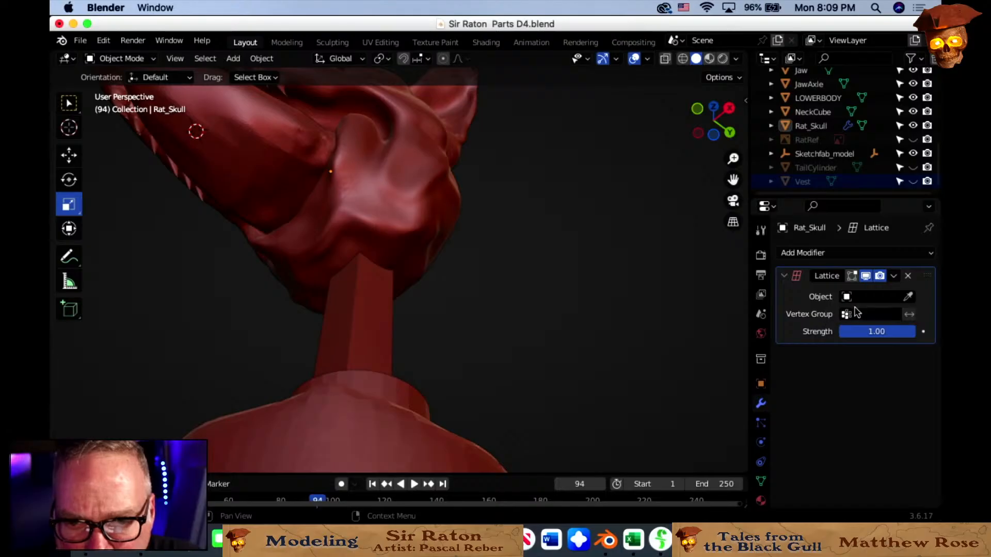
Remove the Lattice modifier from Rat_Skull and cut the neck socket with an applied Boolean Difference using the NeckCube.
left_click(908, 277)
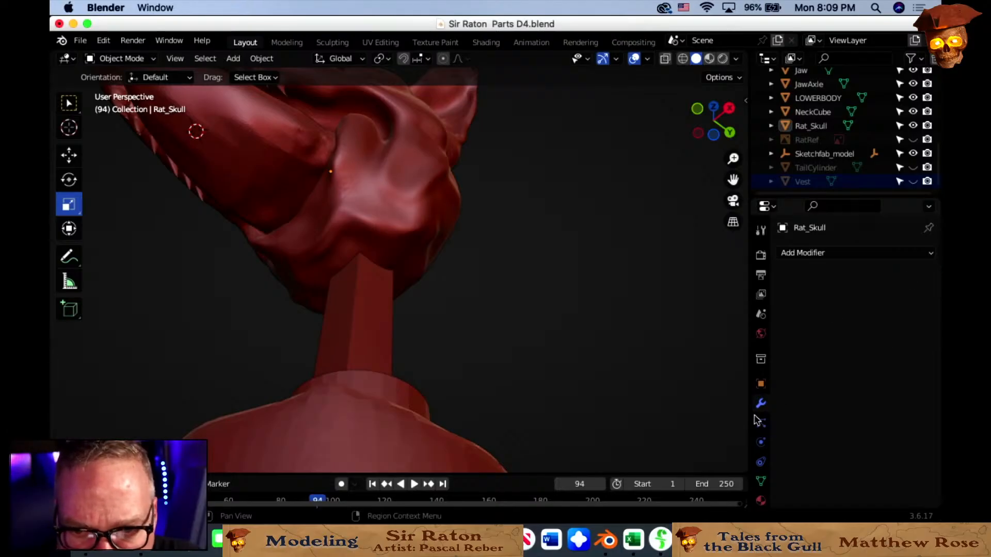
left_click(434, 218)
left_click(798, 258)
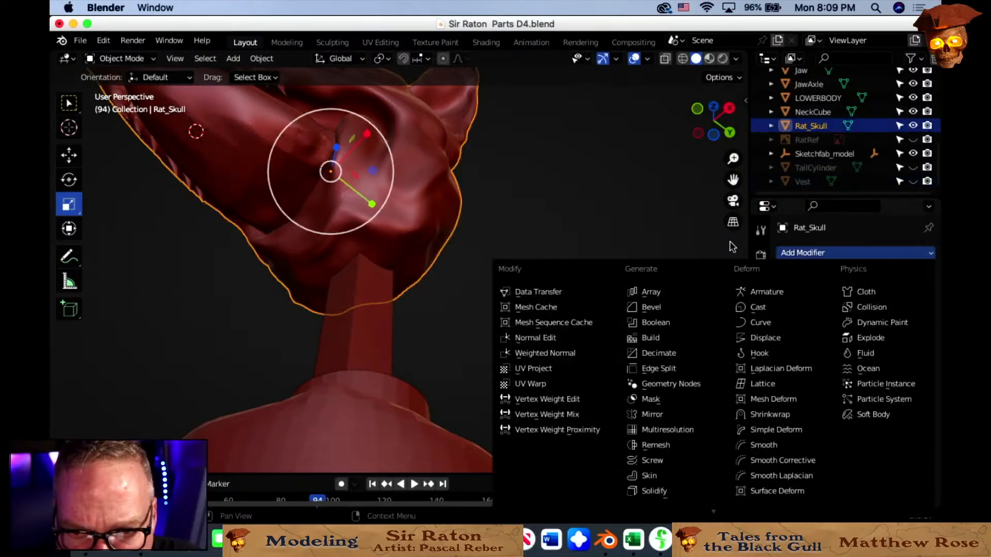
left_click(666, 320)
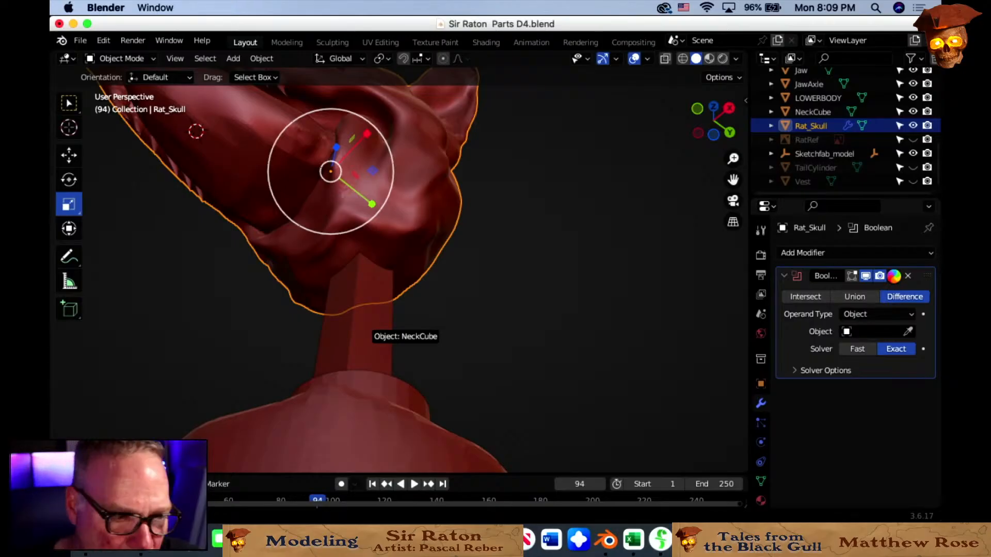
left_click(893, 275)
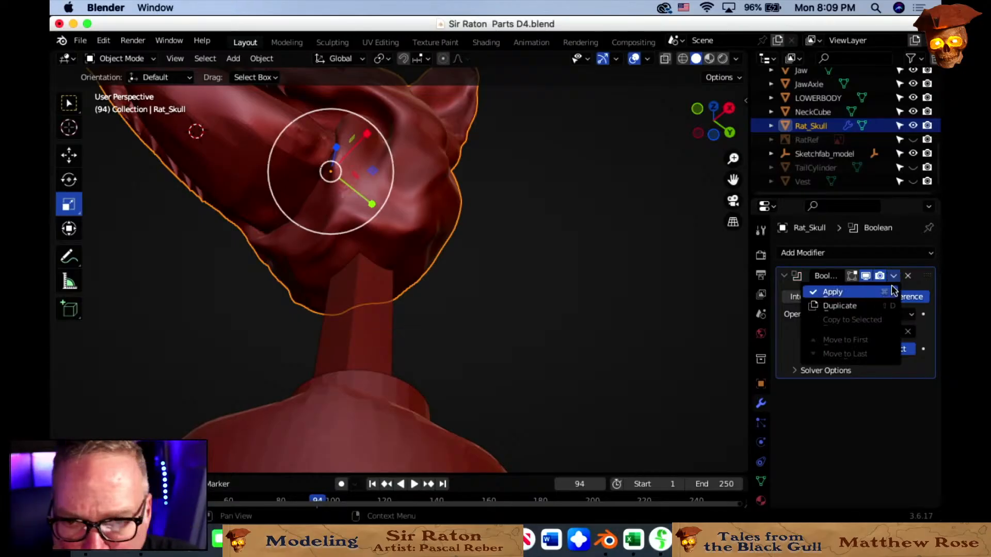
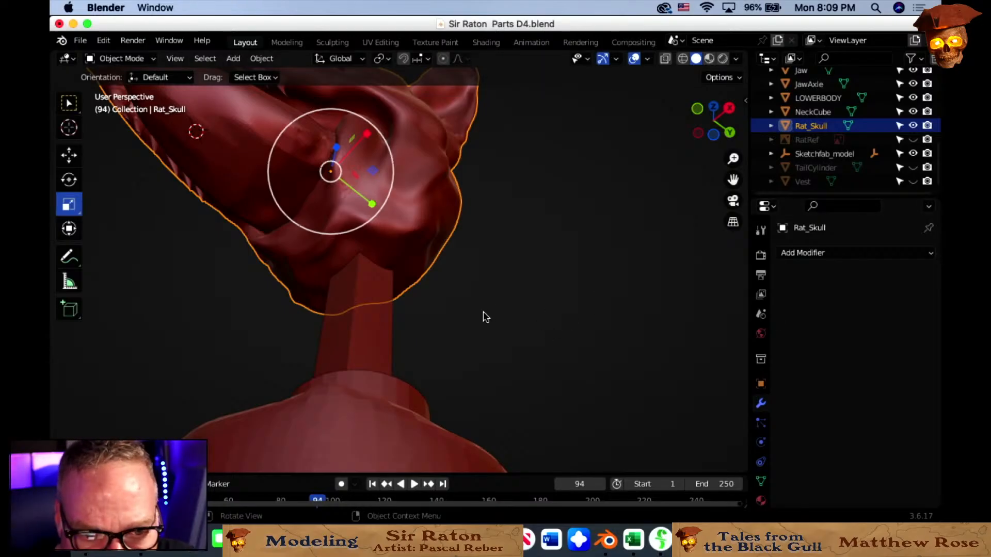
Check the cut in Rat_Skull with the NeckCube hidden, and bring the Vest and NeckCube back into view.
left_click(912, 111)
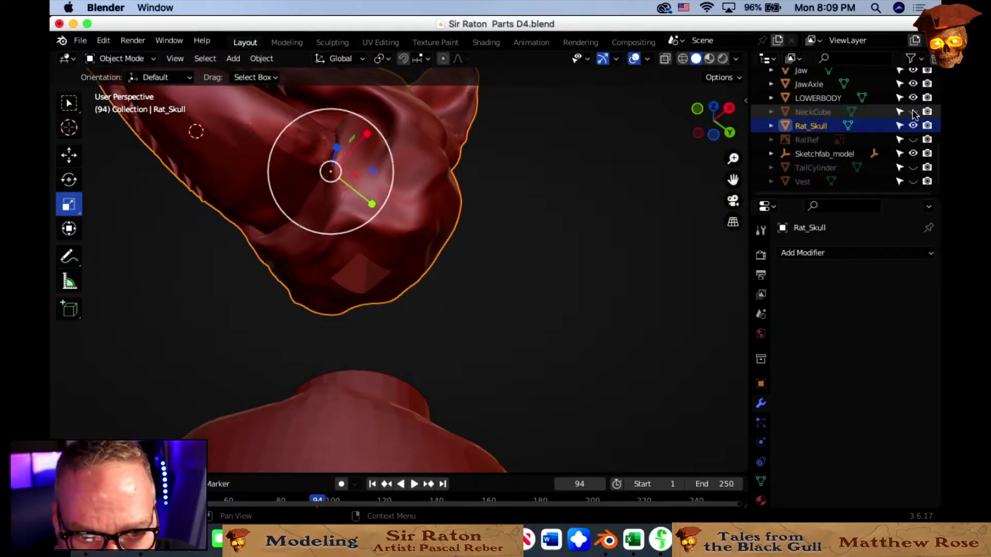
middle_click_drag(540, 261, 533, 288)
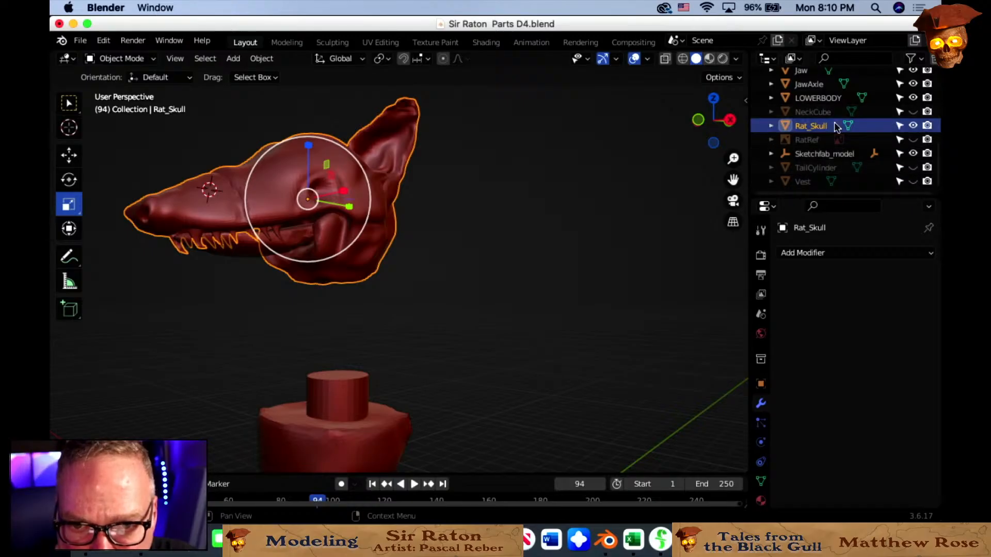
left_click(913, 181)
middle_click_drag(572, 298, 539, 297)
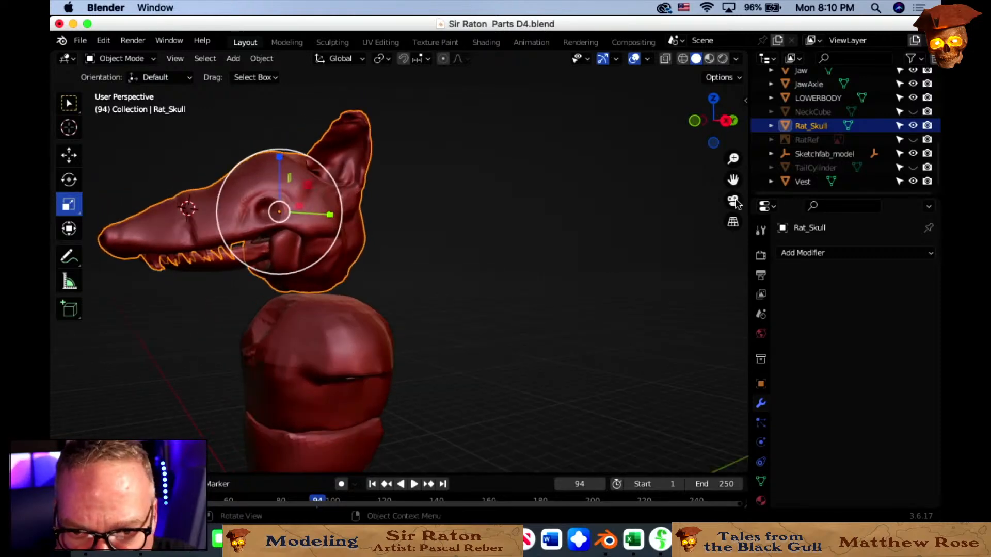
left_click(913, 112)
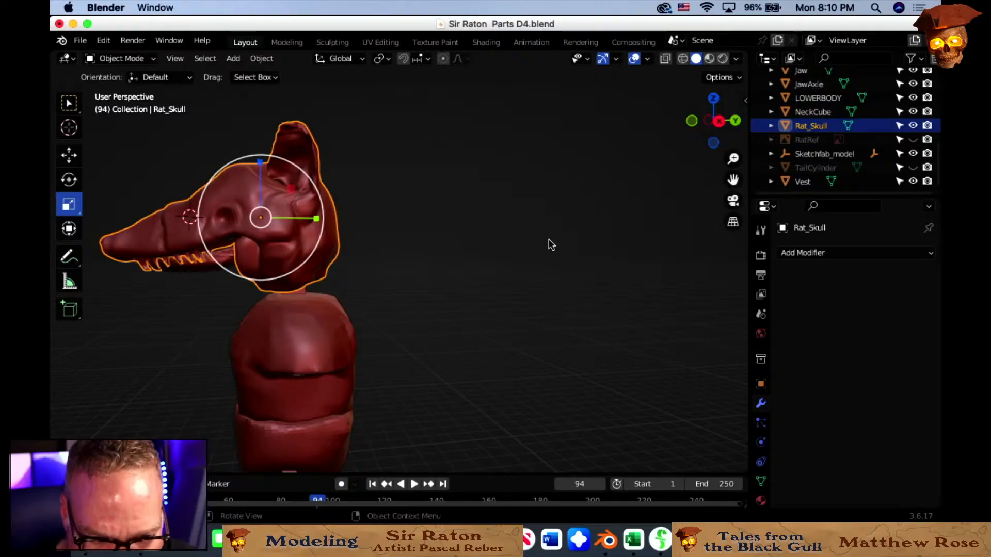
Cut the NeckCube out of the Vest with a Boolean Difference modifier and apply it.
scroll(557, 256, "up", 4)
middle_click_drag(600, 261, 423, 316)
left_click(392, 300)
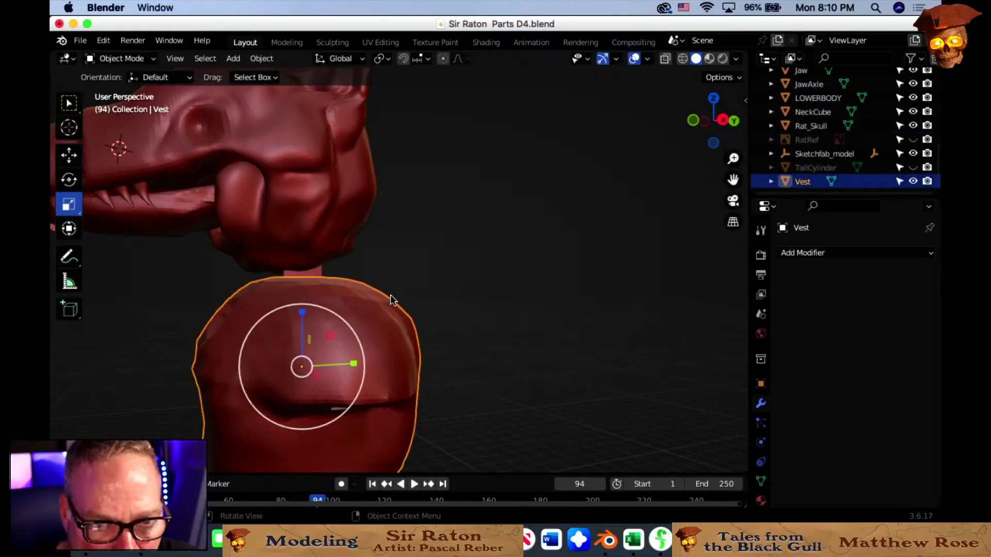
left_click(801, 254)
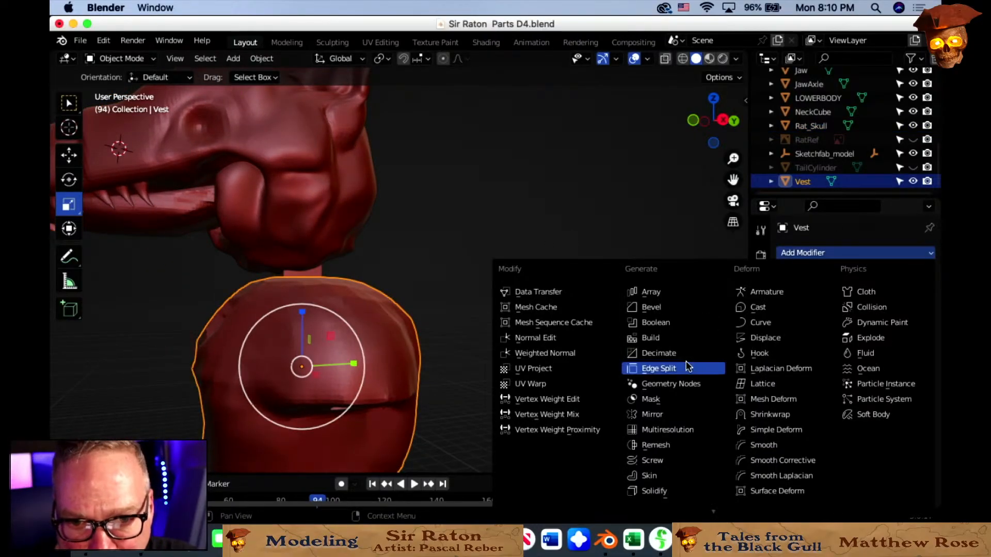
left_click(671, 323)
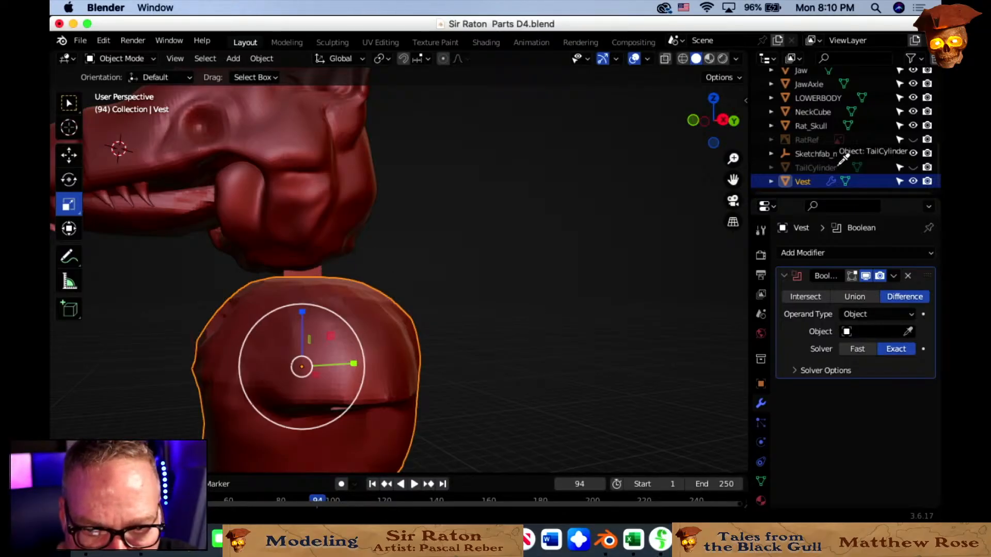
left_click(817, 117)
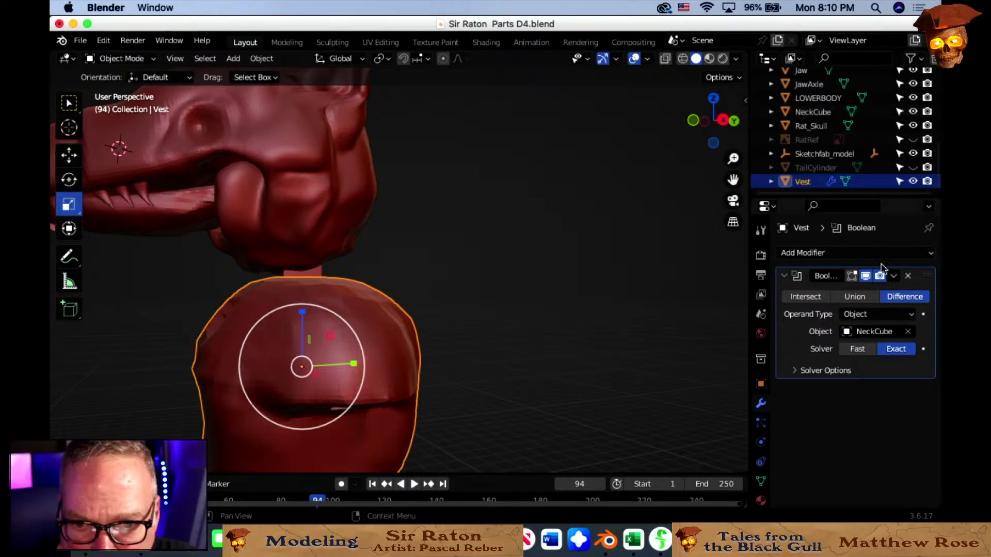
left_click(892, 276)
left_click(869, 290)
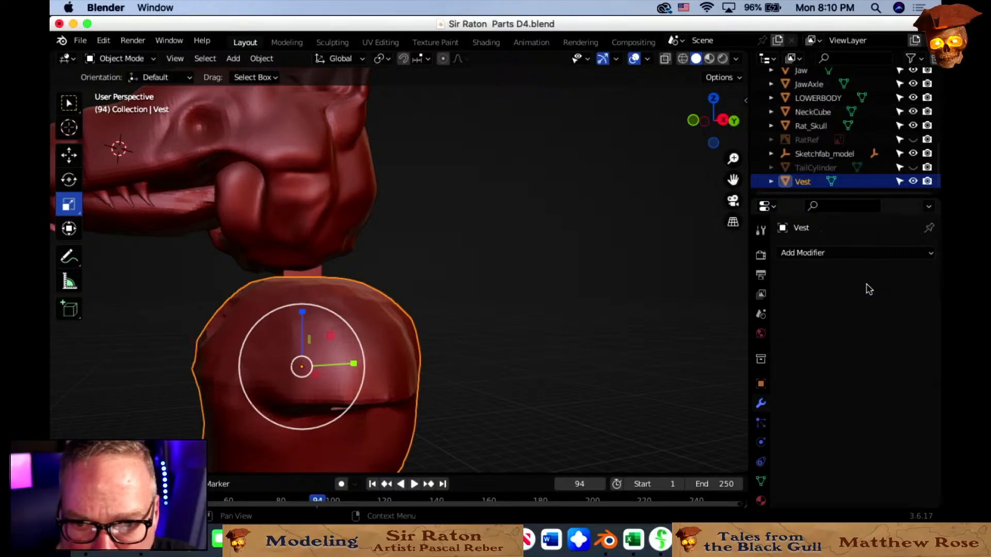
Hide the NeckCube and show the COWL over the Vest.
middle_click_drag(409, 279, 456, 303)
scroll(407, 287, "up", 2)
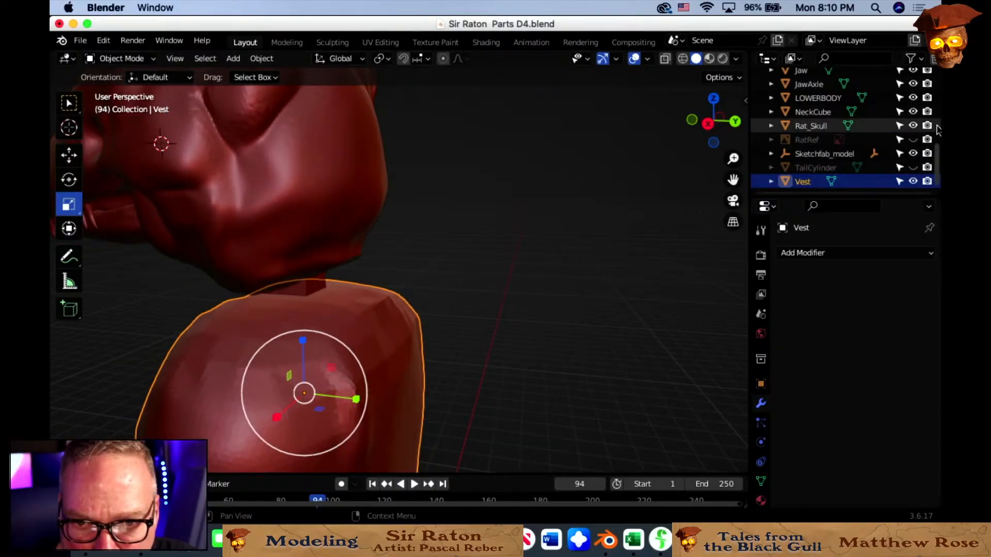
left_click(913, 111)
middle_click_drag(625, 237, 784, 147)
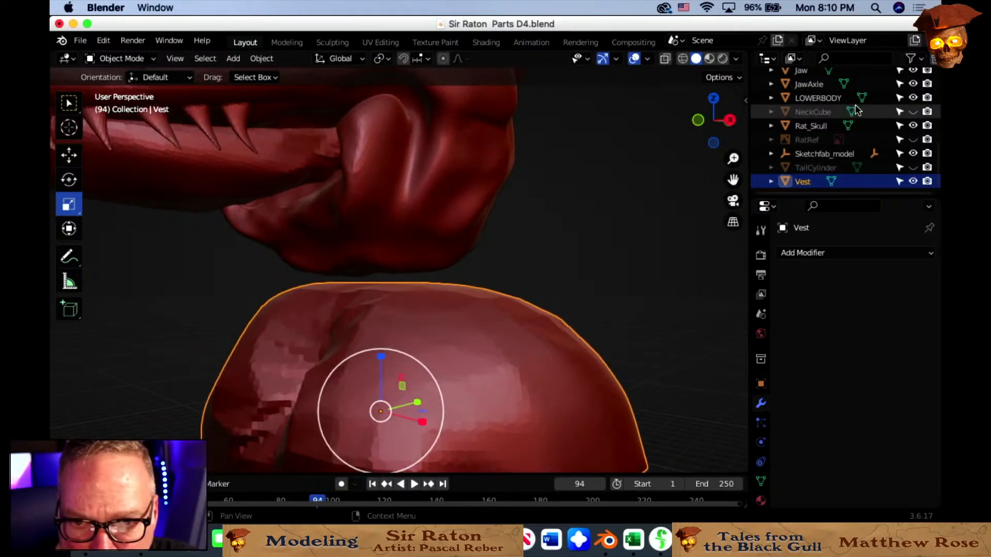
scroll(855, 110, "up", 6)
left_click(913, 139)
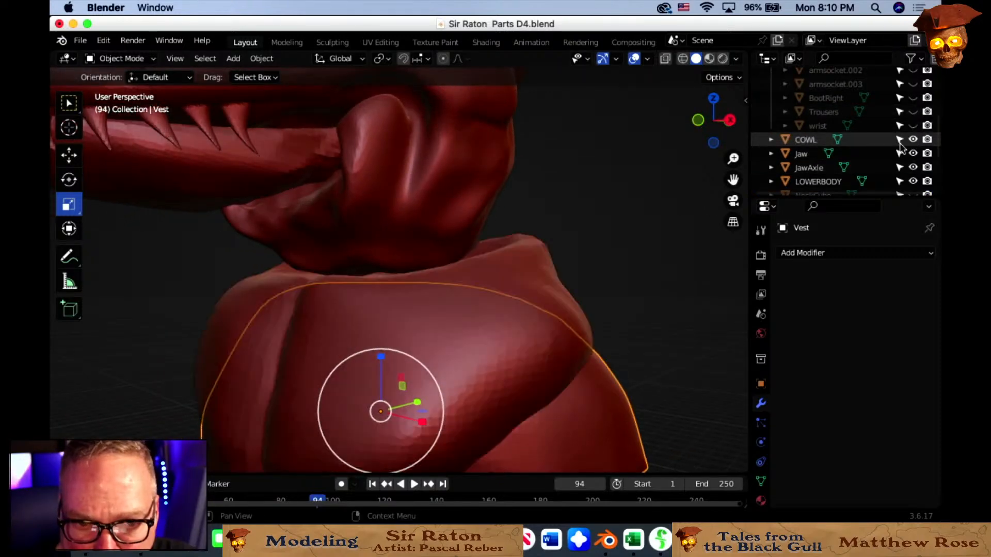
Hide Rat_Skull and show the NeckCube standing in the top of the COWL.
middle_click_drag(575, 223, 494, 246)
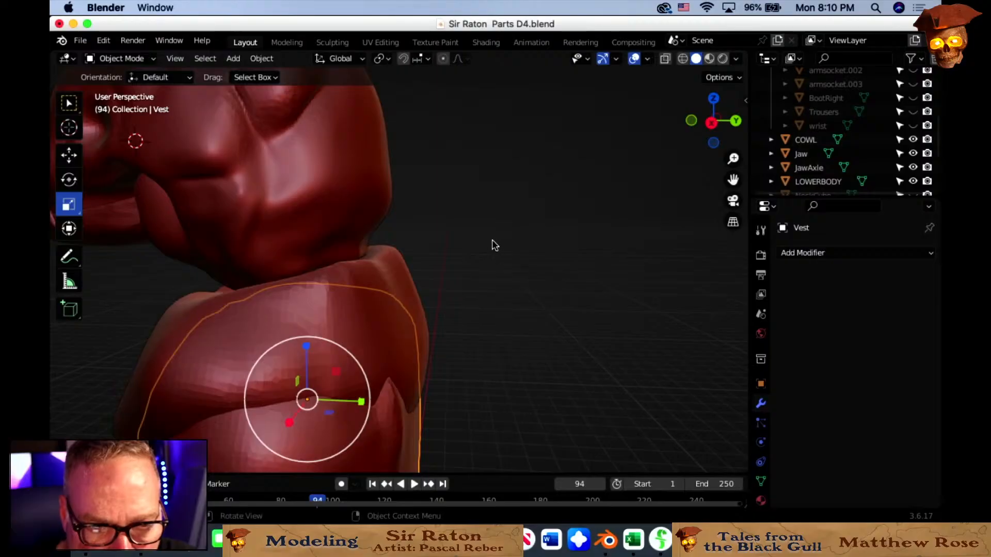
scroll(578, 281, "down", 3)
middle_click_drag(577, 280, 602, 272)
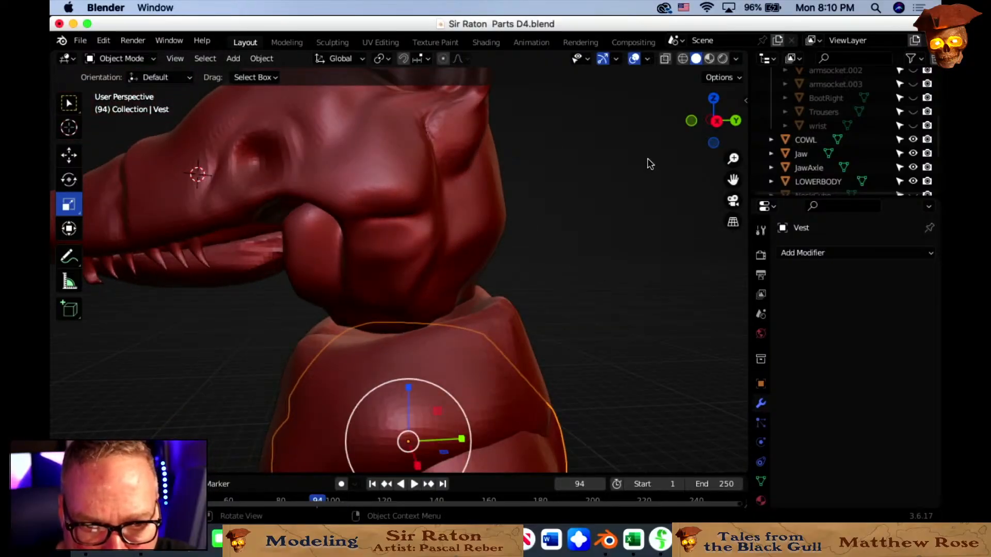
scroll(884, 164, "down", 6)
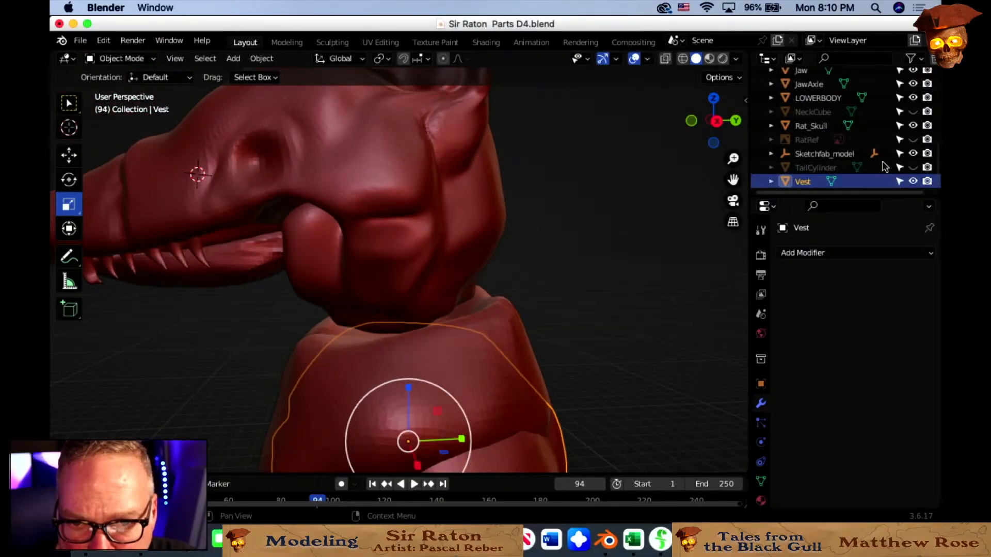
left_click(912, 126)
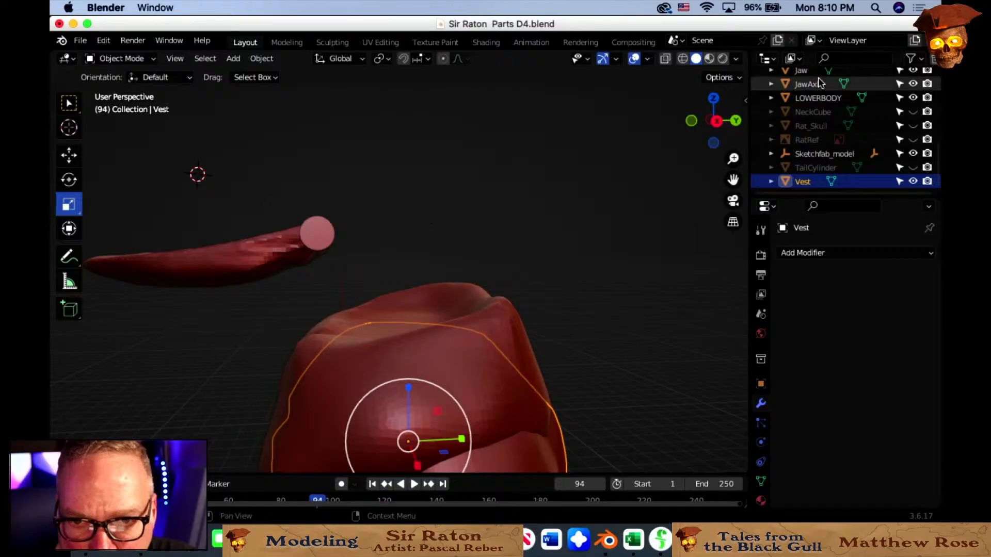
left_click(913, 112)
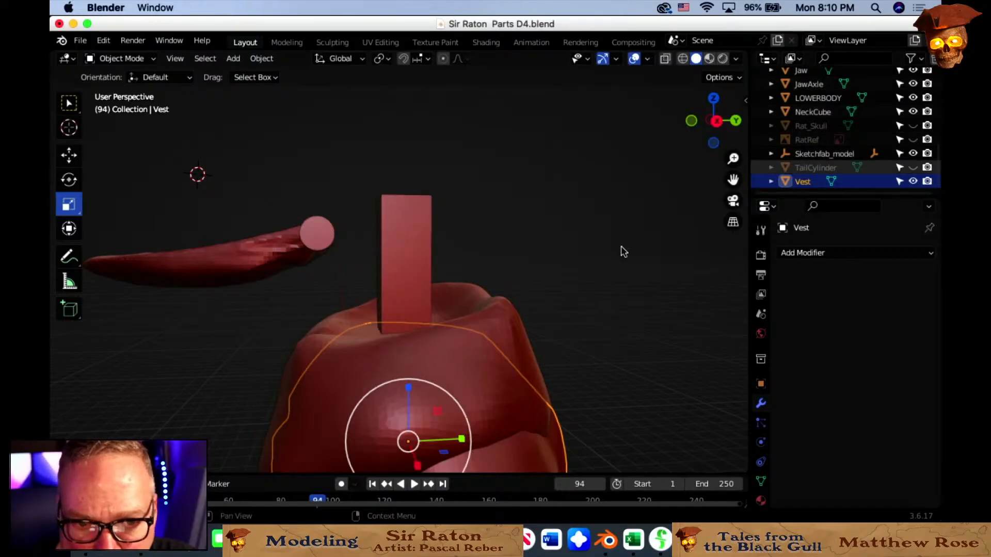
Cut the NeckCube out of the COWL with a Boolean Difference modifier and apply it.
scroll(601, 270, "left", 5)
left_click(578, 334)
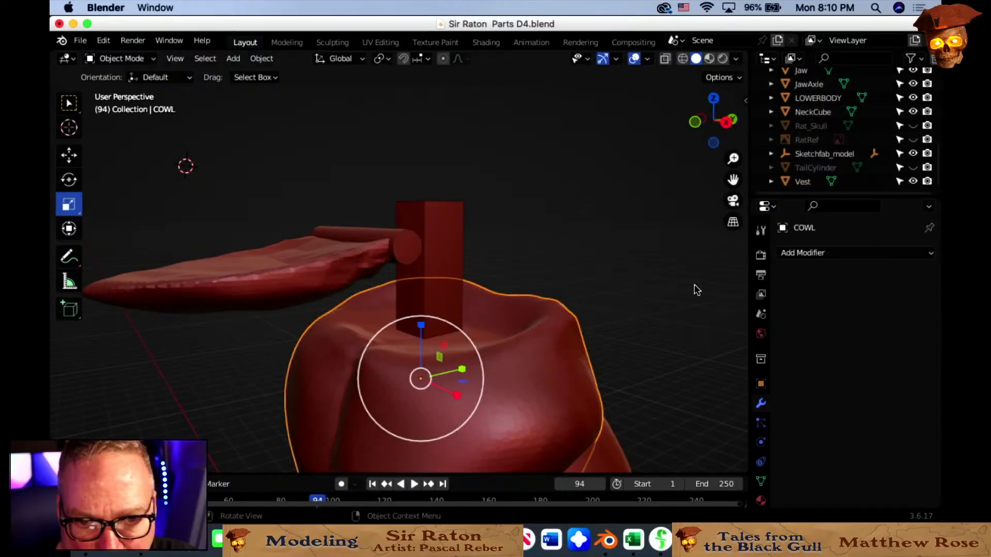
left_click(832, 253)
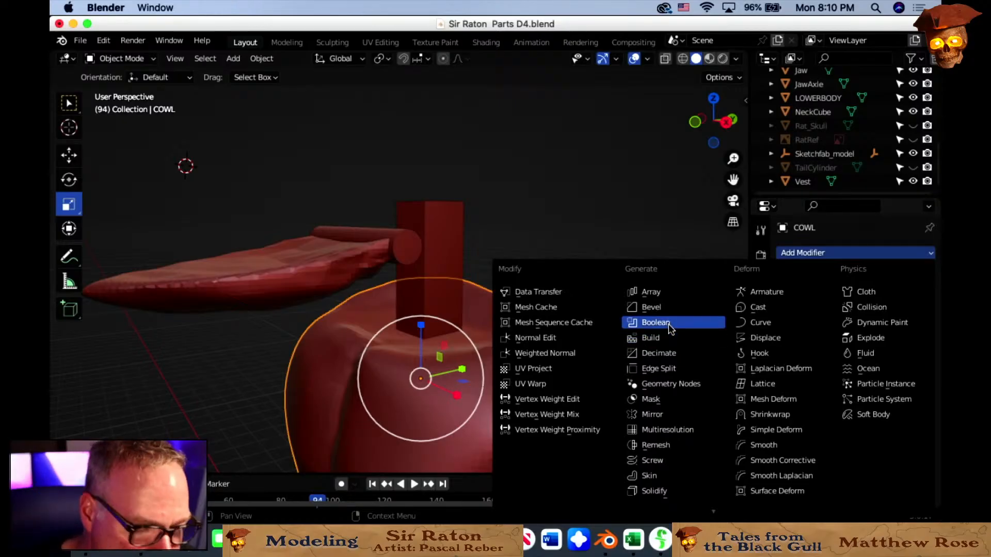
left_click(656, 323)
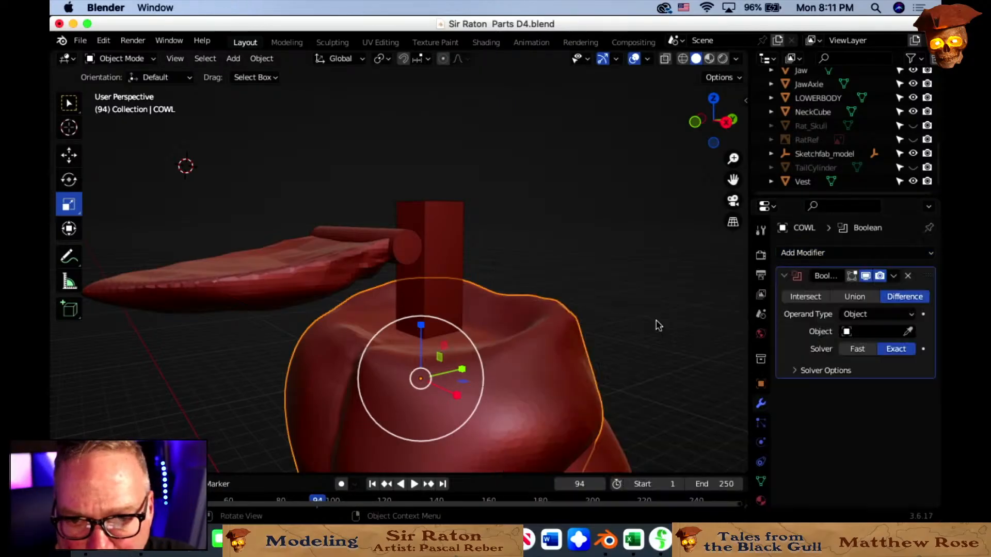
left_click(447, 232)
left_click(896, 277)
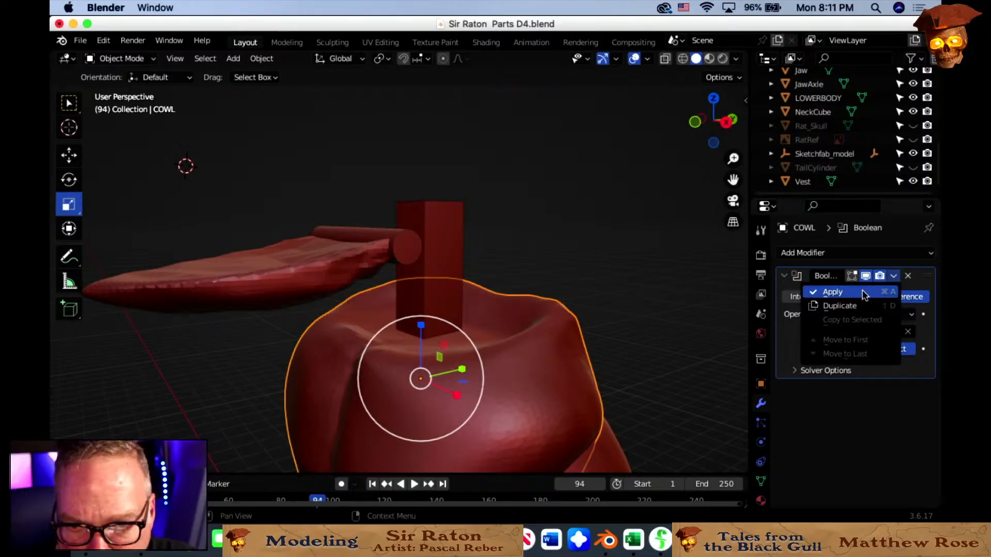
left_click(862, 287)
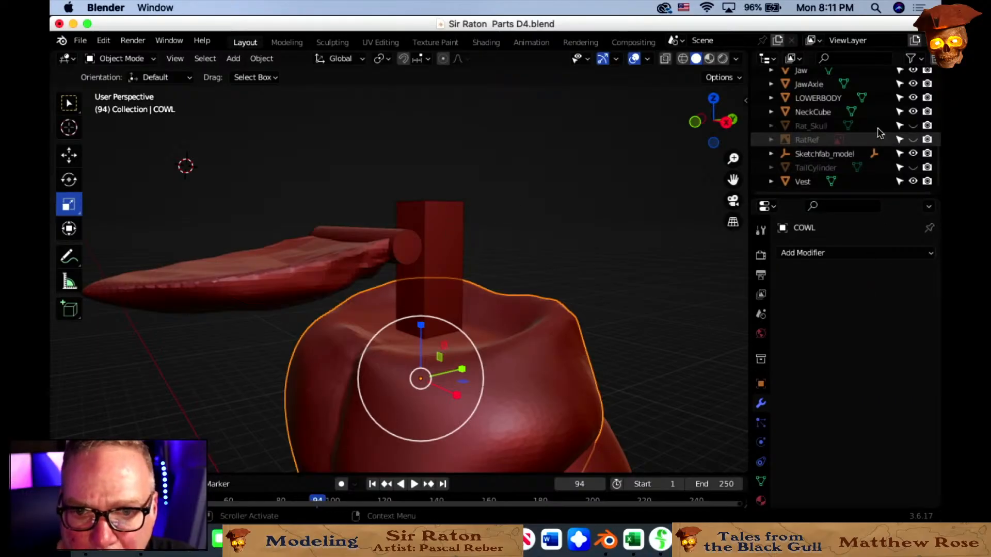
Hide the NeckCube and inspect the square neck hole in the top of the COWL.
left_click(913, 112)
middle_click_drag(579, 206, 529, 282)
middle_click_drag(511, 285, 626, 467)
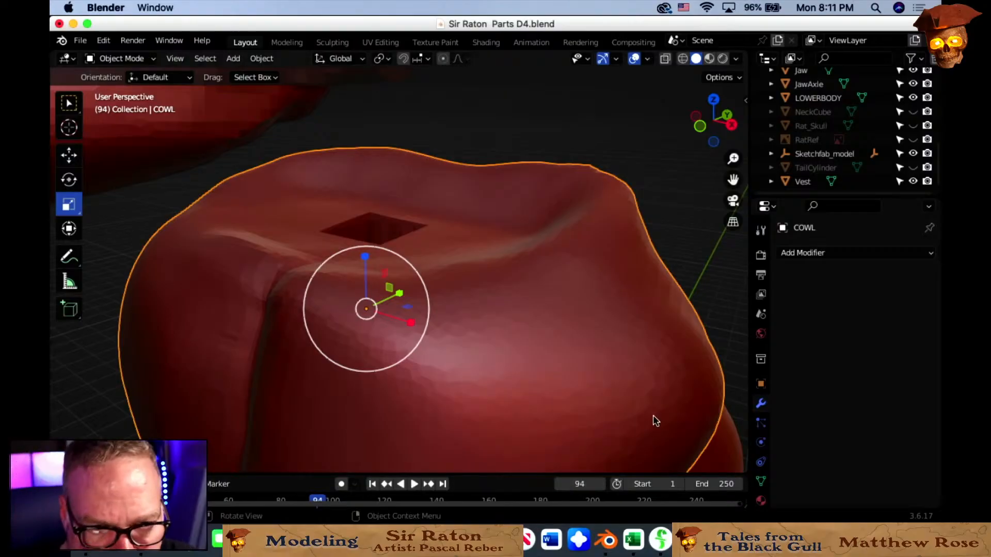
scroll(593, 405, "down", 3)
middle_click_drag(608, 412, 606, 397)
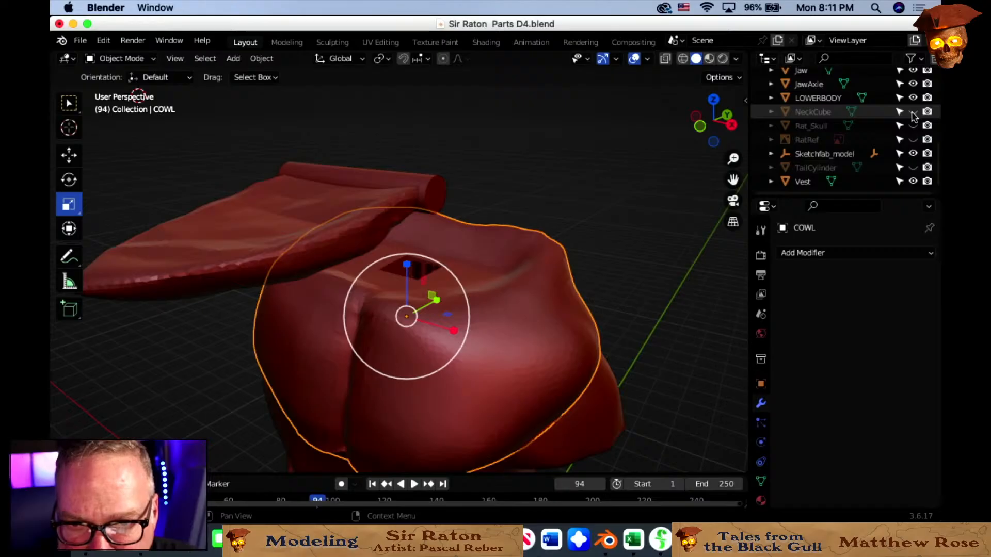
Save the file as a new incremented version named Sir Raton Parts D5.blend.
left_click(80, 41)
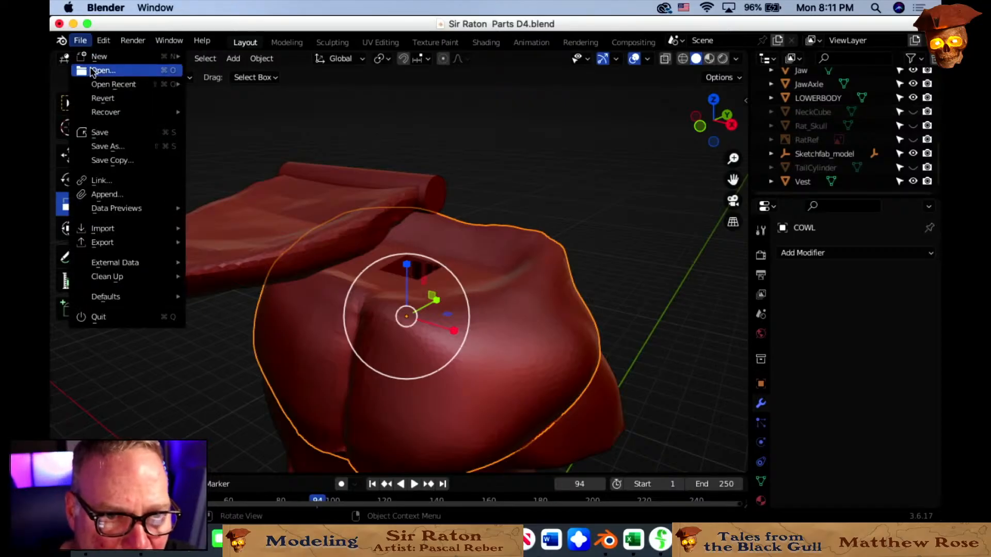
left_click(106, 146)
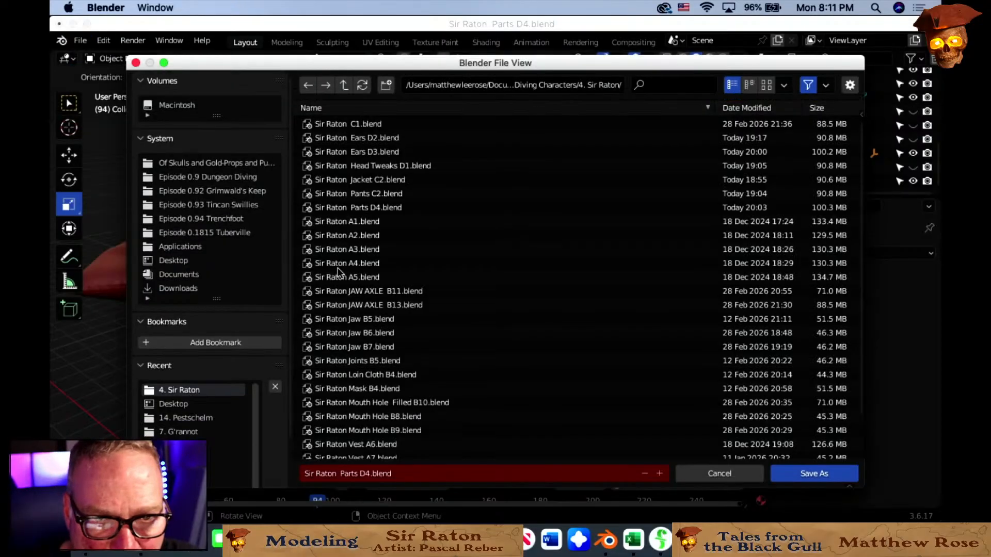
left_click(660, 474)
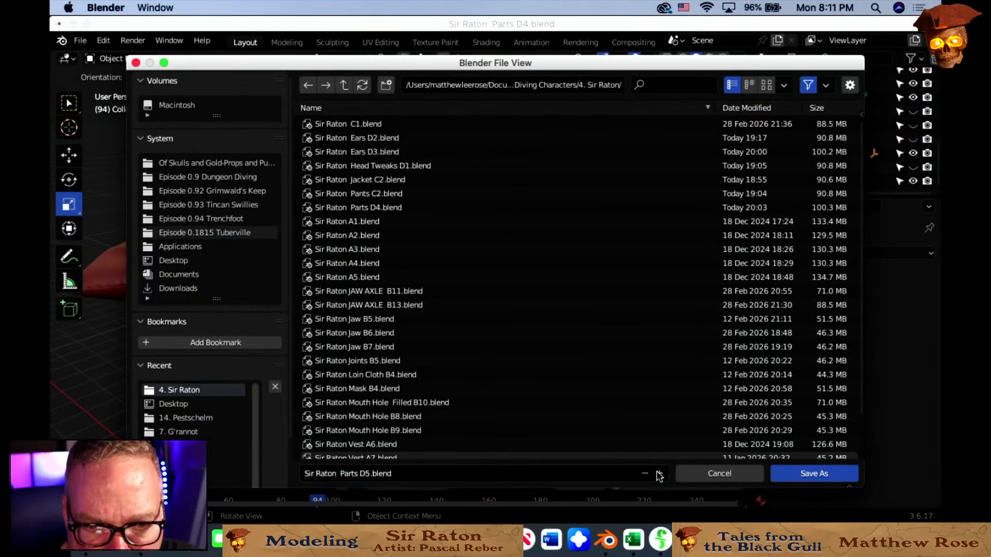
left_click(772, 473)
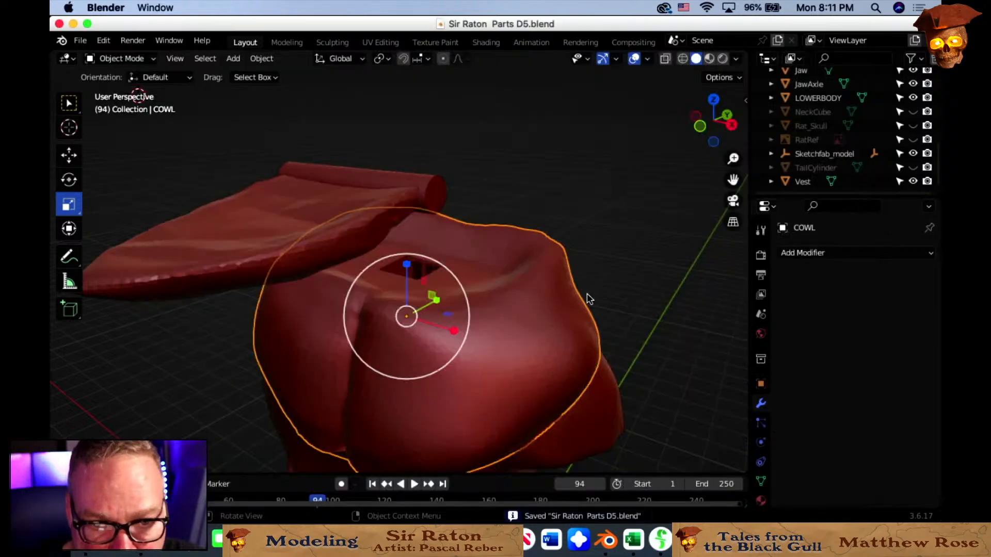
Show Rat_Skull again above the COWL and check how the head sits on the neck.
middle_click_drag(589, 300, 691, 222, "shift")
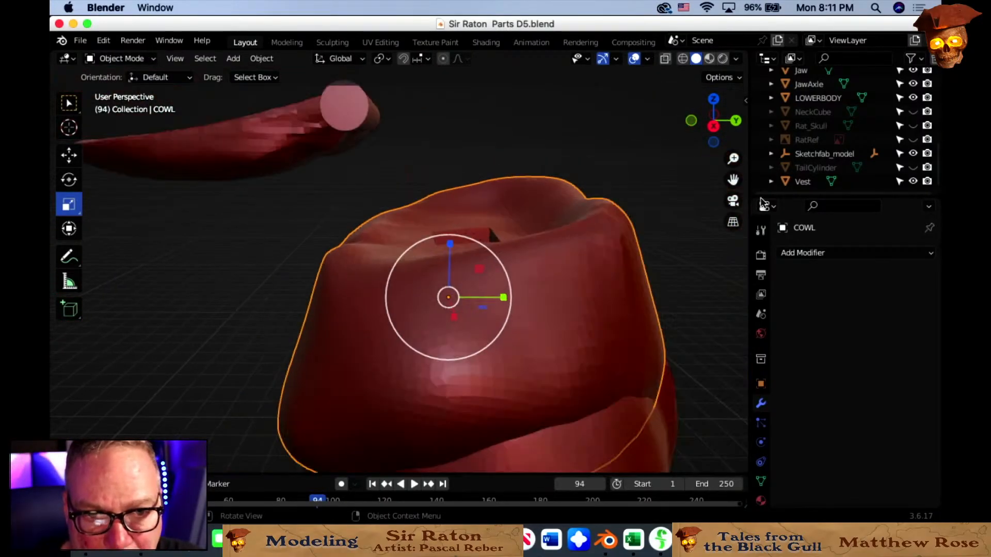
left_click(912, 125)
scroll(606, 216, "down", 3)
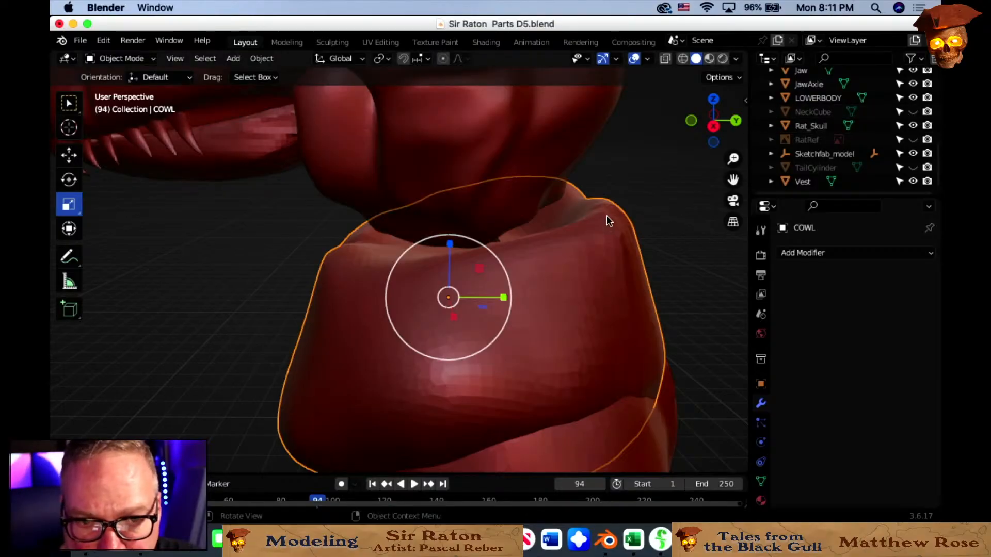
mouse_move(605, 215)
middle_mouse_down()
mouse_move(672, 191)
mouse_move(618, 204)
middle_mouse_up()
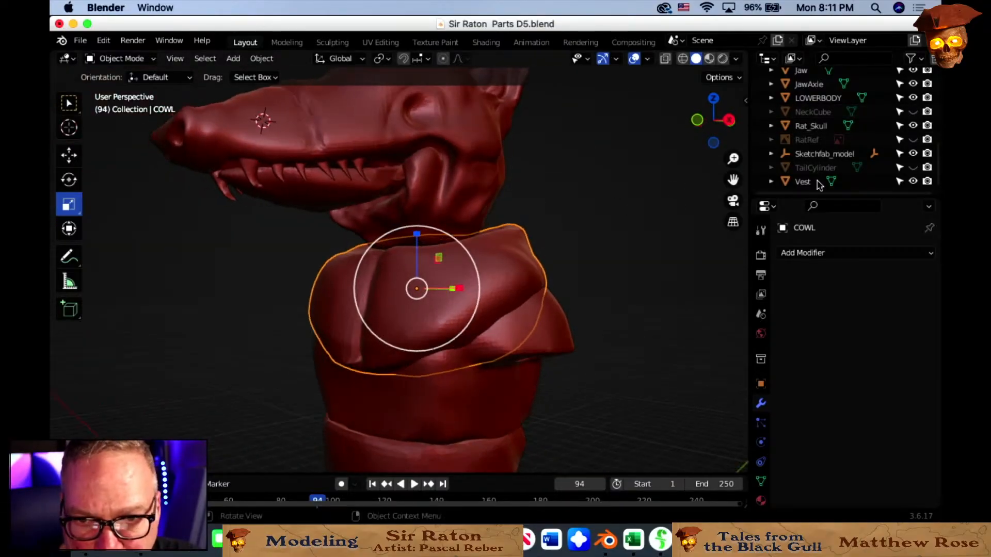
Delete the hidden NeckCube cutter and the RatRef reference image from the scene.
left_click(825, 113)
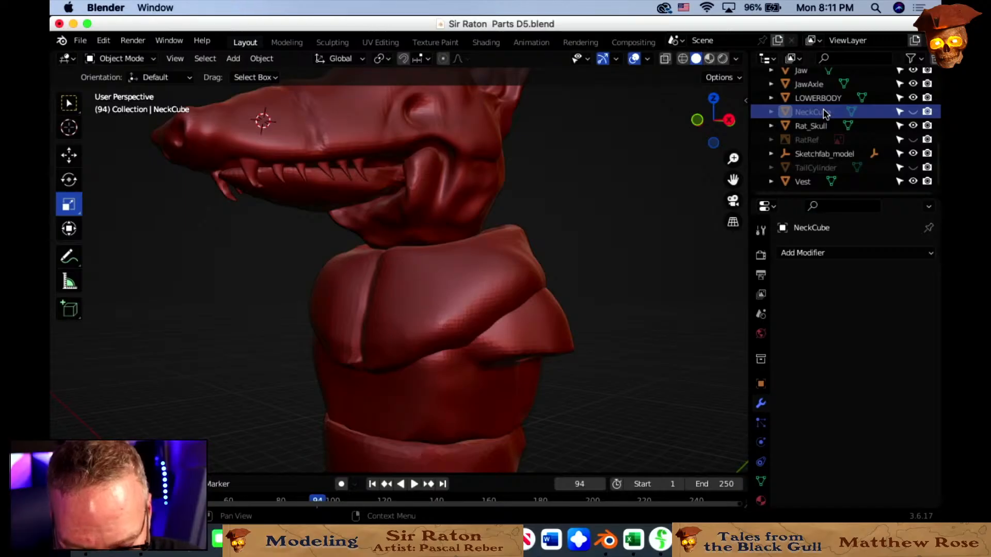
key("x")
left_click(808, 140)
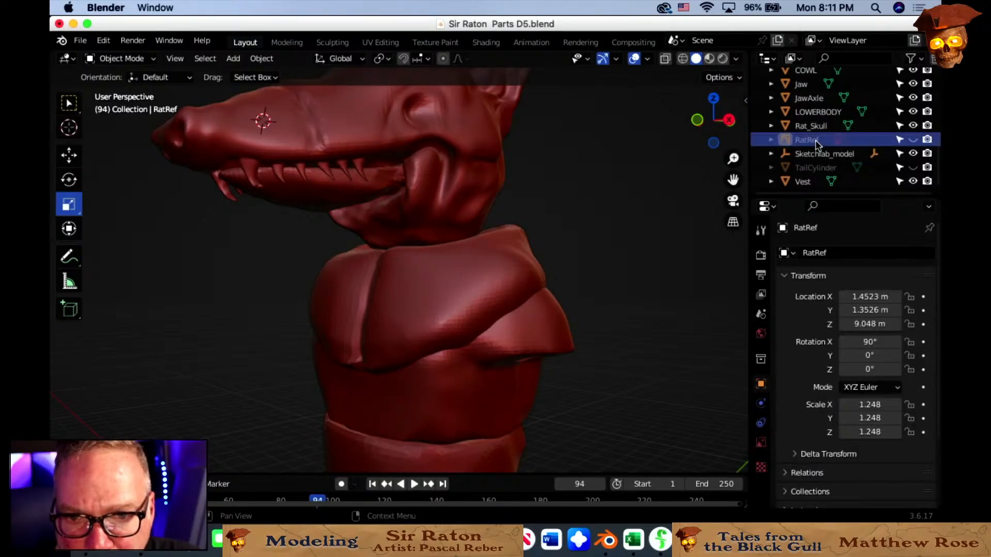
key("x")
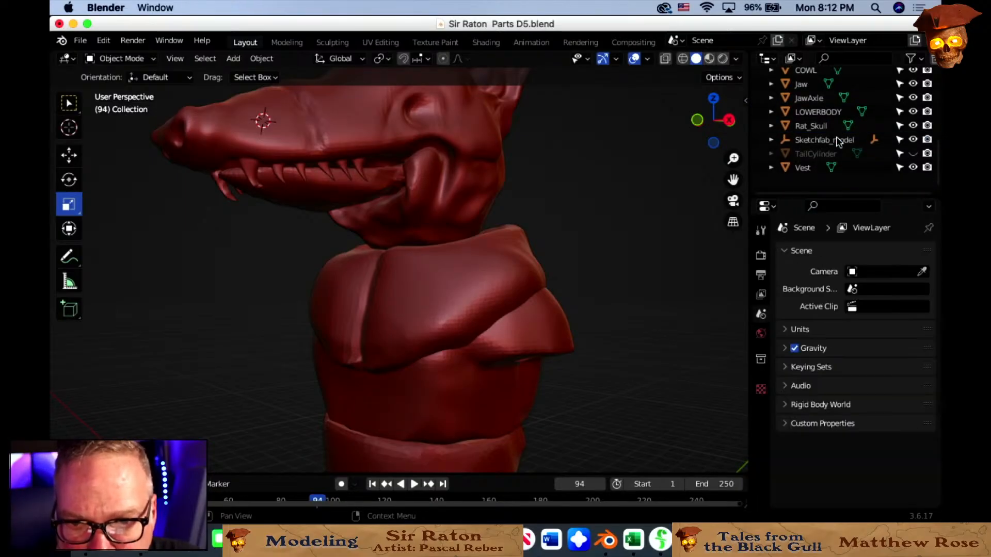
Delete the Sketchfab_model empty.
left_click(813, 151)
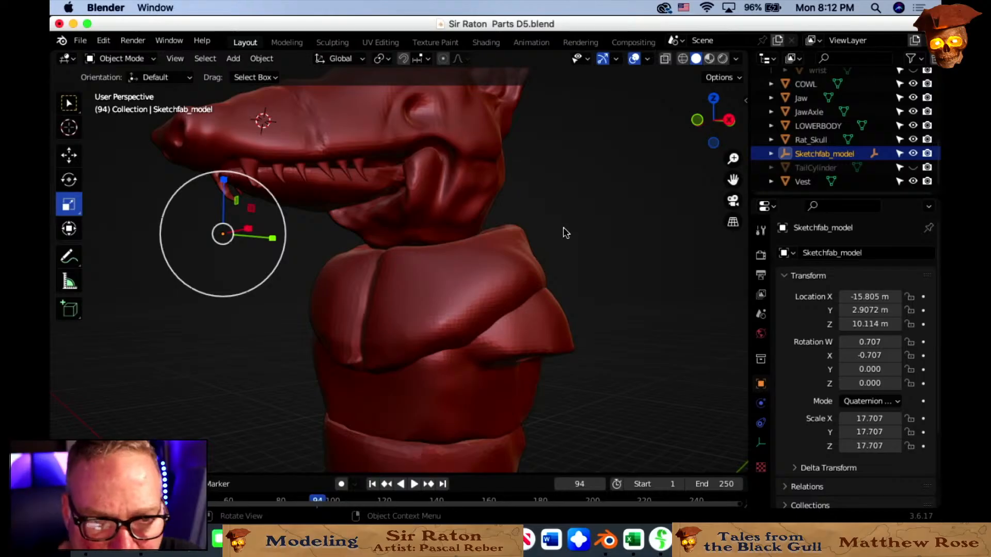
middle_click_drag(562, 227, 588, 234)
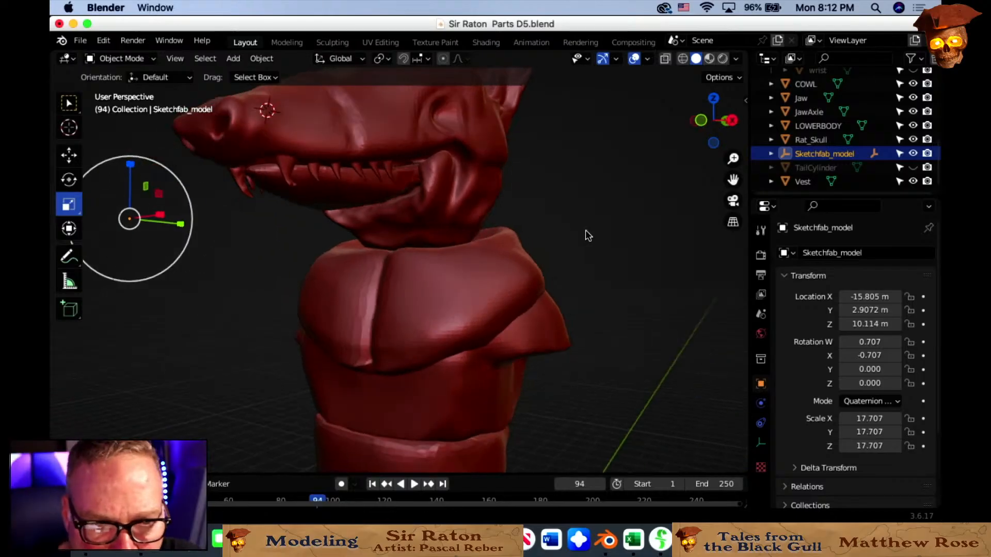
key("x")
left_click(665, 223)
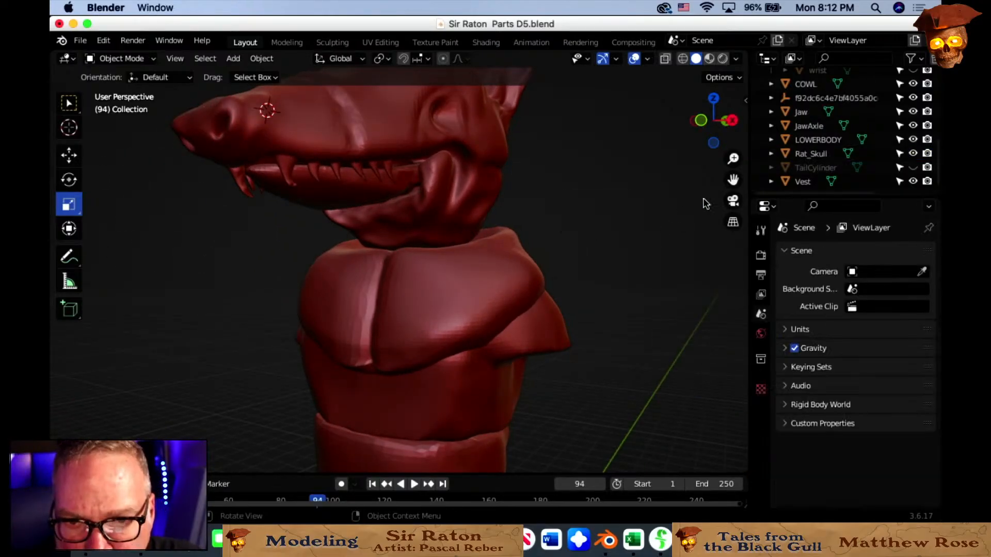
Delete the hidden TailCylinder and the leftover imported empty whose name starts with f92dc6c4e7bf4055a0c.
left_click(823, 168)
key("x")
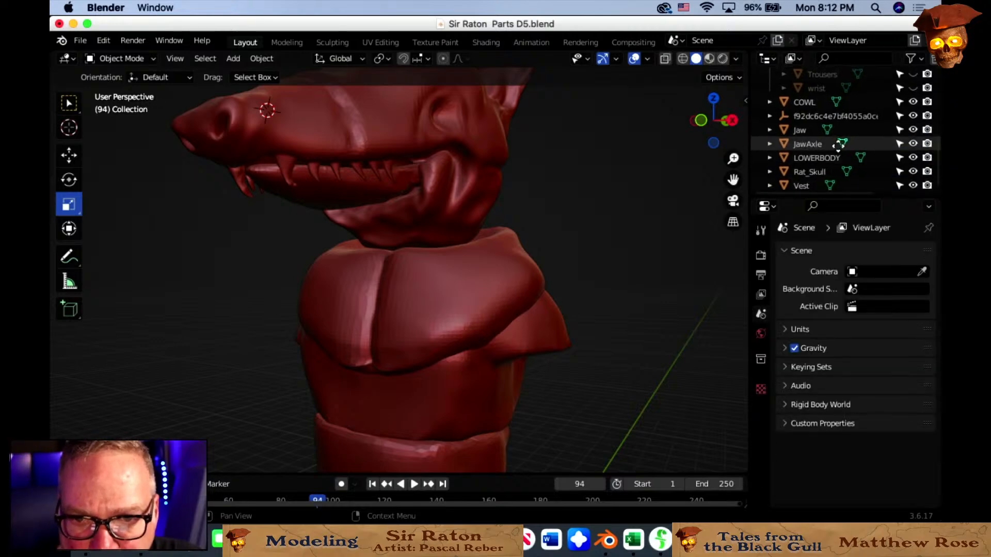
left_click(836, 116)
key("x")
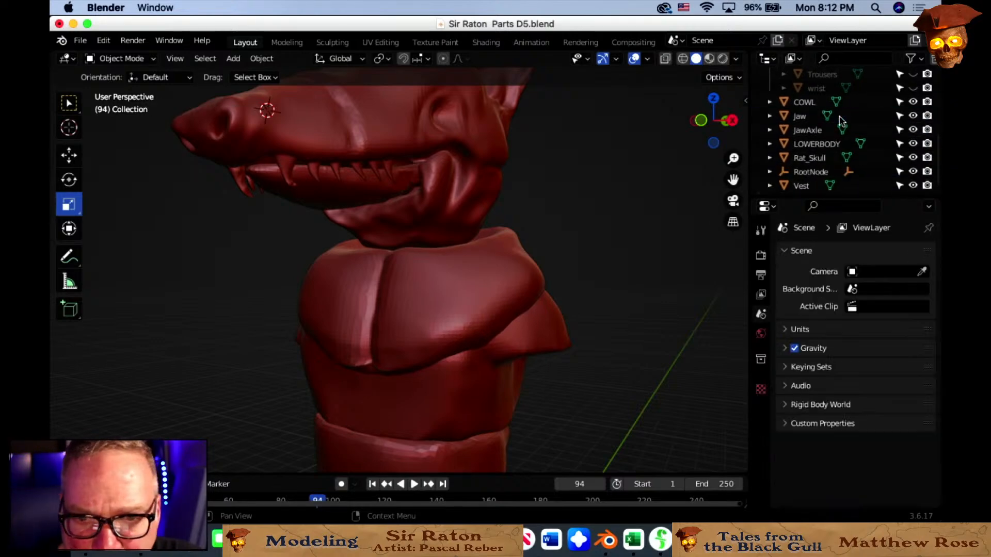
Delete the four hidden arm socket objects, armsocket through armsocket.003.
left_click_drag(736, 149, 715, 204)
scroll(847, 134, "up", 2)
scroll(849, 136, "up", 4)
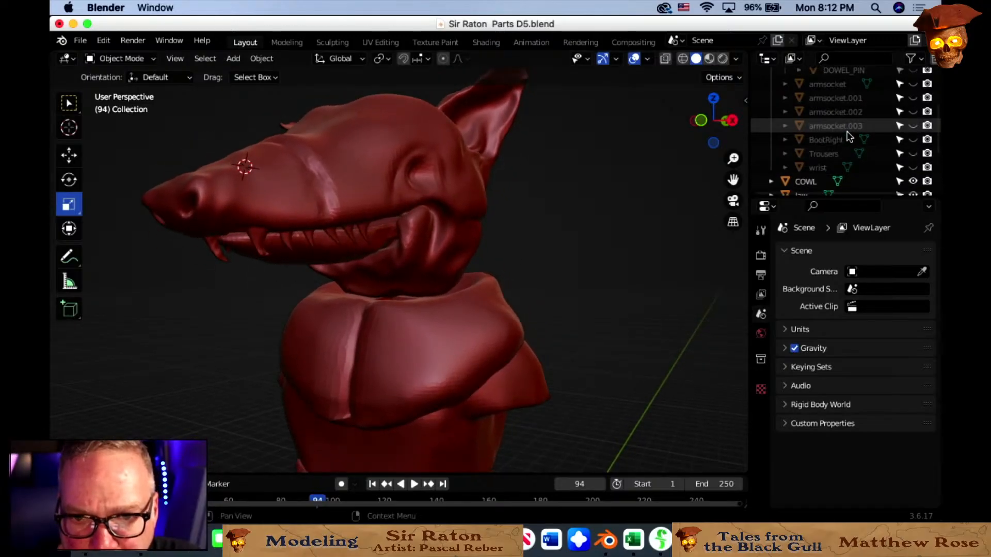
left_click(838, 112)
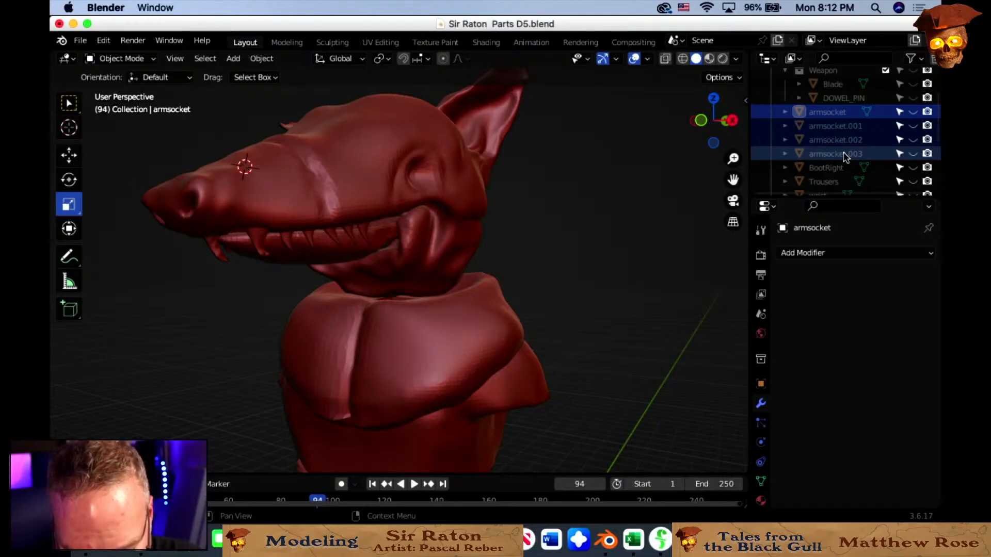
key("Delete")
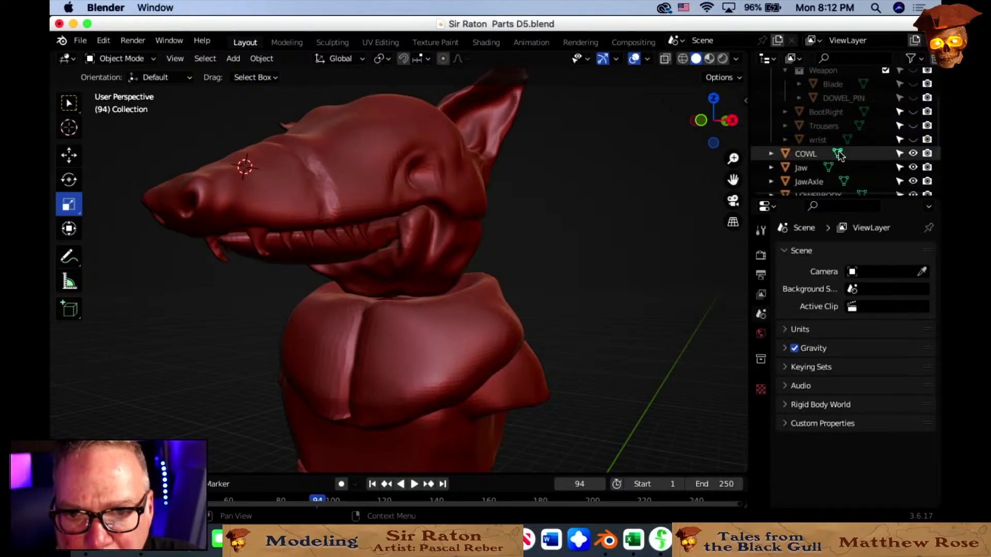
Inspect the rat's head, cowl, vest and lower body from the front, below and both sides.
scroll(549, 201, "right", 10)
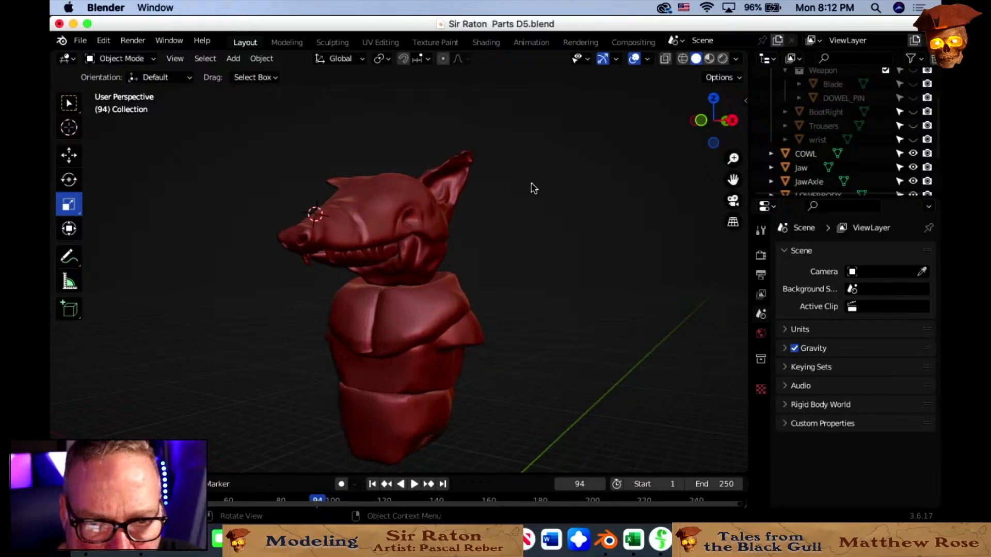
middle_click_drag(632, 222, 561, 228)
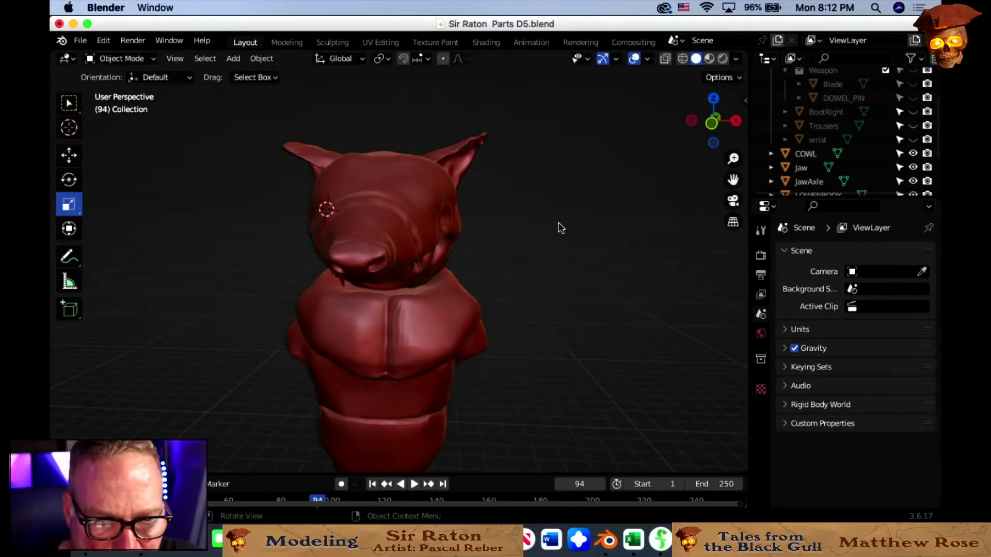
scroll(495, 272, "down", 4)
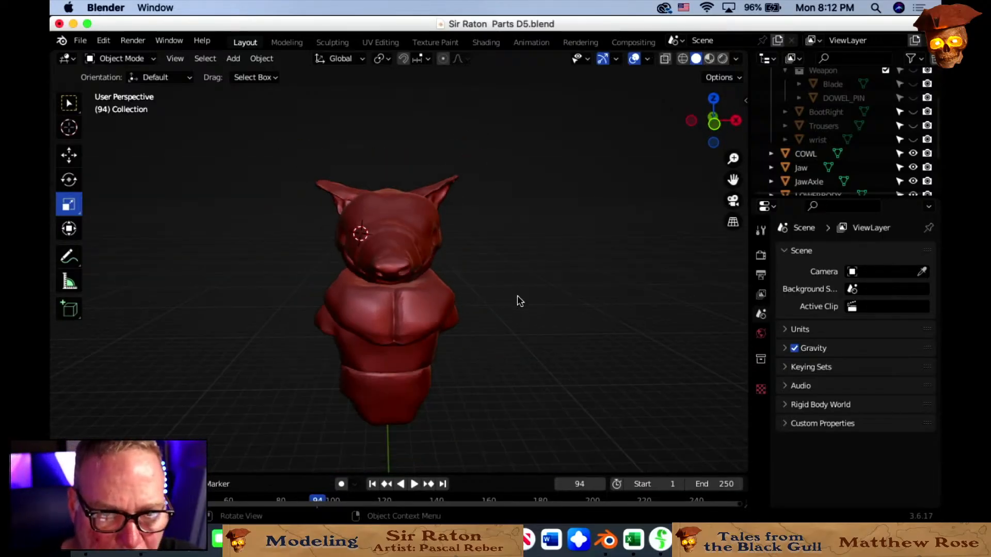
middle_click_drag(518, 299, 608, 224, "shift")
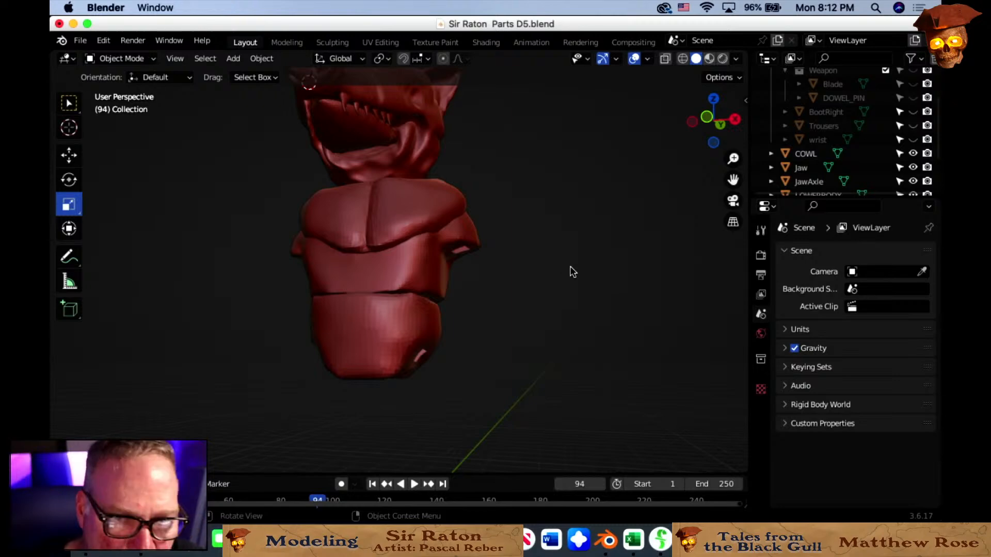
middle_click_drag(571, 272, 591, 287)
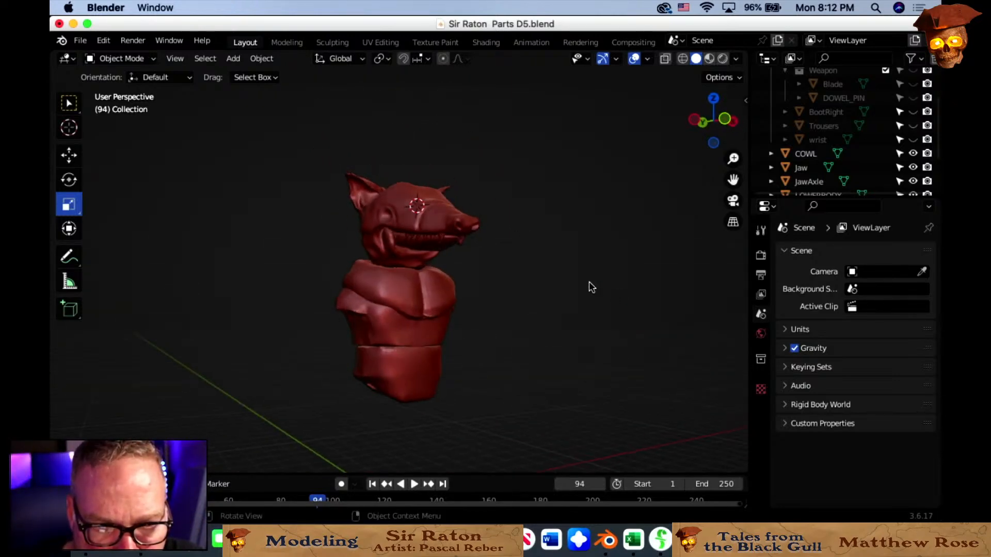
scroll(591, 287, "up", 2)
scroll(841, 178, "up", 2)
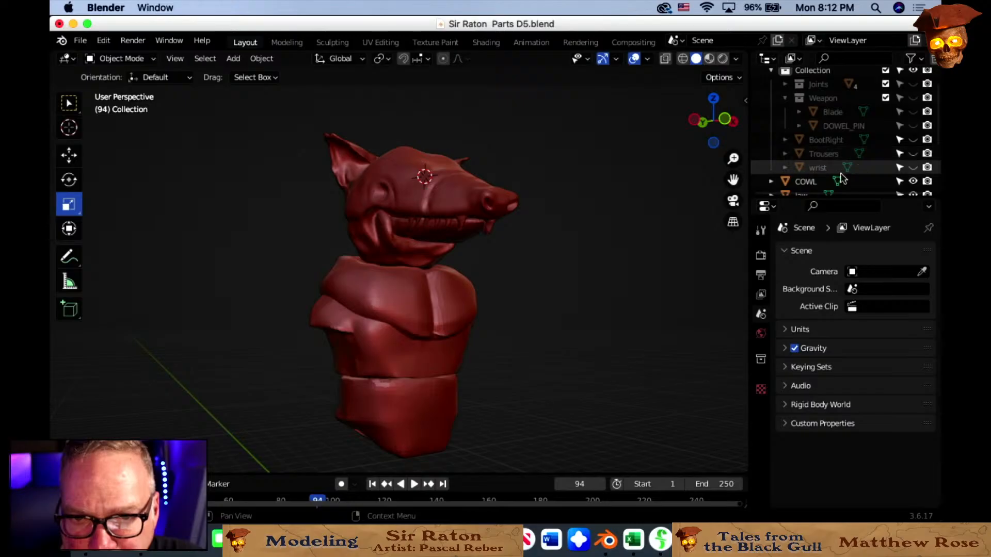
Show the hidden wrist cylinder to identify it and delete it.
left_click(817, 168)
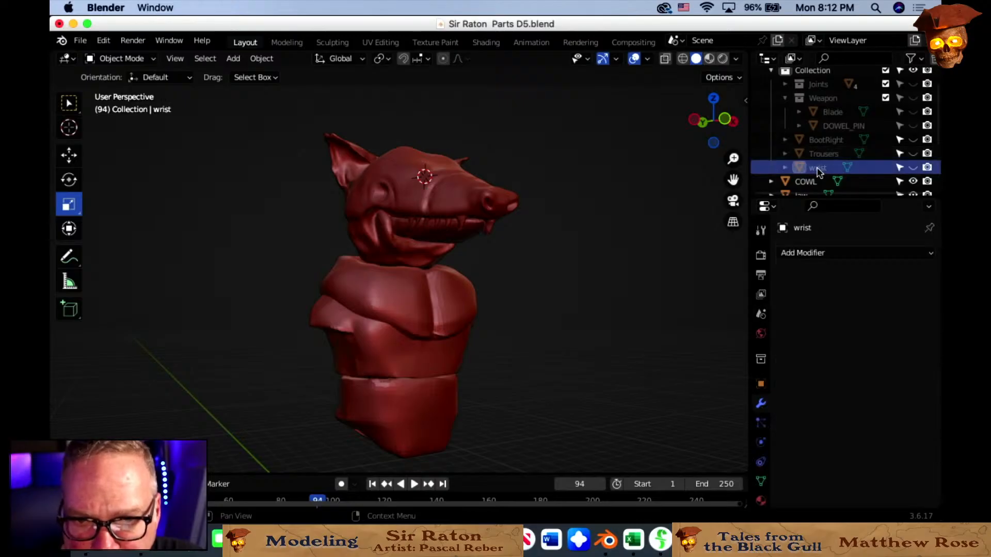
left_click(913, 168)
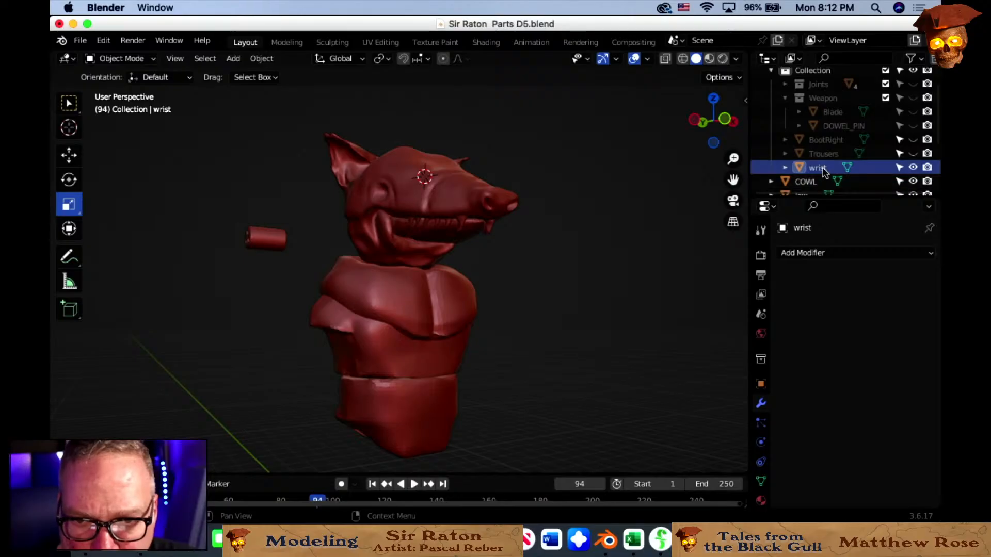
key("x")
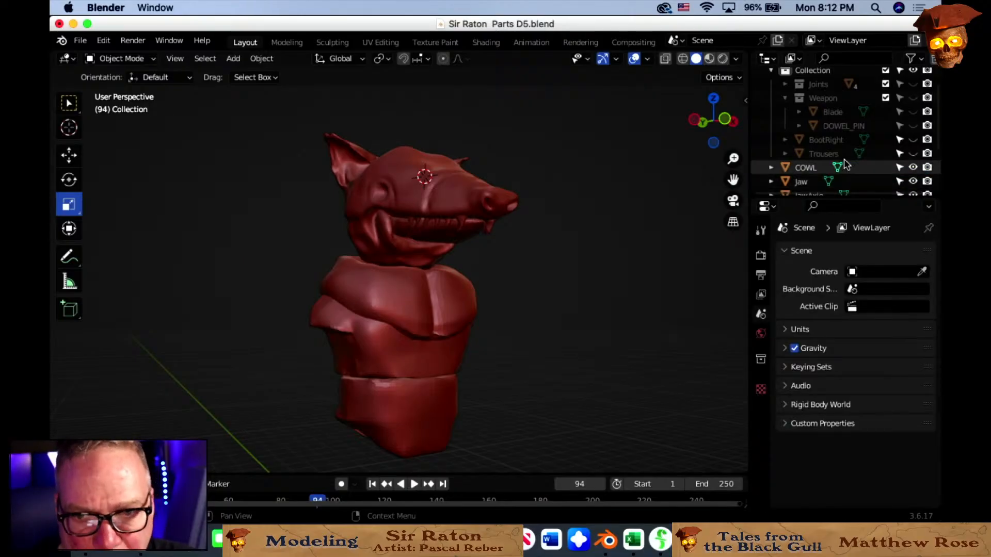
Show the Trousers and BootRight to check them beneath the rat's lower body.
left_click(816, 155)
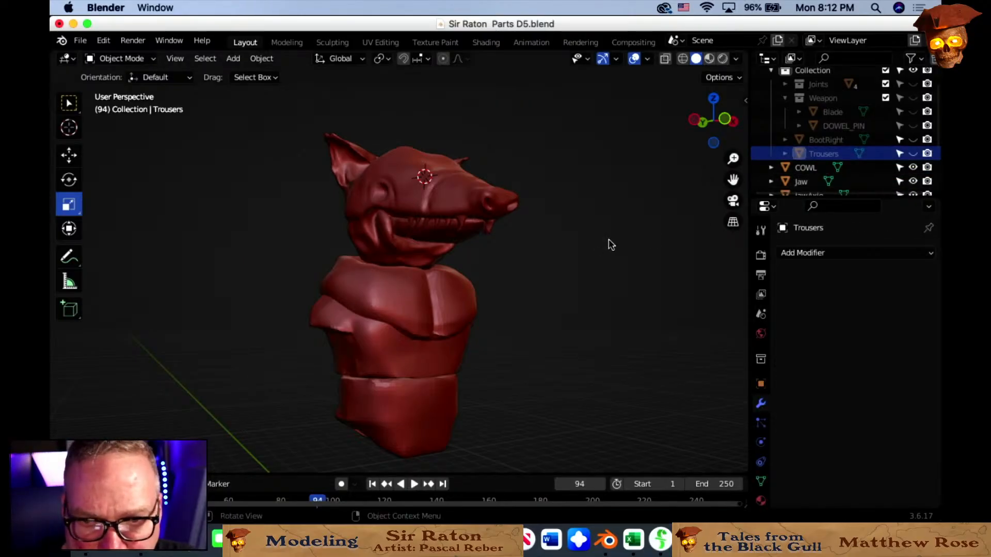
left_click(913, 153)
left_click(913, 142)
scroll(578, 345, "down", 3)
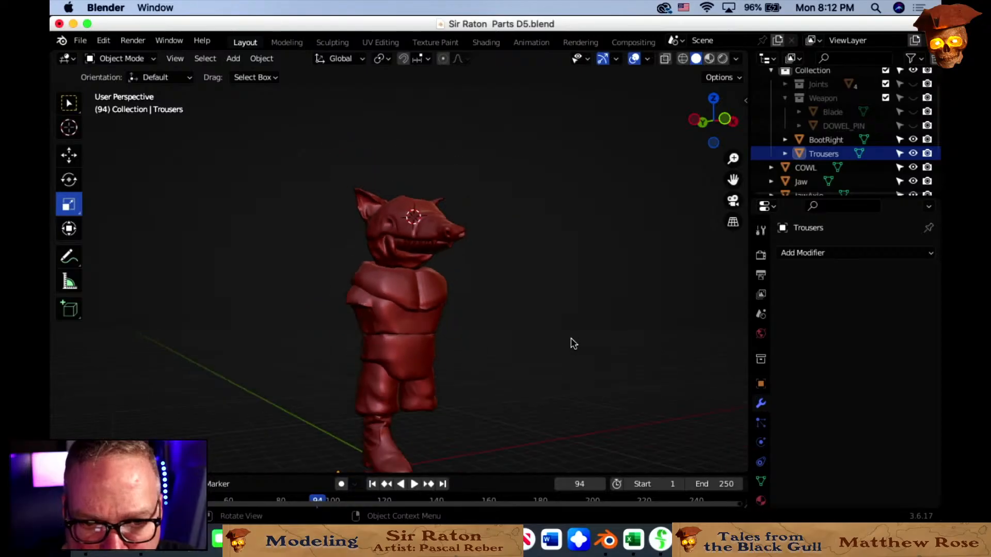
scroll(573, 342, "up", 1)
scroll(574, 340, "down", 1)
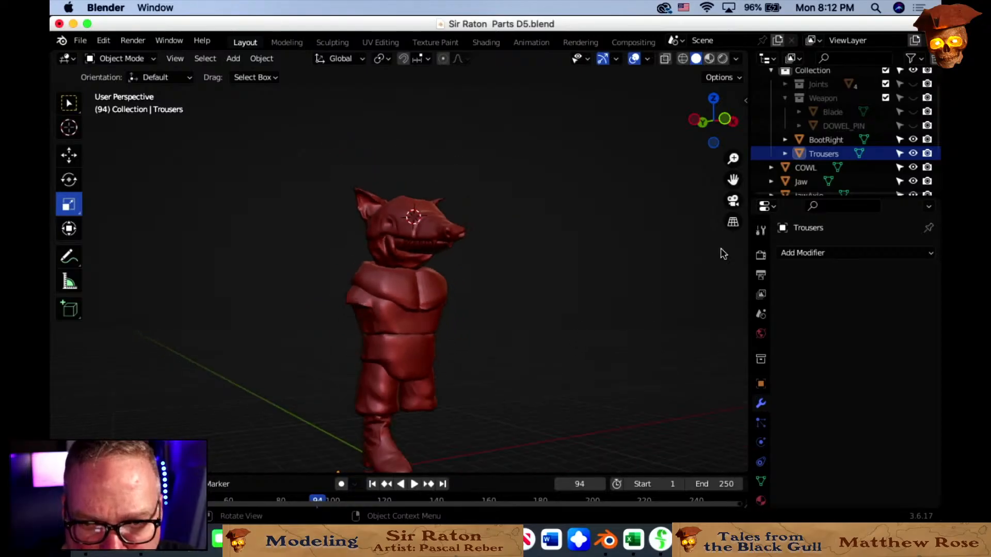
Delete BootRight and the Trousers from the Collection.
left_click(836, 143)
key("x")
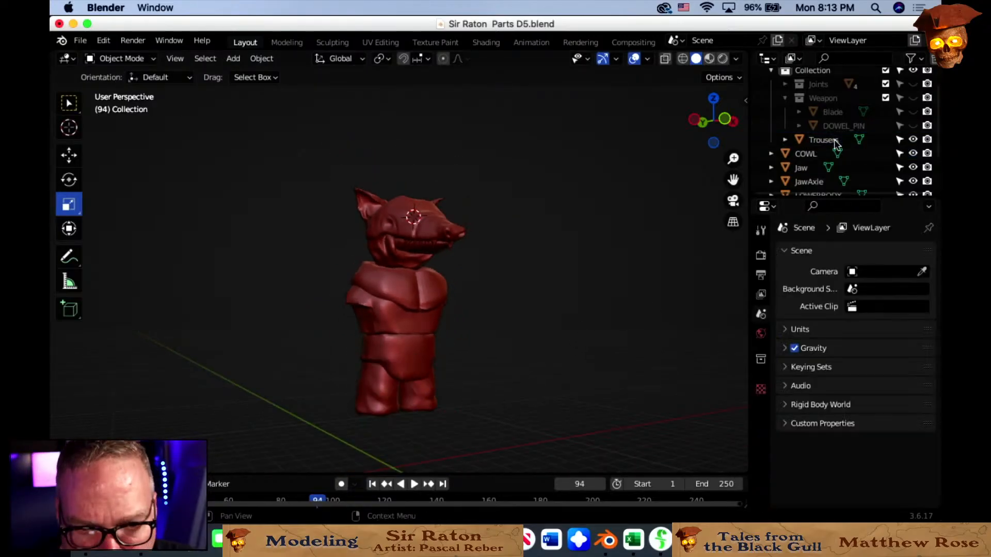
left_click(824, 140)
key("x")
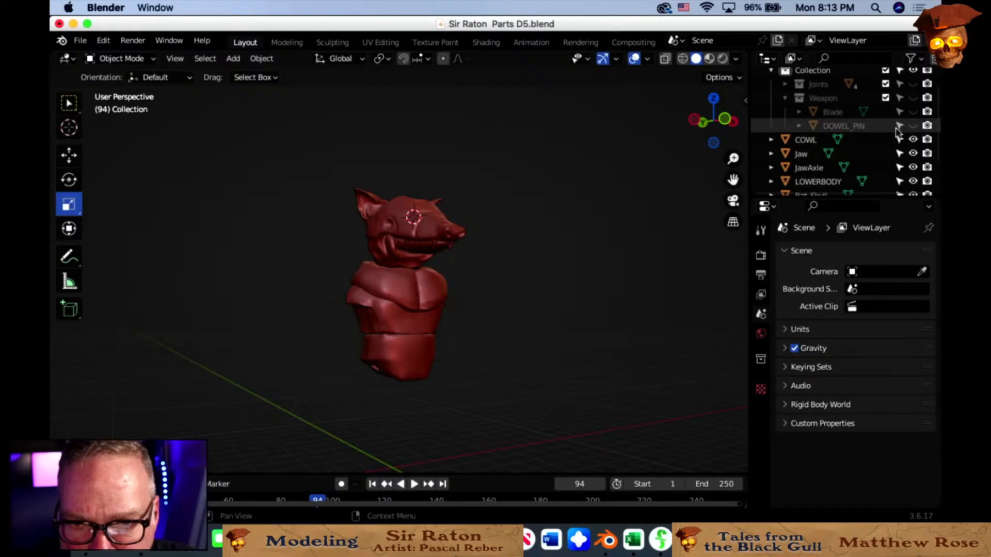
Show the Weapon collection with its Blade and DOWEL_PIN, and show the Joints collection.
left_click(858, 128)
left_click(913, 126)
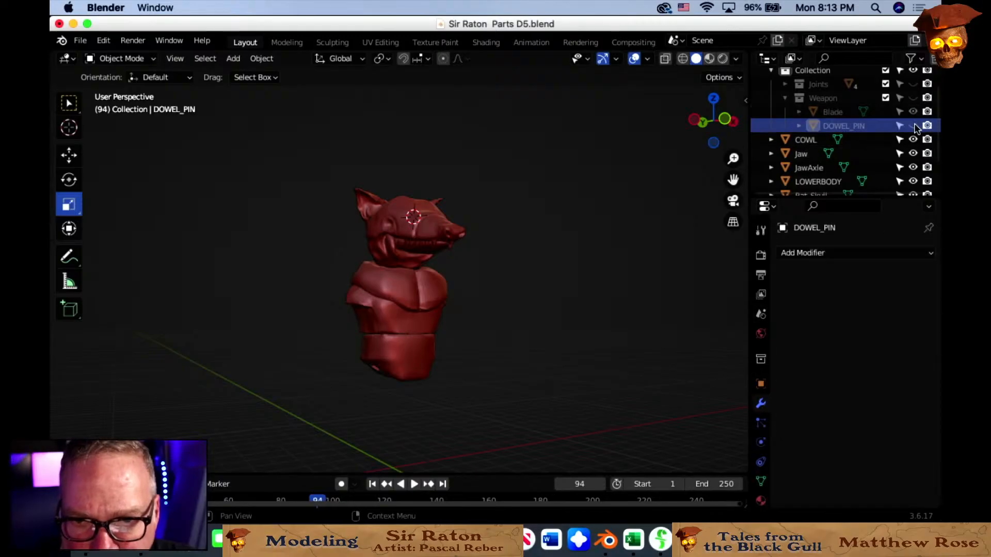
middle_click_drag(675, 261, 743, 217)
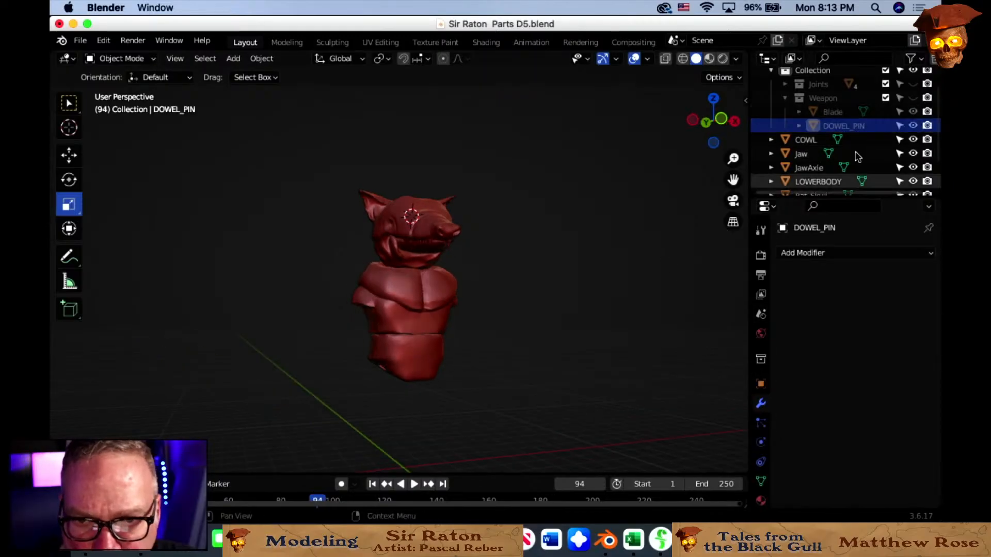
left_click(913, 97)
left_click(912, 84)
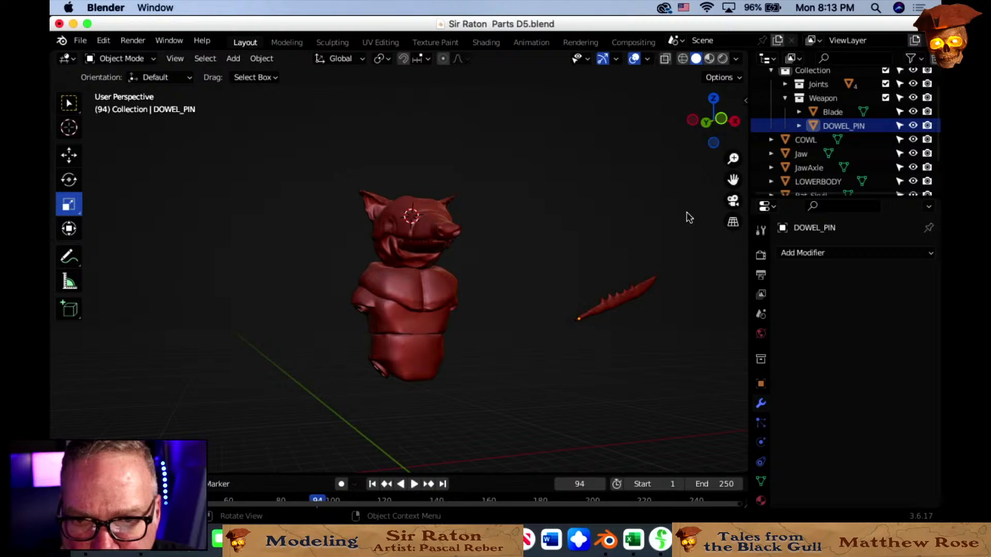
Select DOWEL_PIN at the weapon's handle end and examine how it fits into the Blade.
middle_click_drag(664, 195, 514, 199)
scroll(559, 206, "up", 2)
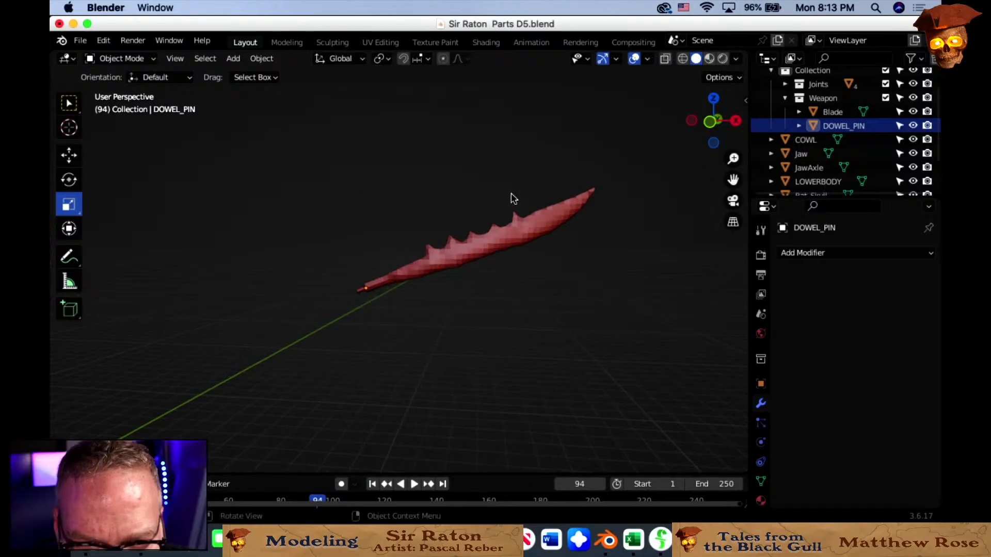
scroll(546, 198, "up", 1)
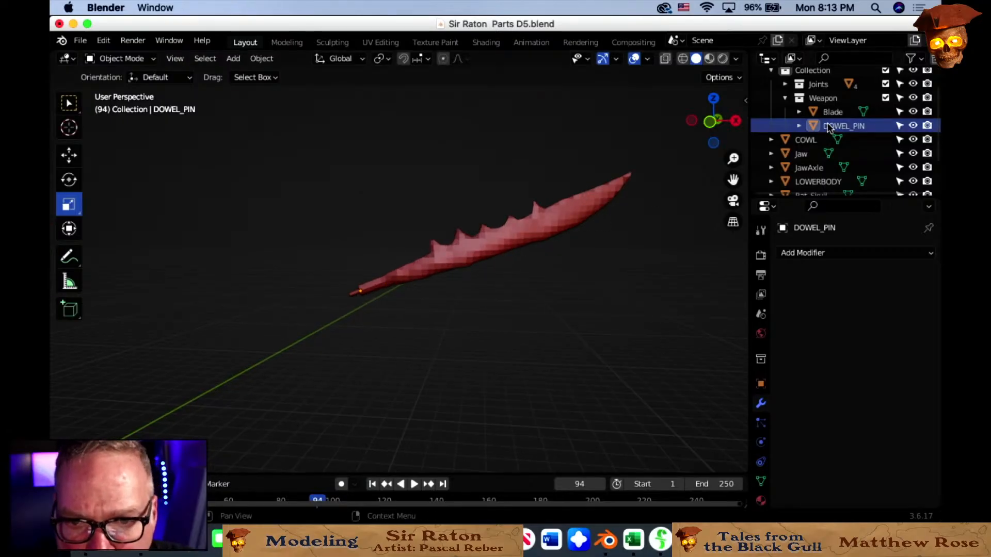
left_click(361, 291)
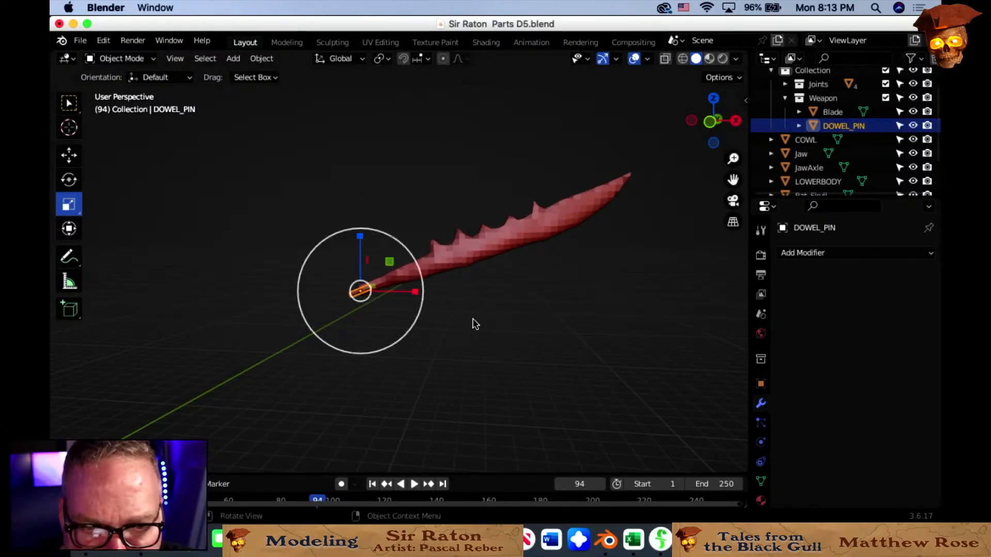
middle_click_drag(475, 324, 540, 325)
Subtract DOWEL_PIN from the Blade with a Boolean modifier set to Difference, and apply the modifier.
left_click(453, 301)
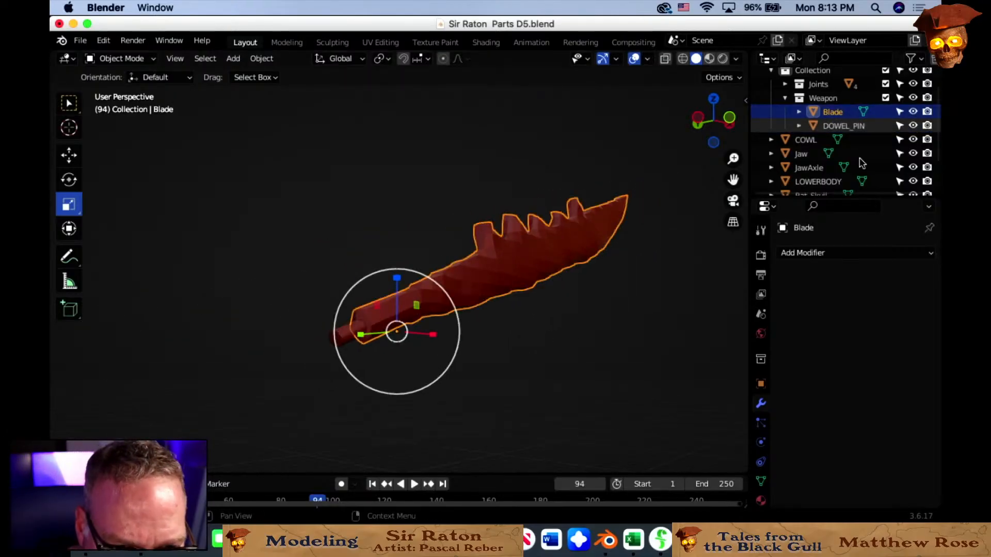
middle_click_drag(521, 258, 564, 252)
left_click(802, 253)
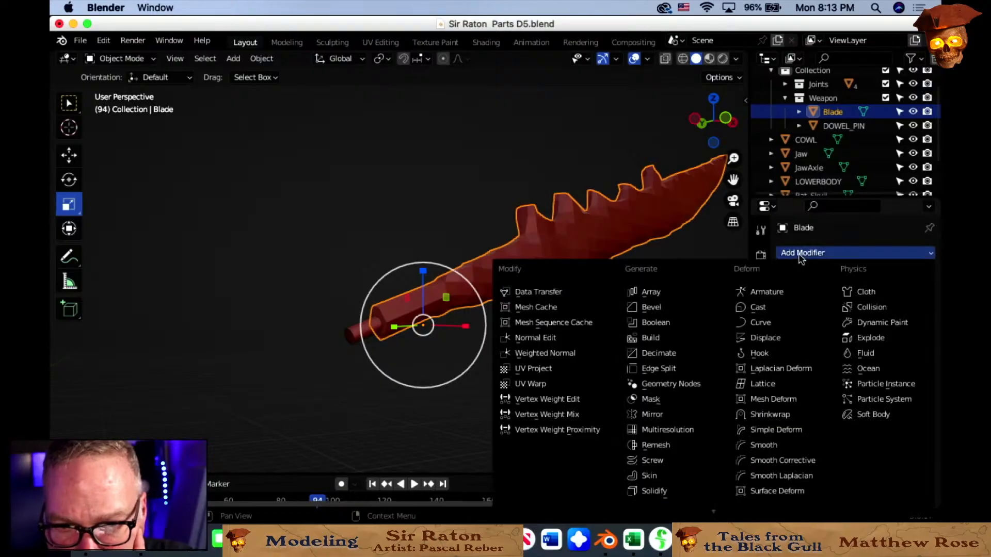
left_click(679, 323)
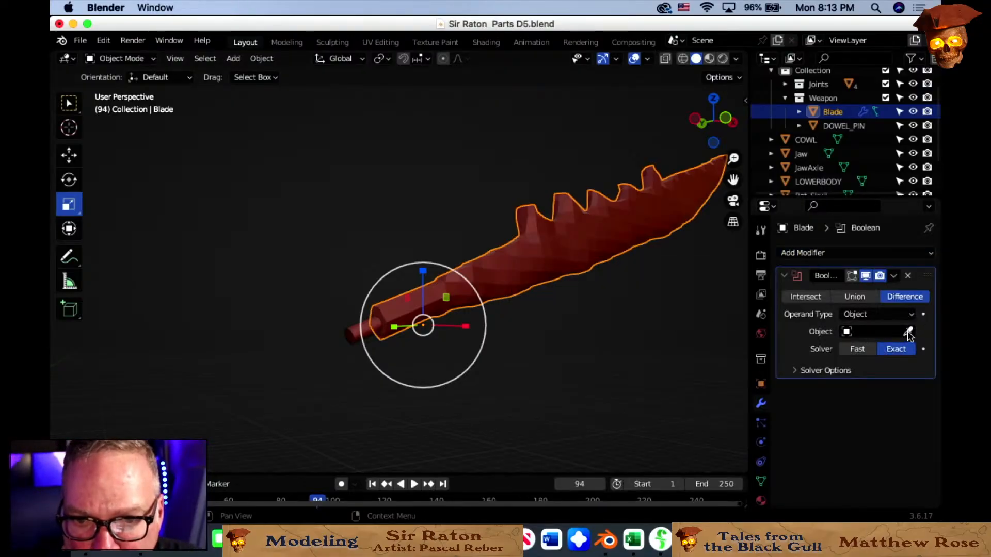
left_click(842, 126)
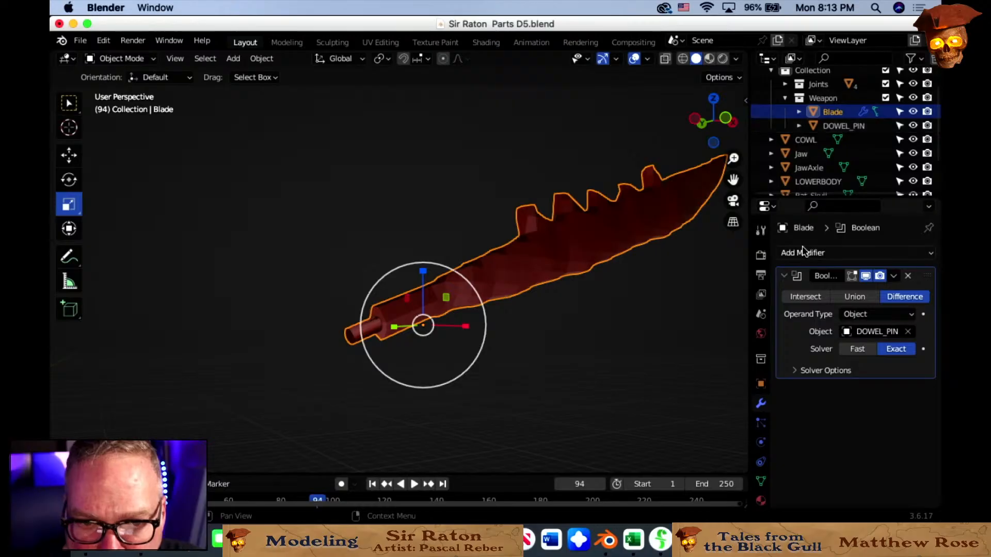
middle_click_drag(688, 310, 648, 341)
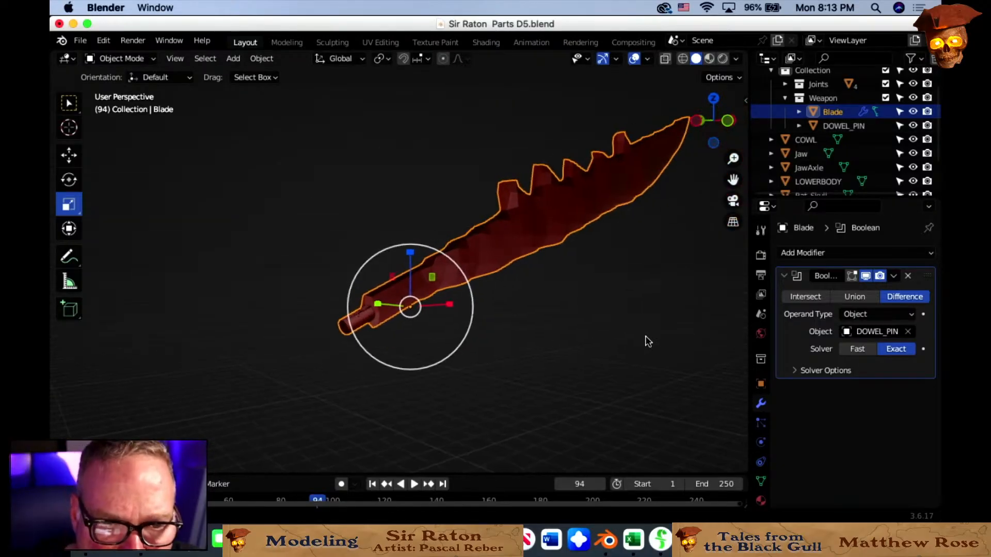
left_click(893, 276)
left_click(889, 285)
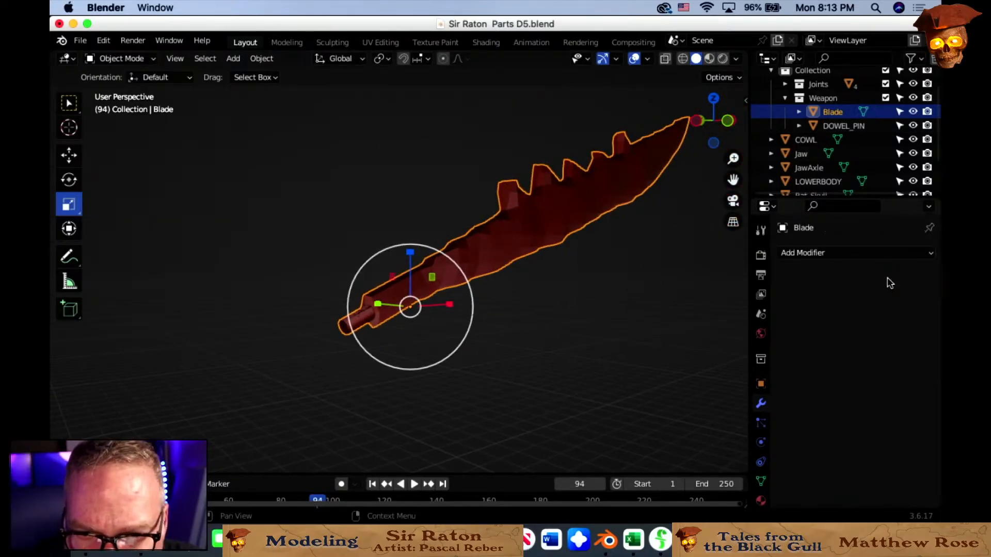
Check the Blade's cut with DOWEL_PIN hidden, undo the applied Boolean and remove that modifier from the Blade.
left_click(913, 126)
mouse_move(542, 334)
middle_mouse_down()
mouse_move(566, 317)
mouse_move(744, 284)
mouse_move(520, 321)
mouse_move(637, 315)
mouse_move(519, 337)
mouse_move(549, 338)
middle_mouse_up()
key("alt+h")
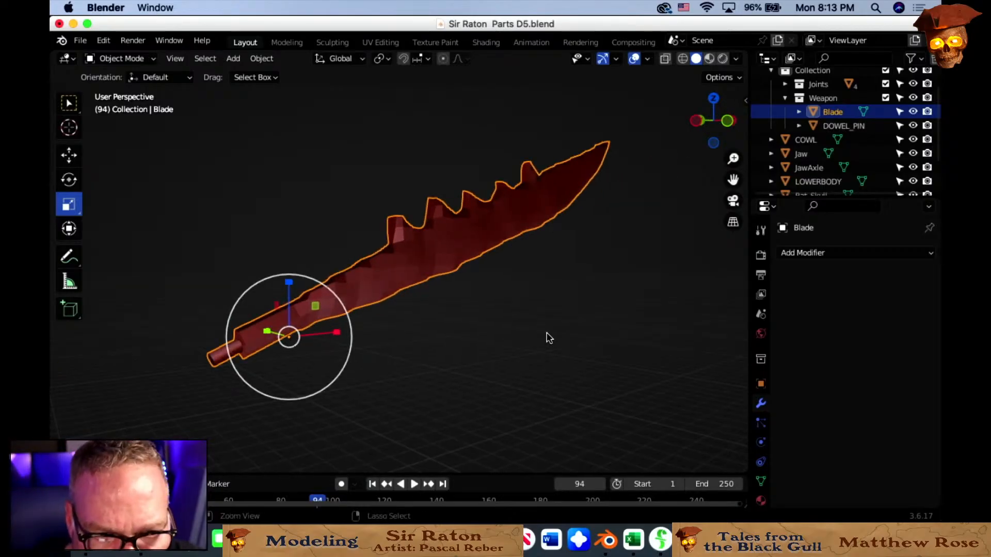
key("ctrl+minus")
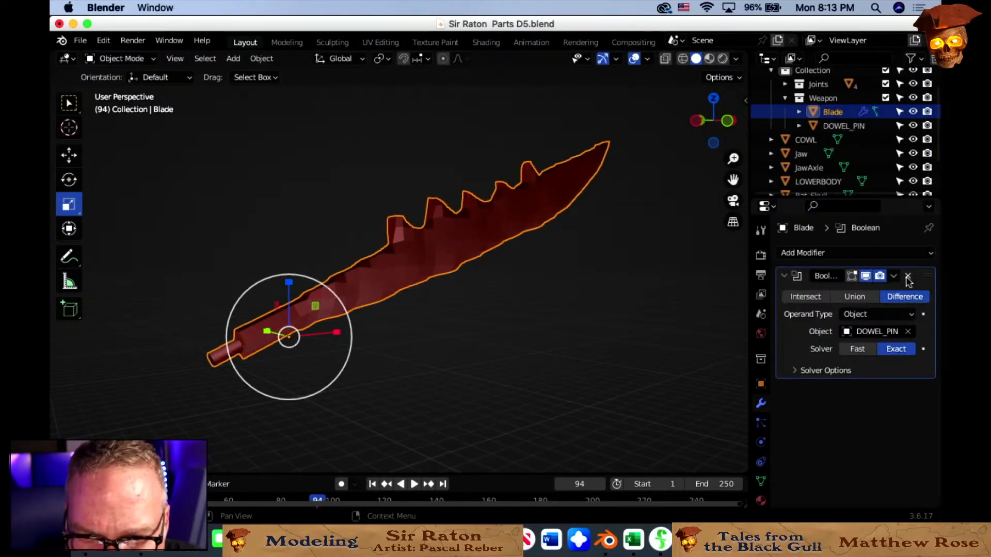
left_click(908, 277)
left_click(526, 339)
Inspect the Blade's mesh density in Edit Mode and switch the Blade to Sculpt Mode.
middle_click_drag(491, 365, 593, 334)
scroll(541, 344, "up", 4)
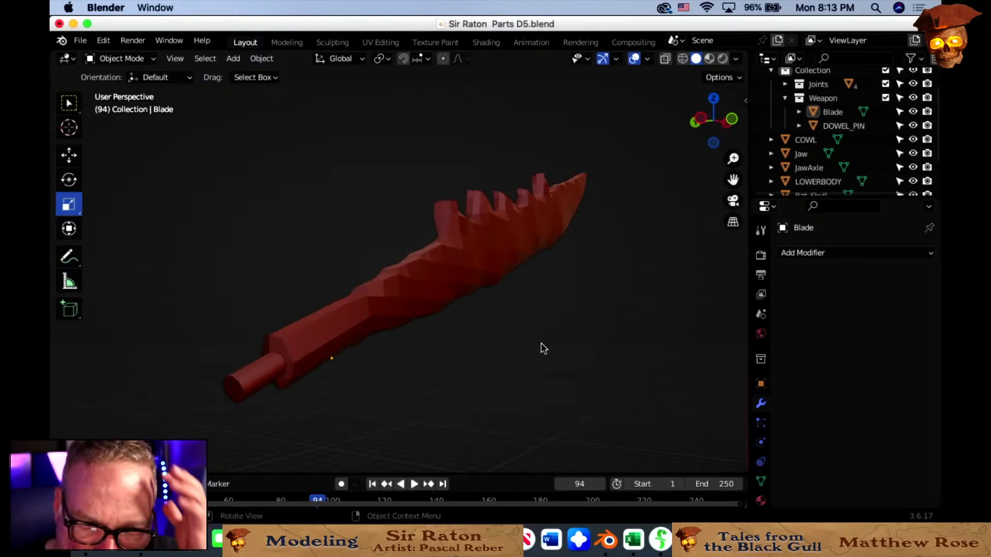
middle_click_drag(539, 346, 521, 287)
left_click(522, 287)
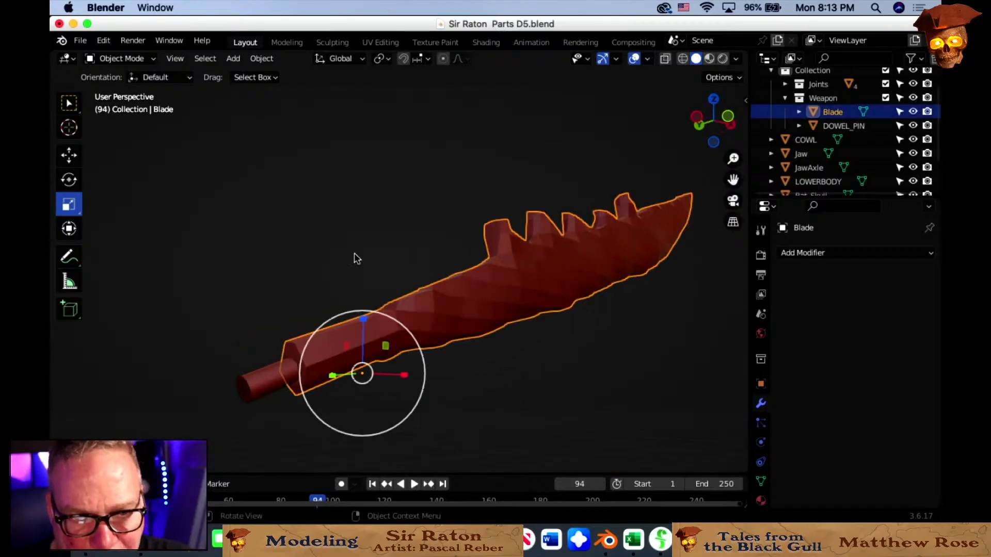
left_click(154, 59)
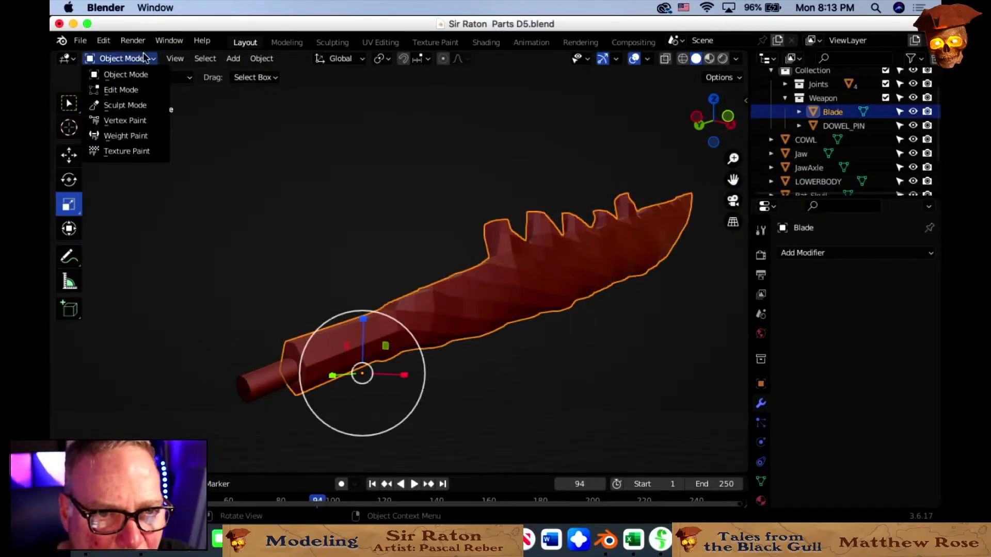
left_click(135, 92)
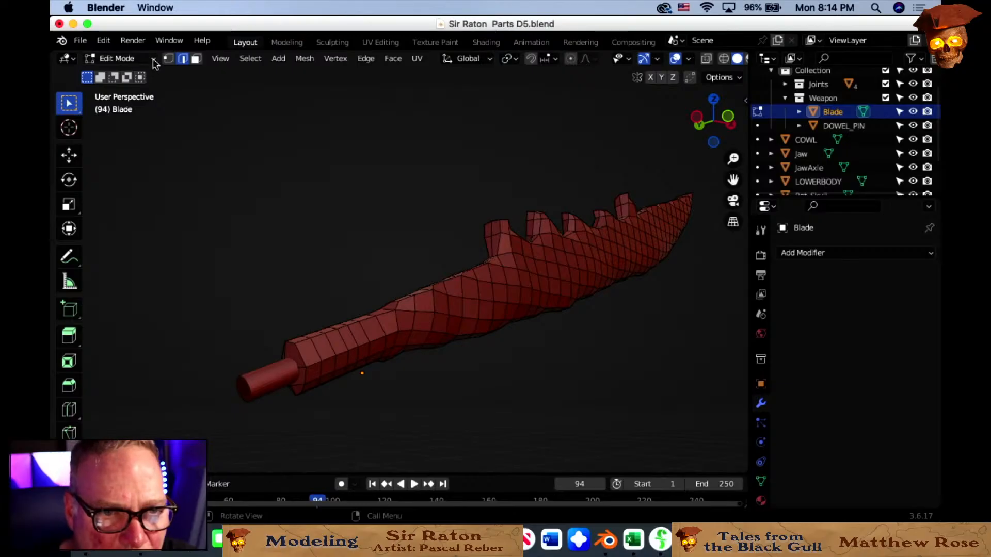
left_click(154, 60)
left_click(125, 106)
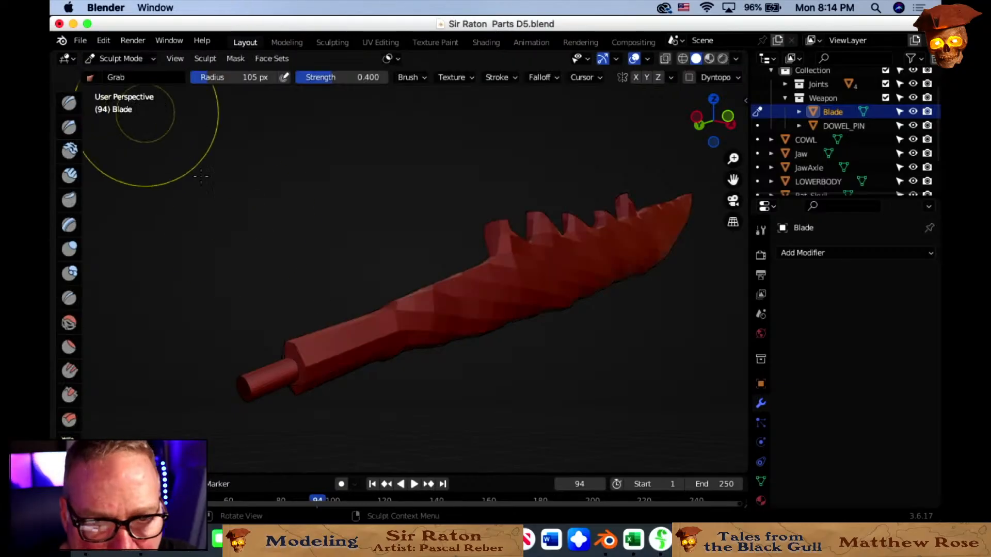
Set the Blade's voxel size to about 0.056 m and voxel-remesh it.
middle_click_drag(542, 347, 537, 348)
scroll(521, 347, "up", 1)
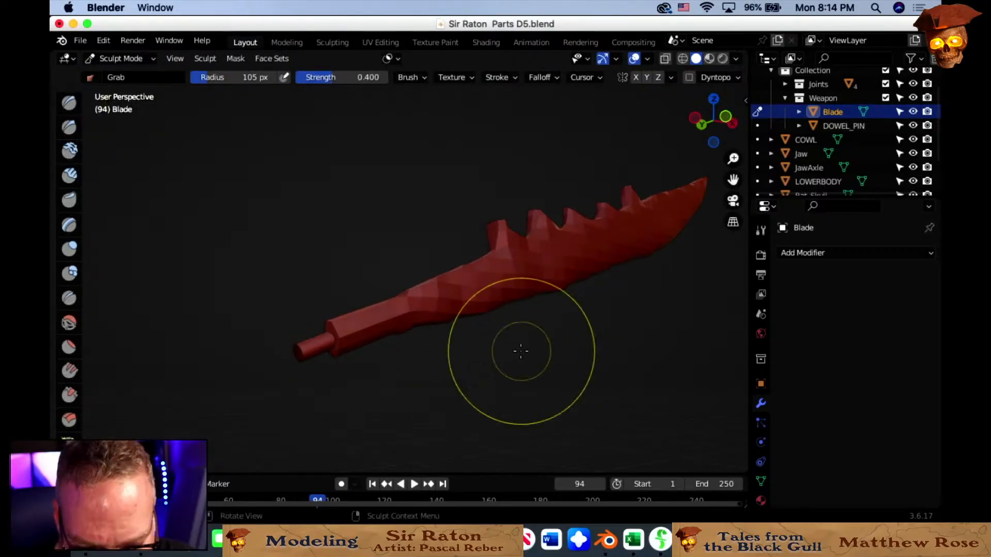
key("r")
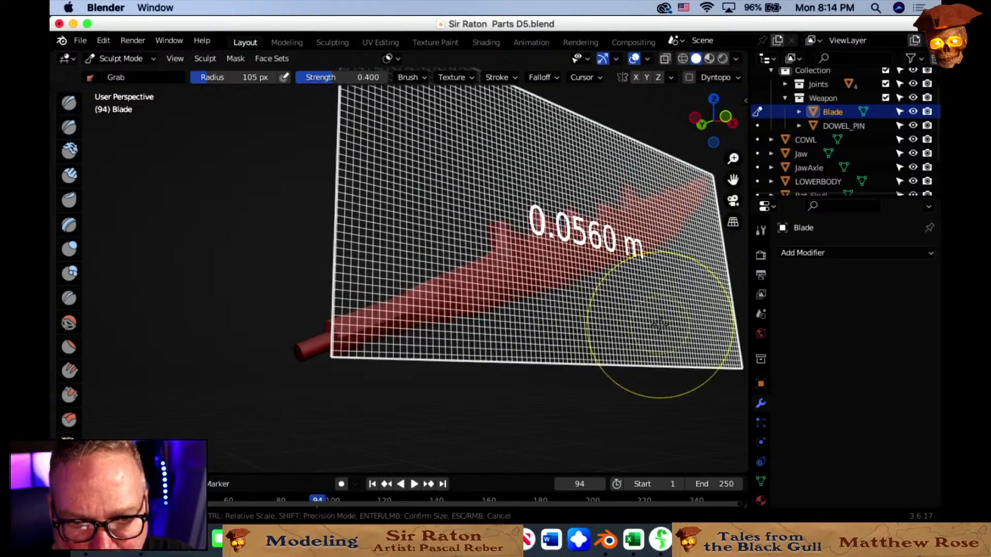
left_click(662, 325)
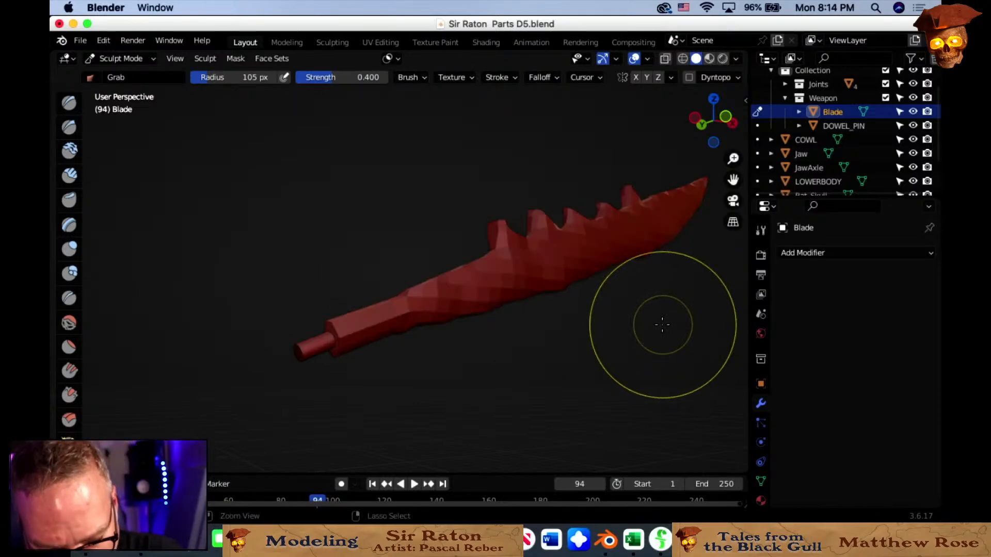
scroll(467, 361, "up", 2)
mouse_move(467, 360)
middle_mouse_down()
mouse_move(513, 338)
mouse_move(491, 346)
mouse_move(592, 342)
mouse_move(558, 344)
mouse_move(568, 332)
mouse_move(578, 341)
mouse_move(531, 343)
mouse_move(566, 347)
mouse_move(528, 345)
middle_mouse_up()
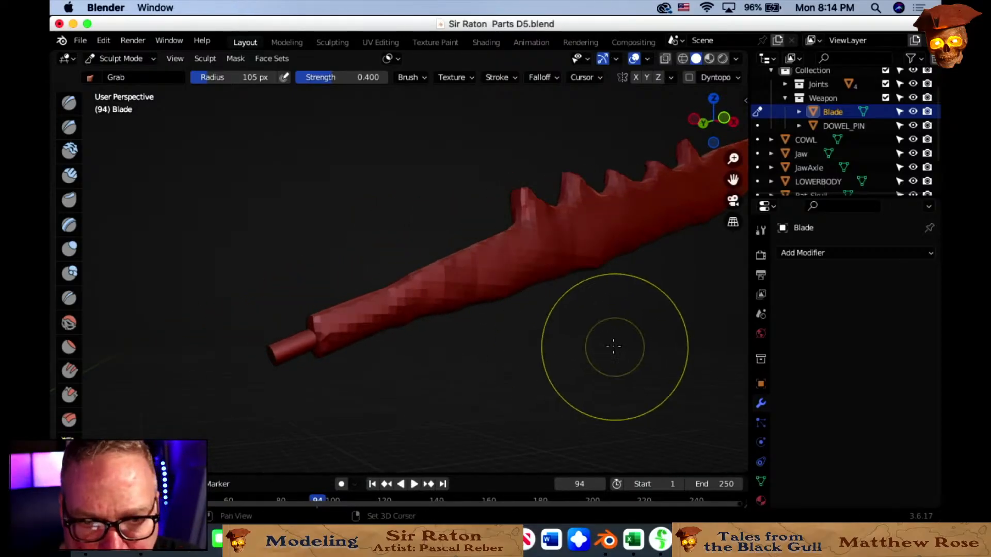
Try smoothing the Blade's handle end with the brush radius at 43 px, and undo the stroke.
middle_click_drag(613, 346, 469, 371)
key("f")
left_click(609, 302)
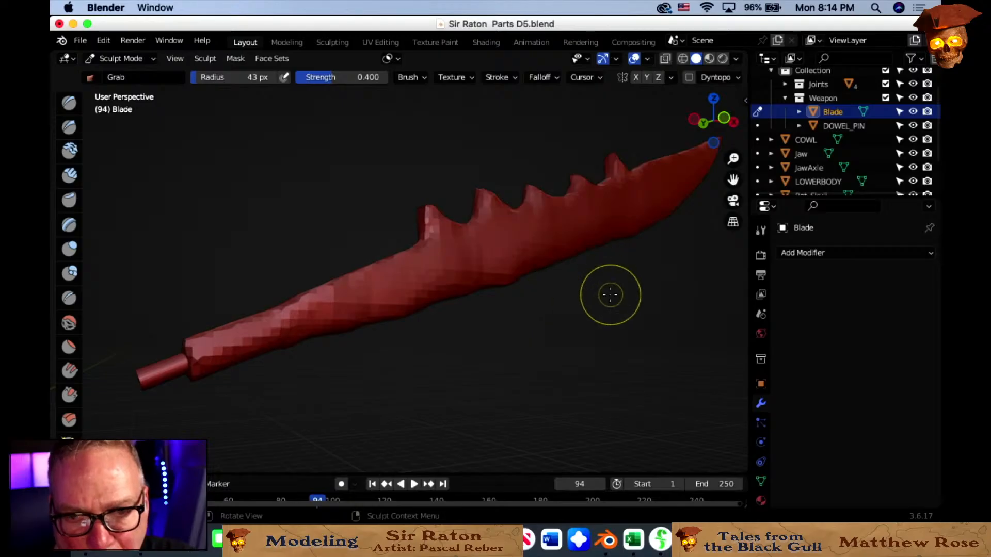
middle_click_drag(610, 295, 599, 287)
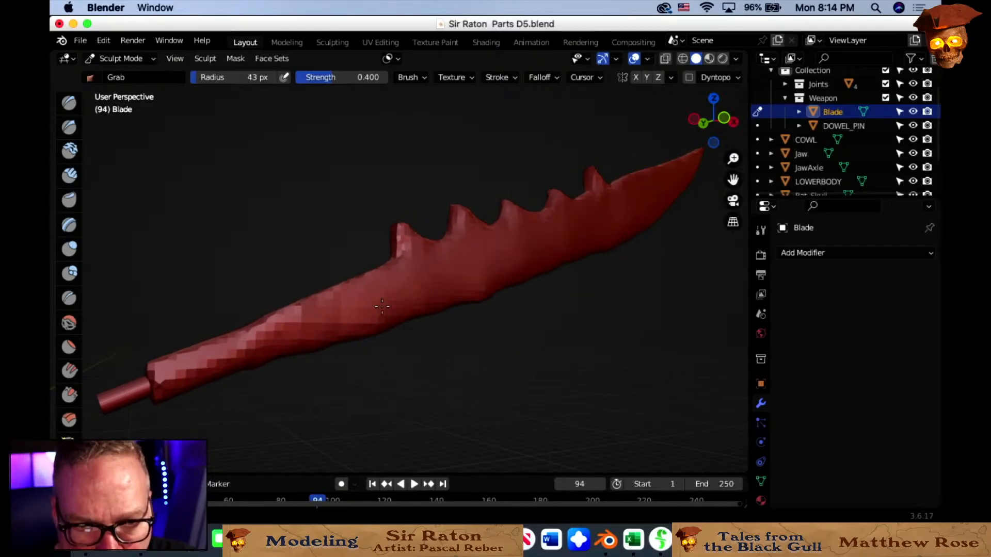
left_click_drag(217, 339, 187, 354, "shift")
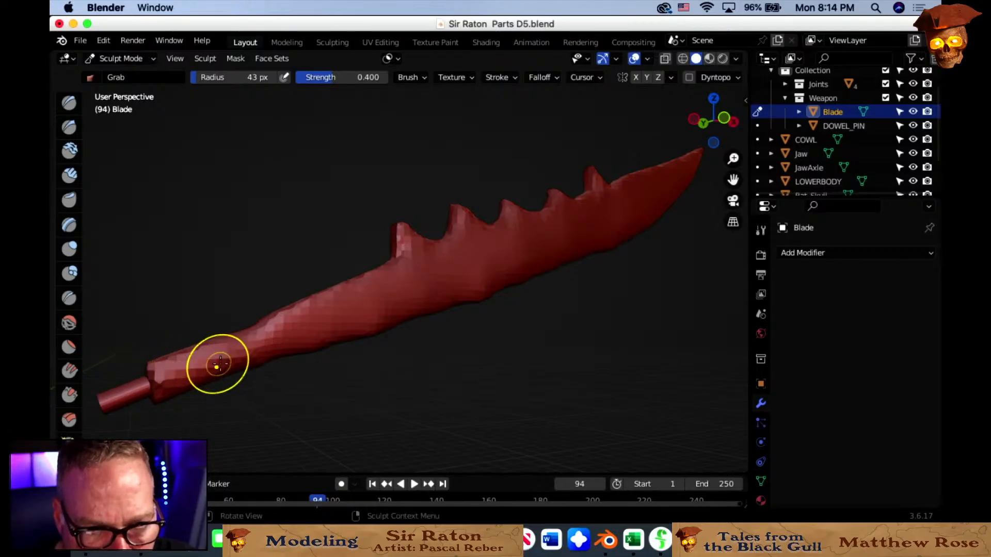
key("z")
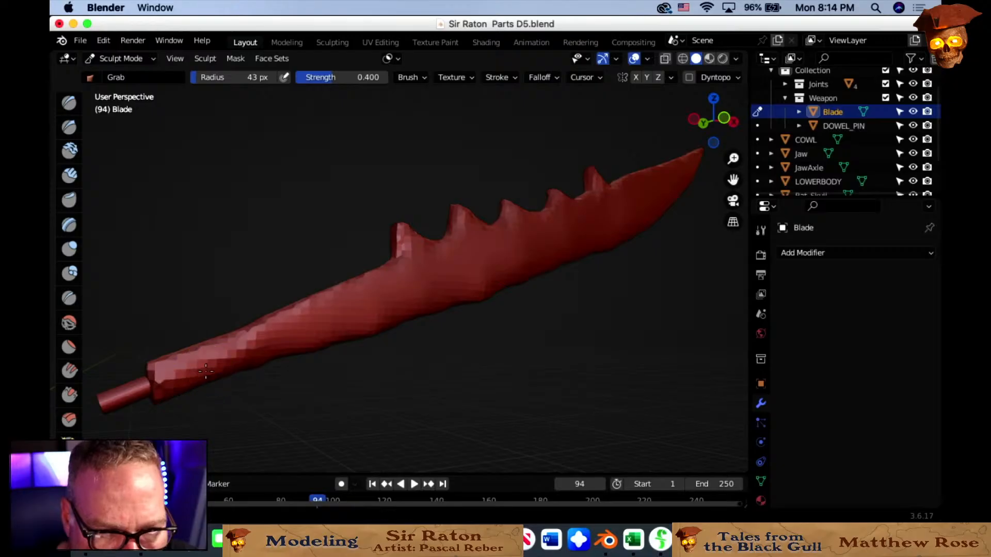
Smooth the remeshed surface of the Blade along the middle of its length with the 43 px brush.
middle_click_drag(406, 303, 422, 306)
mouse_move(558, 304)
middle_mouse_down("shift")
mouse_move(568, 330)
mouse_move(515, 387)
mouse_move(475, 365)
middle_mouse_up("shift")
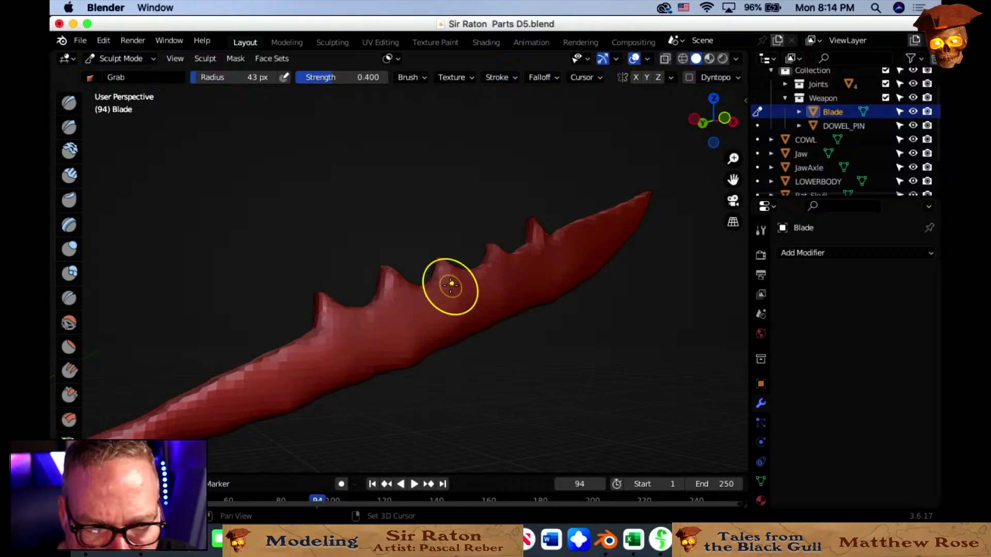
mouse_move(611, 292)
middle_mouse_down()
mouse_move(586, 325)
mouse_move(496, 312)
mouse_move(451, 325)
middle_mouse_up()
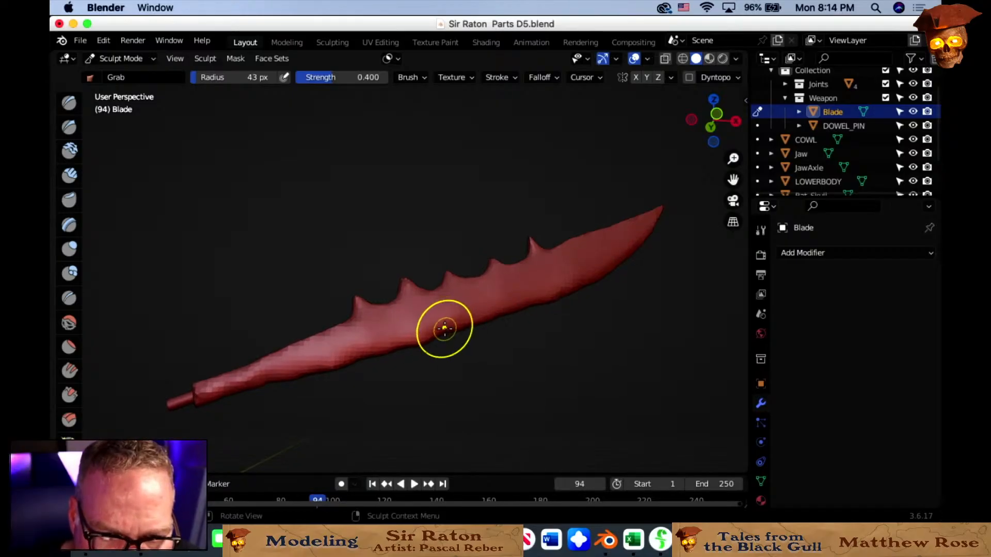
left_click_drag(389, 348, 361, 359)
middle_click_drag(363, 357, 368, 359)
scroll(279, 367, "down", 1)
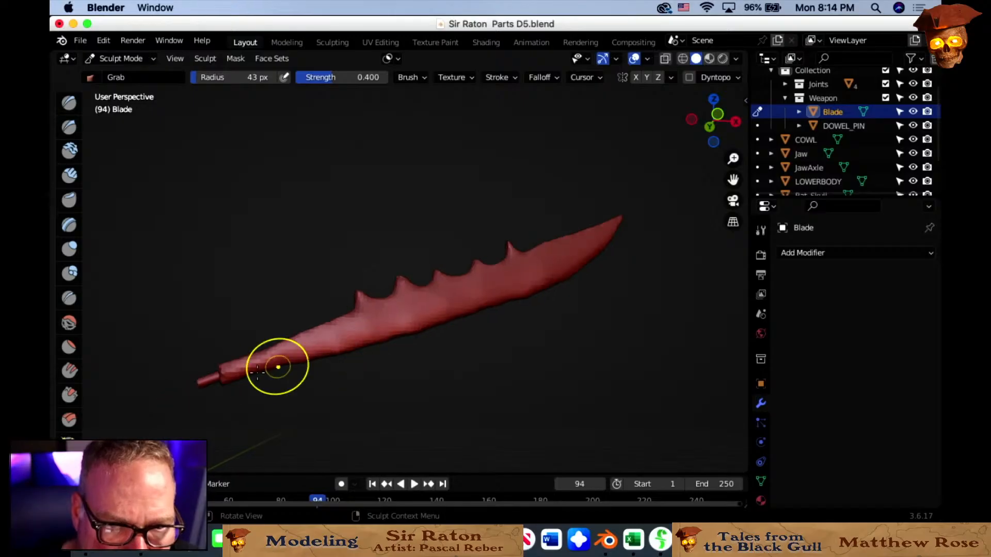
Try sculpting the Blade's handle end where it surrounds the pin, and undo these strokes.
middle_click_drag(279, 367, 475, 204, "shift")
scroll(460, 340, "up", 5)
middle_click_drag(367, 254, 505, 272, "shift")
left_click_drag(310, 278, 331, 283)
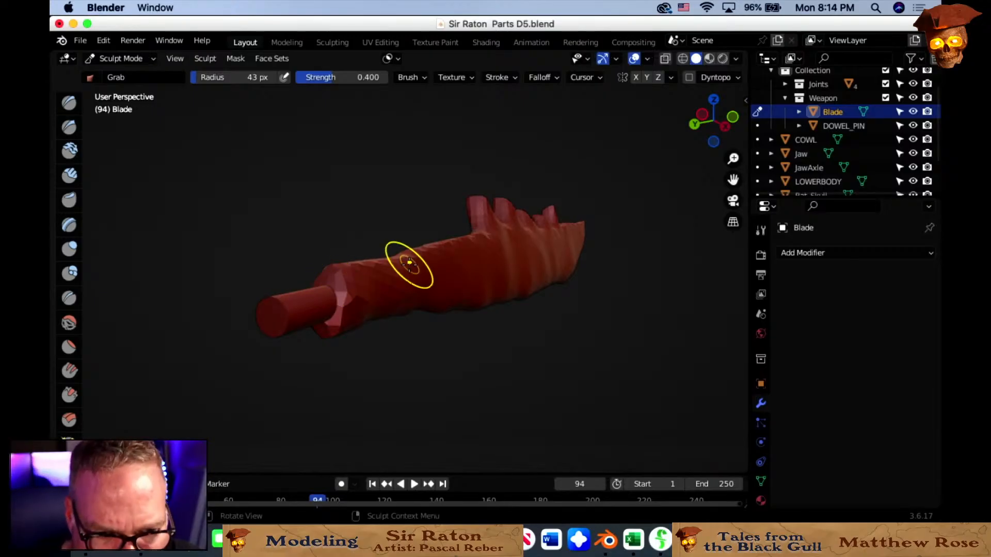
key("ctrl+z")
key("ctrl+z")
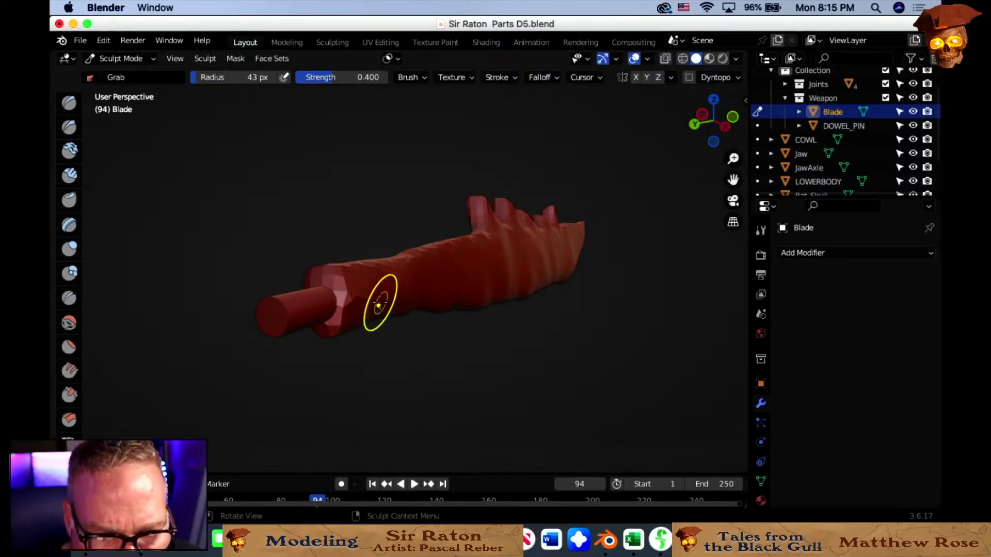
Set the sculpt brush radius to 24 px and examine the Blade's remeshed wireframe in Edit Mode, returning to Sculpt Mode.
key("f")
left_click(344, 293)
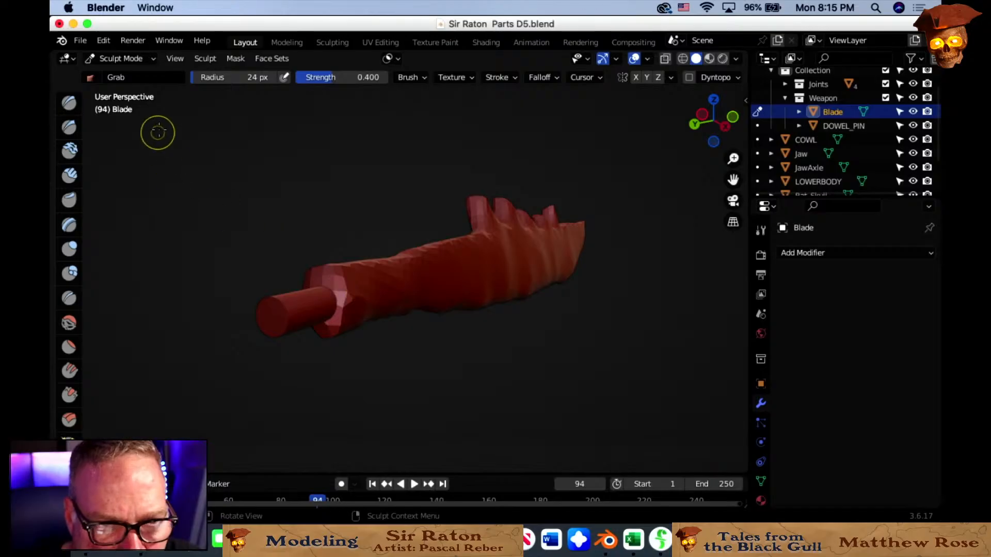
left_click(126, 59)
left_click(137, 86)
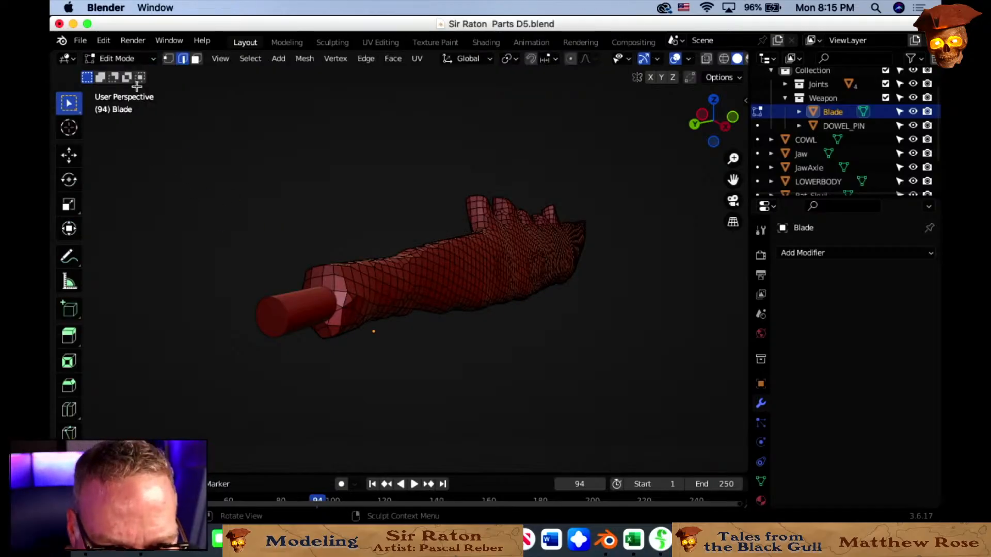
scroll(495, 235, "up", 10)
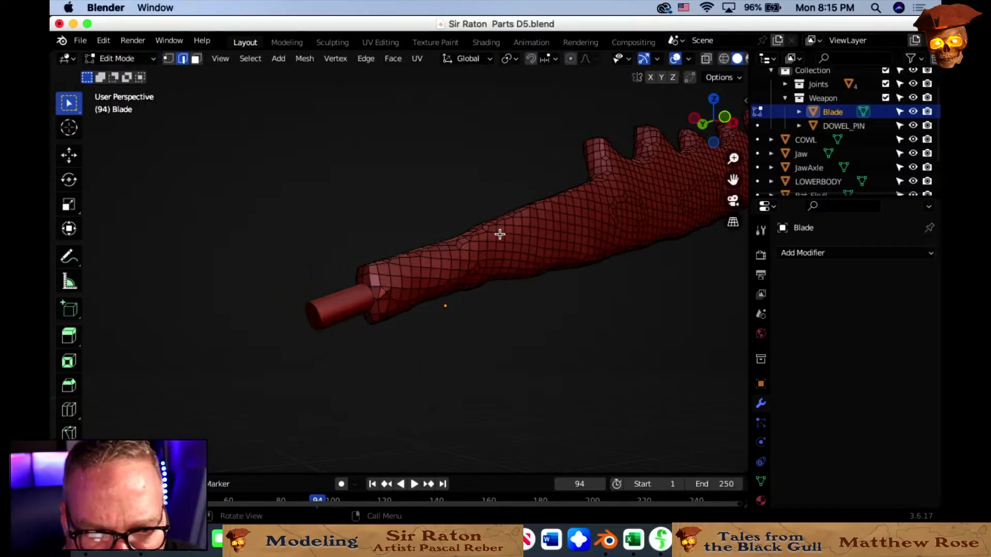
middle_click_drag(499, 235, 436, 265)
scroll(504, 244, "down", 2)
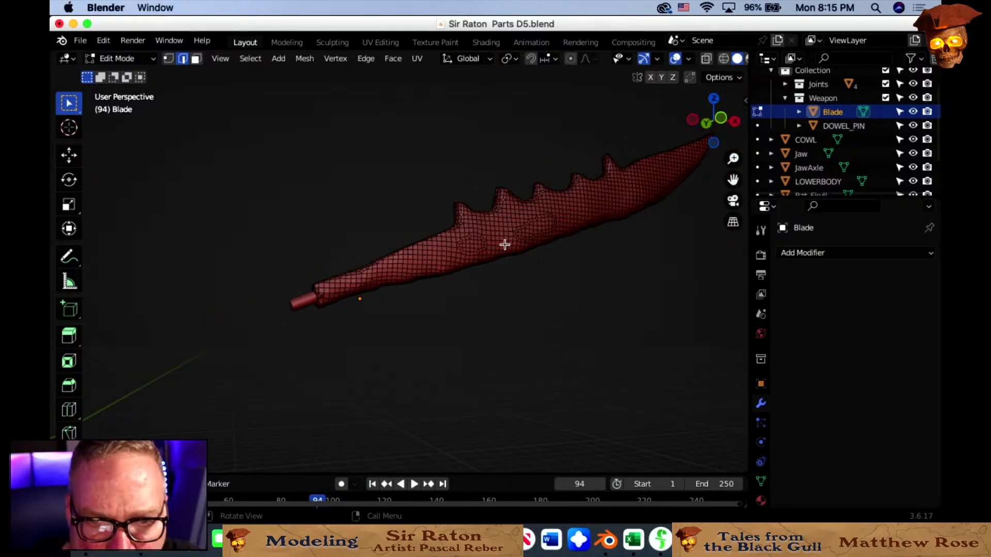
scroll(505, 244, "up", 2)
middle_click_drag(504, 256, 289, 219)
left_click(126, 60)
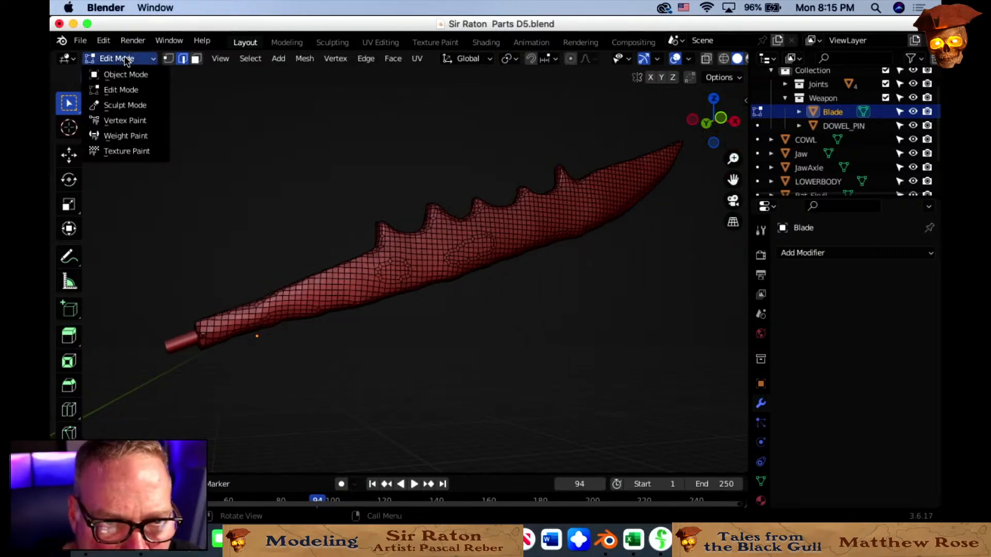
left_click(128, 104)
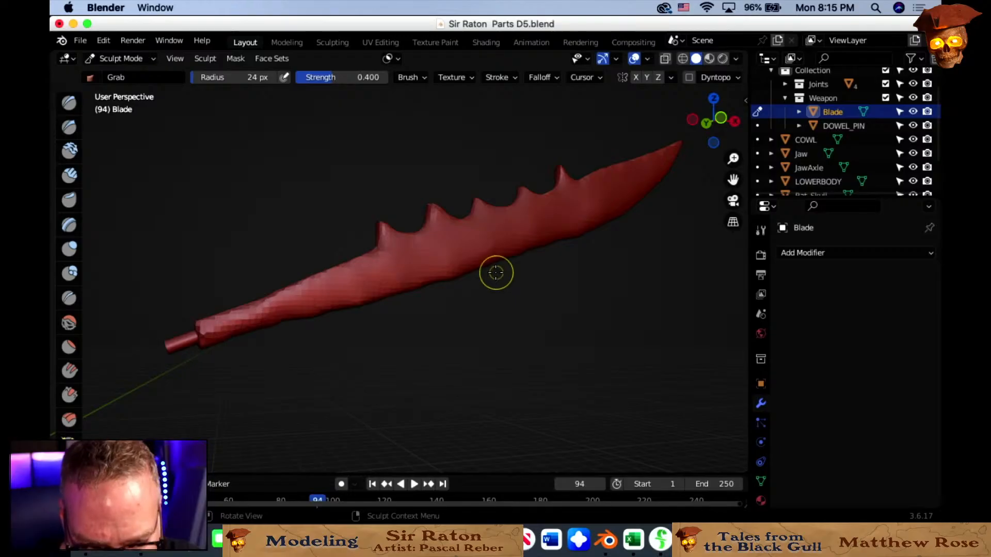
Remesh the Blade with a voxel size of about 0.0315 m and inspect the resulting wireframe in Edit Mode.
key("r")
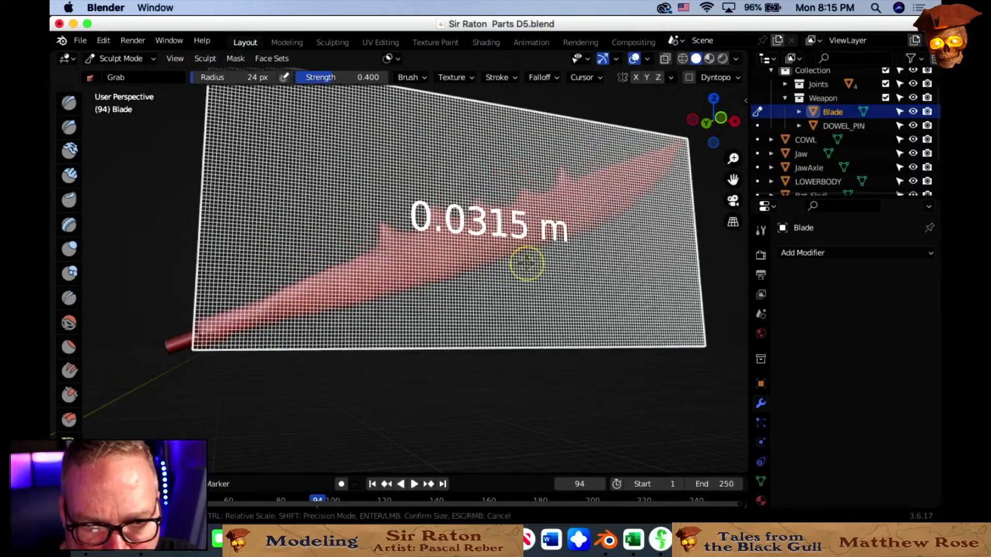
left_click(525, 262)
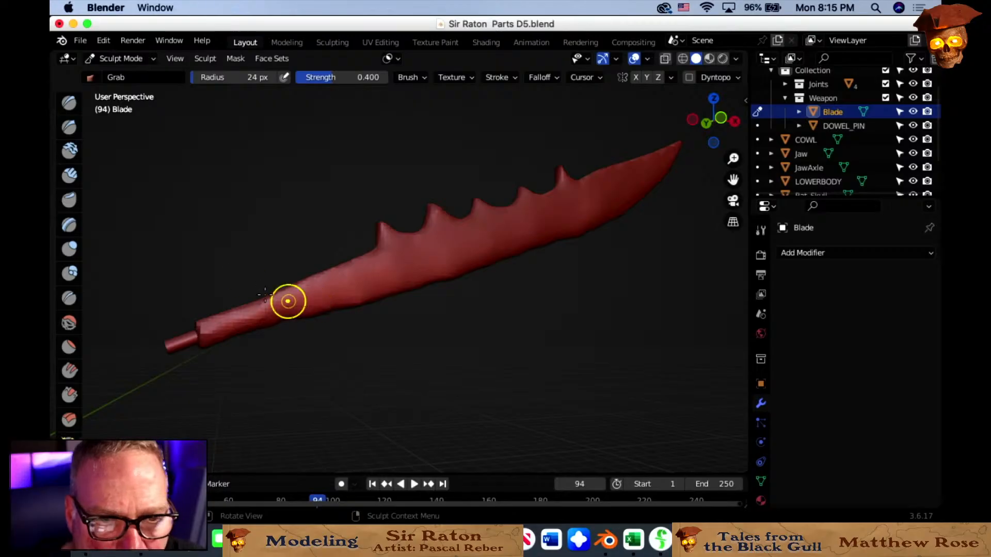
left_click(129, 59)
left_click(129, 90)
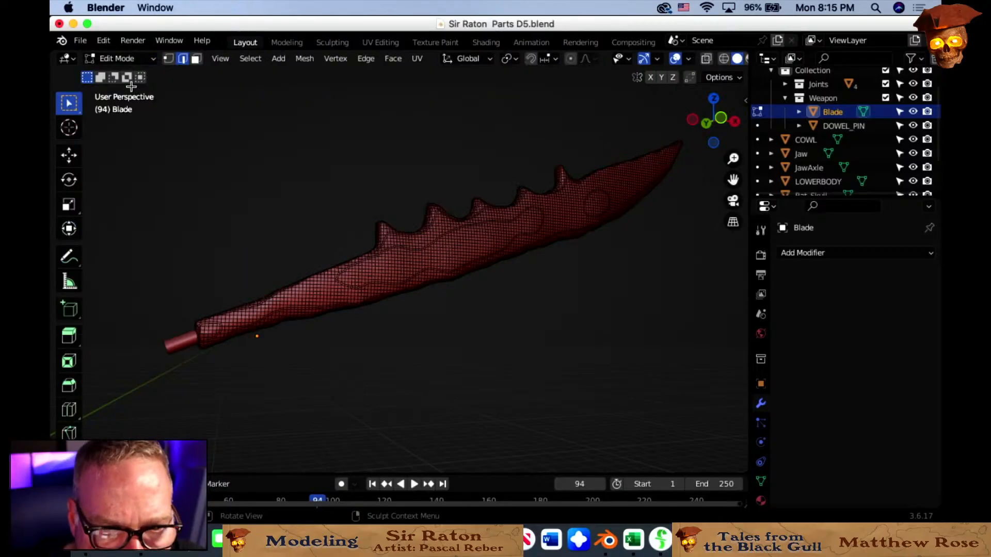
left_click(129, 59)
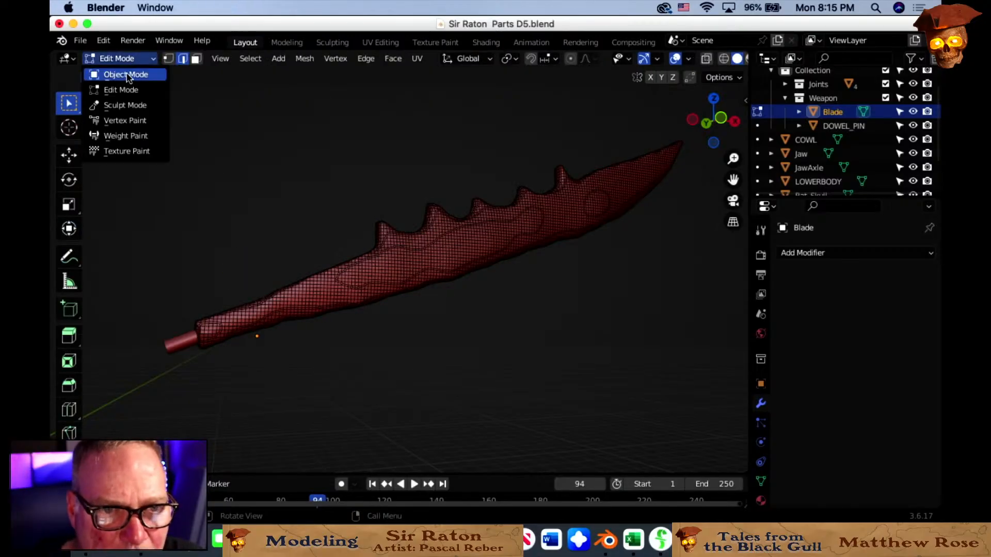
left_click(126, 74)
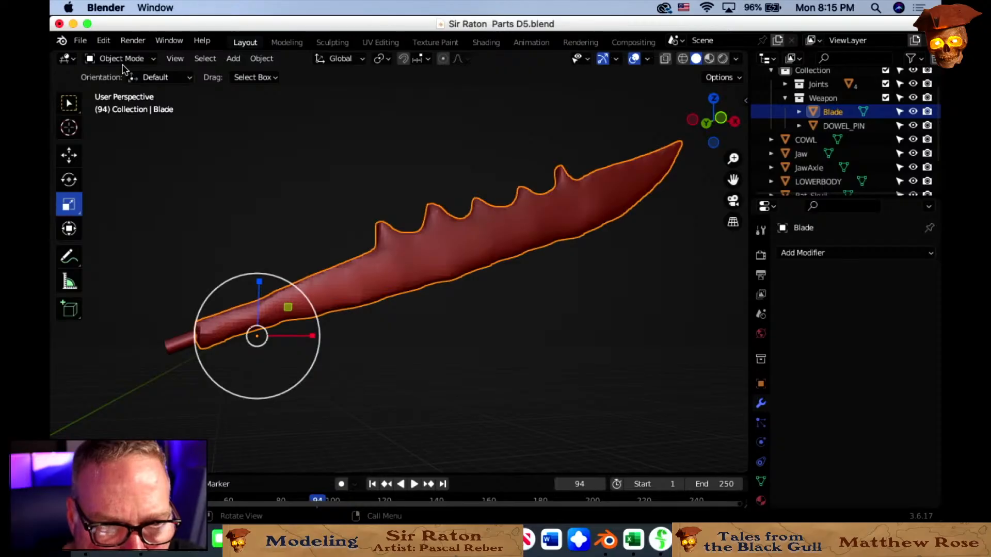
left_click(129, 58)
left_click(127, 89)
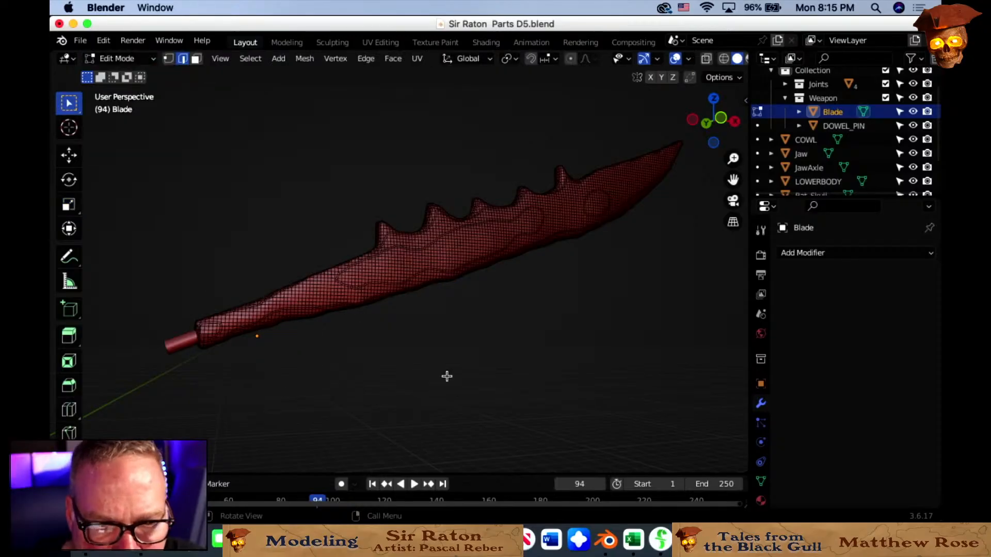
scroll(321, 377, "up", 3)
middle_click_drag(321, 377, 442, 310, "shift")
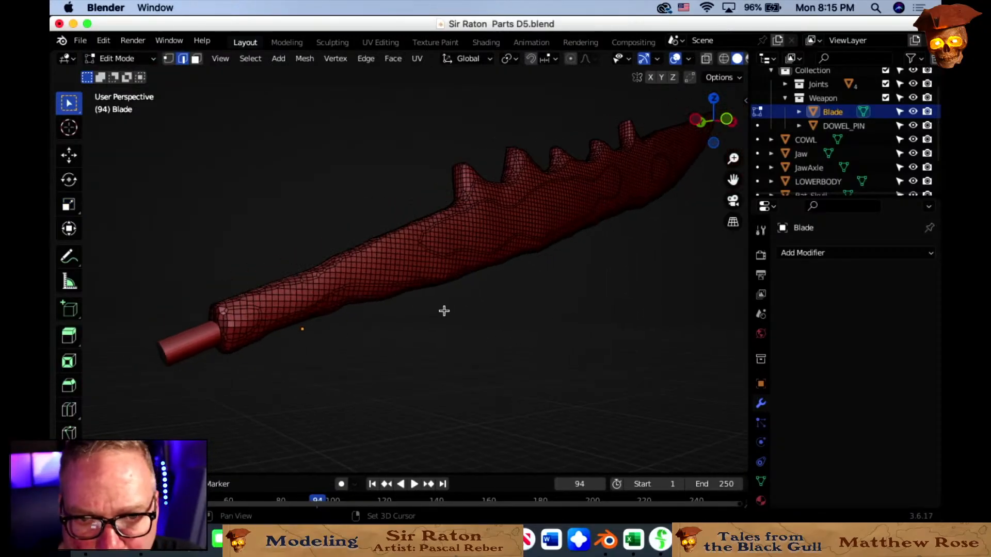
In Object Mode, cut the DOWEL_PIN out of the Blade with a Boolean Difference modifier and apply it.
left_click(135, 59)
left_click(135, 75)
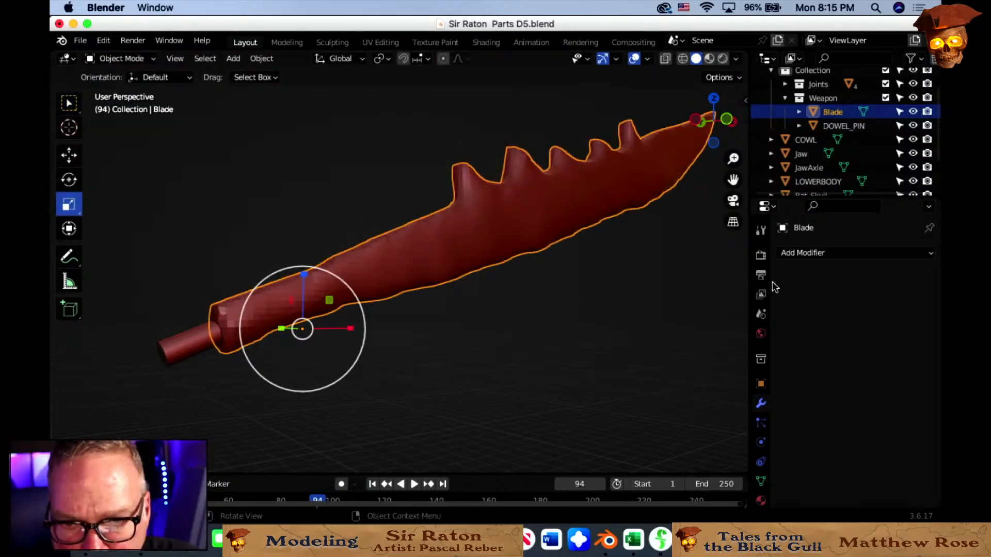
left_click(814, 253)
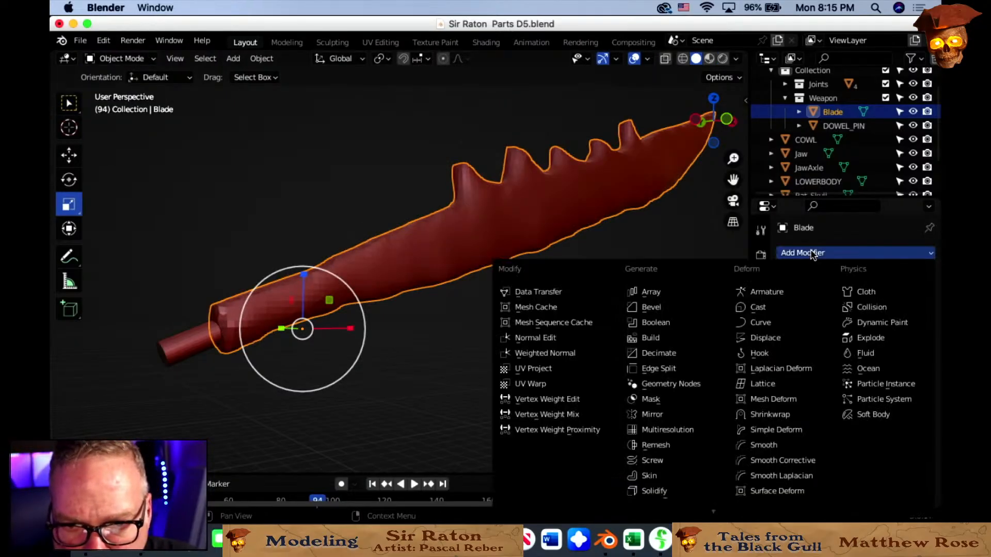
left_click(661, 322)
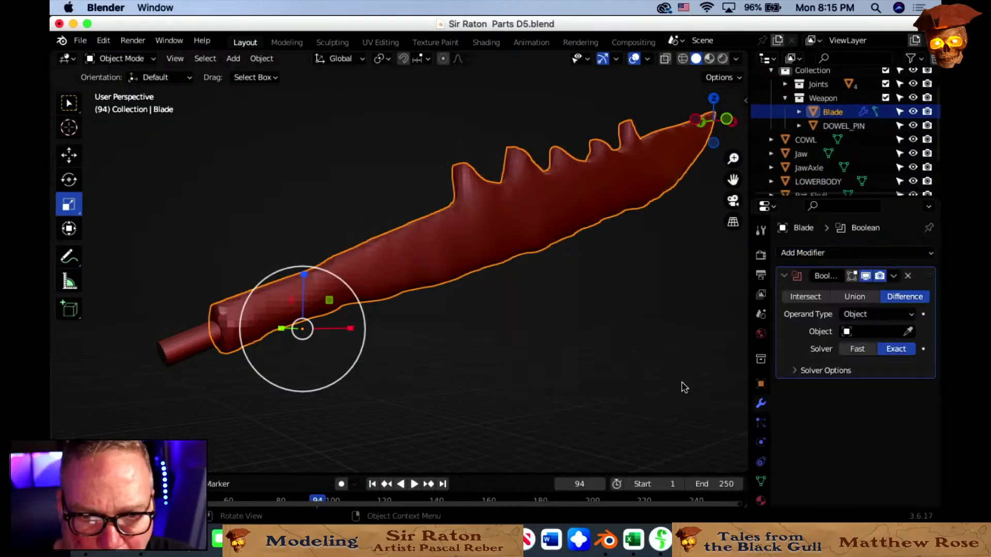
left_click(908, 332)
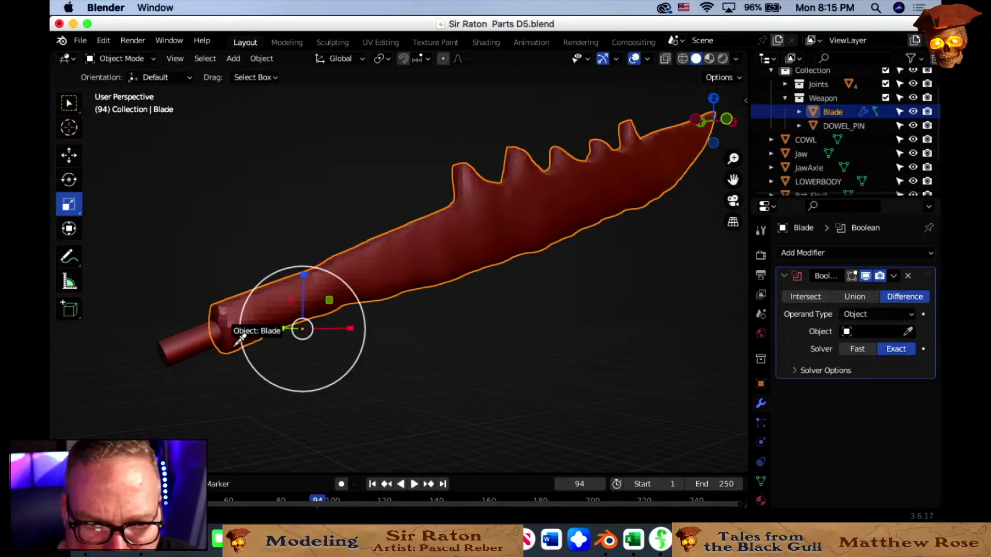
left_click(187, 343)
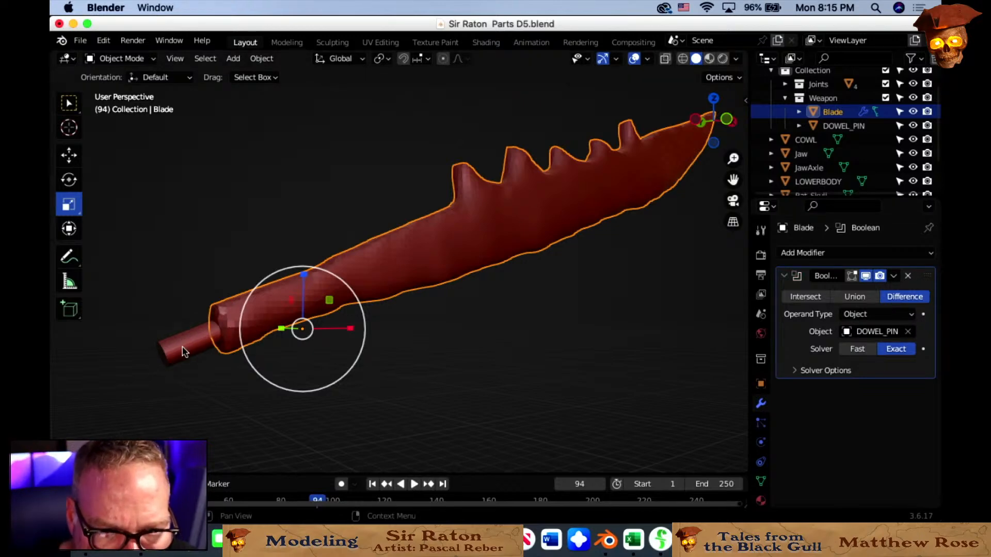
left_click(893, 276)
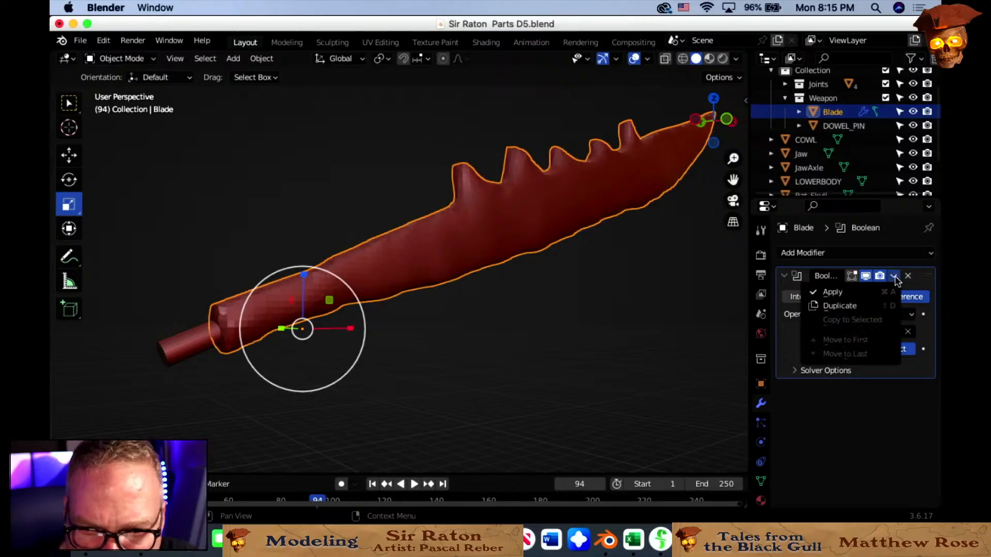
left_click(847, 292)
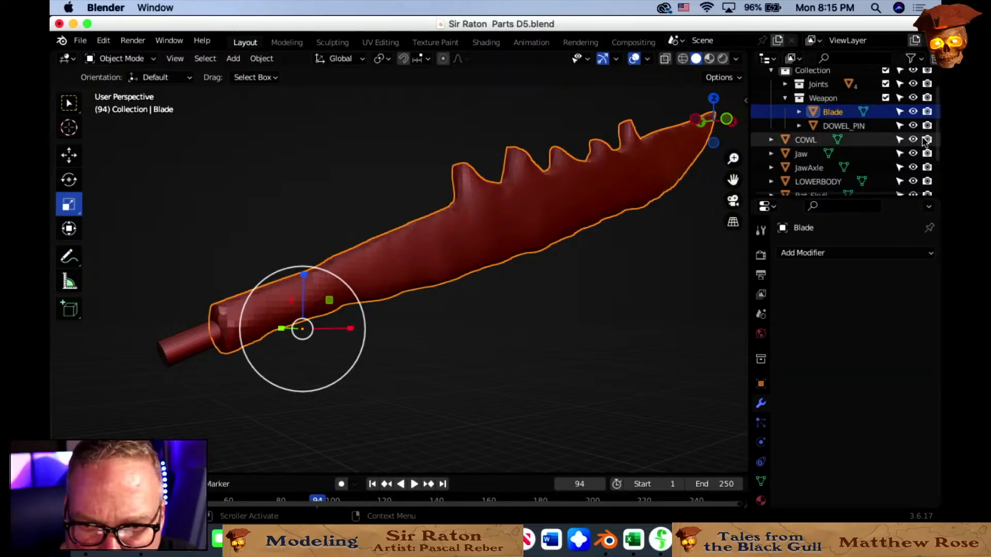
Delete the DOWEL_PIN after checking the hole in the Blade's handle end, and save the file.
left_click(912, 126)
middle_click_drag(539, 323, 604, 305)
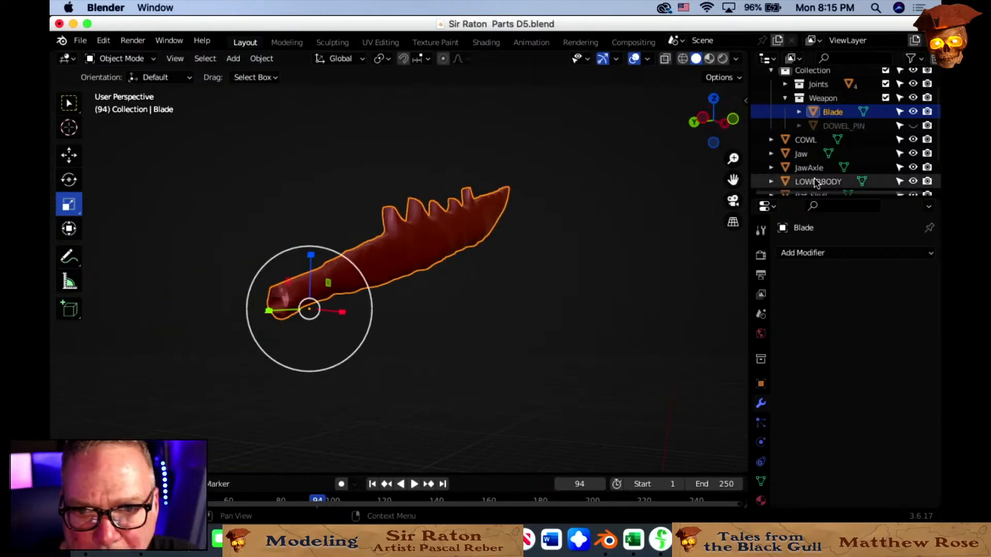
left_click(833, 126)
key("Delete")
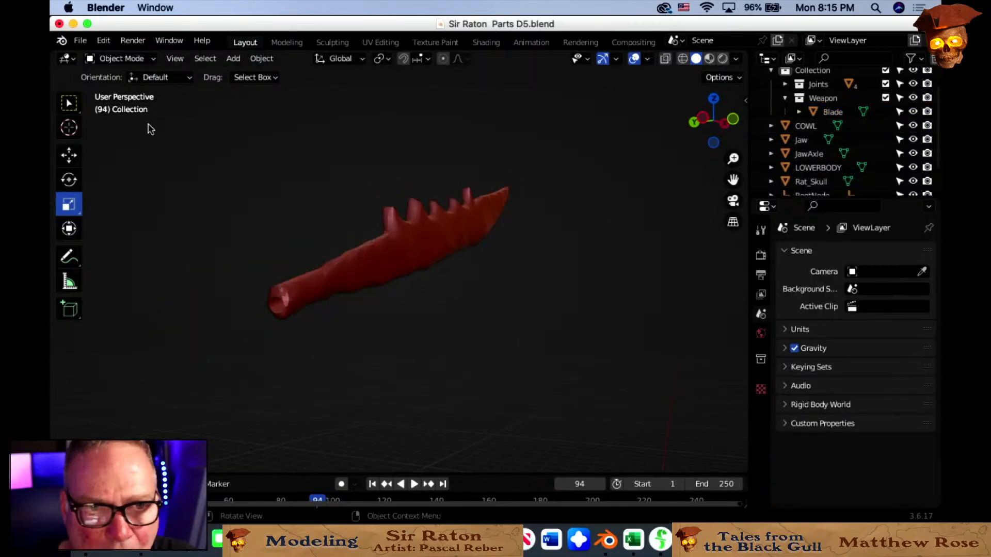
left_click(80, 40)
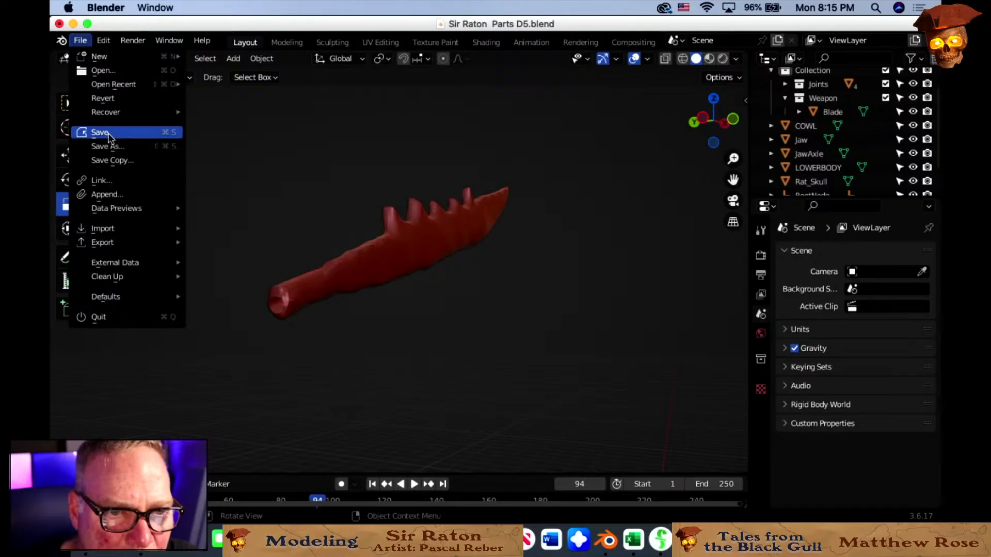
left_click(100, 133)
Move the Blade close beside the rat figure's torso.
middle_click_drag(443, 260, 630, 257)
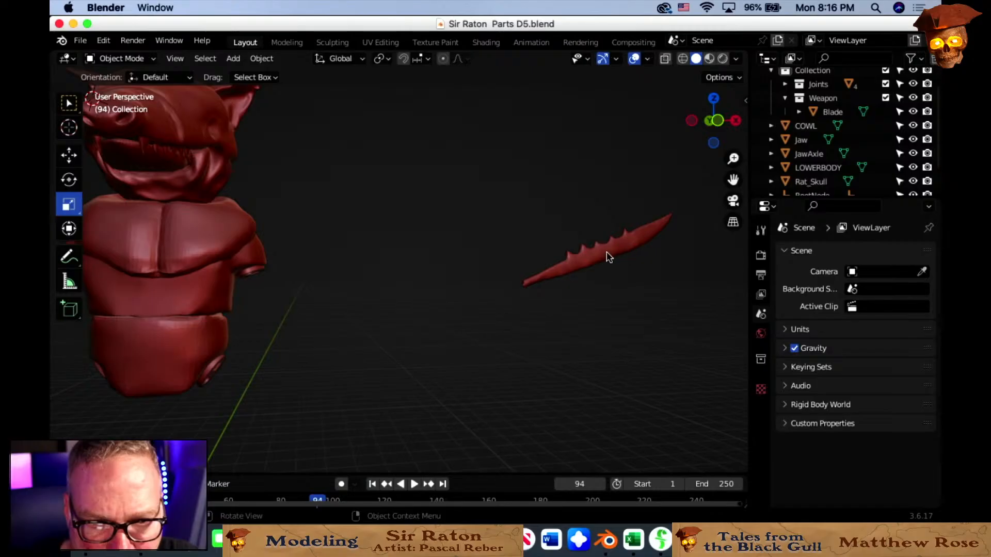
left_click(607, 254)
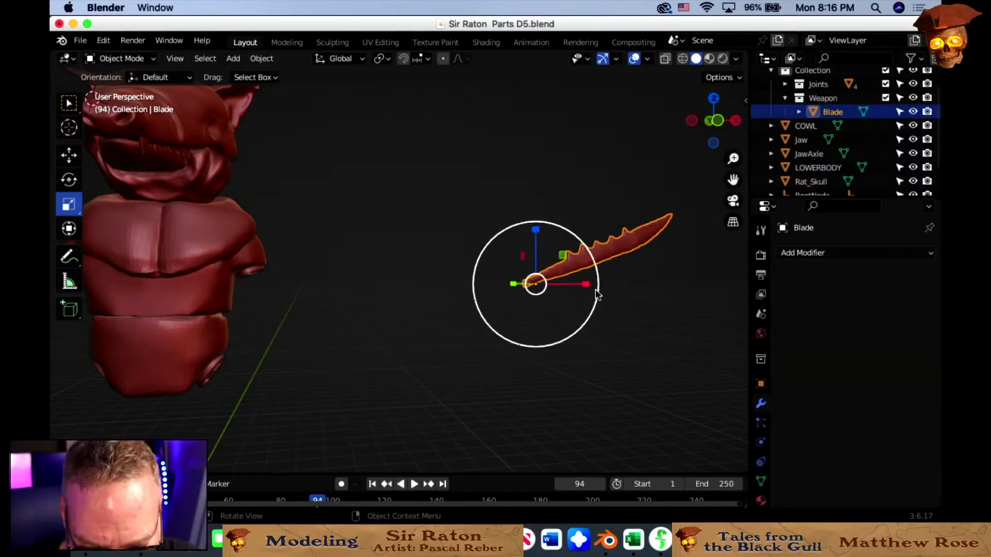
key("g")
left_click(362, 326)
scroll(380, 343, "down", 3)
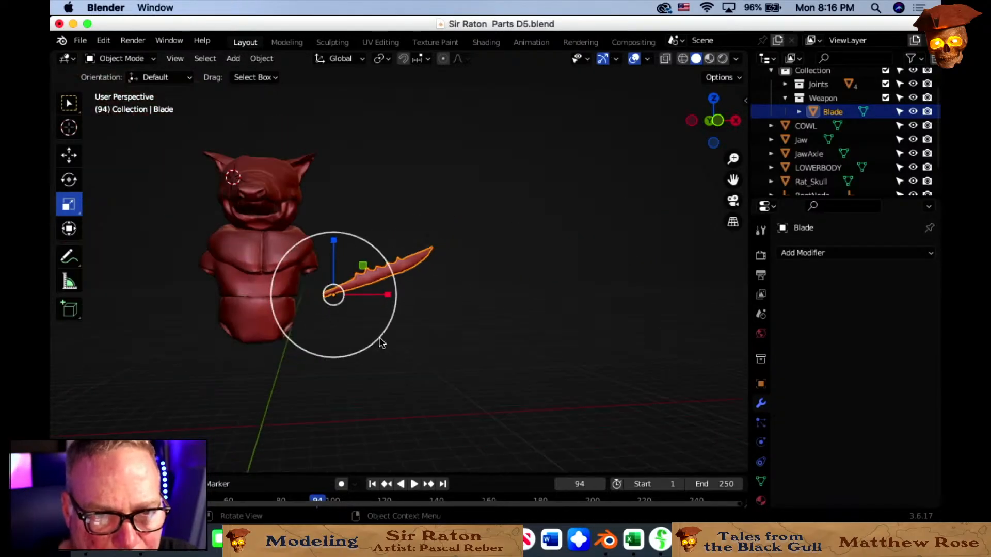
Put Rat_Skull into Sculpt Mode with the Inflate/Deflate brush active.
scroll(379, 331, "up", 5)
middle_click_drag(439, 337, 456, 308)
scroll(542, 294, "up", 4)
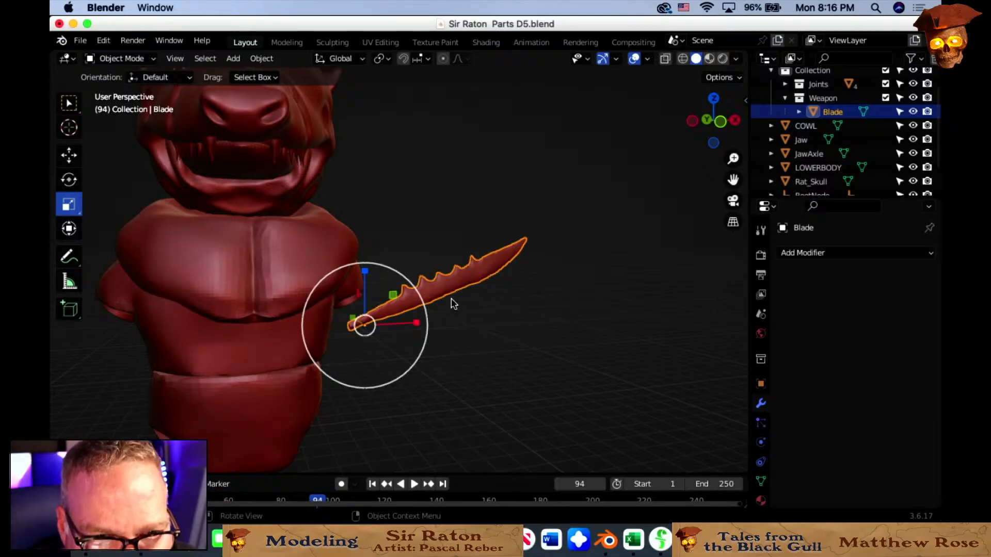
scroll(449, 287, "down", 2)
scroll(449, 283, "up", 4)
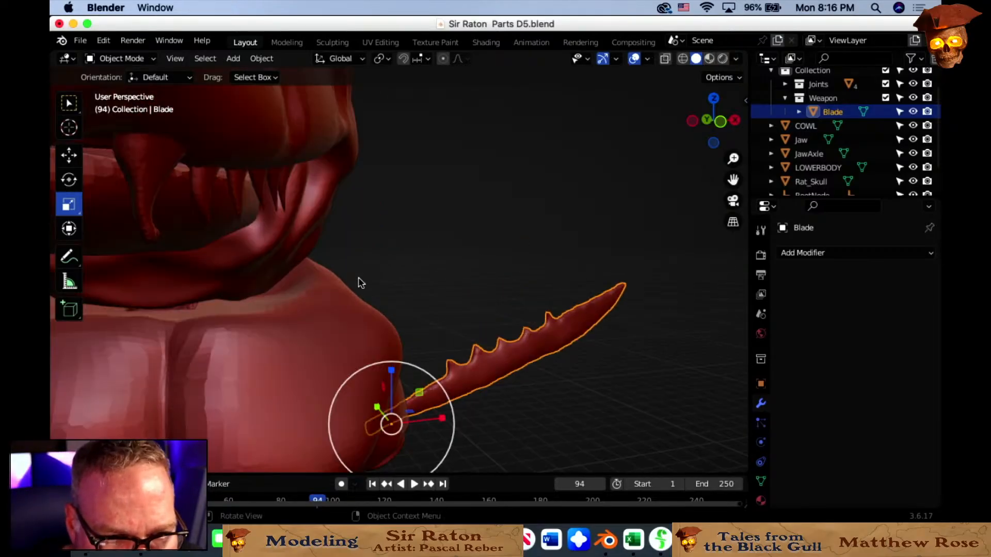
scroll(361, 283, "down", 2)
scroll(398, 274, "up", 2)
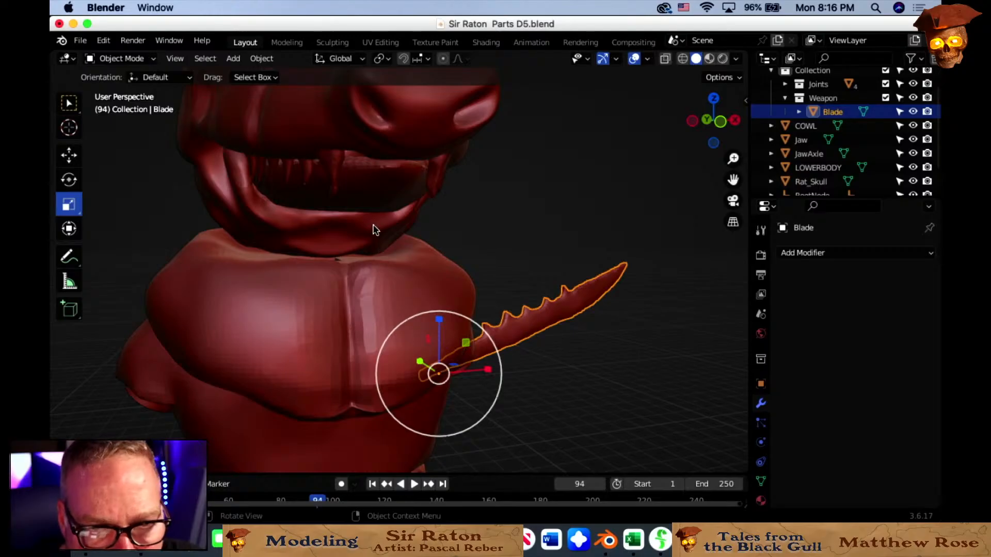
left_click(279, 183)
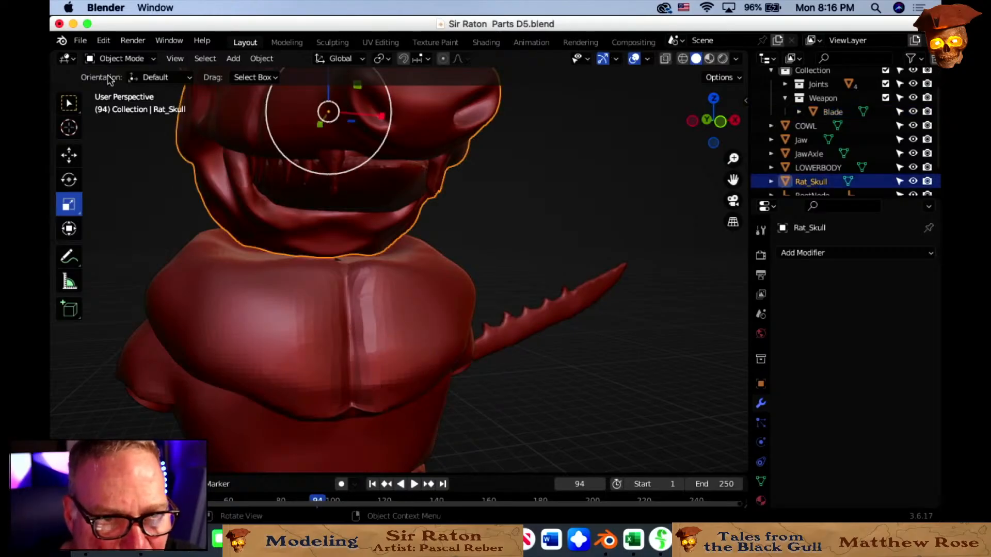
left_click(116, 59)
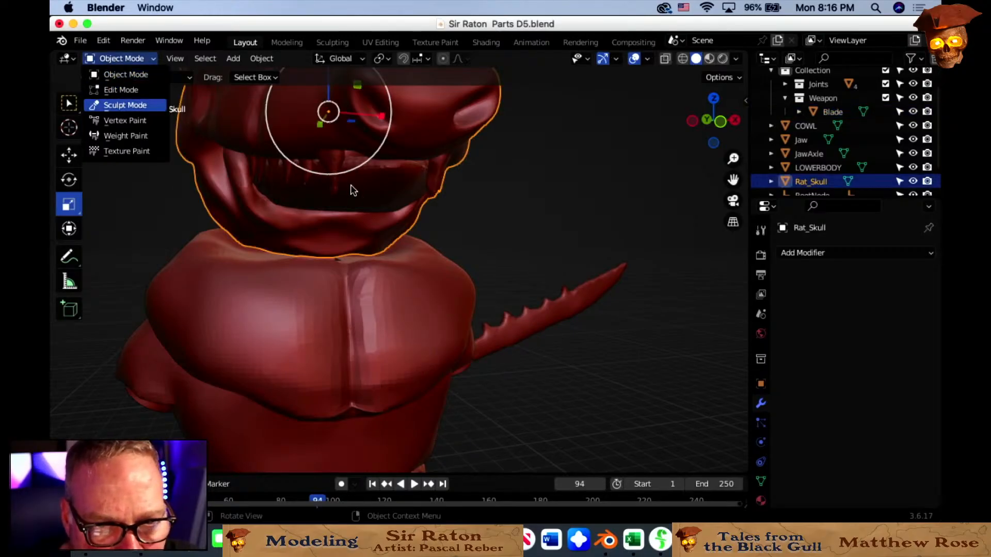
key("Return")
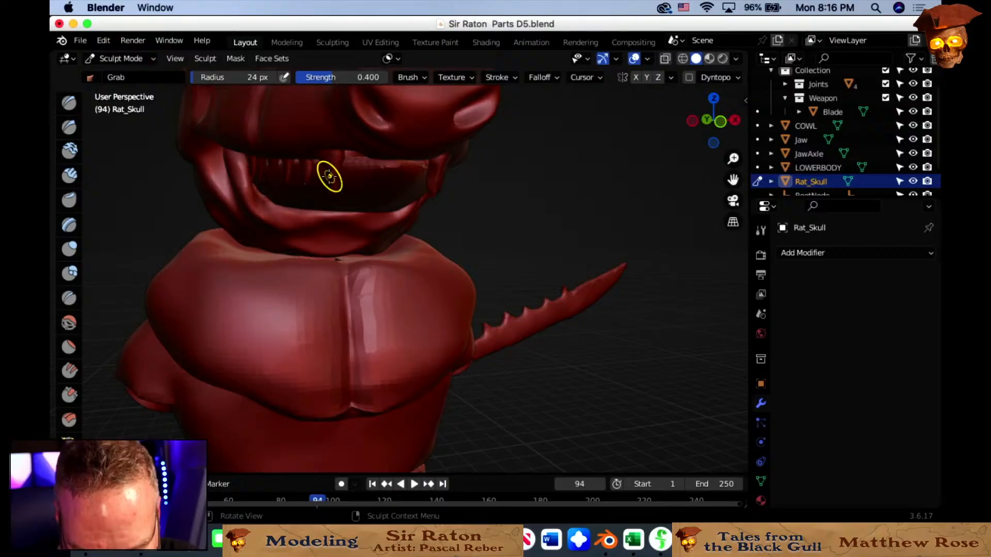
left_click(70, 249)
Thicken the thin lower part of the front fang on the rat's right side with the Inflate/Deflate brush.
middle_click_drag(295, 215, 326, 237)
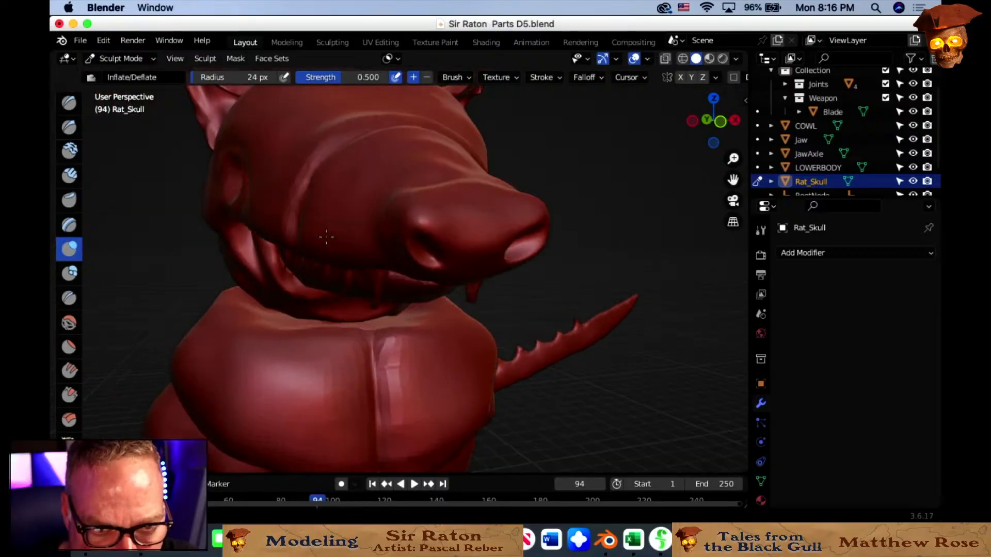
middle_click_drag(413, 292, 400, 266)
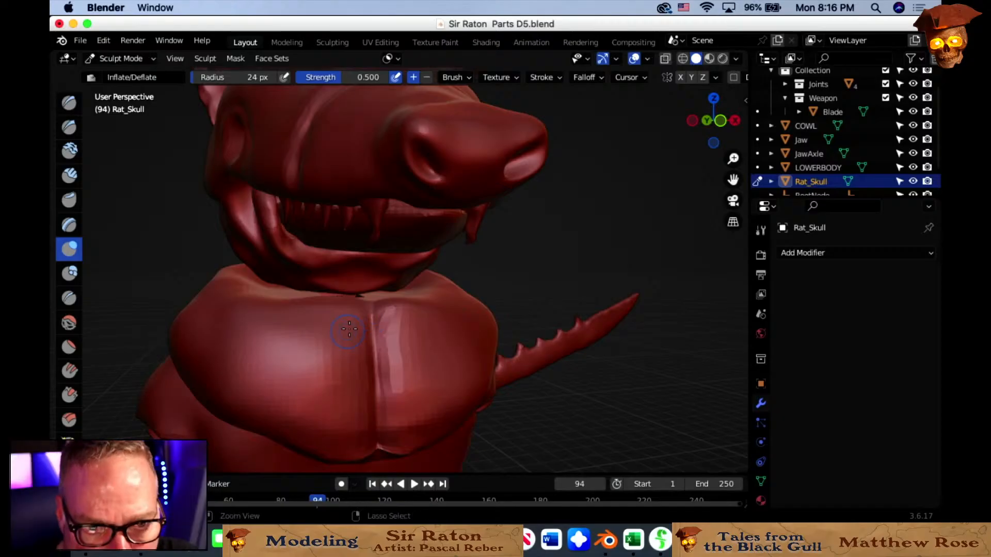
middle_click_drag(349, 329, 463, 255)
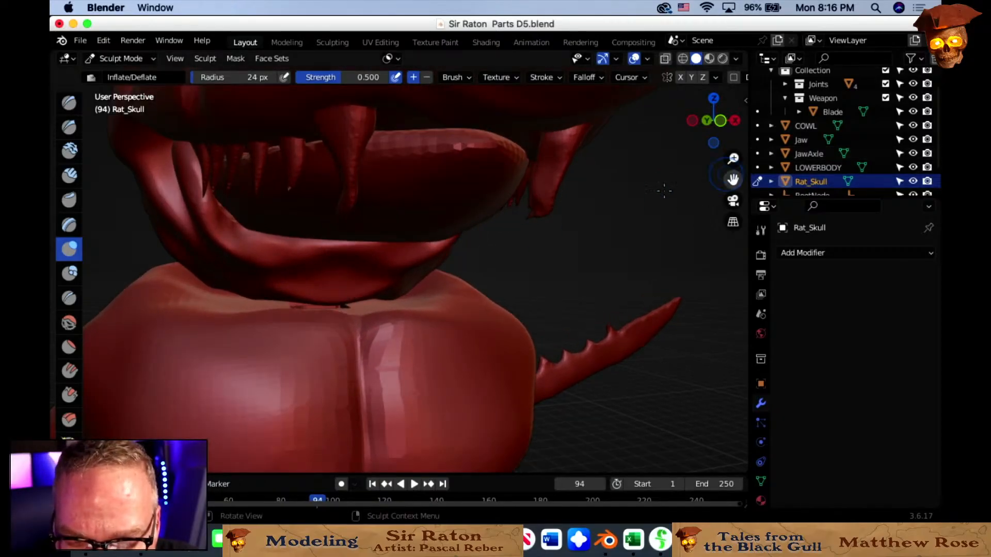
middle_click_drag(466, 238, 199, 225)
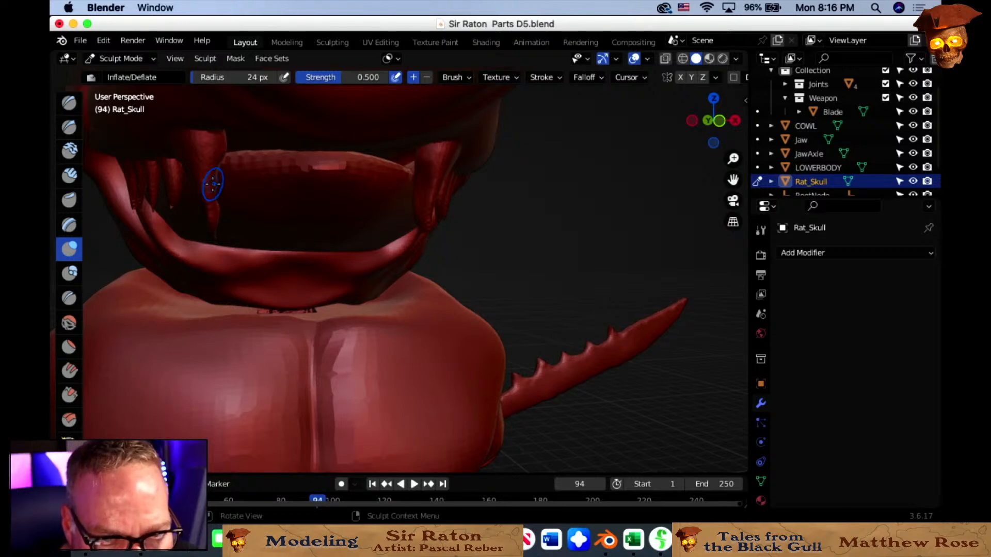
mouse_move(212, 210)
middle_mouse_down()
mouse_move(211, 199)
mouse_move(210, 214)
mouse_move(276, 221)
mouse_move(478, 210)
middle_mouse_up()
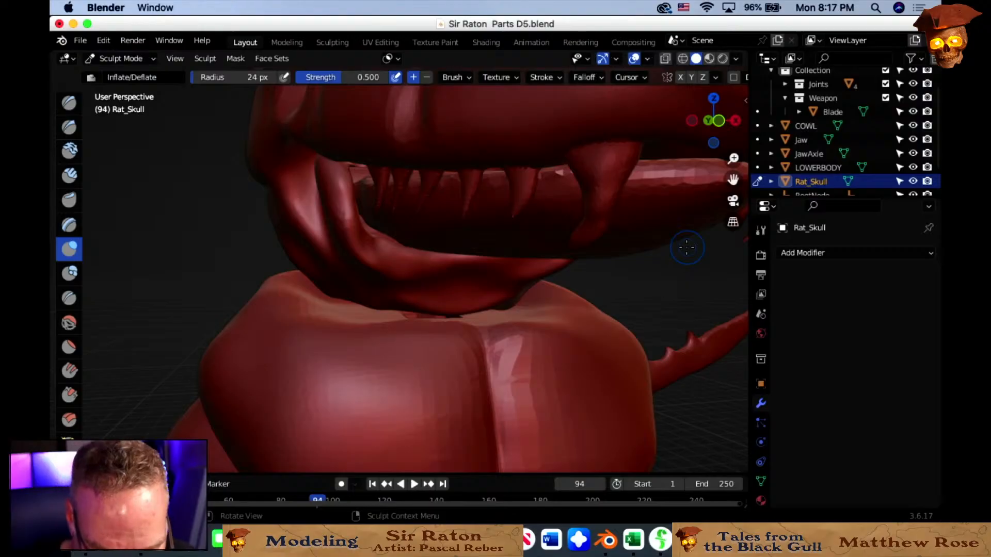
Inflate the lower part and tip of the front fang on the rat's left side.
mouse_move(579, 205)
middle_mouse_down()
mouse_move(470, 234)
mouse_move(557, 219)
mouse_move(458, 227)
middle_mouse_up()
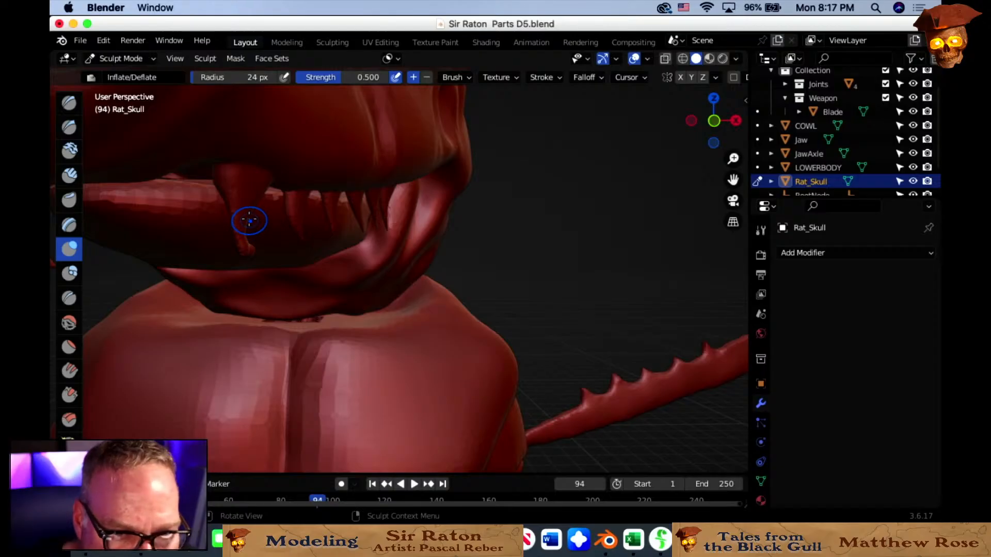
left_click_drag(248, 215, 243, 230)
middle_click_drag(243, 239, 196, 234)
mouse_move(132, 182)
left_mouse_down()
mouse_move(136, 194)
mouse_move(128, 188)
left_mouse_up()
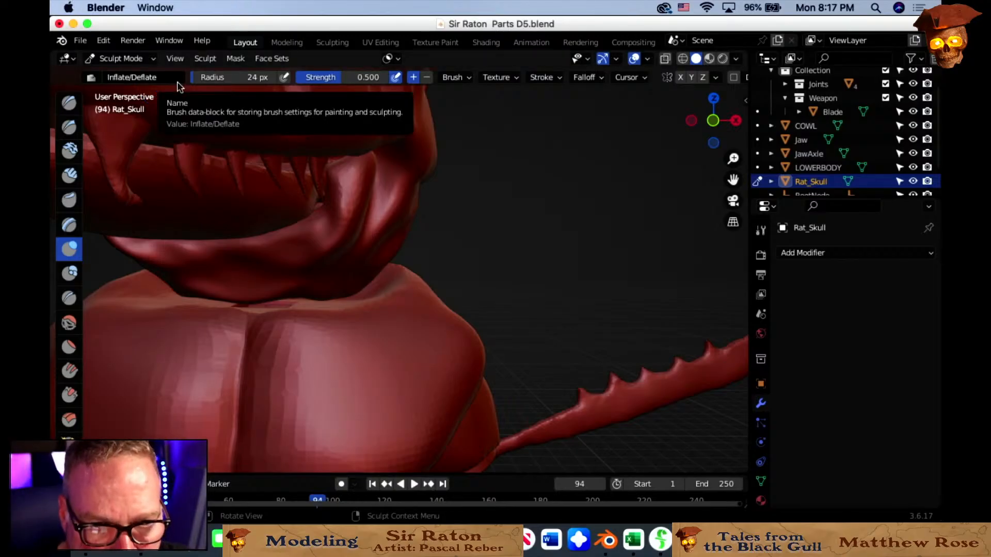
mouse_move(228, 196)
middle_mouse_down("shift")
mouse_move(294, 217)
mouse_move(231, 212)
middle_mouse_up("shift")
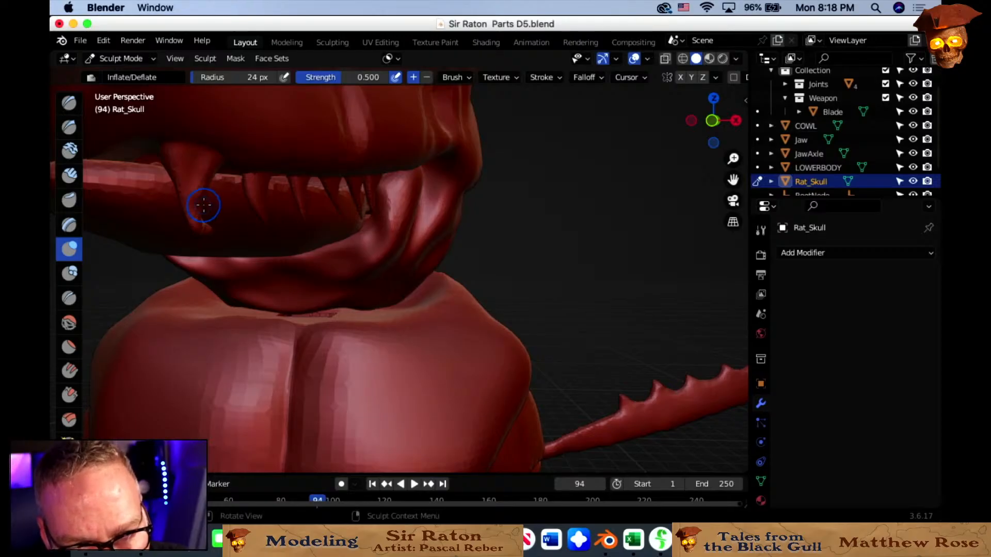
middle_click_drag(204, 204, 450, 195)
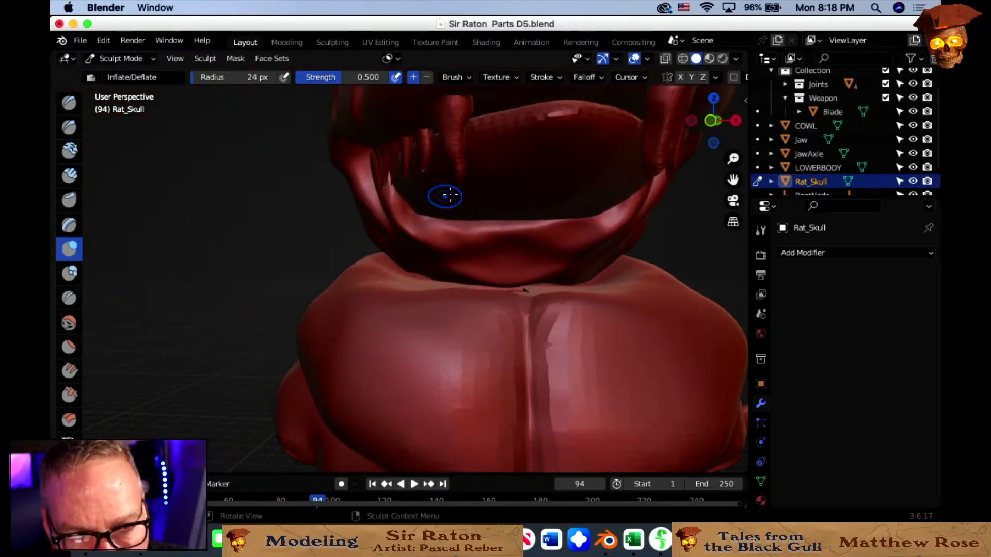
middle_click_drag(511, 194, 463, 203)
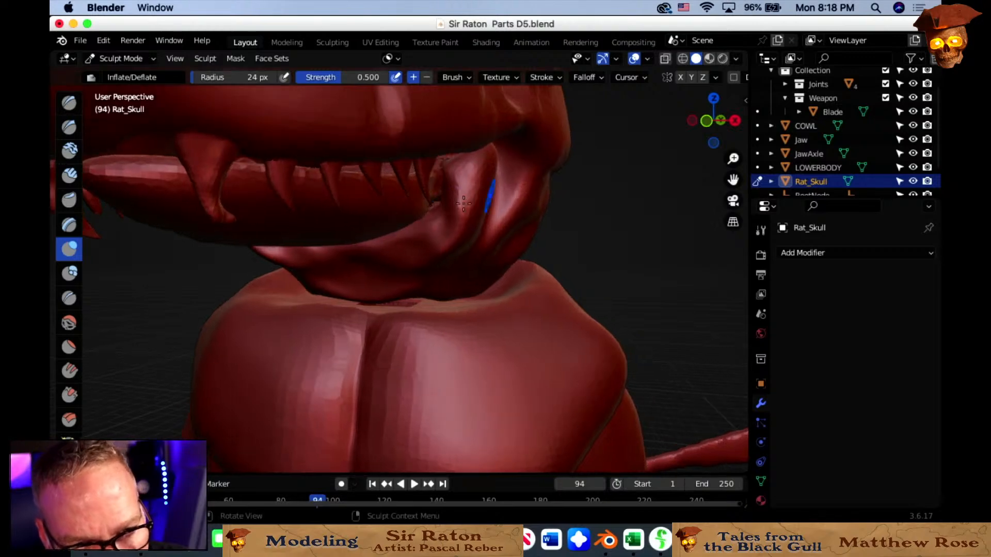
left_click_drag(206, 200, 217, 206)
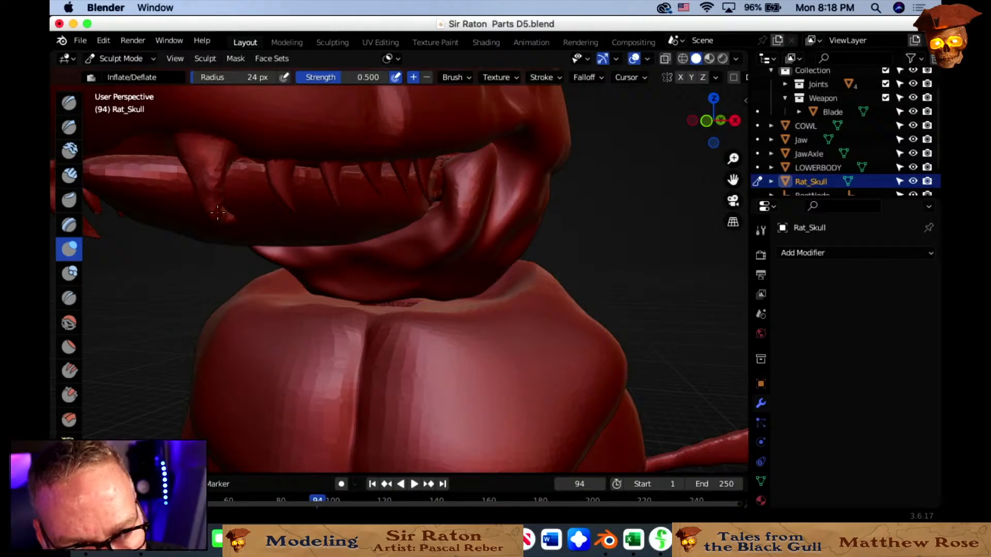
left_click_drag(218, 212, 232, 206)
Examine the thickened fangs from the front and the side of the rat's head.
scroll(282, 208, "down", 8)
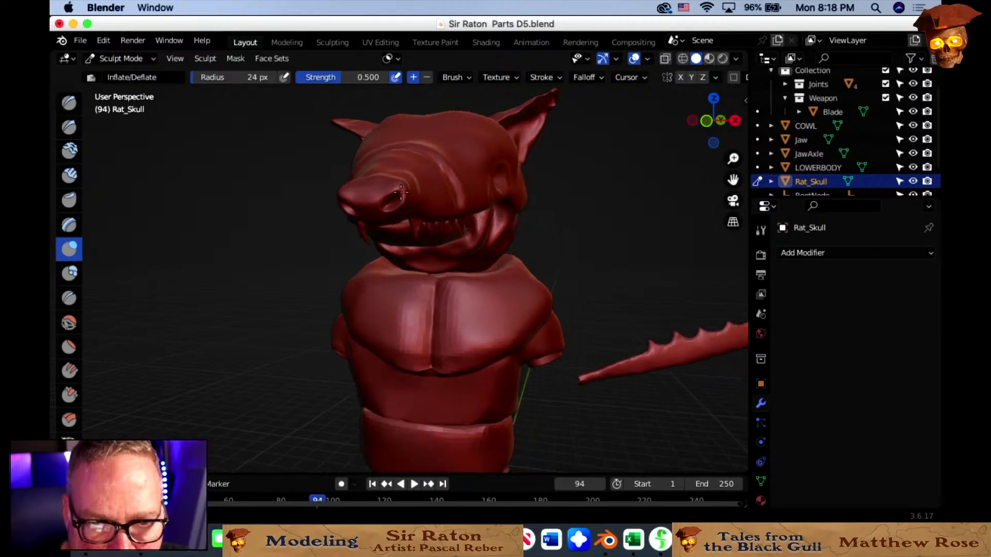
mouse_move(424, 208)
middle_mouse_down("shift")
mouse_move(330, 191)
mouse_move(440, 183)
mouse_move(408, 193)
middle_mouse_up("shift")
scroll(440, 183, "down", 3)
middle_click_drag(444, 198, 374, 208, "shift")
scroll(374, 208, "up", 2)
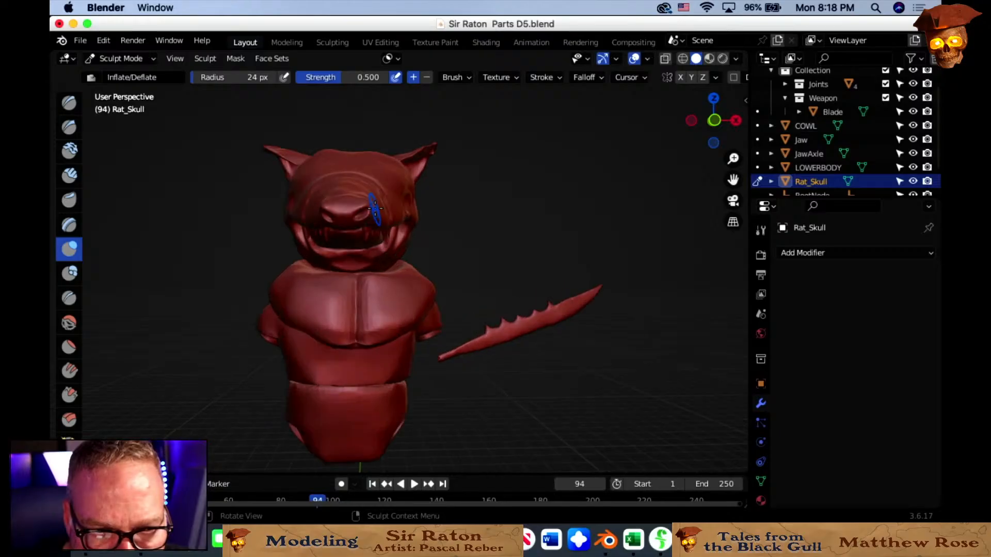
scroll(375, 208, "up", 6)
middle_click_drag(304, 182, 389, 227, "shift")
scroll(308, 216, "down", 3)
scroll(509, 211, "up", 3)
scroll(558, 220, "down", 8)
scroll(389, 227, "up", 6)
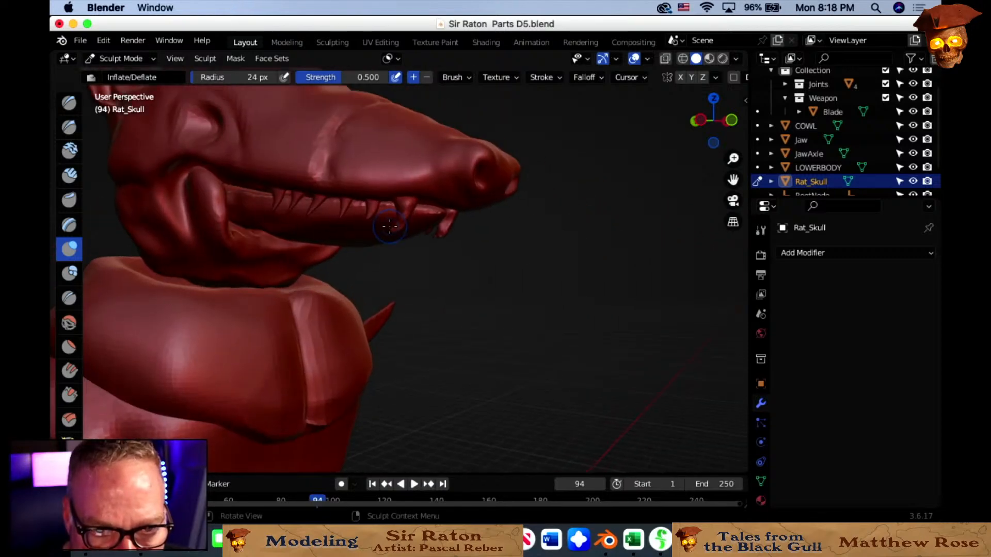
Reshape the tips of both front fangs with the Grab brush, enlarging its radius to 57 px.
scroll(391, 225, "up", 5)
middle_click_drag(420, 174, 427, 195, "shift")
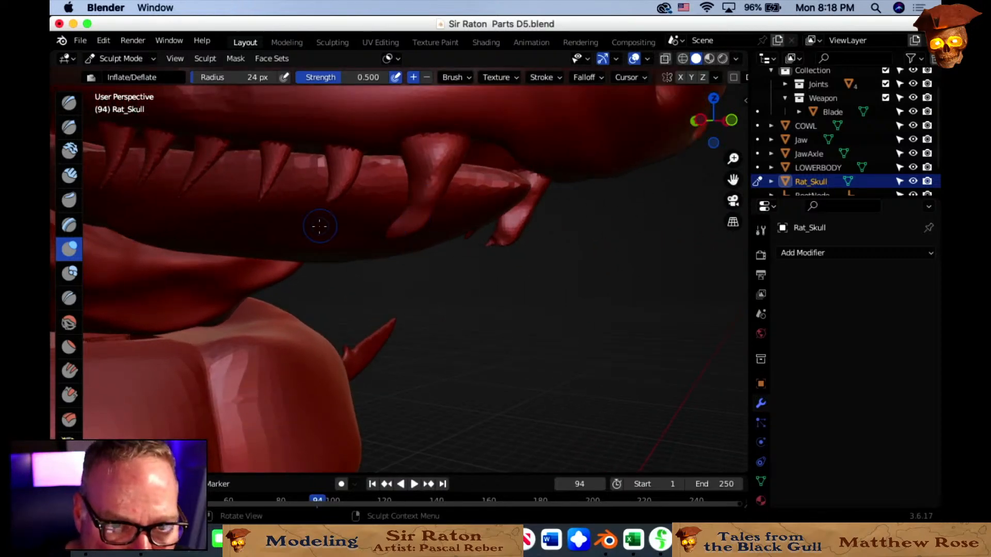
key("g")
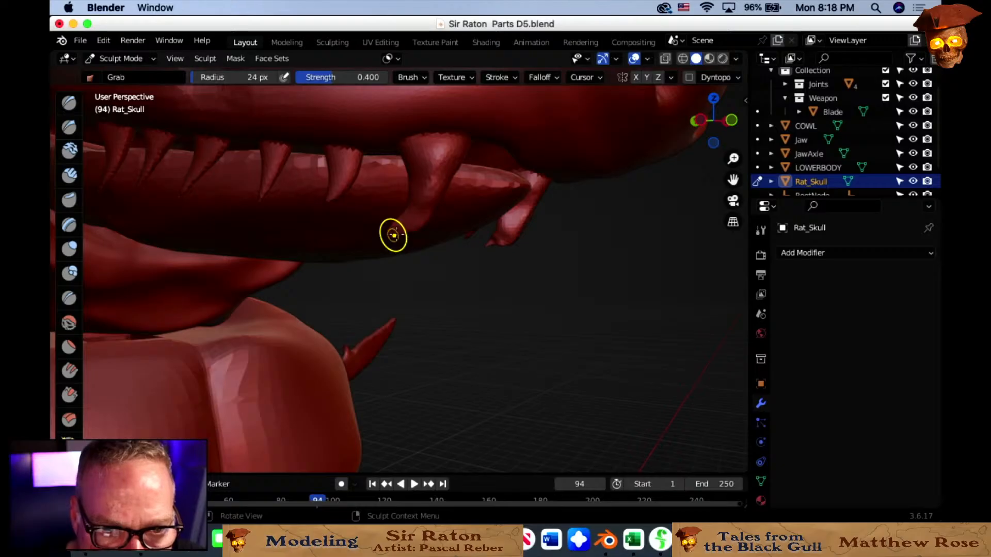
left_click_drag(393, 235, 407, 228)
key("f")
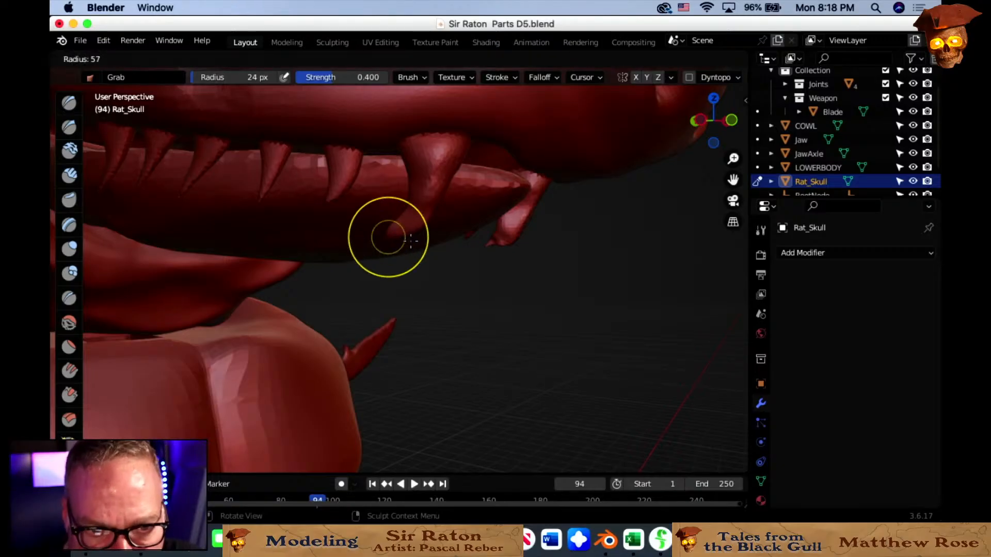
left_click(388, 237)
mouse_move(416, 224)
left_mouse_down()
mouse_move(400, 228)
mouse_move(416, 228)
left_mouse_up()
mouse_move(505, 230)
left_mouse_down()
mouse_move(485, 241)
mouse_move(502, 238)
left_mouse_up()
mouse_move(526, 256)
middle_mouse_down()
mouse_move(552, 247)
mouse_move(537, 231)
middle_mouse_up()
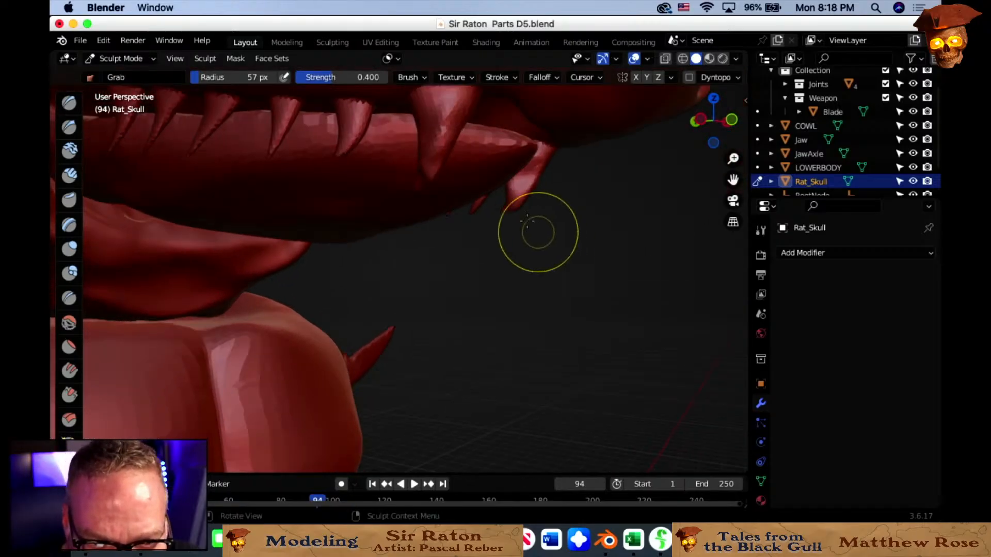
mouse_move(524, 177)
left_mouse_down()
mouse_move(504, 196)
mouse_move(411, 192)
mouse_move(422, 186)
left_mouse_up()
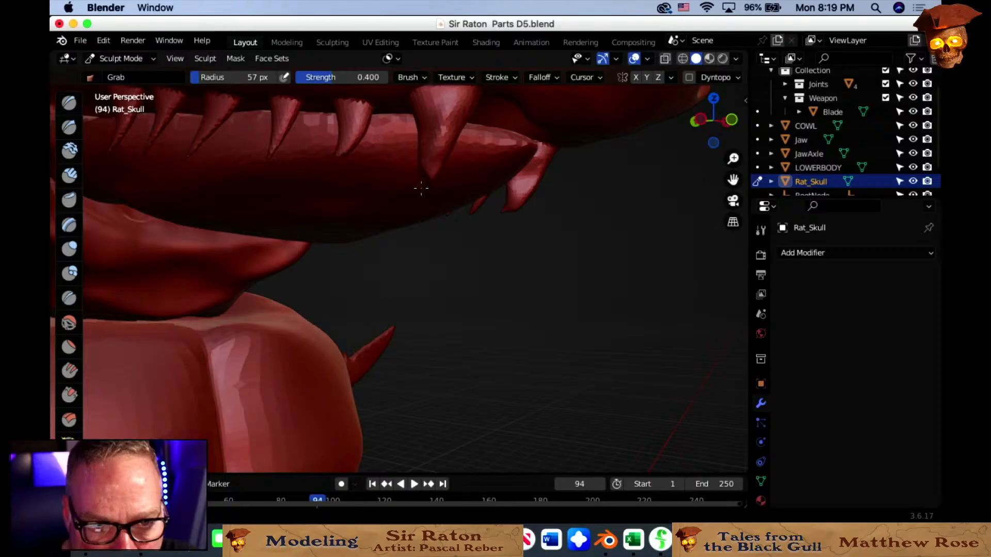
In Object Mode, place the 3D cursor on the front fang and set Rat_Skull's origin to its geometry.
scroll(418, 219, "down", 10)
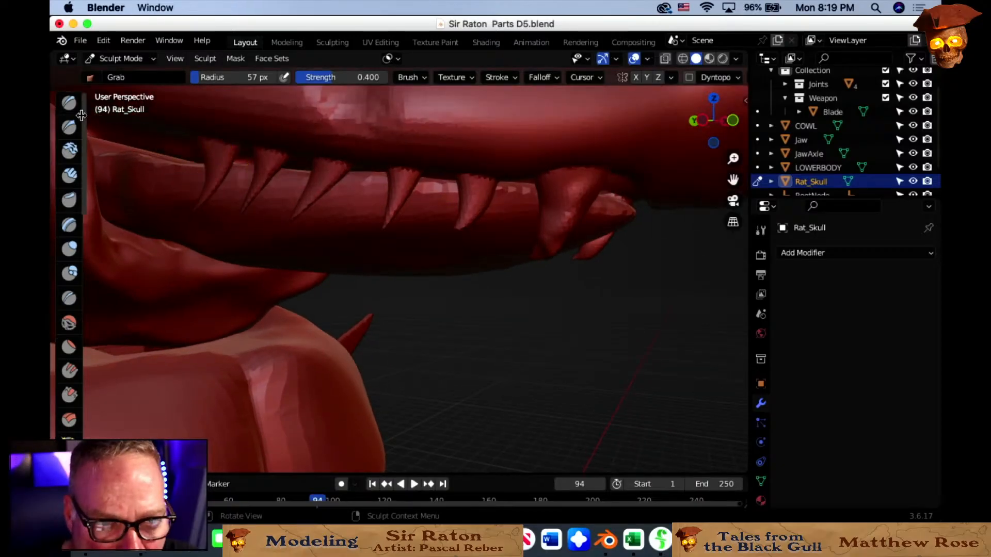
left_click(141, 59)
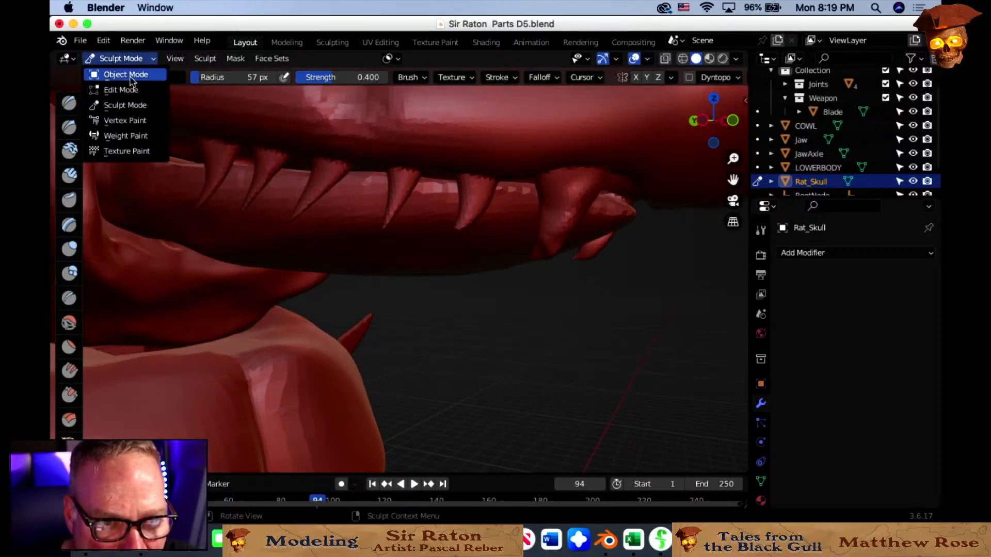
left_click(132, 74)
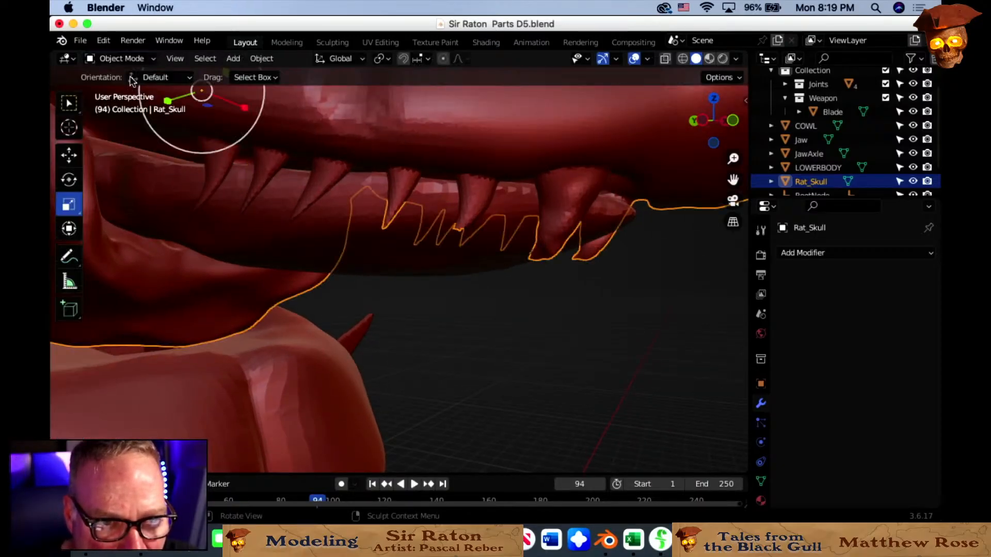
left_click(73, 131)
right_click(552, 223)
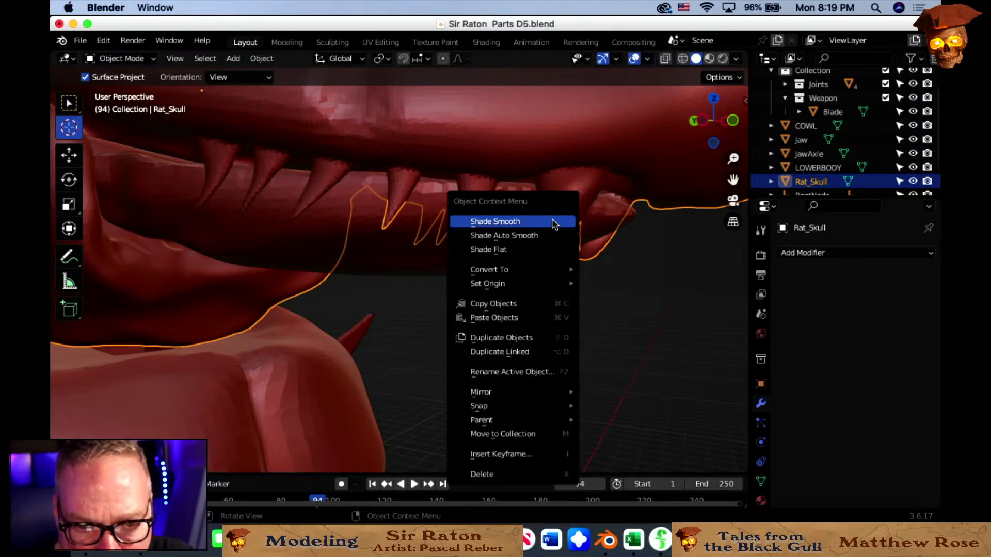
mouse_move(557, 285)
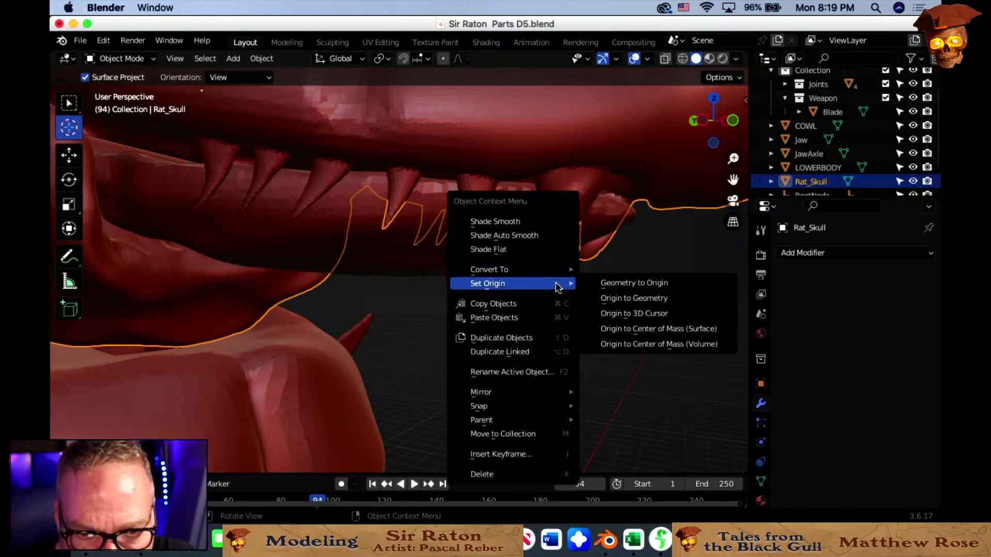
left_click(640, 299)
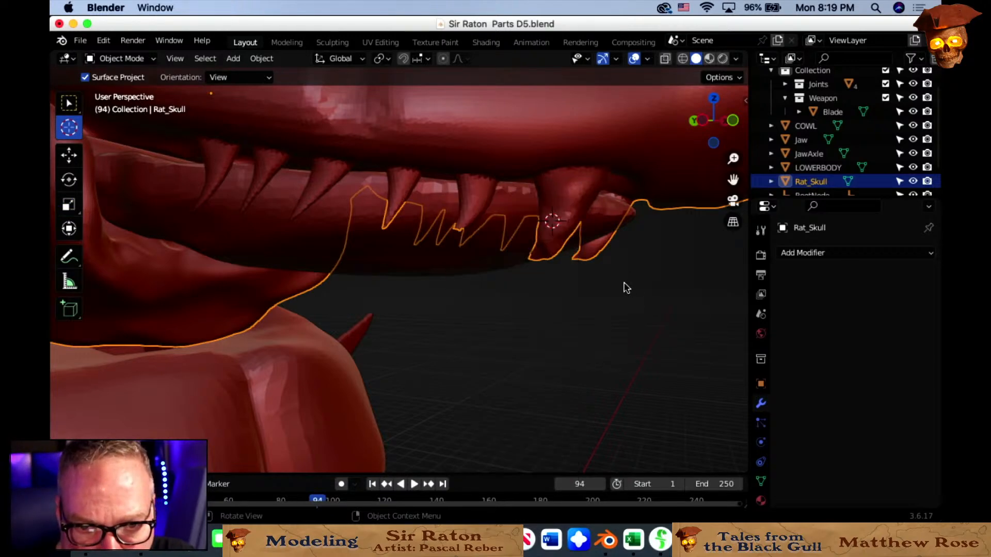
right_click(560, 231)
mouse_move(558, 230)
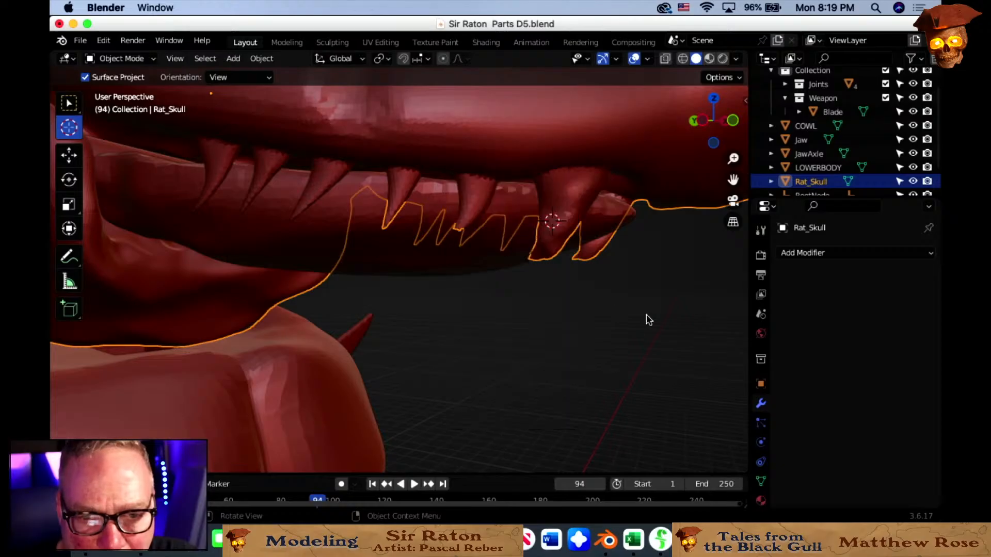
Close in on the front fang from the front view and return Rat_Skull to Sculpt Mode.
middle_click_drag(648, 320, 544, 306)
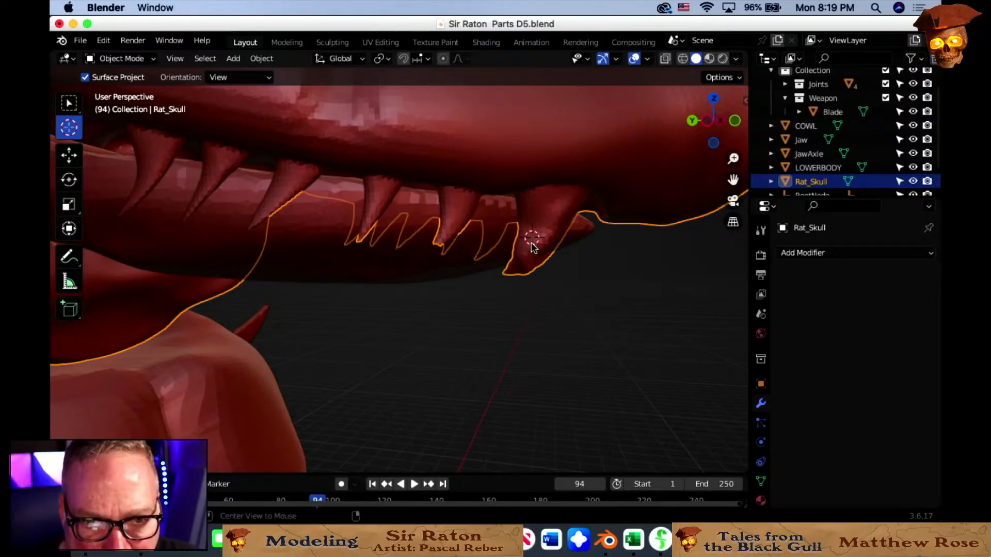
scroll(533, 247, "down", 8)
middle_click_drag(482, 281, 460, 301)
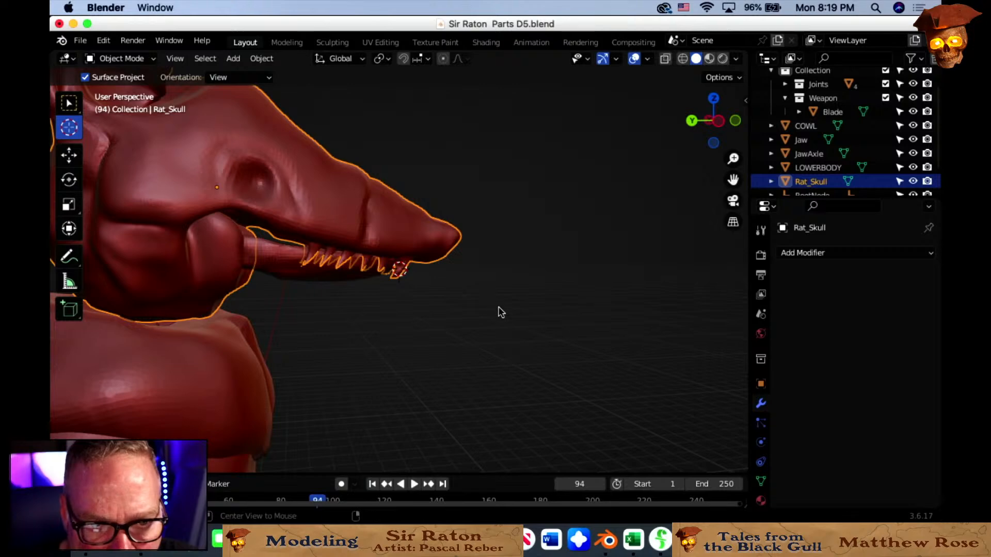
key("KP_1")
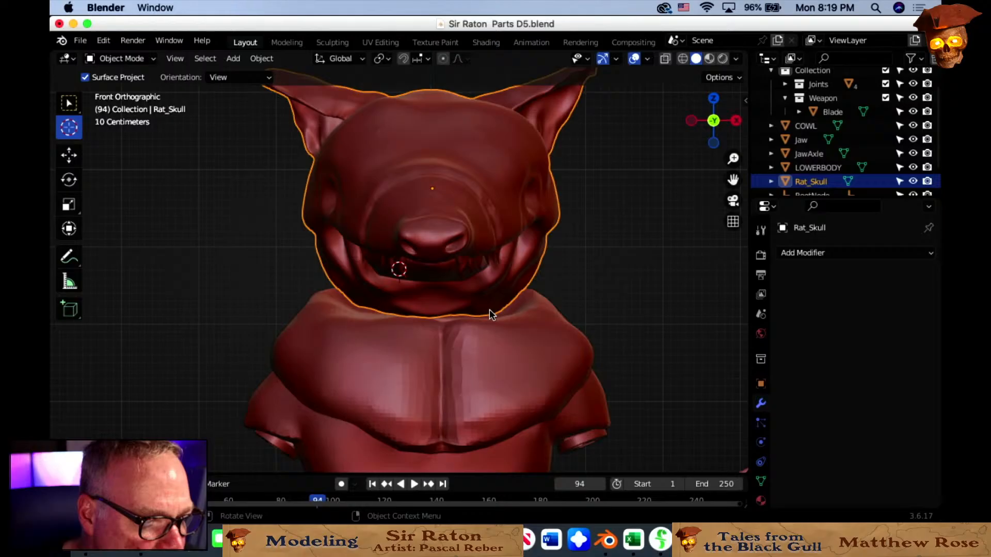
scroll(502, 319, "up", 4)
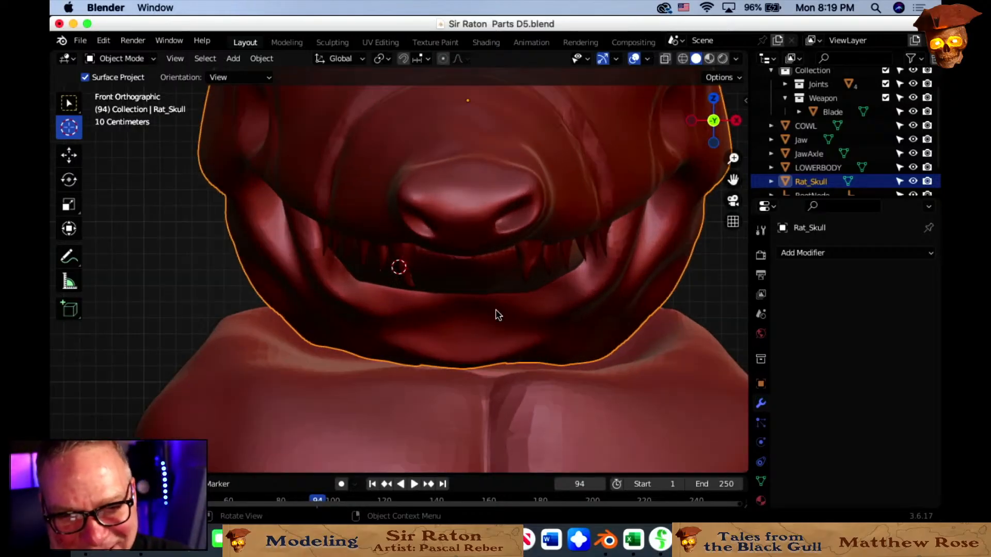
scroll(506, 304, "up", 8)
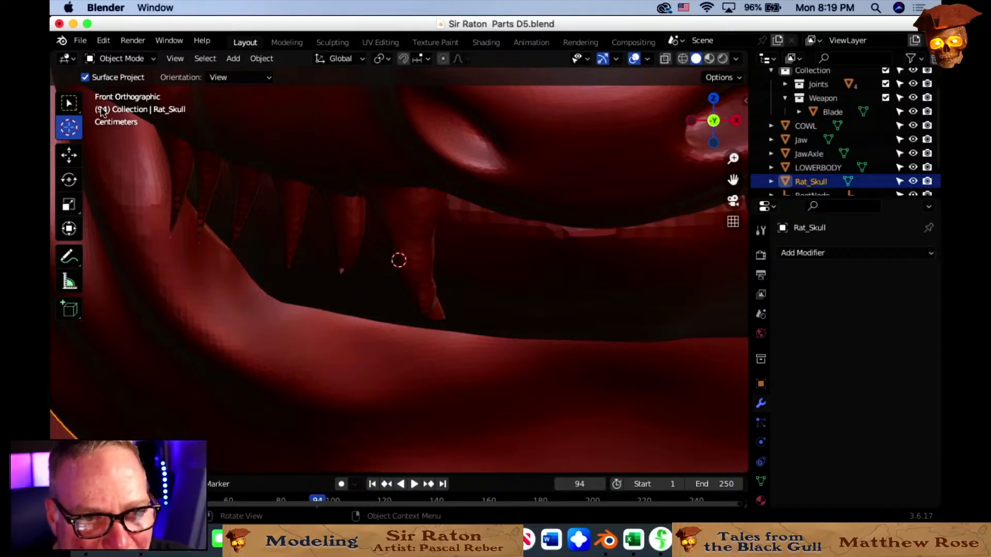
left_click(69, 104)
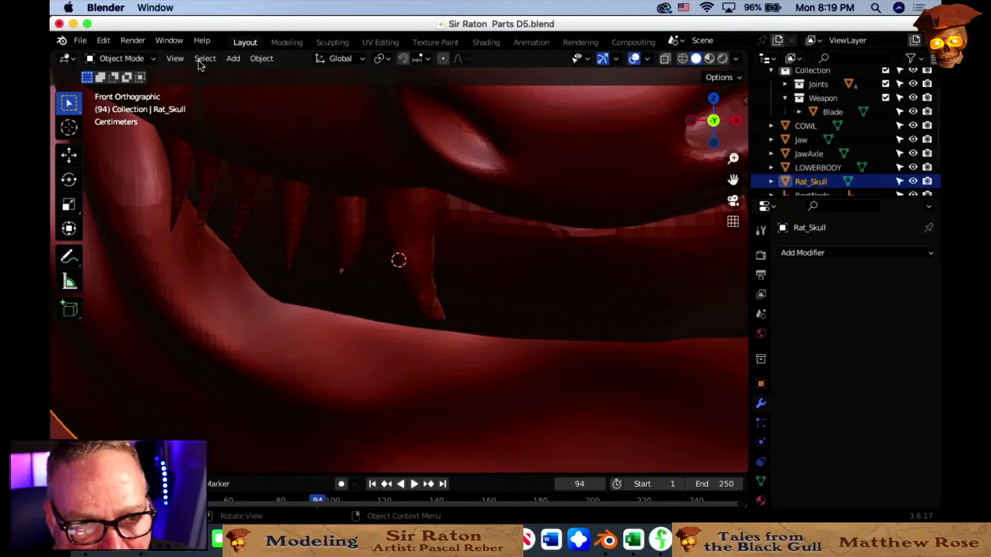
left_click(116, 60)
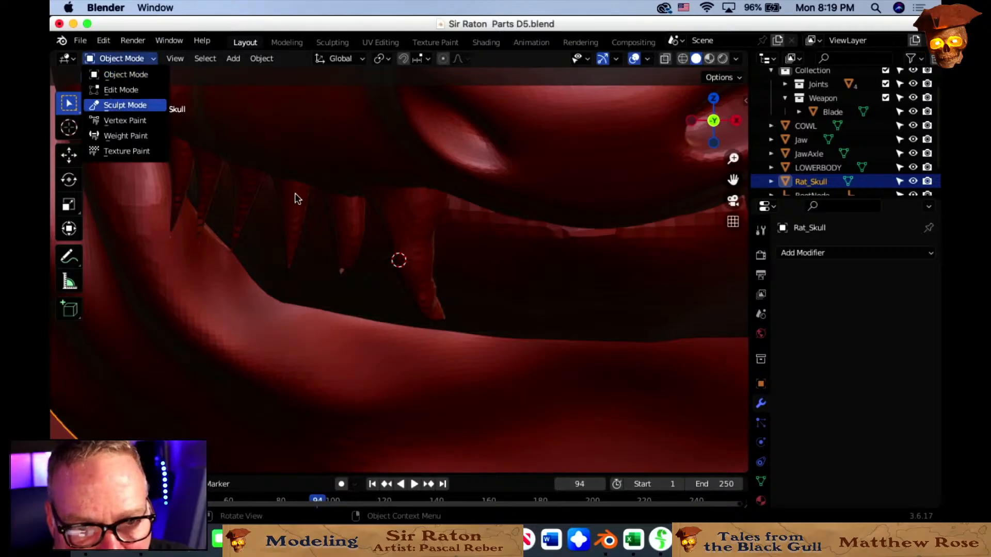
key("Return")
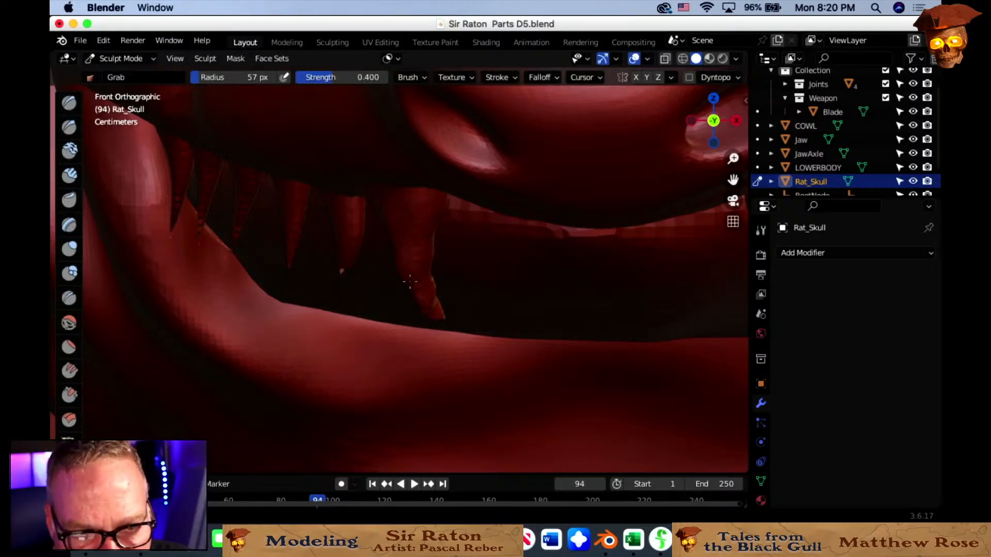
middle_click_drag(447, 284, 430, 254)
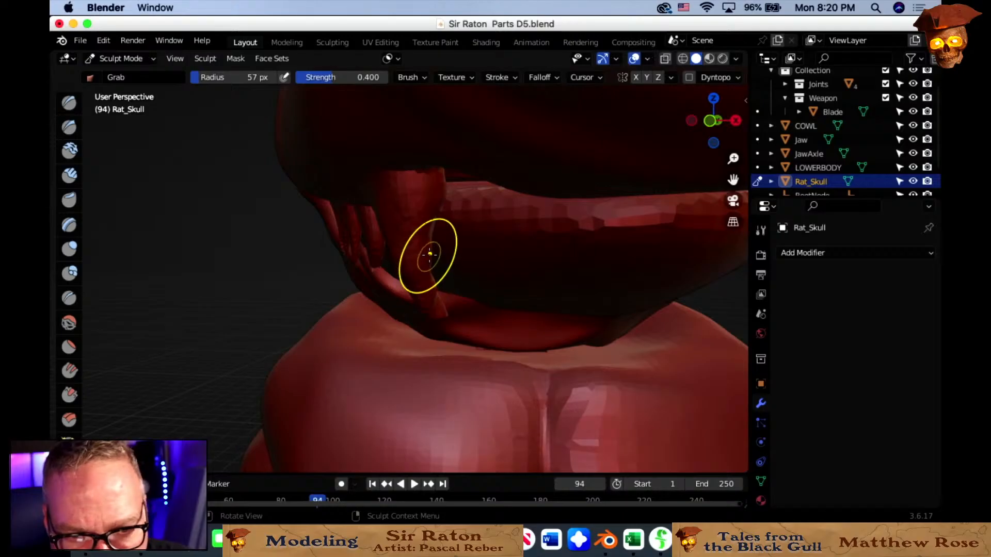
Adjust the length and tip of the rat skull's front fang with the Grab brush, working from several sides.
left_click_drag(429, 254, 434, 257)
mouse_move(444, 316)
left_mouse_down()
mouse_move(427, 311)
mouse_move(473, 302)
left_mouse_up()
middle_click_drag(473, 302, 415, 294)
left_click_drag(441, 310, 433, 301)
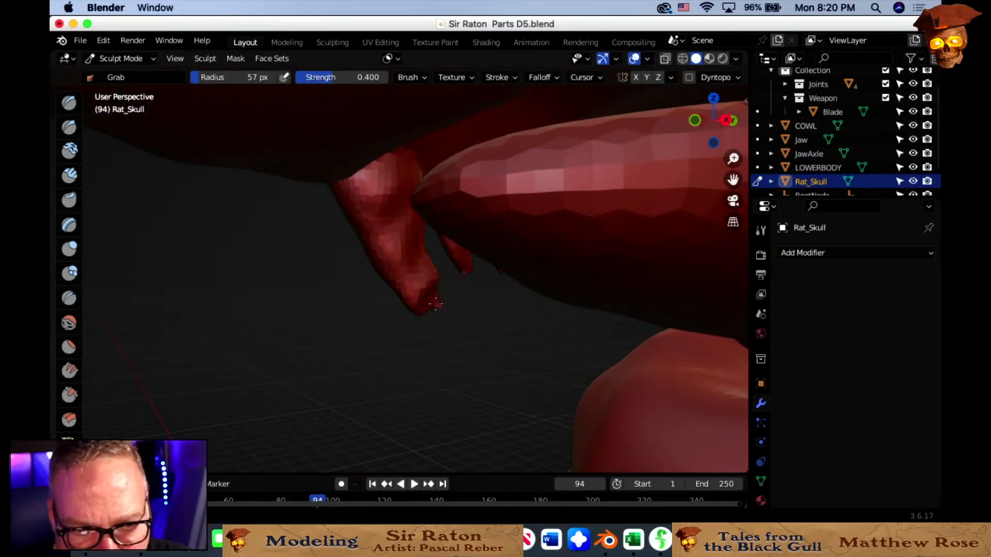
mouse_move(435, 310)
middle_mouse_down()
mouse_move(433, 342)
mouse_move(294, 278)
mouse_move(257, 284)
middle_mouse_up()
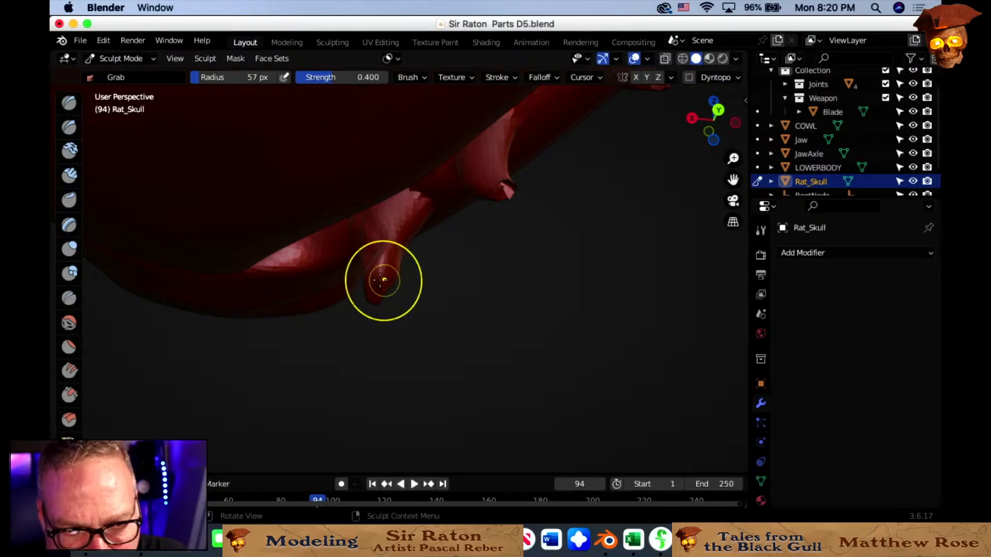
left_click_drag(380, 280, 380, 285)
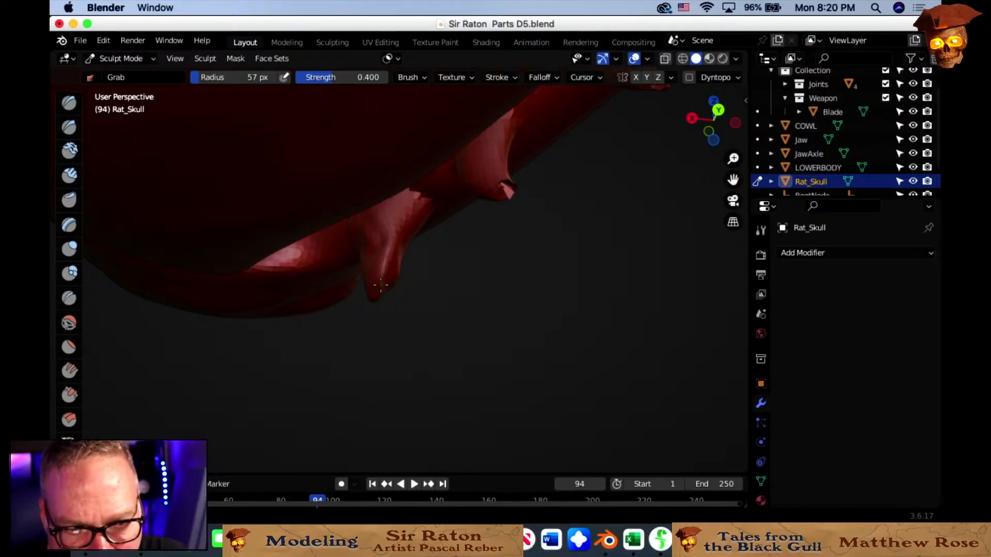
mouse_move(447, 296)
middle_mouse_down()
mouse_move(379, 306)
mouse_move(365, 297)
middle_mouse_up()
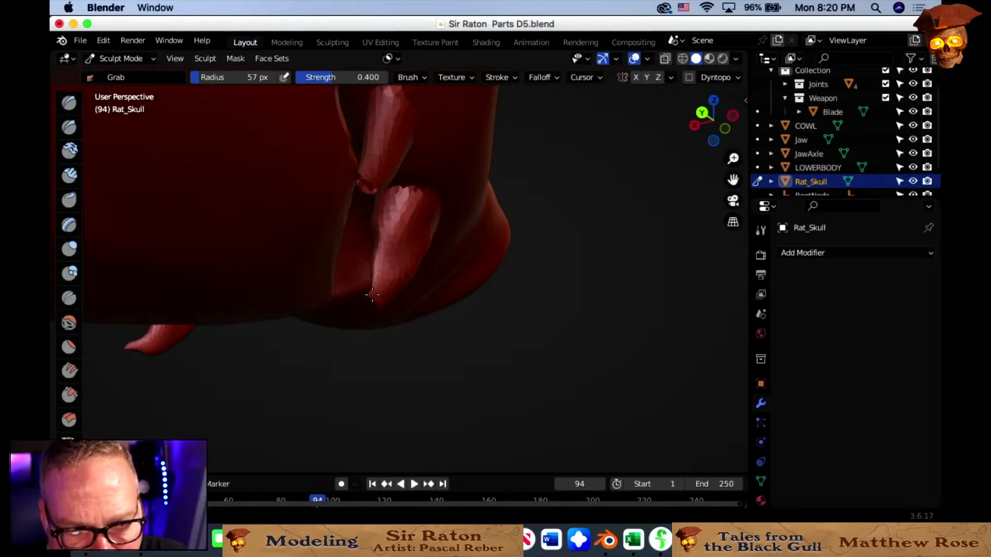
Reduce the Grab brush radius to 29 px and refine the front fang's tip into a cleaner point.
key("f")
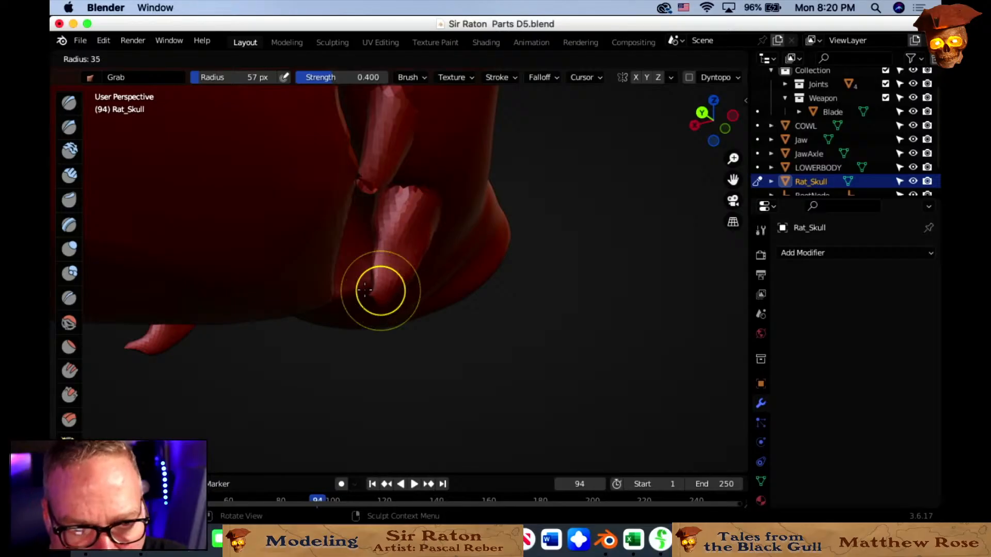
left_click(360, 290)
middle_click_drag(372, 290, 347, 327)
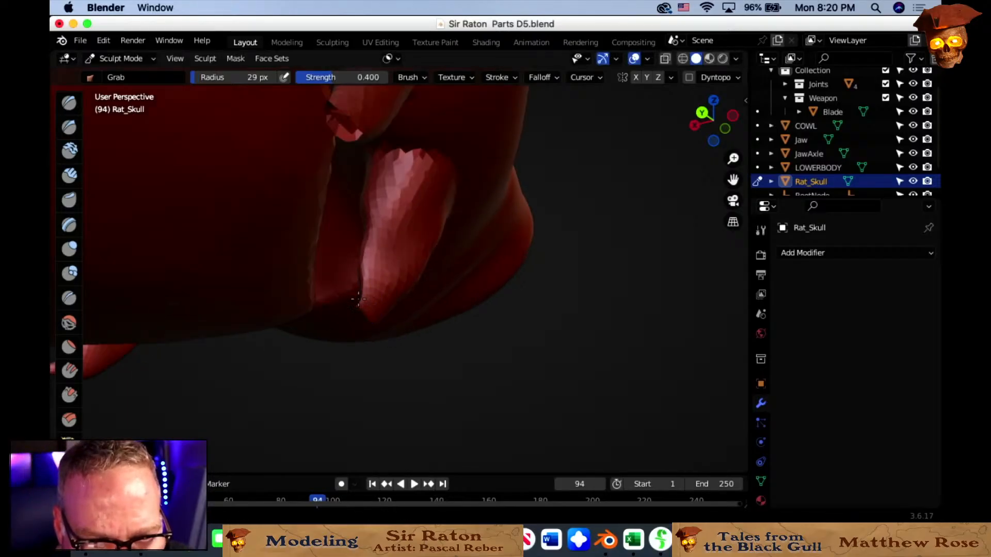
mouse_move(361, 309)
middle_mouse_down()
mouse_move(579, 336)
mouse_move(430, 332)
middle_mouse_up()
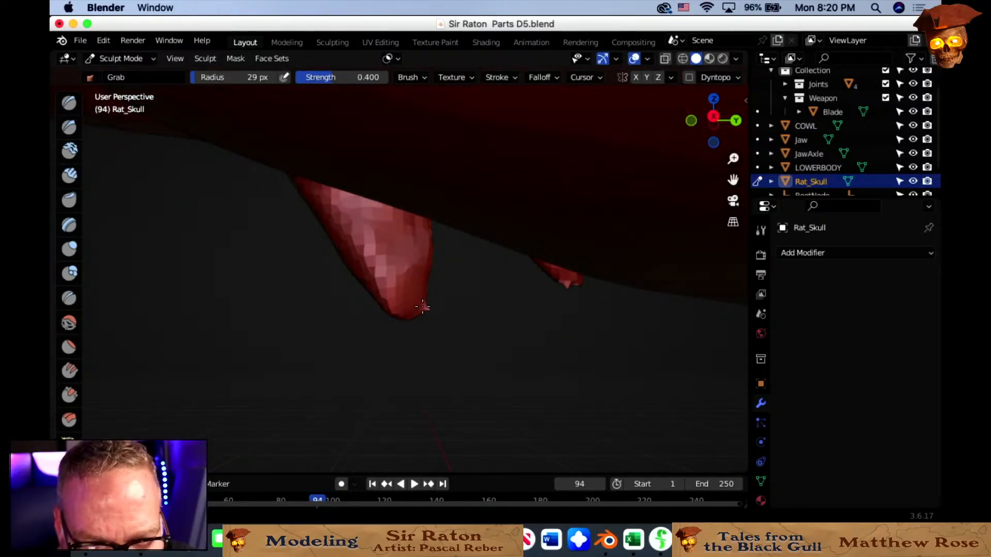
scroll(431, 309, "up", 3)
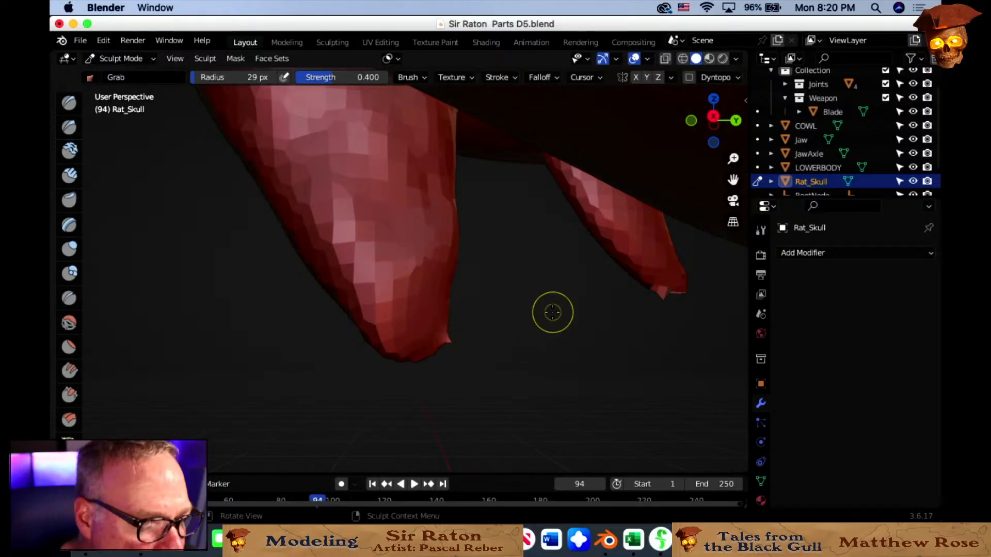
scroll(599, 321, "down", 5)
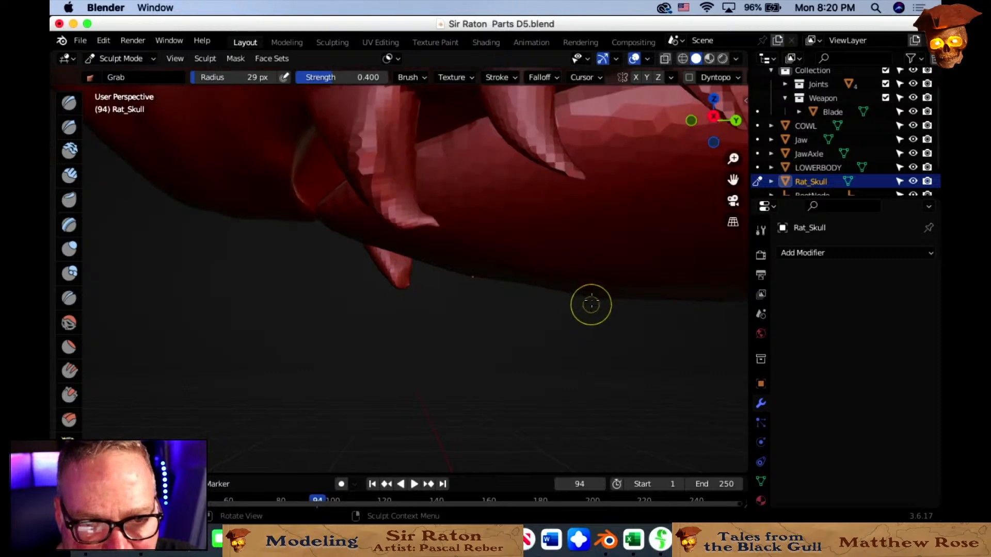
scroll(588, 309, "up", 4)
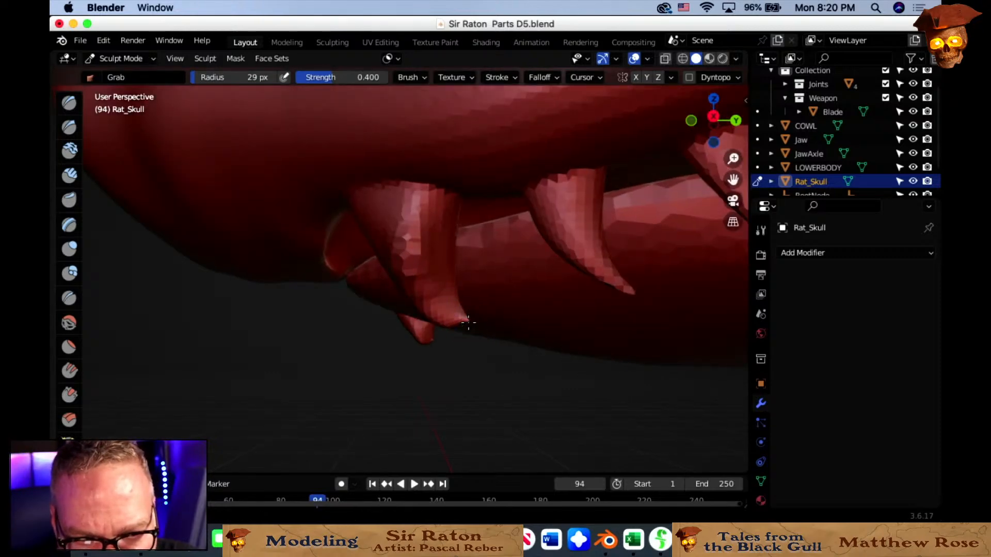
left_click_drag(468, 322, 465, 320)
middle_click_drag(465, 320, 447, 322)
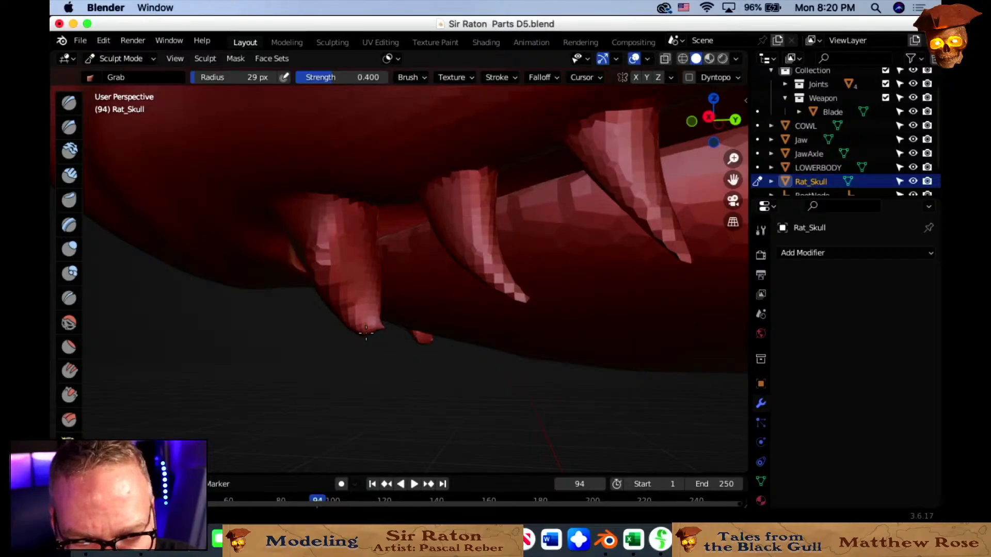
middle_click_drag(366, 331, 310, 323)
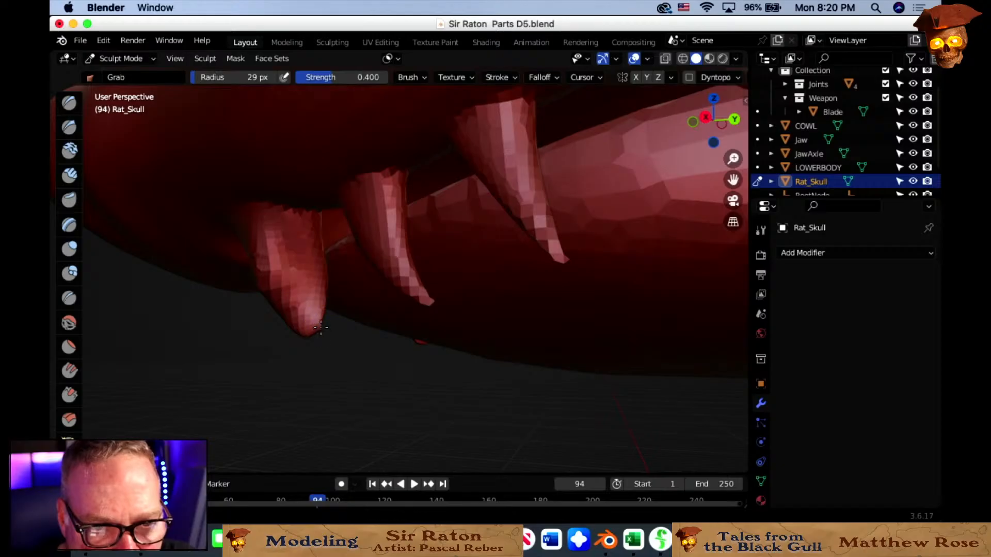
Examine the reshaped fangs and the whole figure from both sides.
scroll(324, 304, "down", 8)
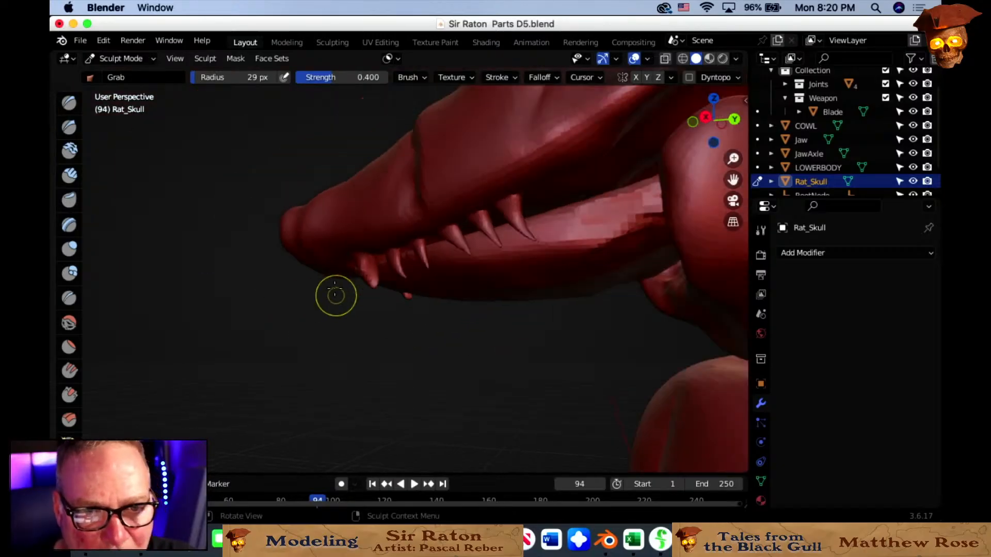
middle_click_drag(370, 295, 495, 289)
scroll(500, 290, "up", 5)
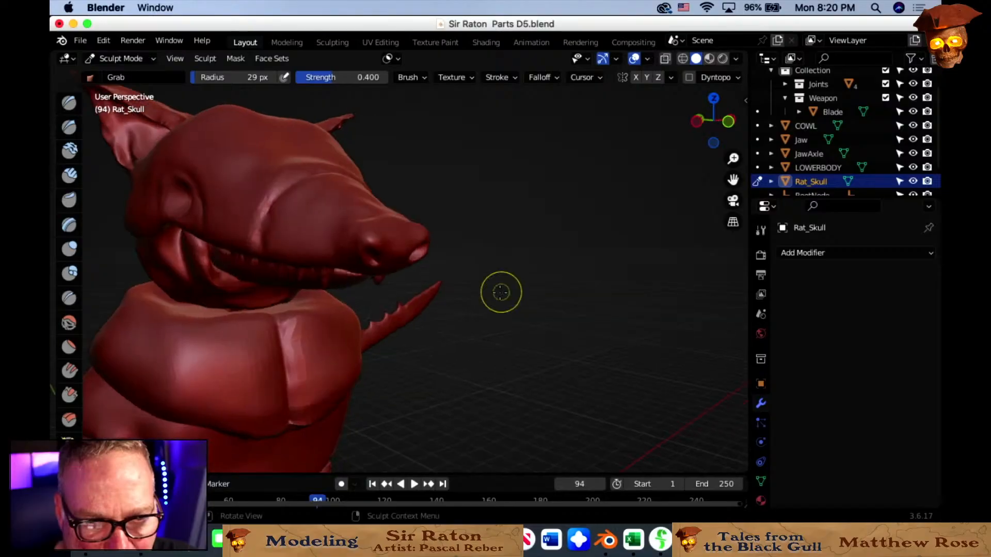
scroll(491, 303, "down", 8)
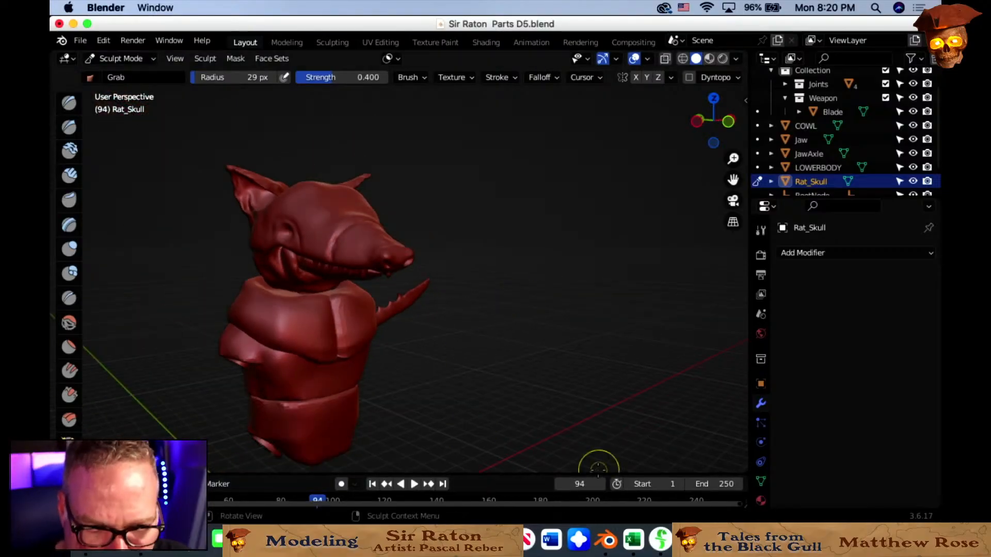
middle_click_drag(410, 354, 554, 282, "shift")
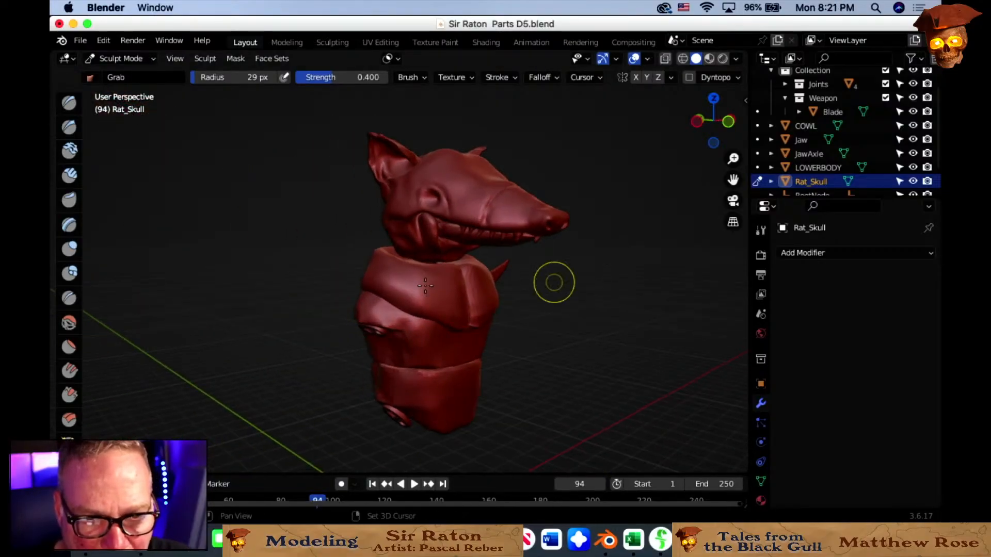
middle_click_drag(561, 347, 657, 296)
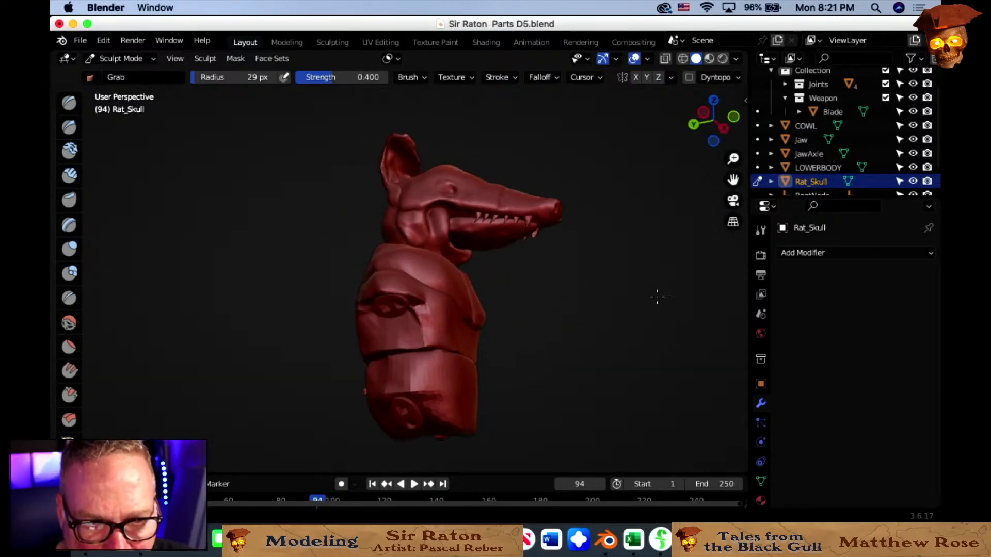
Switch to Object Mode, select the right shoulder joint on the torso and expand the Joints collection.
scroll(535, 343, "up", 3)
mouse_move(535, 343)
middle_mouse_down()
mouse_move(542, 356)
mouse_move(531, 258)
middle_mouse_up()
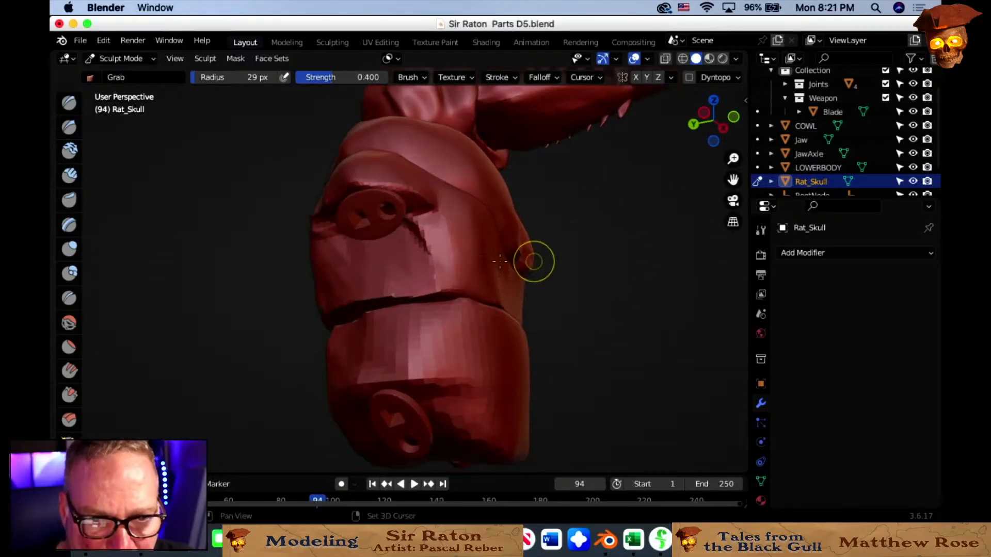
left_click(140, 60)
left_click(135, 74)
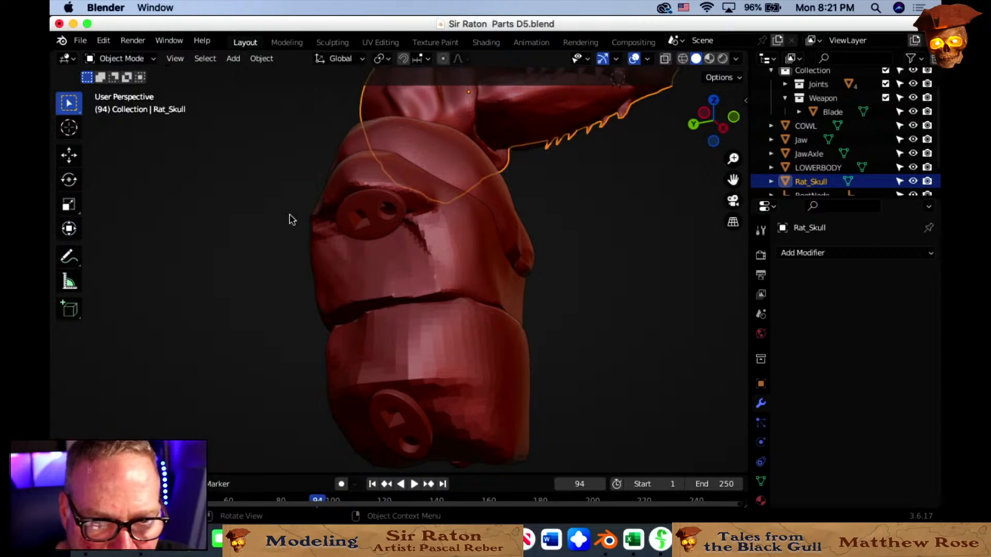
left_click(390, 230)
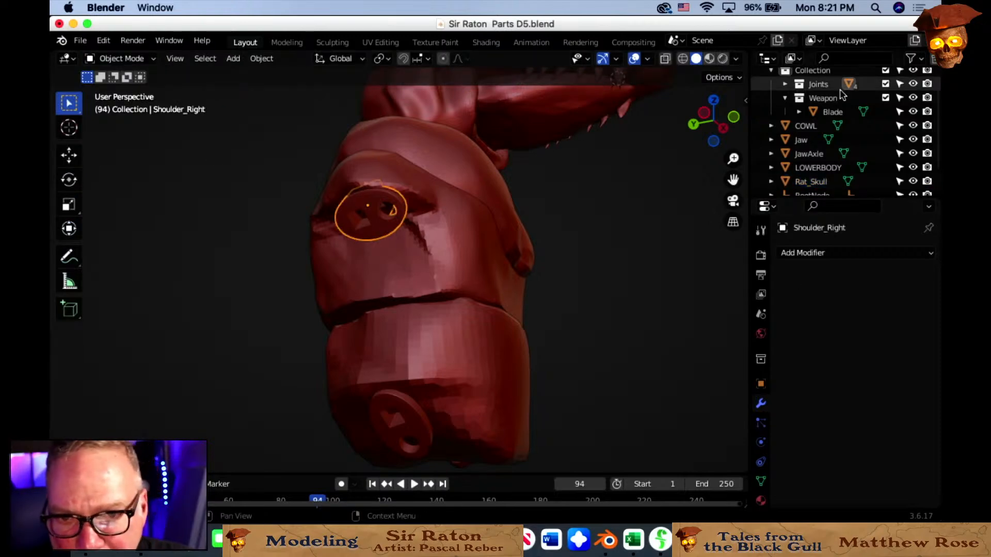
scroll(872, 98, "down", 2)
scroll(888, 150, "up", 4)
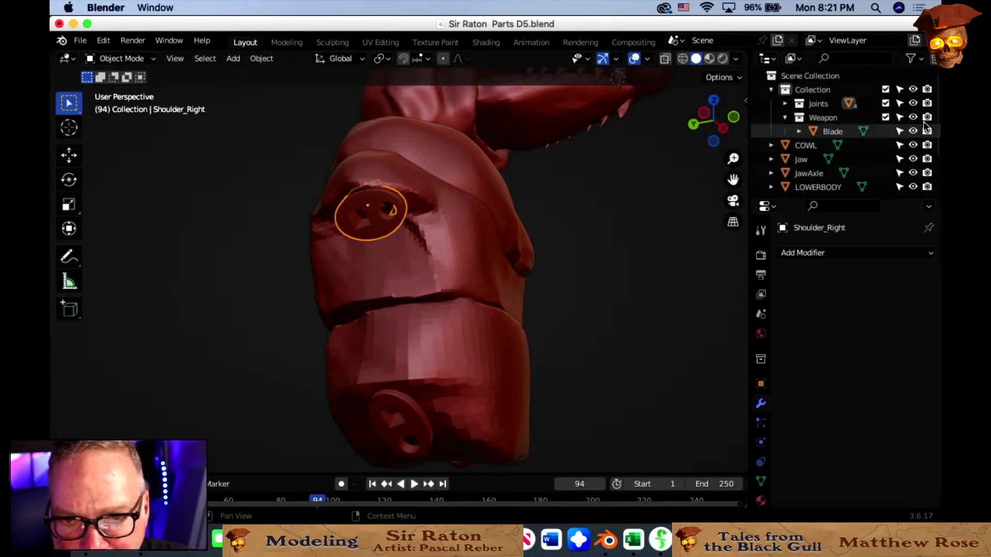
left_click(785, 103)
scroll(849, 137, "down", 2)
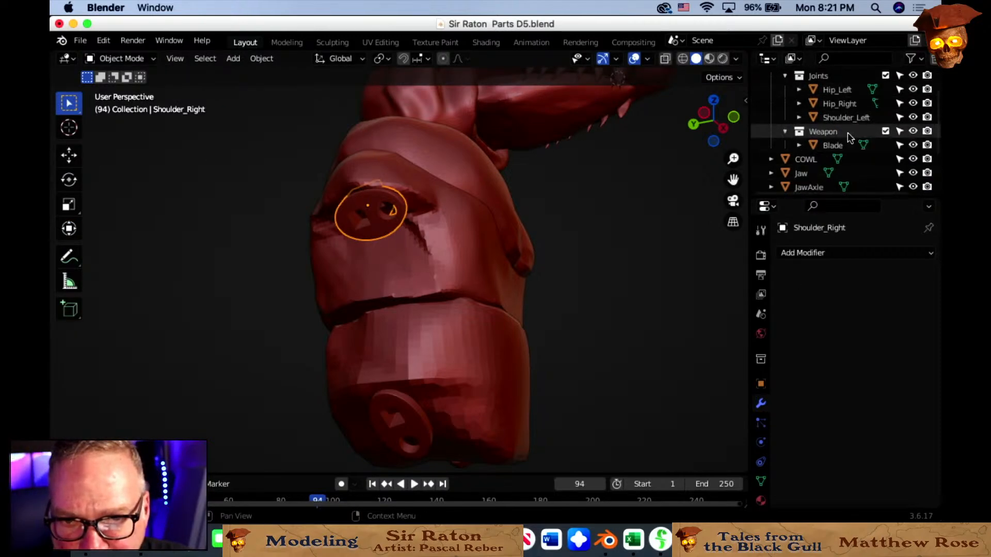
Delete Hip_Left, Hip_Right, Shoulder_Left and Shoulder_Right from the Joints collection.
left_click(838, 89)
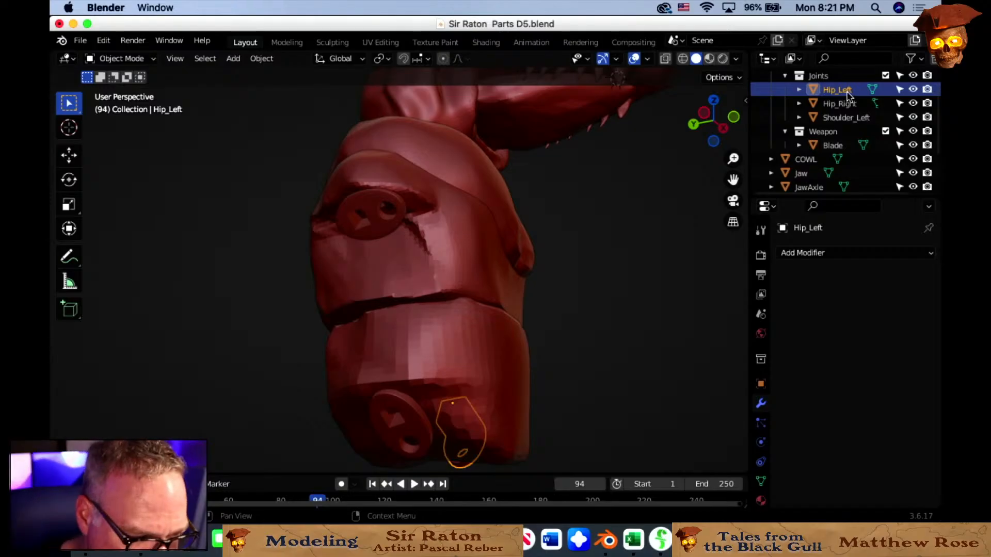
key("Delete")
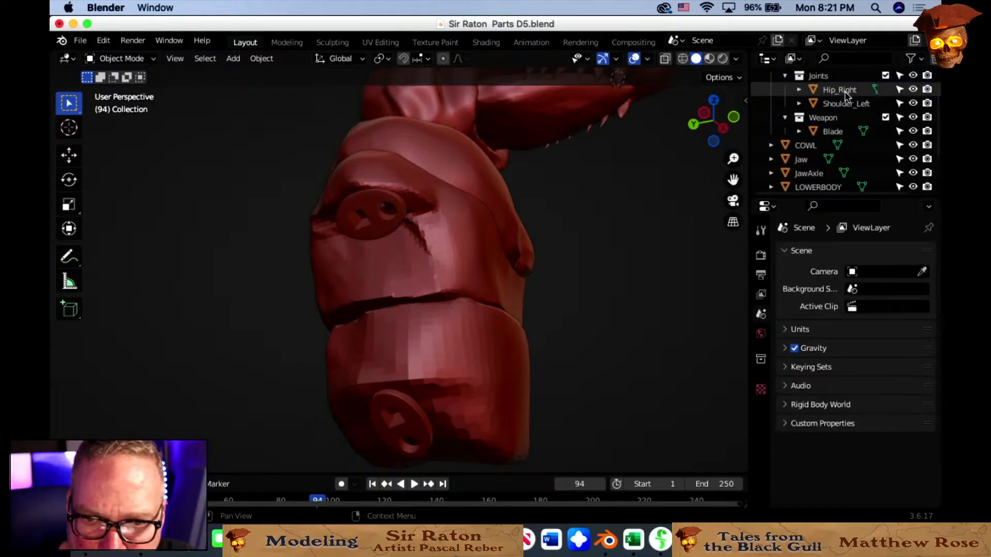
left_click(841, 91)
key("Delete")
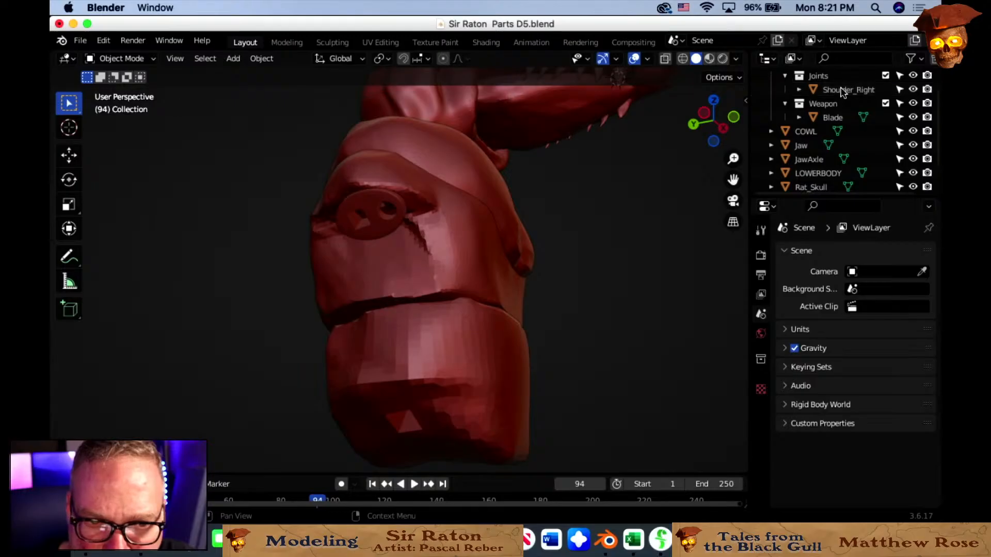
left_click(841, 91)
key("Delete")
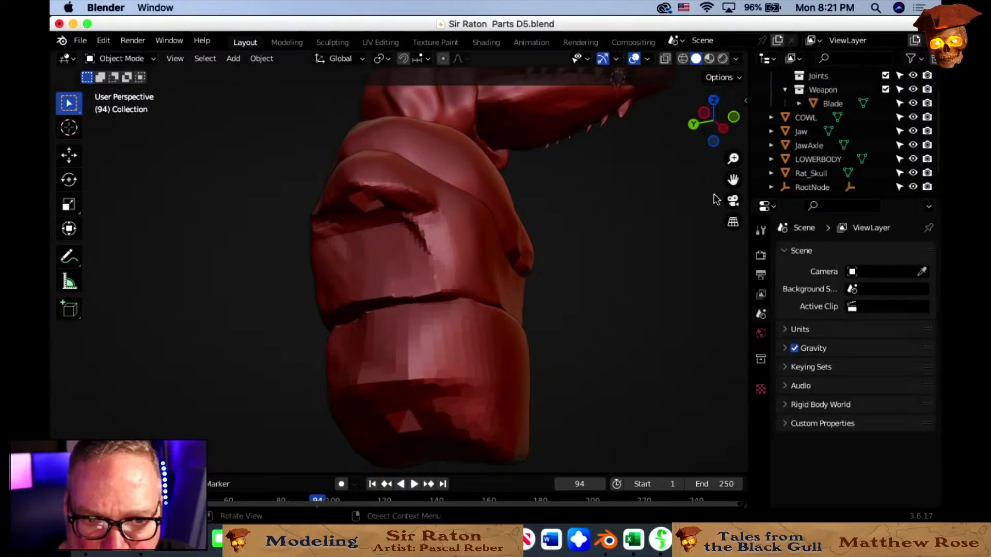
Check the whole figure without its joint pieces and save the Sir Raton Parts D5 file.
scroll(612, 255, "down", 5)
middle_click_drag(614, 254, 591, 282)
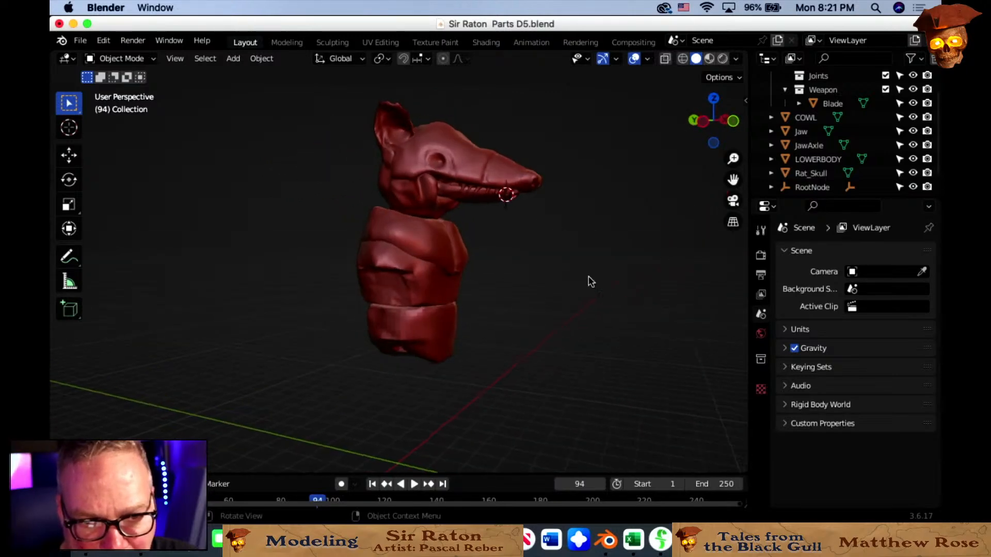
middle_click_drag(428, 327, 315, 316)
middle_click_drag(439, 273, 488, 300)
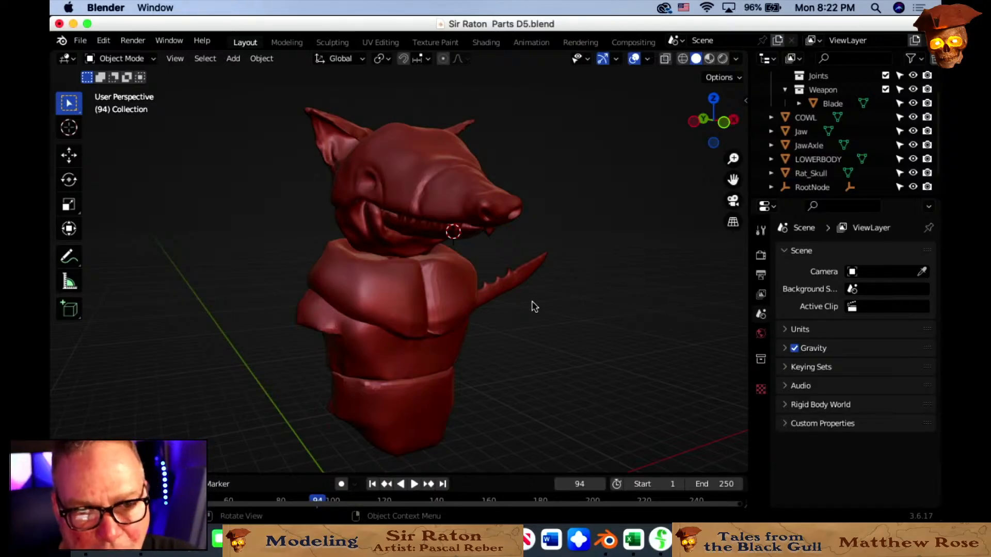
scroll(534, 307, "up", 3)
scroll(534, 306, "down", 2)
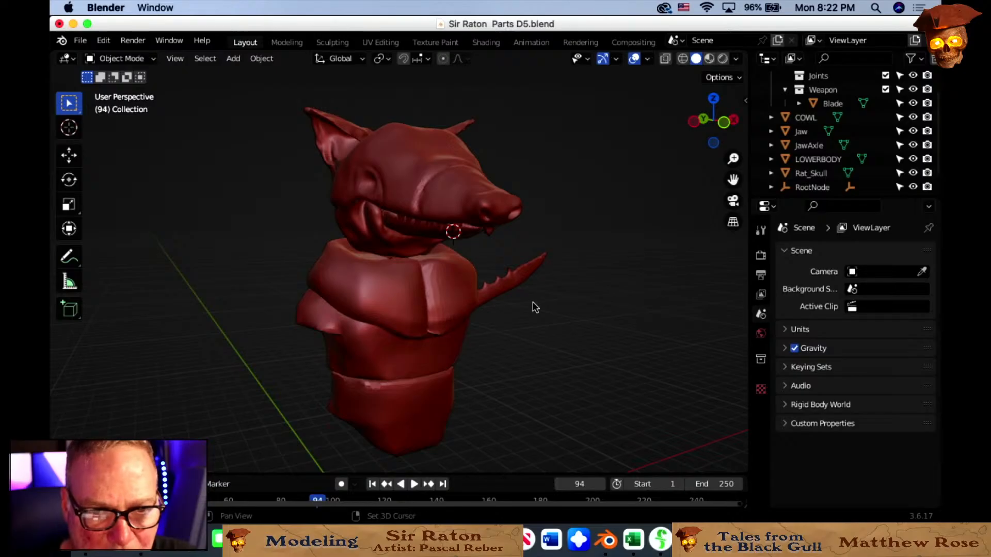
middle_click_drag(533, 305, 518, 289)
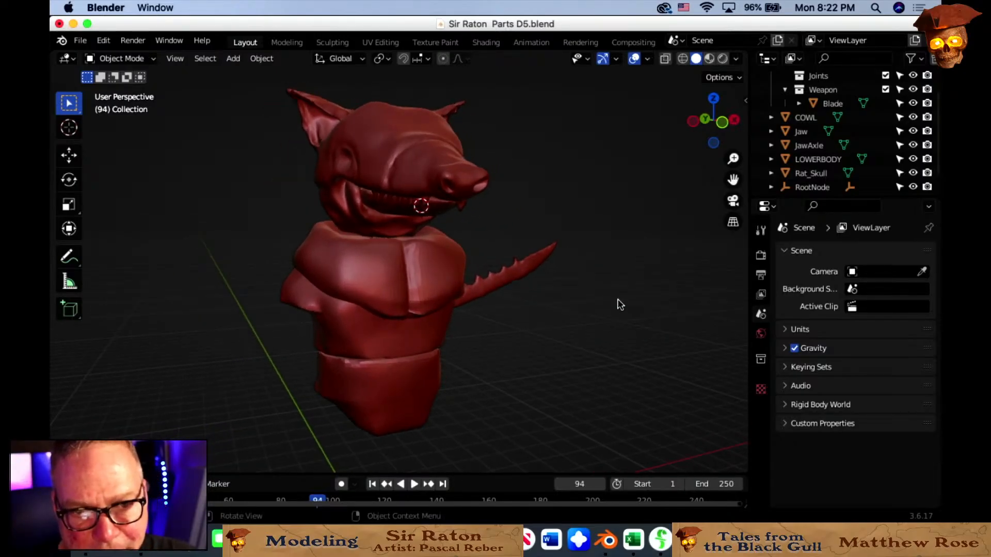
left_click(81, 41)
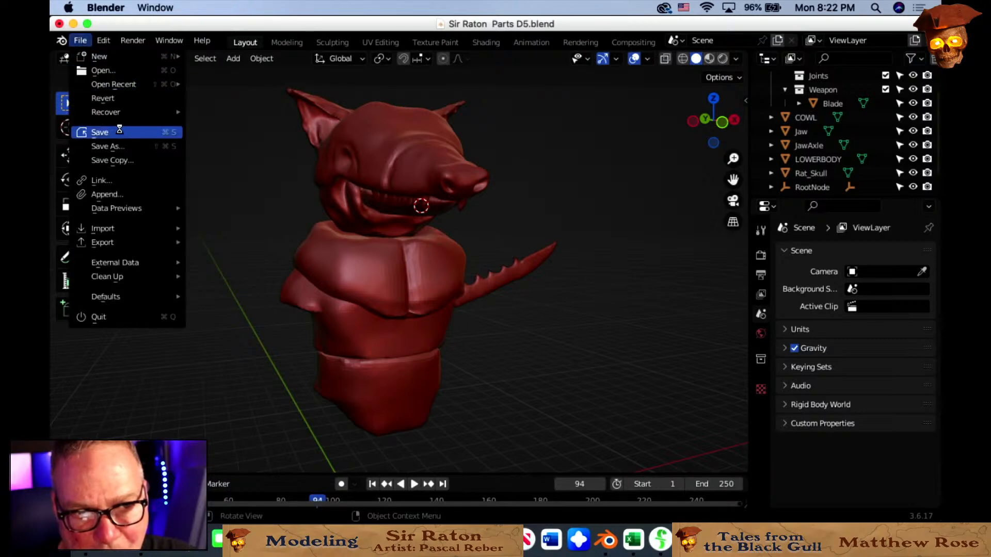